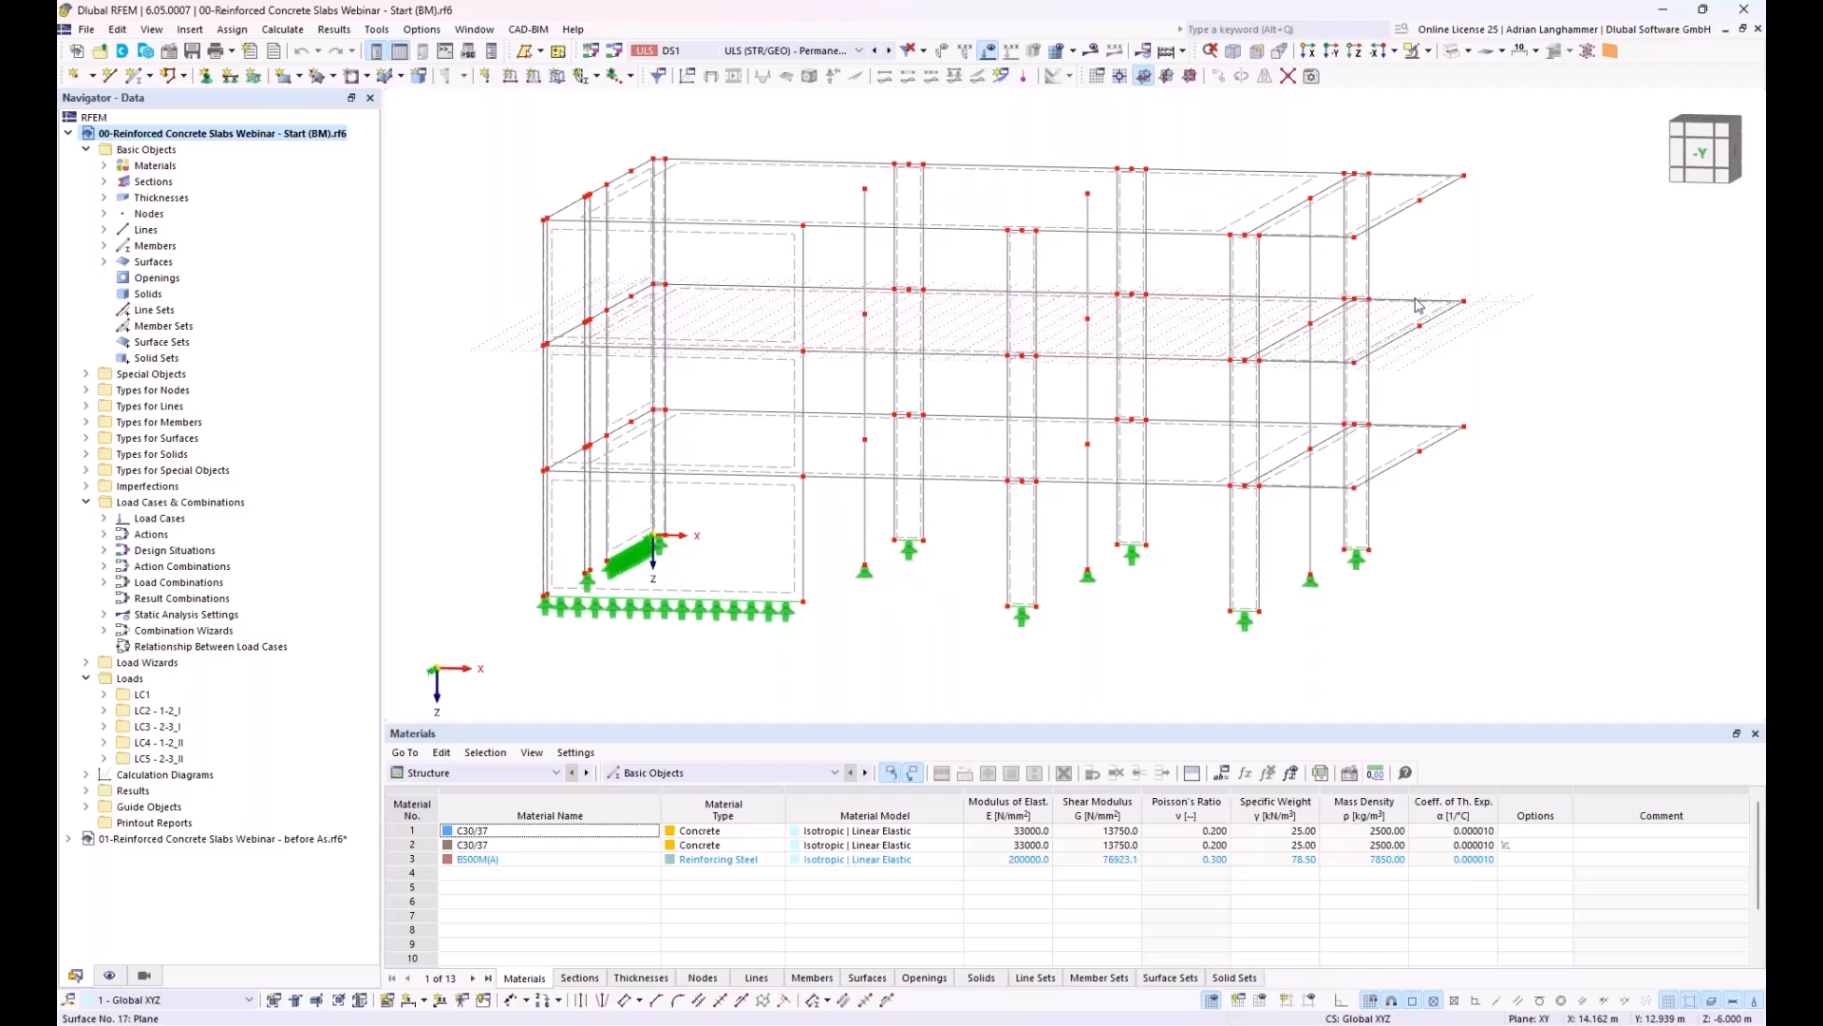
pyautogui.keyDown('ctrl'); pyautogui.moveTo(1098, 337); pyautogui.dragTo(1090, 351, button='middle'); pyautogui.keyUp('ctrl')
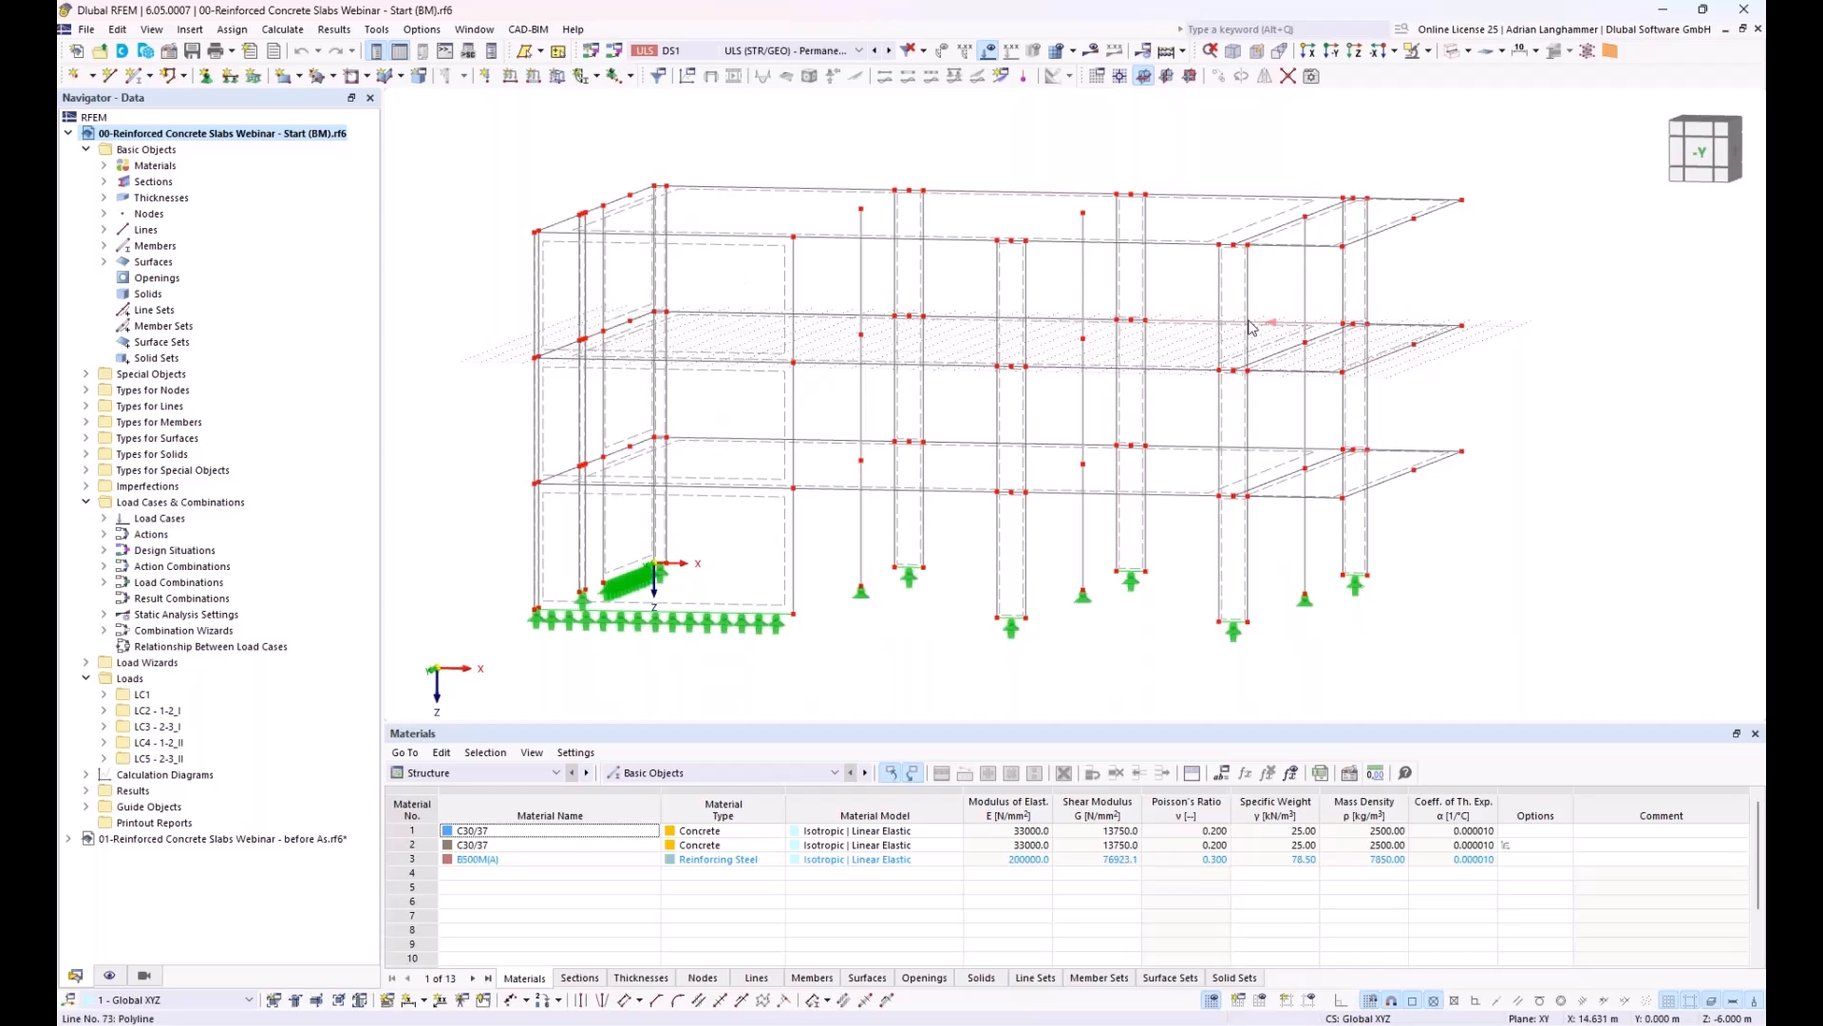
pyautogui.moveTo(749, 346); pyautogui.dragTo(743, 348, button='middle')
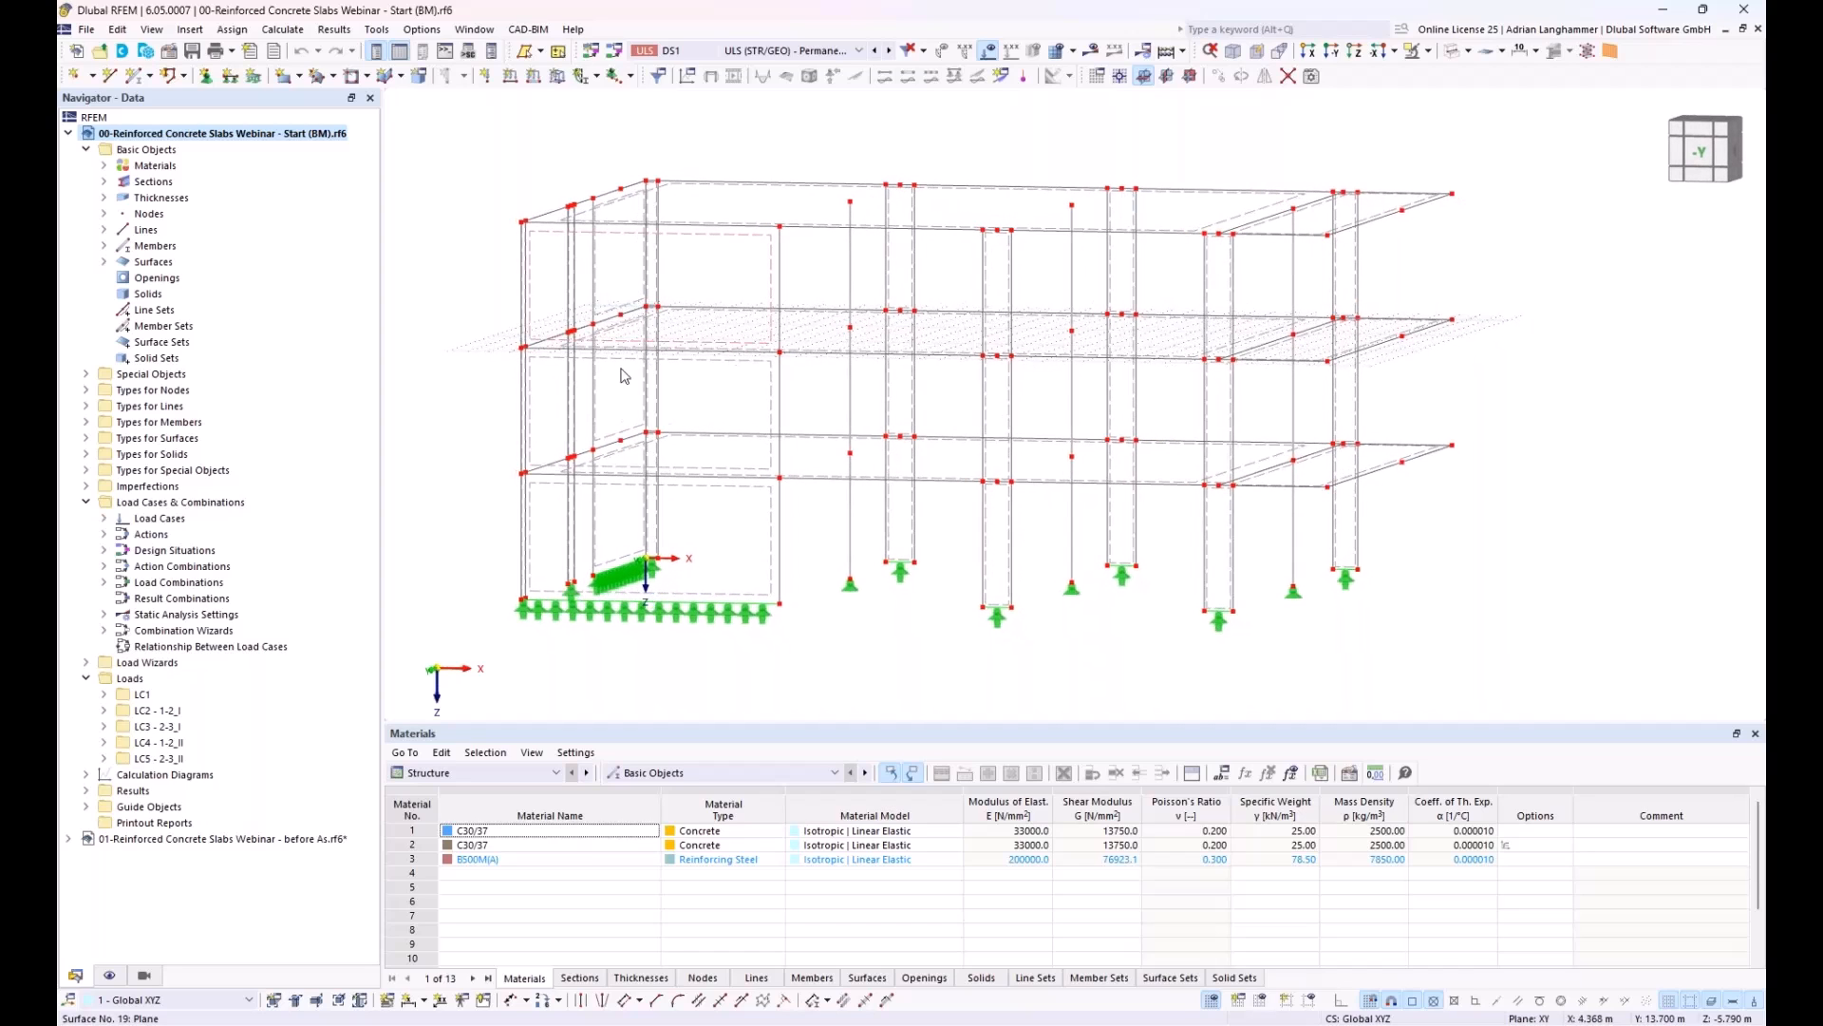
pyautogui.moveTo(820, 358); pyautogui.dragTo(796, 351, button='middle')
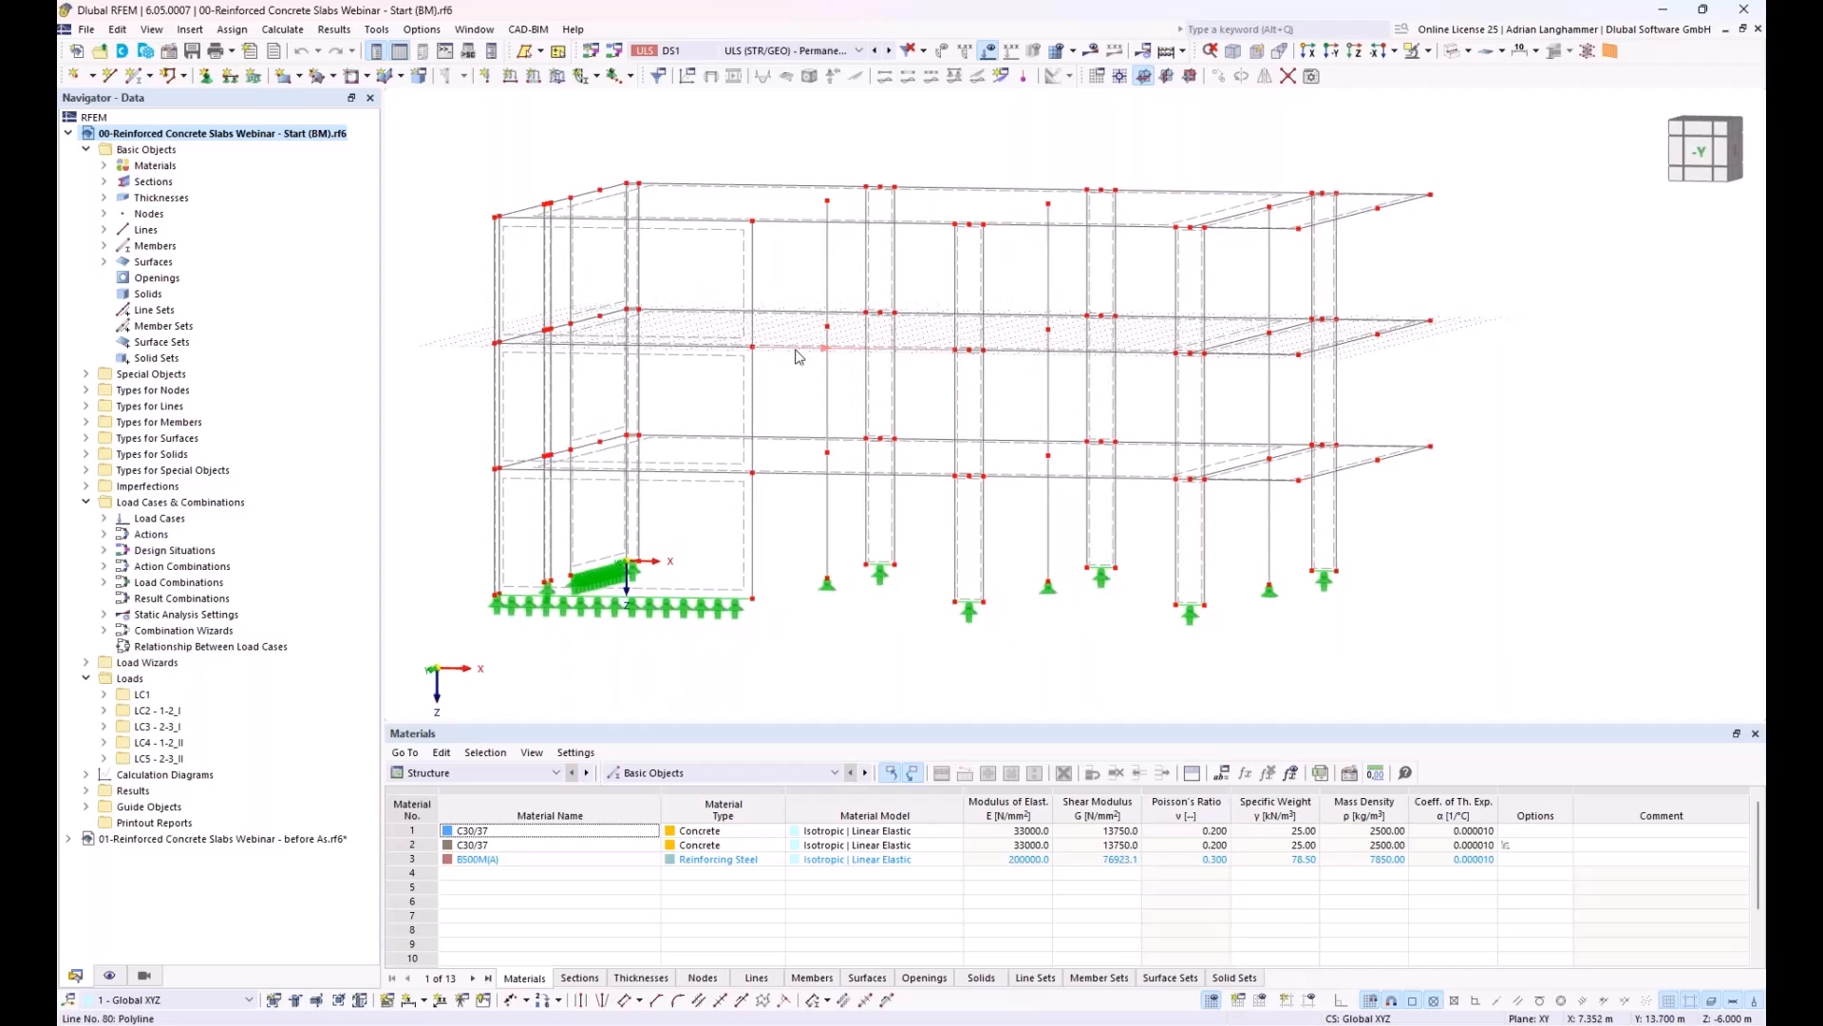
pyautogui.keyDown('ctrl'); pyautogui.moveTo(1172, 553); pyautogui.dragTo(1401, 510, button='middle'); pyautogui.keyUp('ctrl')
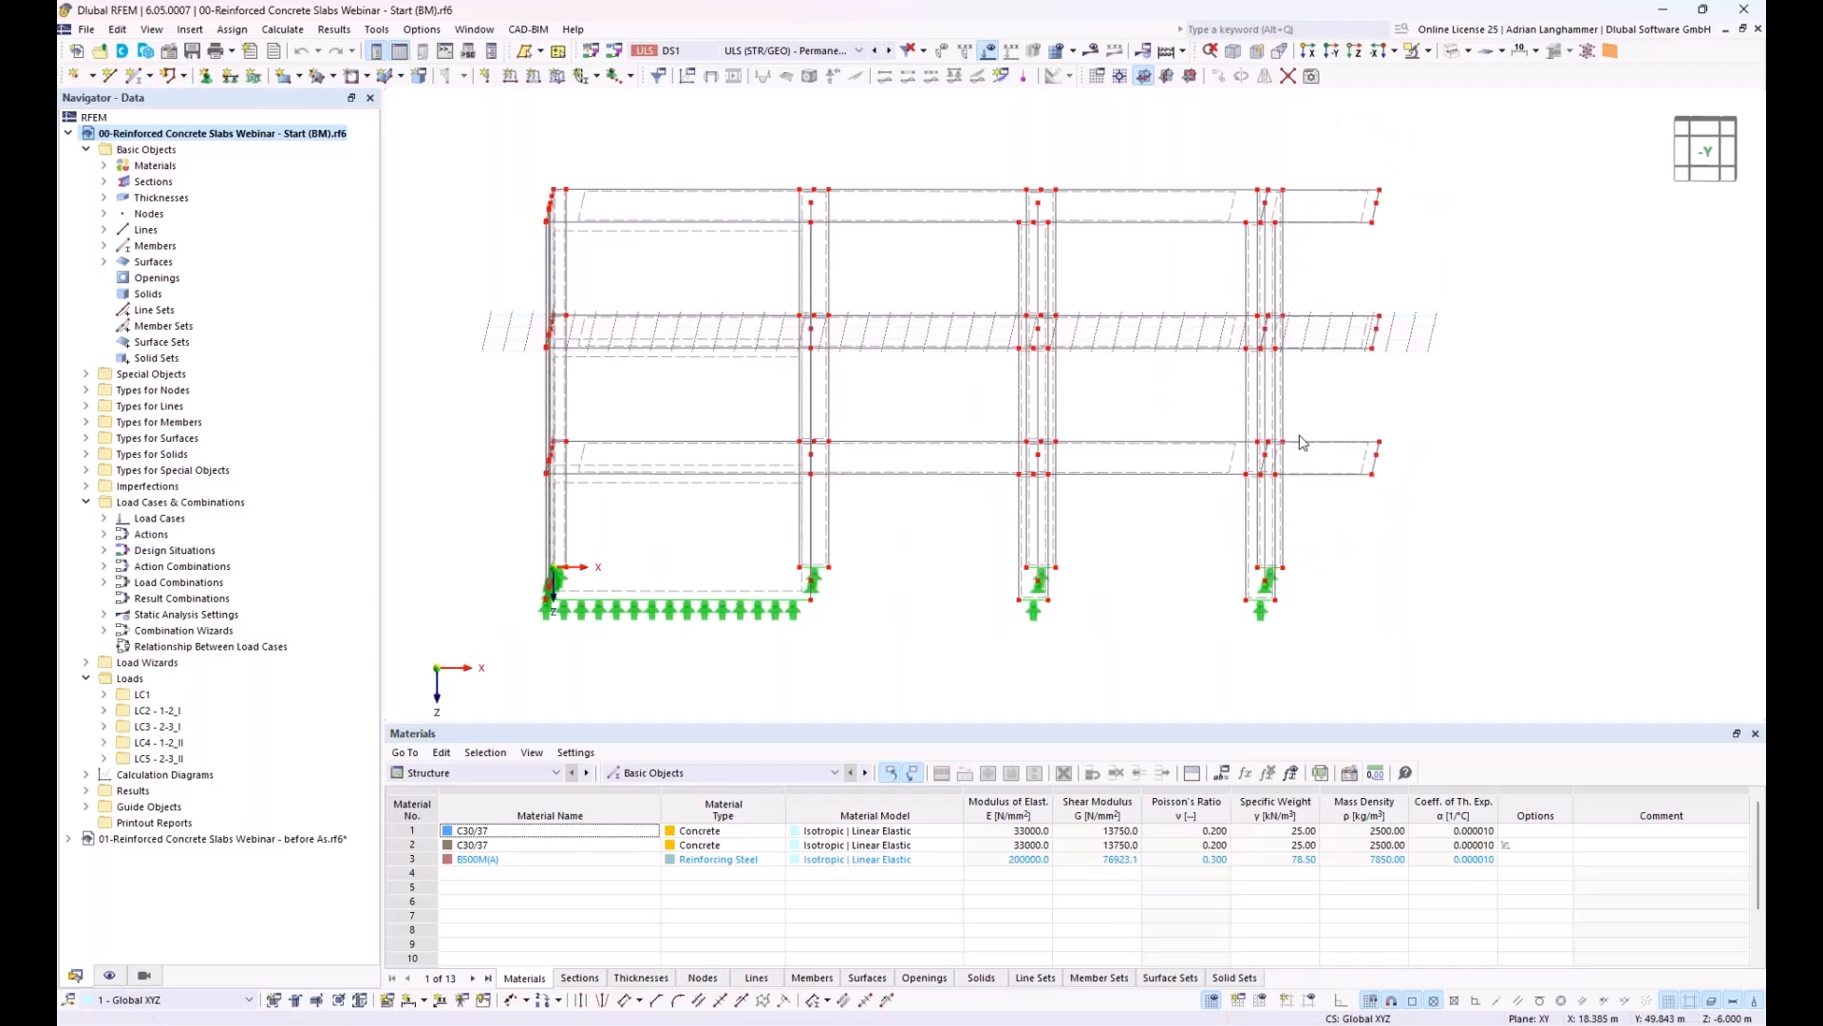
# Step: Display the loads of load cases LC1 through LC5 one after another and examine them on the slabs
pyautogui.click(732, 51)
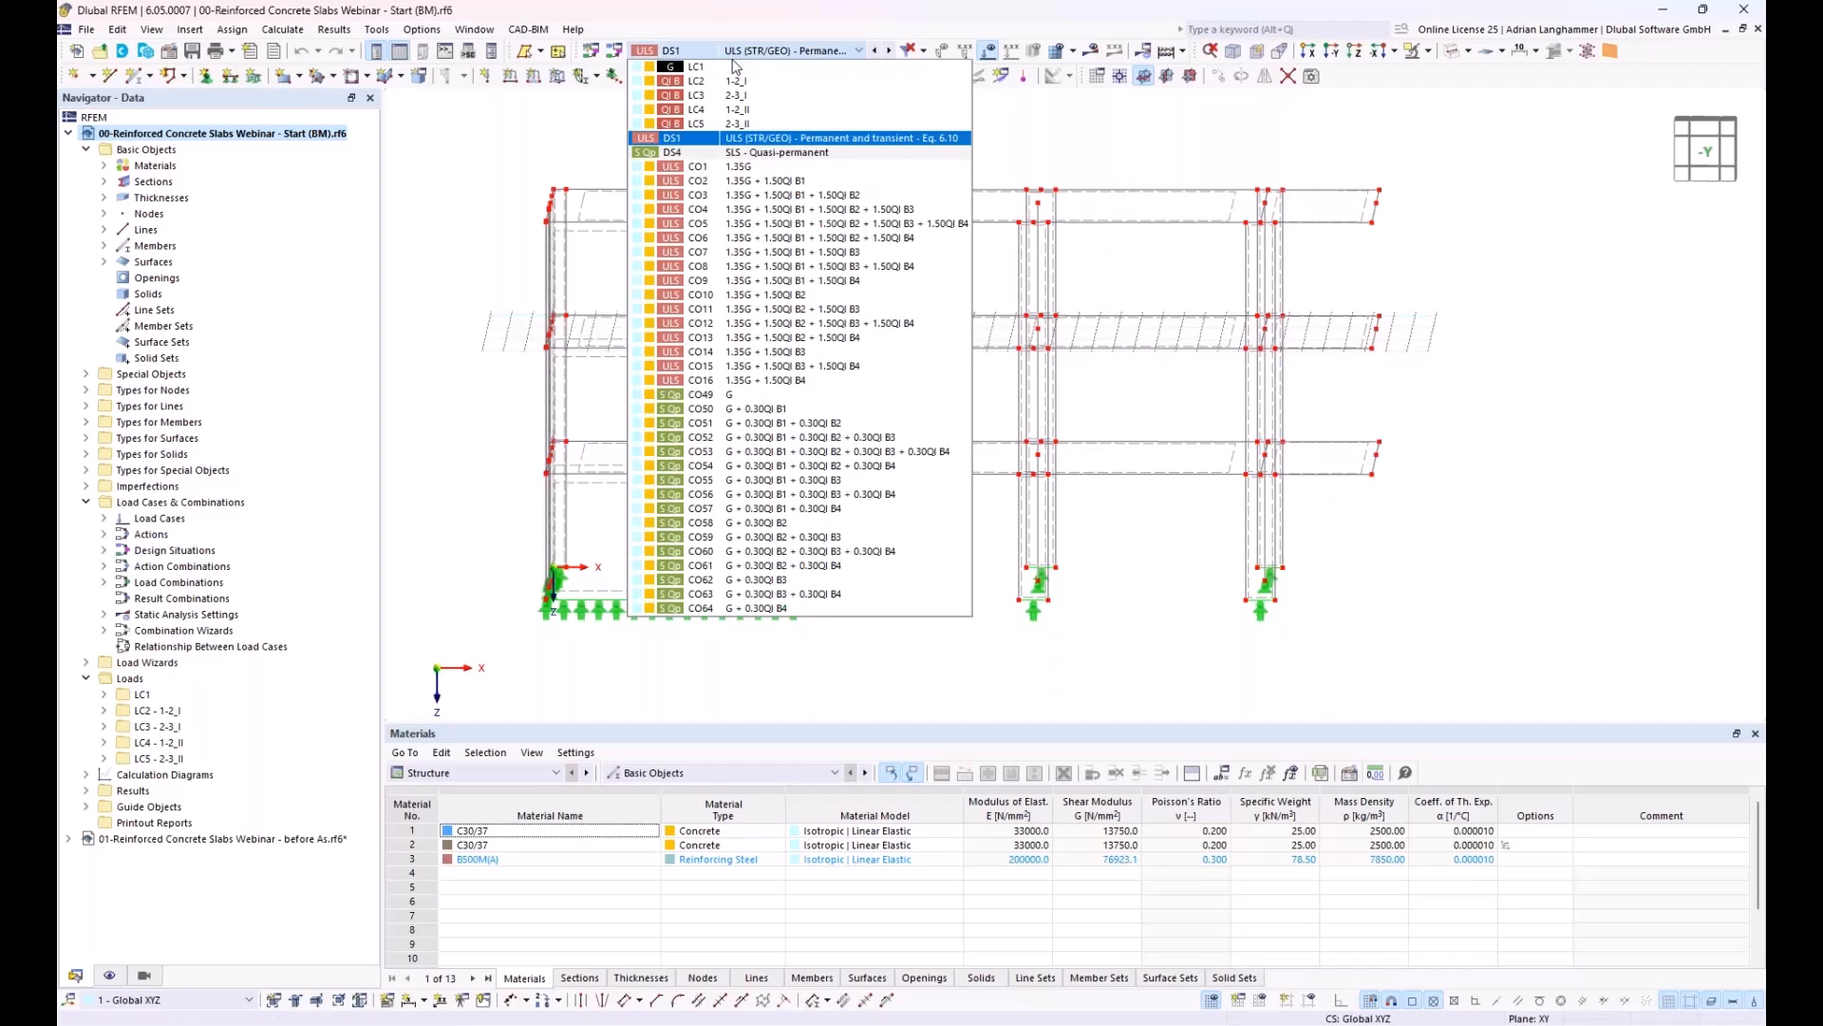
pyautogui.click(735, 67)
pyautogui.moveTo(796, 167)
pyautogui.mouseDown(button='middle')
pyautogui.moveTo(778, 216)
pyautogui.moveTo(749, 211)
pyautogui.moveTo(770, 171)
pyautogui.mouseUp(button='middle')
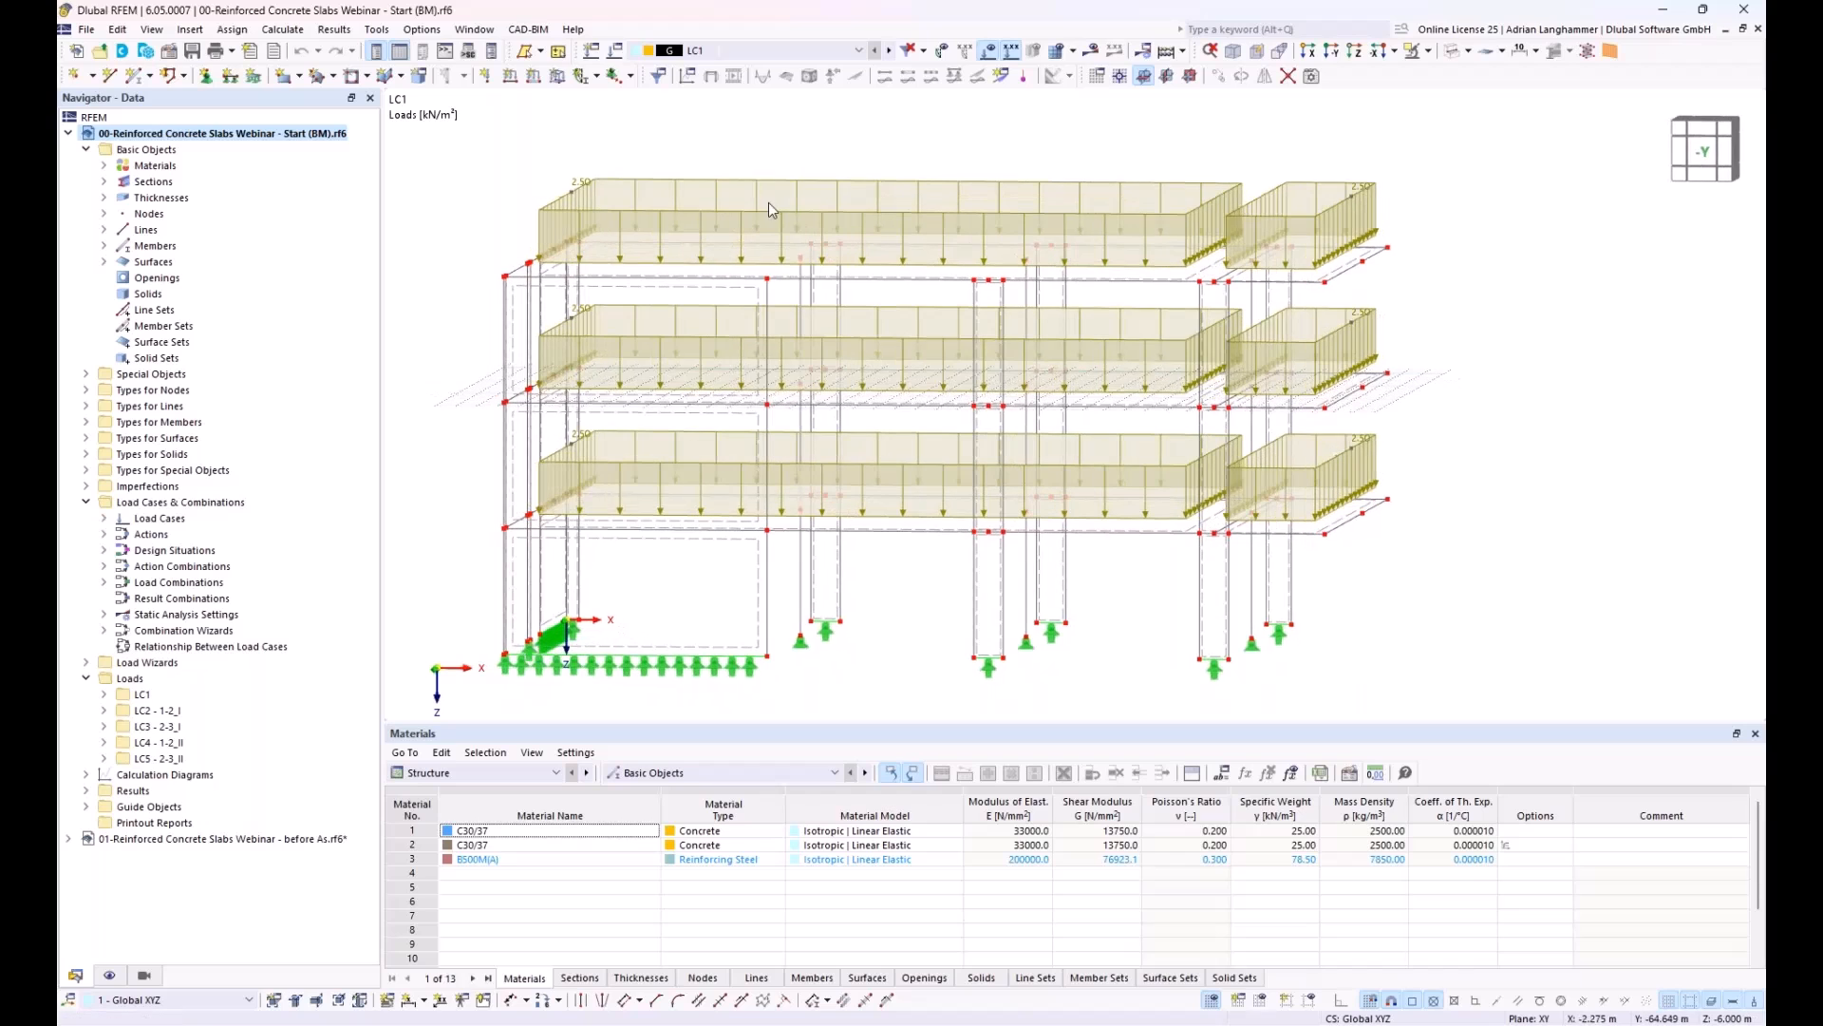
pyautogui.click(889, 53)
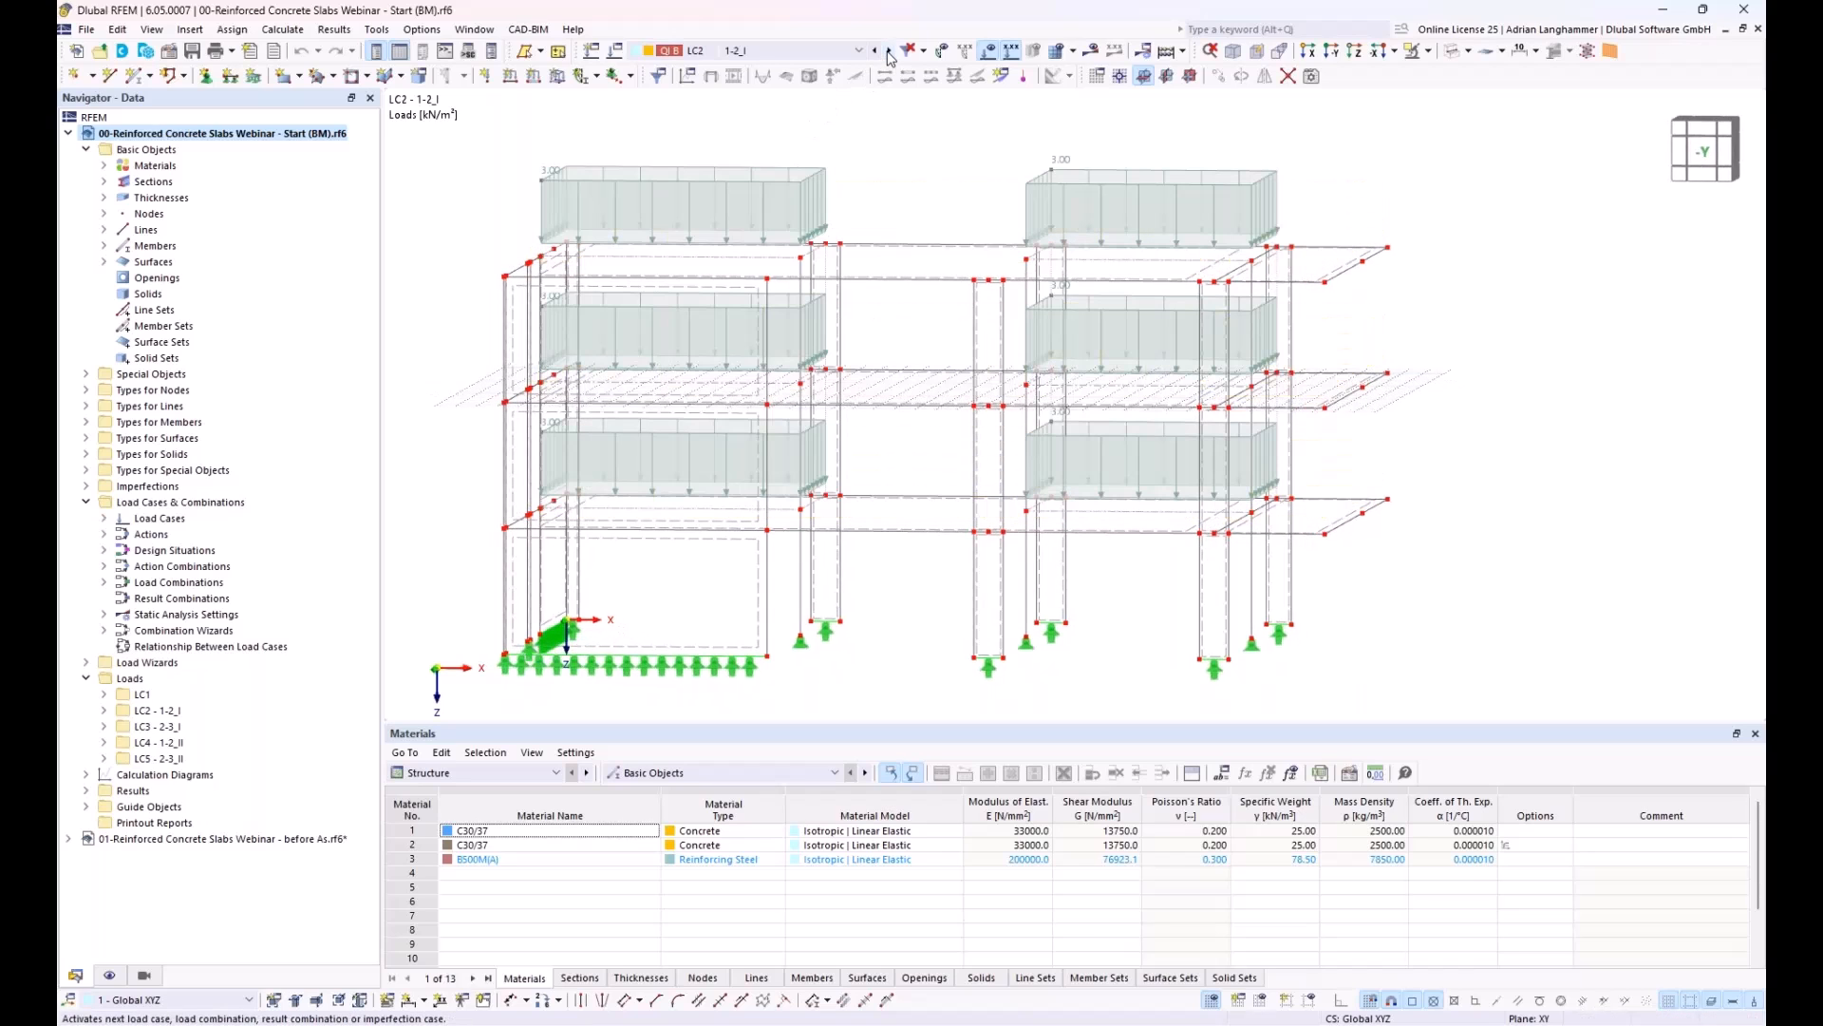
pyautogui.keyDown('ctrl'); pyautogui.moveTo(884, 147); pyautogui.dragTo(880, 171, button='middle'); pyautogui.keyUp('ctrl')
pyautogui.click(889, 52)
pyautogui.click(888, 52)
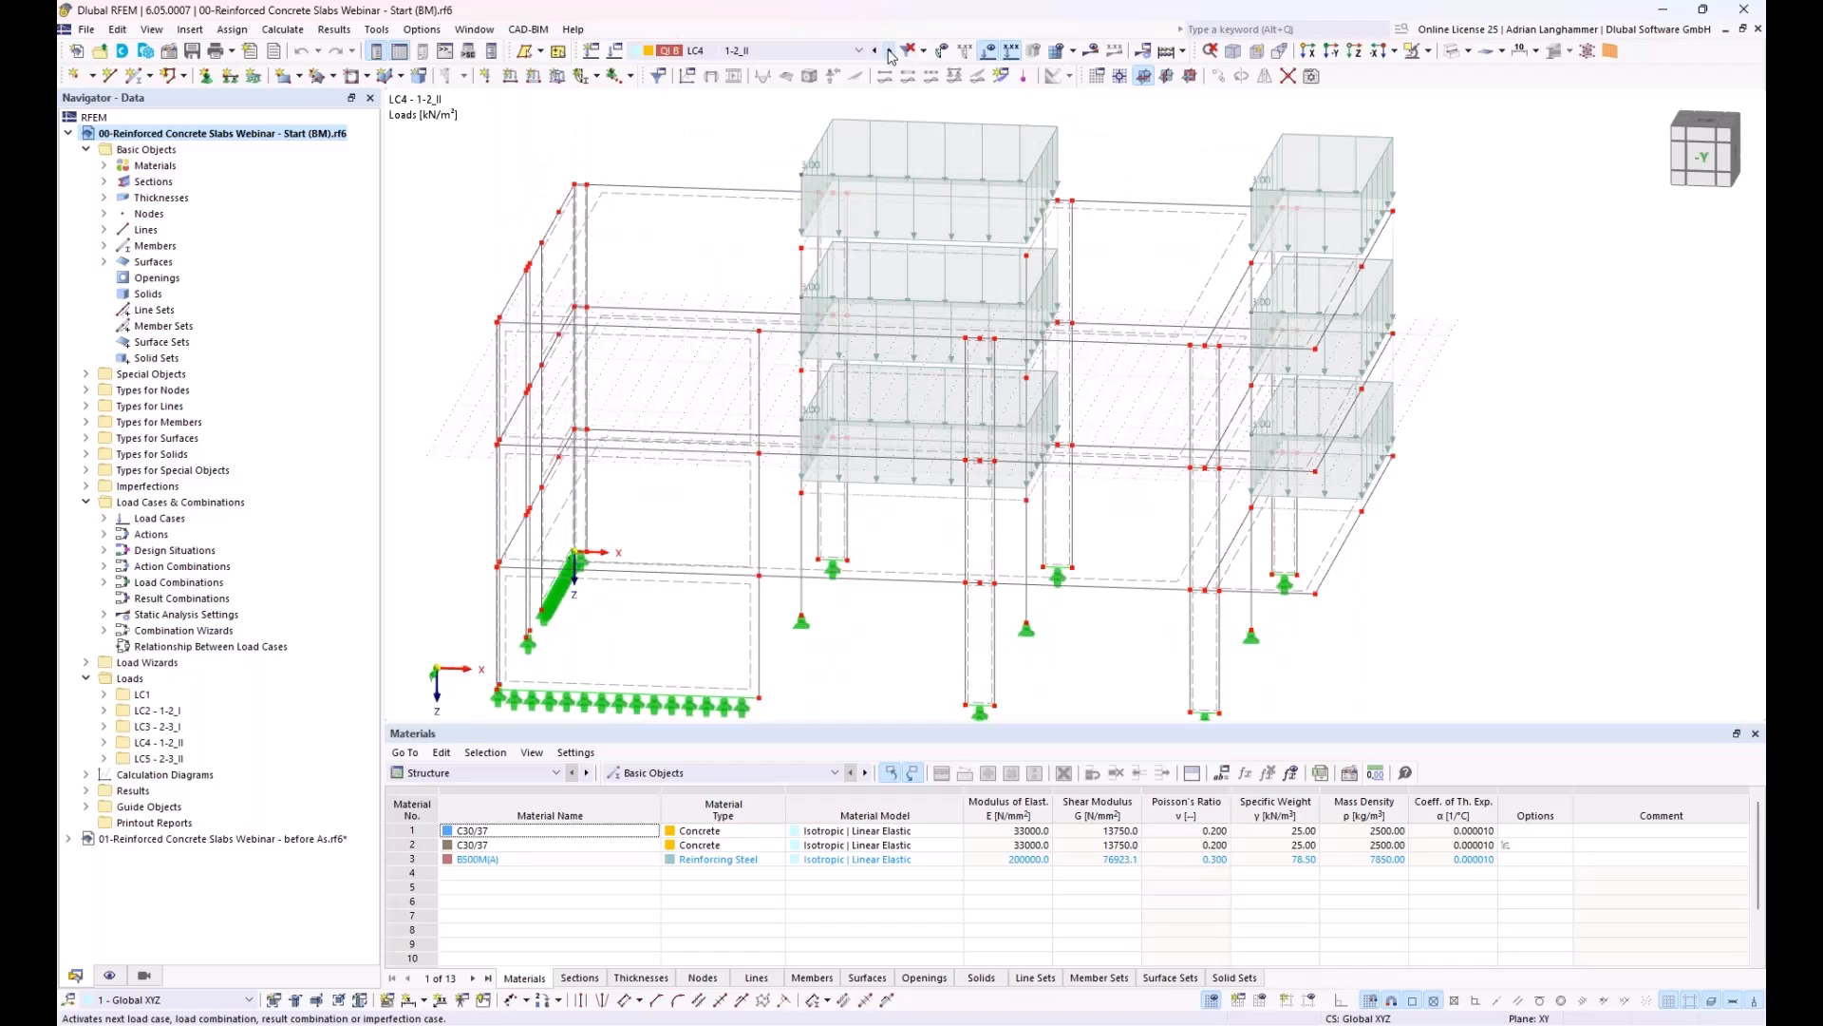
pyautogui.click(889, 52)
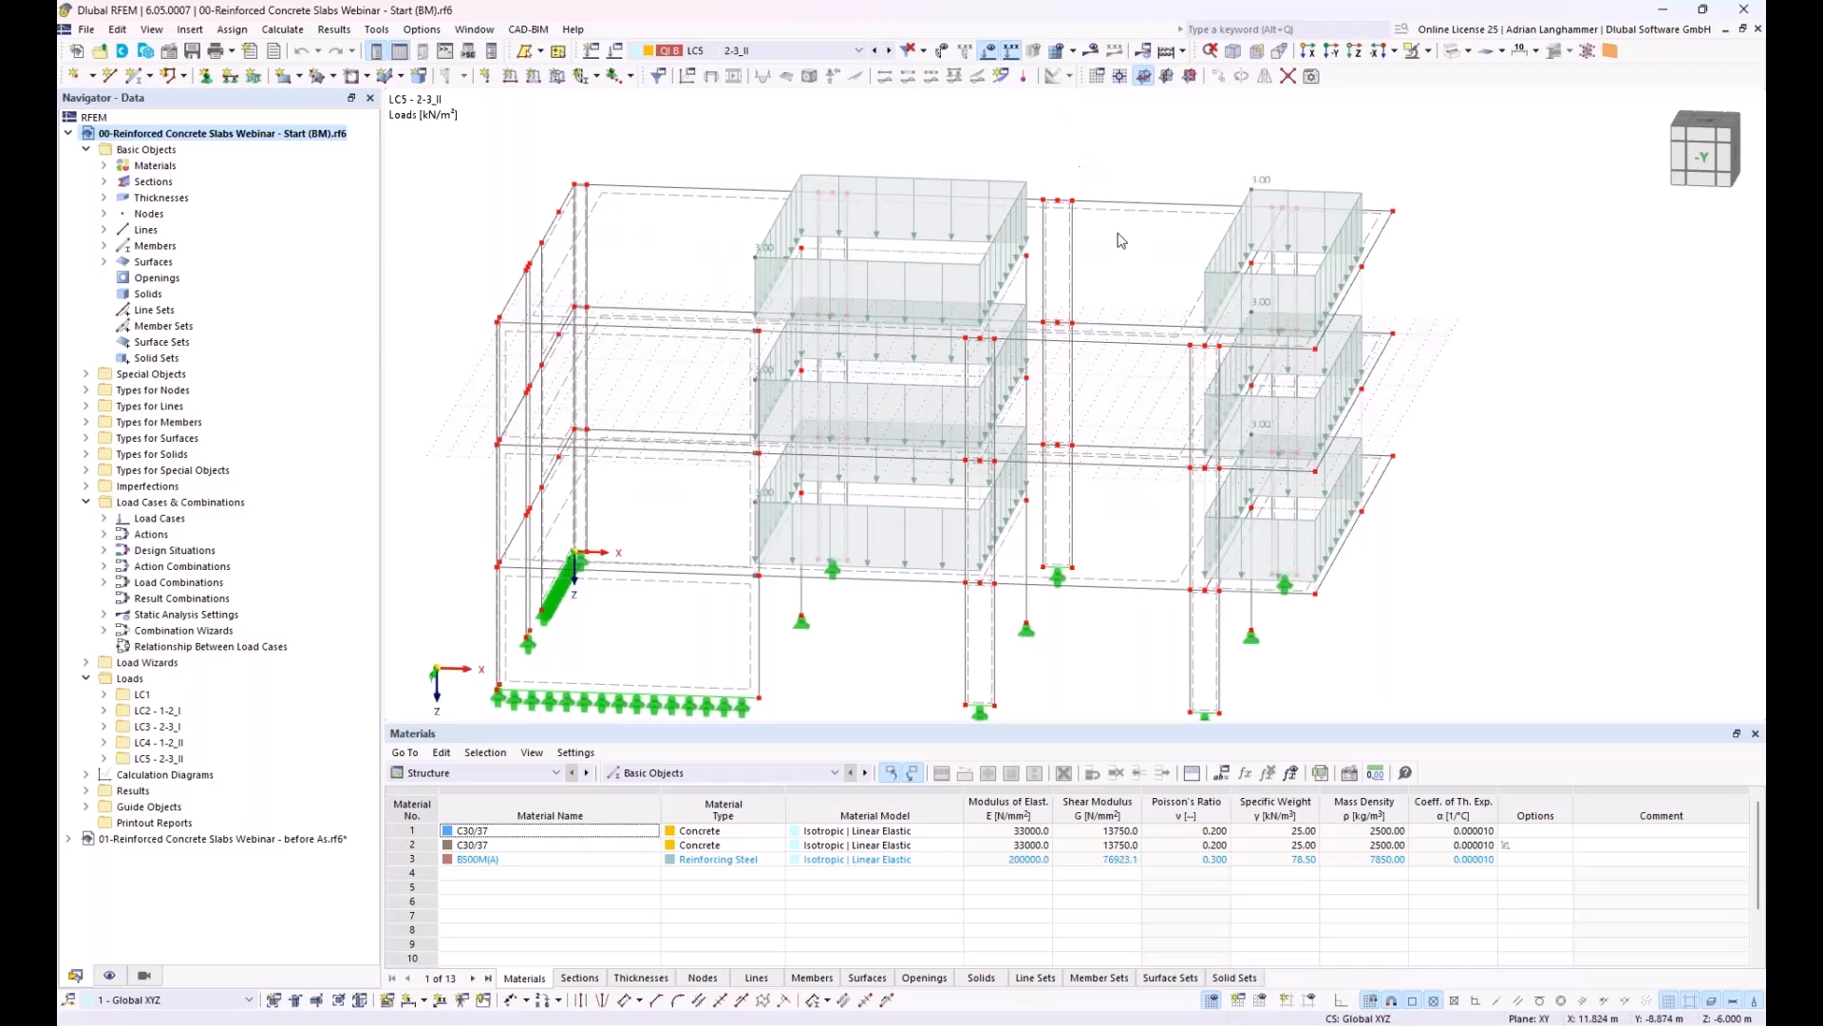
pyautogui.moveTo(1455, 429); pyautogui.dragTo(1423, 378, button='middle')
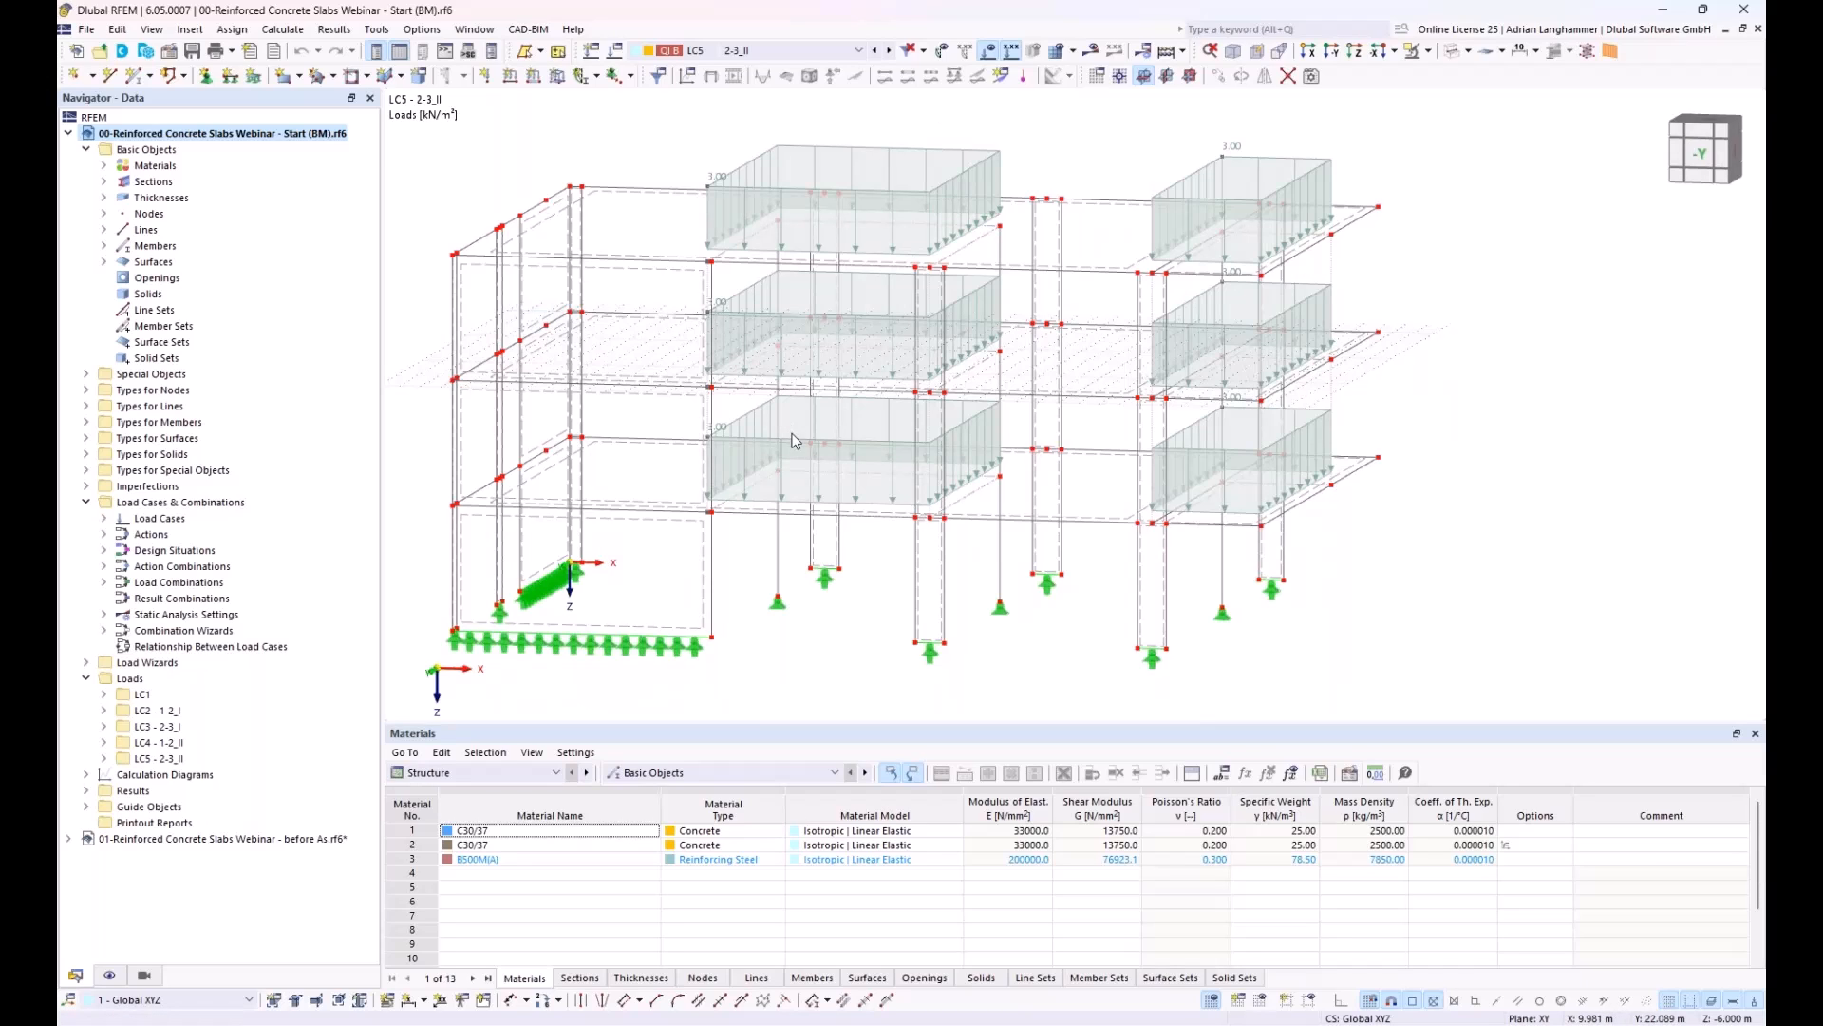
pyautogui.moveTo(587, 441); pyautogui.dragTo(593, 411, button='middle')
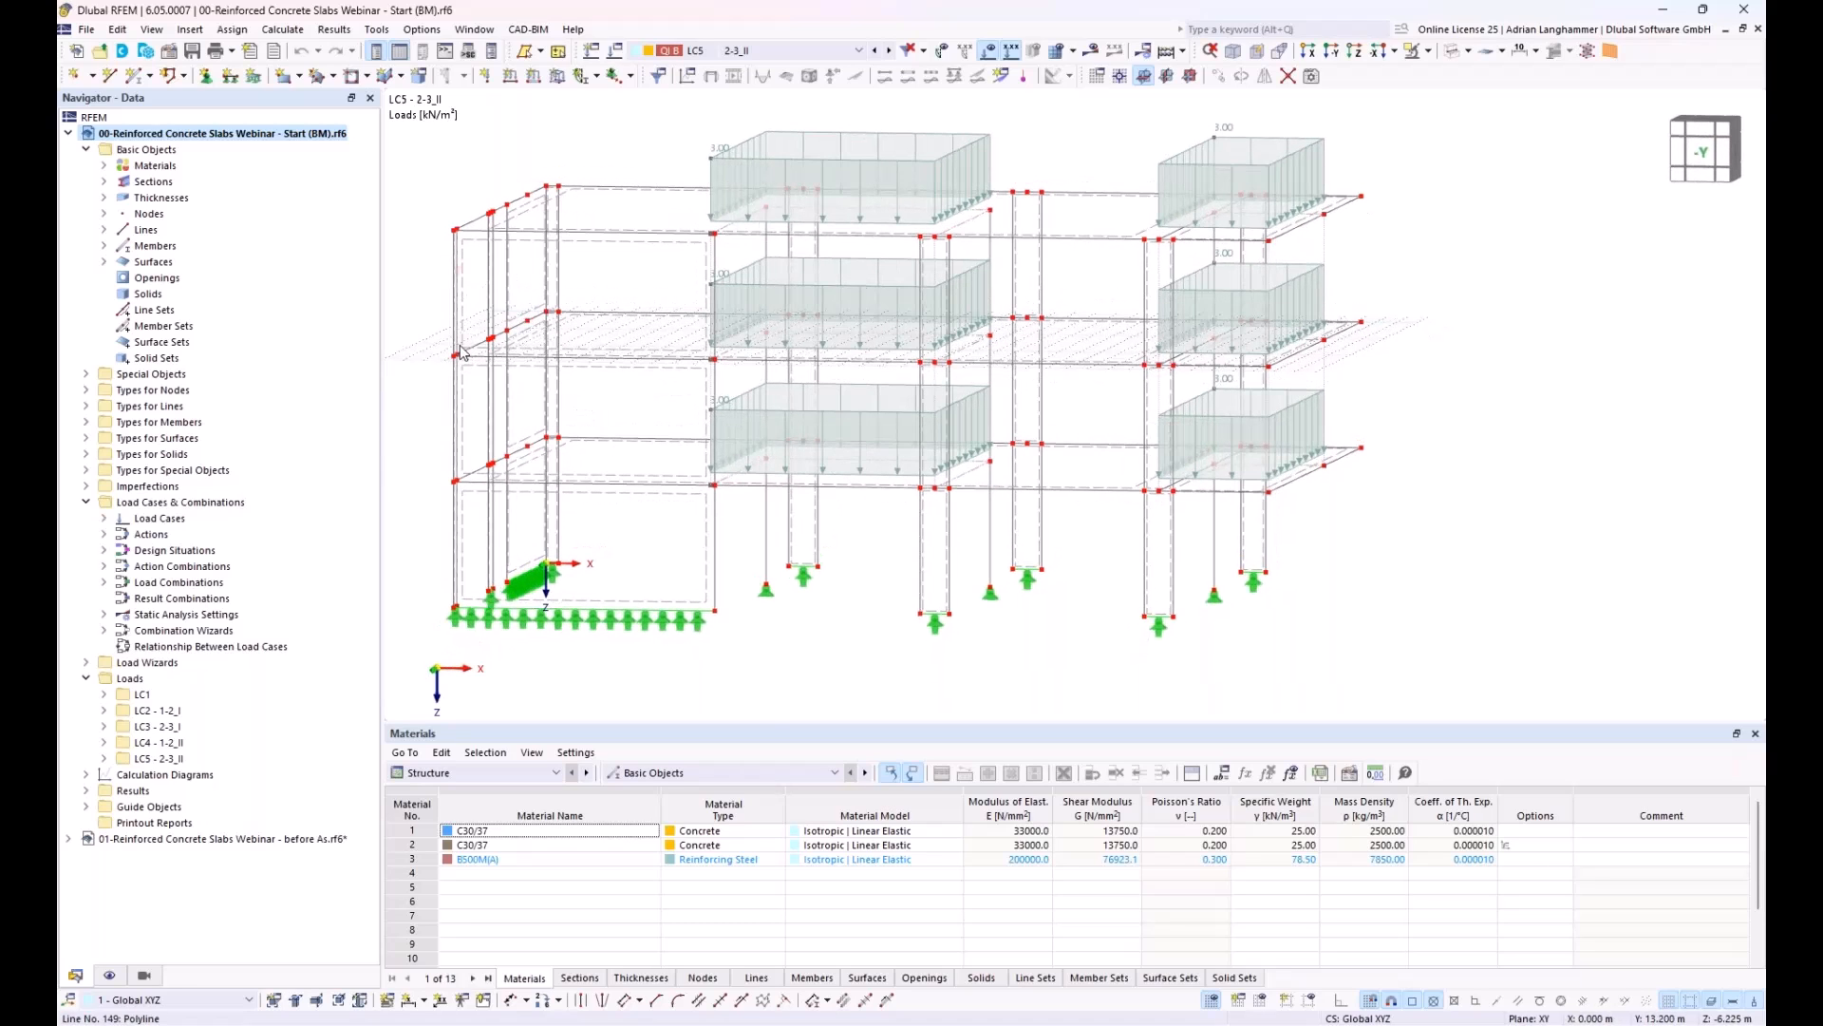
# Step: Activate the Building Model and Concrete Design add-ons in the base data of the 00-Reinforced Concrete Slabs Webinar model
pyautogui.rightClick(246, 139)
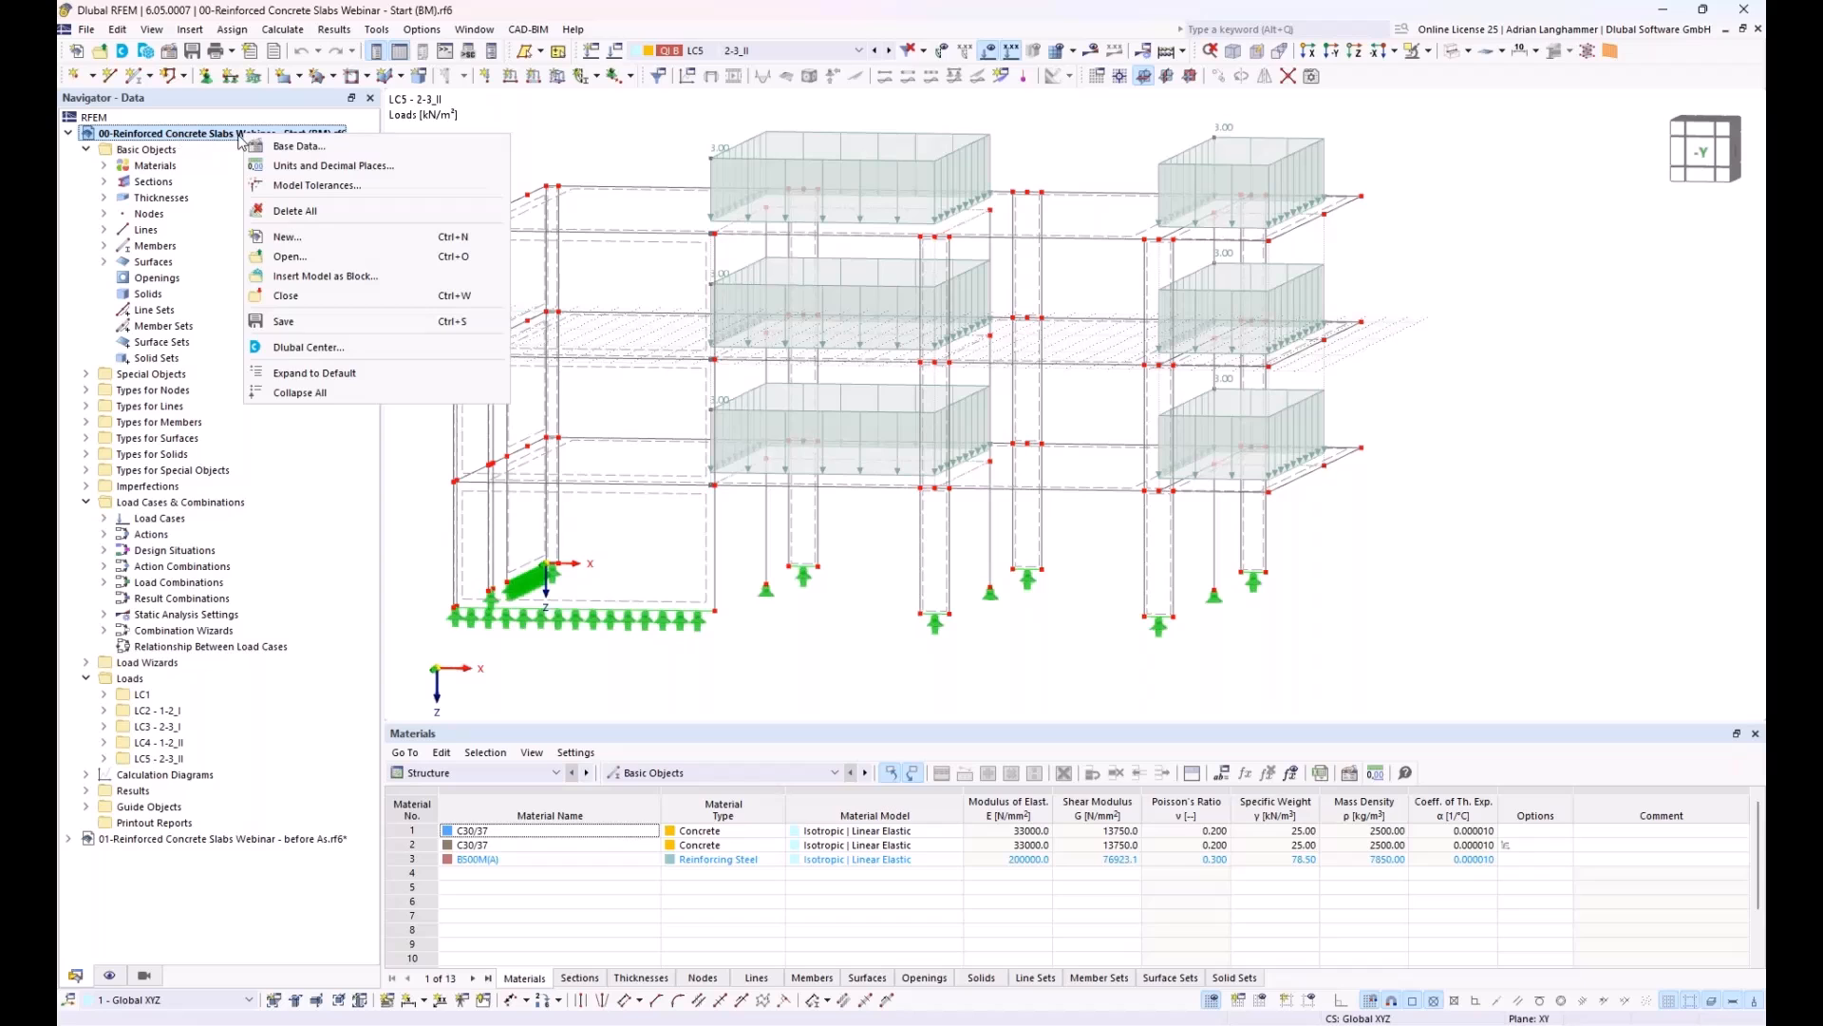
pyautogui.click(275, 145)
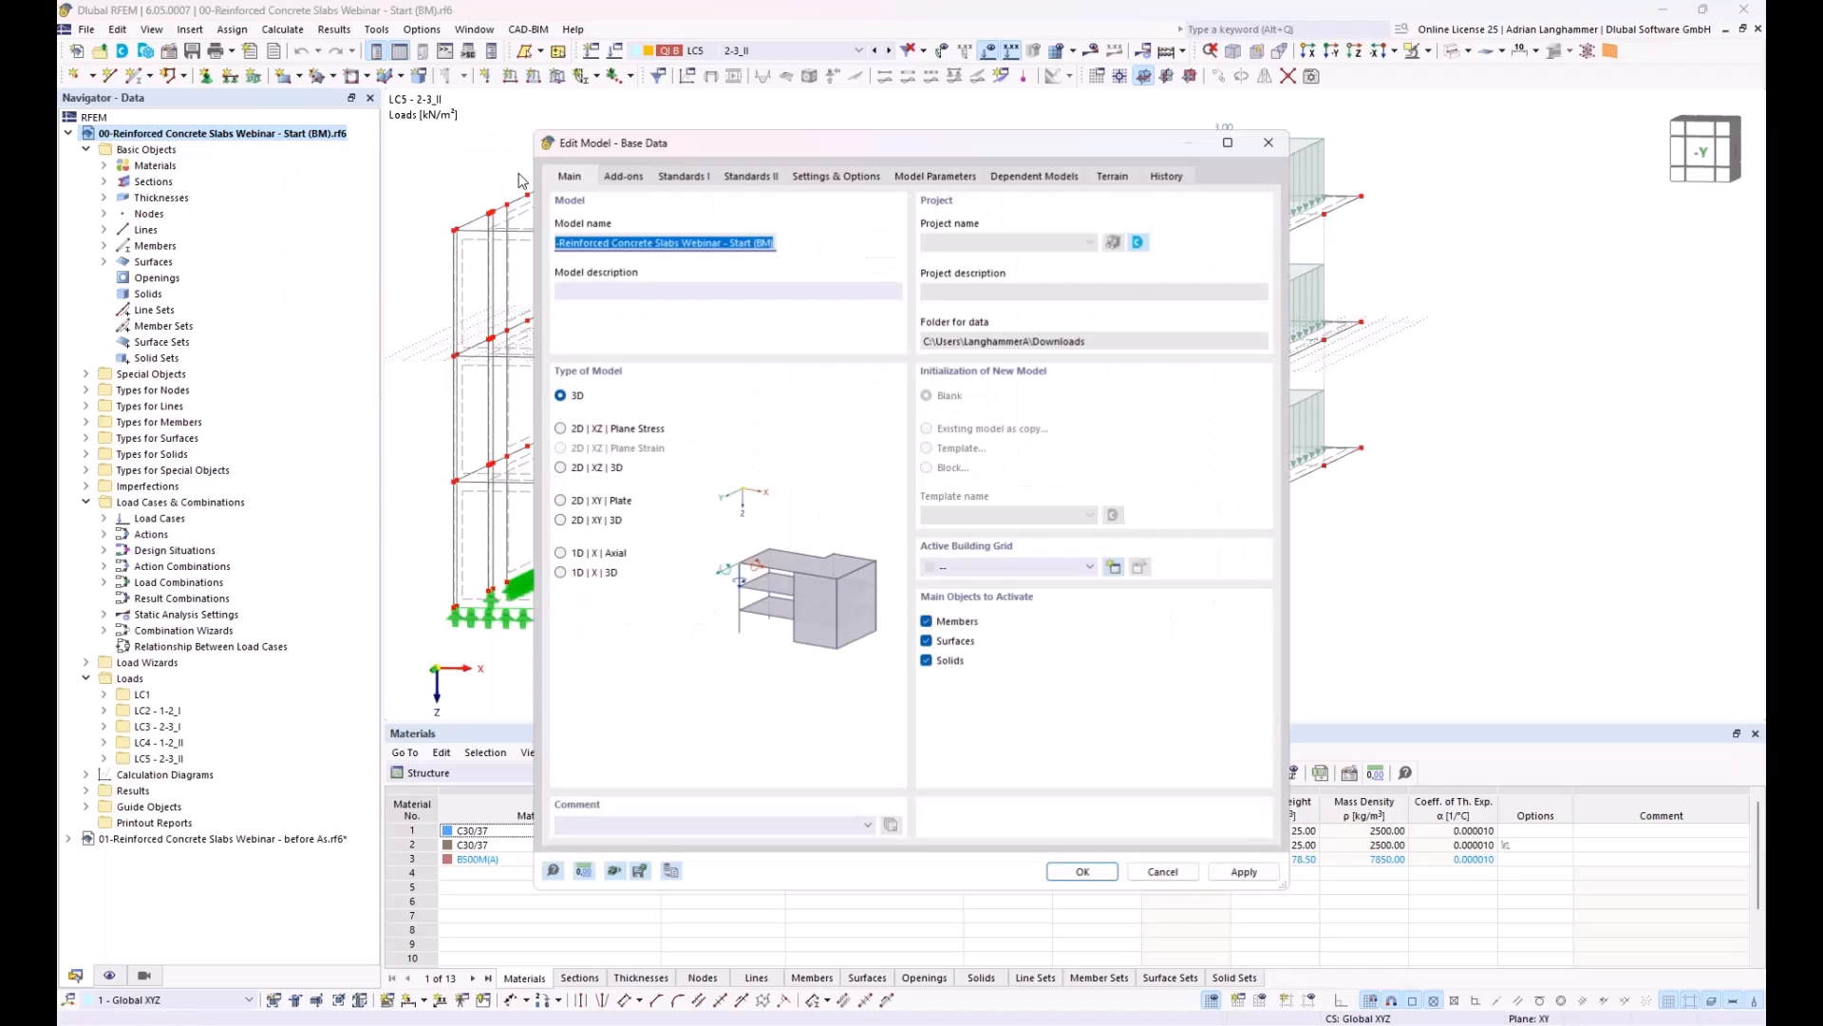
pyautogui.click(625, 175)
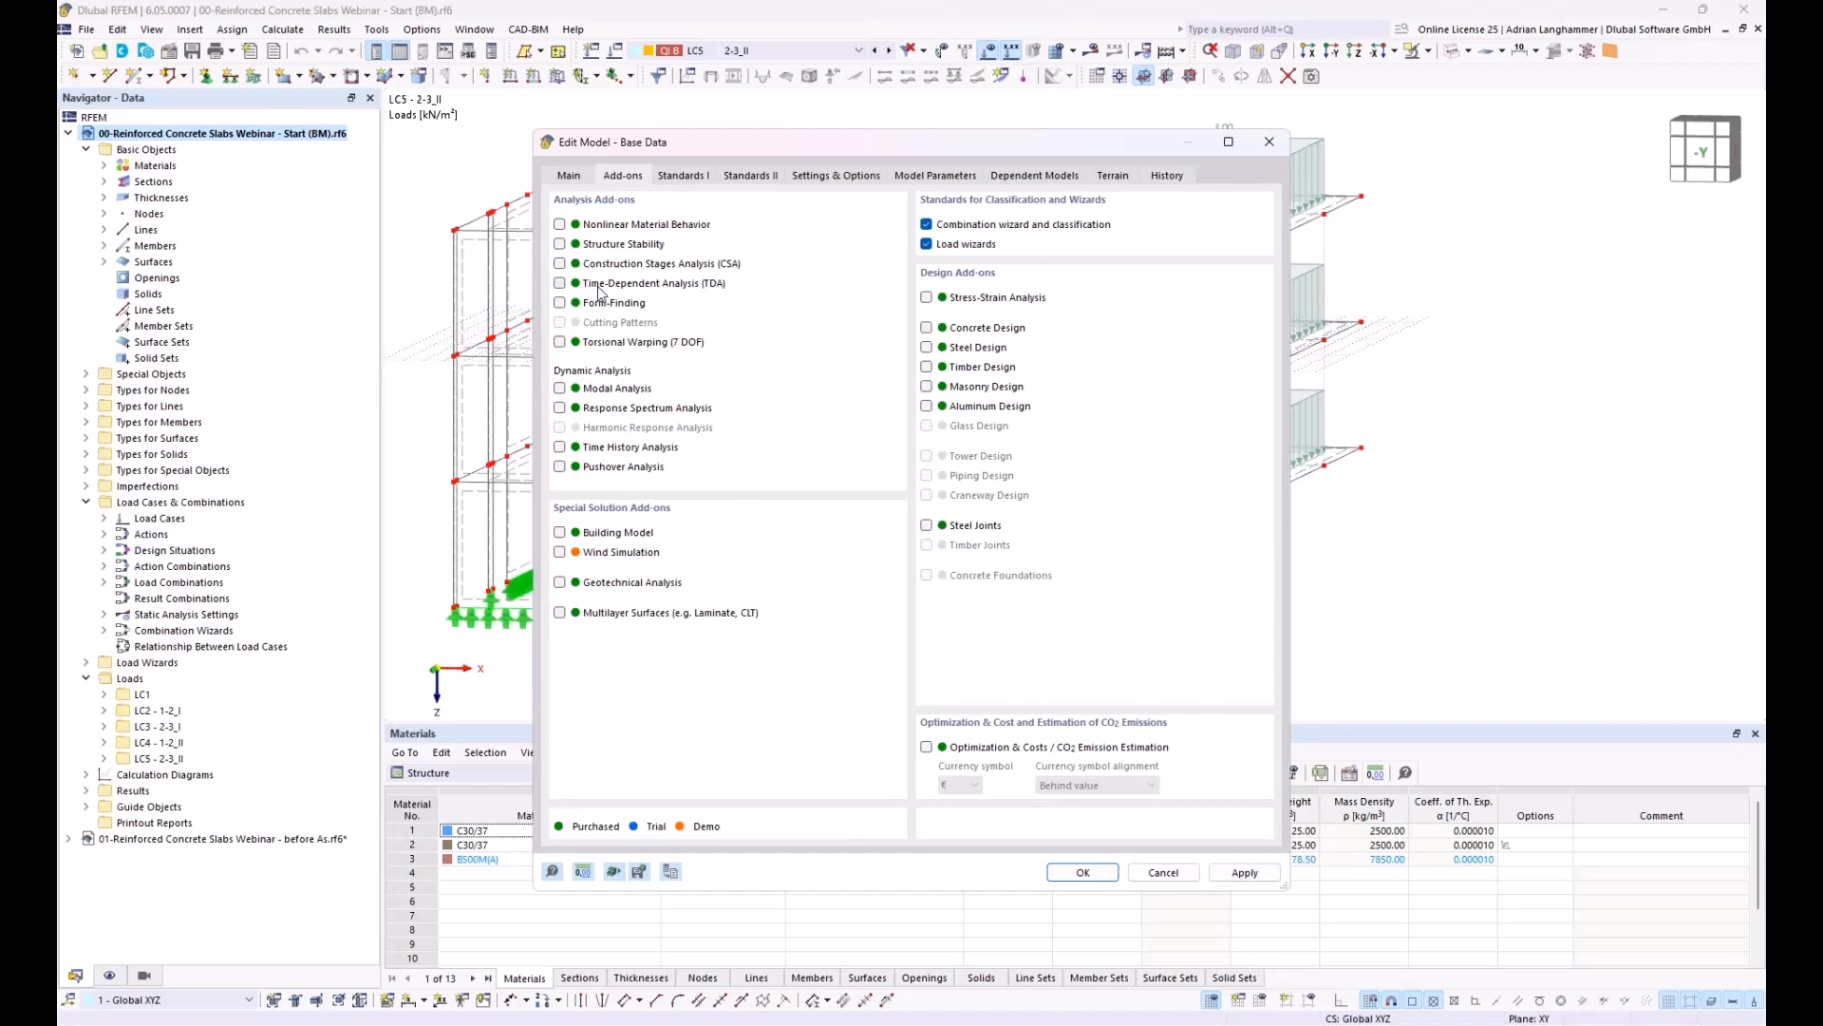
pyautogui.click(560, 533)
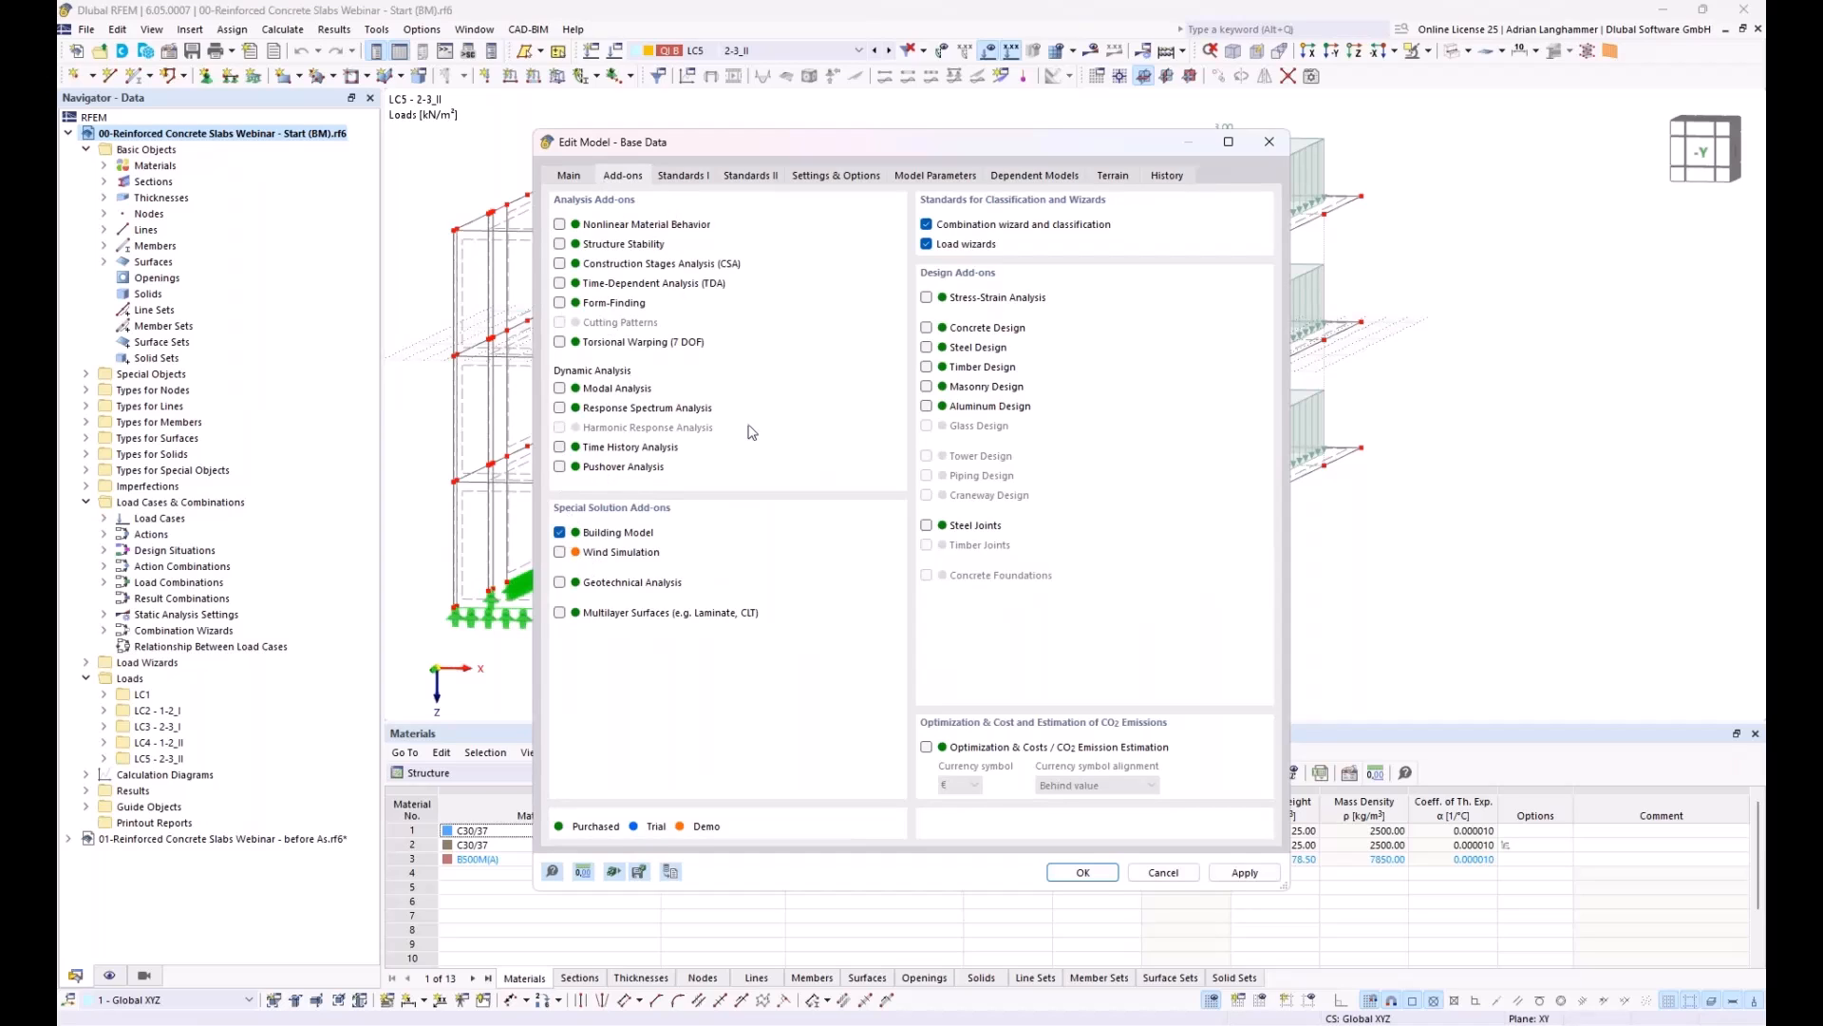
pyautogui.click(926, 328)
pyautogui.moveTo(823, 139); pyautogui.dragTo(757, 119)
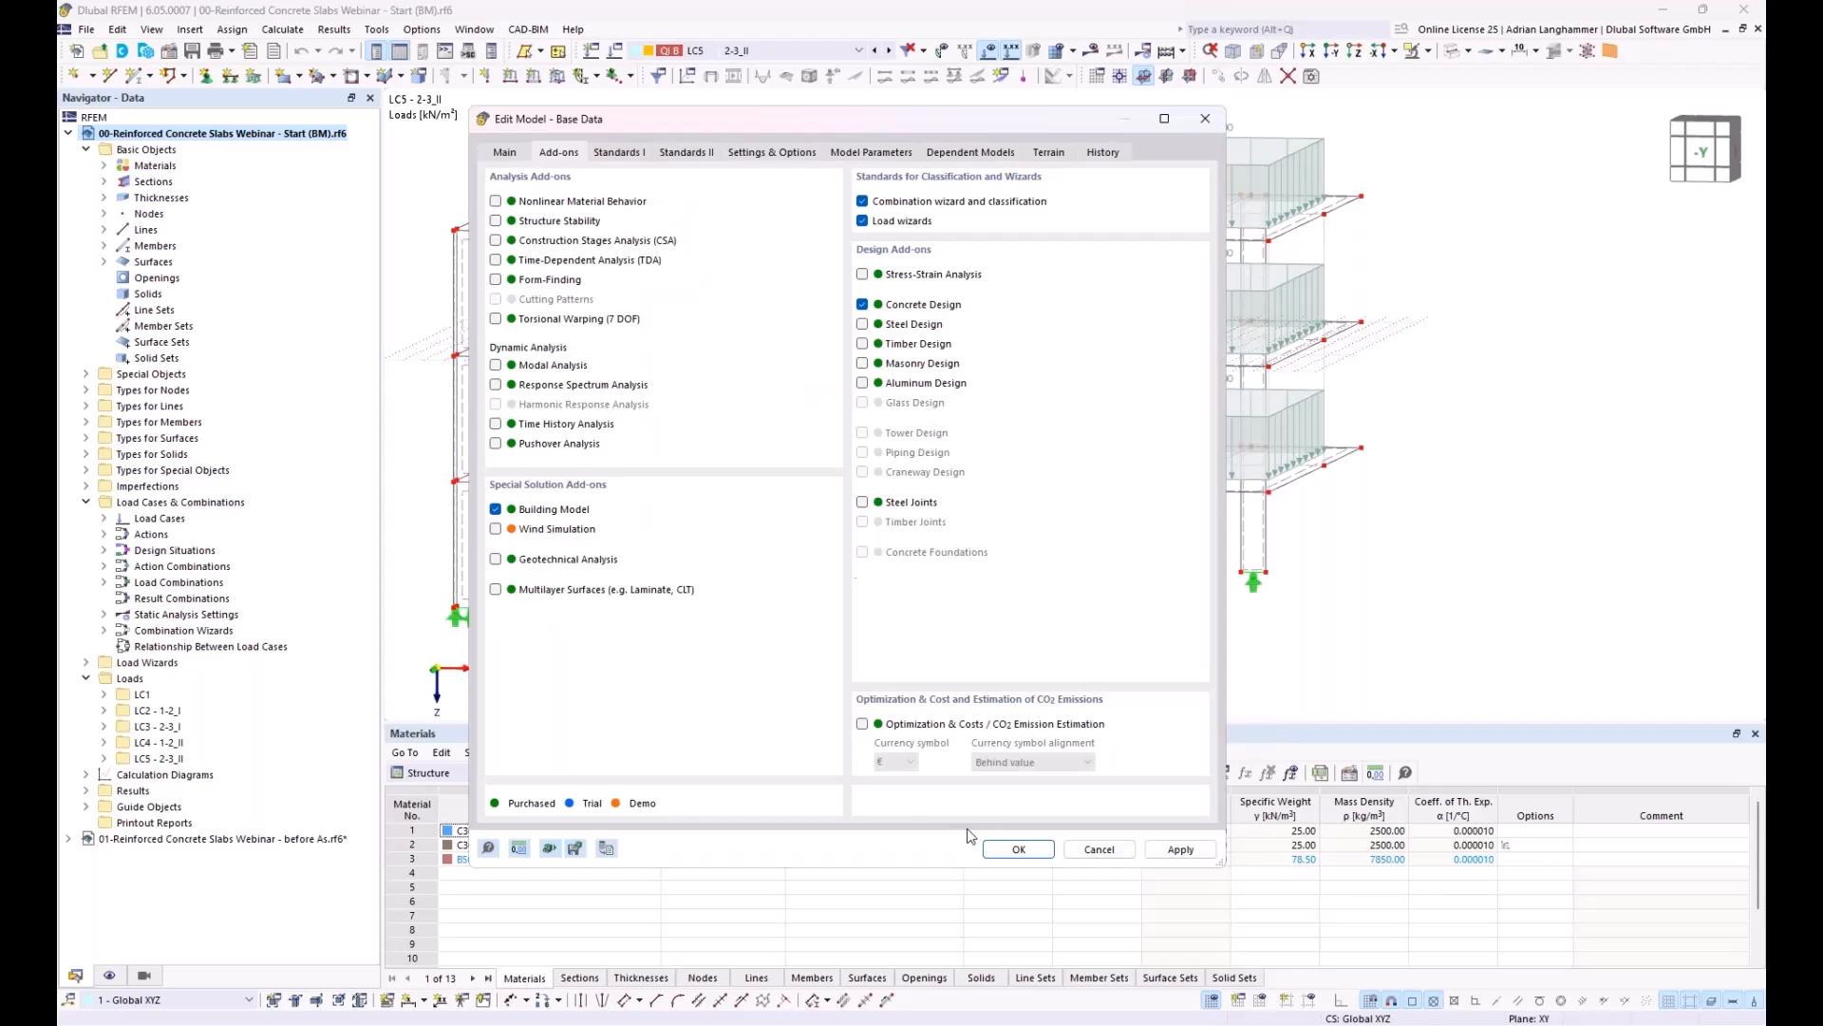
pyautogui.press('Return')
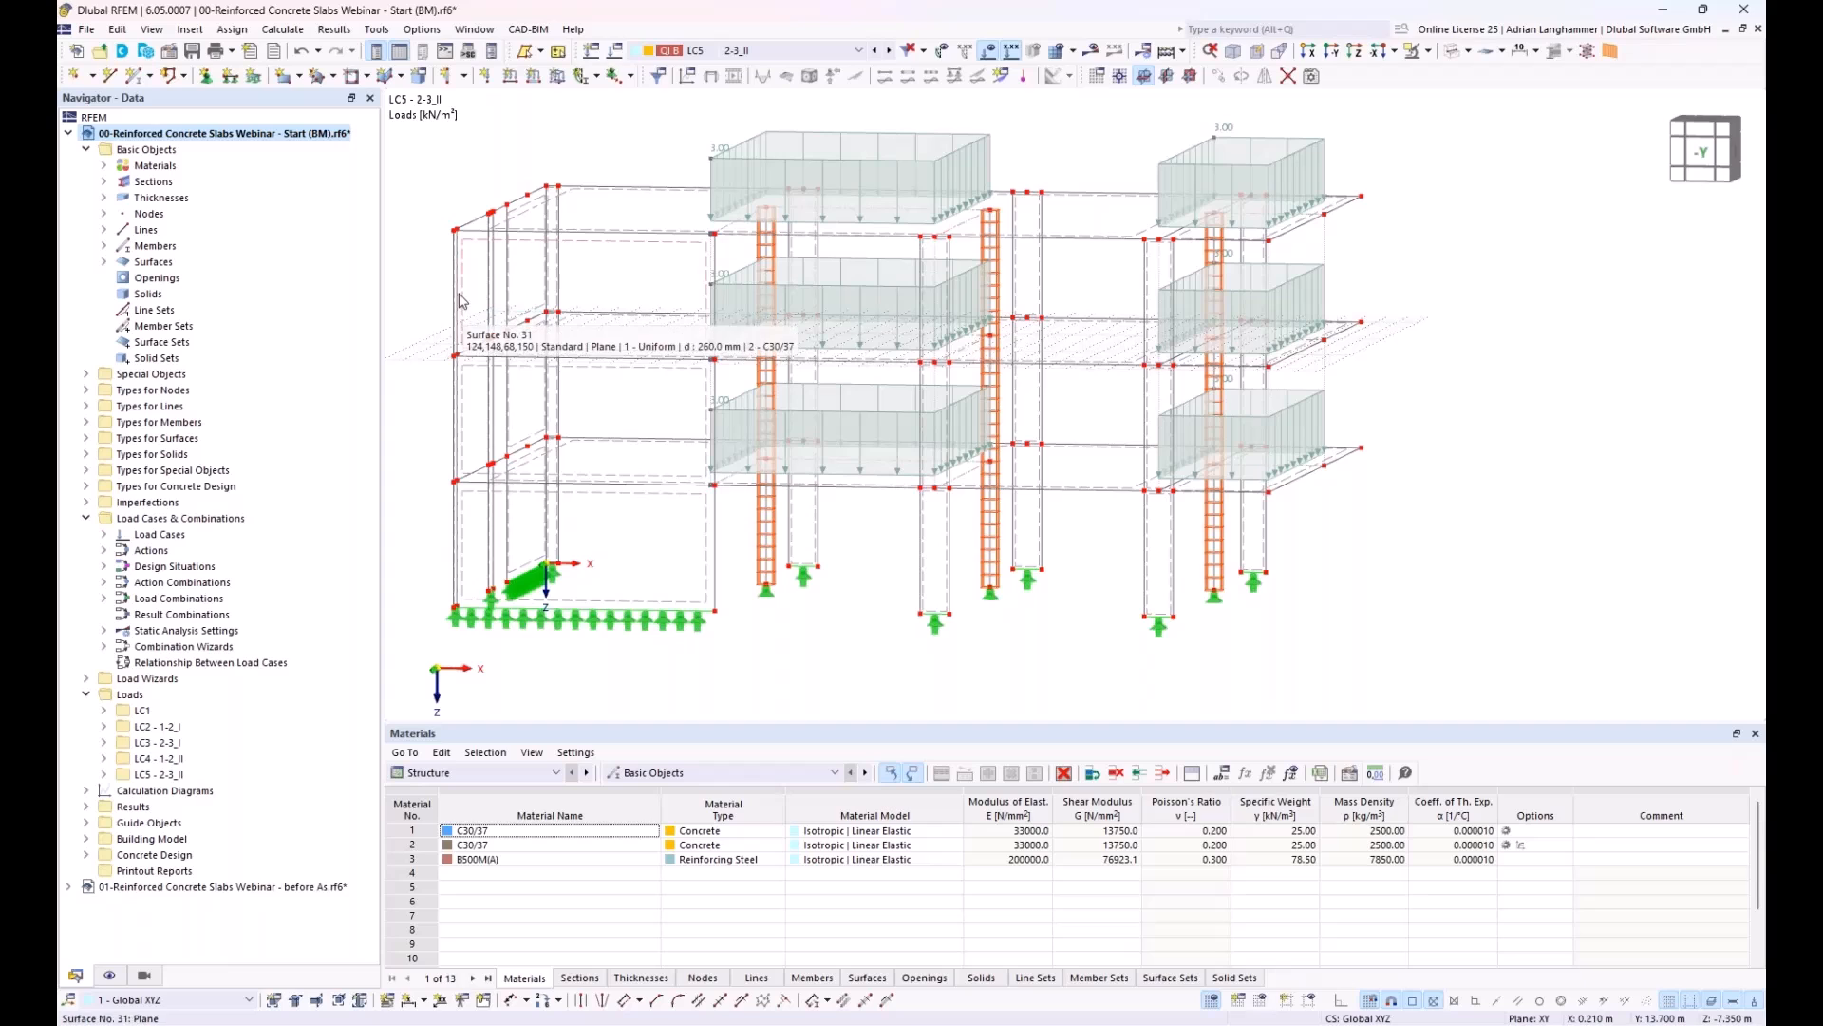
# Step: Create a new building story in the Building Model and generate the remaining stories with the Building Story Generator
pyautogui.moveTo(462, 302); pyautogui.dragTo(455, 263, button='middle')
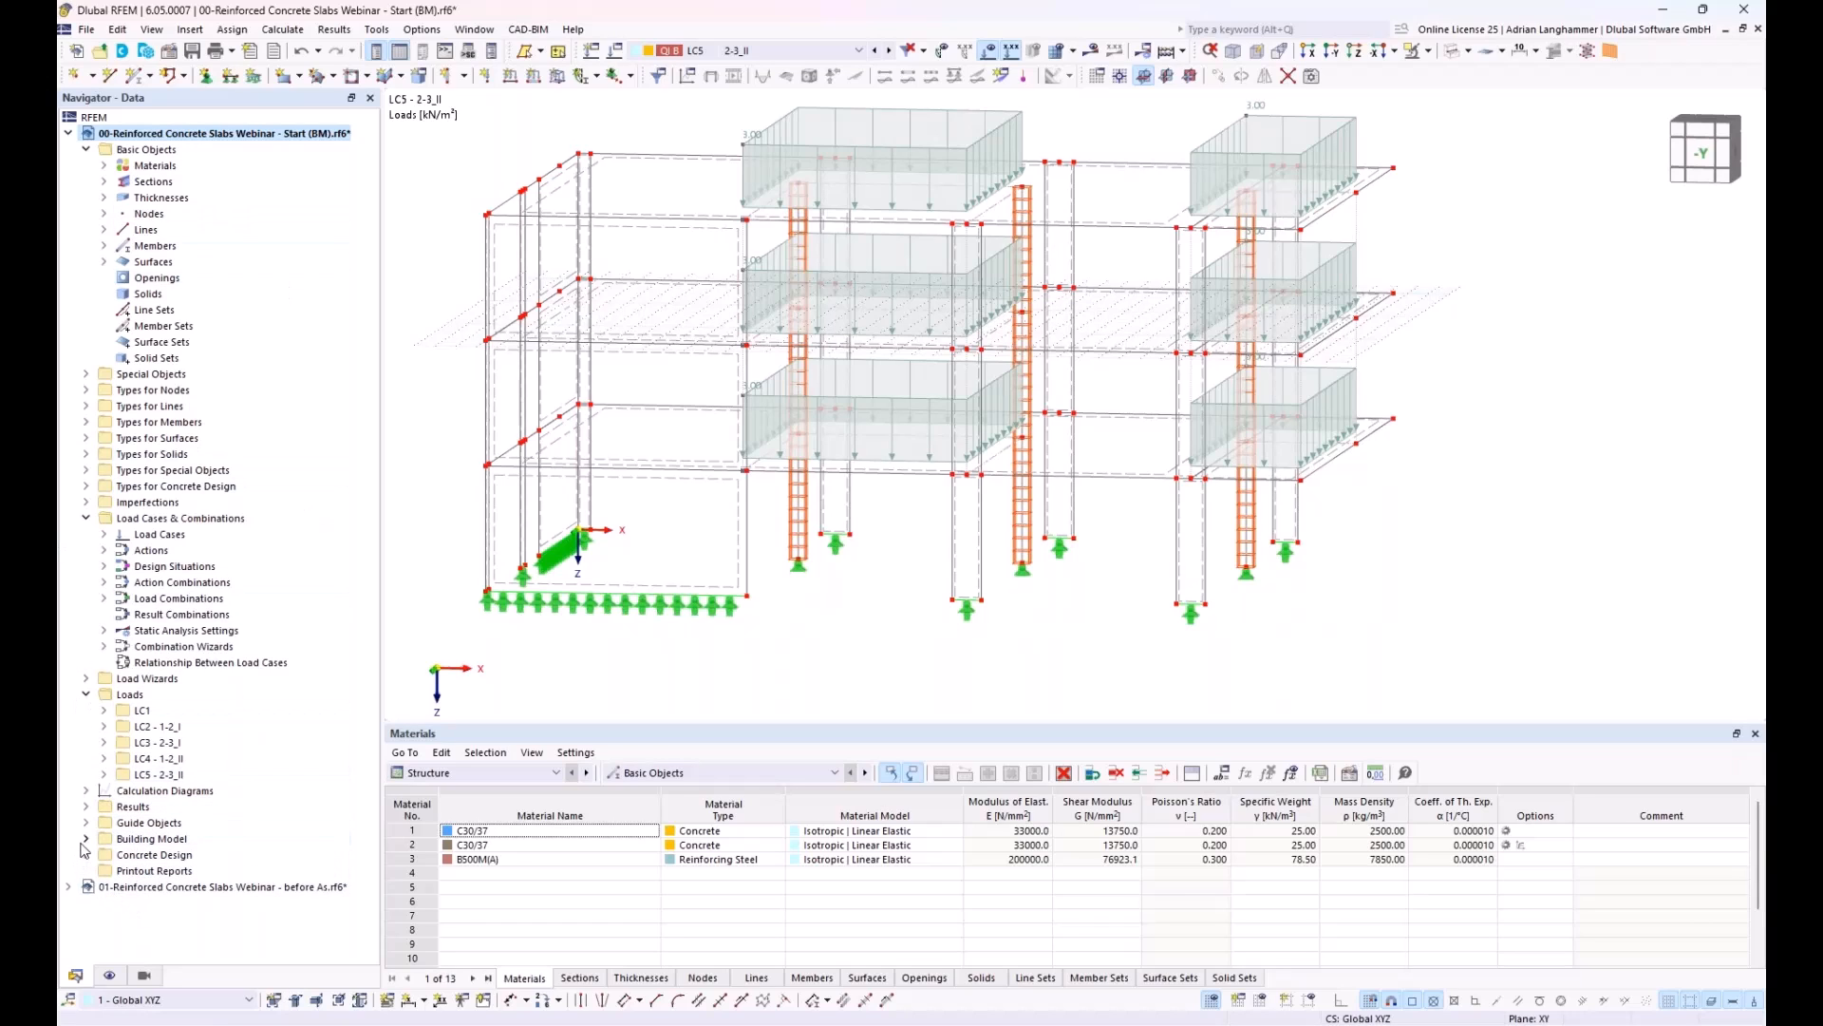
pyautogui.click(124, 839)
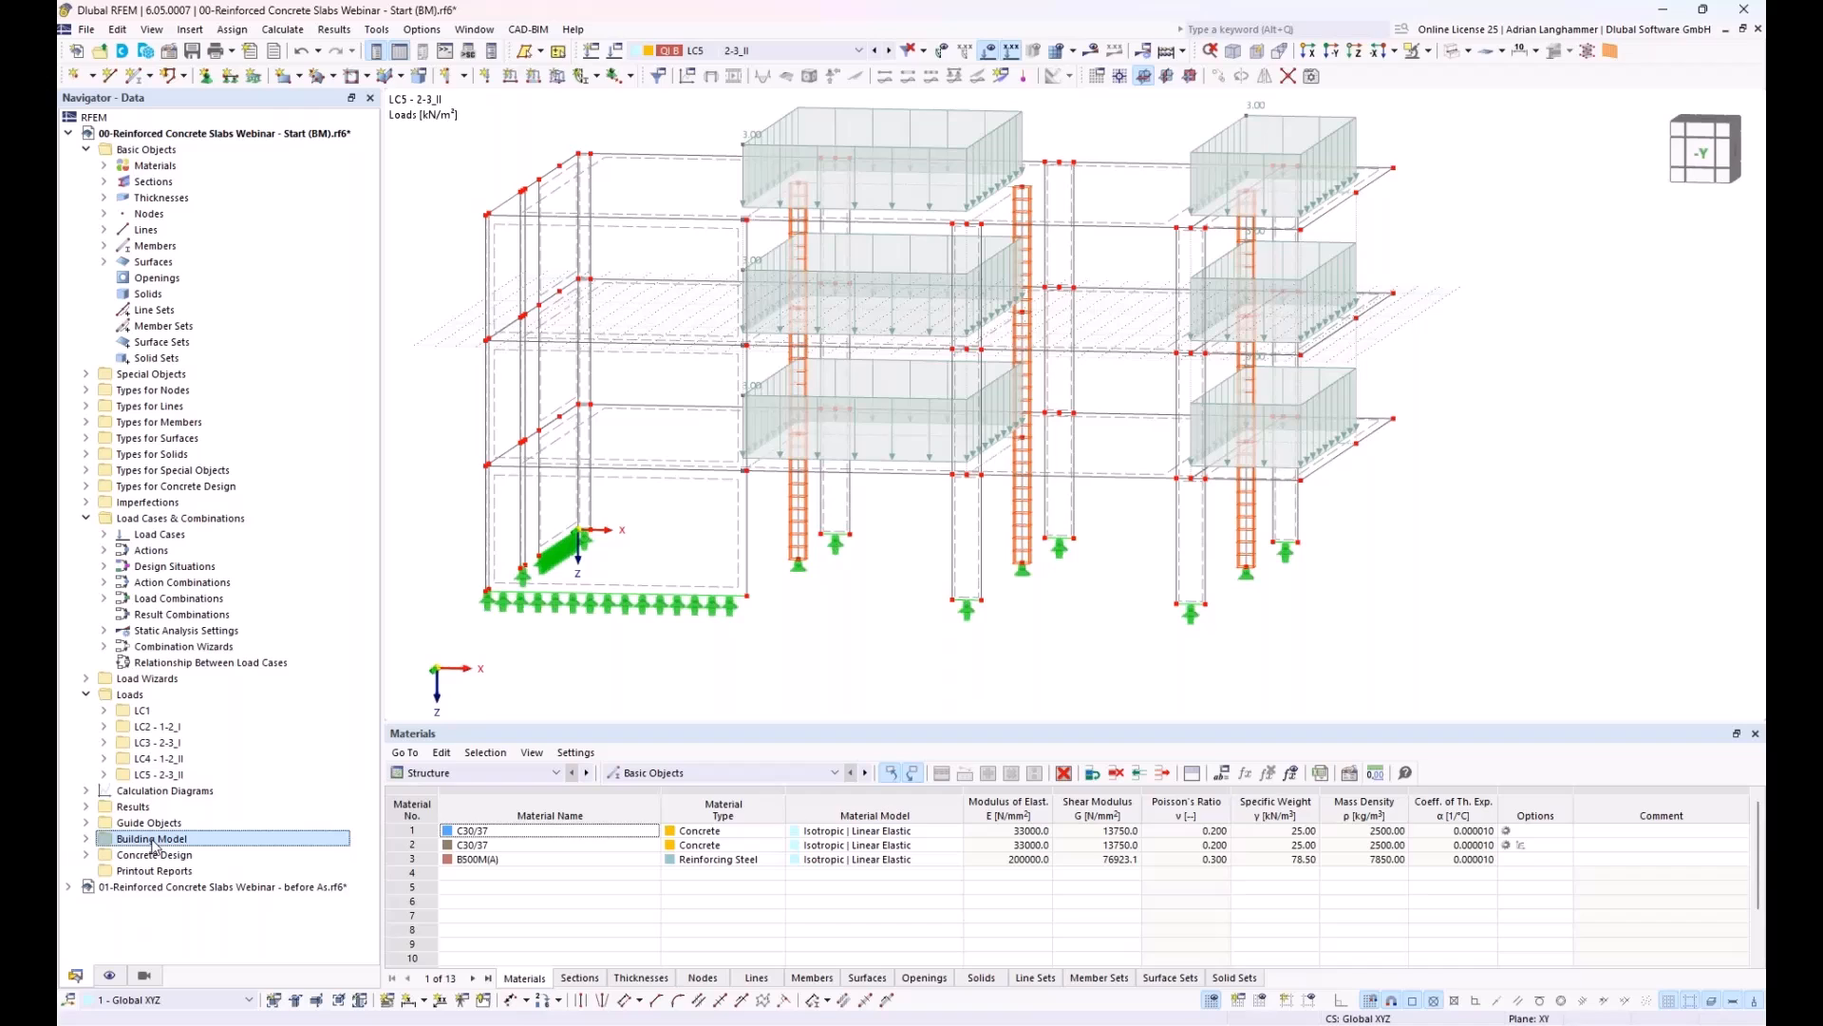
pyautogui.click(88, 839)
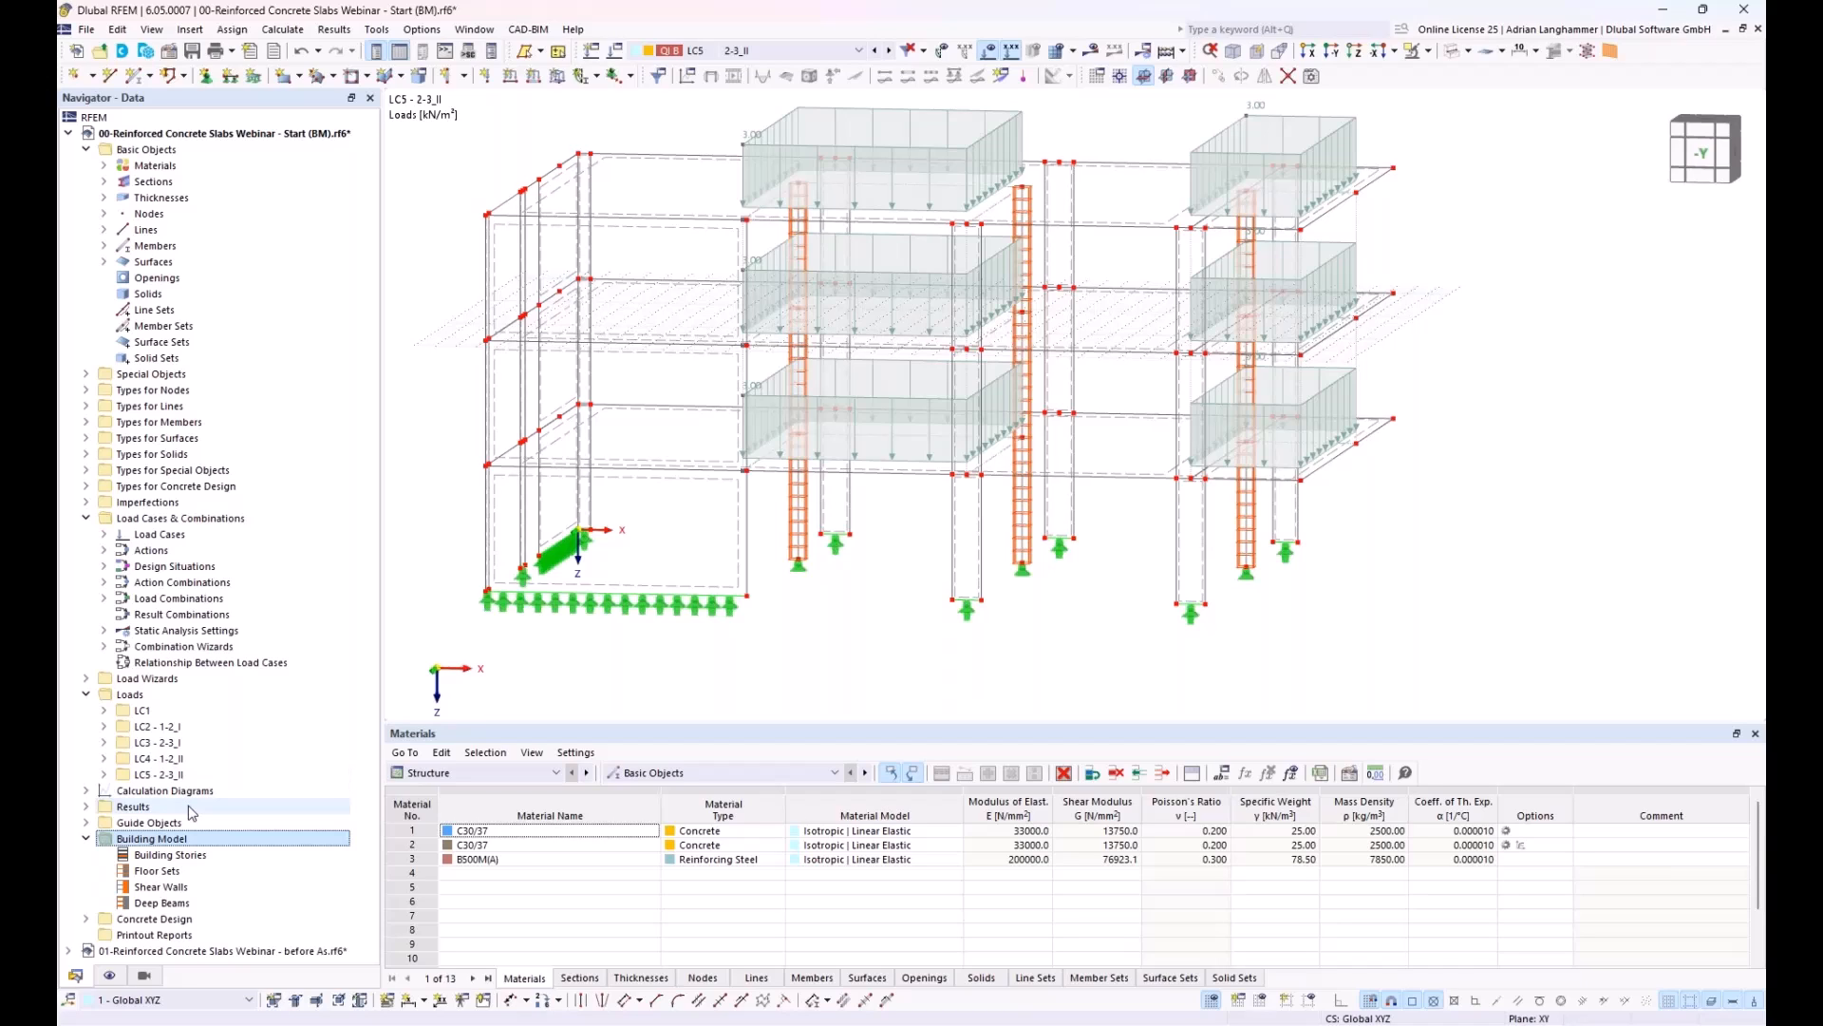
pyautogui.click(160, 855)
pyautogui.rightClick(158, 854)
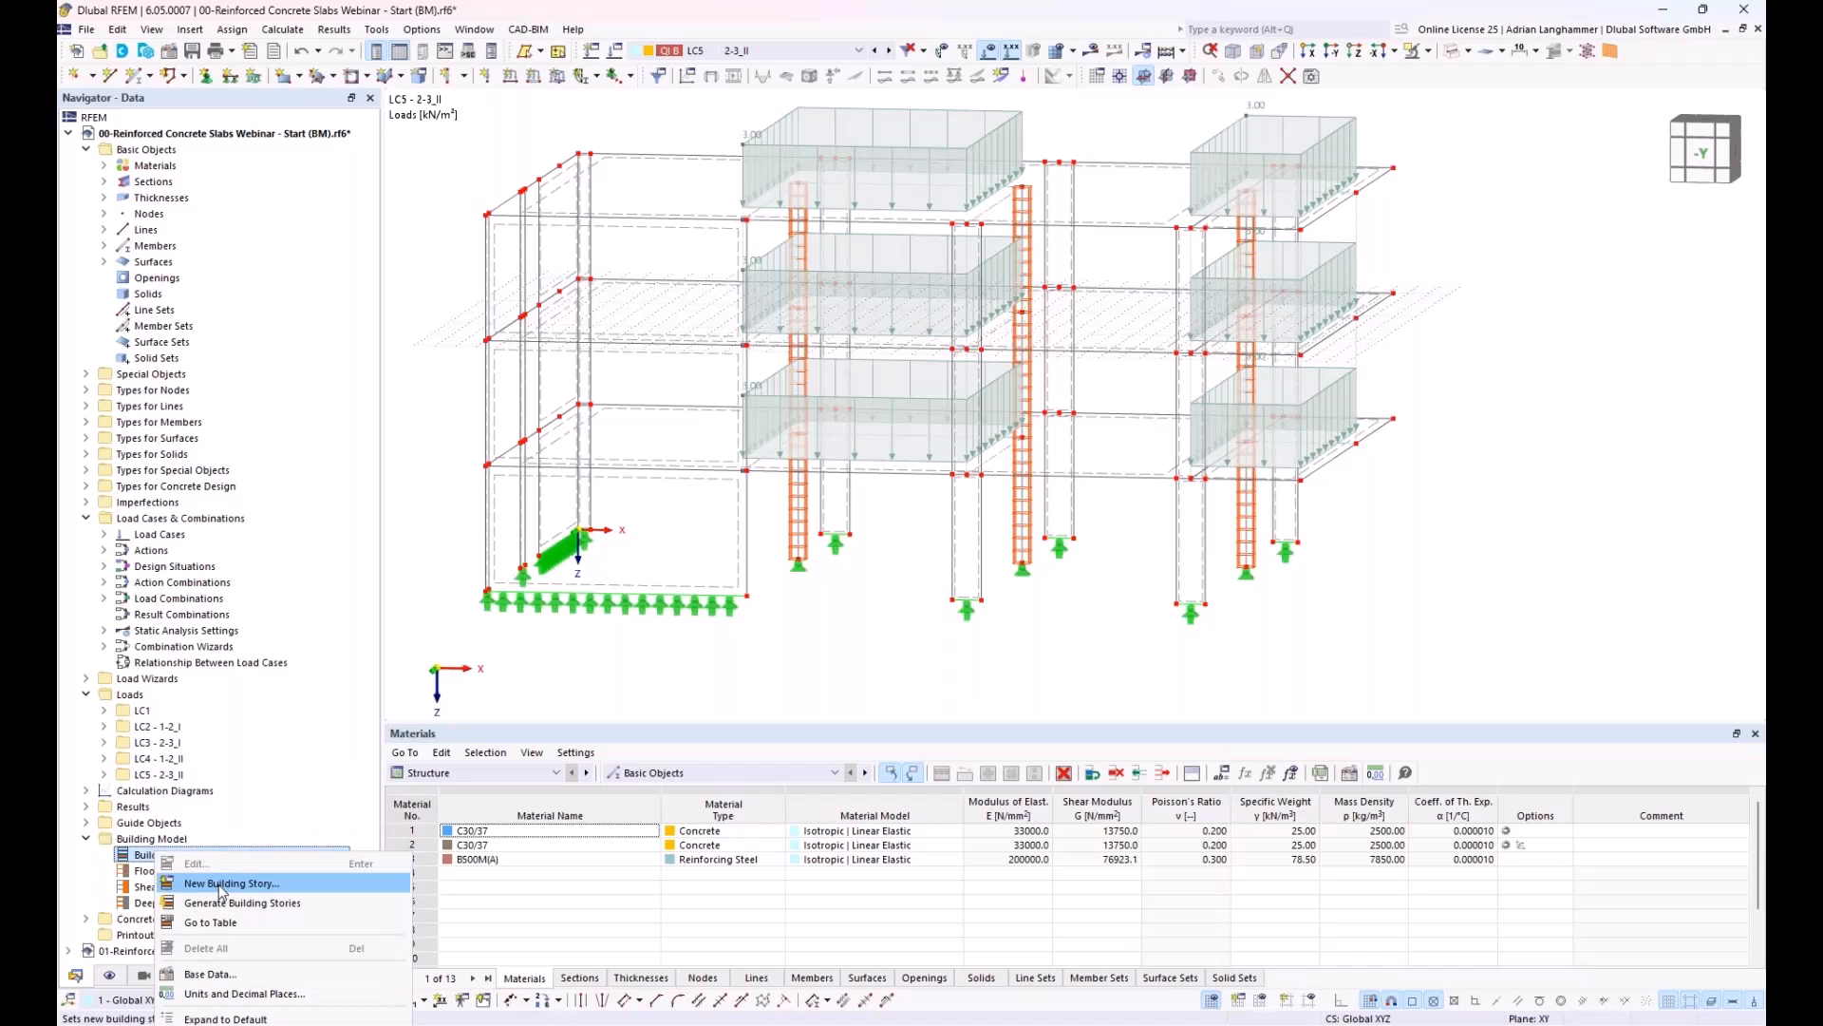
pyautogui.click(220, 885)
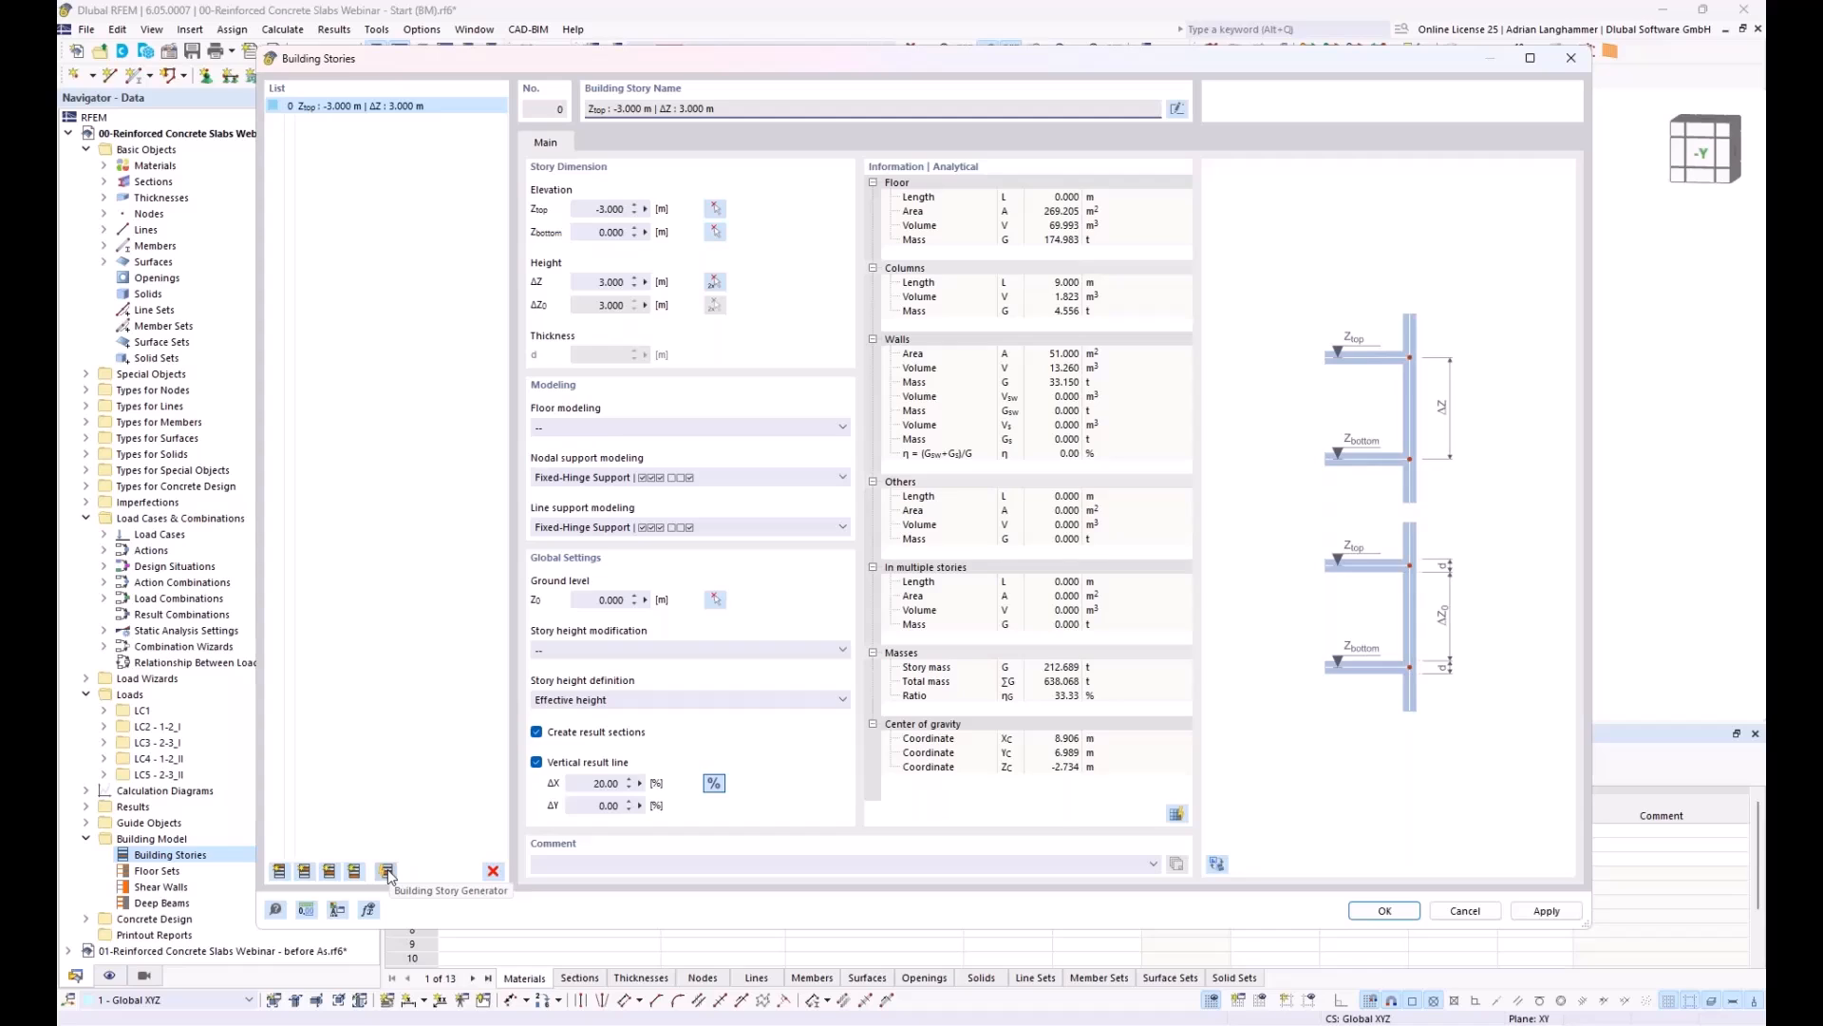
pyautogui.click(387, 870)
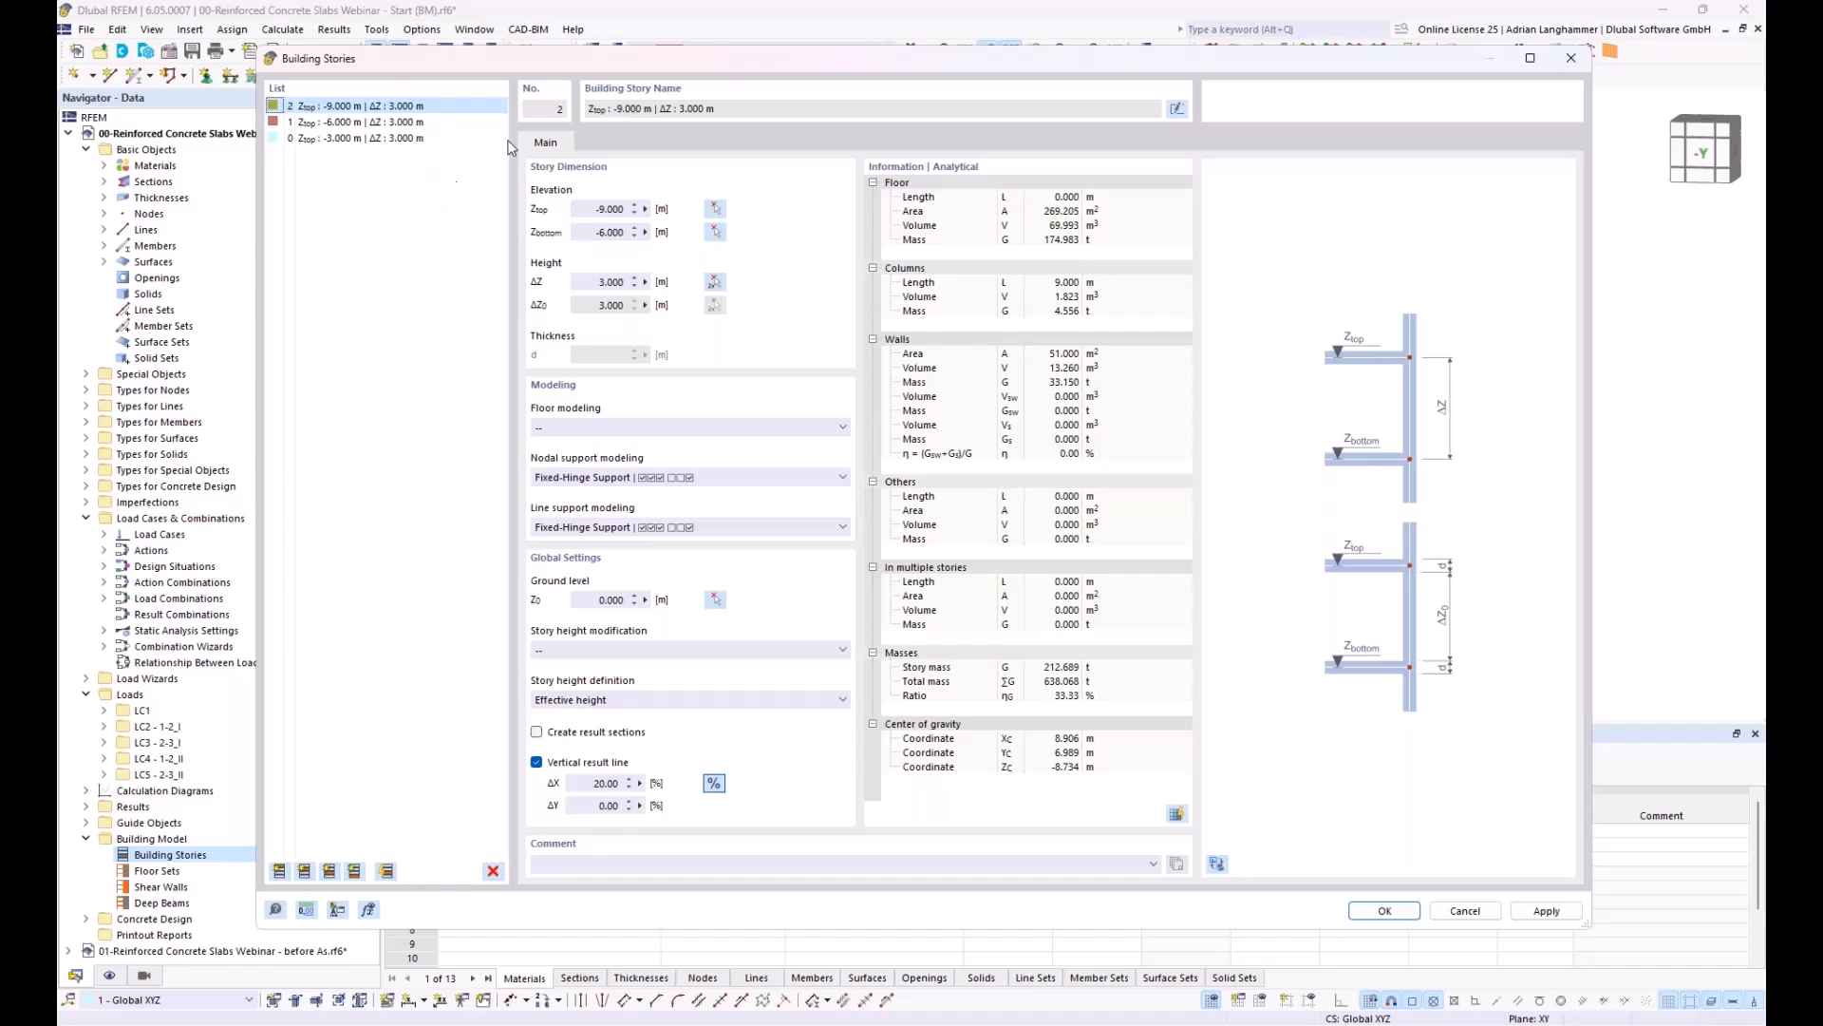
# Step: Set the floor modeling of all three building stories together to Rigid Diaphragm
pyautogui.moveTo(492, 60); pyautogui.dragTo(476, 57)
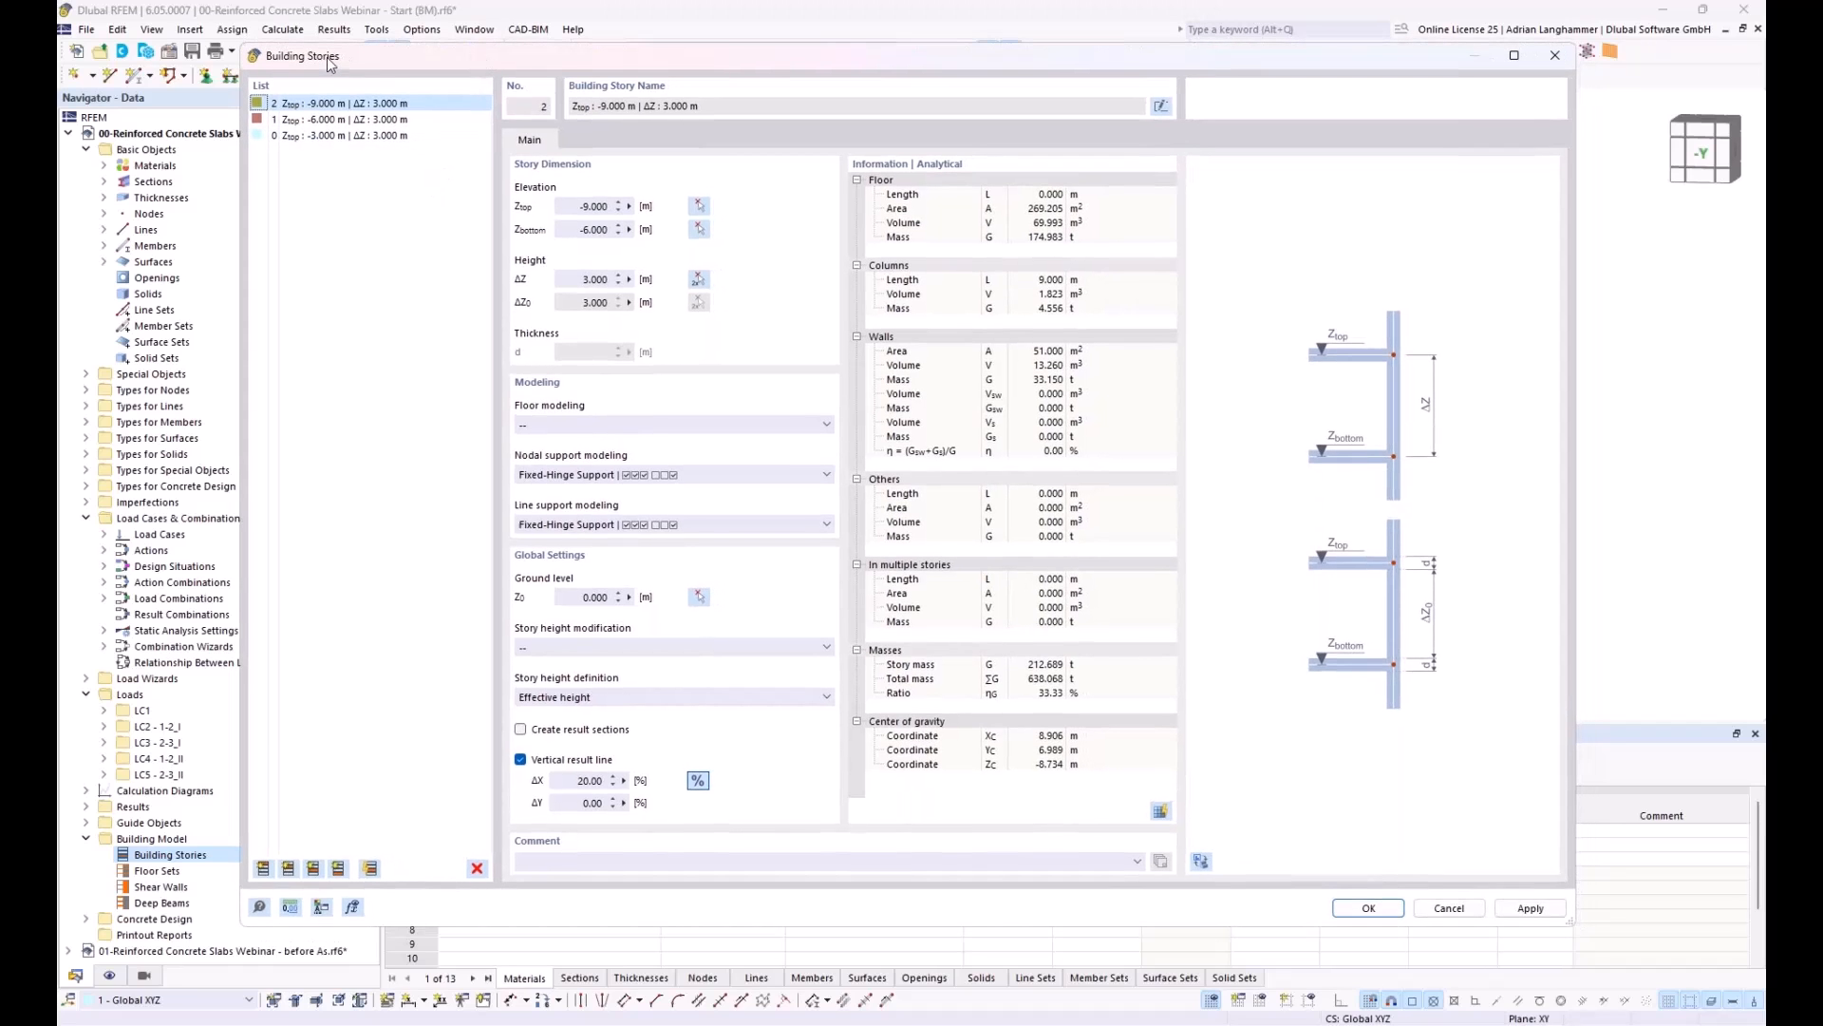
pyautogui.keyDown('shift'); pyautogui.click(379, 138); pyautogui.keyUp('shift')
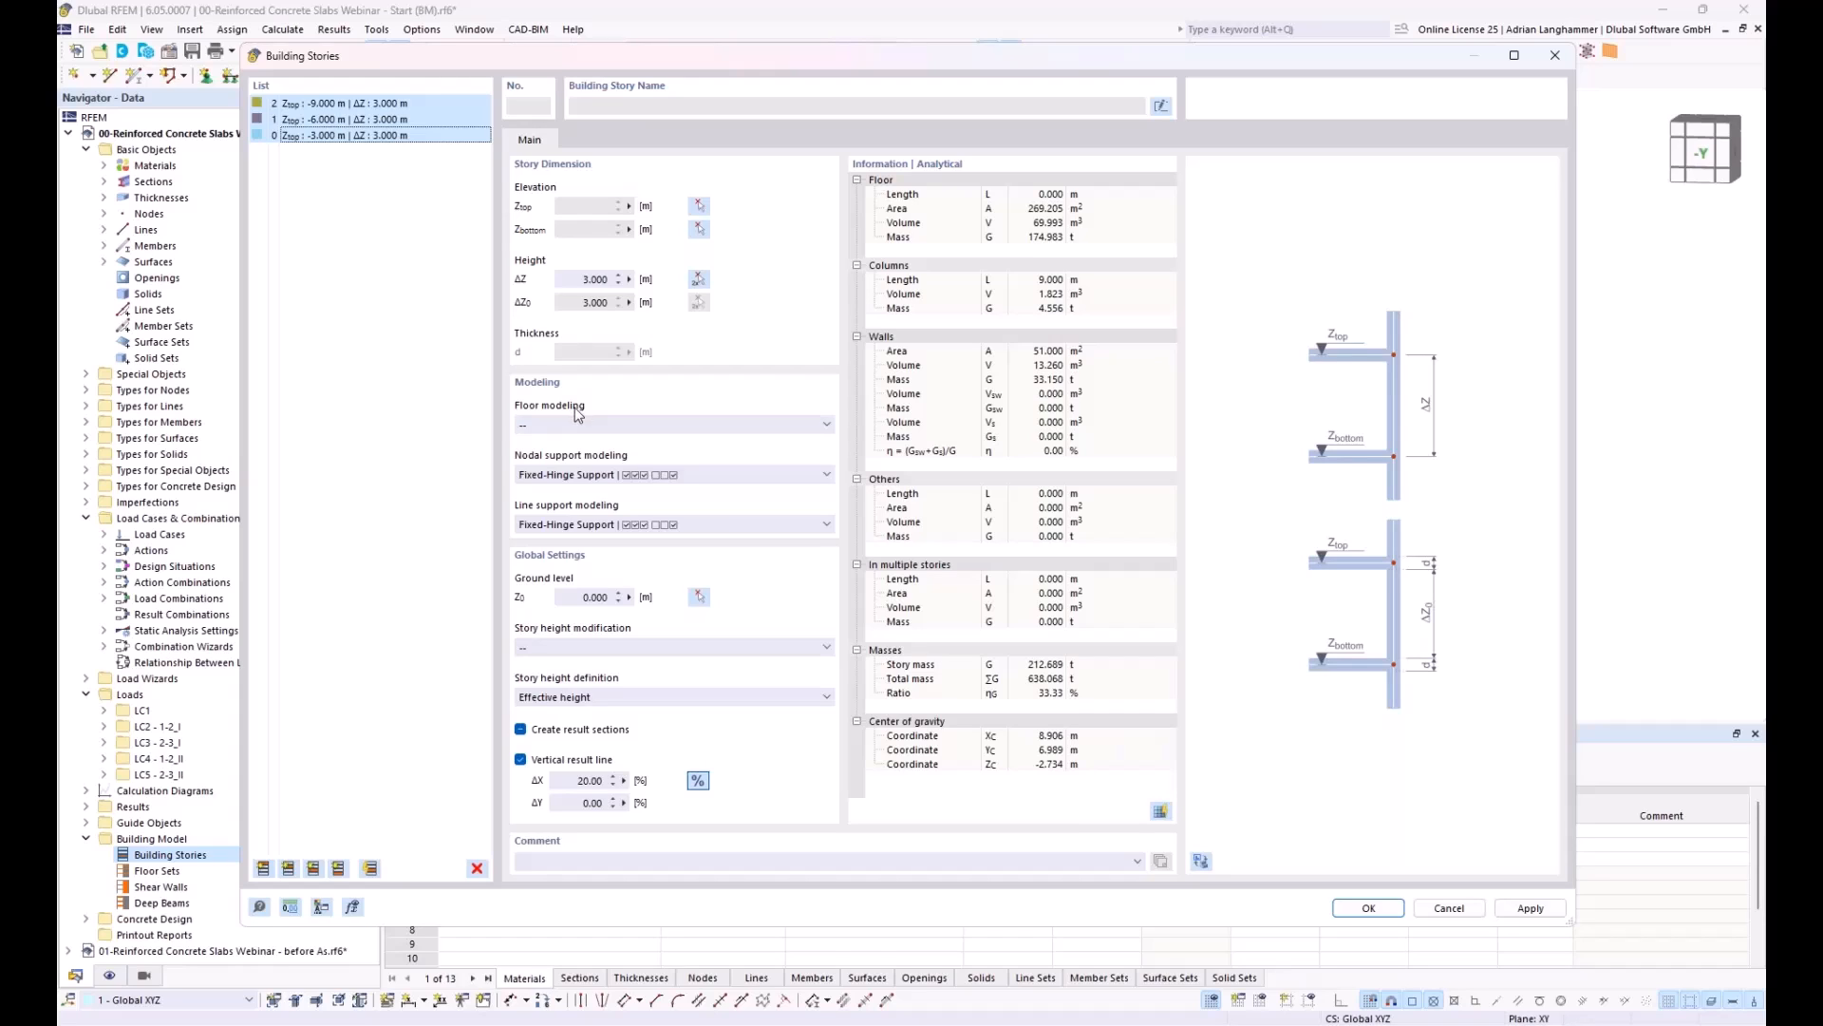
pyautogui.click(650, 429)
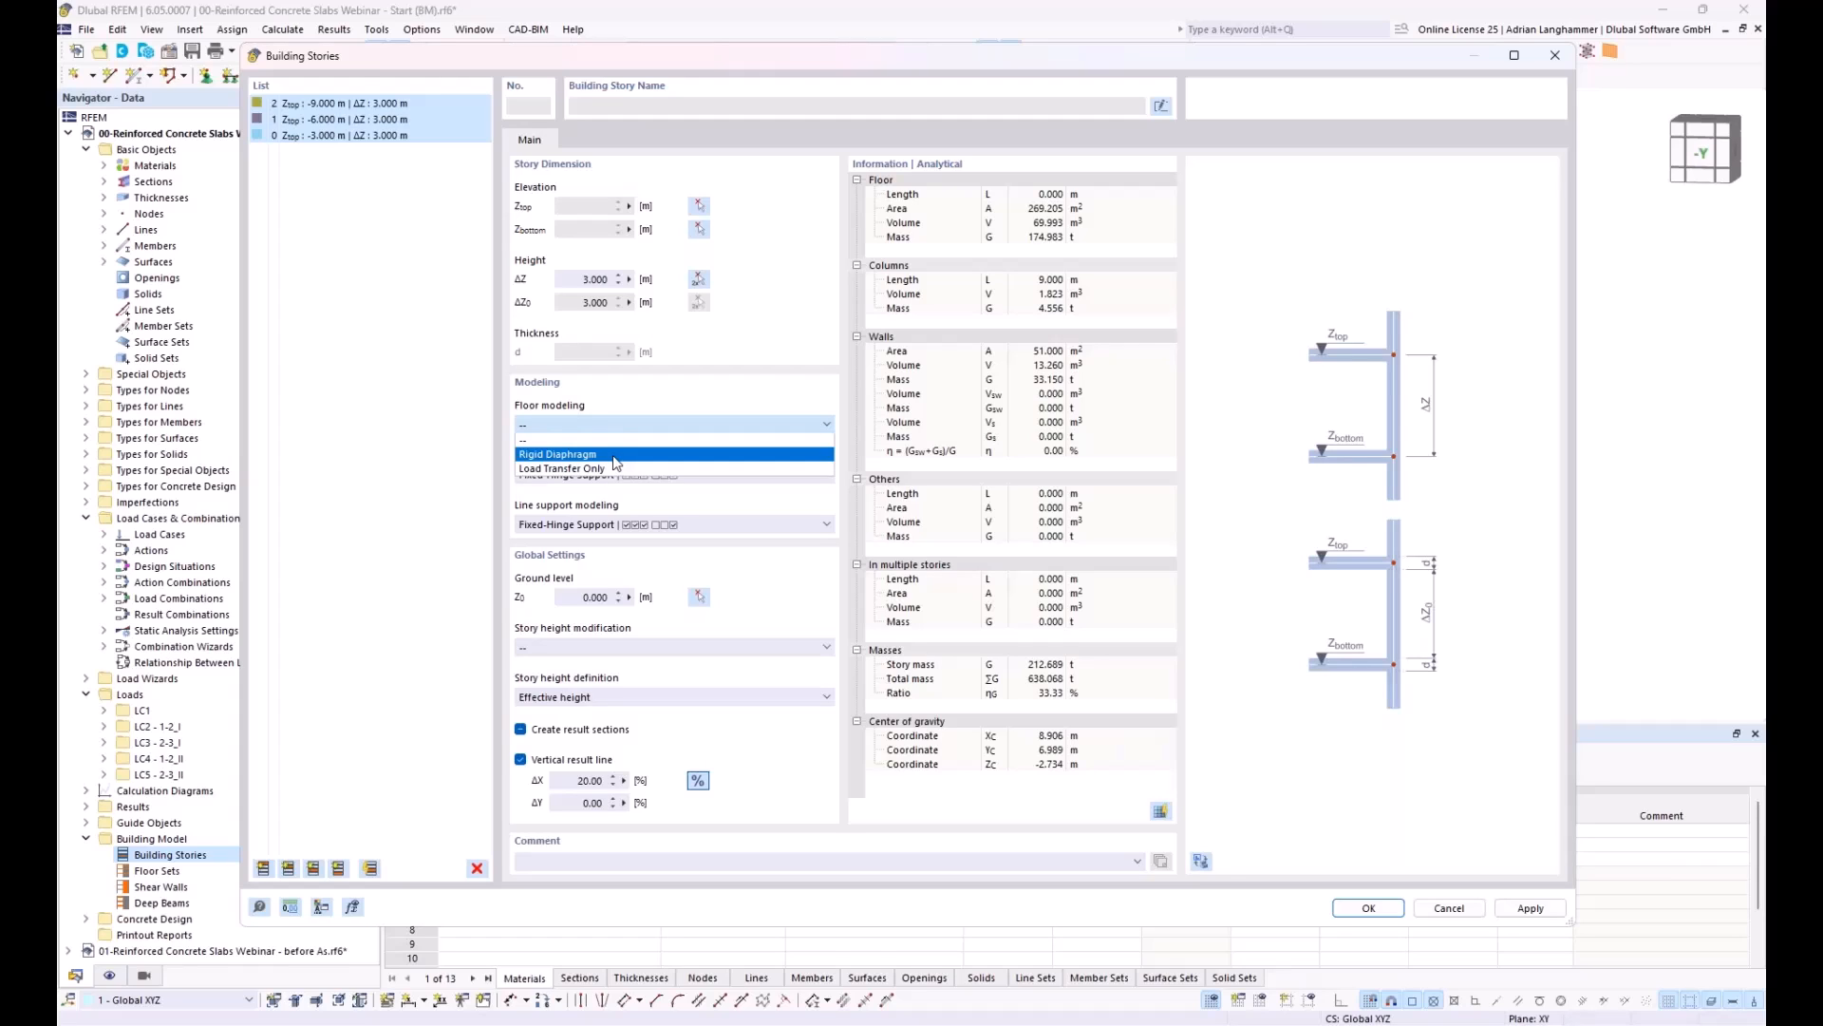
pyautogui.click(613, 454)
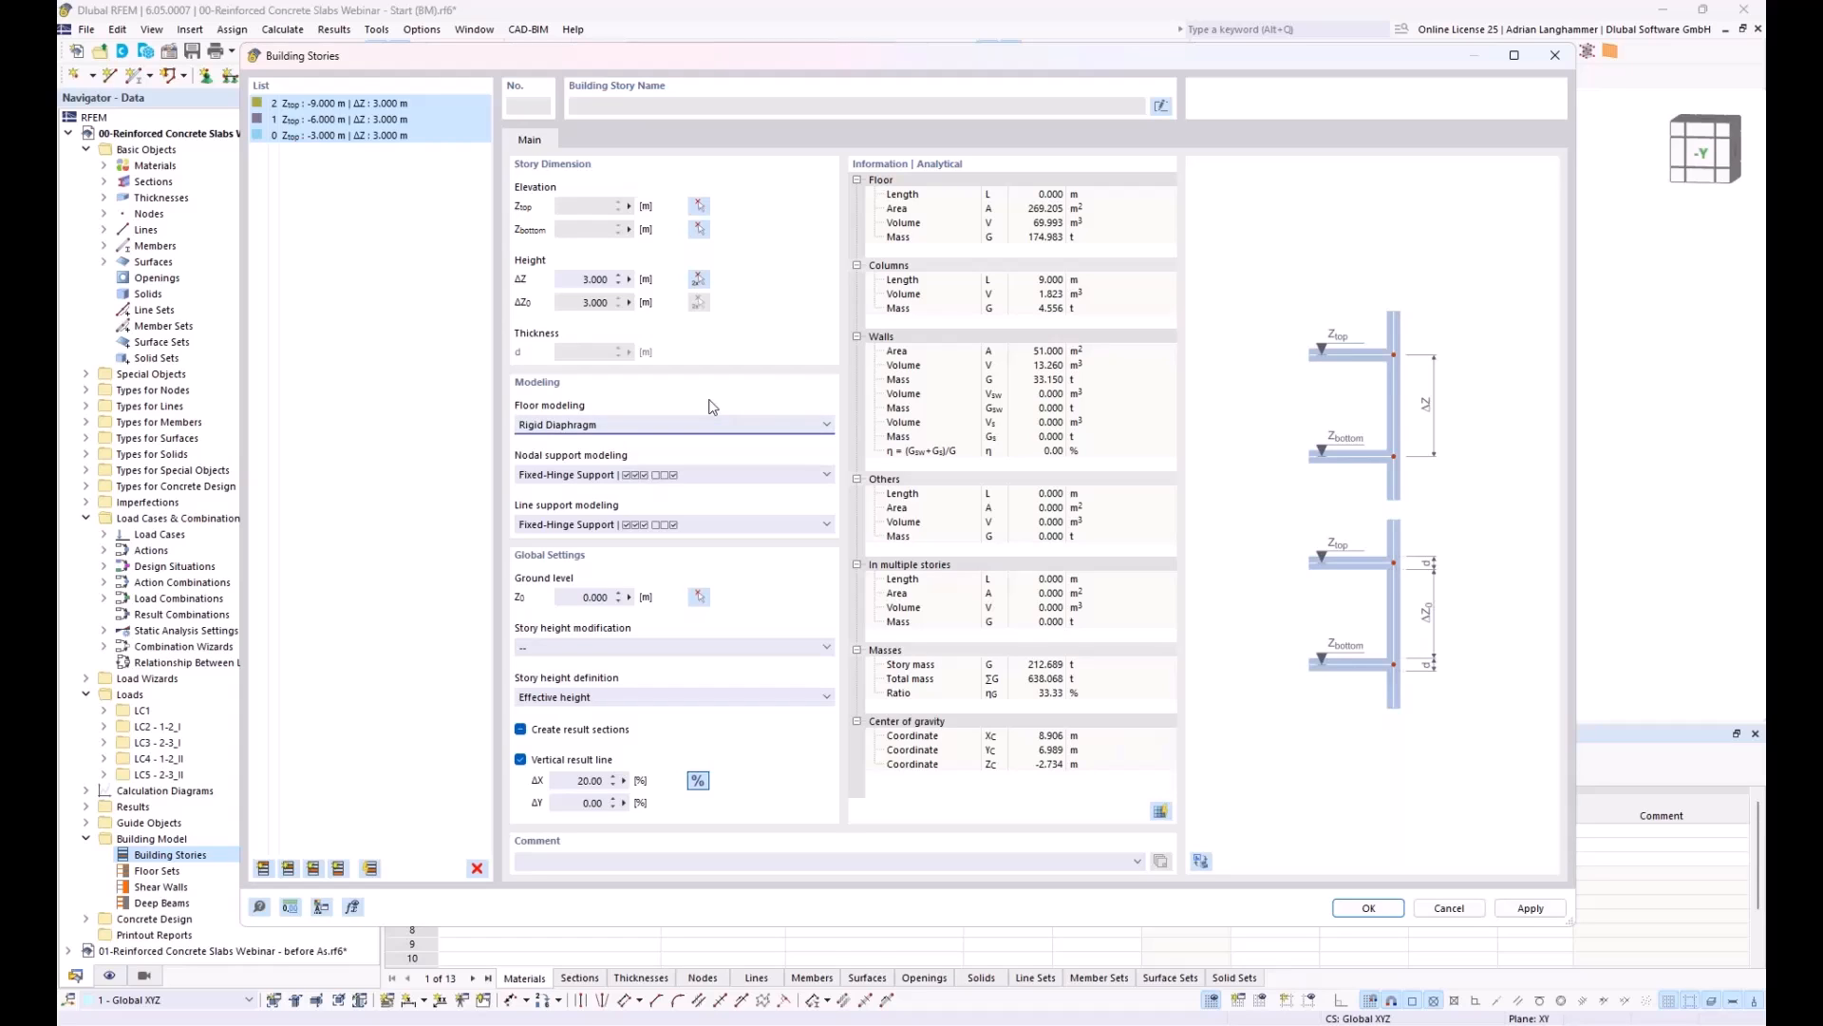
# Step: Set the stories' nodal support modeling to Elastic column according to member type and line support modeling to Elastic Wall | Hinge-Hinge, and apply the settings
pyautogui.click(703, 475)
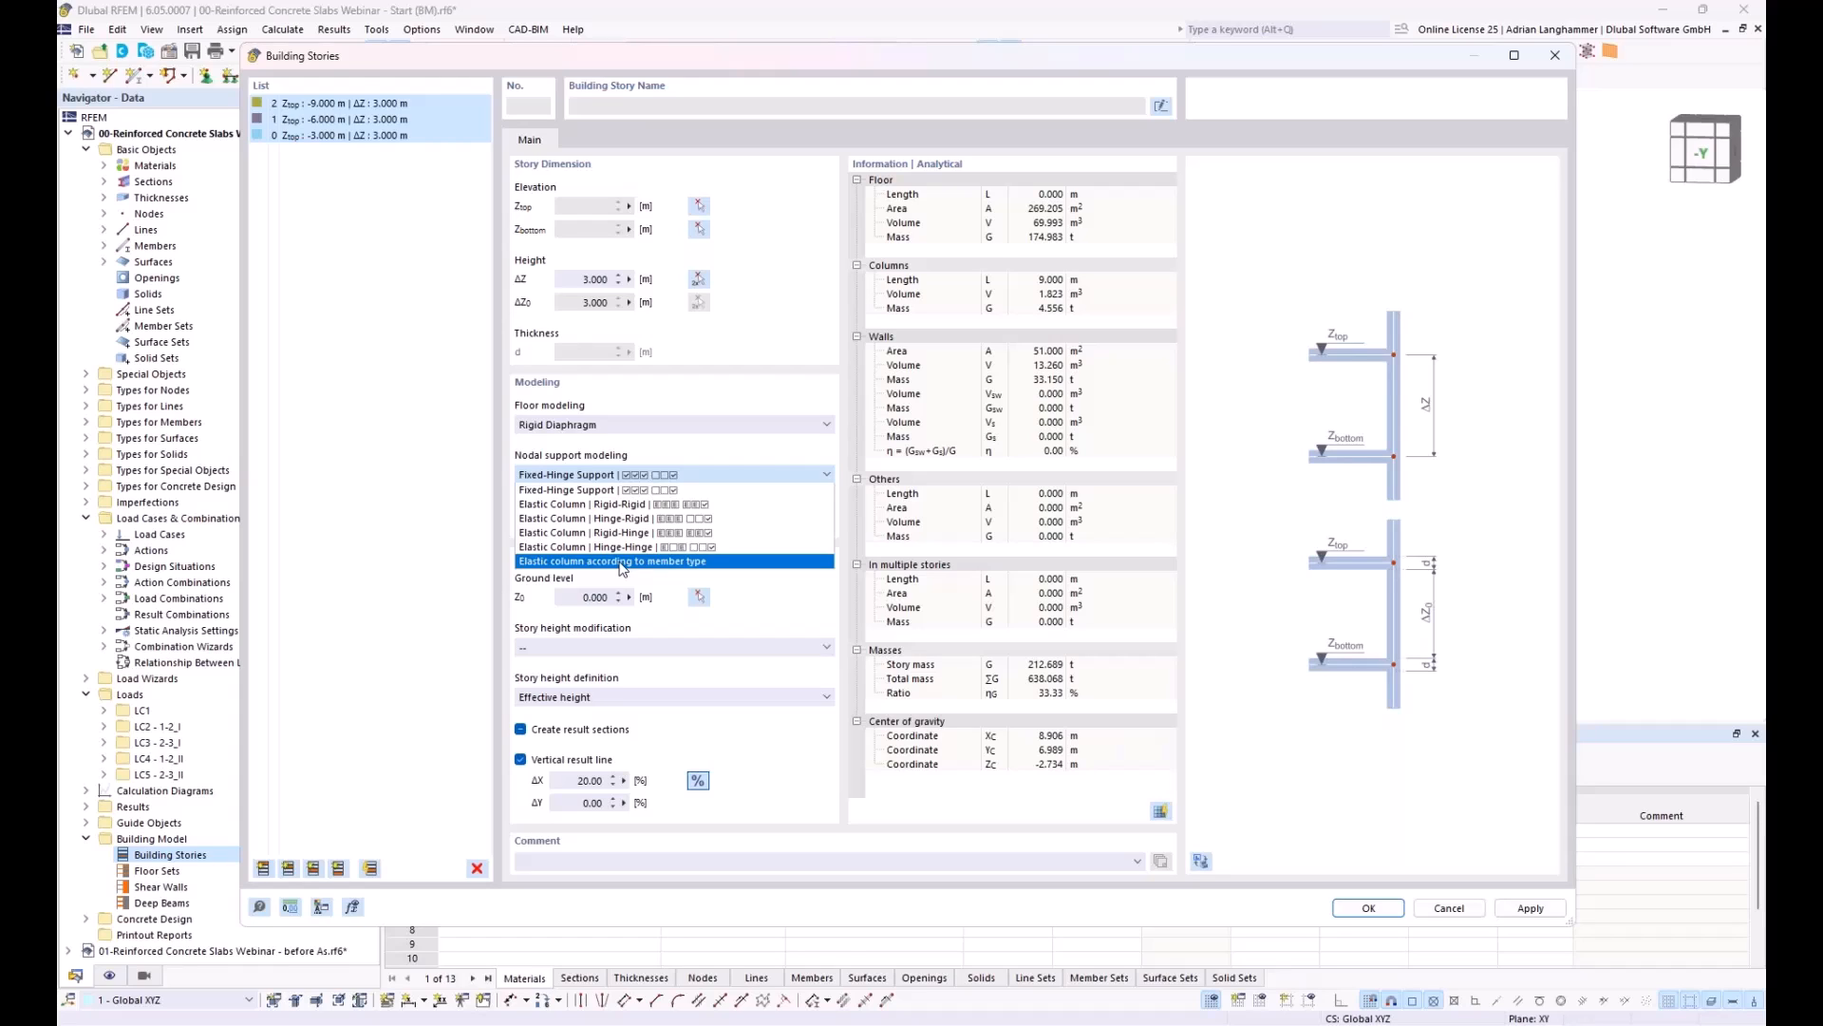
pyautogui.click(622, 564)
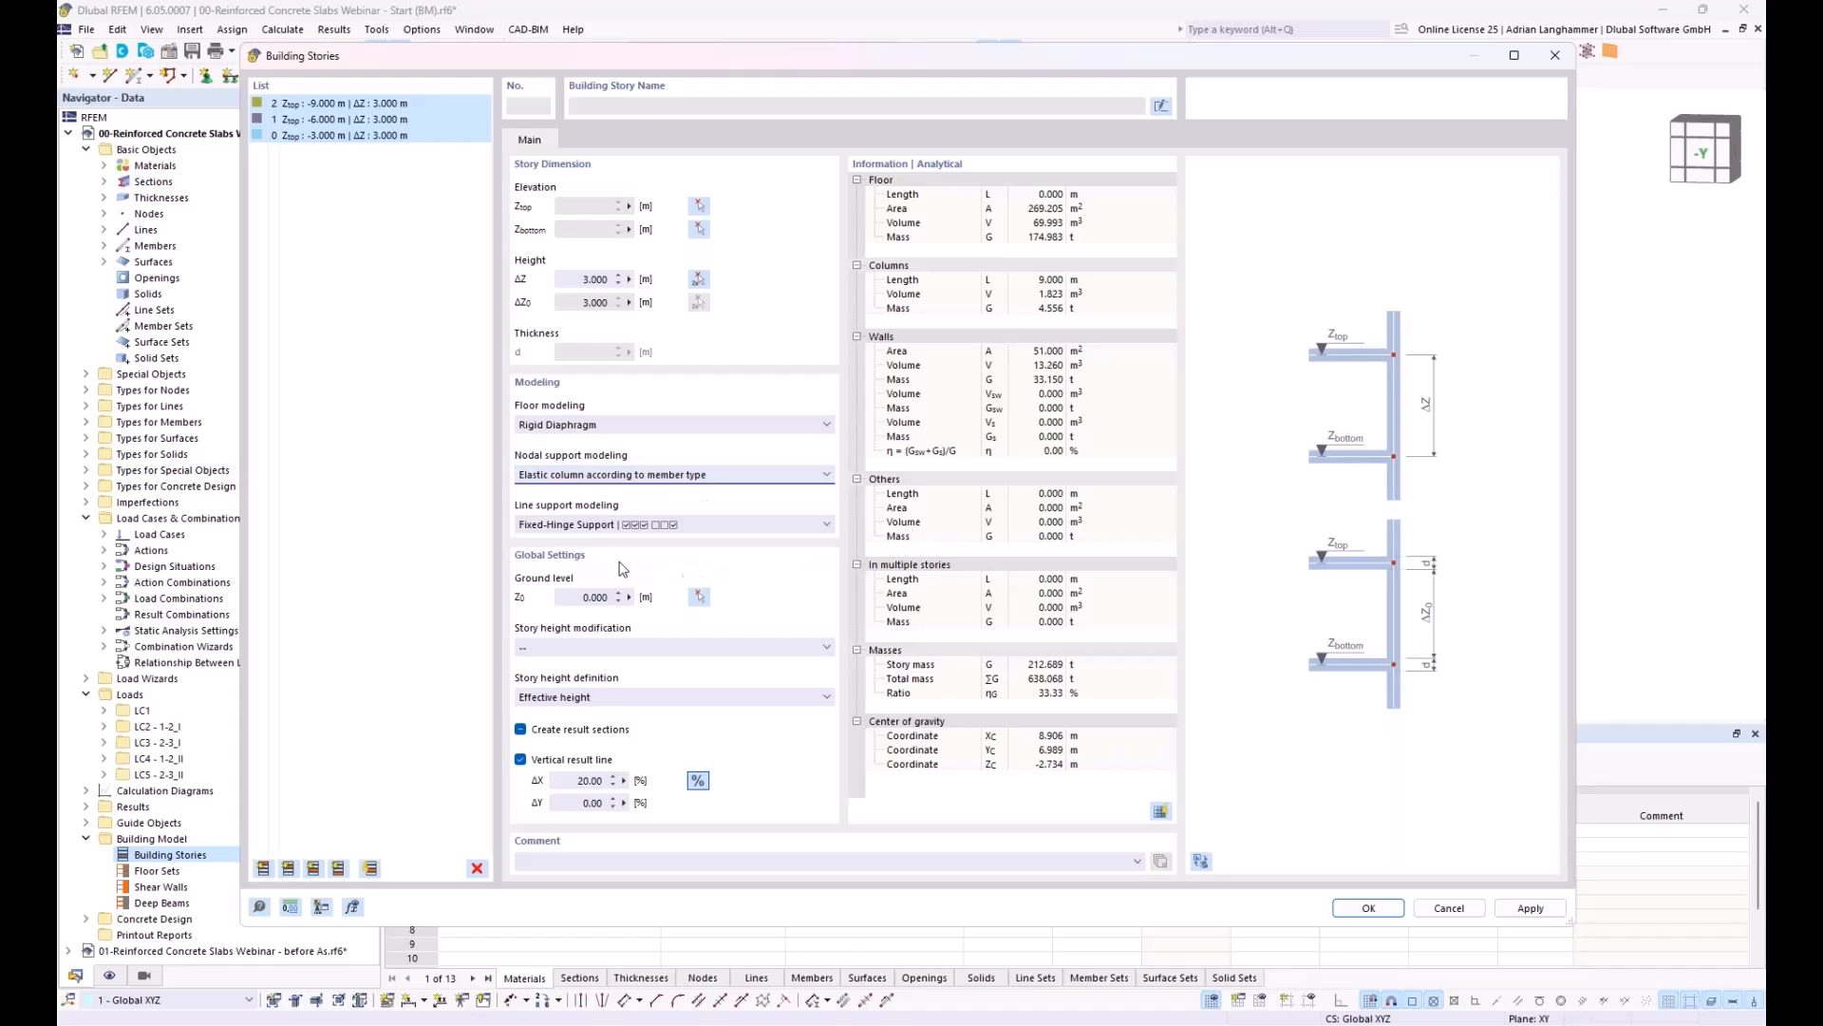
pyautogui.click(827, 525)
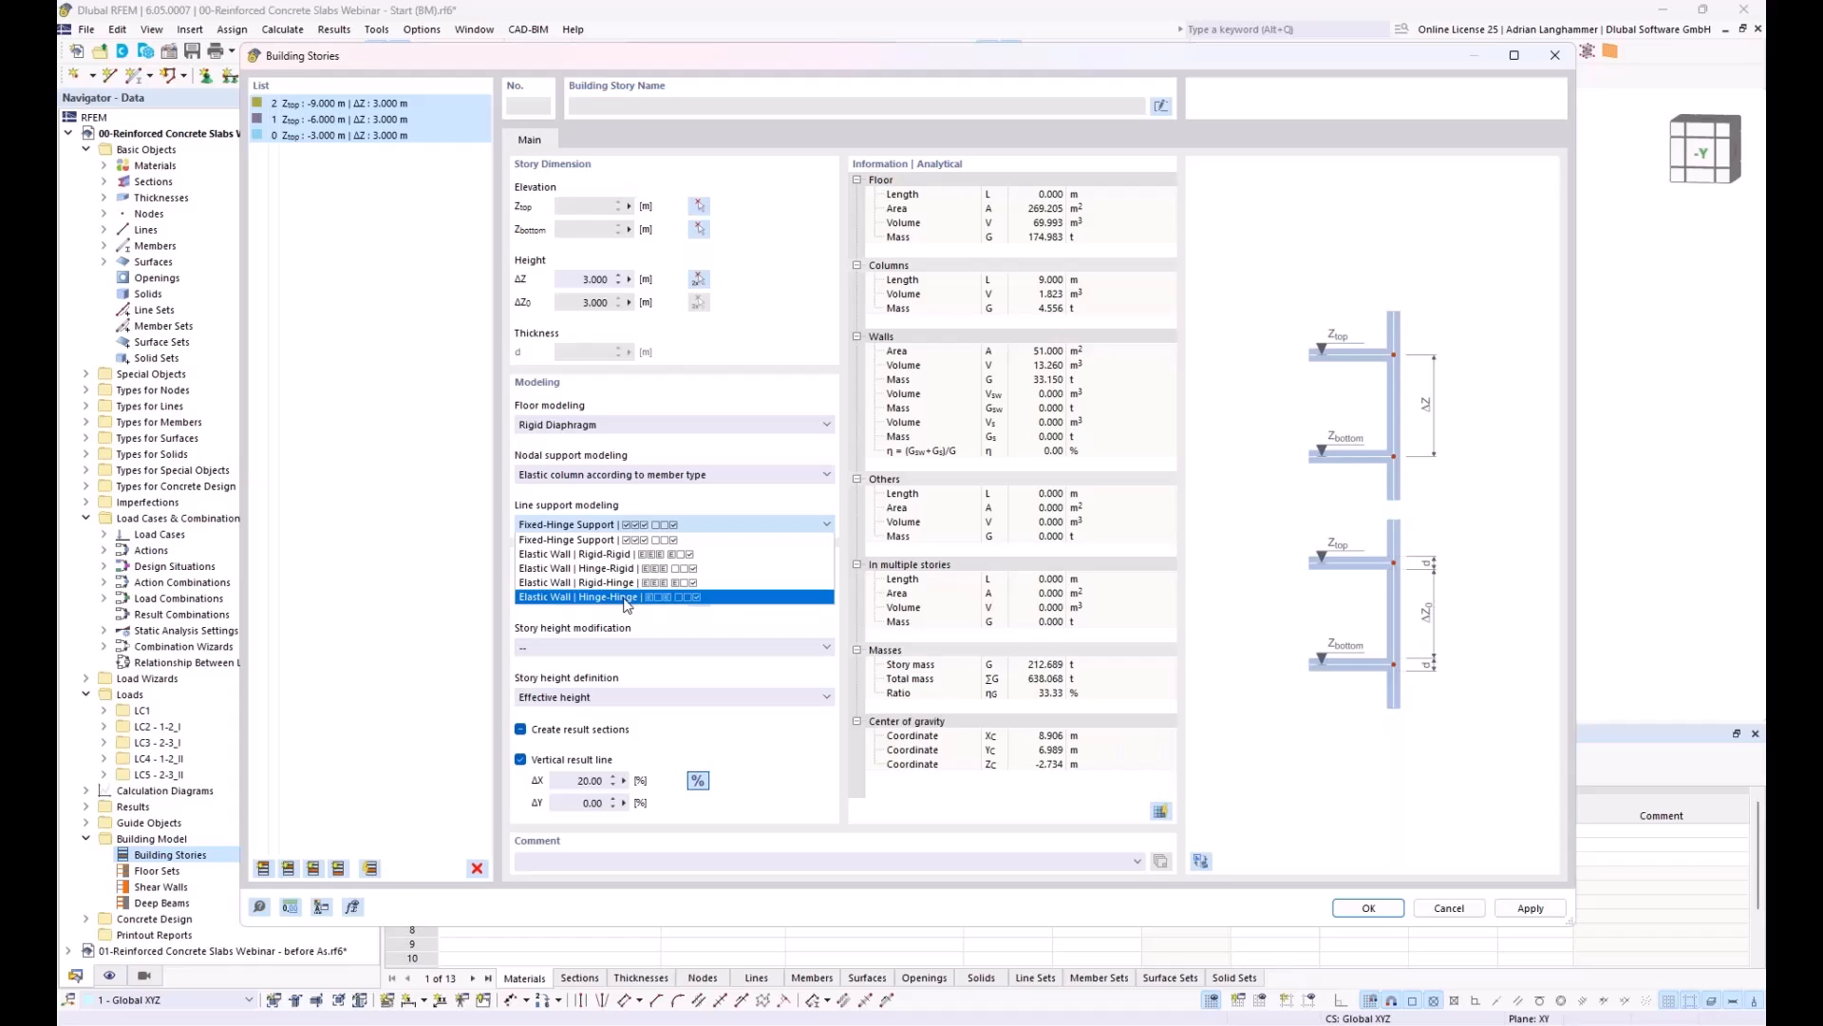
pyautogui.click(627, 598)
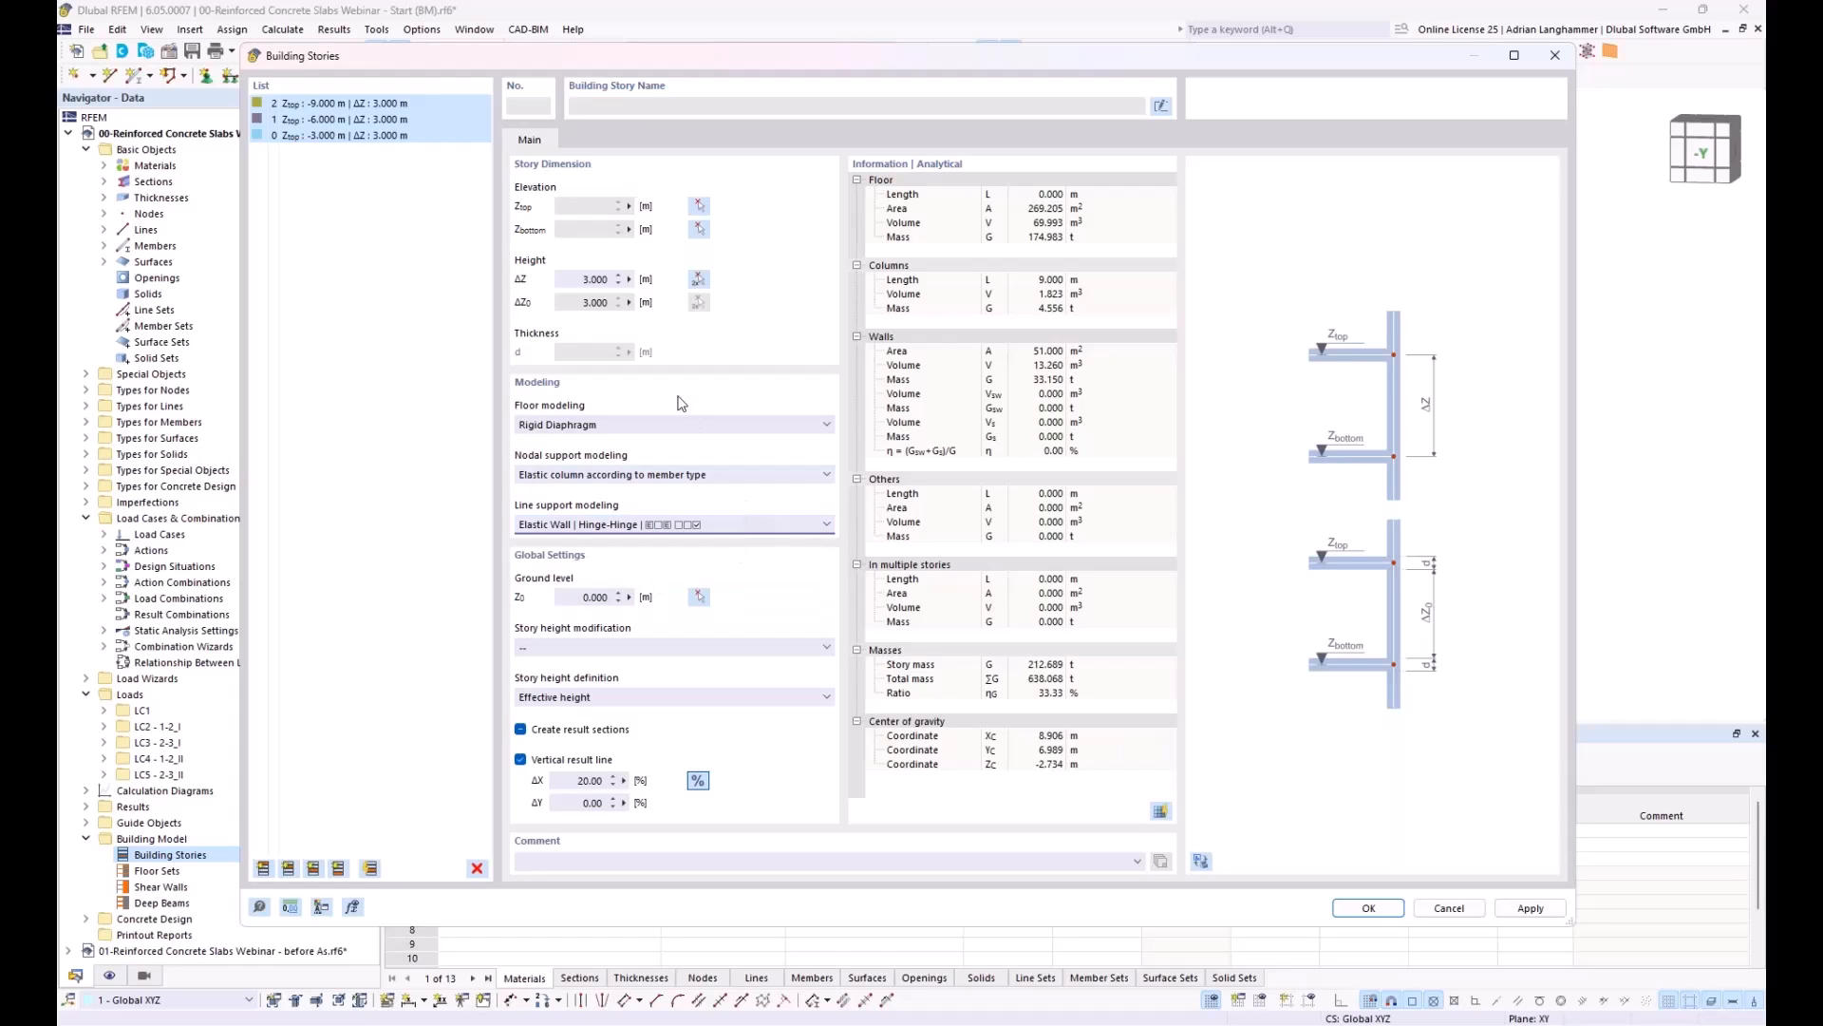
pyautogui.moveTo(537, 59); pyautogui.dragTo(518, 30)
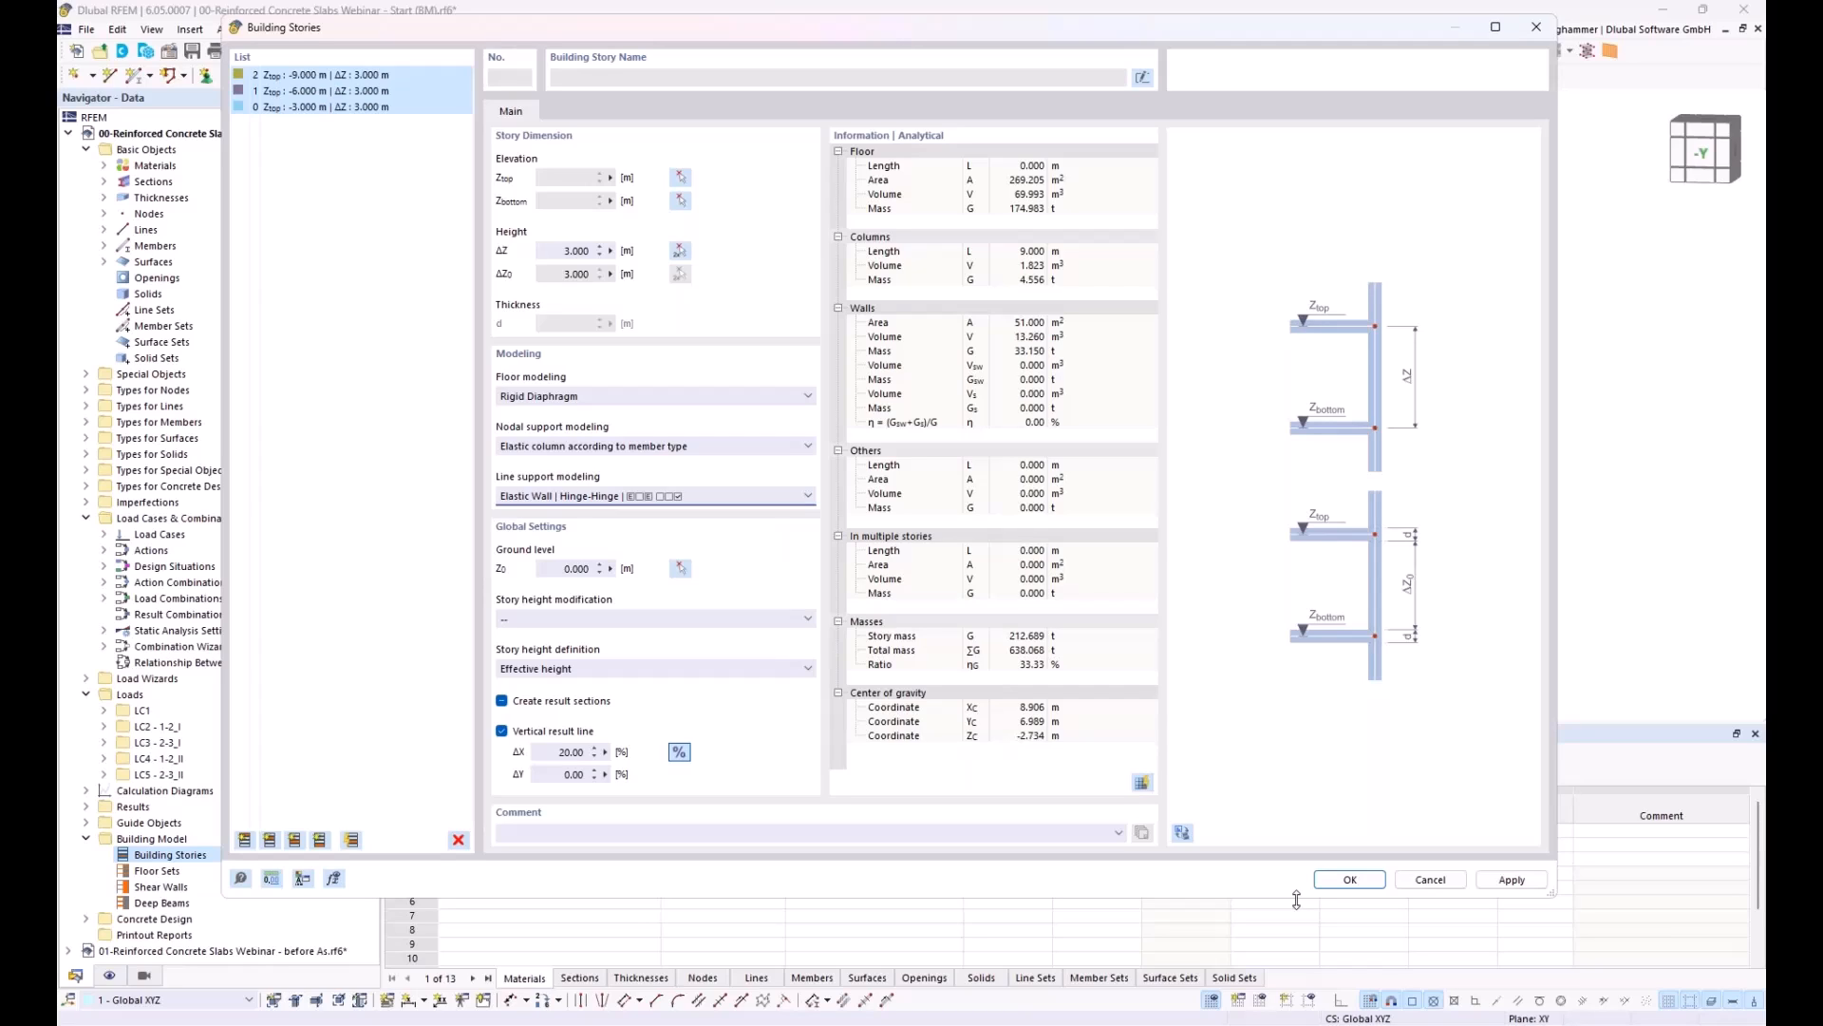
pyautogui.click(1351, 880)
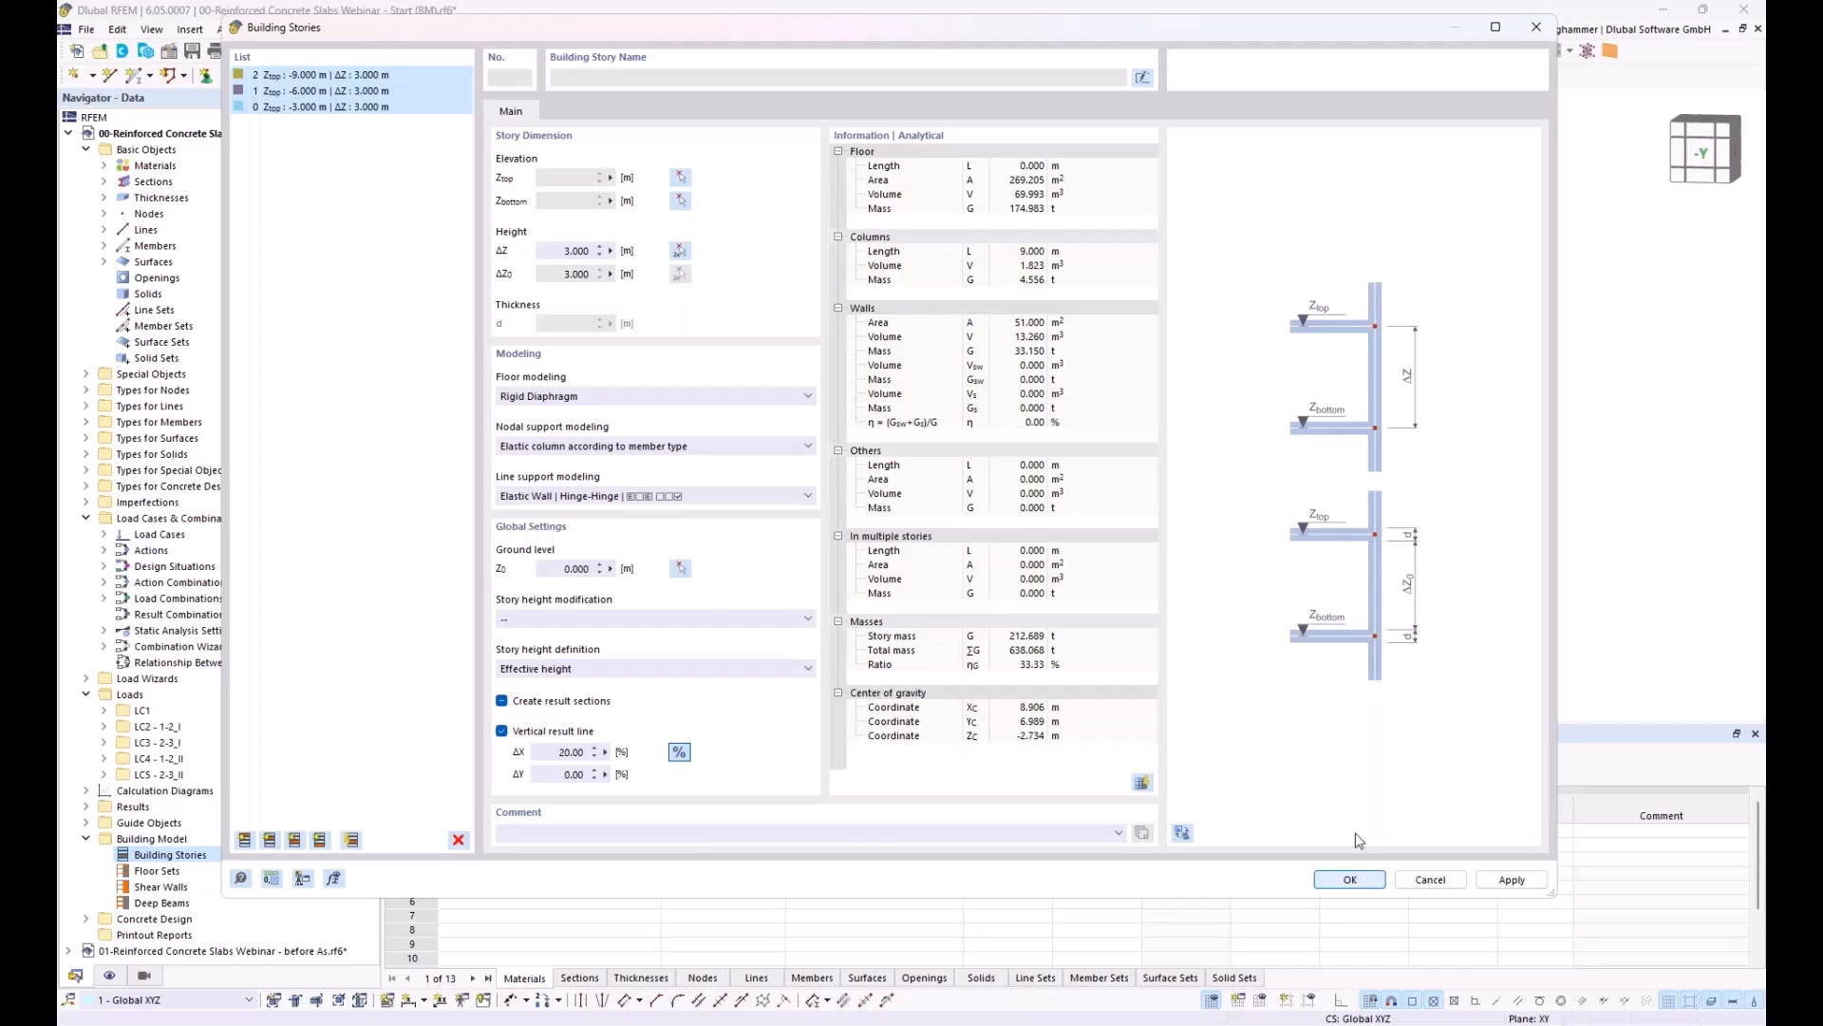
# Step: Collapse the current model's data tree and switch to the model 01-Reinforced Concrete Slabs Webinar - before As.rf6
pyautogui.moveTo(677, 419); pyautogui.dragTo(737, 311, button='middle')
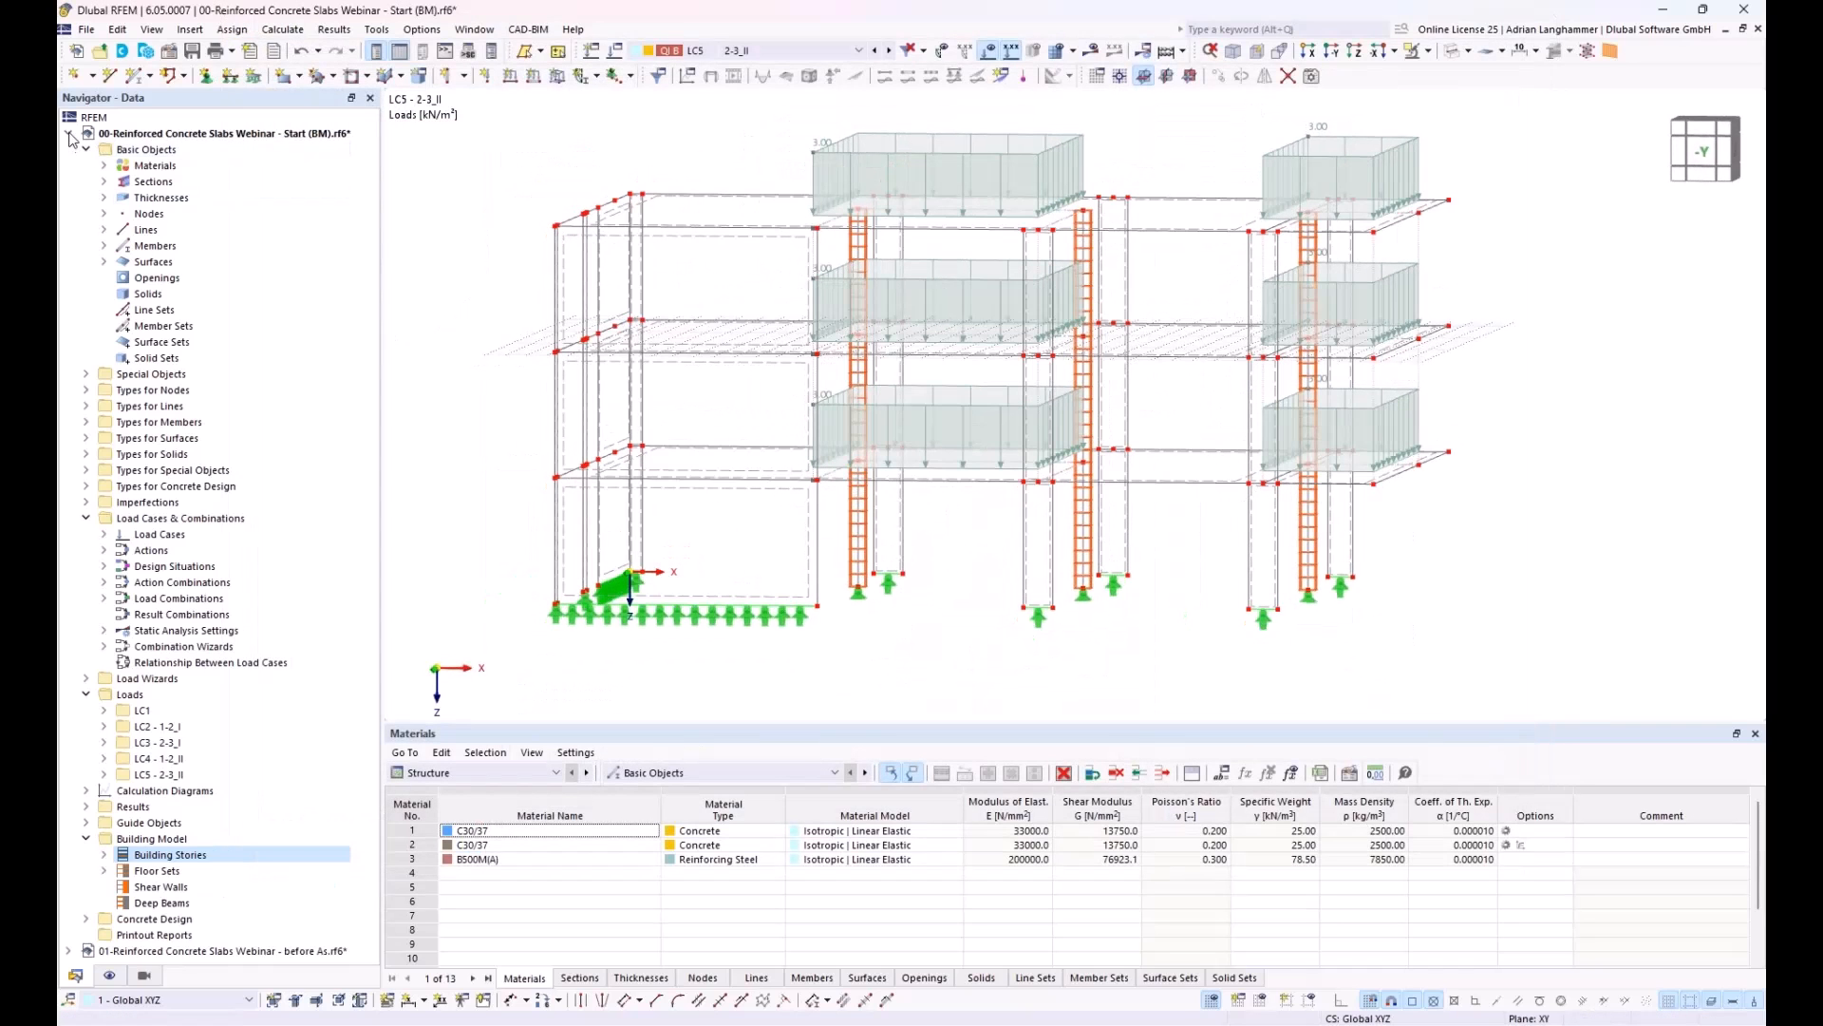
pyautogui.click(68, 133)
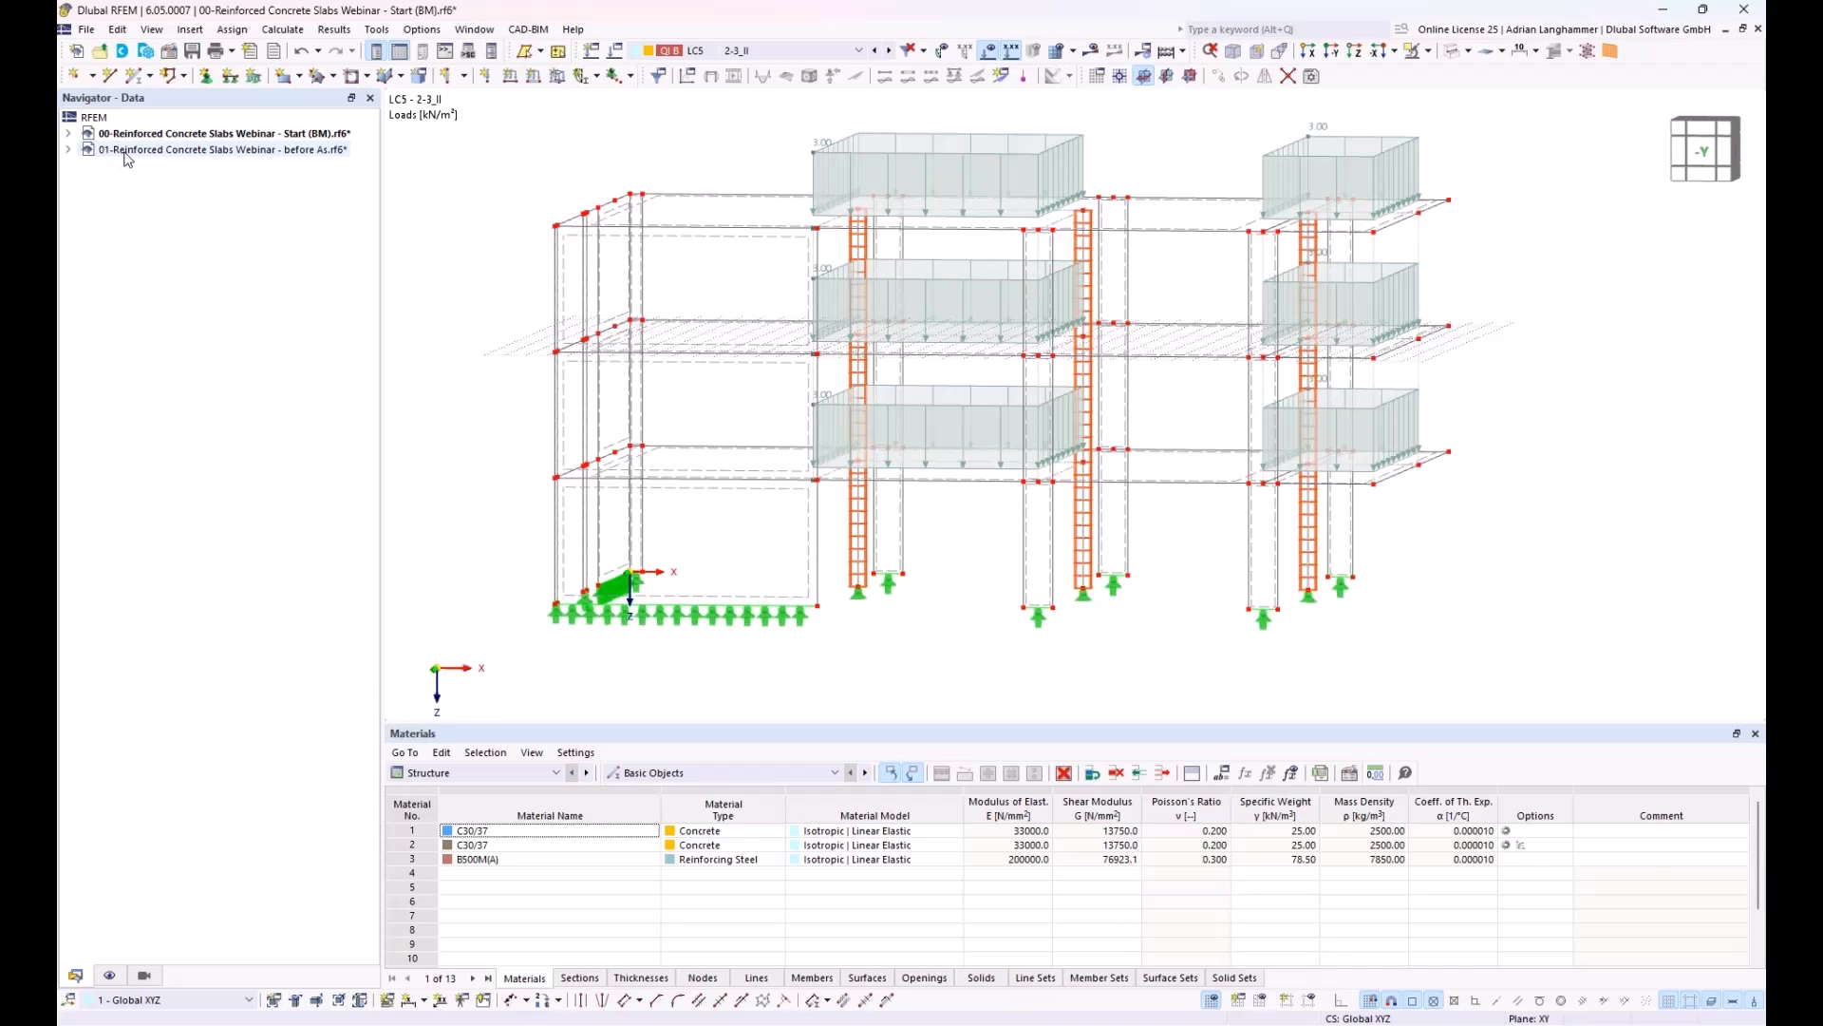
pyautogui.click(126, 152)
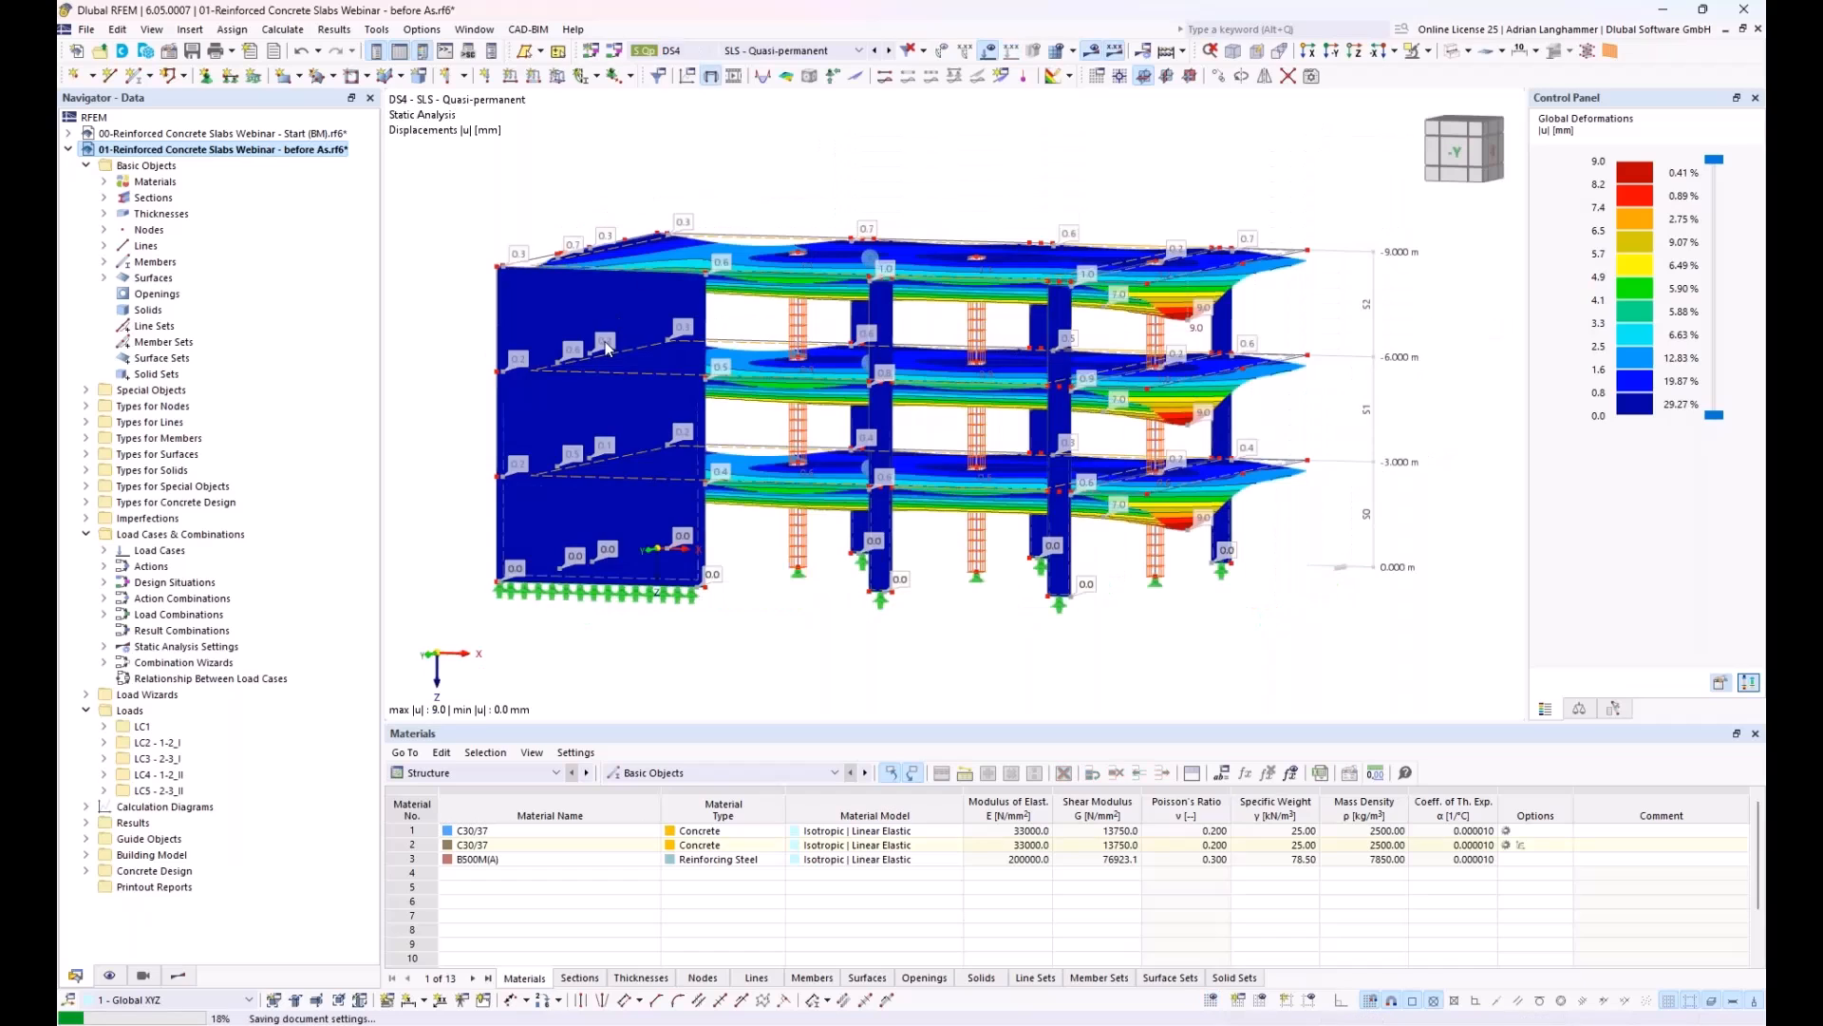
# Step: Display the static analysis deformation results for load combination CO1 (1.35G)
pyautogui.moveTo(602, 338); pyautogui.dragTo(620, 322, button='middle')
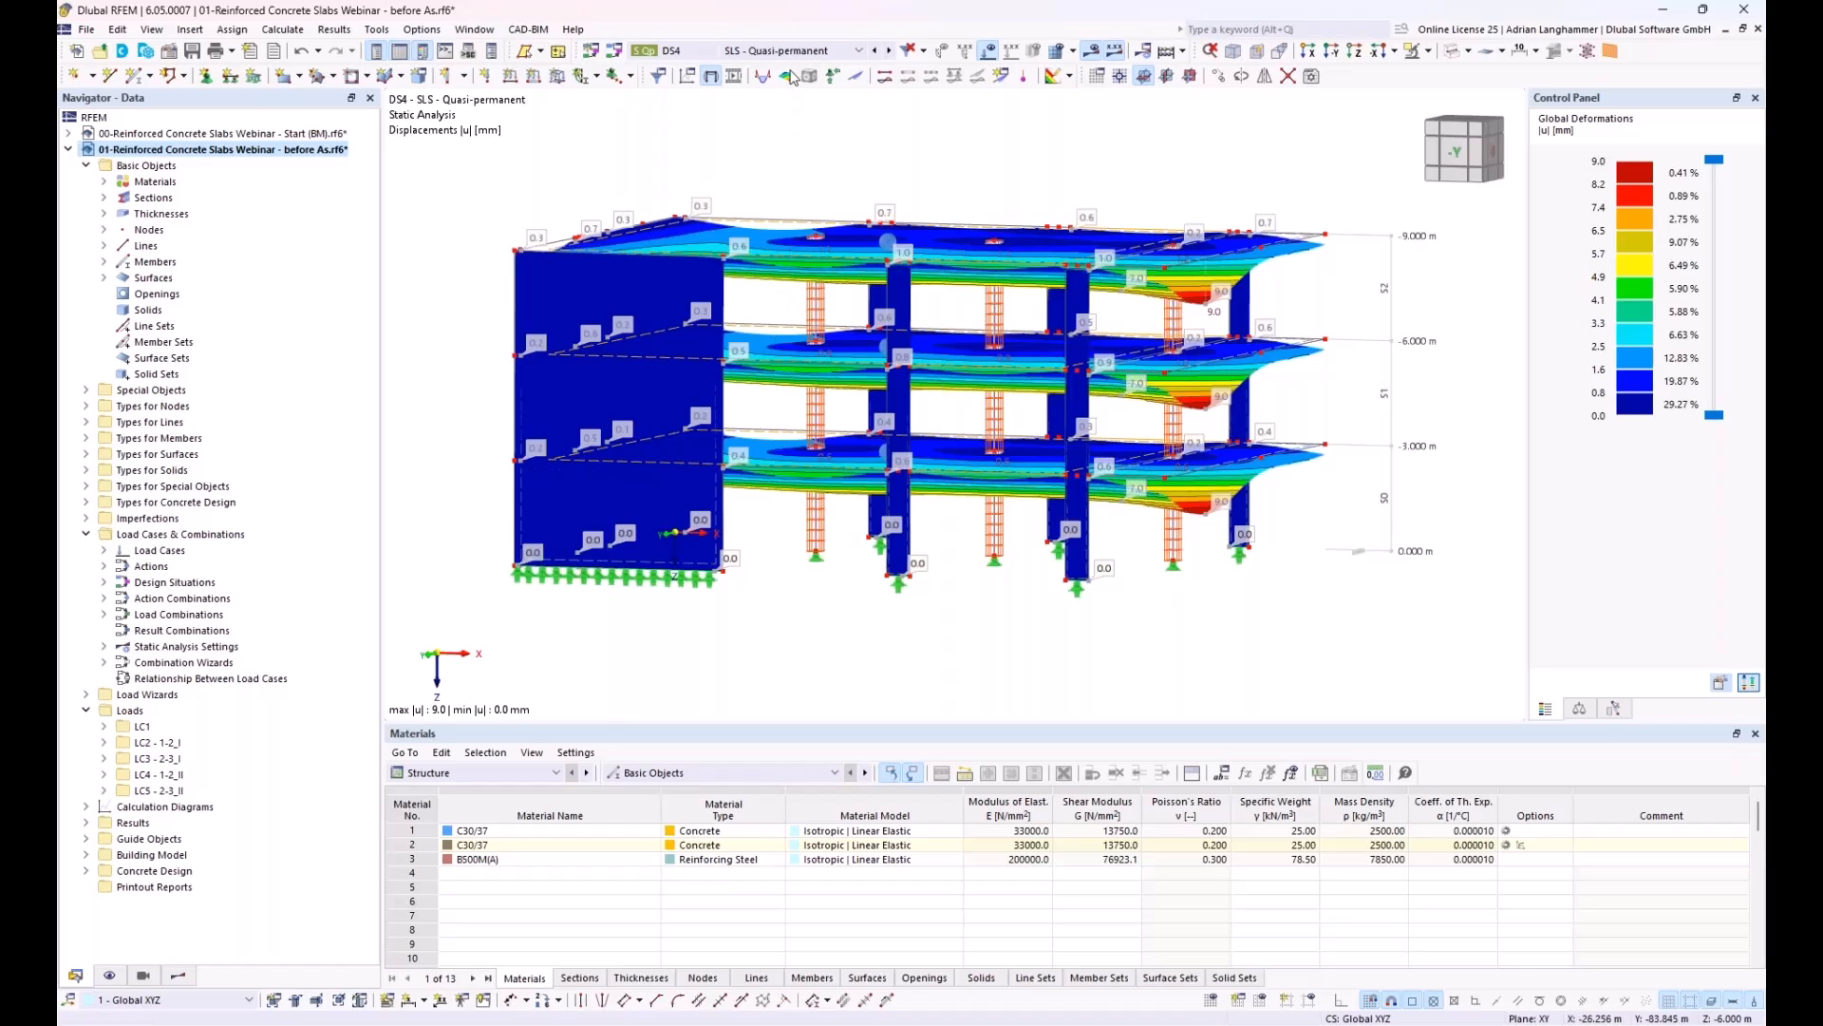
pyautogui.moveTo(731, 213)
pyautogui.mouseDown(button='middle')
pyautogui.moveTo(717, 203)
pyautogui.moveTo(736, 212)
pyautogui.mouseUp(button='middle')
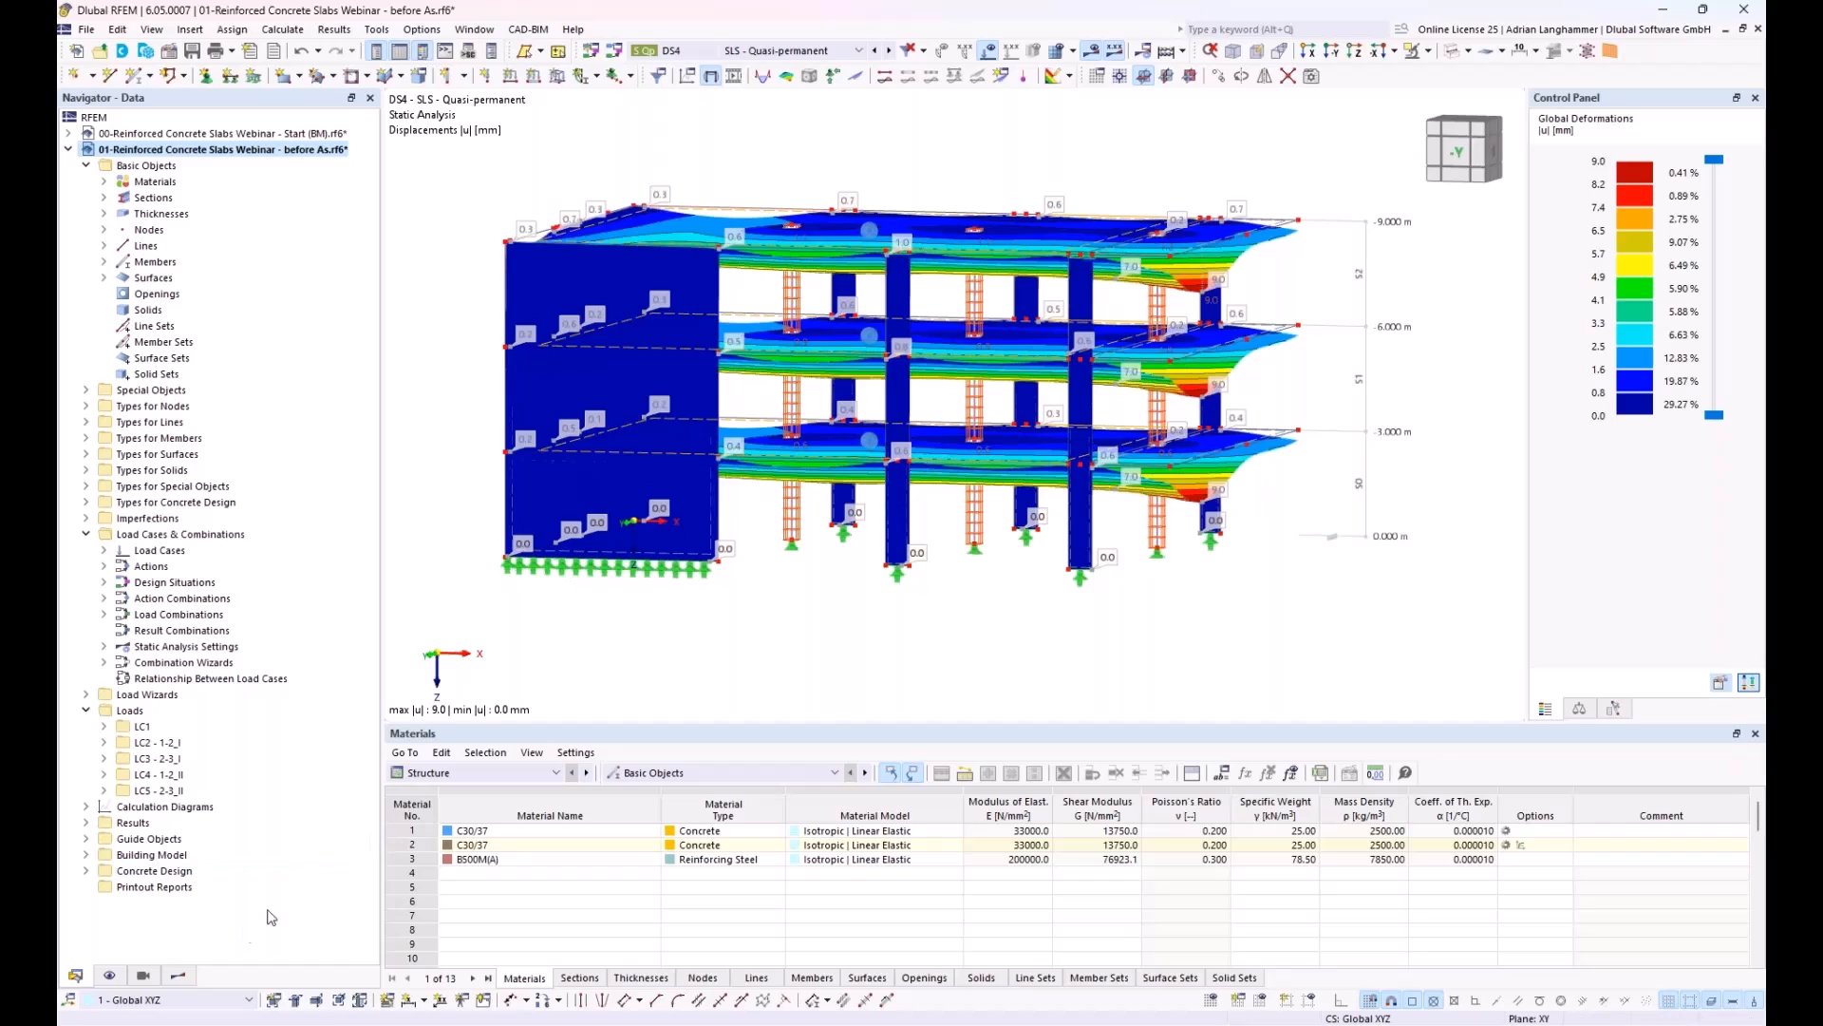
pyautogui.click(186, 976)
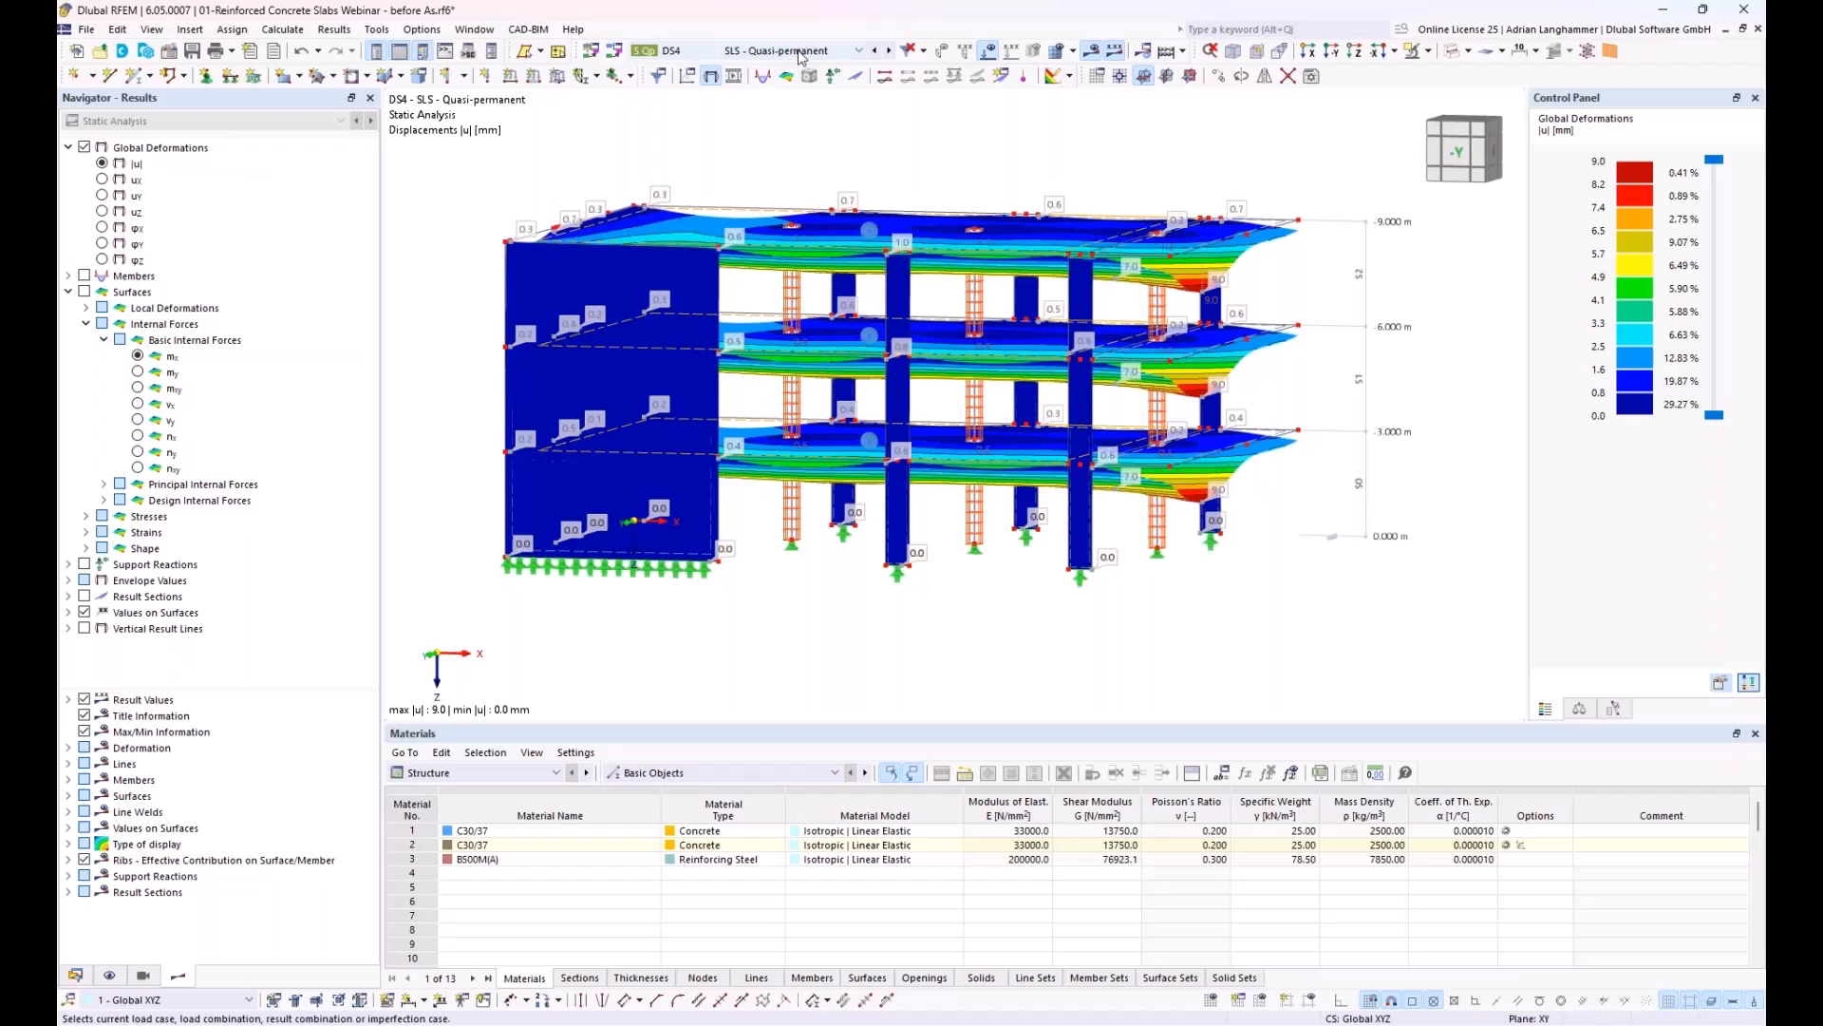
pyautogui.click(832, 51)
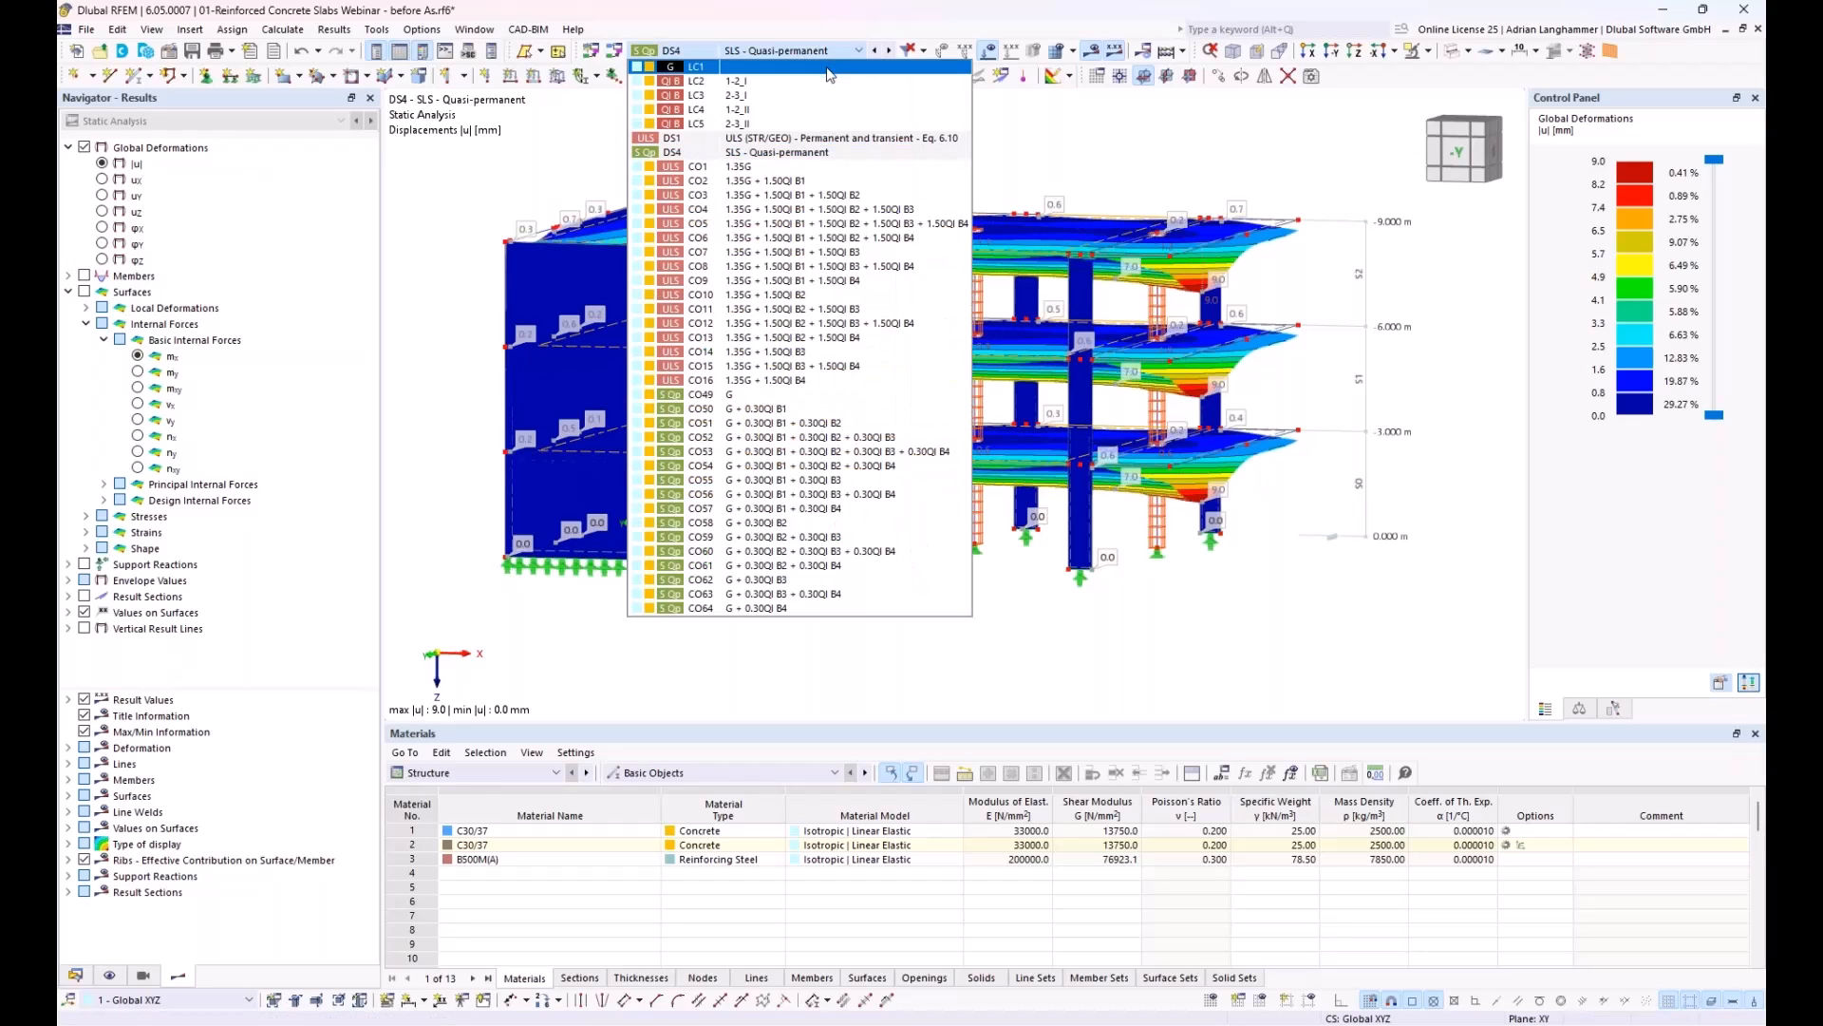
pyautogui.click(831, 53)
pyautogui.click(786, 57)
pyautogui.click(788, 166)
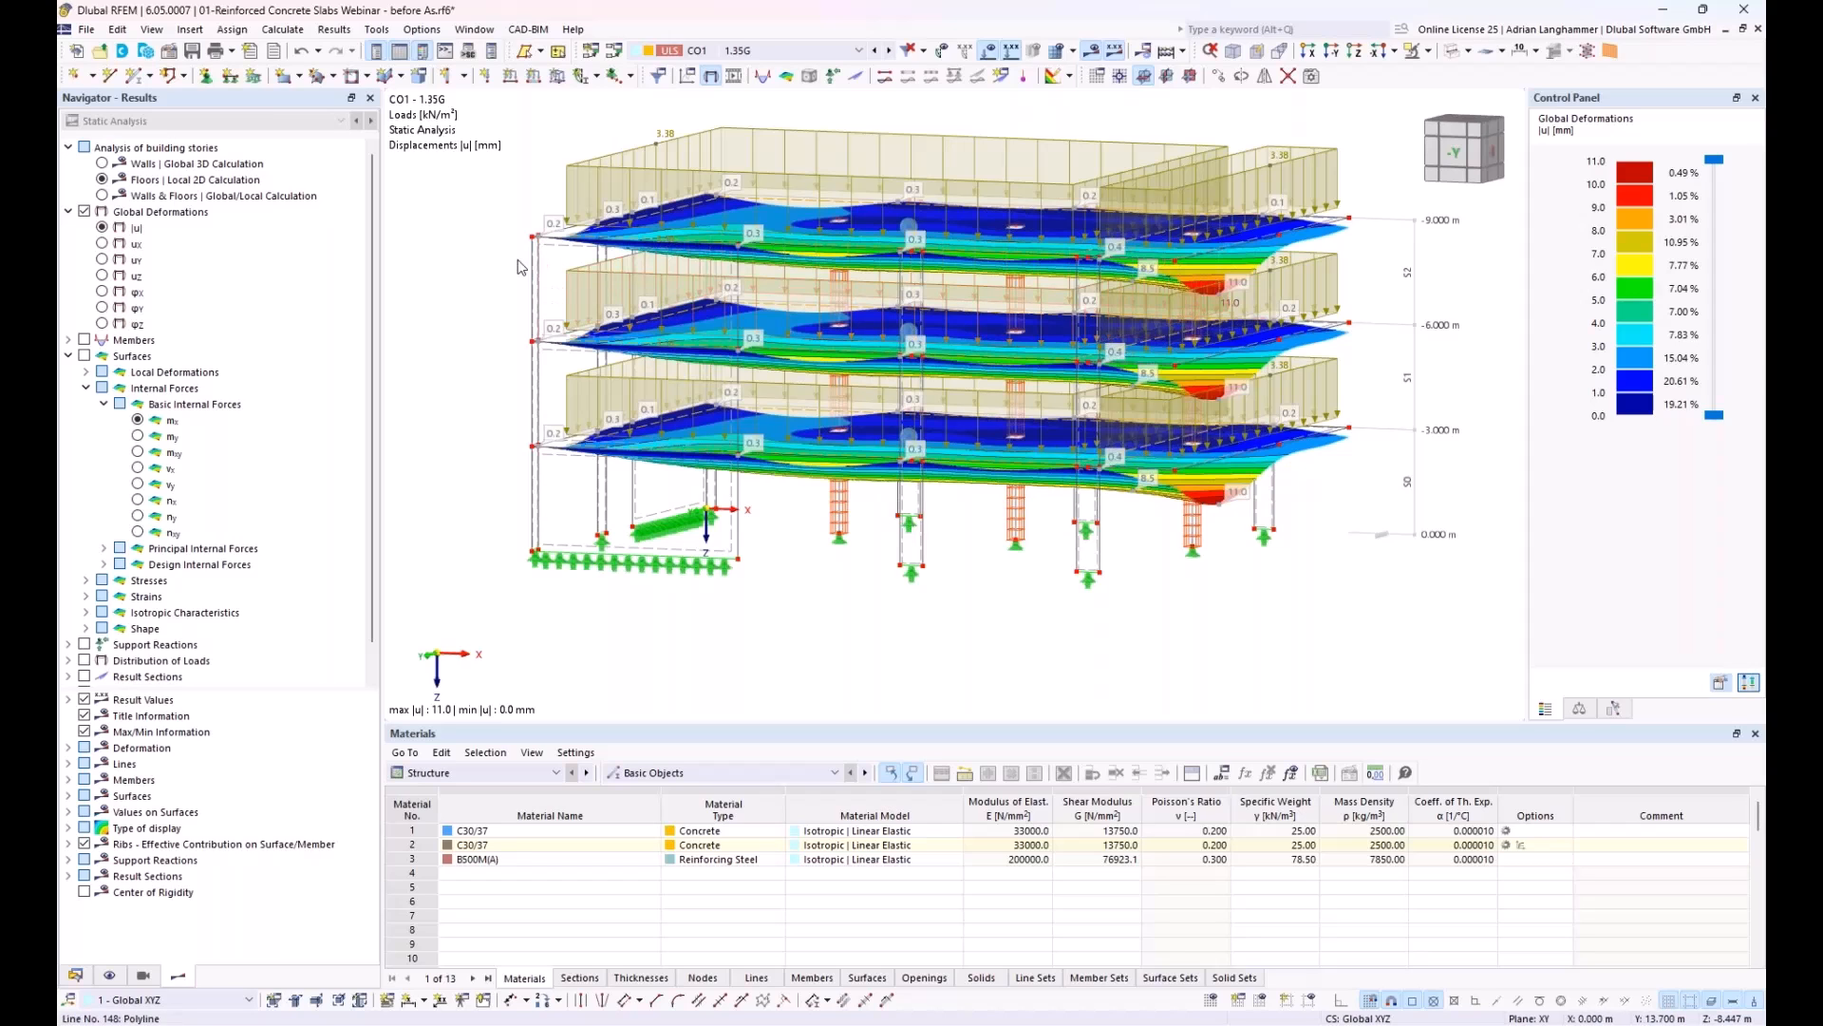
# Step: View the deformations of walls and floors together, and of the walls alone from the global 3D calculation
pyautogui.keyDown('ctrl'); pyautogui.moveTo(475, 275); pyautogui.dragTo(464, 295, button='middle'); pyautogui.keyUp('ctrl')
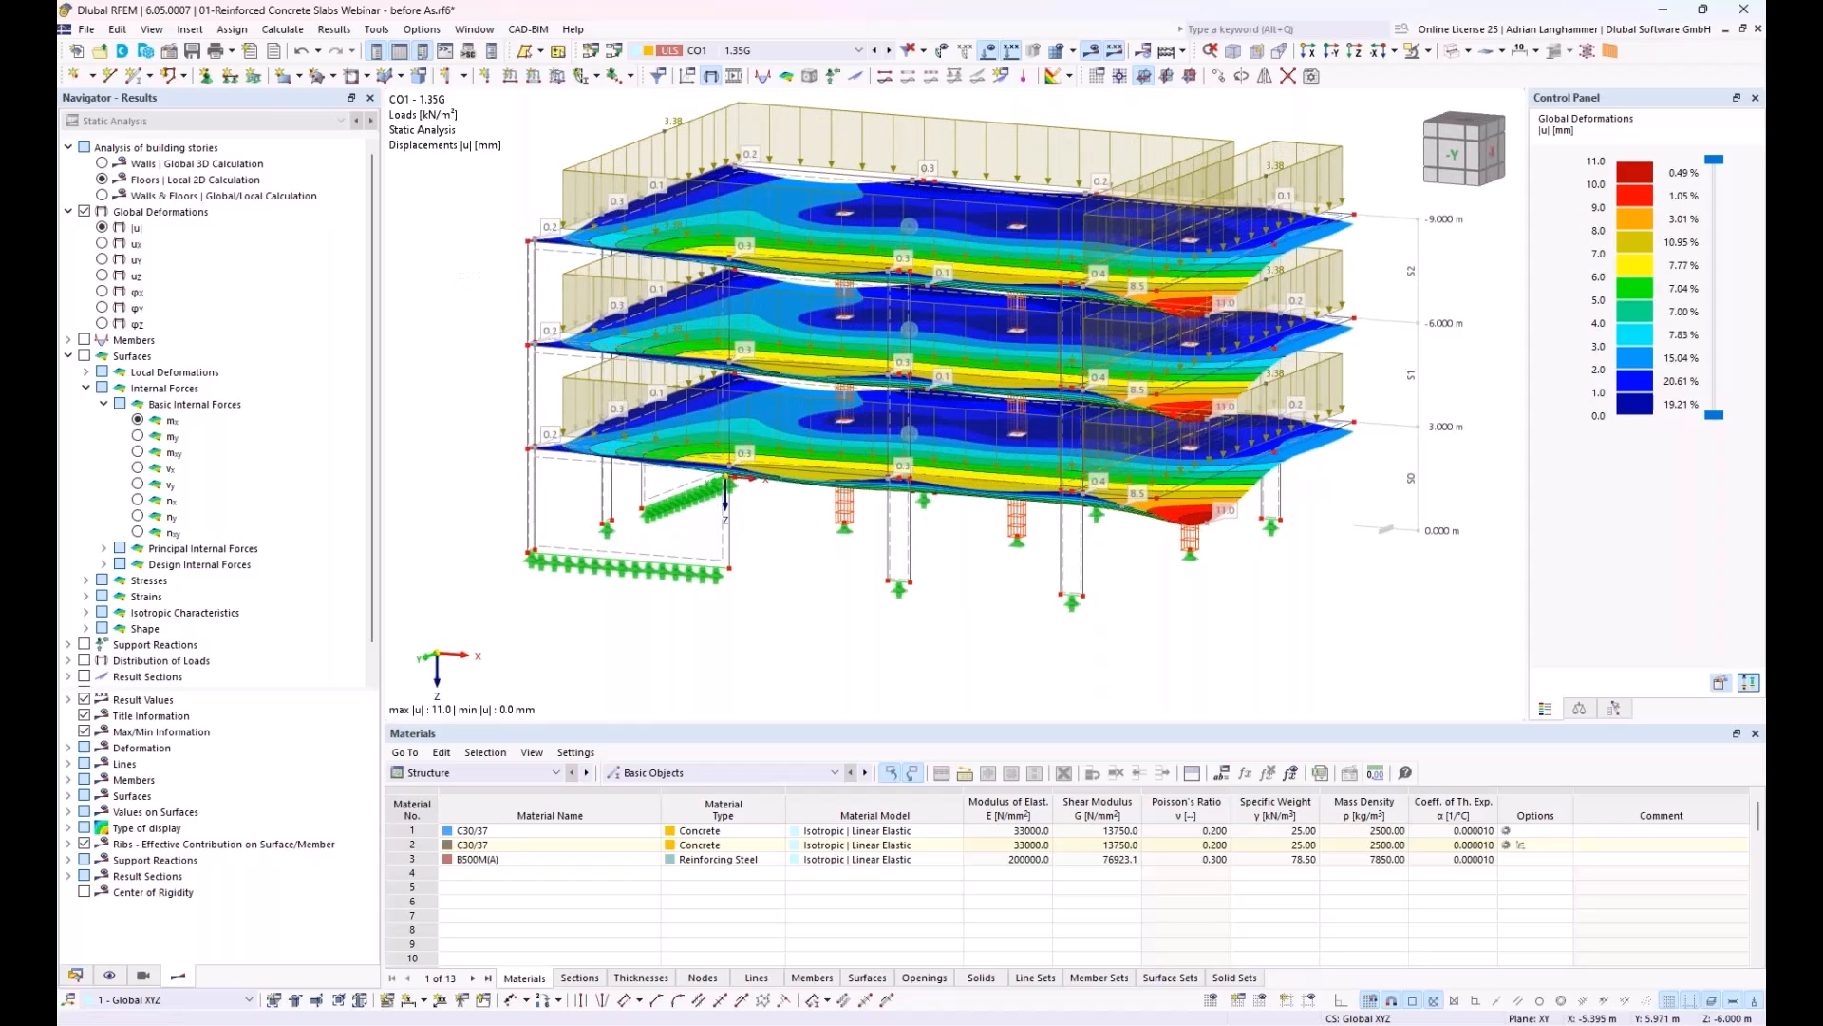
pyautogui.moveTo(881, 528); pyautogui.dragTo(843, 508, button='middle')
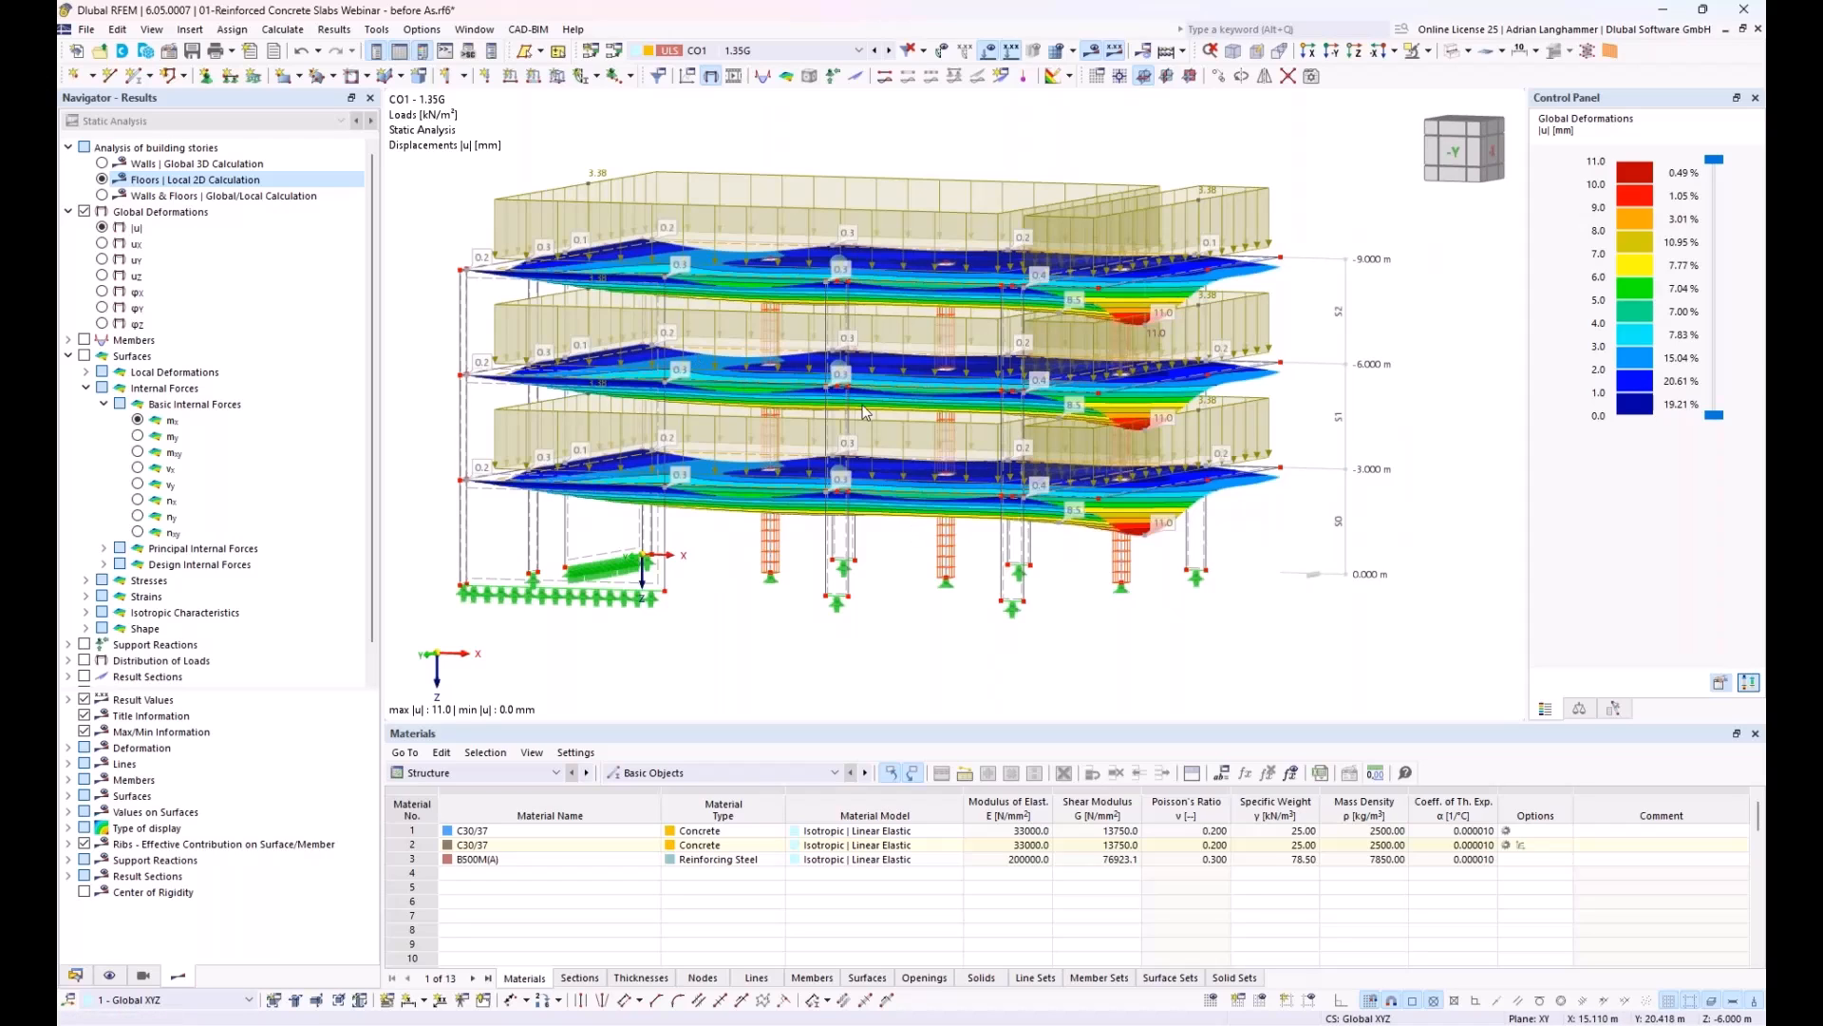
pyautogui.moveTo(720, 448); pyautogui.dragTo(773, 426, button='middle')
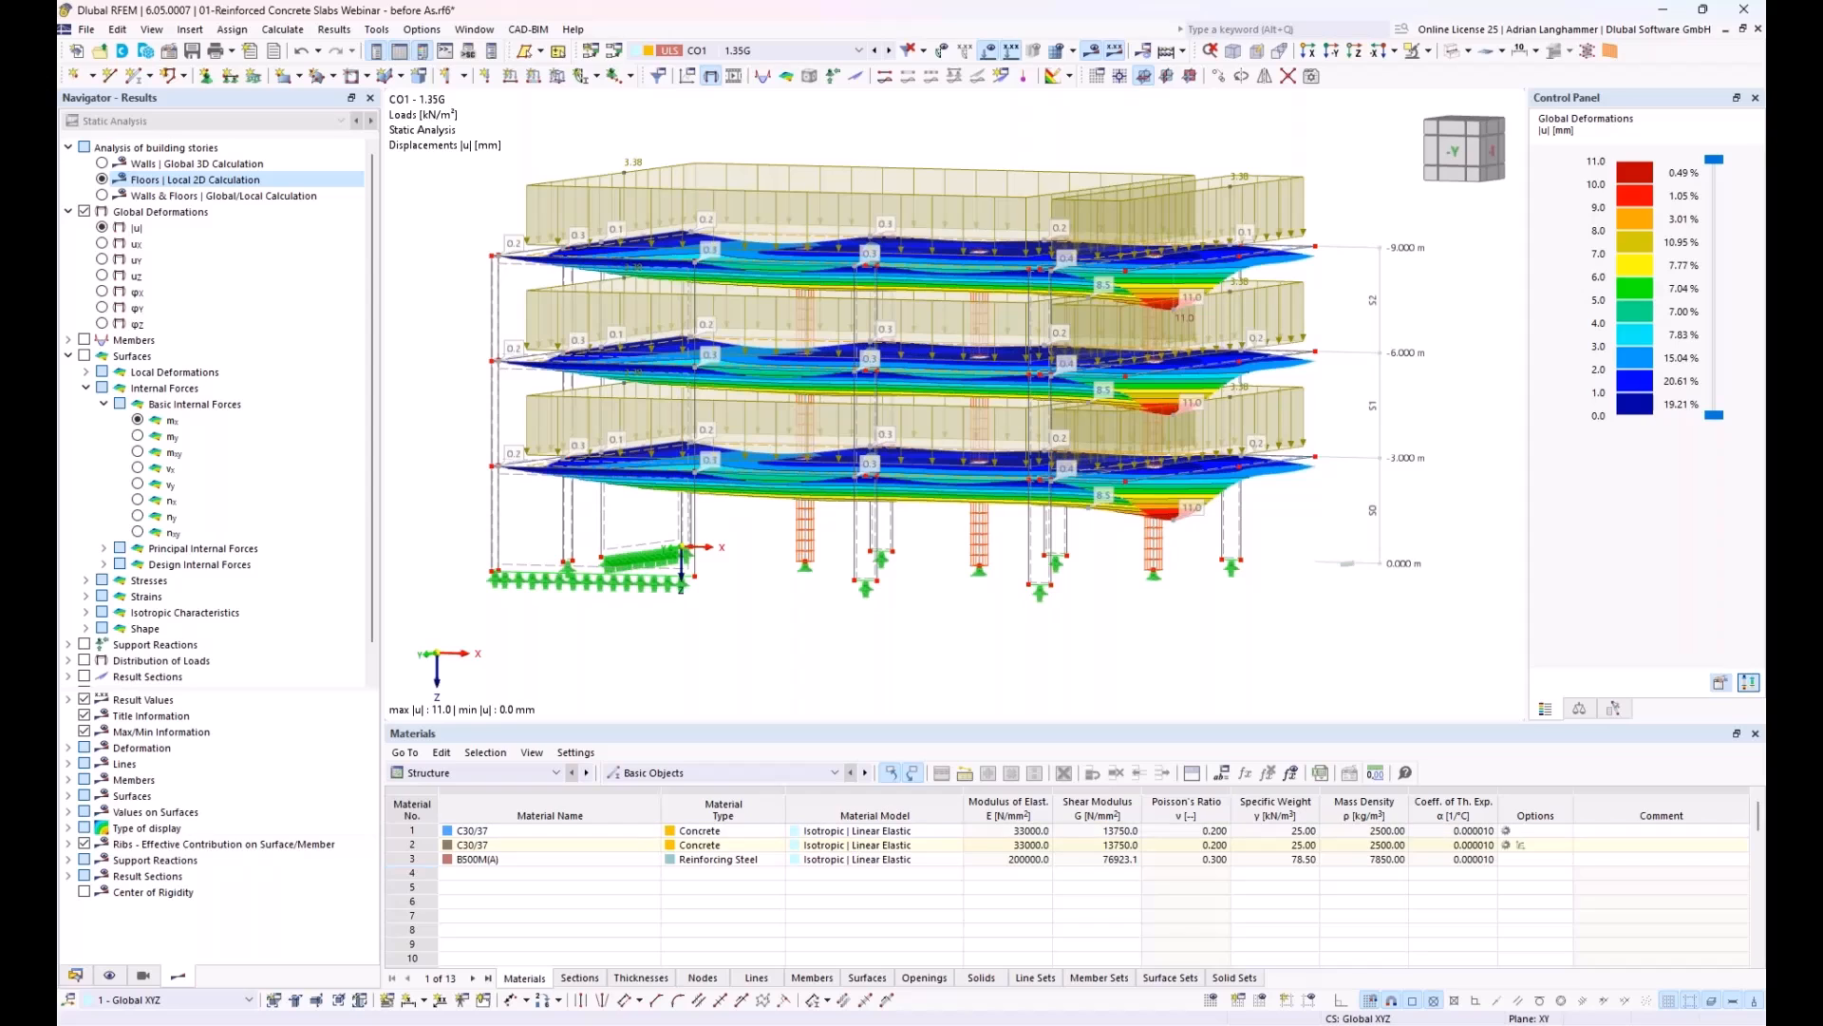
pyautogui.moveTo(1183, 348)
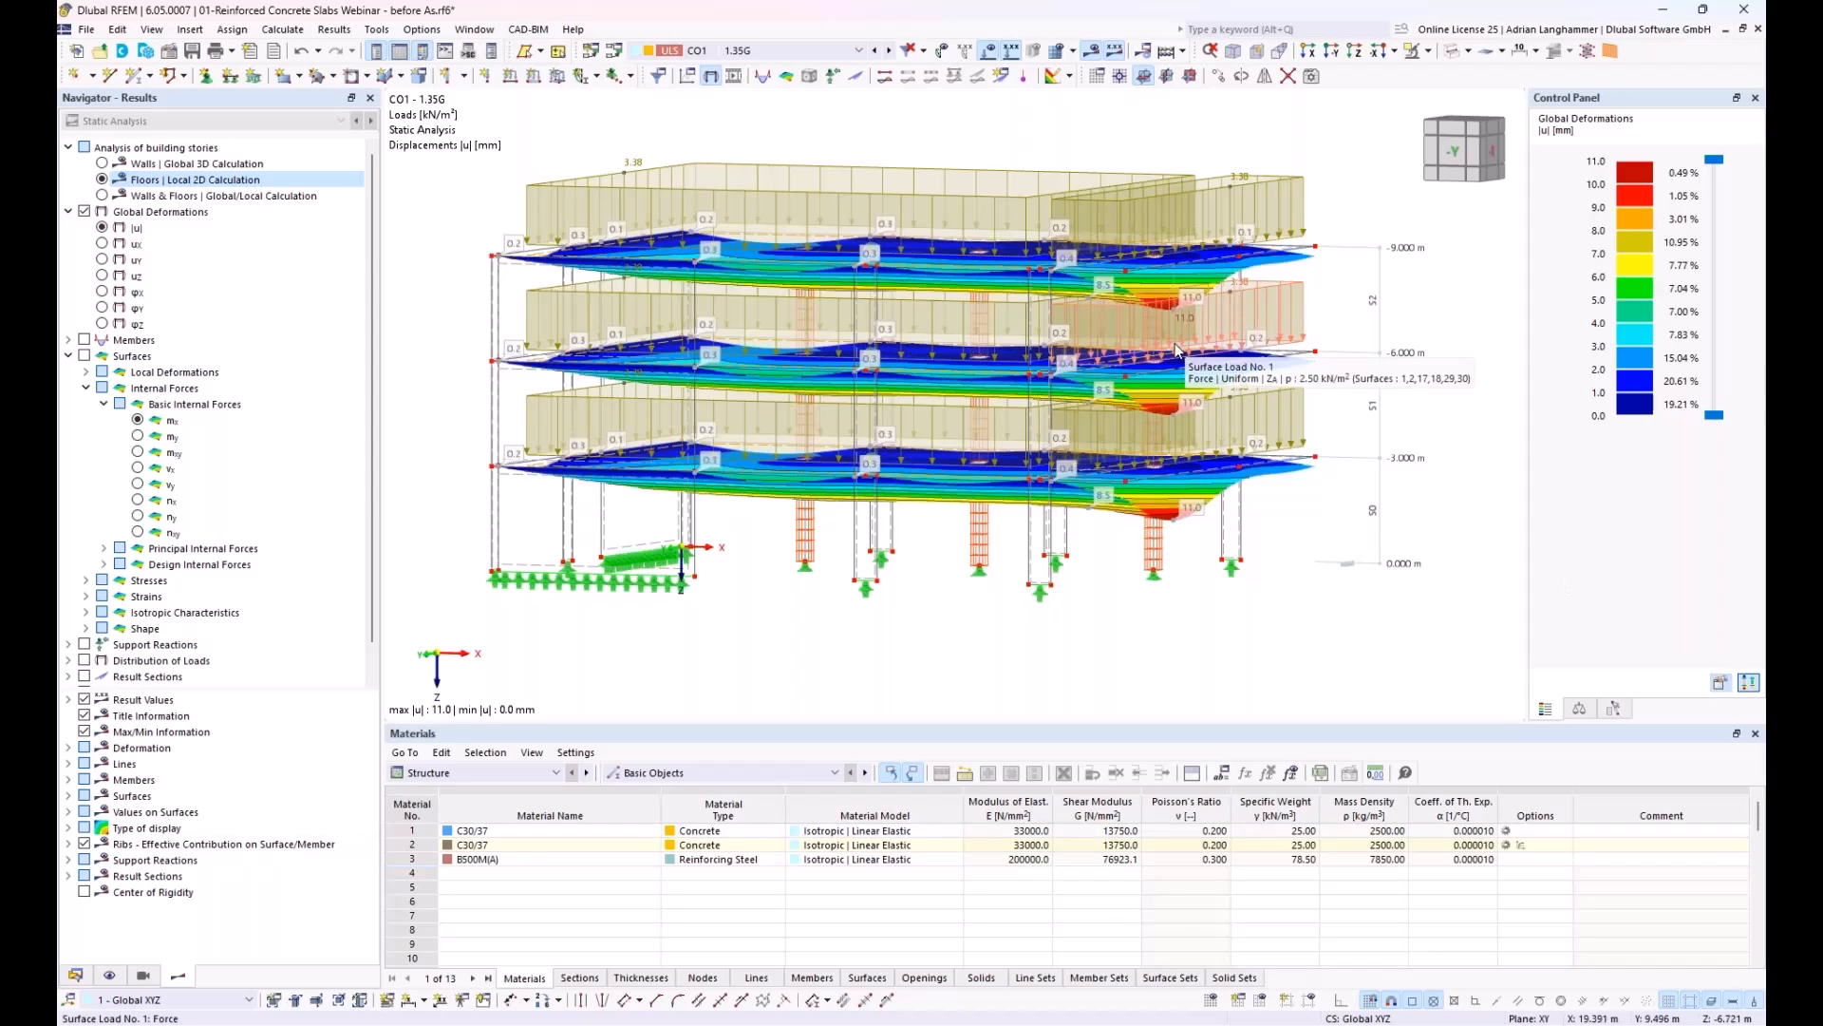
pyautogui.click(102, 197)
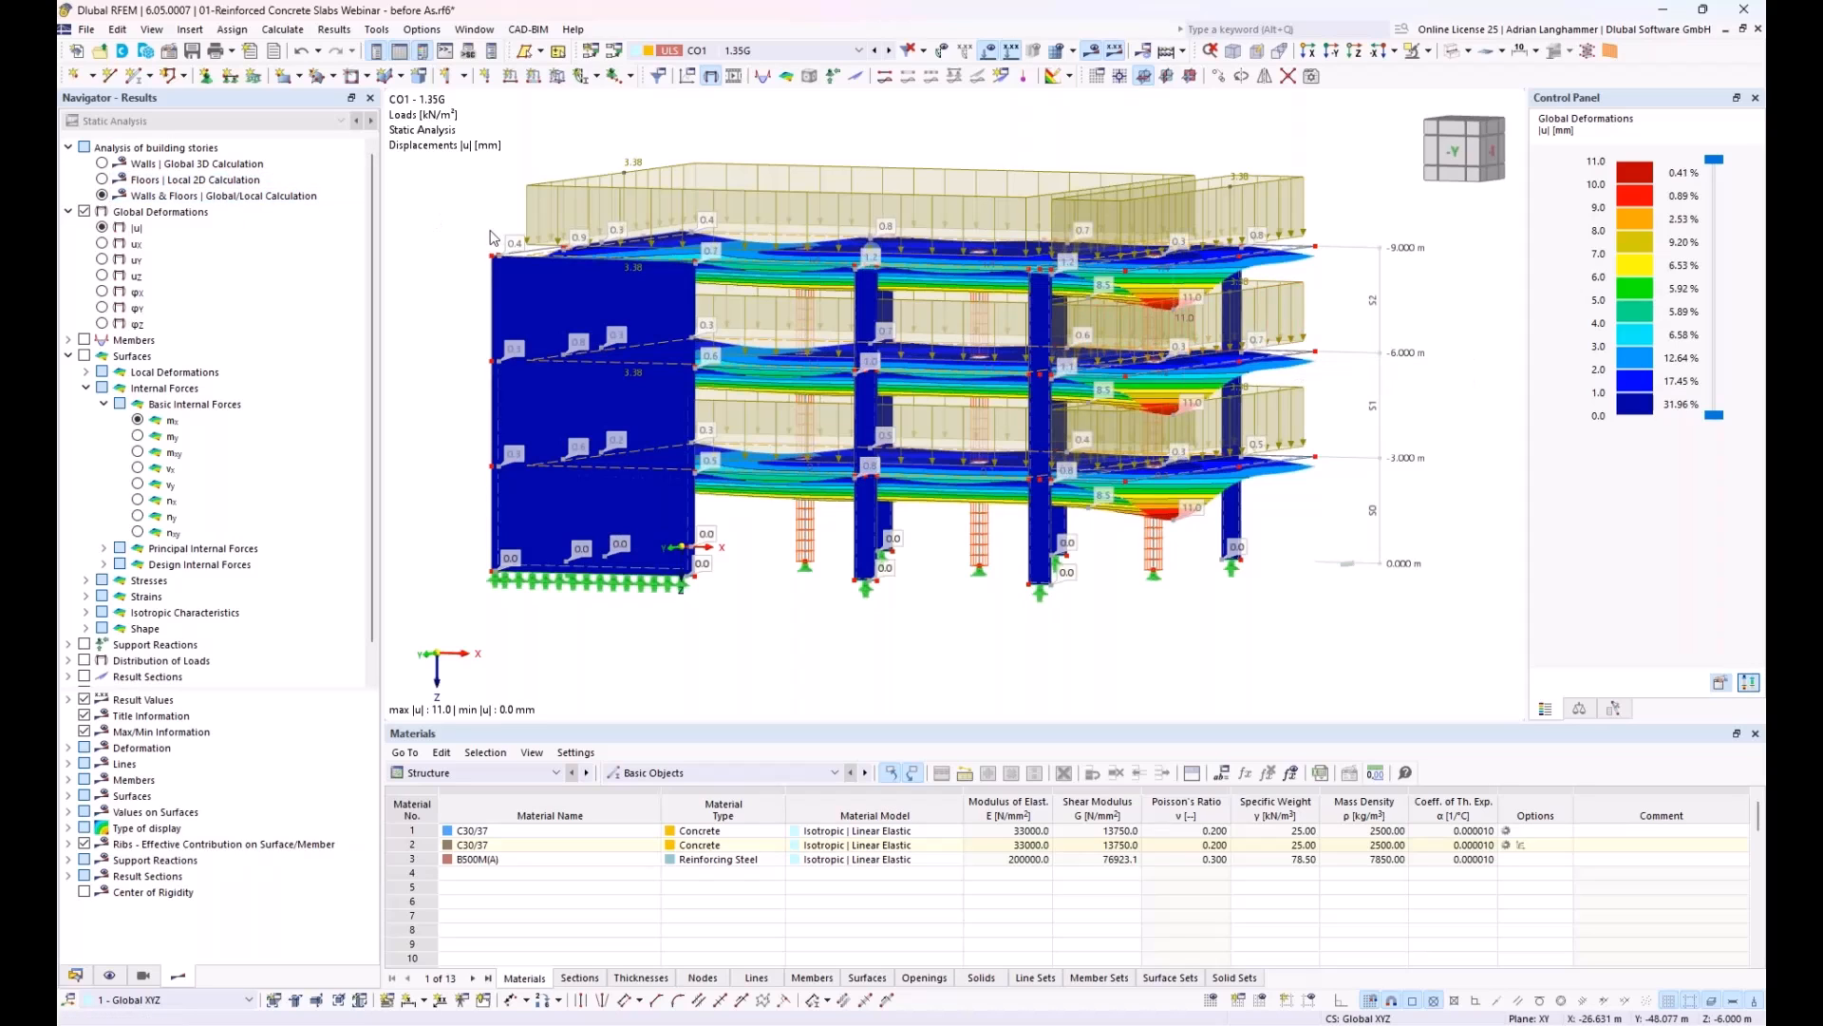
pyautogui.click(101, 164)
pyautogui.keyDown('ctrl'); pyautogui.moveTo(961, 431); pyautogui.dragTo(1009, 340, button='middle'); pyautogui.keyUp('ctrl')
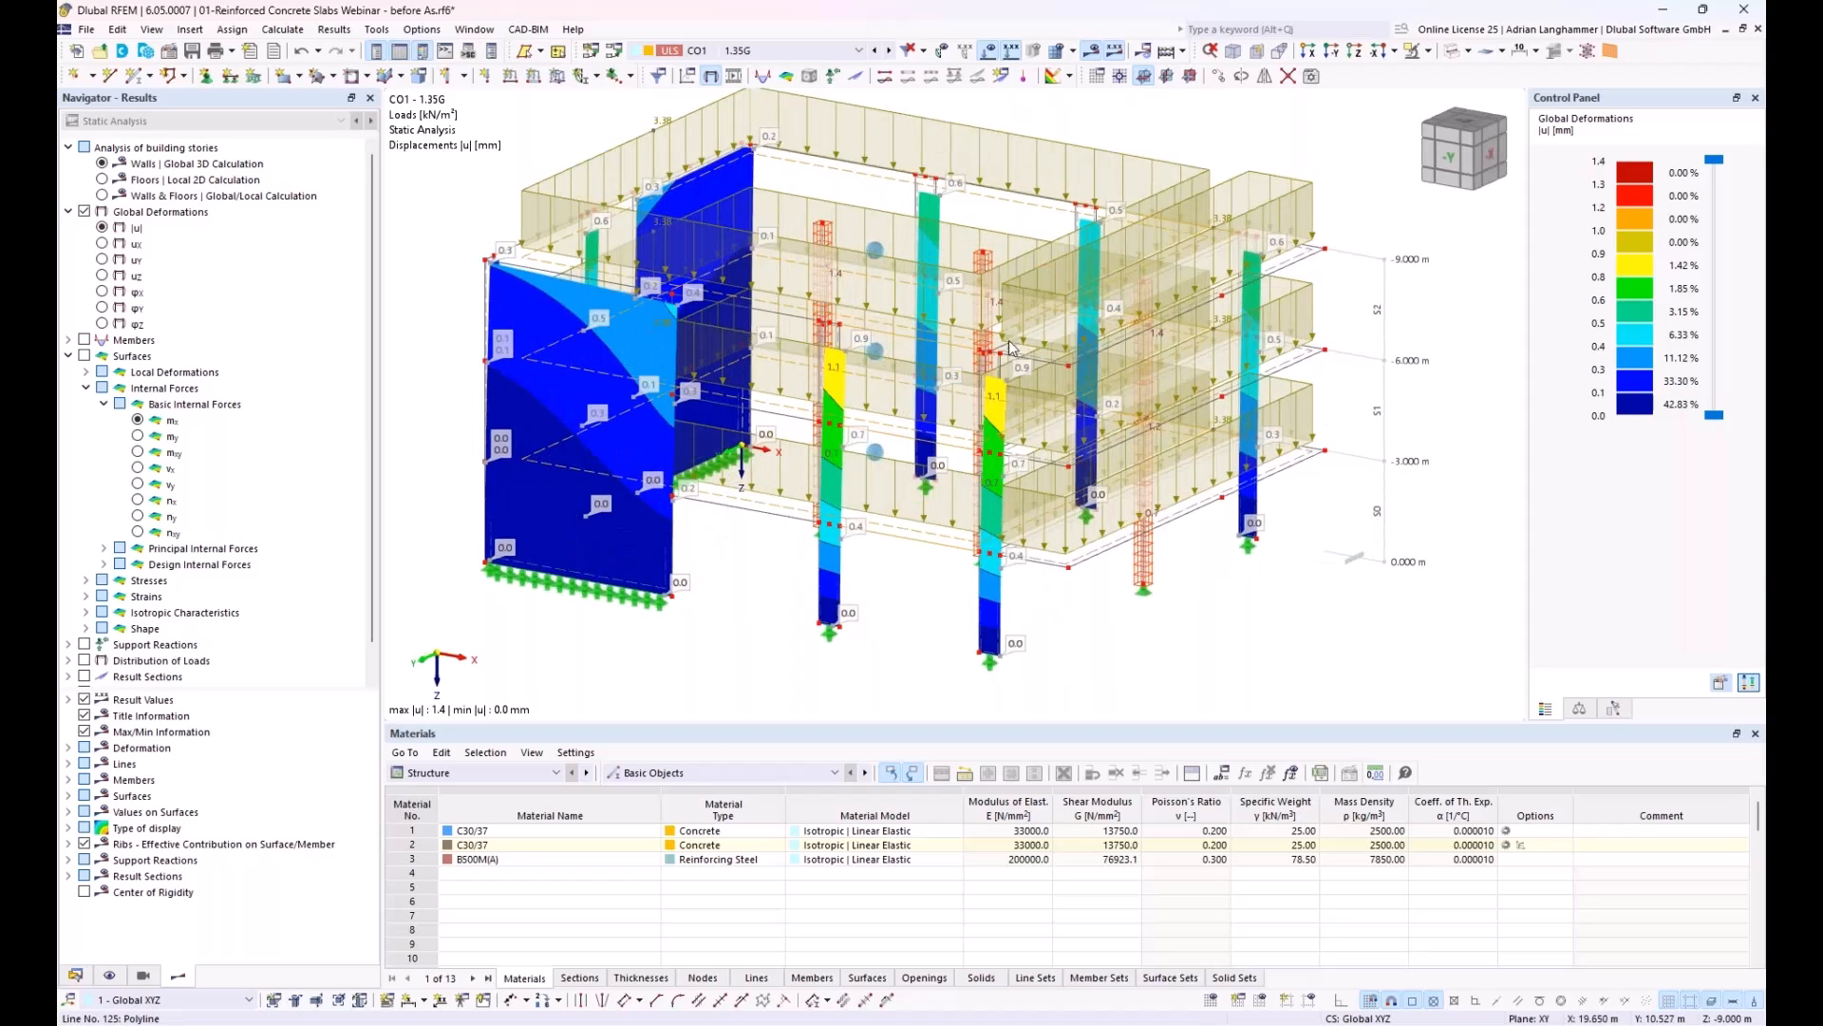
# Step: Switch the building story results to the local 2D calculation of the floors and inspect the slab deformations
pyautogui.click(102, 180)
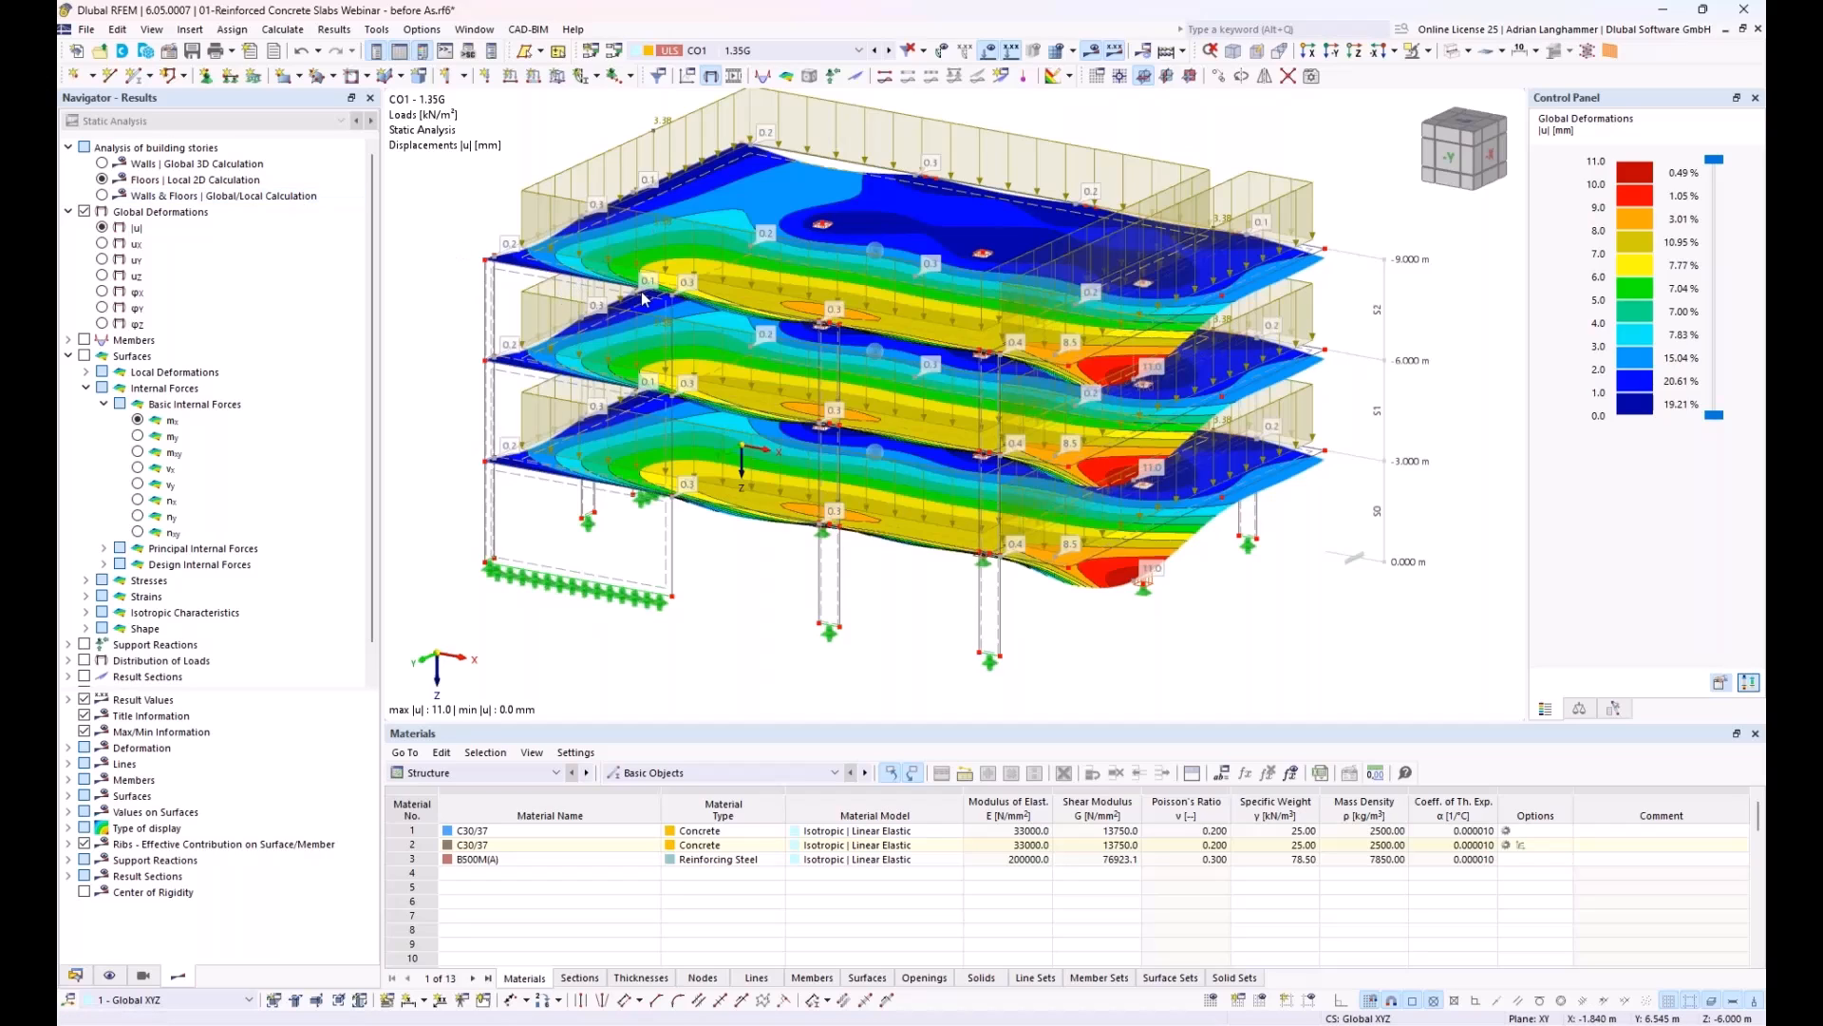
pyautogui.keyDown('ctrl'); pyautogui.moveTo(720, 302); pyautogui.dragTo(883, 276, button='middle'); pyautogui.keyUp('ctrl')
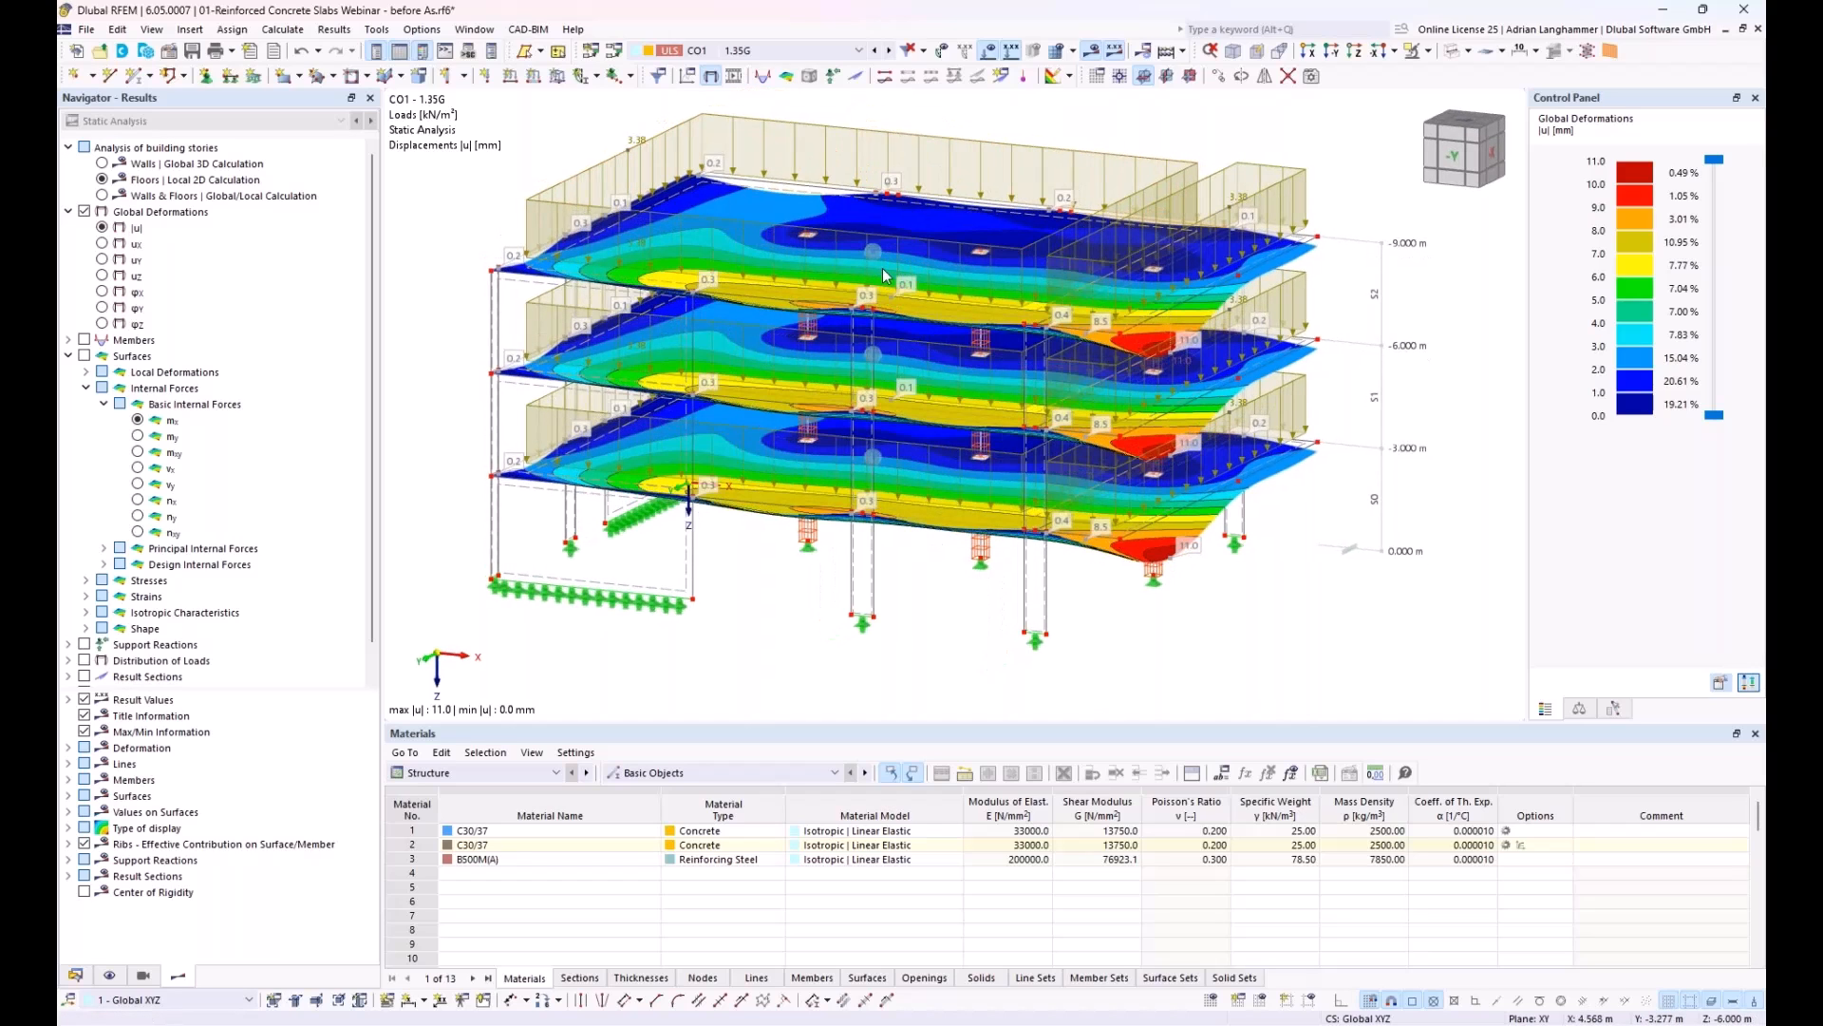
pyautogui.keyDown('ctrl'); pyautogui.moveTo(894, 432); pyautogui.dragTo(877, 225, button='middle'); pyautogui.keyUp('ctrl')
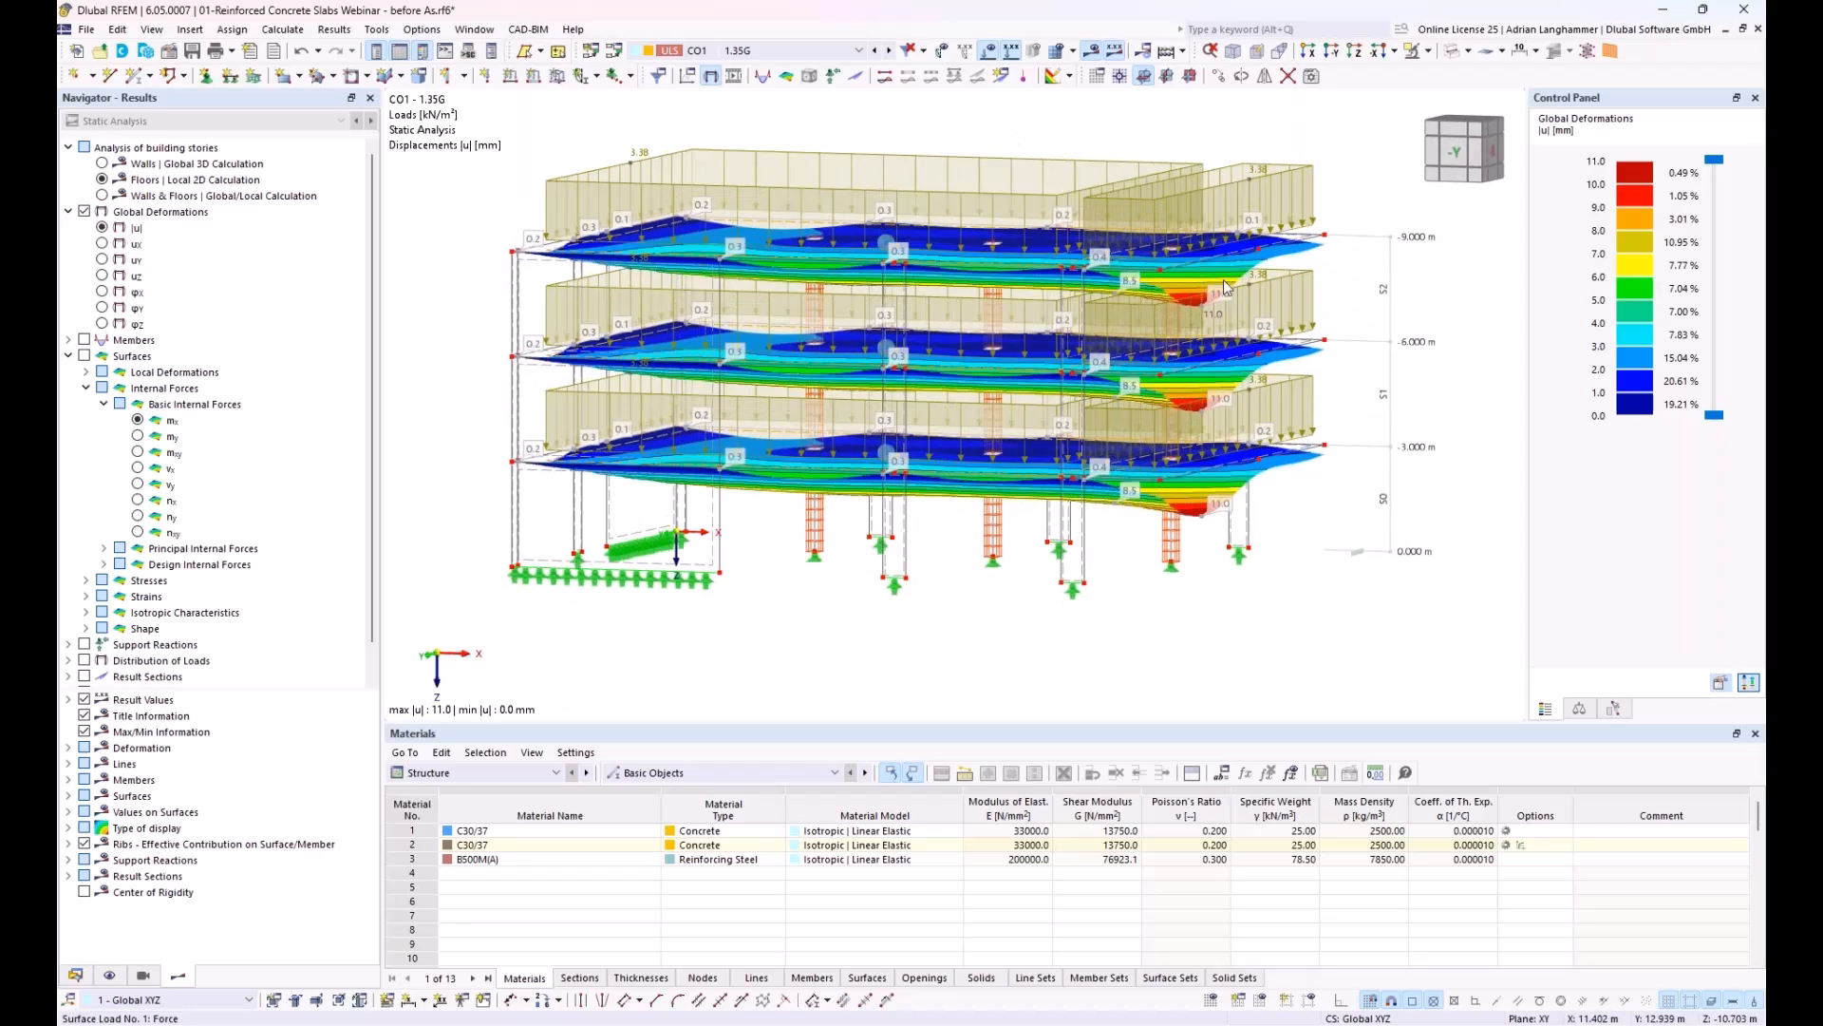
# Step: Show the loads from distribution surfaces in the surface display settings and inspect how they act on the slabs
pyautogui.click(110, 975)
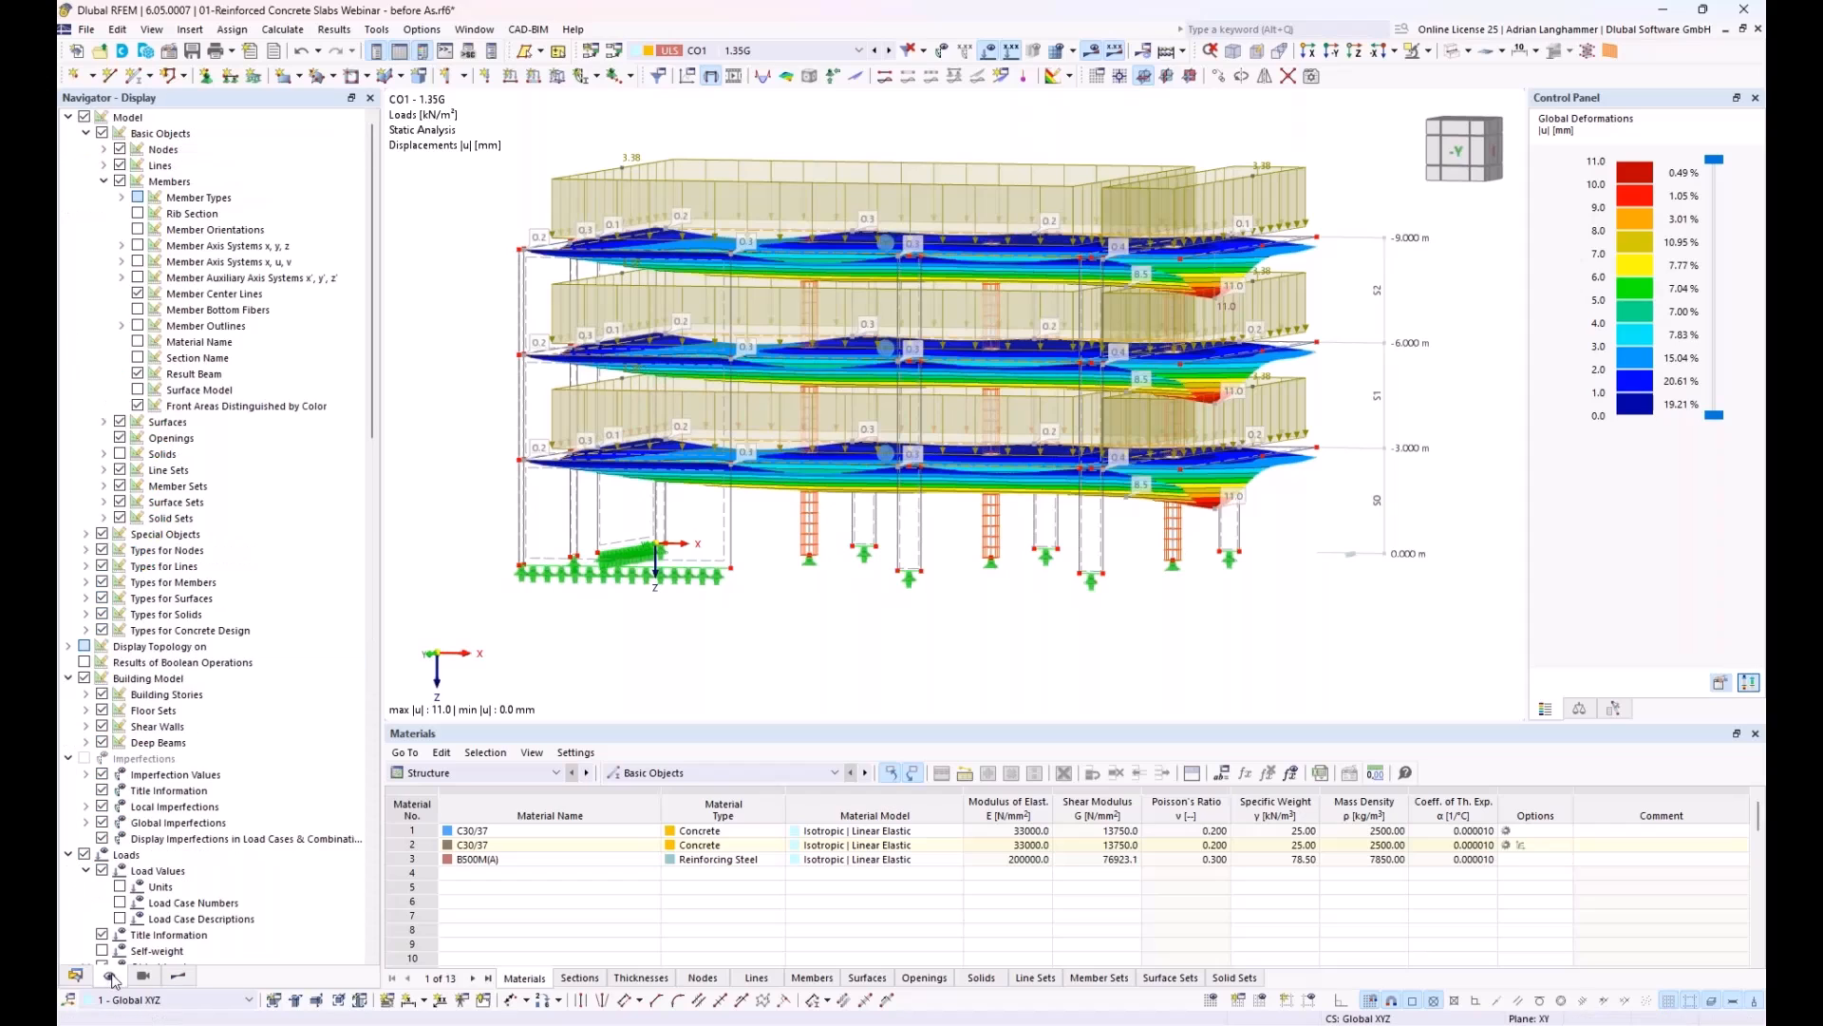
pyautogui.click(103, 181)
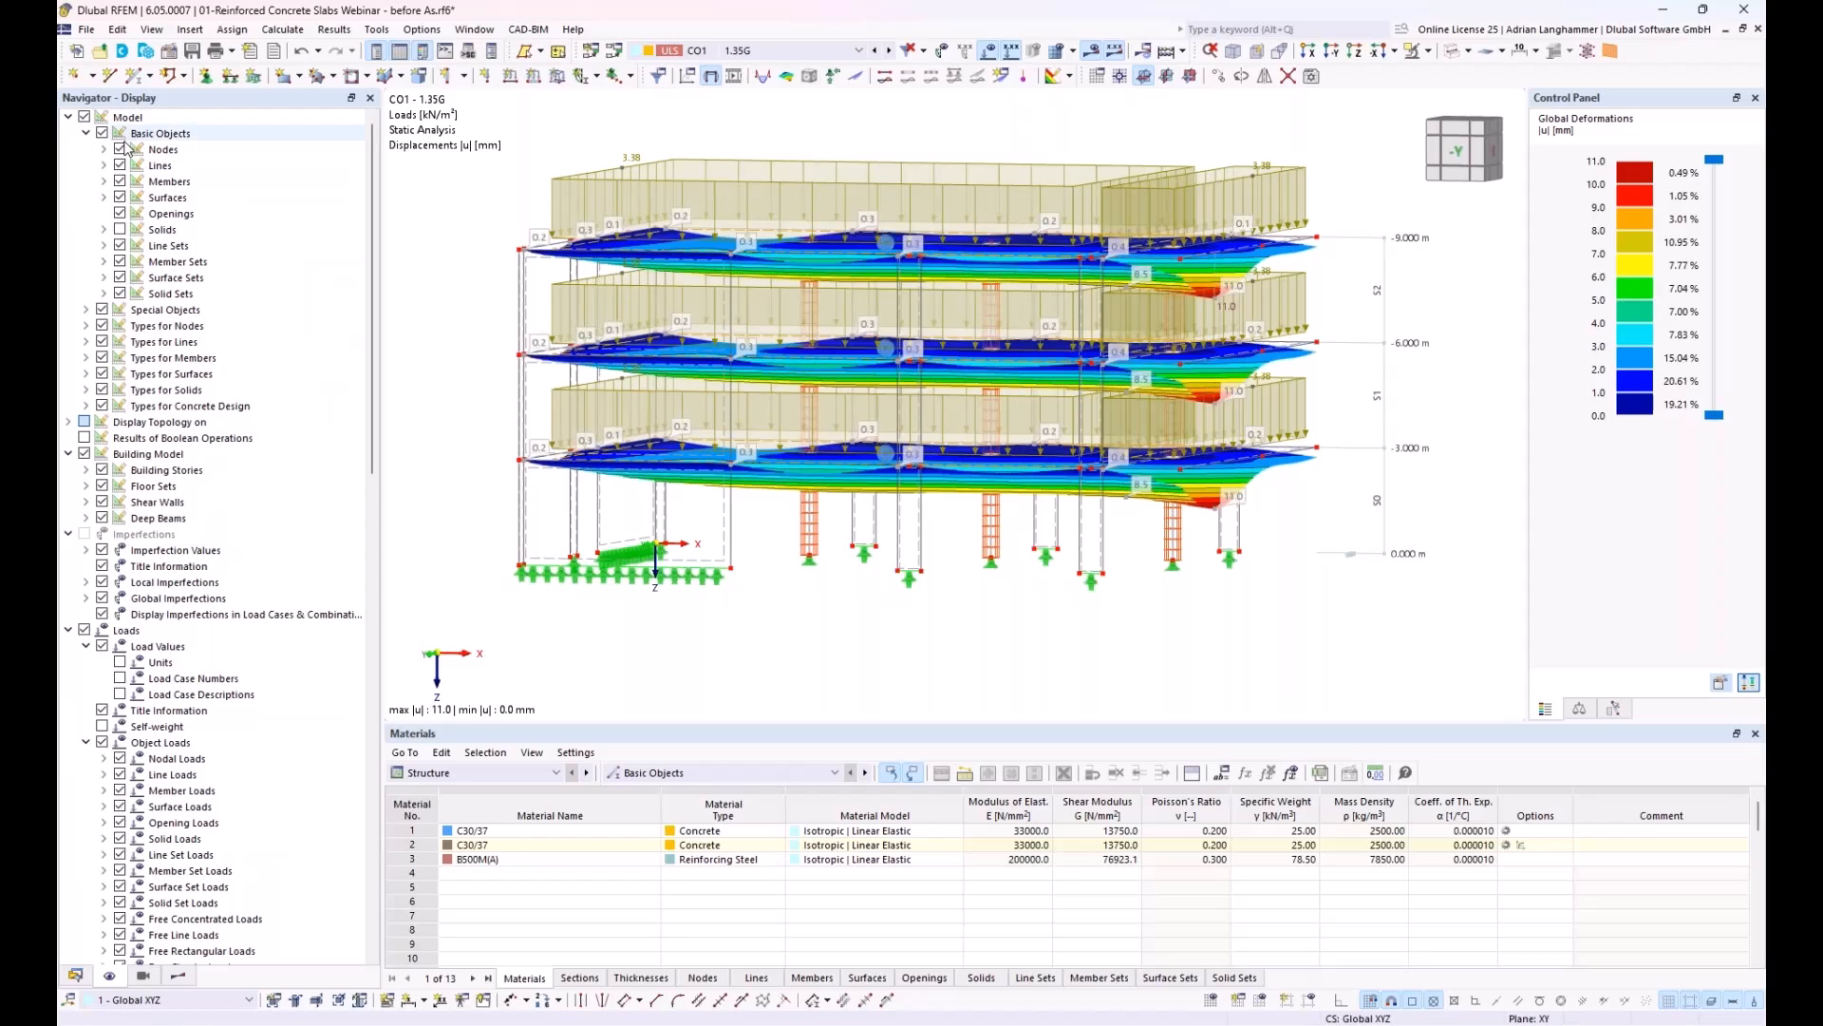
pyautogui.click(103, 197)
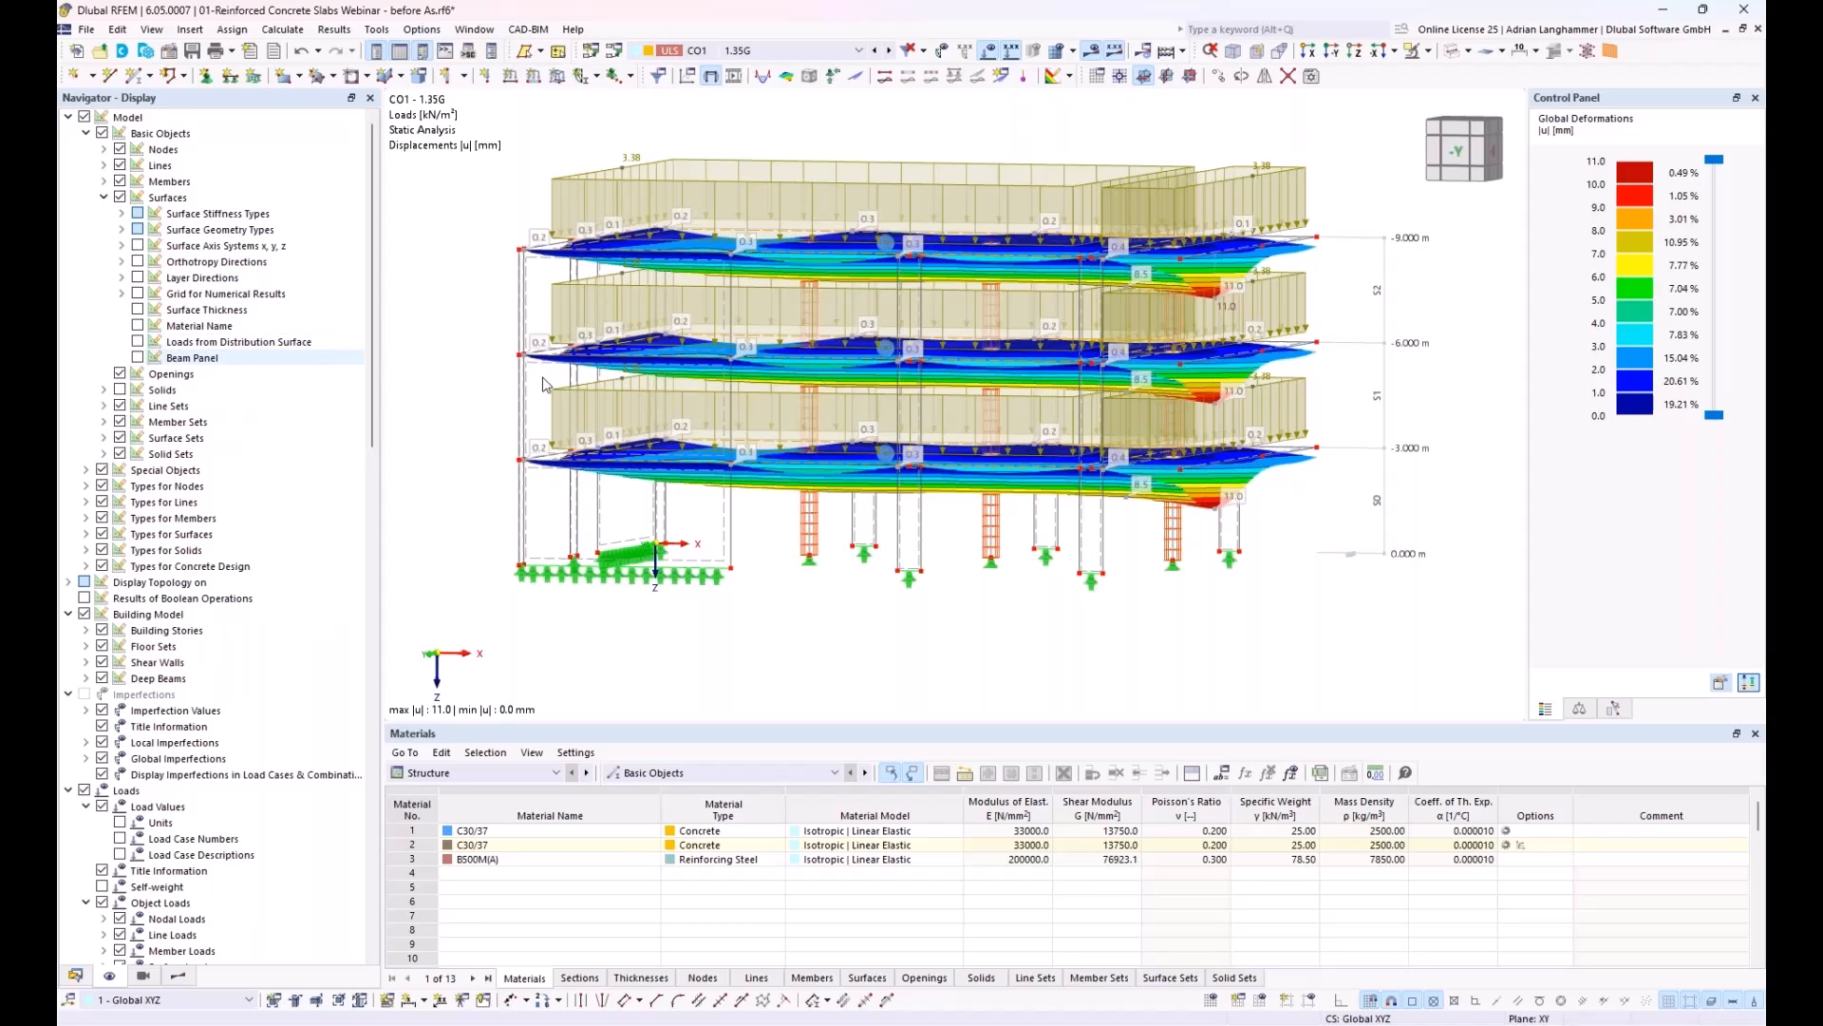
pyautogui.moveTo(668, 352); pyautogui.dragTo(689, 393, button='middle')
pyautogui.click(731, 188)
pyautogui.keyDown('ctrl'); pyautogui.moveTo(799, 138); pyautogui.dragTo(801, 150, button='middle'); pyautogui.keyUp('ctrl')
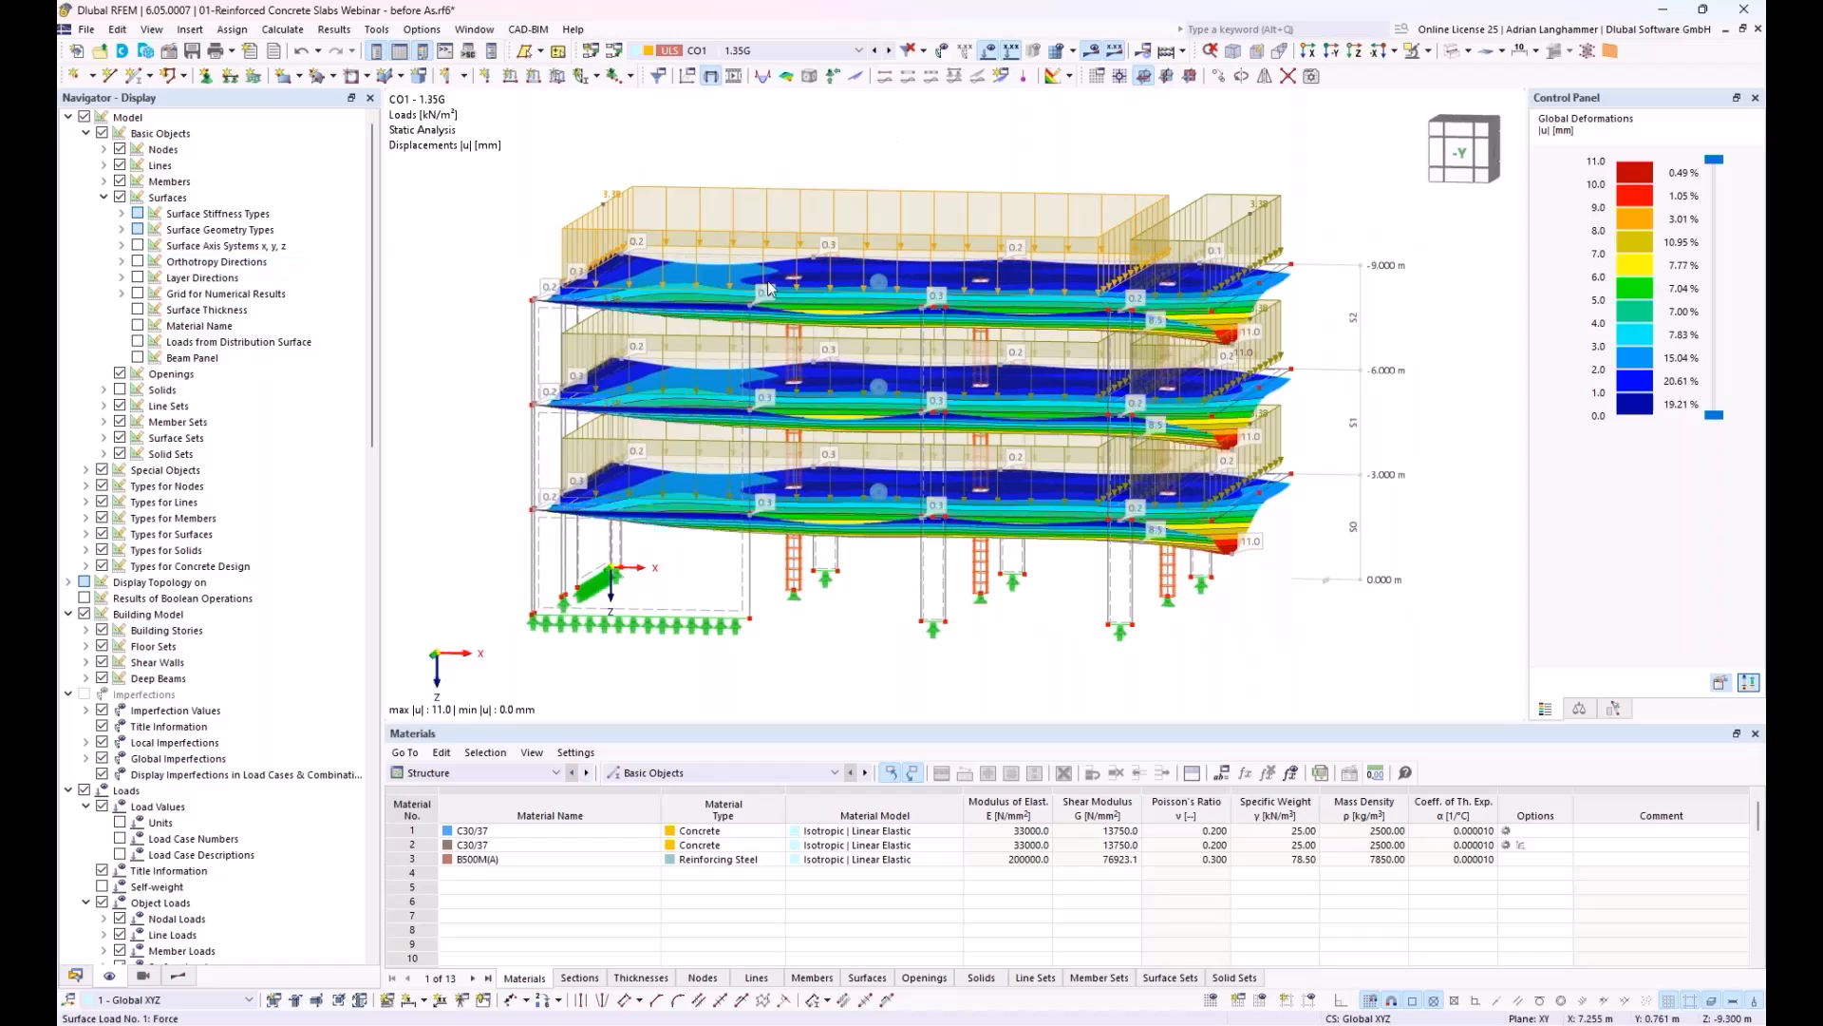
pyautogui.click(138, 342)
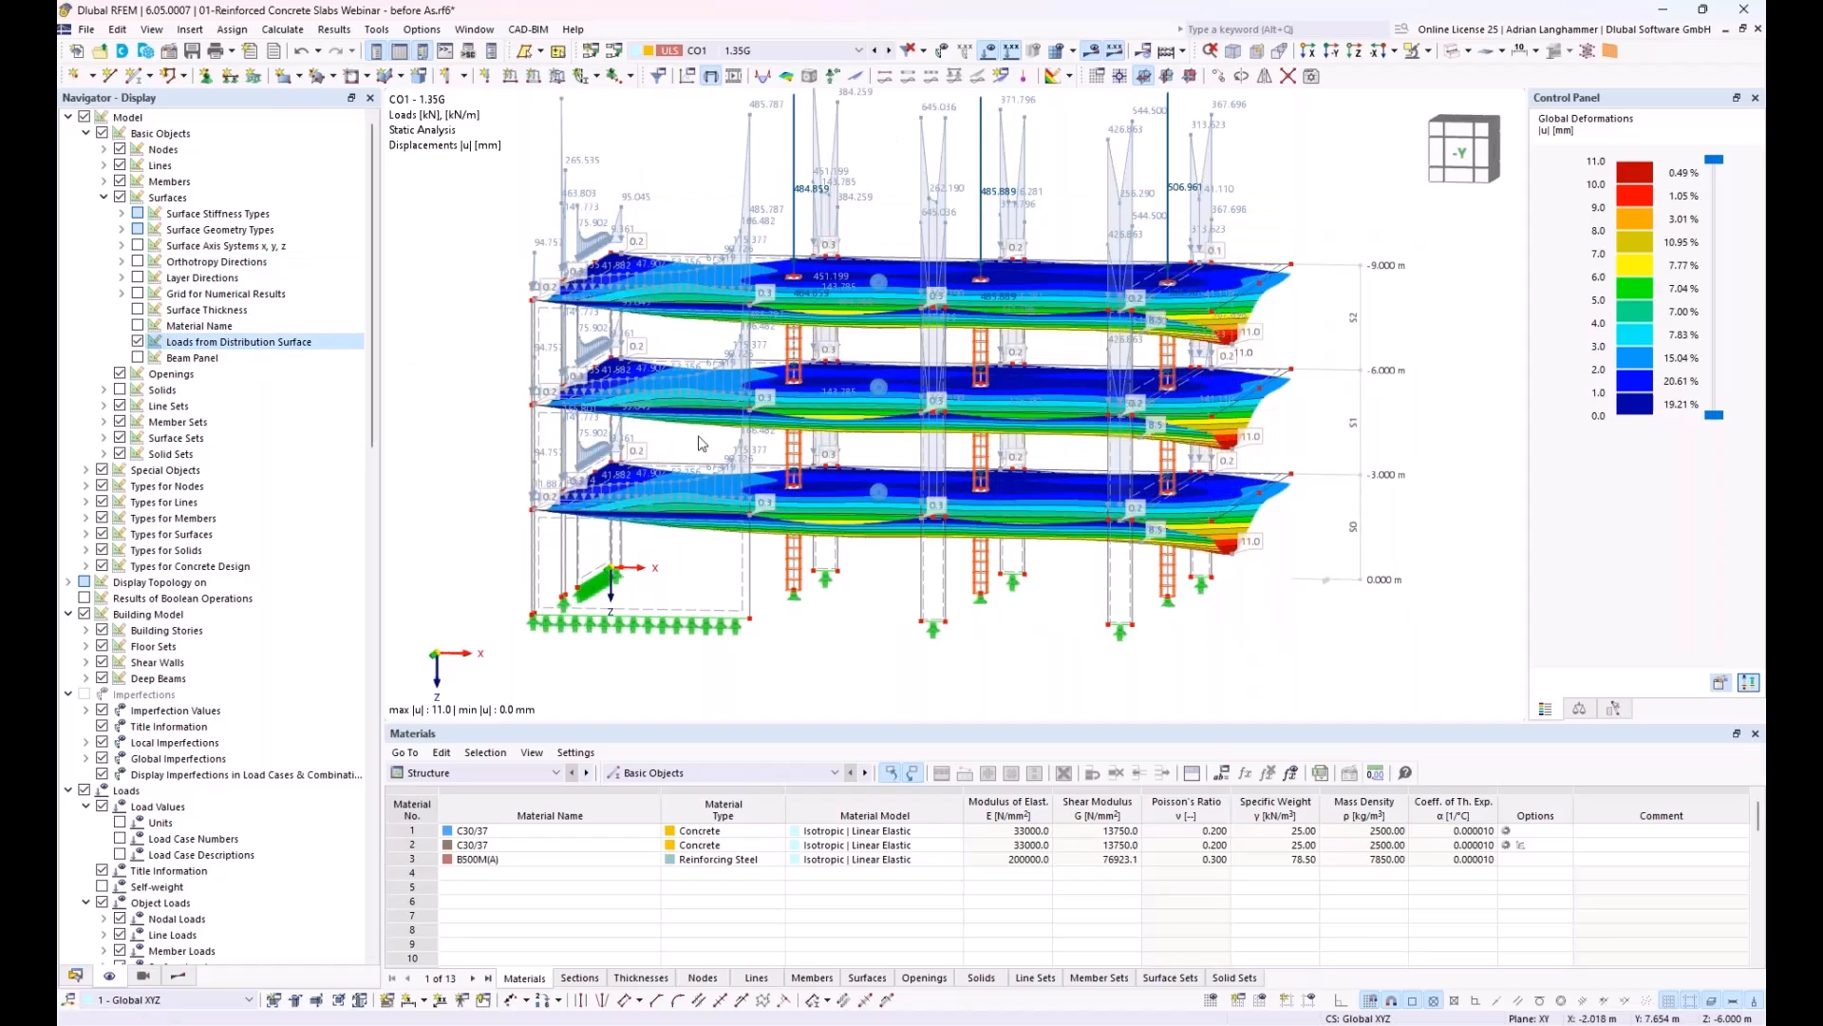
pyautogui.keyDown('ctrl'); pyautogui.moveTo(696, 481); pyautogui.dragTo(762, 255, button='middle'); pyautogui.keyUp('ctrl')
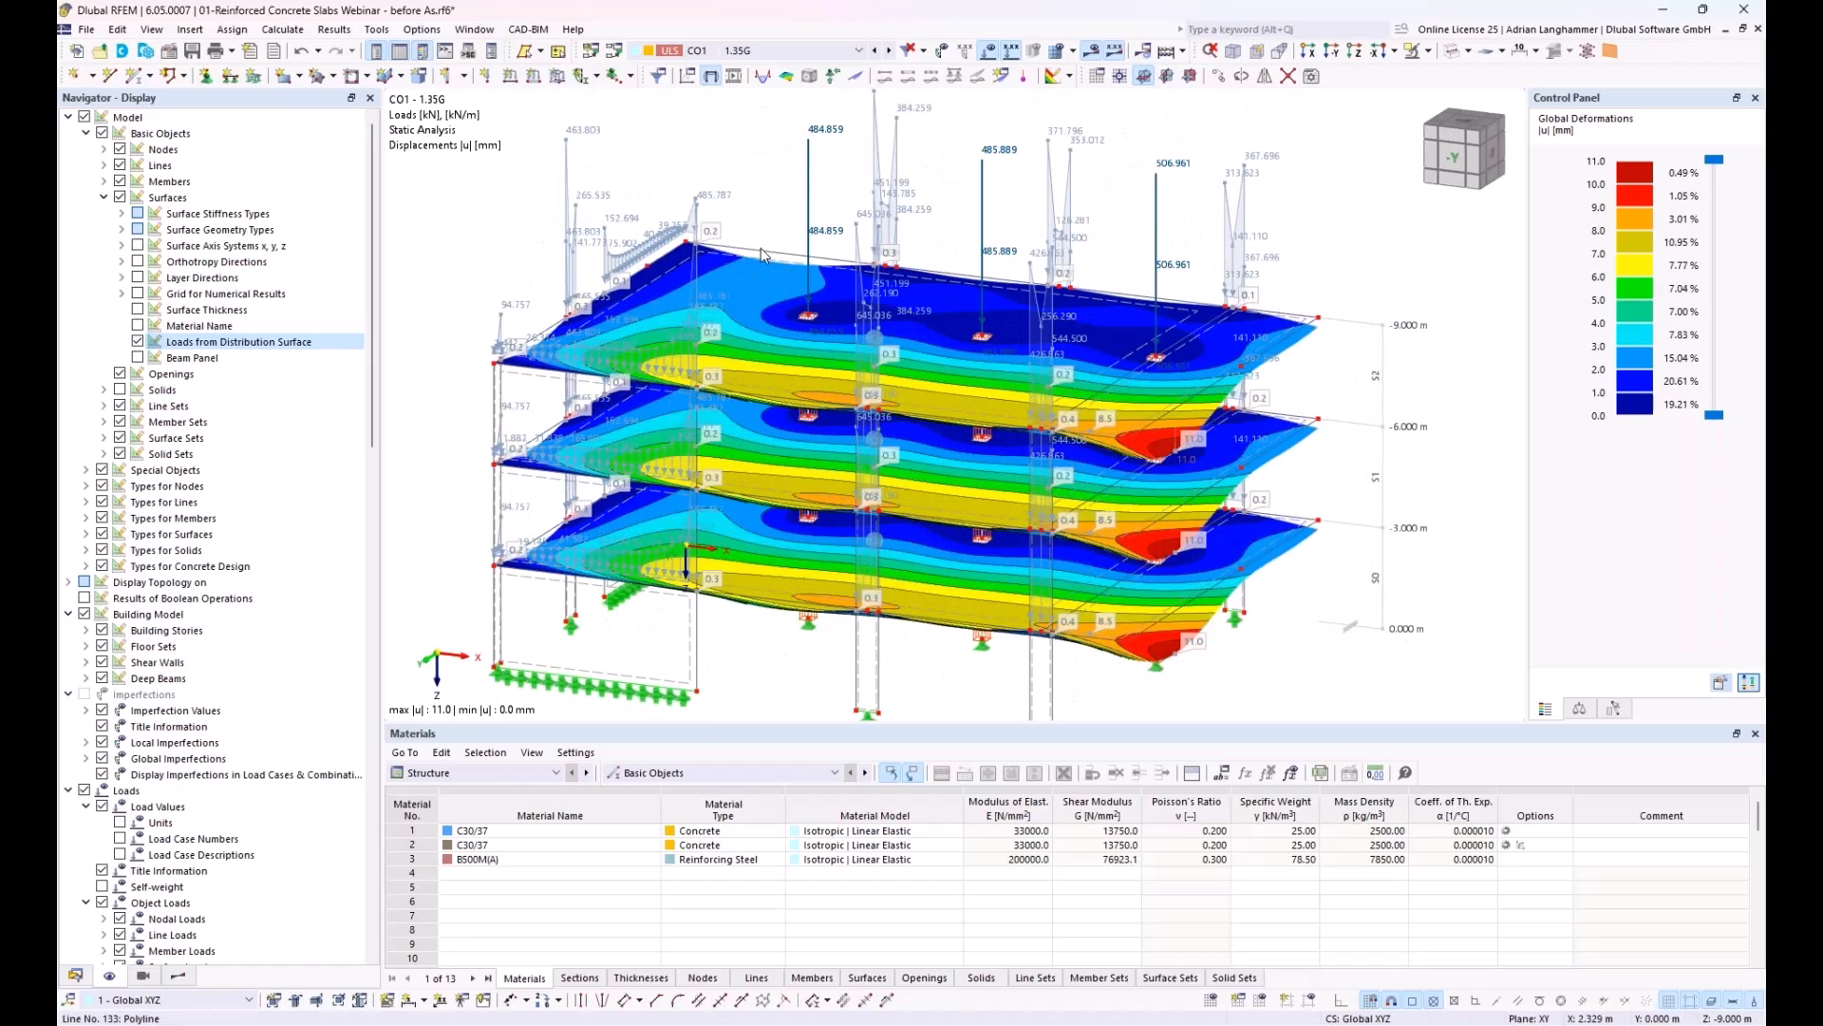
pyautogui.keyDown('ctrl'); pyautogui.moveTo(926, 330); pyautogui.dragTo(921, 246, button='middle'); pyautogui.keyUp('ctrl')
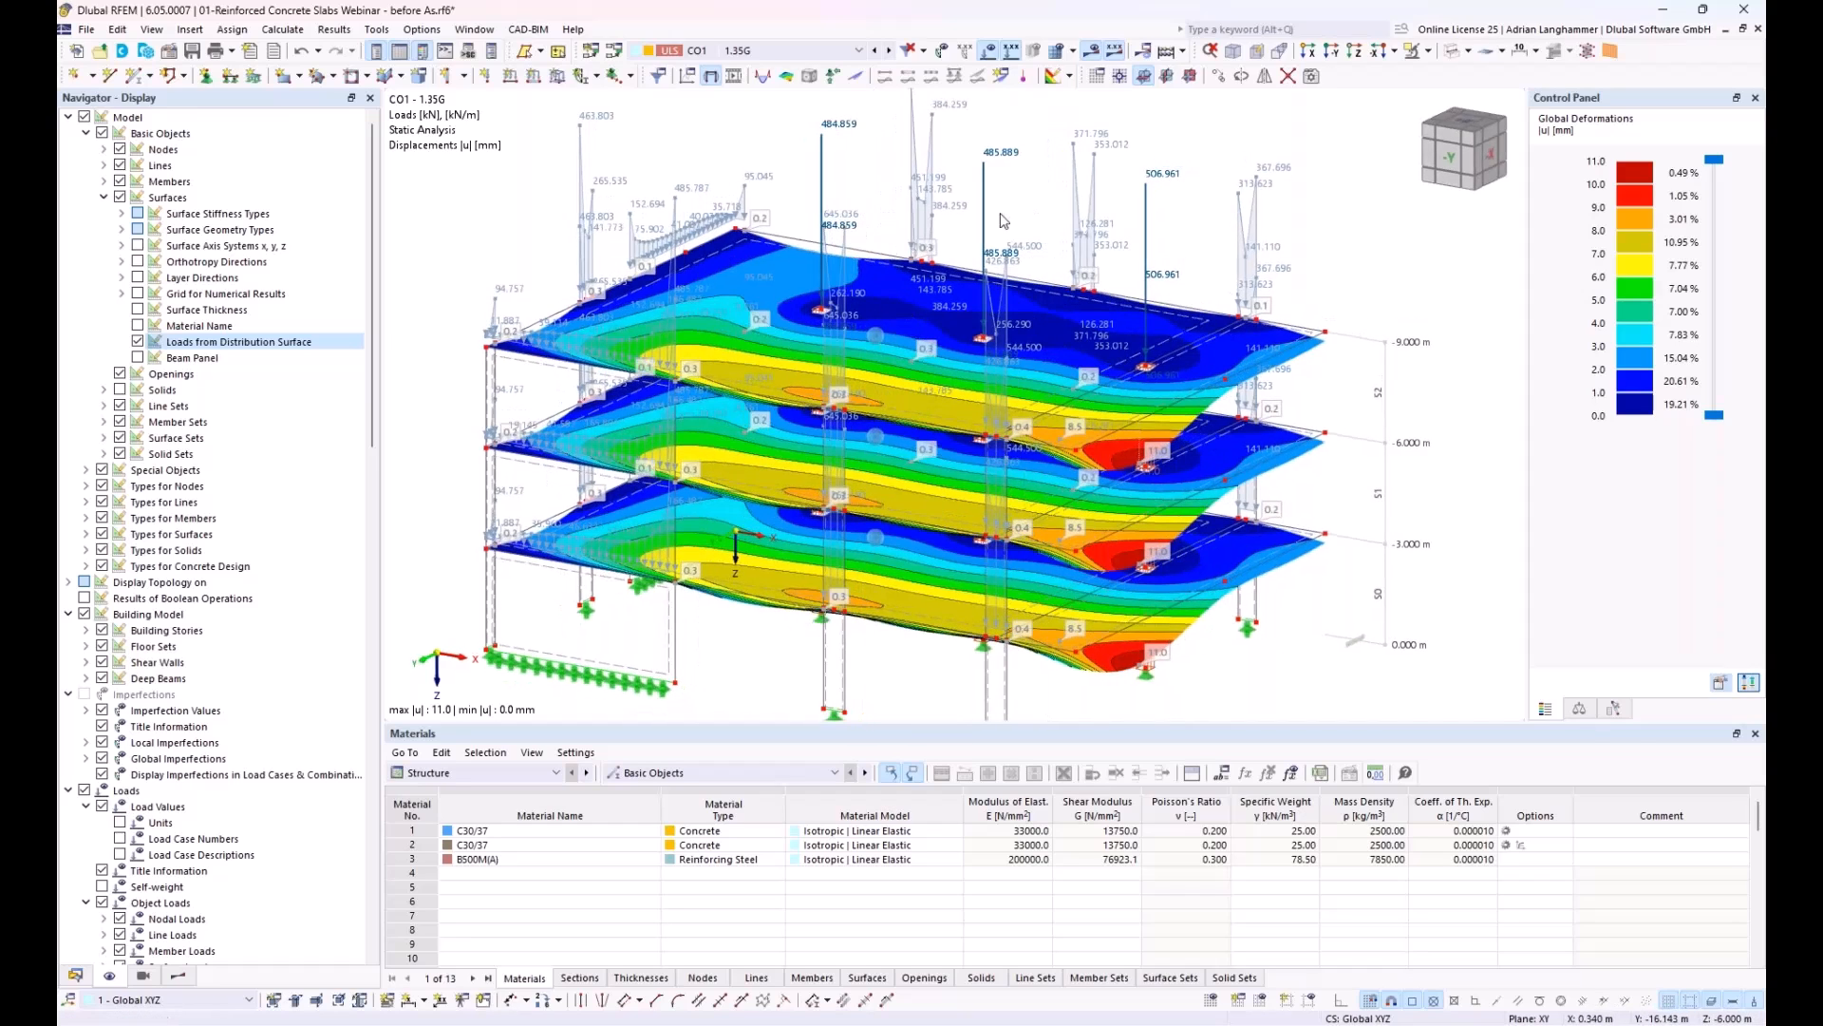
# Step: Switch off the display of loads from distribution surfaces and collapse the Model display settings
pyautogui.click(138, 341)
pyautogui.click(138, 341)
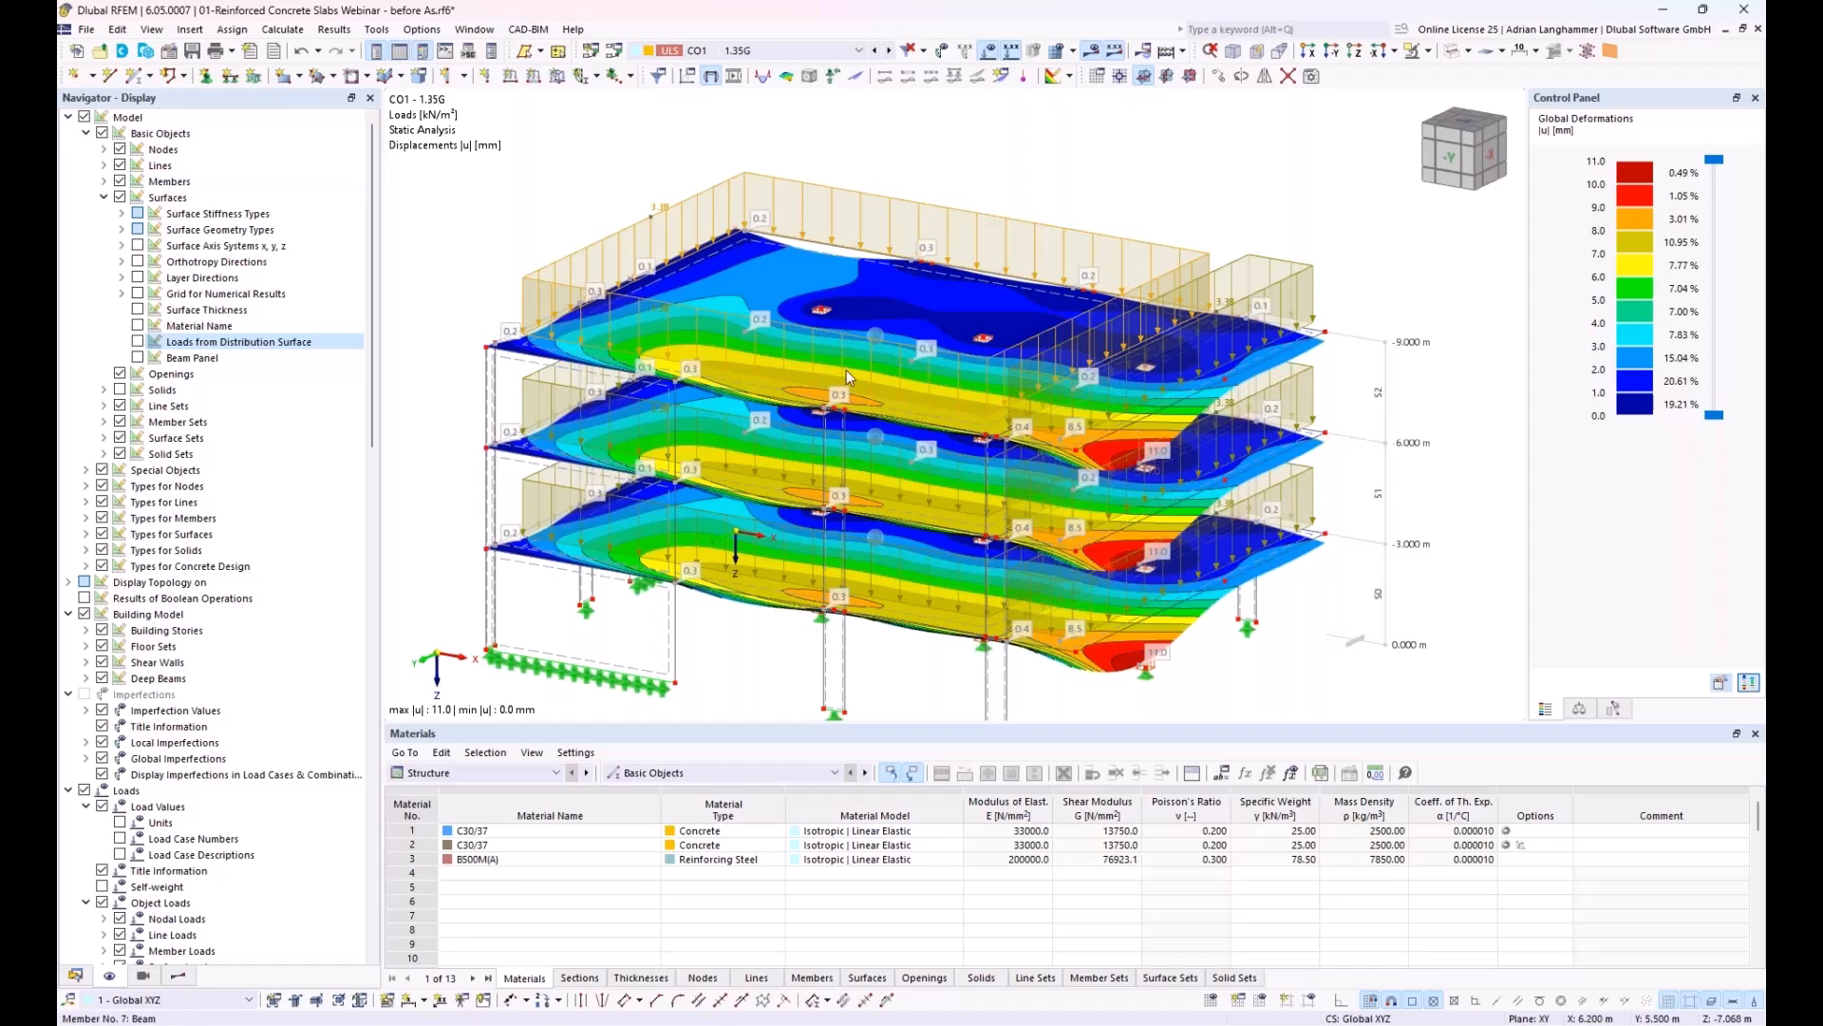
pyautogui.moveTo(898, 436); pyautogui.dragTo(1045, 445, button='middle')
pyautogui.click(67, 117)
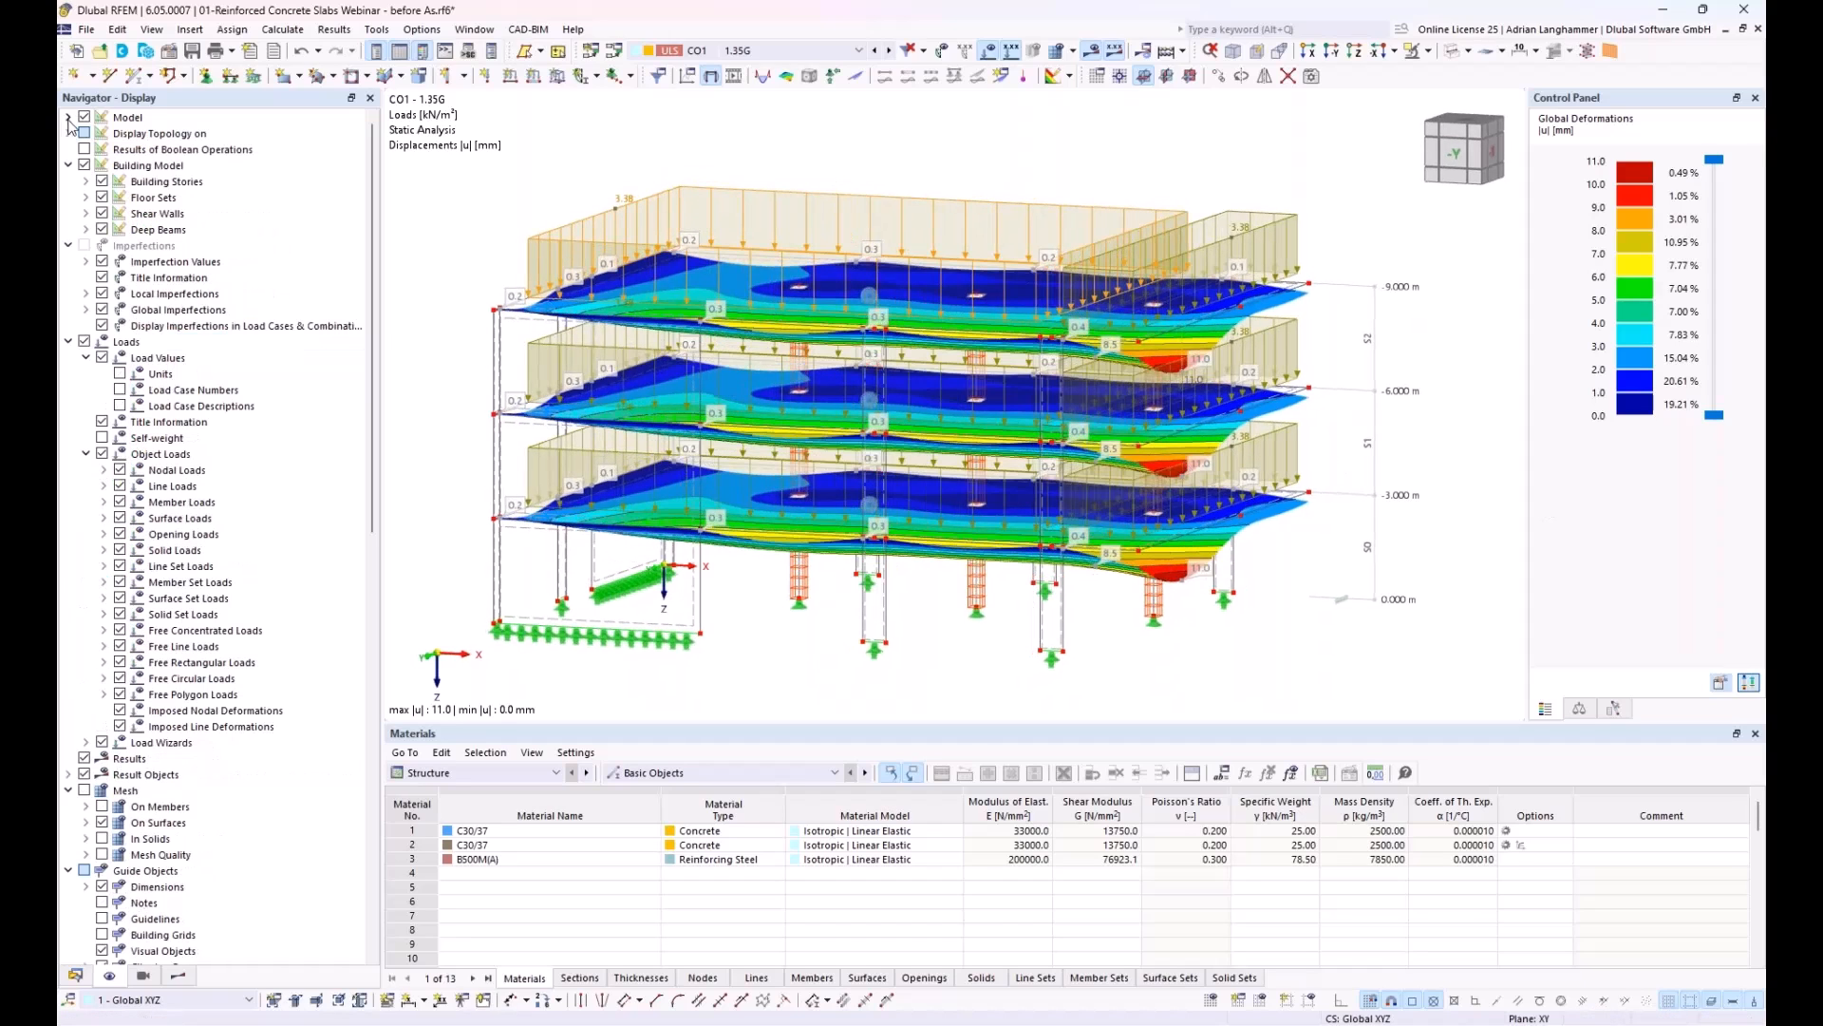
# Step: Hide the loads in the model view and display the results of design situation DS1
pyautogui.moveTo(990, 378); pyautogui.dragTo(1007, 354, button='middle')
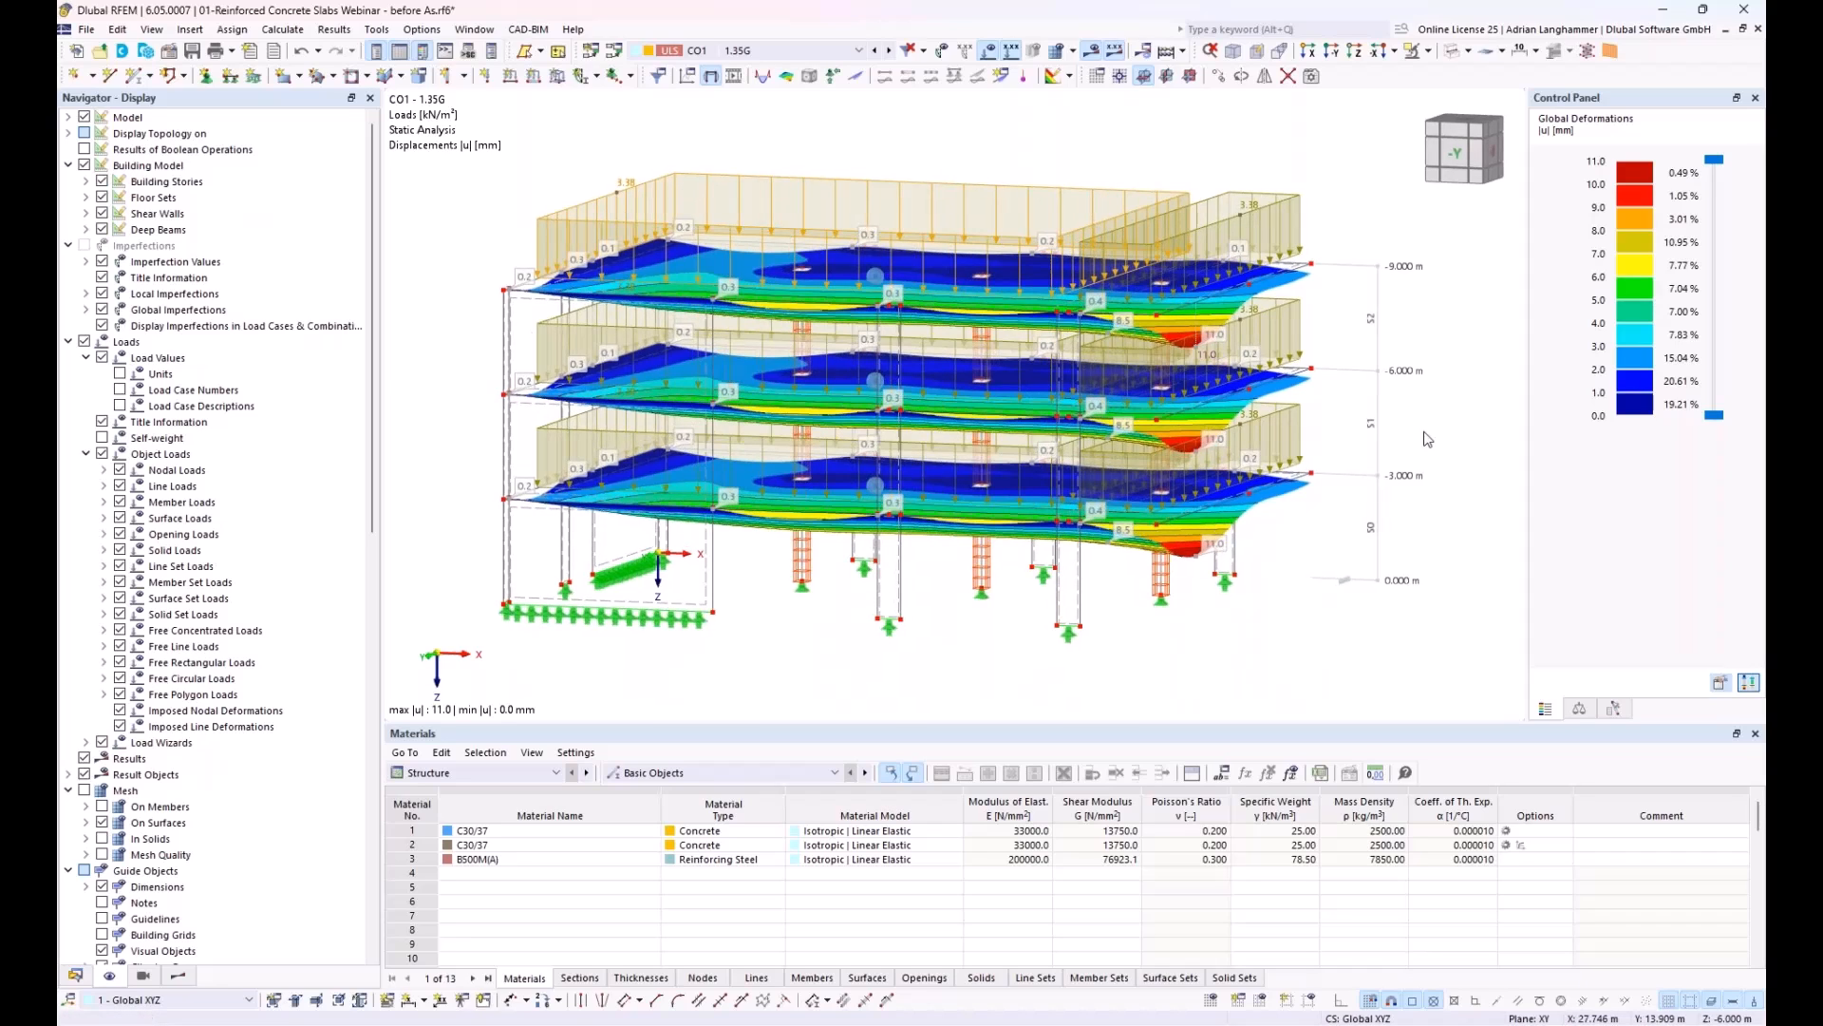
pyautogui.click(1007, 76)
pyautogui.click(835, 51)
pyautogui.click(840, 138)
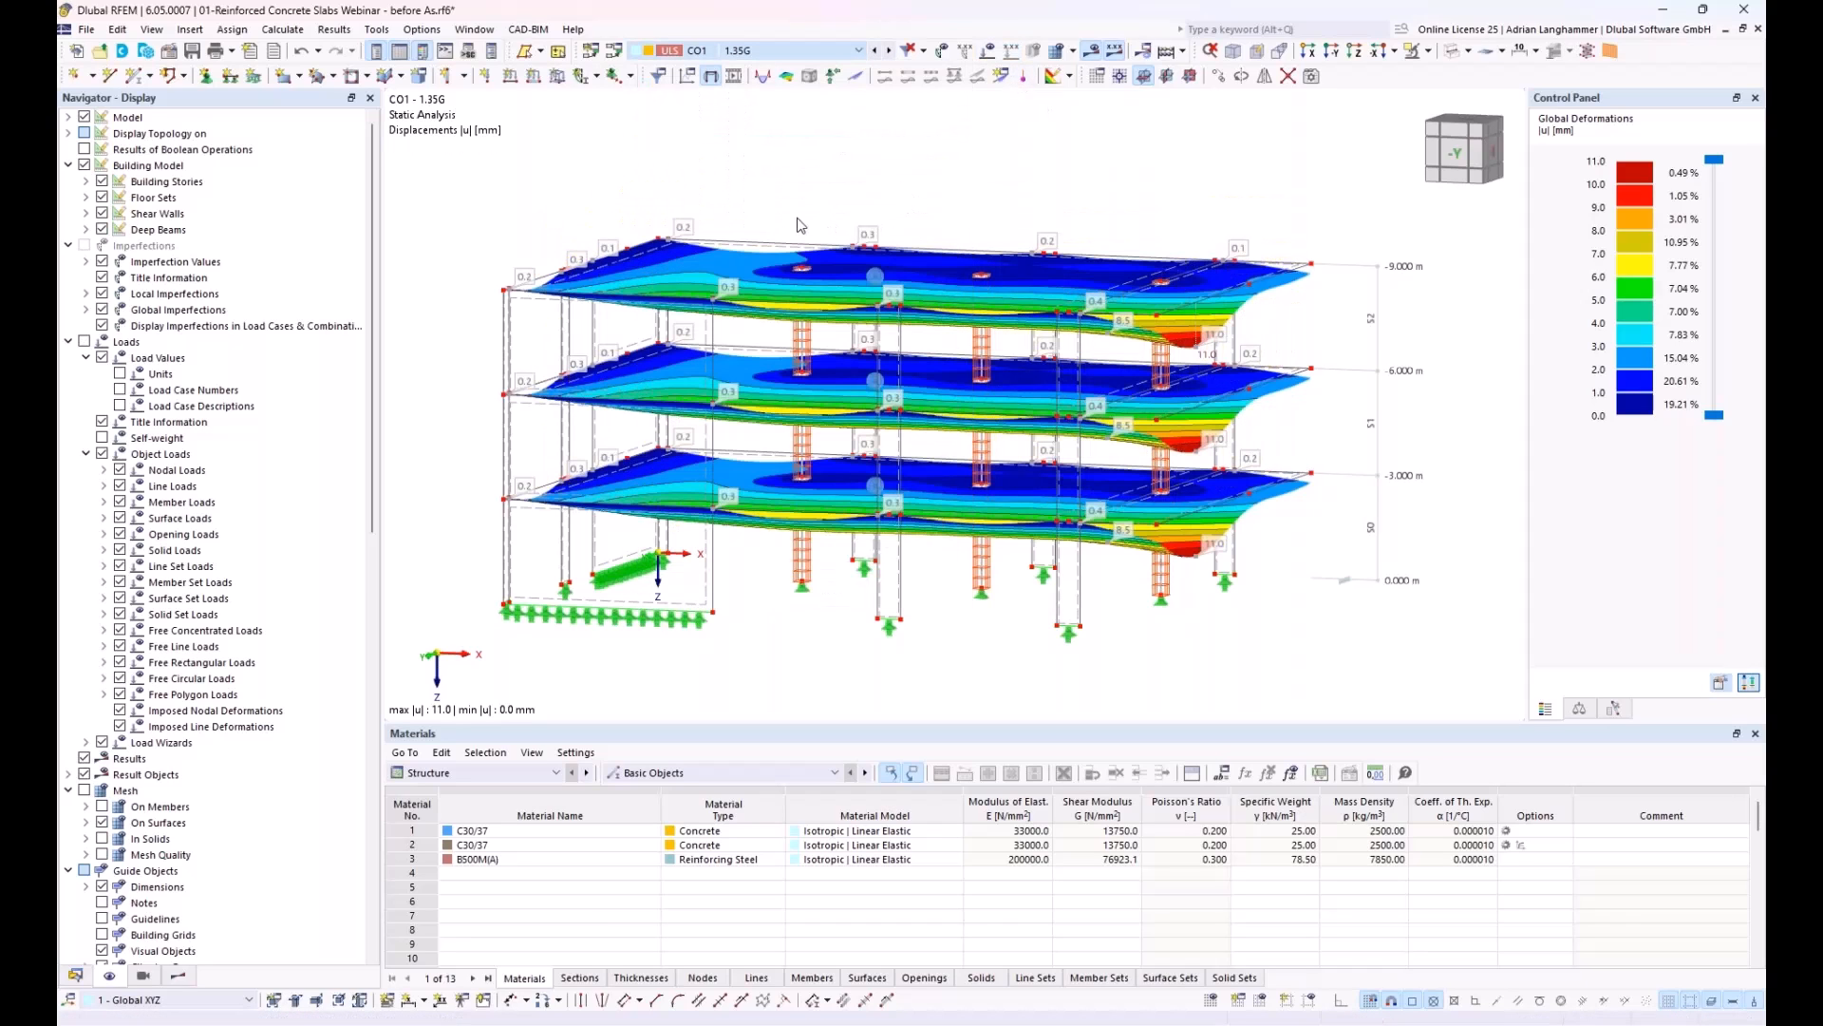
pyautogui.moveTo(708, 214)
pyautogui.mouseDown(button='middle')
pyautogui.moveTo(684, 188)
pyautogui.moveTo(717, 180)
pyautogui.mouseUp(button='middle')
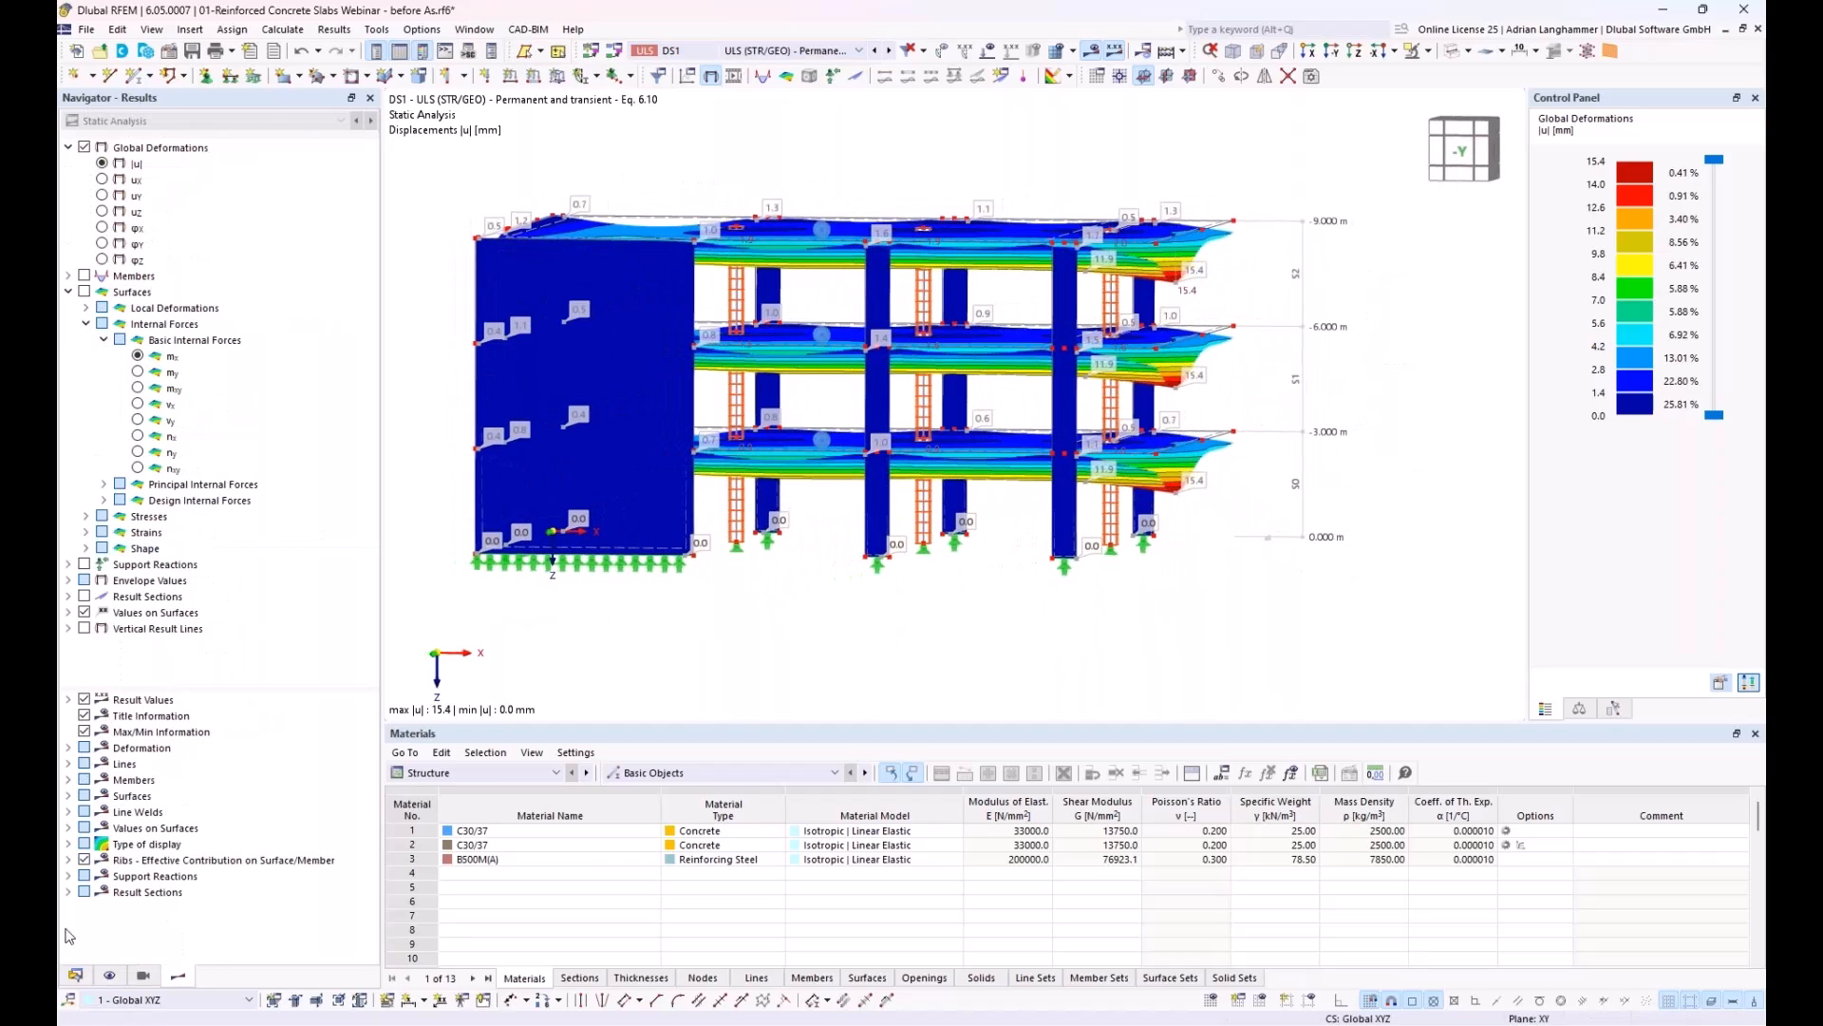
# Step: Expand the model's Concrete Design data, its ultimate and serviceability configurations, and the Types for Concrete Design
pyautogui.click(76, 976)
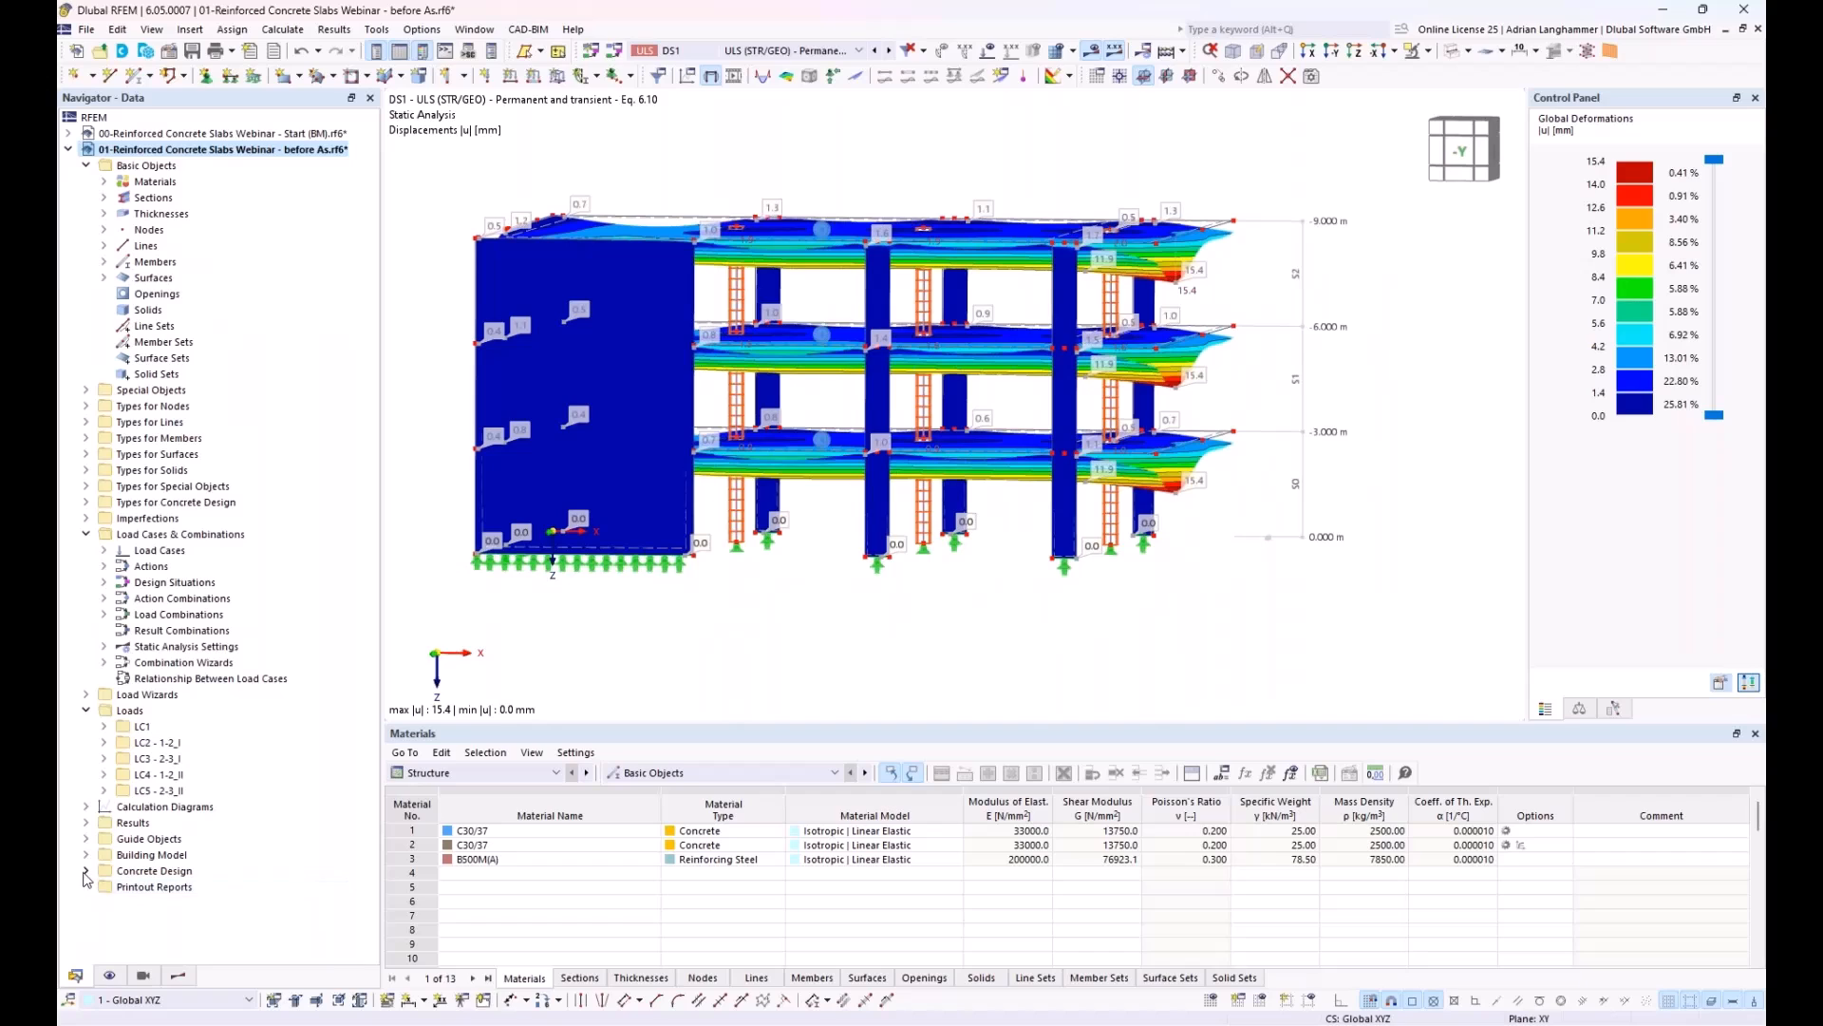
pyautogui.click(86, 870)
pyautogui.scroll(-1, 191, 807)
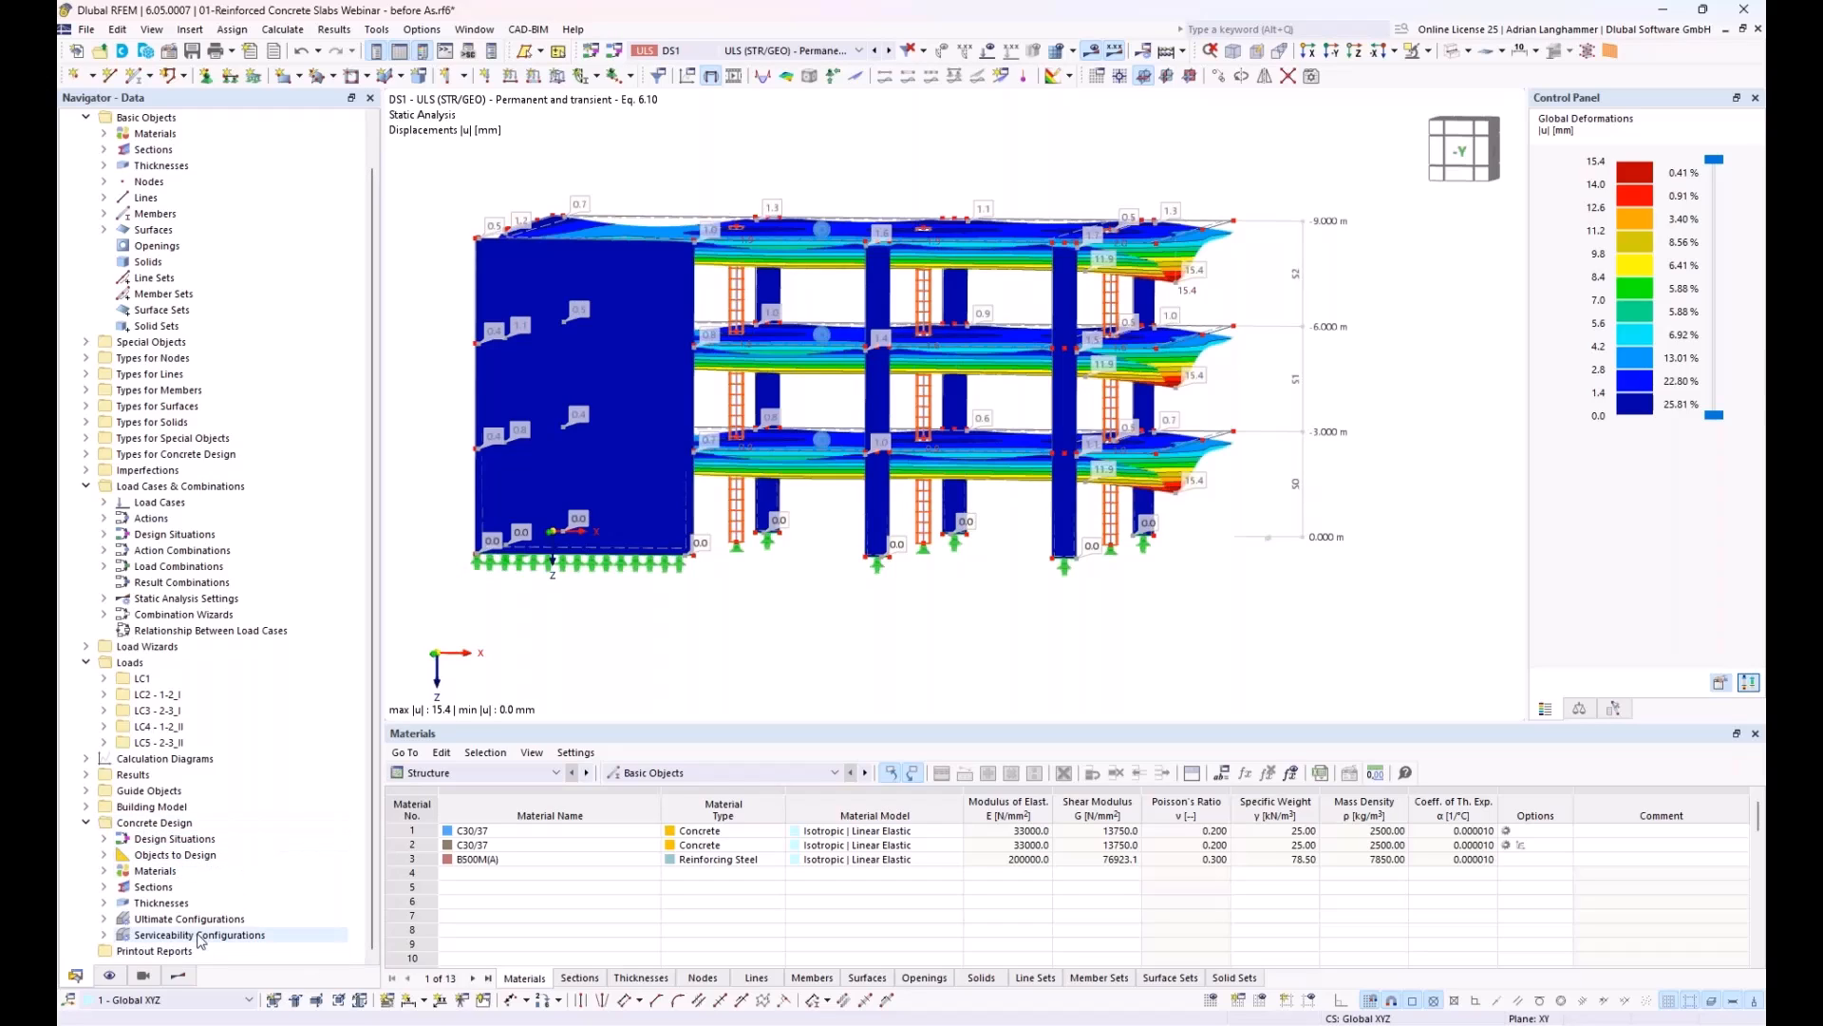
pyautogui.click(175, 824)
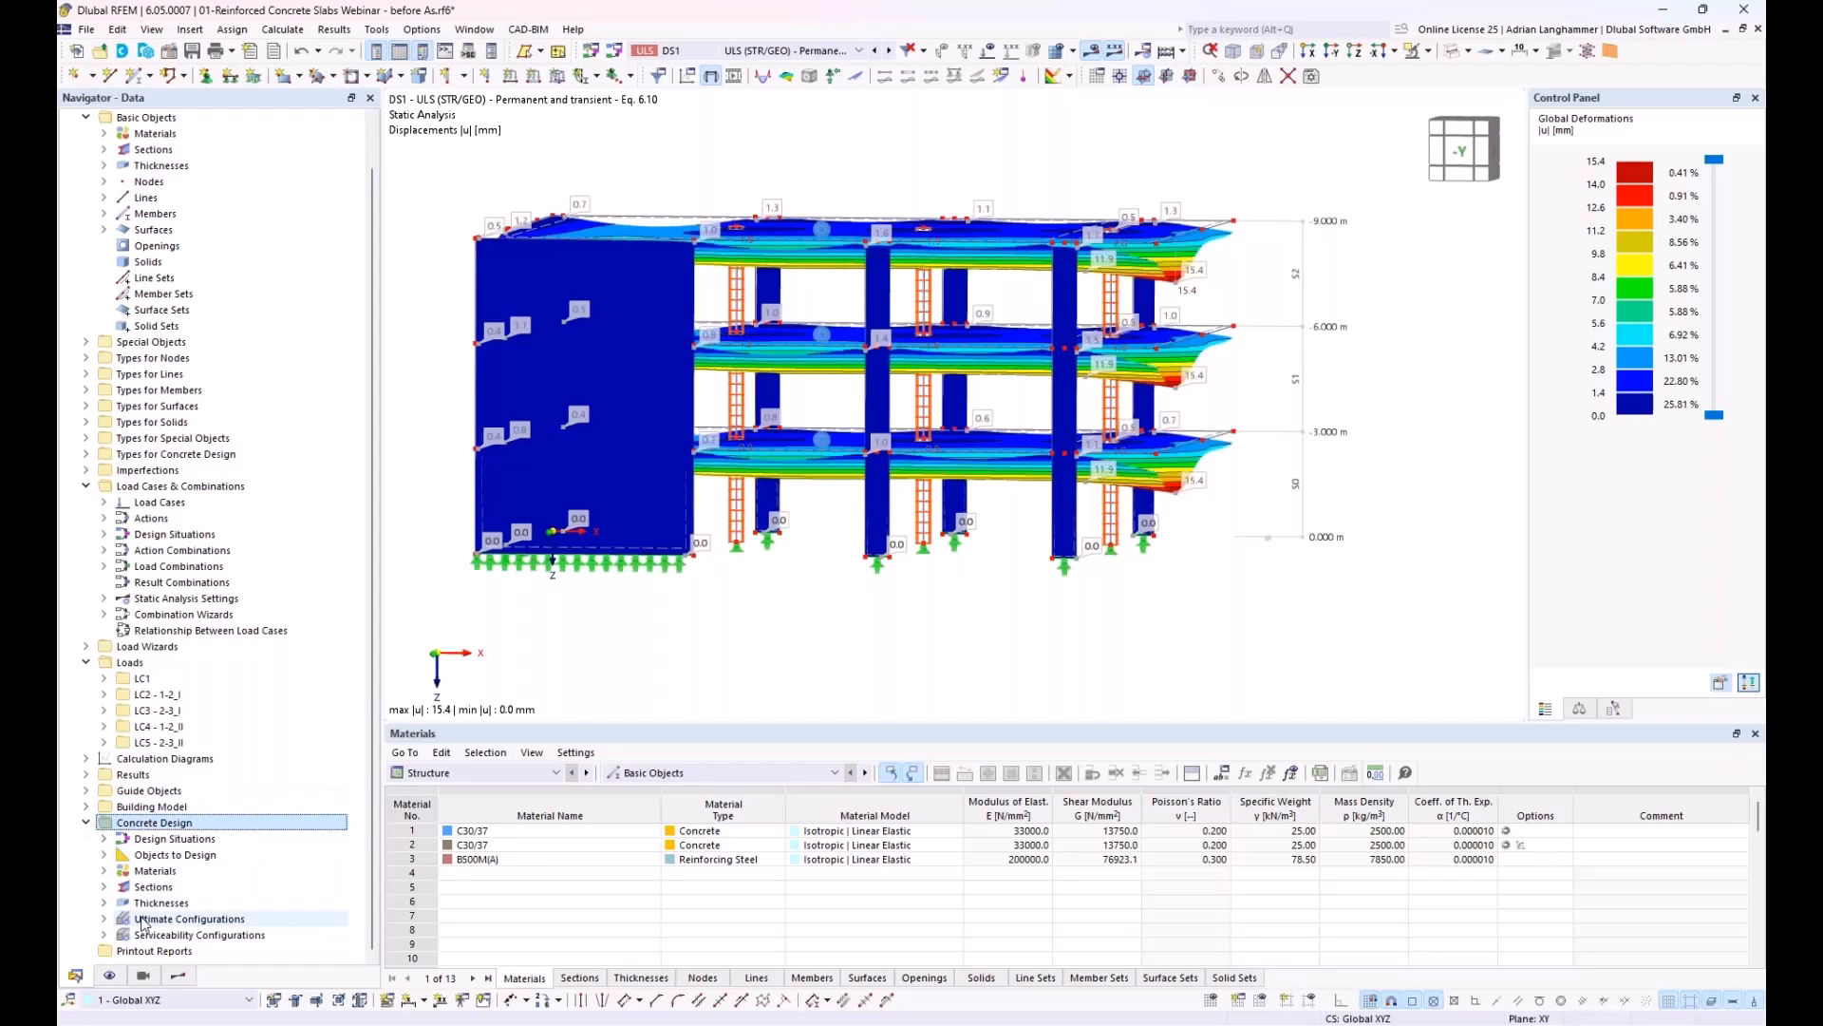
pyautogui.click(105, 918)
pyautogui.scroll(-1, 108, 919)
pyautogui.click(106, 933)
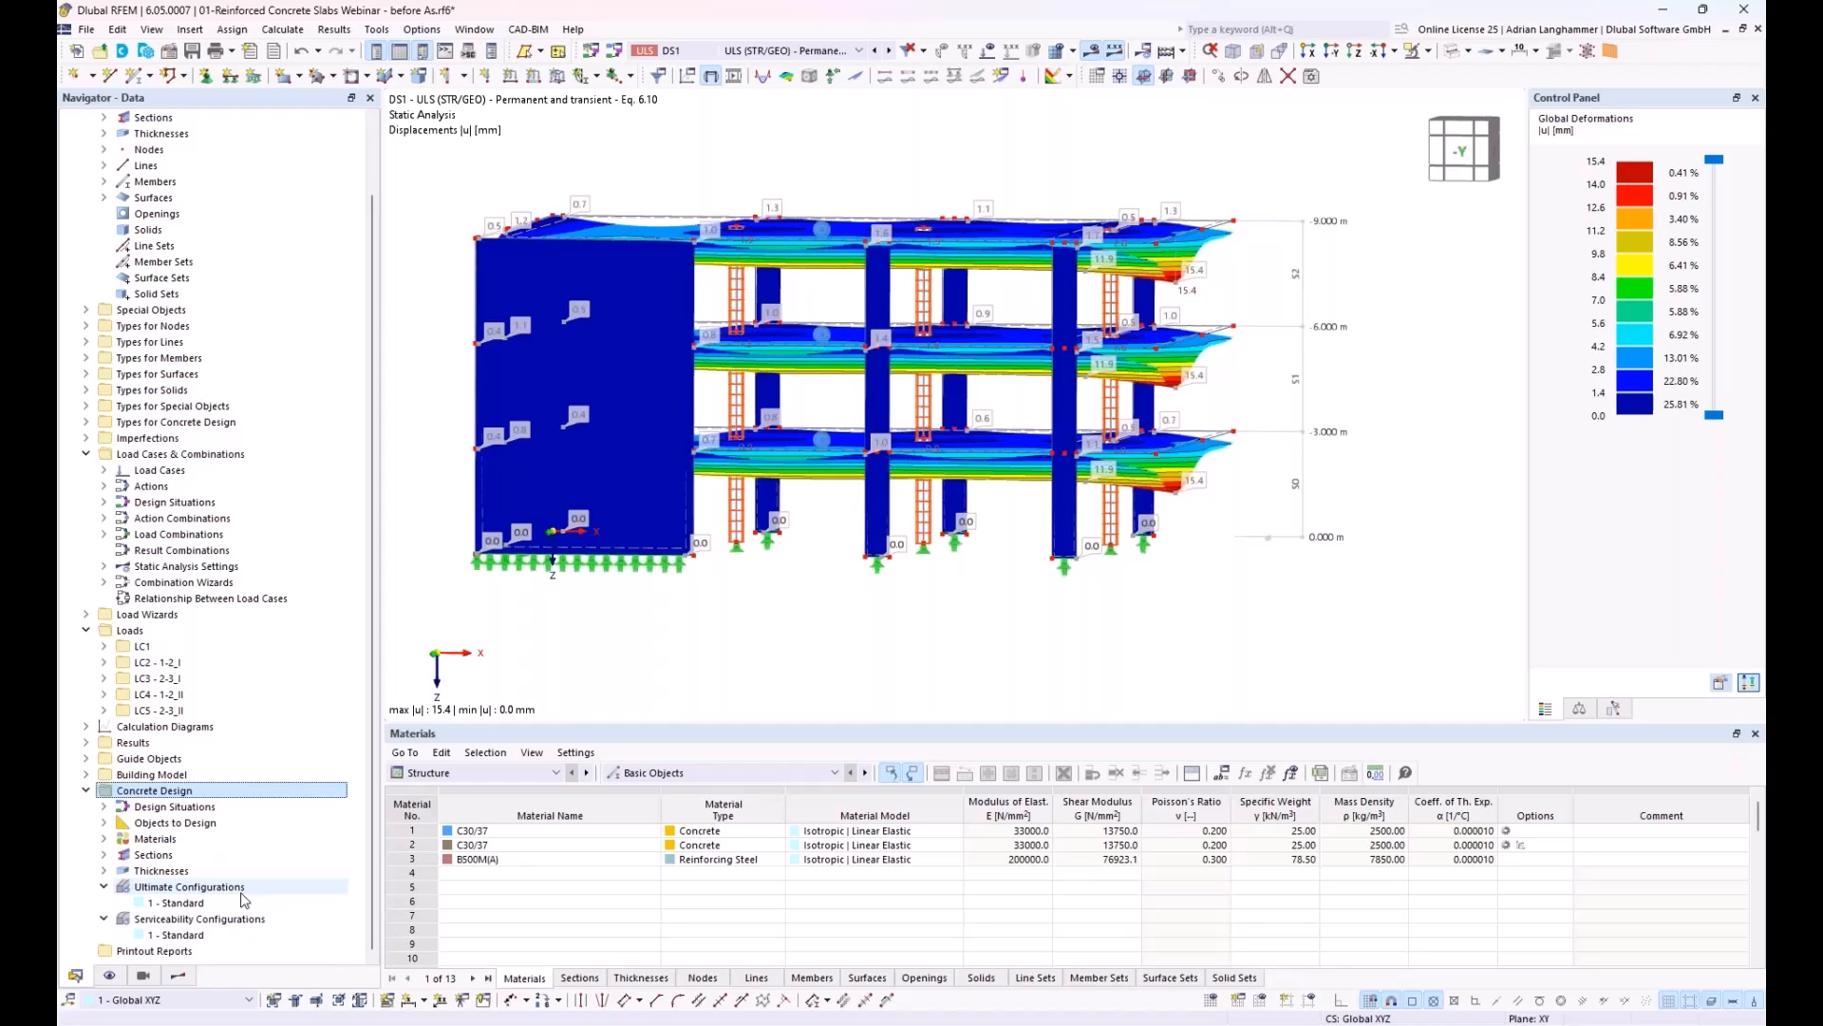
pyautogui.click(87, 423)
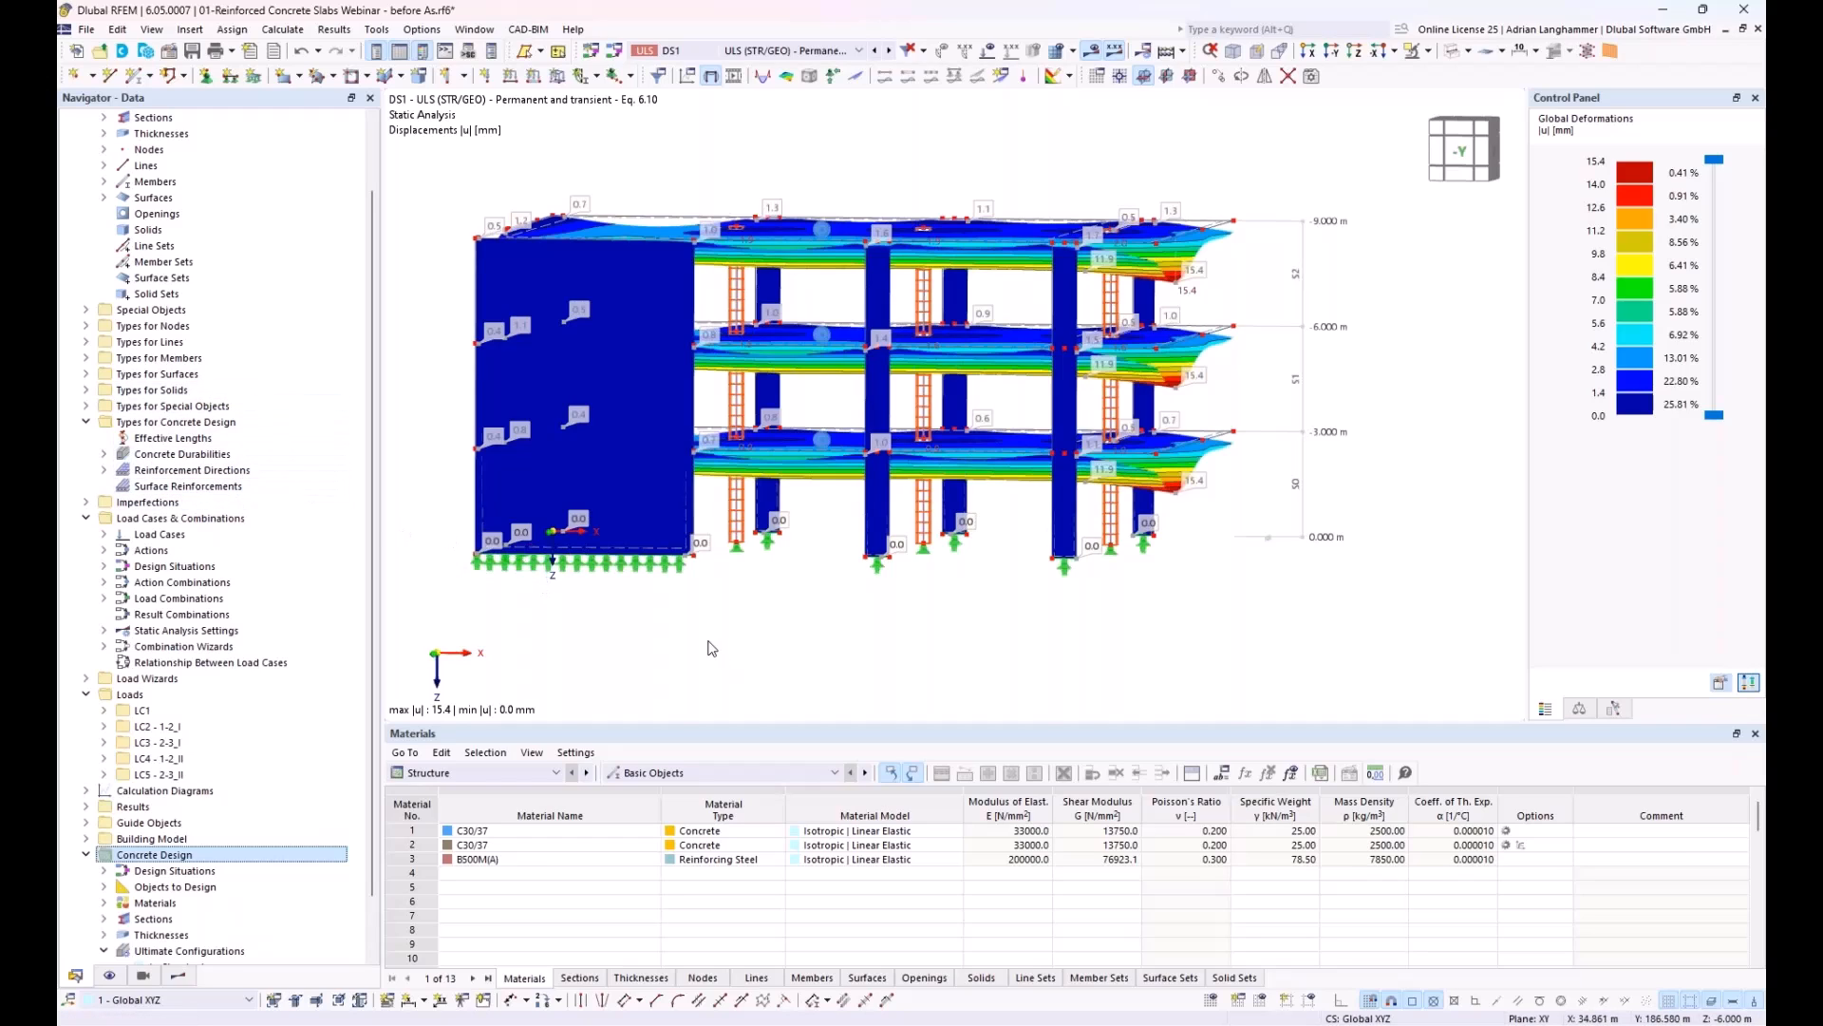
# Step: Display the Concrete Design input data table listing the objects to design
pyautogui.click(523, 773)
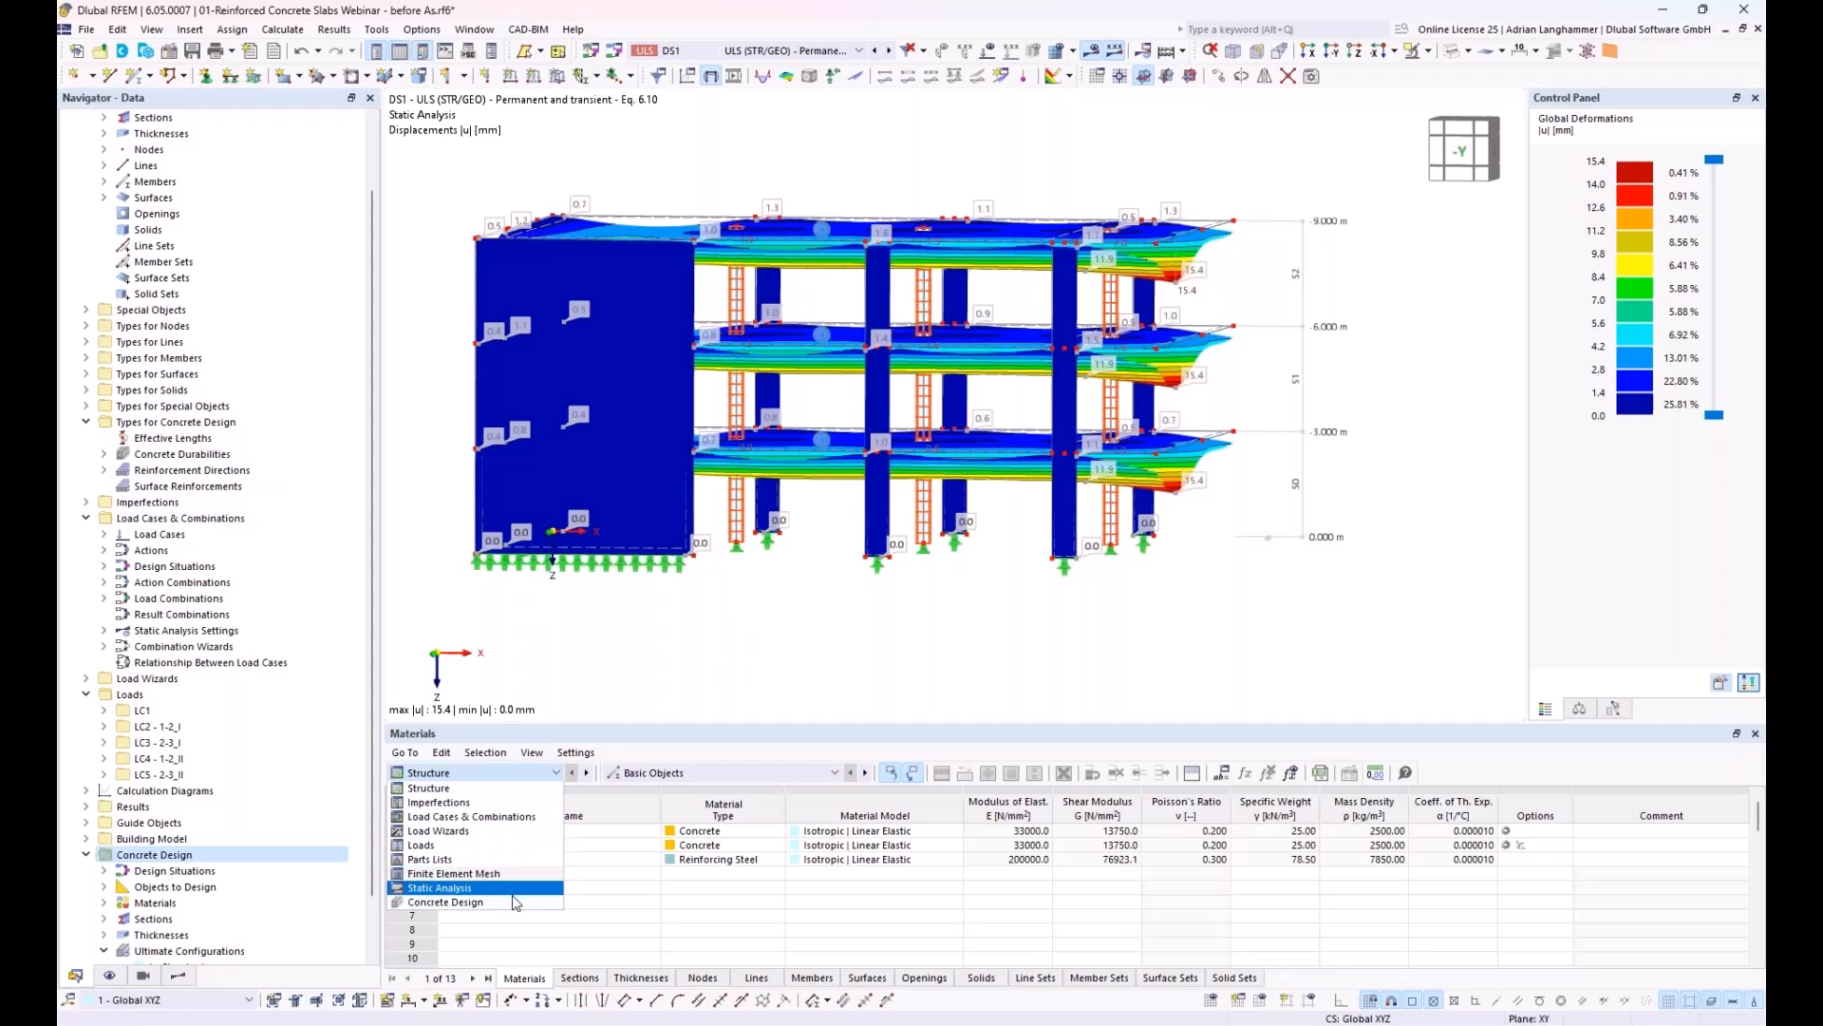
pyautogui.click(510, 902)
pyautogui.click(482, 774)
pyautogui.click(486, 903)
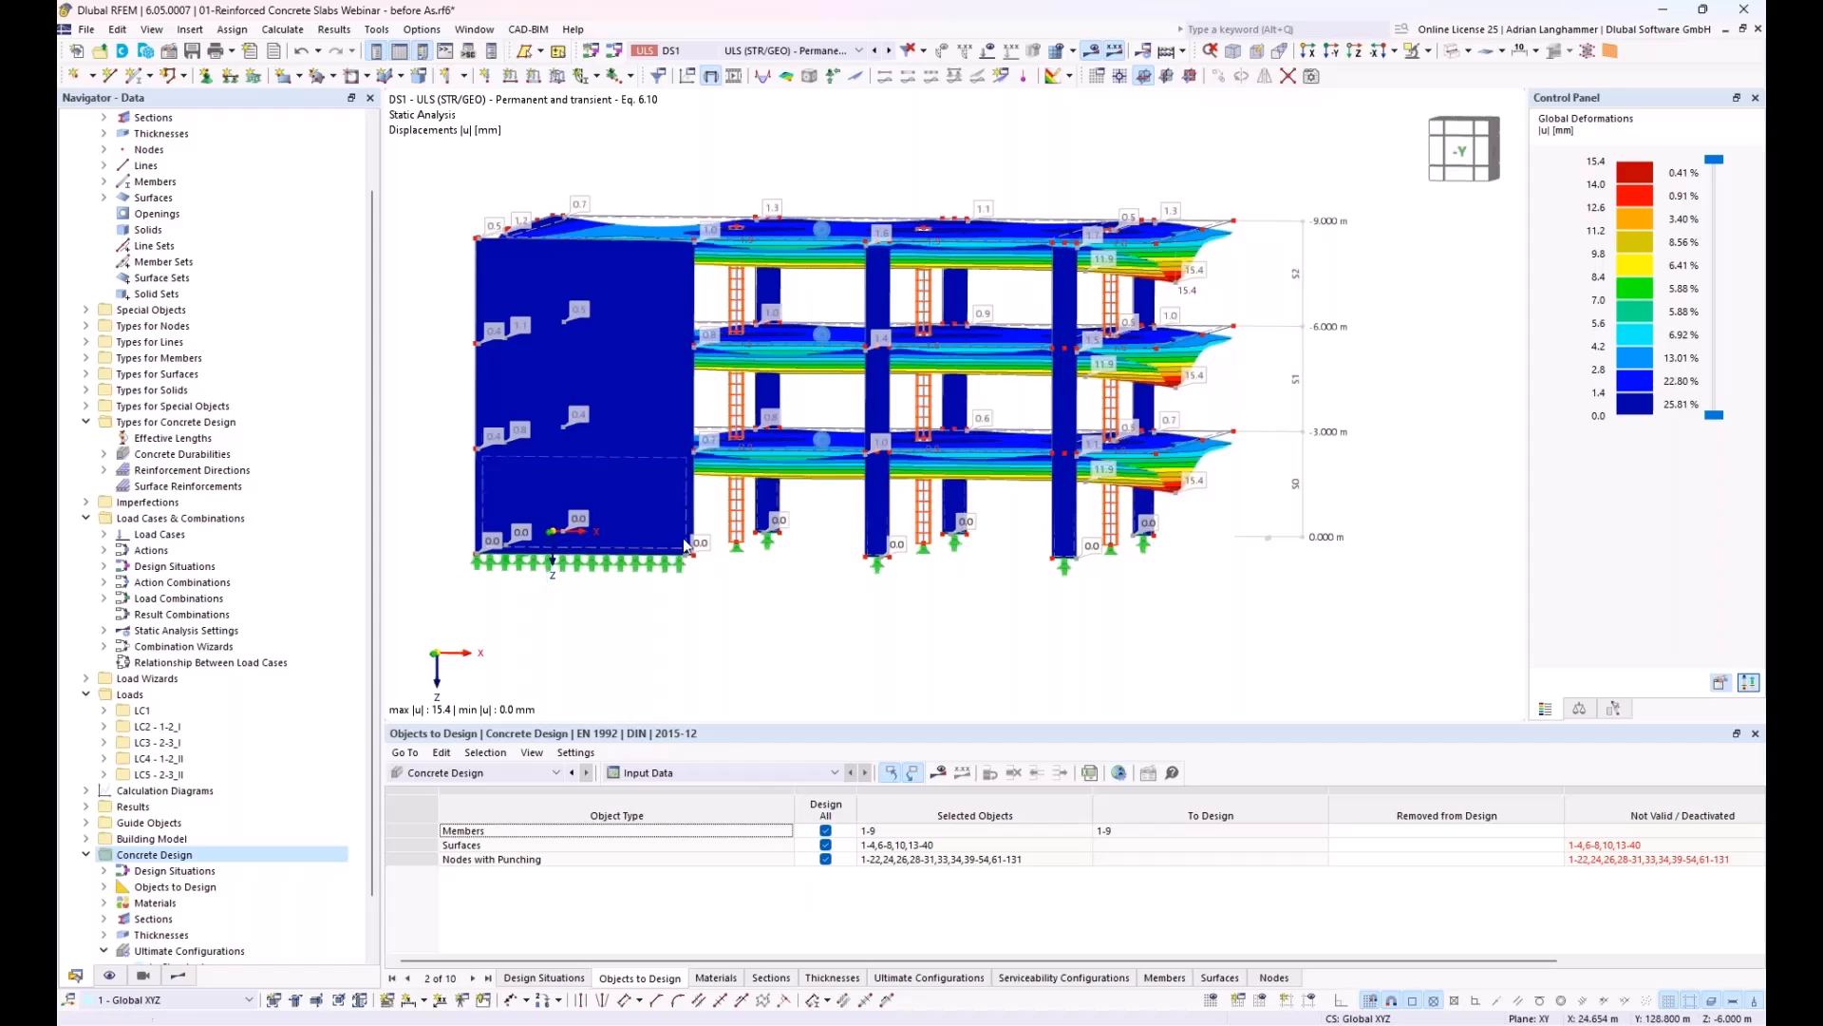
# Step: Isolate the floor slab at the -6.000 m level in visibility mode and show it in plan view without results
pyautogui.keyDown('ctrl'); pyautogui.moveTo(572, 419); pyautogui.dragTo(614, 408, button='middle'); pyautogui.keyUp('ctrl')
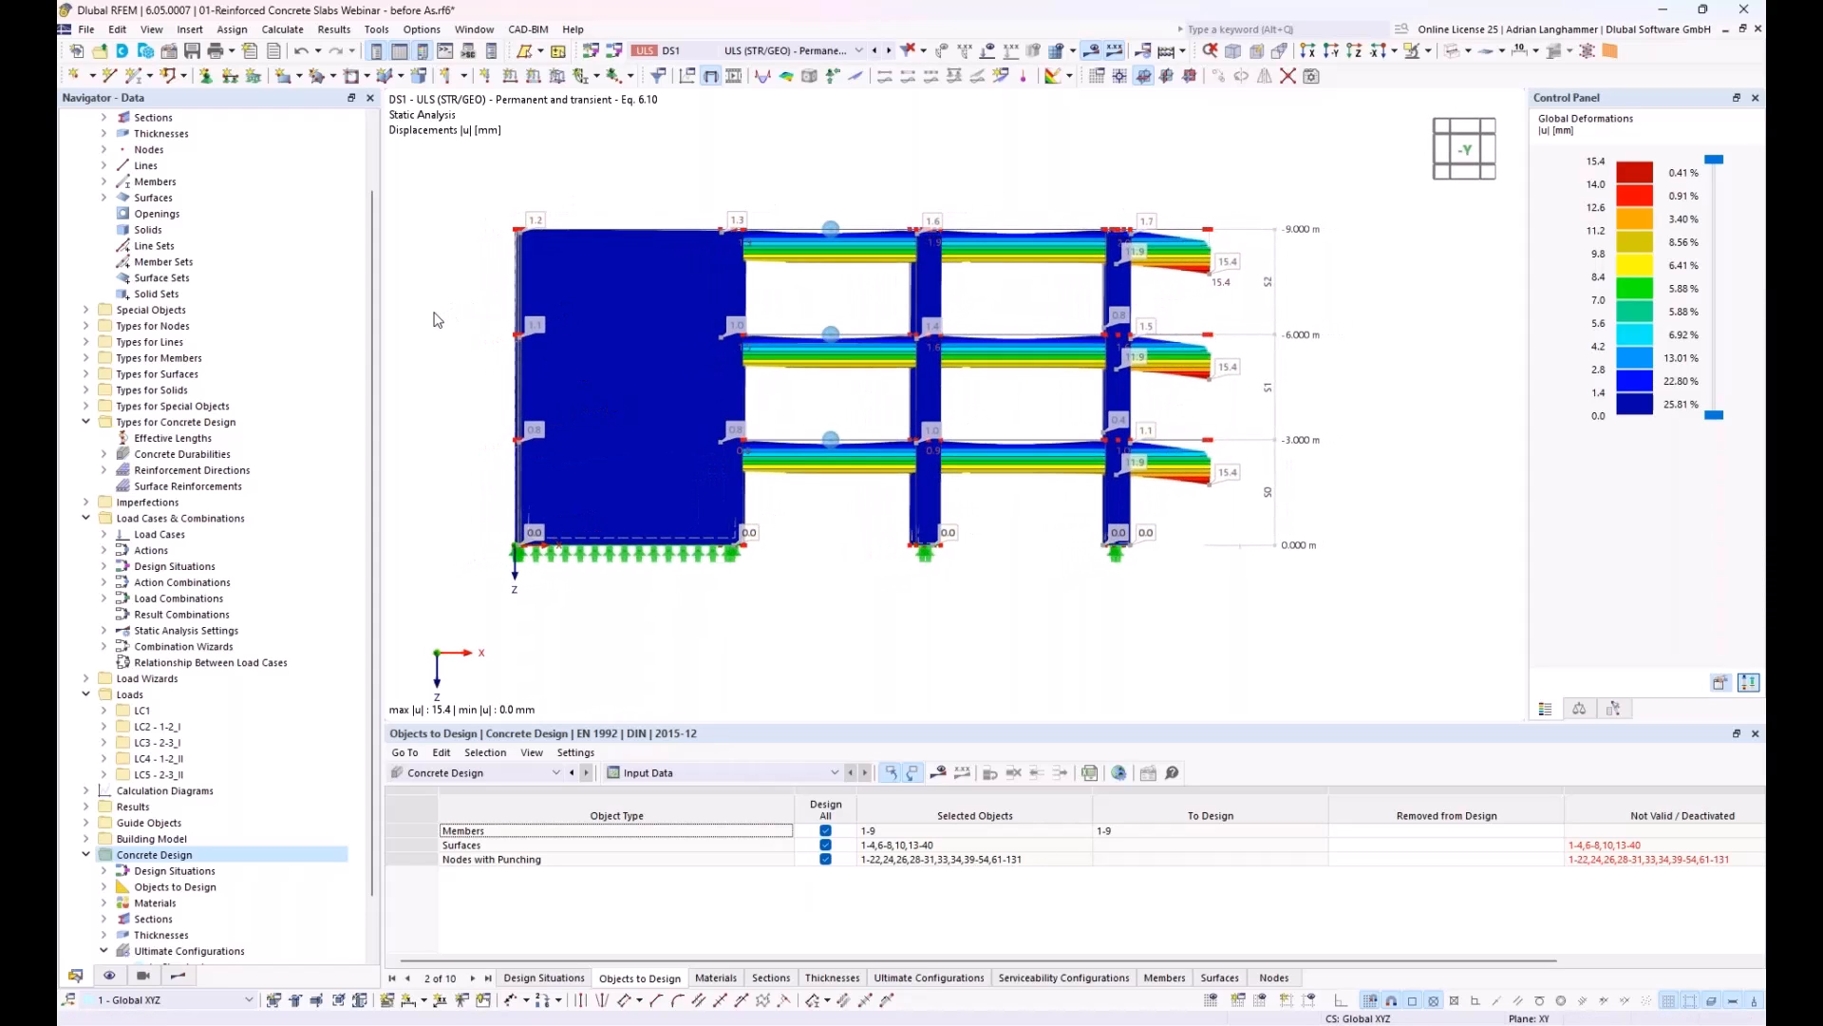
pyautogui.moveTo(418, 318); pyautogui.dragTo(1390, 380)
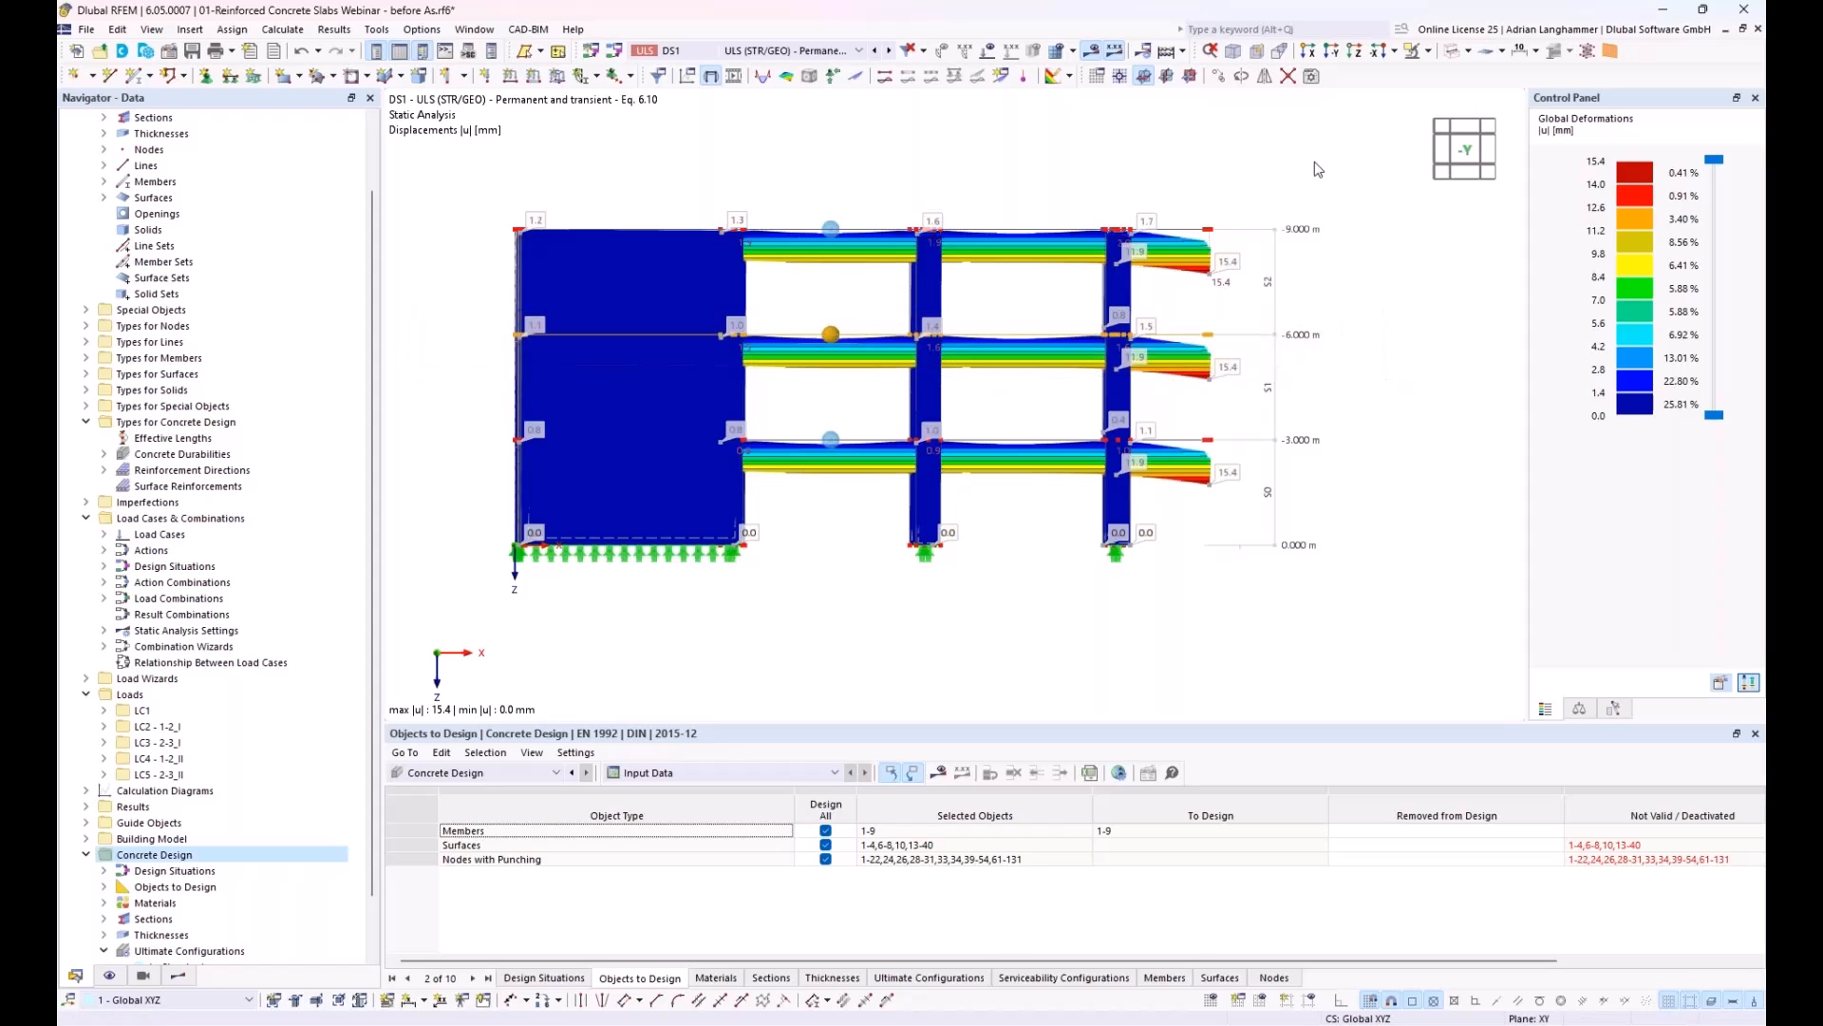
pyautogui.click(1429, 51)
pyautogui.click(1433, 74)
pyautogui.keyDown('ctrl'); pyautogui.moveTo(1315, 304); pyautogui.dragTo(1268, 373, button='middle'); pyautogui.keyUp('ctrl')
pyautogui.click(1090, 51)
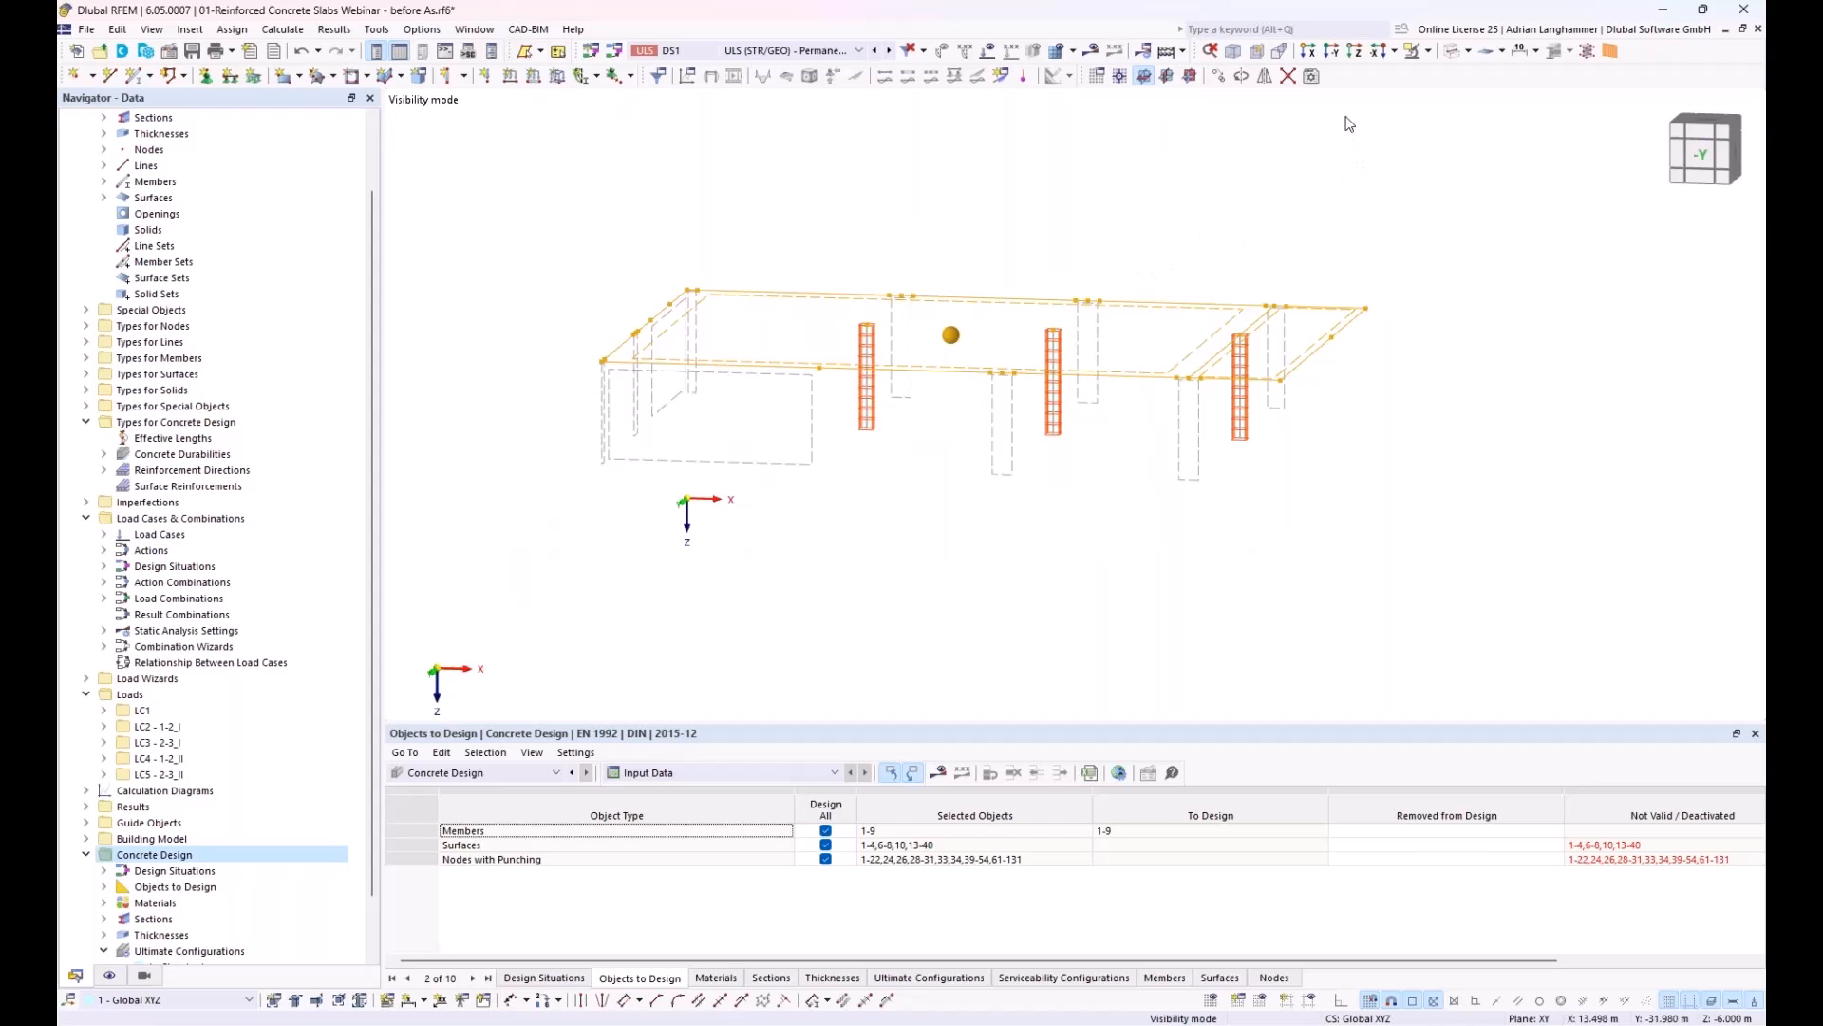
pyautogui.click(1354, 50)
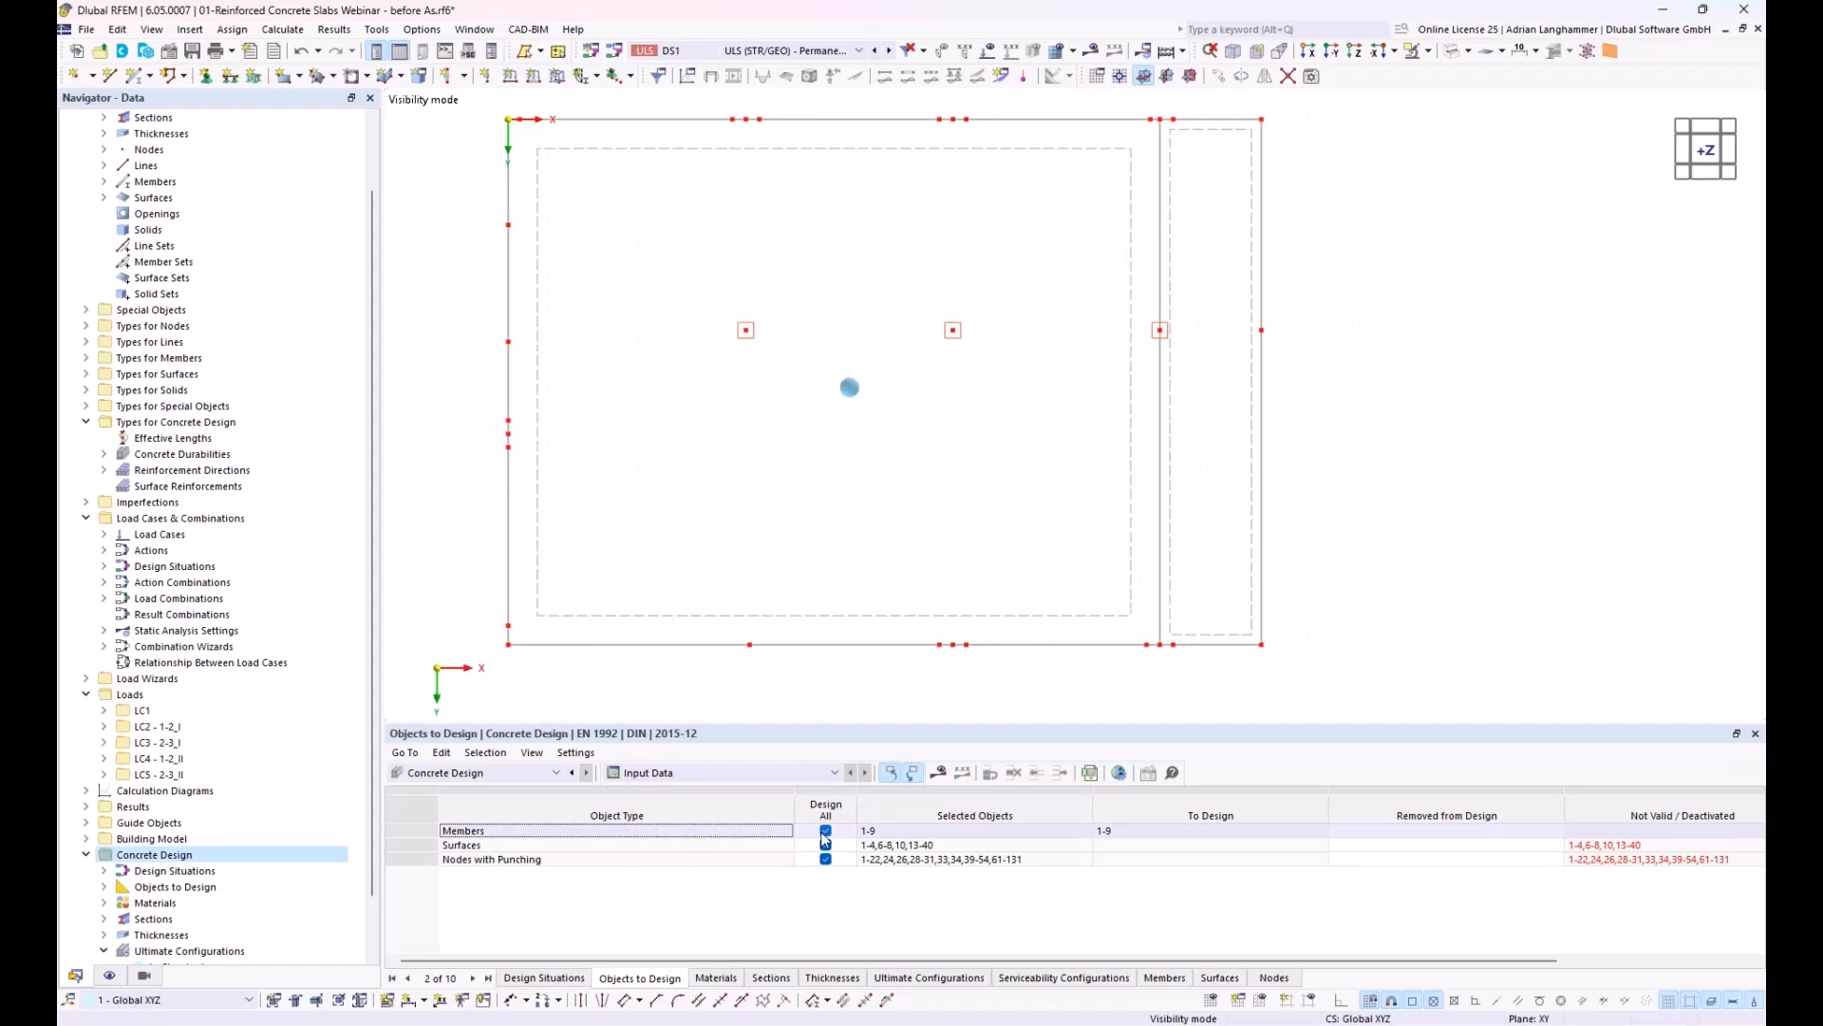
# Step: Deactivate designing all members, punching nodes and surfaces, and choose only slab surfaces 17 and 18 as the objects to design
pyautogui.click(825, 831)
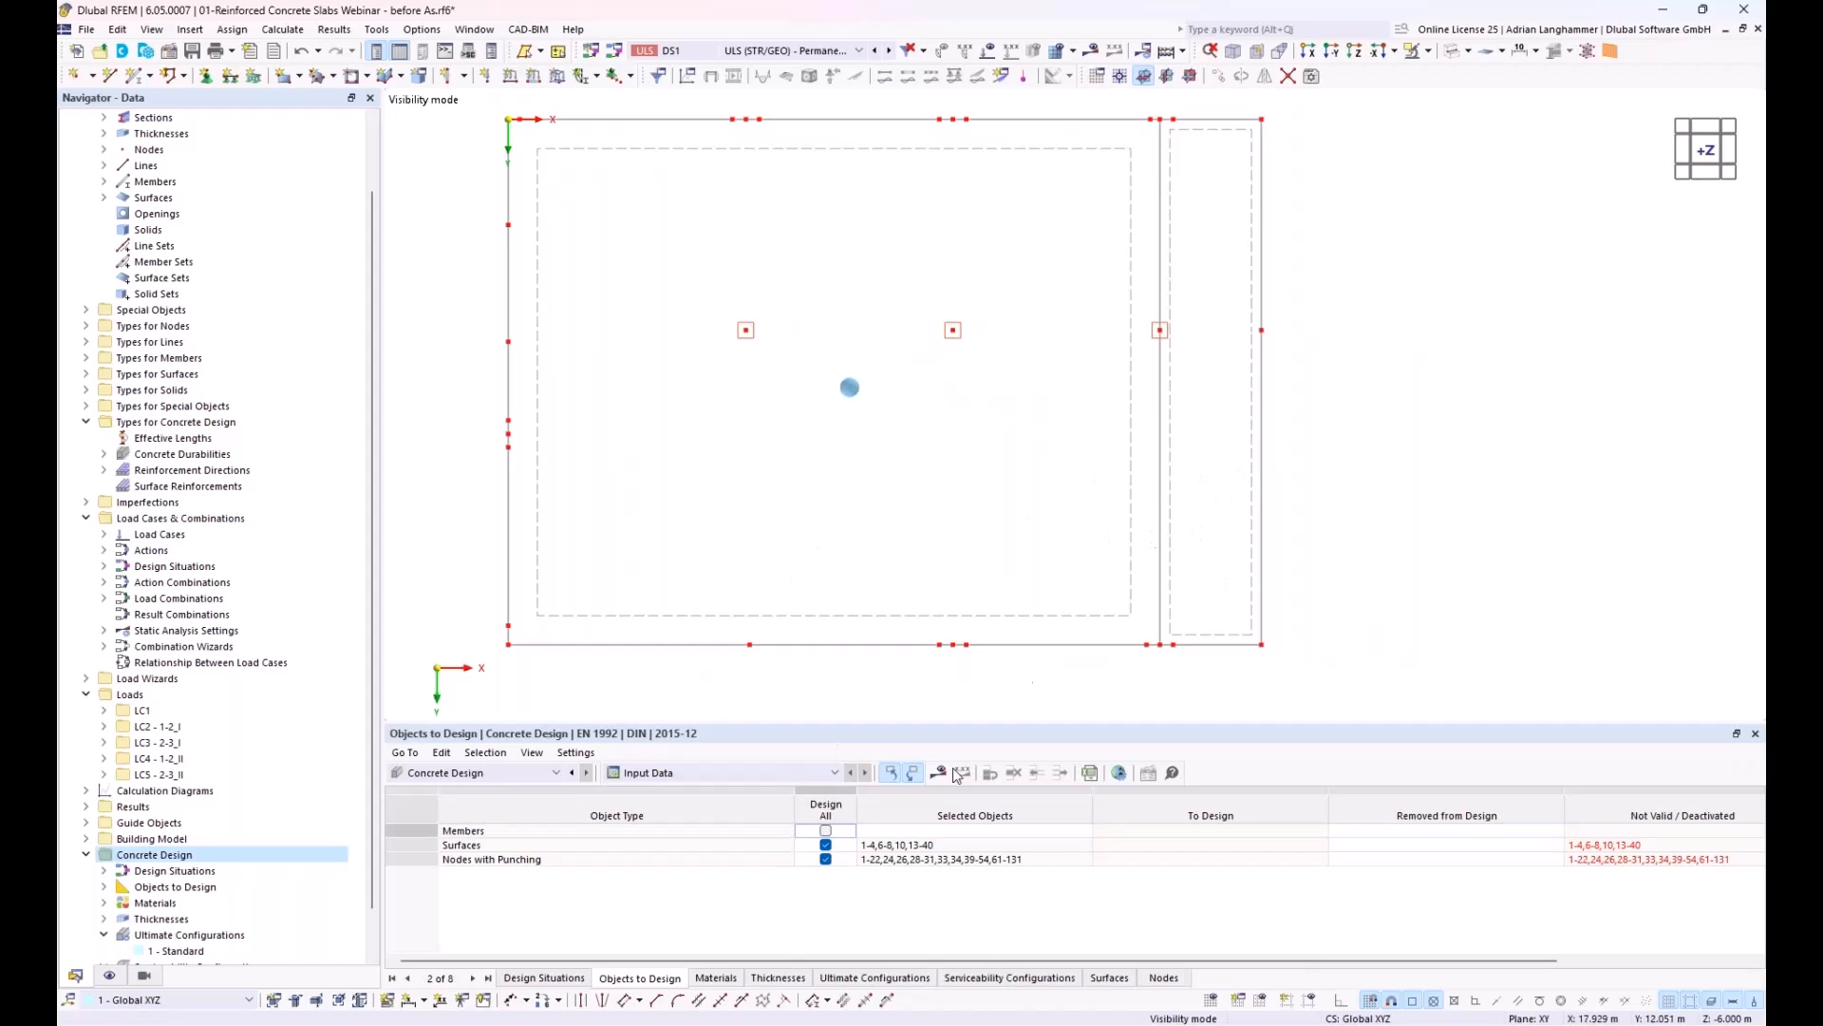
pyautogui.click(826, 859)
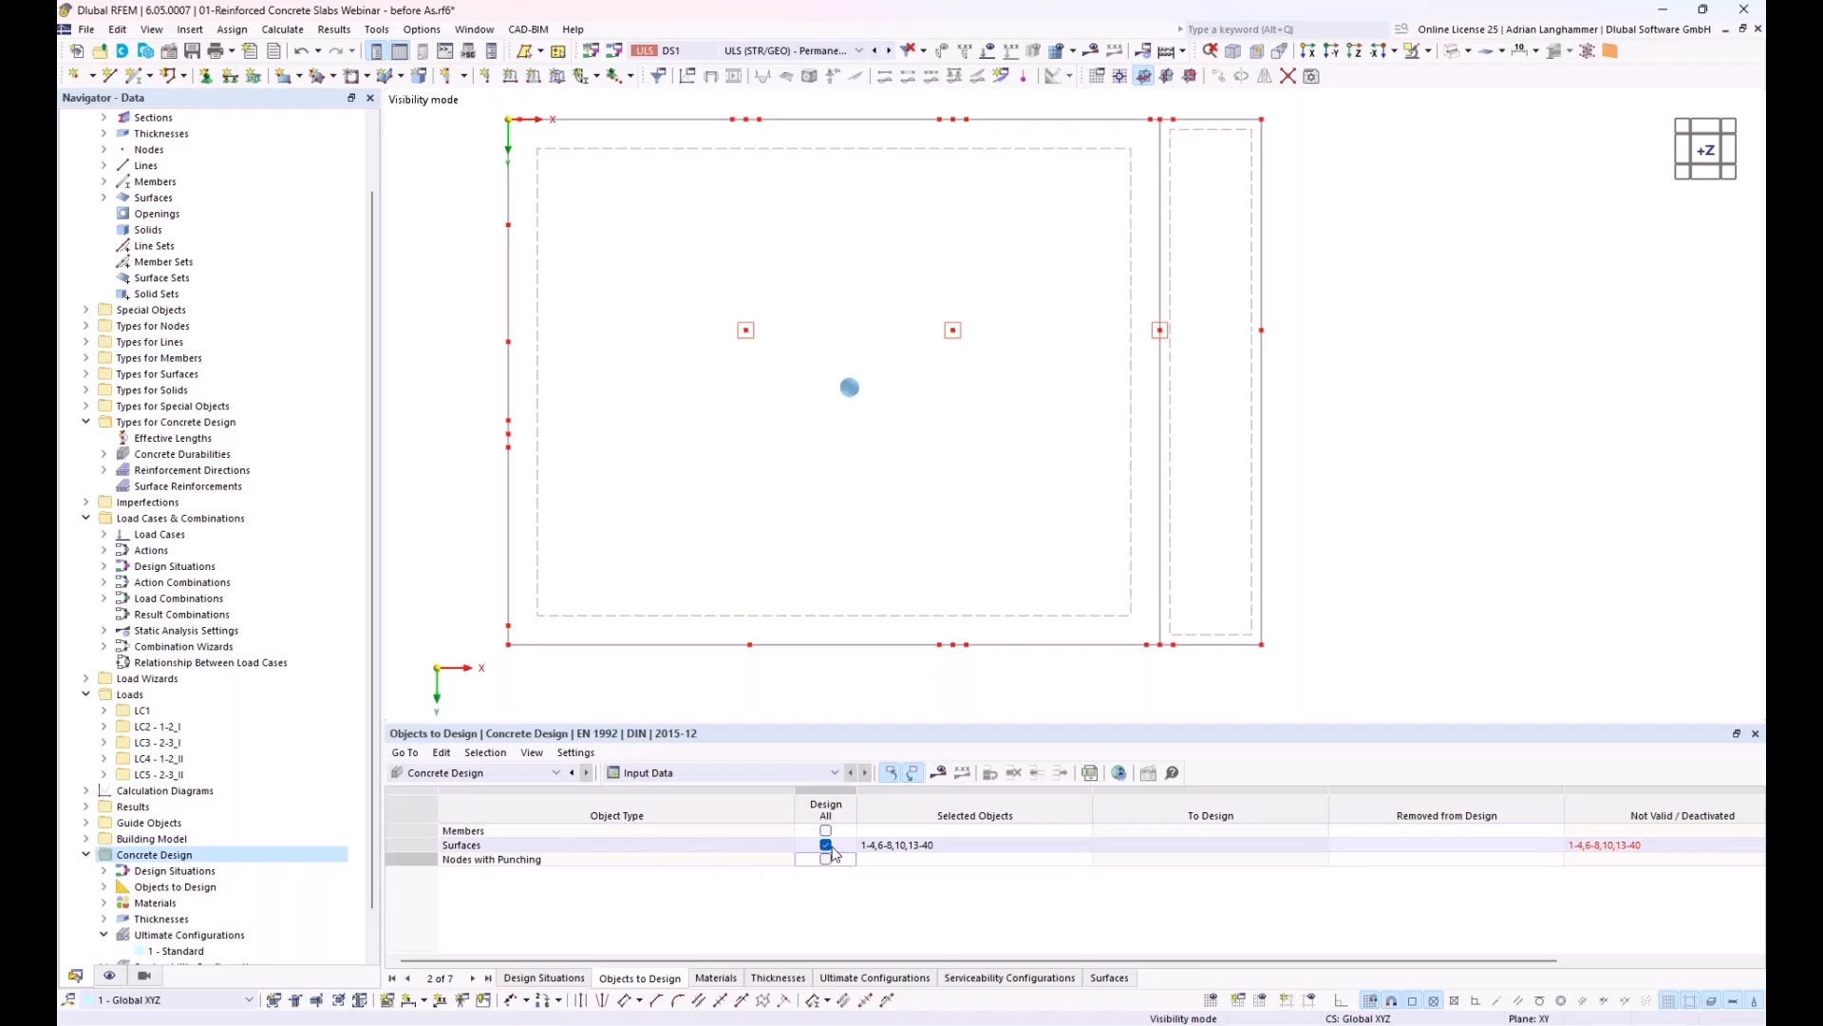
pyautogui.click(826, 845)
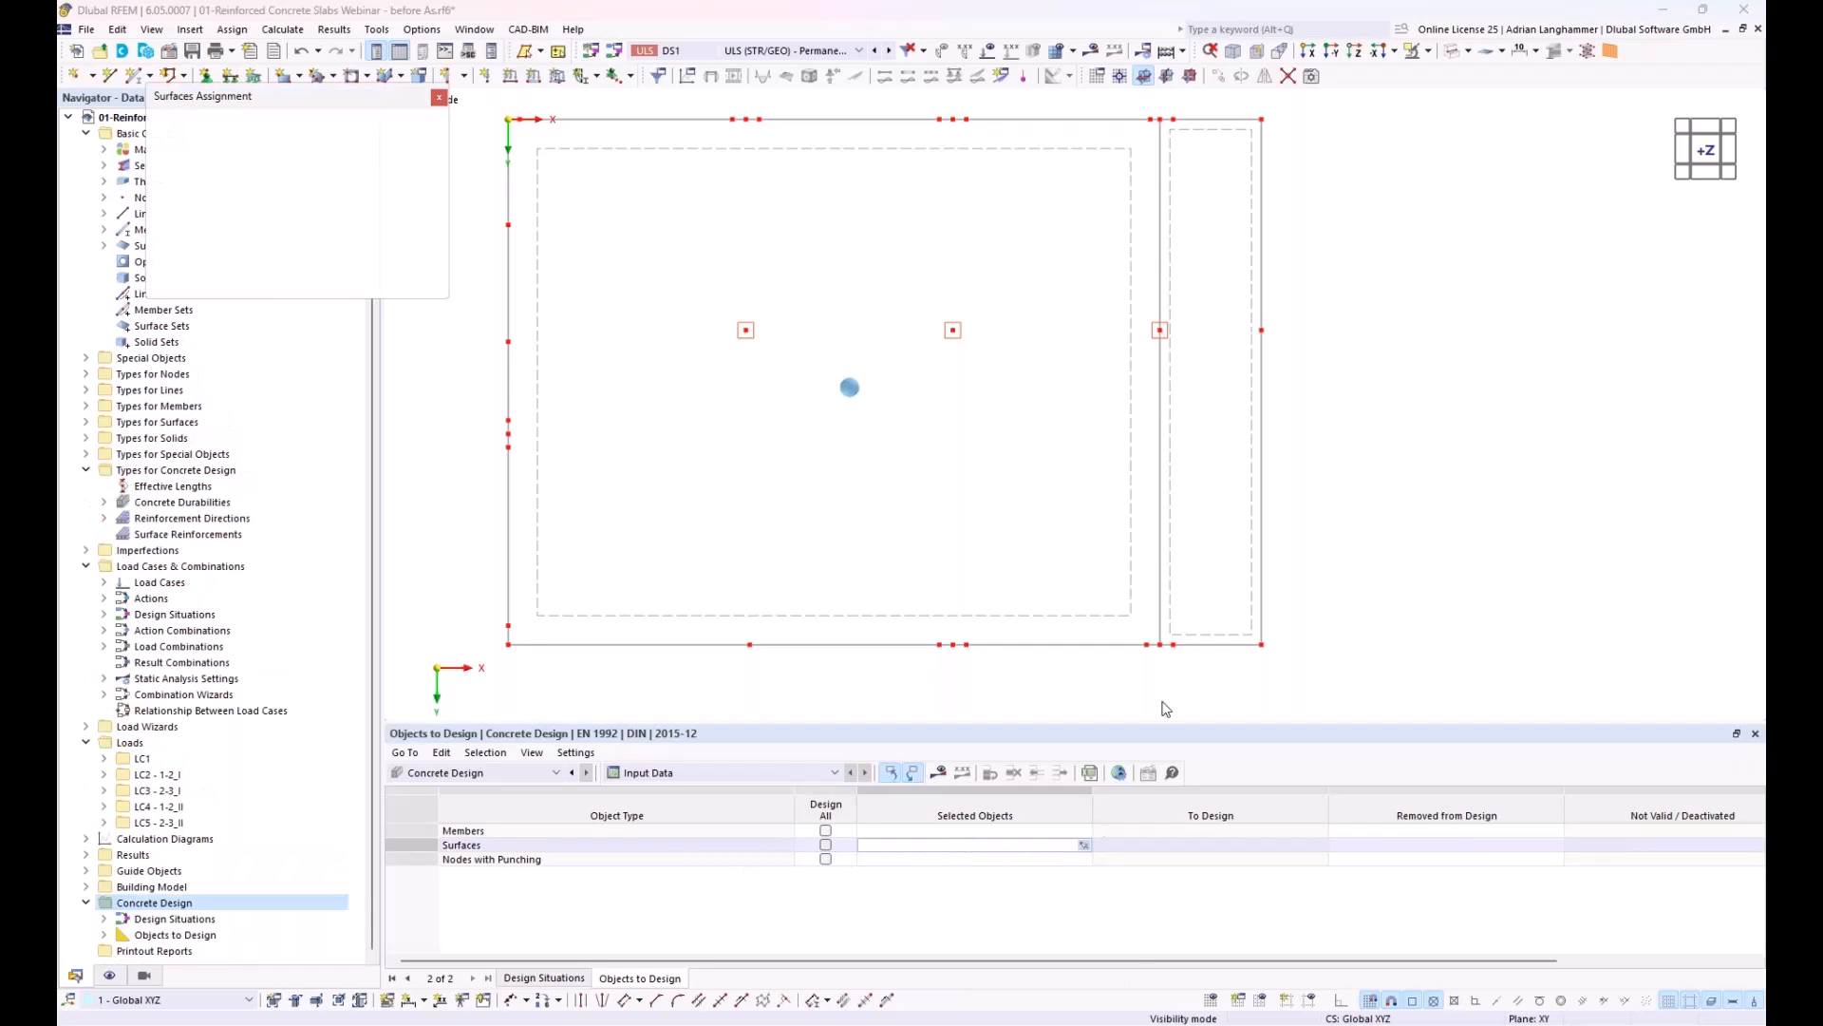
pyautogui.click(1179, 496)
pyautogui.click(1028, 447)
pyautogui.click(338, 280)
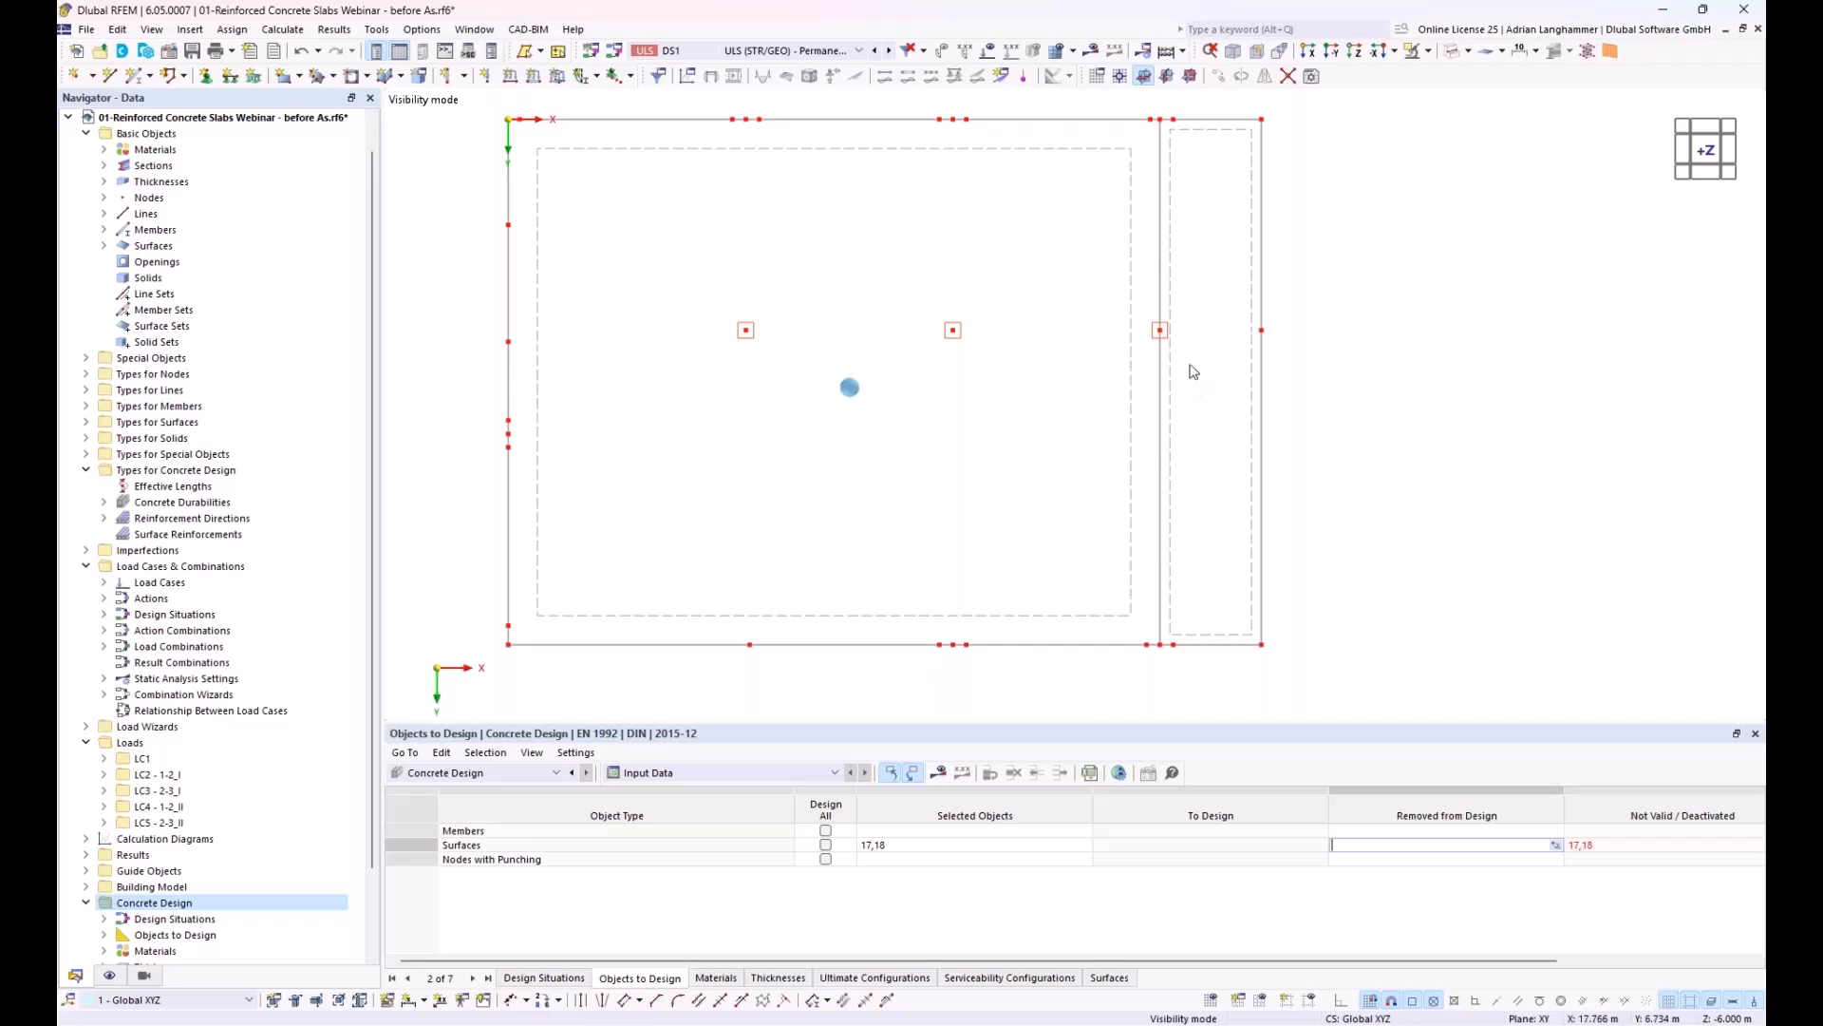
# Step: Open both slab surfaces together for editing and review their concrete cover and reinforcement directions
pyautogui.click(956, 153)
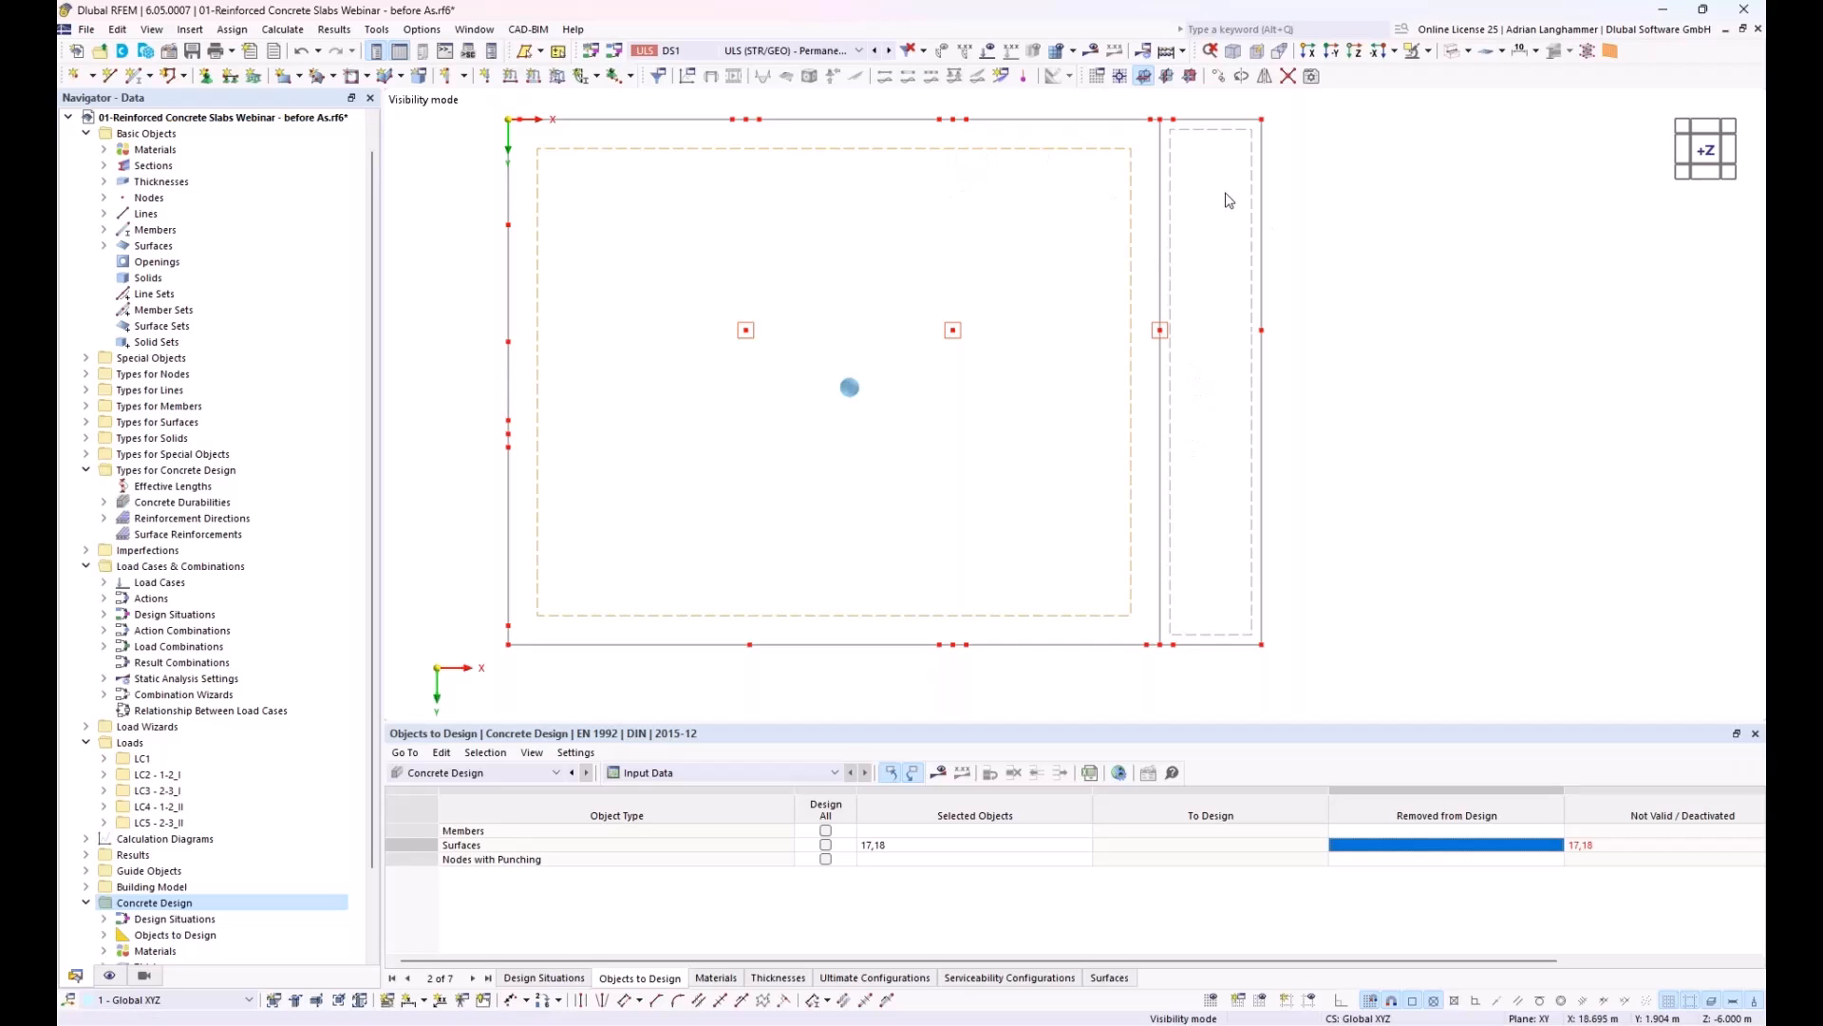
pyautogui.doubleClick(1174, 166)
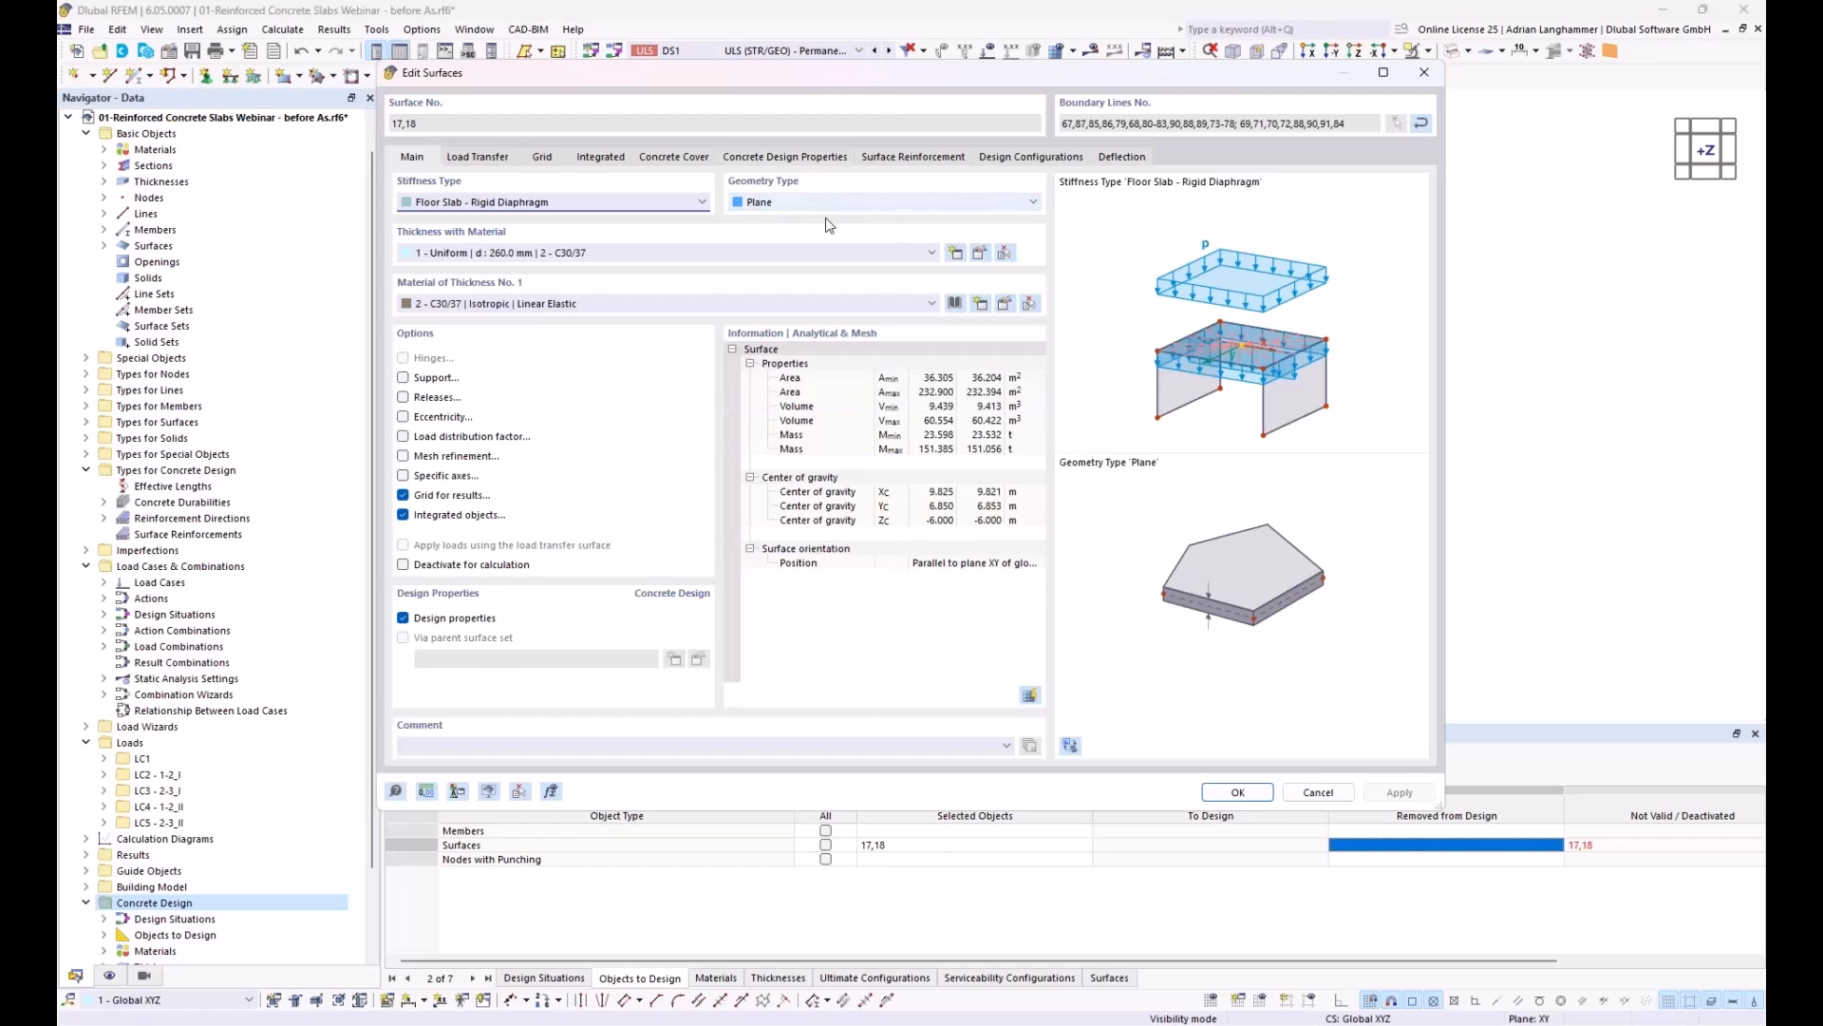
pyautogui.click(675, 158)
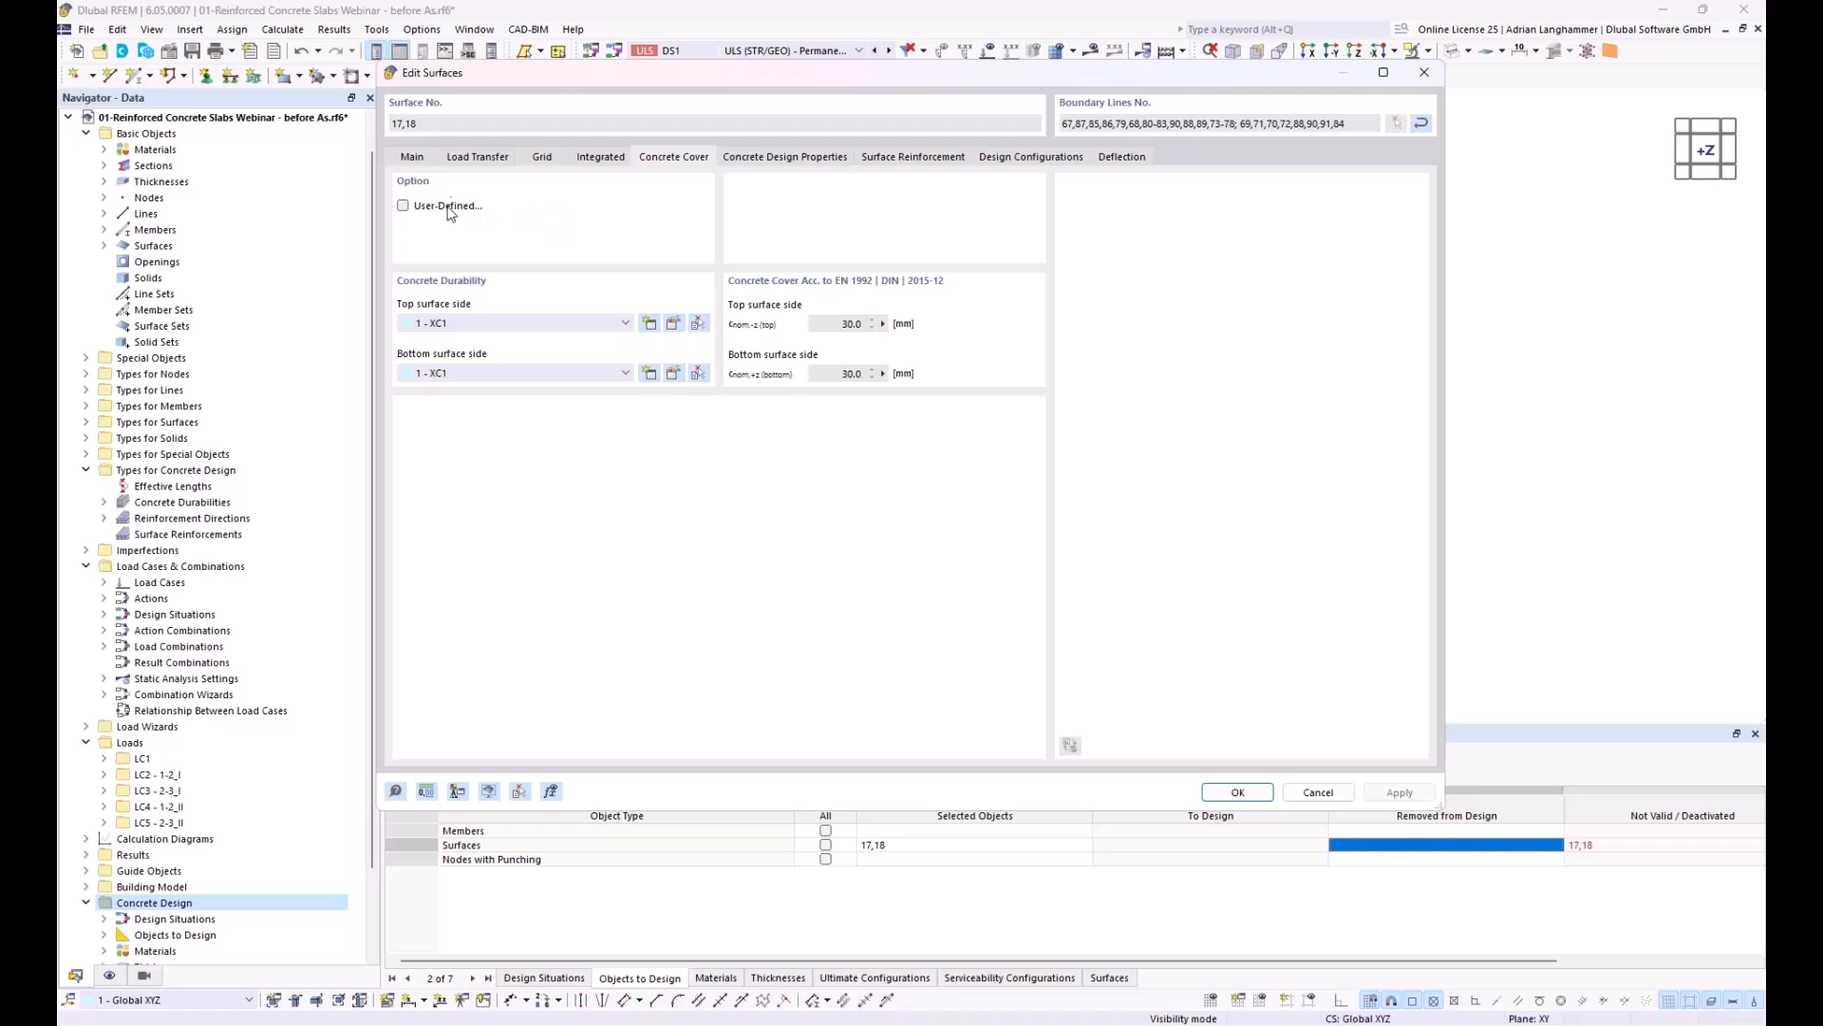
pyautogui.click(748, 162)
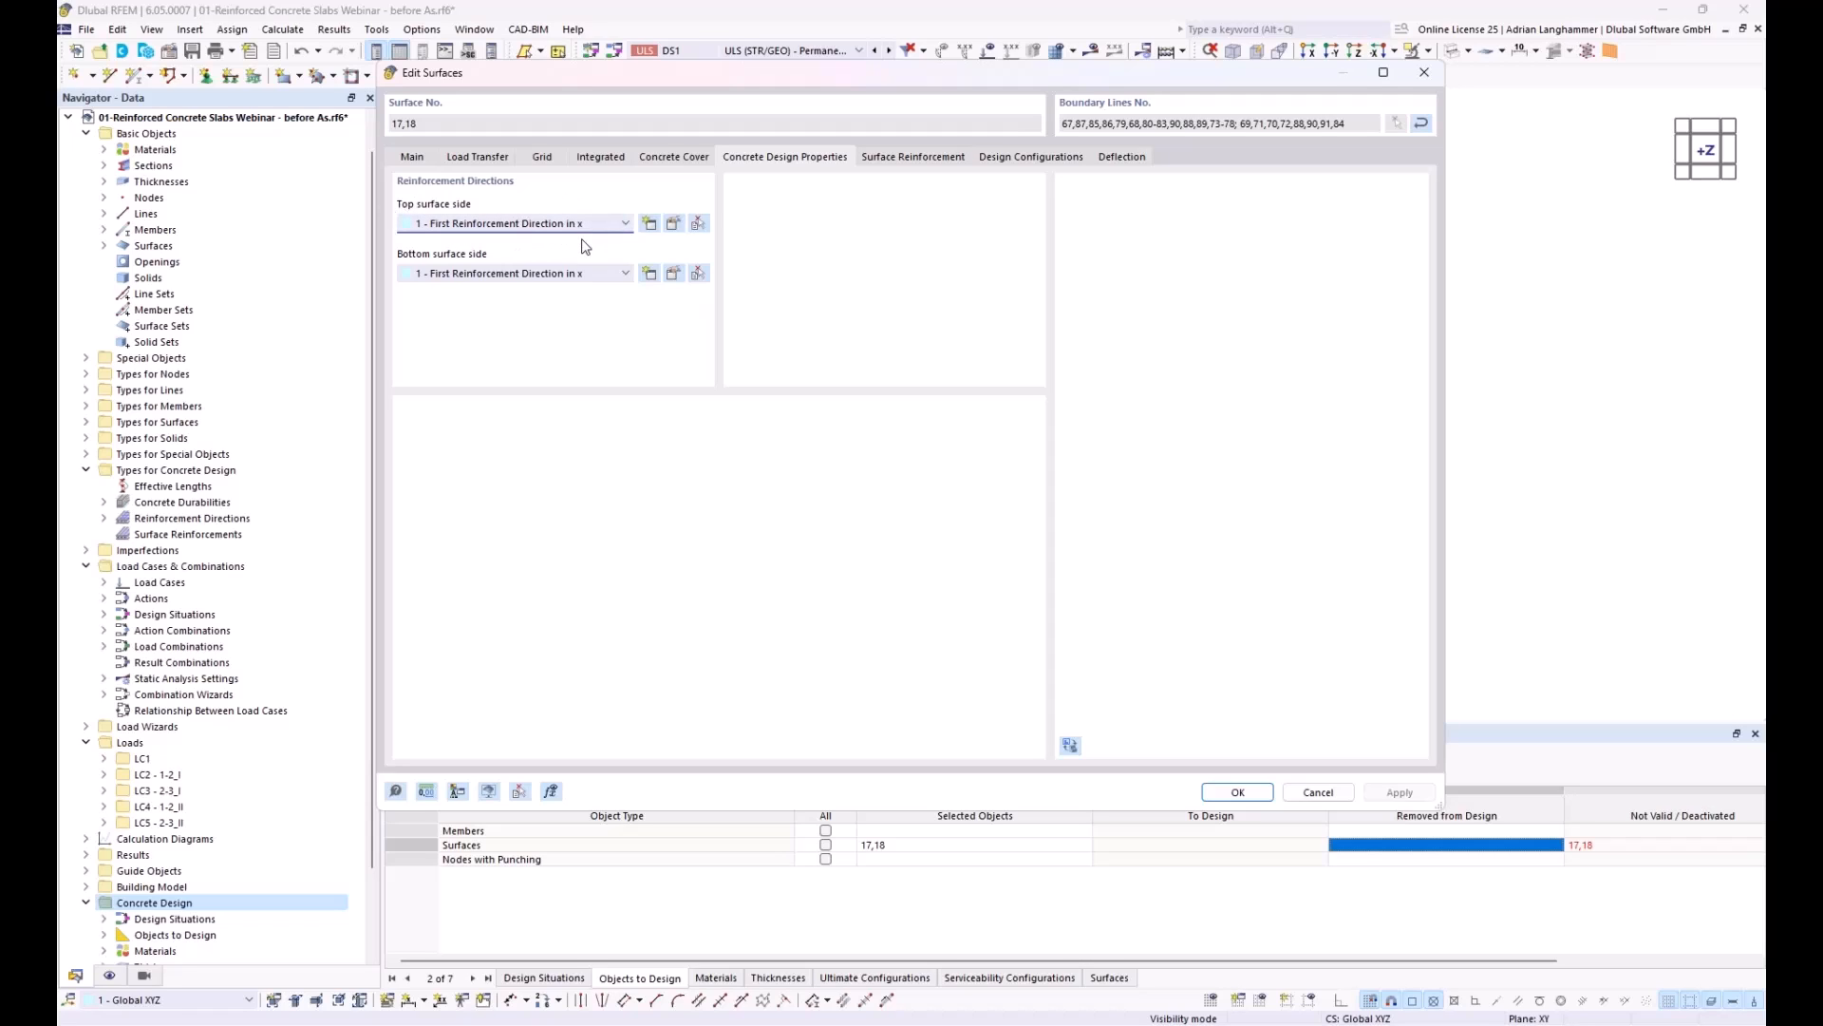
# Step: Add a new surface reinforcement to surfaces 17 and 18 as Q-Mesh Q424A on the top and bottom sides
pyautogui.click(910, 158)
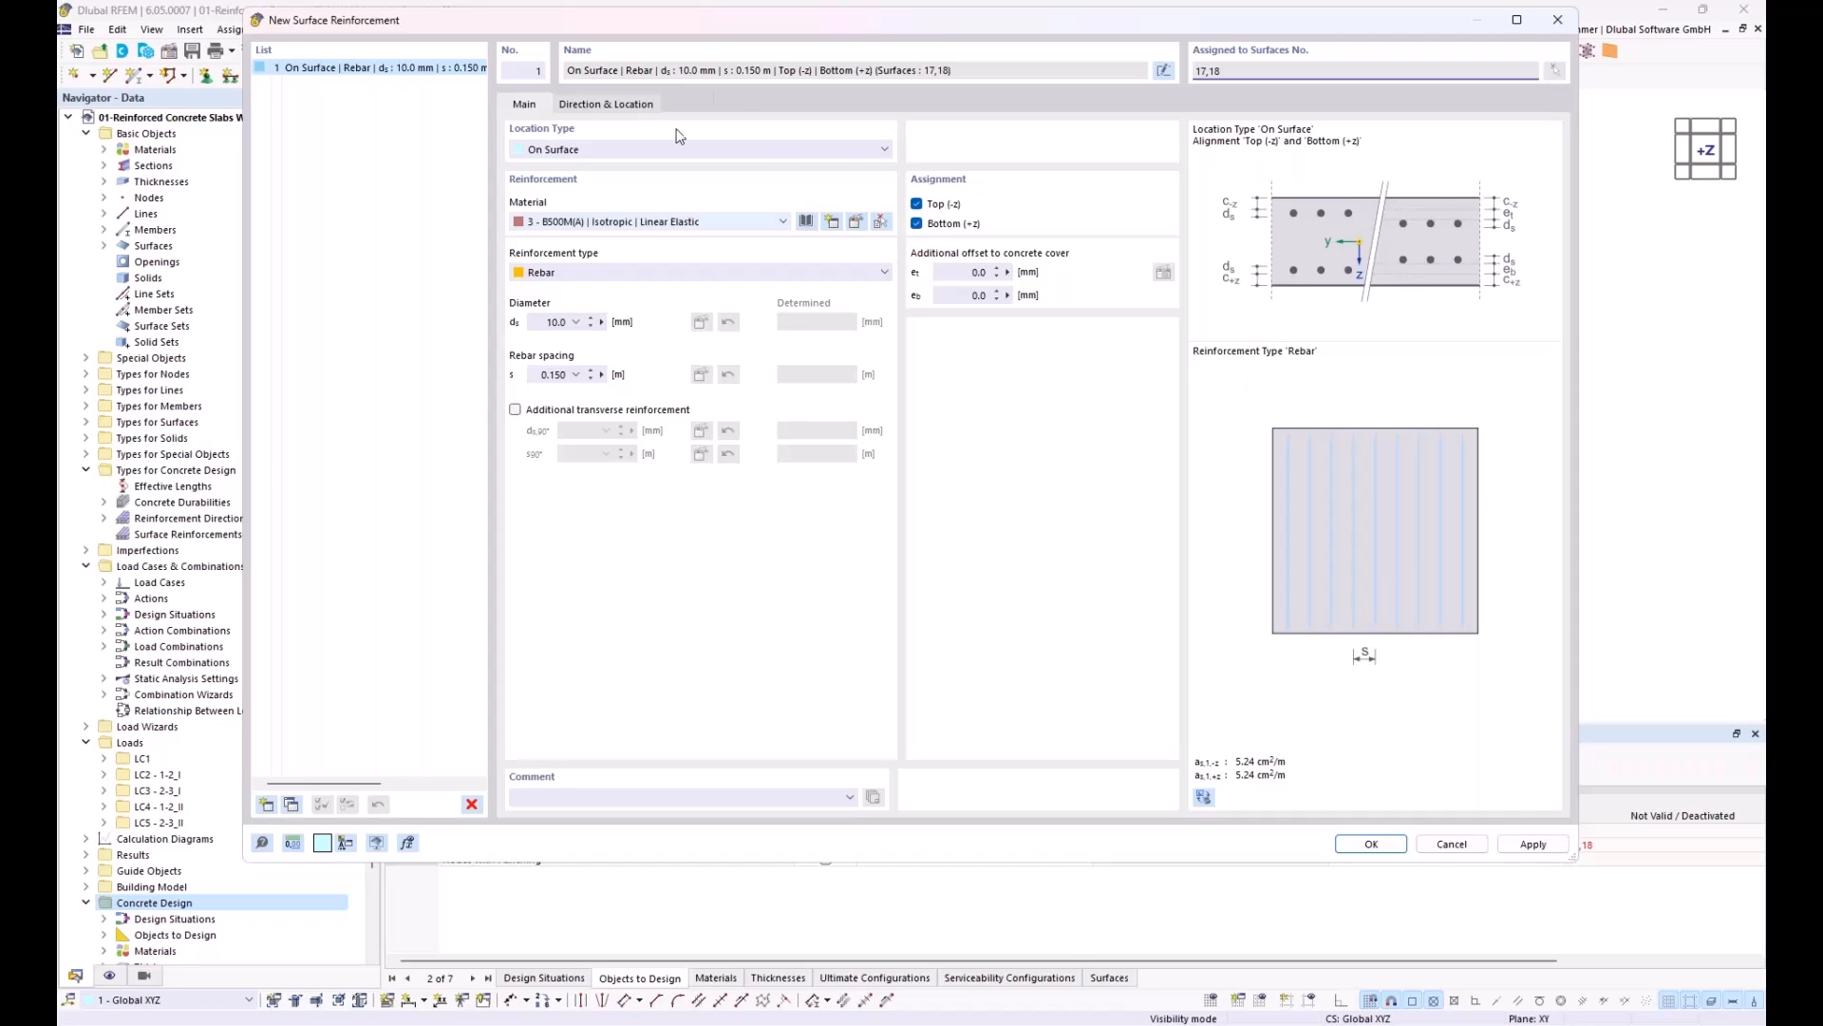
pyautogui.moveTo(728, 27); pyautogui.dragTo(736, 88)
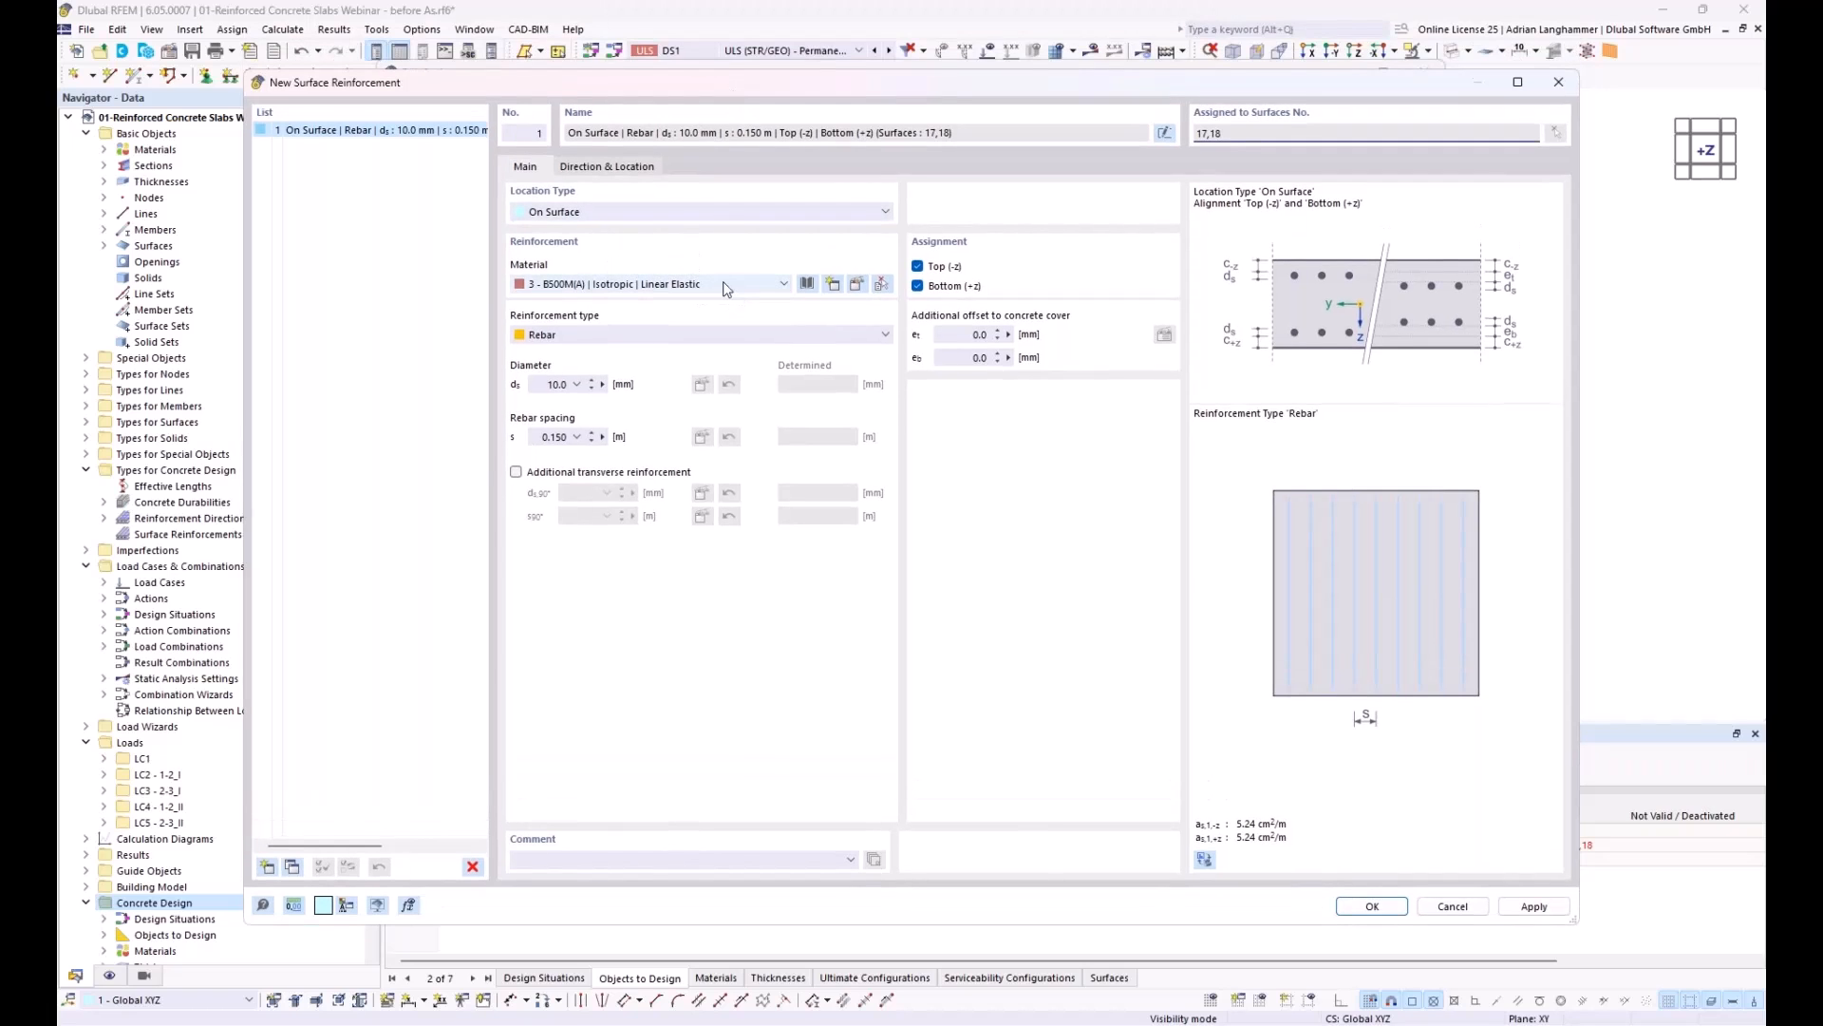
pyautogui.click(750, 339)
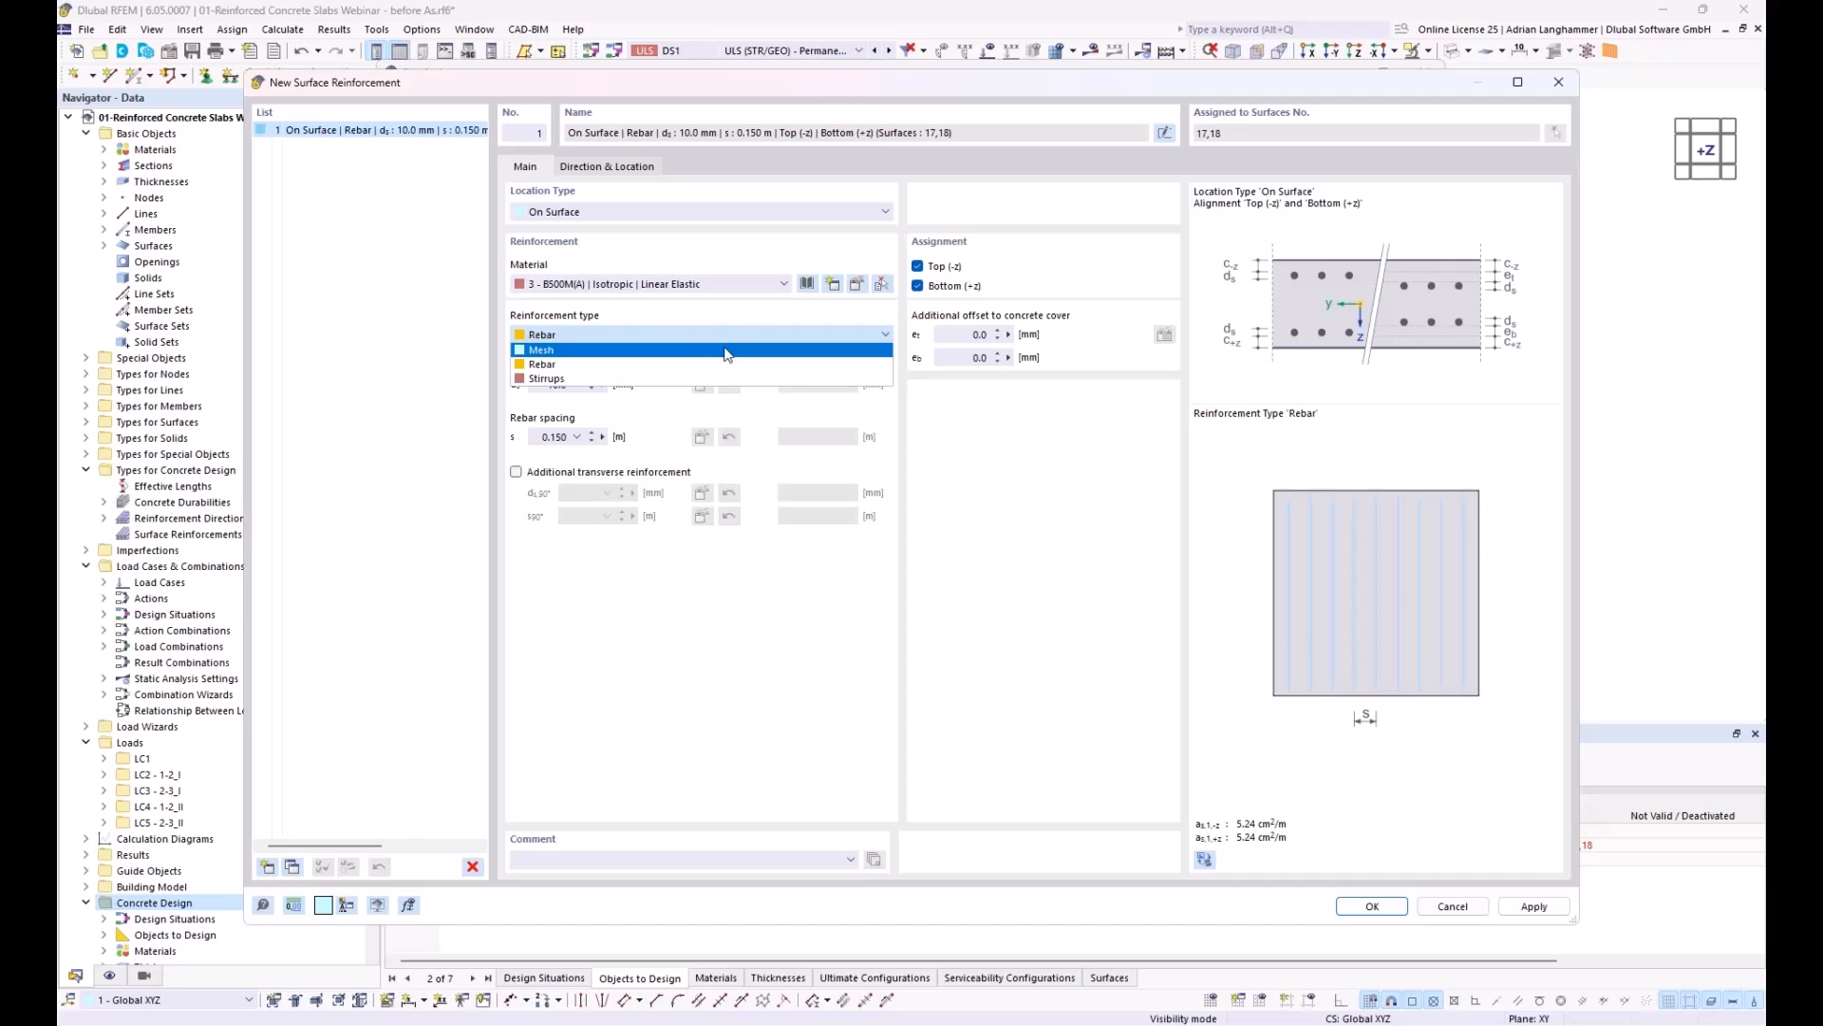
pyautogui.click(727, 348)
pyautogui.click(815, 437)
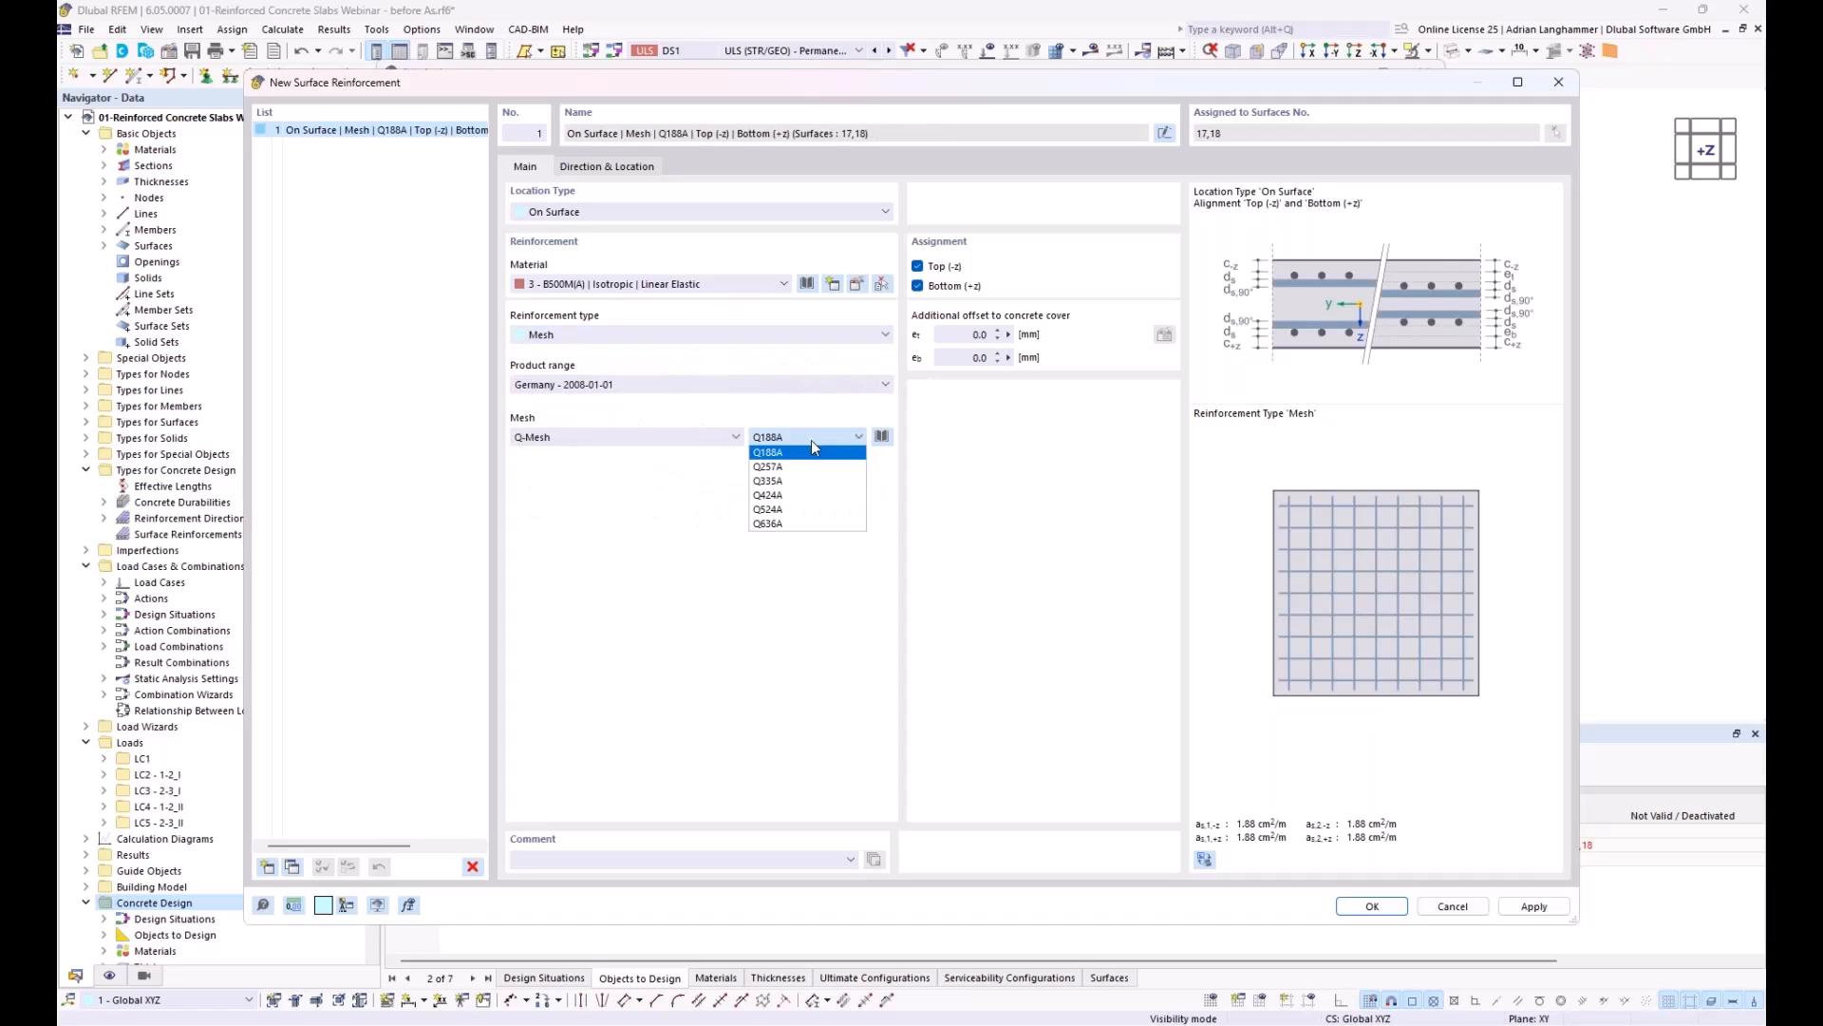
pyautogui.click(769, 495)
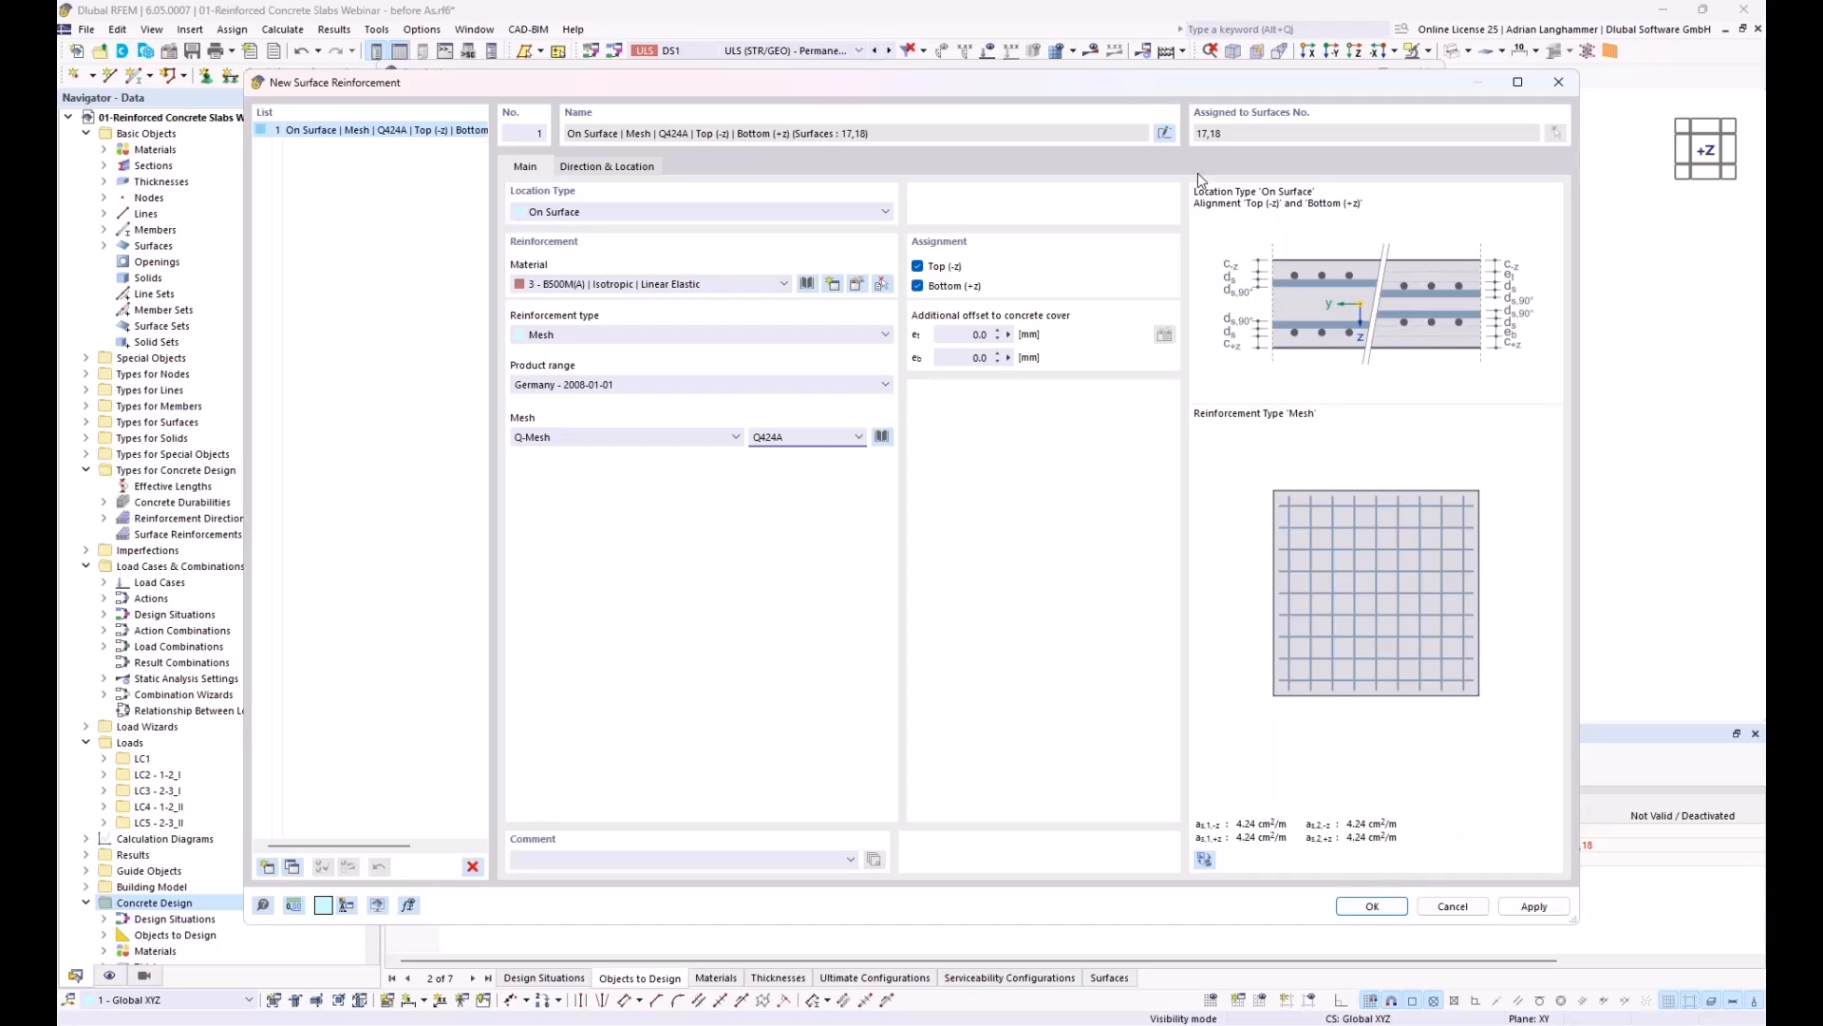
pyautogui.moveTo(1113, 83); pyautogui.dragTo(1048, 44)
pyautogui.click(1481, 867)
pyautogui.moveTo(936, 49); pyautogui.dragTo(1024, 182)
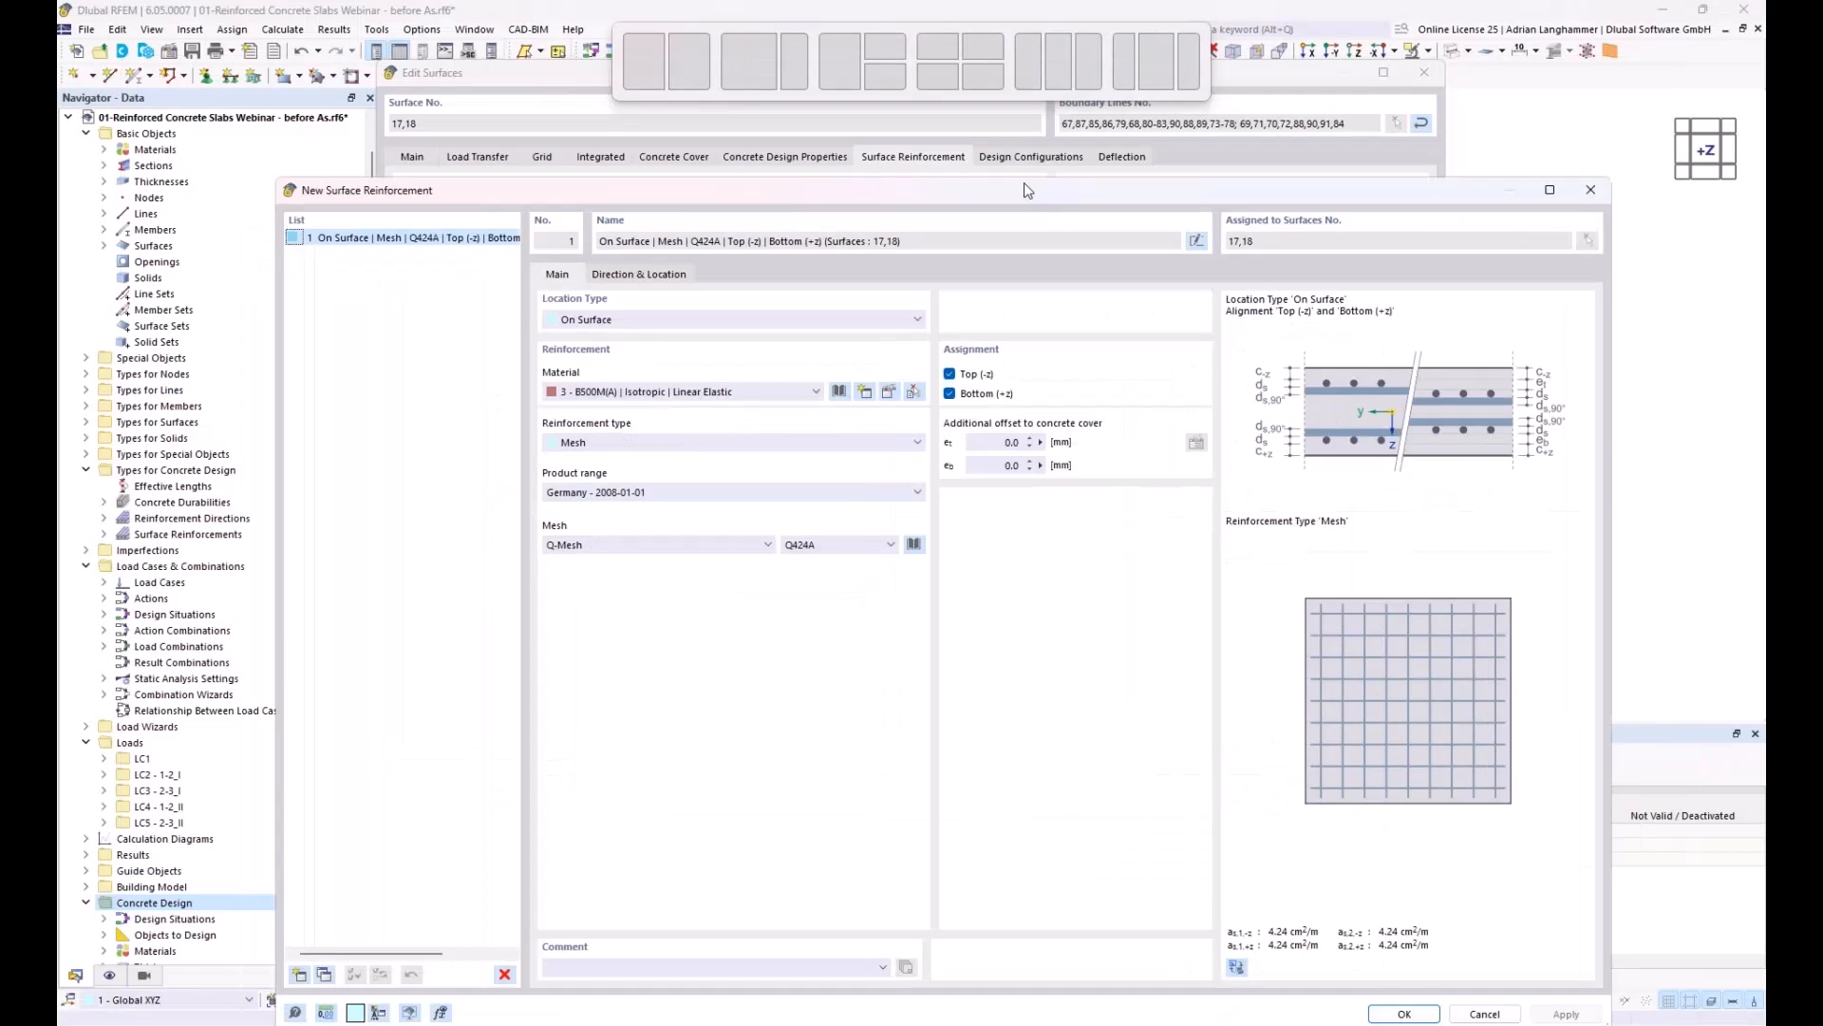
pyautogui.moveTo(277, 175); pyautogui.dragTo(359, 213)
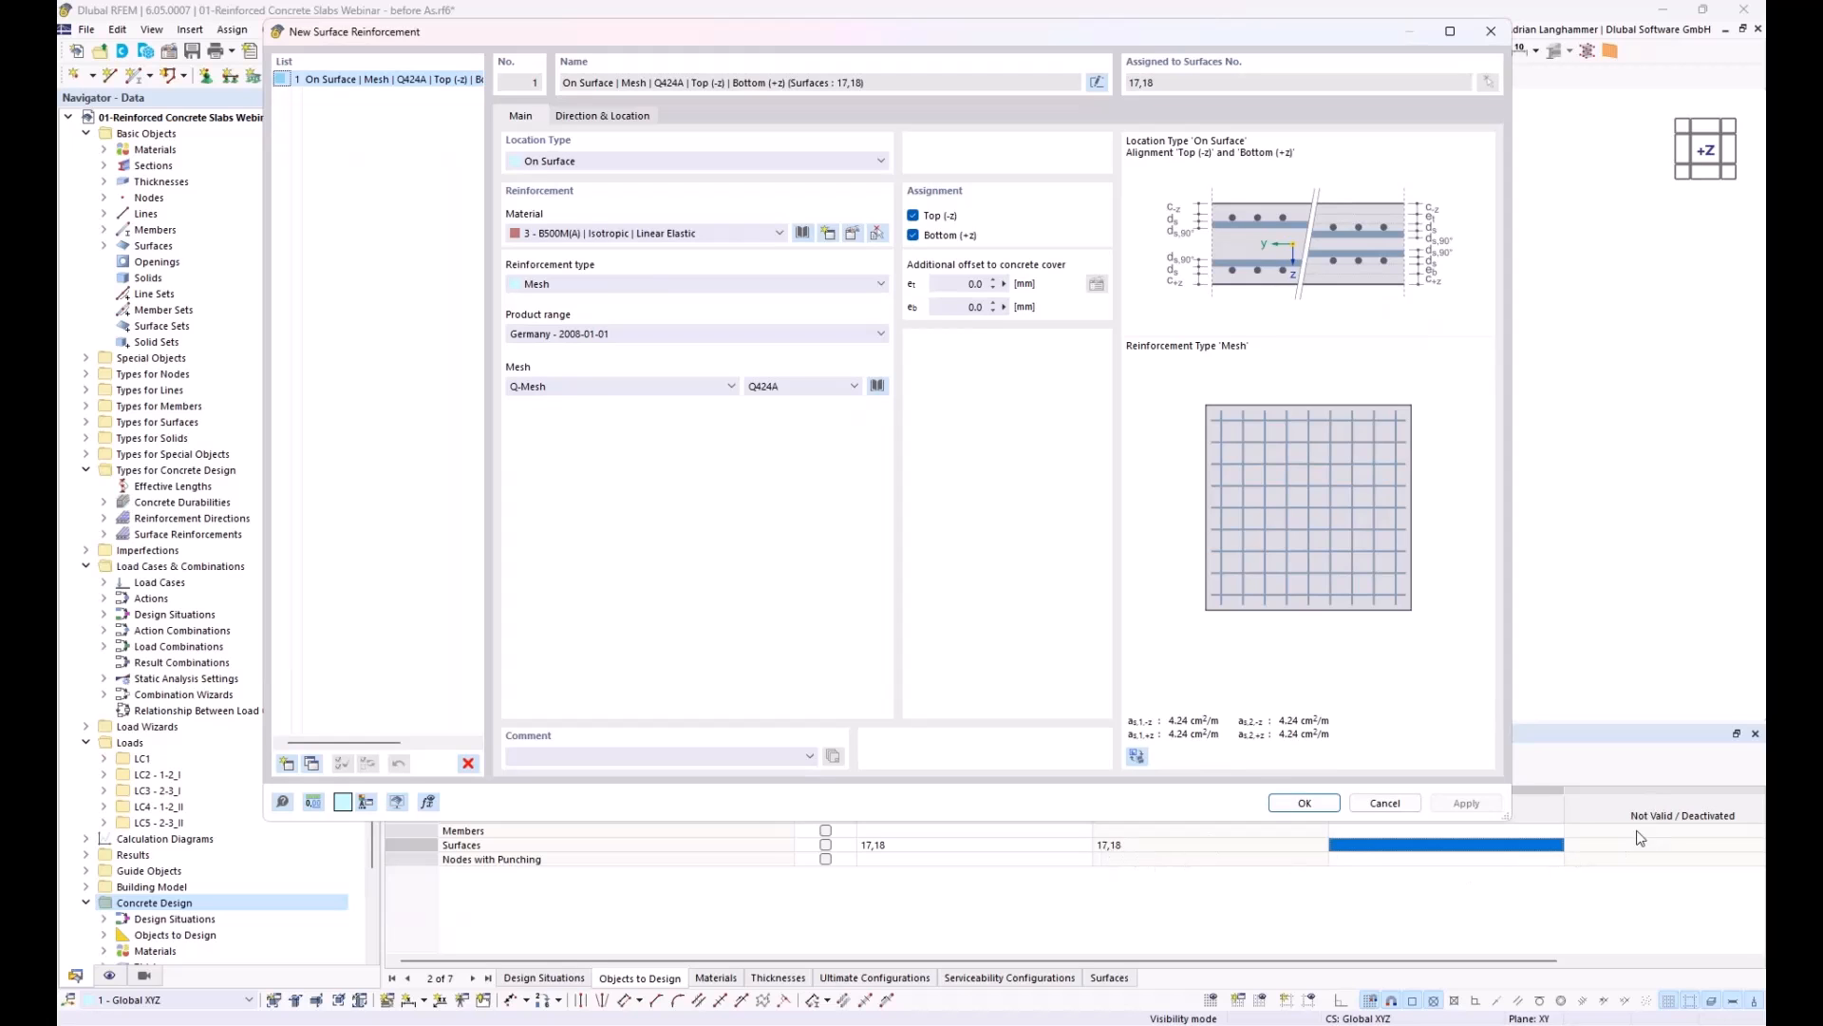
pyautogui.moveTo(1062, 33); pyautogui.dragTo(914, 138)
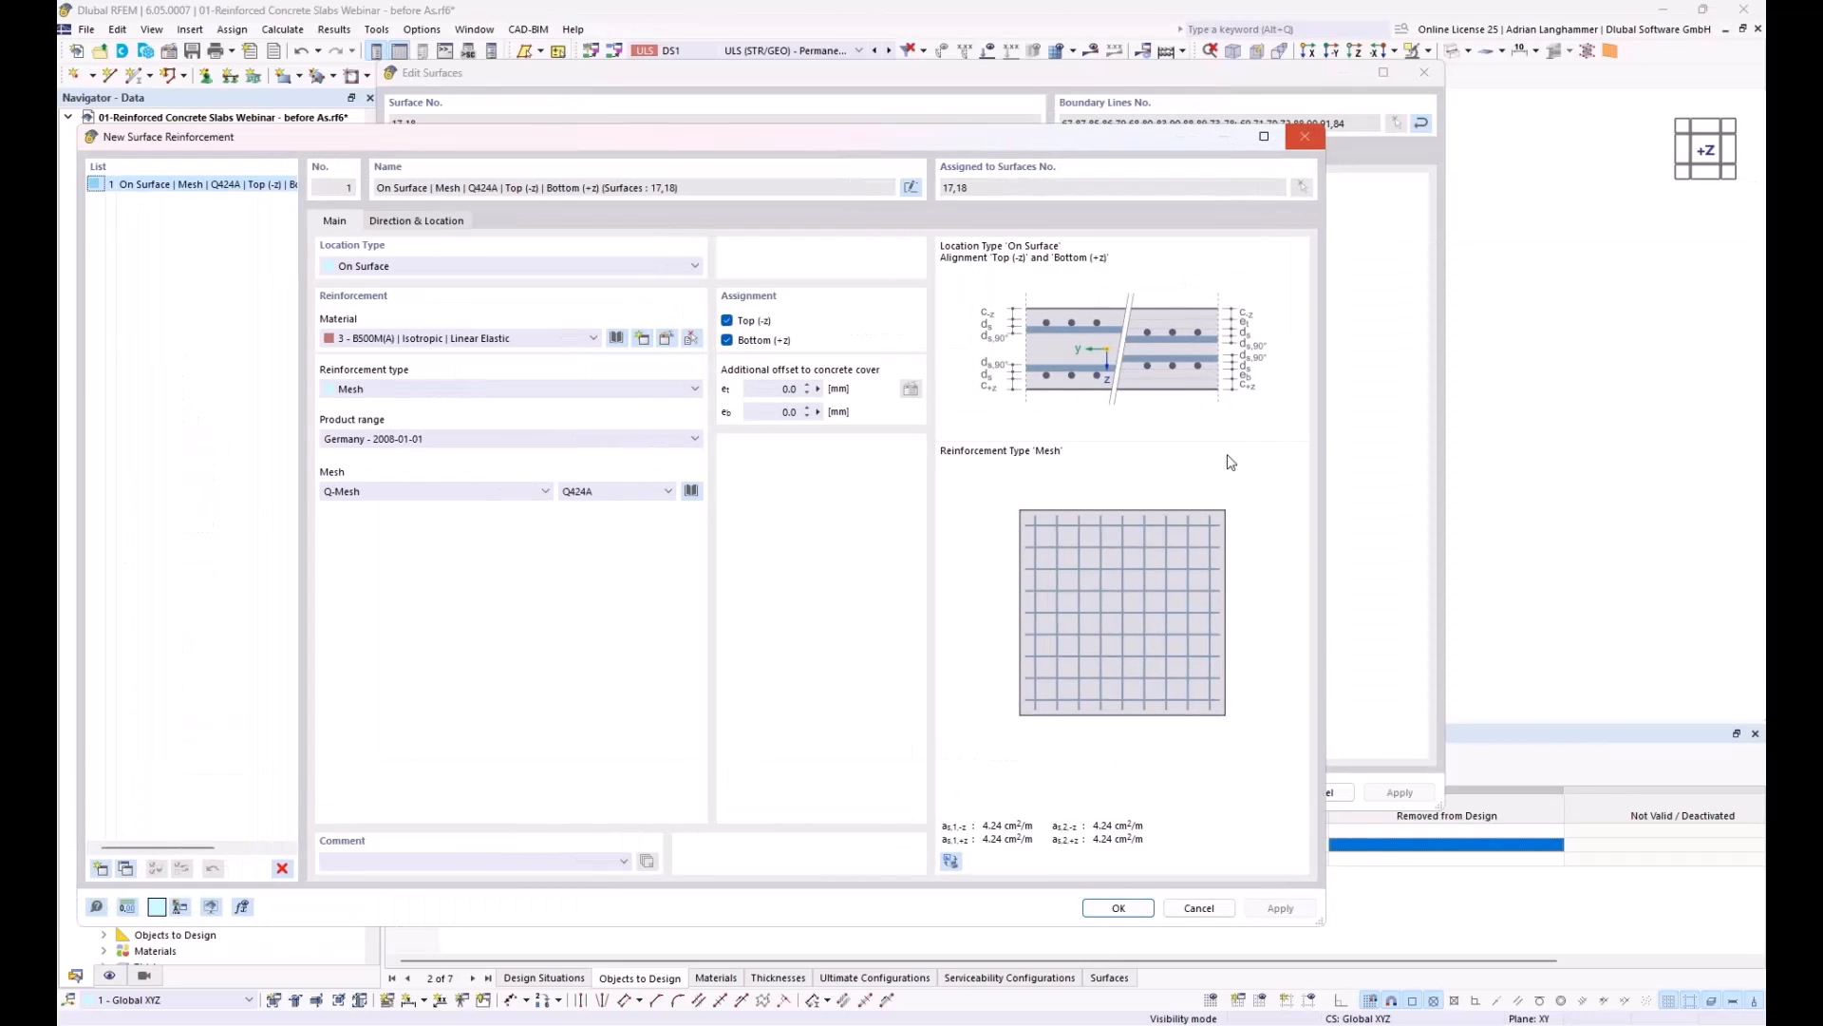
pyautogui.click(1138, 907)
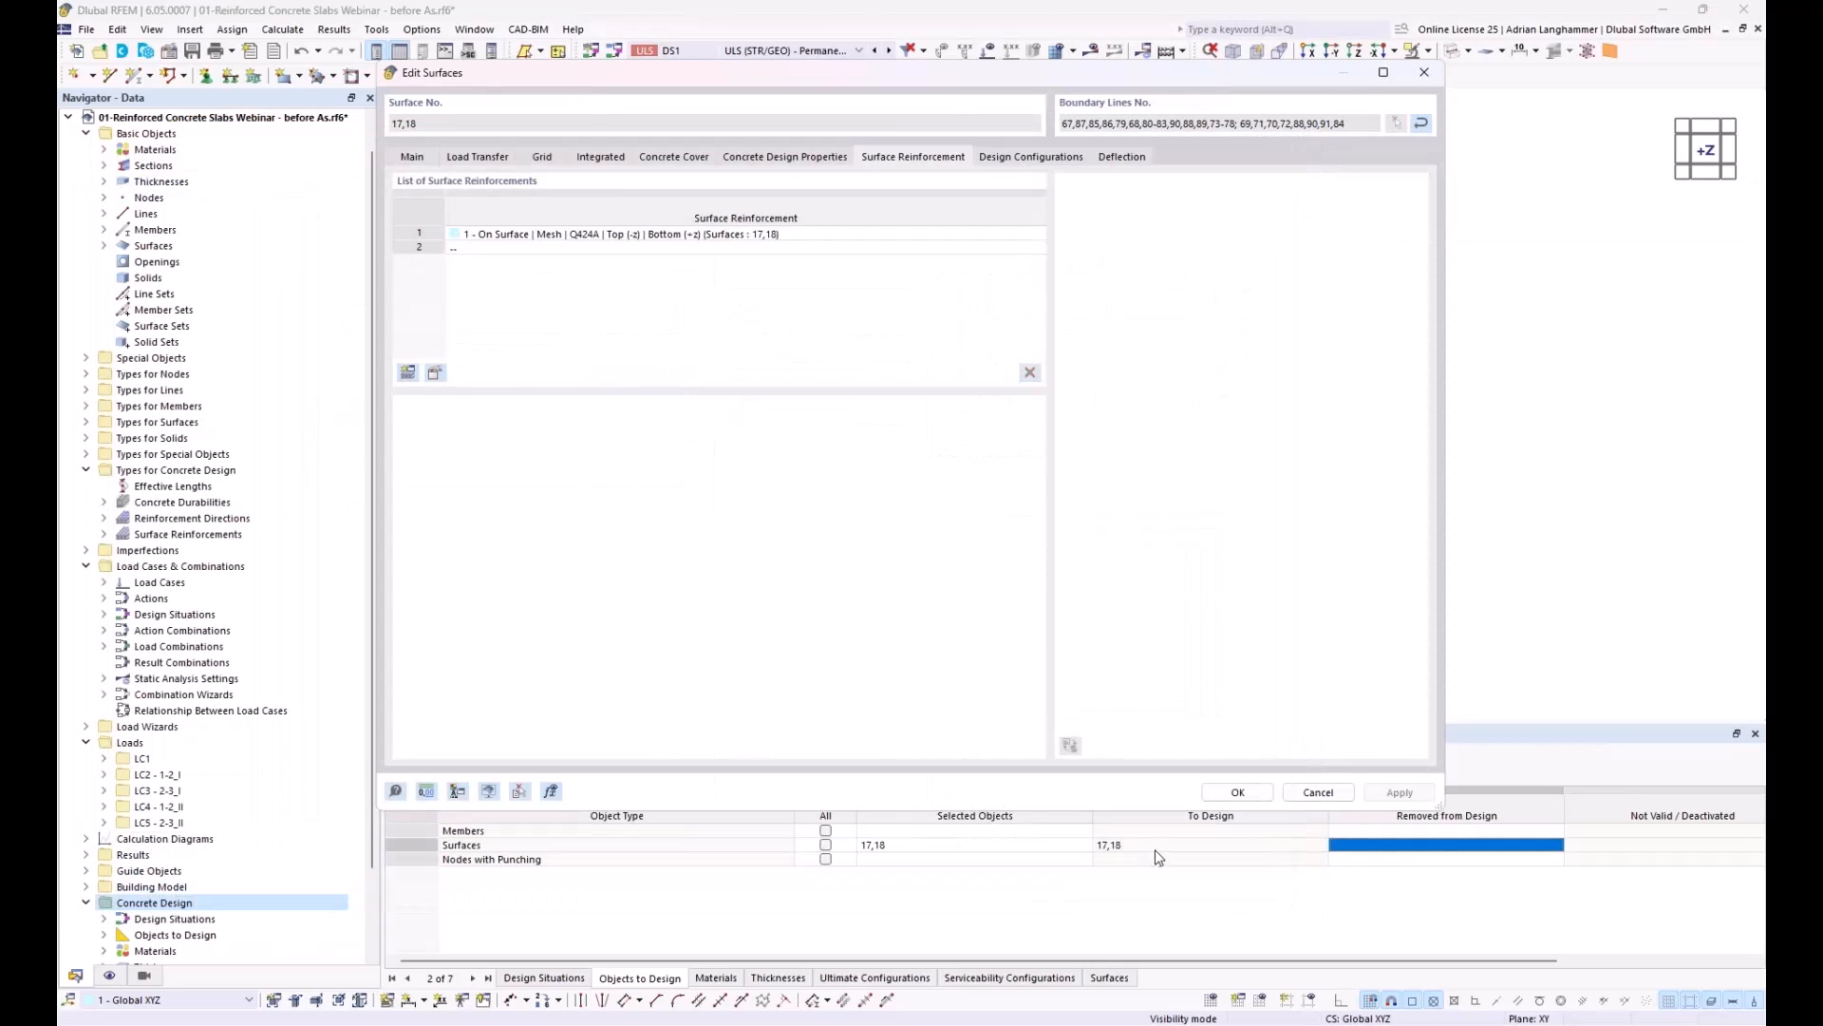
# Step: Review the design configurations assigned to surfaces 17 and 18 and accept the surface edits
pyautogui.click(1014, 157)
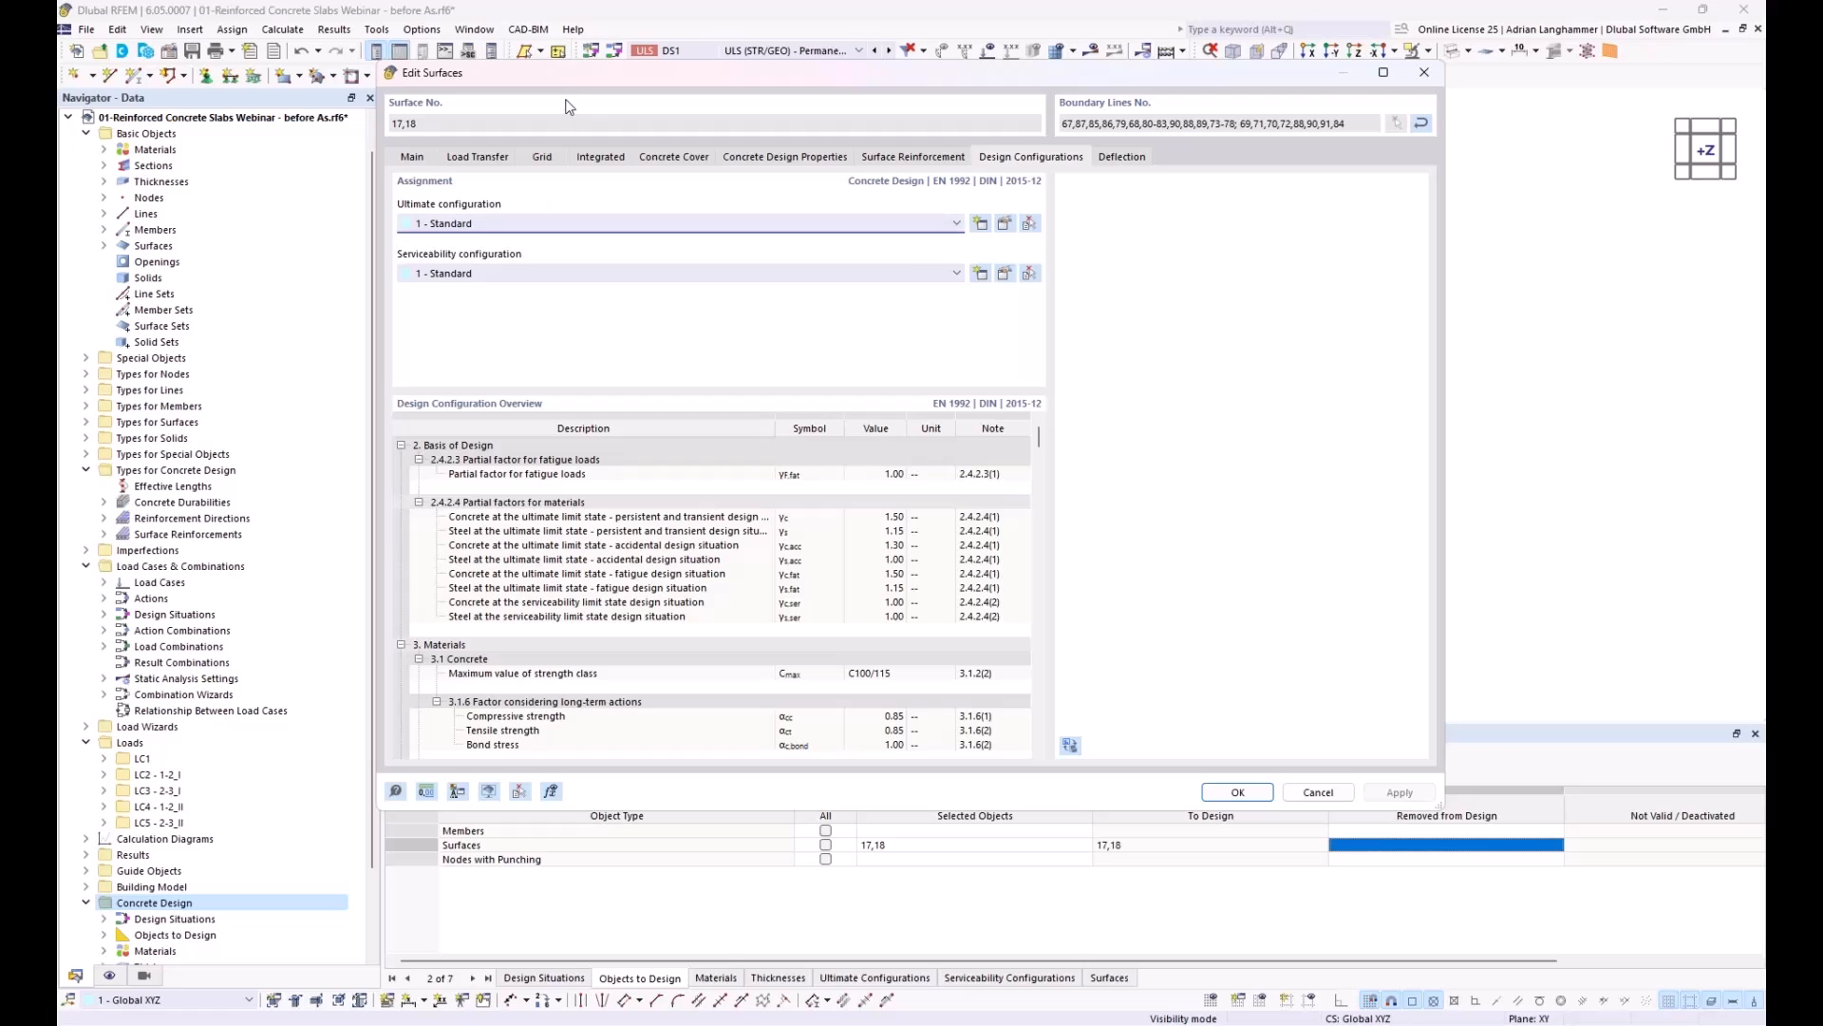
pyautogui.moveTo(573, 77); pyautogui.dragTo(610, 71)
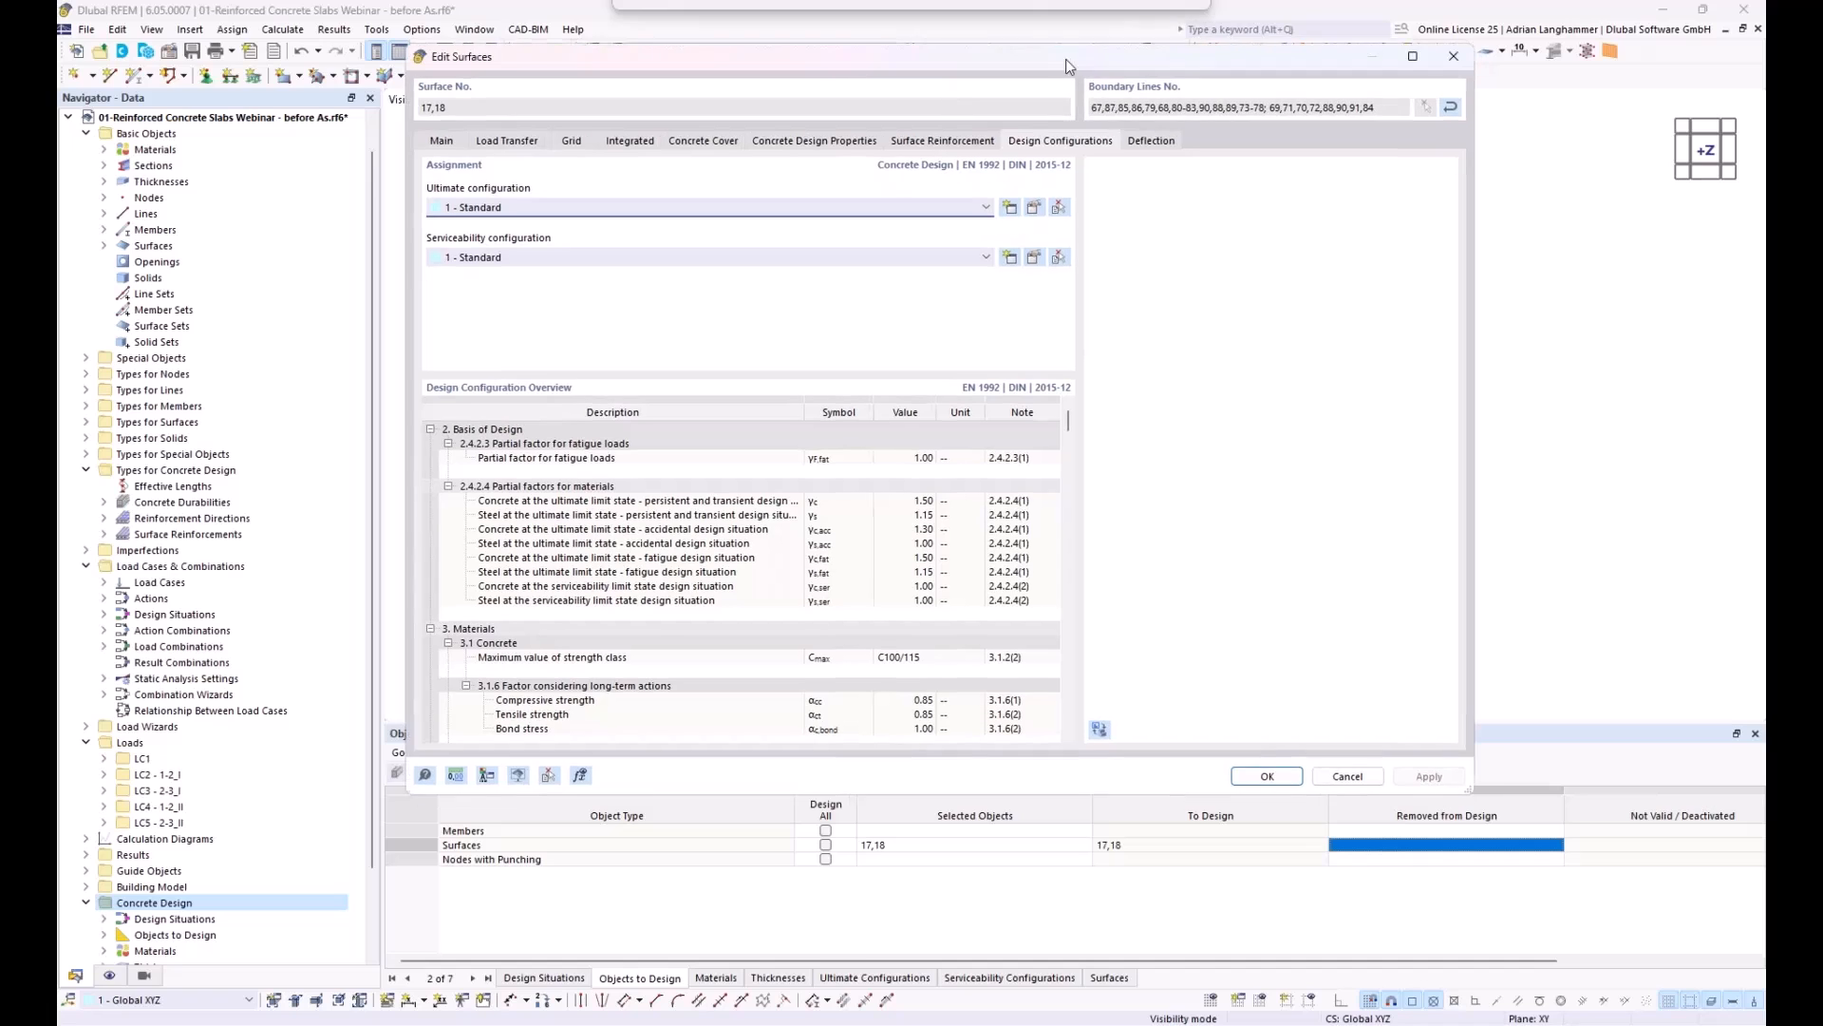
pyautogui.click(1272, 783)
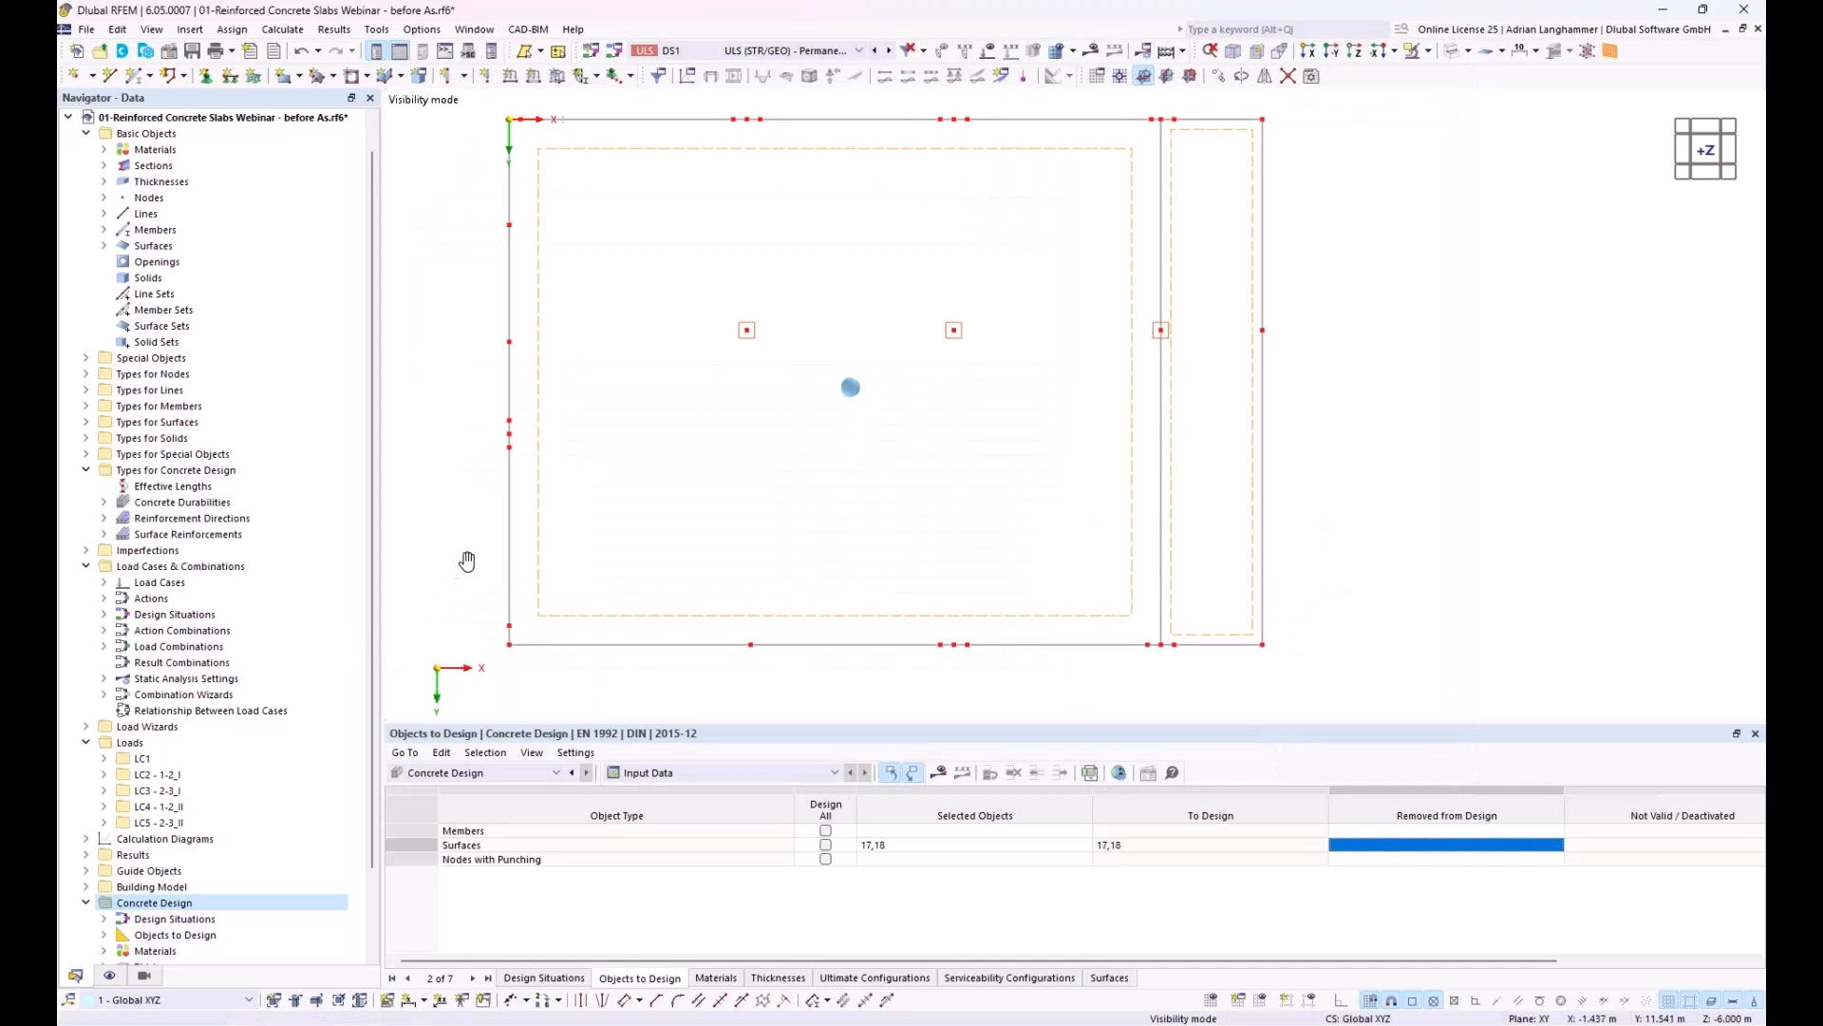
# Step: Examine the surface design parameters of the Standard ultimate configuration and close it without changes
pyautogui.scroll(-2, 178, 723)
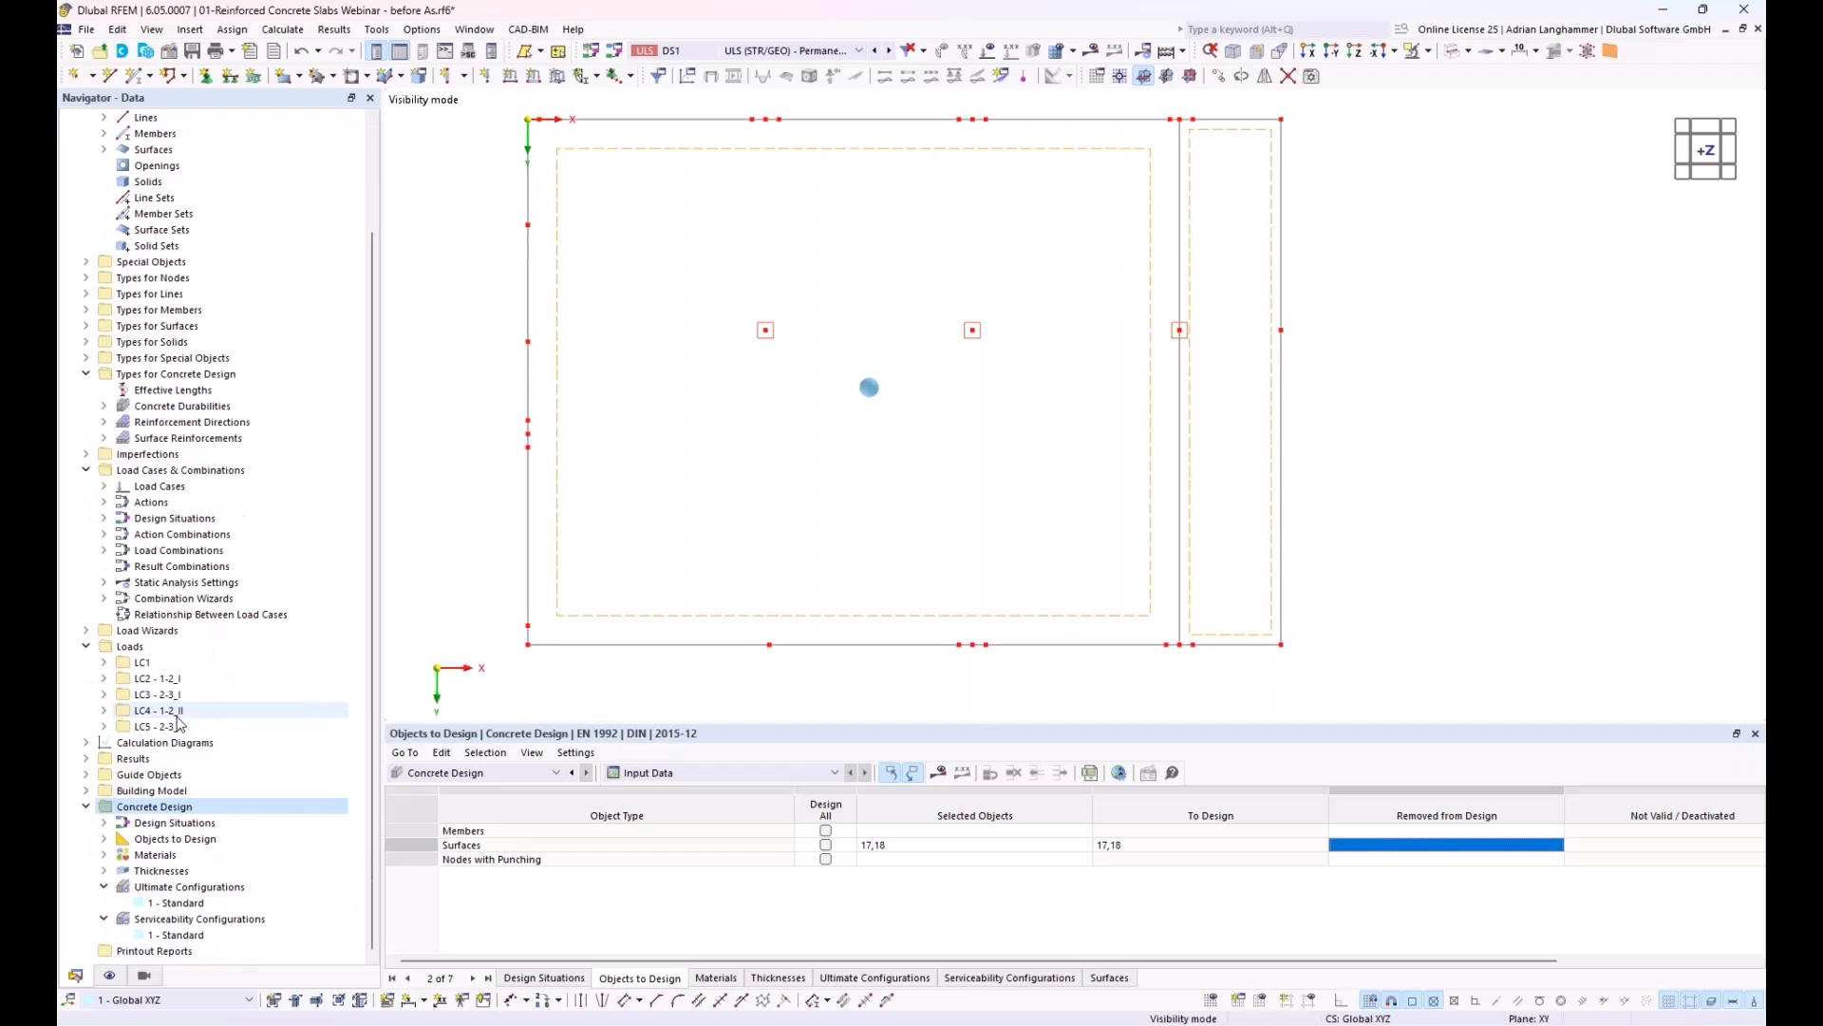
pyautogui.click(178, 903)
pyautogui.click(180, 935)
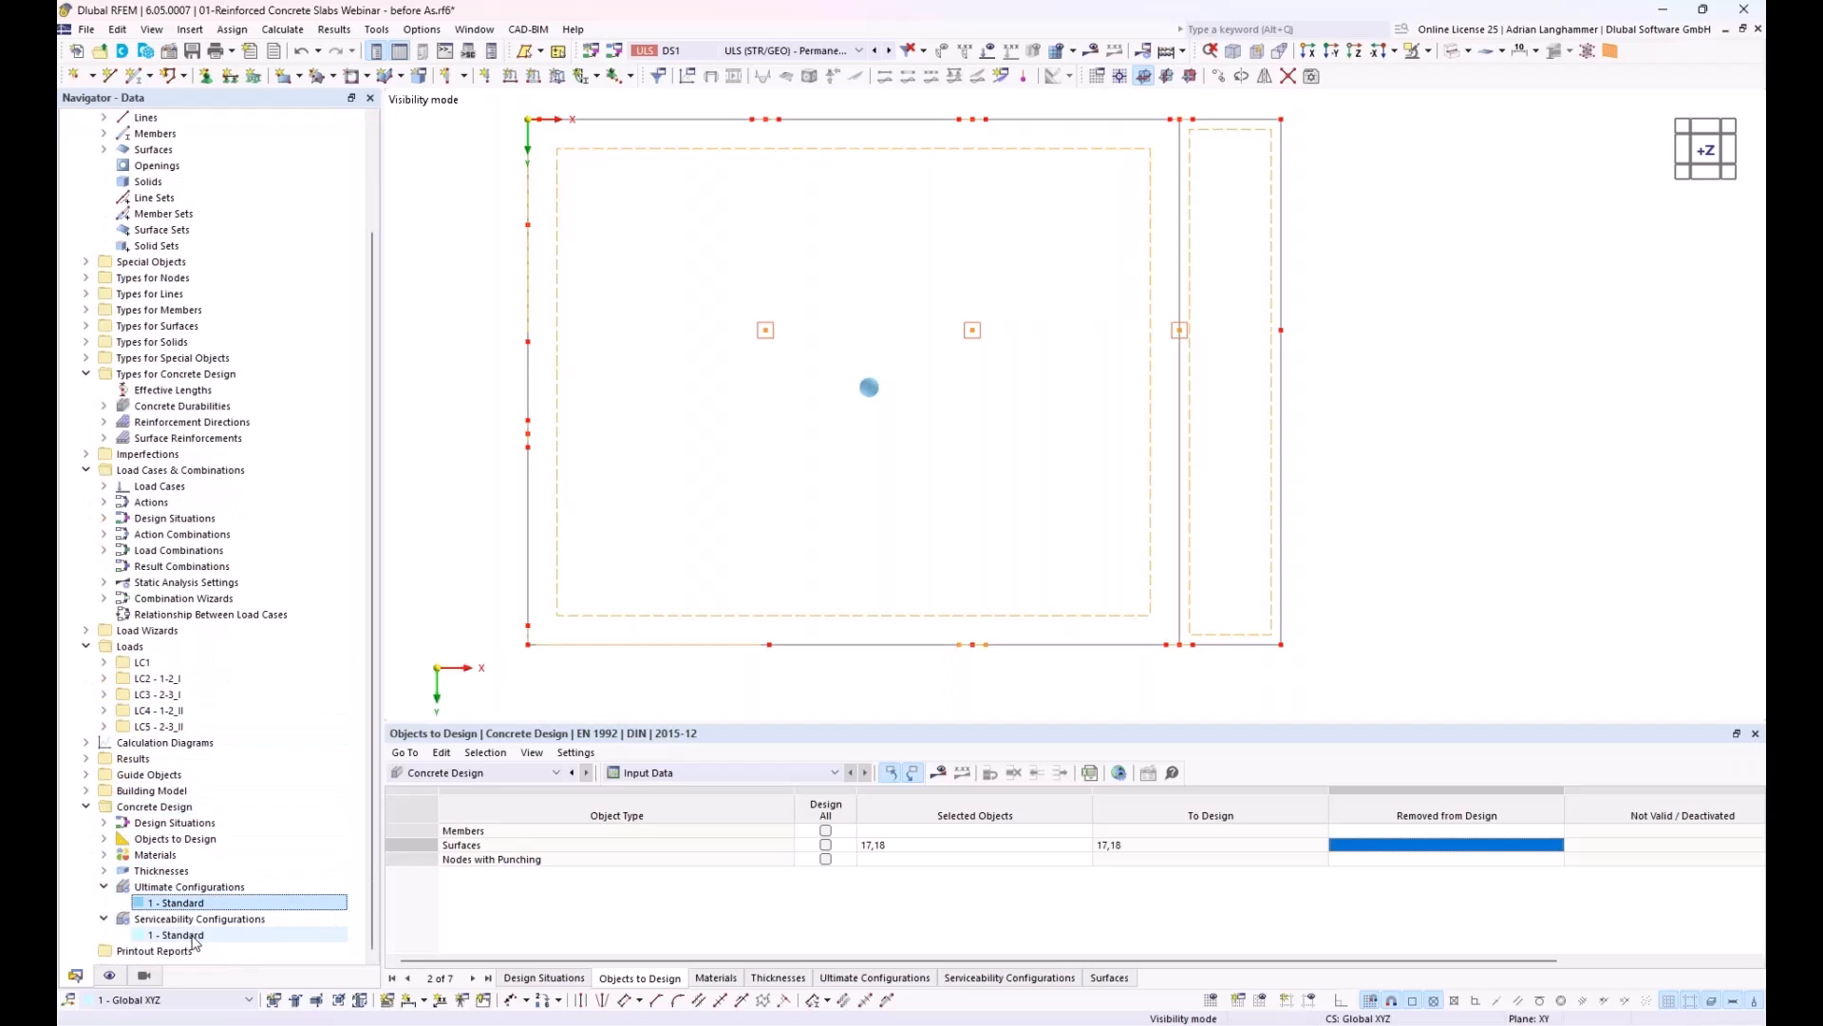
pyautogui.doubleClick(180, 903)
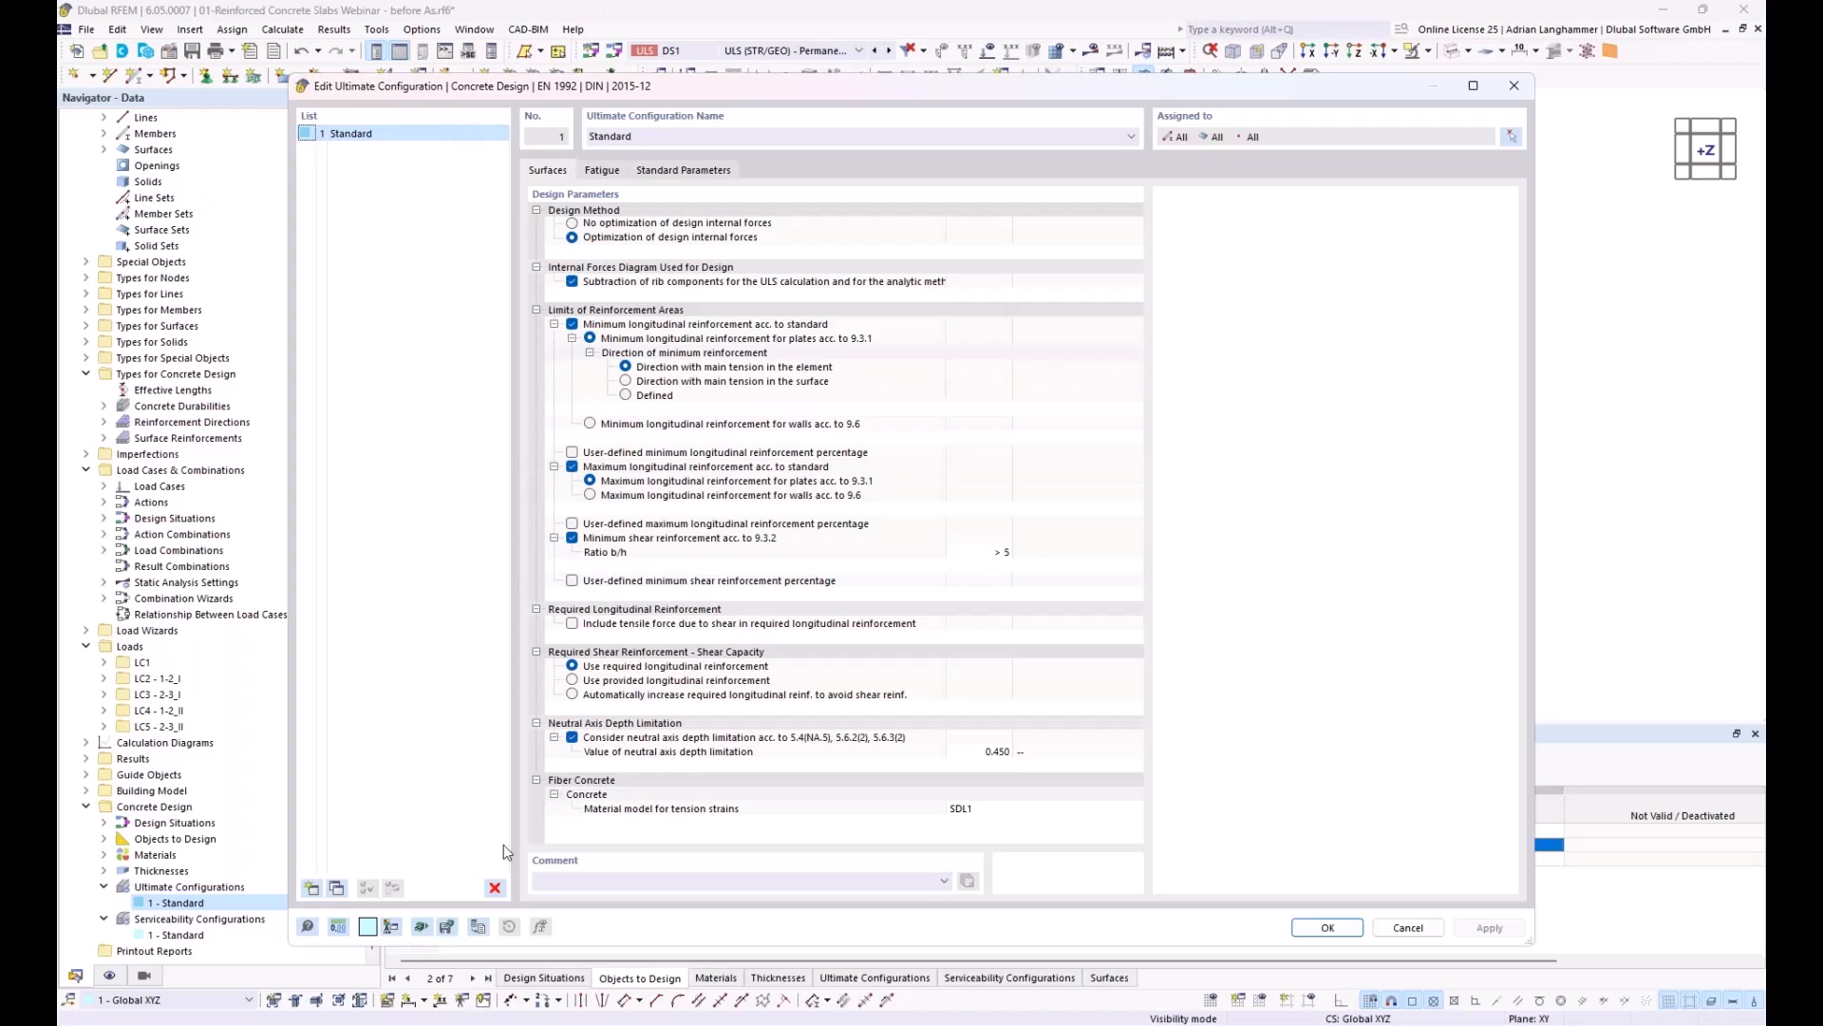
pyautogui.click(1408, 928)
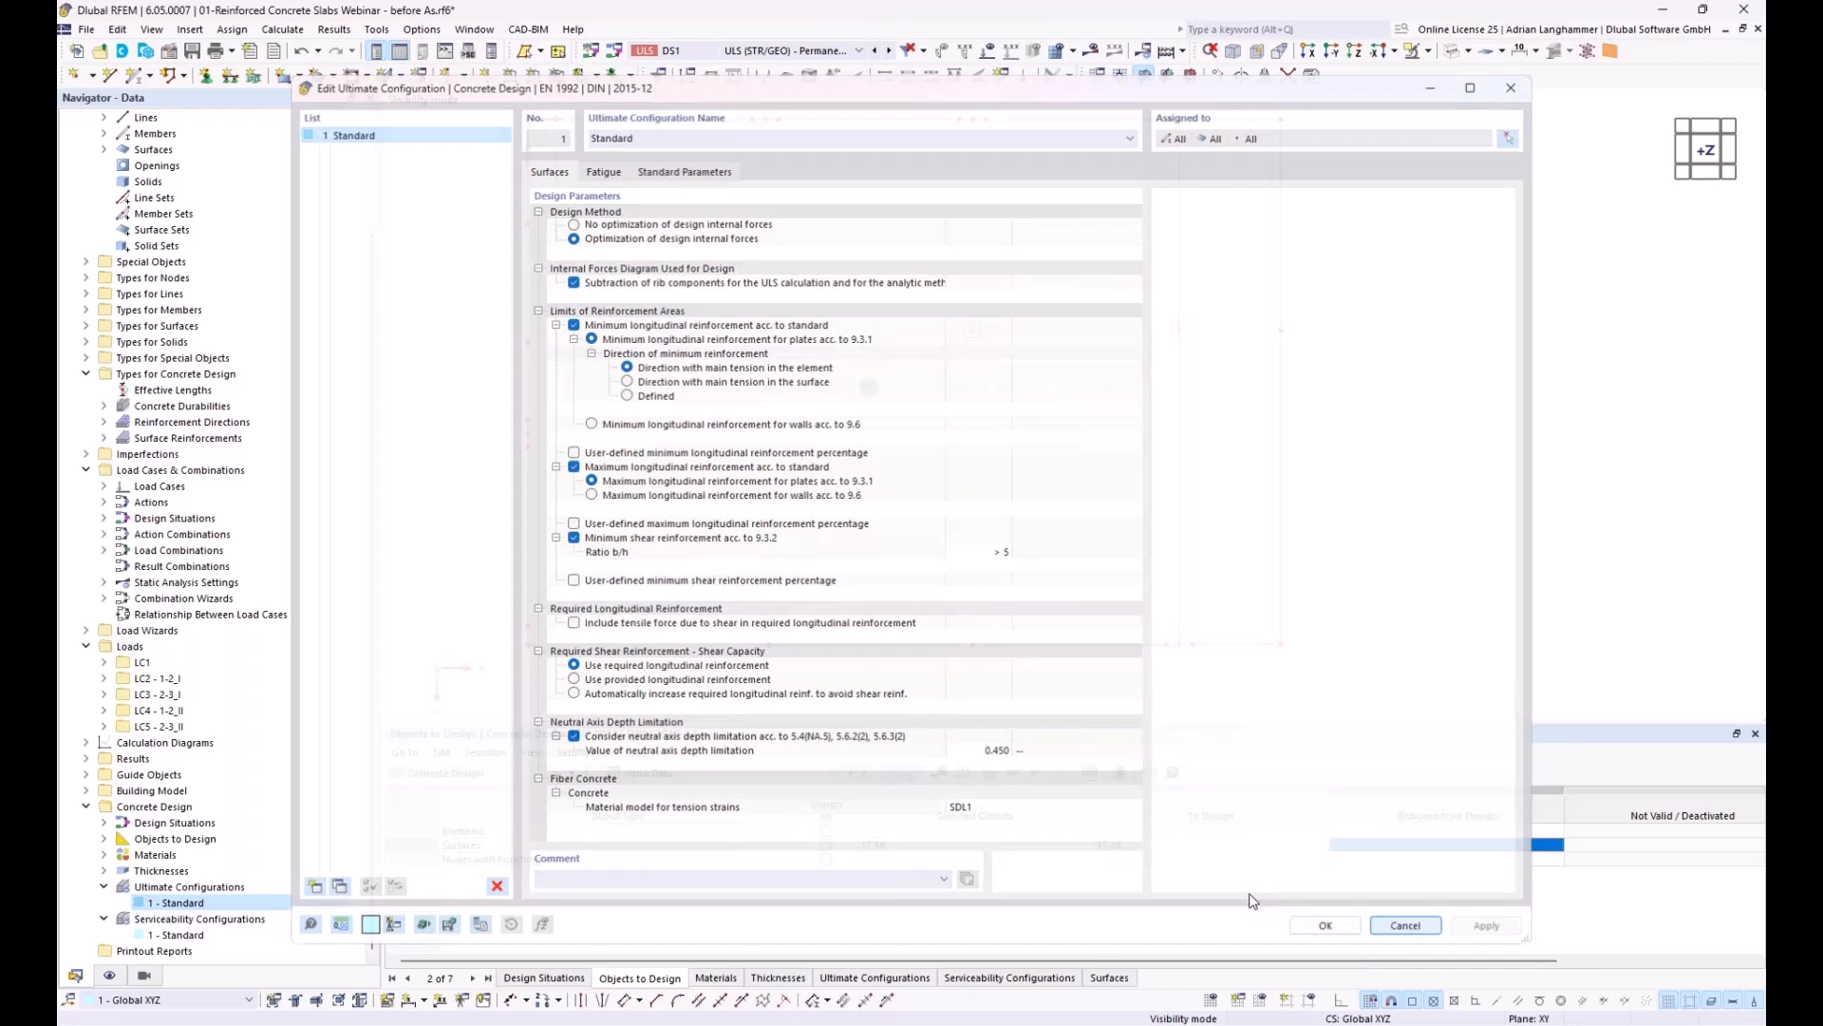
# Step: In the Standard serviceability configuration, disable the steel stress limitation and choose the bending restraint approach (kc = 0.4) for minimum reinforcement
pyautogui.doubleClick(163, 937)
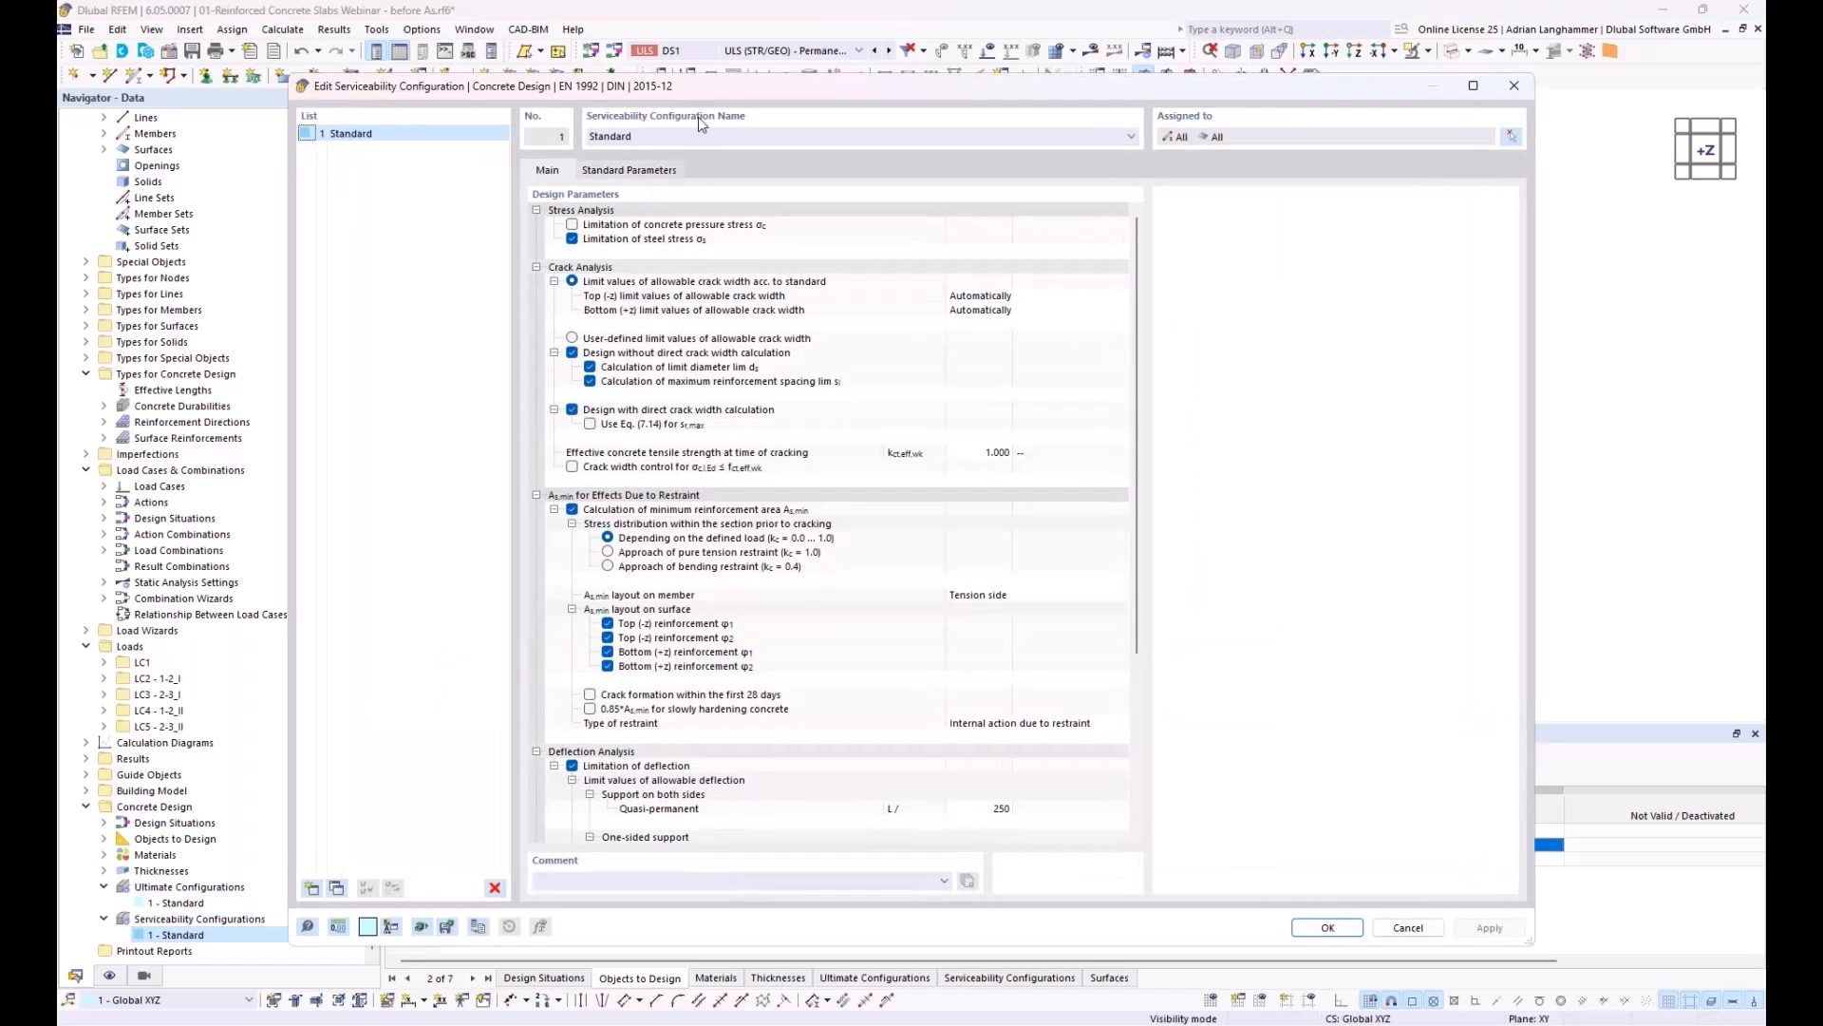
pyautogui.moveTo(728, 88); pyautogui.dragTo(736, 53)
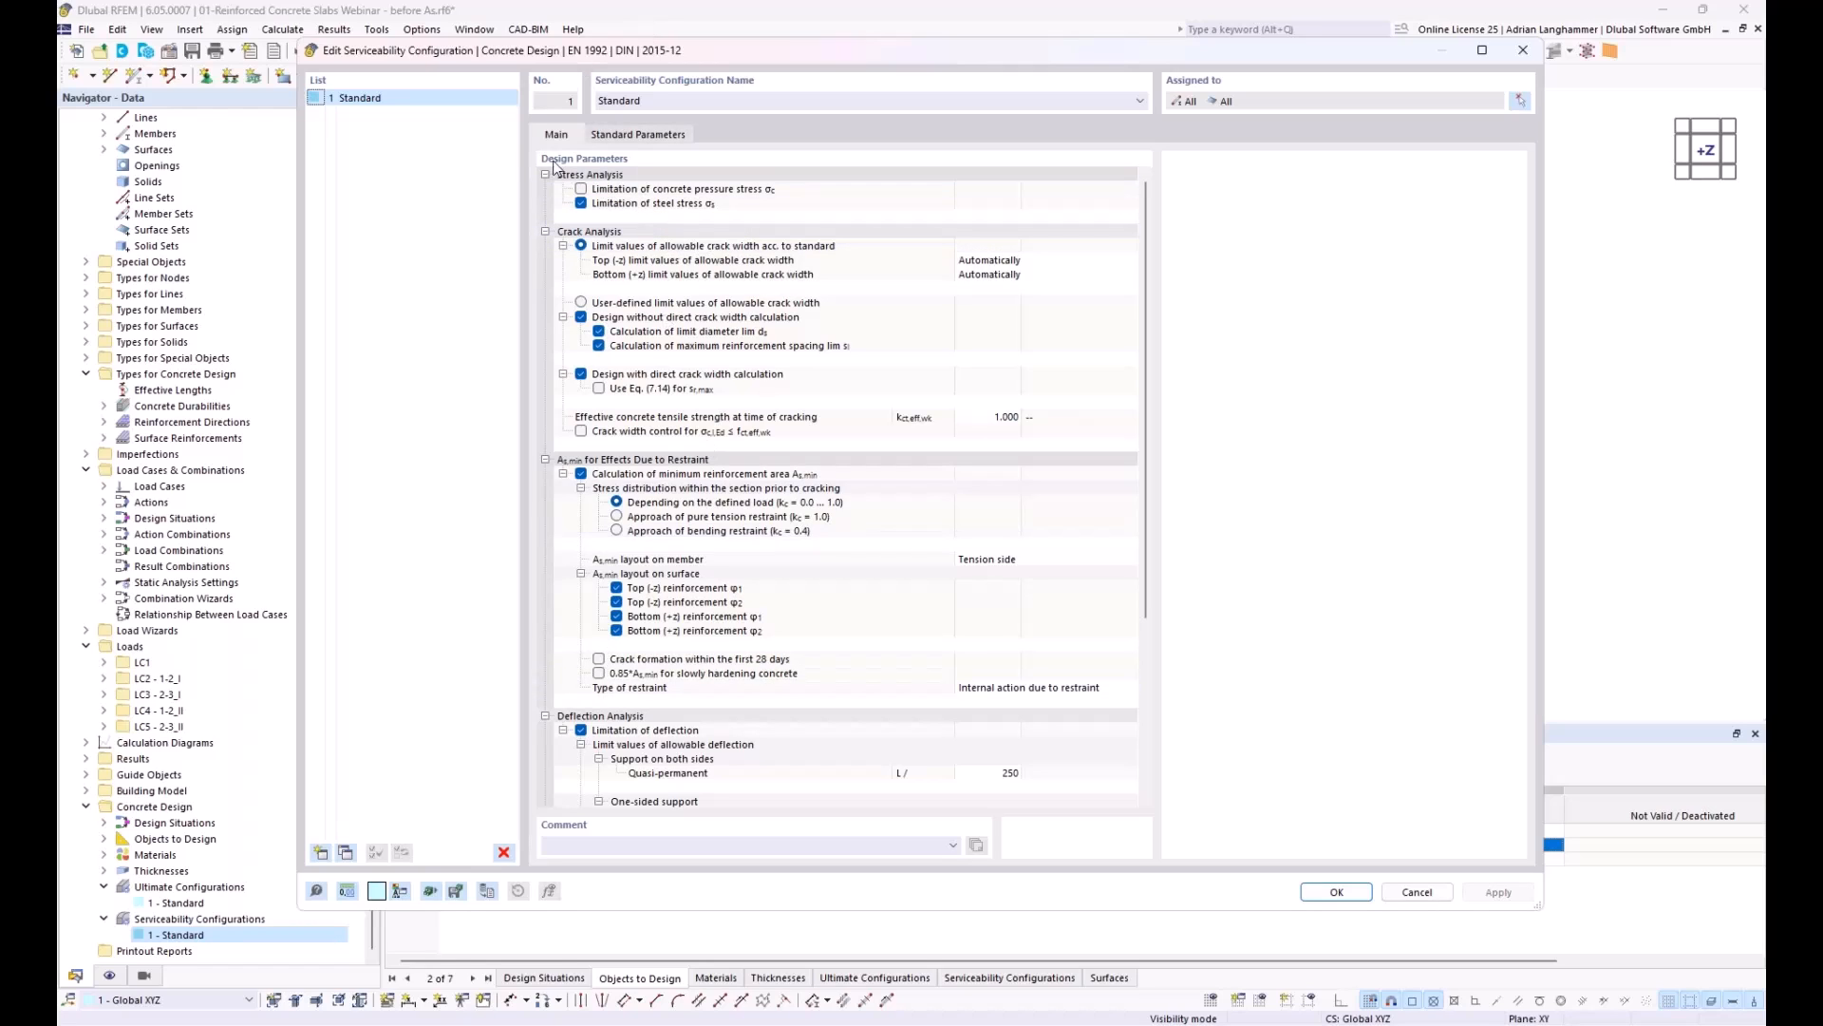
pyautogui.click(581, 203)
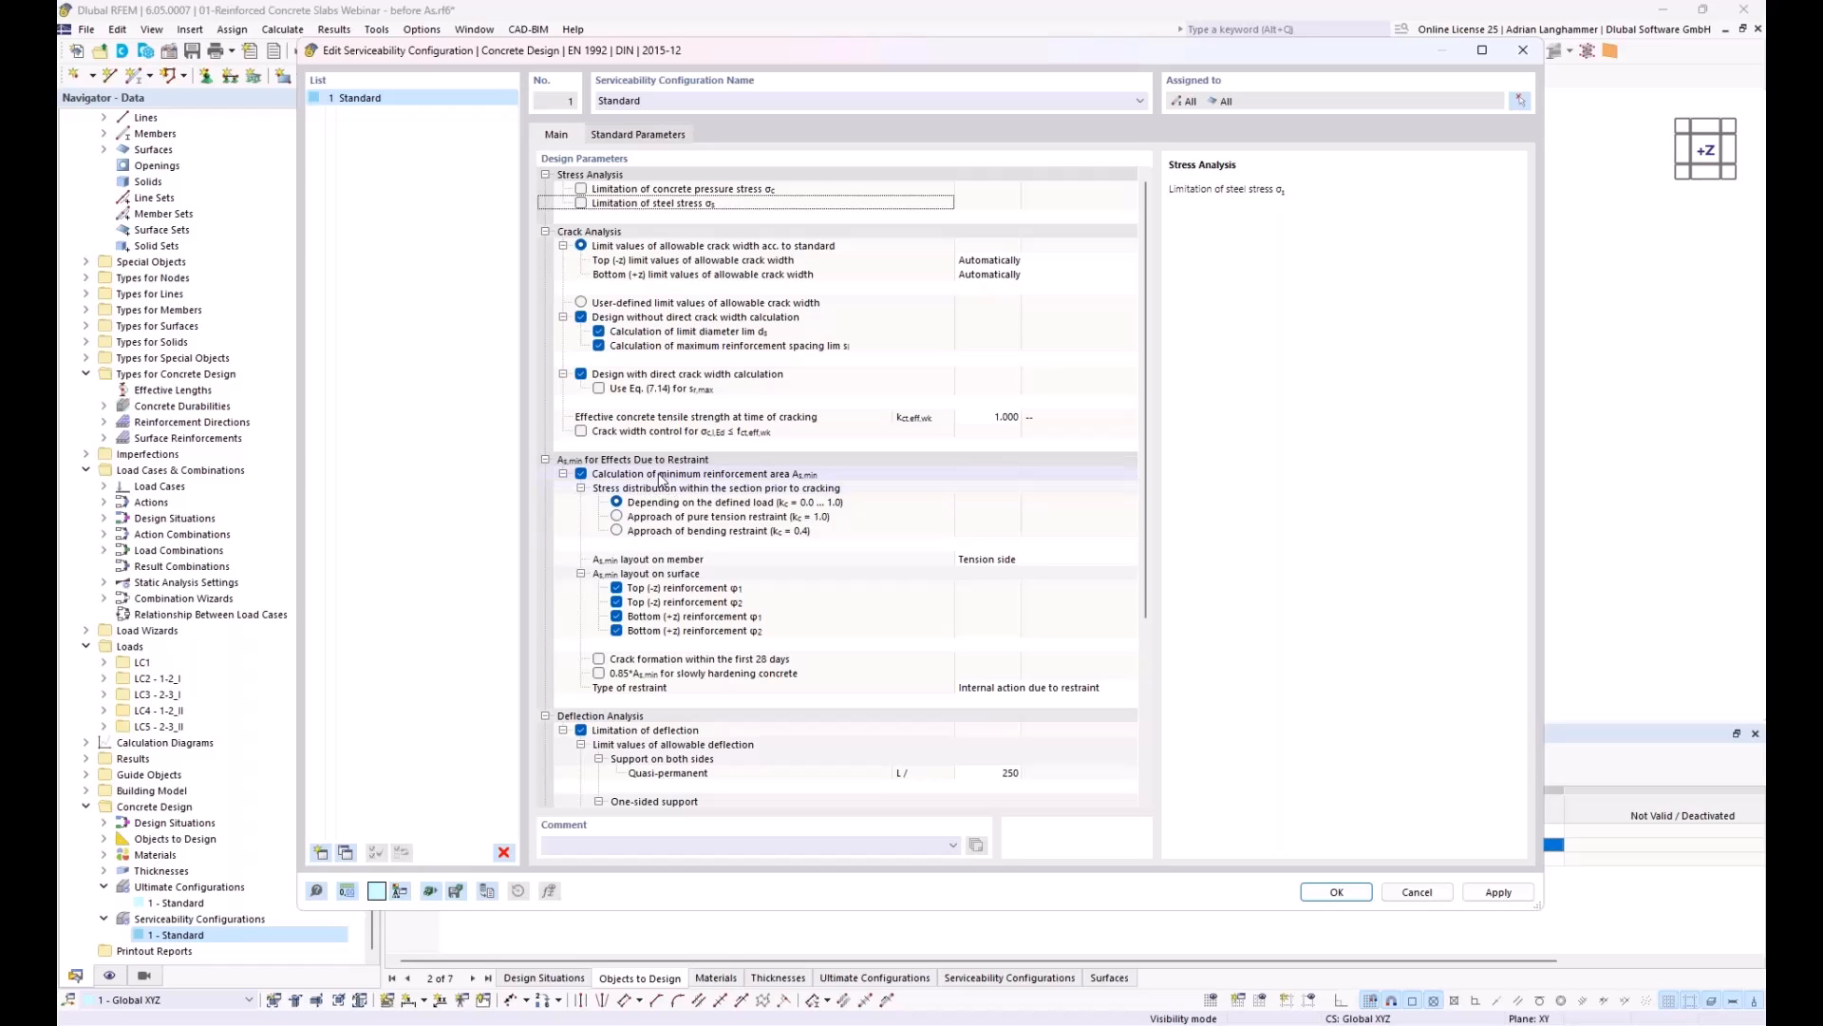
pyautogui.click(617, 532)
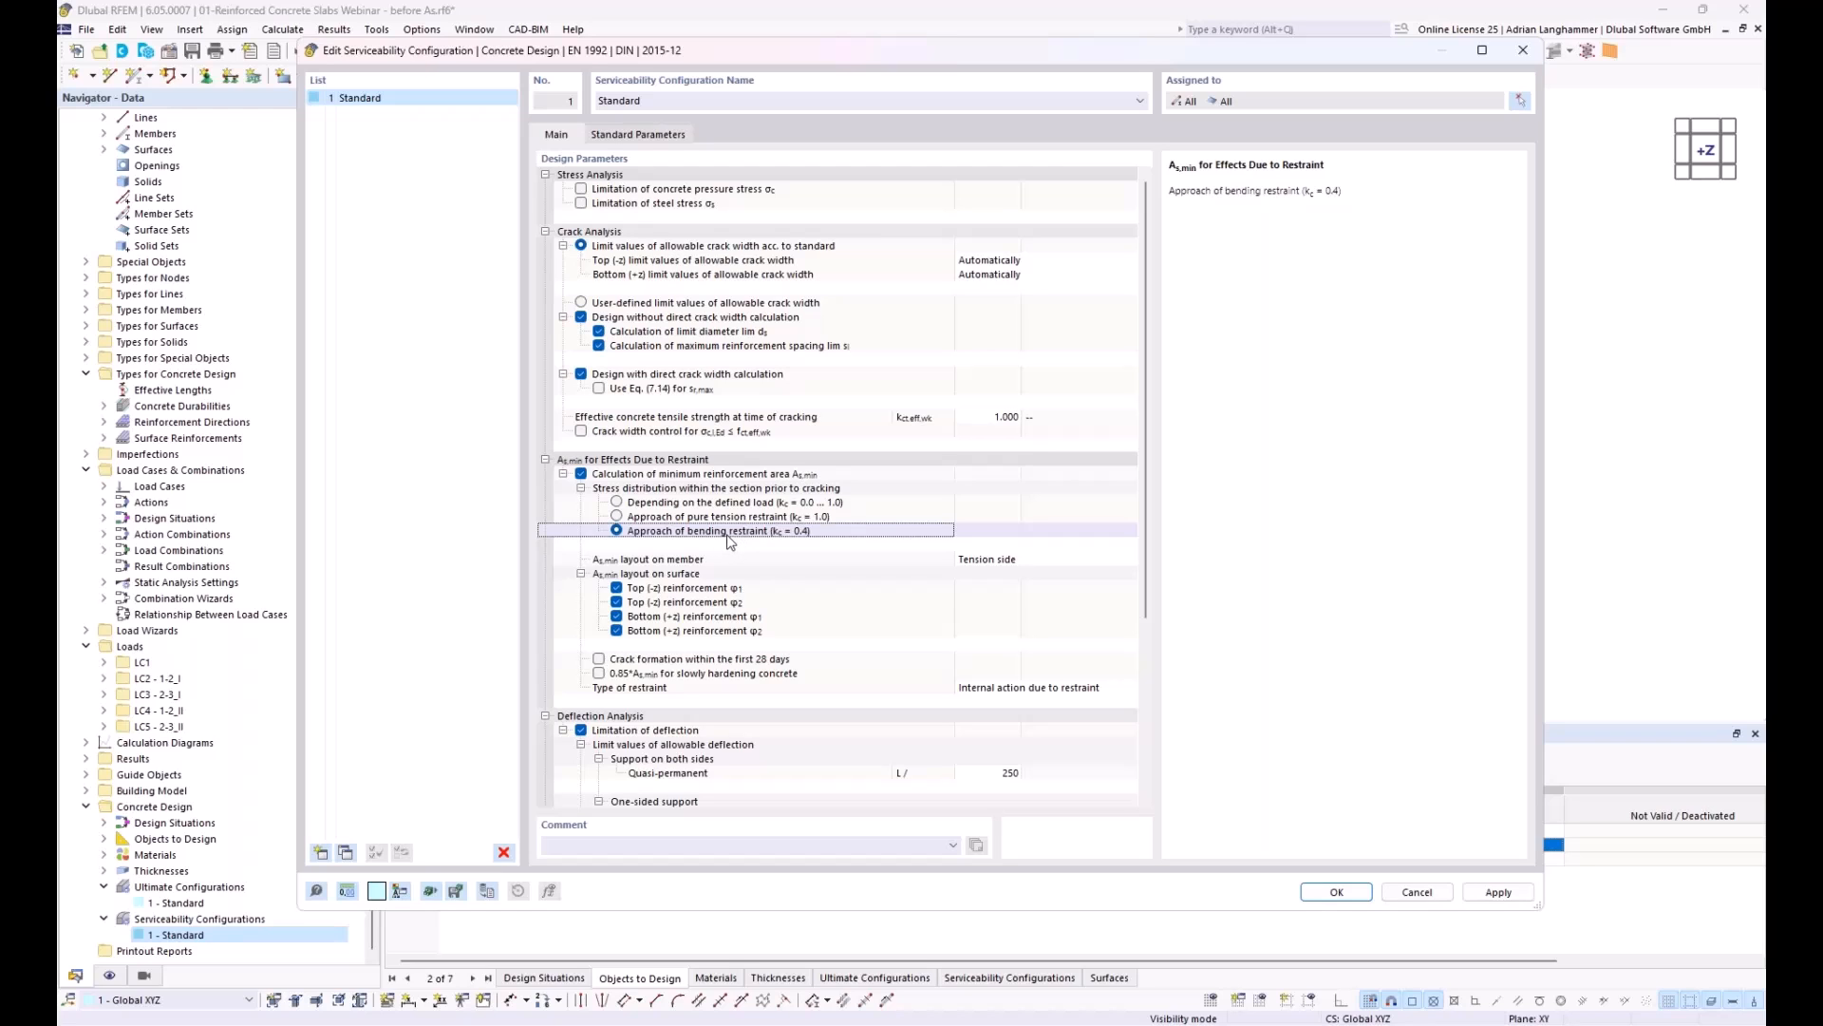
# Step: Disable the limitation of deflection in the Standard serviceability configuration and accept the configuration changes
pyautogui.scroll(-6, 624, 593)
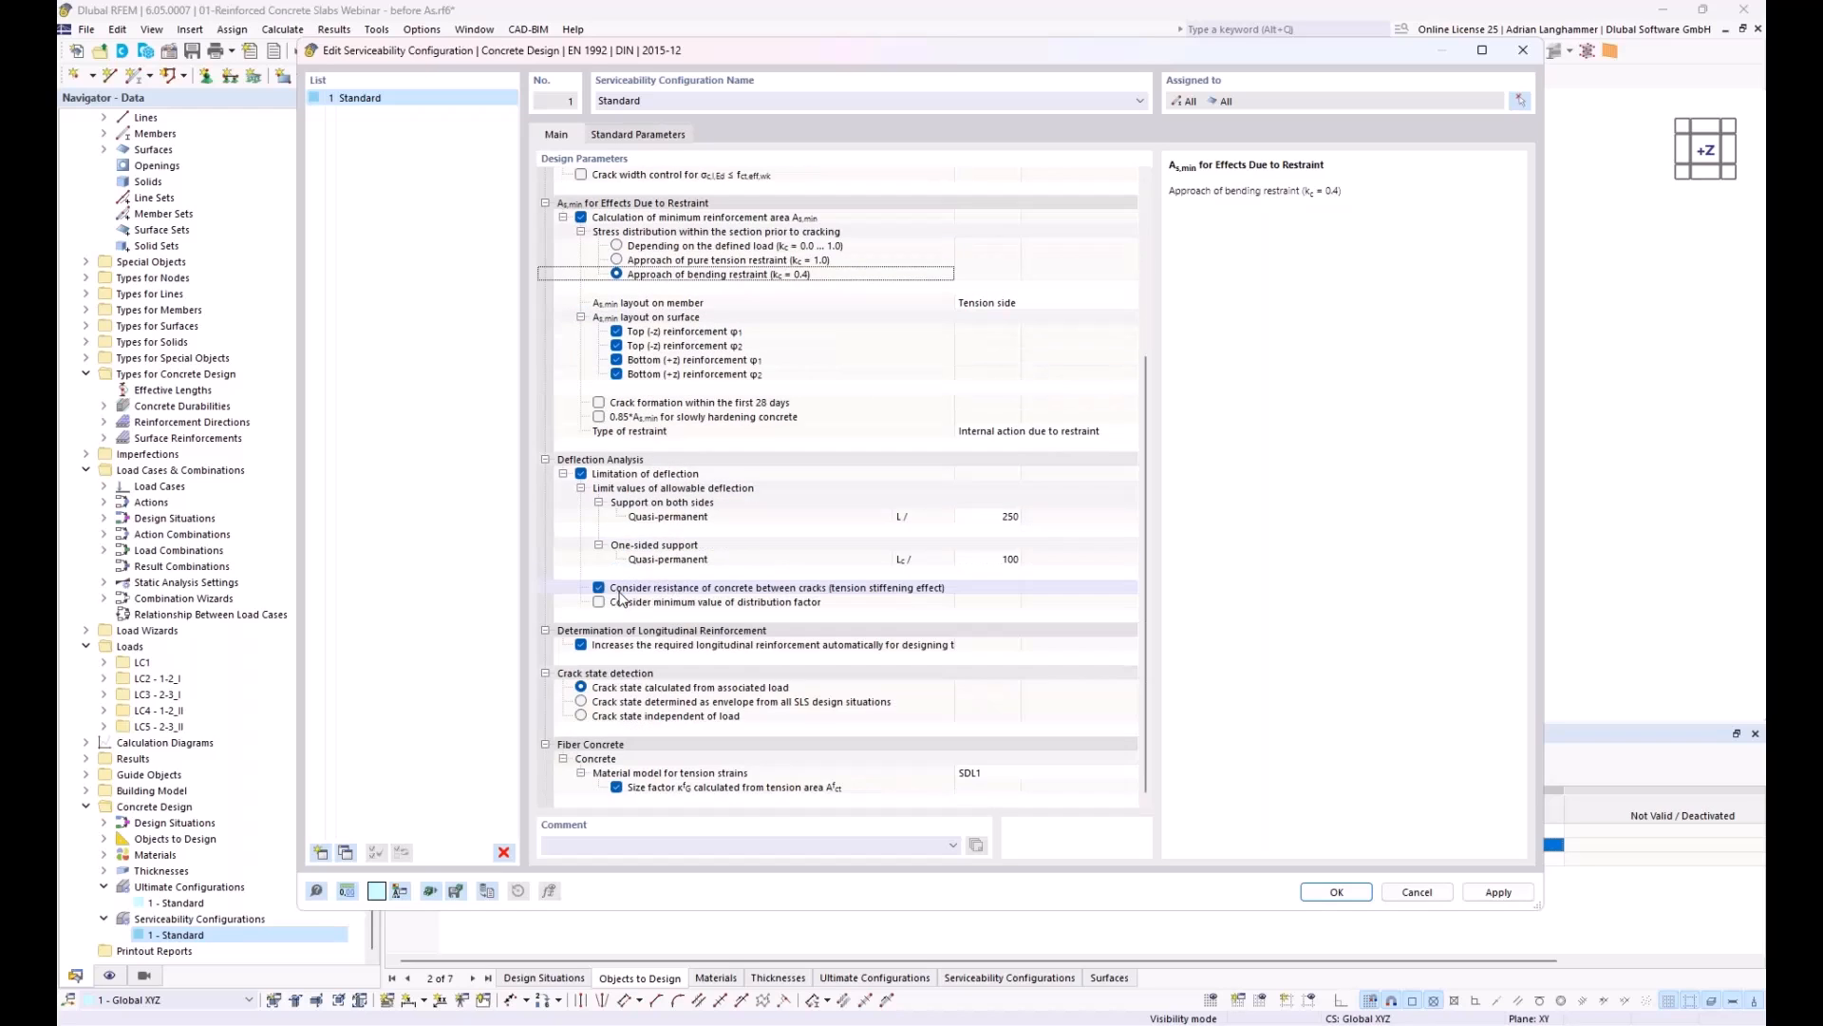
pyautogui.click(581, 474)
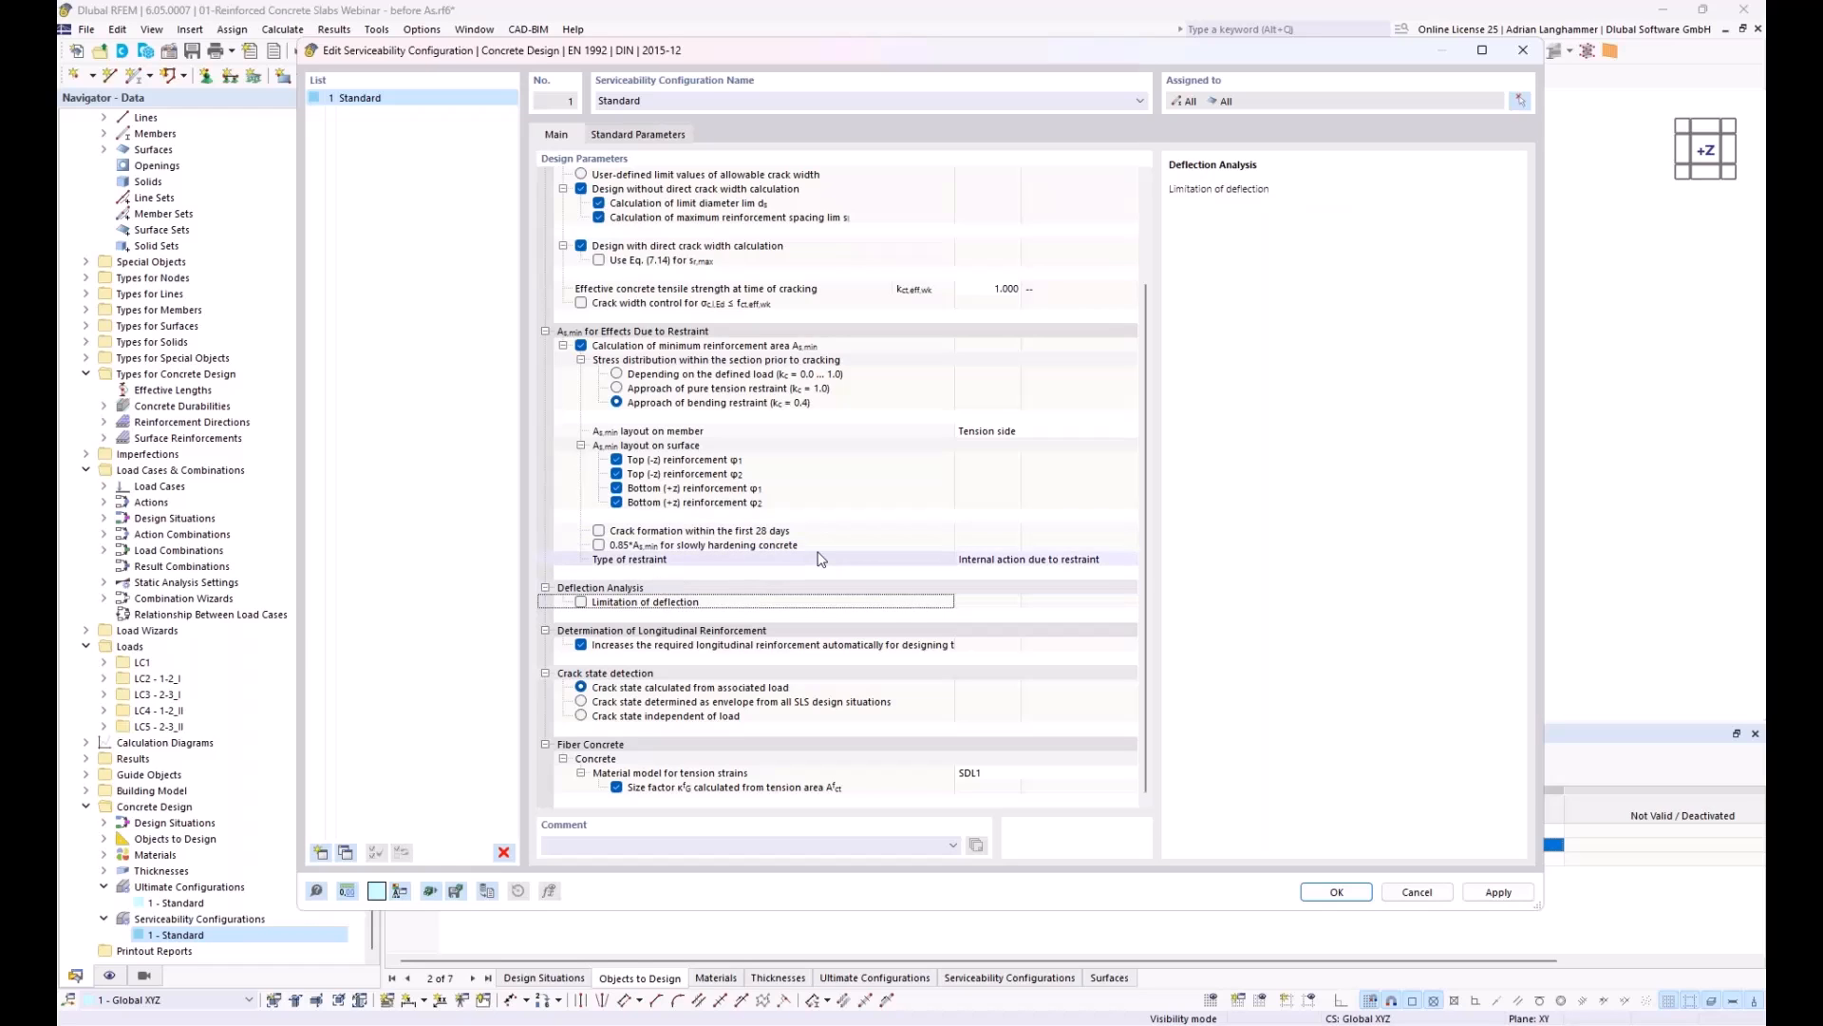
pyautogui.click(698, 645)
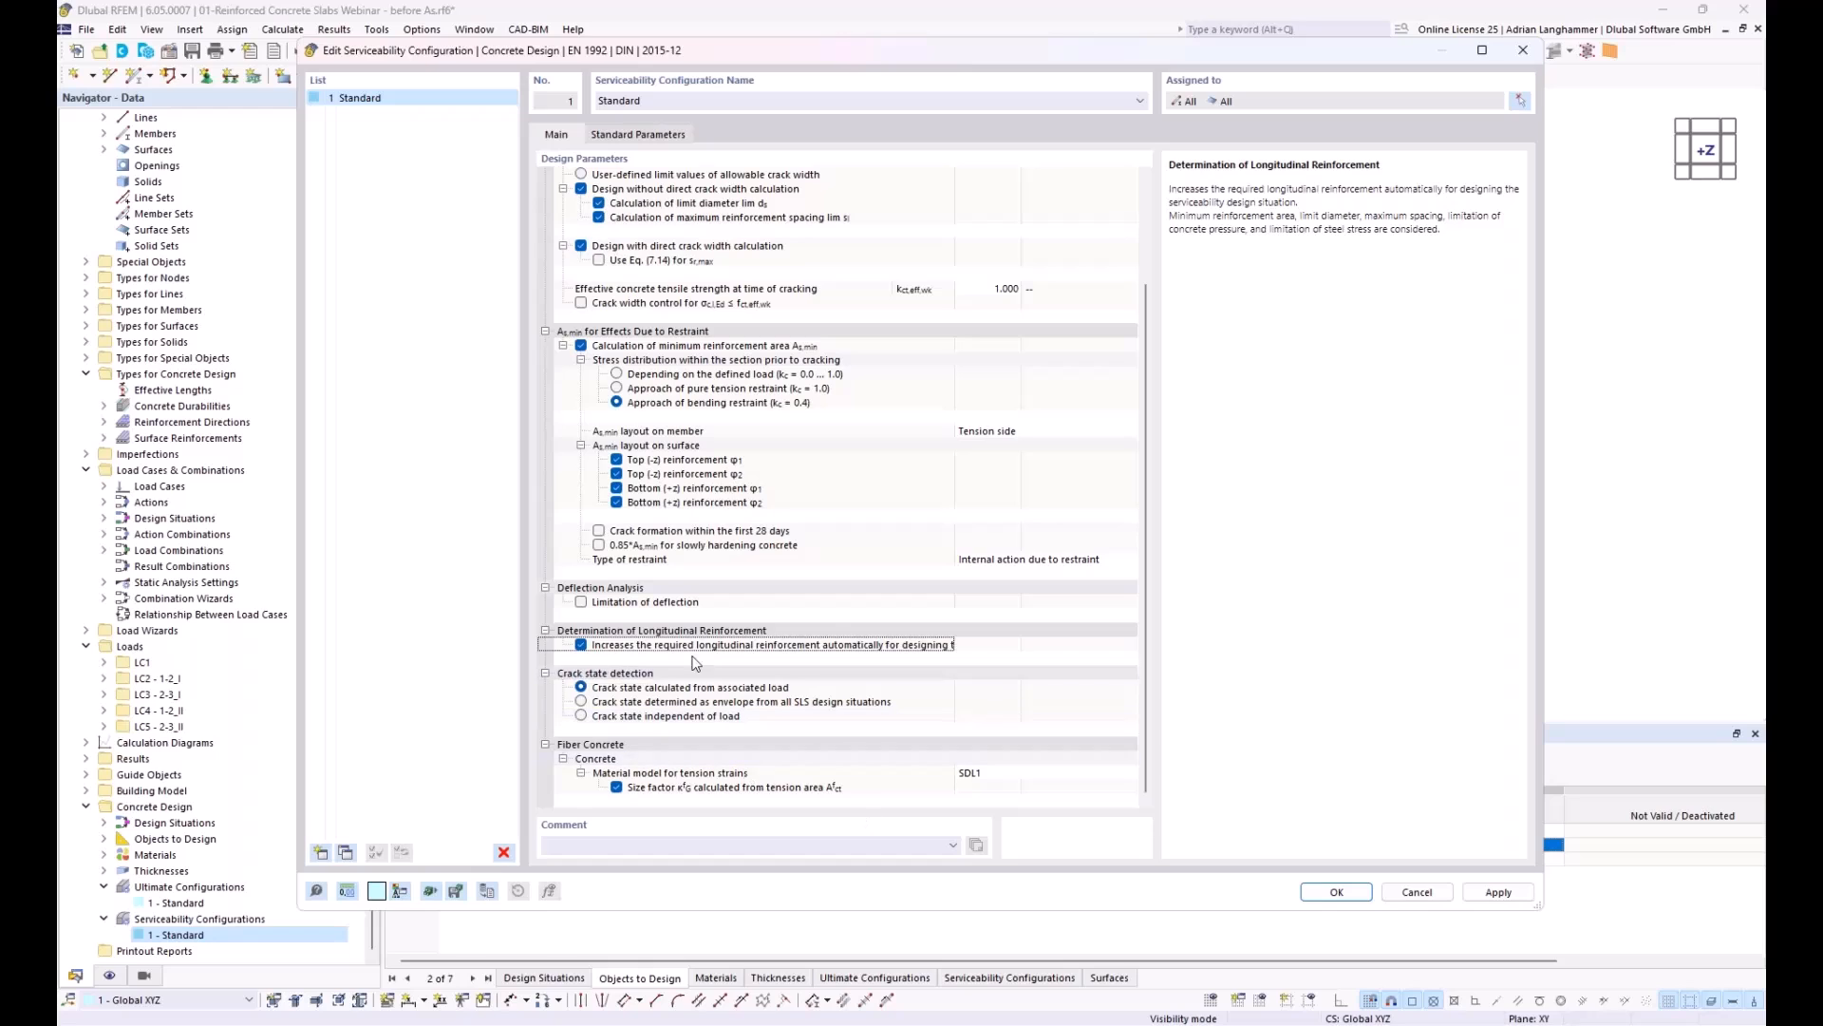
pyautogui.click(1334, 895)
# Step: Run the Concrete Design calculation for surfaces 17 and 18 and display the design results on the slab
pyautogui.moveTo(918, 538); pyautogui.dragTo(976, 598, button='middle')
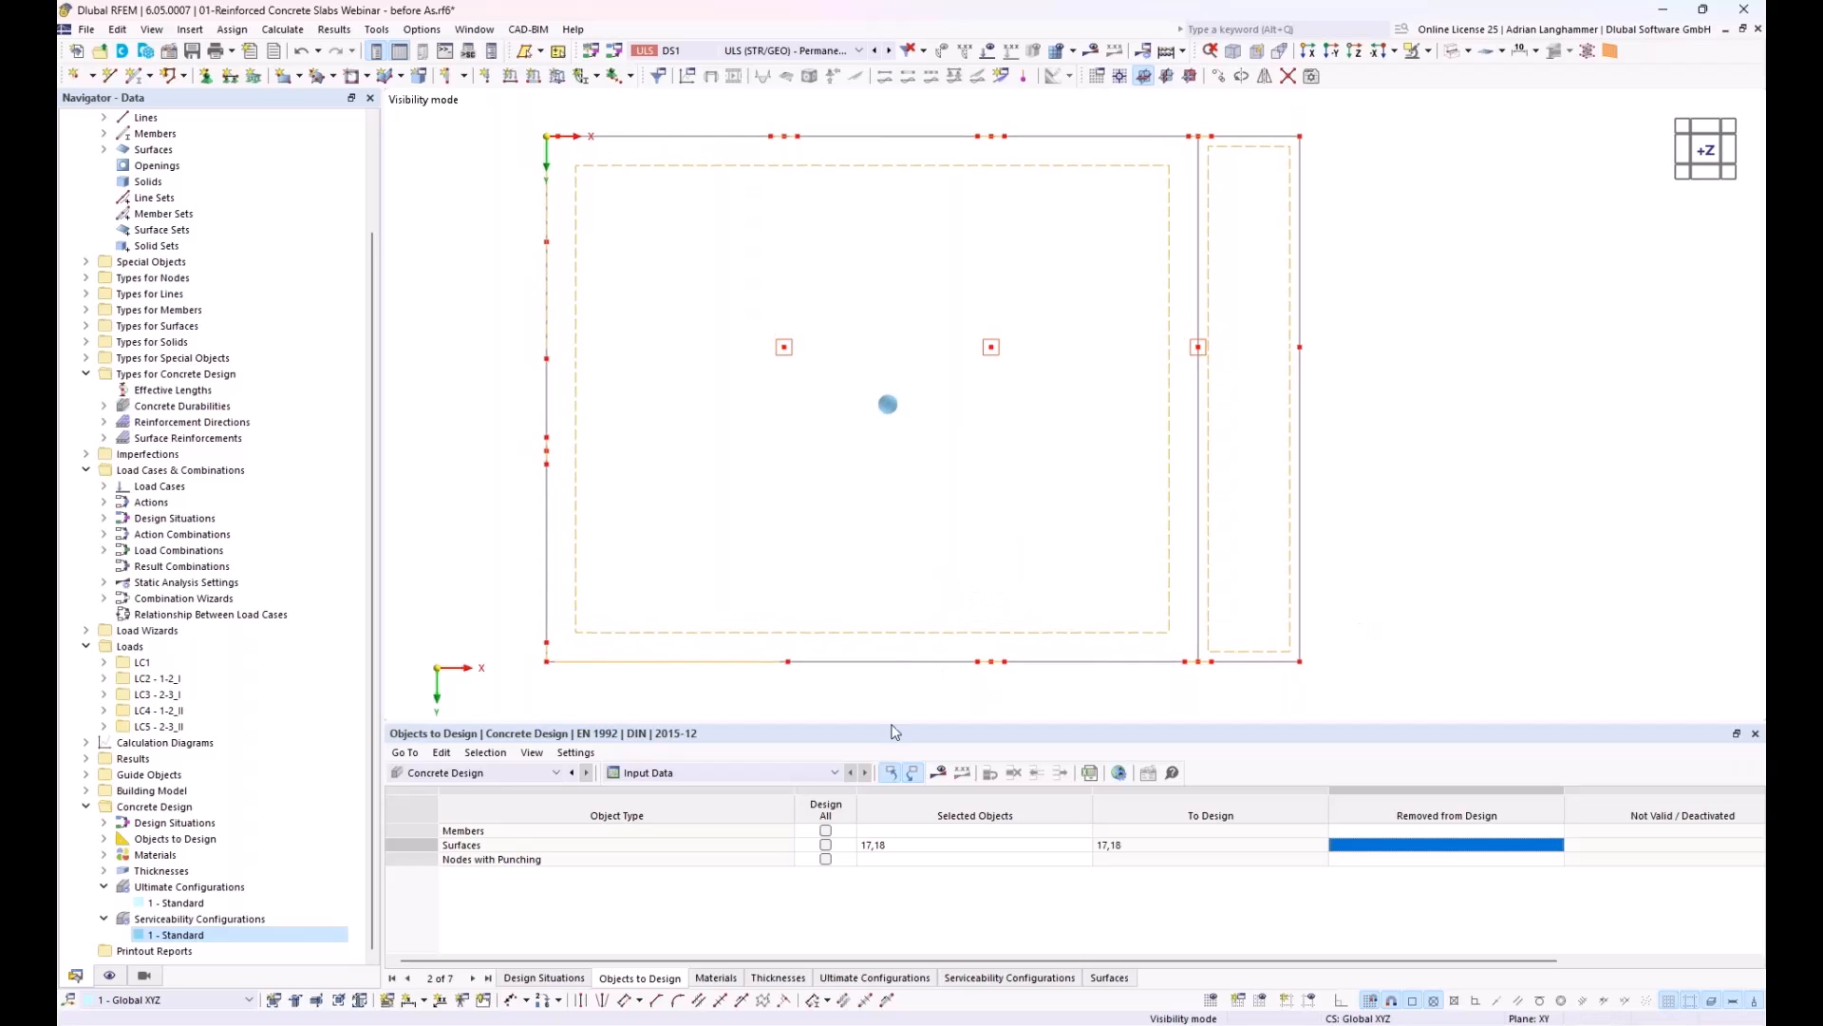
pyautogui.moveTo(893, 727); pyautogui.dragTo(891, 759)
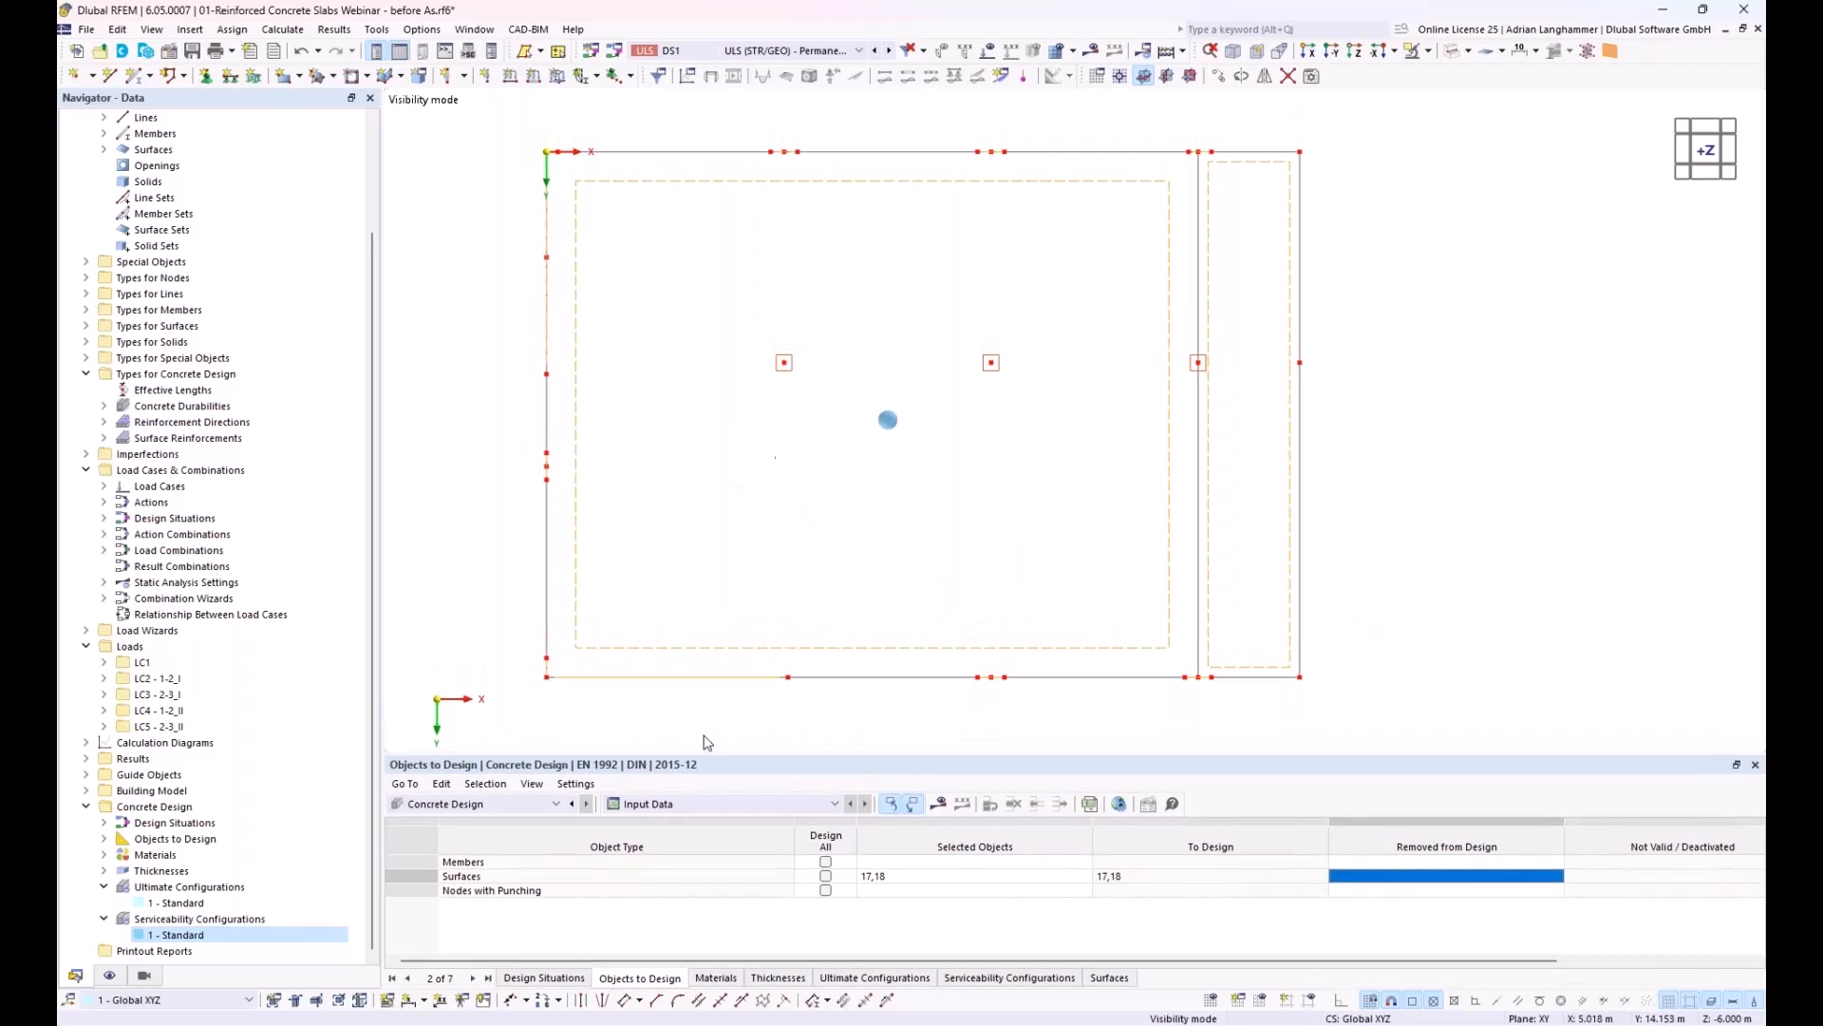
pyautogui.click(938, 805)
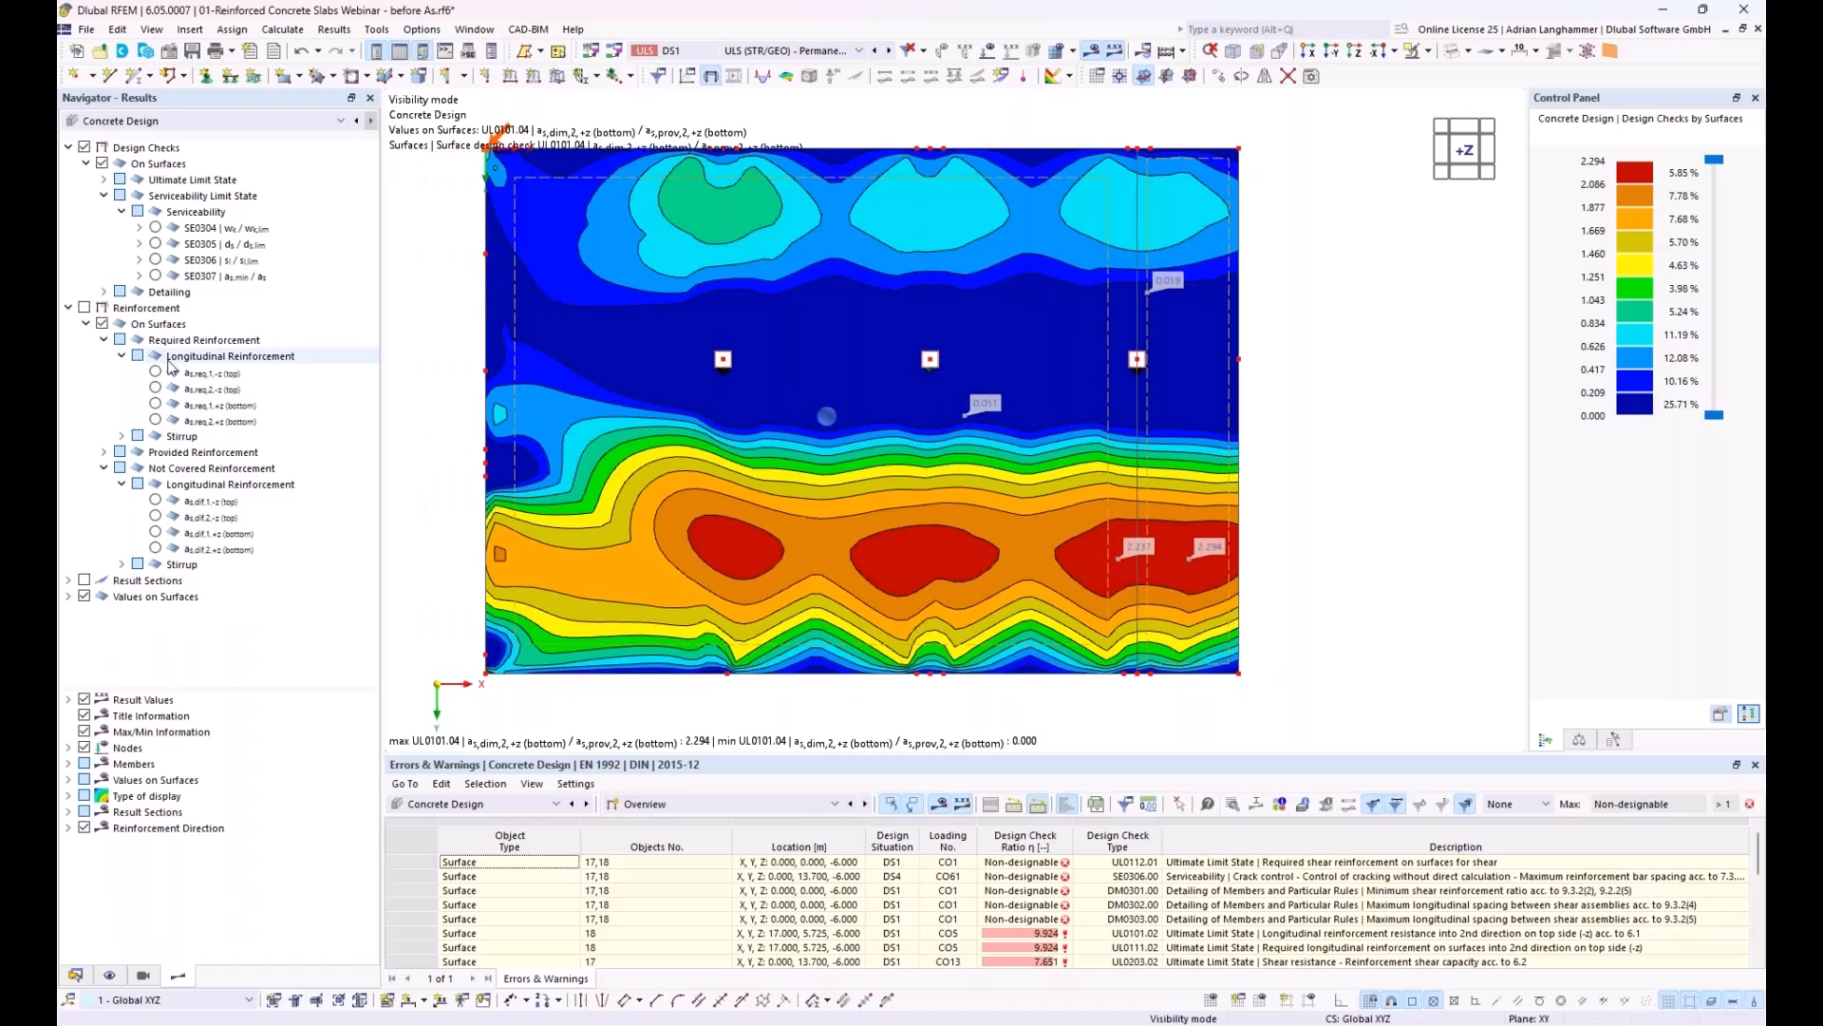
# Step: Examine the required longitudinal reinforcement in directions 1 and 2 on the top and bottom sides of the slab
pyautogui.click(155, 373)
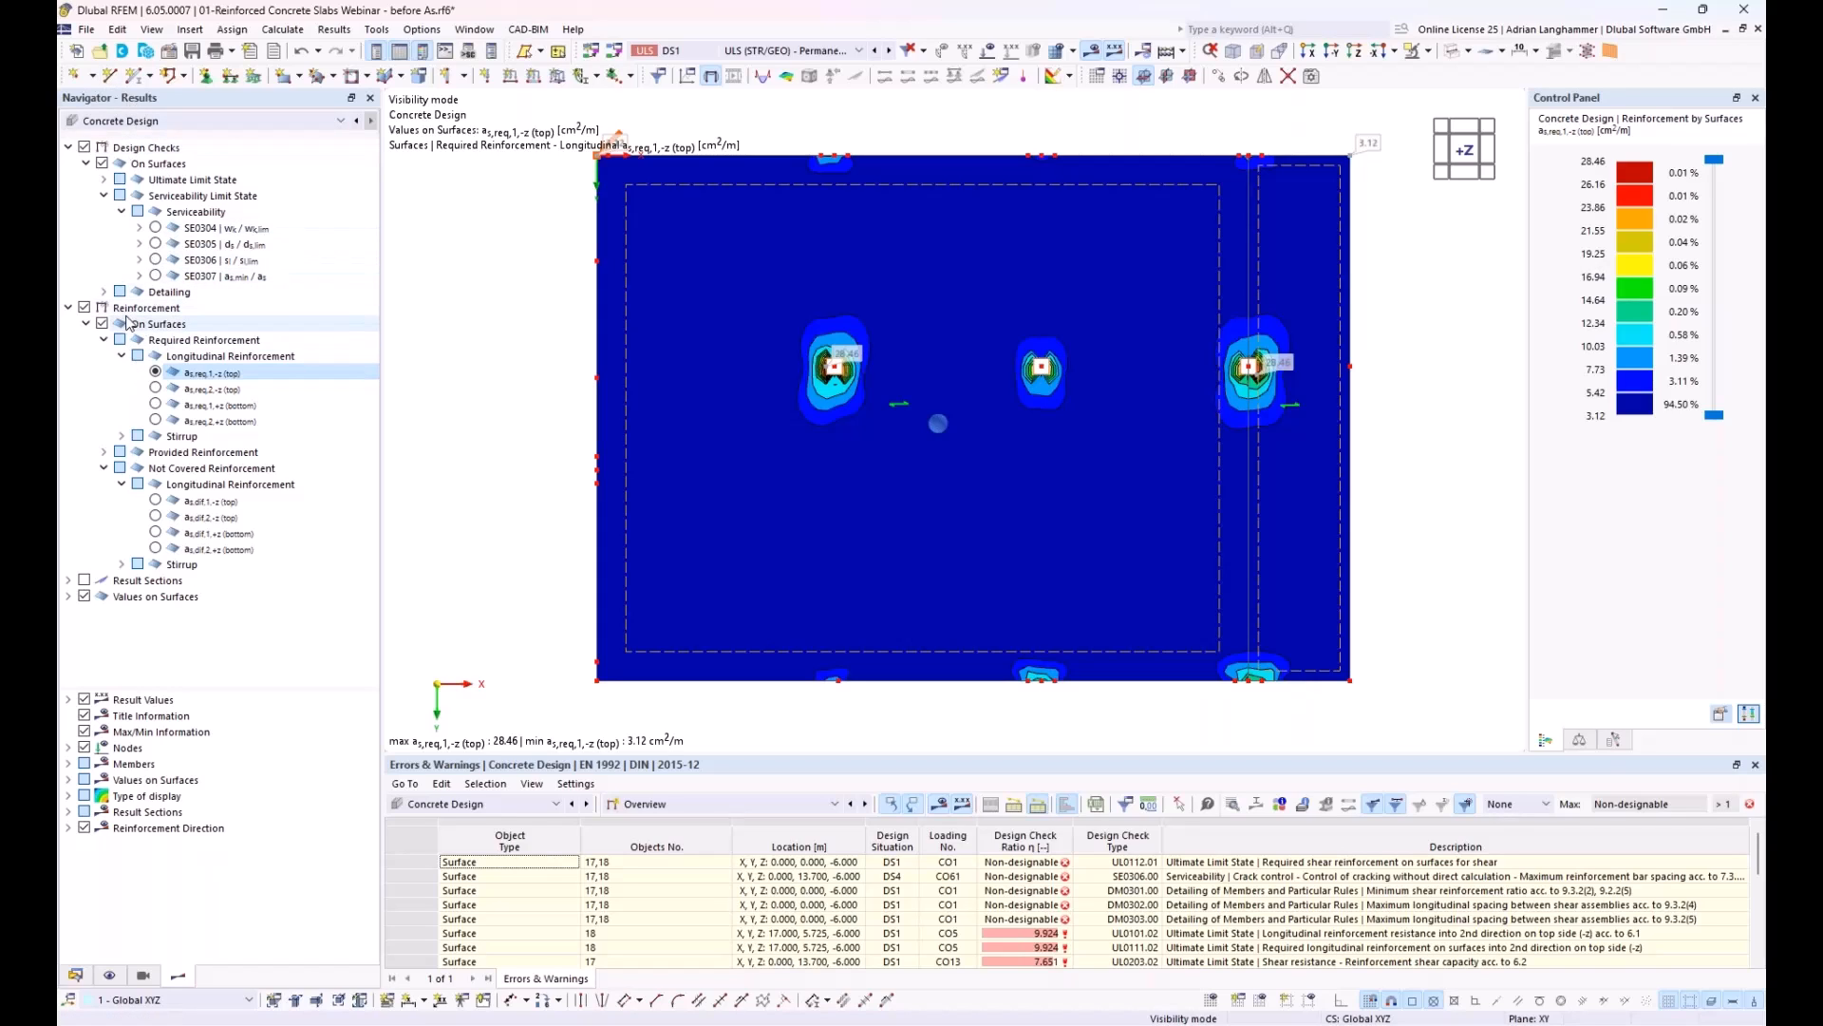
pyautogui.click(176, 310)
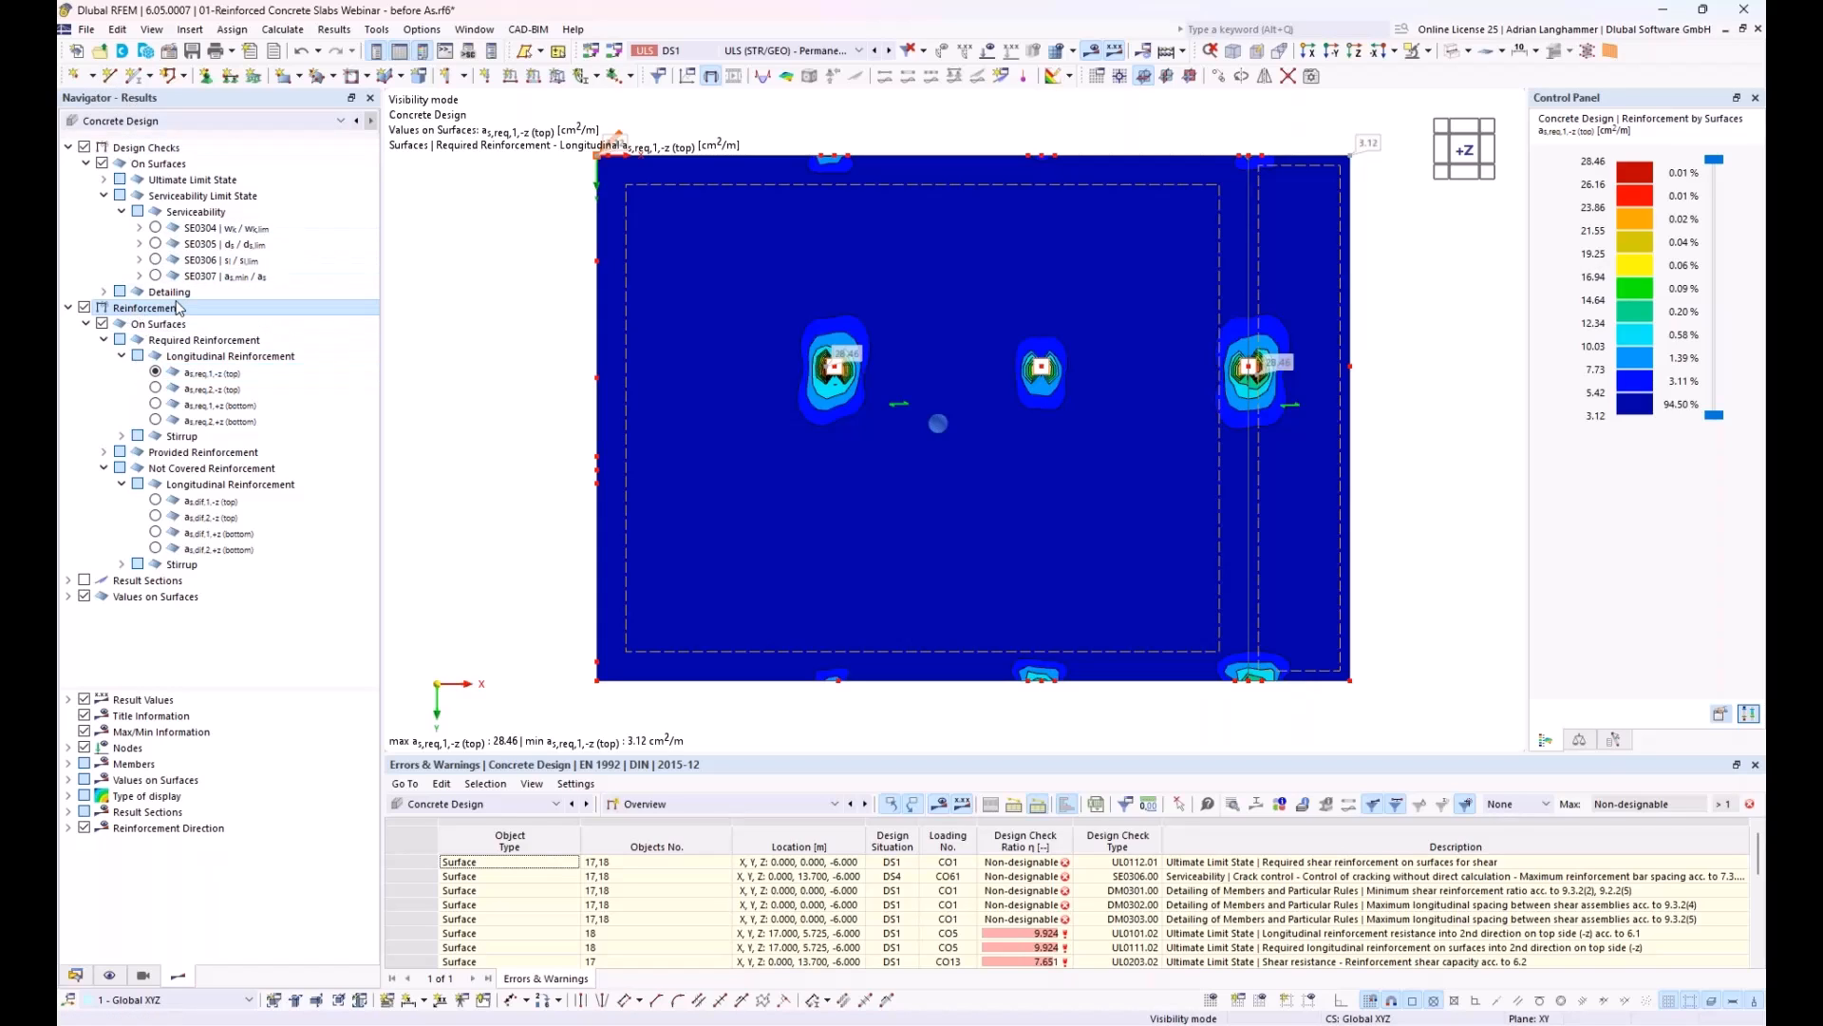
pyautogui.click(158, 393)
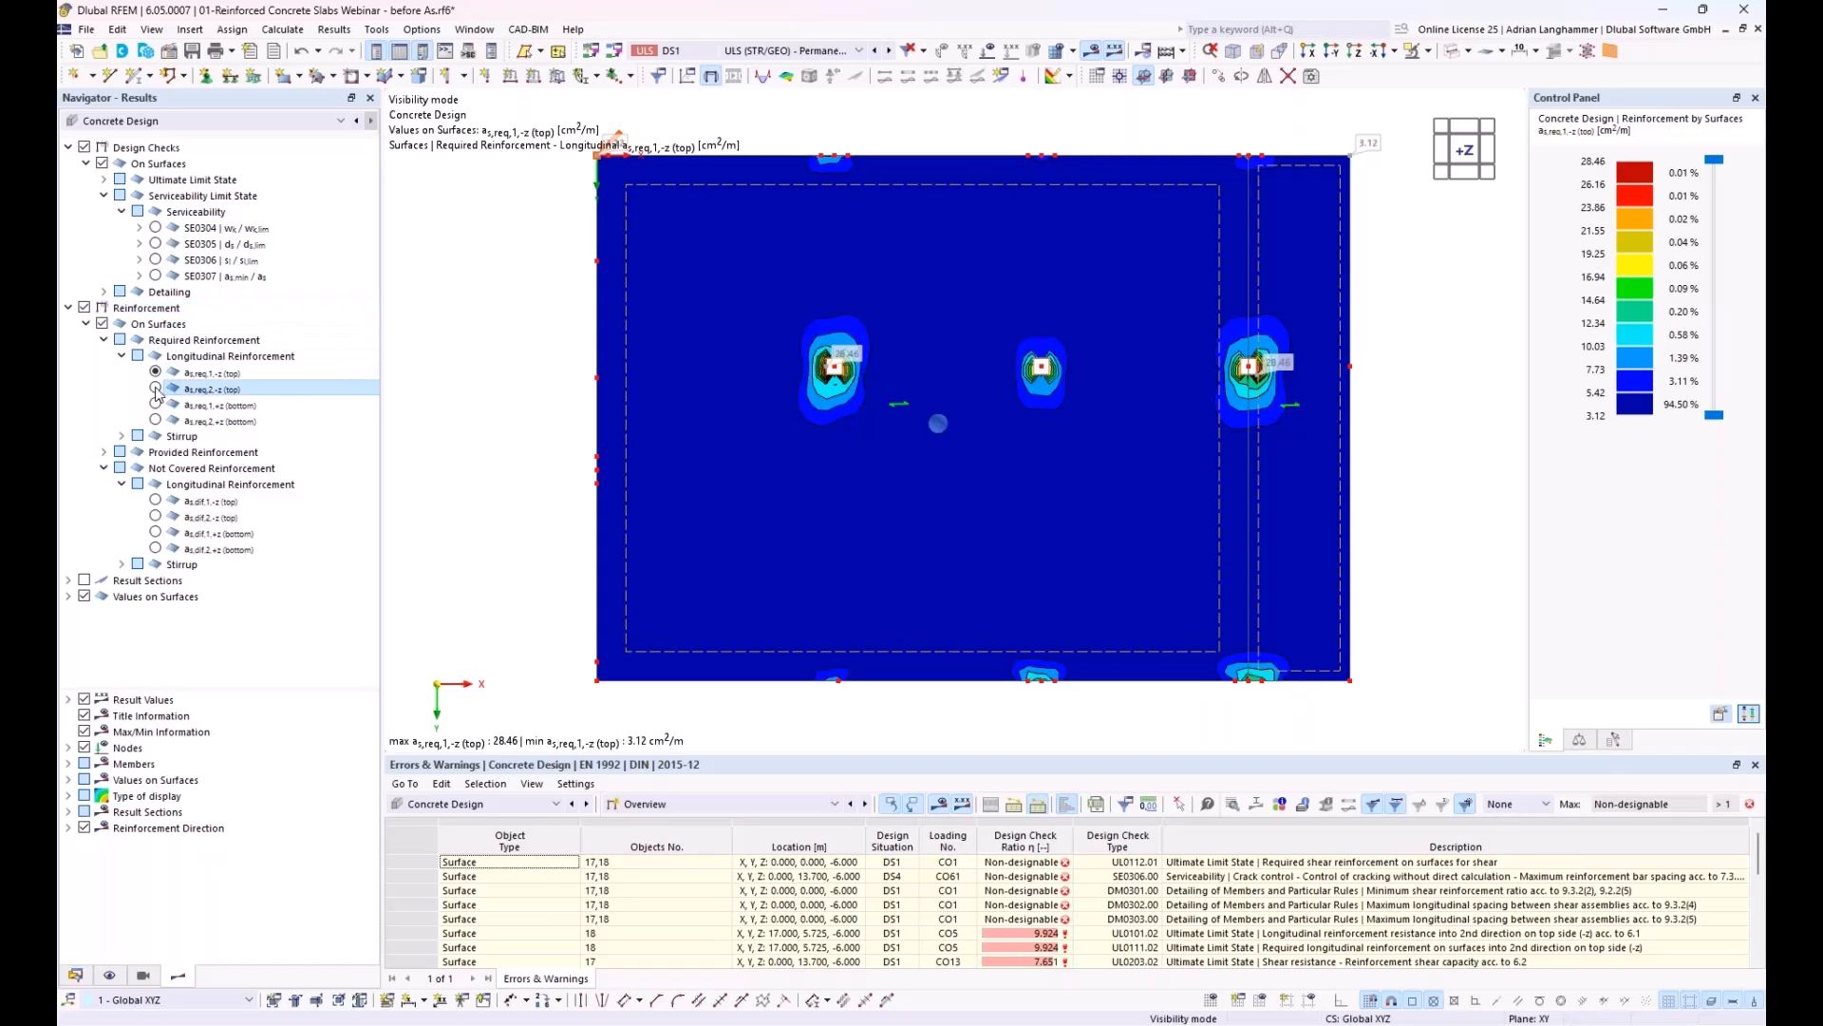
pyautogui.click(156, 389)
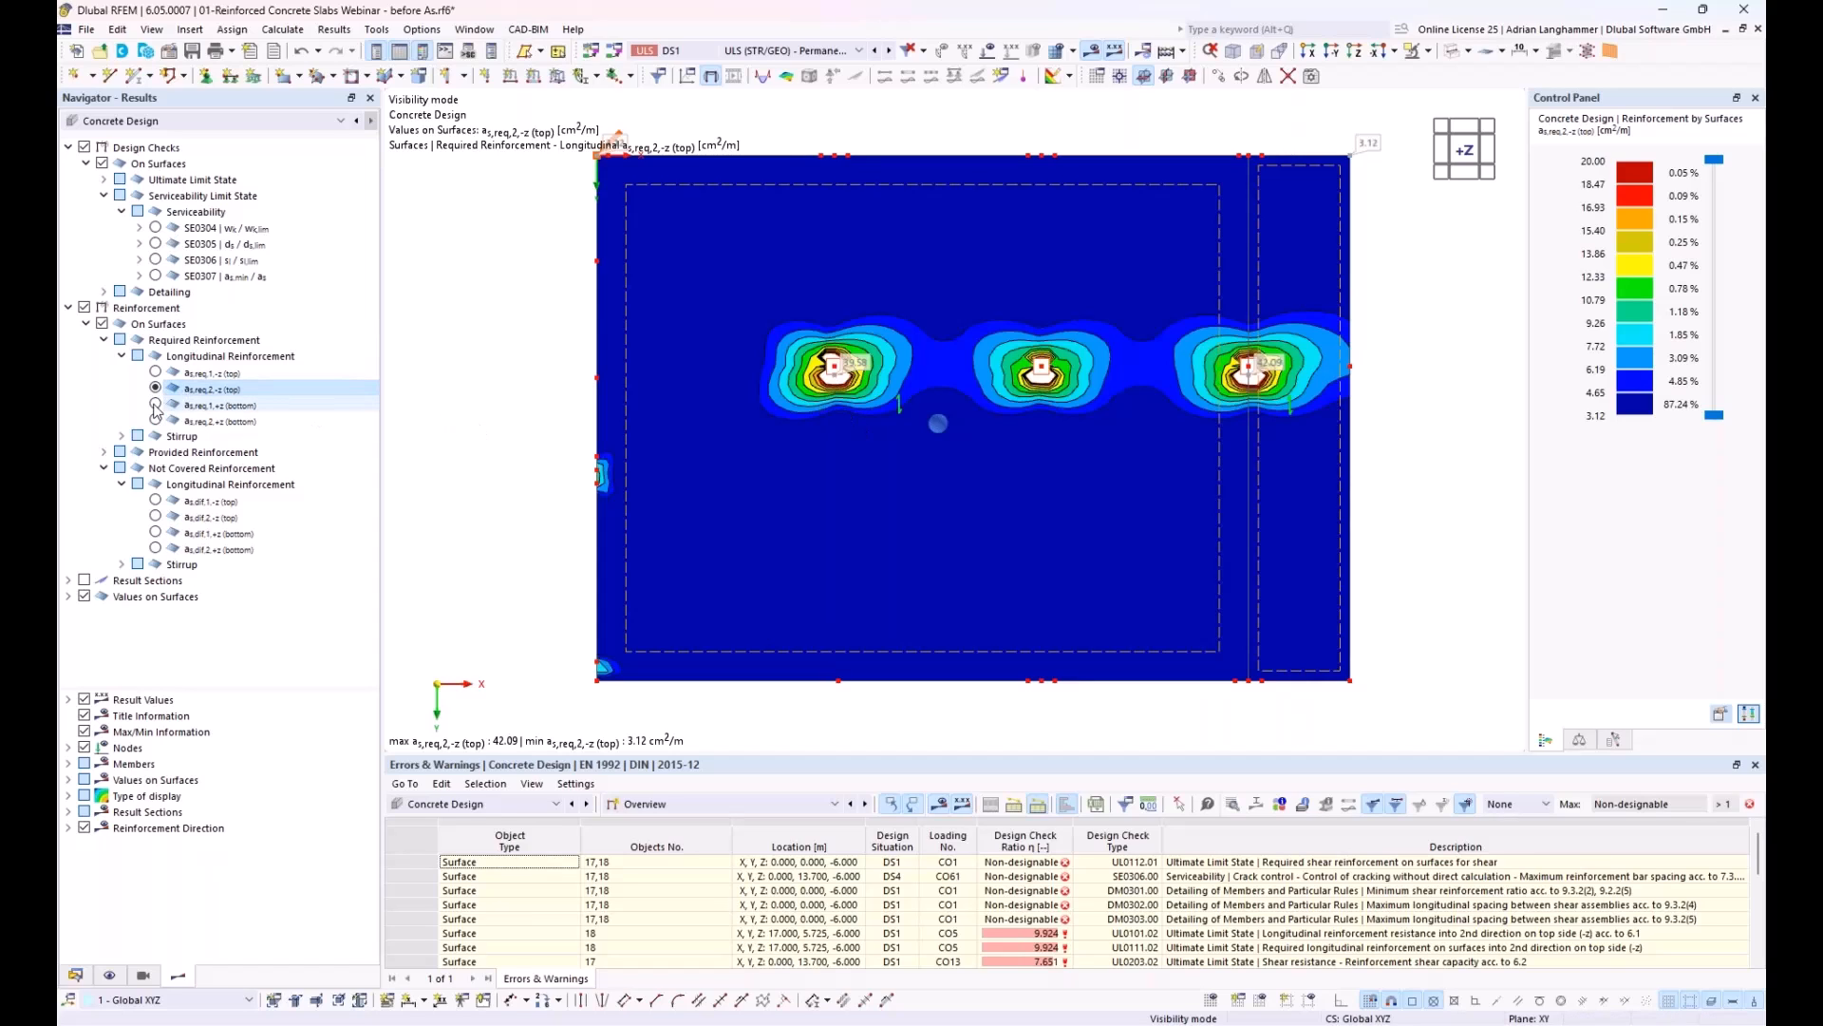
pyautogui.click(158, 408)
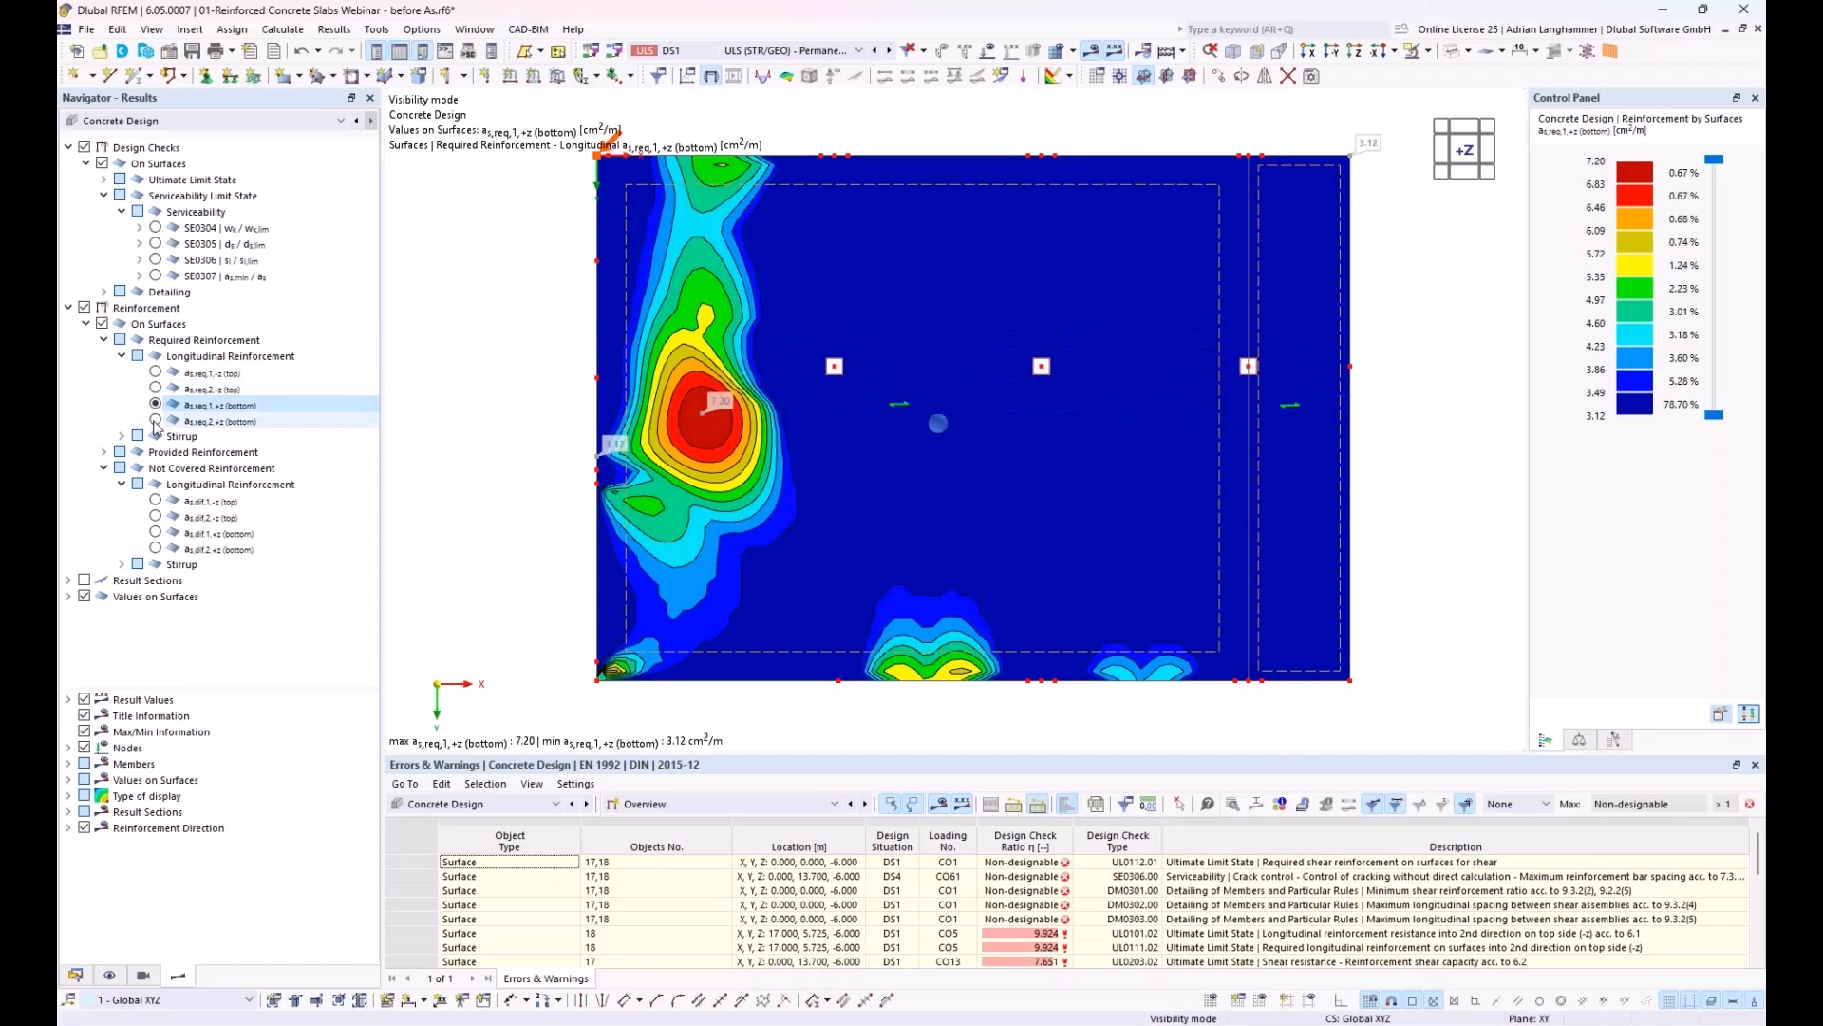
pyautogui.click(157, 421)
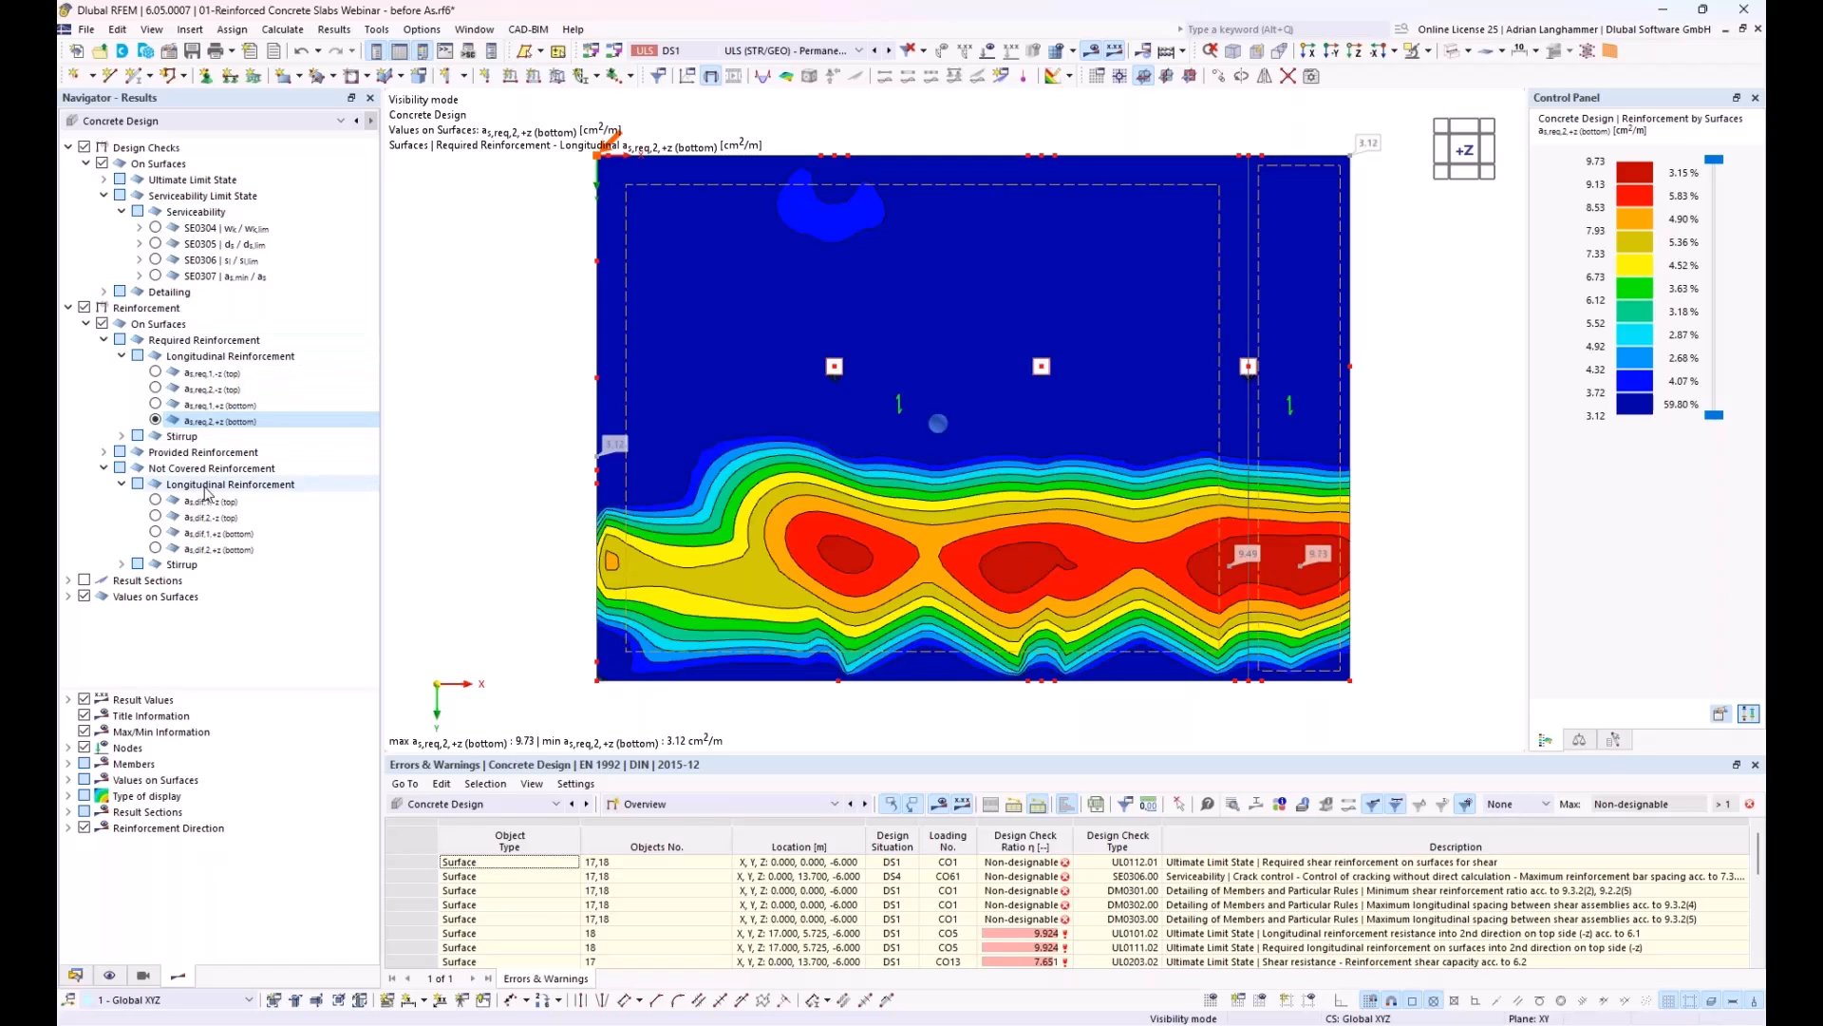
# Step: Compare the provided and not covered longitudinal reinforcement in direction 1 on the top side of the slab
pyautogui.click(156, 504)
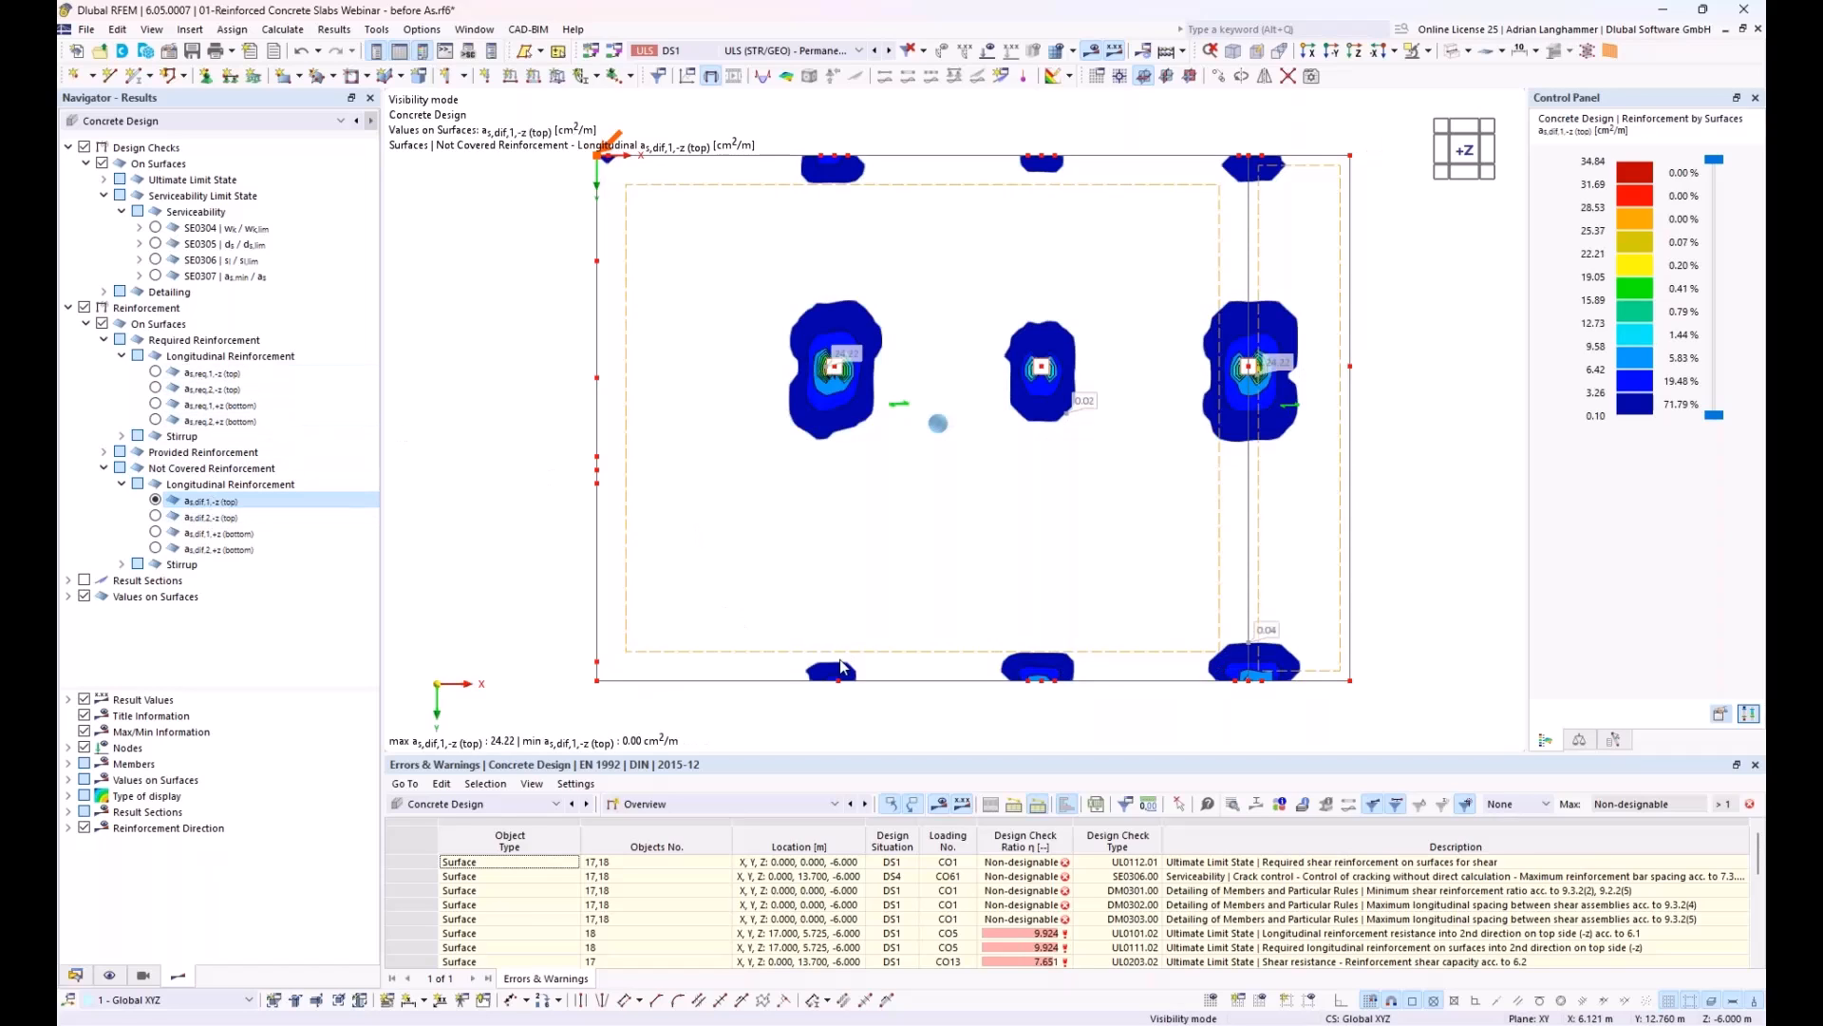
pyautogui.click(103, 453)
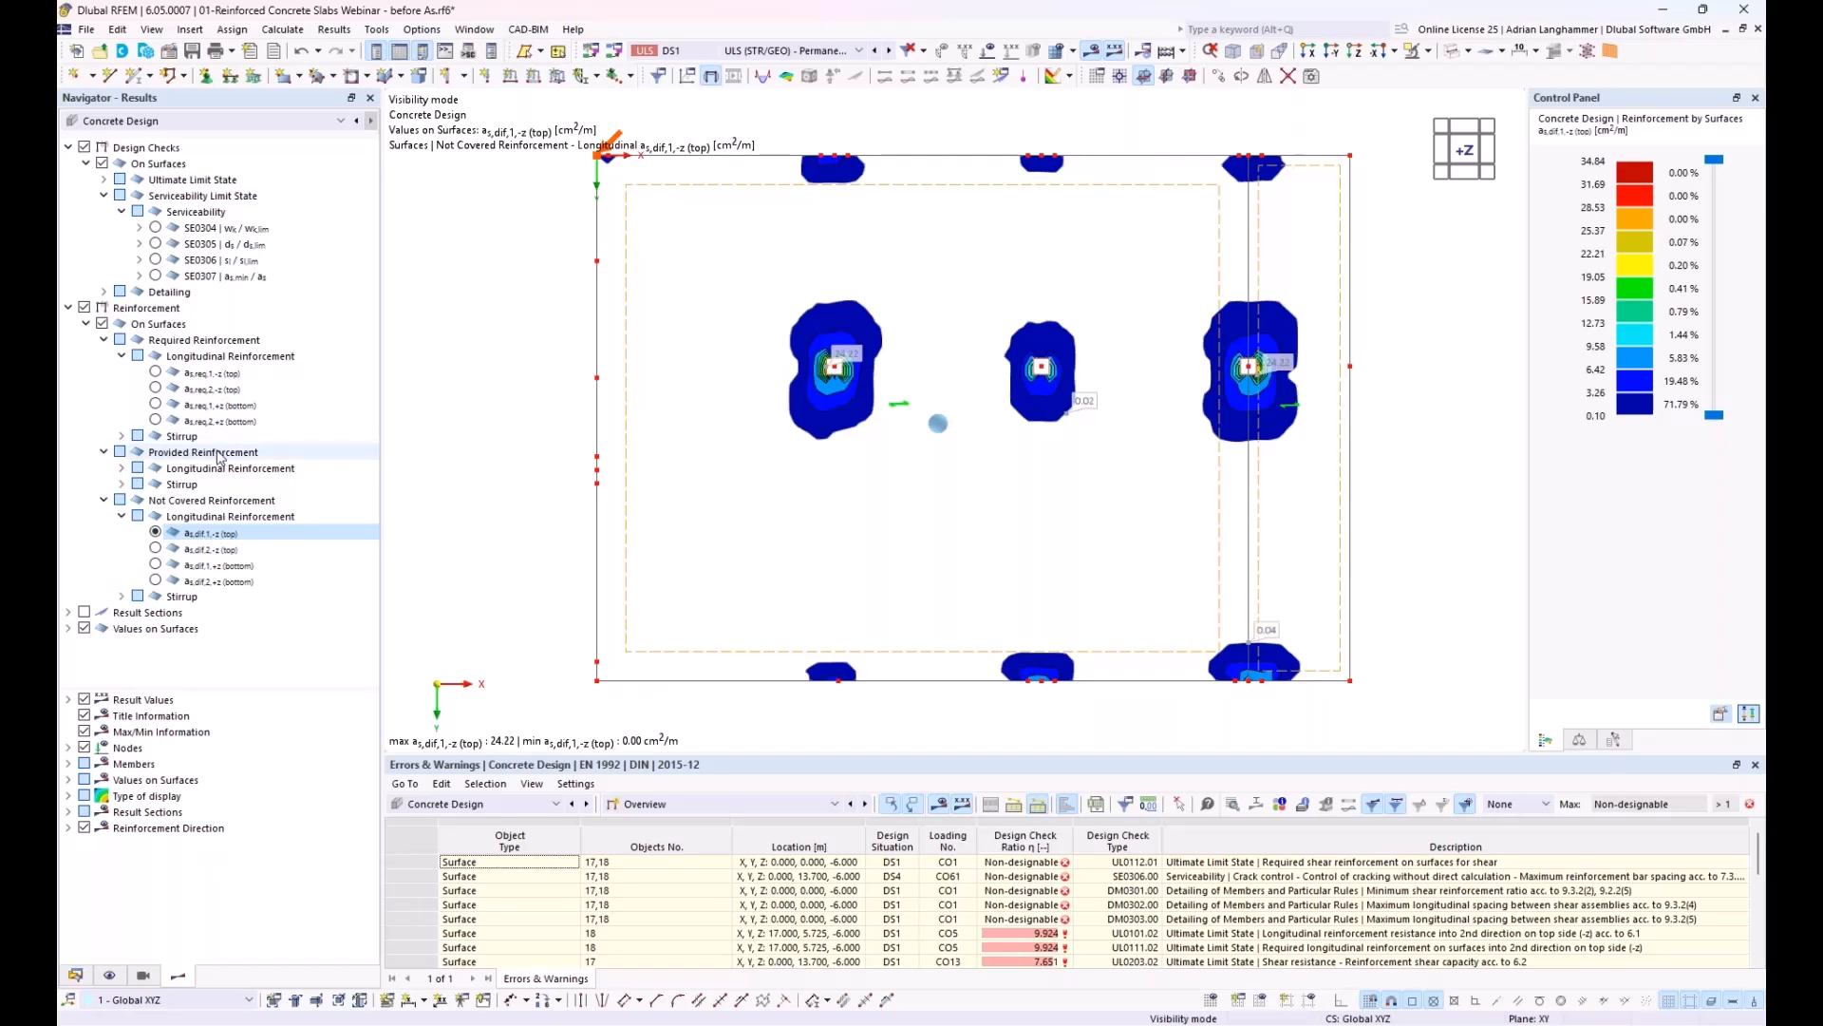
pyautogui.click(122, 468)
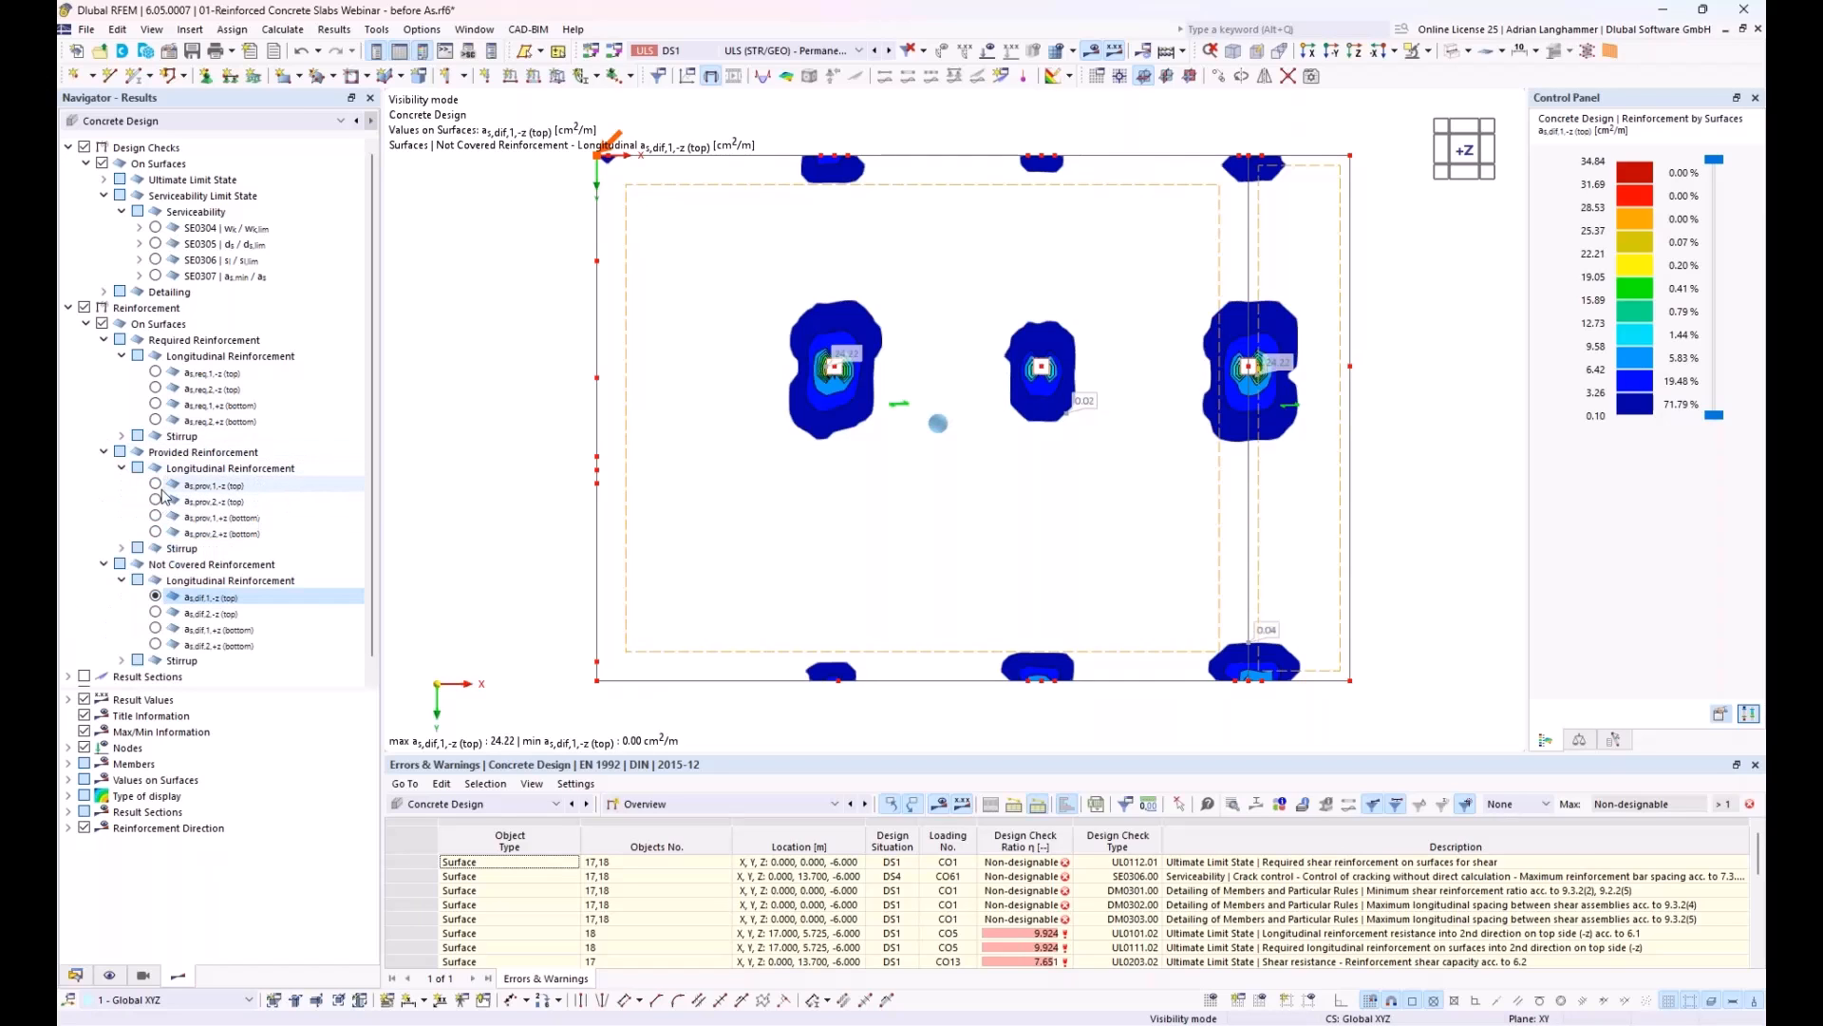
pyautogui.click(155, 485)
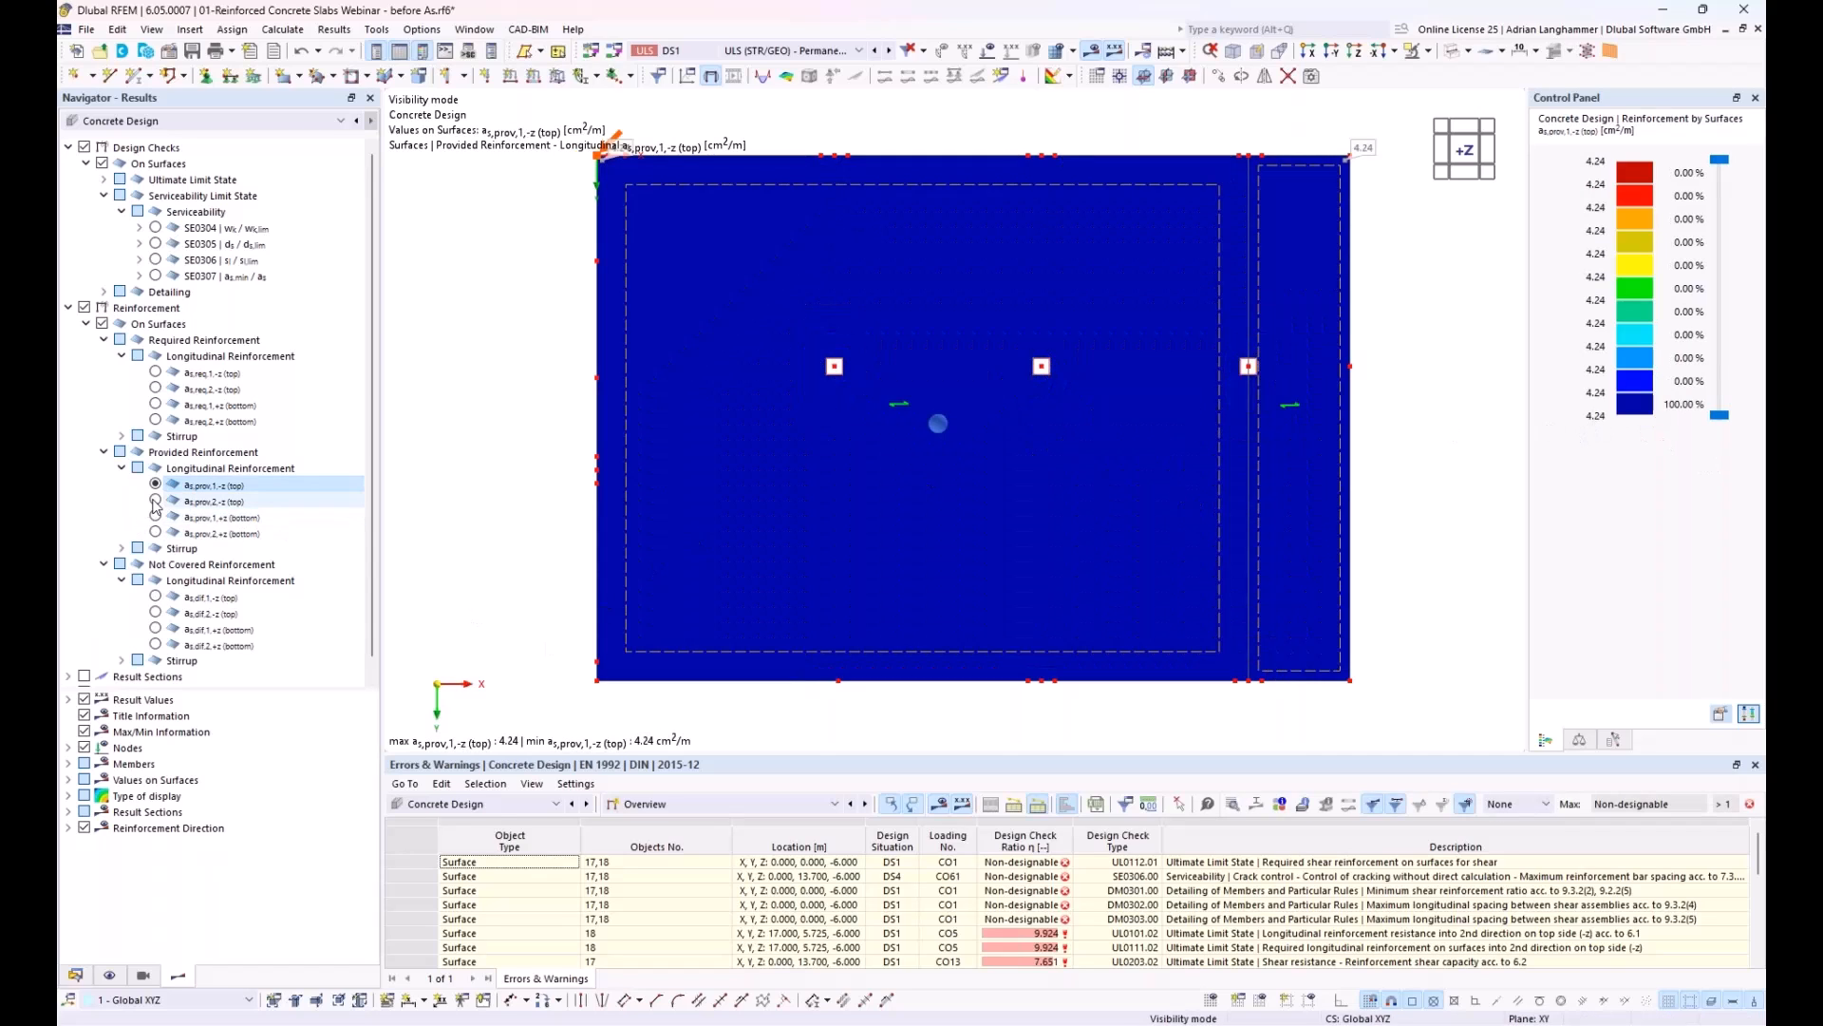
pyautogui.click(155, 598)
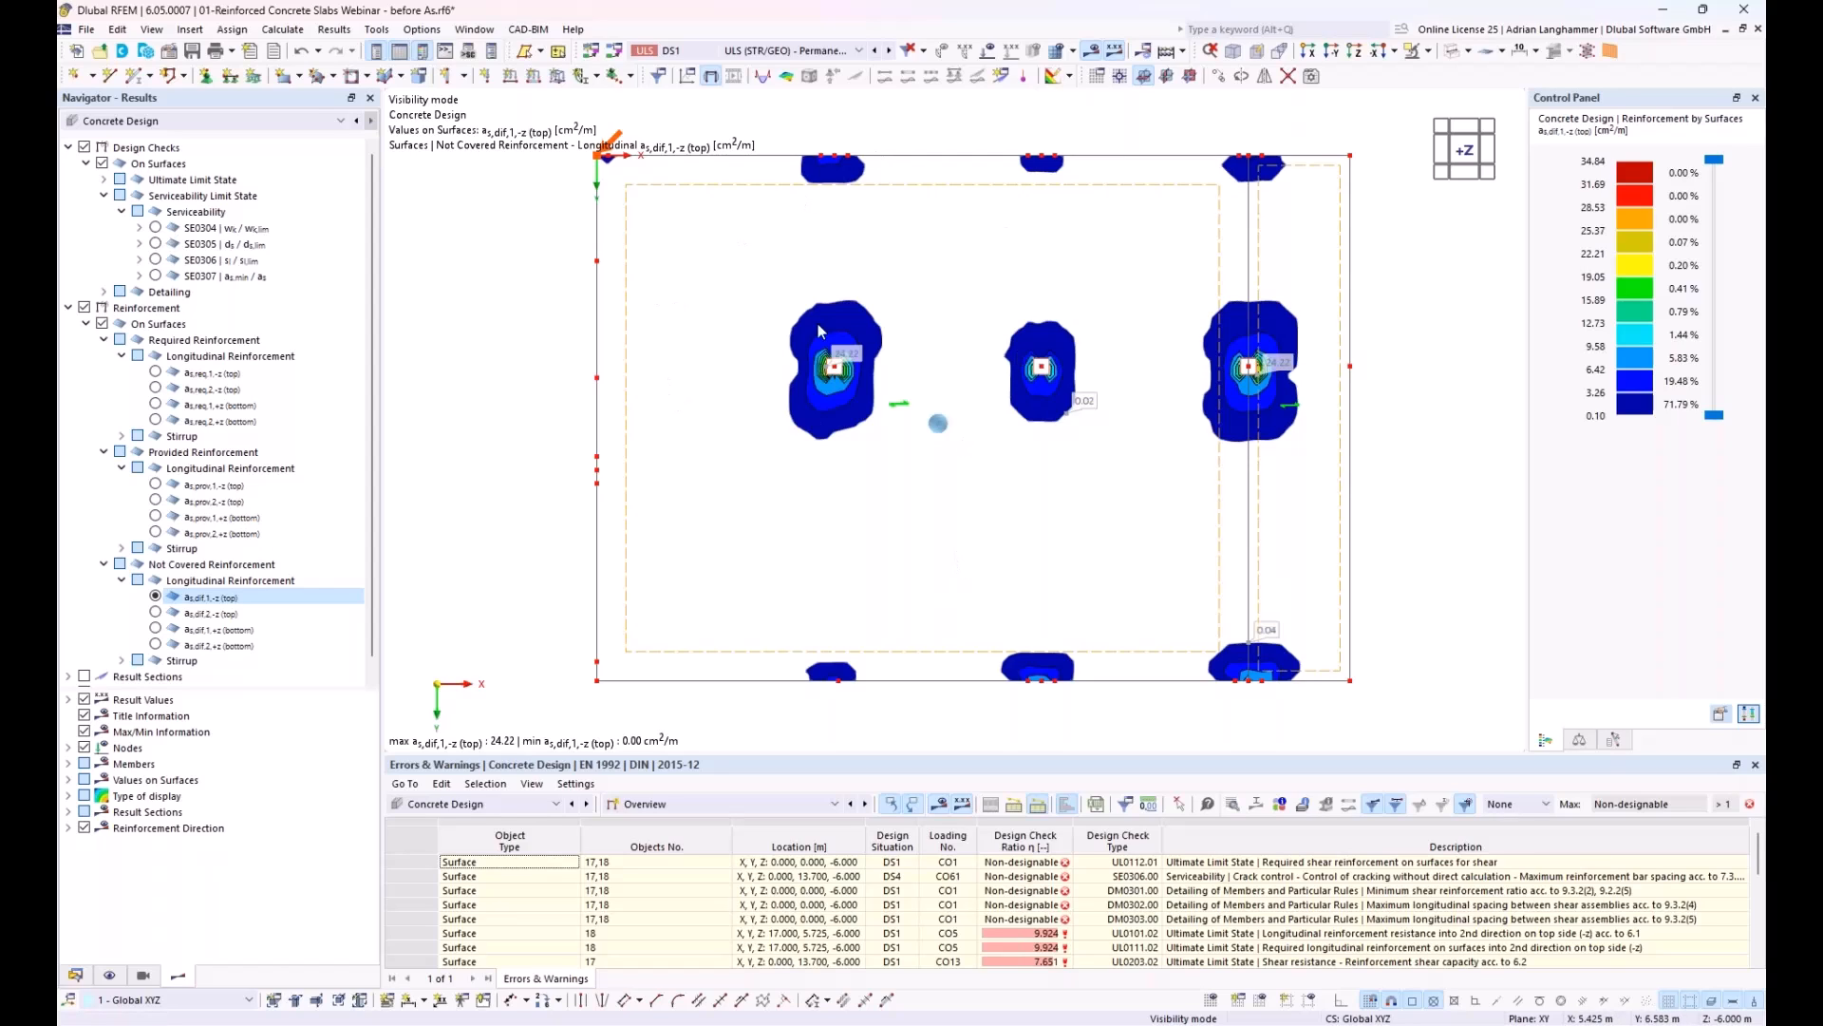
# Step: In the Concrete Design global settings, disable the deletion of add-on results when input data changes
pyautogui.click(693, 805)
pyautogui.click(692, 823)
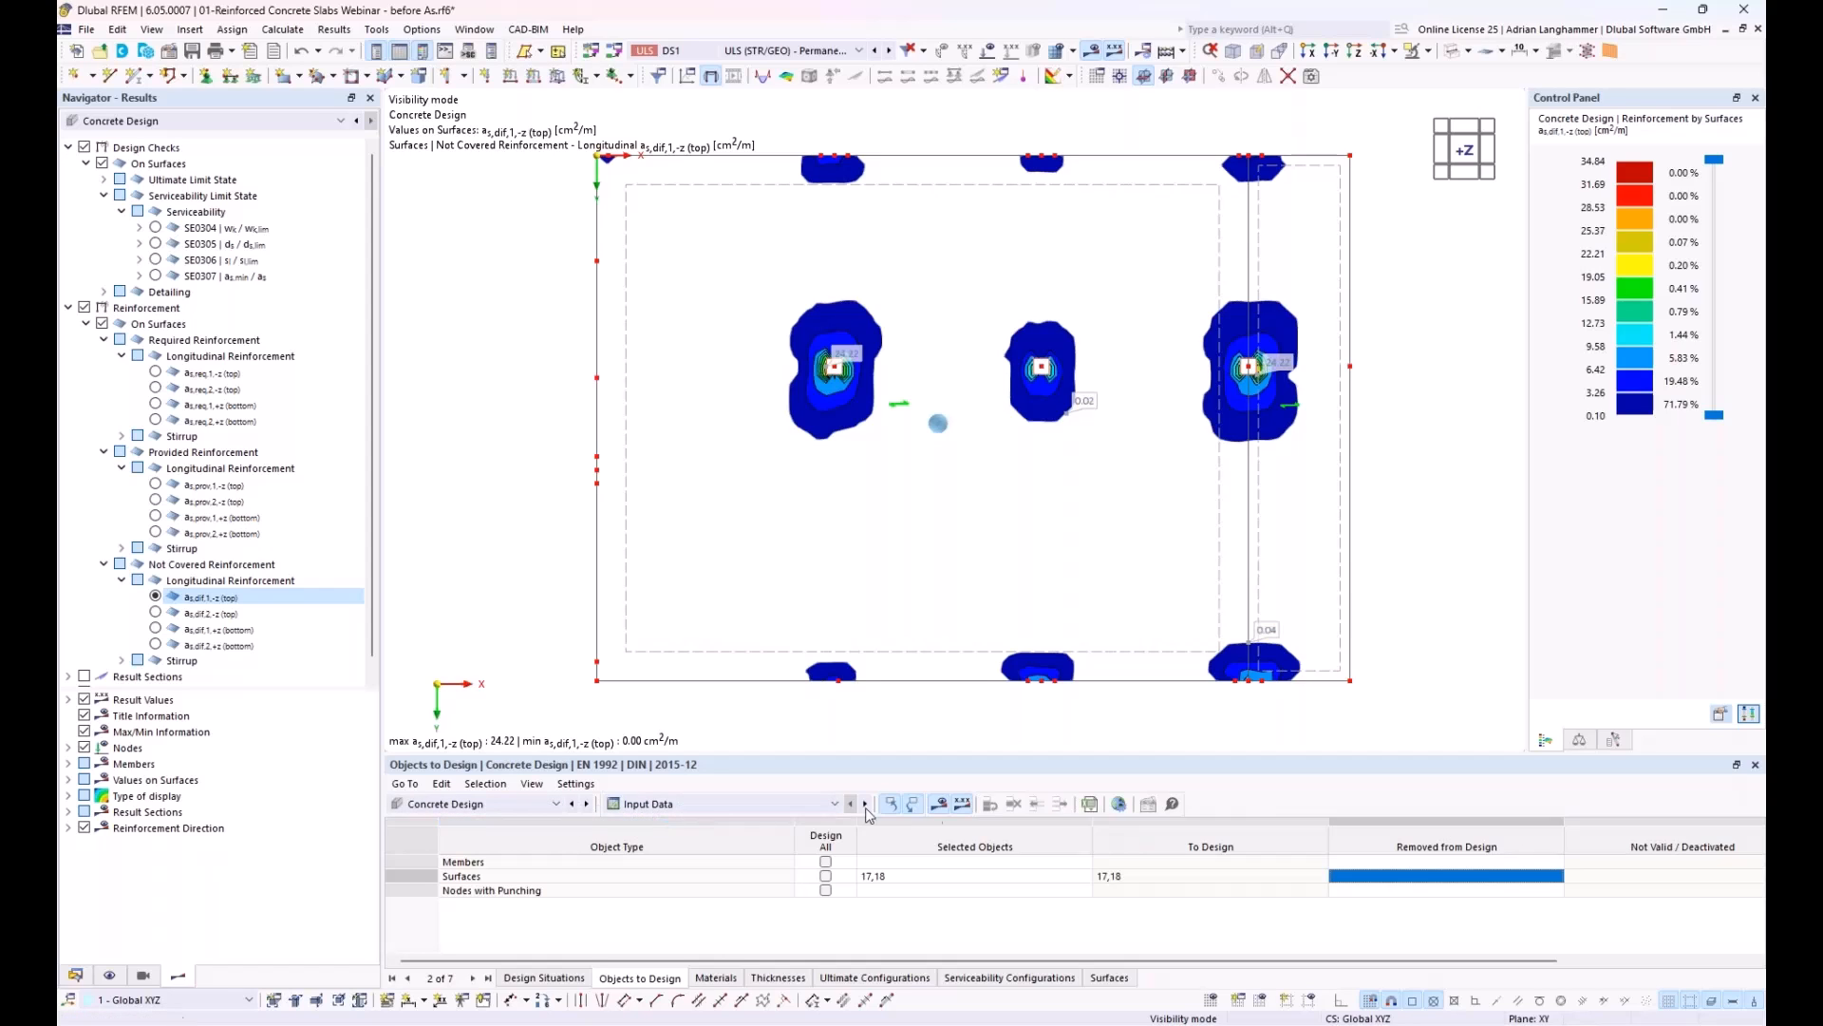
pyautogui.click(1119, 805)
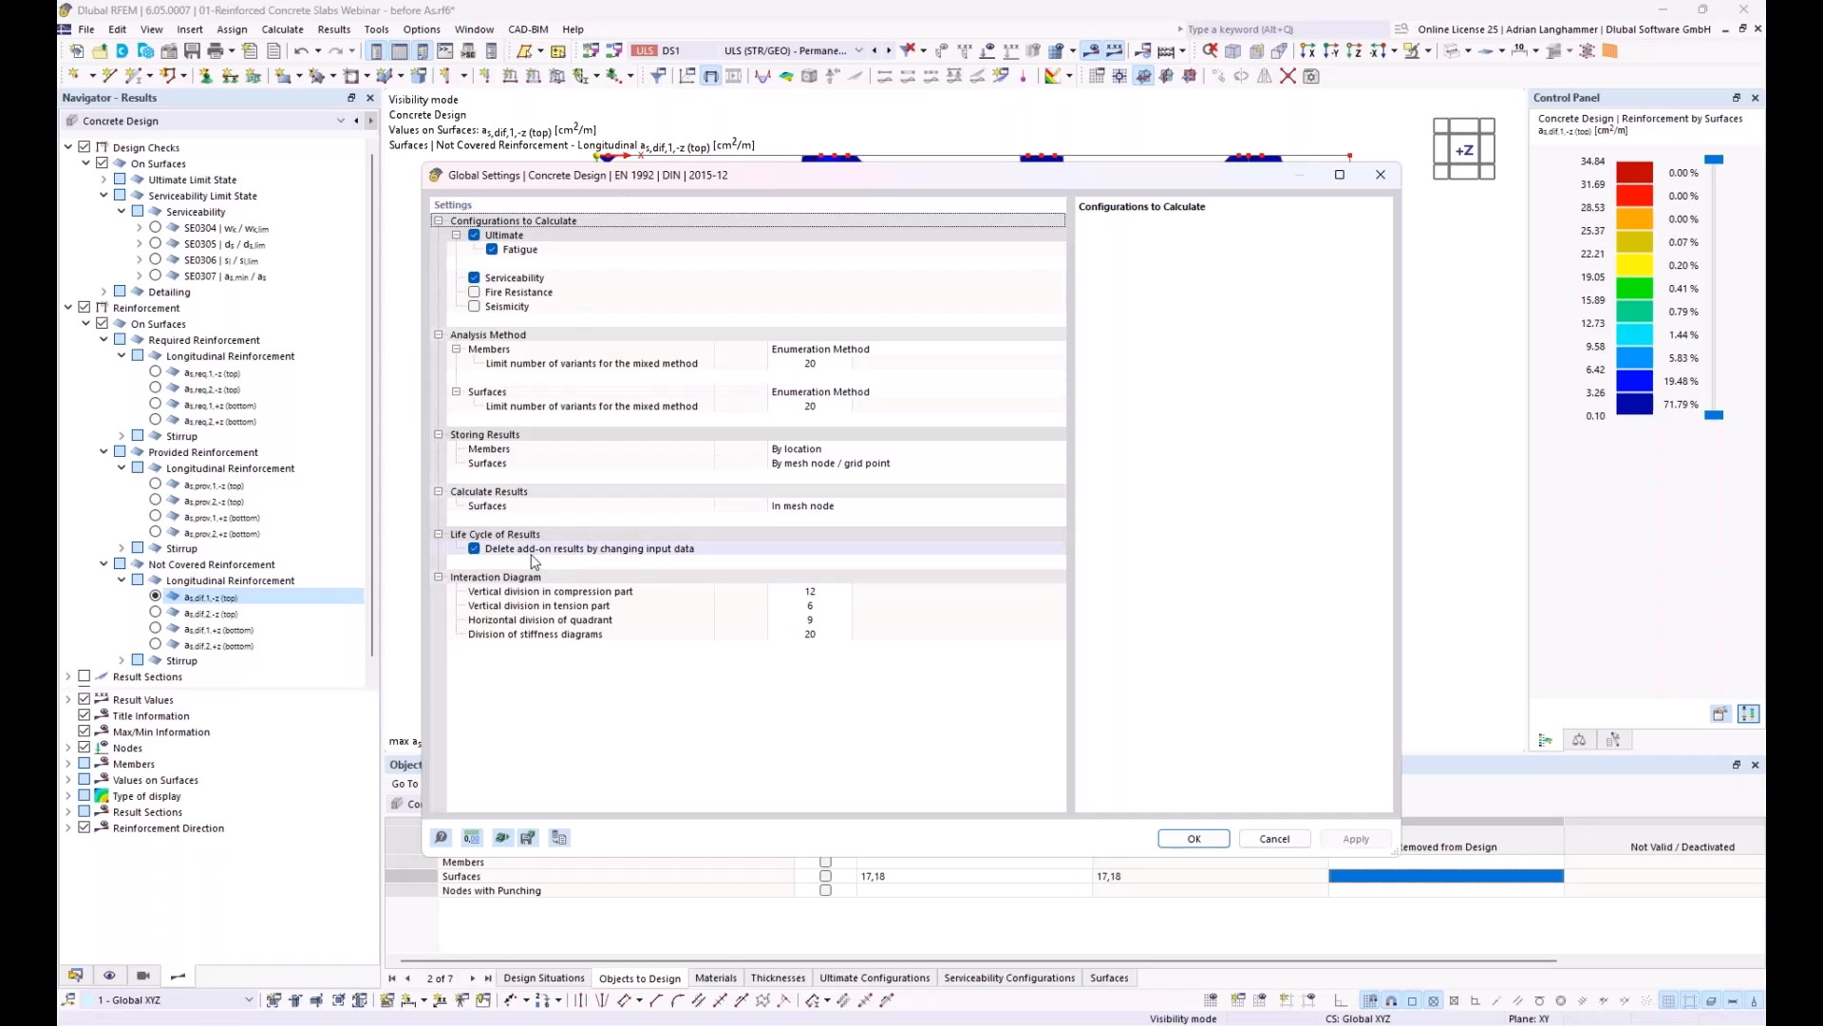
pyautogui.moveTo(753, 177); pyautogui.dragTo(797, 139)
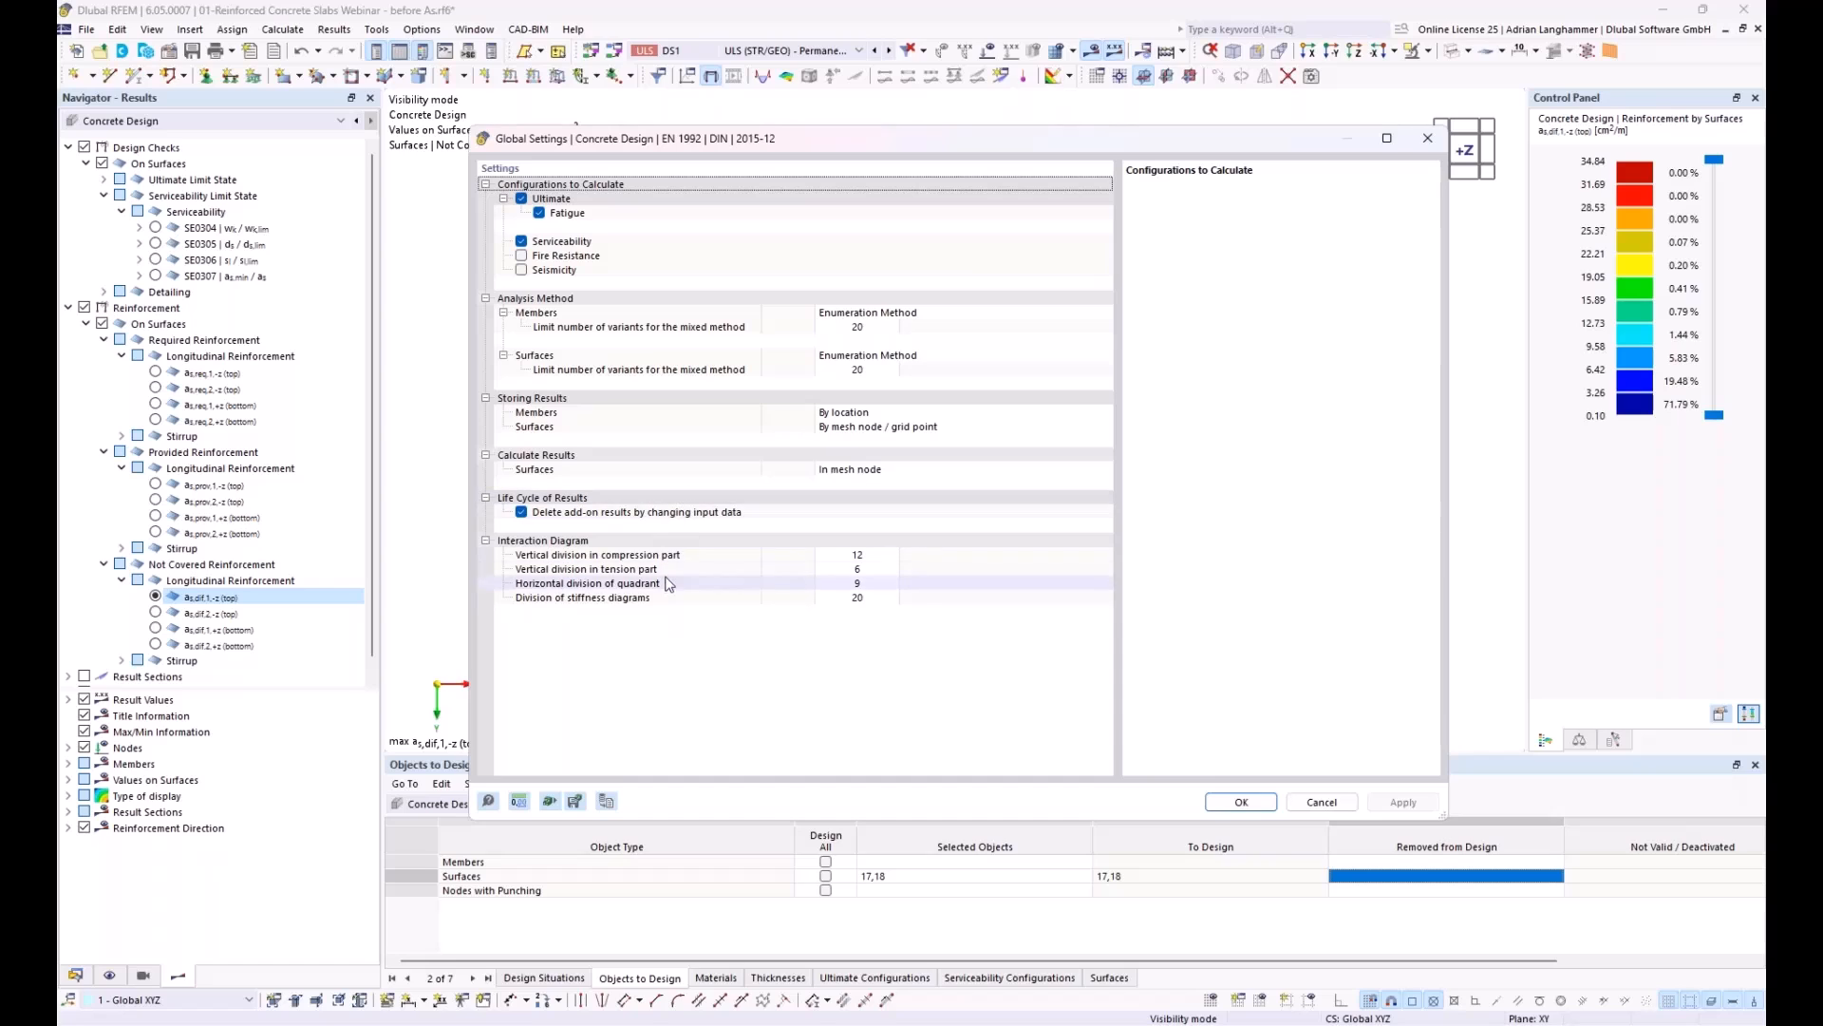
pyautogui.click(521, 513)
pyautogui.press('Return')
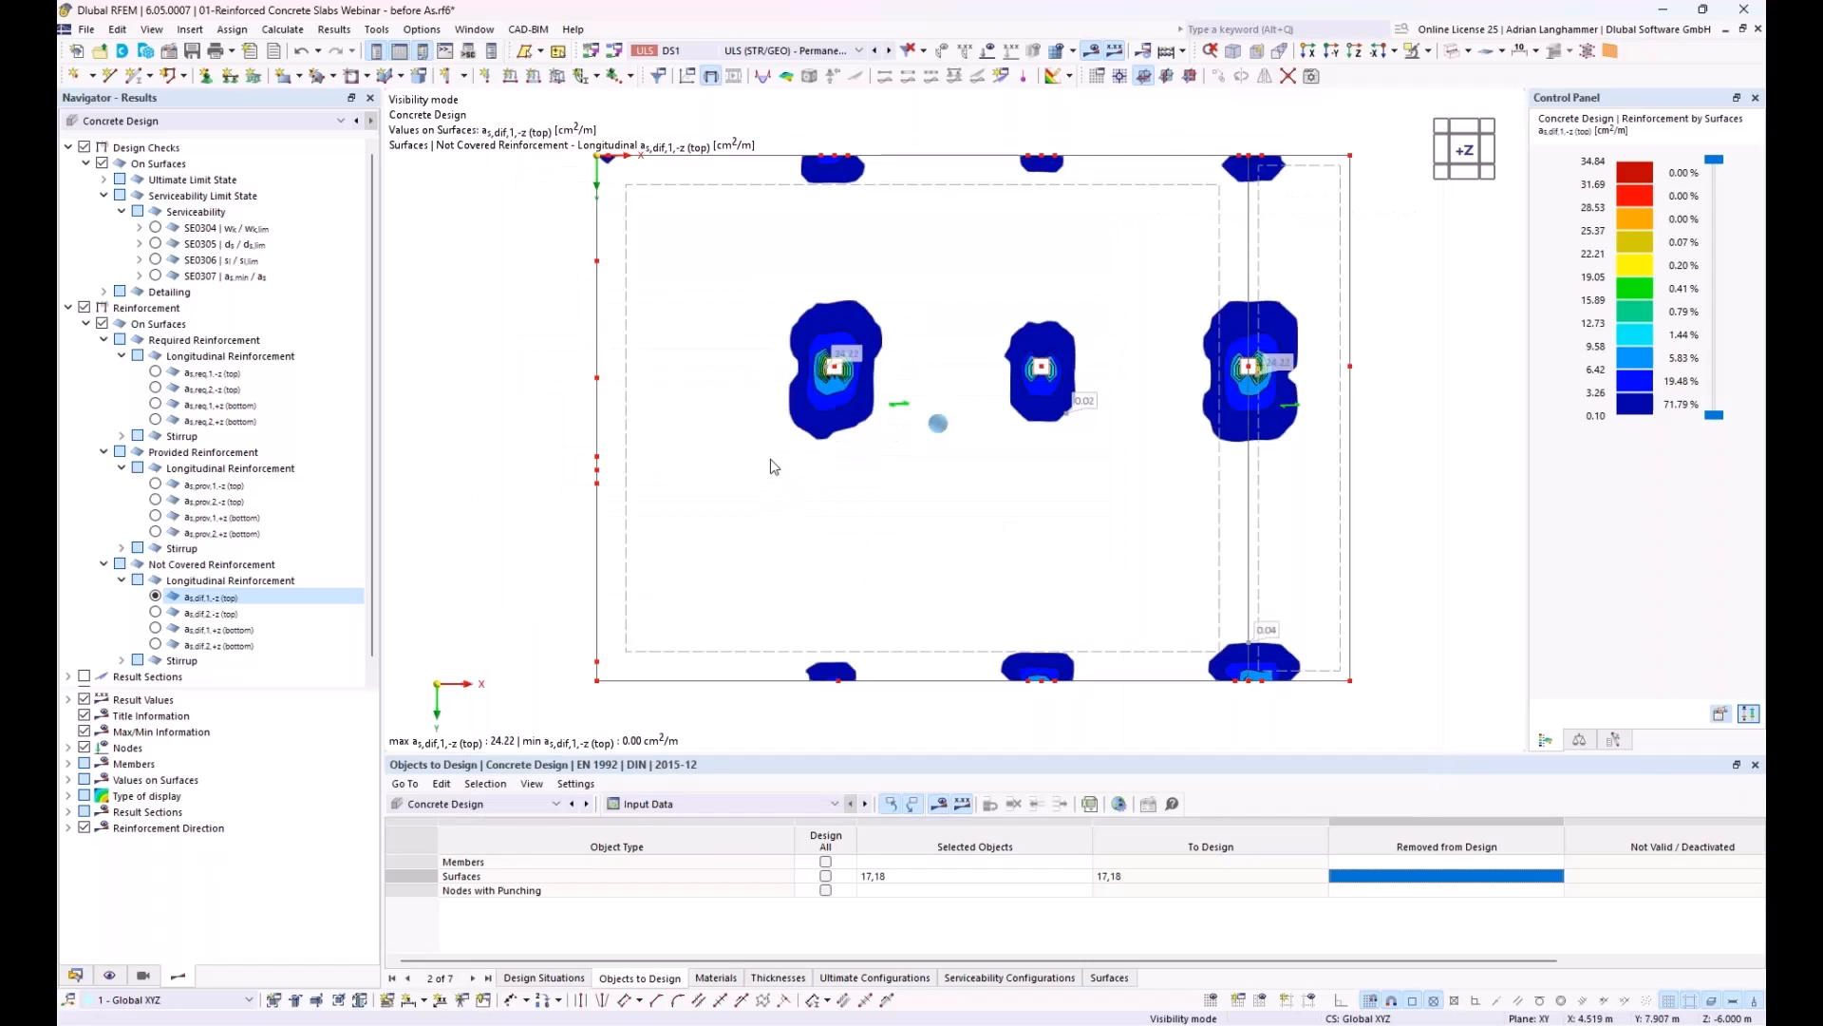
# Step: View the top not covered longitudinal reinforcement in direction 2, and return the display to direction 1
pyautogui.moveTo(811, 475); pyautogui.dragTo(790, 482, button='middle')
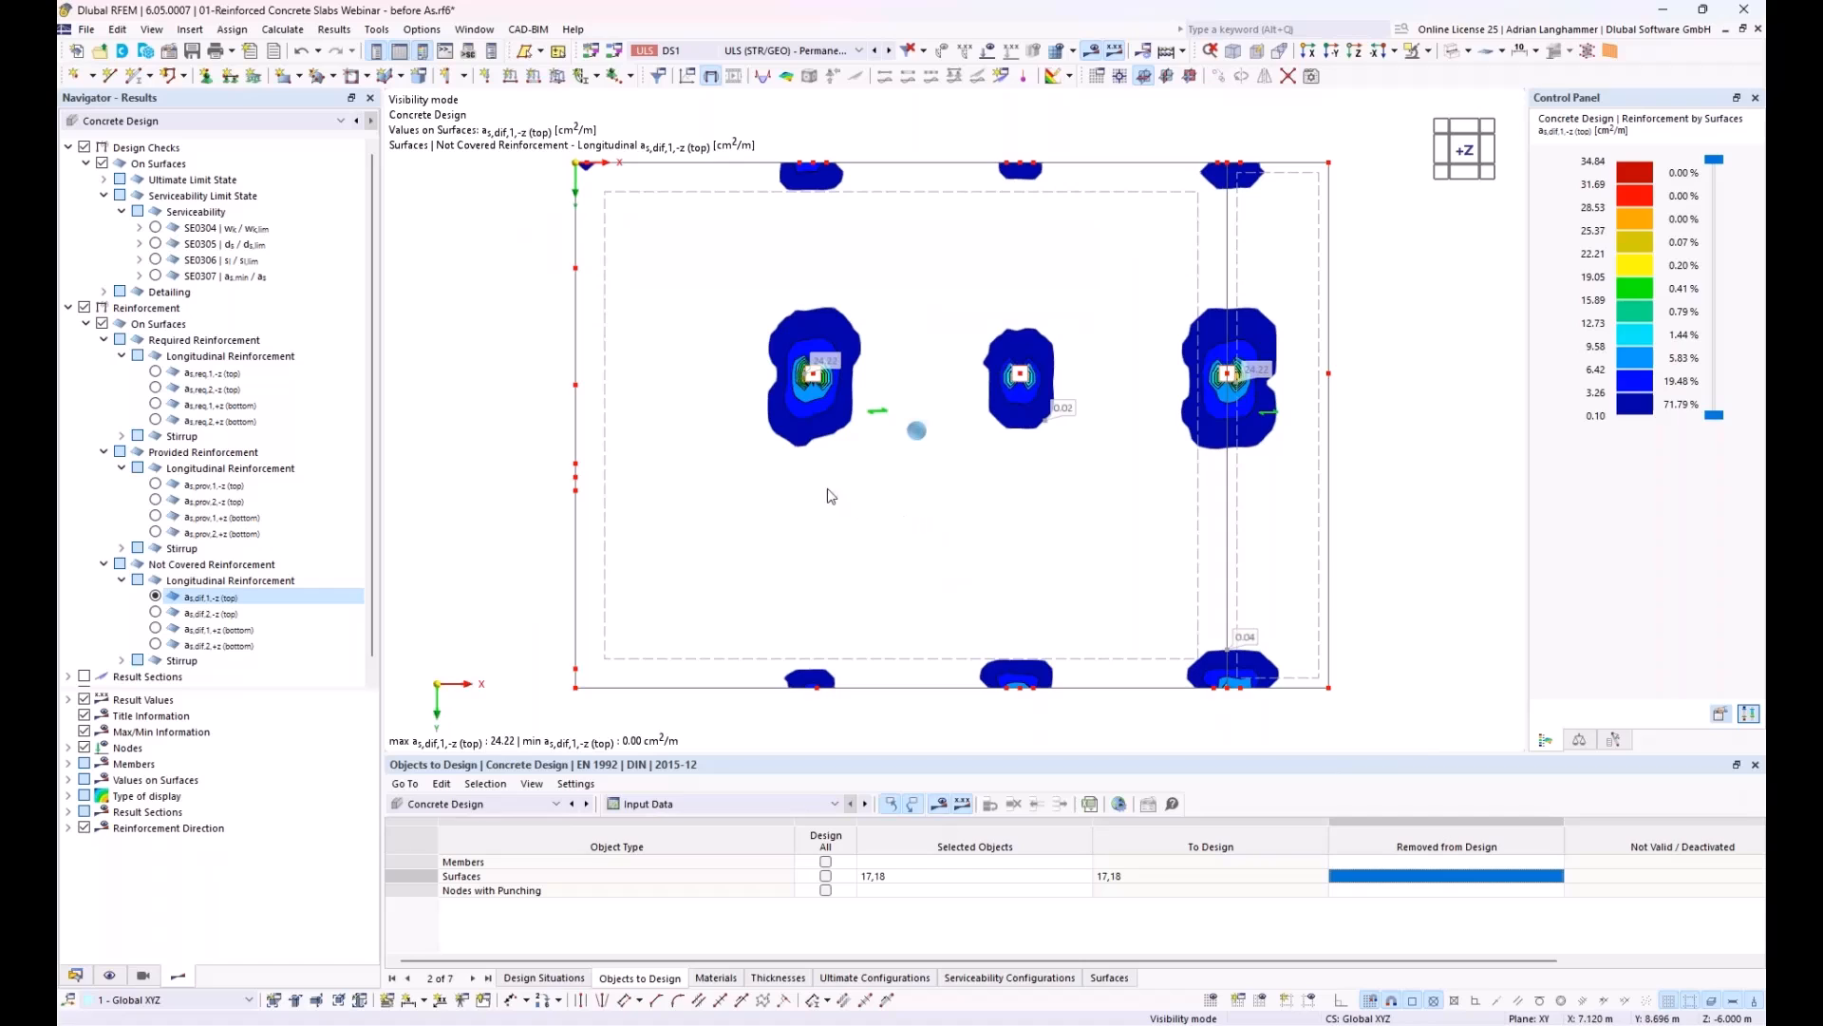
pyautogui.click(75, 976)
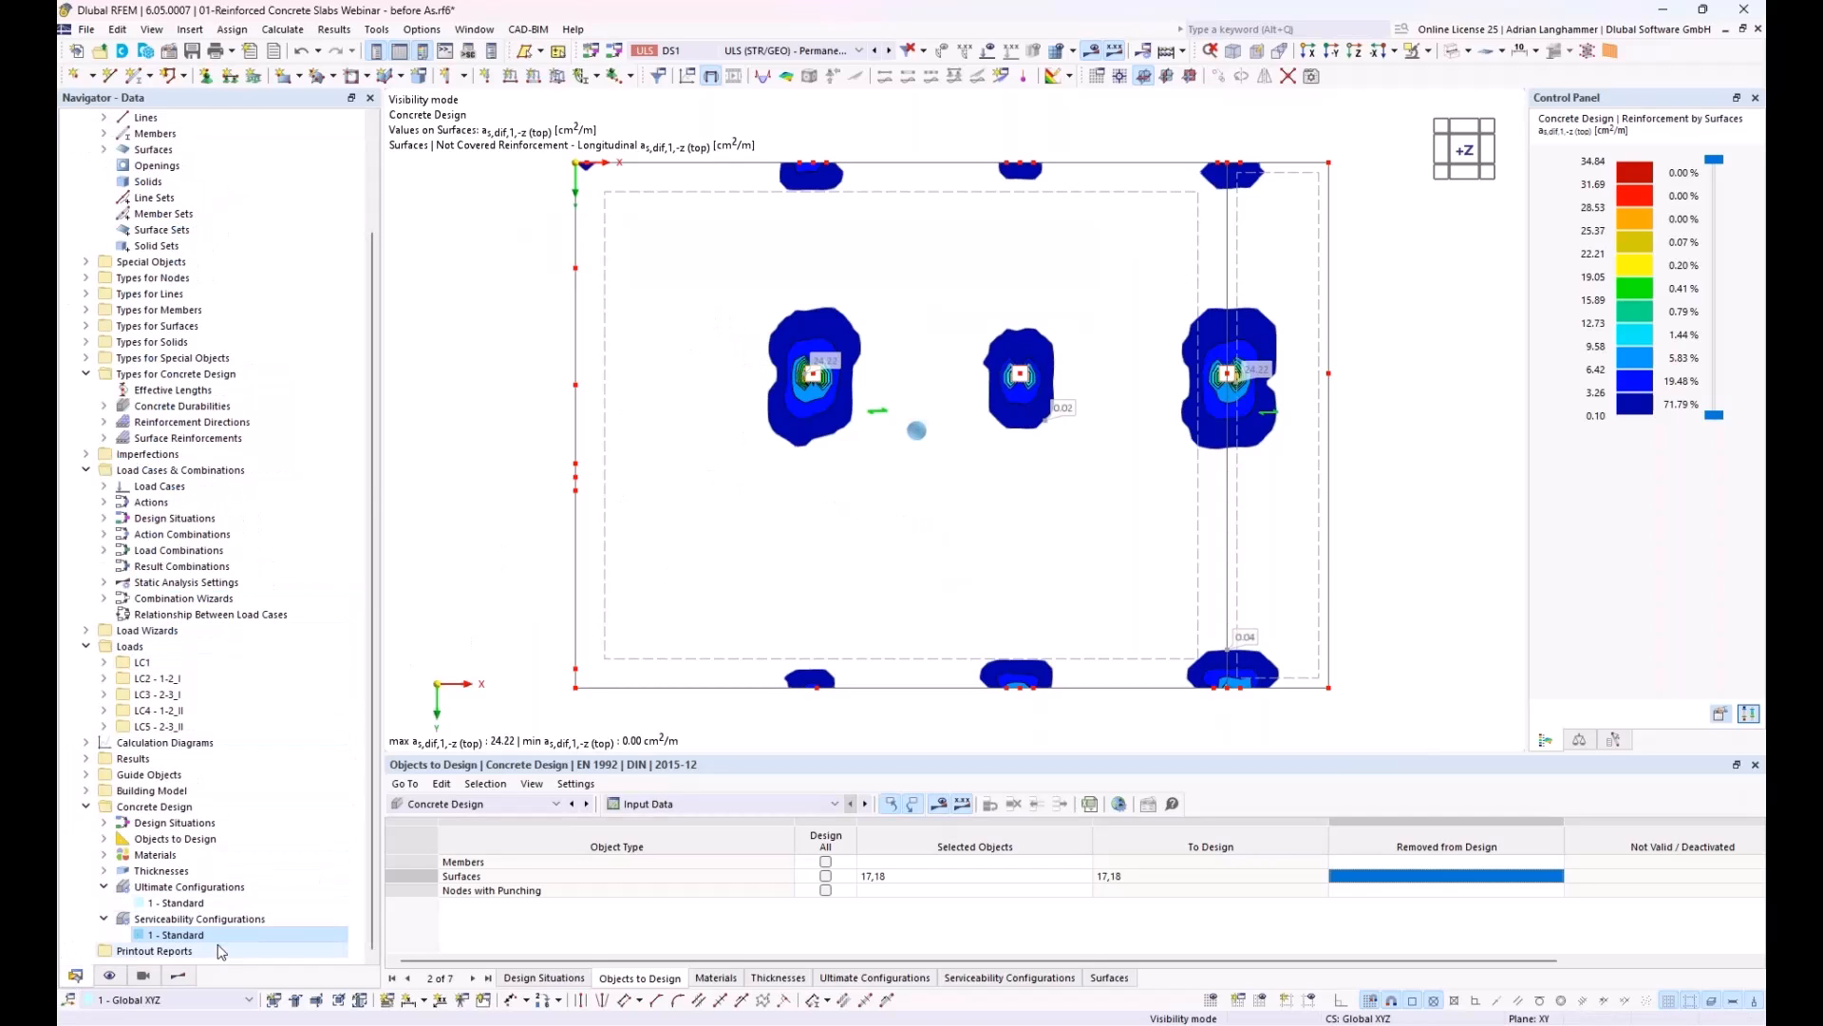
pyautogui.click(187, 975)
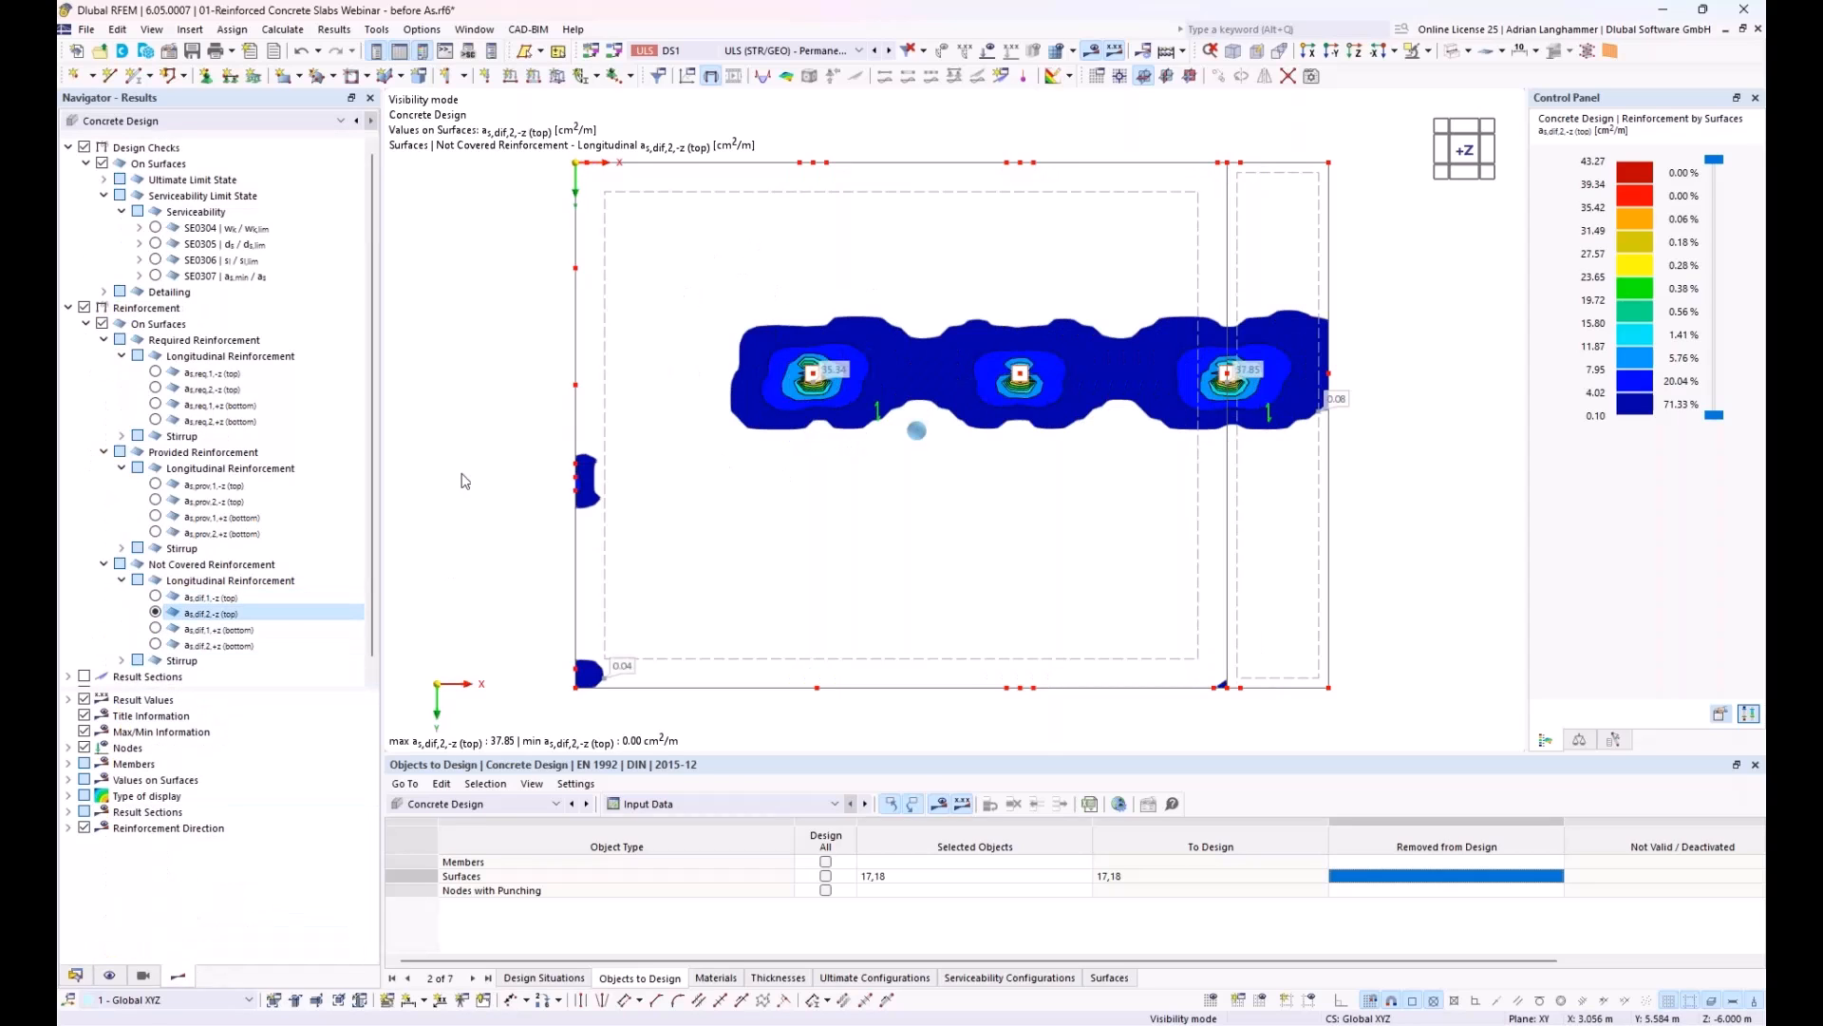
pyautogui.click(211, 598)
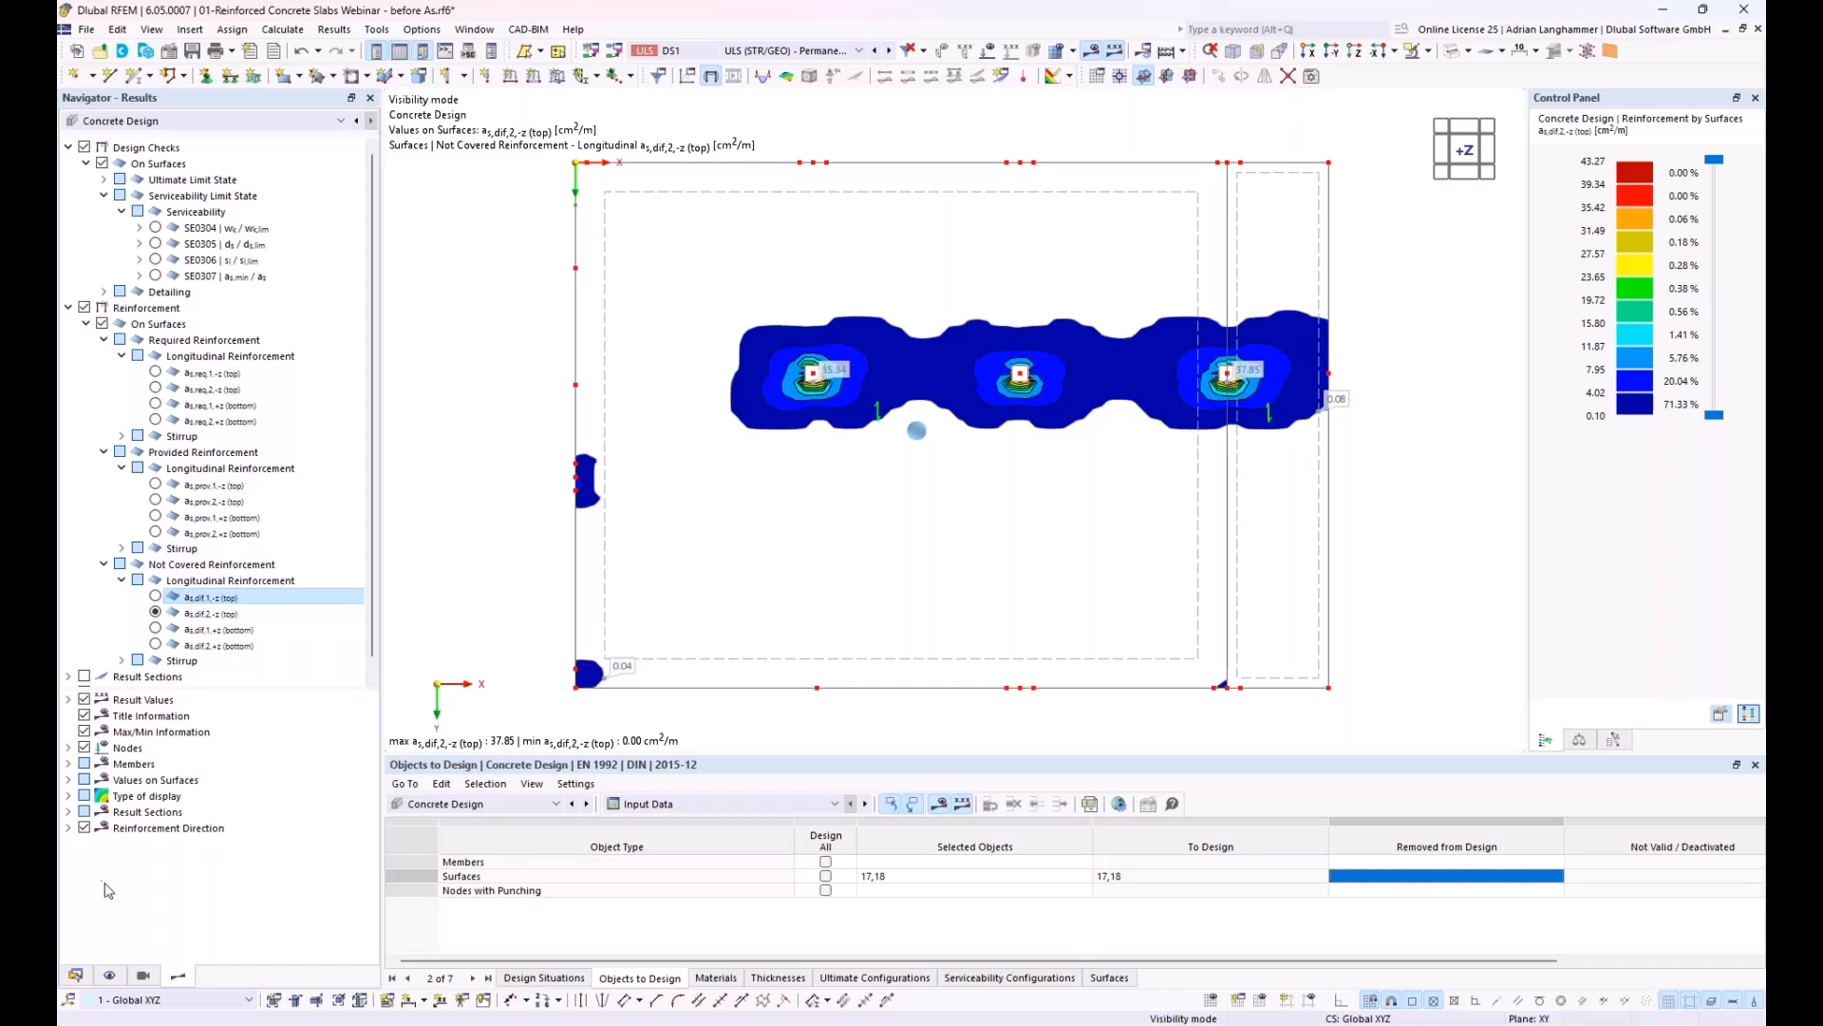
# Step: Start a new surface reinforcement and set its location type to Free Rectangular
pyautogui.click(75, 976)
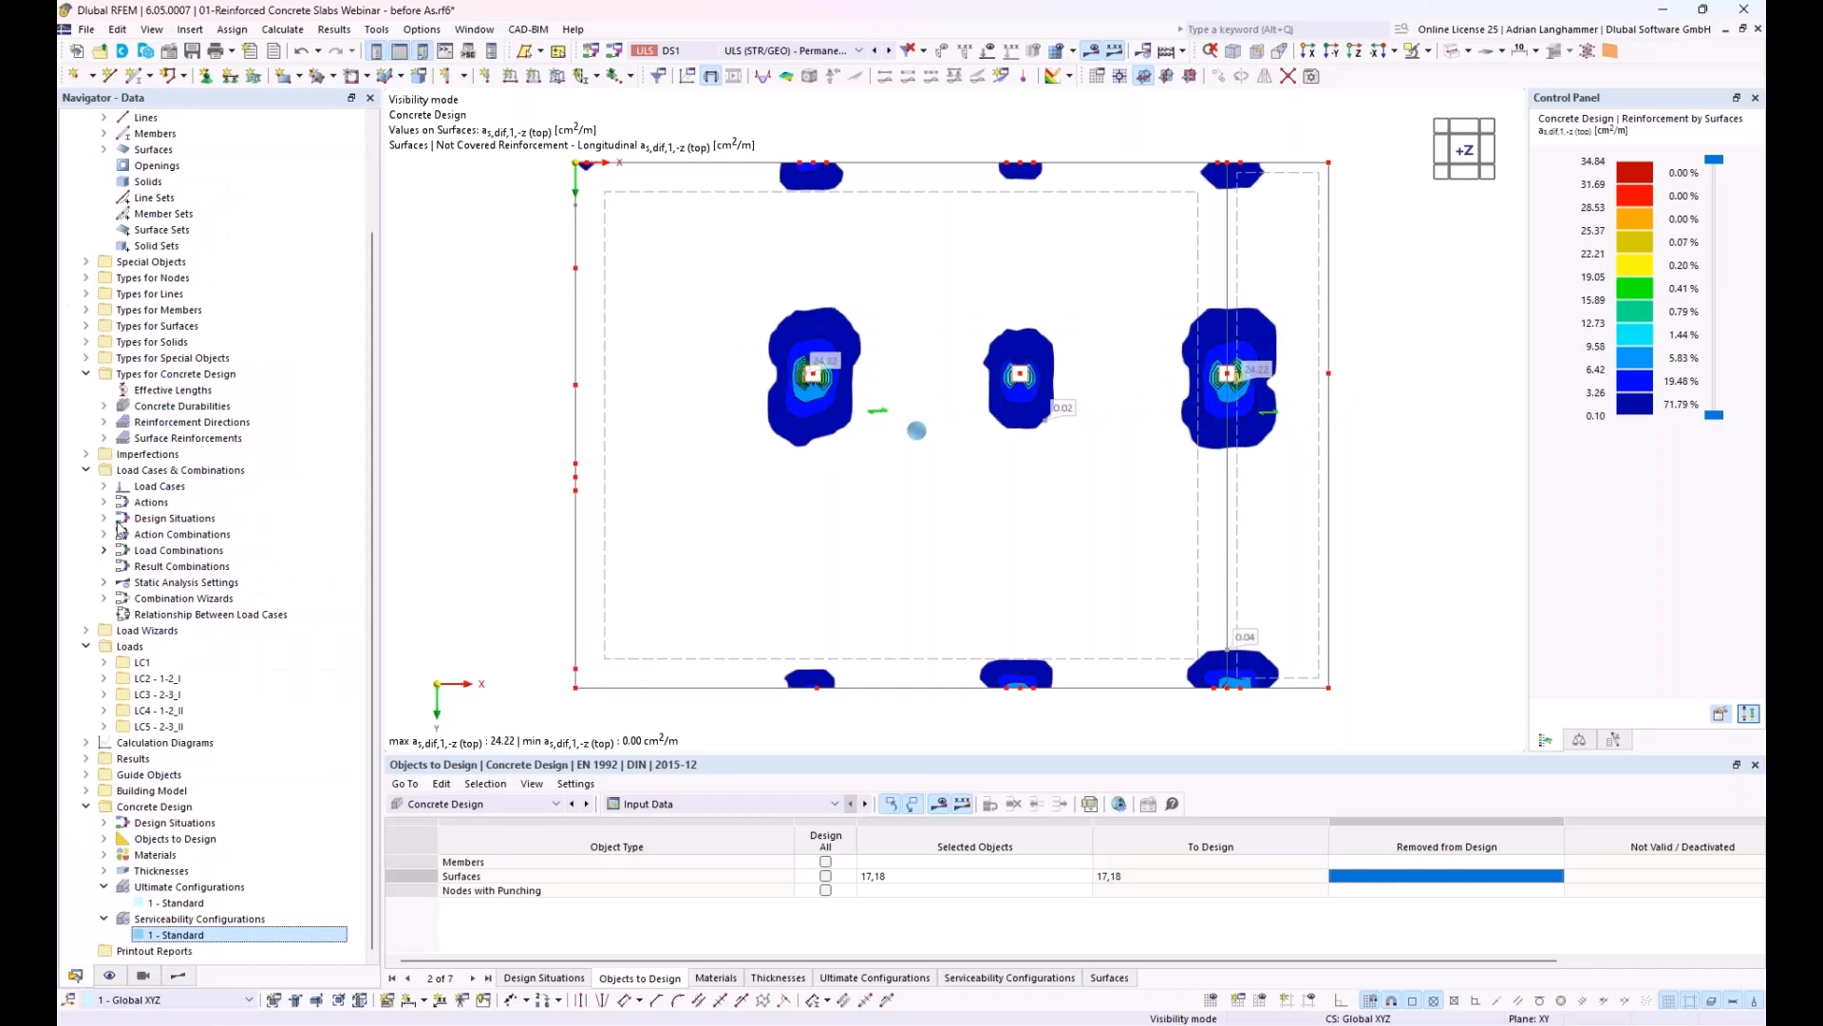
pyautogui.click(147, 440)
pyautogui.click(103, 437)
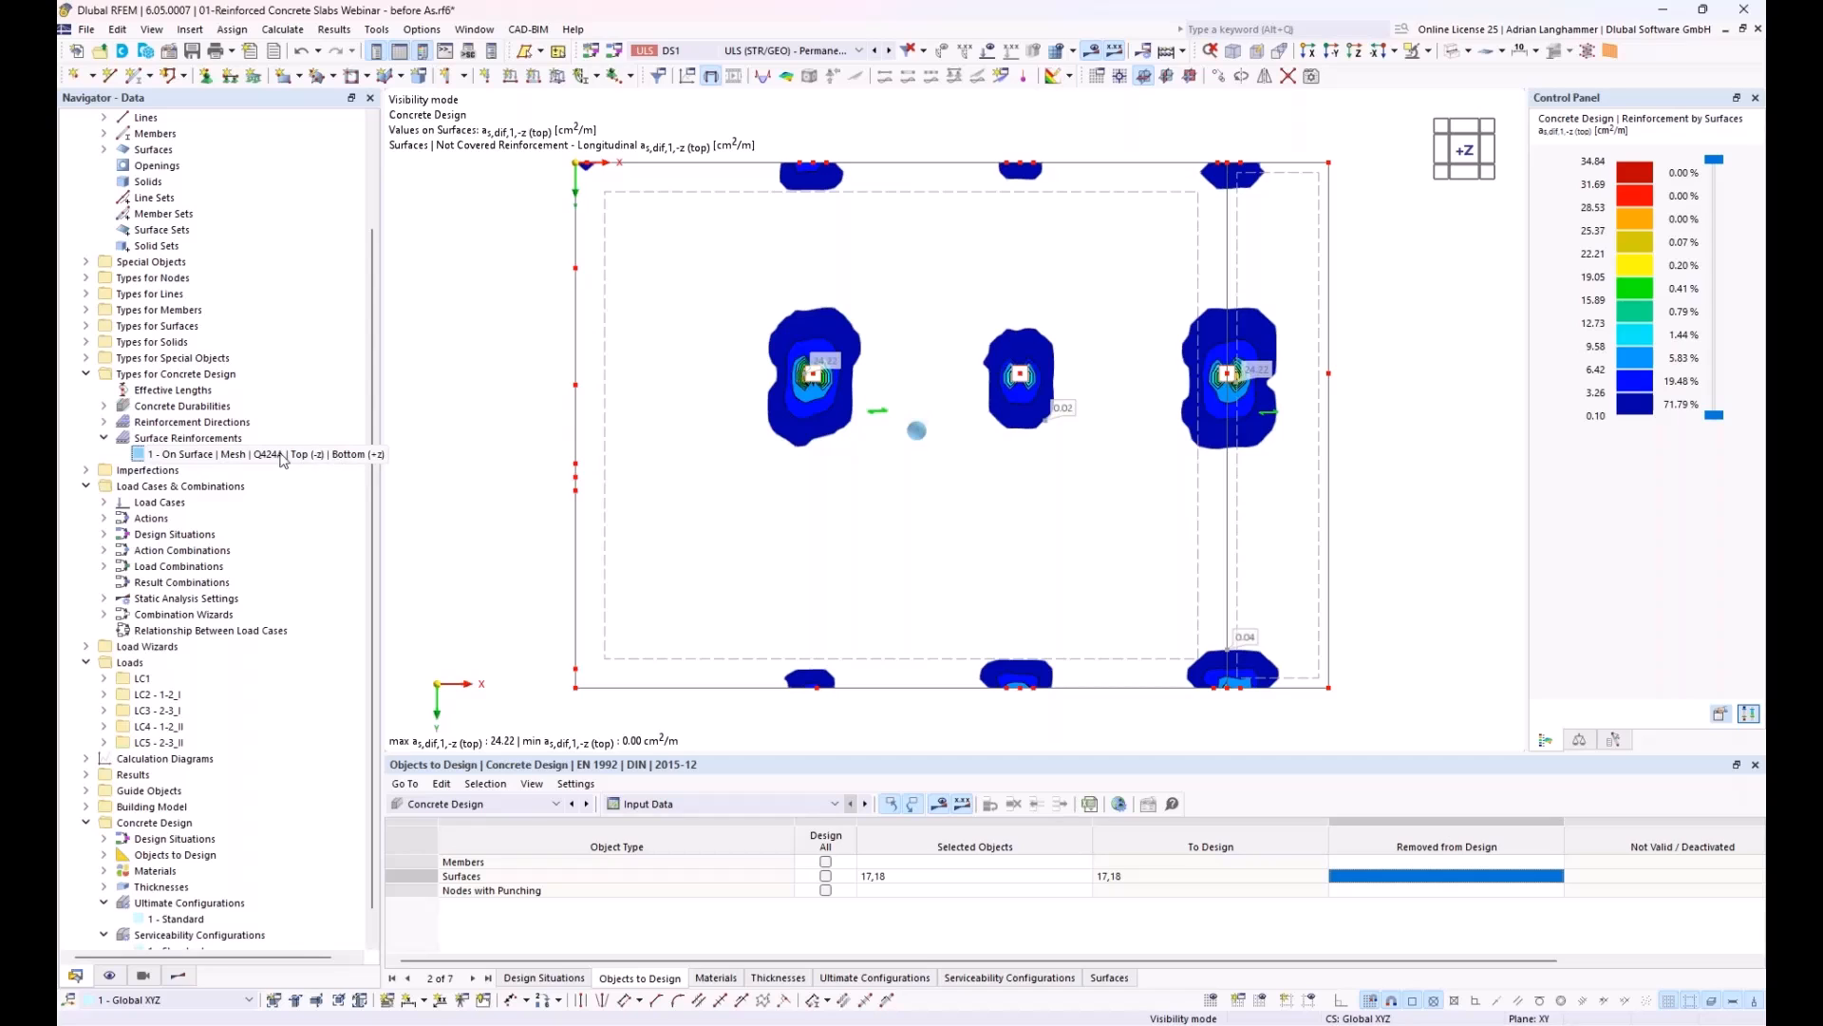
pyautogui.rightClick(205, 439)
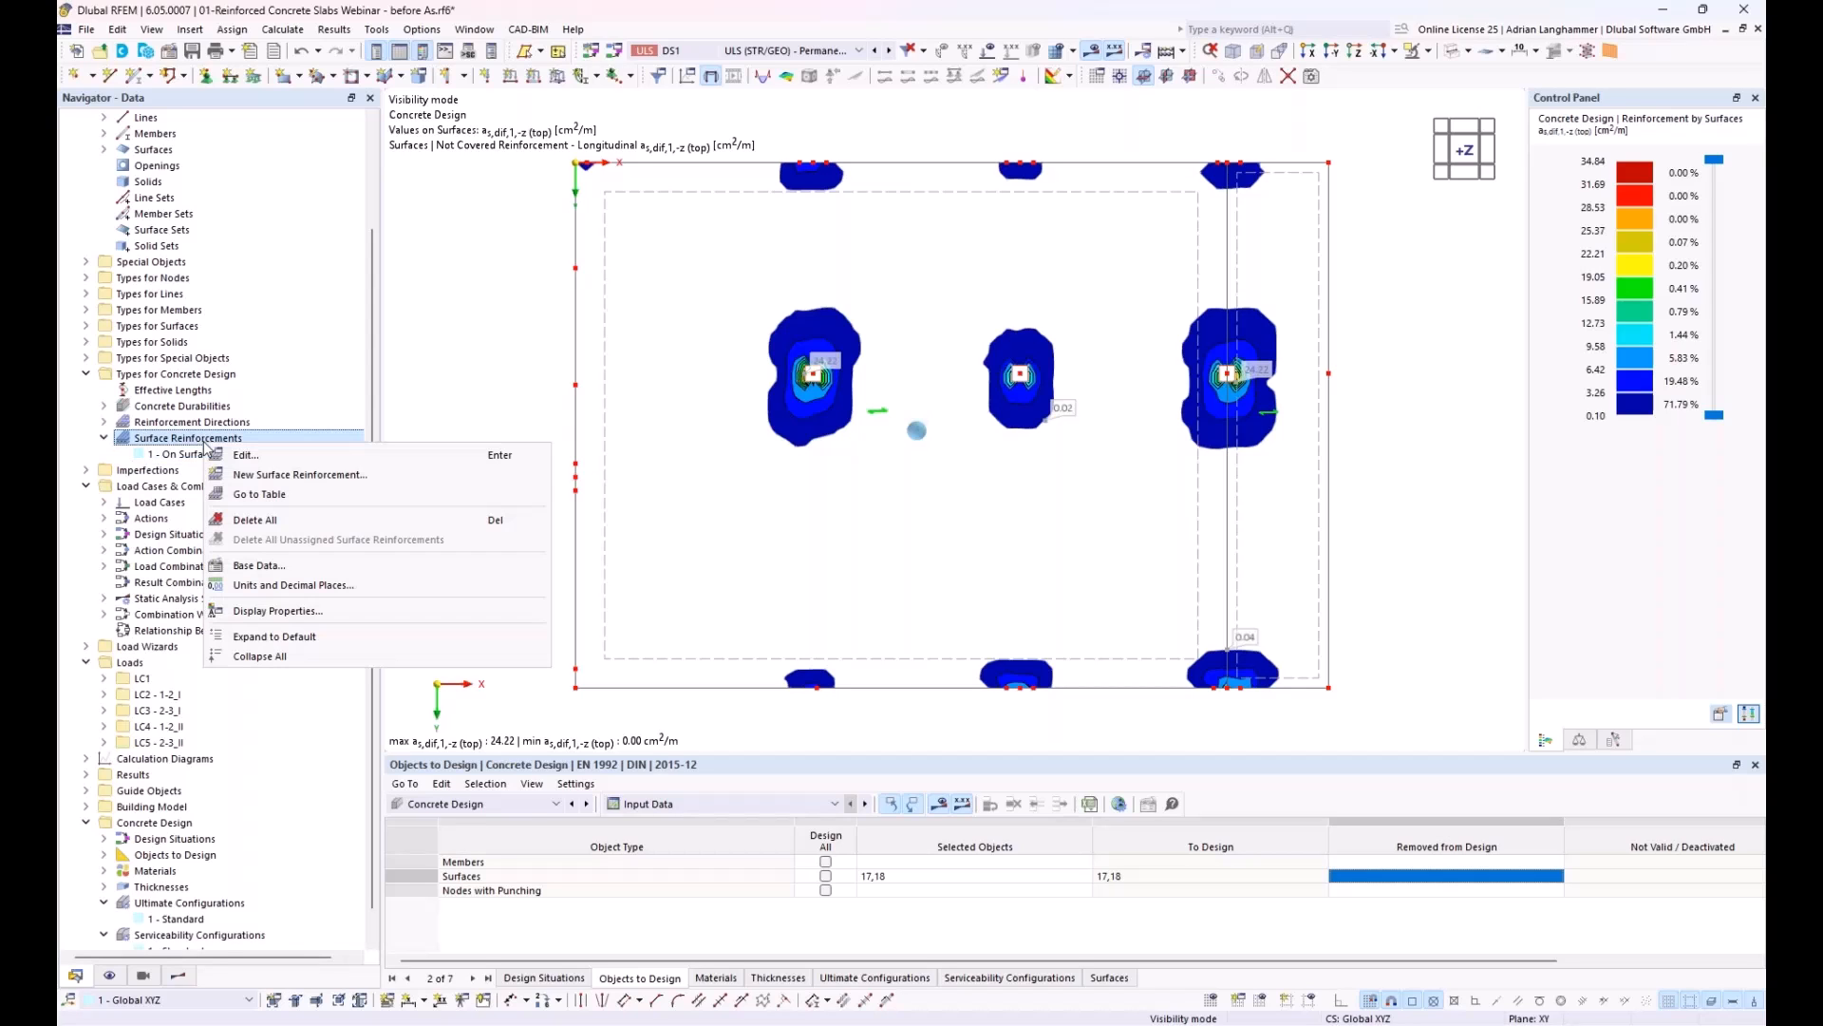
pyautogui.click(246, 475)
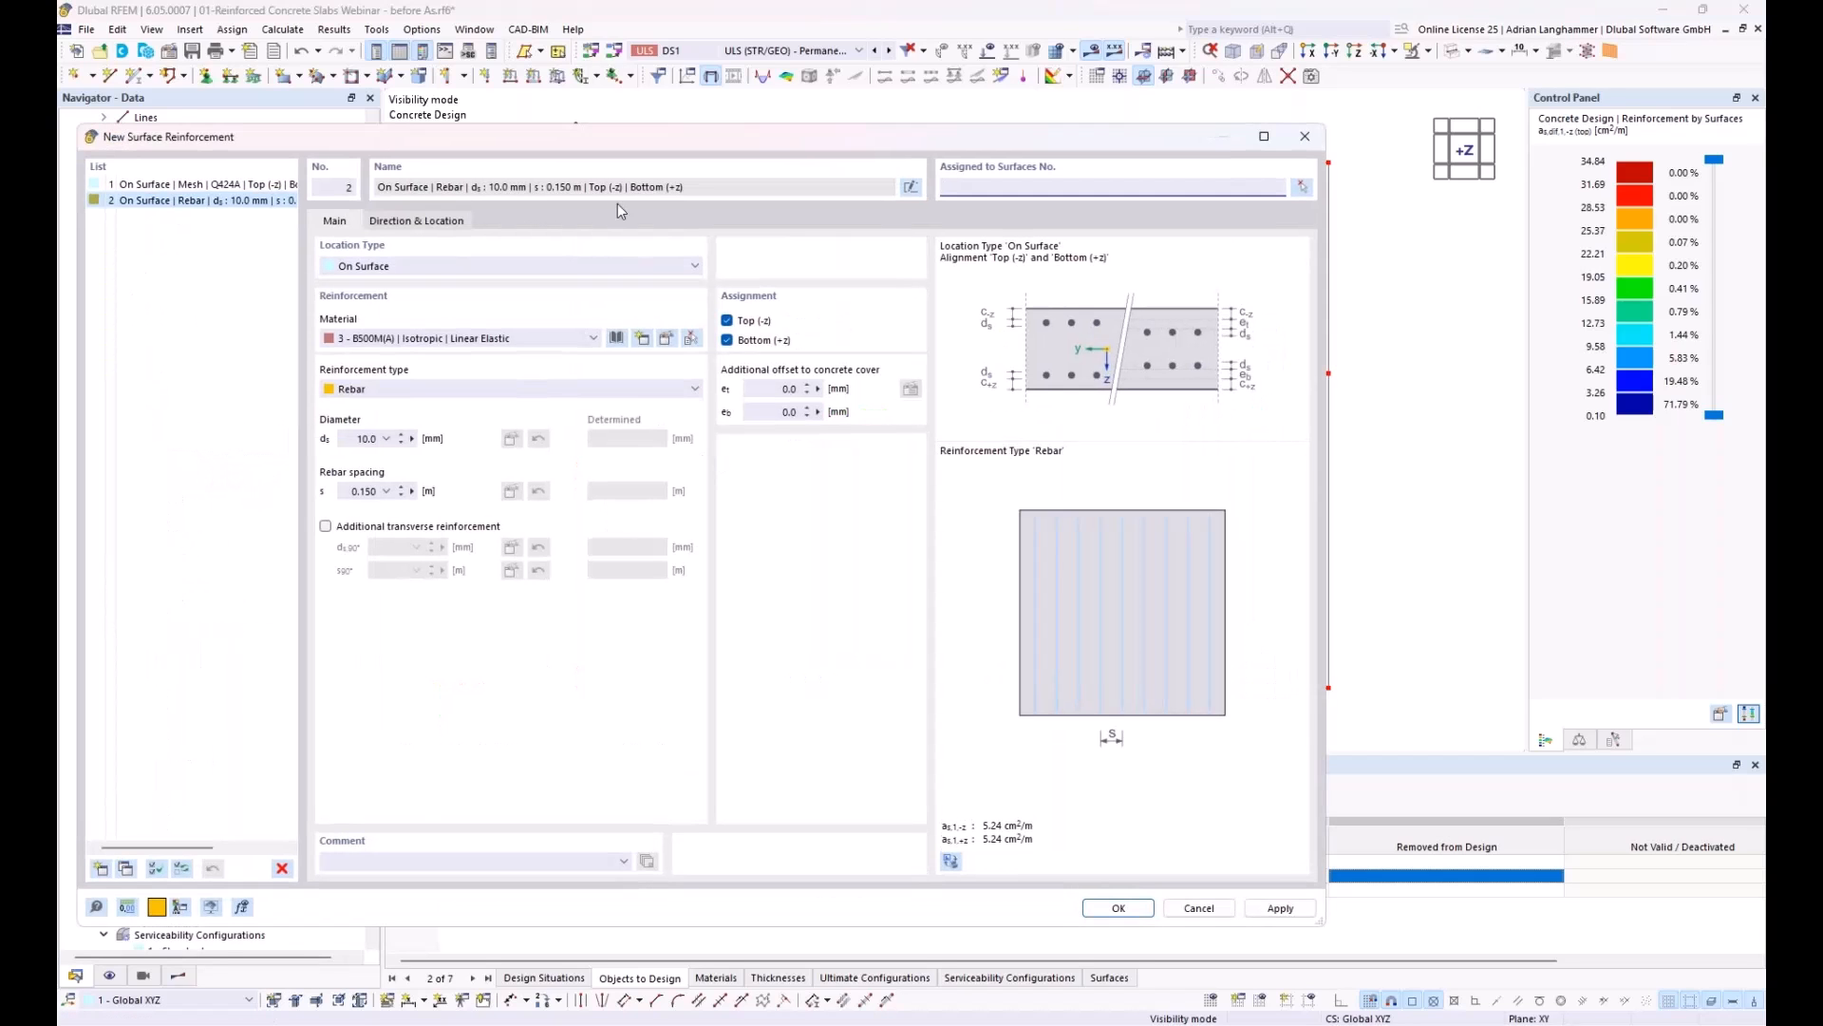
pyautogui.moveTo(646, 133); pyautogui.dragTo(798, 138)
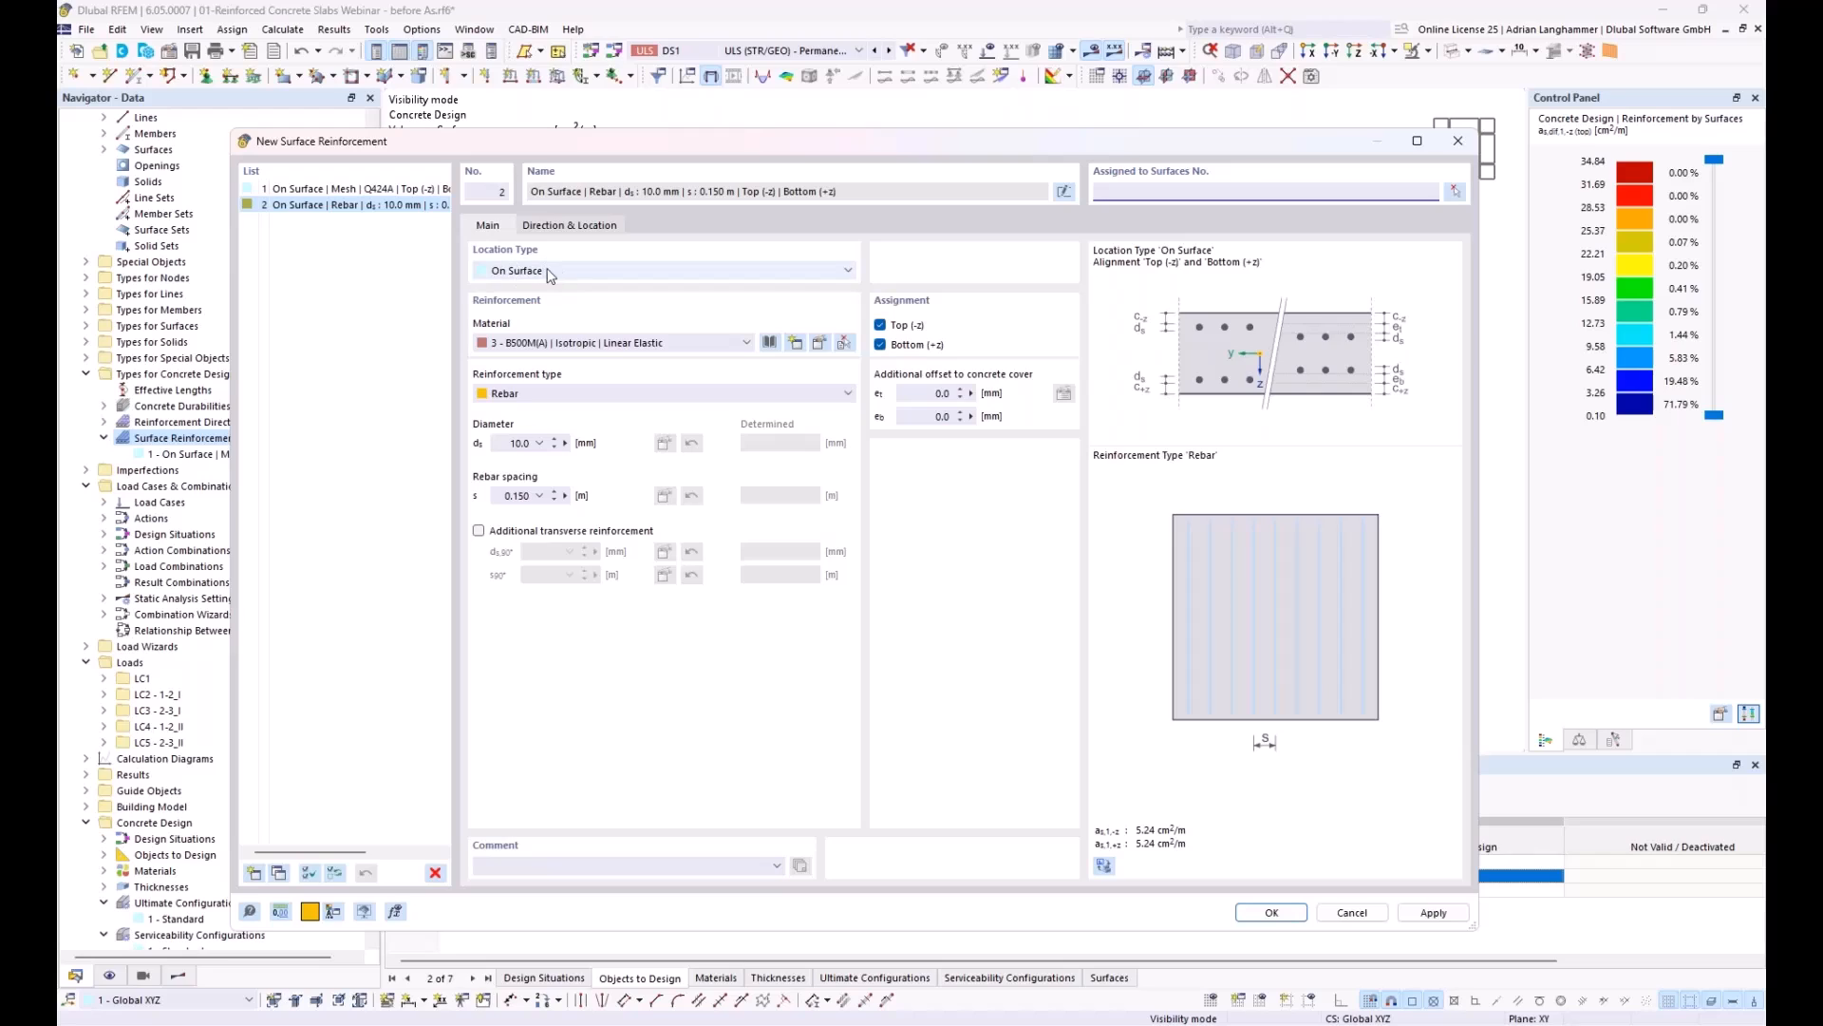
pyautogui.click(593, 276)
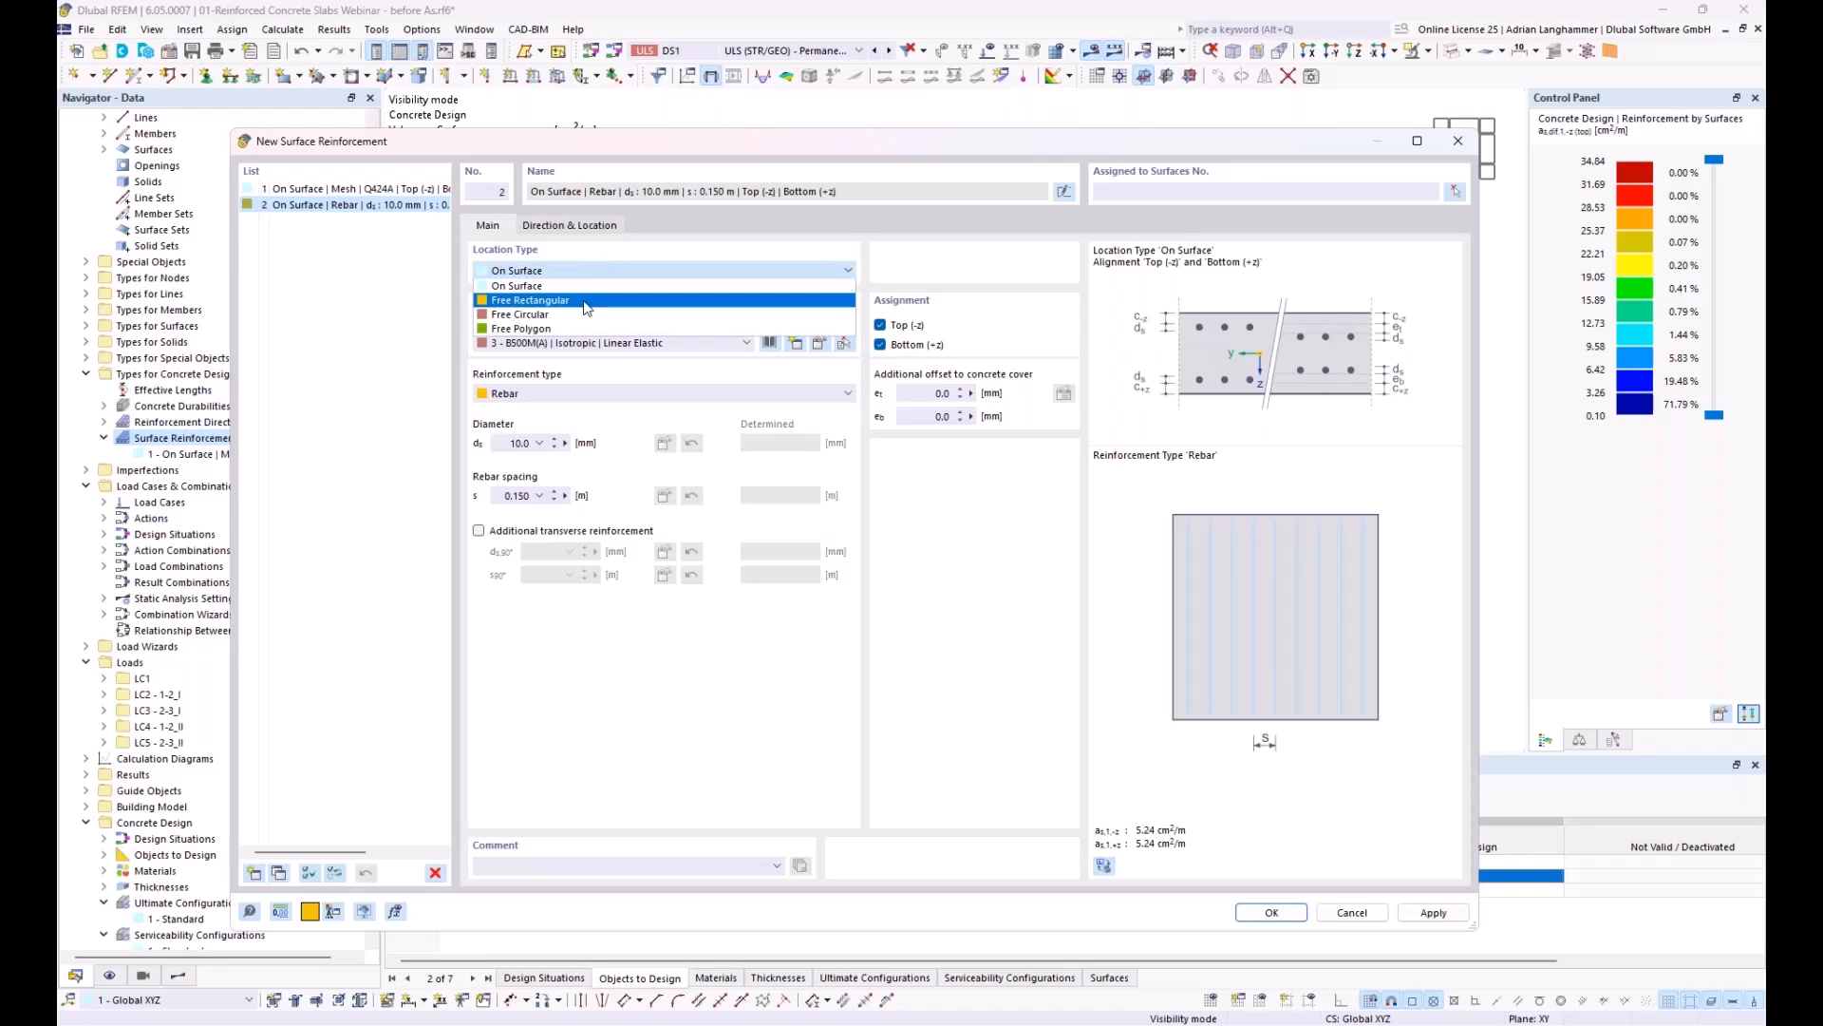
pyautogui.click(587, 301)
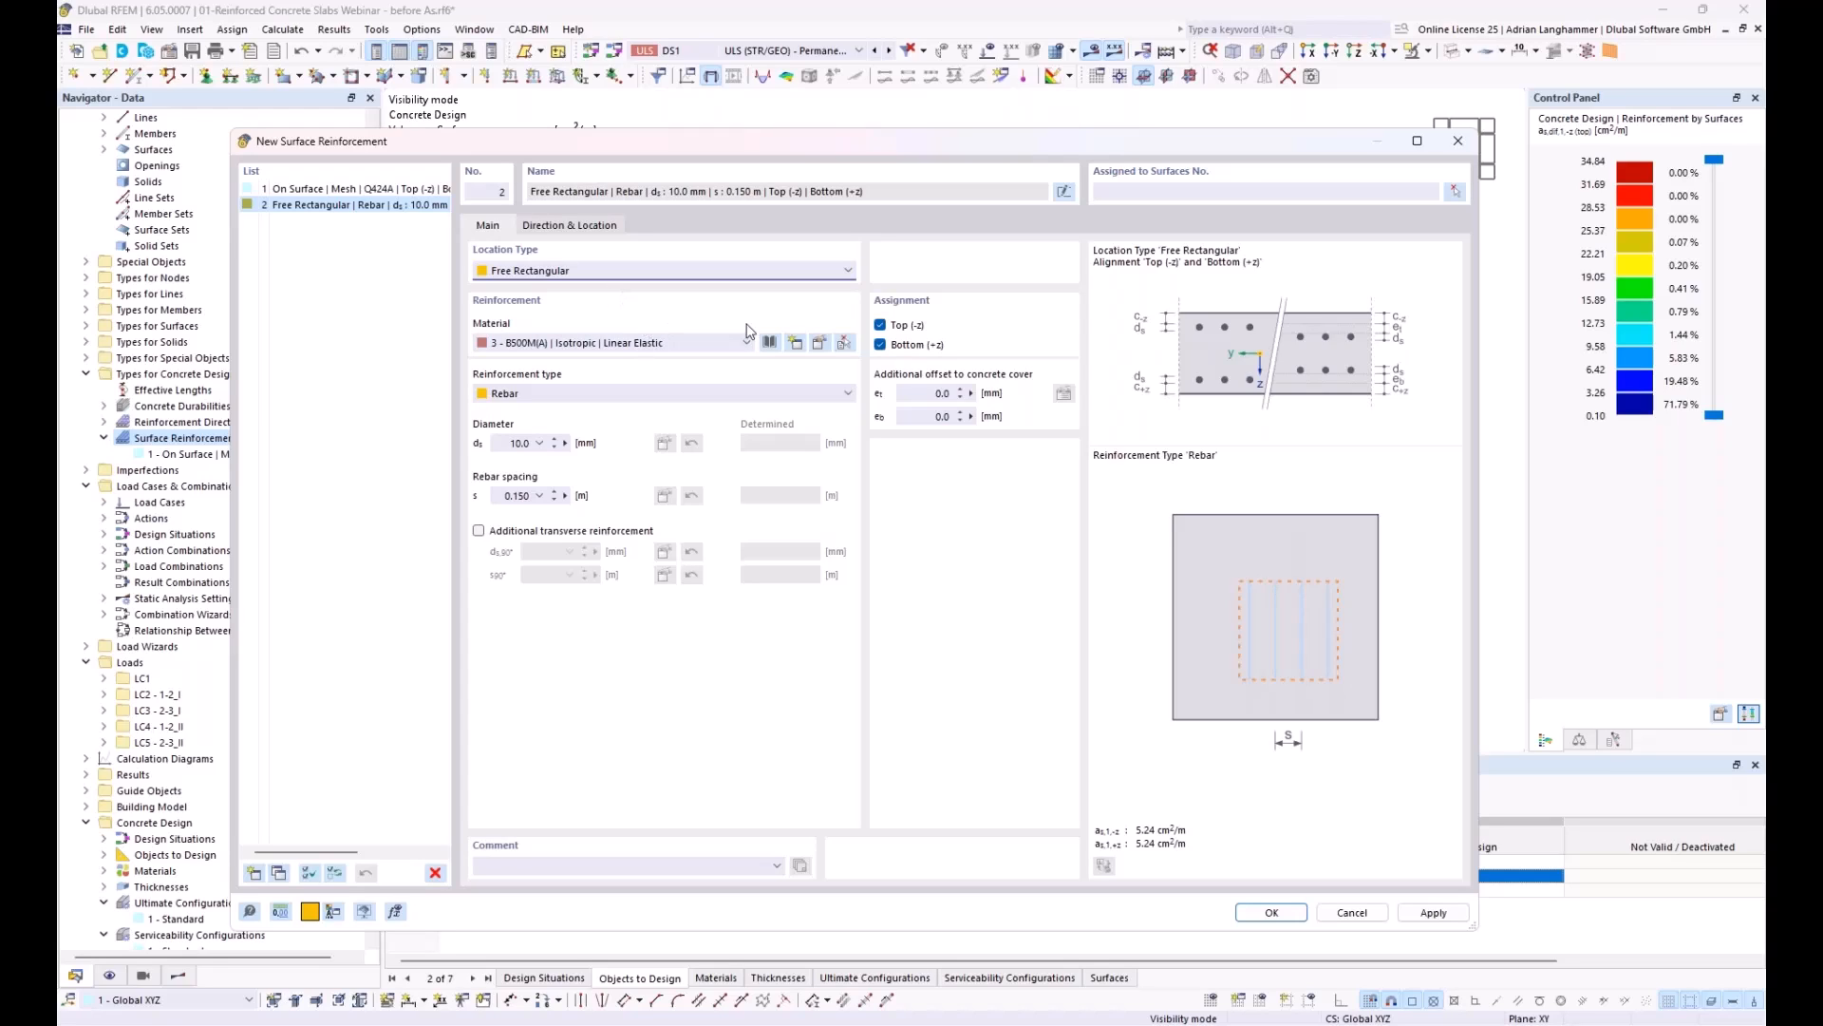
# Step: Limit the new rebar reinforcement to the top (-z) side and assign it to surfaces 17 and 18
pyautogui.click(881, 345)
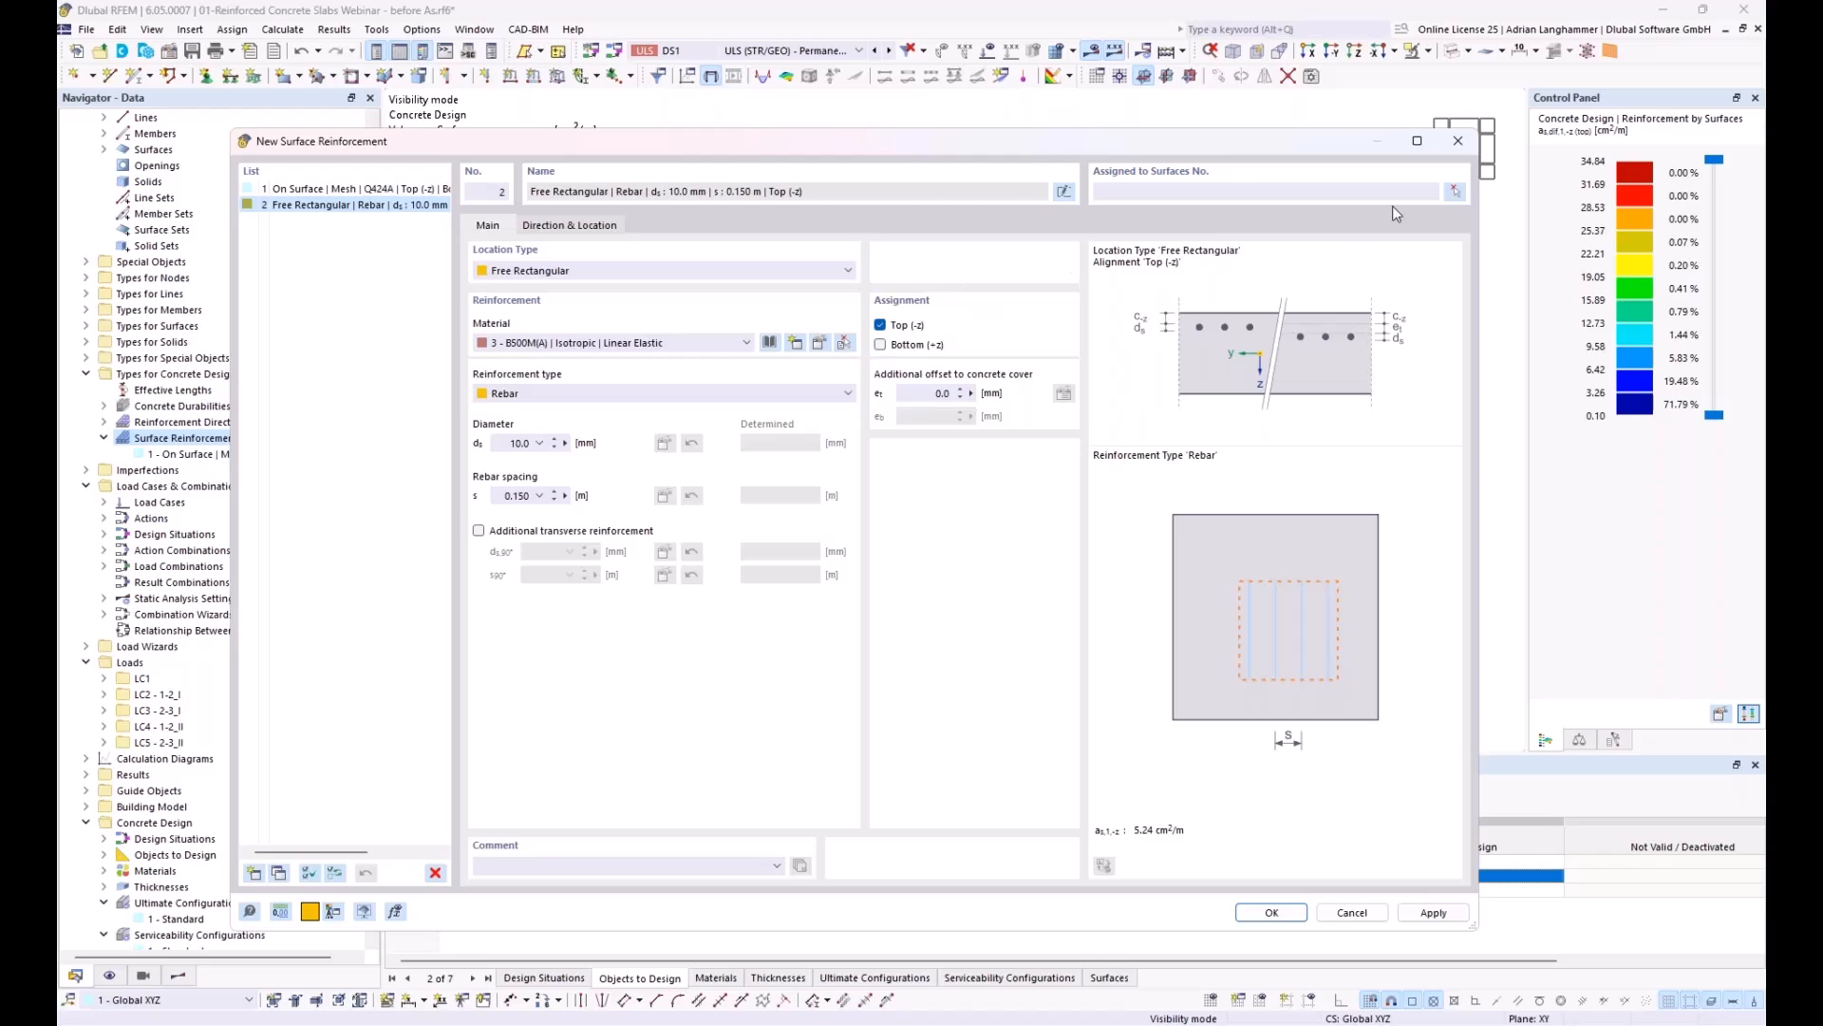
pyautogui.click(1455, 190)
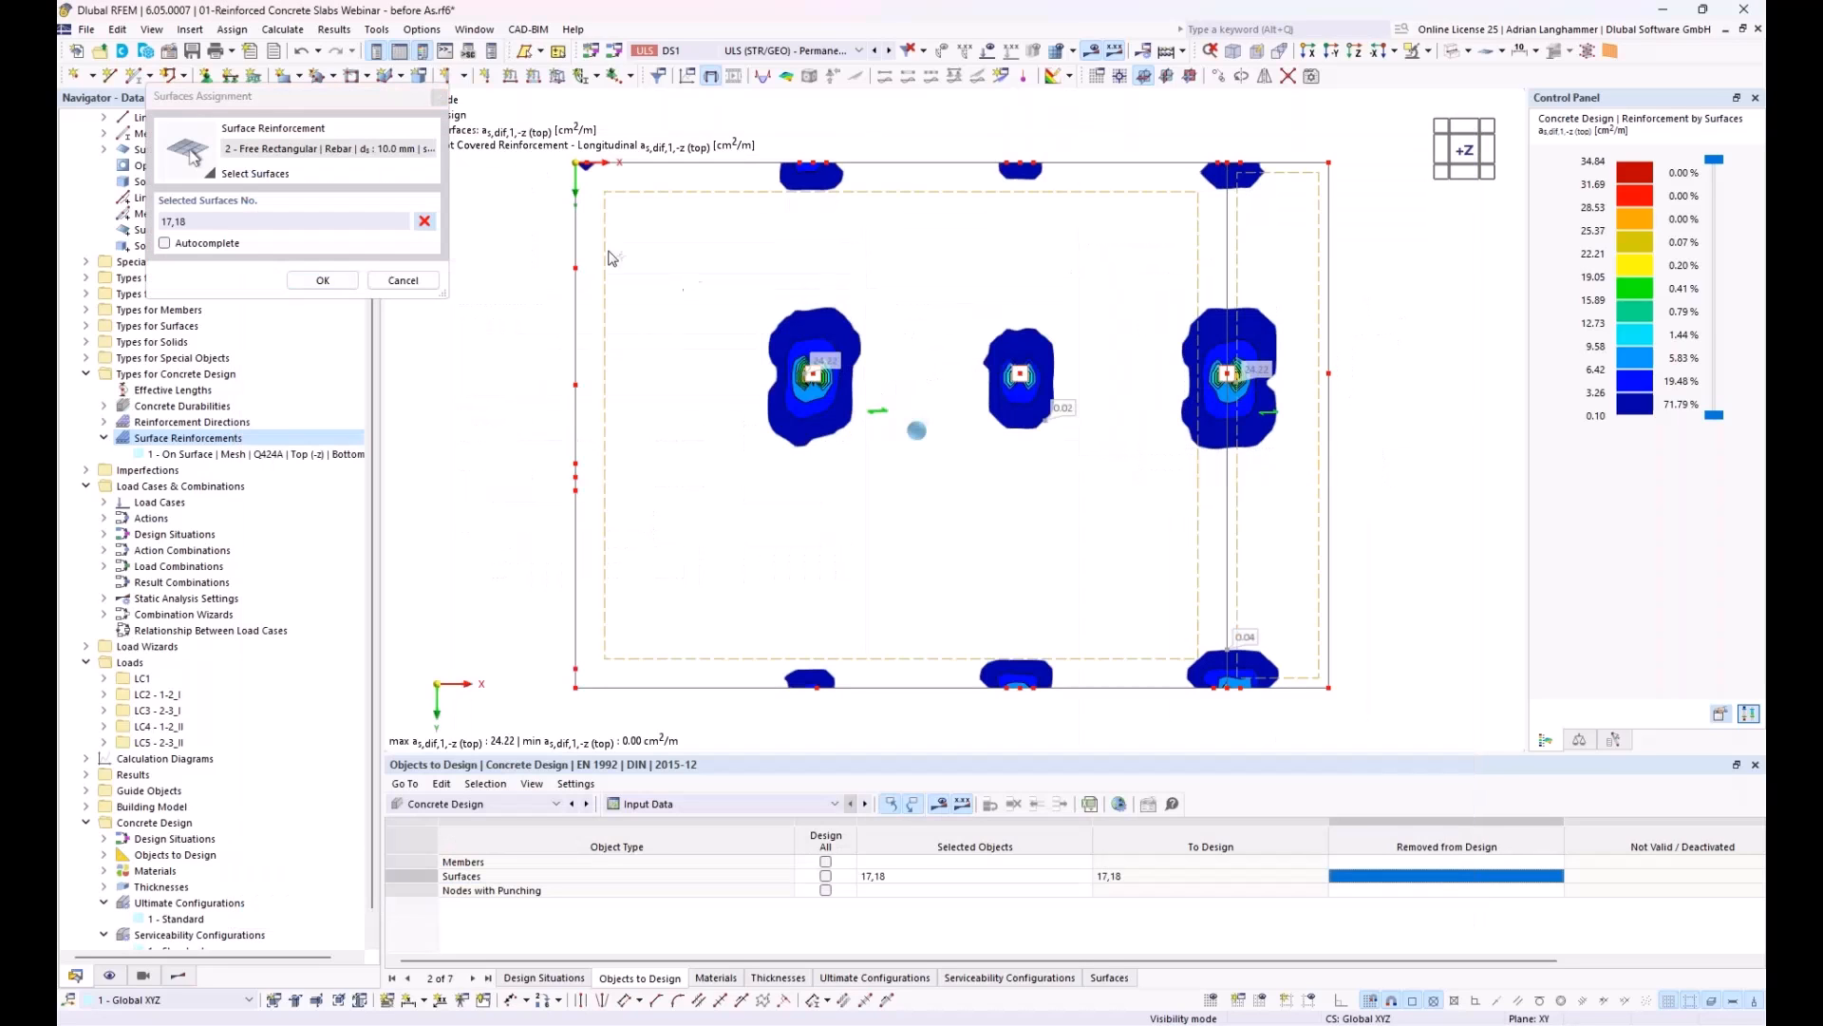
pyautogui.click(323, 280)
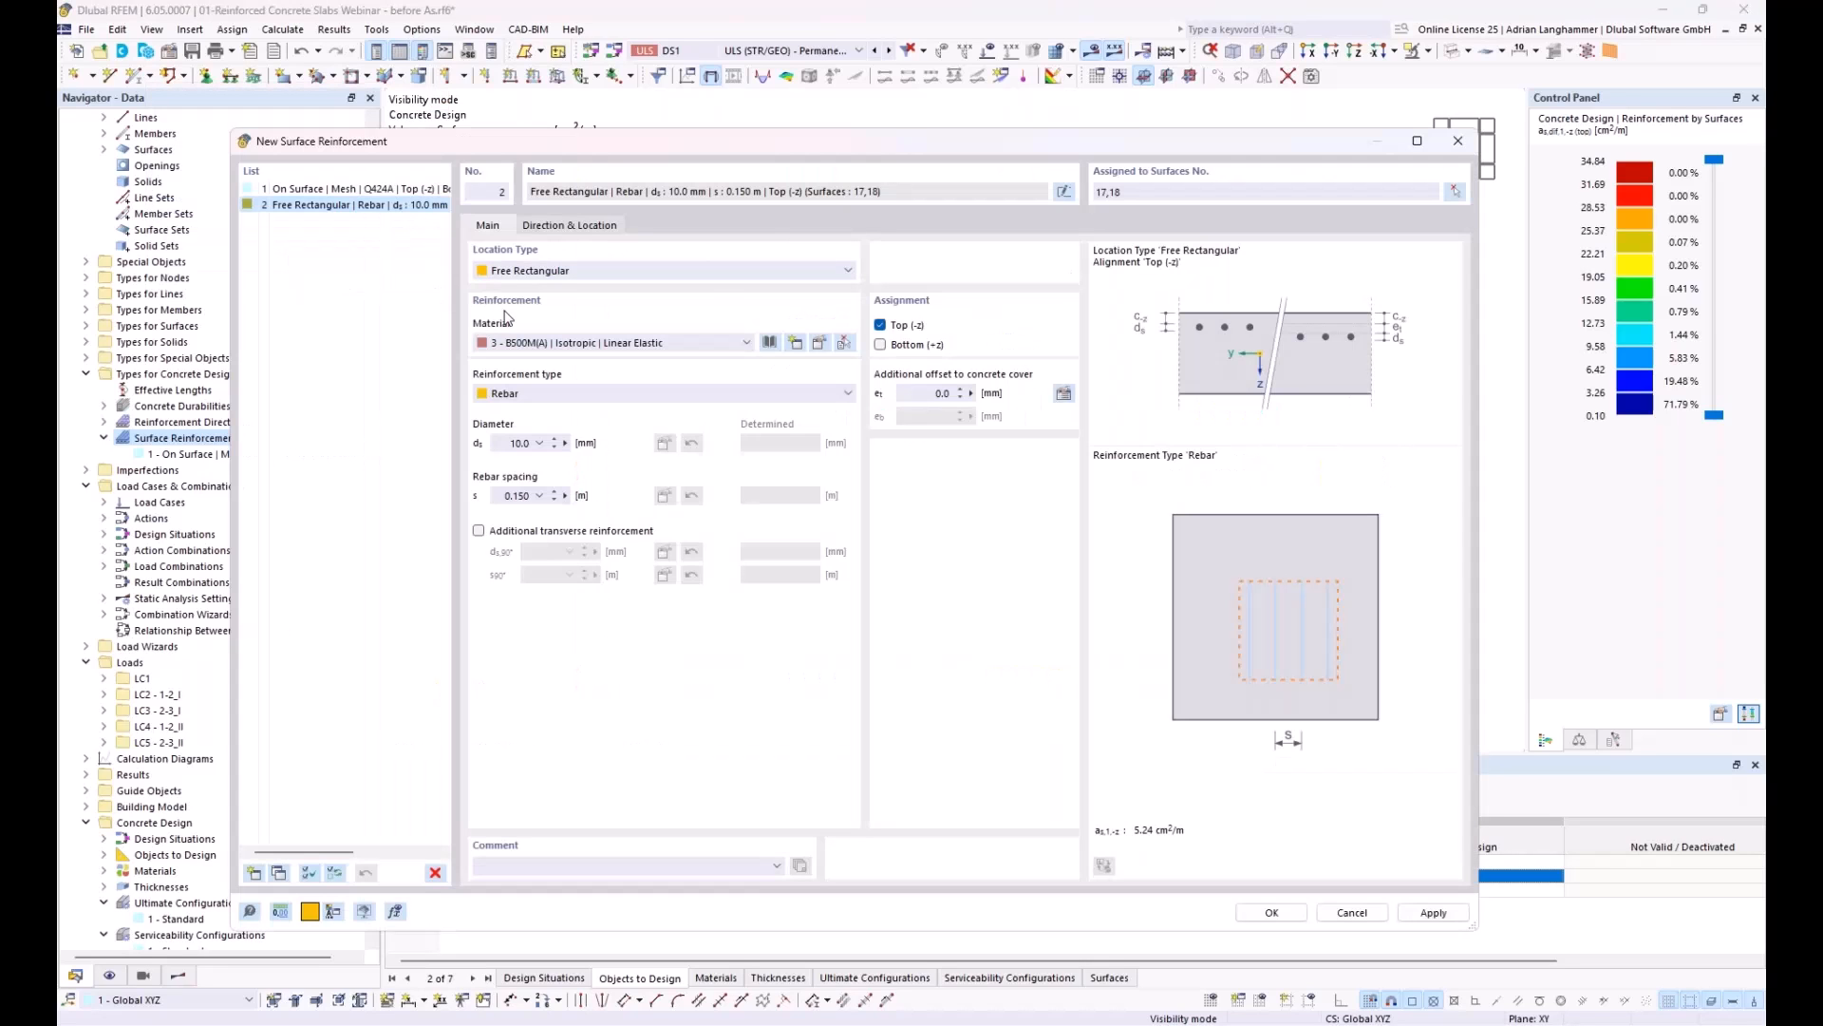
# Step: Set the rebar diameter to 20 mm and add transverse reinforcement with a 20 mm diameter
pyautogui.click(495, 446)
pyautogui.write('20')
pyautogui.click(479, 531)
pyautogui.click(611, 555)
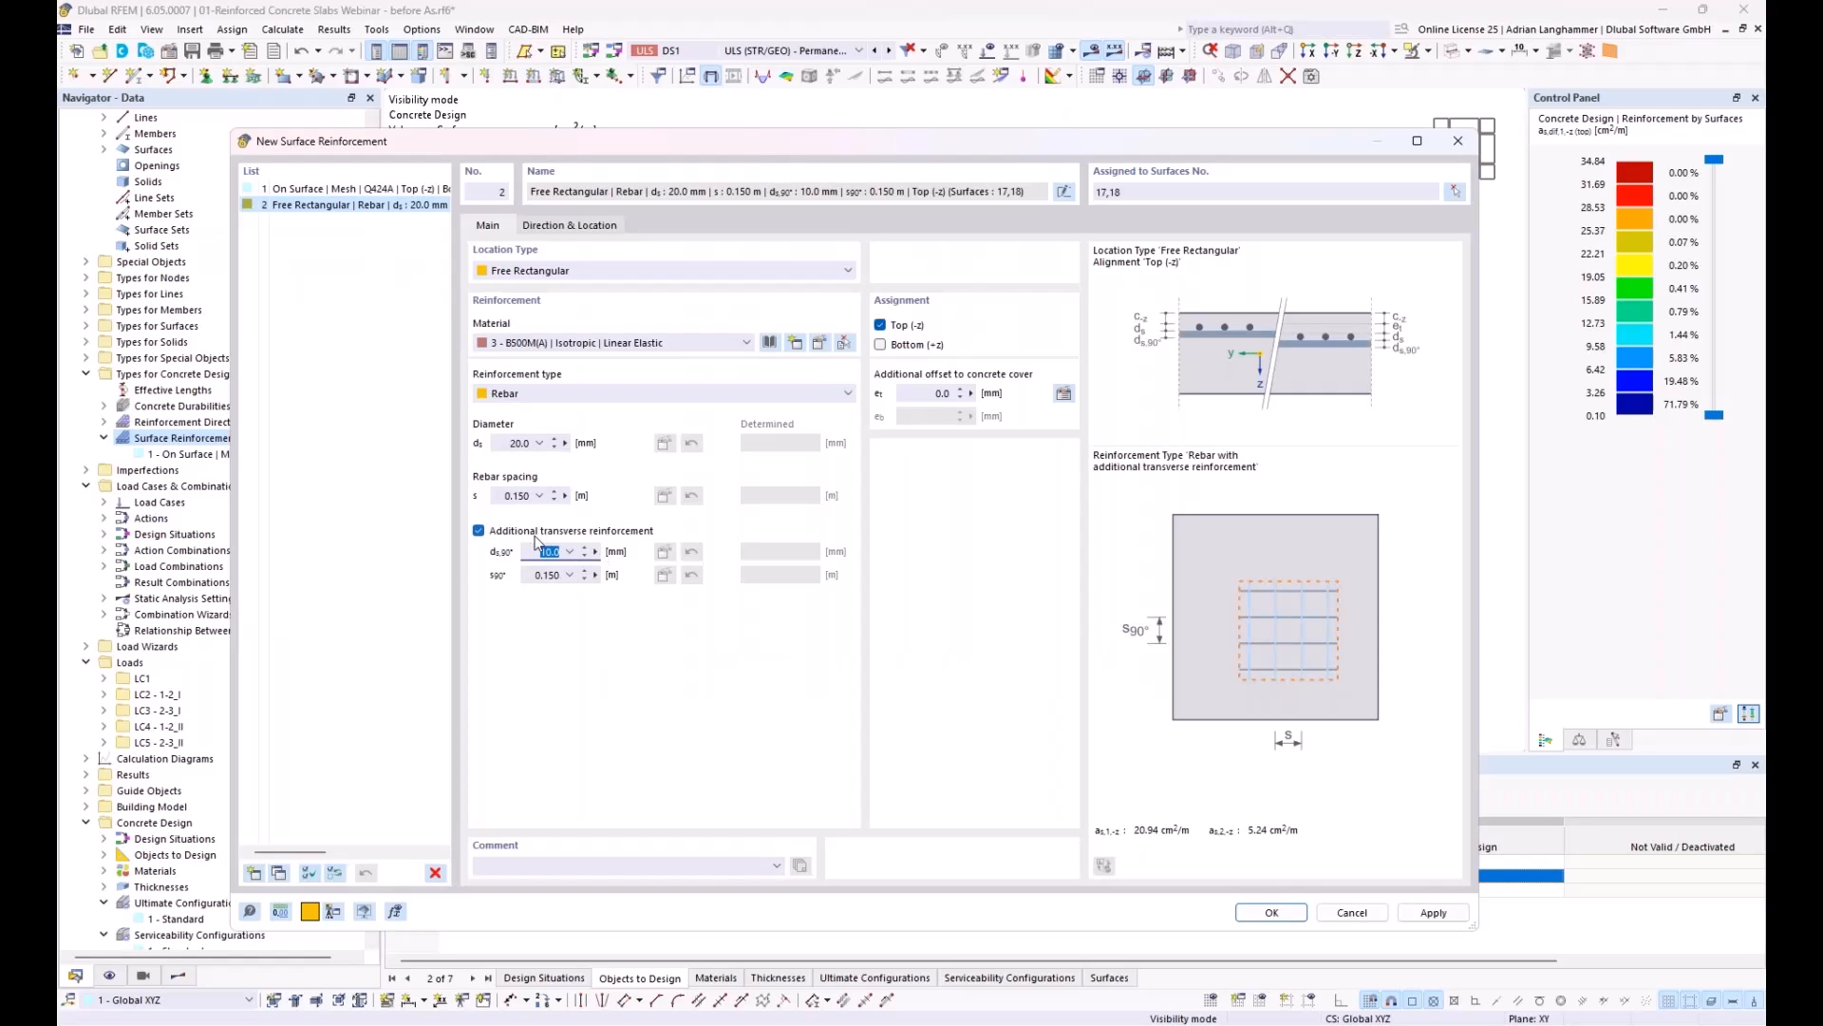
pyautogui.write('20')
# Step: Set the main rebar spacing to automatic with an increment of 0.05 m
pyautogui.click(504, 496)
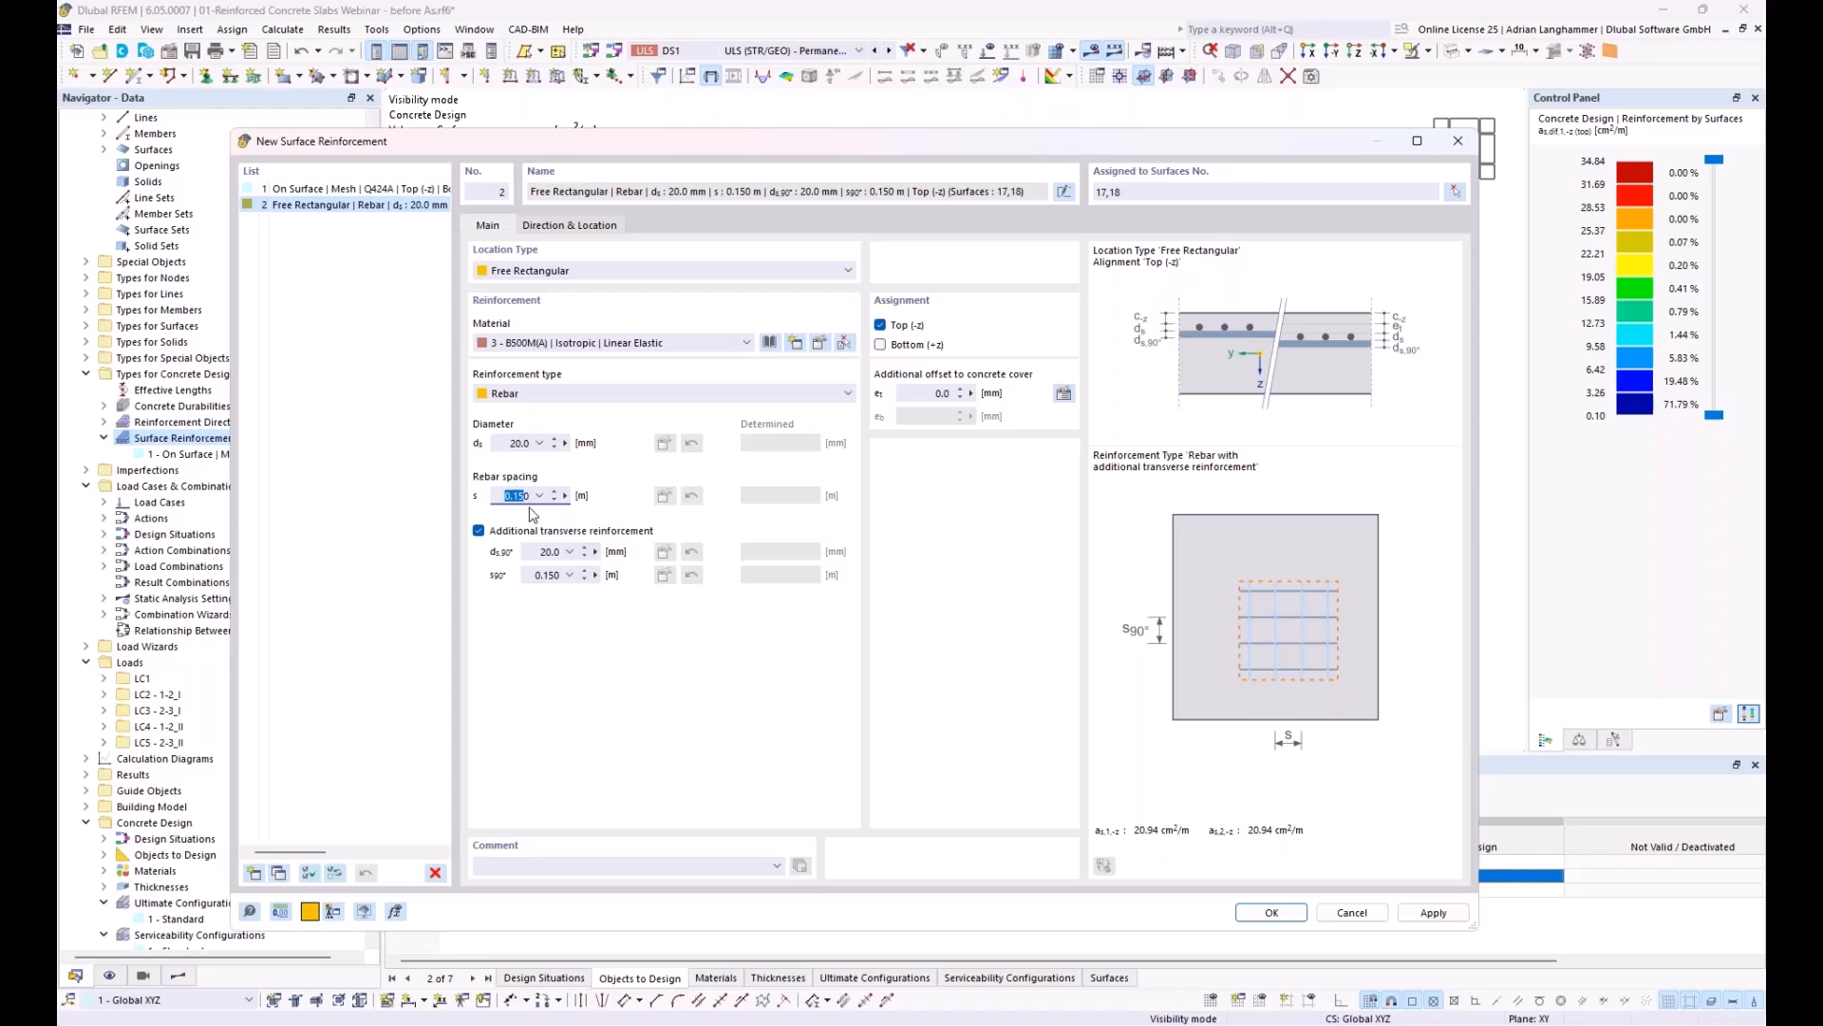
pyautogui.click(539, 496)
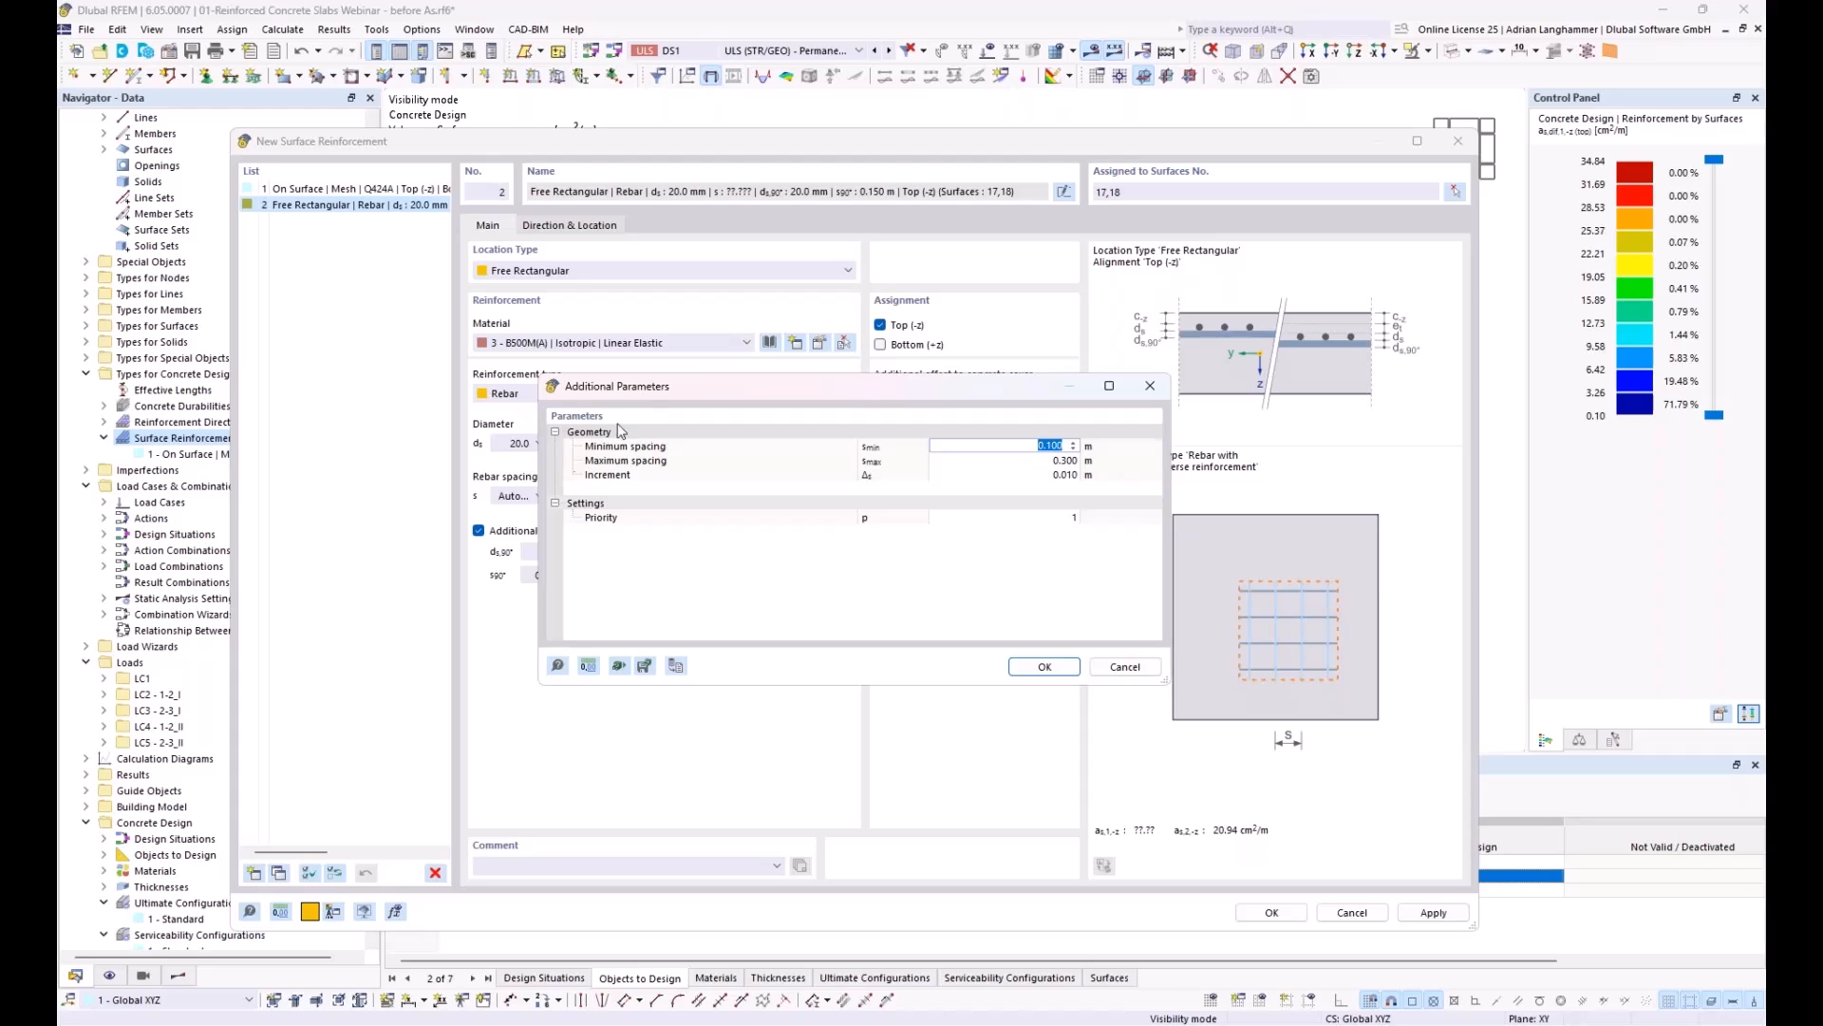
pyautogui.moveTo(671, 387); pyautogui.dragTo(773, 310)
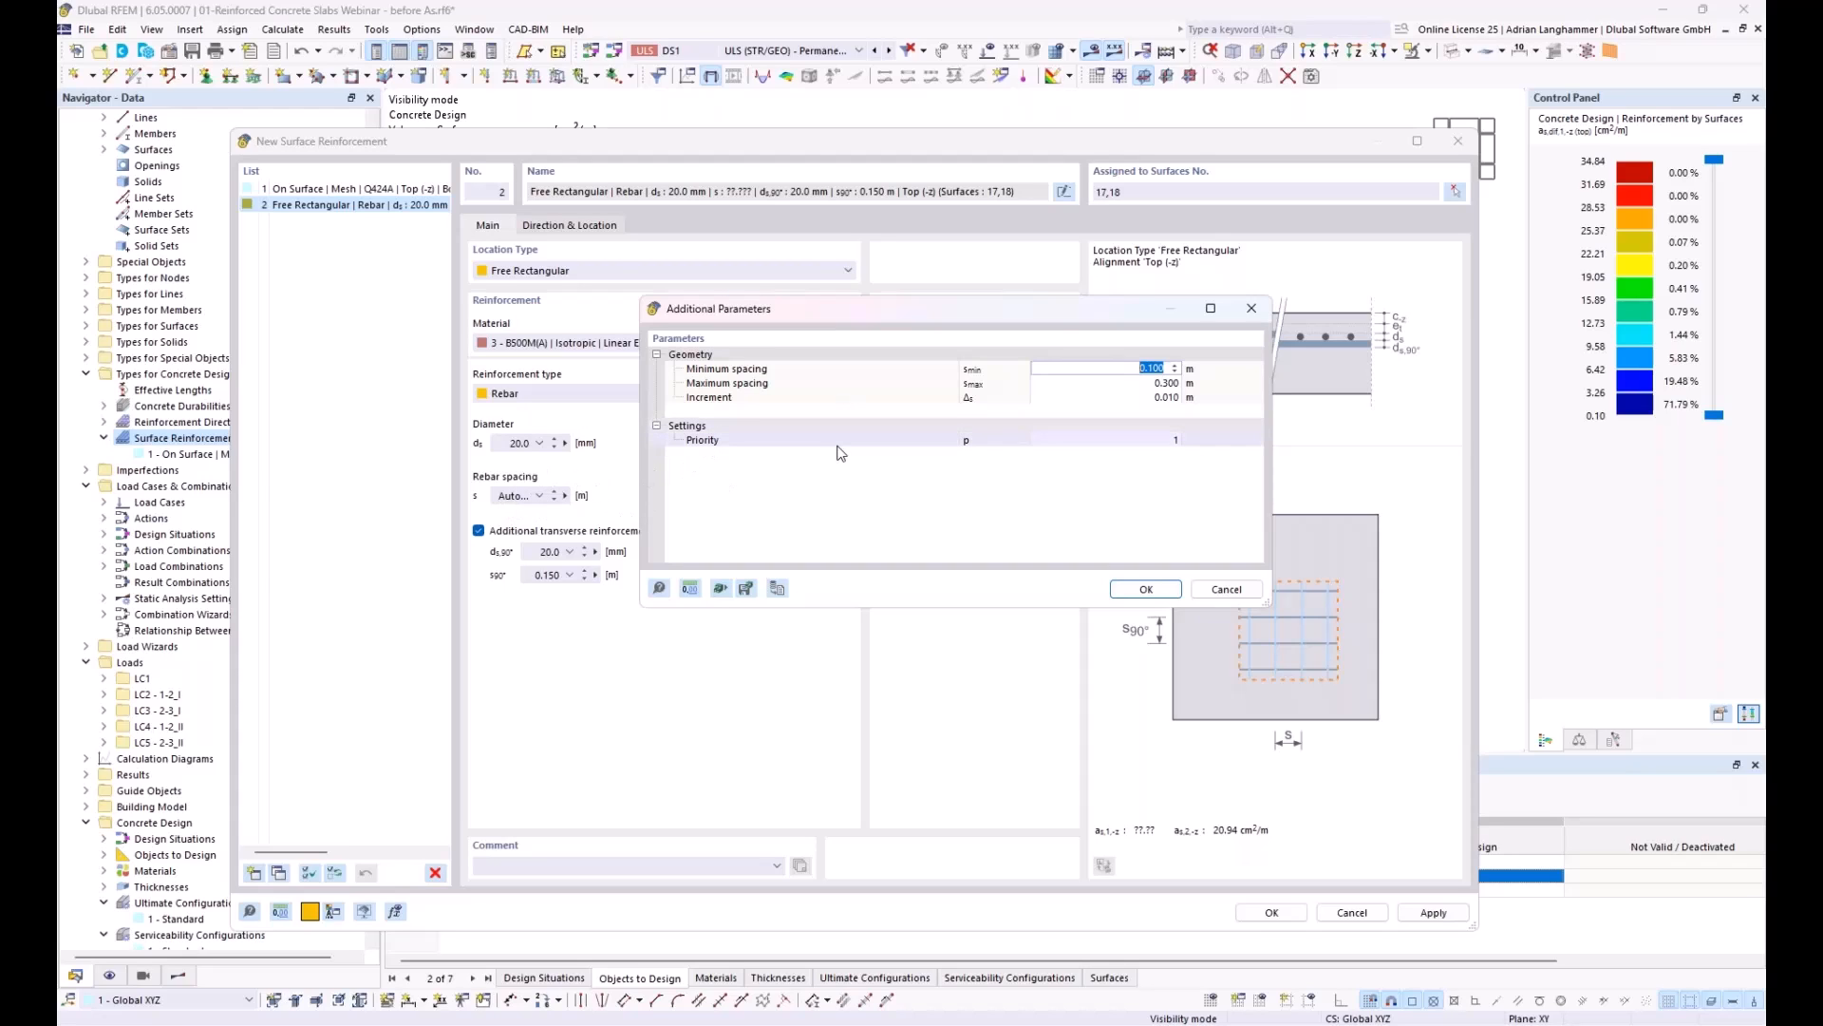
pyautogui.click(1066, 399)
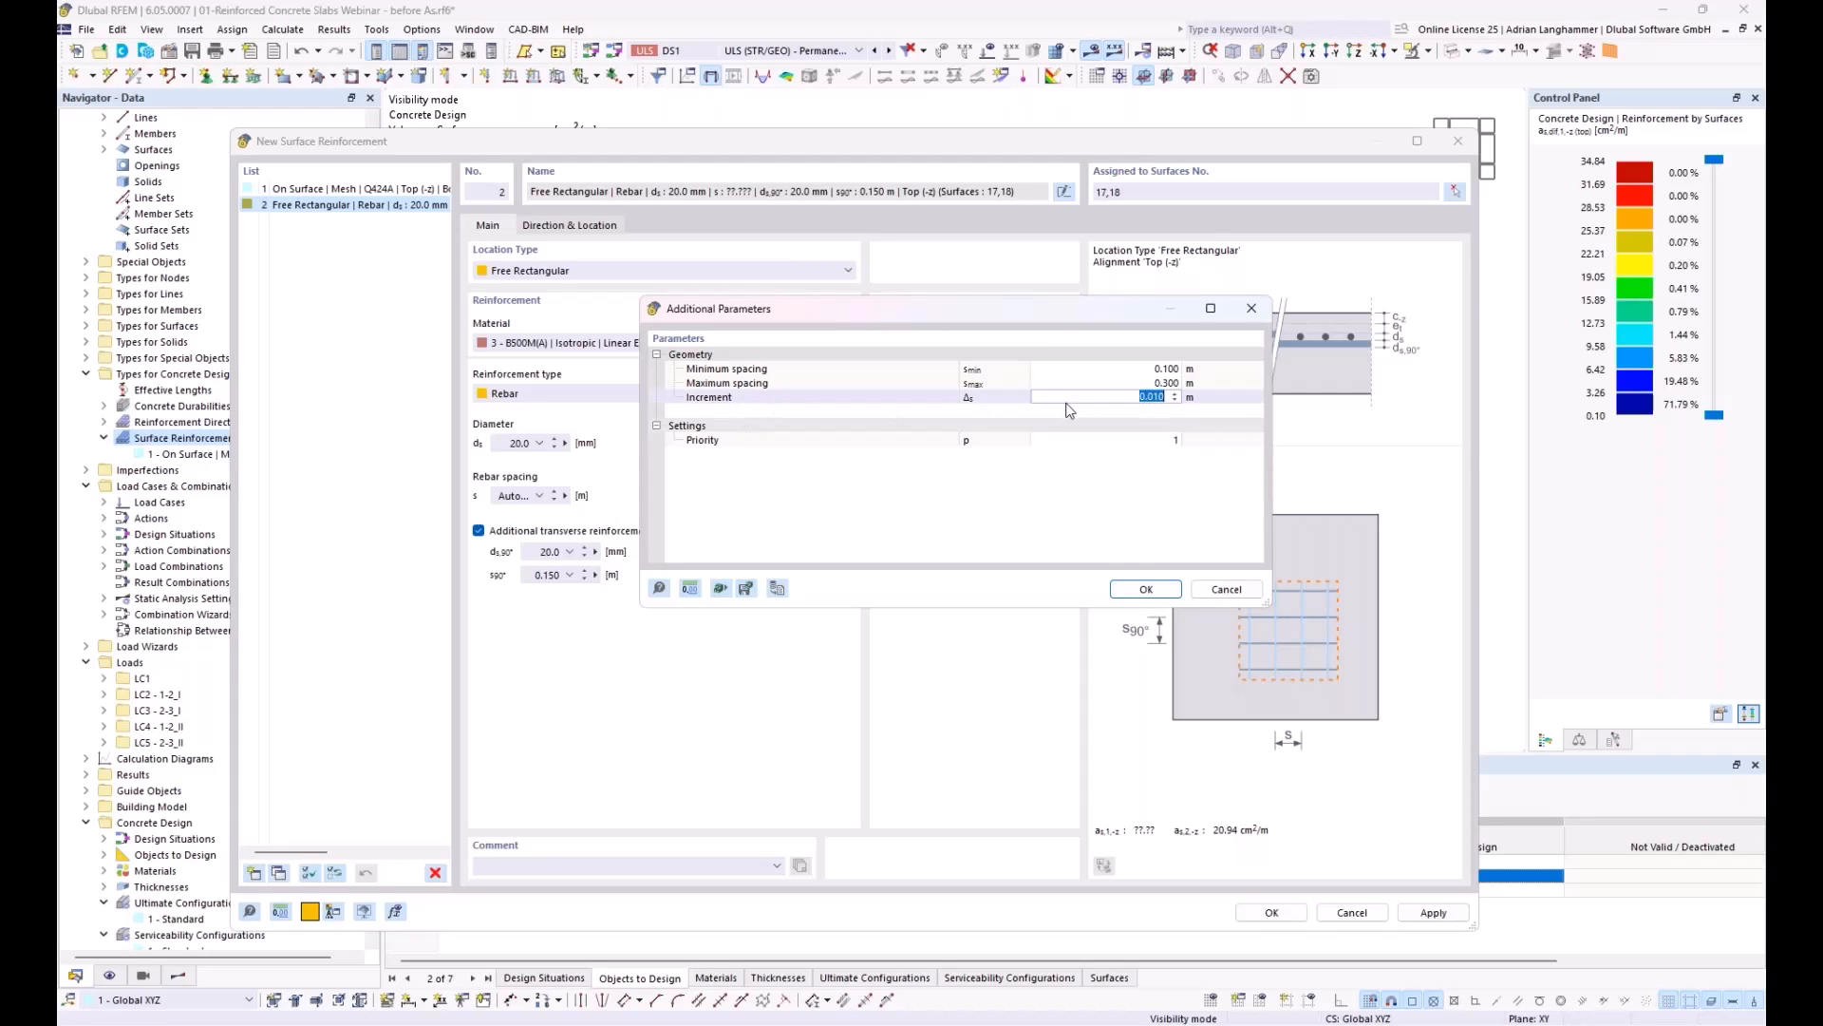
pyautogui.write('0,05')
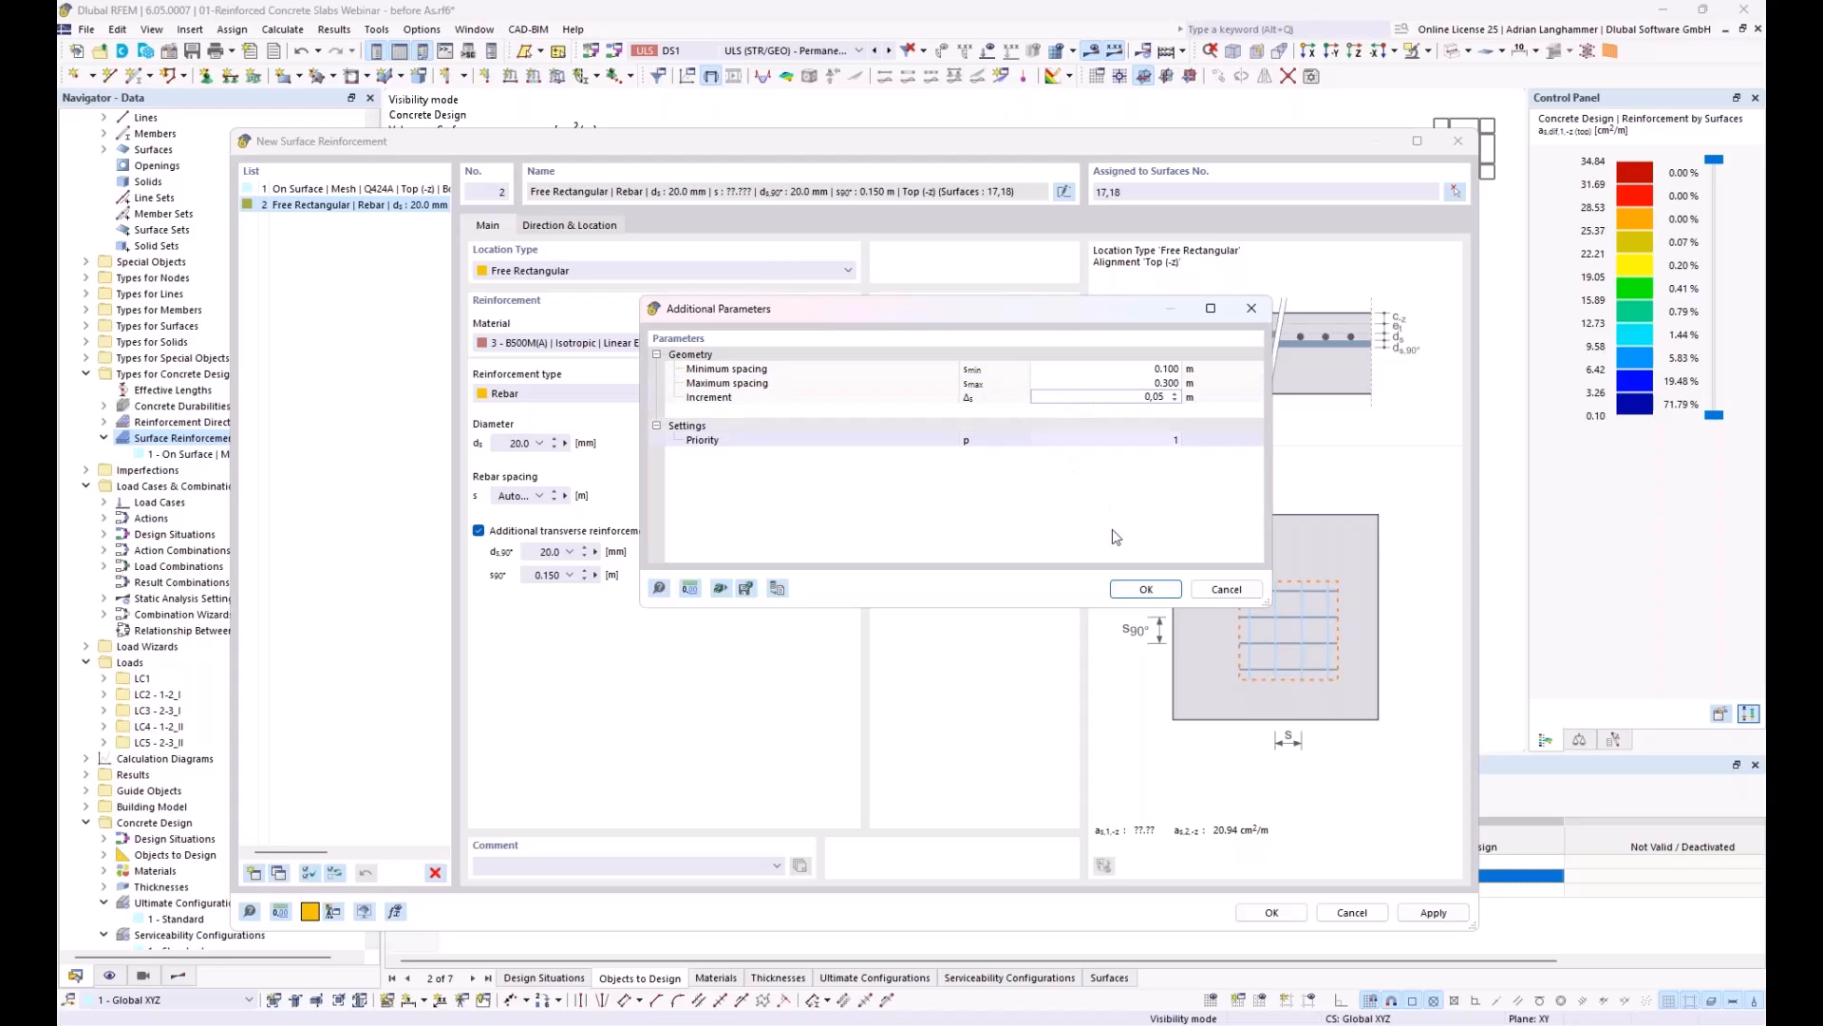
pyautogui.click(1137, 591)
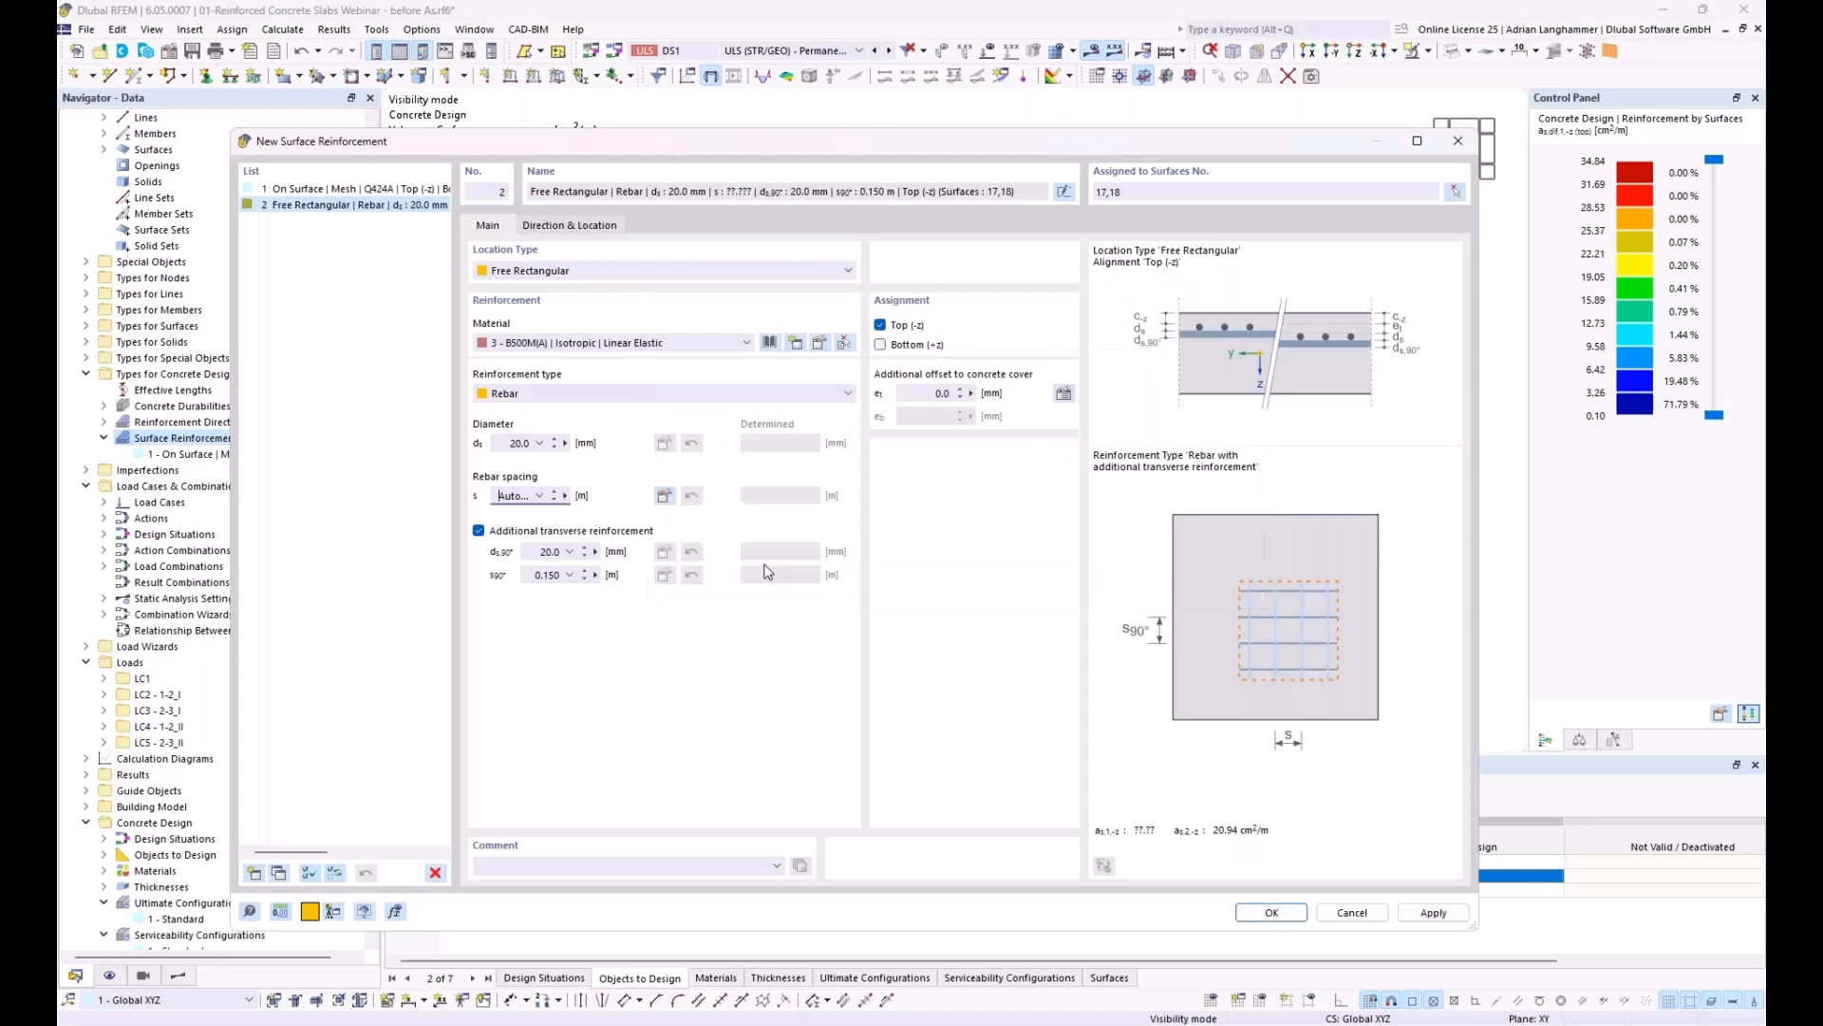
# Step: Set the transverse rebar spacing to automatic, also with an increment of 0.05 m
pyautogui.click(570, 576)
pyautogui.click(546, 595)
pyautogui.click(1052, 475)
pyautogui.write('0,05')
pyautogui.click(1044, 666)
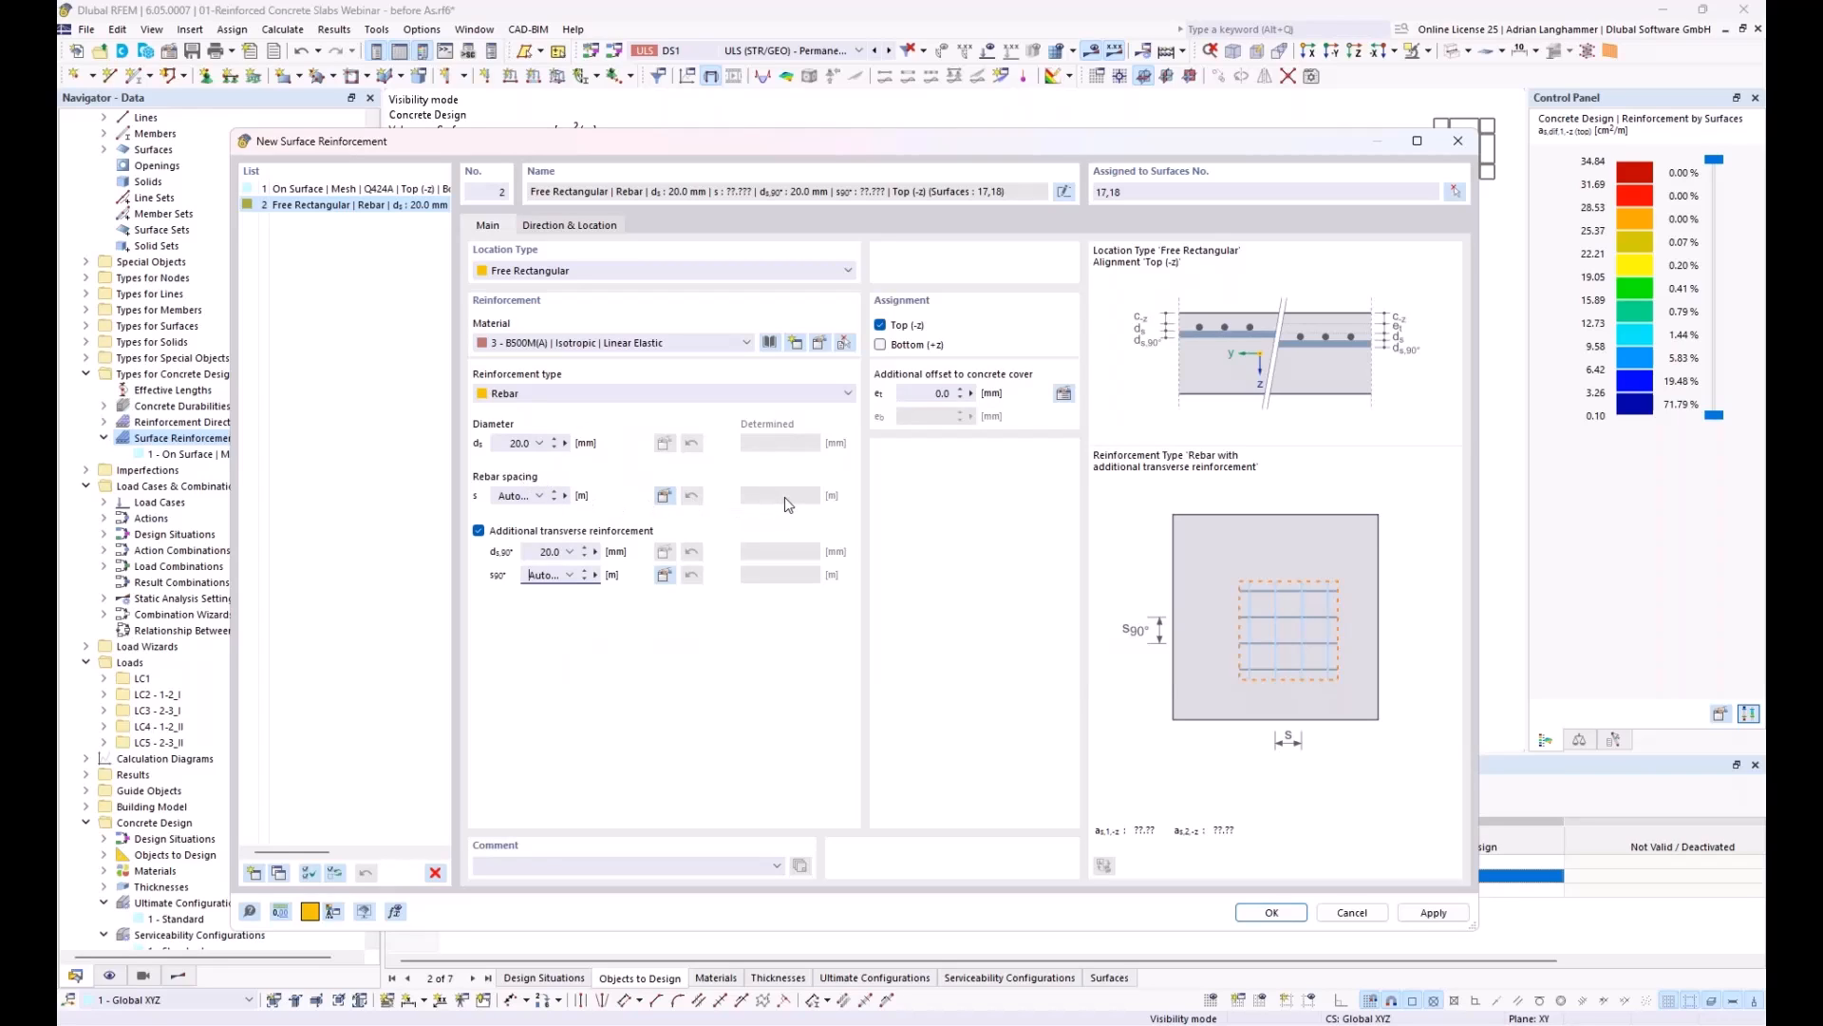
# Step: Locate the reinforcement by center and sides as a 2.5 × 2.5 m rectangle centered on the column at X 6.200, Y 5.500 m, and apply it
pyautogui.click(575, 228)
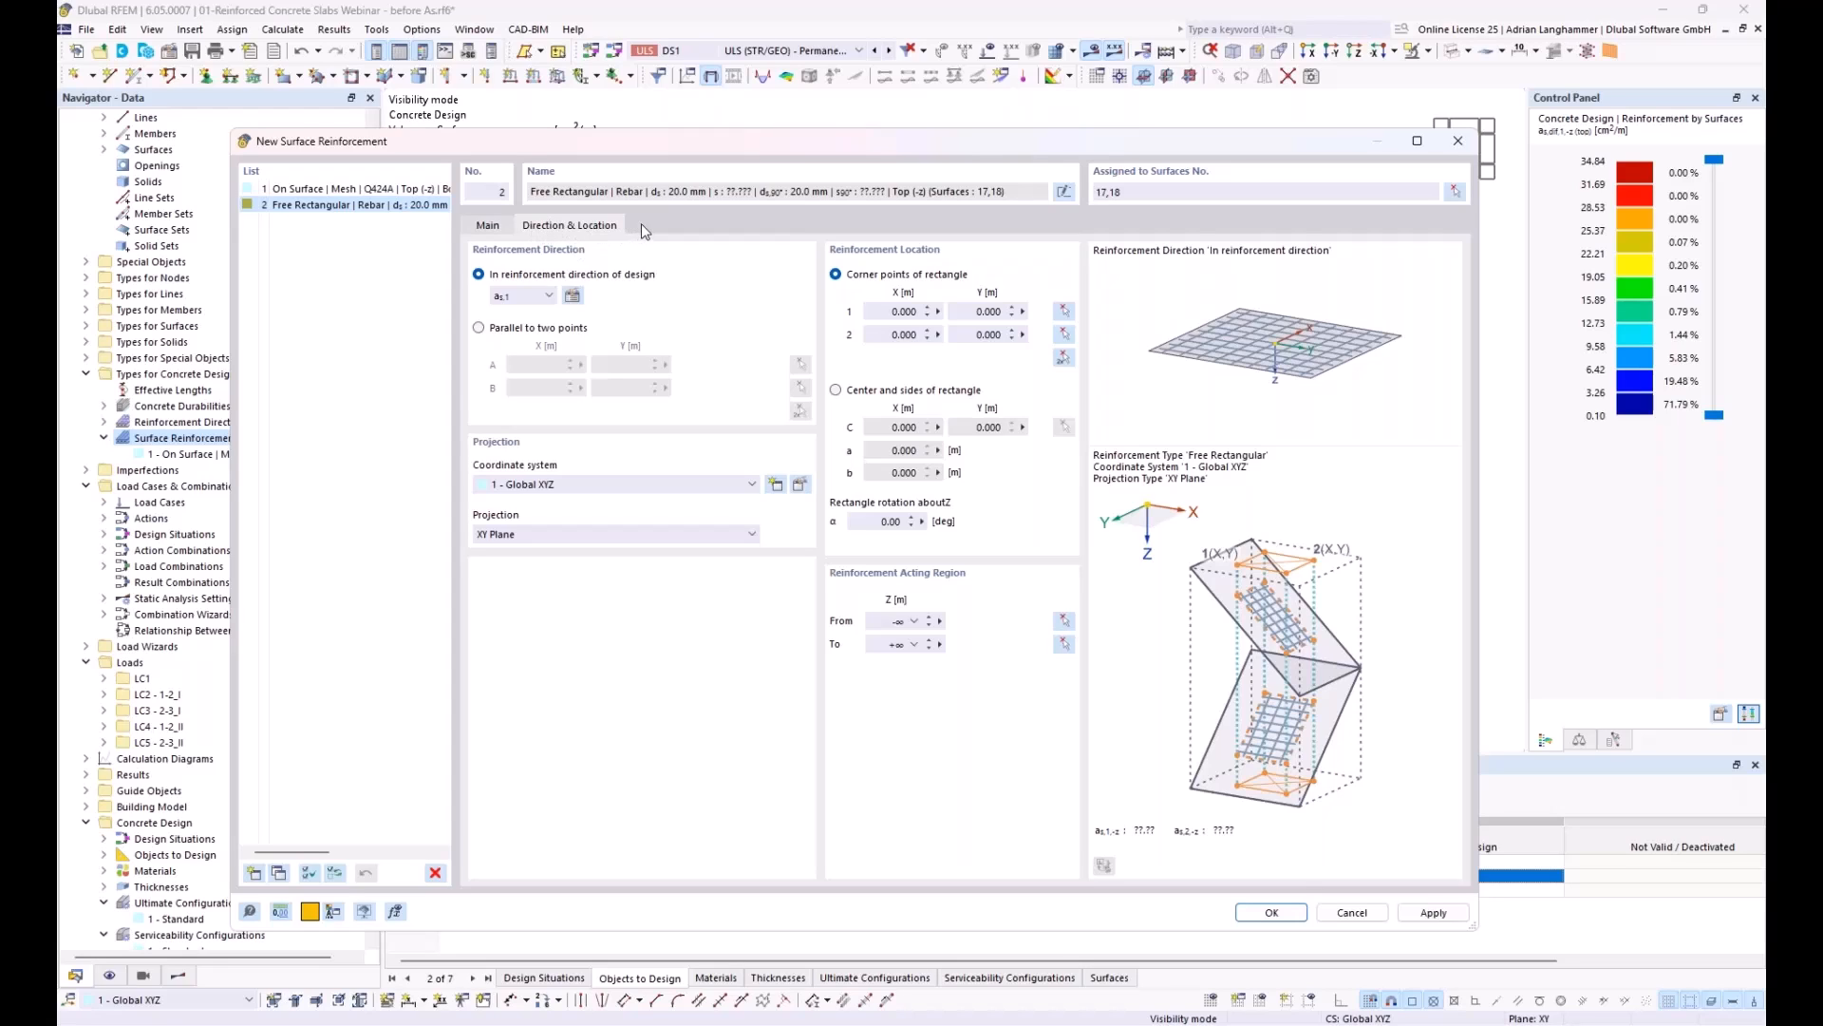
pyautogui.click(839, 391)
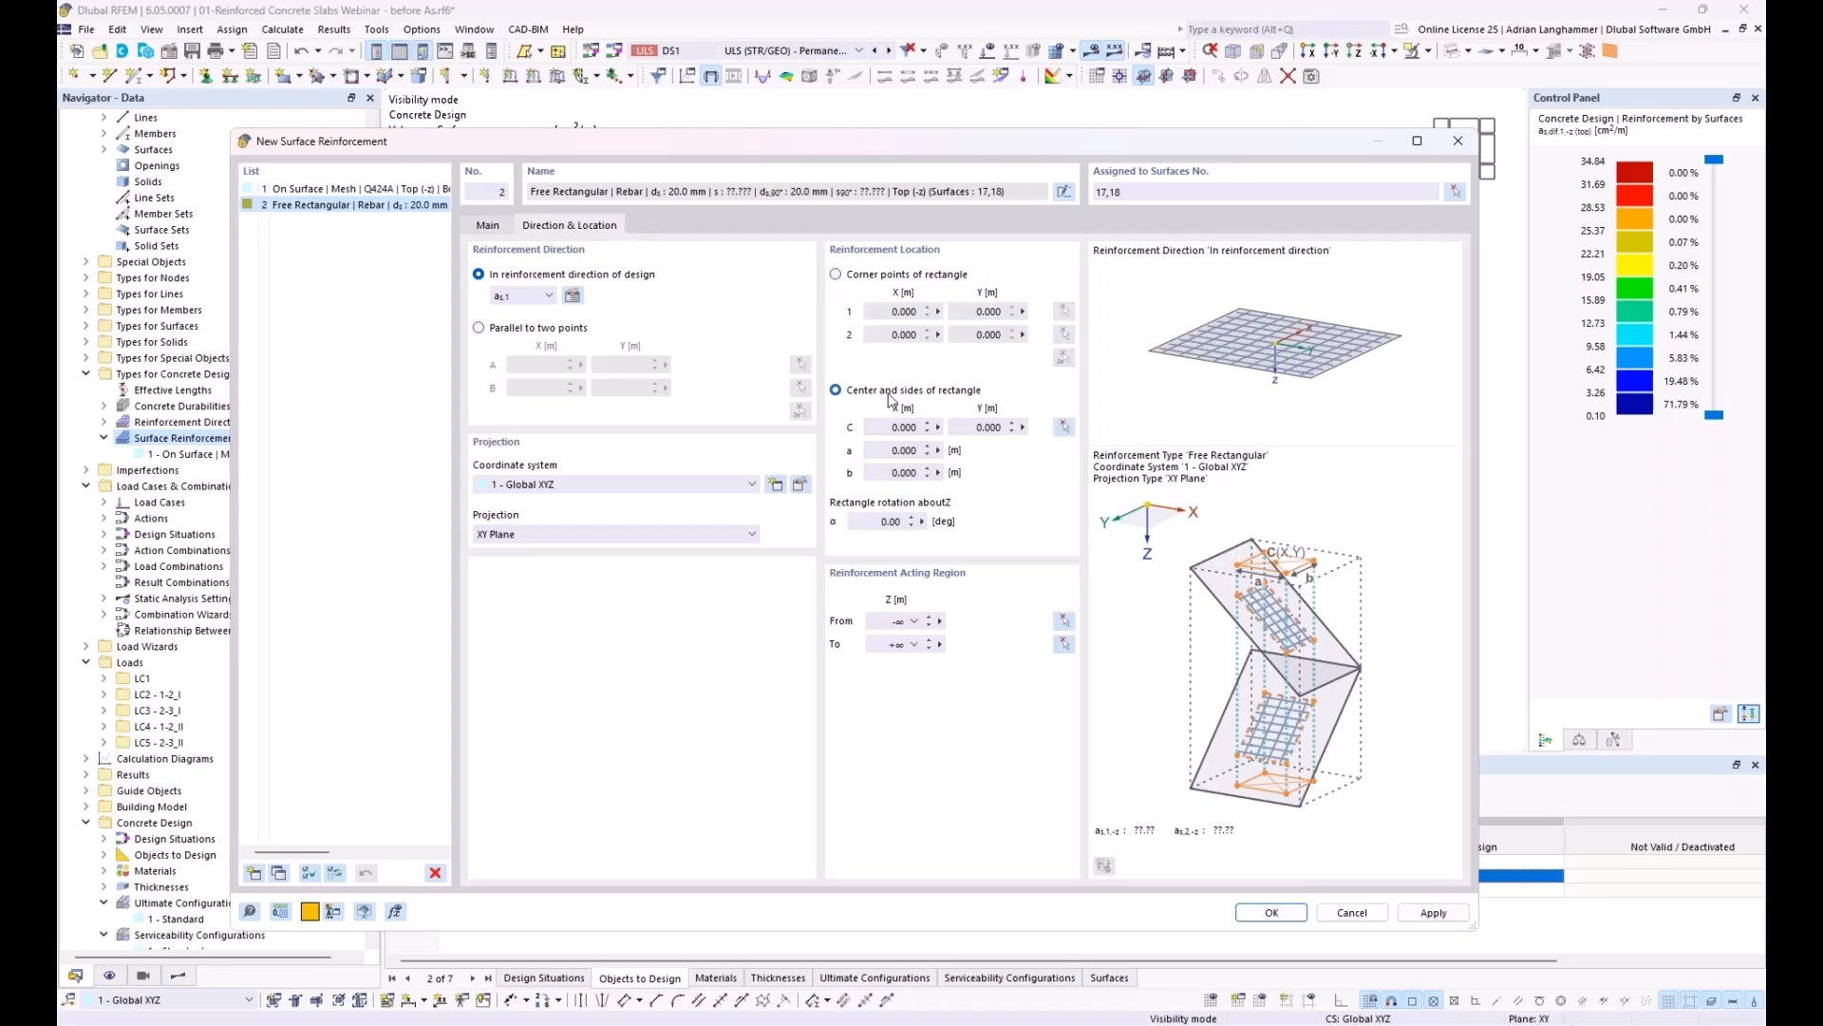
pyautogui.click(897, 452)
pyautogui.press('Tab')
pyautogui.write('2,5')
pyautogui.click(905, 450)
pyautogui.click(1064, 428)
pyautogui.click(813, 376)
pyautogui.click(1431, 914)
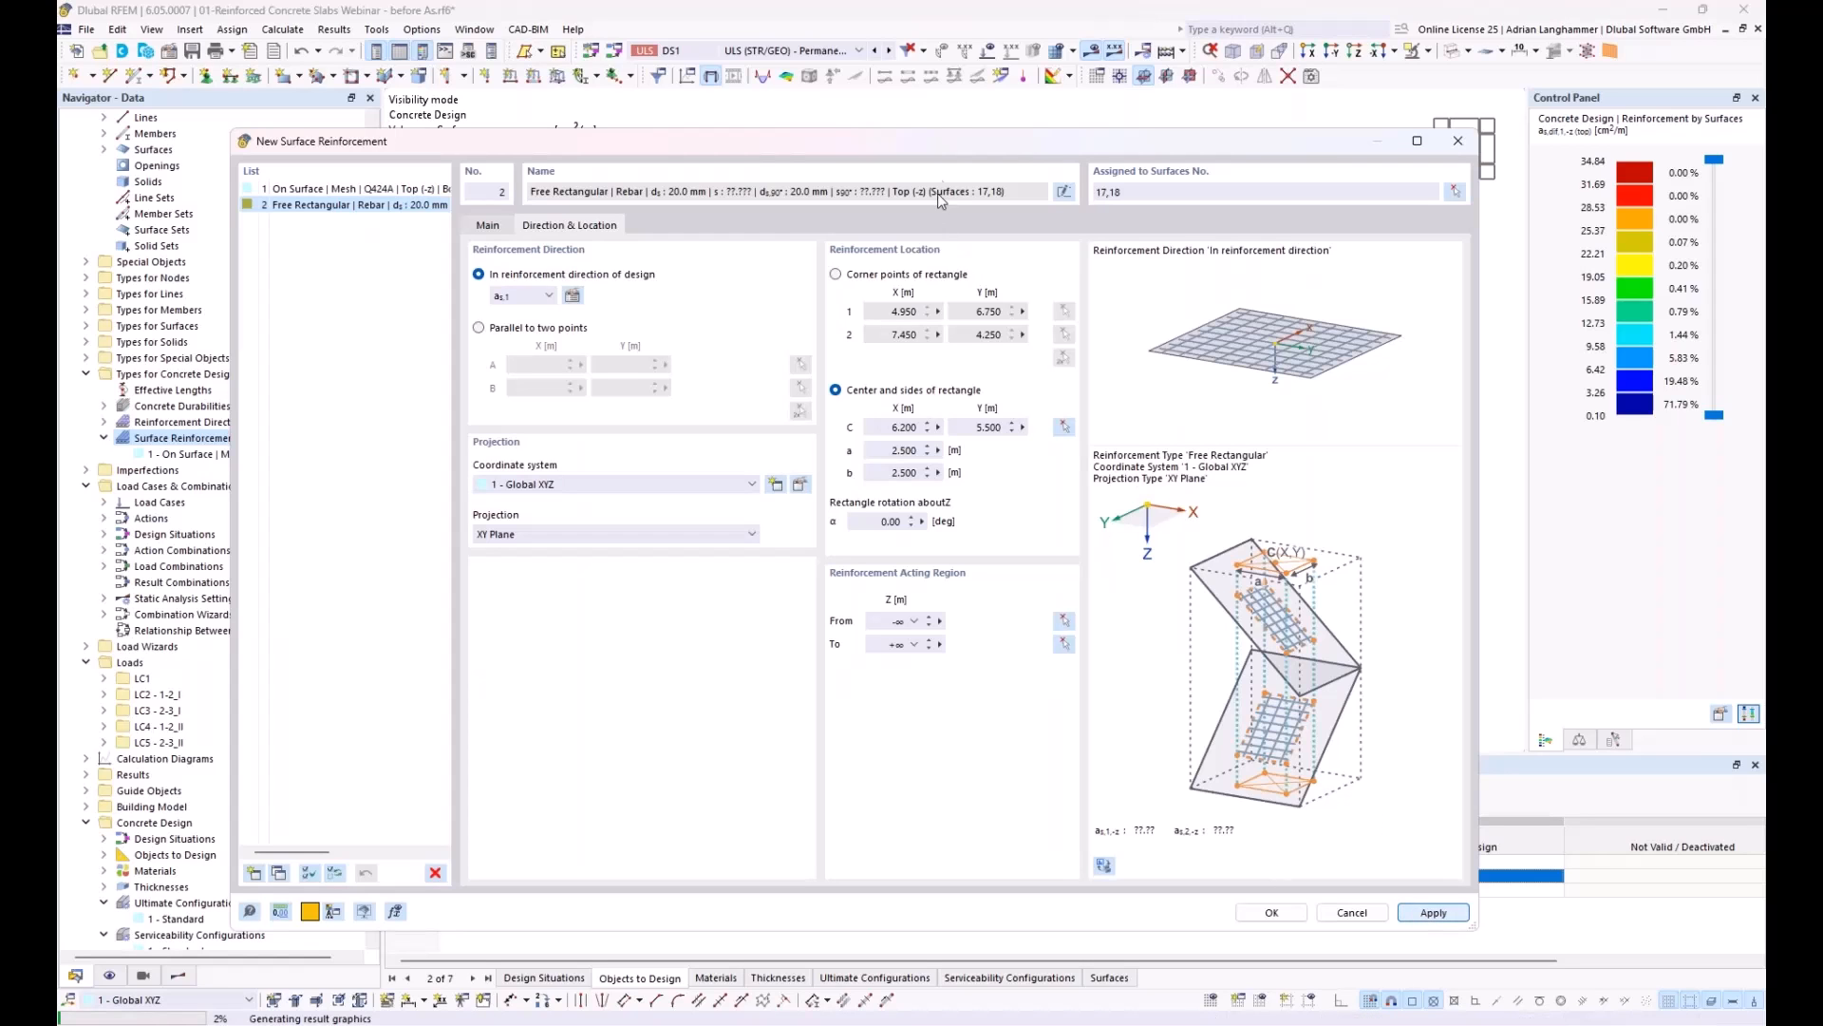
# Step: Duplicate the free rectangular reinforcement and center the copy on the lower slab edge at X 6.300, Y 13.700 m
pyautogui.click(487, 225)
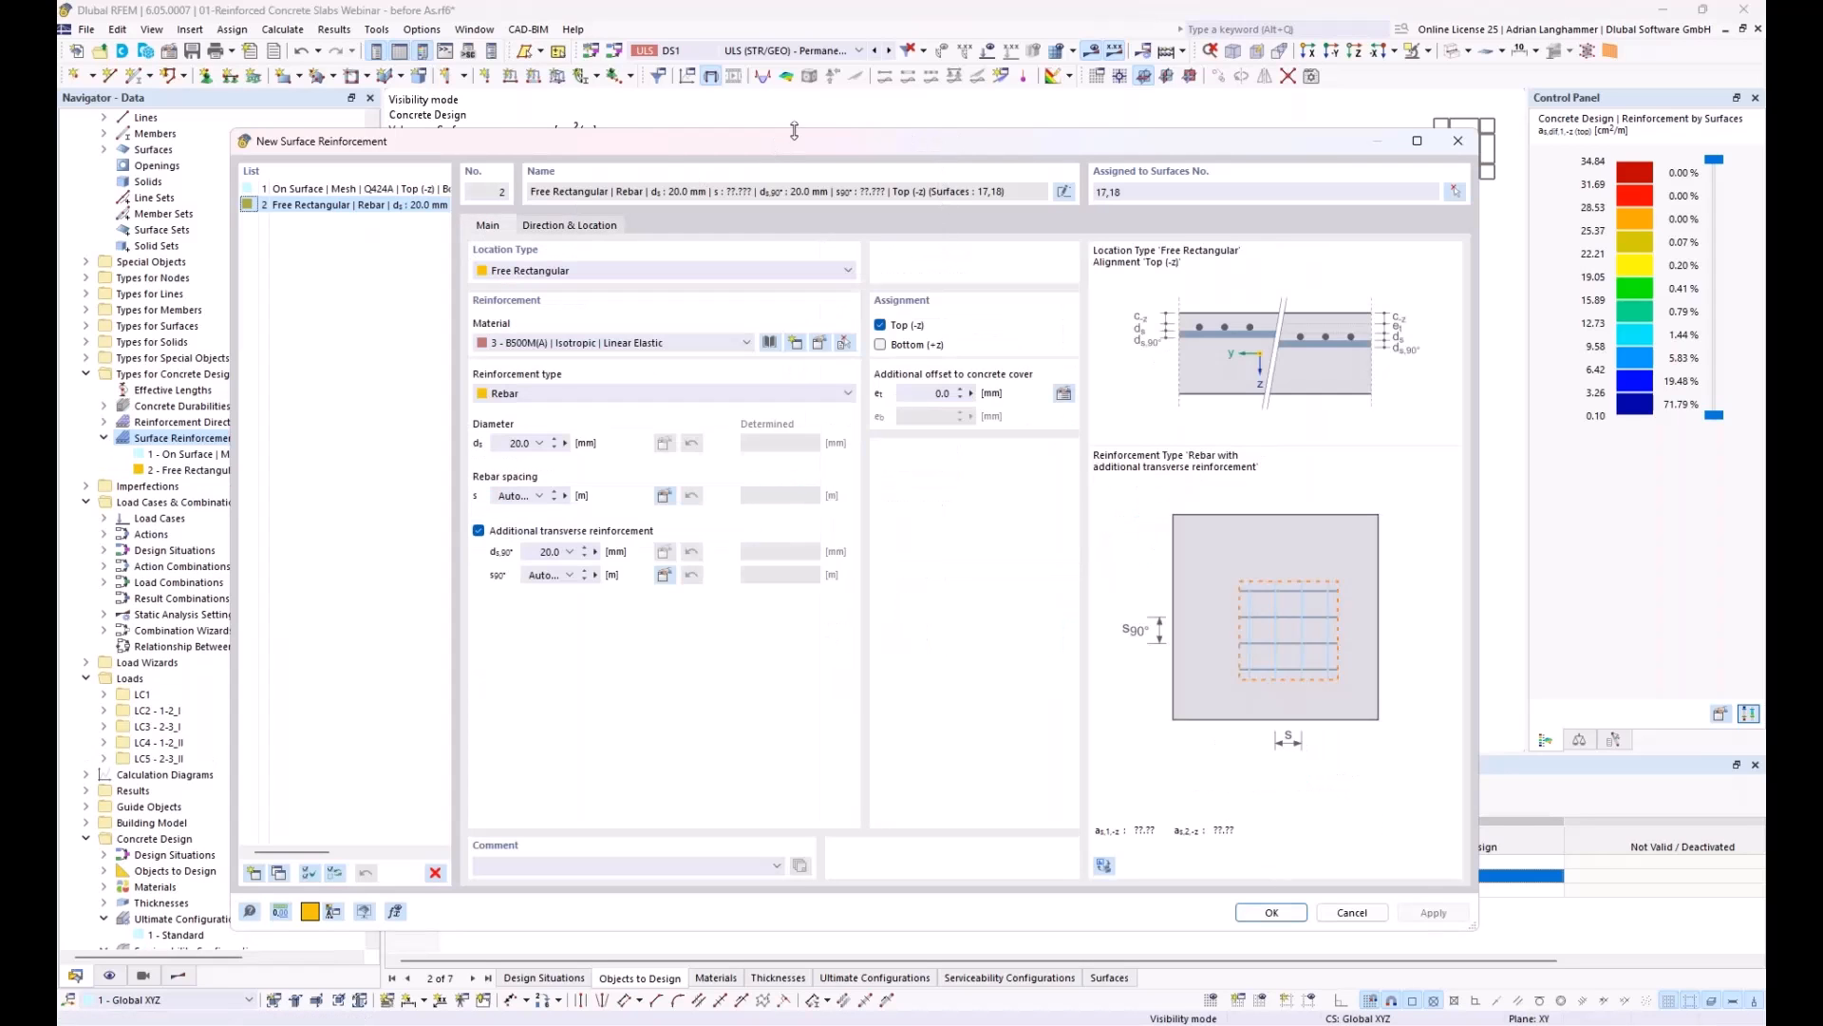
pyautogui.moveTo(798, 157); pyautogui.dragTo(886, 70)
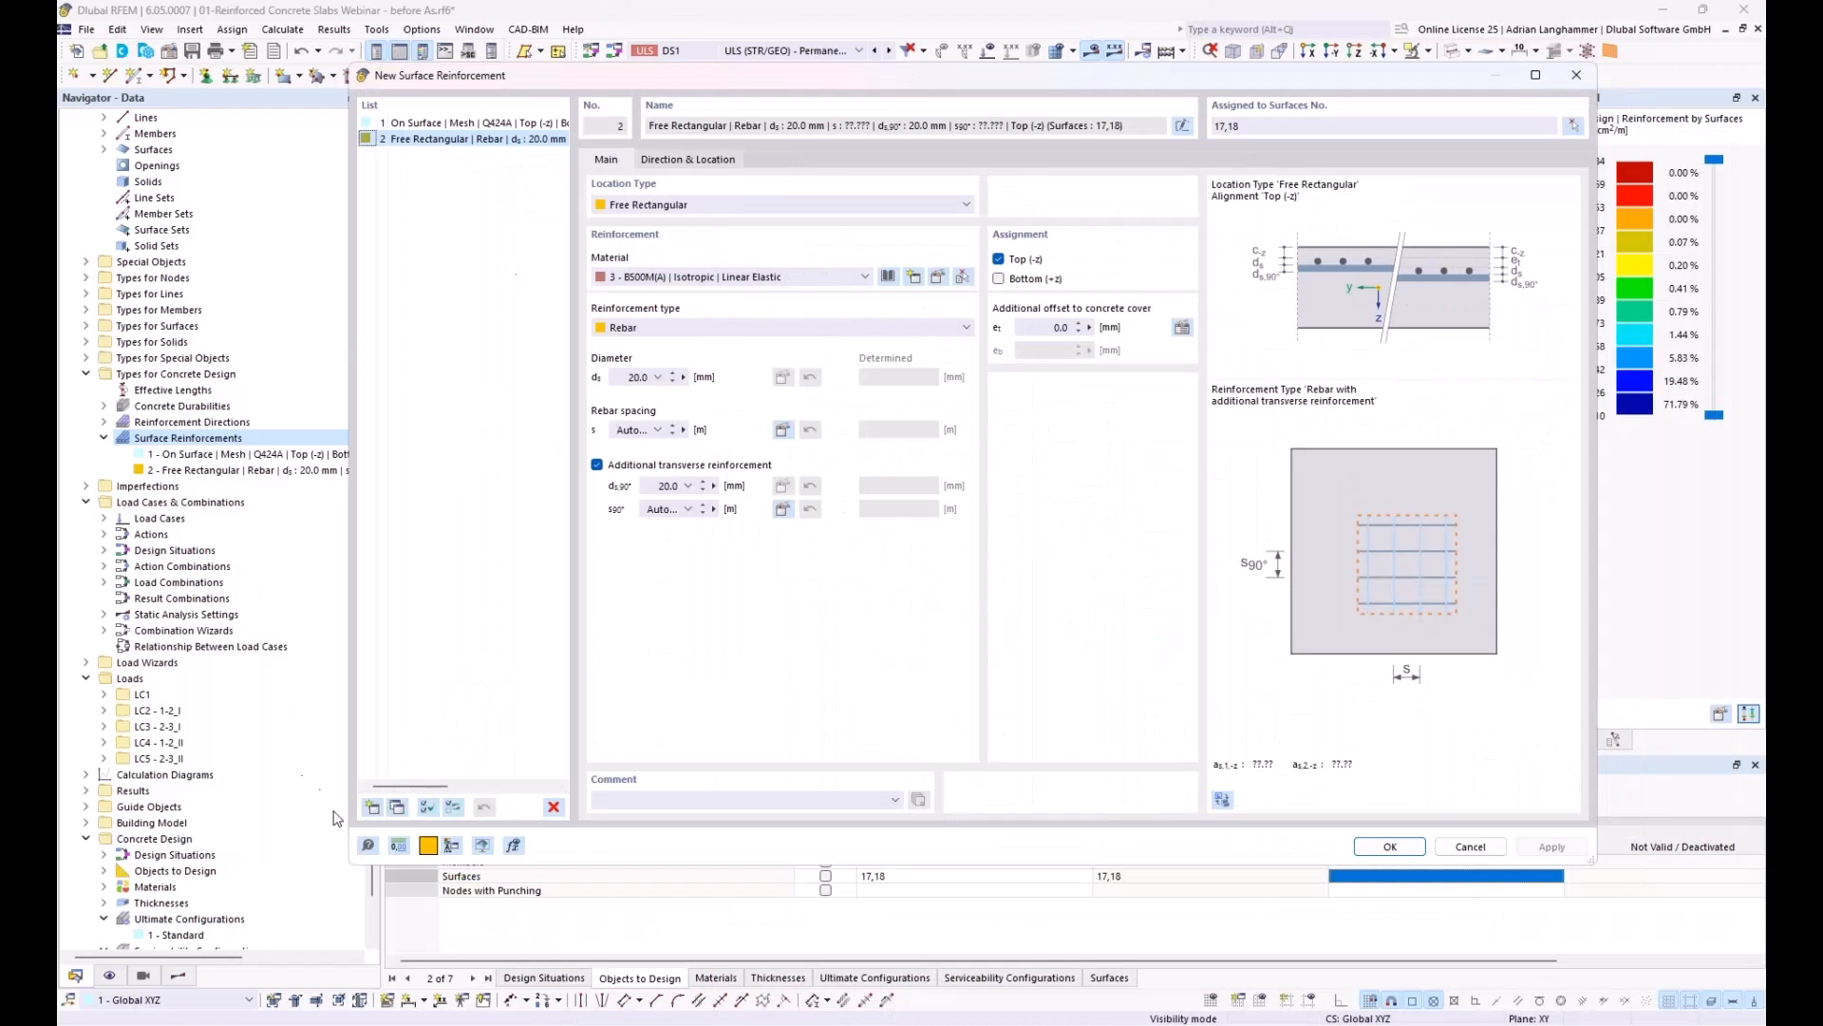
pyautogui.moveTo(731, 76); pyautogui.dragTo(856, 160)
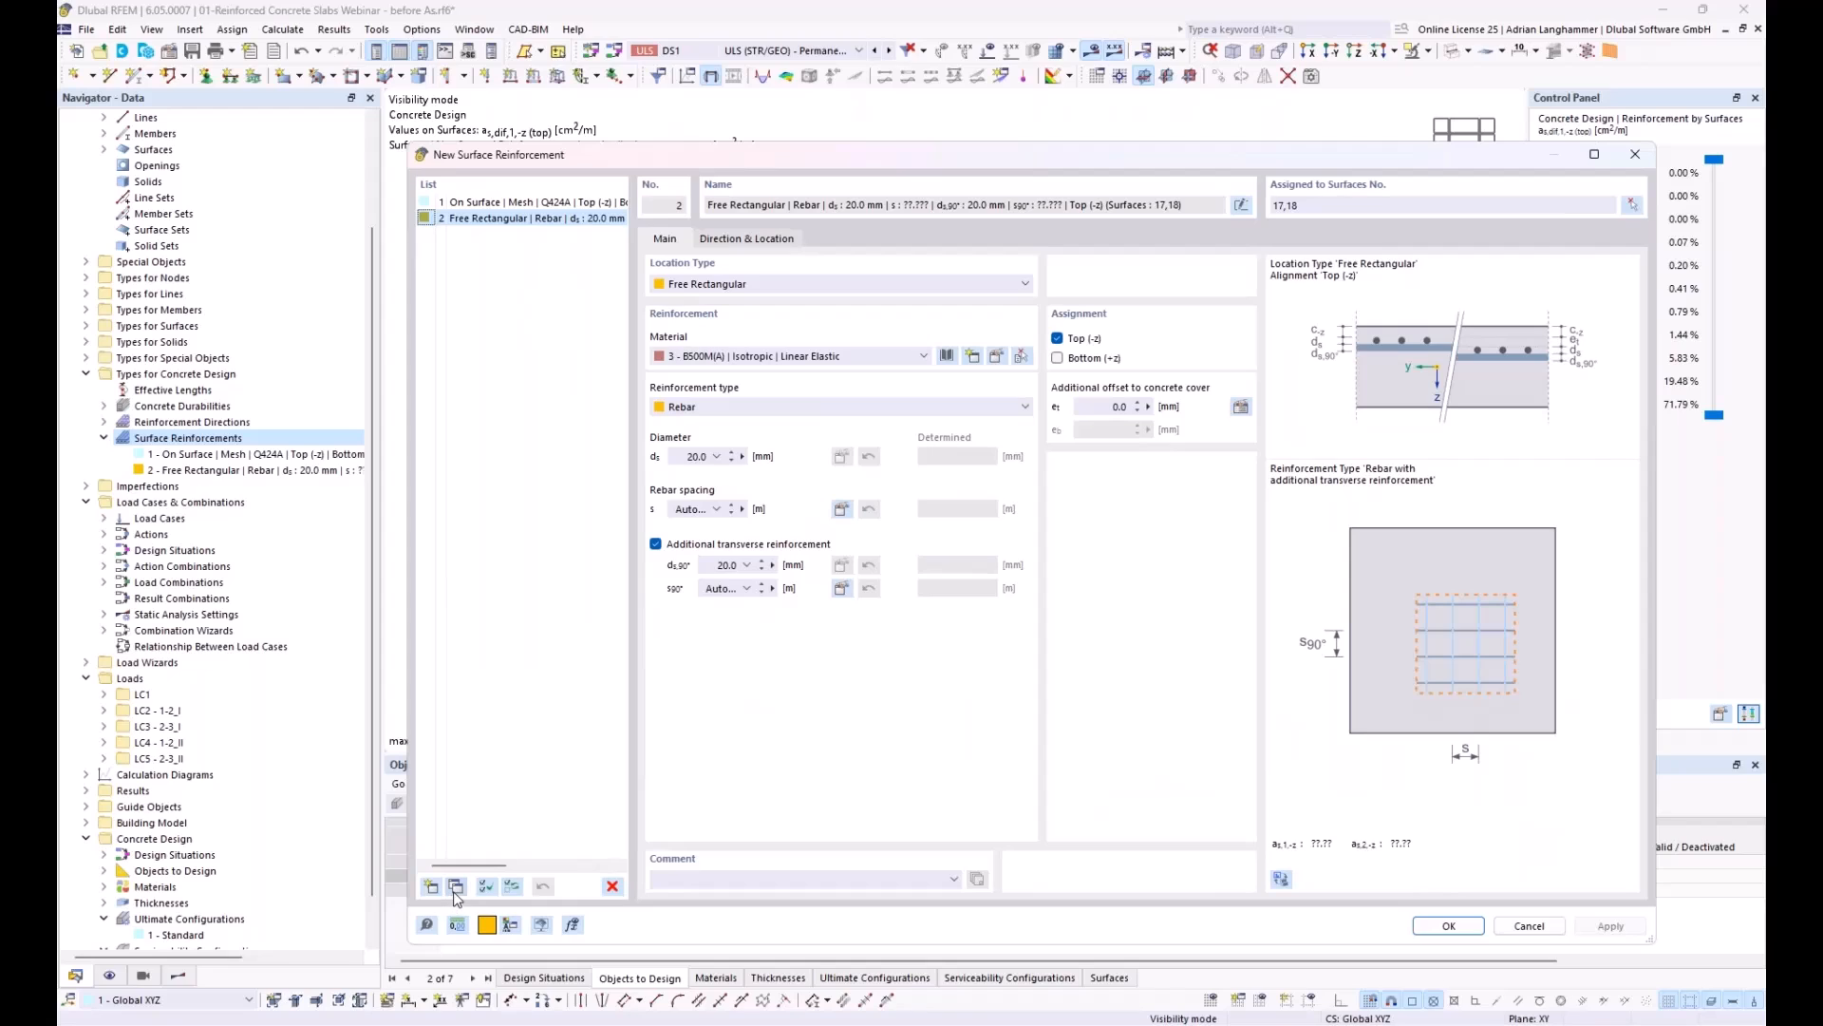
pyautogui.click(456, 887)
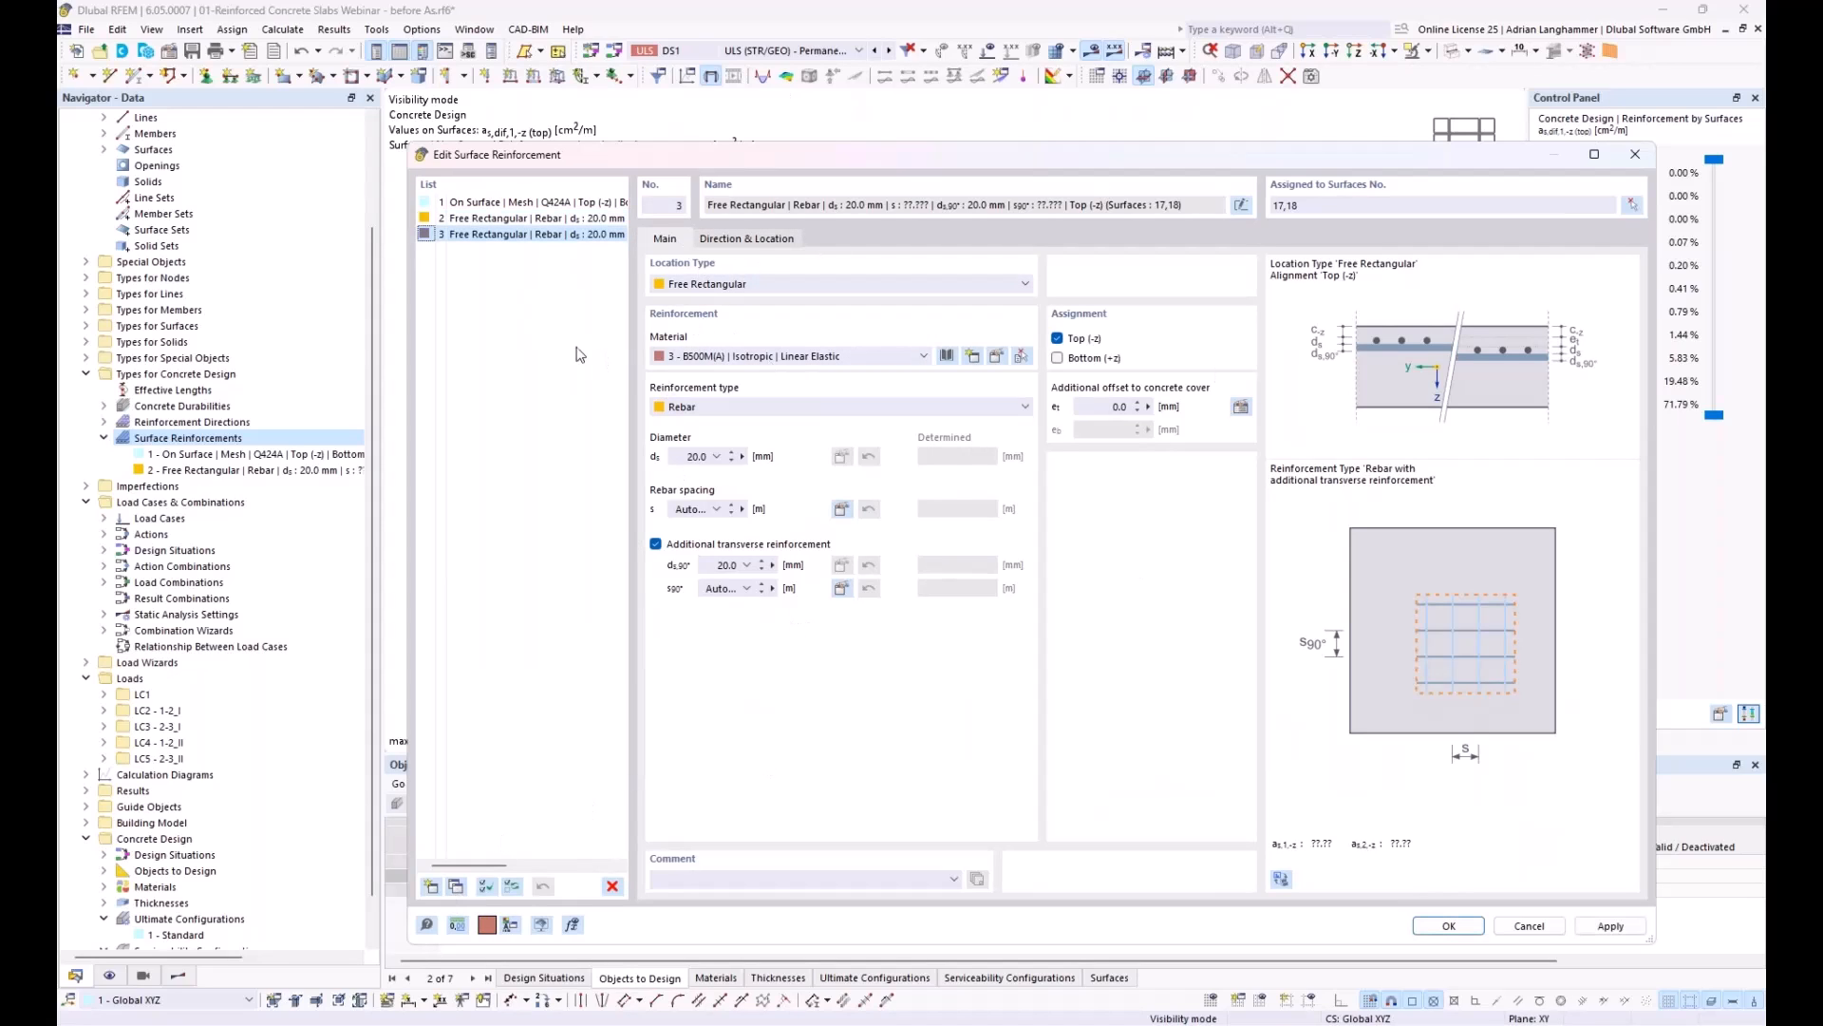
pyautogui.click(747, 238)
pyautogui.click(1242, 440)
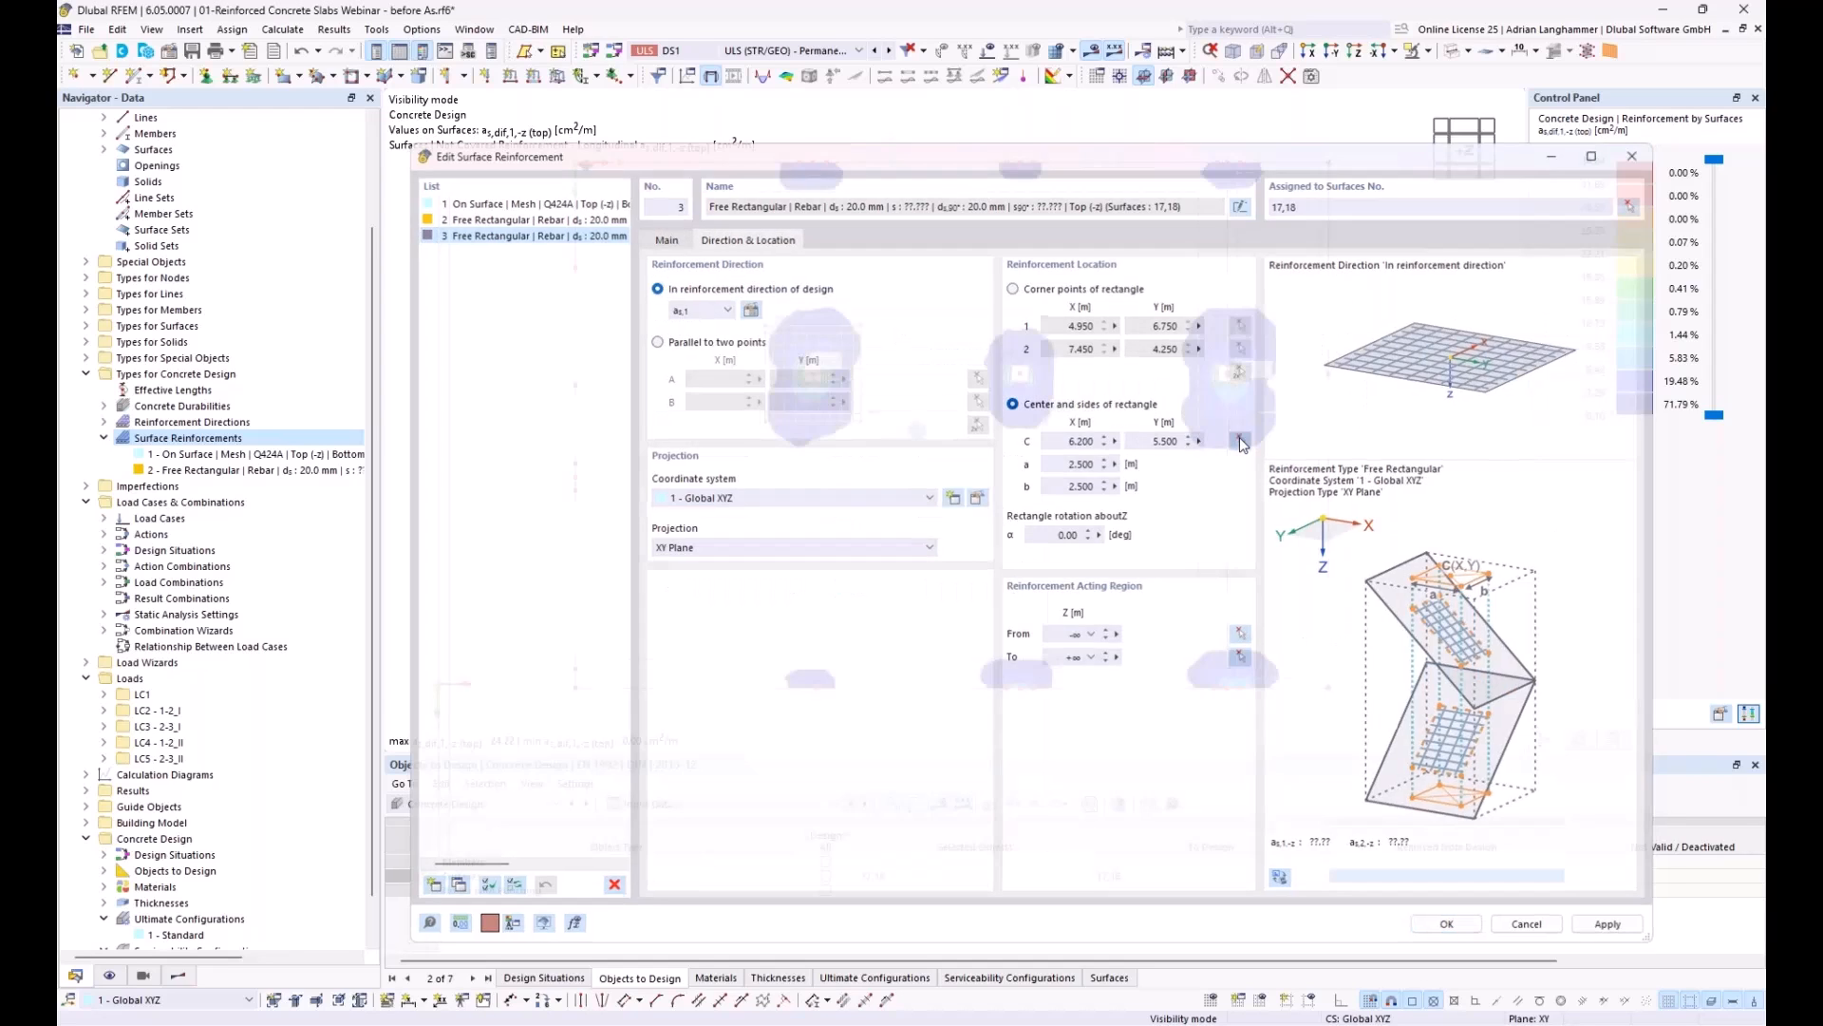
pyautogui.click(817, 686)
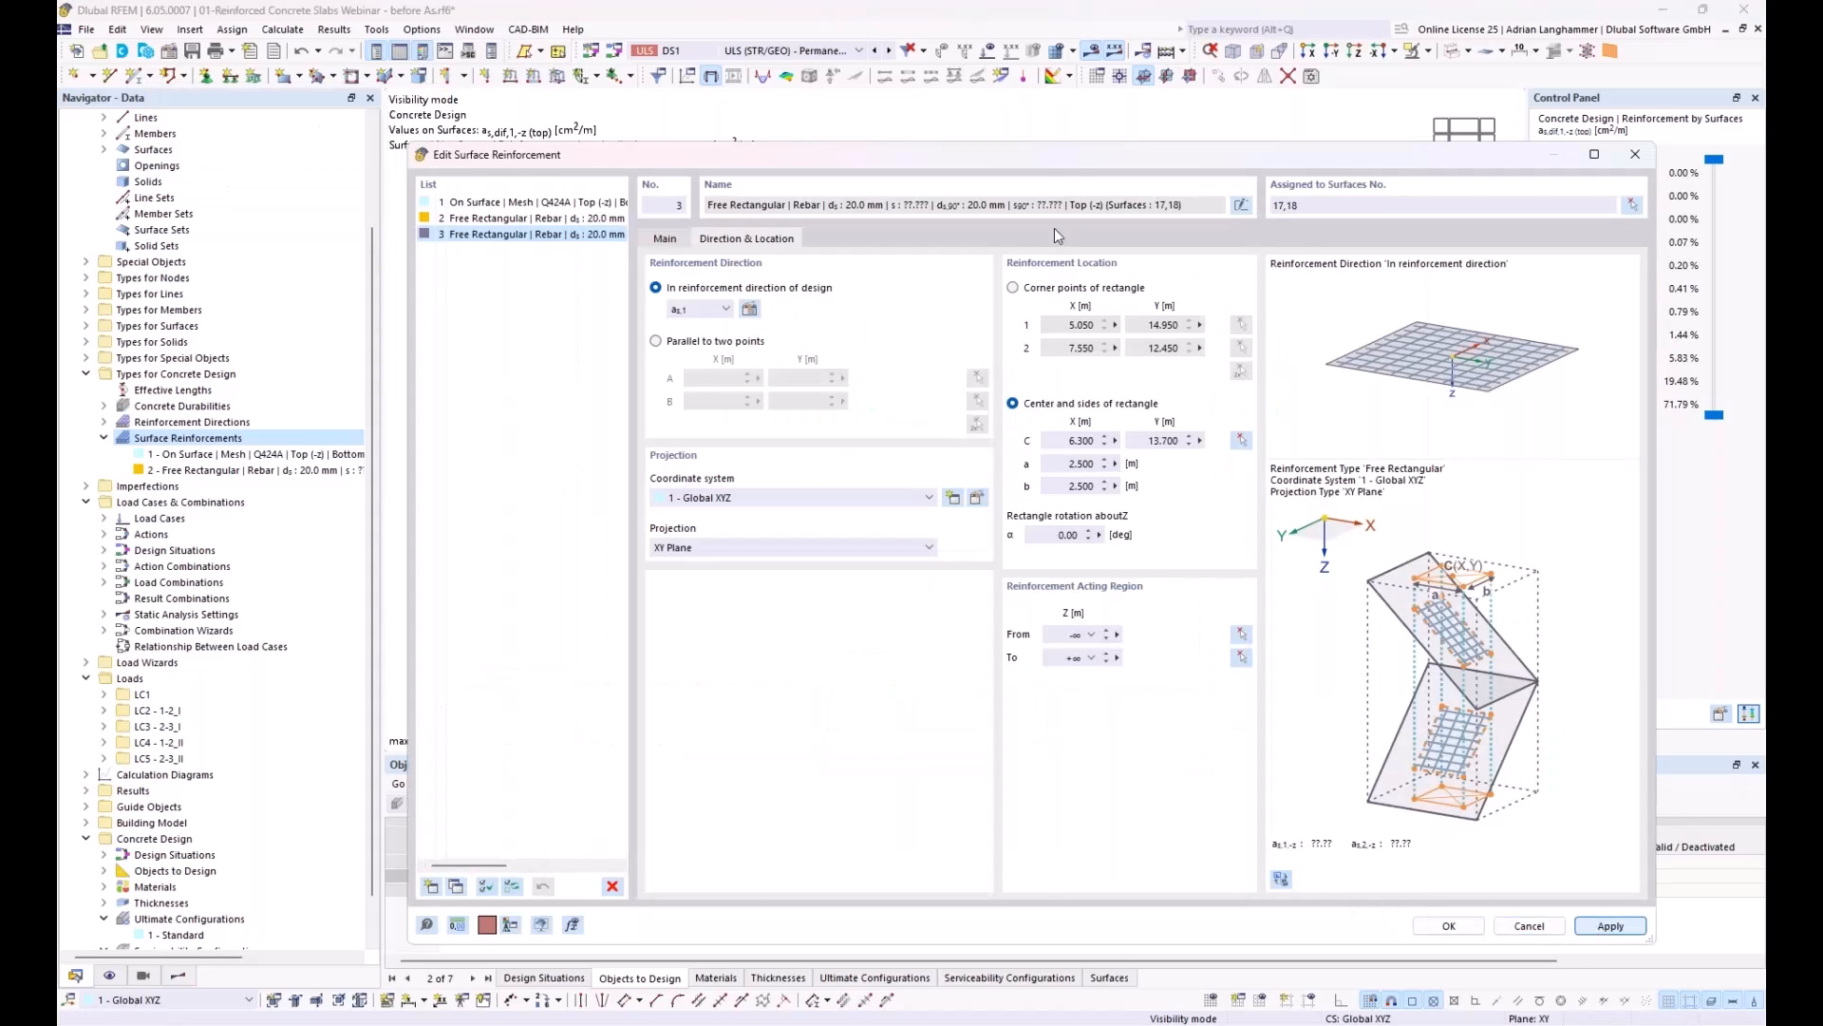
# Step: Duplicate the reinforcement again, center the copy on the upper slab edge at X 6.200, Y 0.000 m, and save the reinforcements
pyautogui.moveTo(1040, 154); pyautogui.dragTo(993, 31)
pyautogui.click(403, 776)
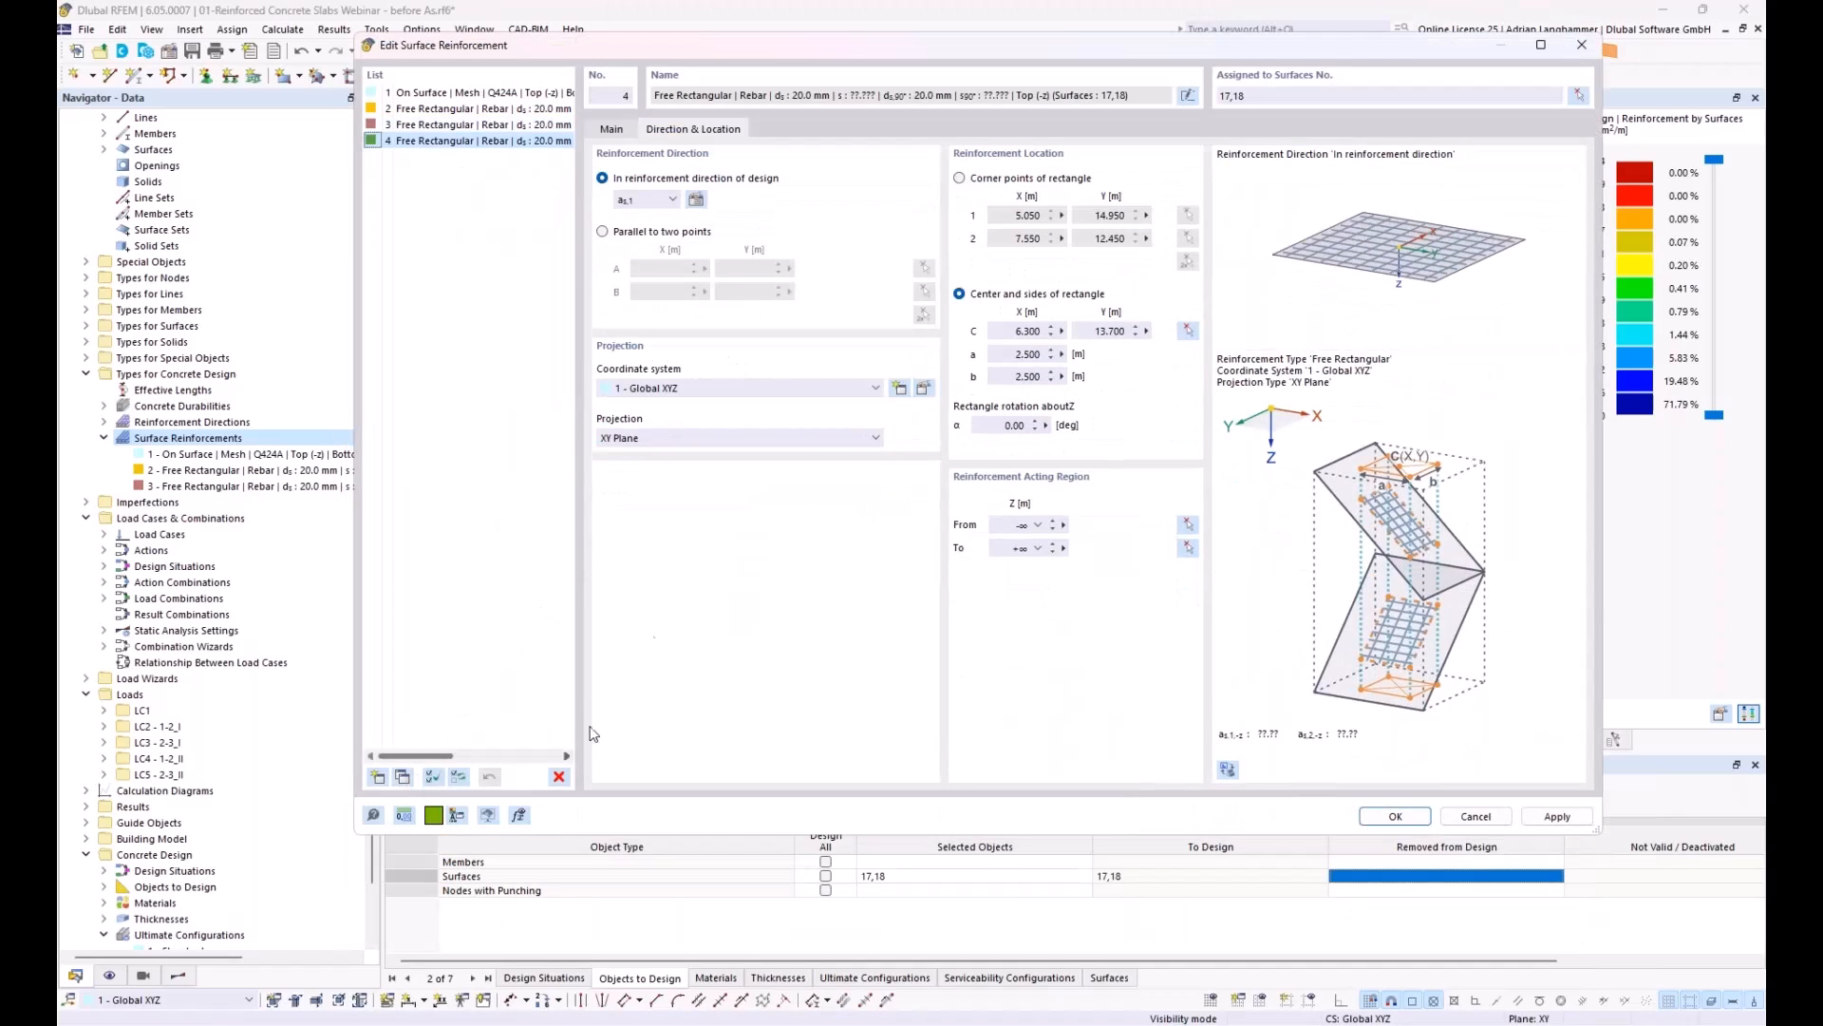
pyautogui.click(1187, 330)
pyautogui.click(402, 221)
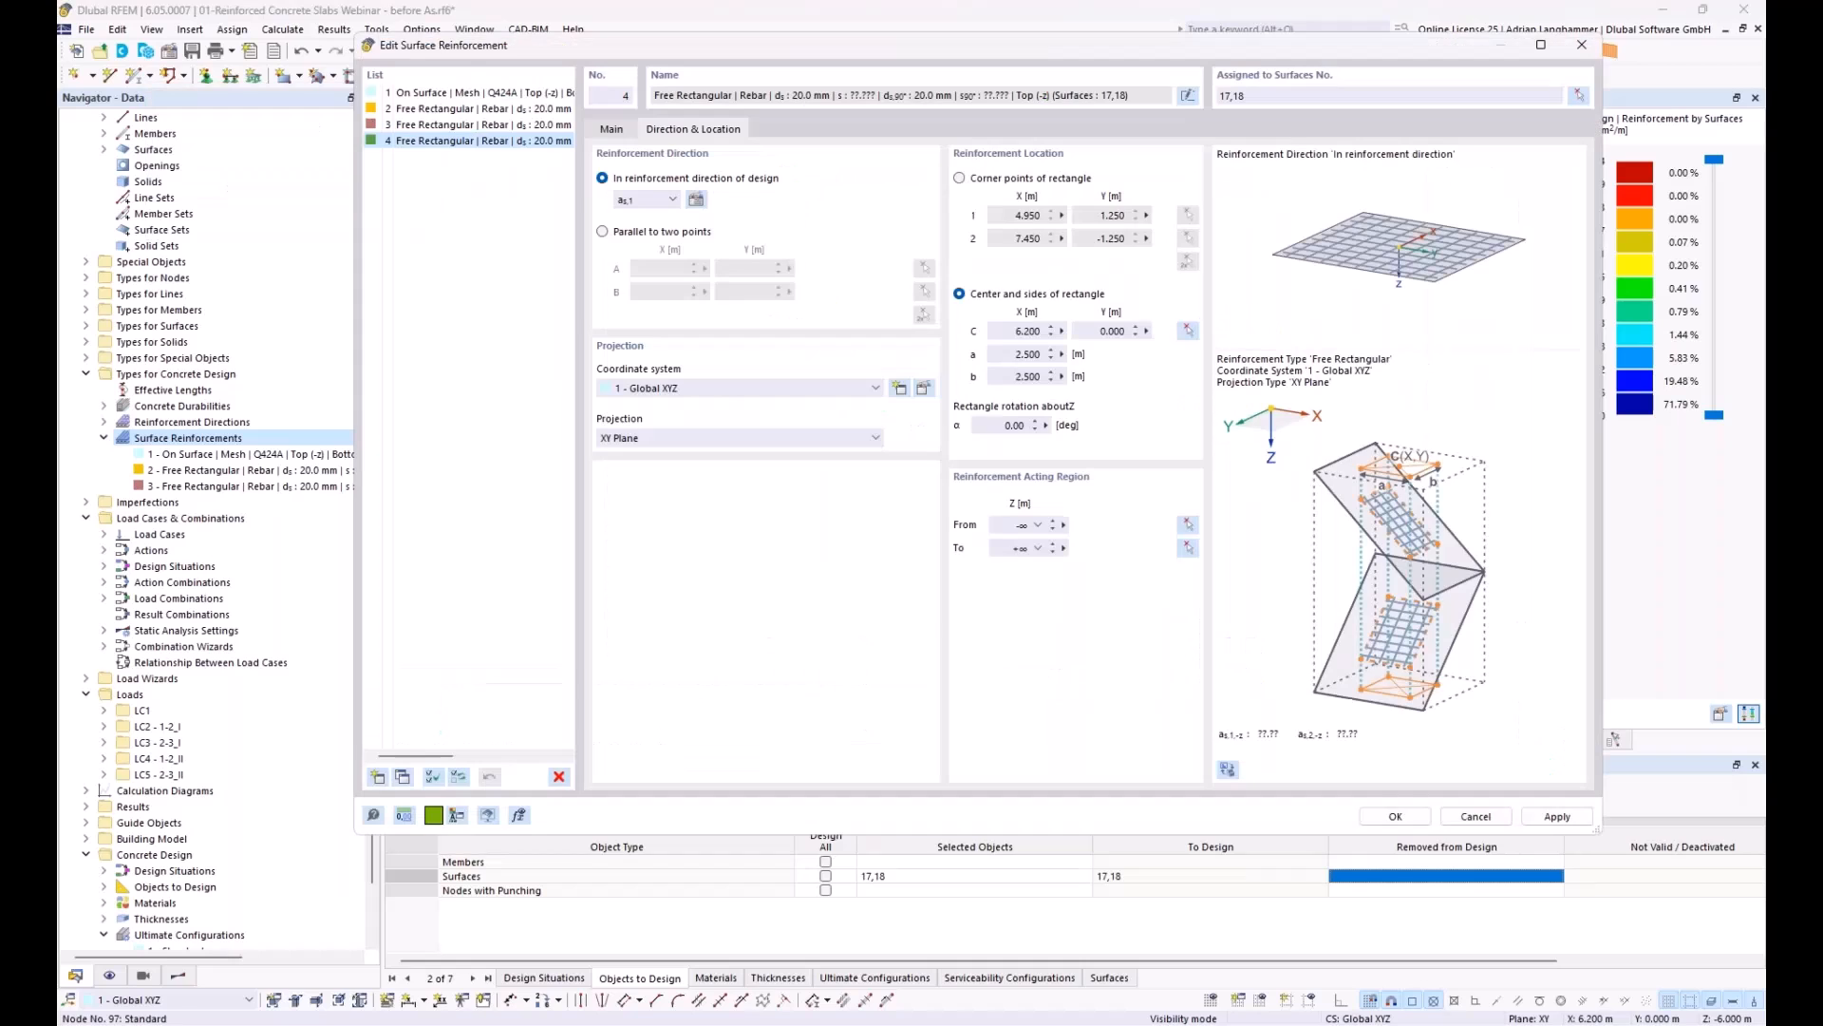
pyautogui.click(1548, 819)
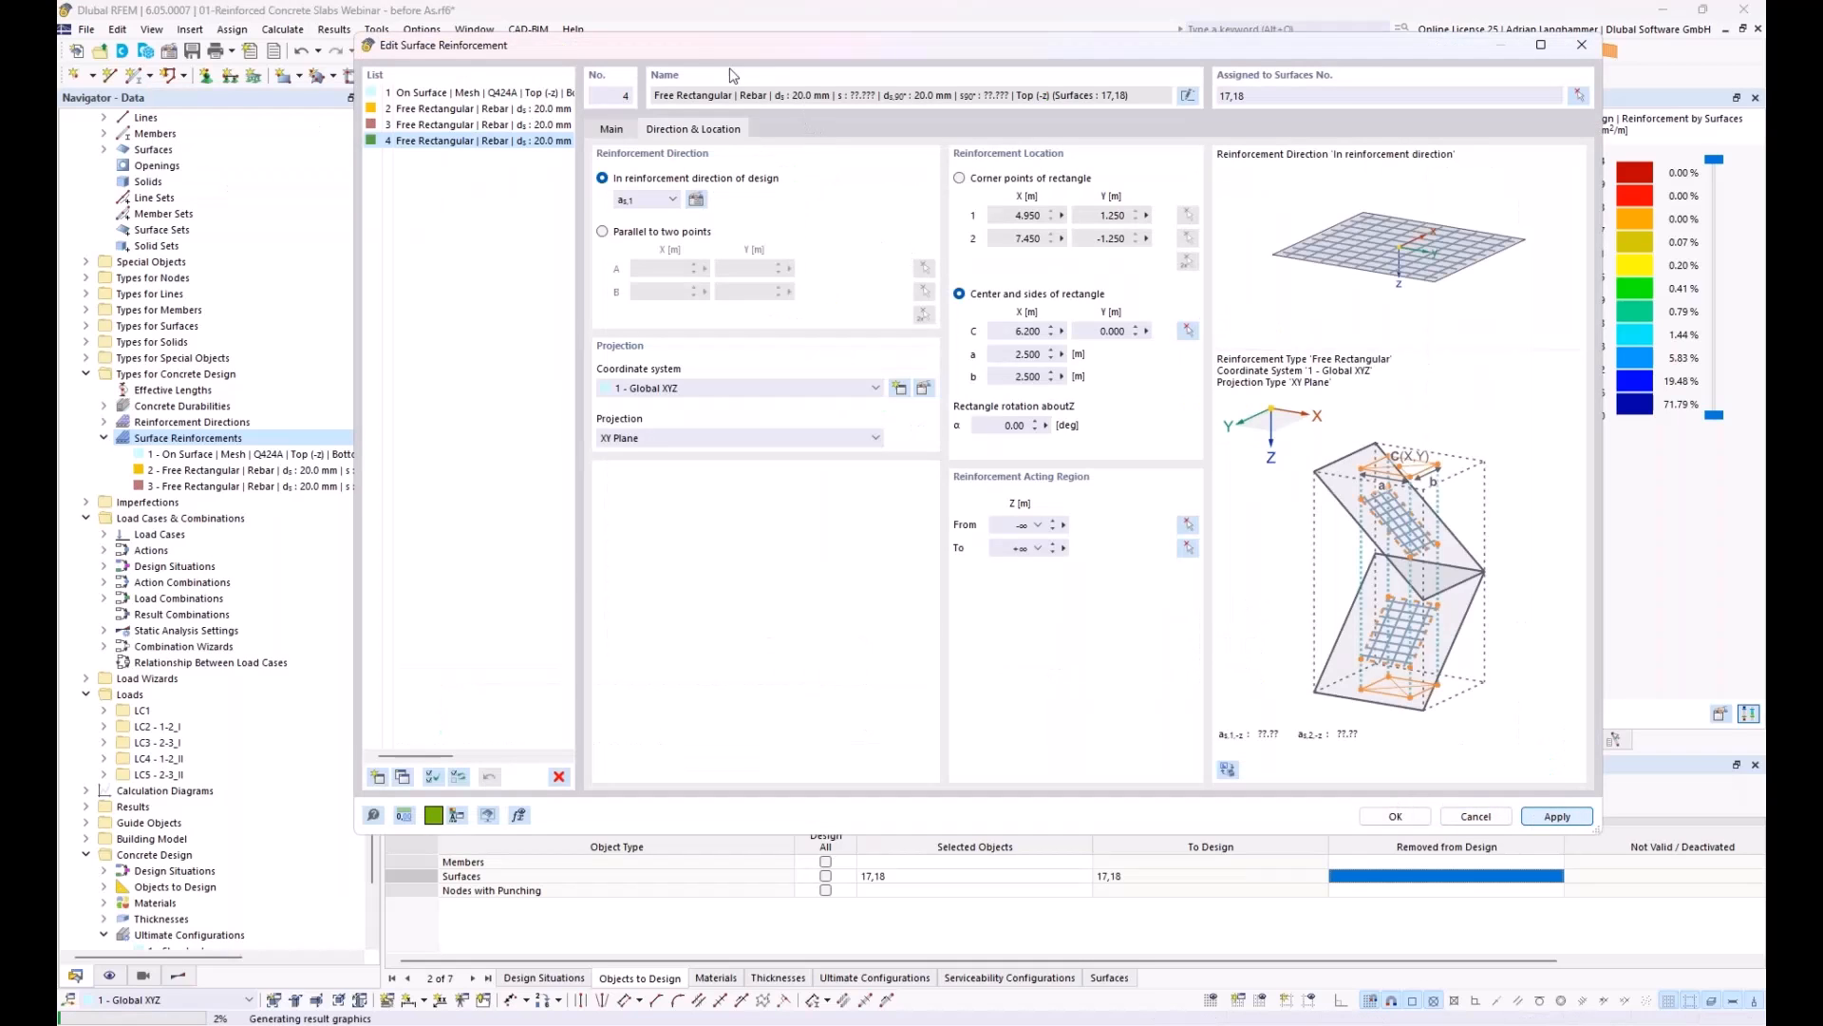
pyautogui.moveTo(1019, 47); pyautogui.dragTo(962, 97)
pyautogui.click(1320, 864)
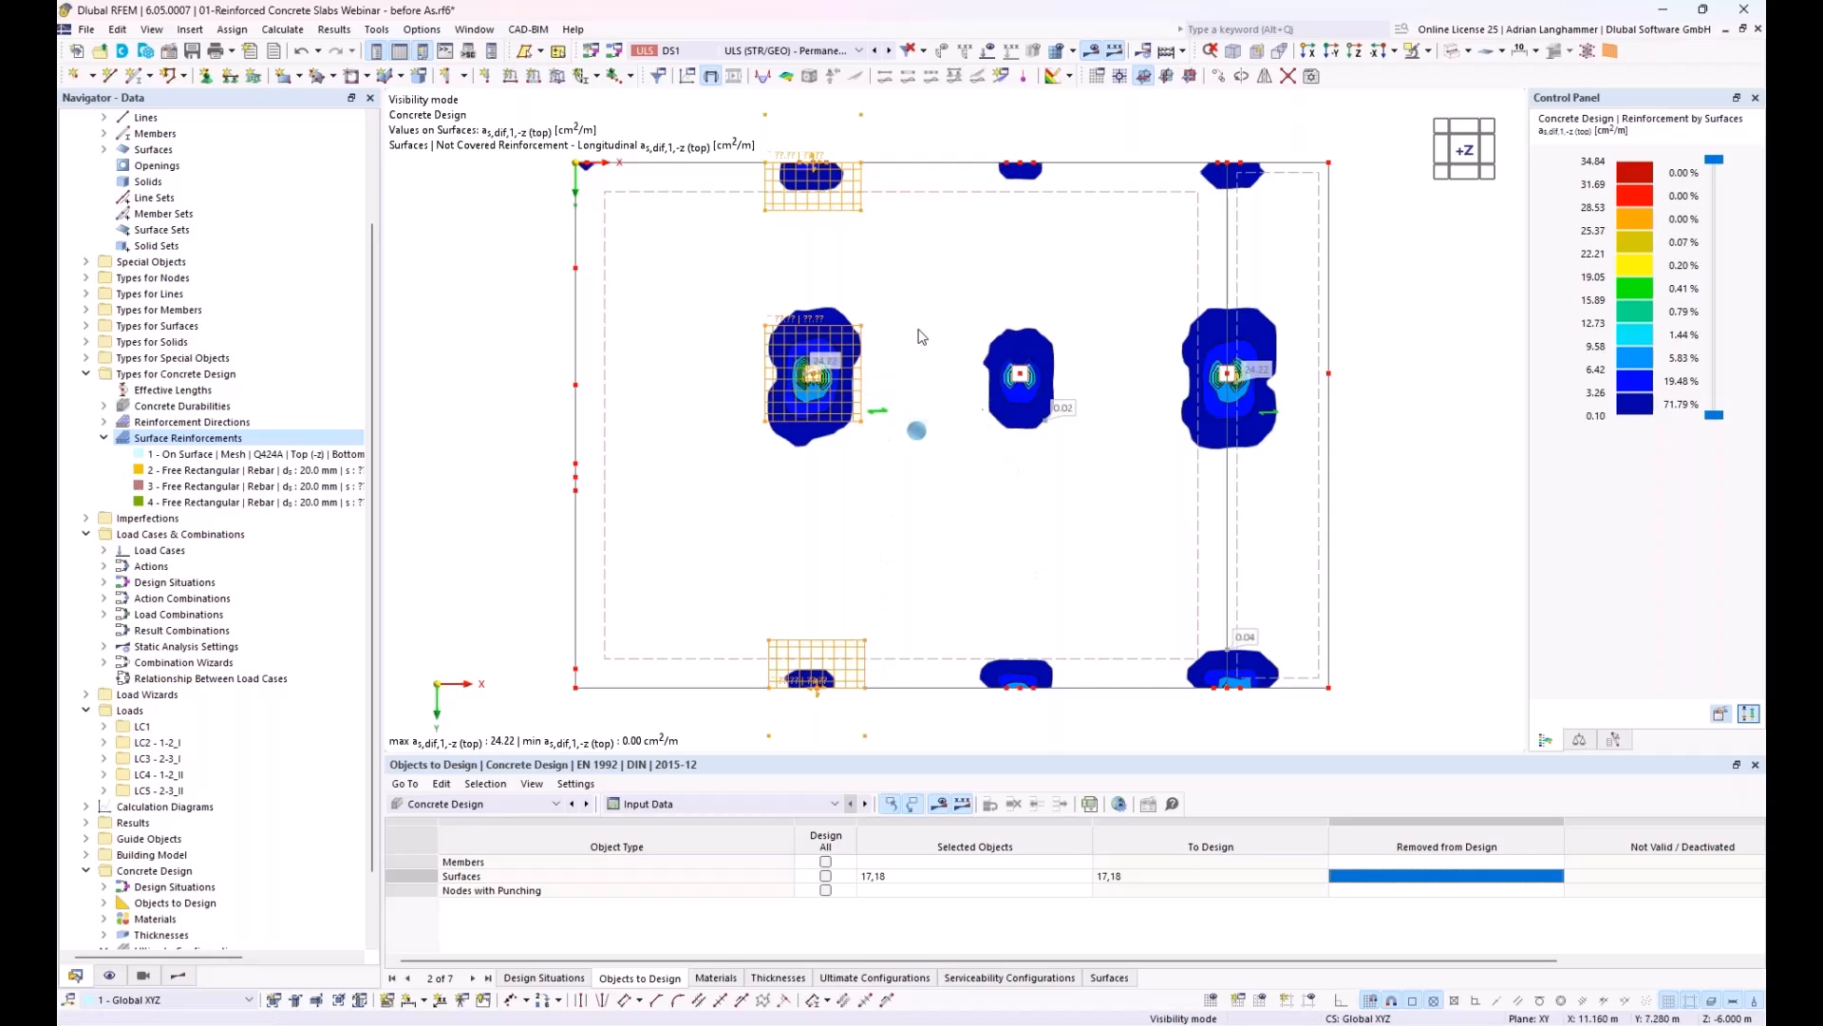
# Step: Copy the three free rectangular reinforcements in 2 steps along X, using the 5.400 m column distance as displacement vector
pyautogui.moveTo(942, 416); pyautogui.dragTo(904, 417, button='middle')
pyautogui.click(1219, 76)
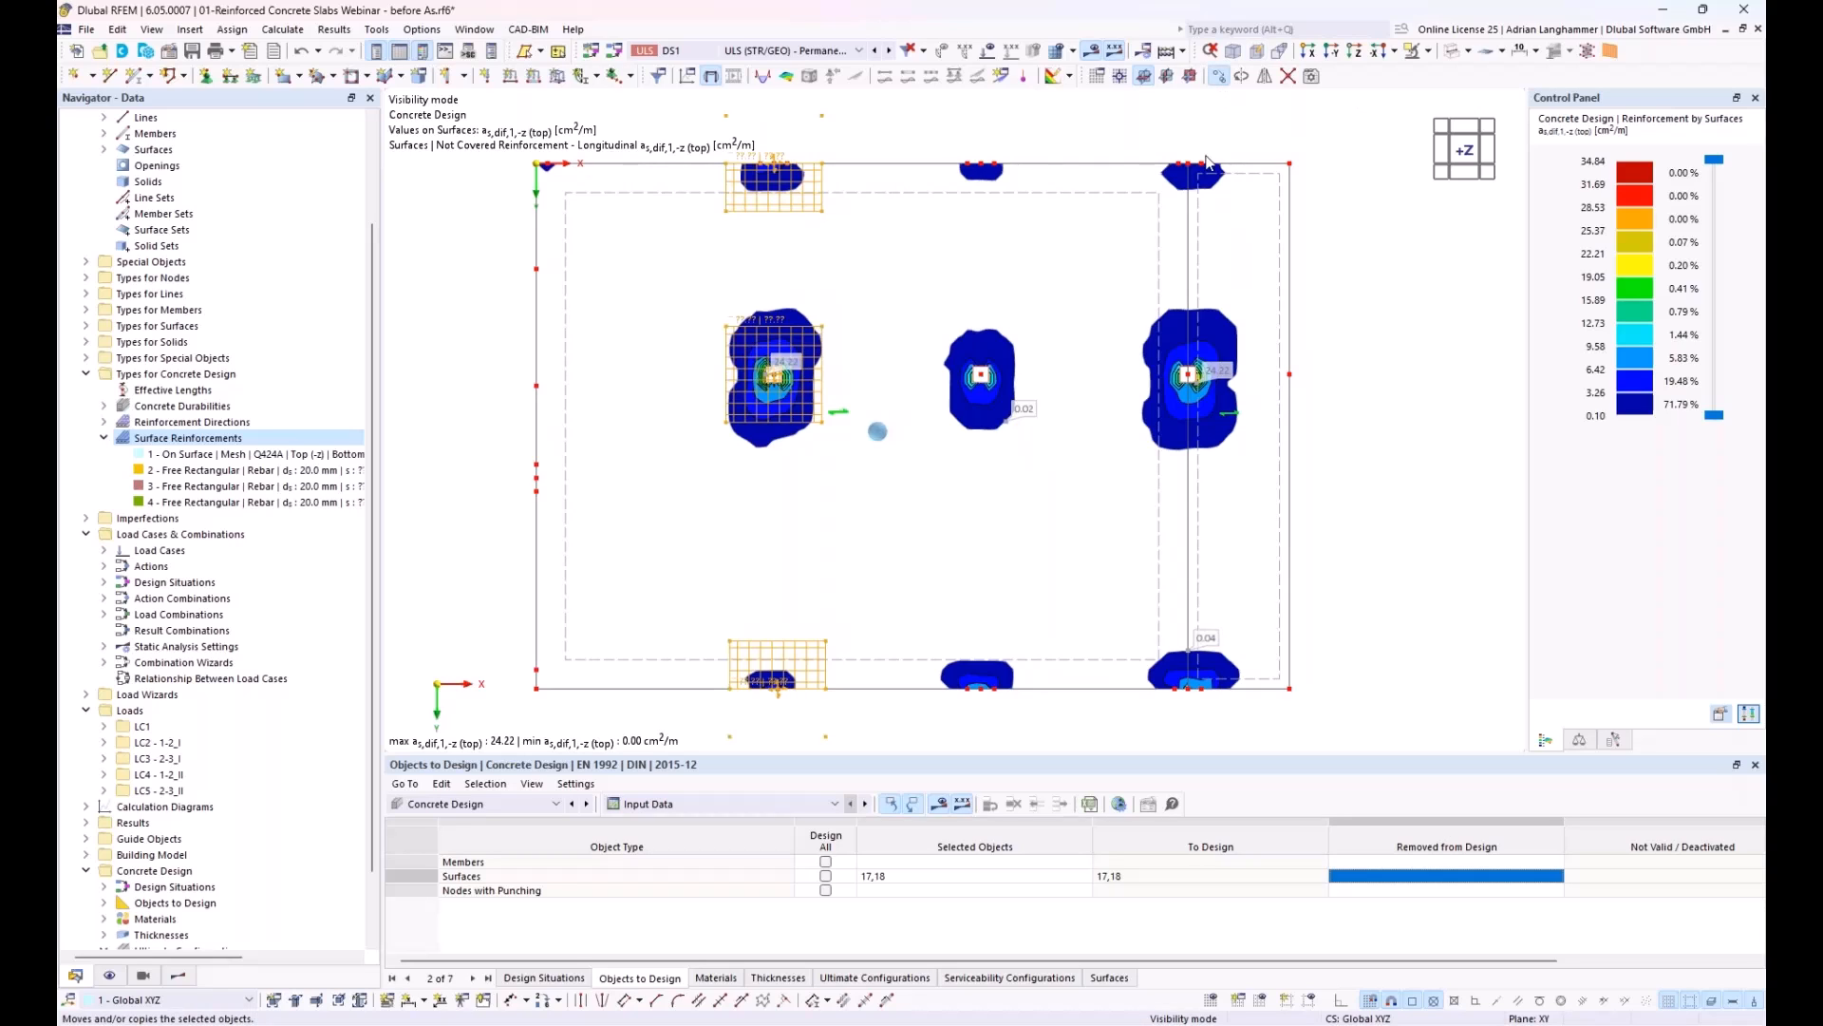
pyautogui.click(684, 365)
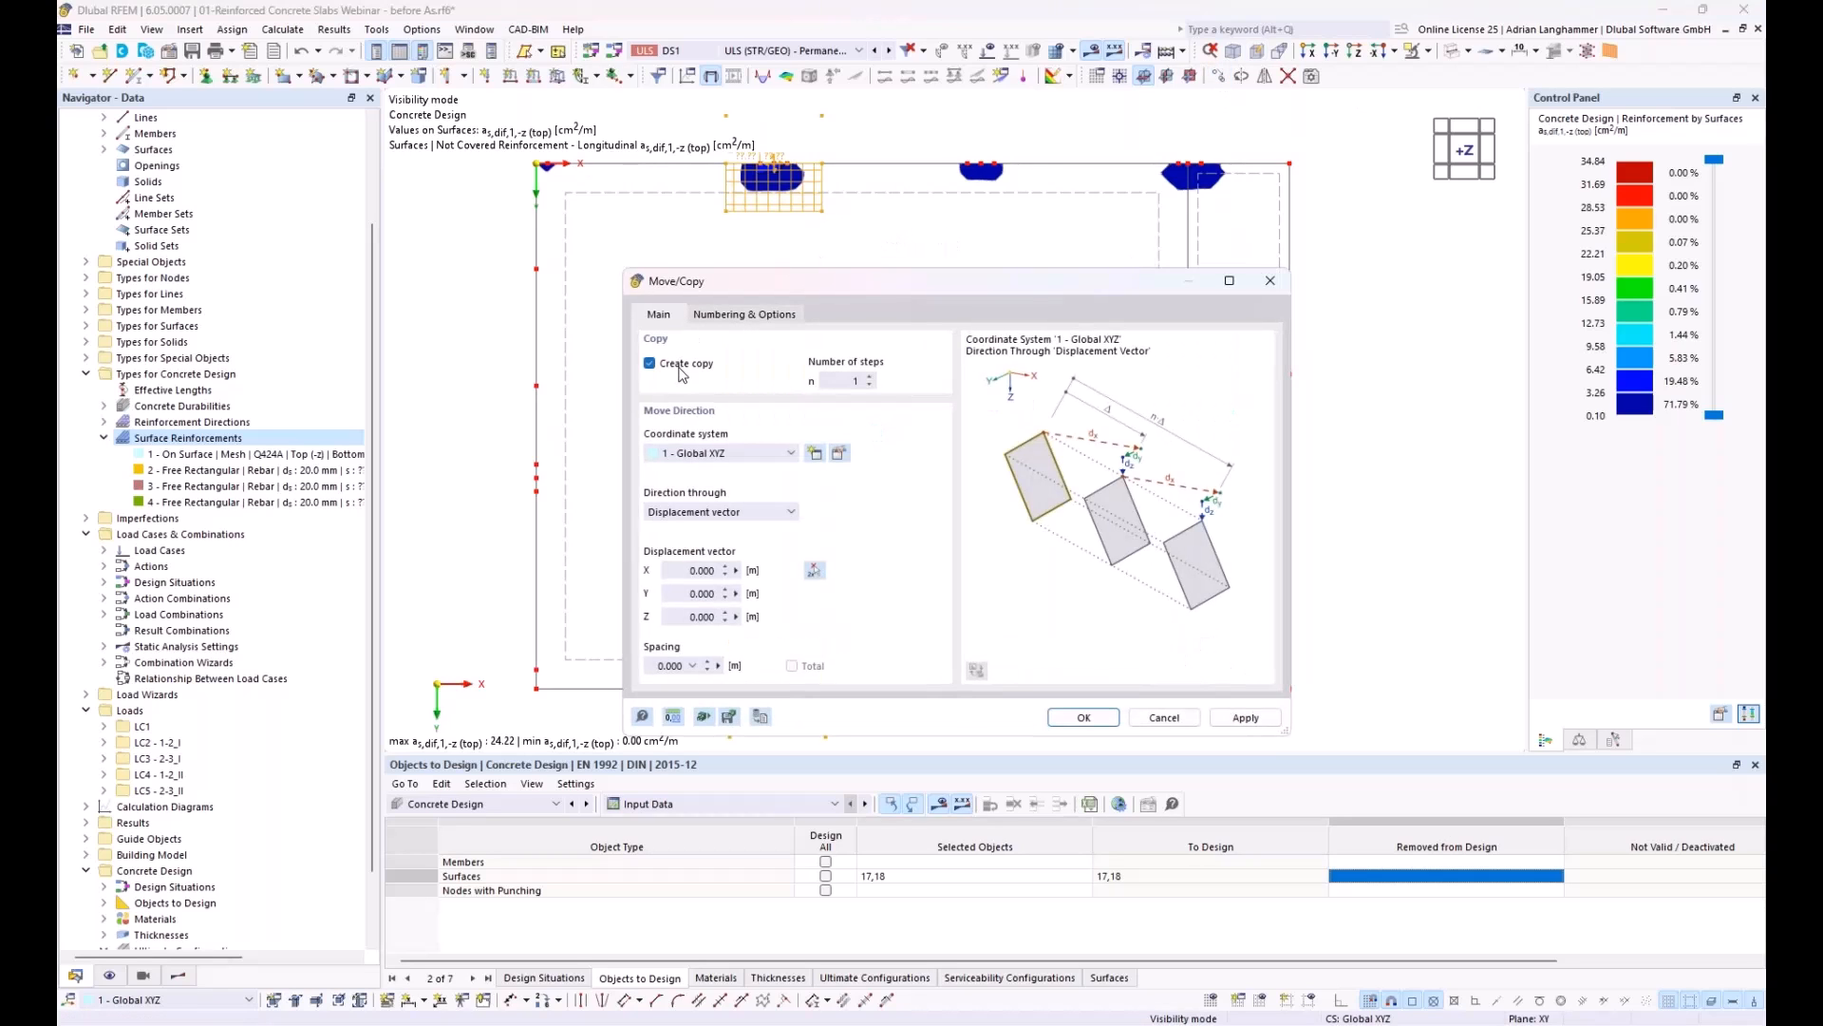
pyautogui.click(870, 377)
pyautogui.click(814, 571)
pyautogui.click(775, 374)
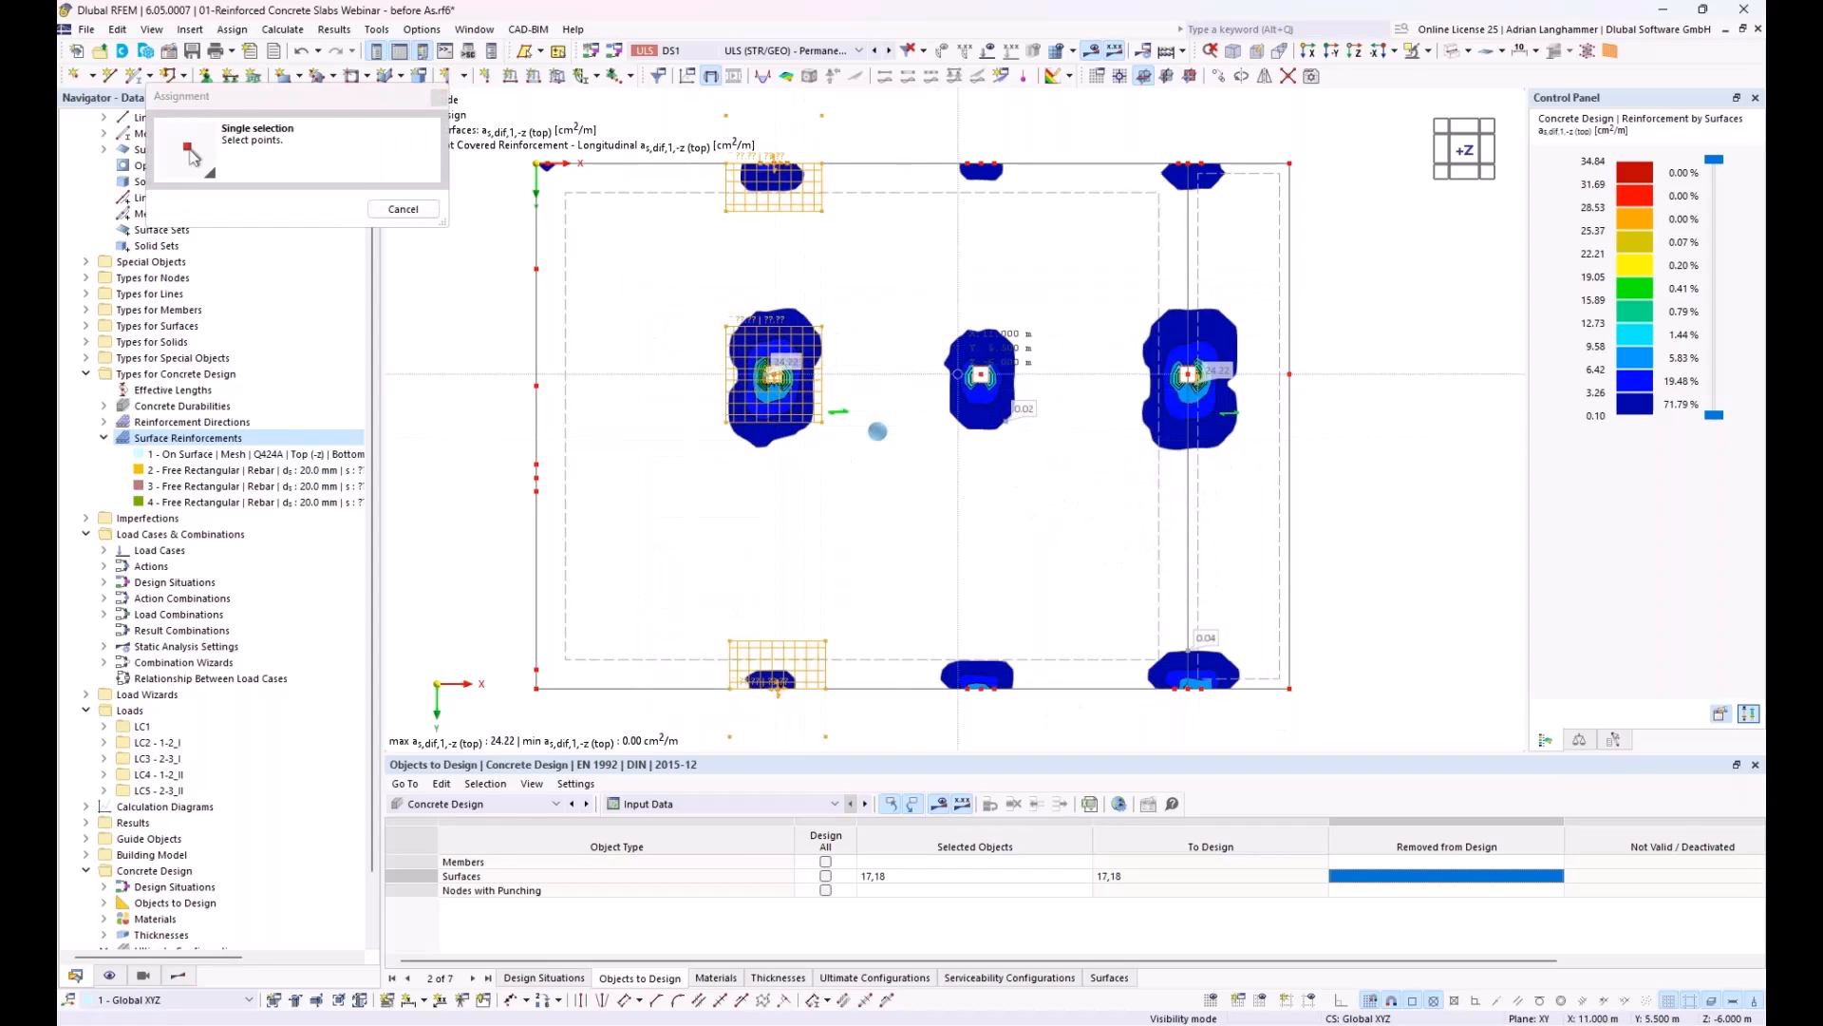
pyautogui.click(980, 375)
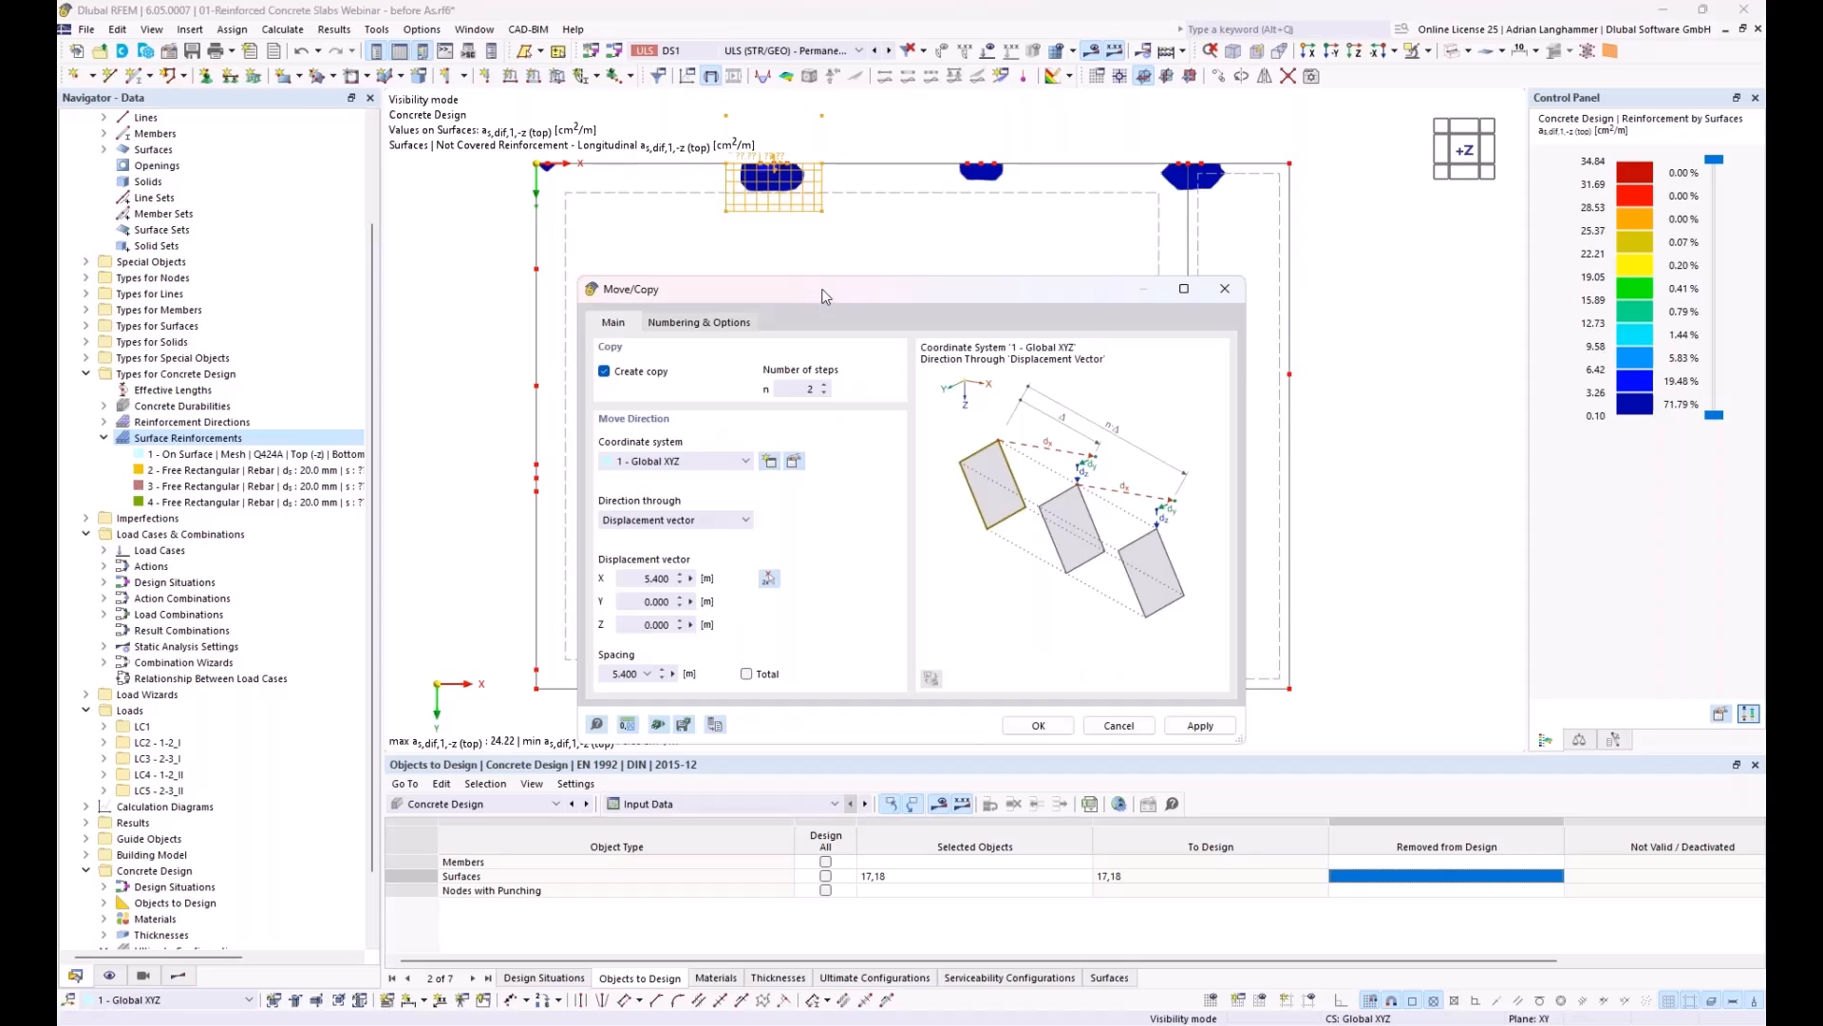
pyautogui.moveTo(823, 296); pyautogui.dragTo(791, 220)
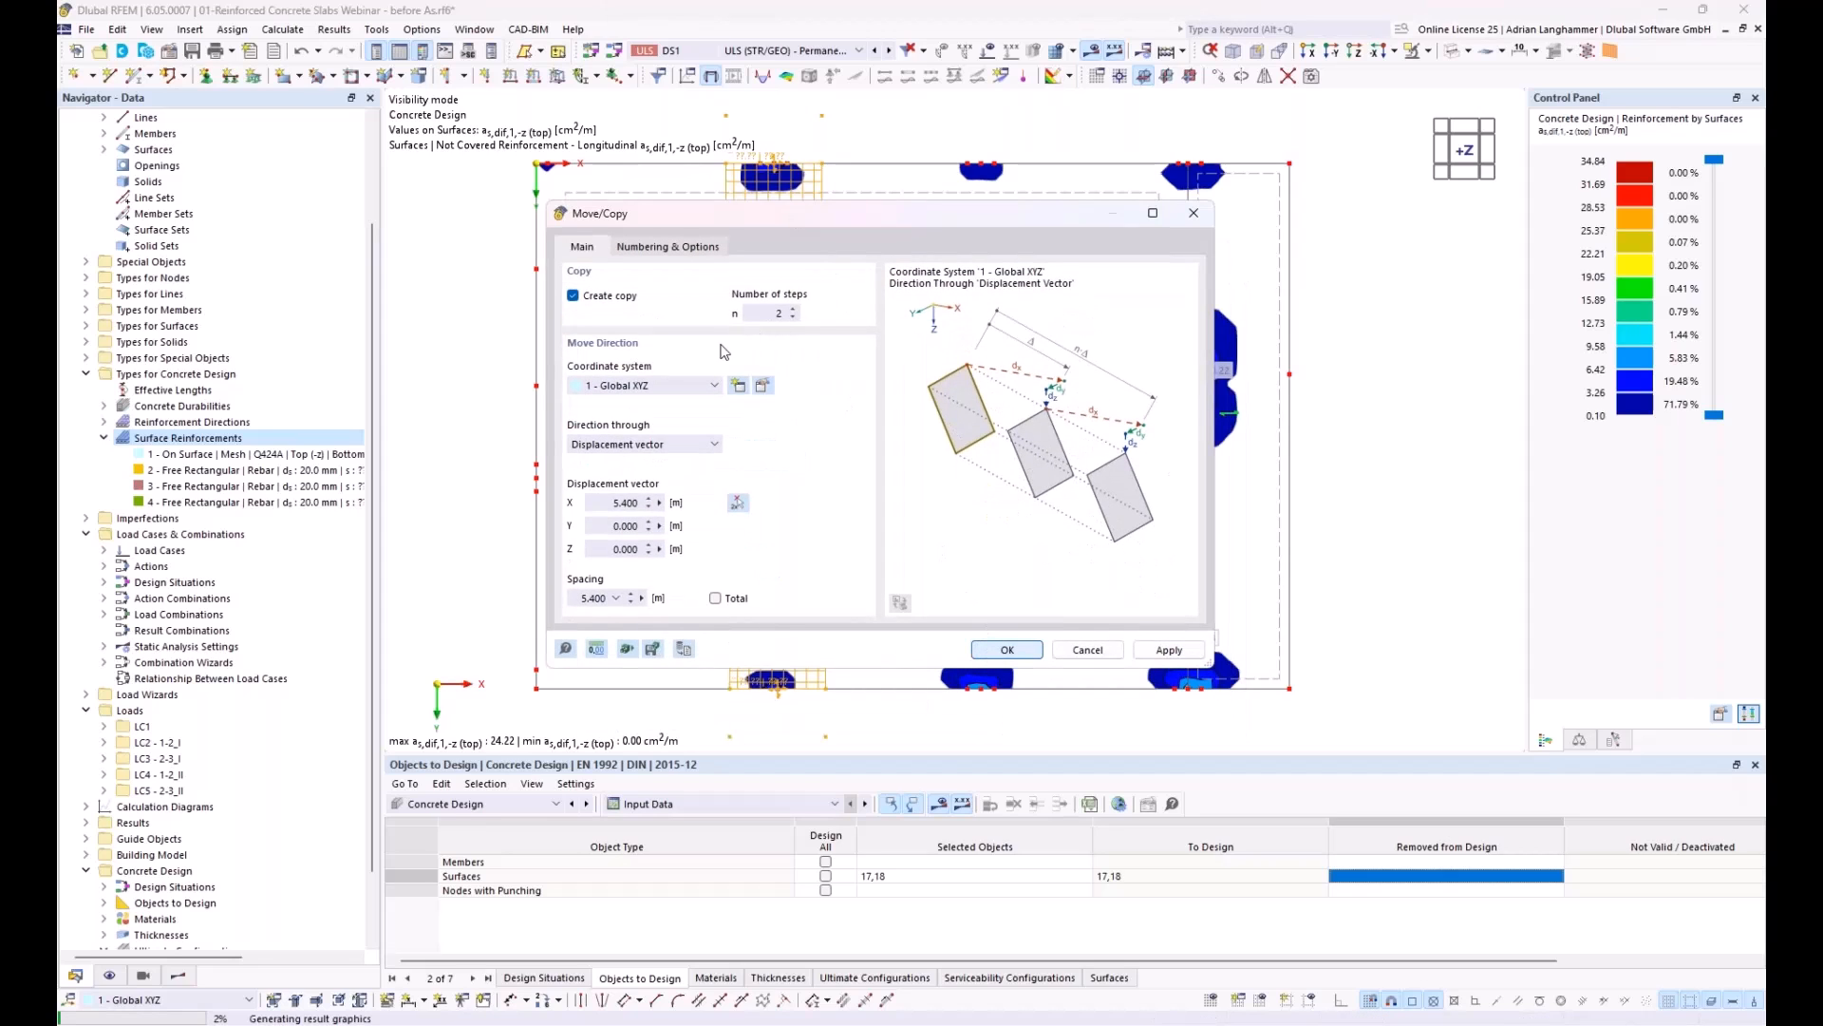
pyautogui.press('Return')
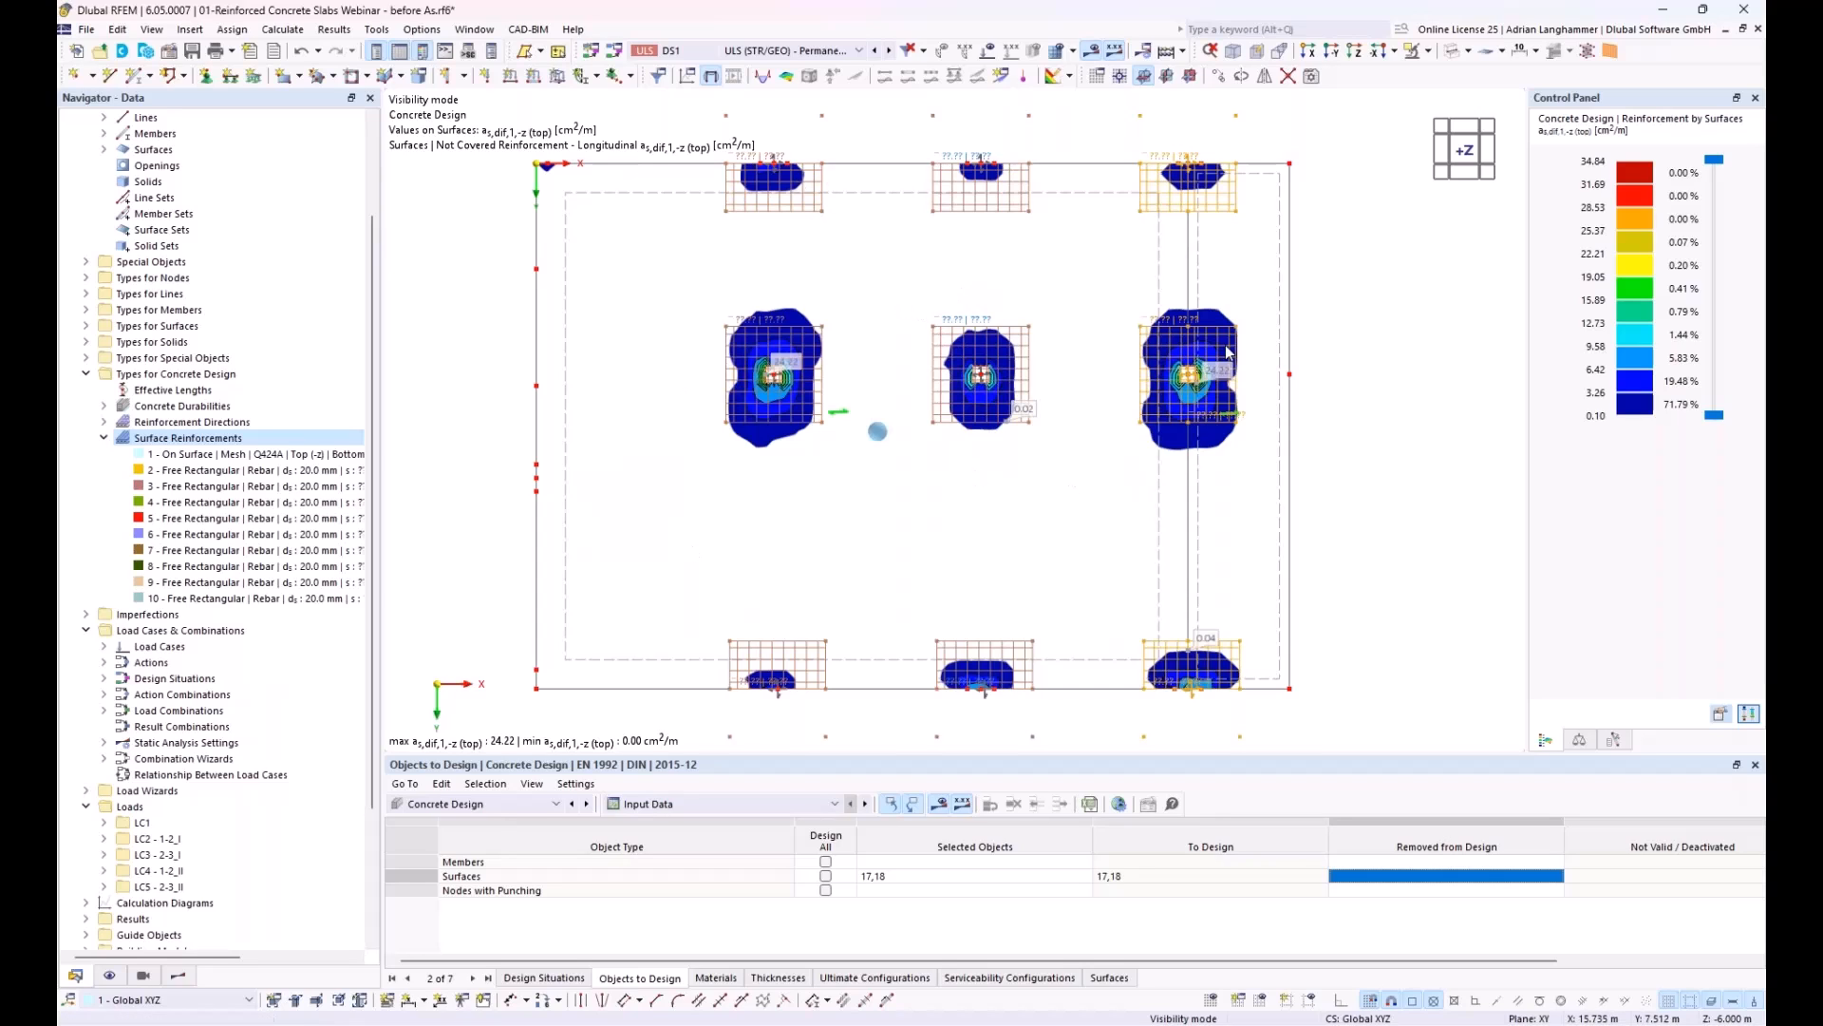
pyautogui.moveTo(793, 572); pyautogui.dragTo(841, 599, button='middle')
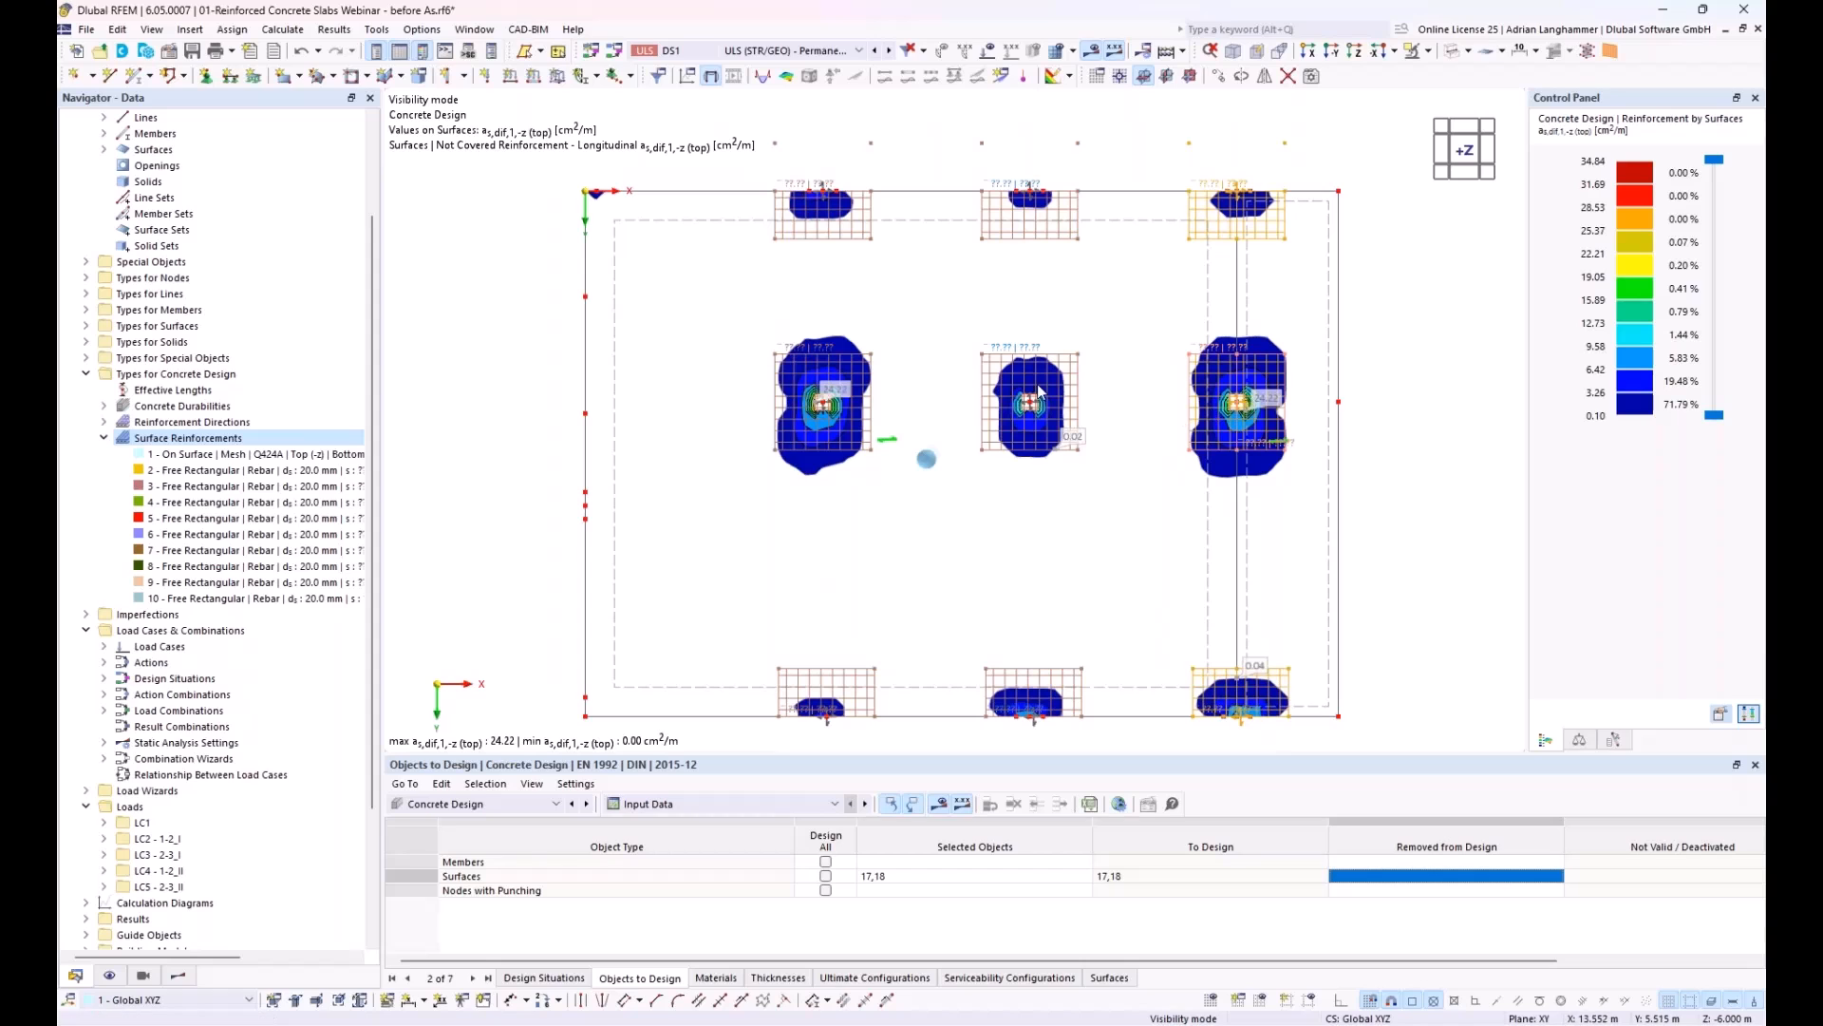
pyautogui.doubleClick(815, 676)
pyautogui.moveTo(832, 99); pyautogui.dragTo(713, 110)
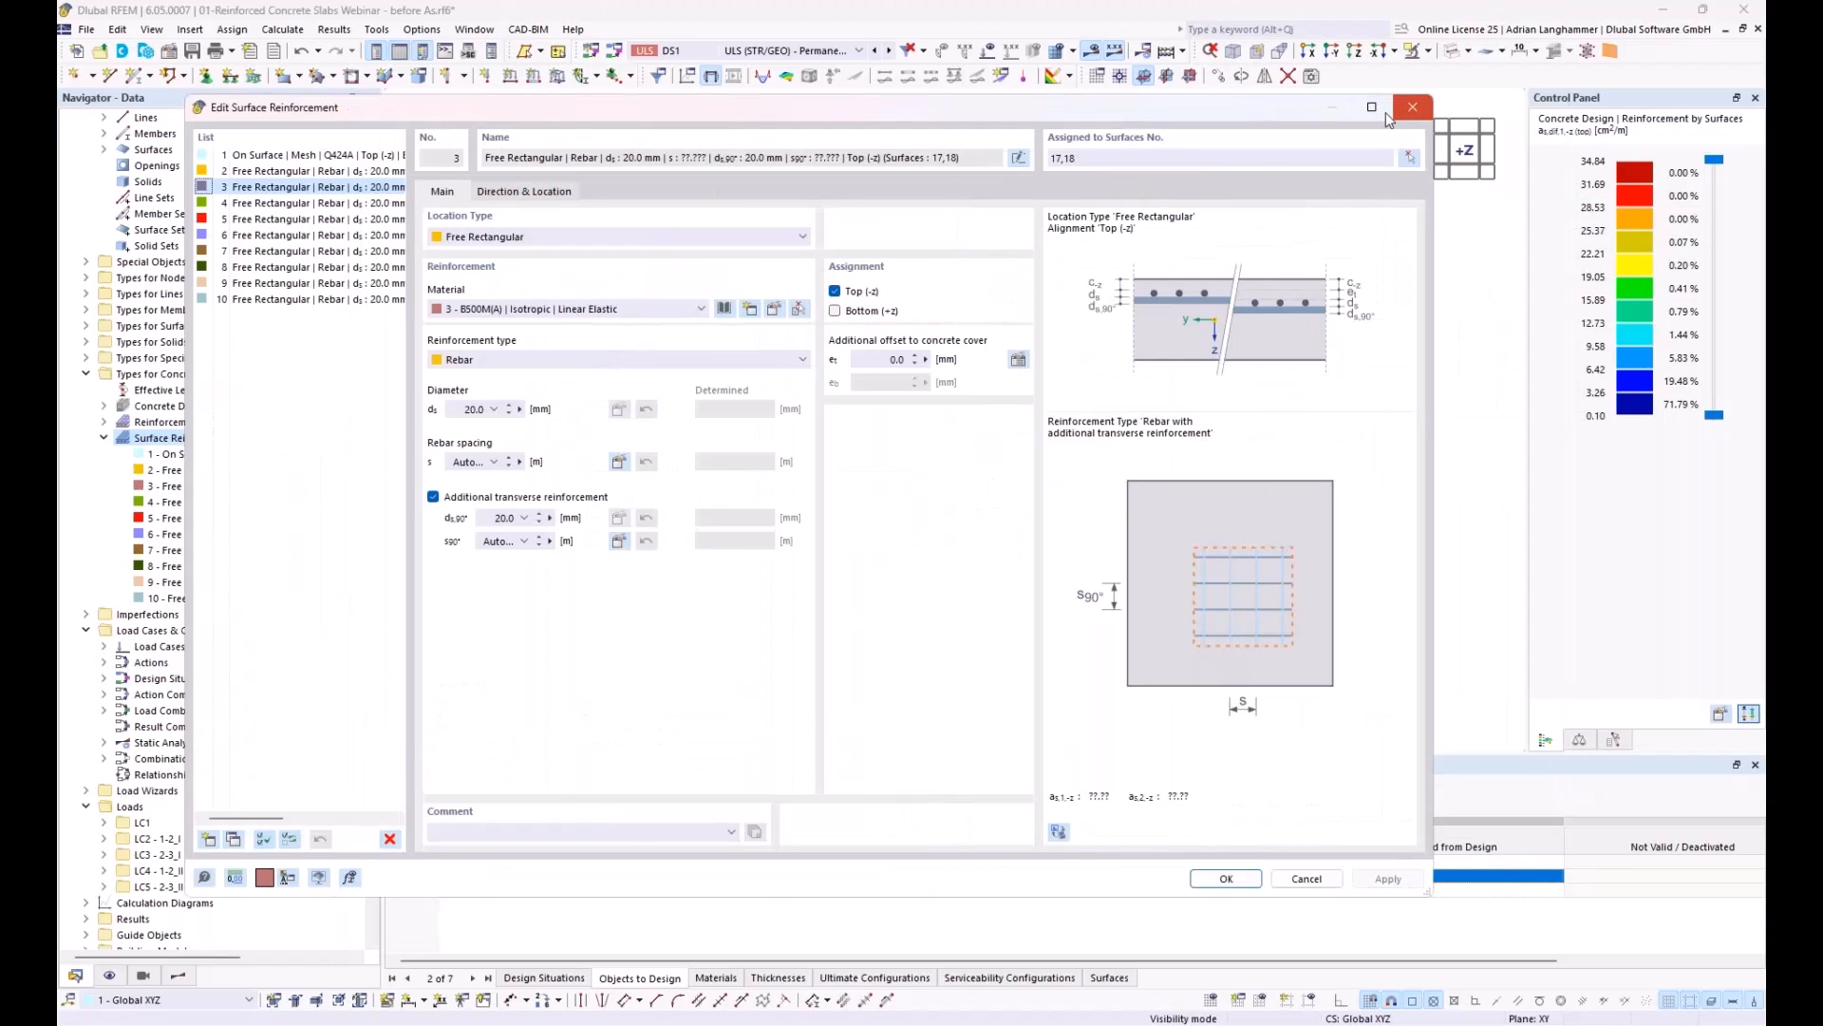
pyautogui.click(1409, 111)
# Step: Compare the not covered top longitudinal reinforcement in direction 2 with the free rectangles, and return the display to direction 1
pyautogui.click(179, 977)
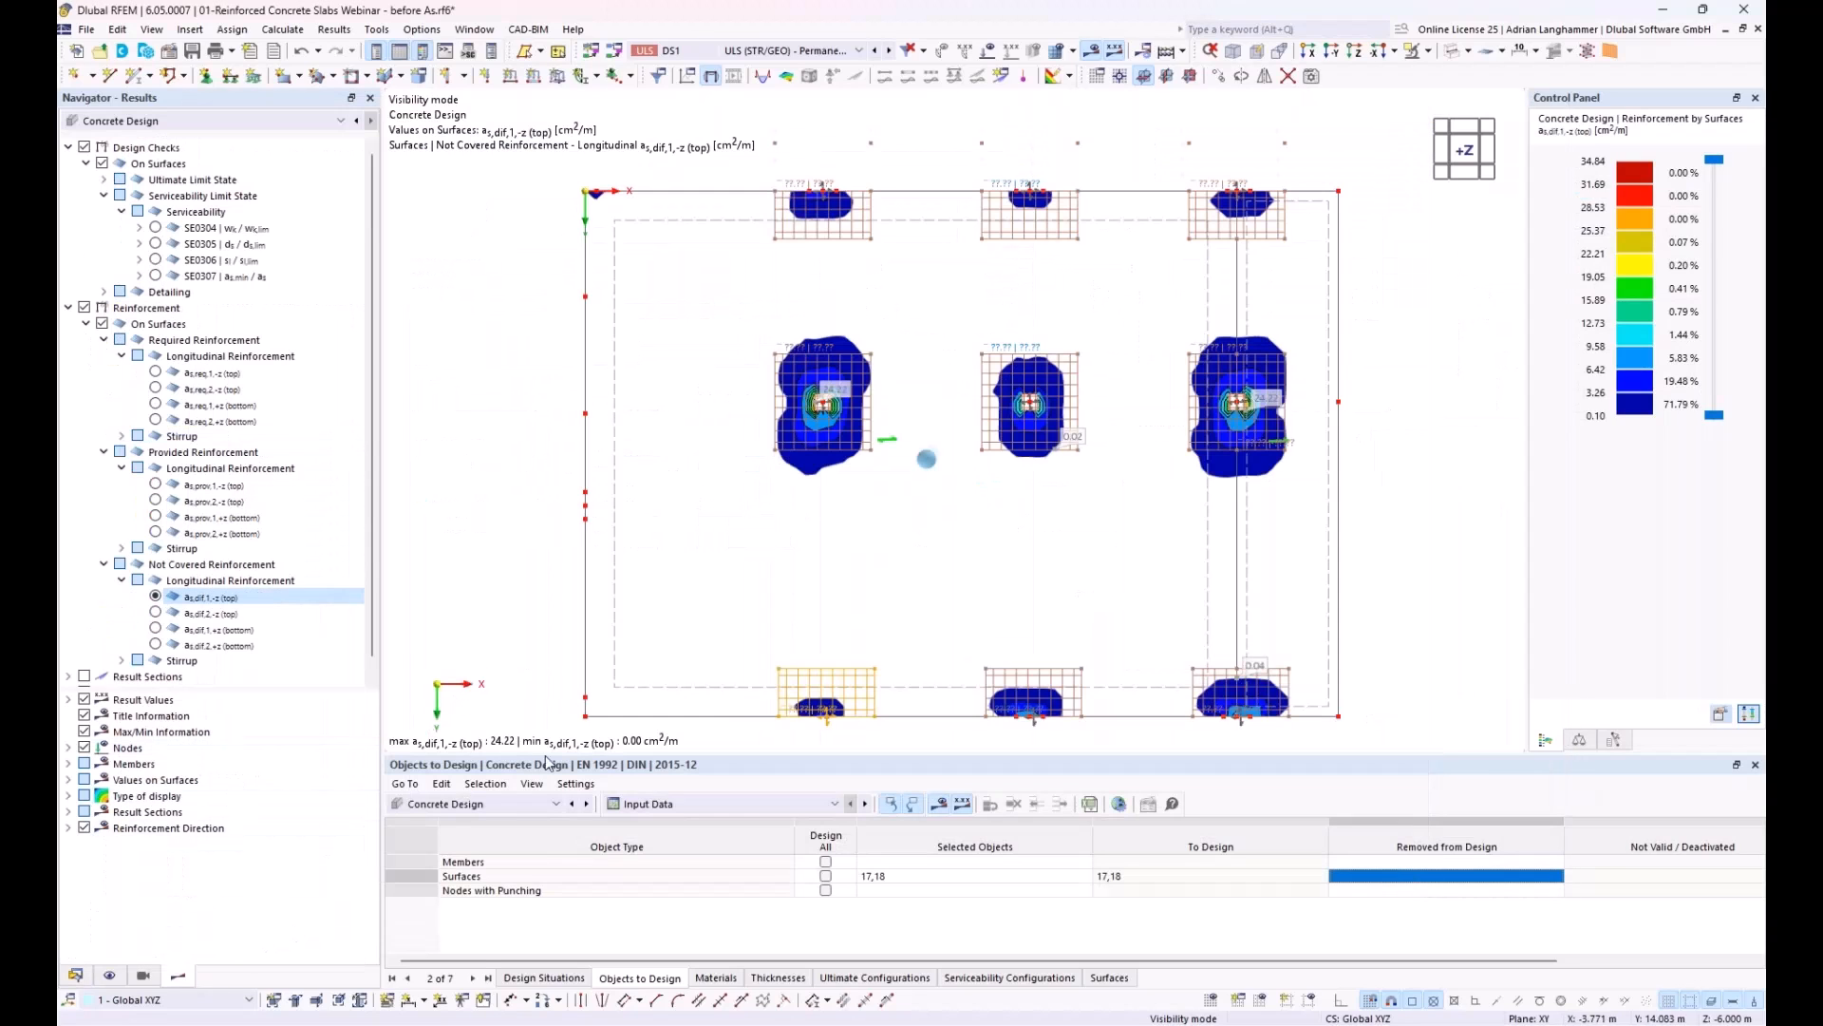
pyautogui.click(154, 617)
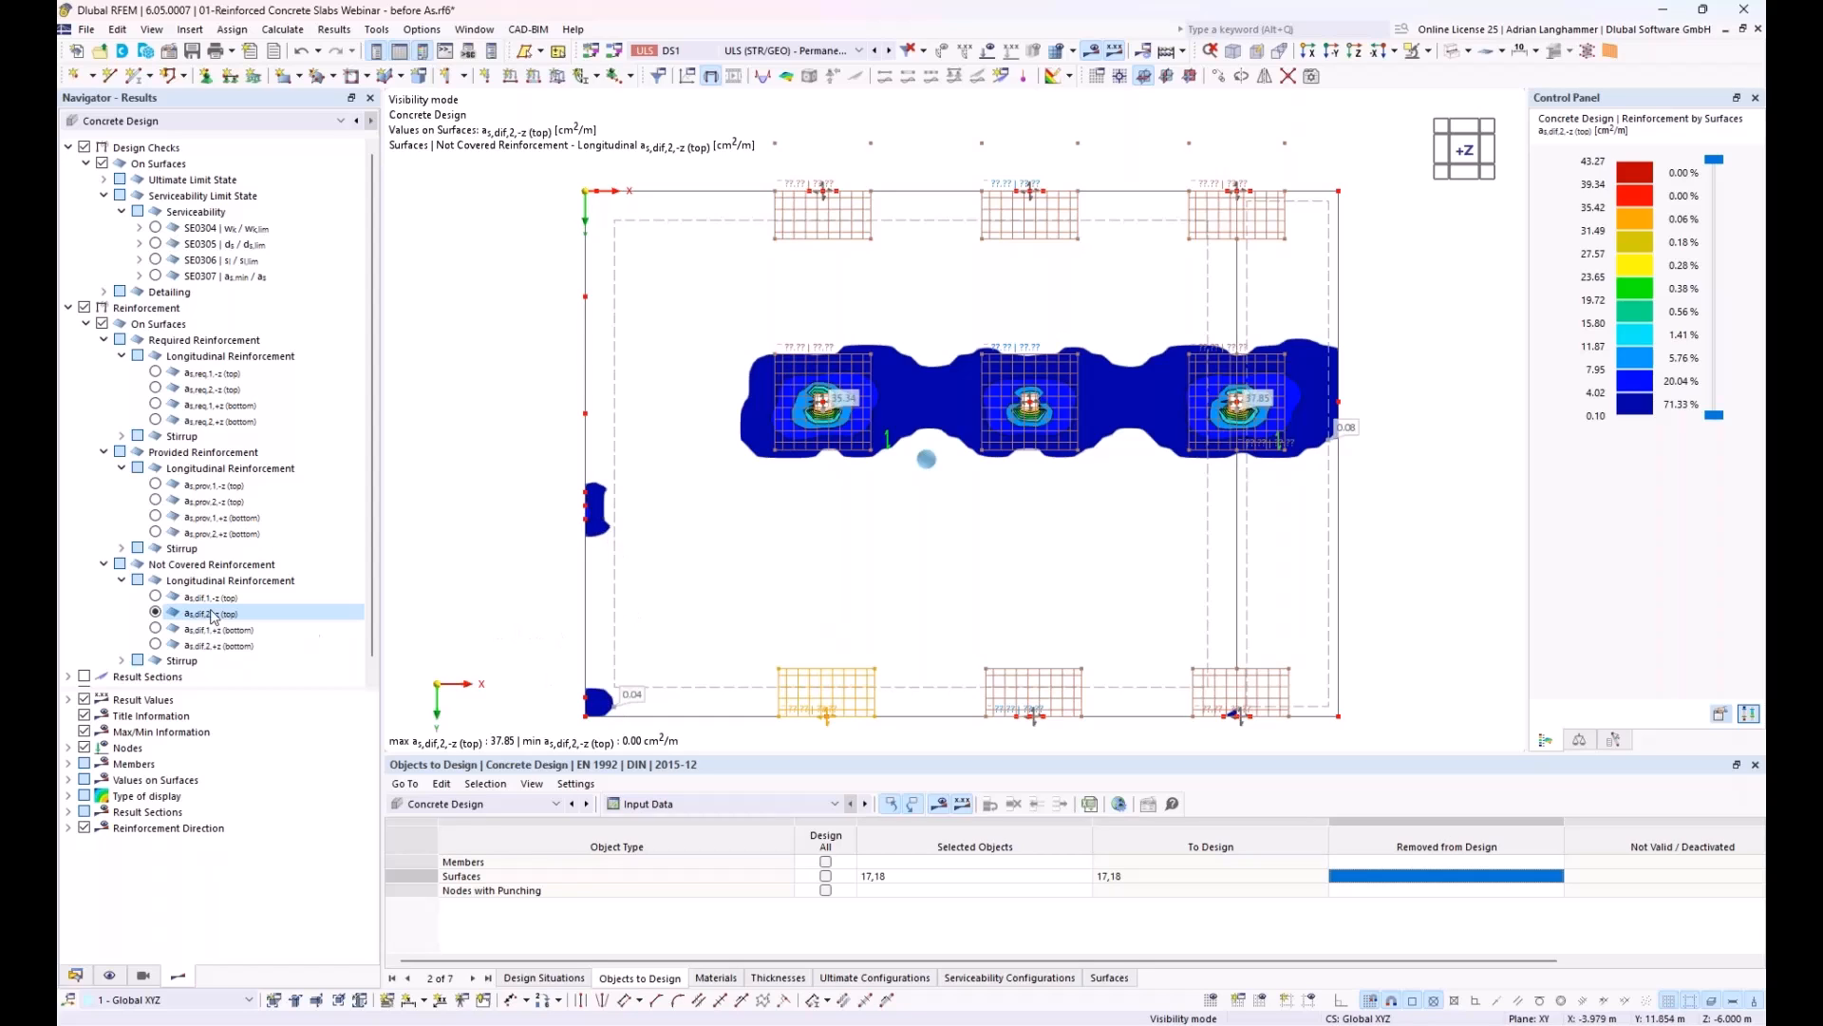
pyautogui.click(155, 598)
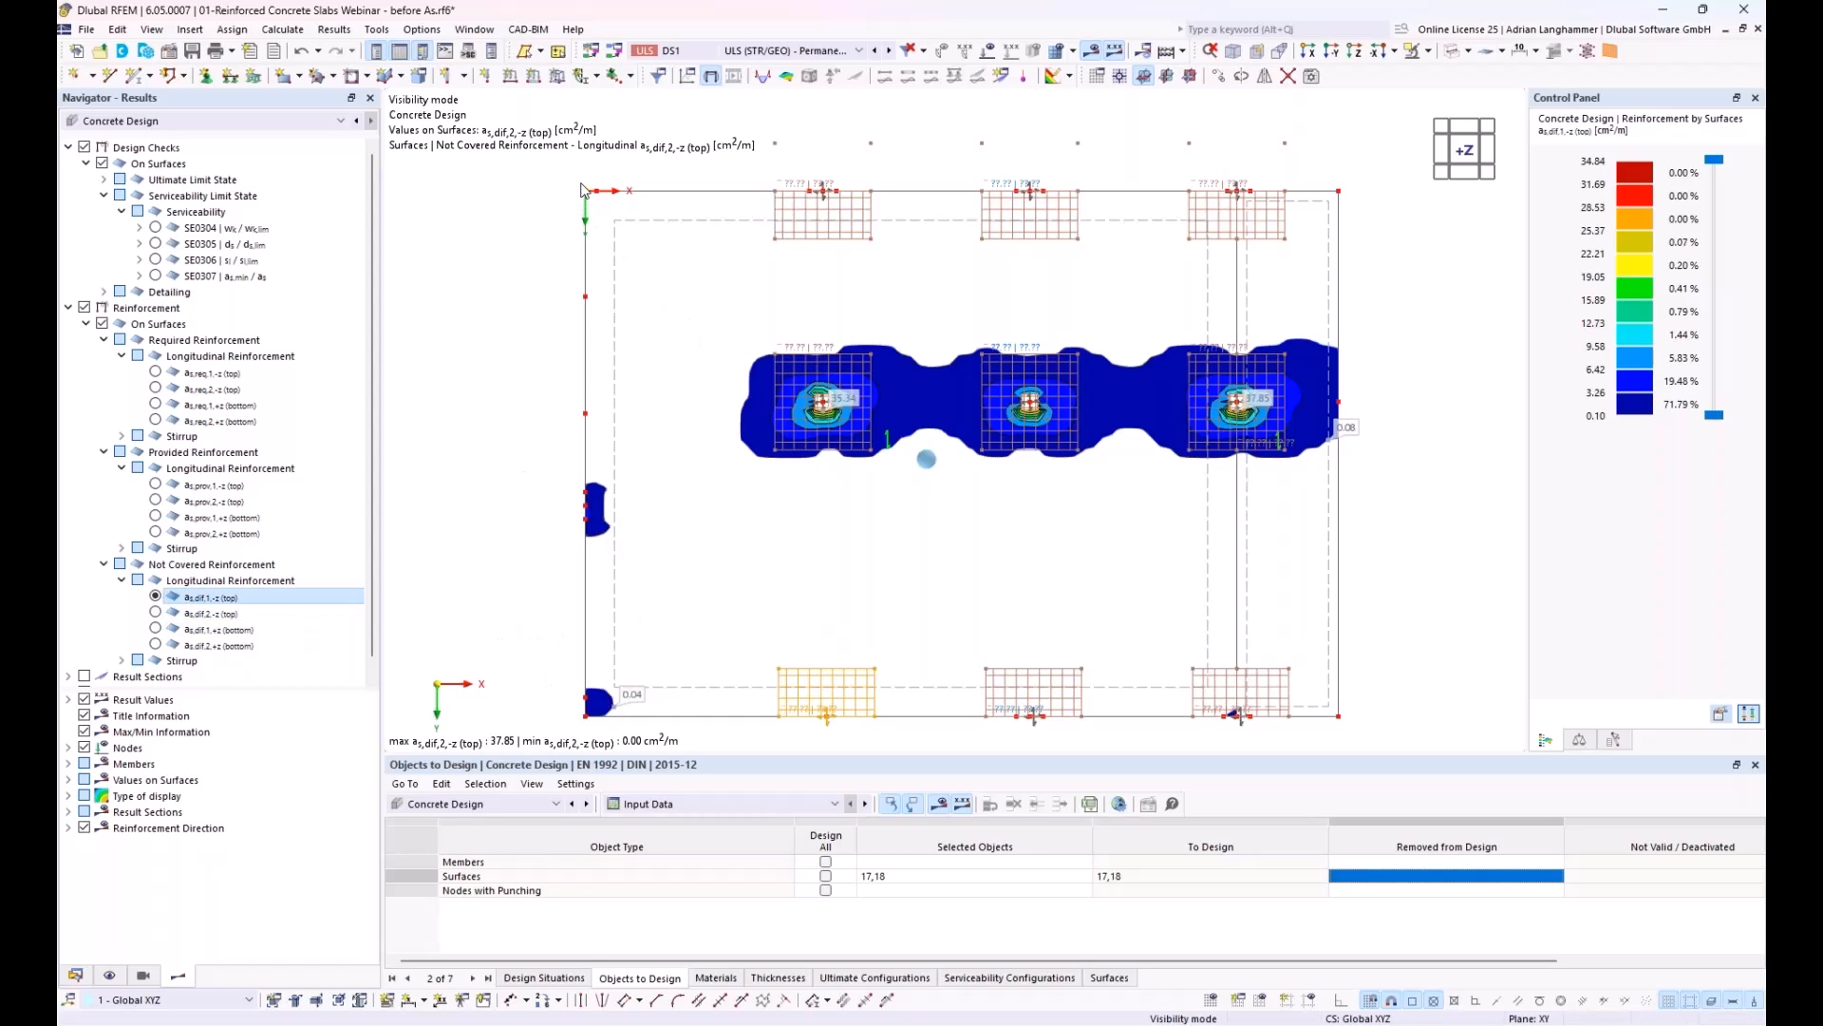
pyautogui.moveTo(660, 326); pyautogui.dragTo(672, 280, button='middle')
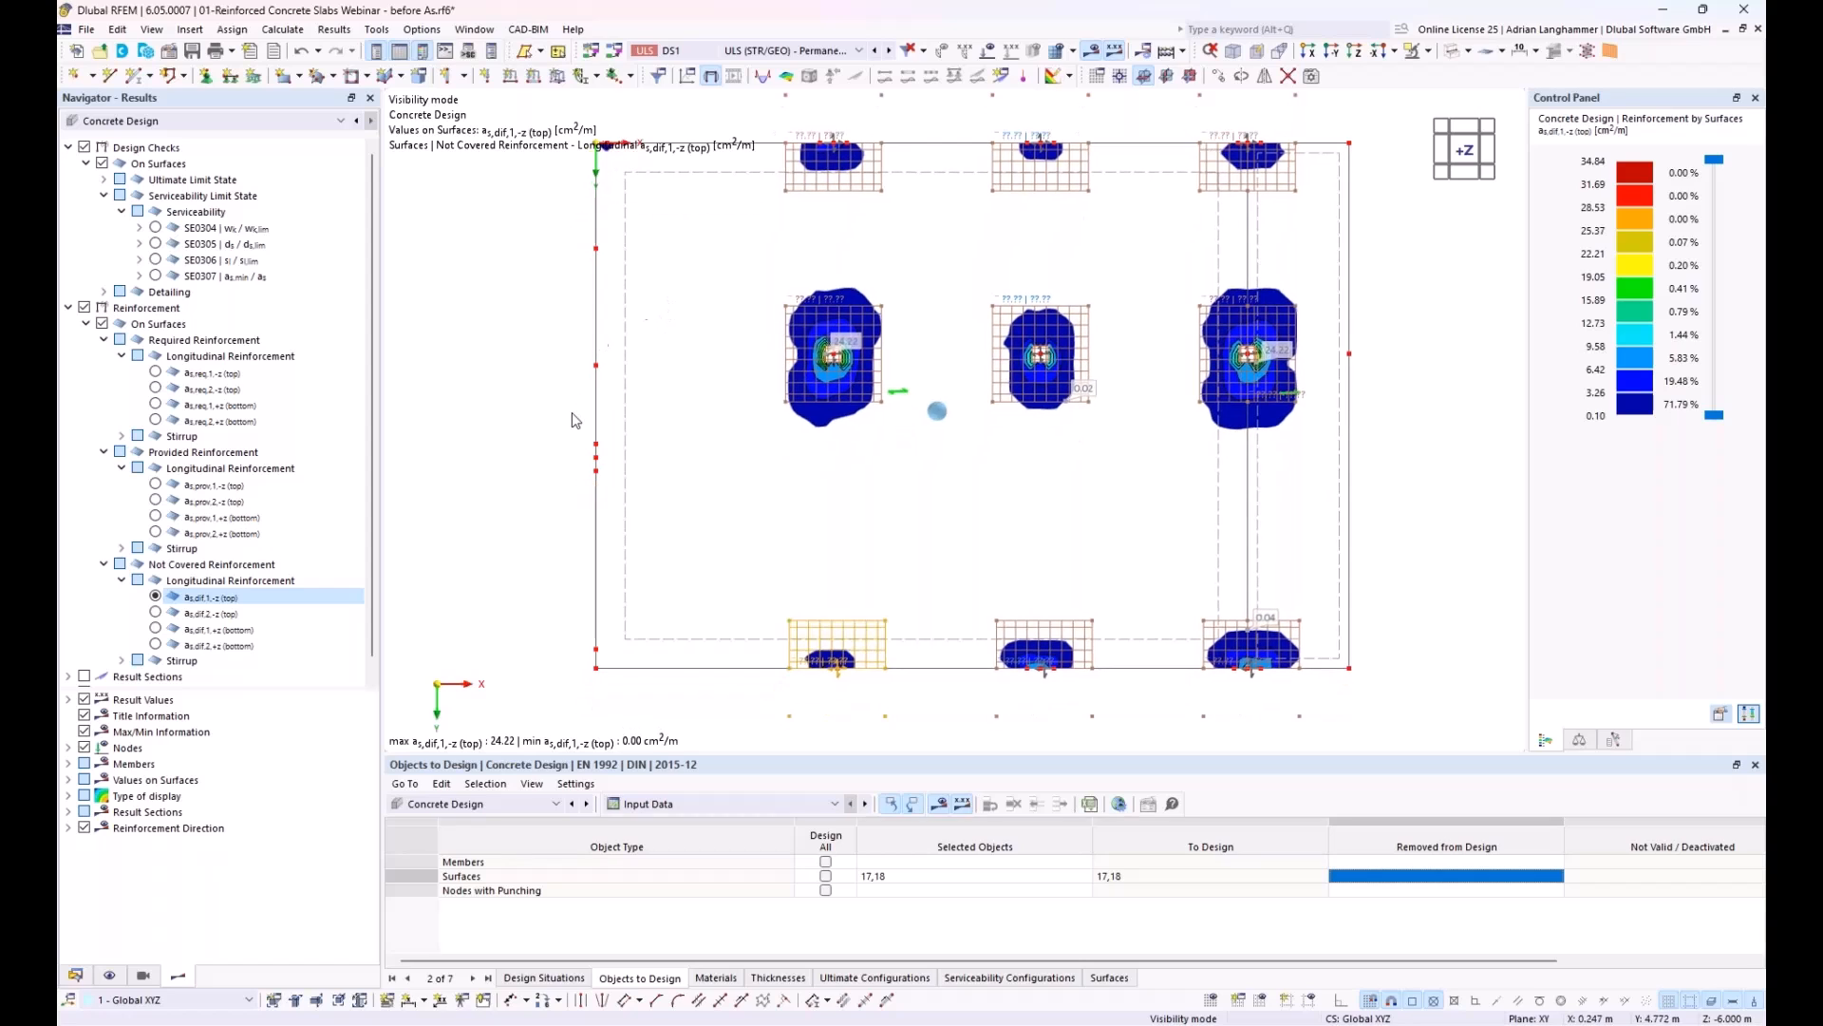
# Step: Duplicate the last free rectangular reinforcement and center the copy on the slab's lower-left corner at X 0.000, Y 13.700 m
pyautogui.moveTo(680, 446); pyautogui.dragTo(688, 480, button='middle')
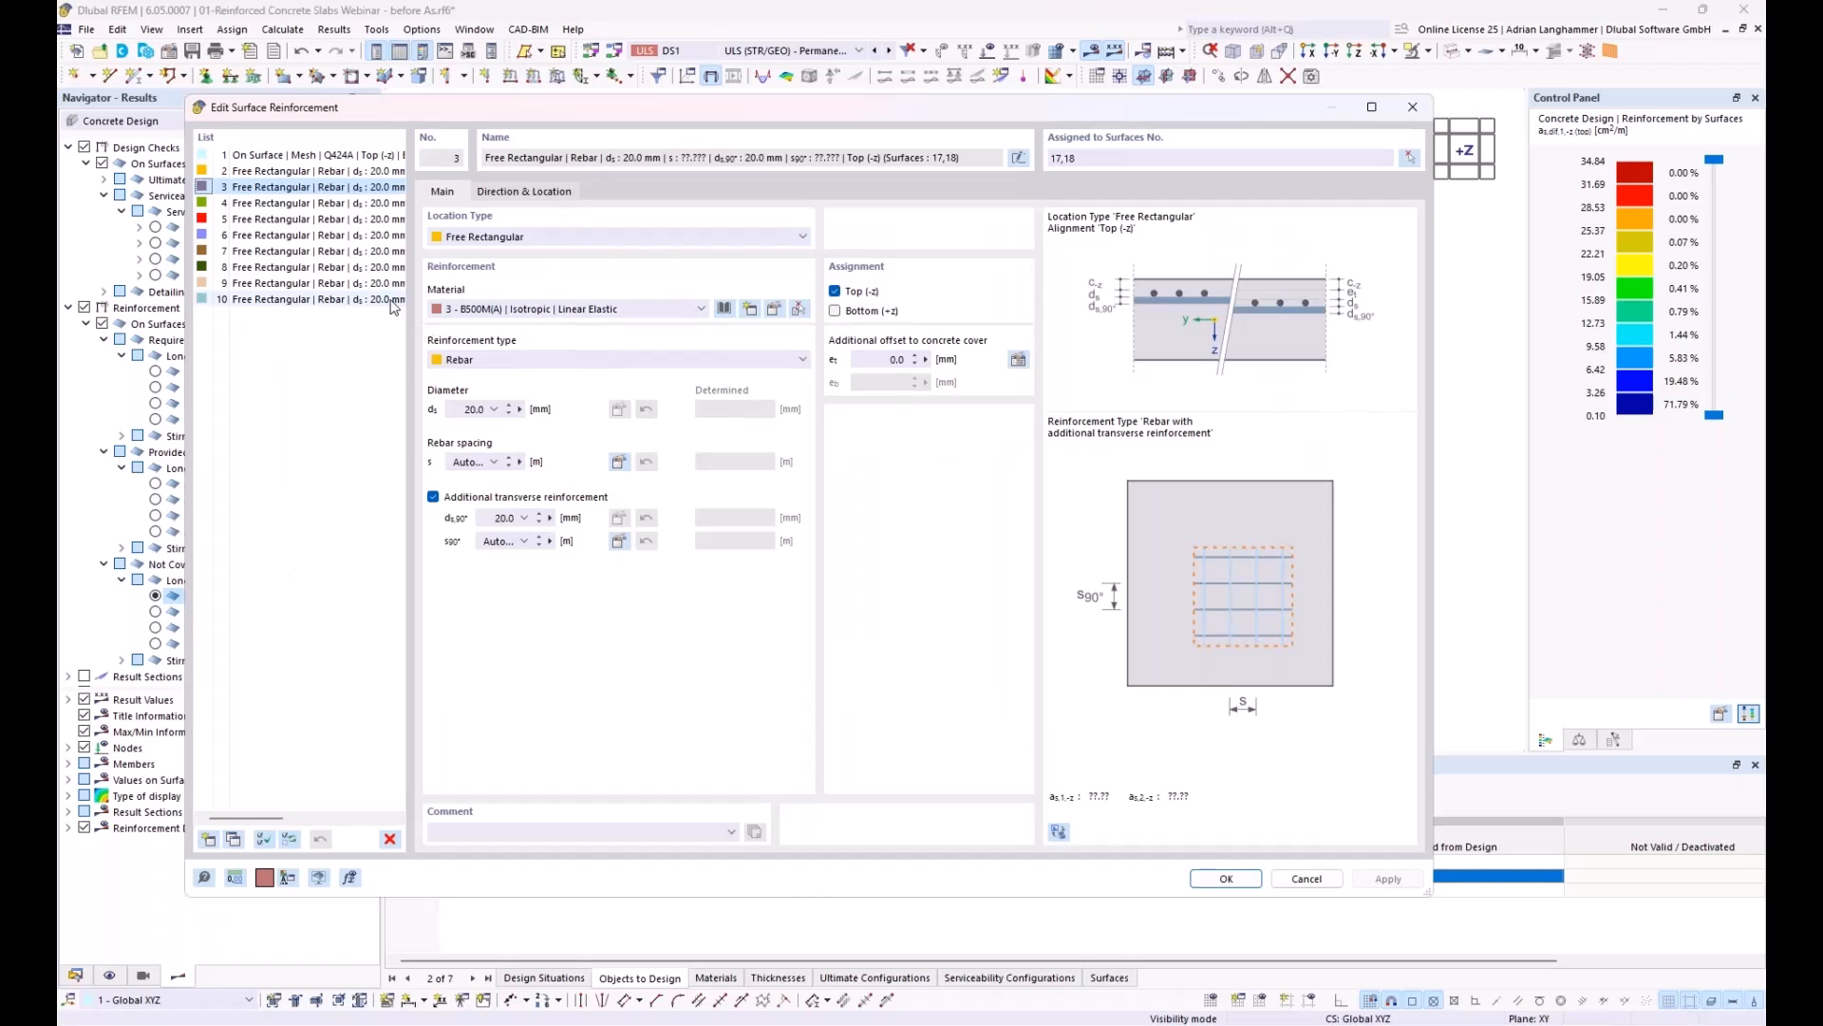
pyautogui.click(314, 299)
pyautogui.moveTo(557, 110); pyautogui.dragTo(908, 126)
pyautogui.click(586, 854)
pyautogui.click(910, 211)
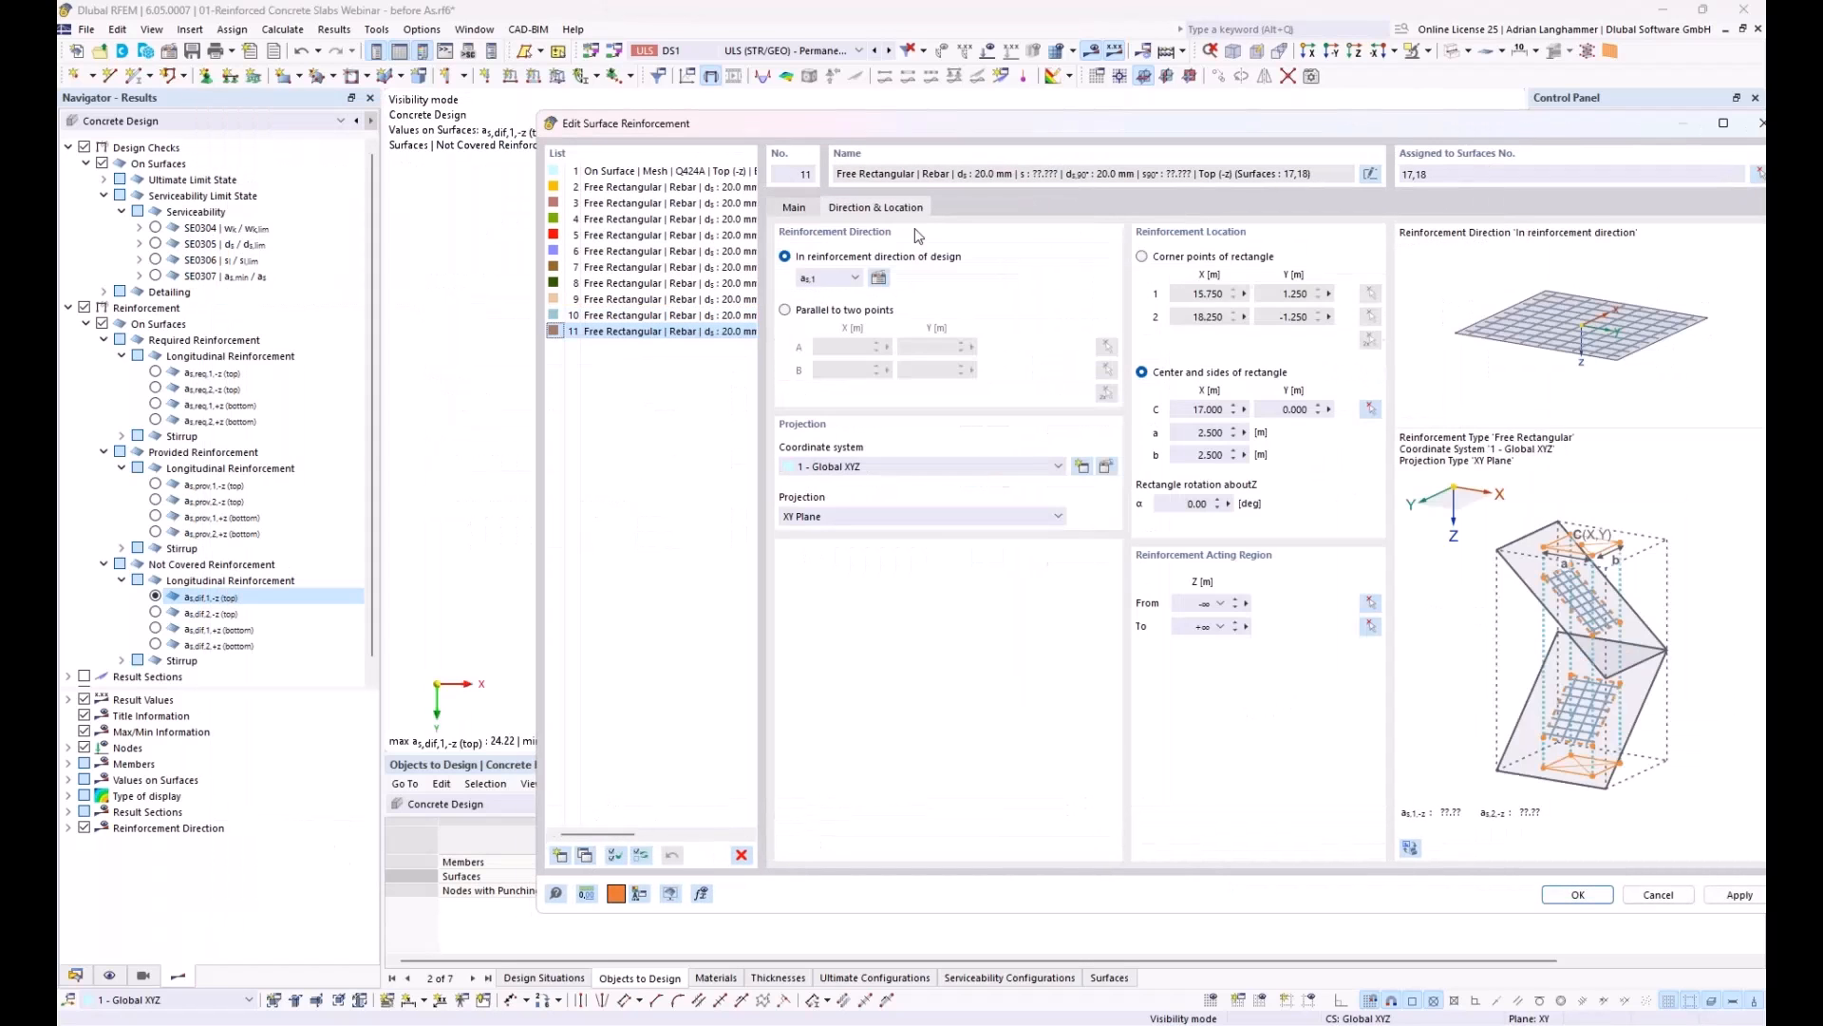
pyautogui.click(1372, 410)
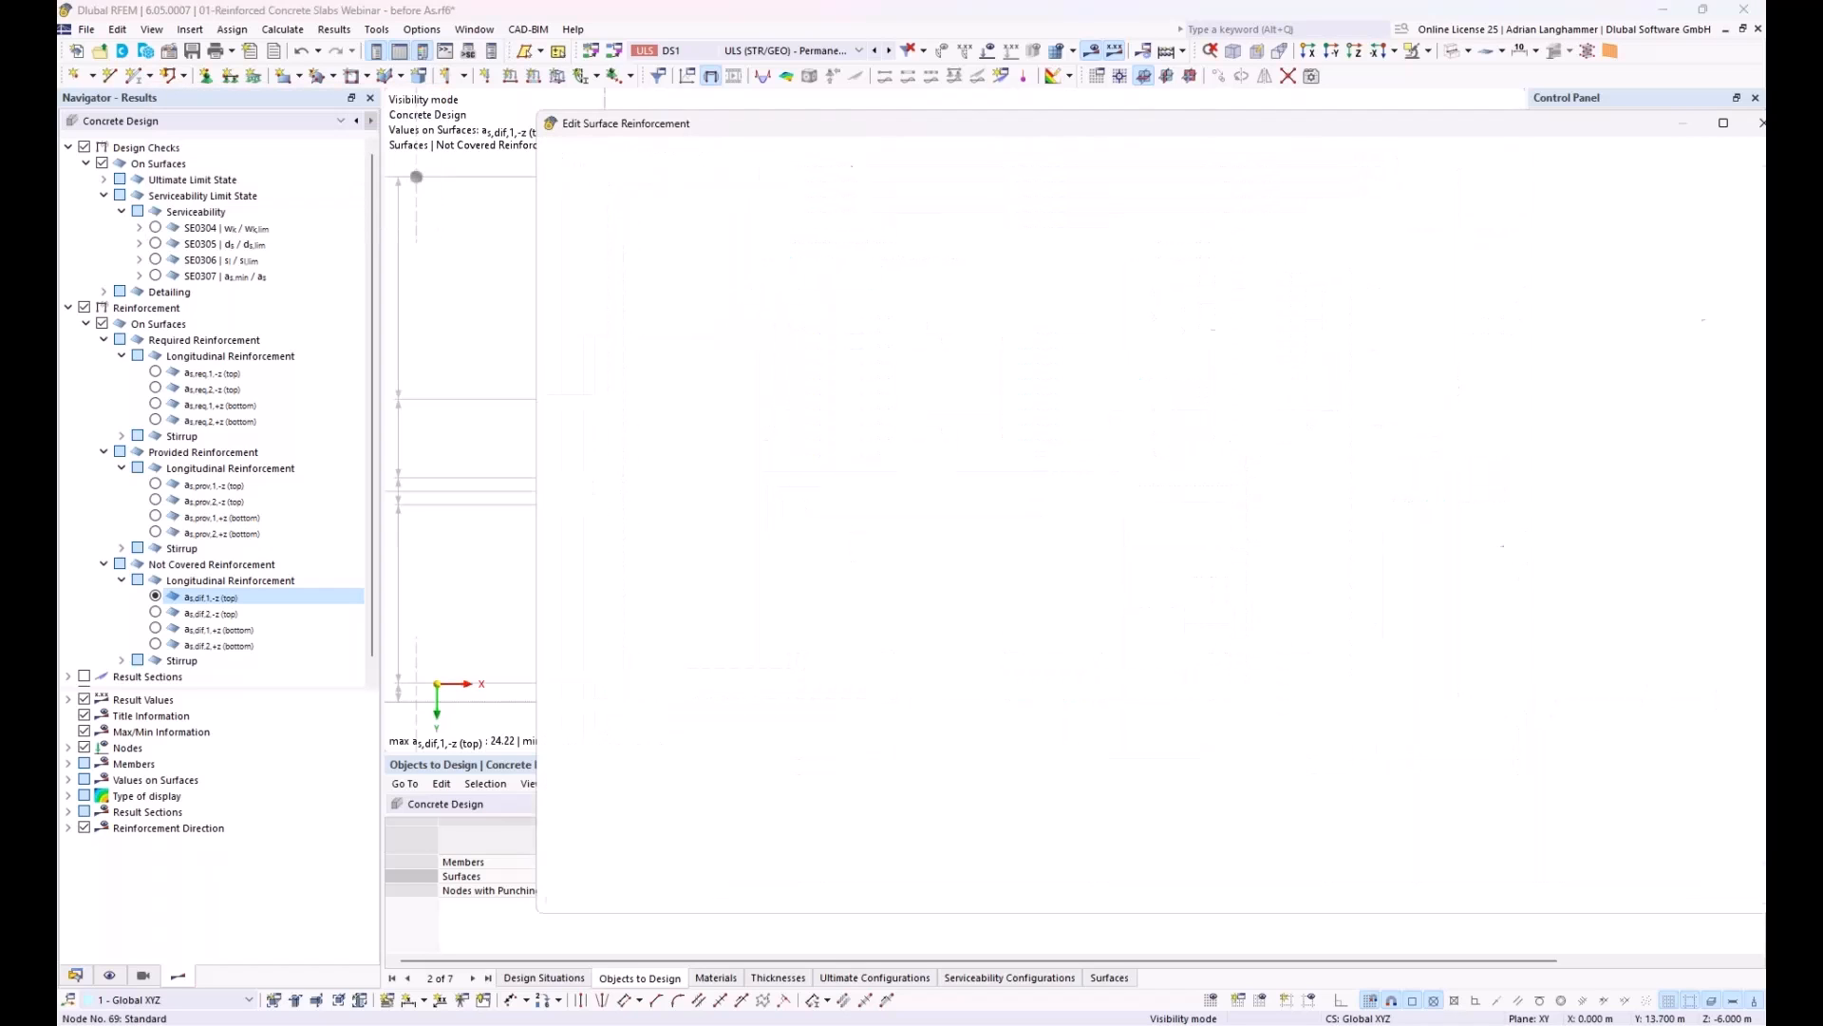
# Step: Duplicate the corner reinforcement and center the copy on the left slab edge at X 0.000, Y 8.200 m
pyautogui.click(585, 855)
pyautogui.click(1370, 409)
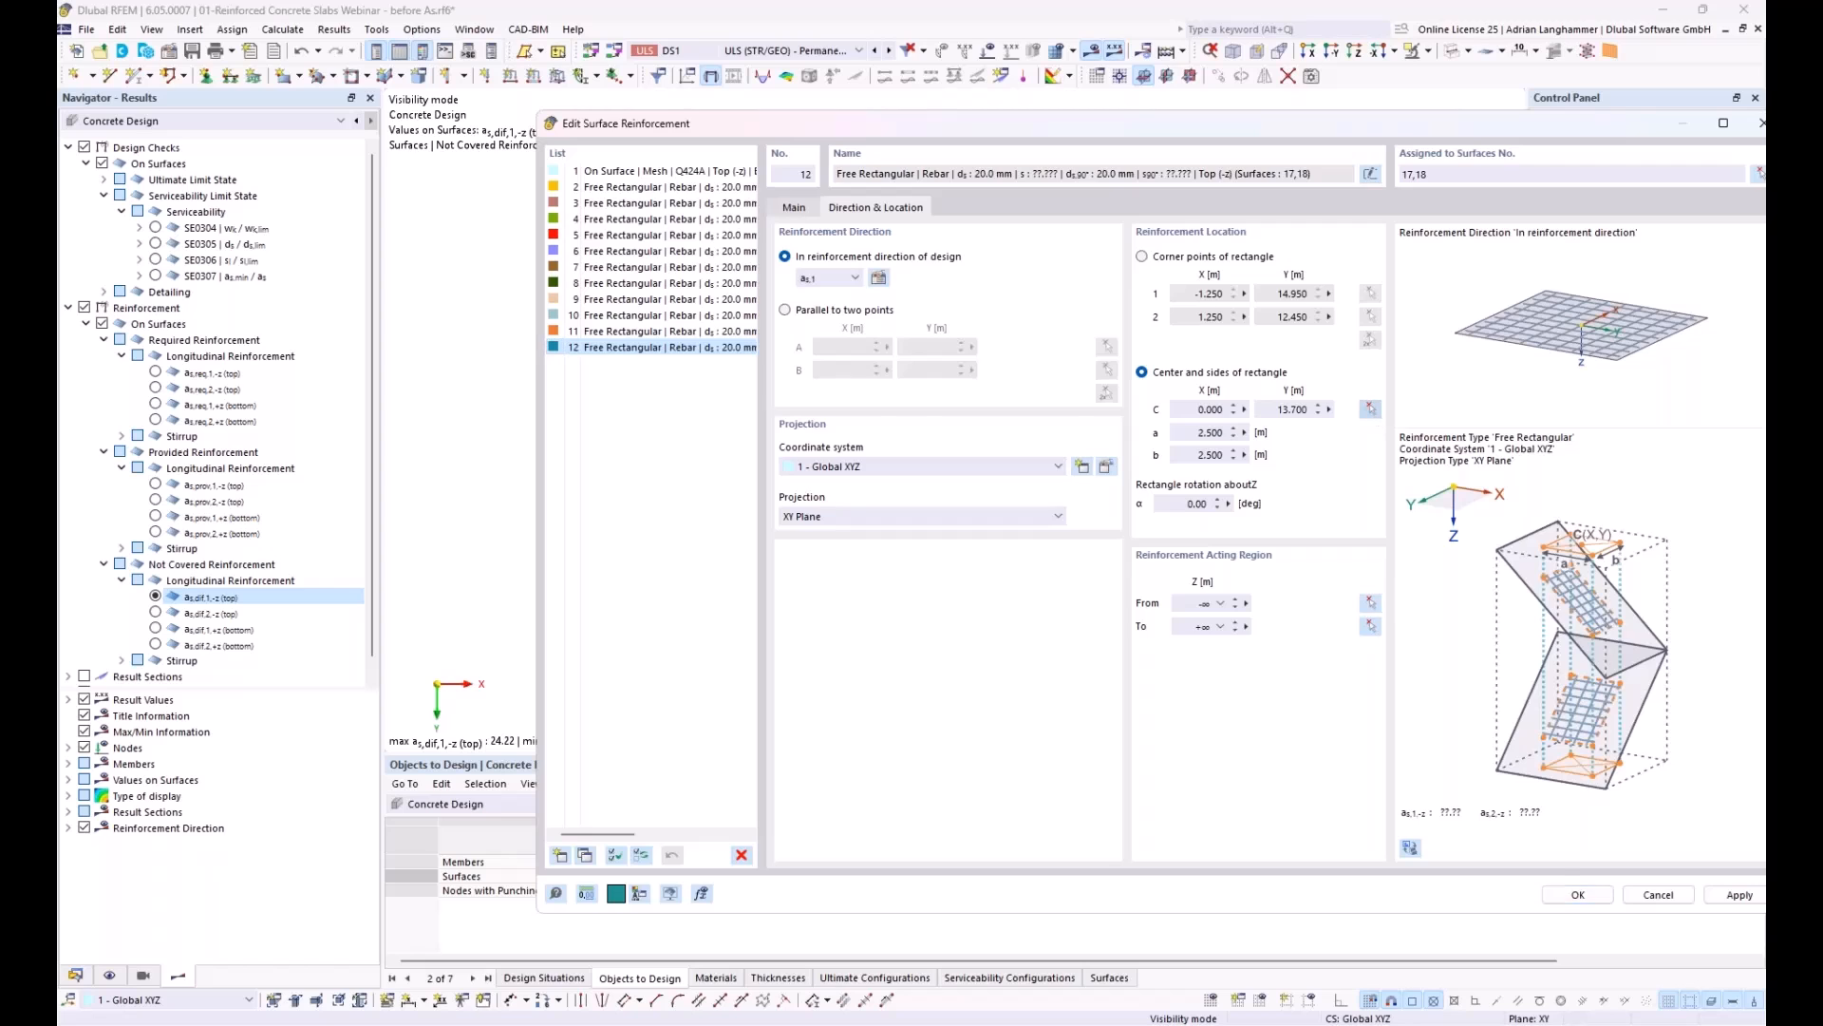
pyautogui.click(605, 491)
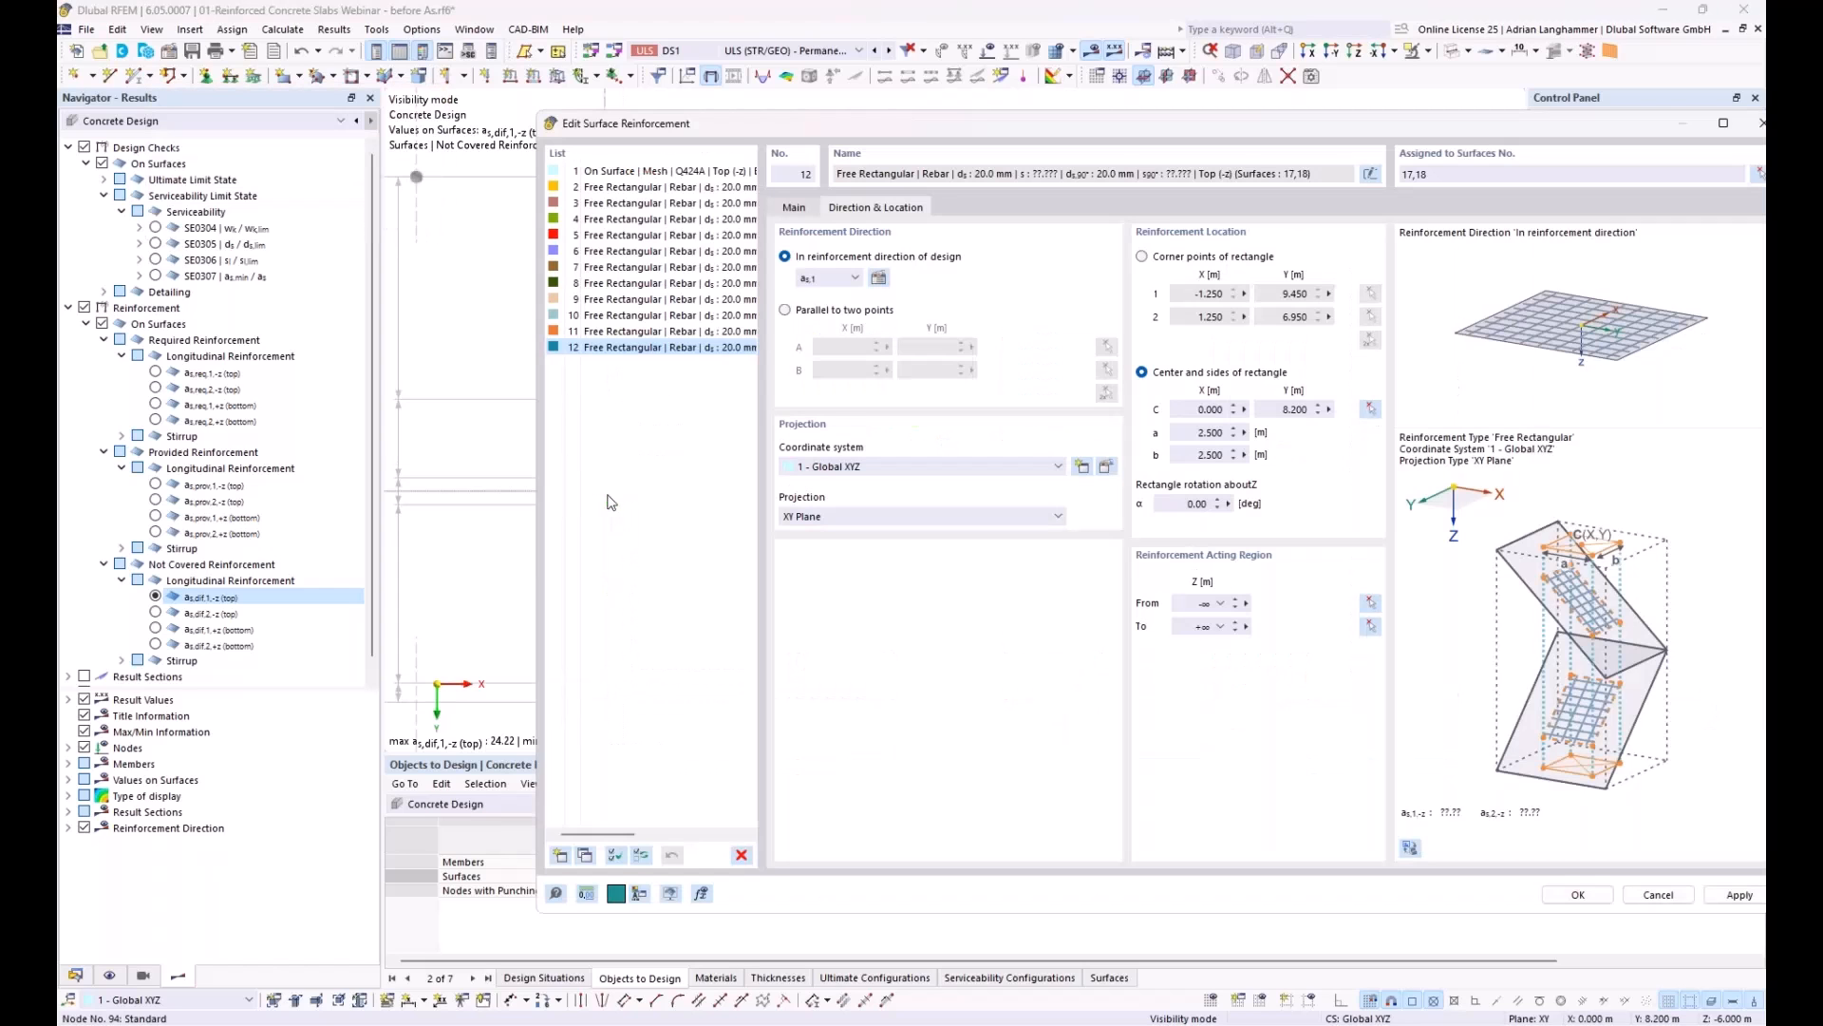
# Step: Duplicate the left-edge reinforcement, center the copy on the upper-left corner at X 0.000, Y 0.000 m, and save the reinforcements
pyautogui.click(585, 856)
pyautogui.click(1371, 409)
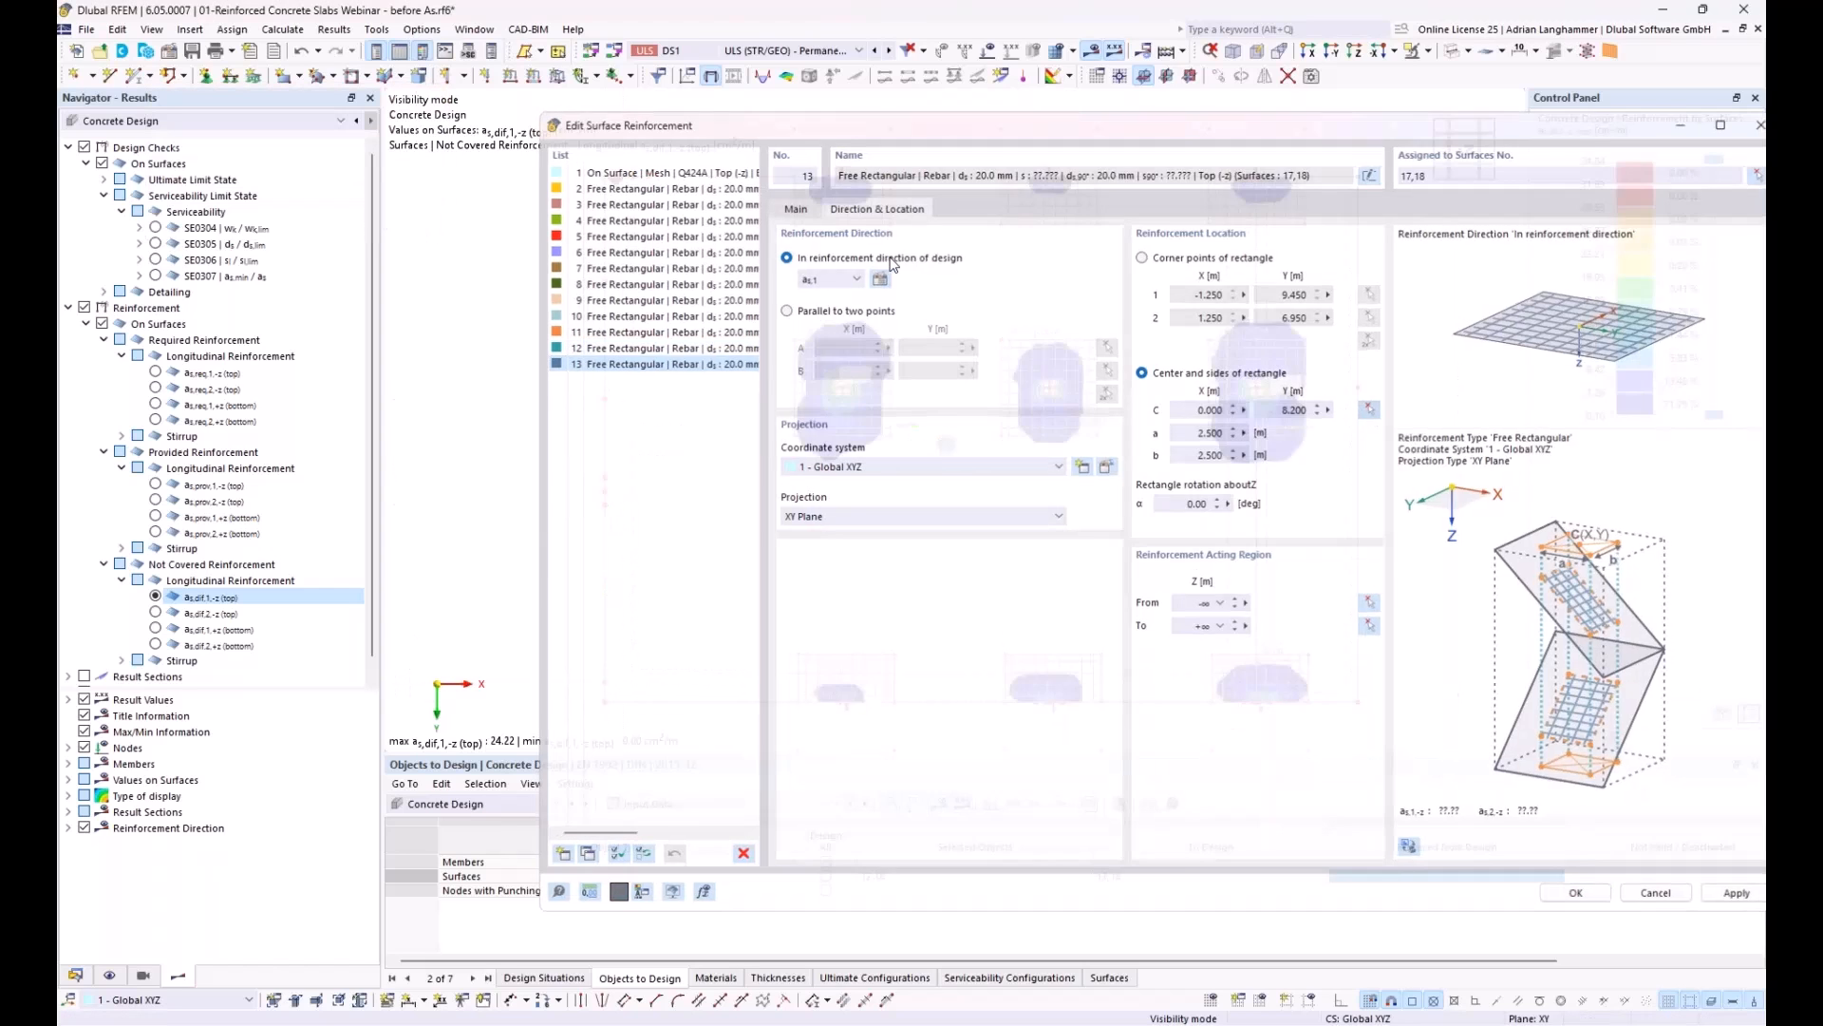
pyautogui.click(608, 177)
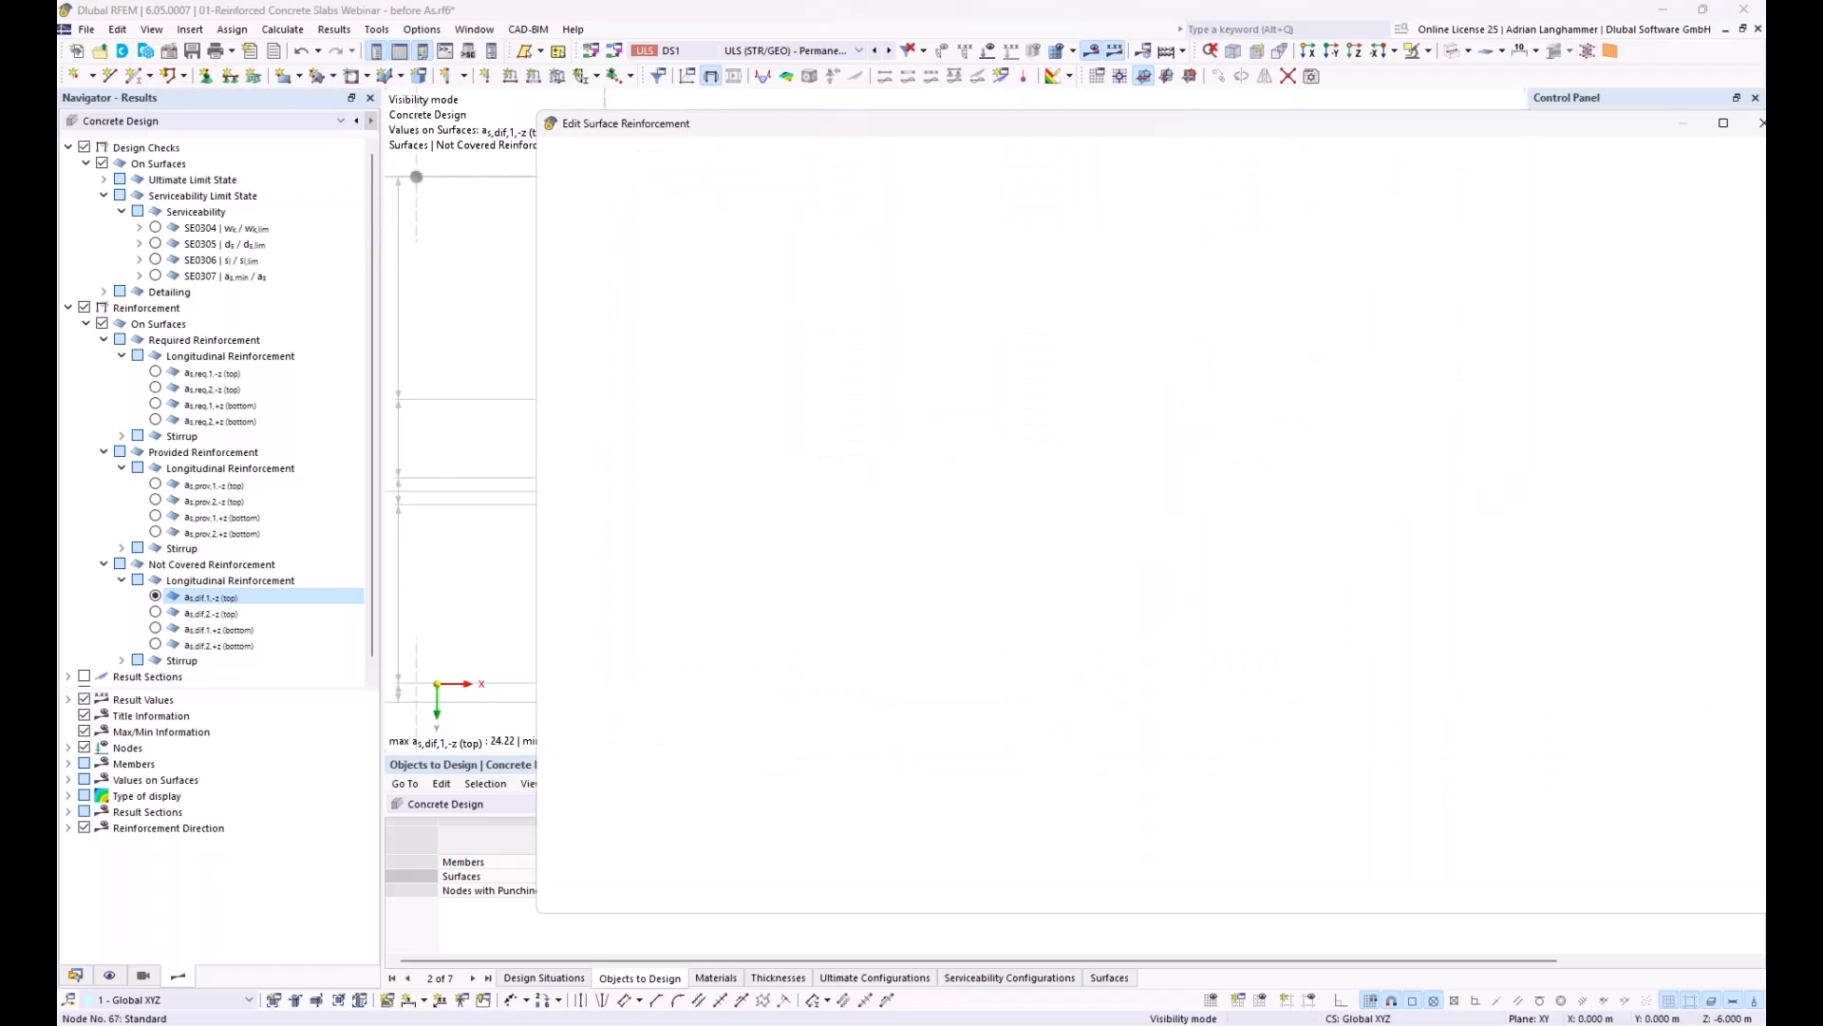
pyautogui.click(1577, 895)
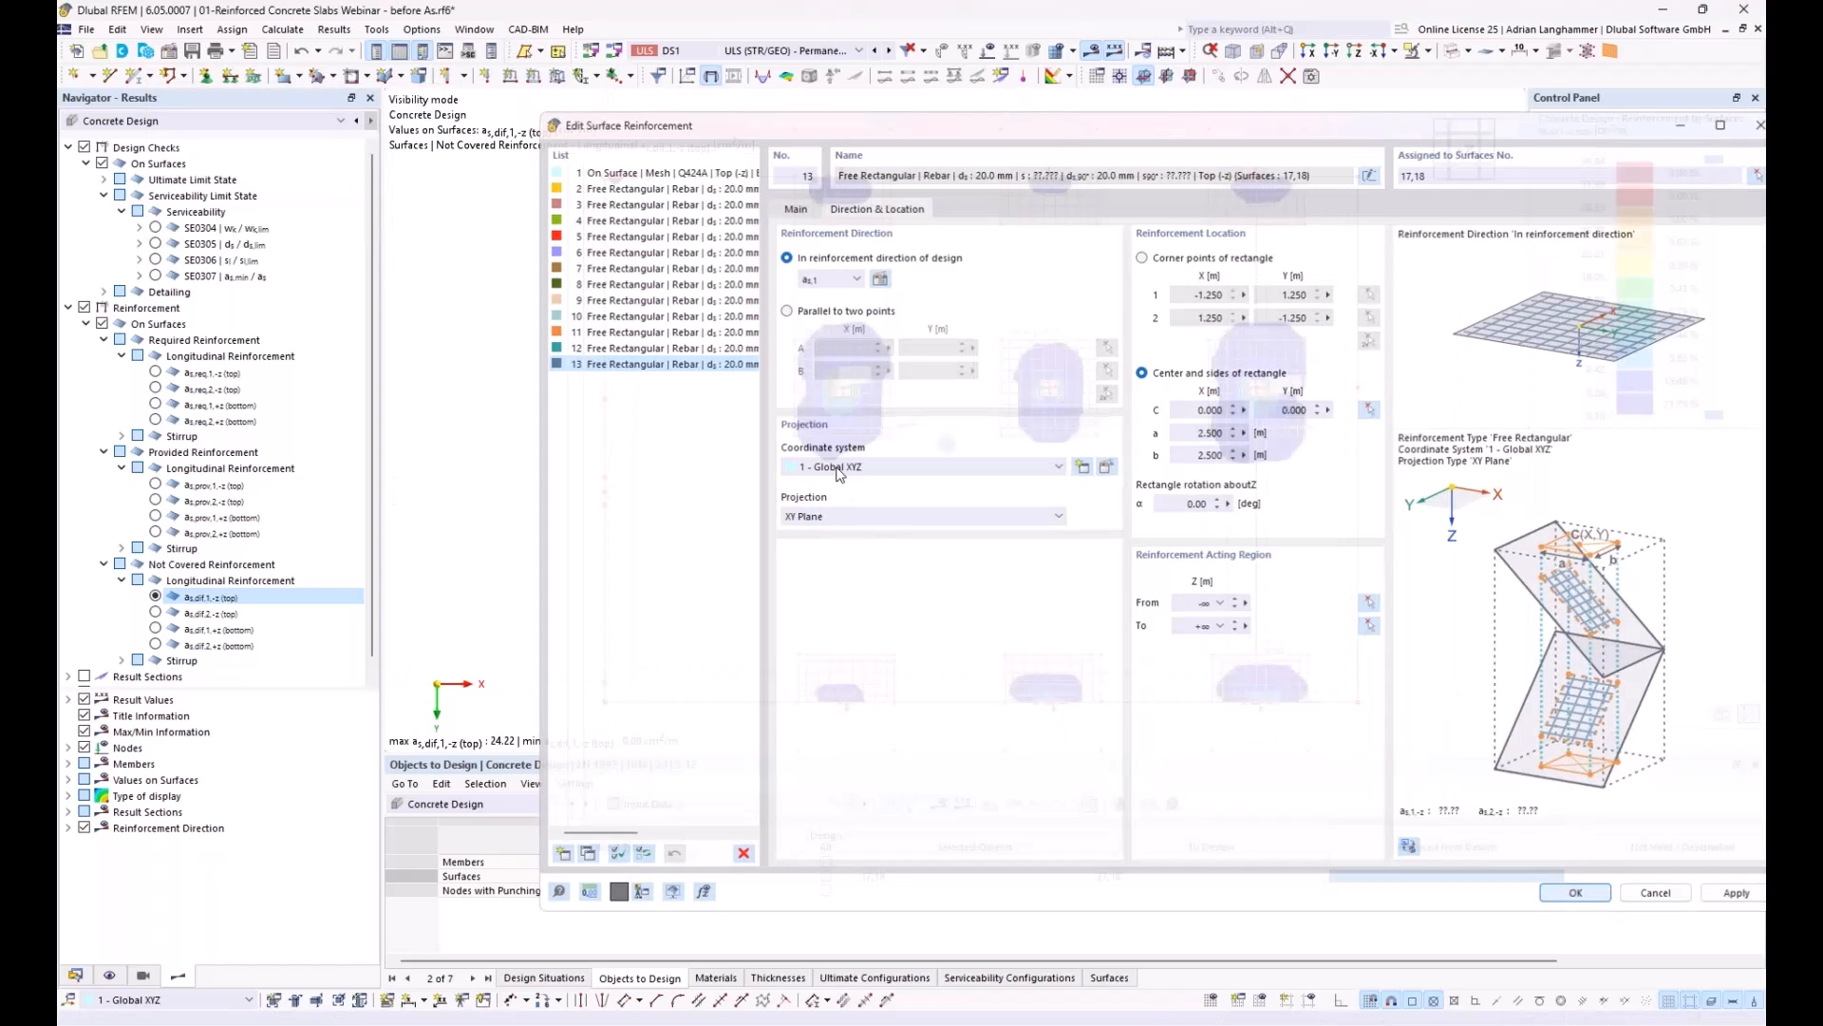
pyautogui.moveTo(747, 503); pyautogui.dragTo(652, 475, button='middle')
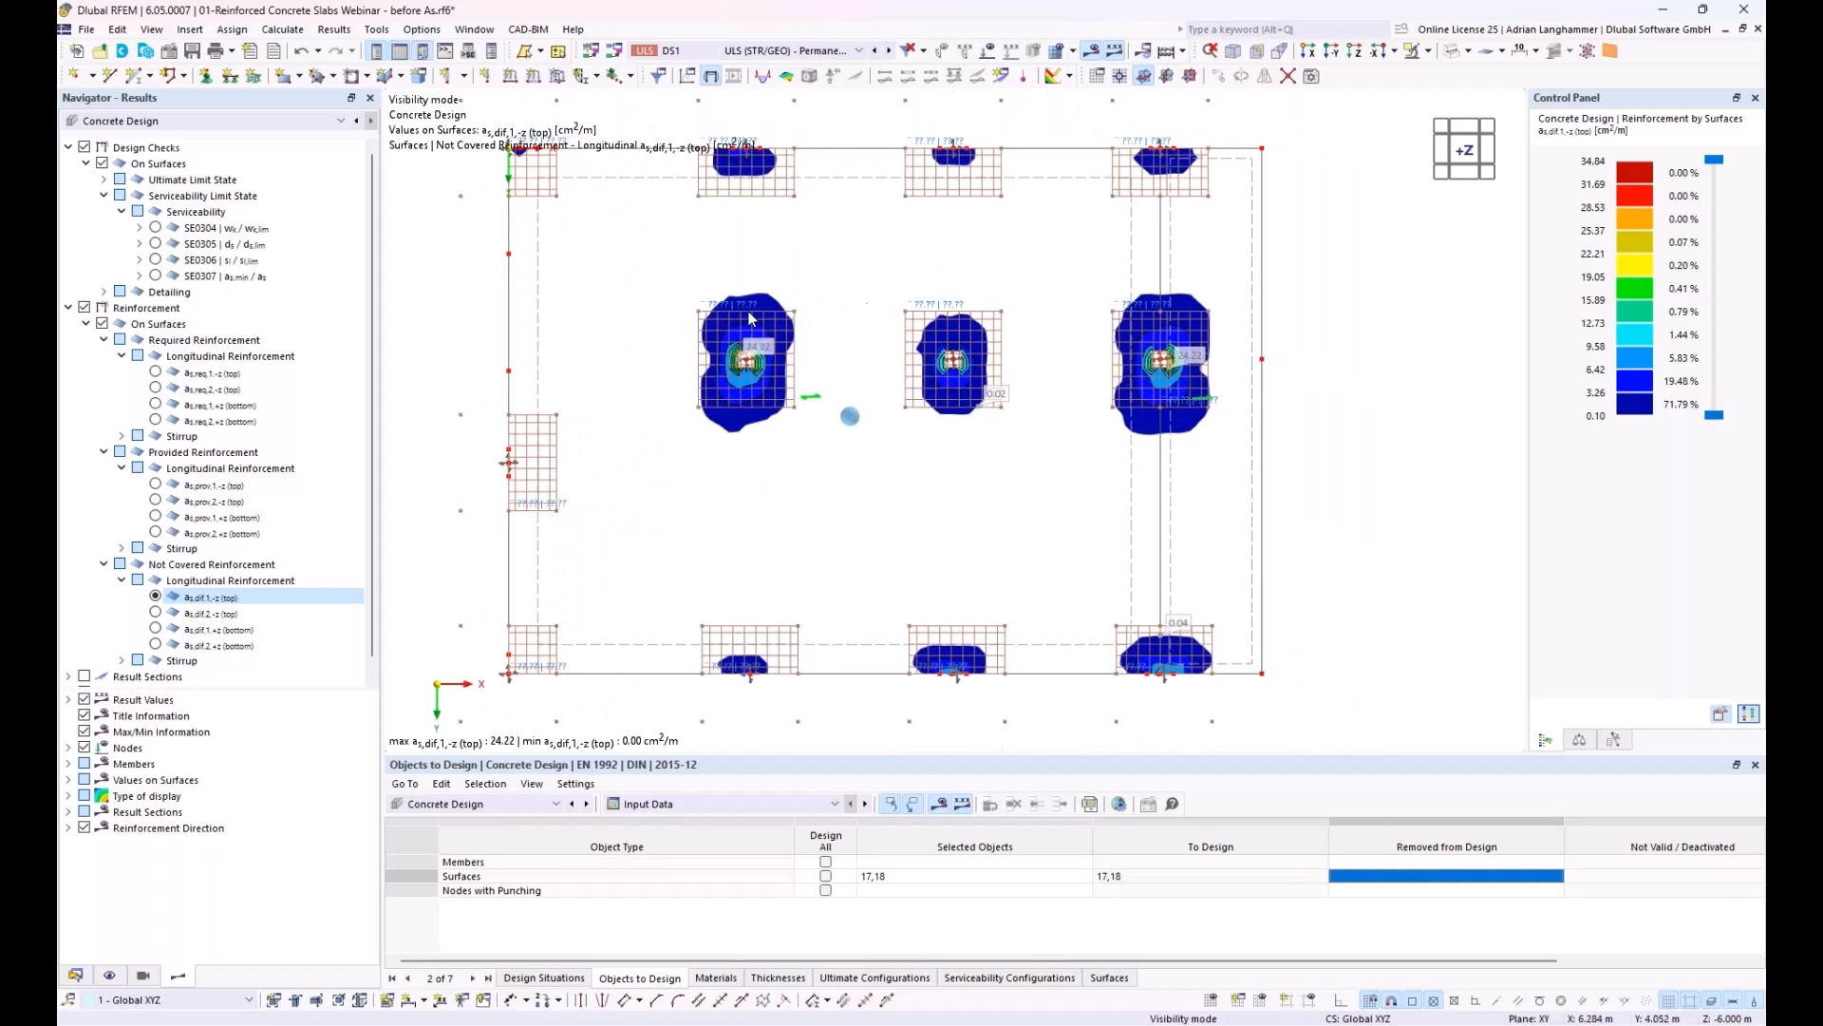
# Step: Compare the not covered top longitudinal reinforcement in directions 1 and 2 against the free rectangles, ending with direction 2 displayed
pyautogui.click(155, 614)
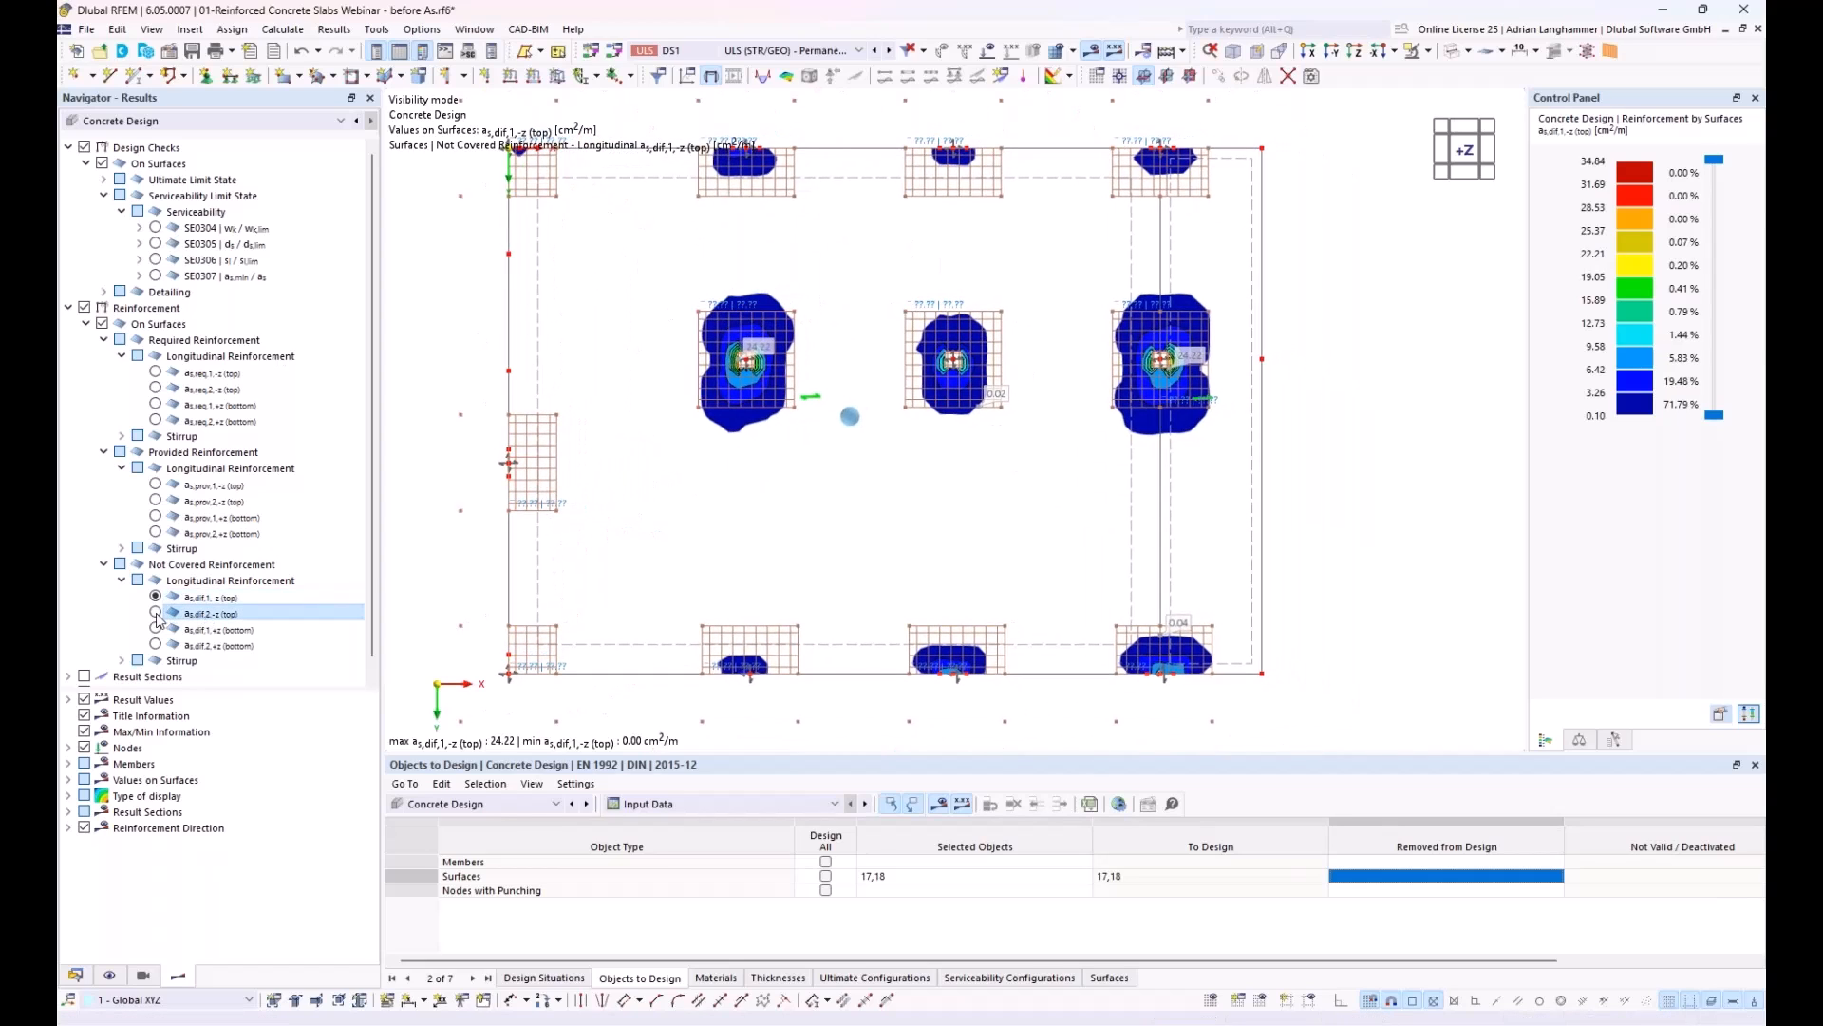
pyautogui.click(156, 612)
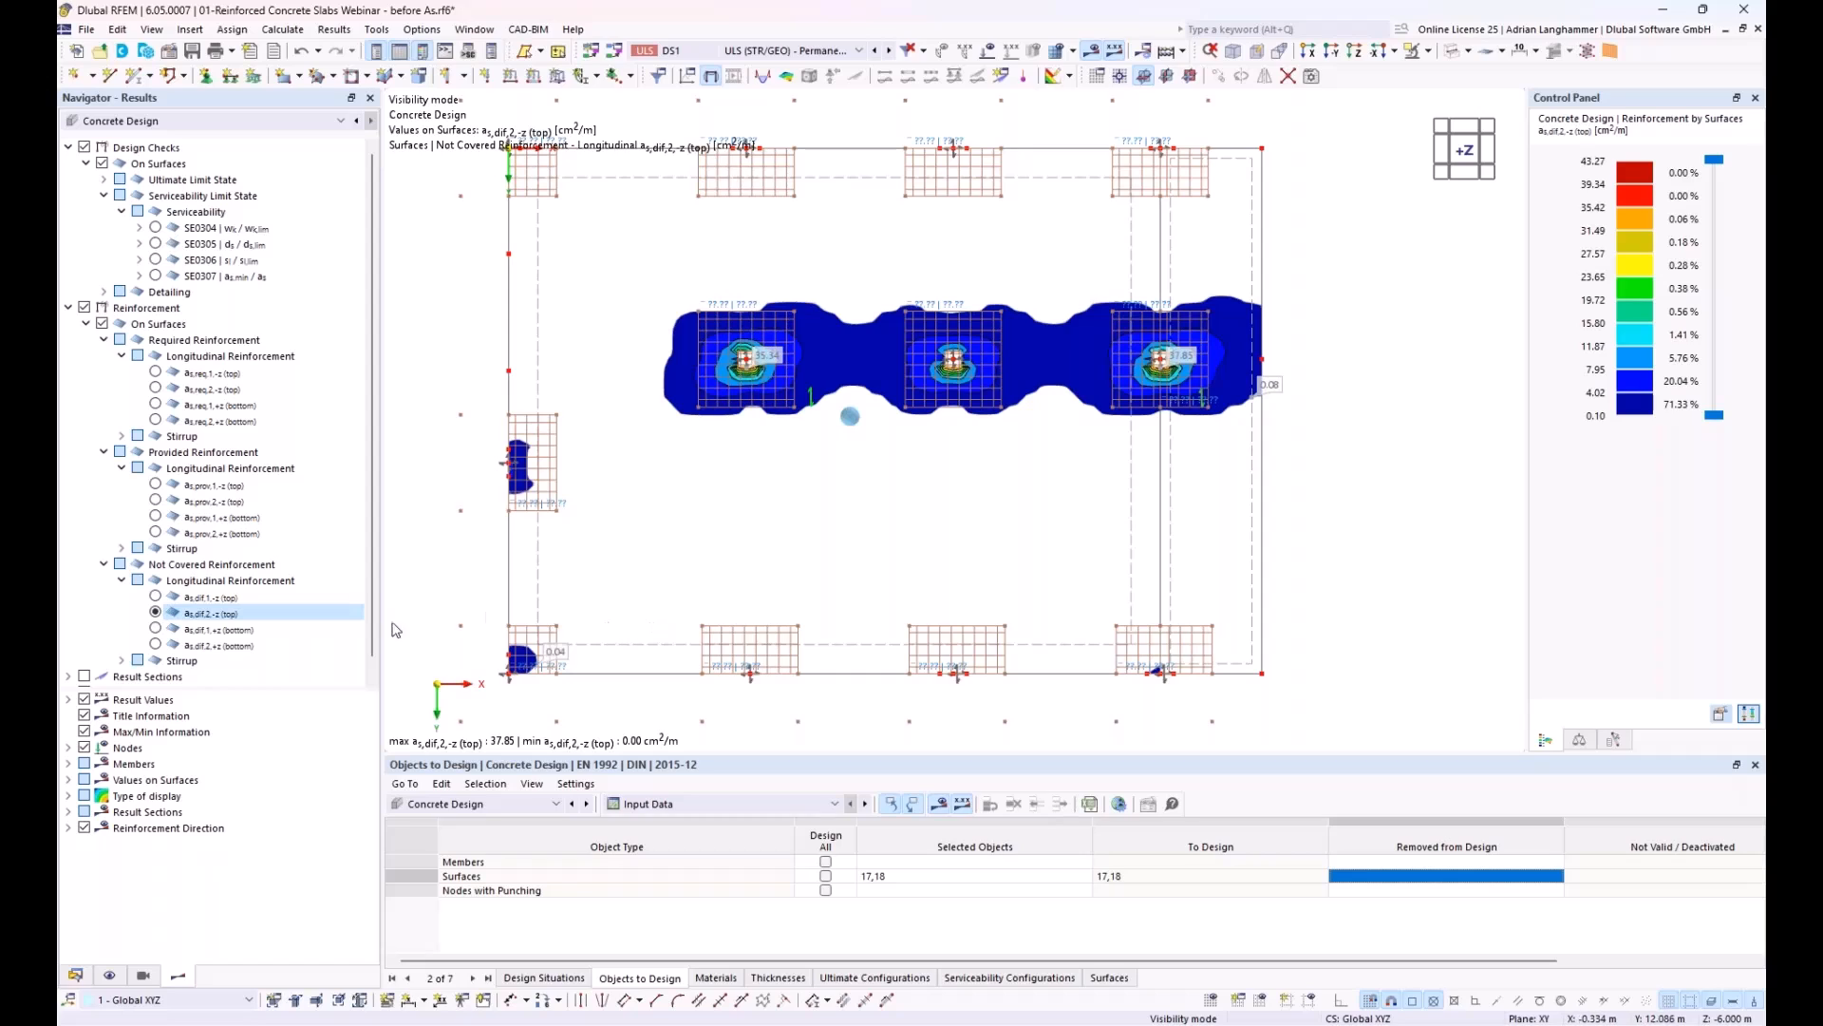
pyautogui.click(154, 602)
pyautogui.click(155, 597)
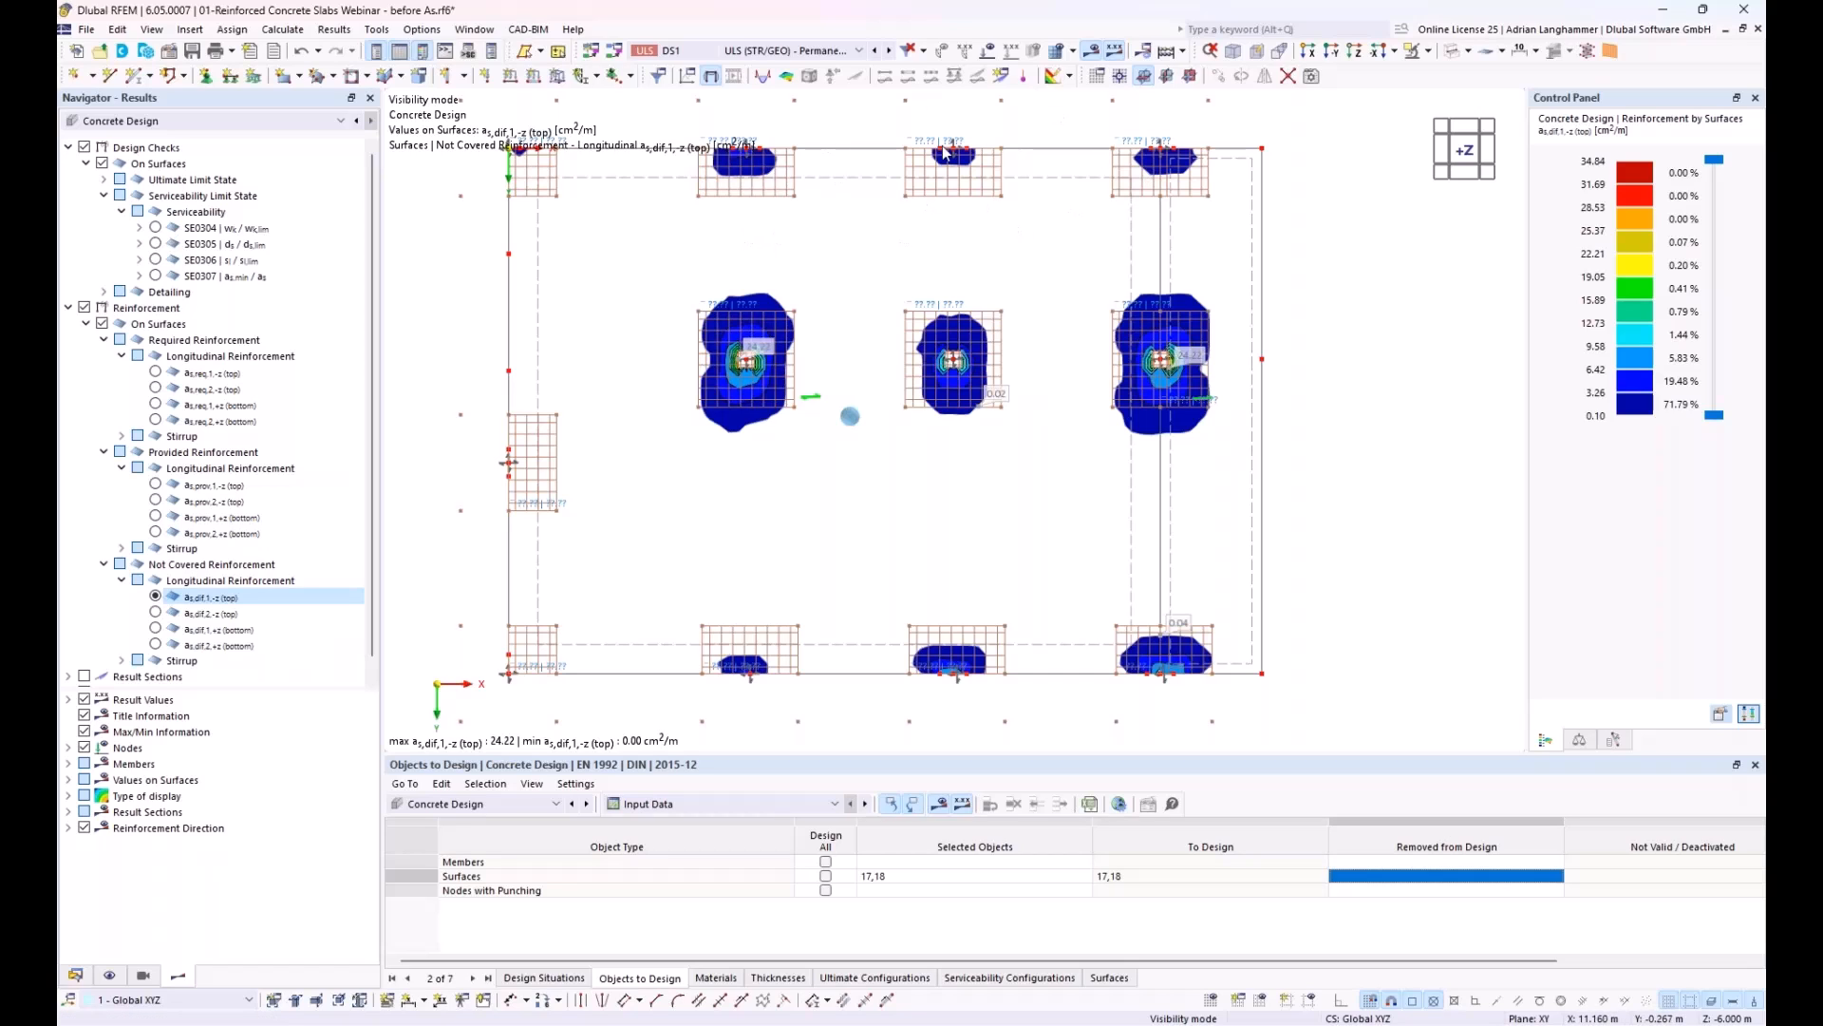
pyautogui.moveTo(789, 201); pyautogui.dragTo(806, 236, button='middle')
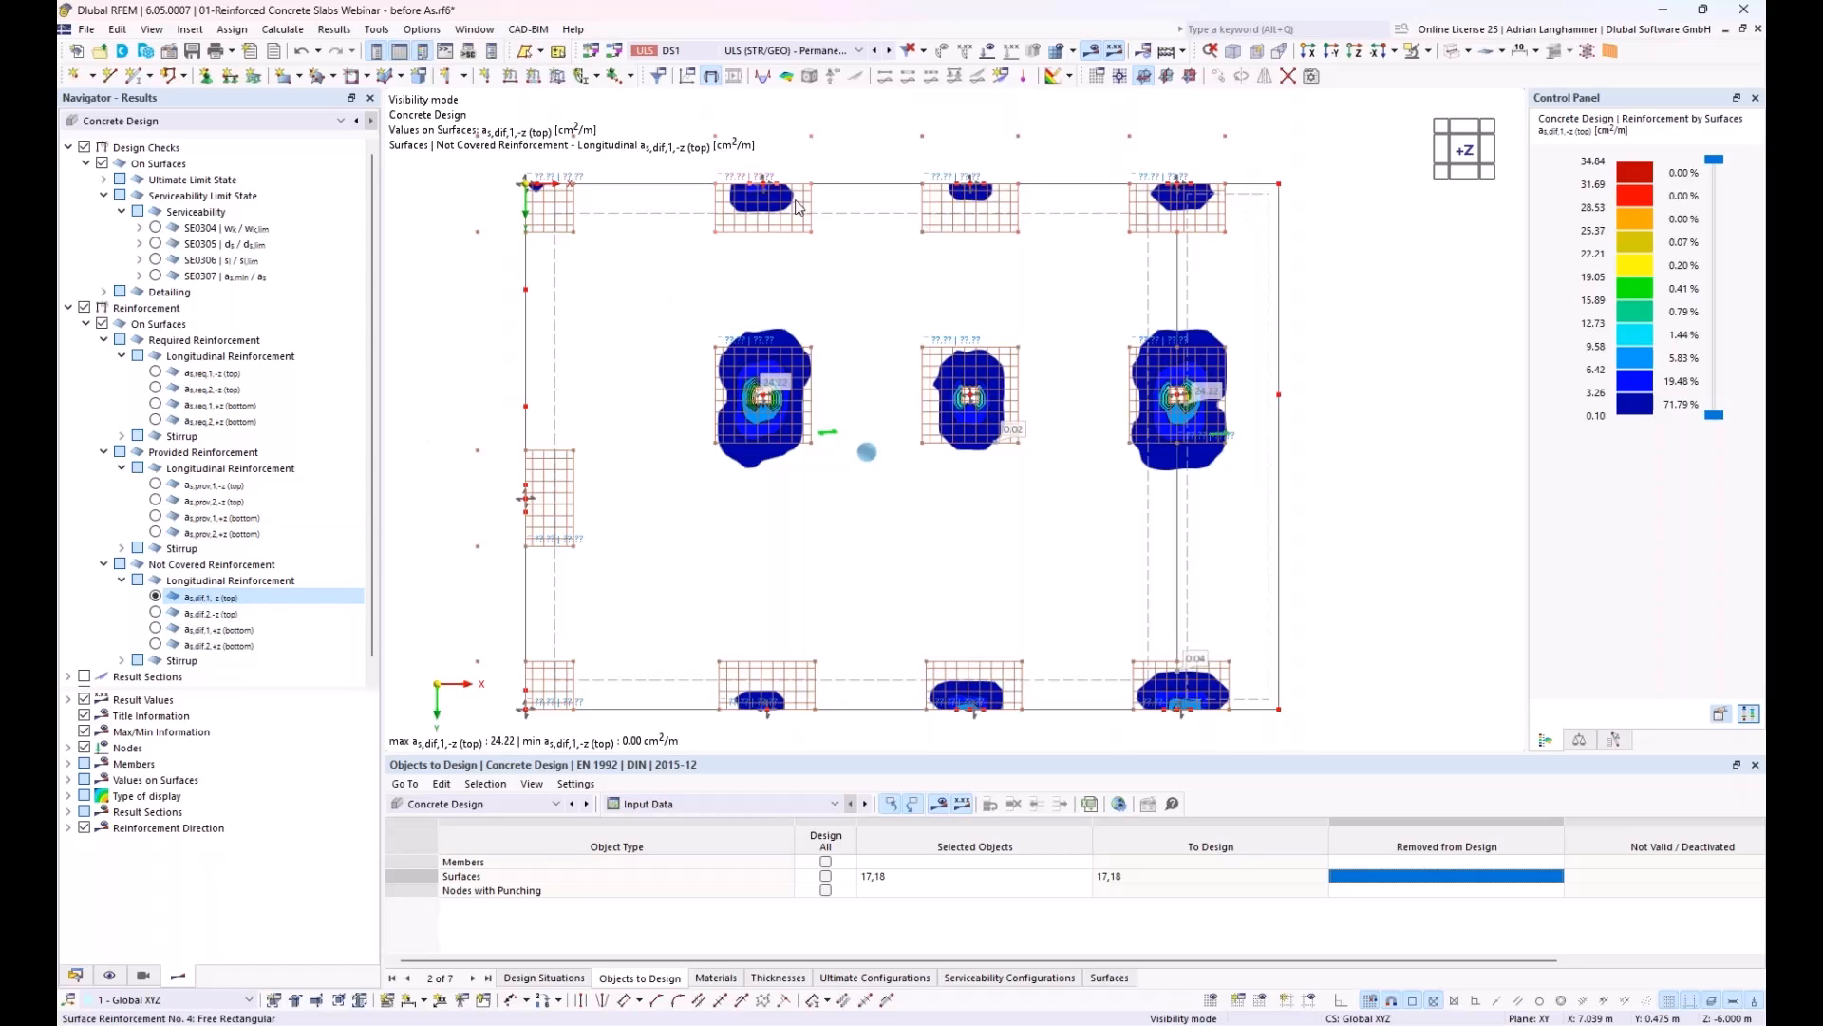
pyautogui.click(156, 614)
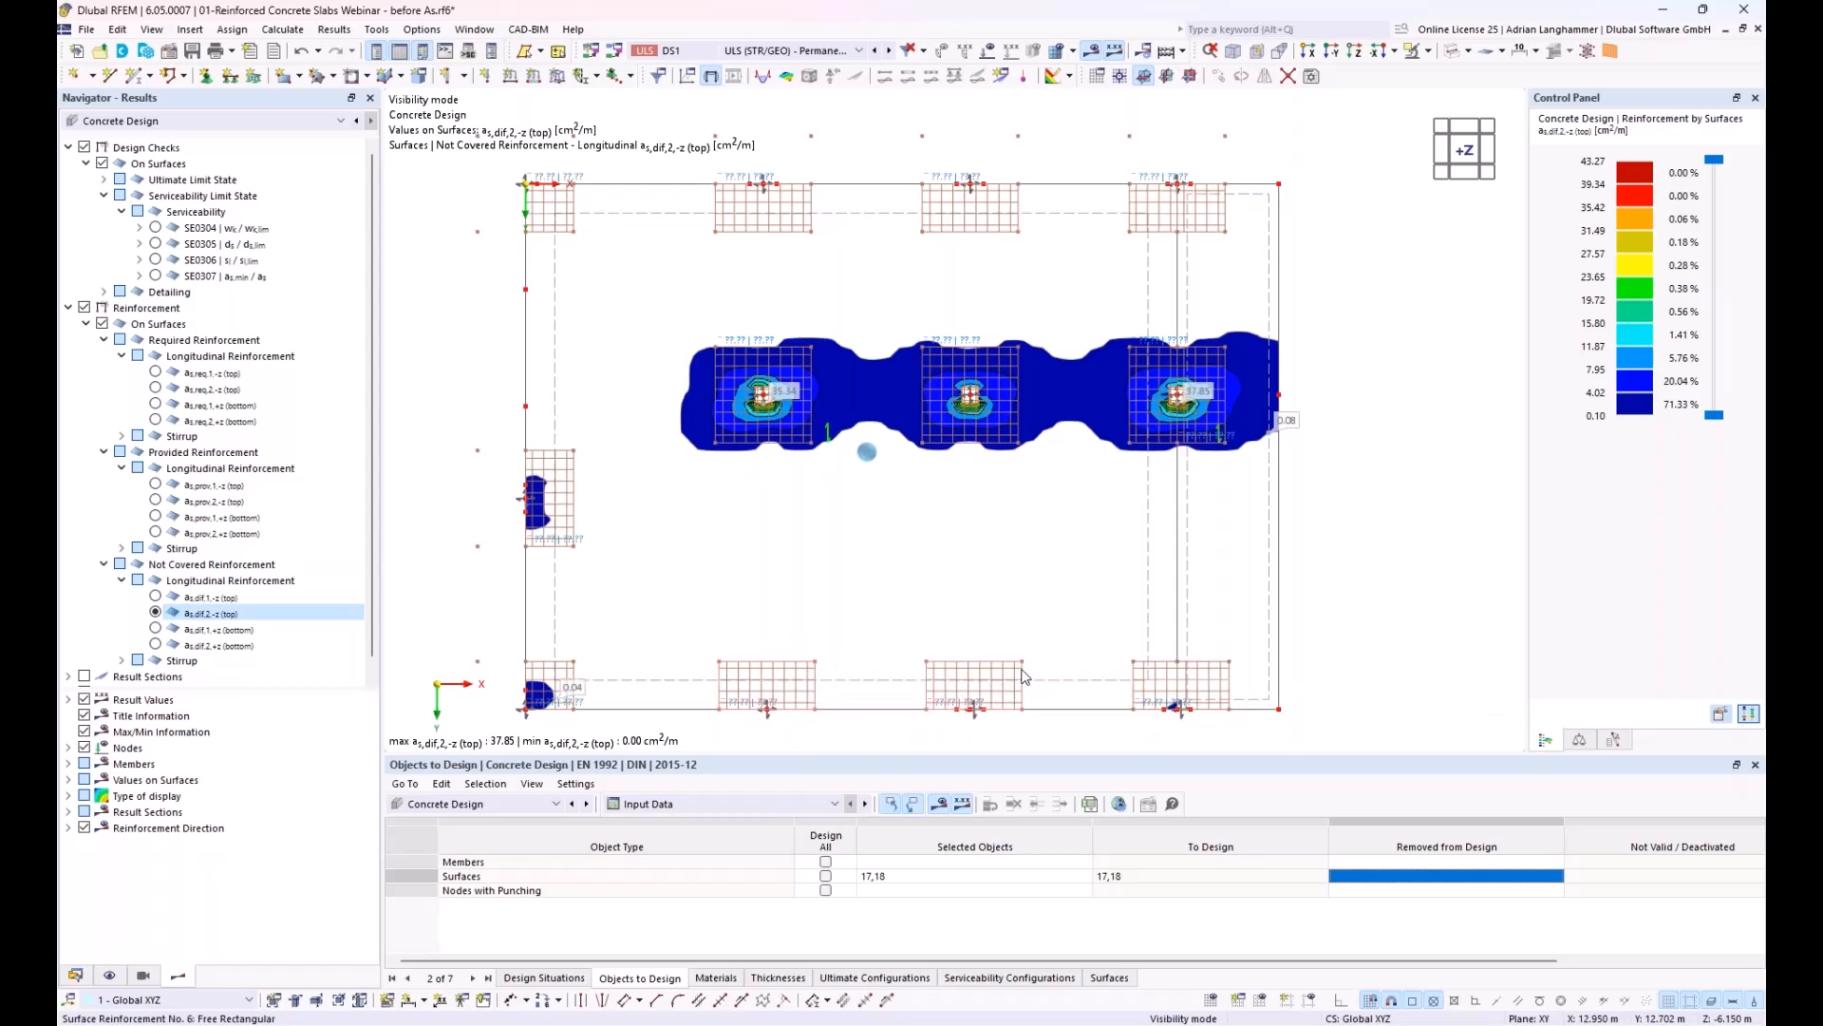
# Step: Disable the additional transverse reinforcement for all upper-edge free rectangles, including the upper-left corner, and for the two middle ones on the lower edge
pyautogui.click(761, 230)
pyautogui.keyDown('ctrl'); pyautogui.click(964, 209); pyautogui.keyUp('ctrl')
pyautogui.keyDown('ctrl'); pyautogui.click(1147, 223); pyautogui.keyUp('ctrl')
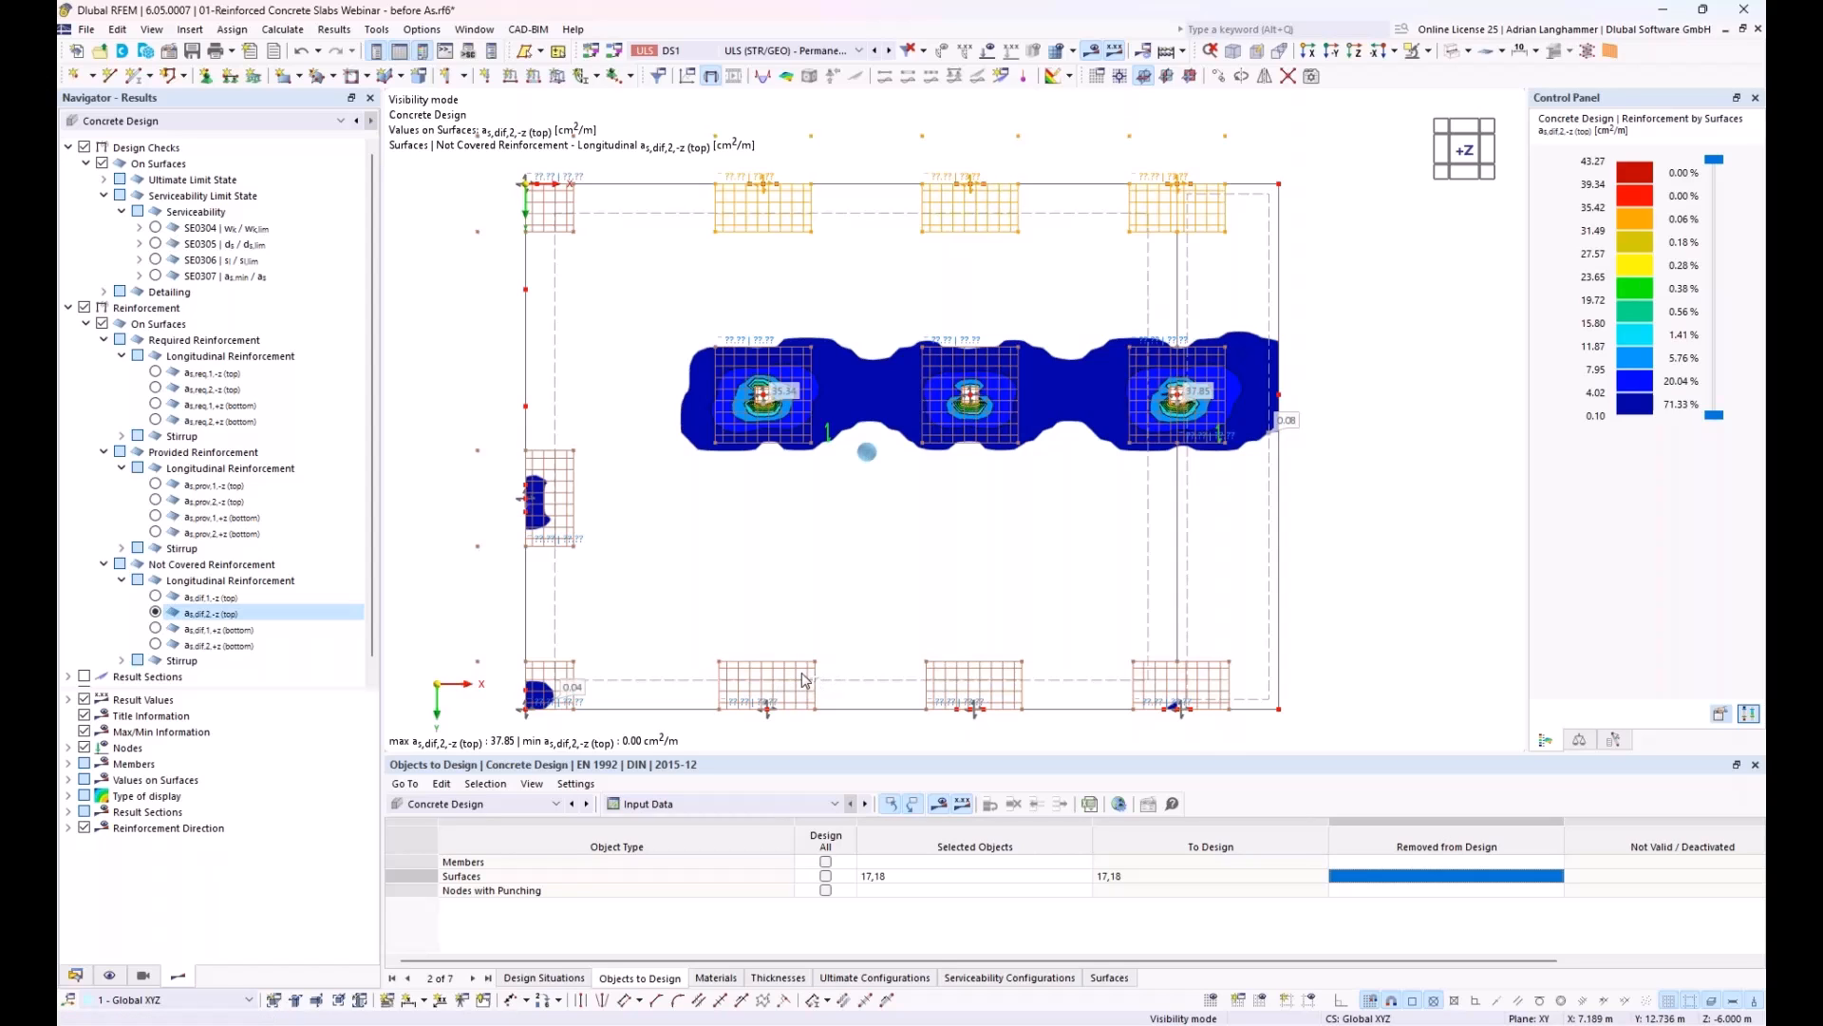
pyautogui.keyDown('ctrl'); pyautogui.click(794, 676); pyautogui.keyUp('ctrl')
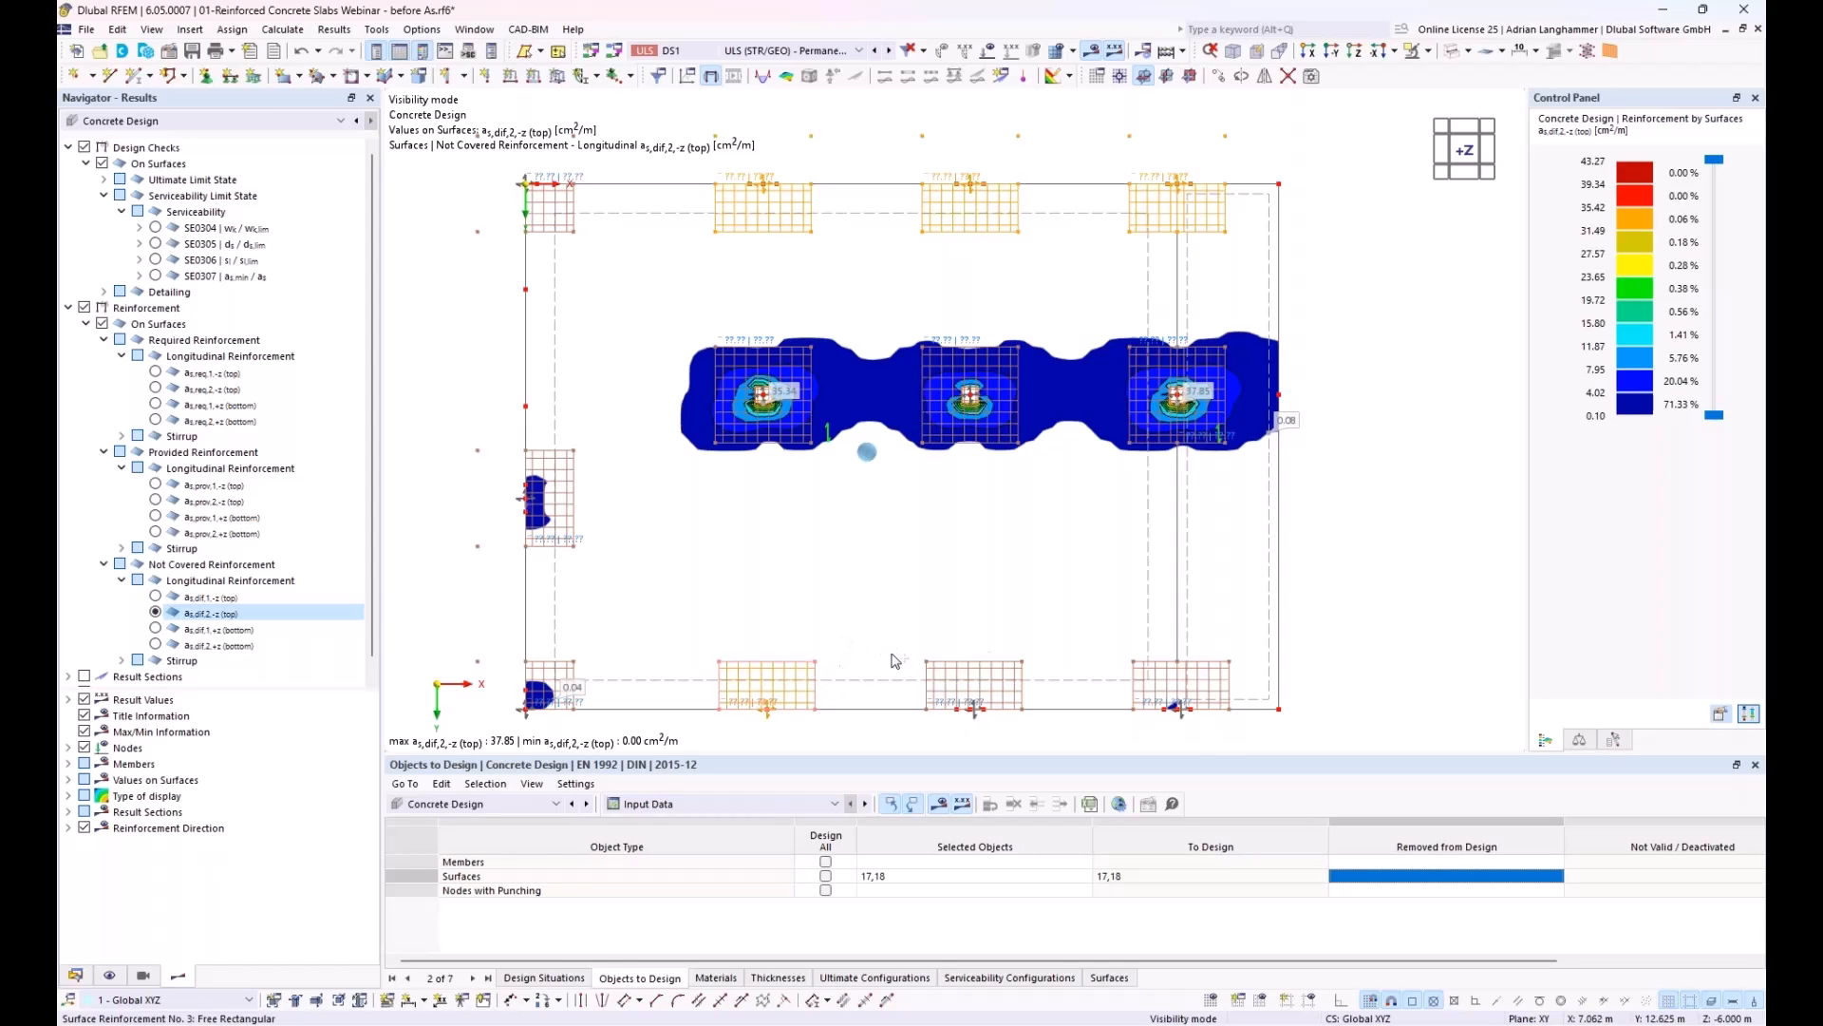
pyautogui.keyDown('ctrl'); pyautogui.click(986, 676); pyautogui.keyUp('ctrl')
pyautogui.rightClick(986, 675)
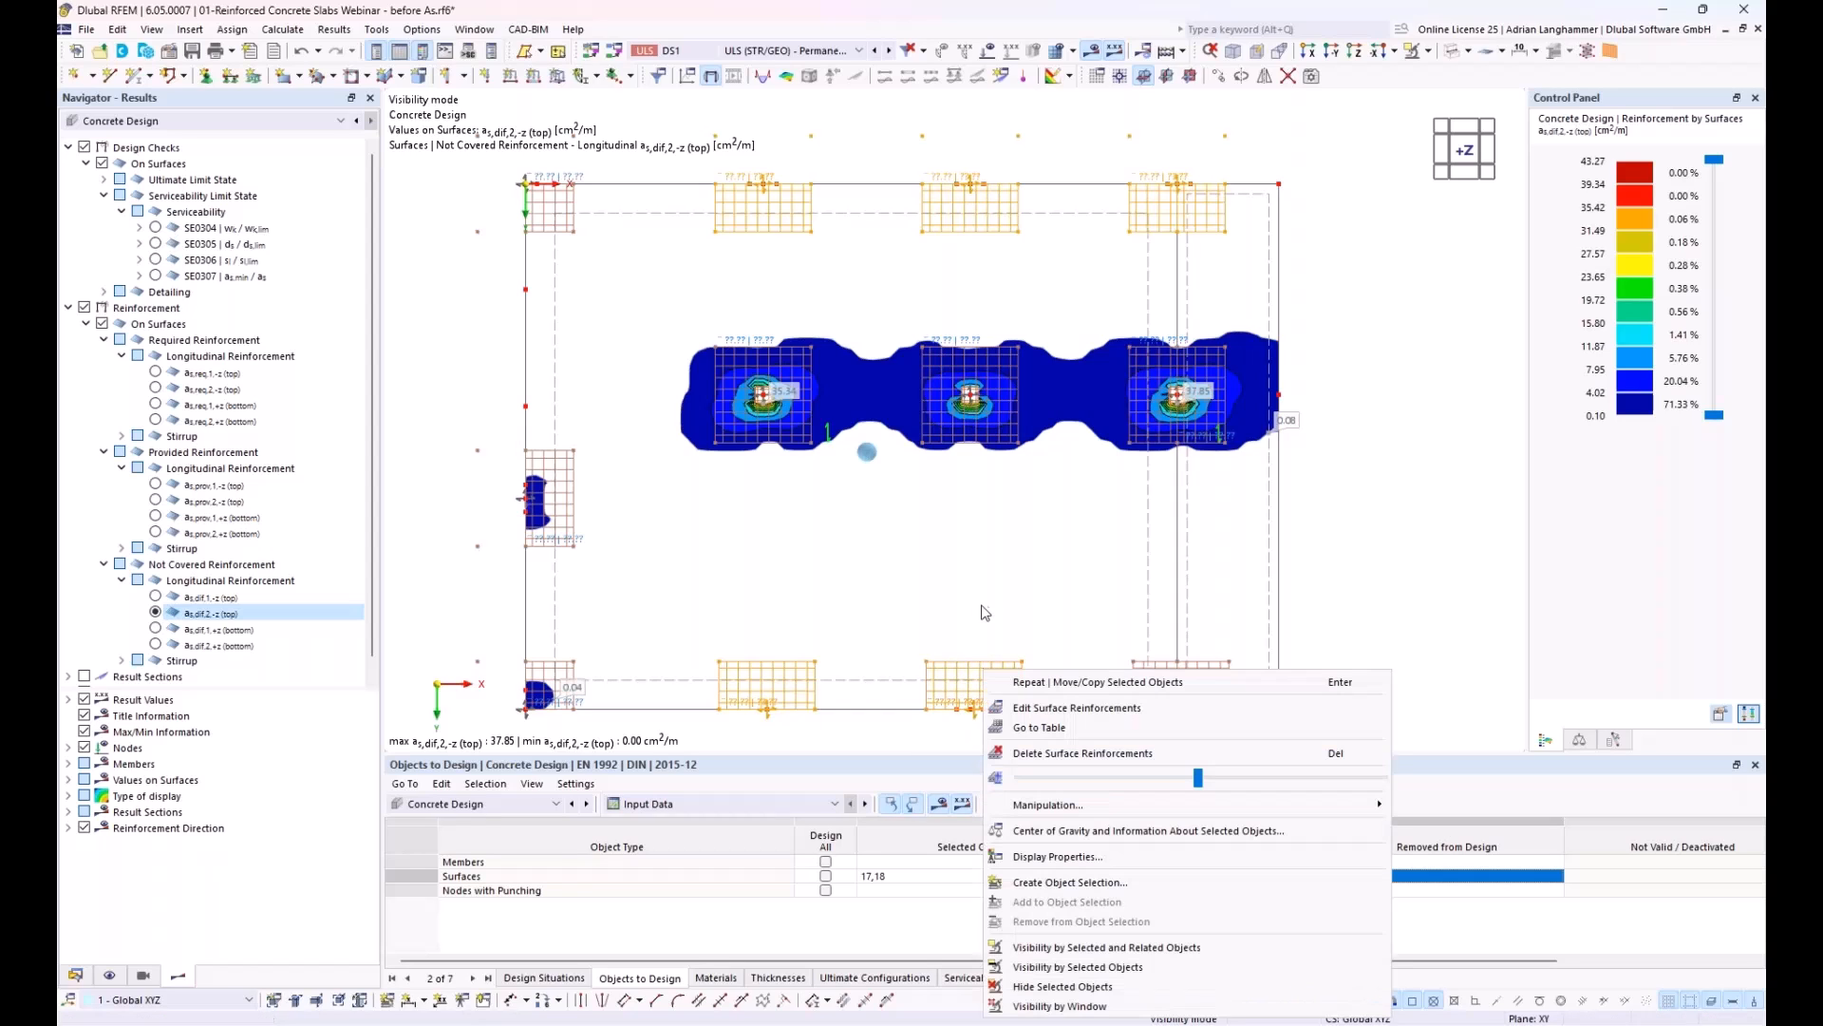
pyautogui.click(1054, 708)
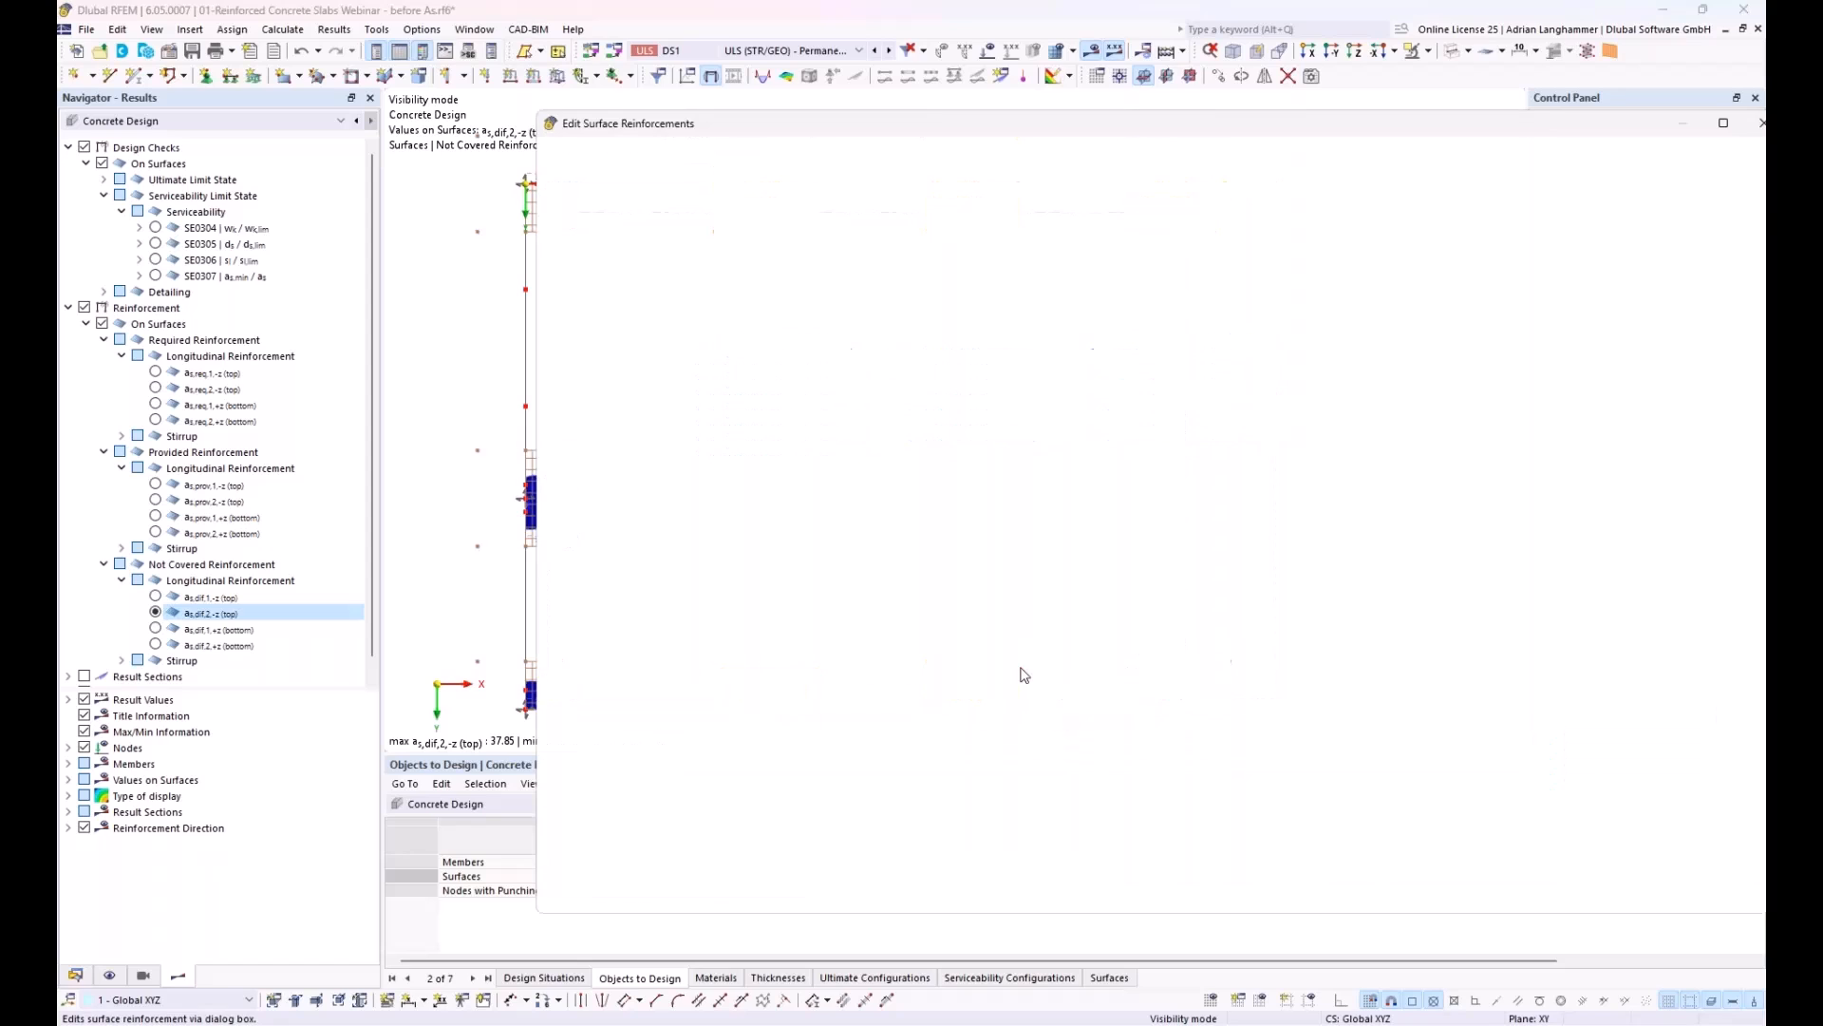
pyautogui.click(785, 515)
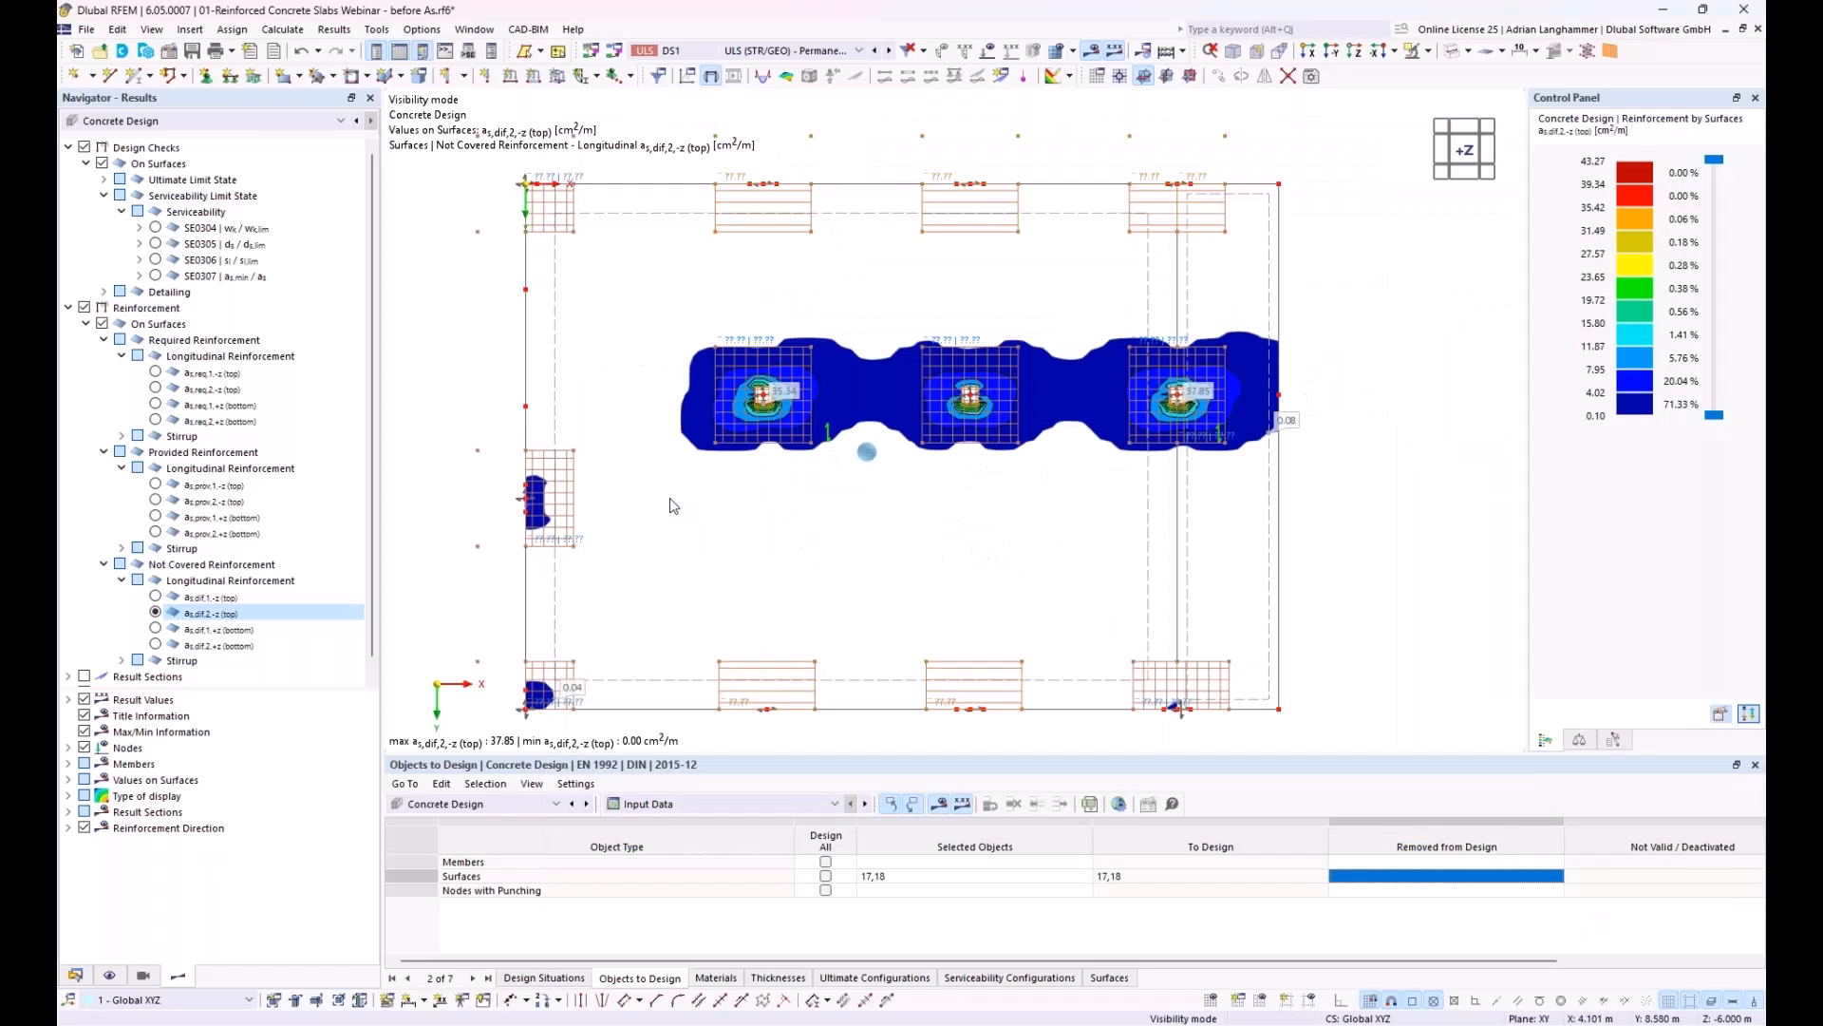
pyautogui.doubleClick(554, 203)
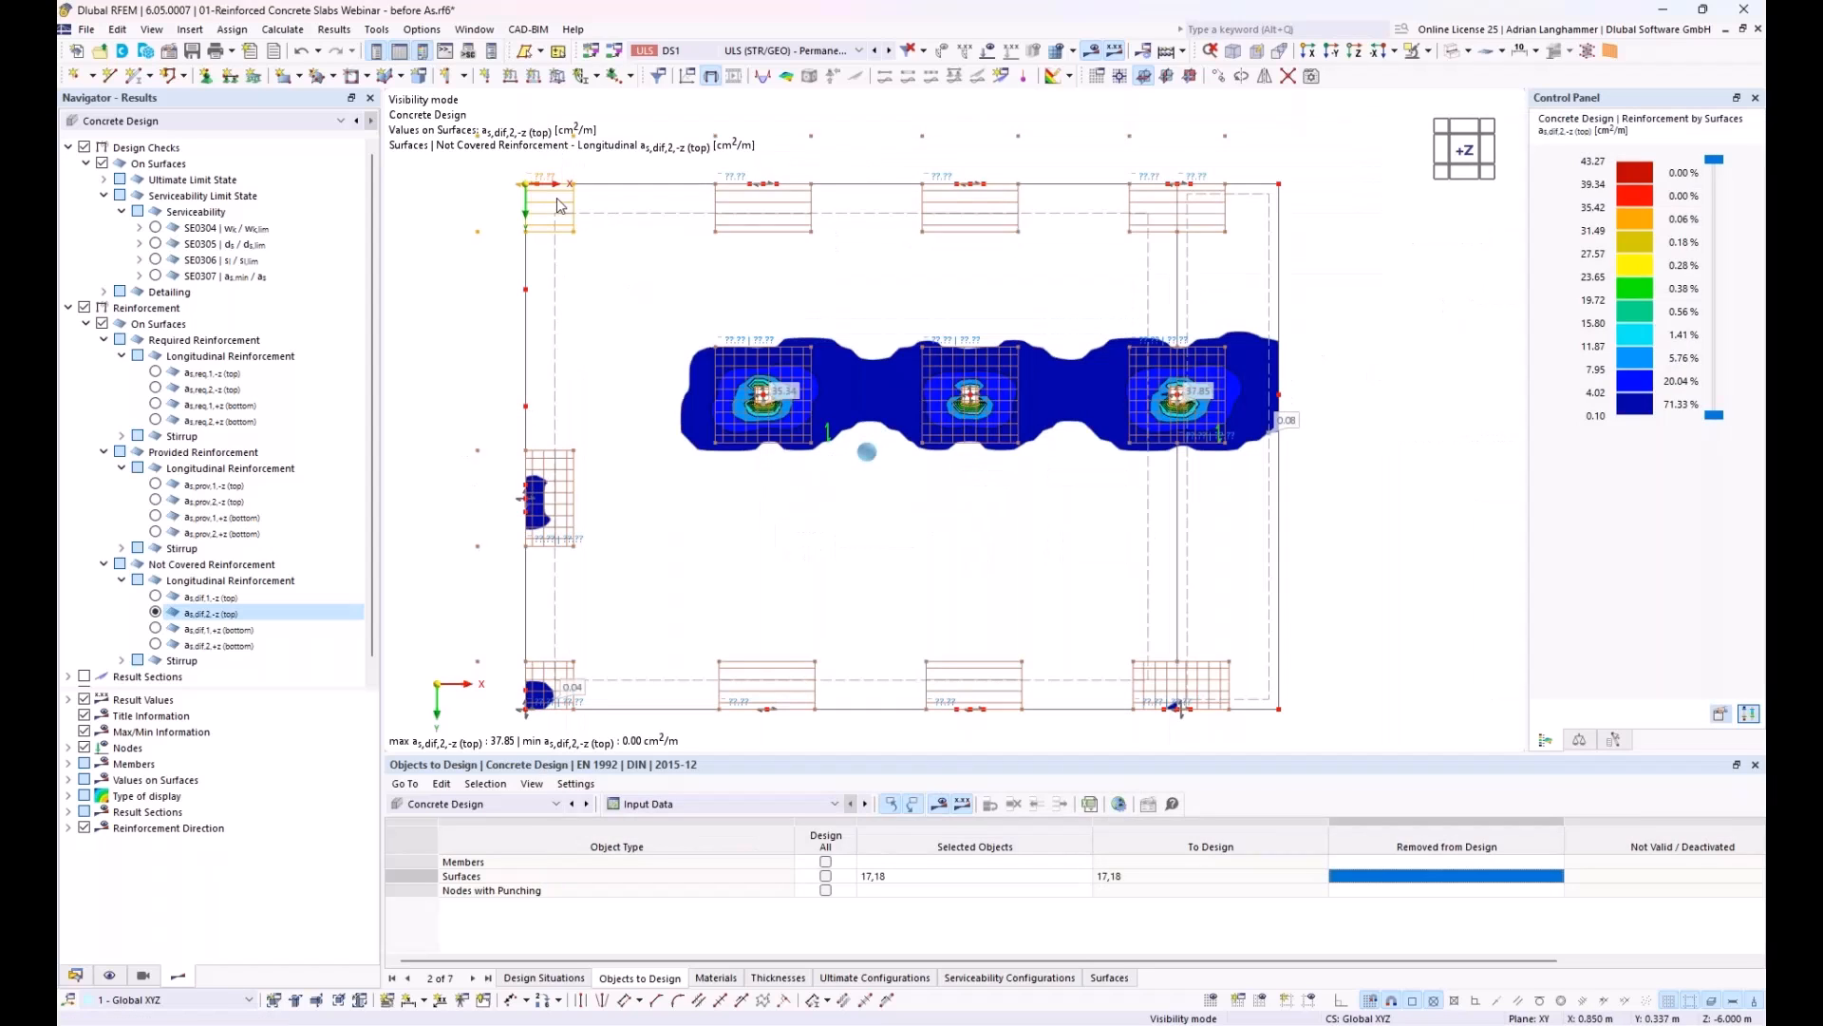
# Step: Disable the additional transverse reinforcement of the left-edge and lower-left corner rectangles and set their reinforcement direction to as,2
pyautogui.click(157, 598)
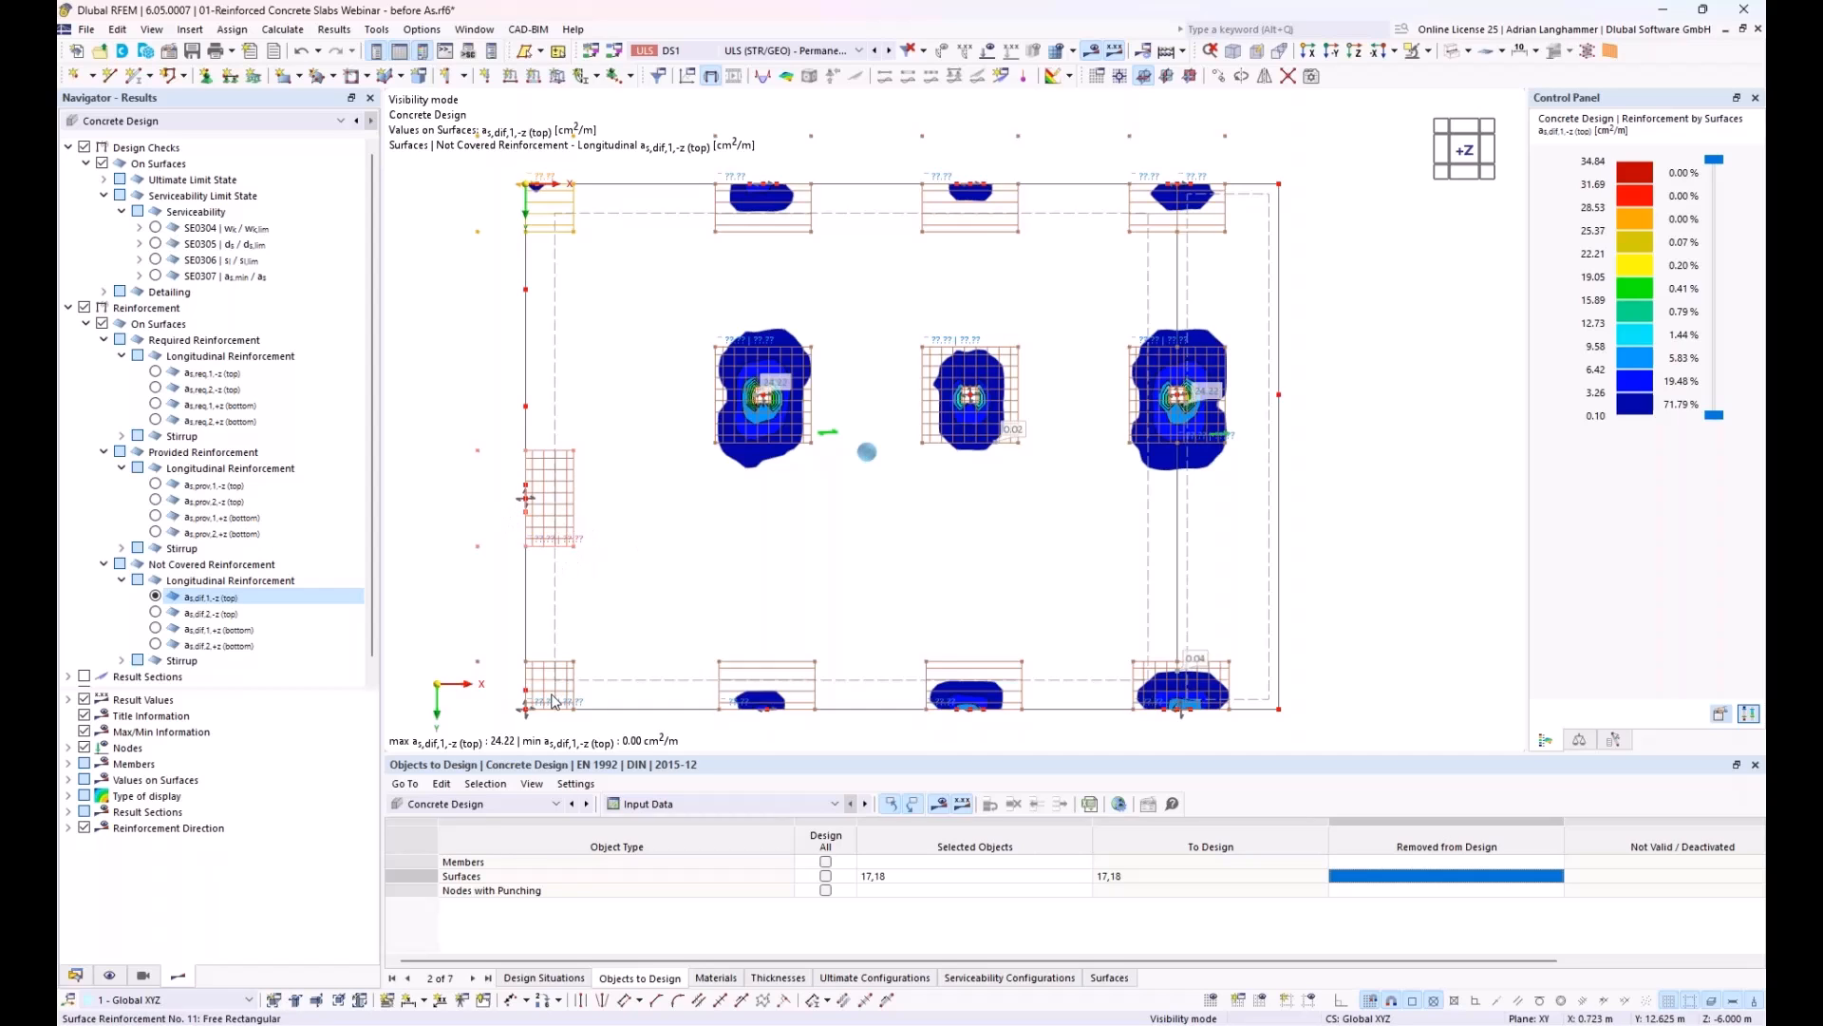
pyautogui.click(157, 614)
pyautogui.doubleClick(572, 674)
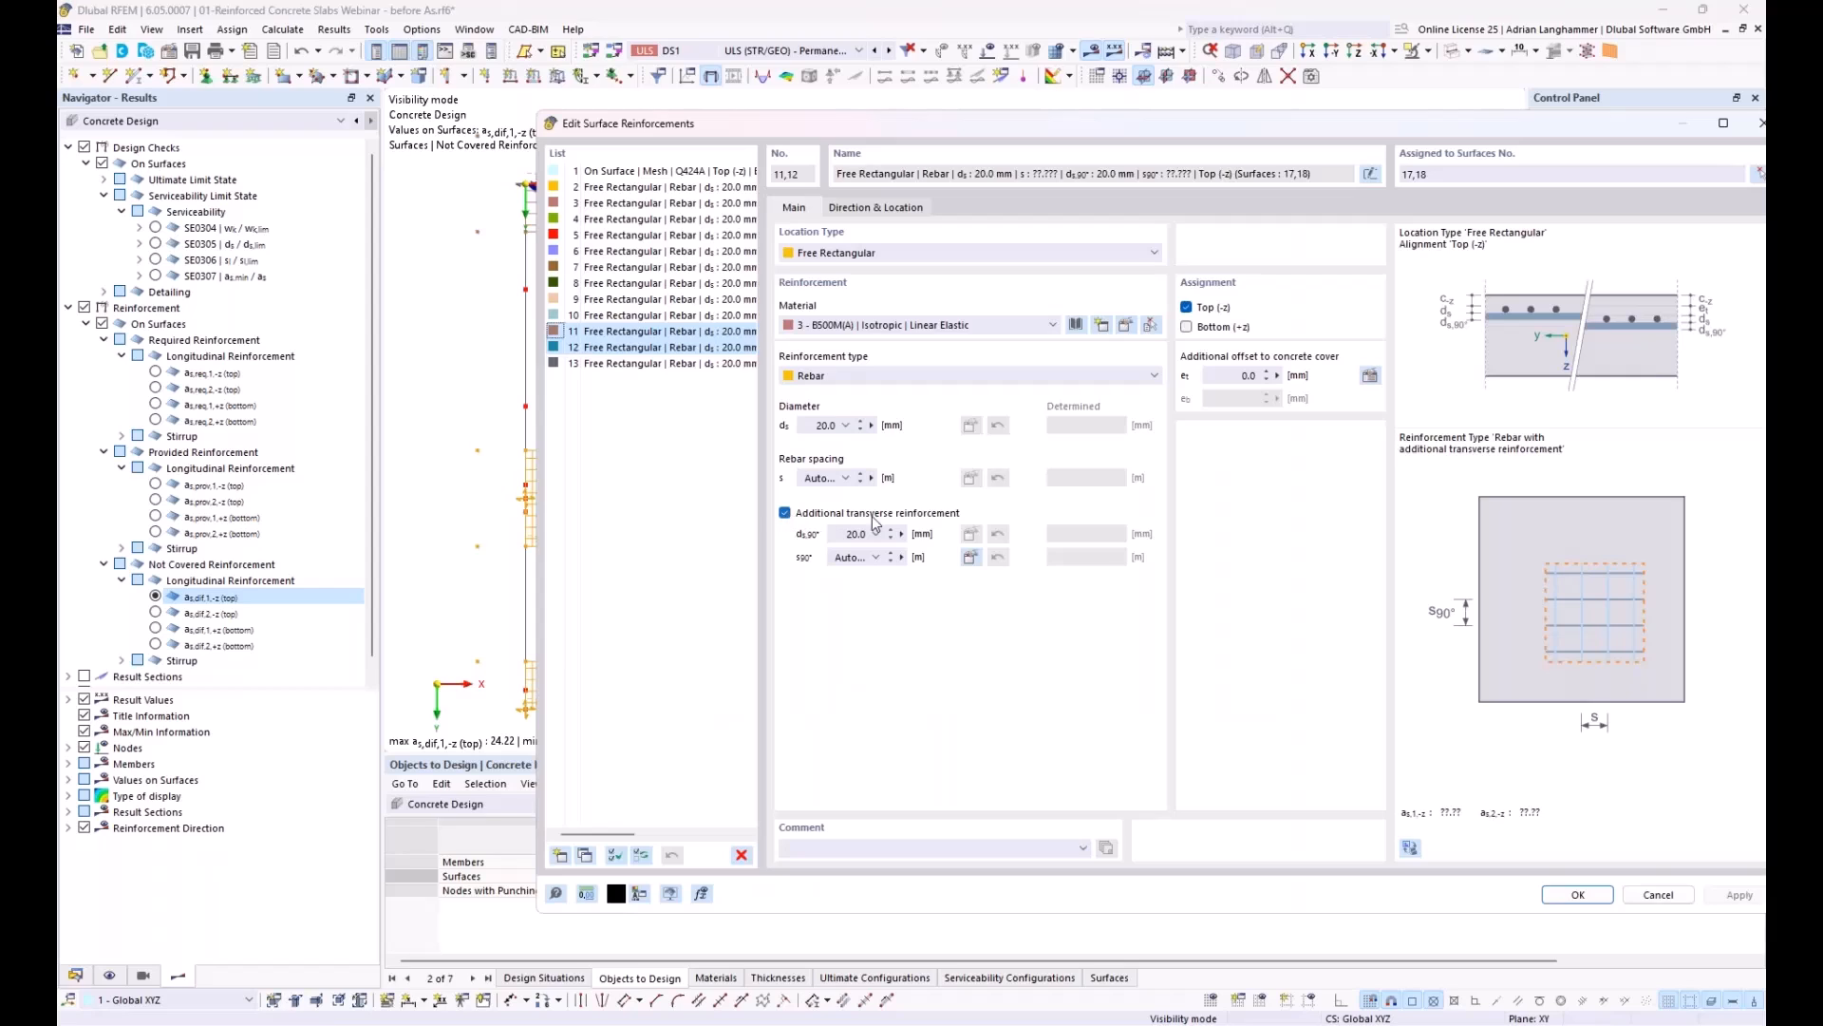
pyautogui.click(785, 514)
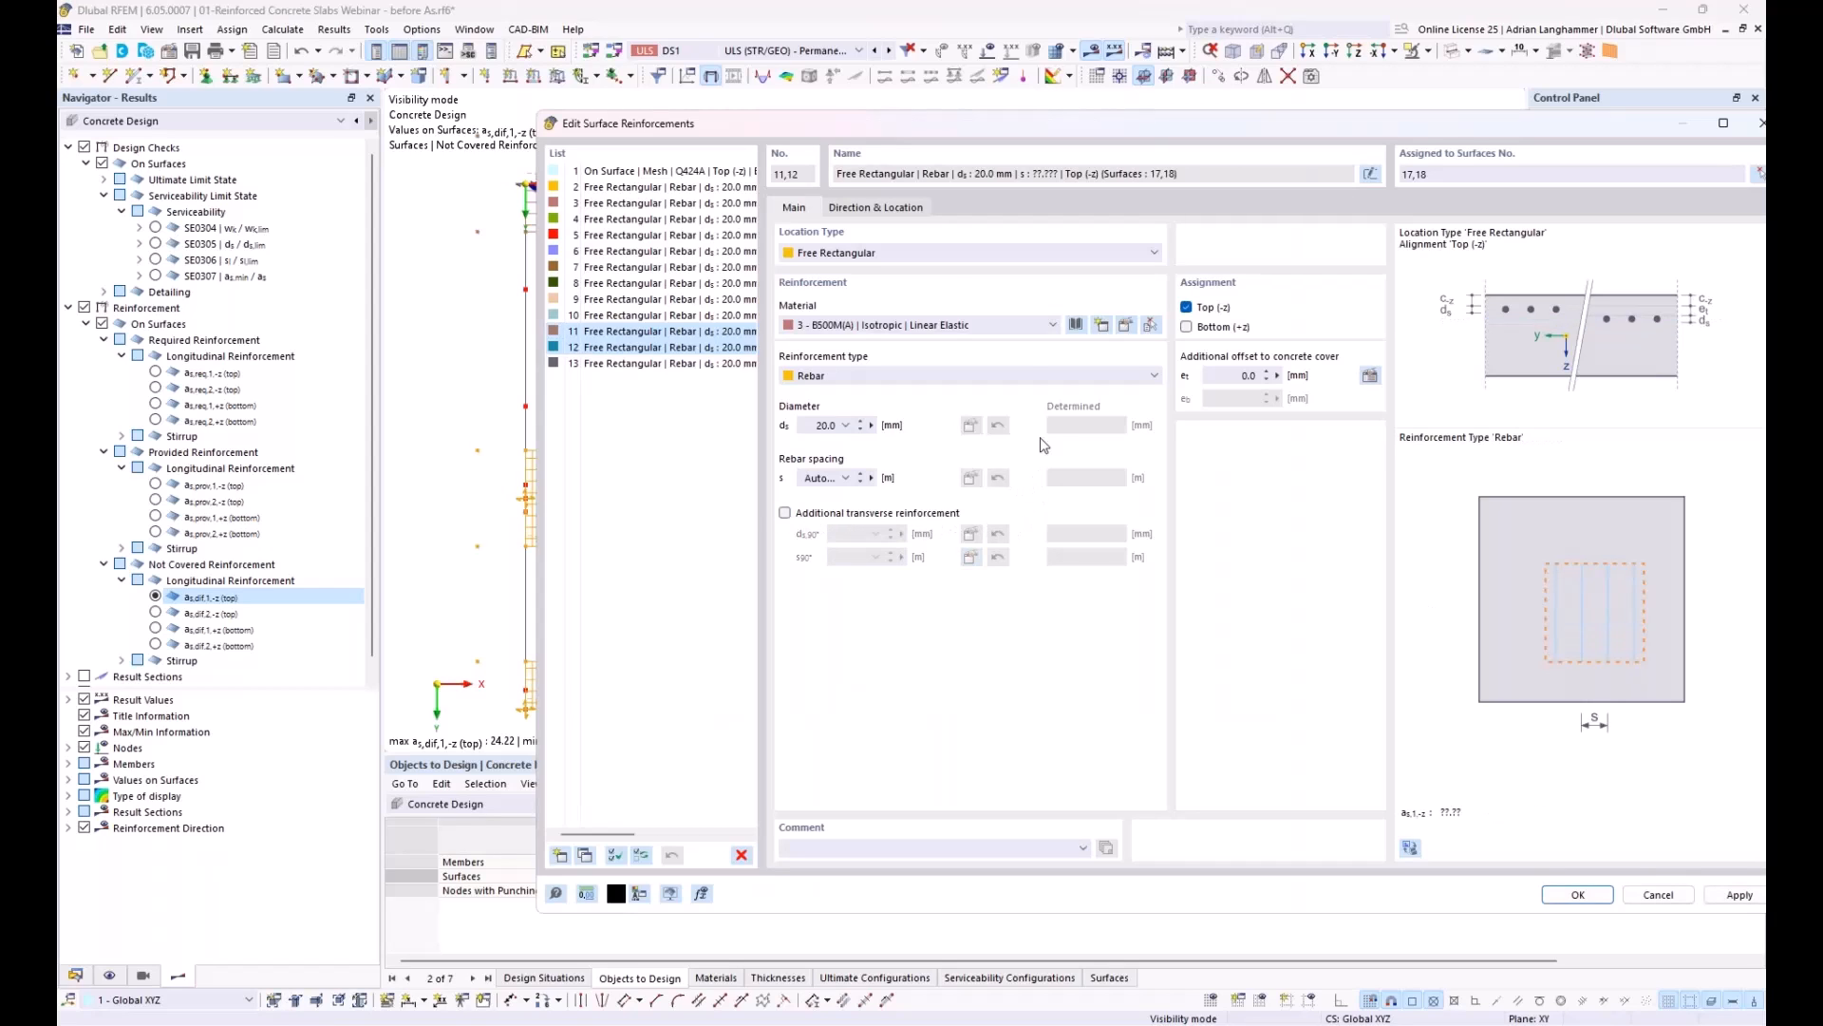
pyautogui.click(875, 207)
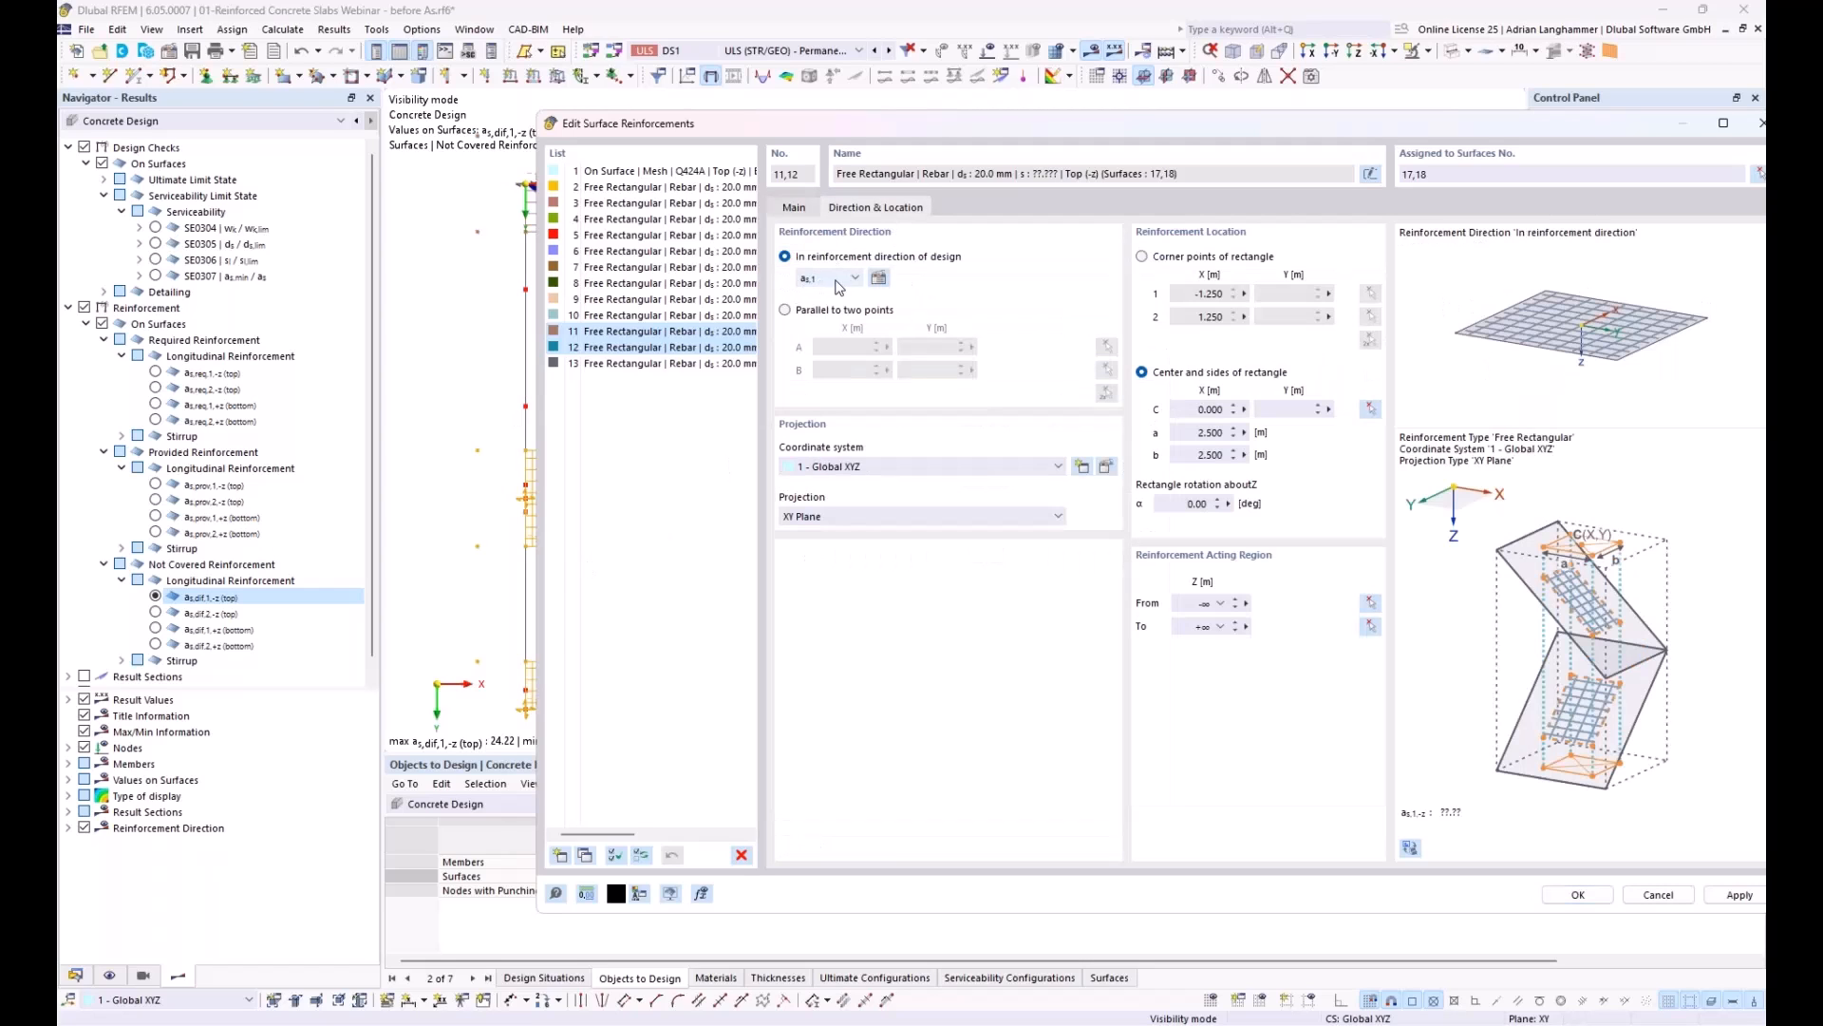
pyautogui.click(855, 279)
pyautogui.click(845, 306)
pyautogui.press('Return')
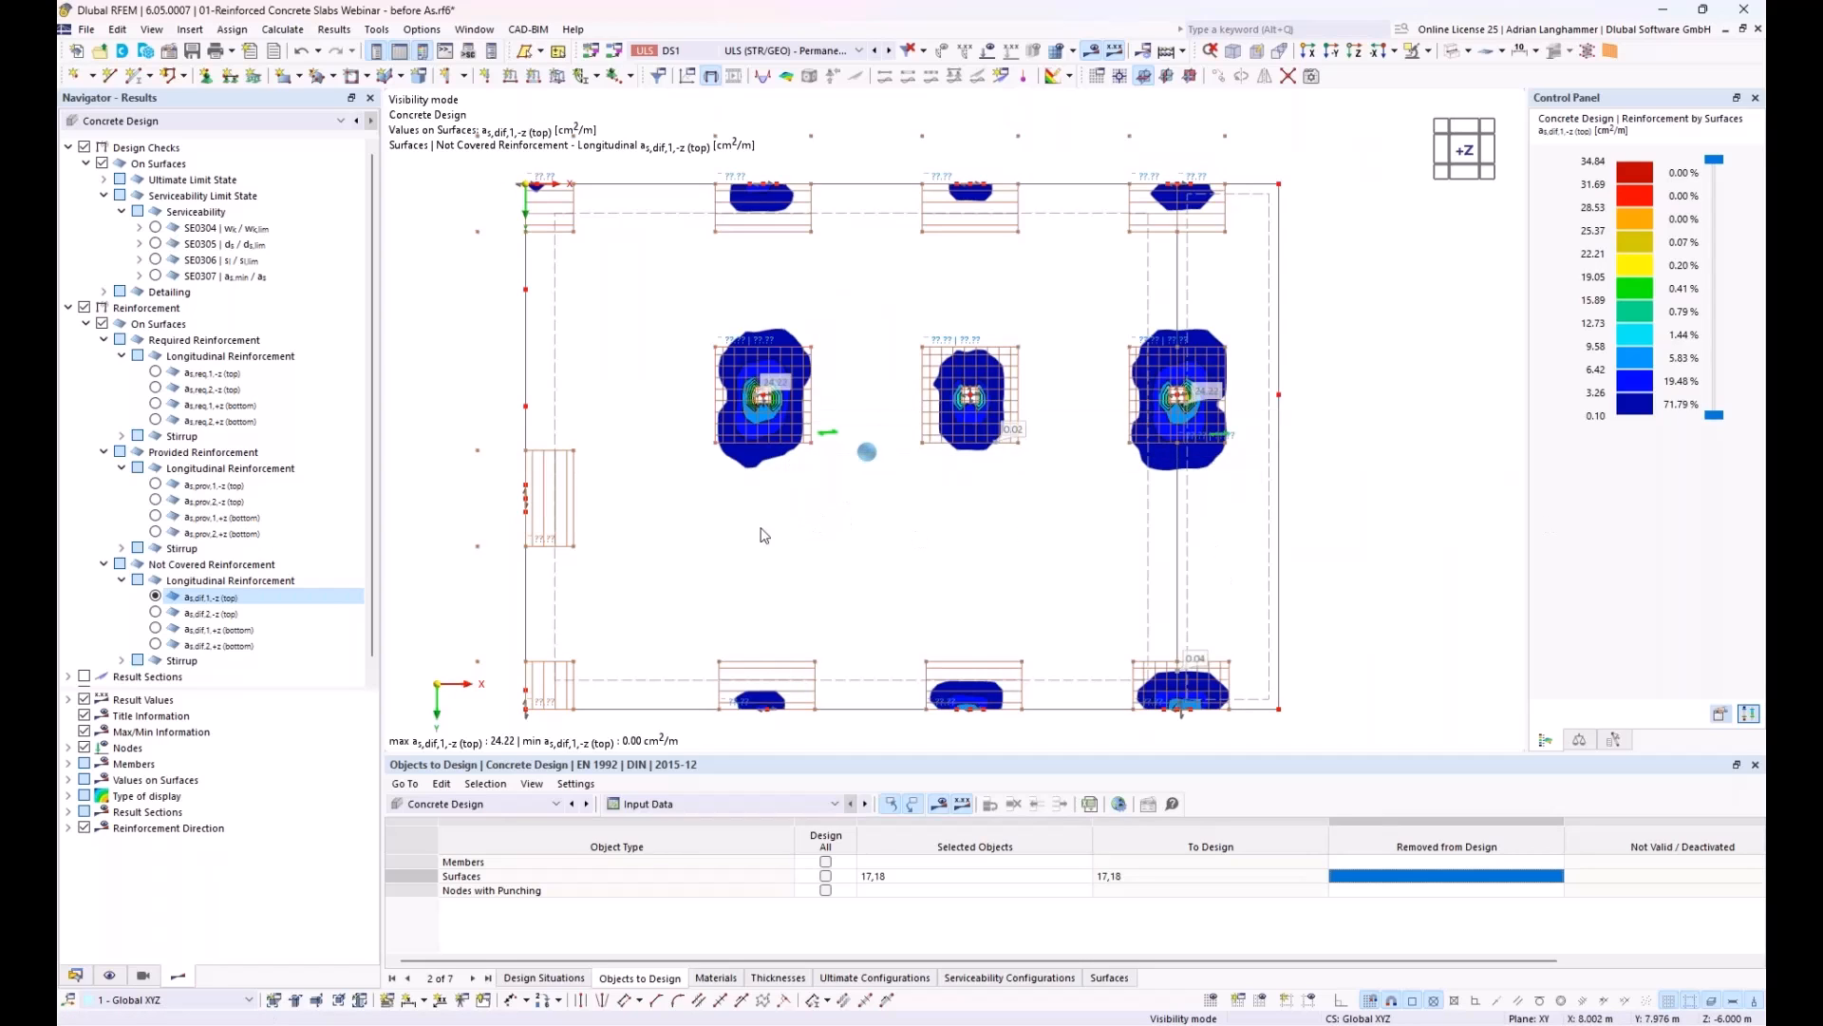
# Step: Display the not covered top longitudinal reinforcement in direction 2
pyautogui.click(80, 976)
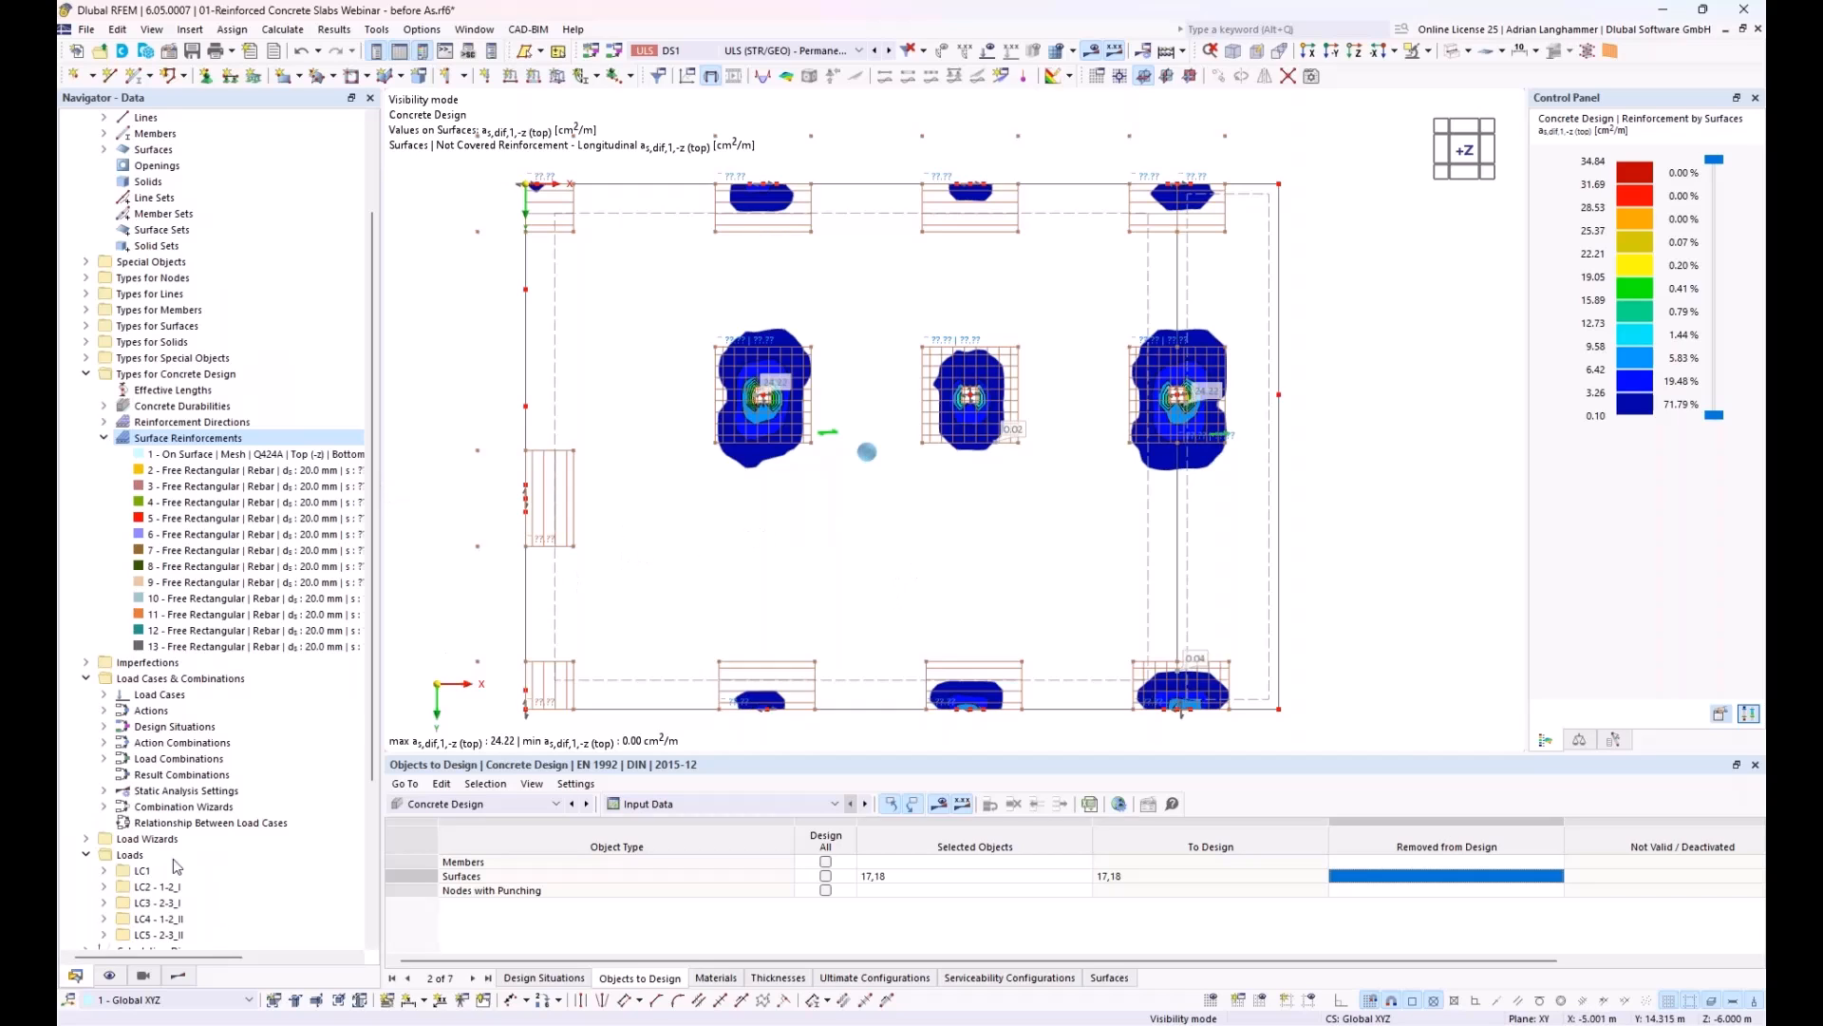
pyautogui.click(180, 975)
pyautogui.click(204, 614)
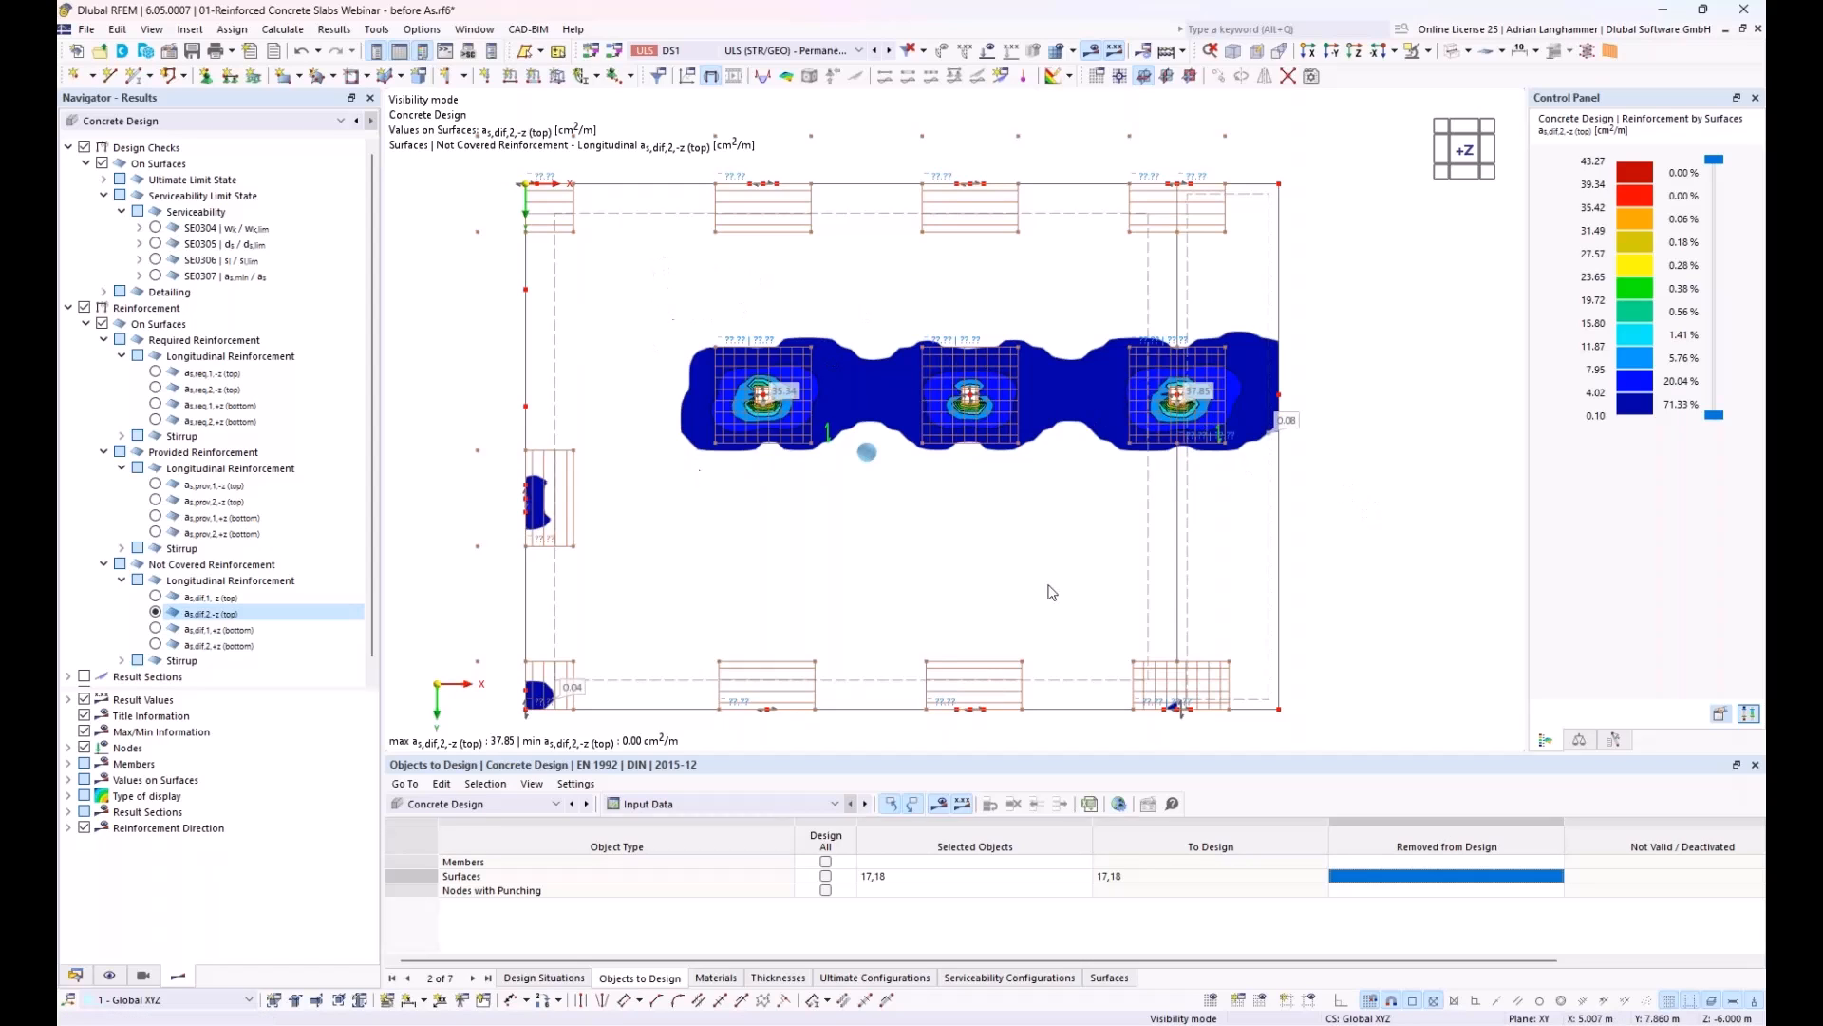
# Step: Create a new surface reinforcement with the Free Rectangular location type and assign it to surfaces 17 and 18
pyautogui.click(75, 975)
pyautogui.rightClick(161, 438)
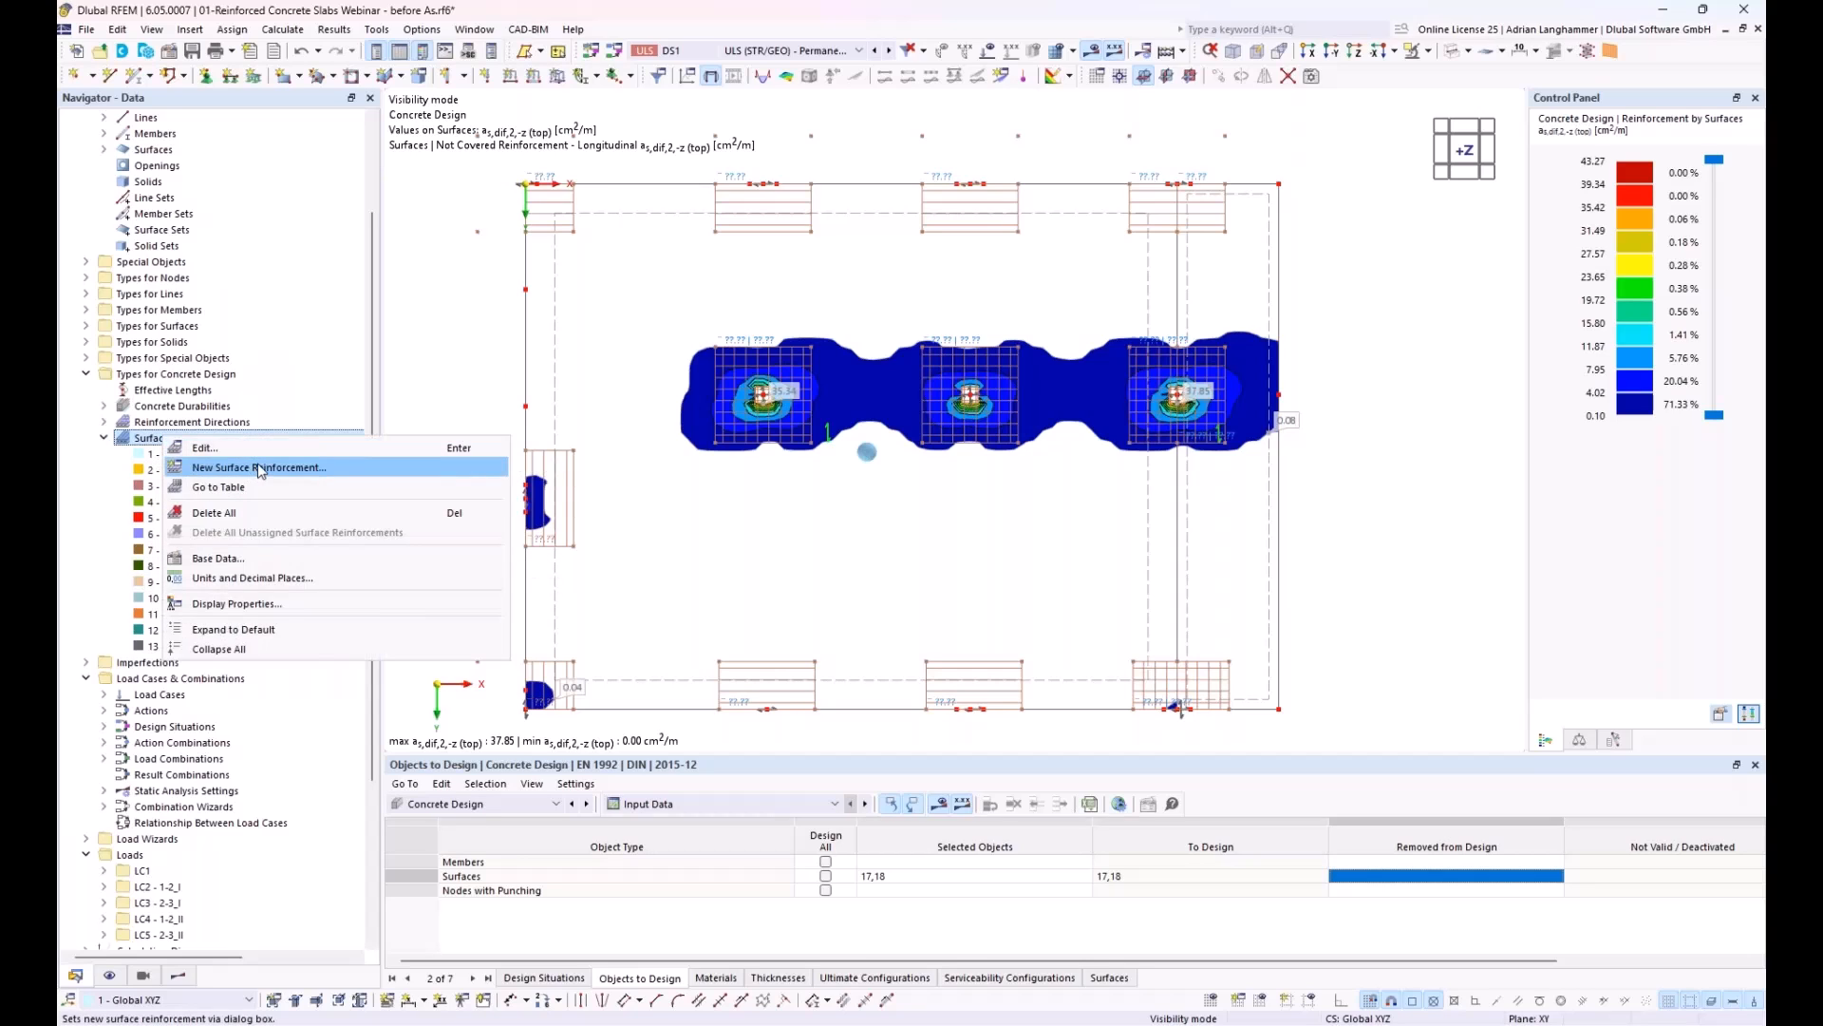
pyautogui.click(259, 468)
pyautogui.click(896, 254)
pyautogui.click(903, 274)
pyautogui.moveTo(926, 132); pyautogui.dragTo(572, 174)
pyautogui.click(1410, 217)
pyautogui.moveTo(1371, 416); pyautogui.dragTo(1035, 236)
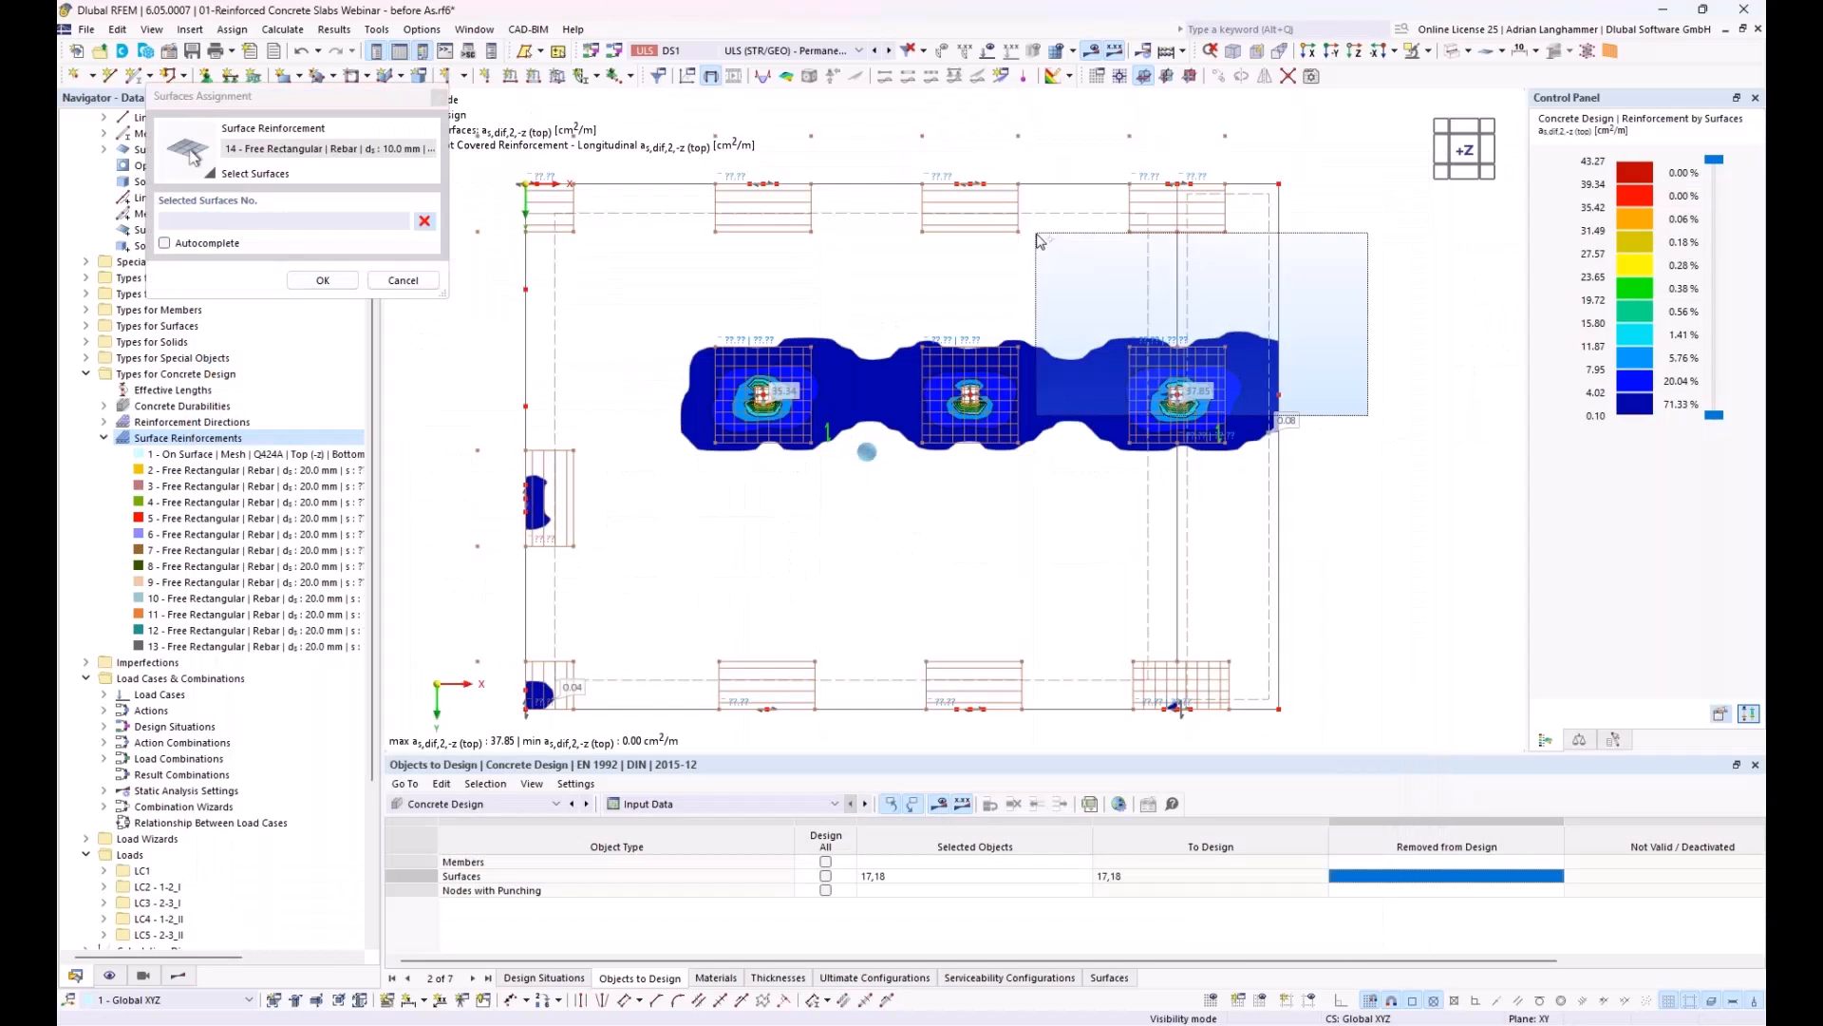
pyautogui.click(348, 283)
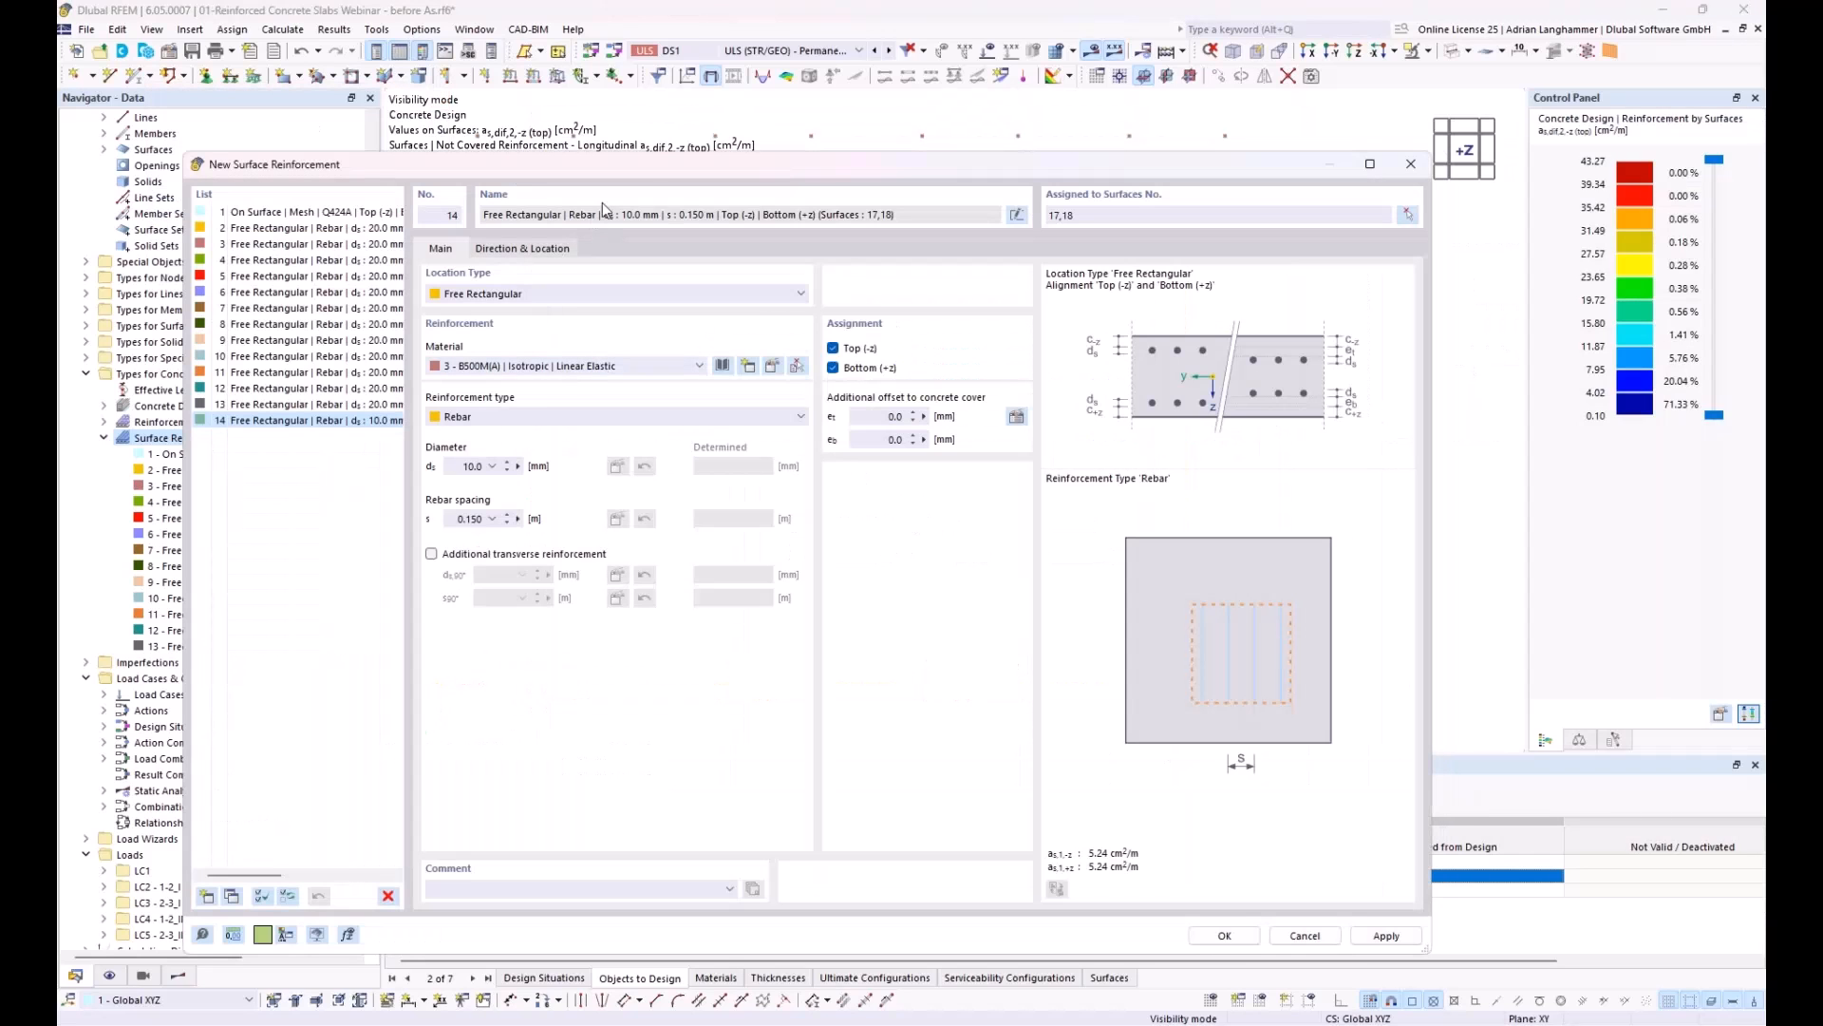
pyautogui.moveTo(635, 168); pyautogui.dragTo(722, 155)
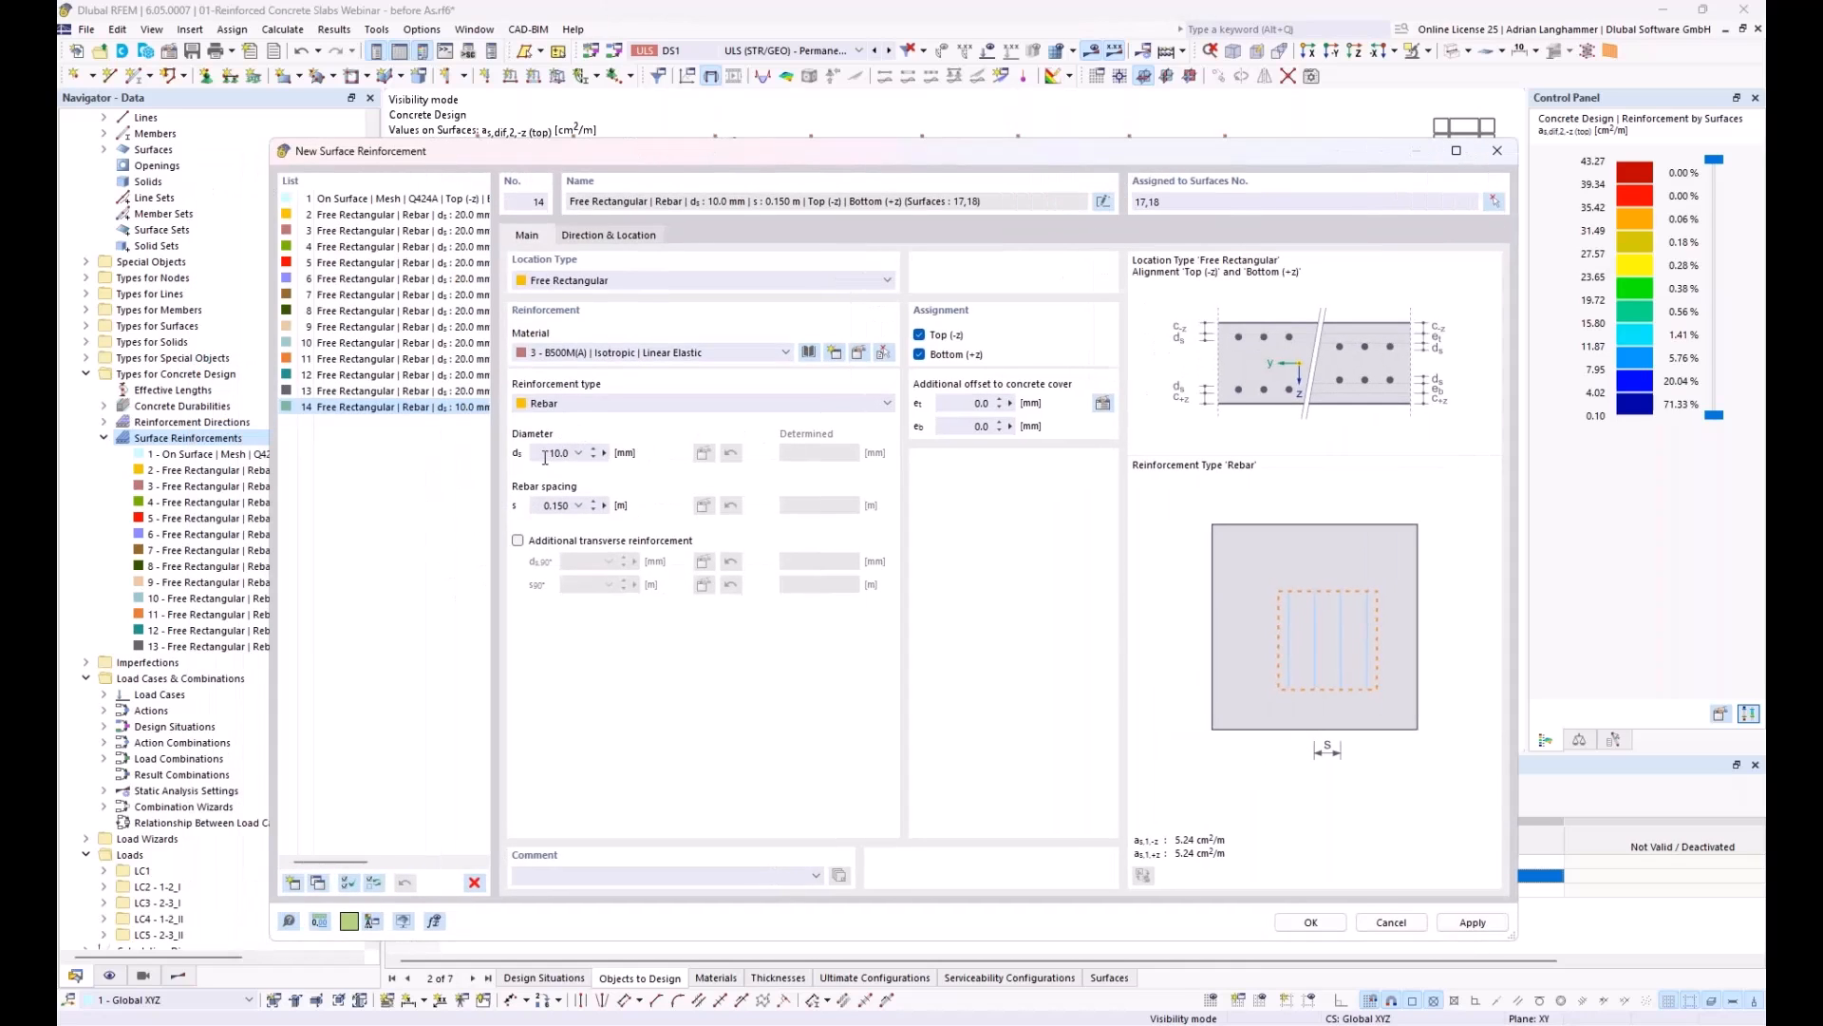
# Step: Set the new reinforcement to 12 mm bars at 0.100 m spacing, with additional transverse 12 mm bars at 10.000 m spacing
pyautogui.doubleClick(546, 455)
pyautogui.write('12')
pyautogui.doubleClick(537, 506)
pyautogui.click(517, 540)
pyautogui.doubleClick(591, 562)
pyautogui.write('12')
pyautogui.doubleClick(571, 584)
pyautogui.write('10')
pyautogui.click(576, 565)
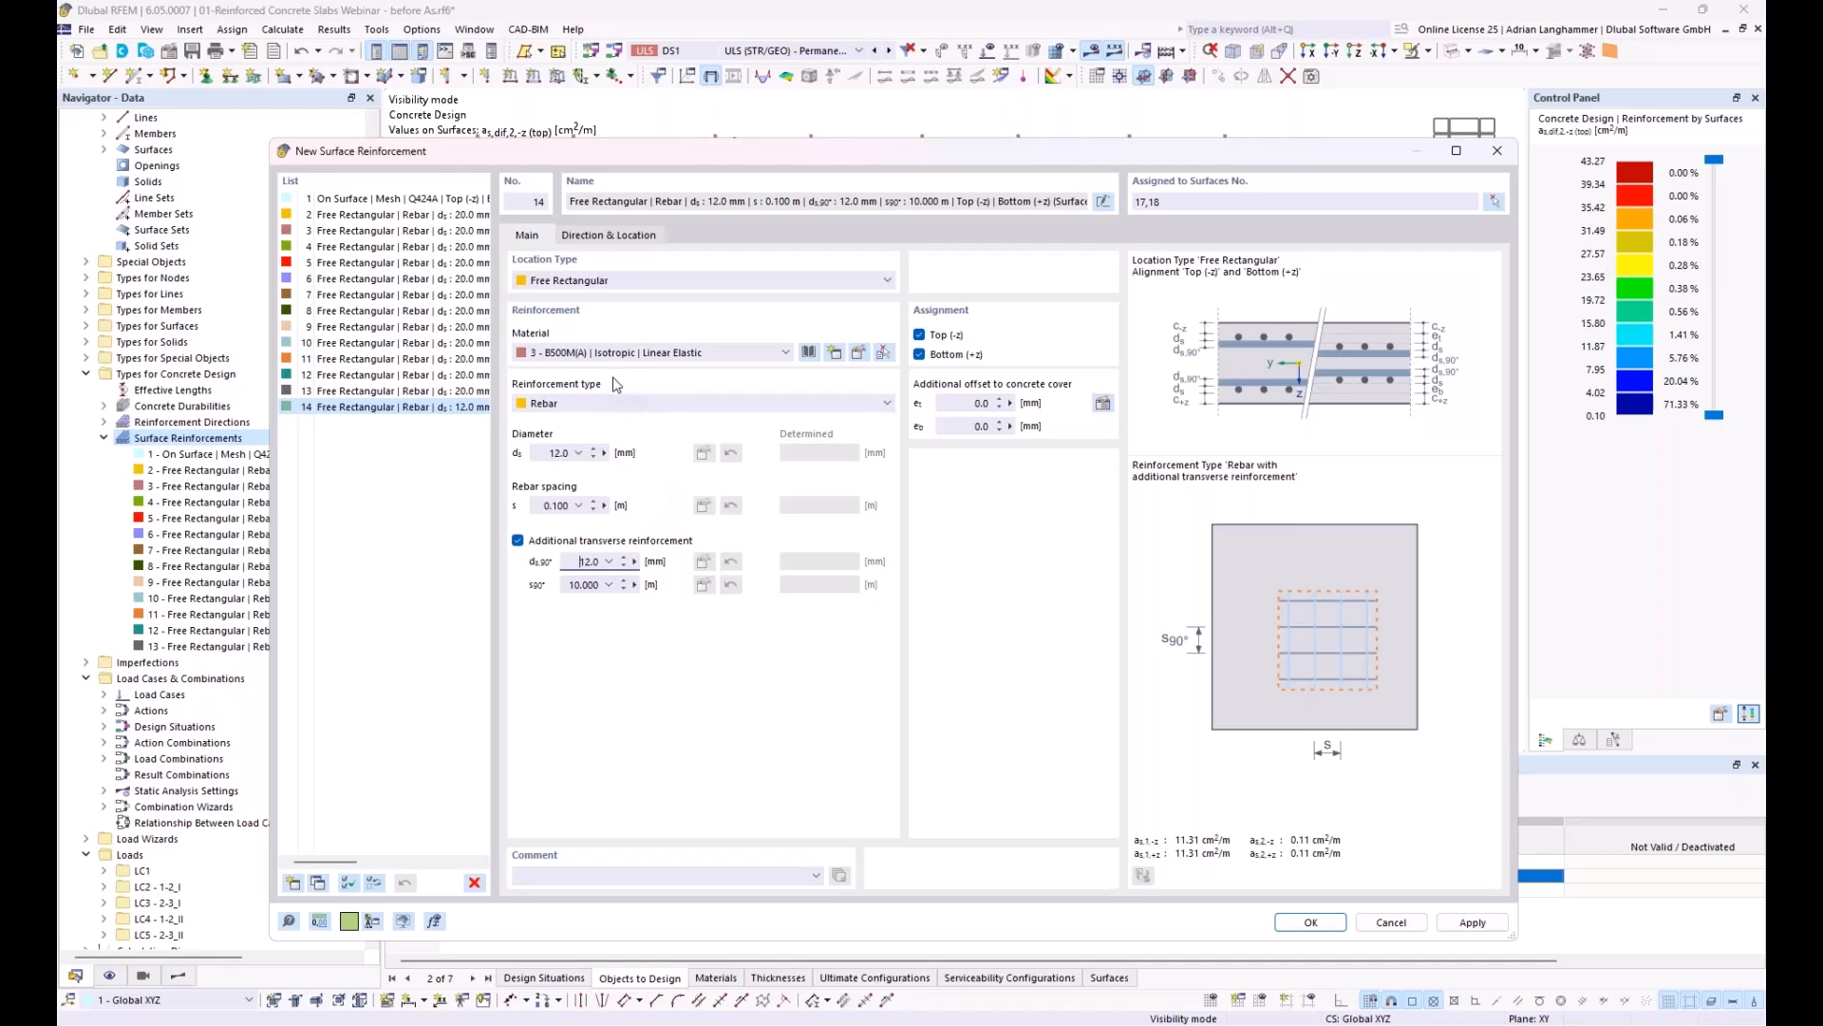
# Step: Check the new reinforcement's direction and location settings, and limit its assignment to Top (-z) by excluding Bottom (+z)
pyautogui.click(606, 237)
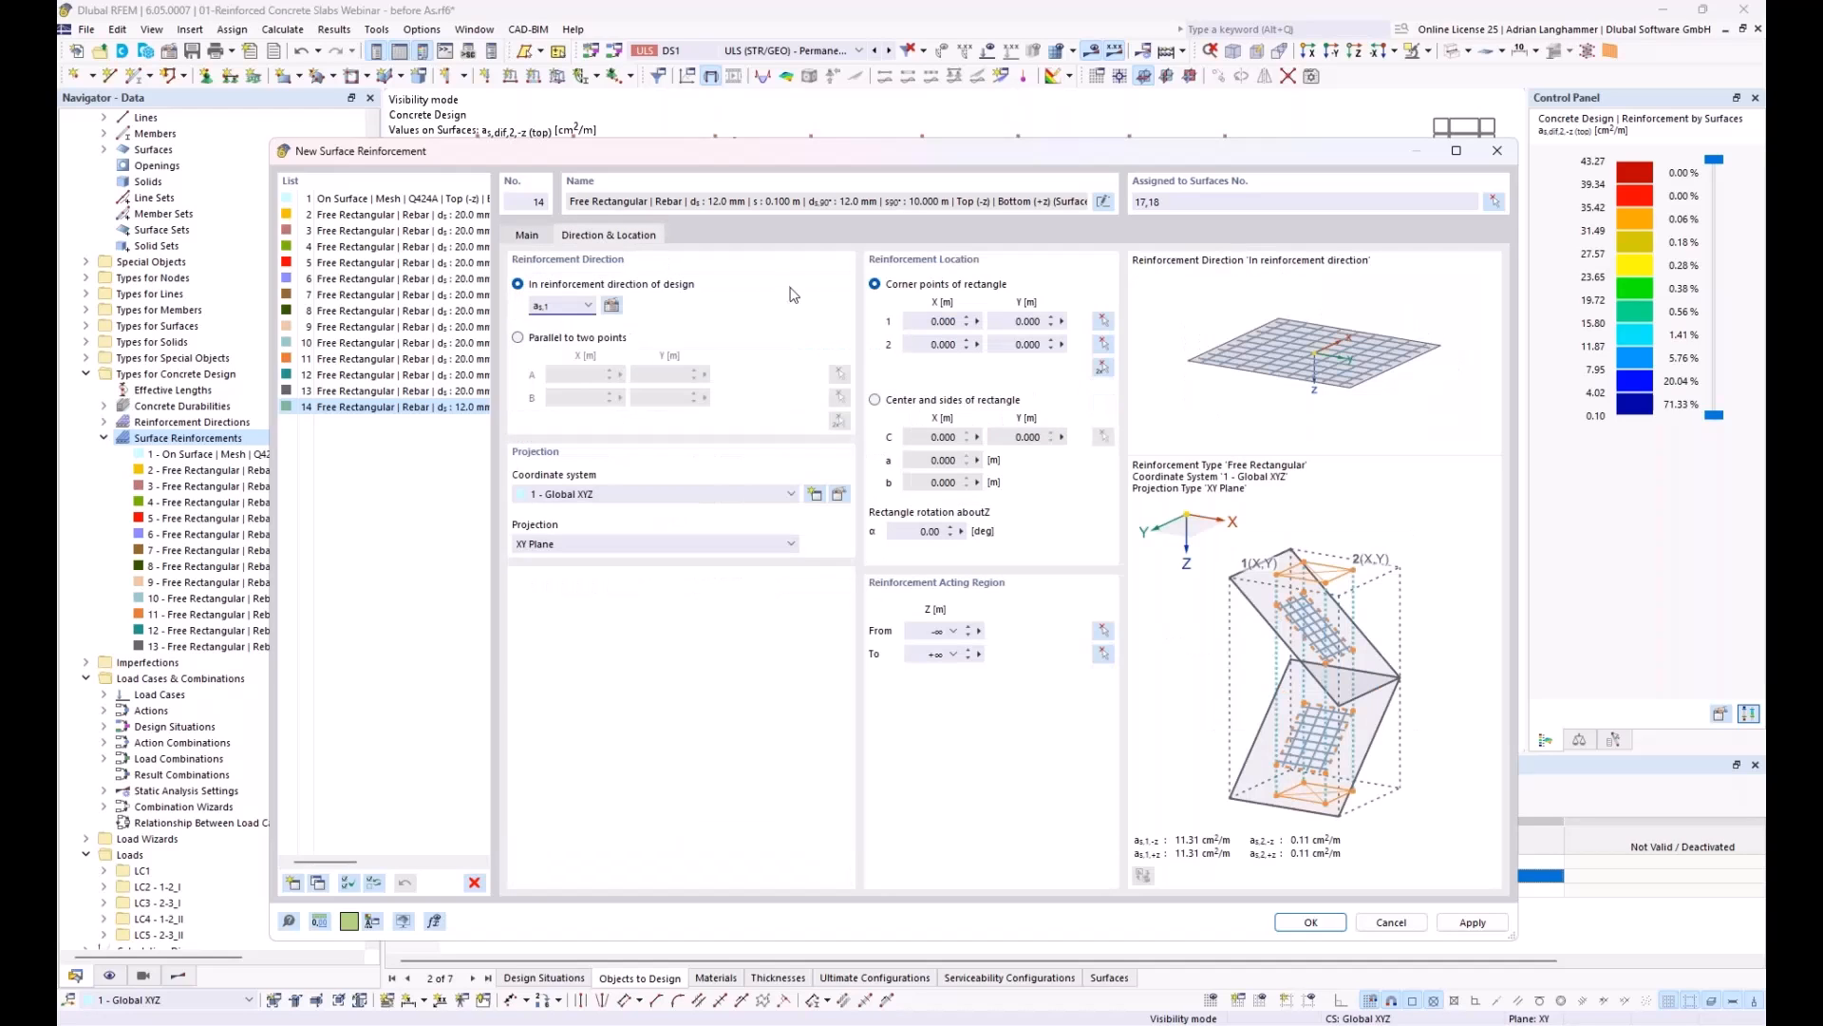
pyautogui.click(528, 235)
pyautogui.click(920, 355)
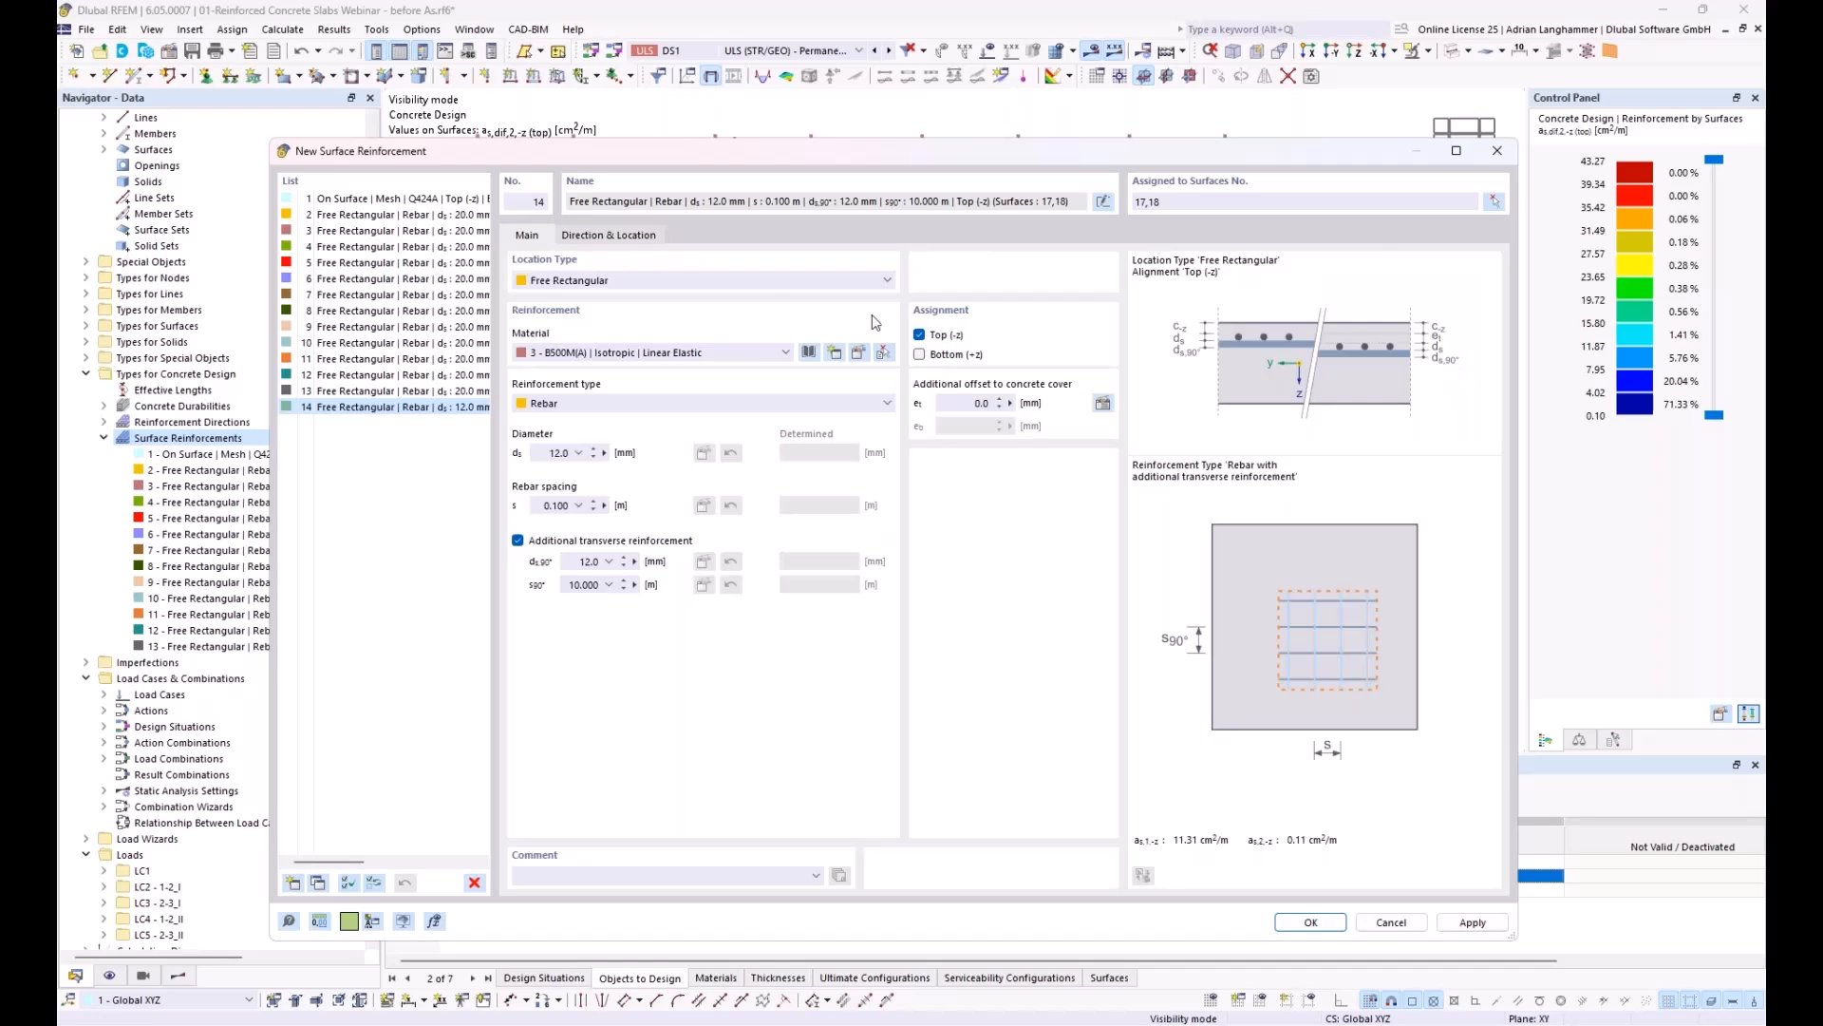
# Step: Place the new top reinforcement rectangle over the column strip with corners at X 3.500, Y 3.000 and X 20.000, Y 8.000
pyautogui.click(633, 237)
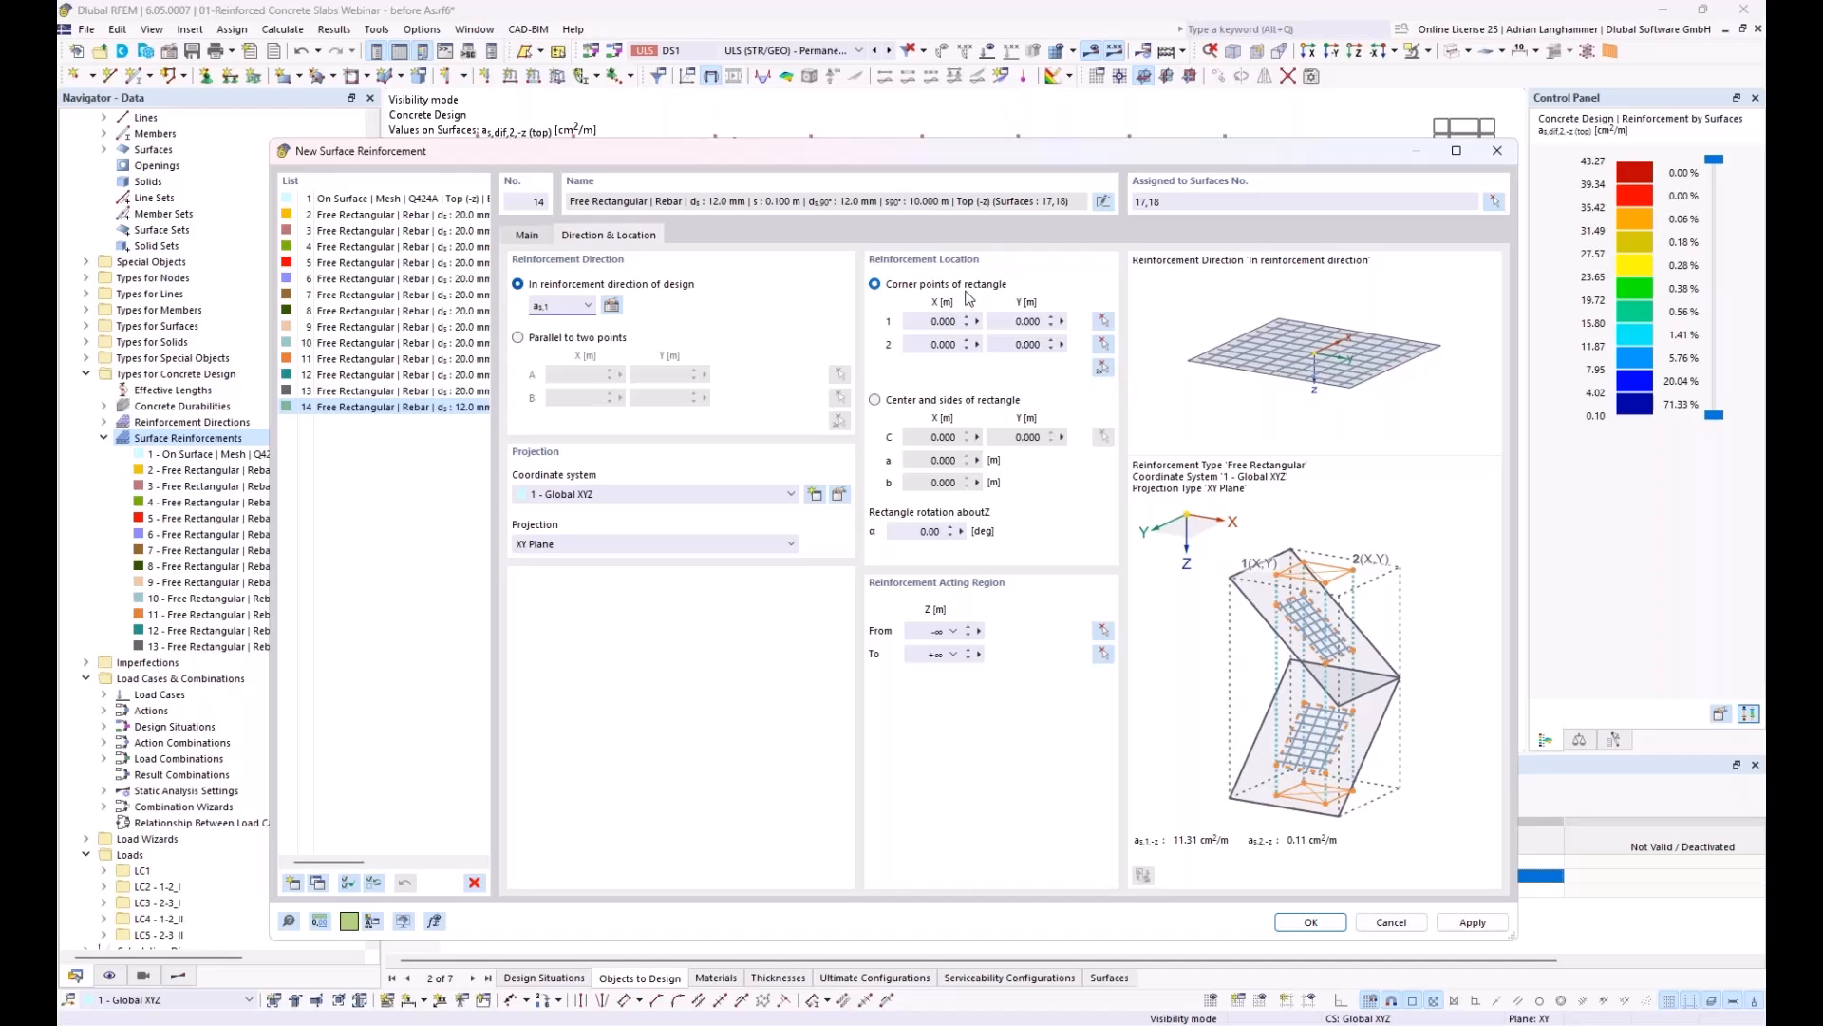
pyautogui.click(1103, 369)
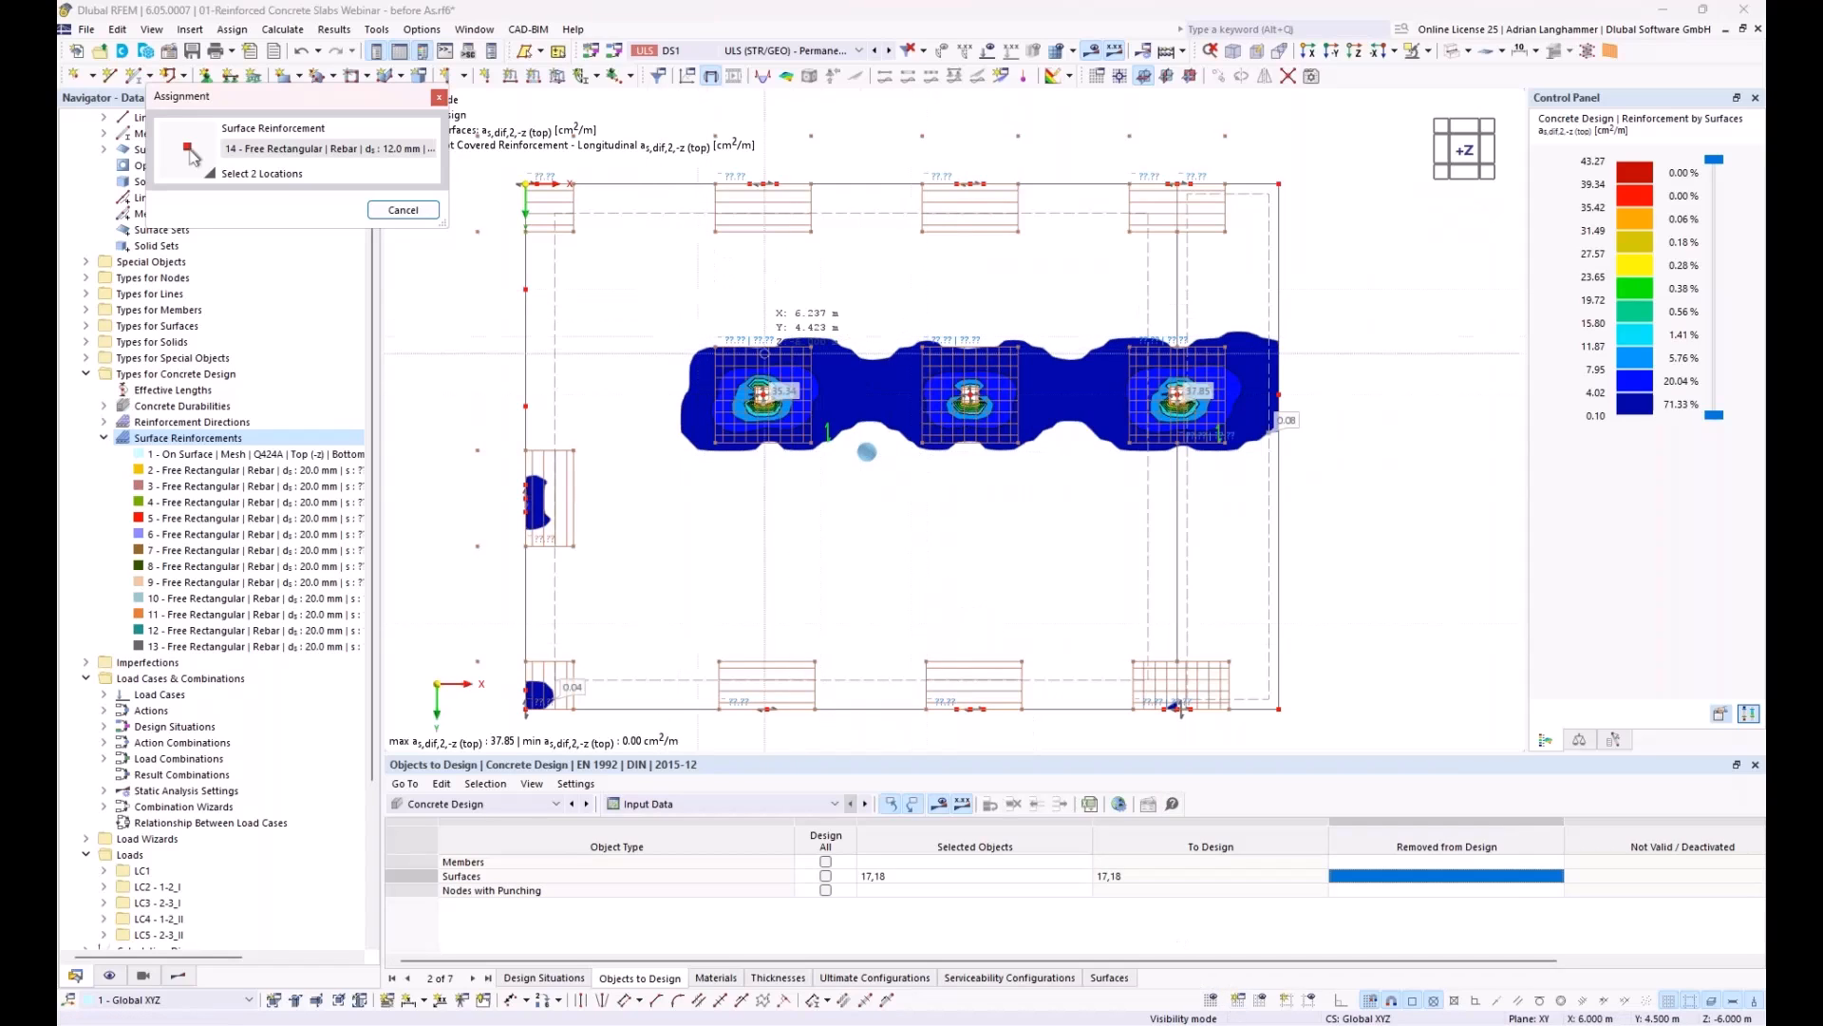
pyautogui.click(660, 298)
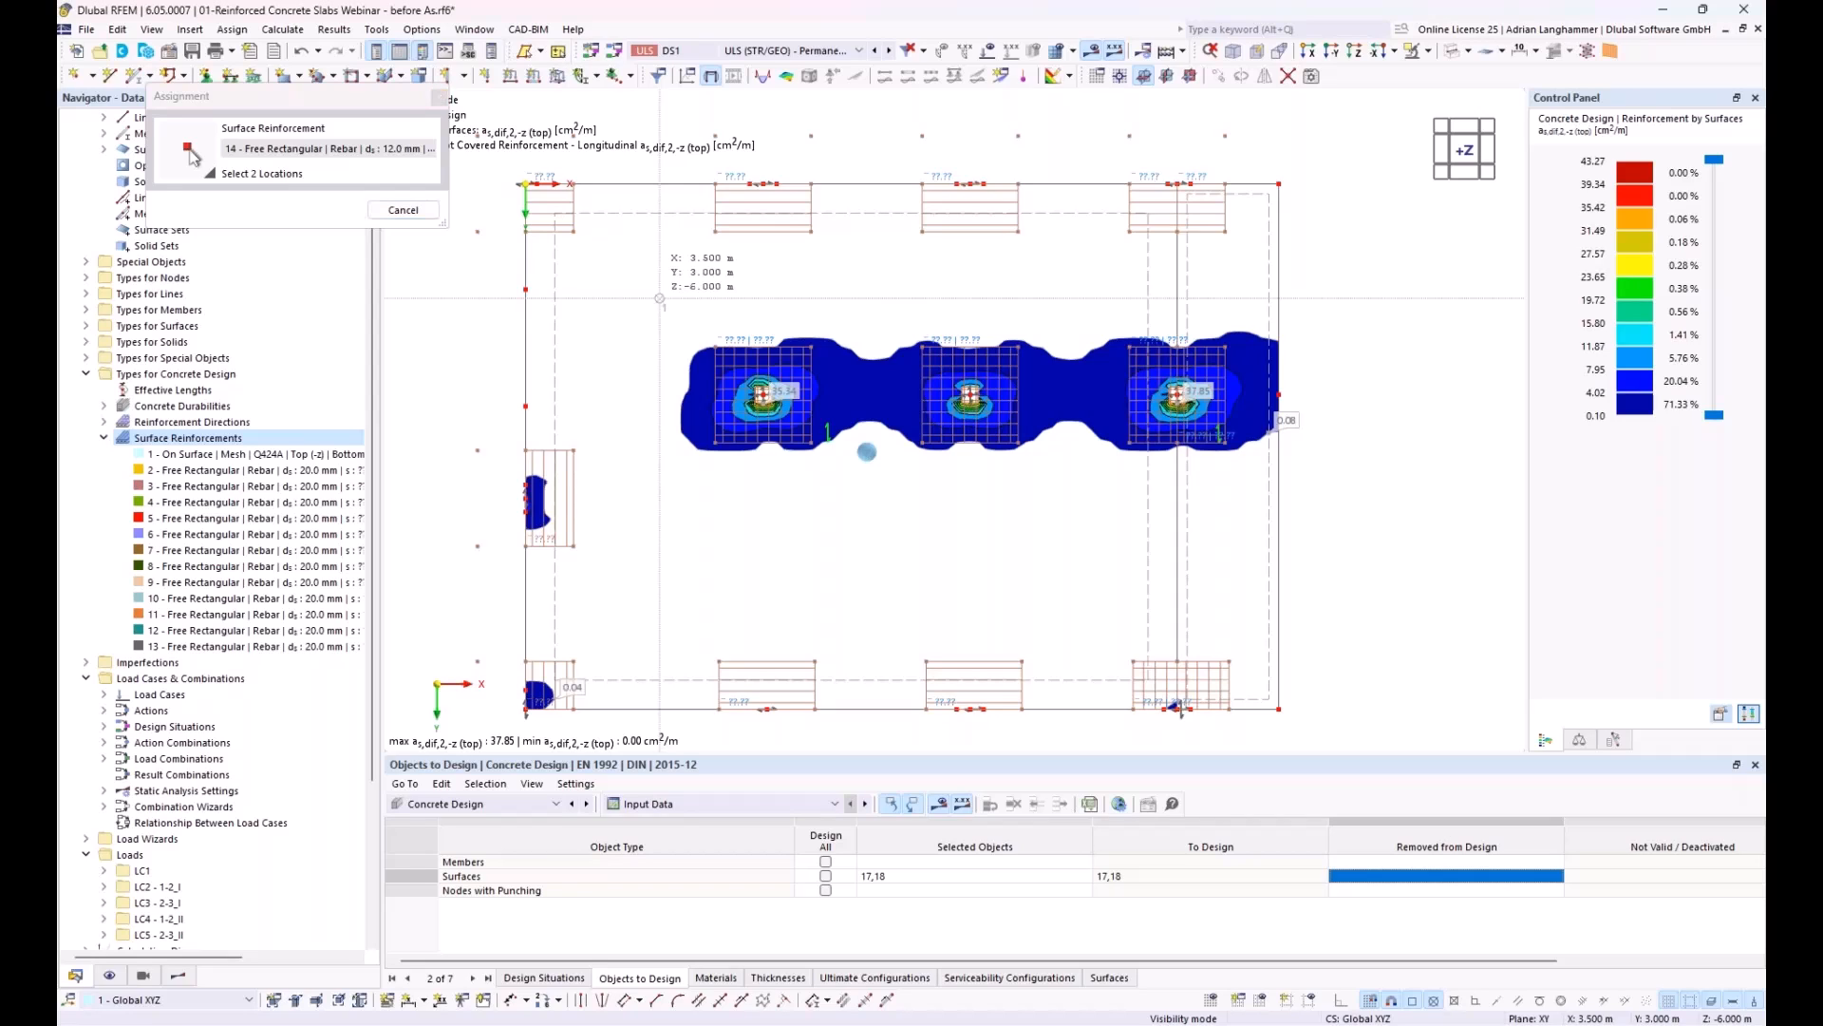
pyautogui.click(1292, 490)
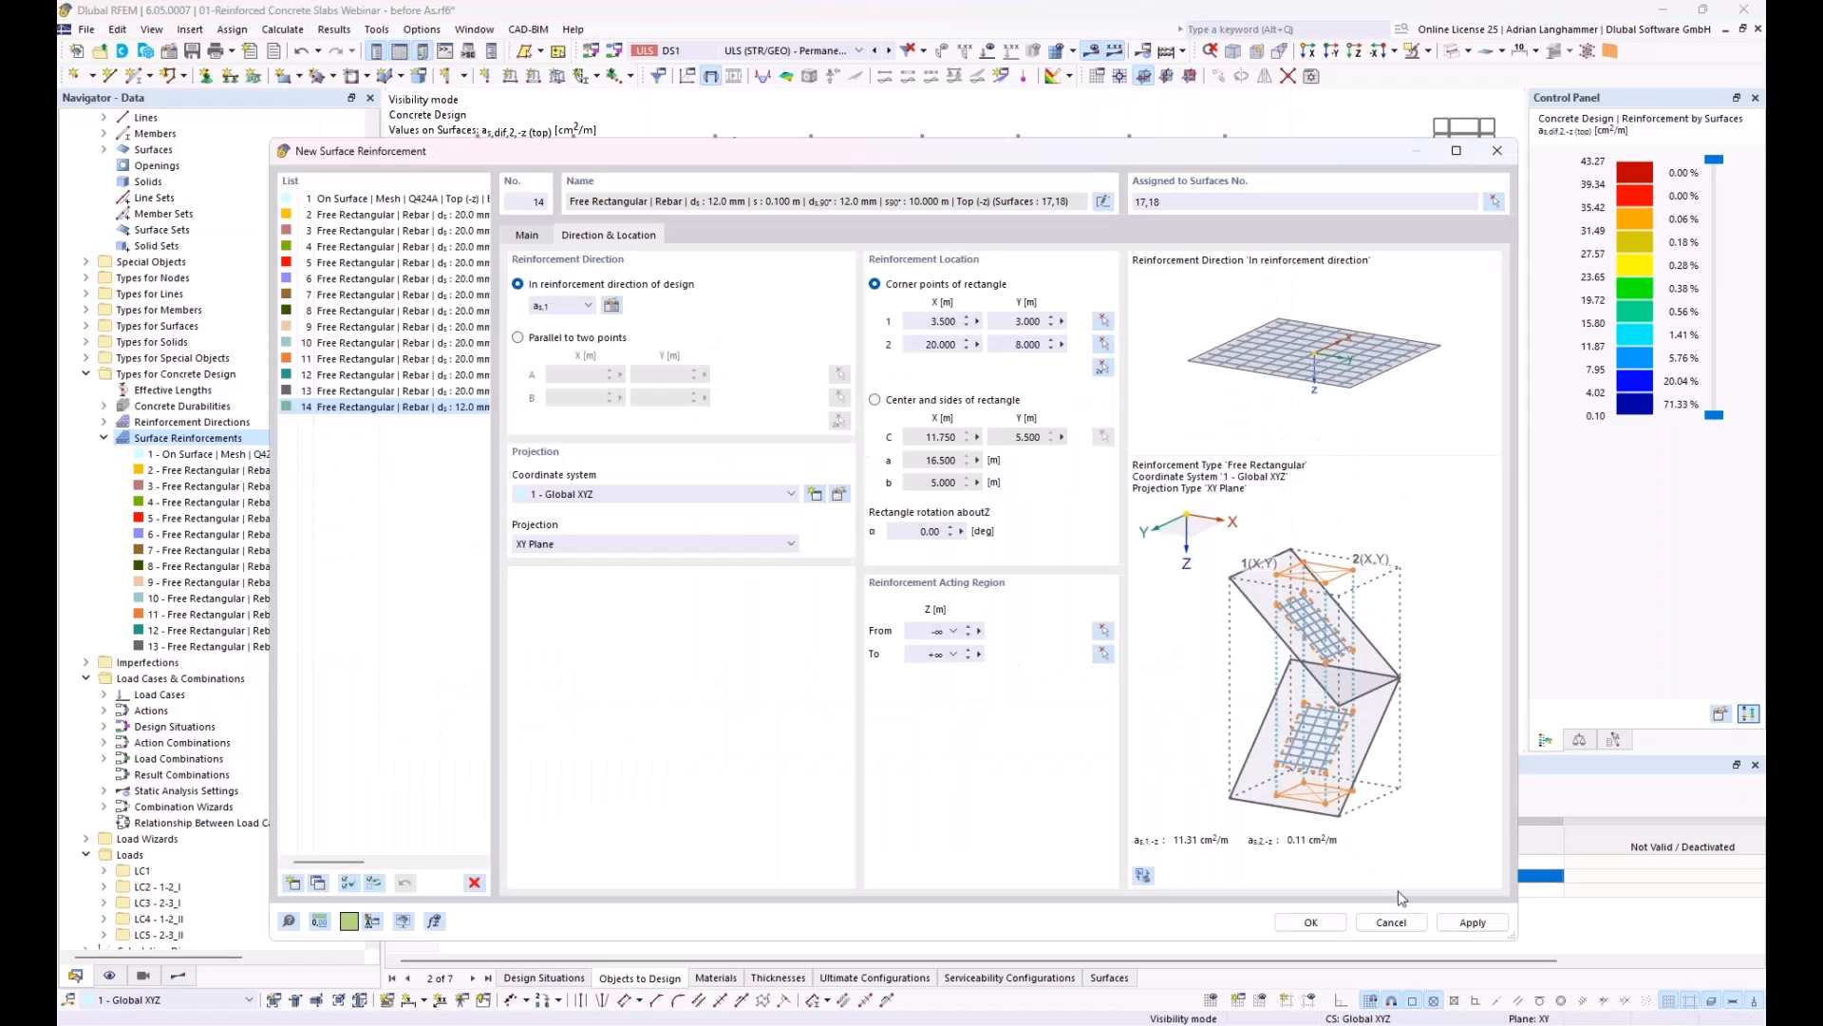
pyautogui.click(1311, 922)
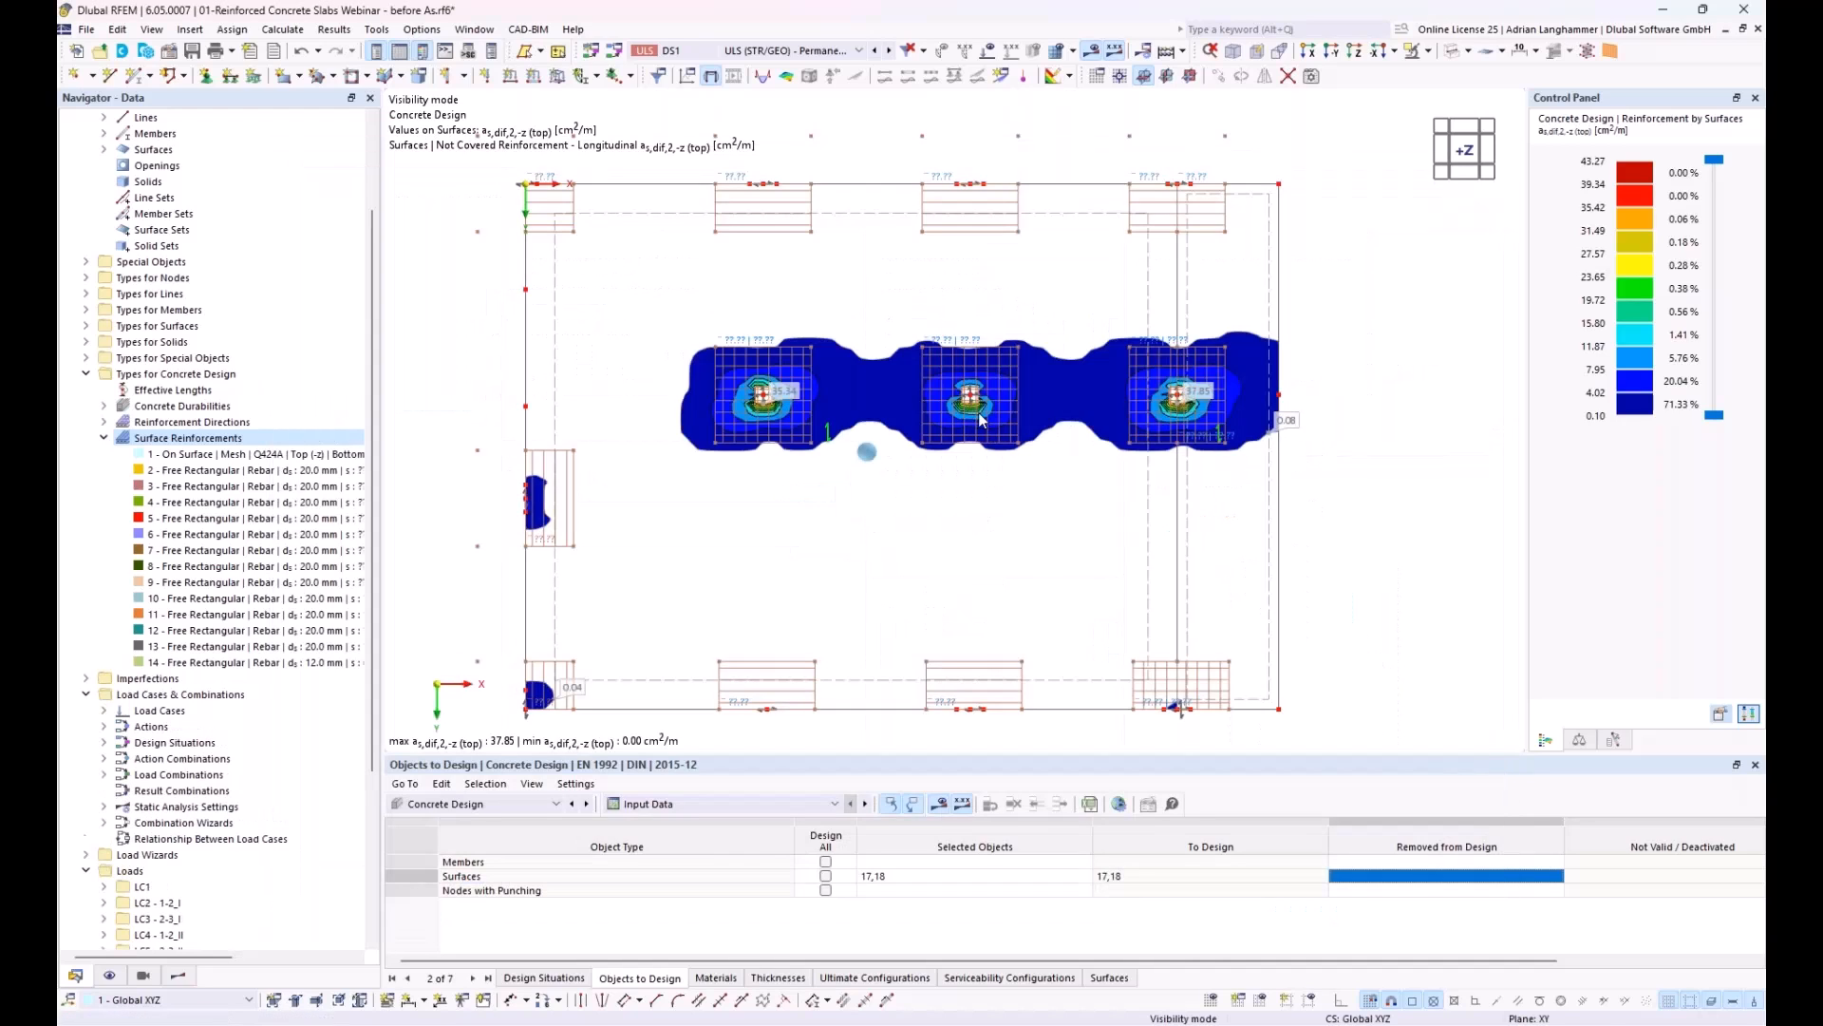
# Step: Edit the column strip's top reinforcement and set its additional transverse bar spacing to 0.100 m
pyautogui.moveTo(727, 558); pyautogui.dragTo(751, 545, button='middle')
pyautogui.doubleClick(702, 464)
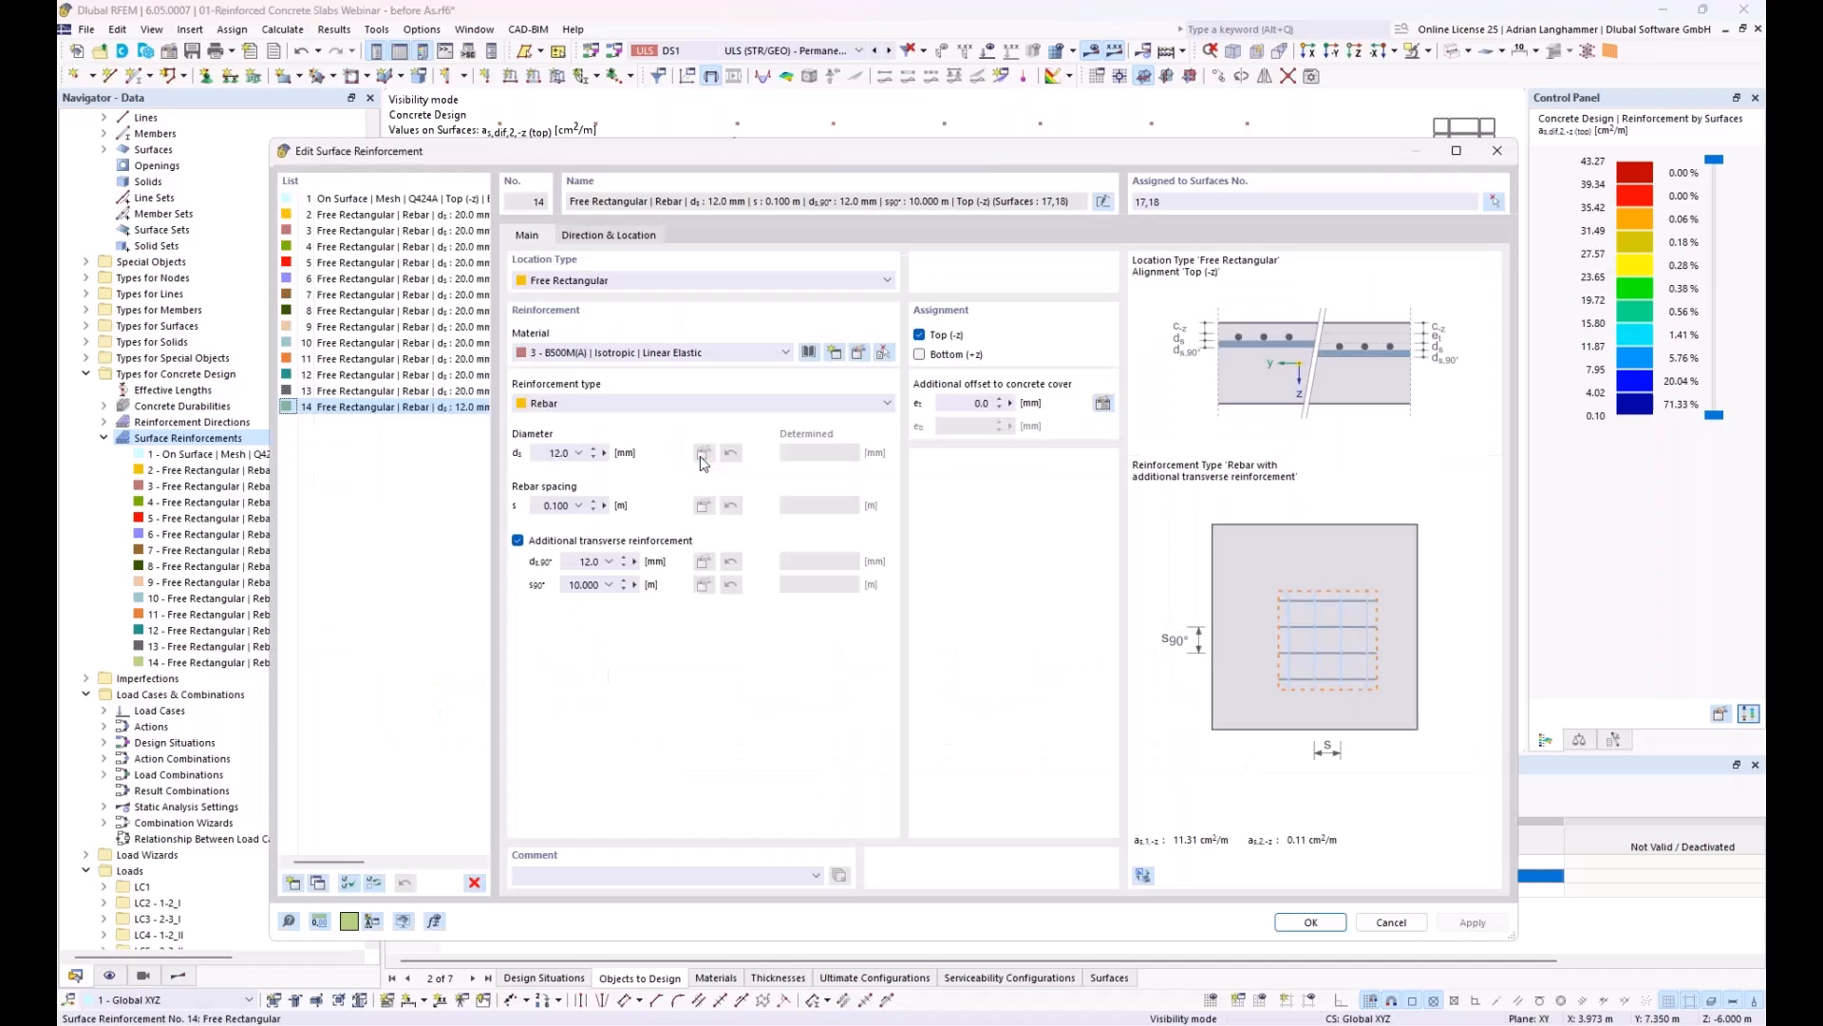
pyautogui.doubleClick(584, 586)
pyautogui.write('0,1')
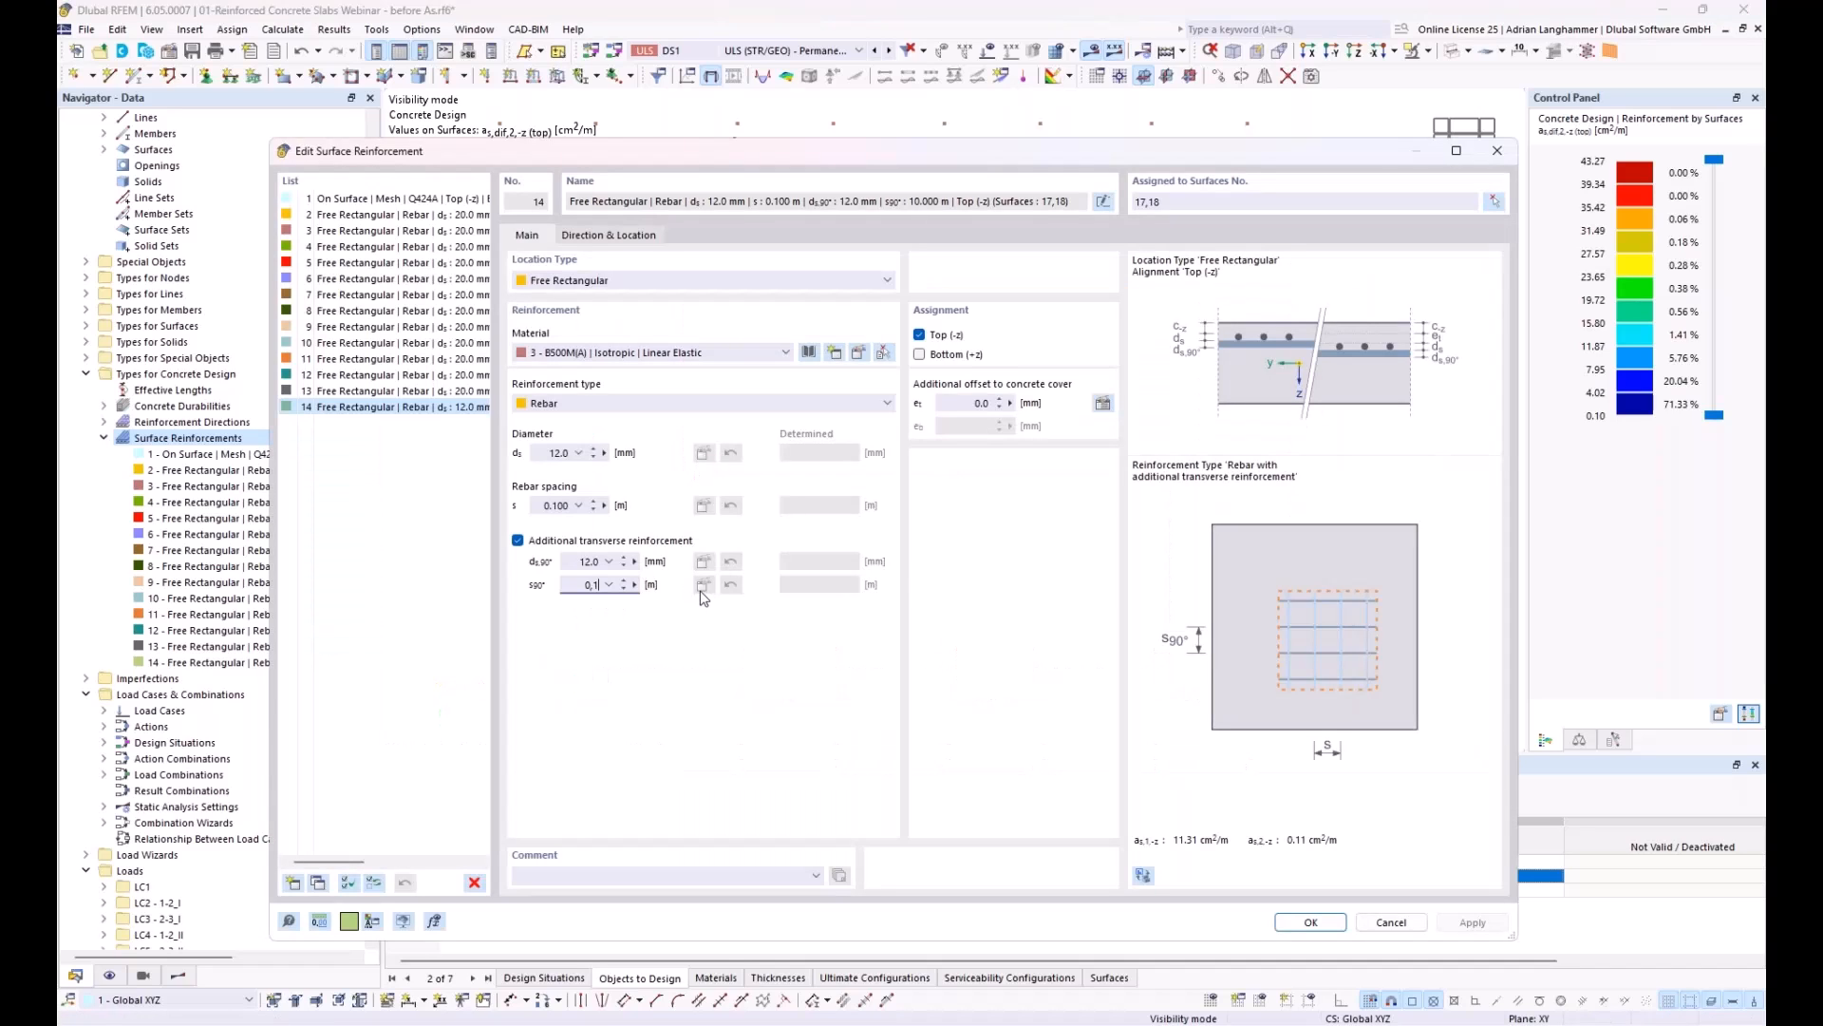
pyautogui.click(1298, 921)
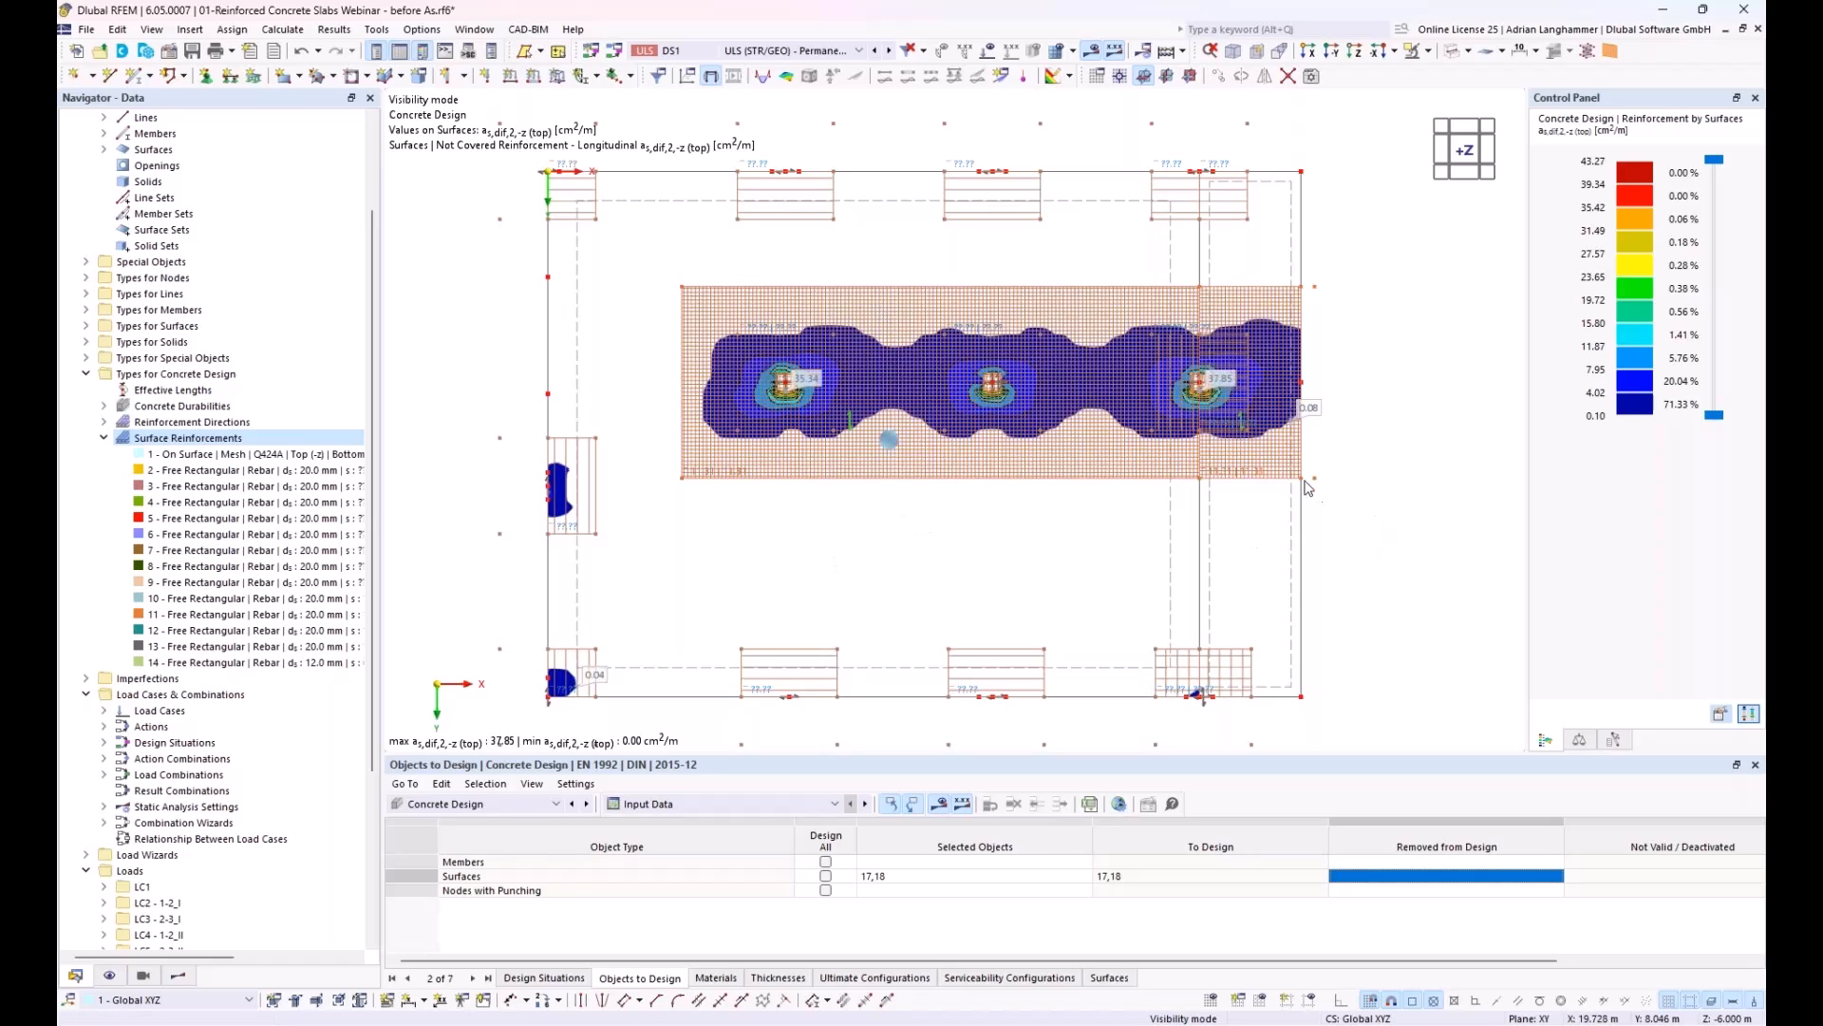
# Step: Display the not covered bottom longitudinal reinforcement in directions 1 and 2, ending with direction 1
pyautogui.click(180, 977)
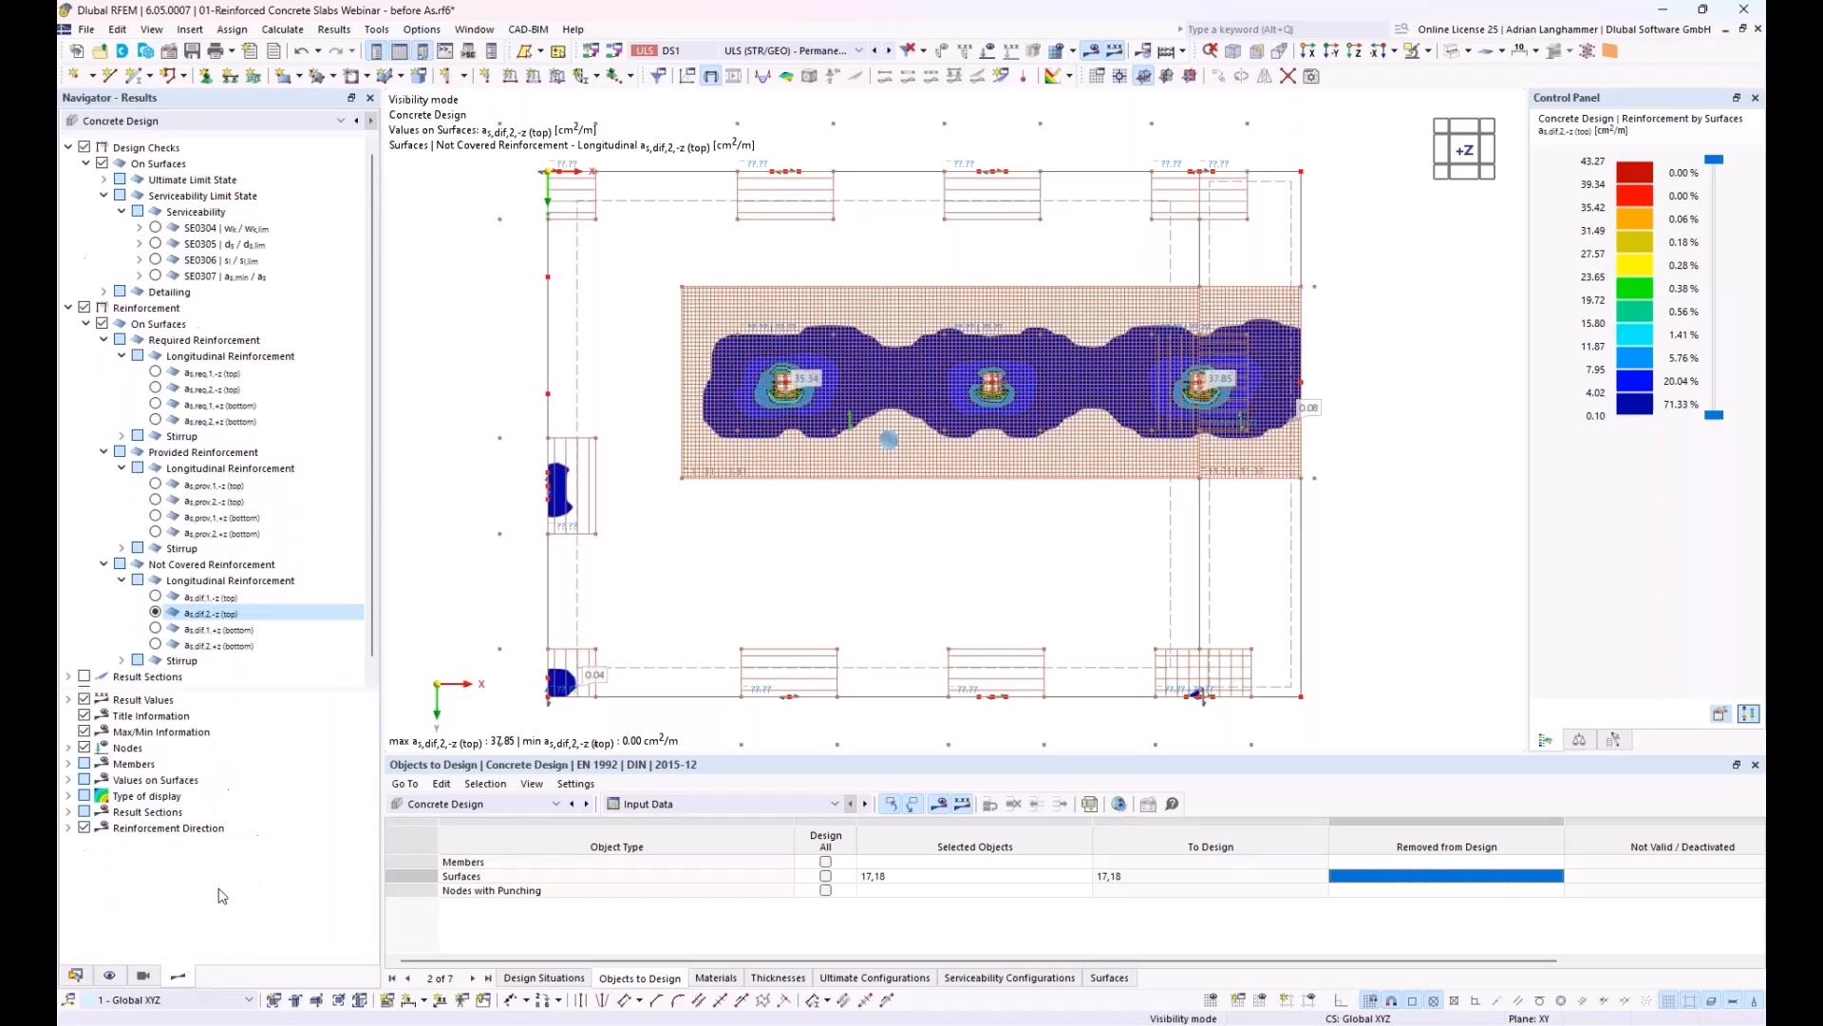
pyautogui.click(155, 630)
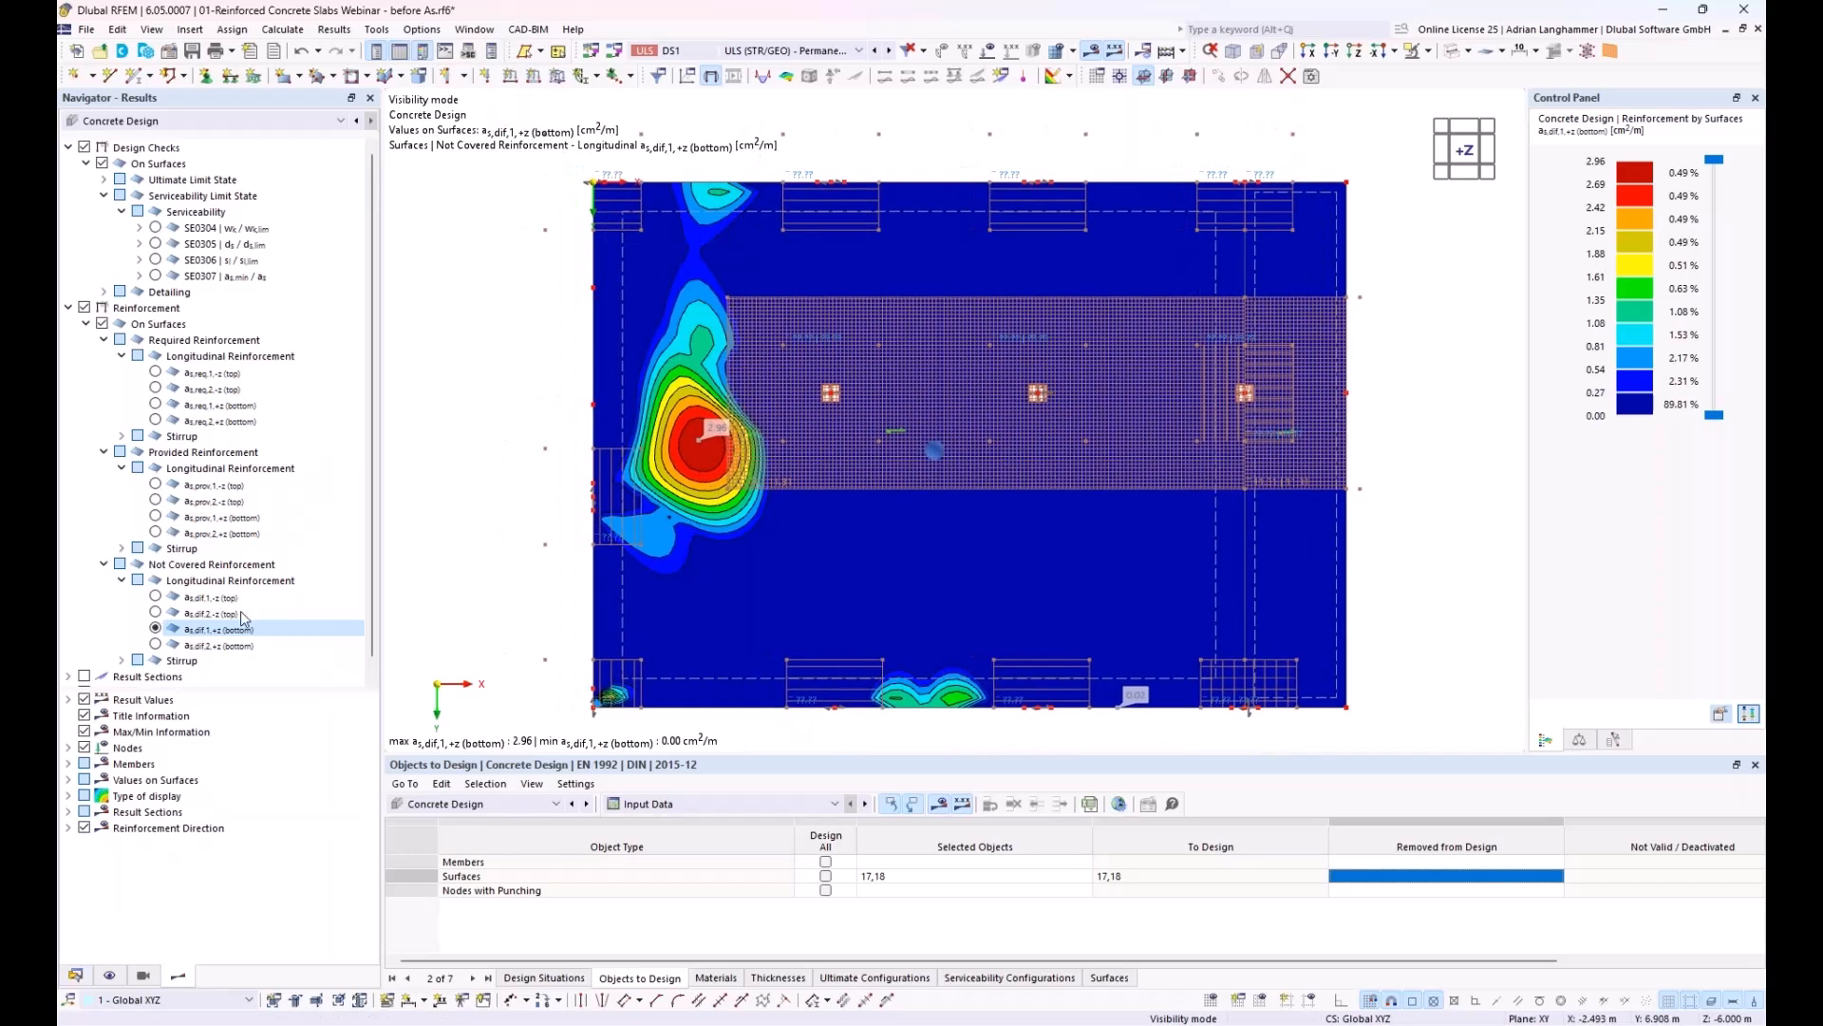
pyautogui.click(157, 646)
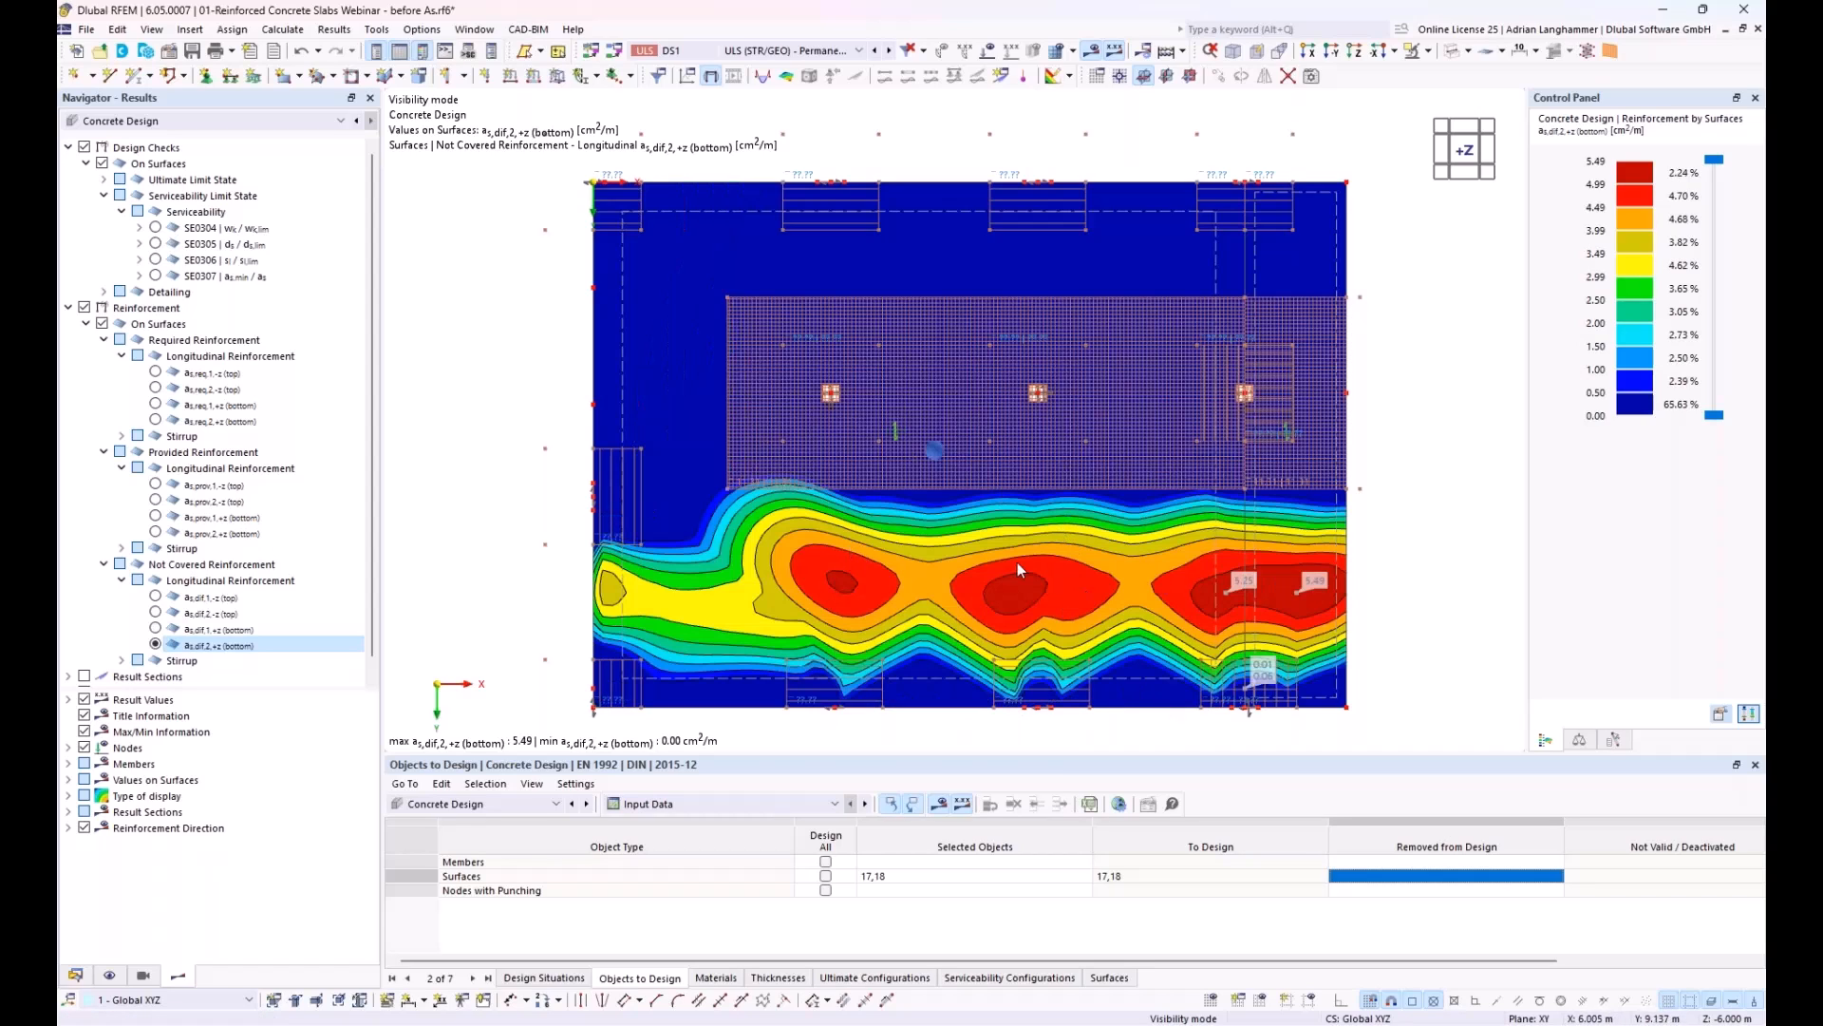
pyautogui.click(170, 629)
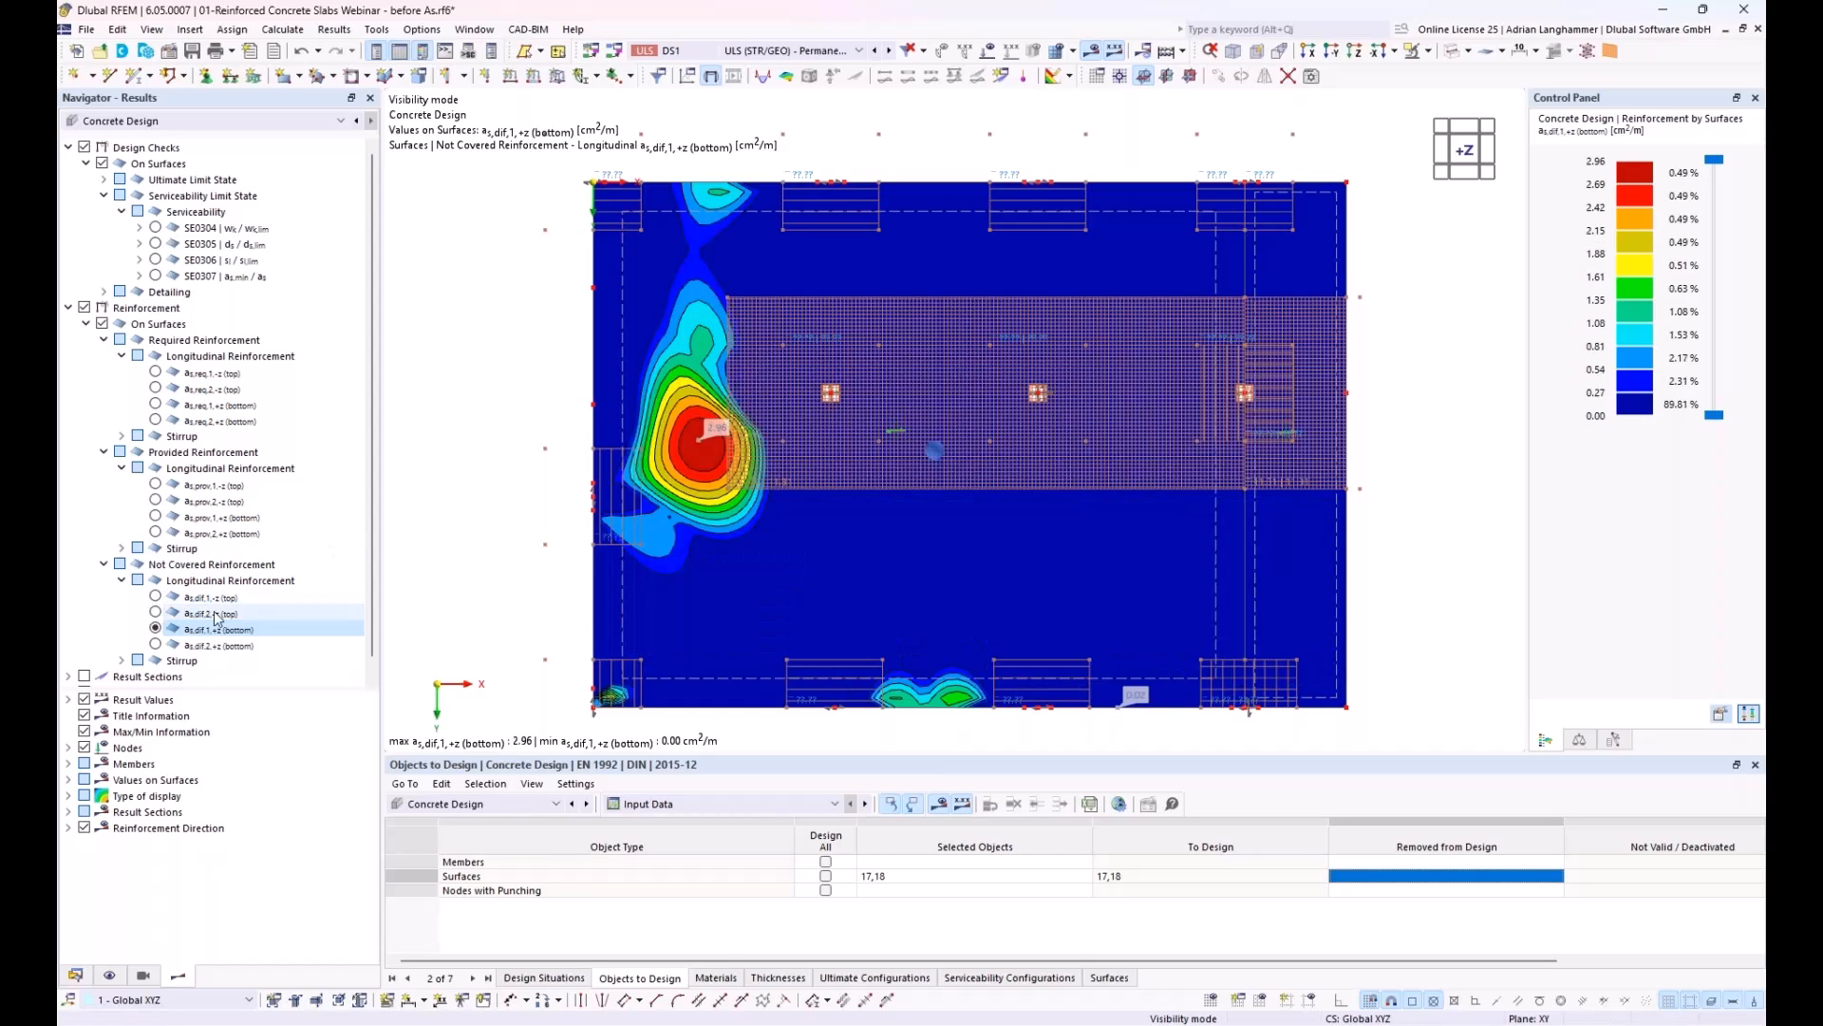
# Step: Duplicate the column strip's surface reinforcement and assign the copy to Bottom (+z) instead of Top (-z)
pyautogui.click(76, 975)
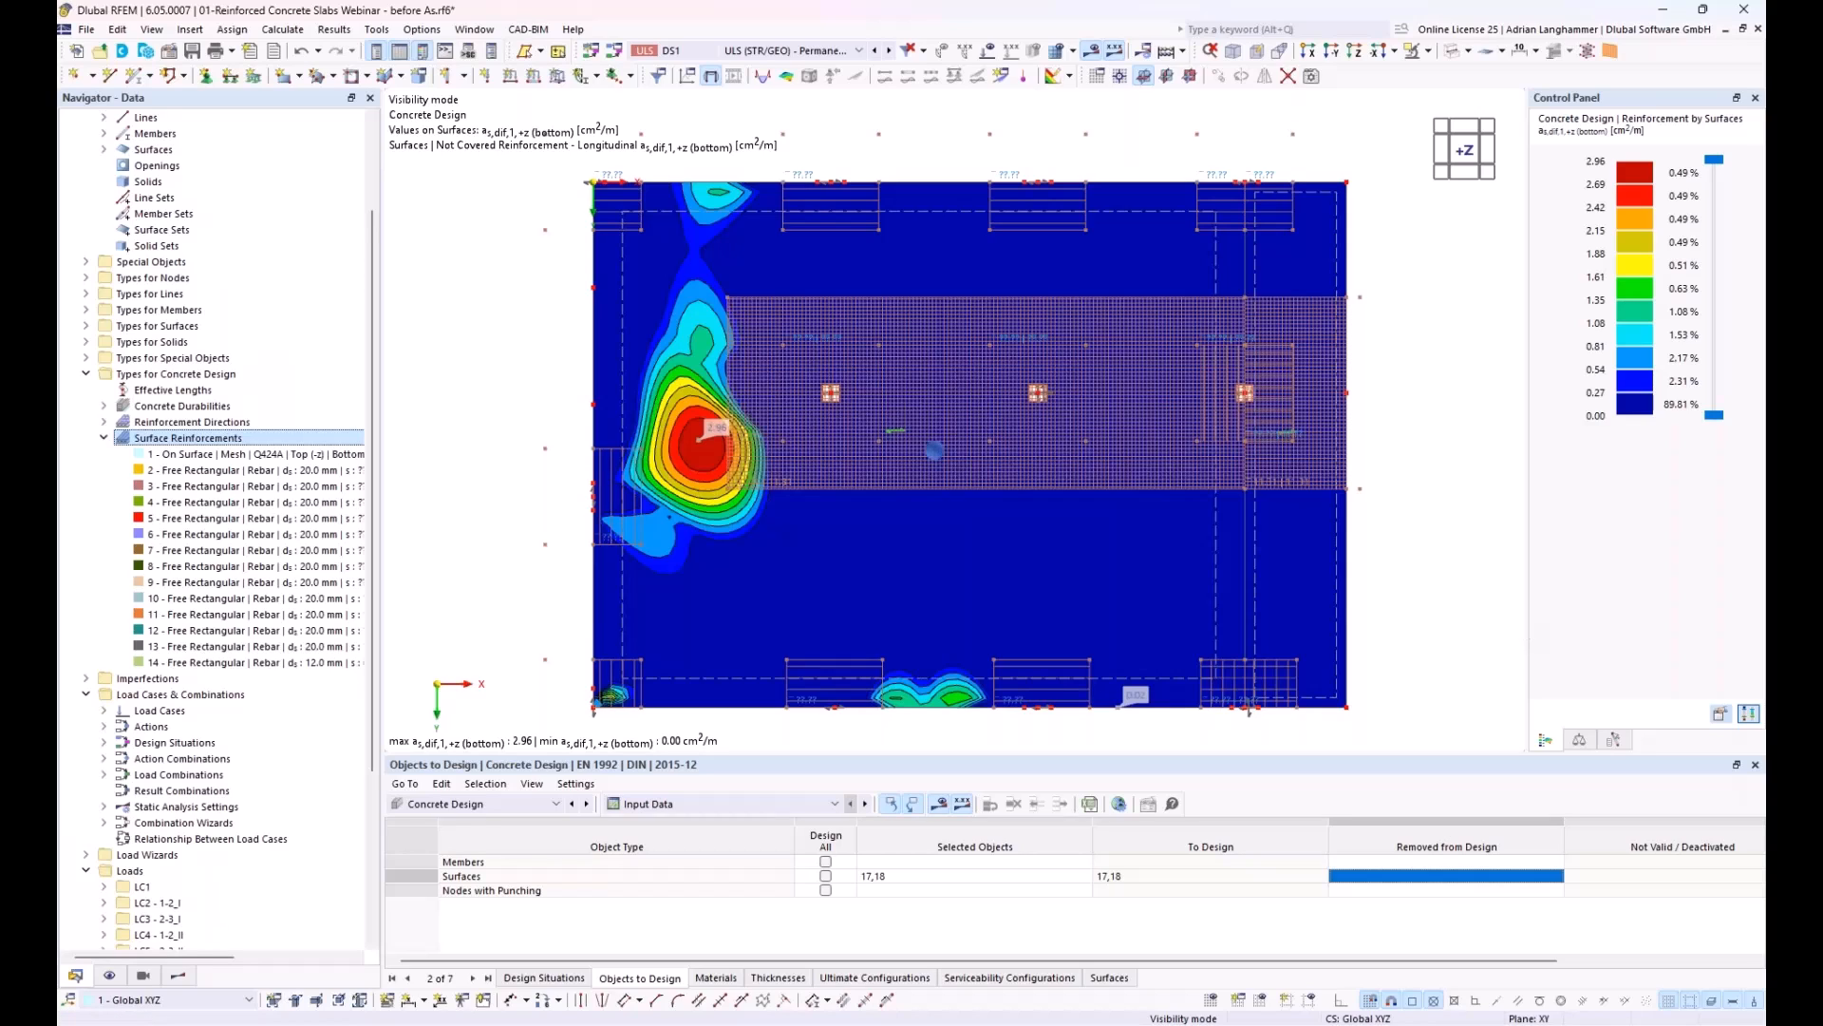
pyautogui.doubleClick(231, 662)
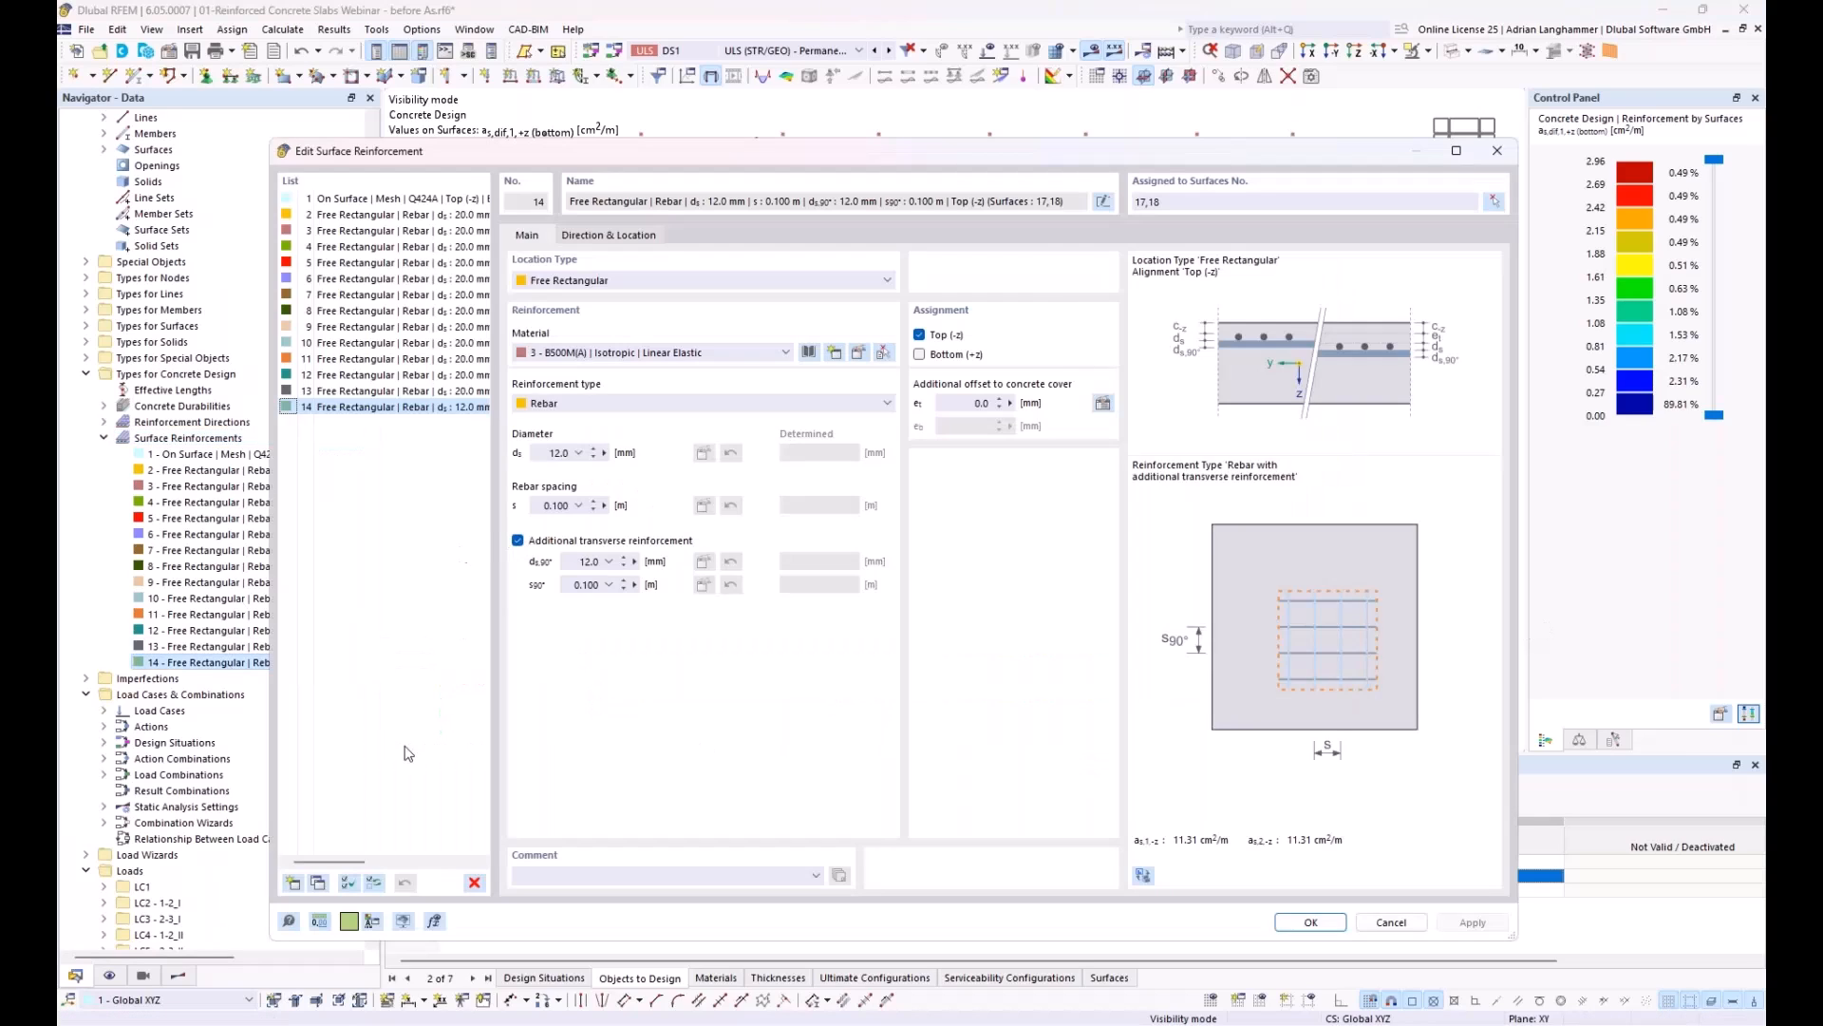
pyautogui.click(320, 882)
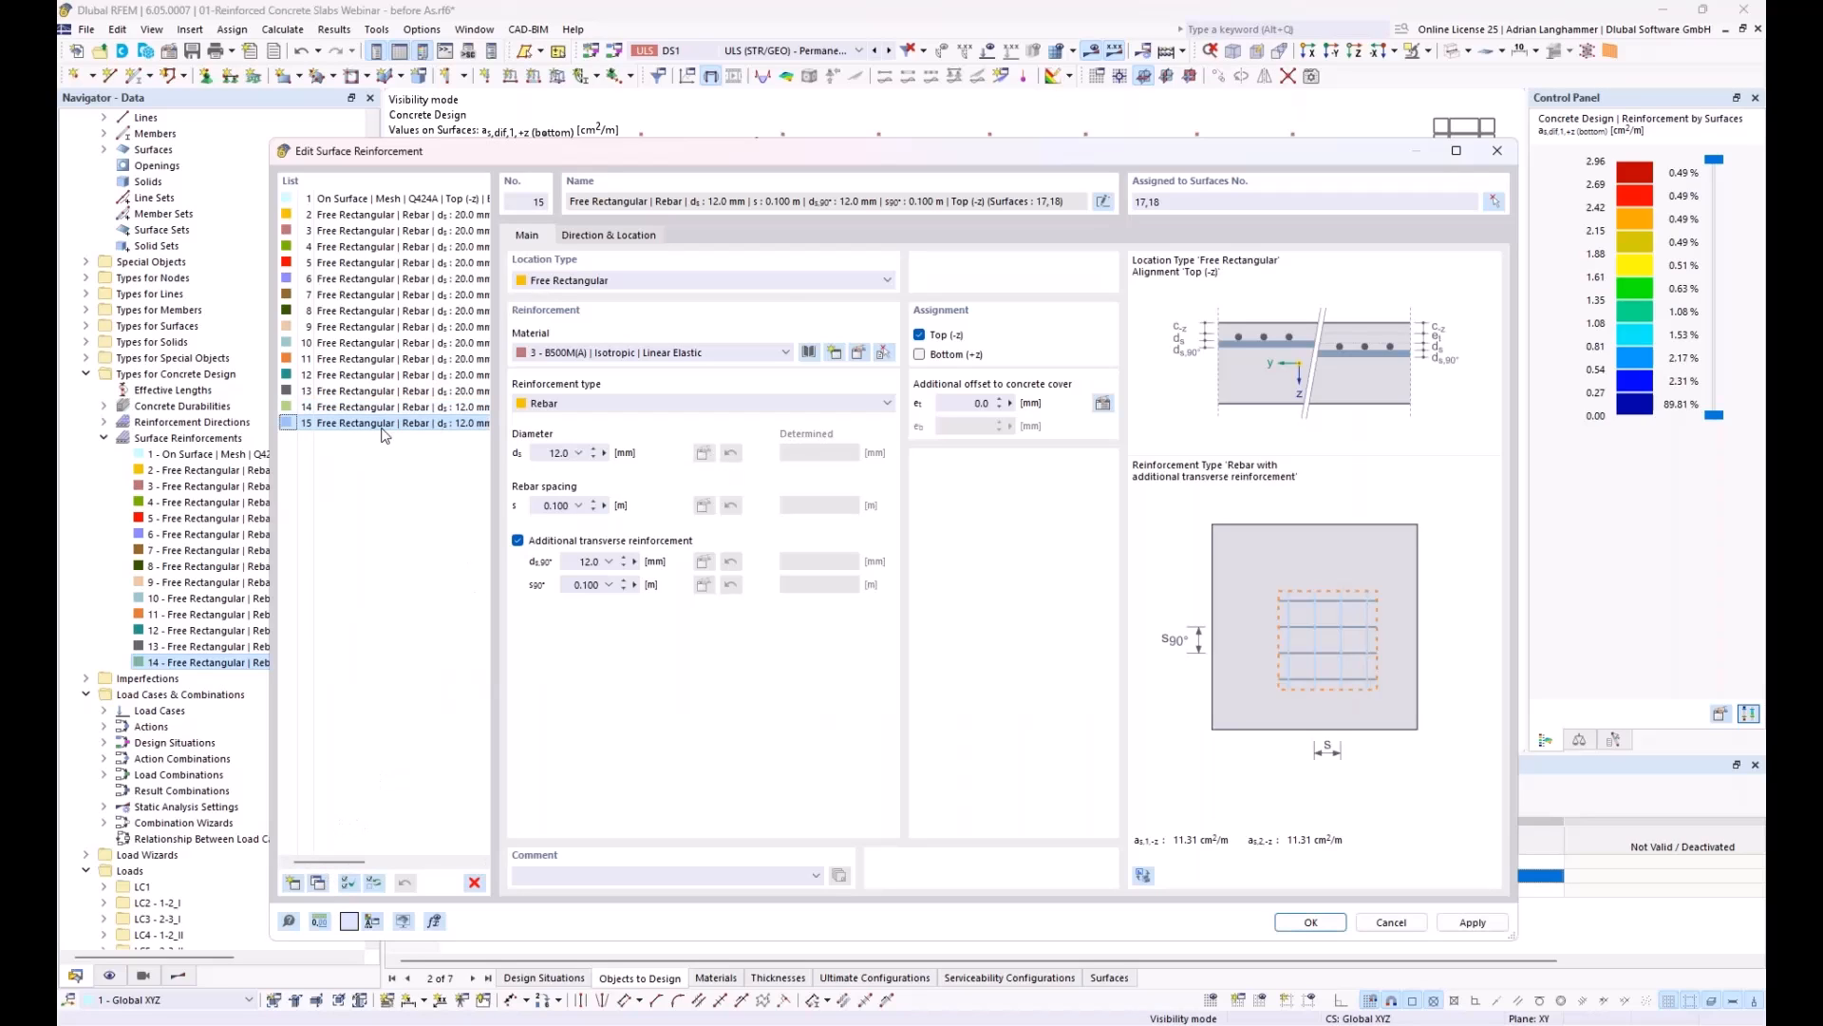
pyautogui.click(919, 335)
pyautogui.click(920, 355)
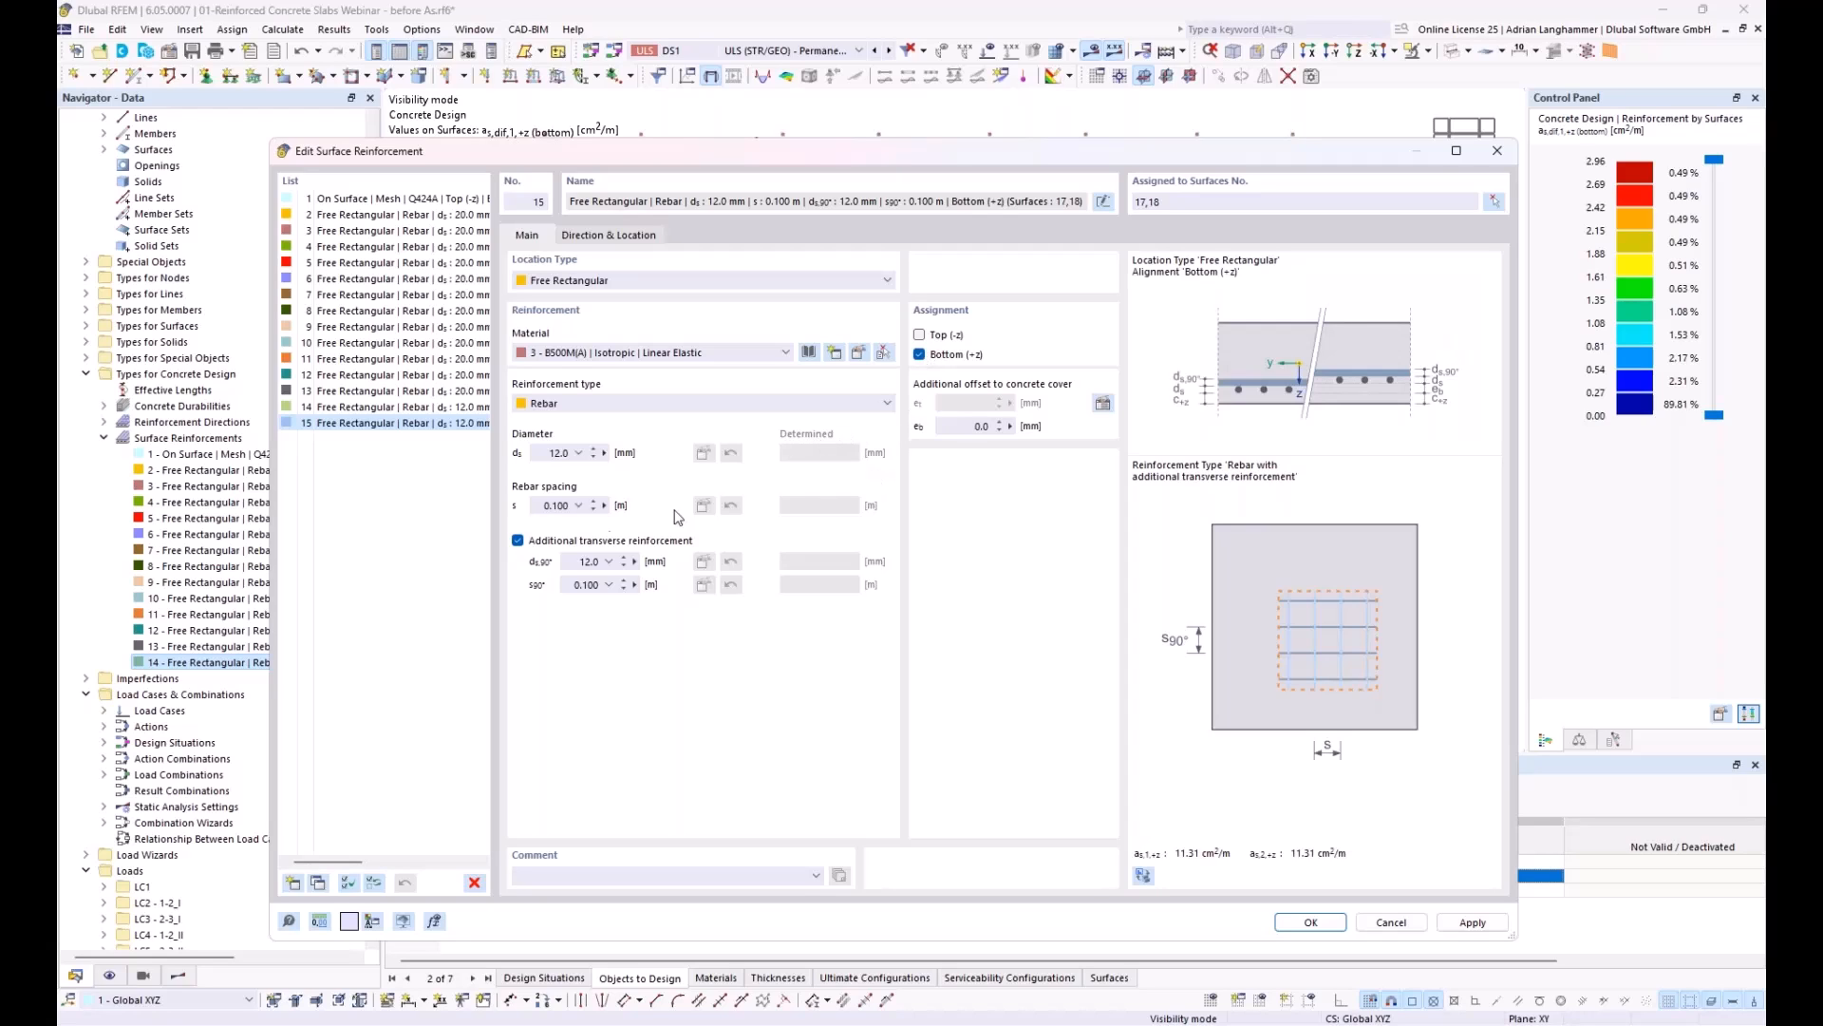
# Step: Set the copied bottom reinforcement to 10 mm bars at 0.150 m spacing without additional transverse reinforcement
pyautogui.doubleClick(556, 453)
pyautogui.write('10')
pyautogui.press('Tab')
pyautogui.write('0')
pyautogui.write('.15')
pyautogui.click(518, 540)
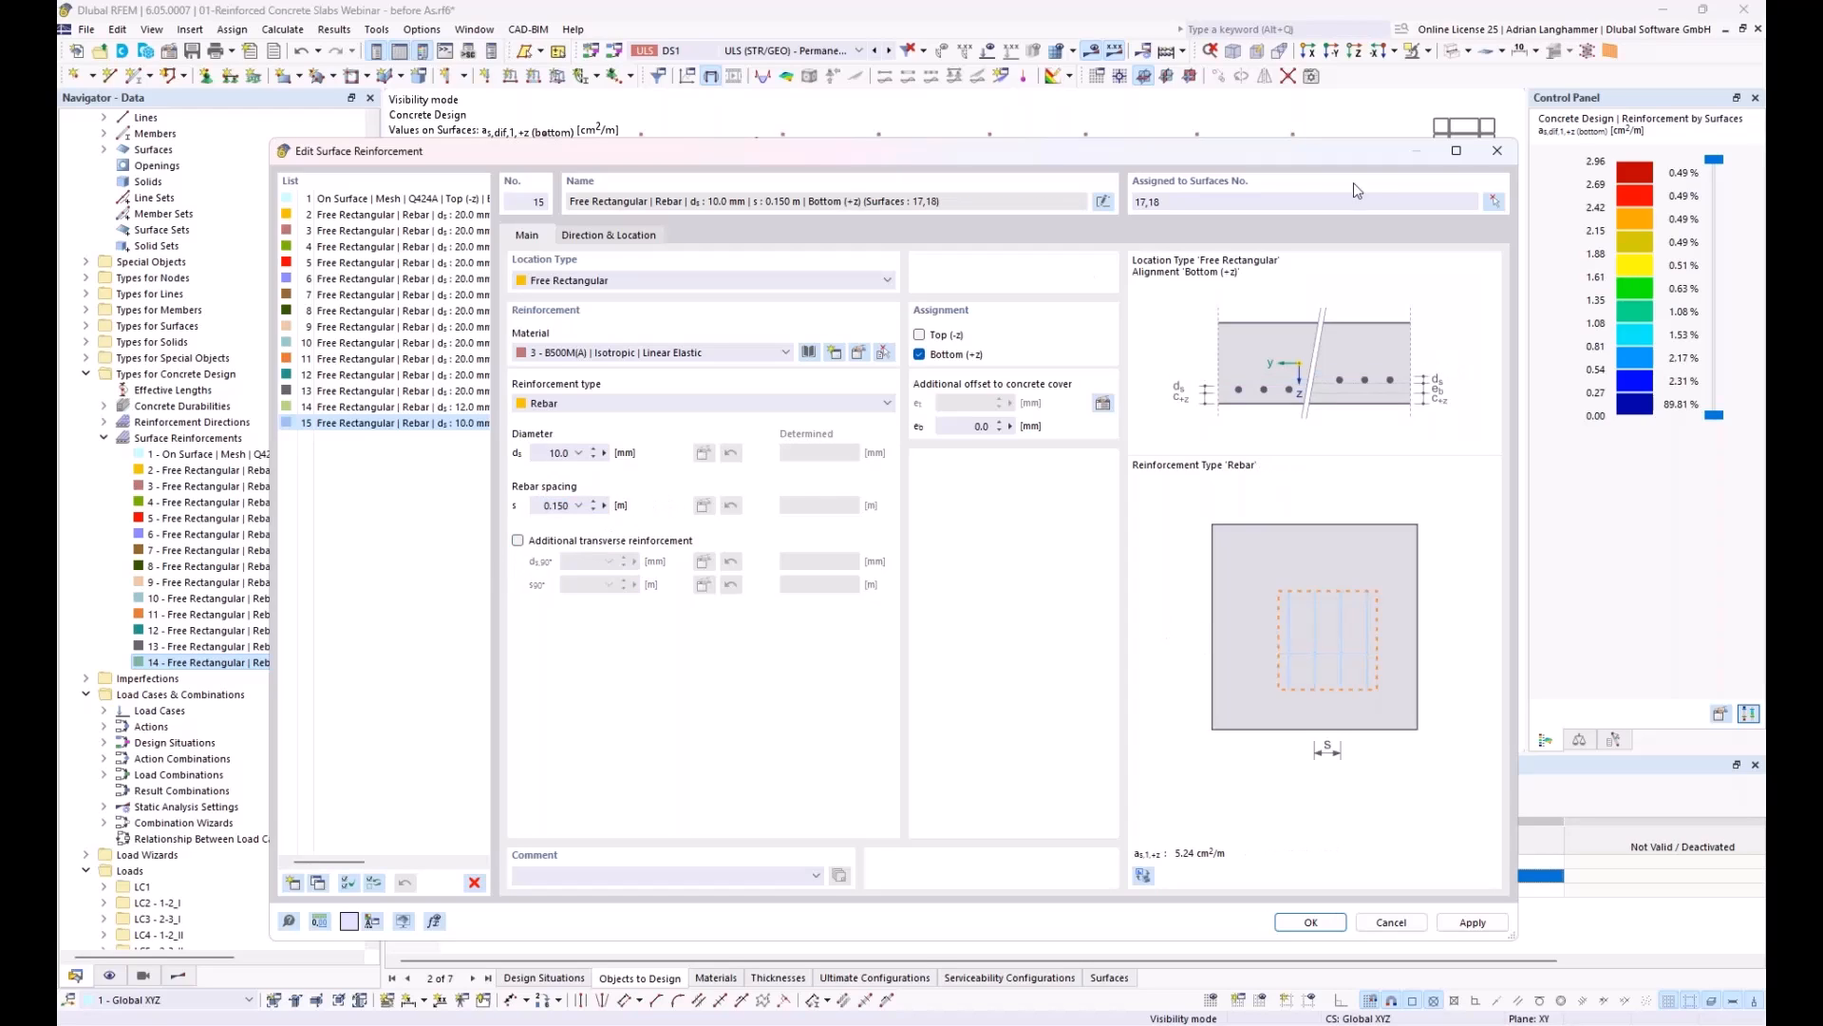
# Step: Place the bottom reinforcement rectangle with corners at X 6.200, Y 0.000 and X 0.000, Y 13.700, and apply it
pyautogui.click(626, 239)
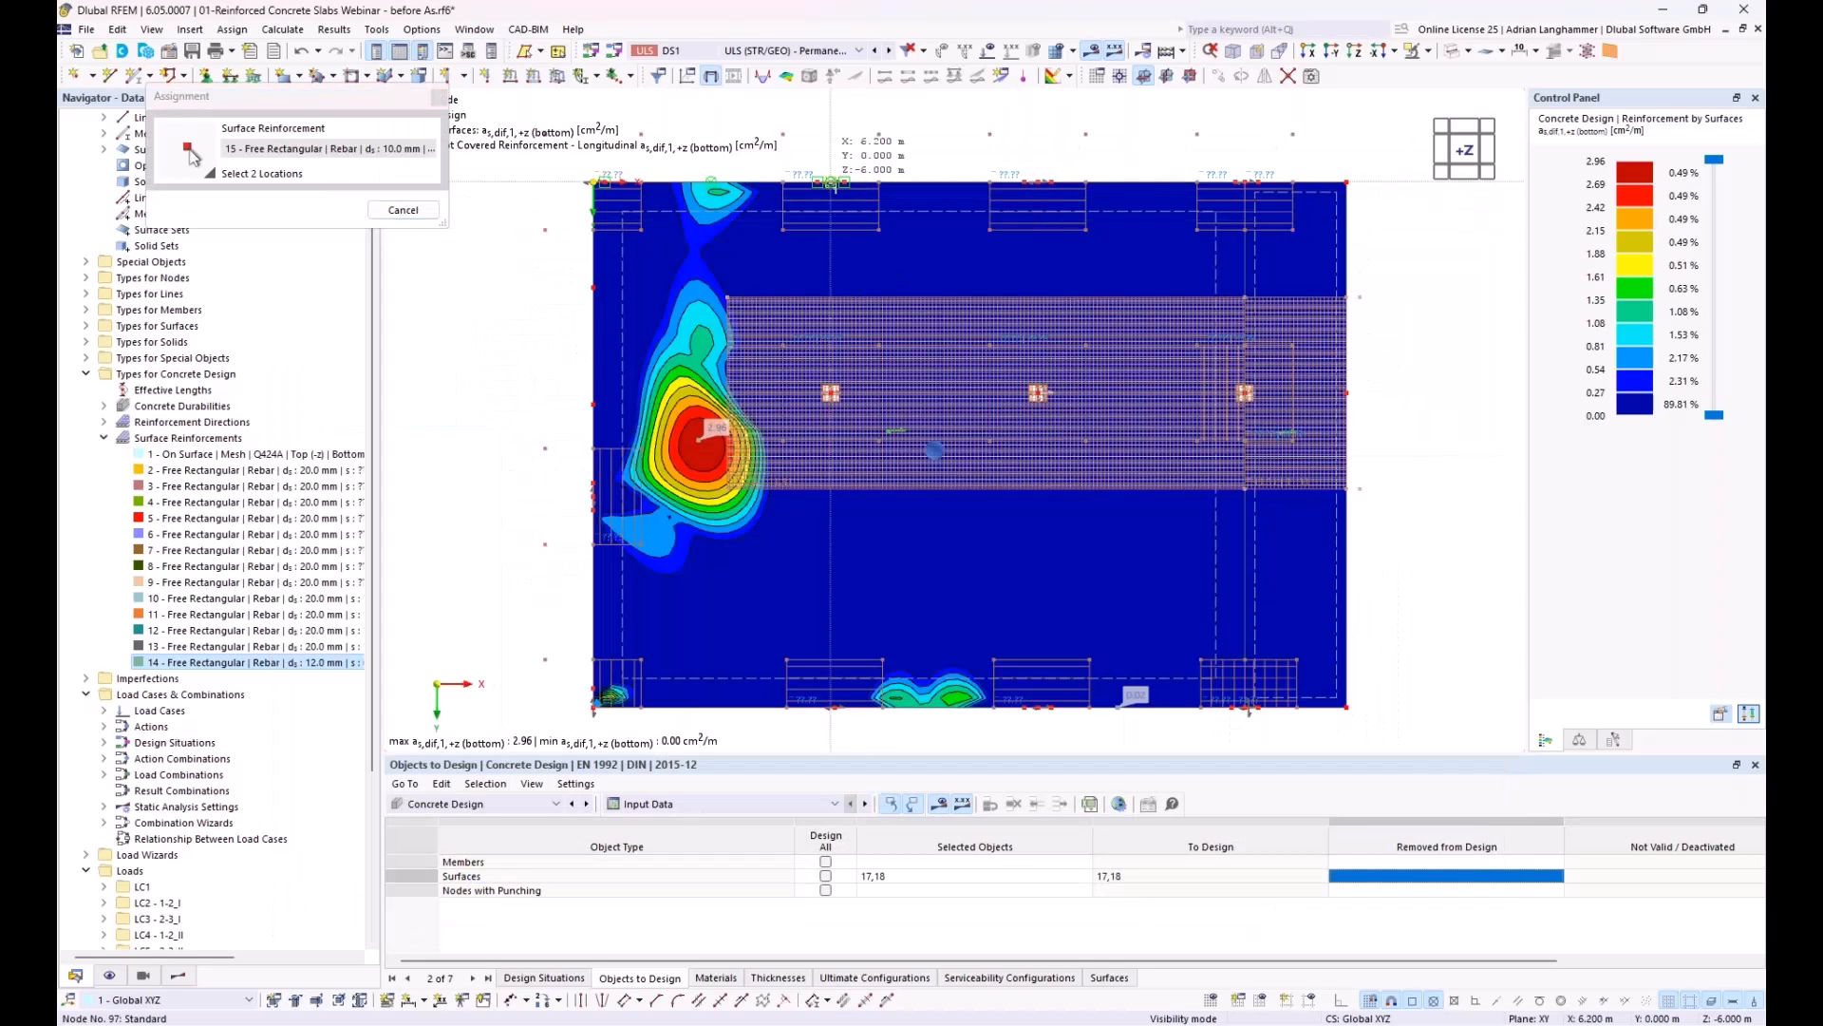
pyautogui.click(831, 182)
pyautogui.click(595, 707)
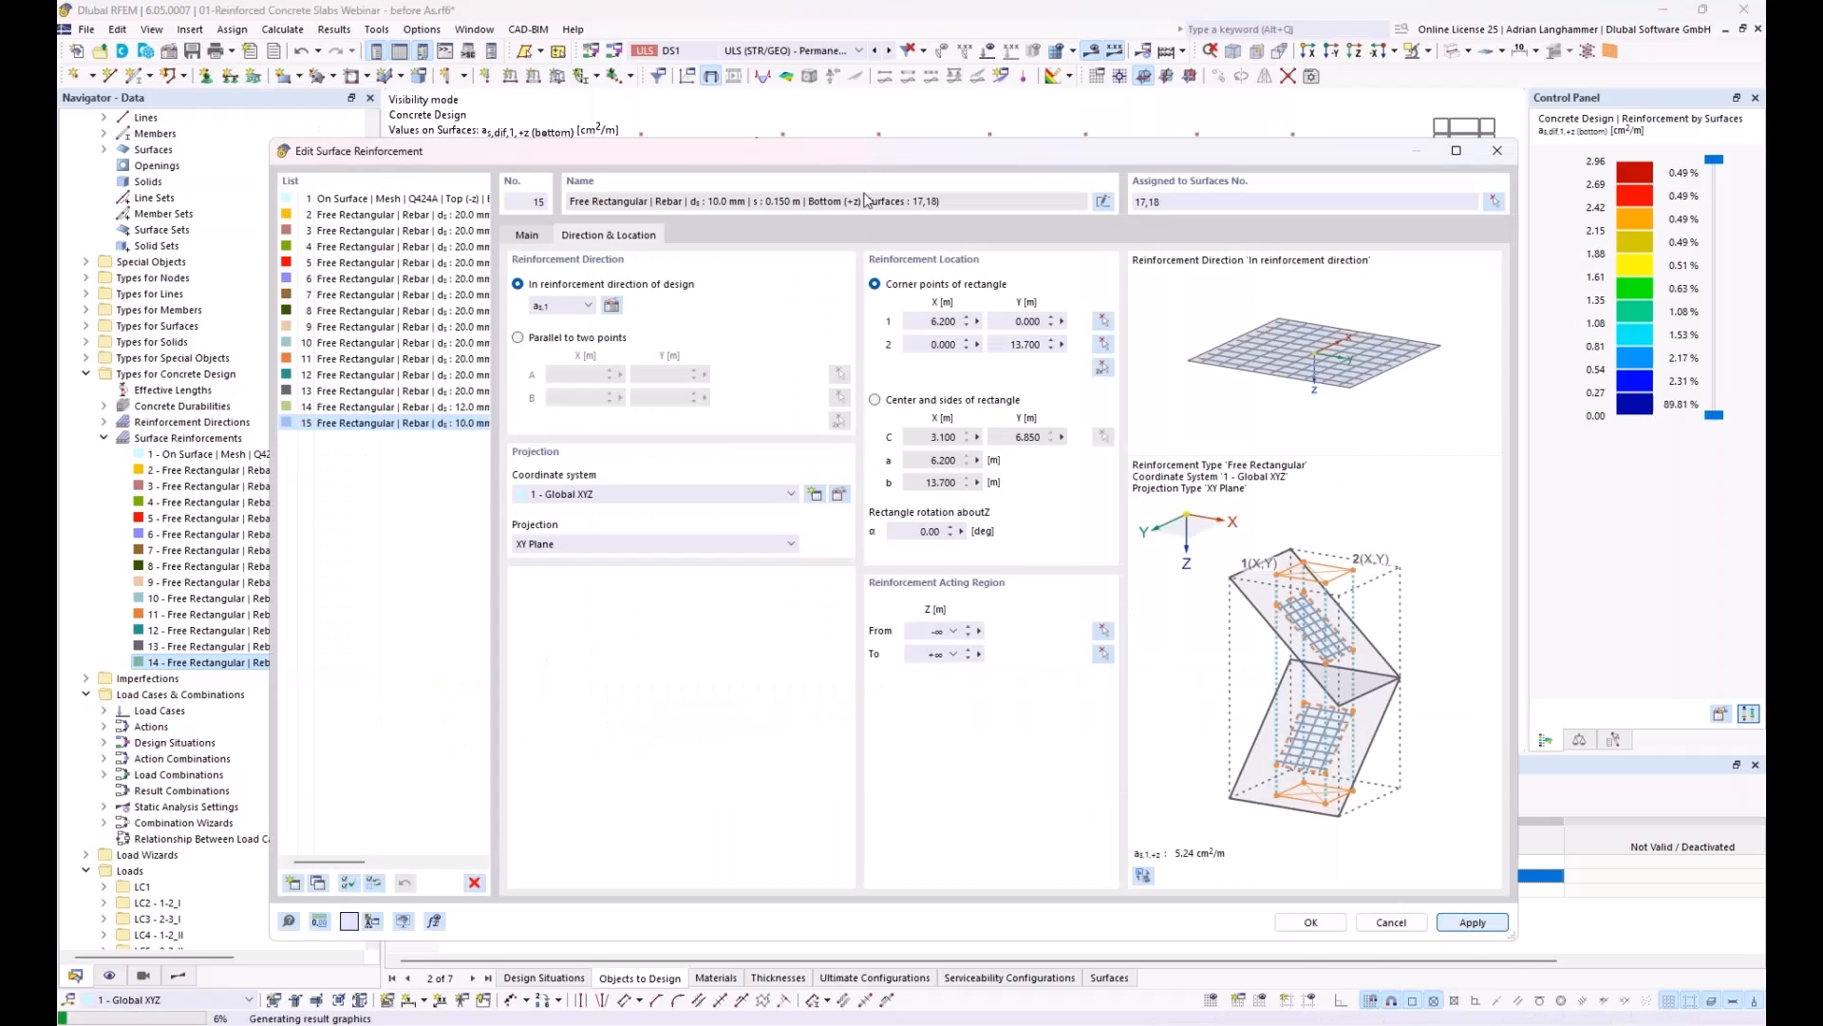
pyautogui.moveTo(863, 155); pyautogui.dragTo(866, 181)
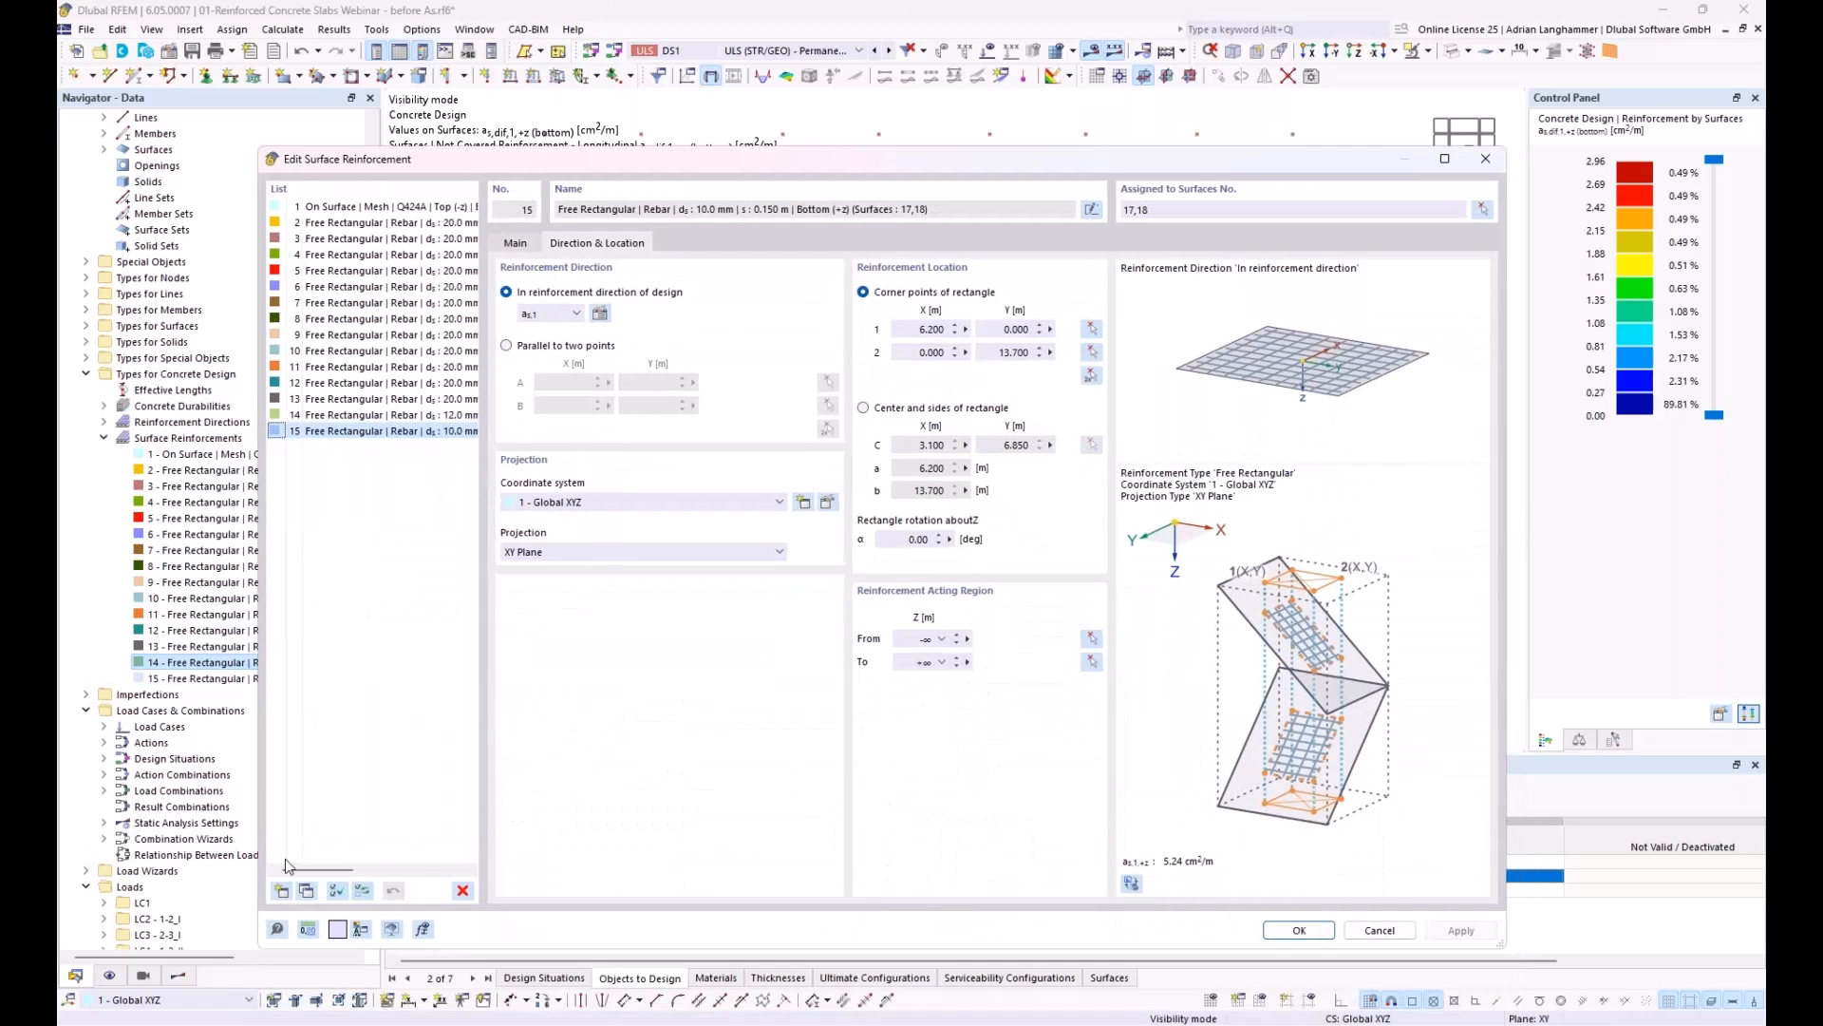
# Step: Duplicate the bottom reinforcement, with 10 mm bars at 0.300 m spacing and additional transverse 10 mm bars at 0.100 m spacing
pyautogui.click(307, 891)
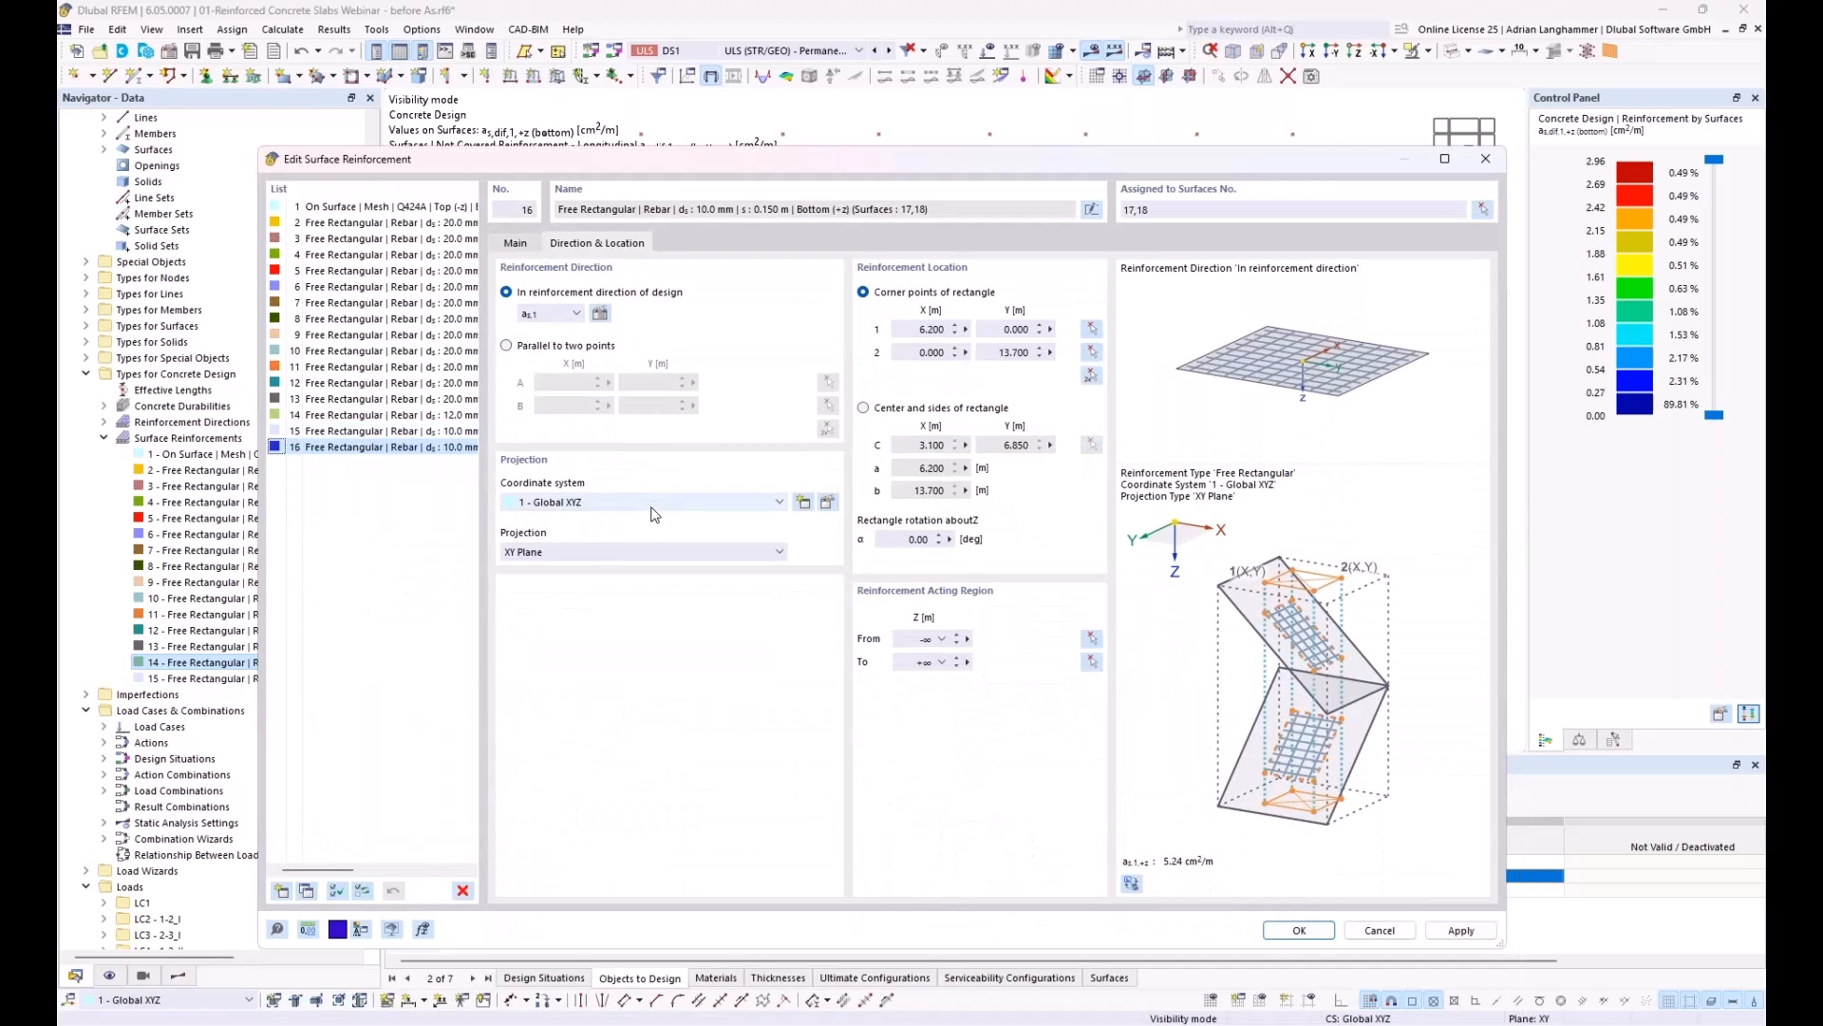
pyautogui.click(520, 246)
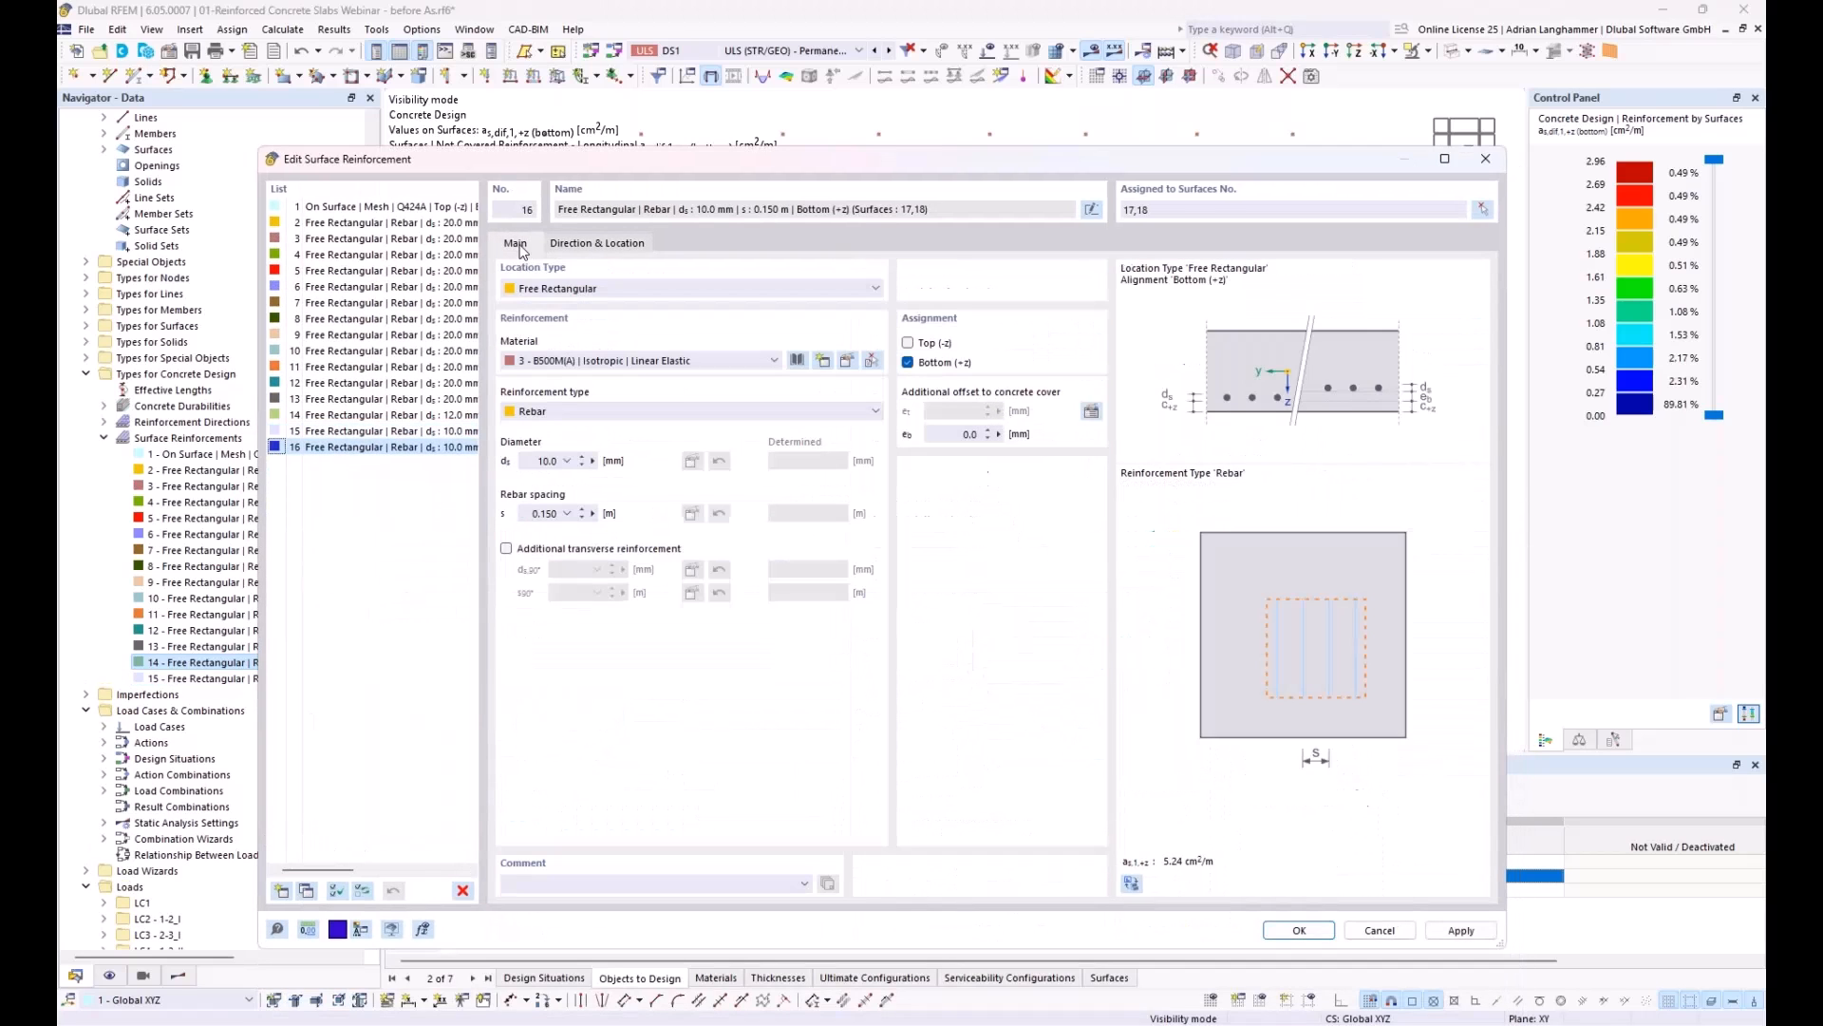
pyautogui.click(507, 550)
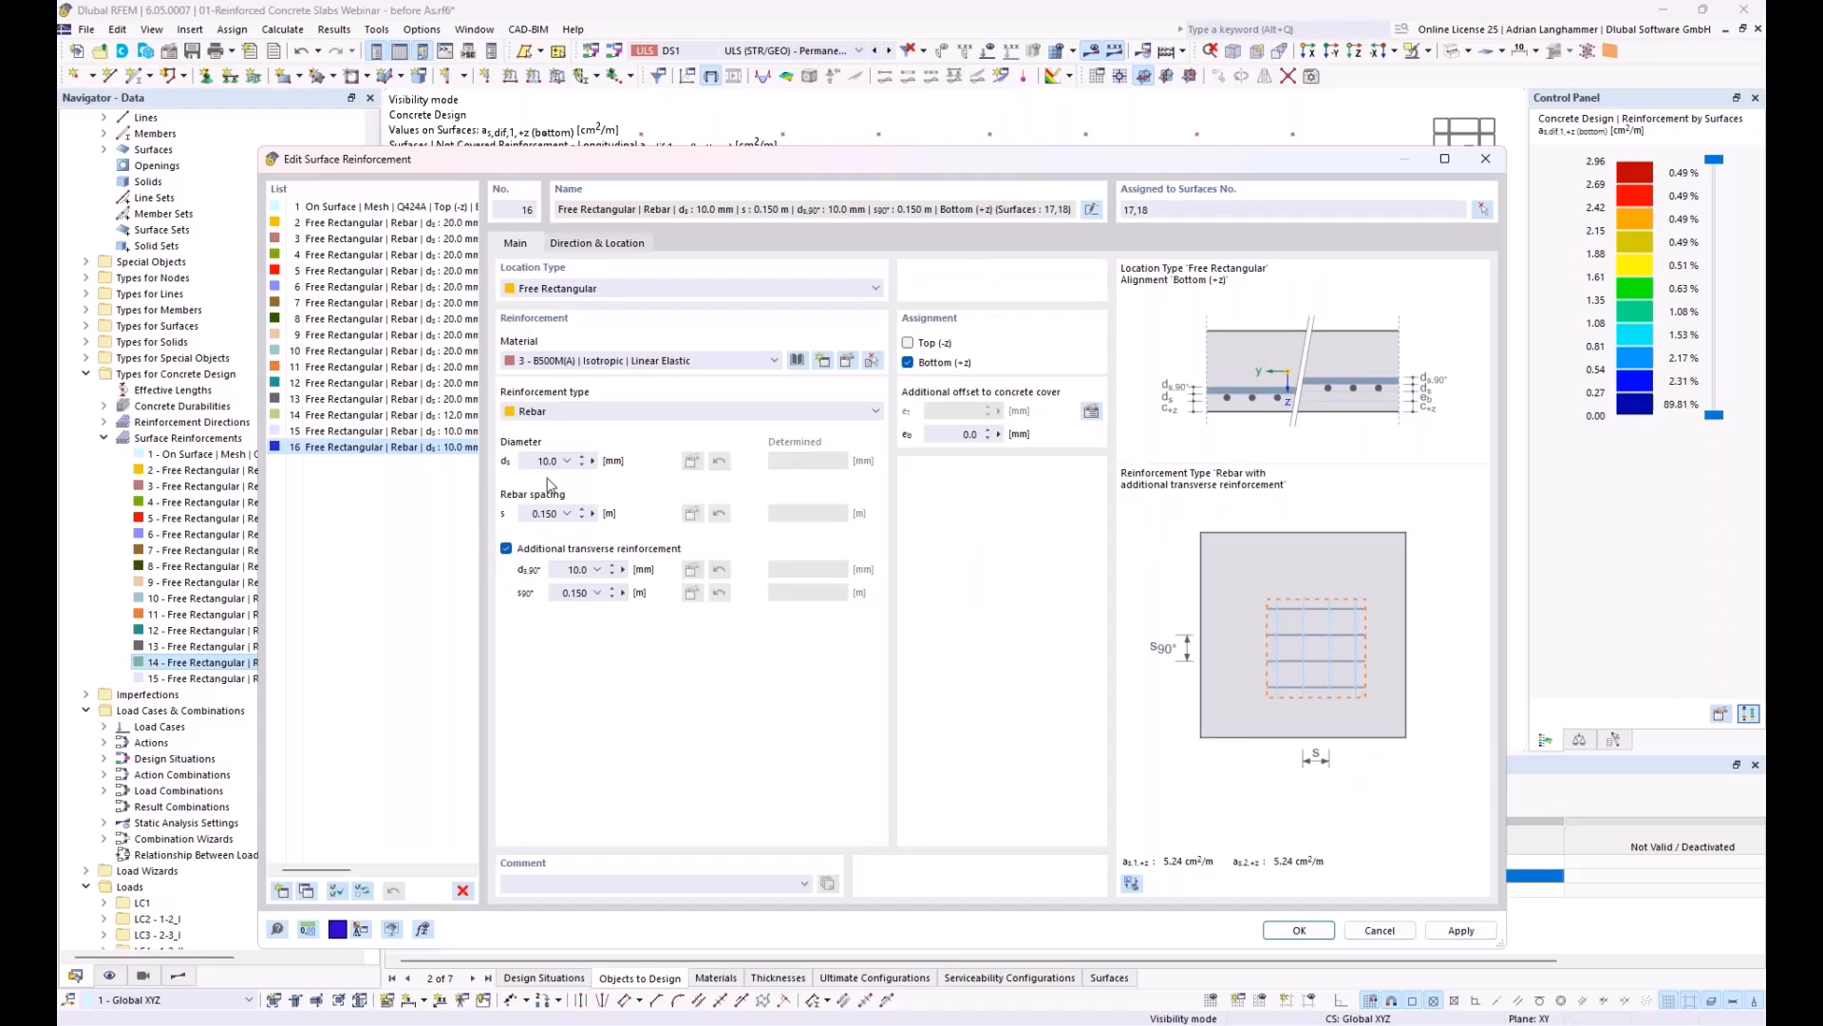
pyautogui.moveTo(537, 460); pyautogui.dragTo(688, 461)
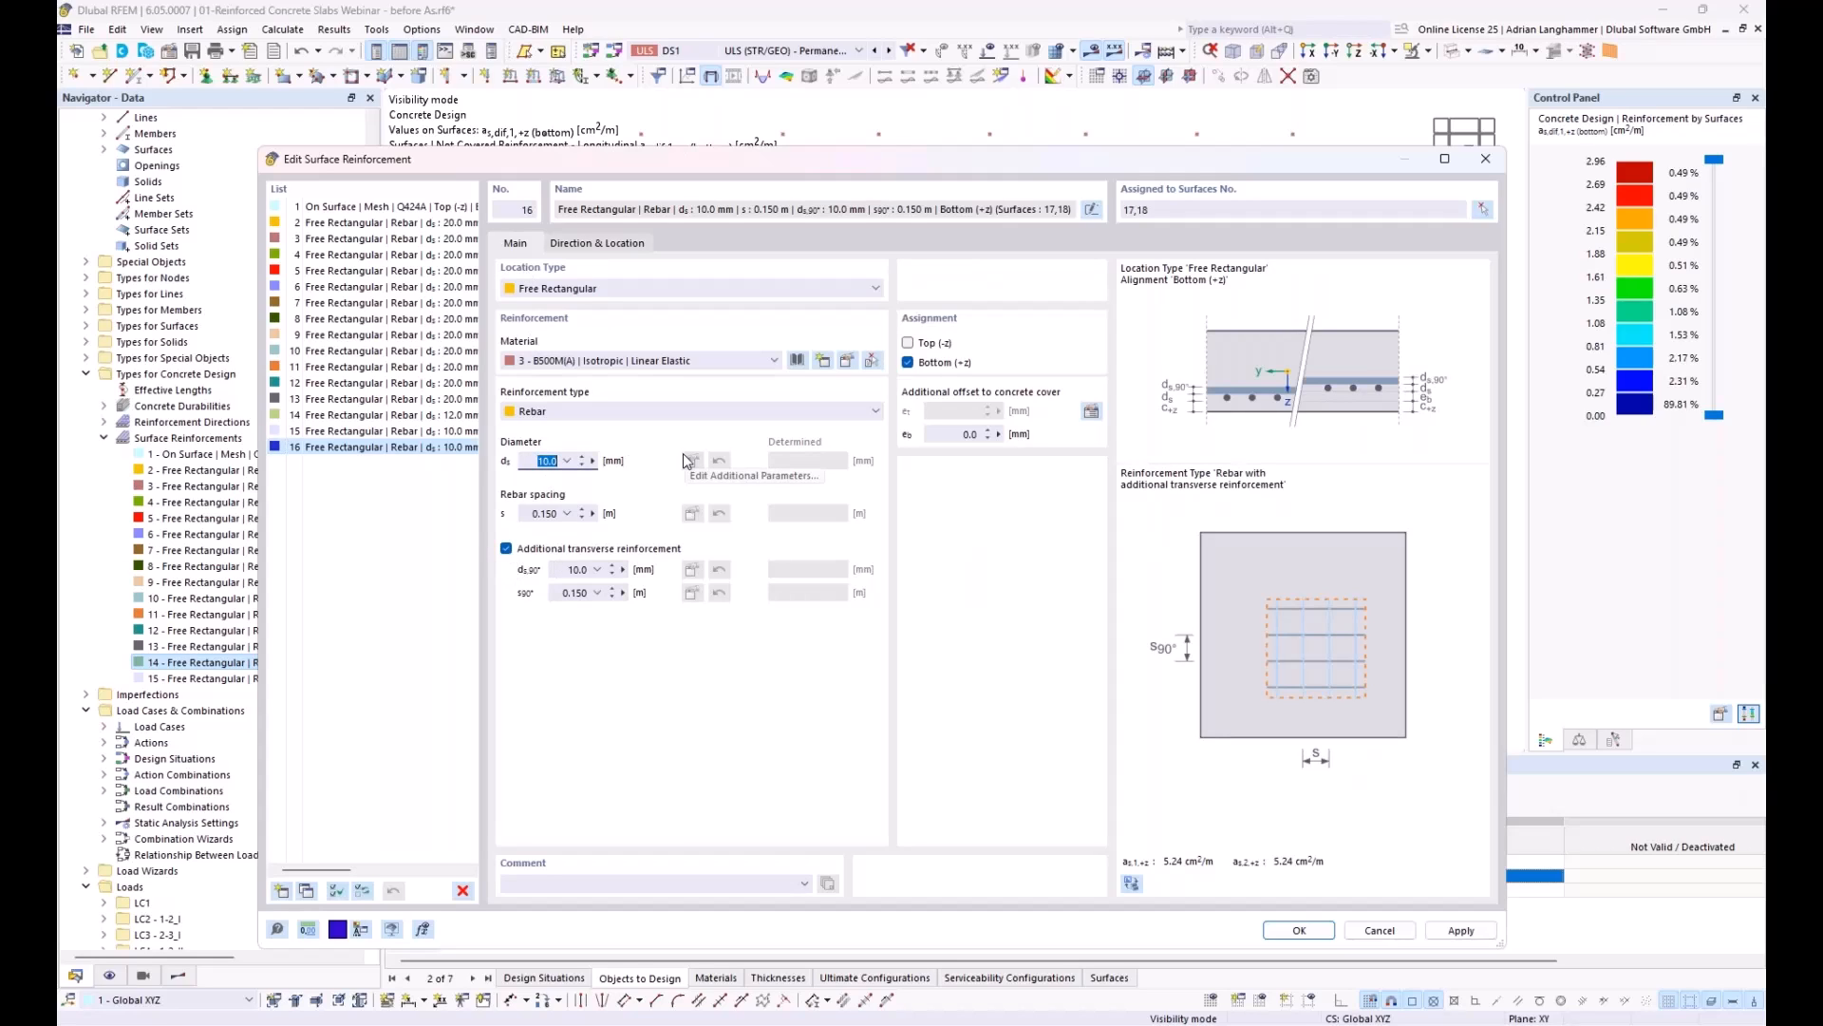
pyautogui.moveTo(532, 514); pyautogui.dragTo(632, 510)
pyautogui.write('0,3')
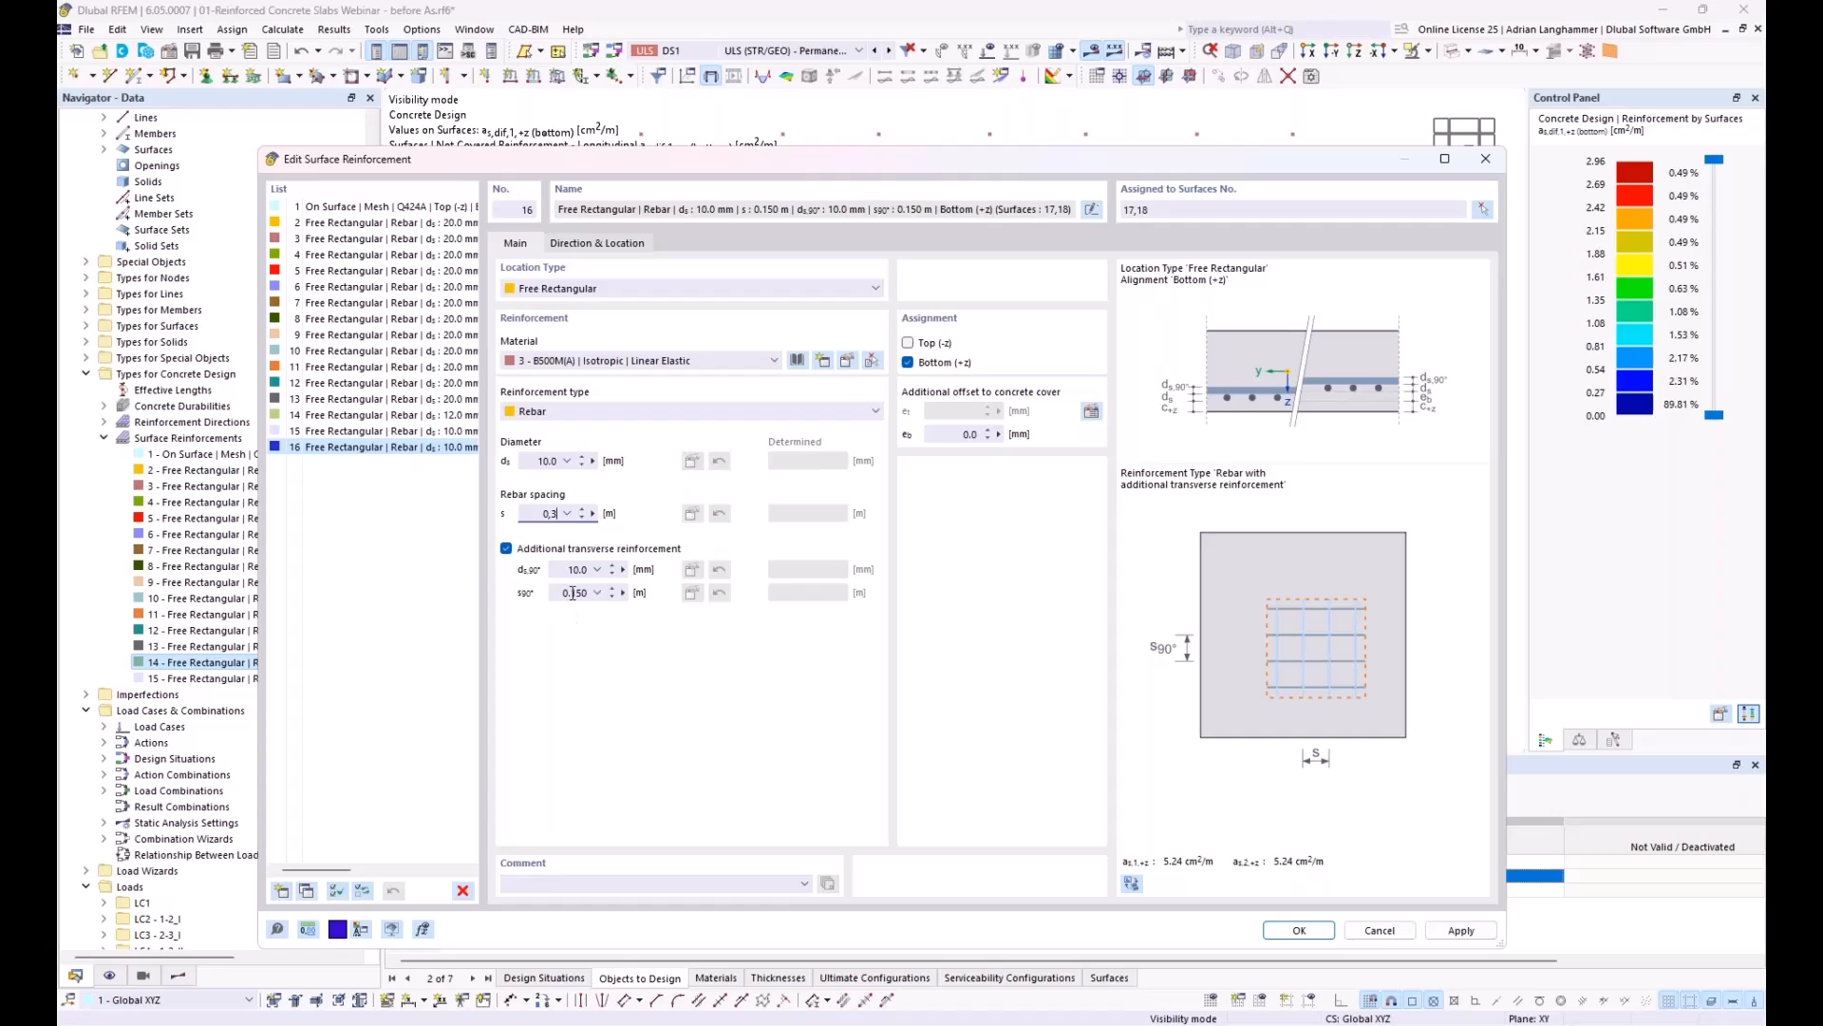
pyautogui.moveTo(574, 594); pyautogui.dragTo(580, 592)
pyautogui.write('10')
# Step: Place the second bottom reinforcement rectangle with corners at X 19.650, Y 5.500 and X 0.000, Y 13.700, and accept it
pyautogui.click(622, 245)
pyautogui.click(1089, 375)
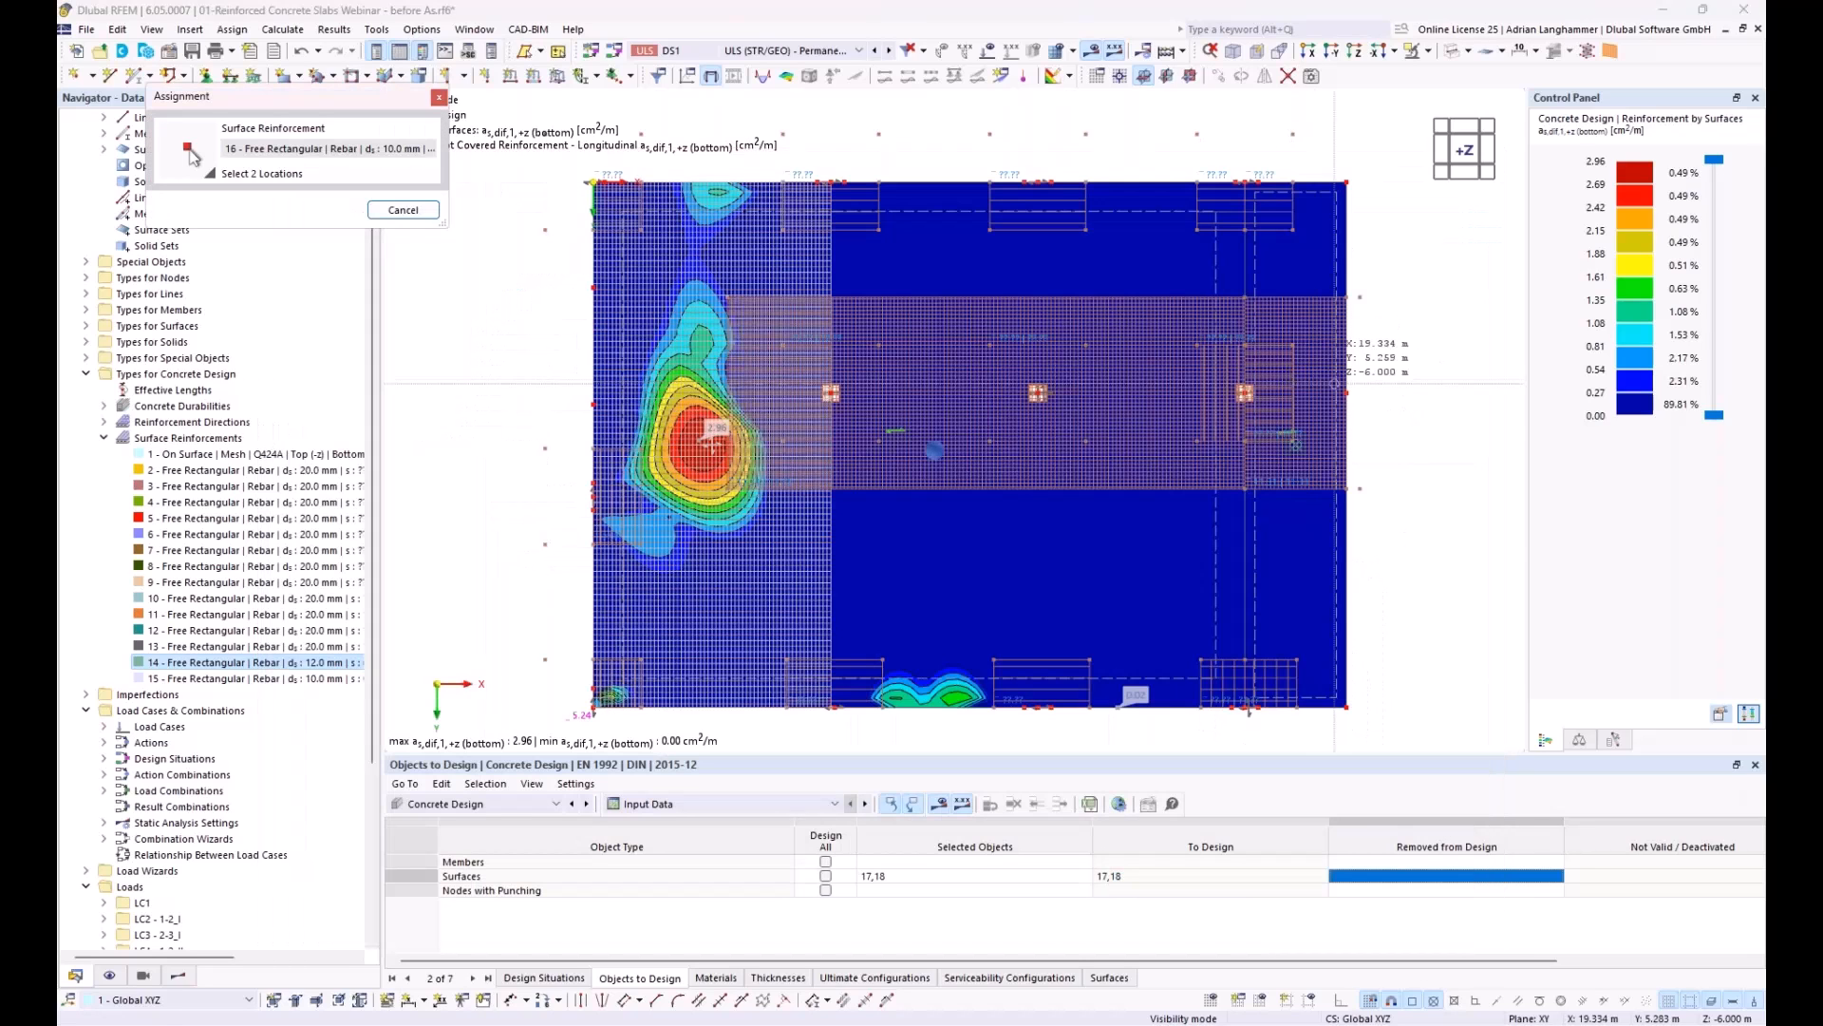
pyautogui.click(1347, 392)
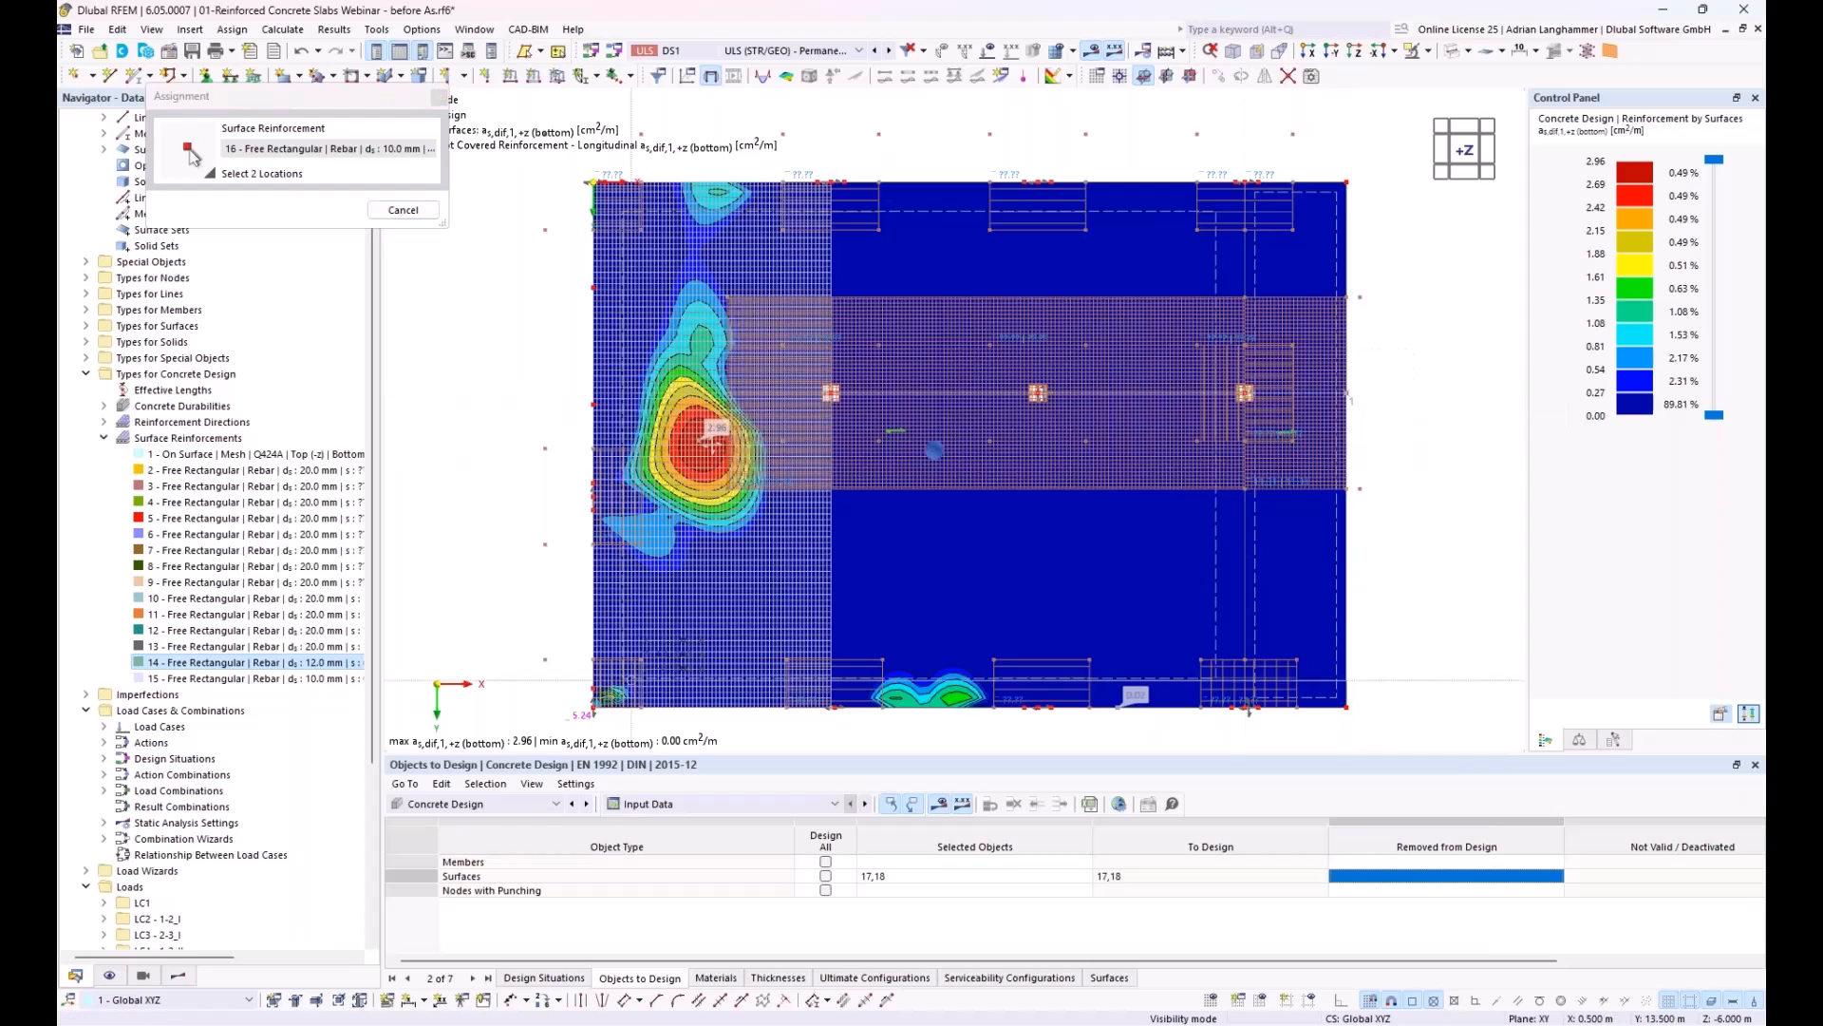
pyautogui.click(594, 706)
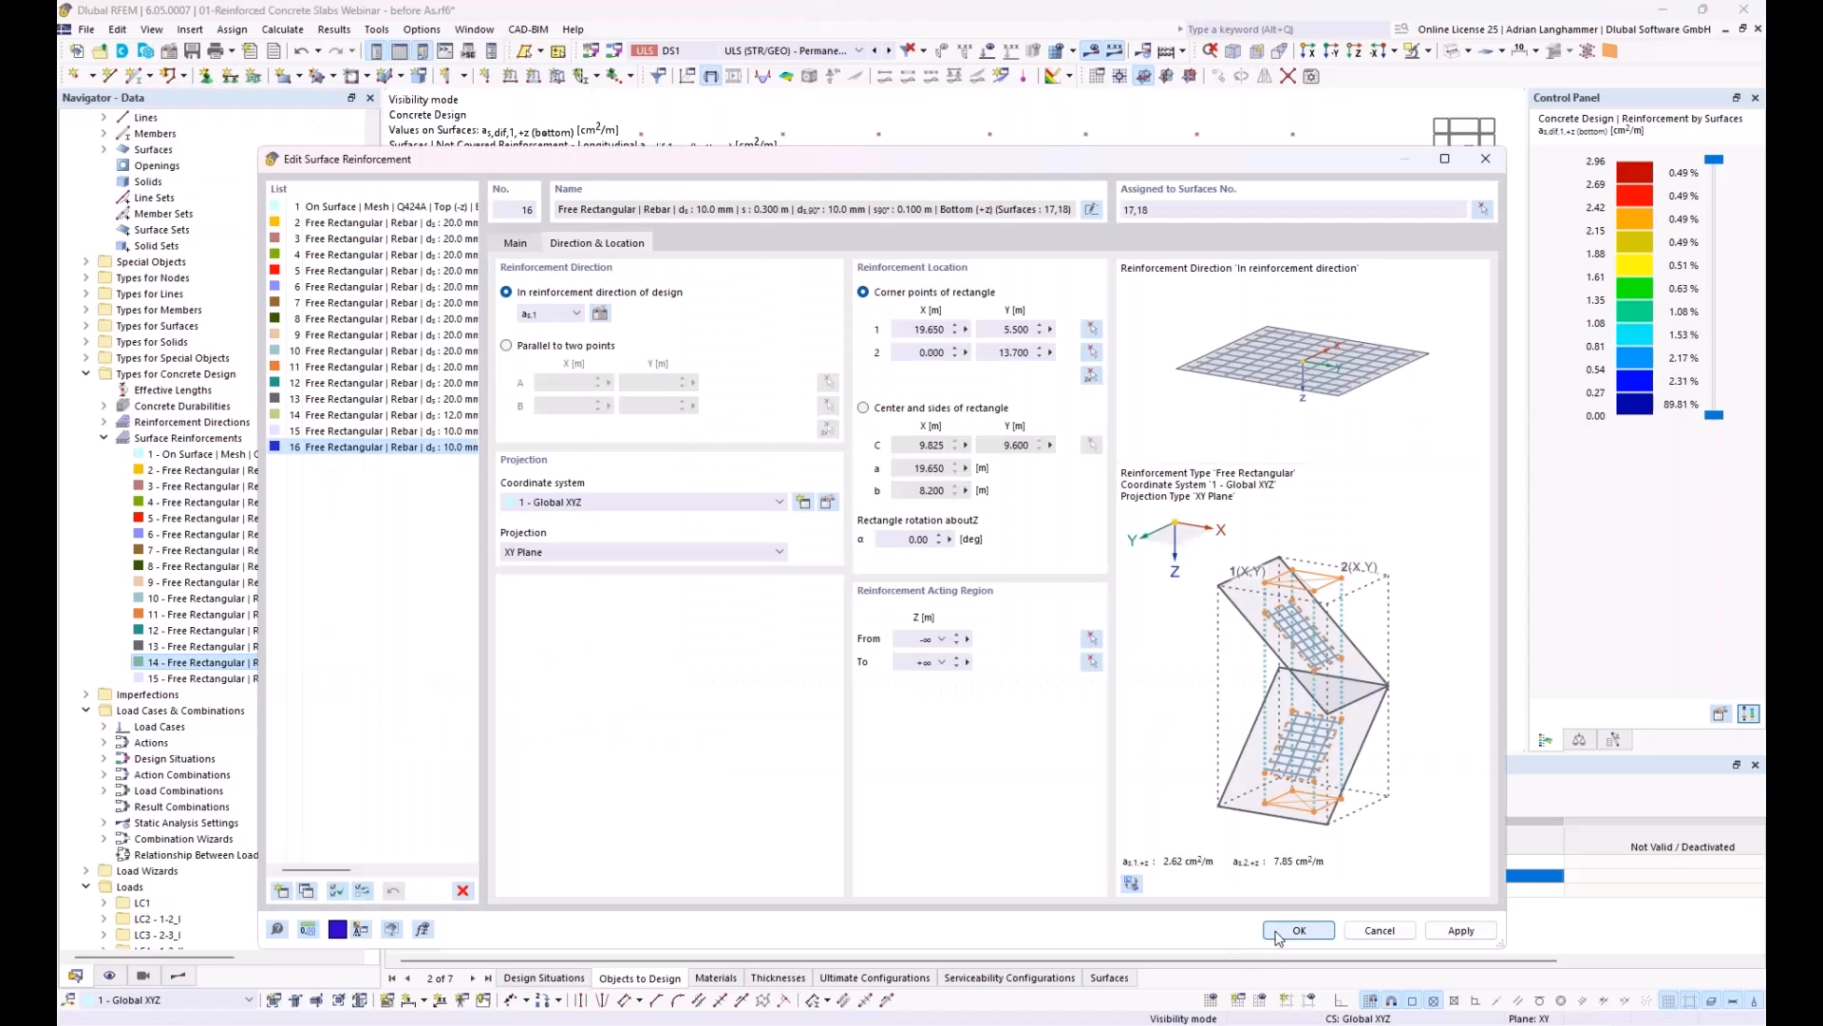
pyautogui.press('Return')
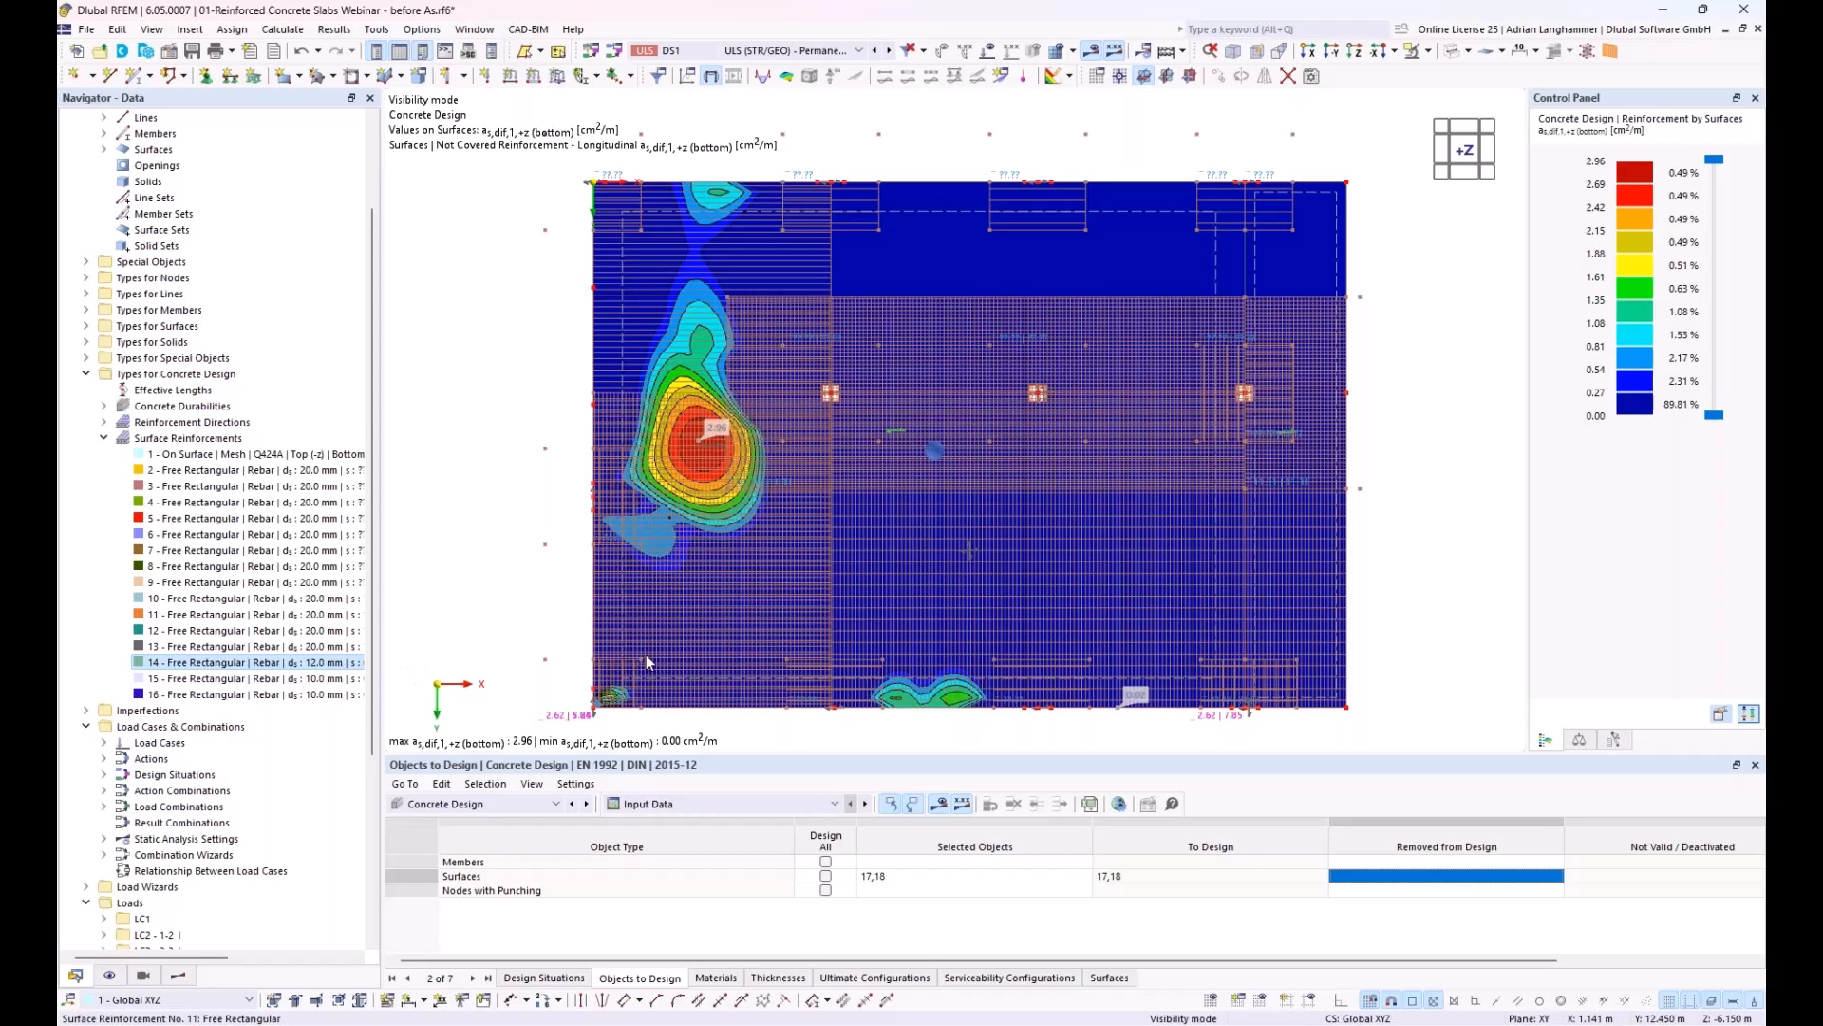
# Step: Highlight surface reinforcement 16 in the model and examine the area it covers
pyautogui.moveTo(787, 555); pyautogui.dragTo(765, 485, button='middle')
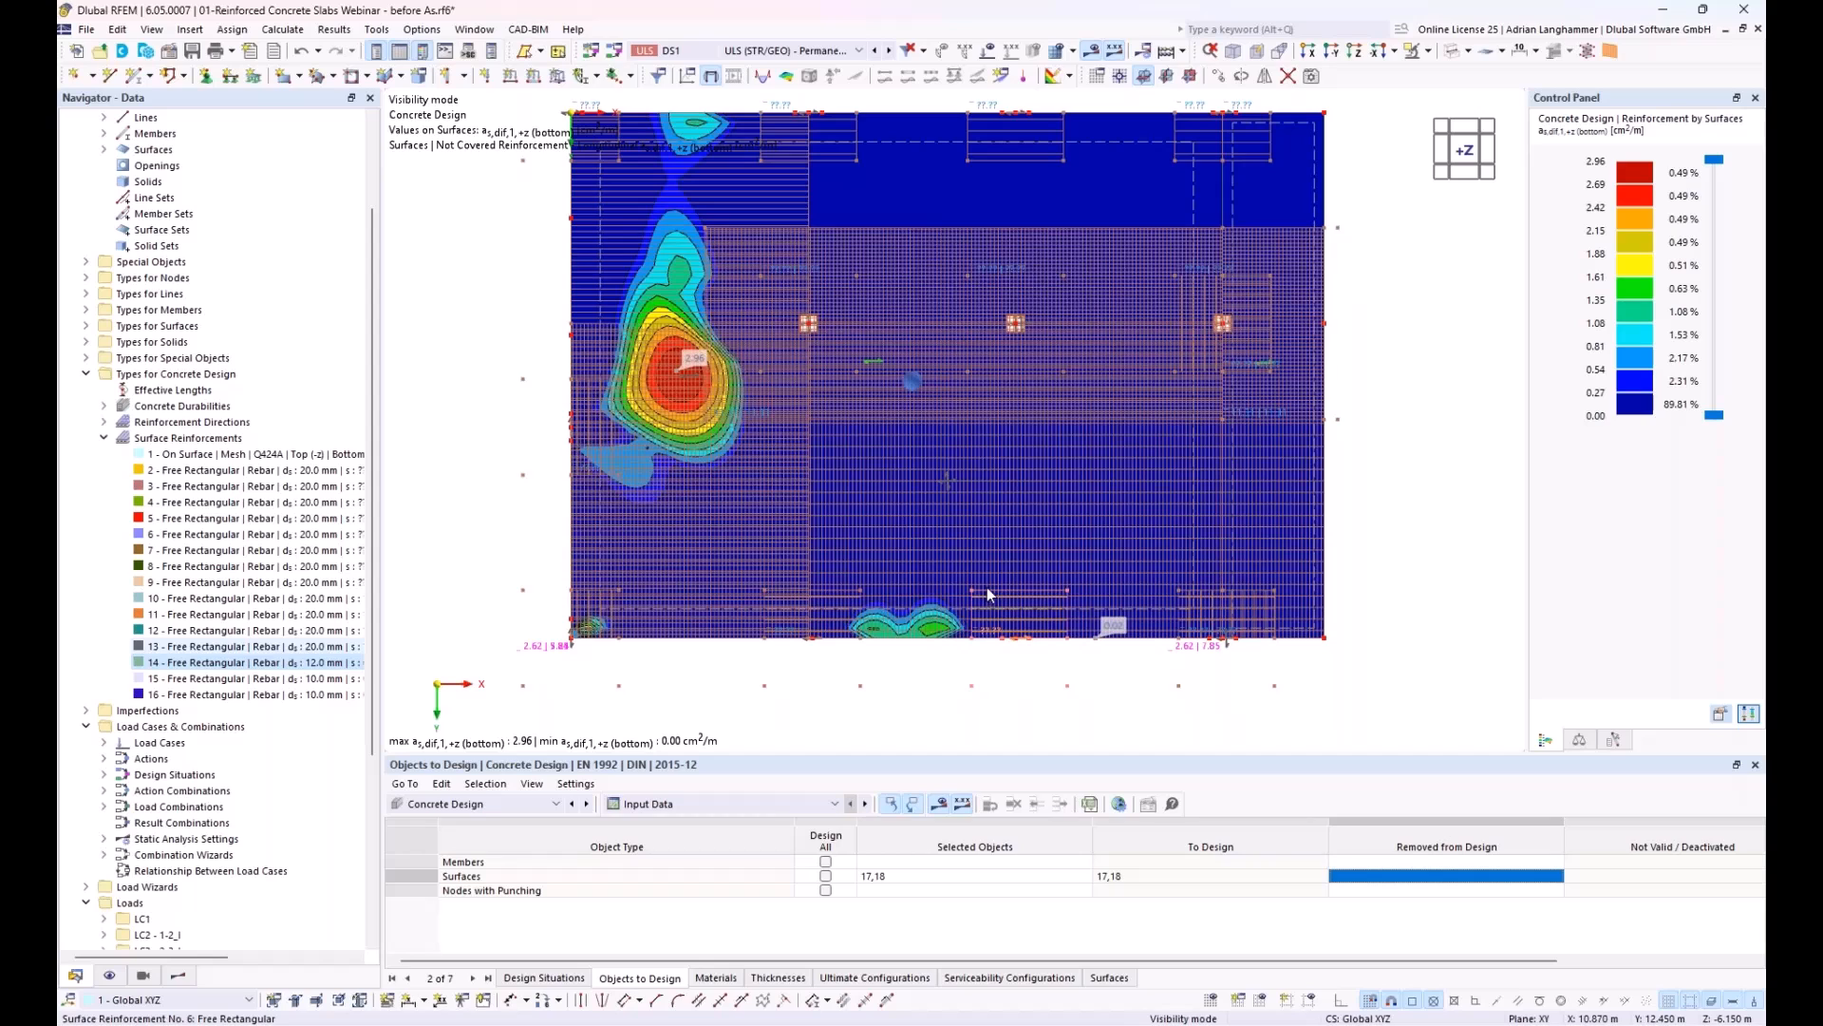
pyautogui.click(323, 694)
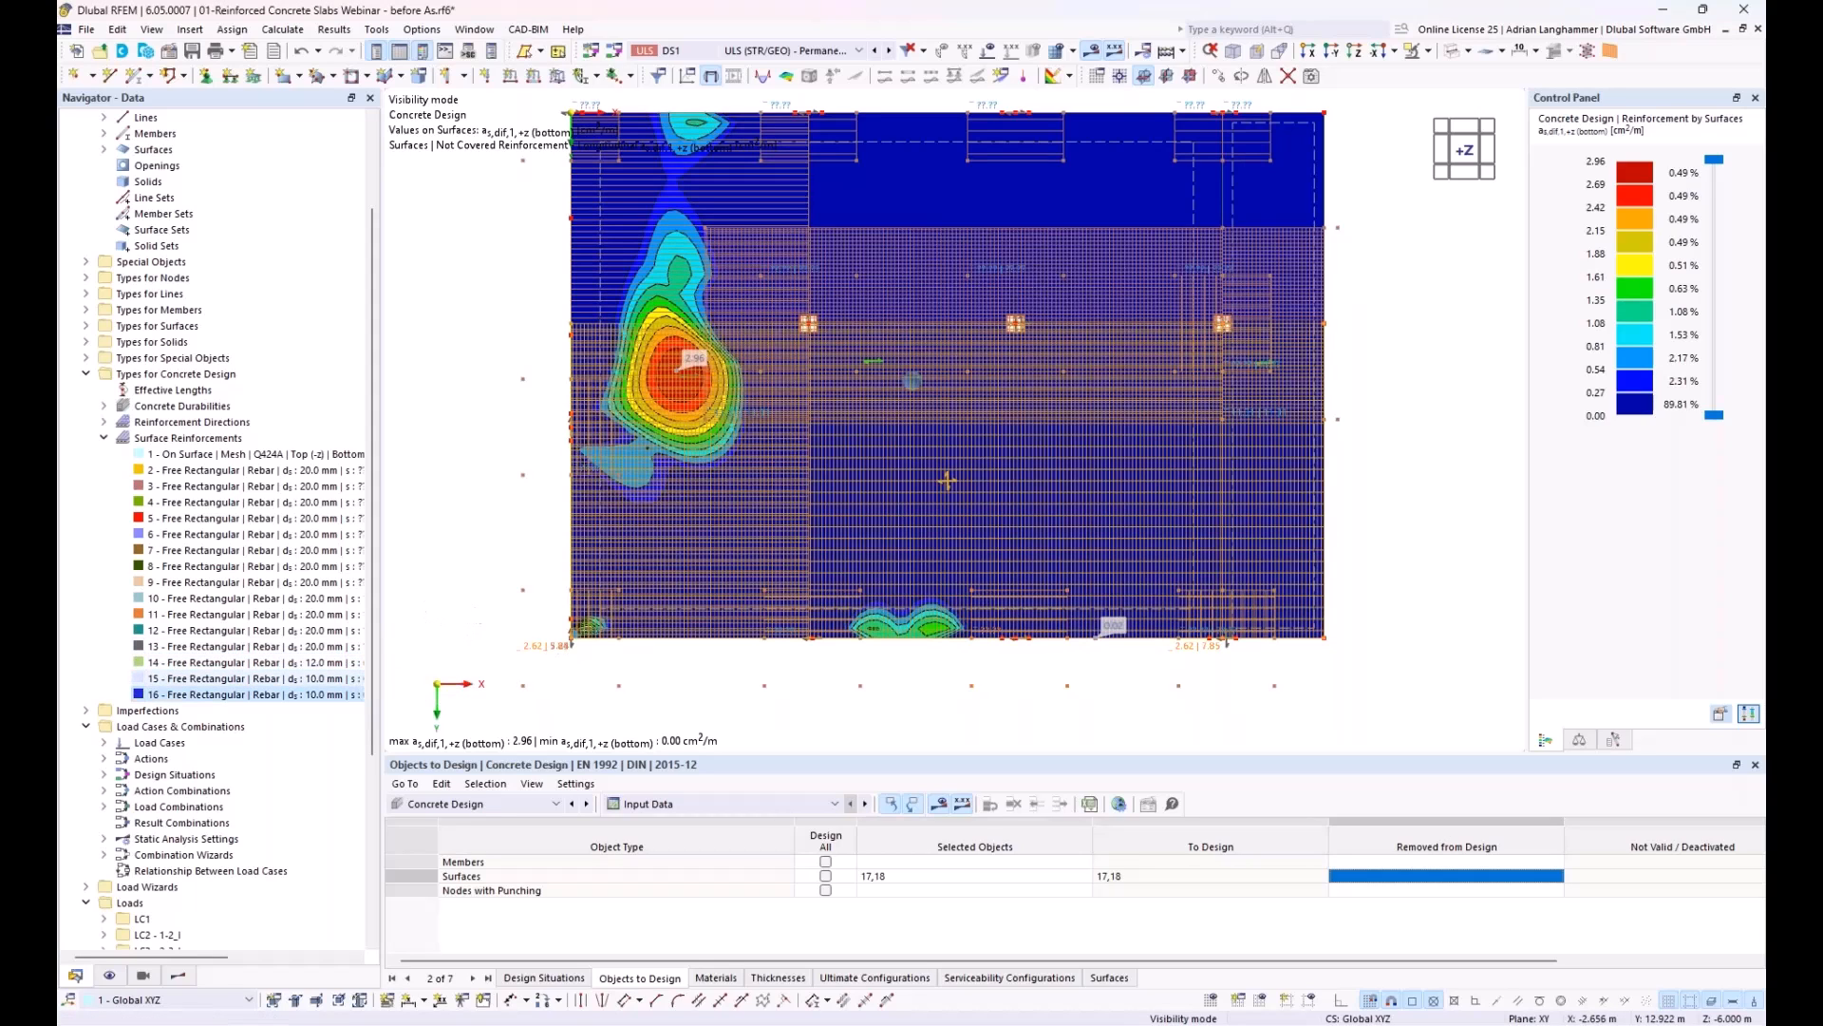
pyautogui.moveTo(463, 613); pyautogui.dragTo(488, 589, button='middle')
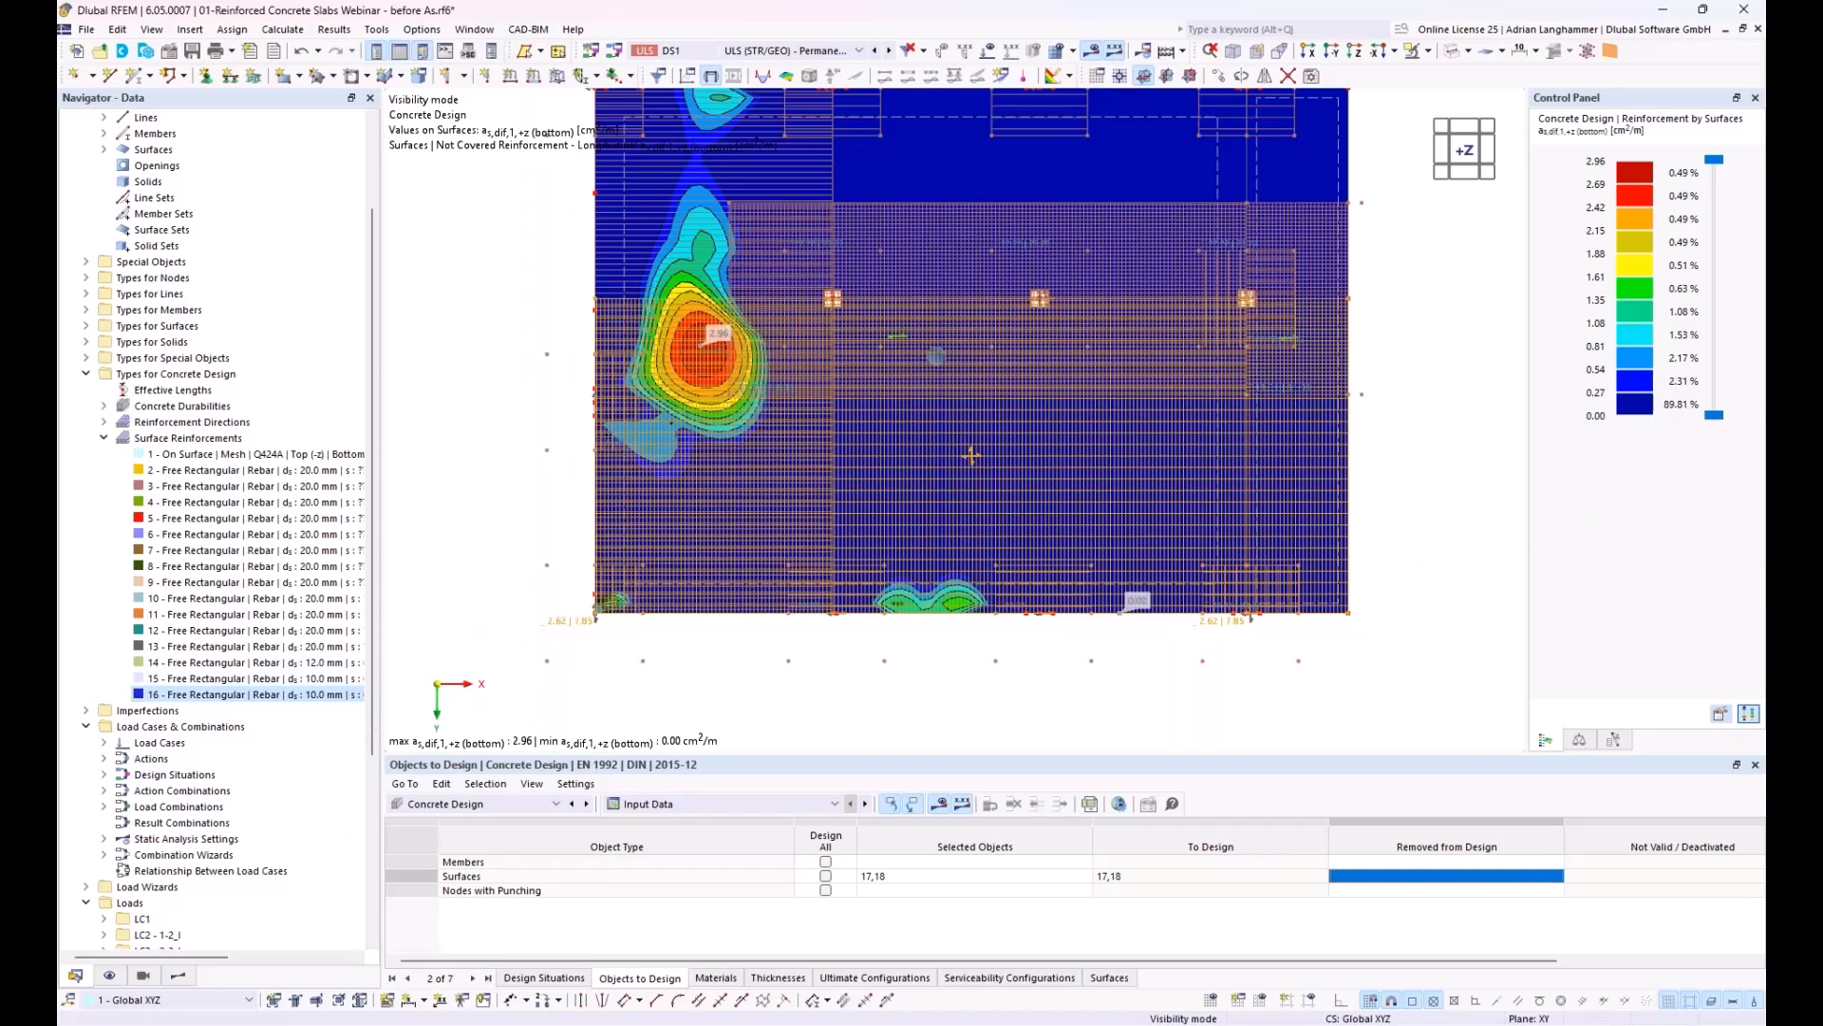
pyautogui.moveTo(1442, 330); pyautogui.dragTo(1434, 352, button='middle')
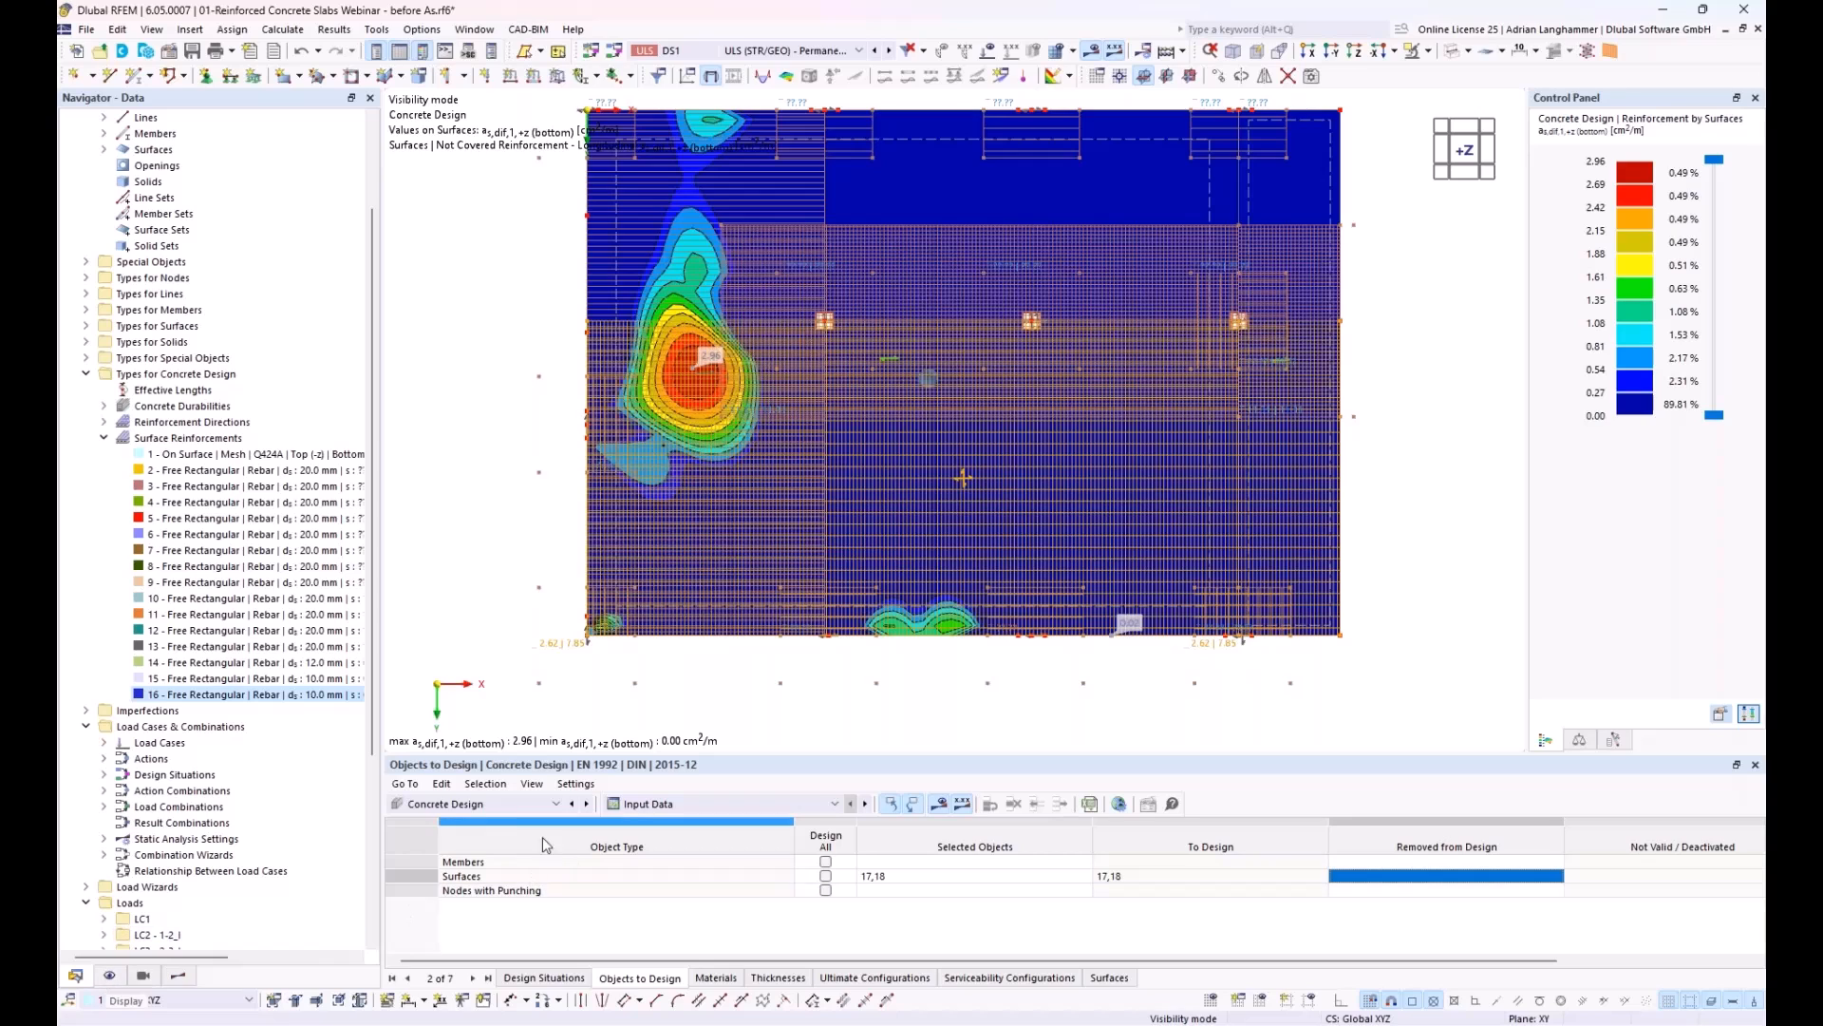
# Step: Enable deleting add-on results by changing input data in the global Concrete Design settings, and restart the design calculation
pyautogui.click(1090, 803)
pyautogui.click(474, 549)
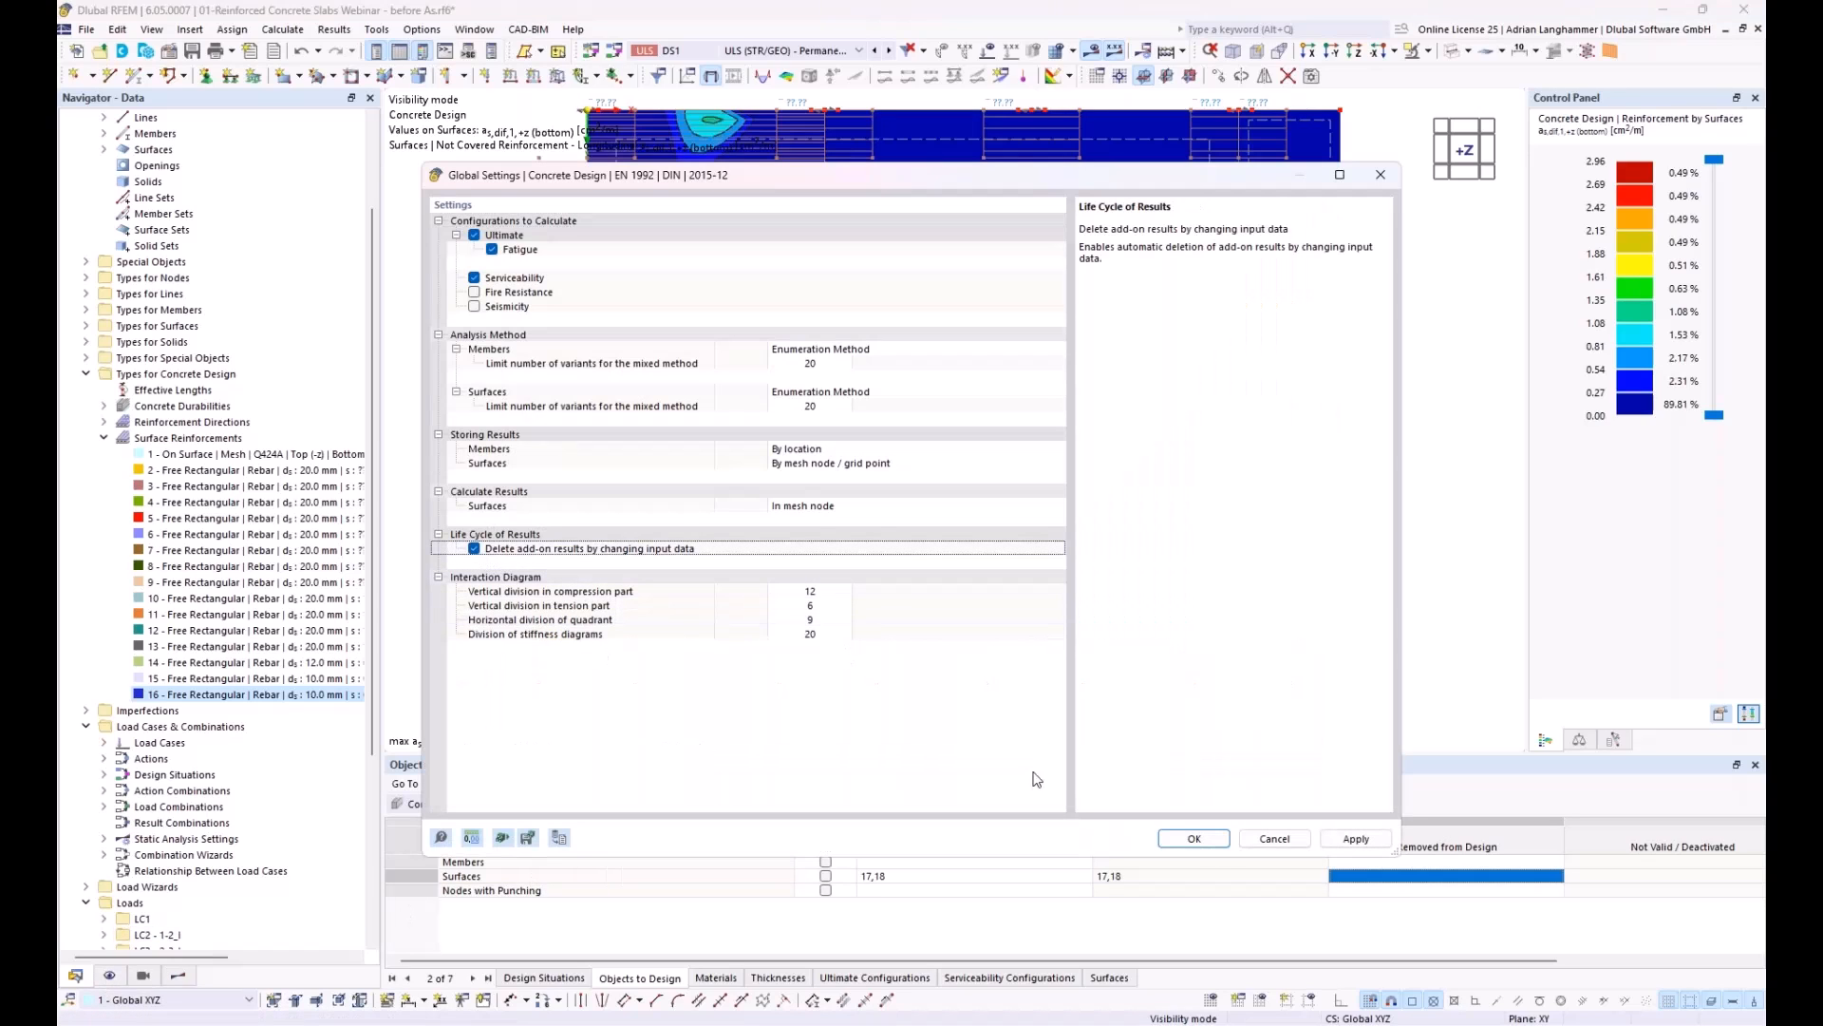
pyautogui.click(1193, 839)
pyautogui.click(969, 600)
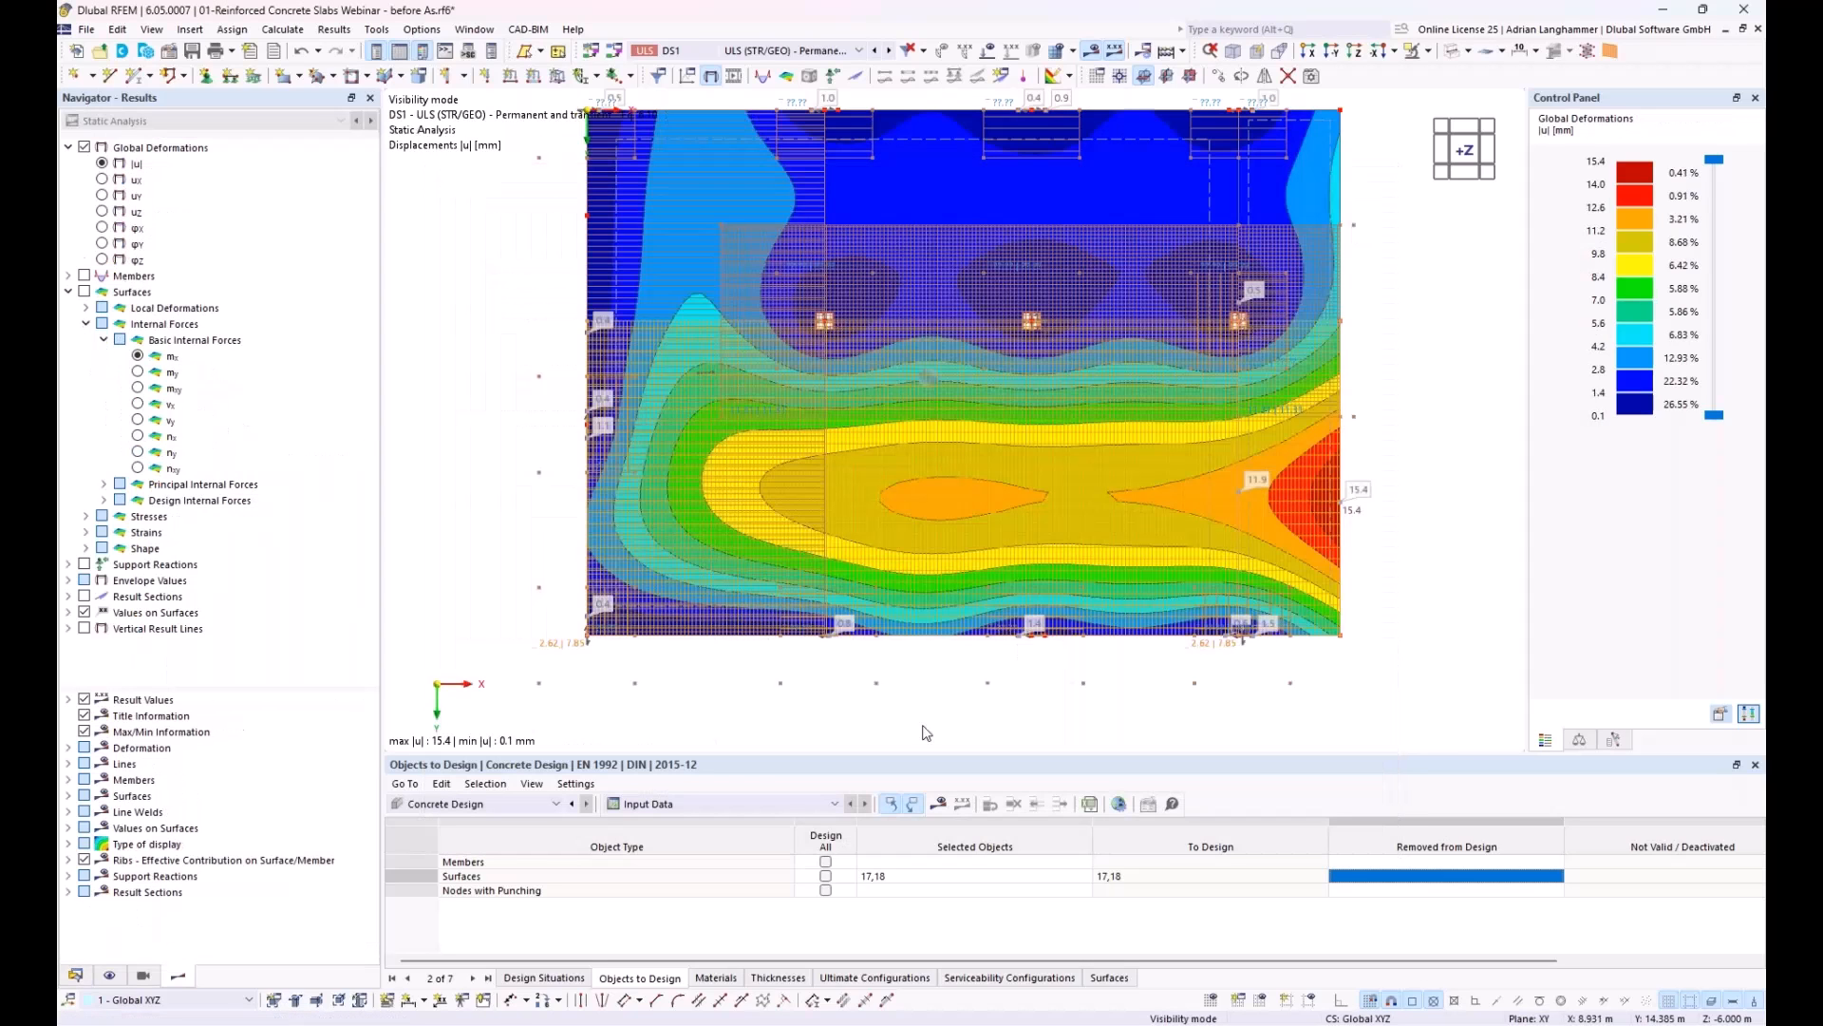
pyautogui.click(940, 803)
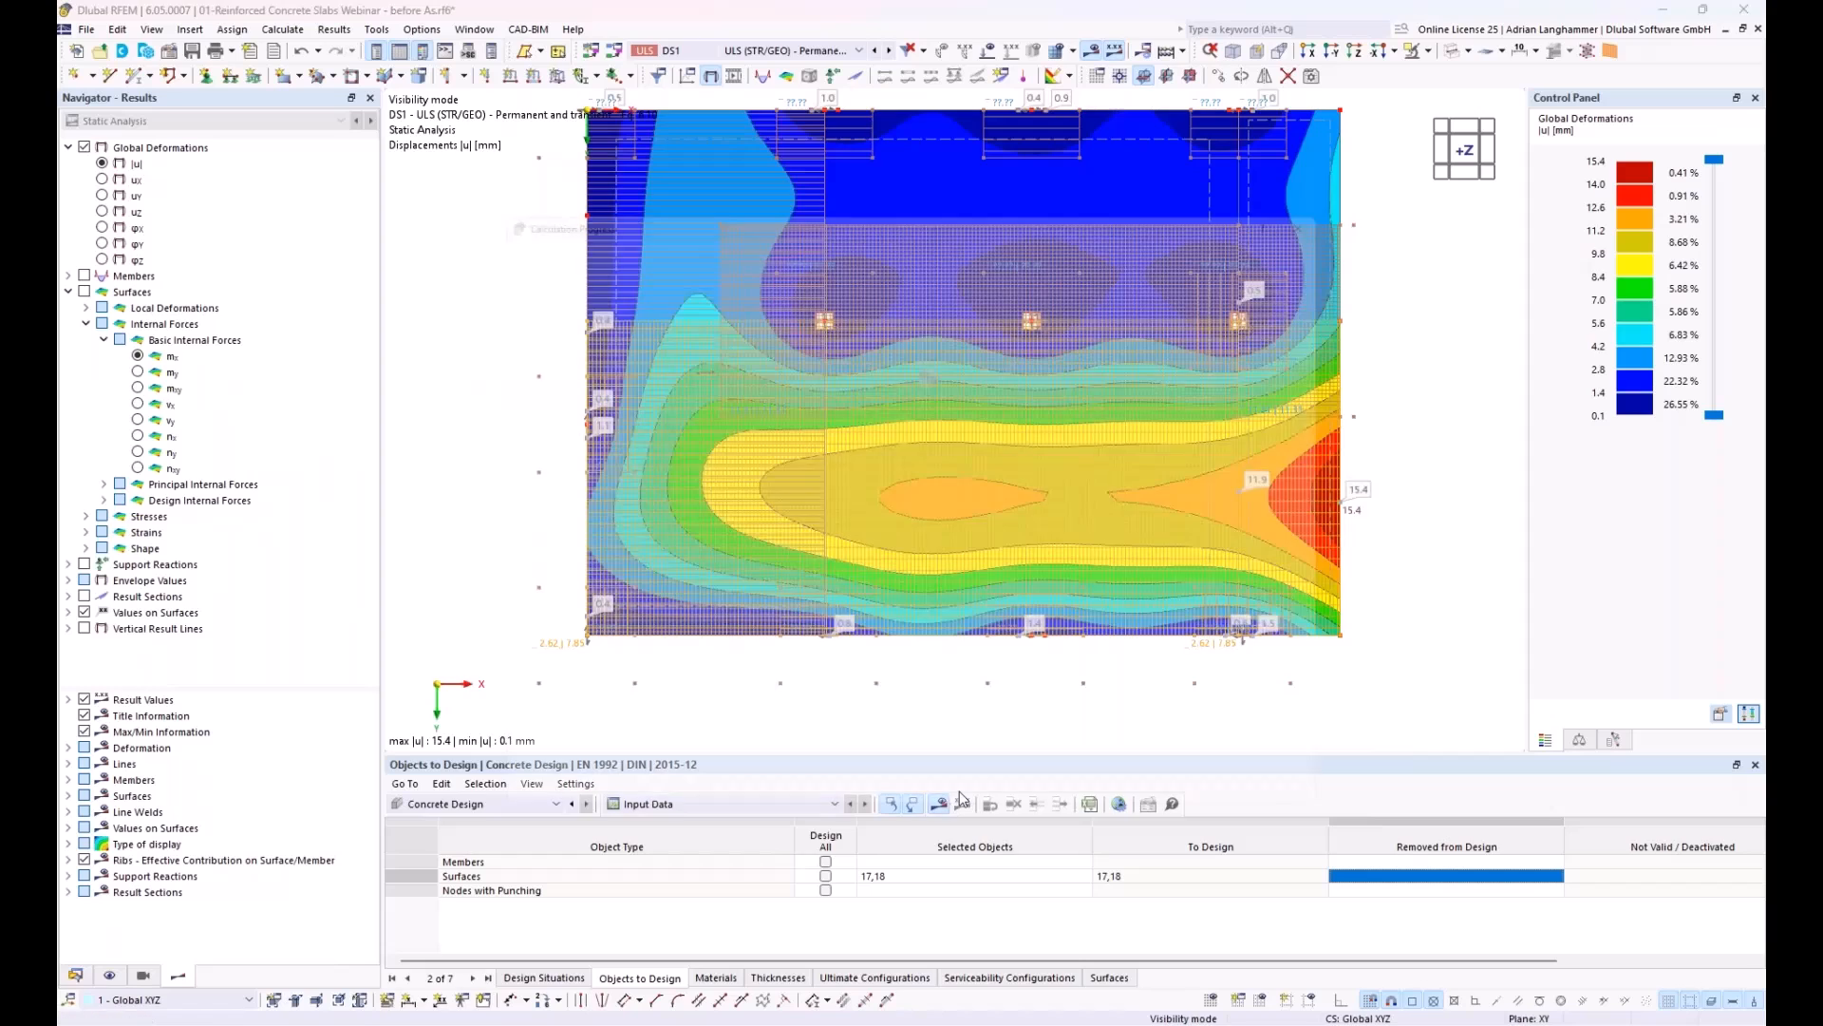
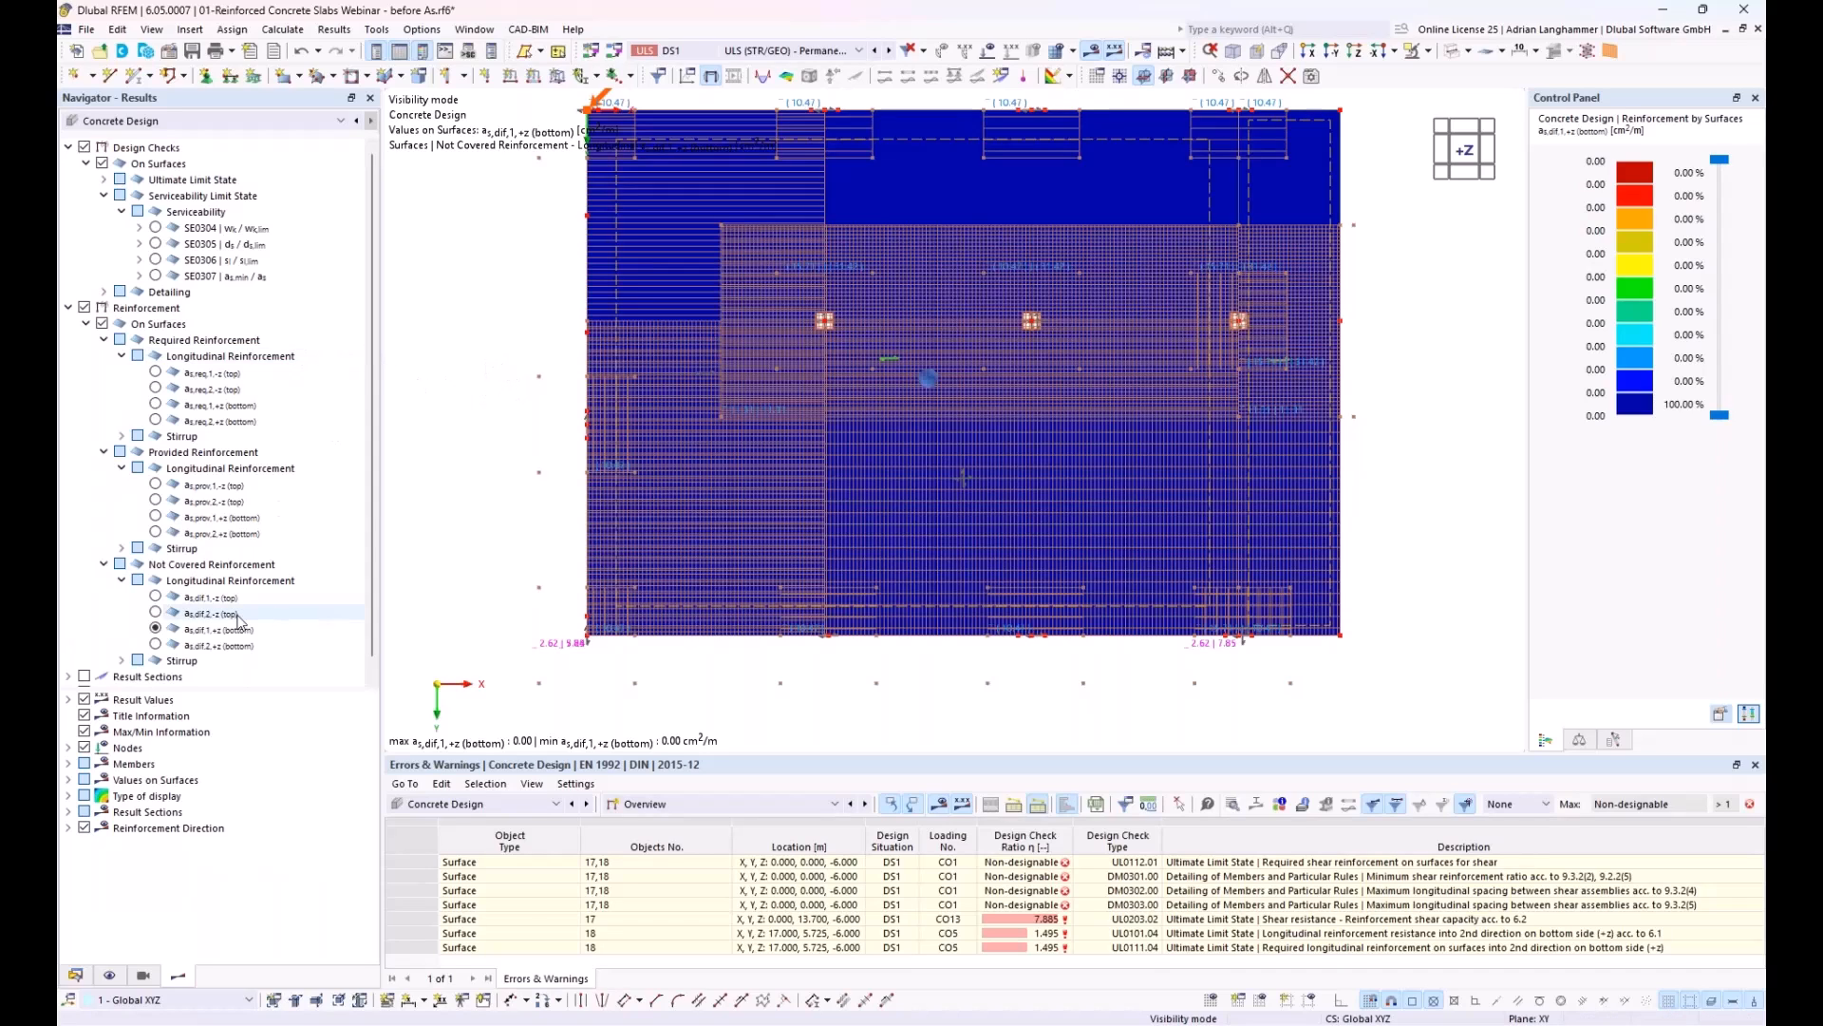
# Step: Display the not covered longitudinal top reinforcement in direction 1 and in direction 2 across the slab
pyautogui.click(158, 598)
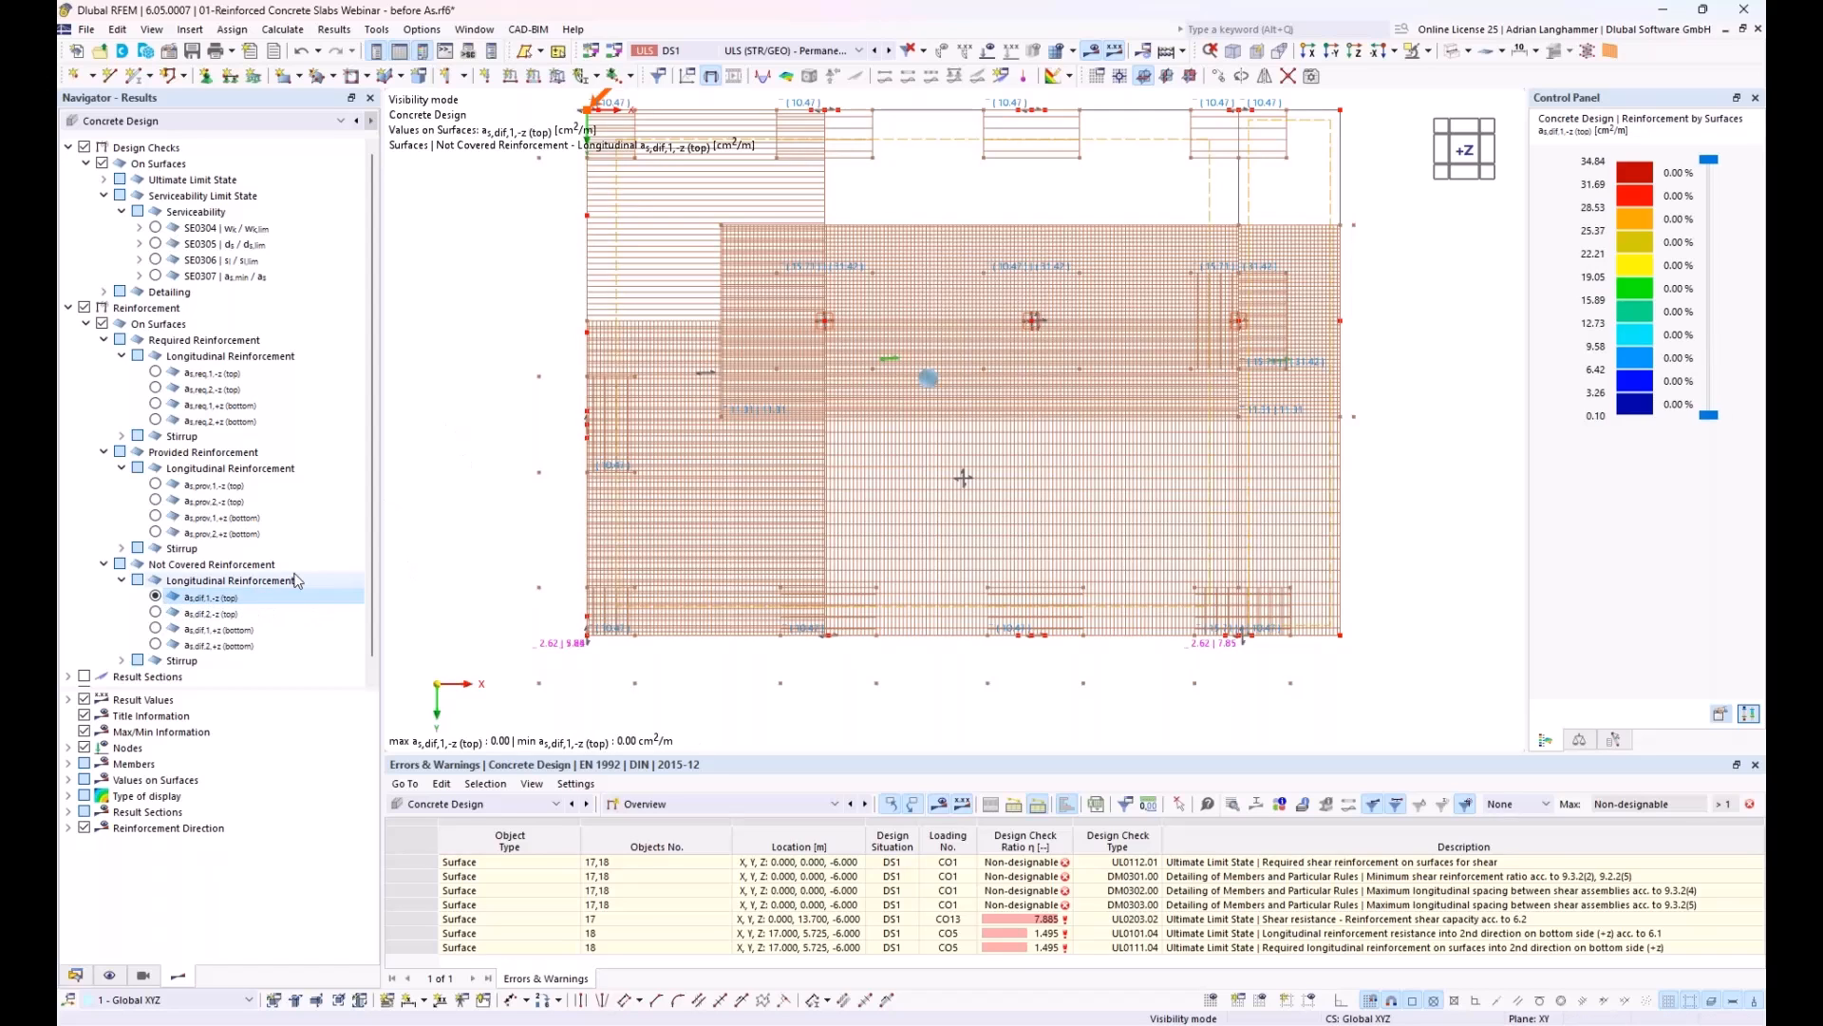
pyautogui.moveTo(503, 446); pyautogui.dragTo(534, 465, button='middle')
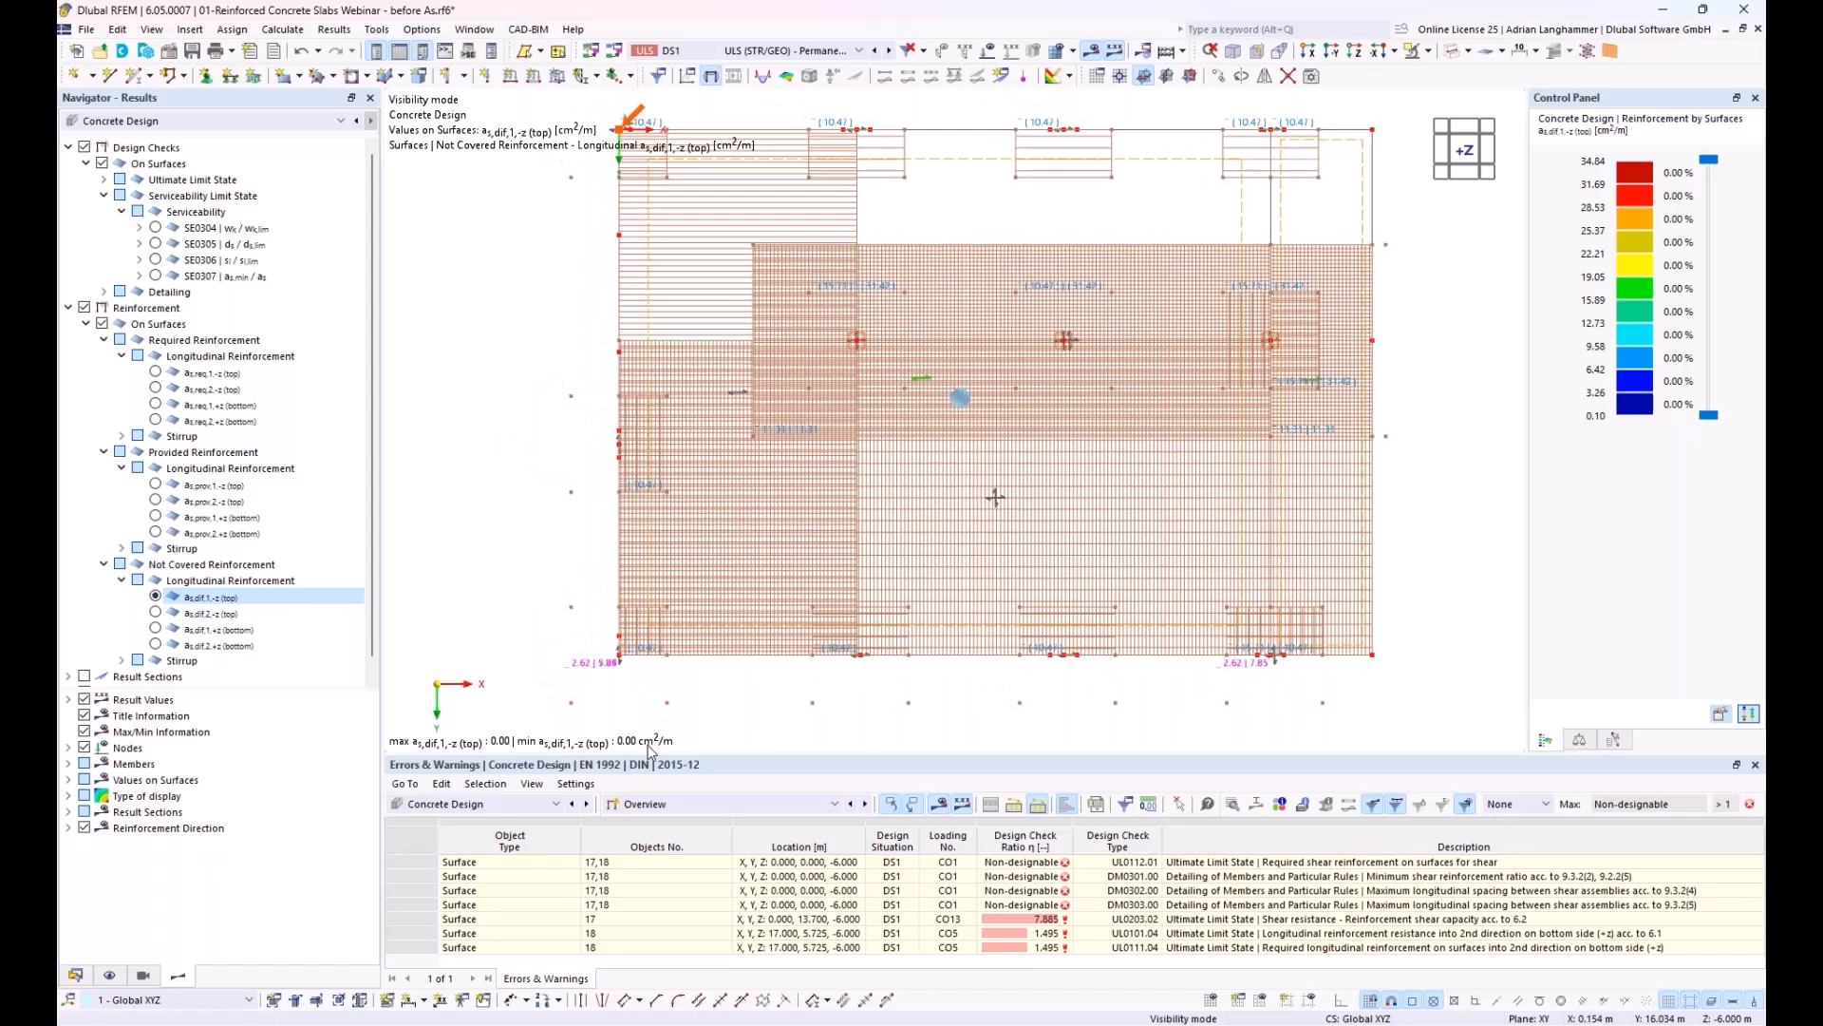
pyautogui.click(155, 612)
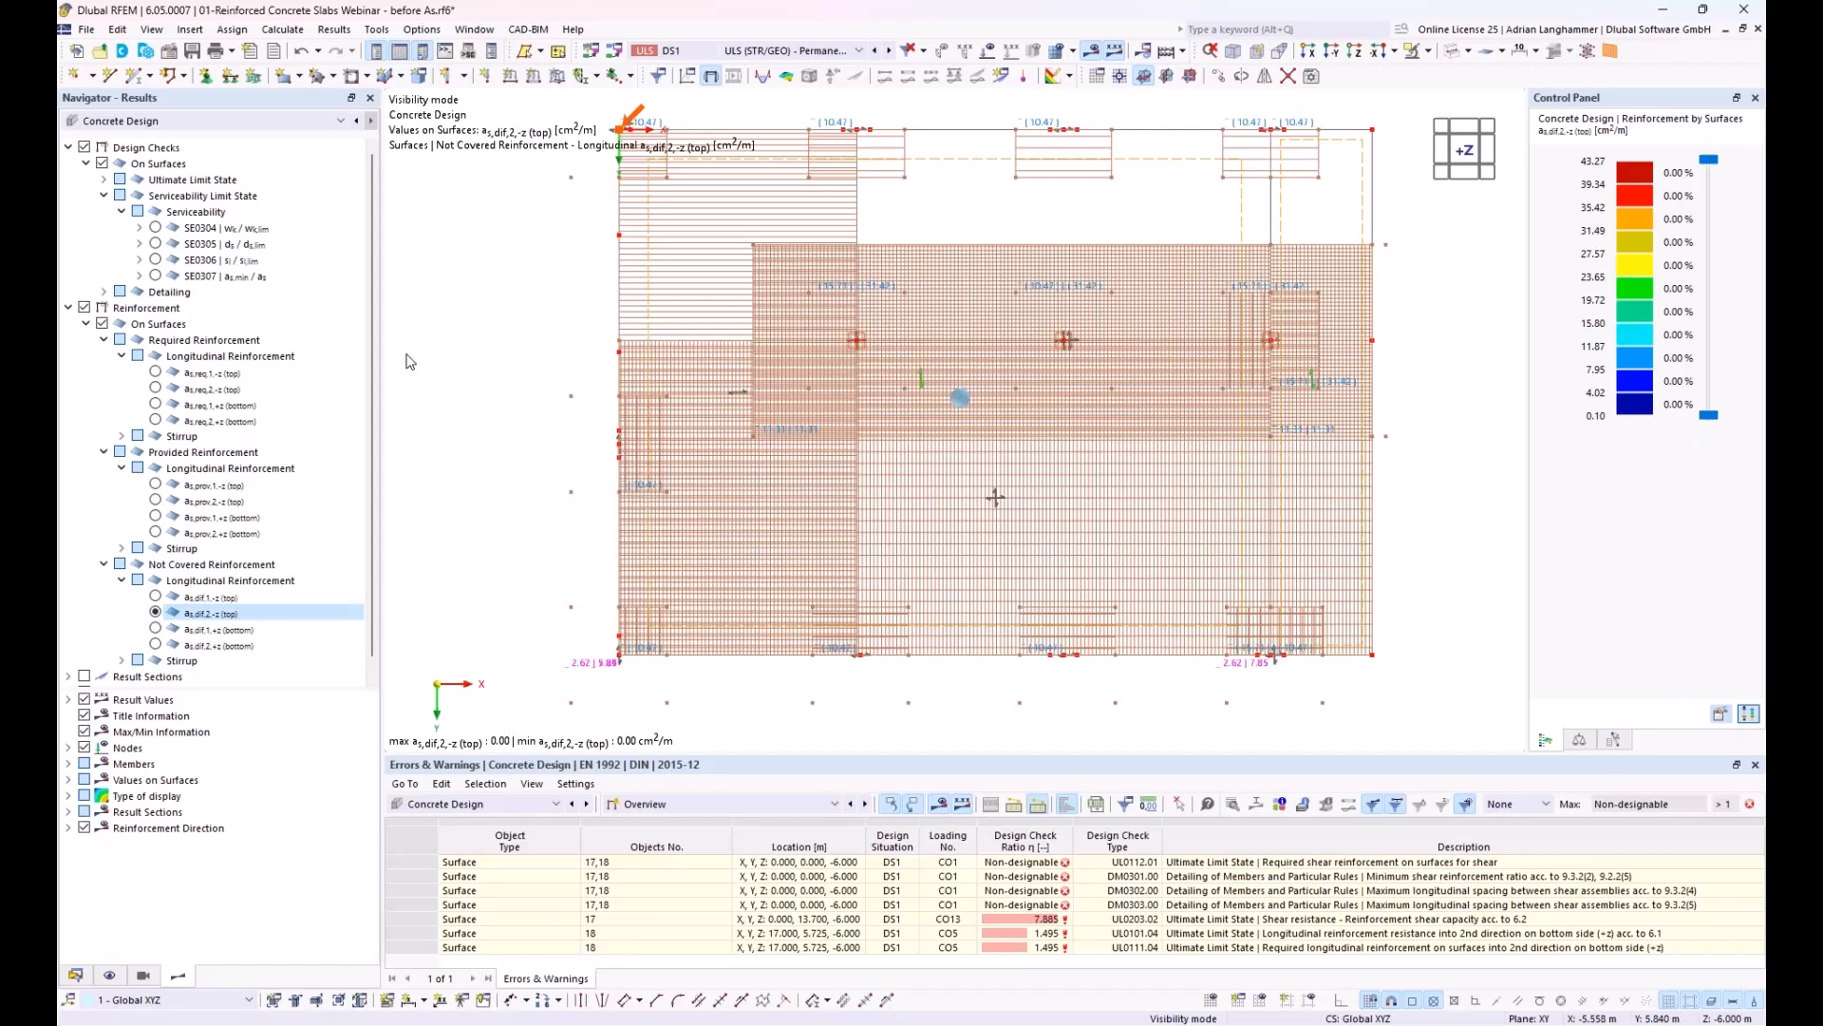
# Step: Display the ultimate limit state design check UL0101.01 for the slab's top reinforcement in direction 1
pyautogui.click(104, 180)
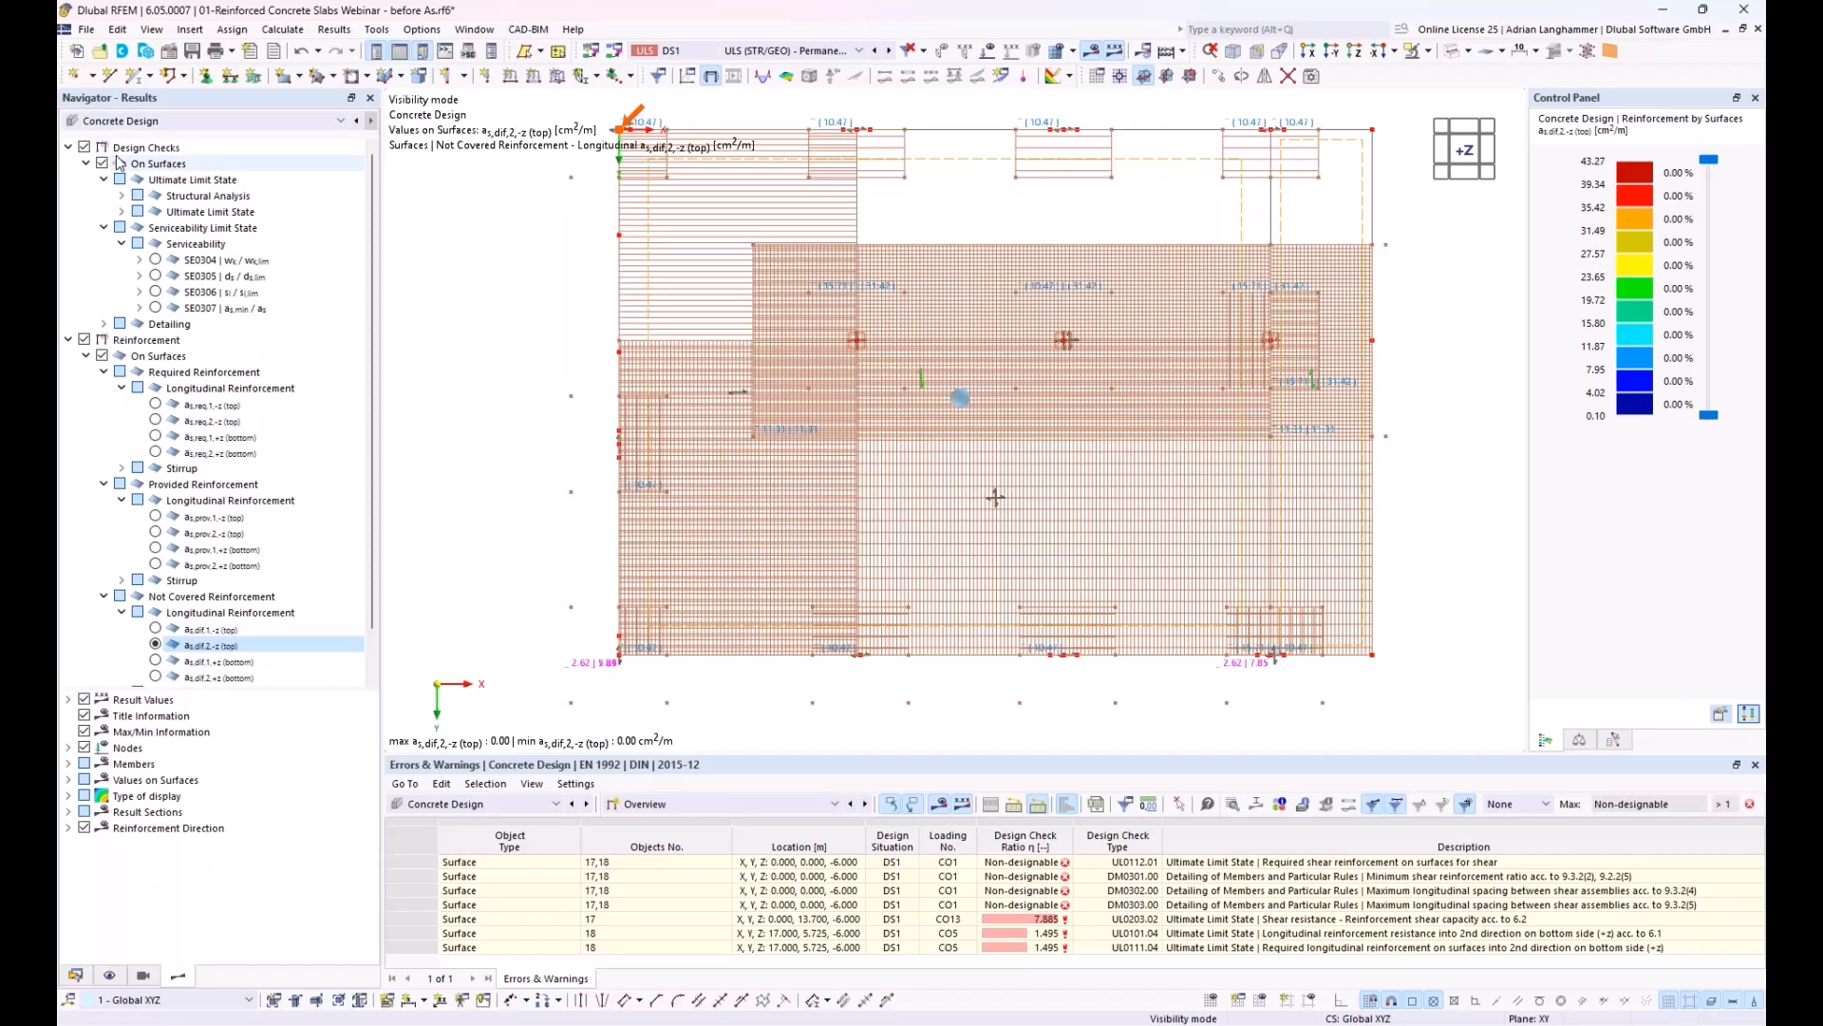
pyautogui.click(121, 211)
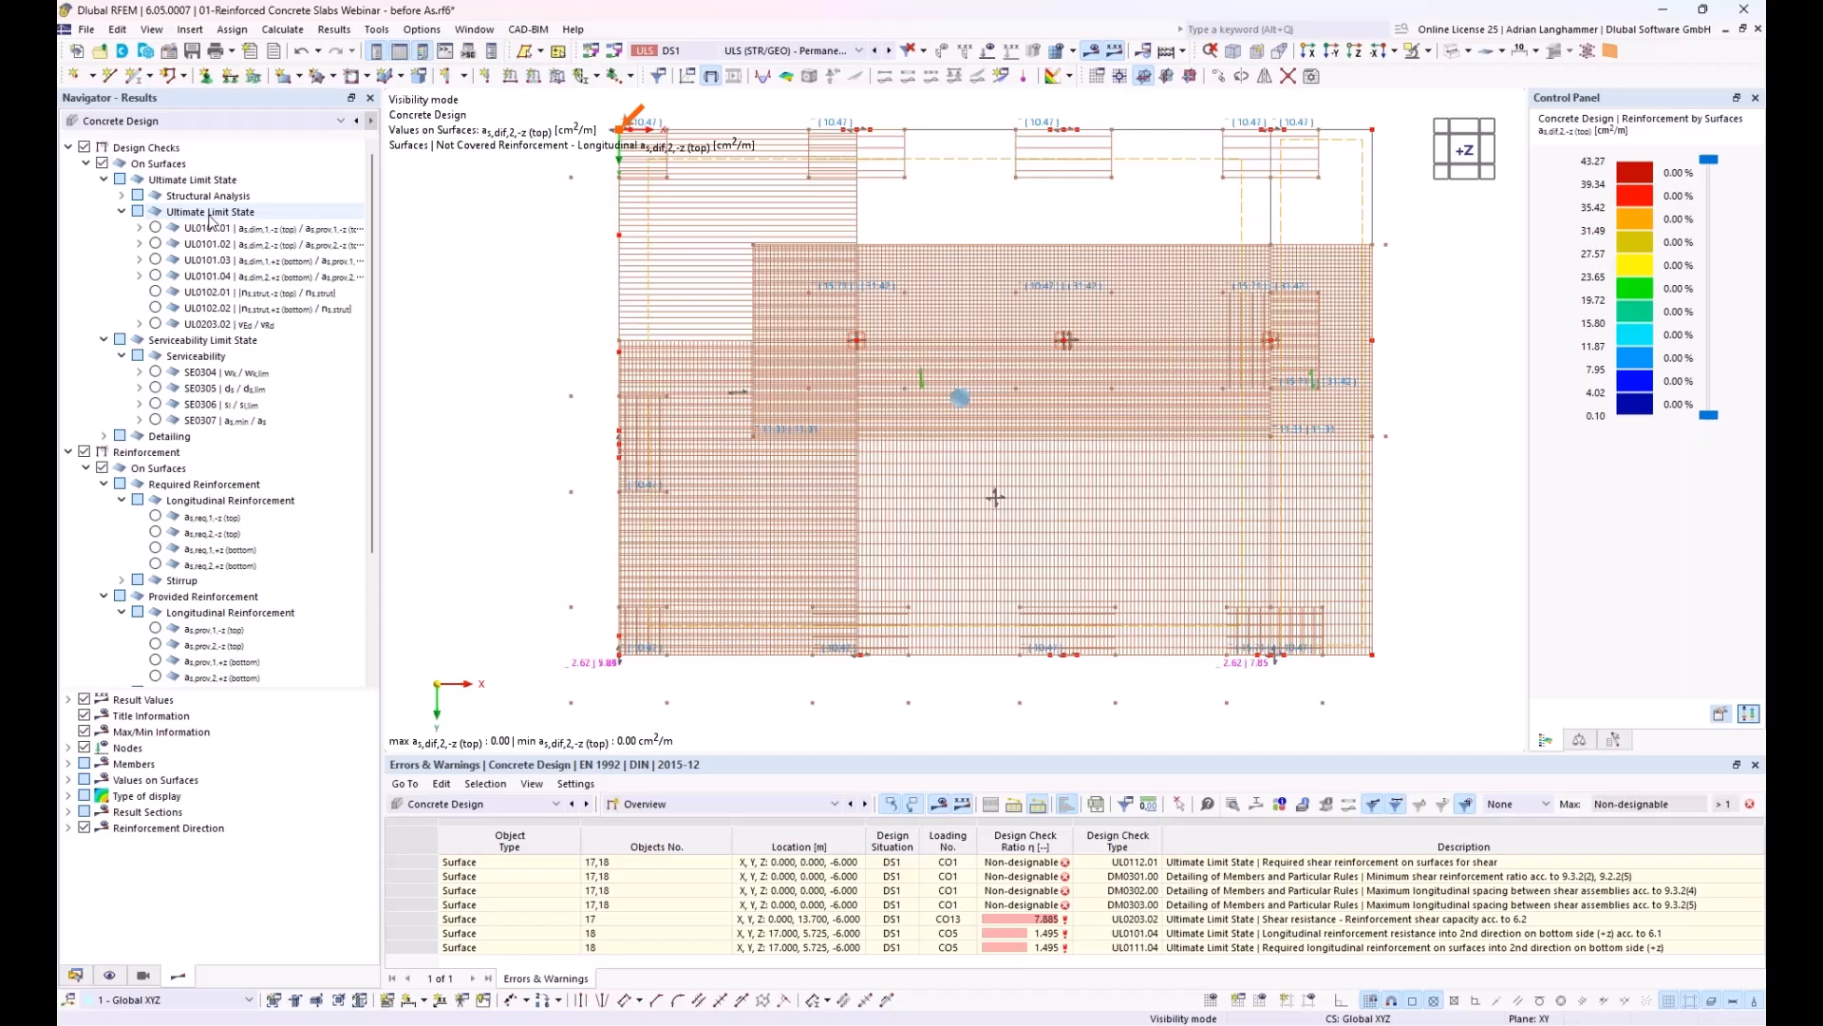
pyautogui.click(156, 228)
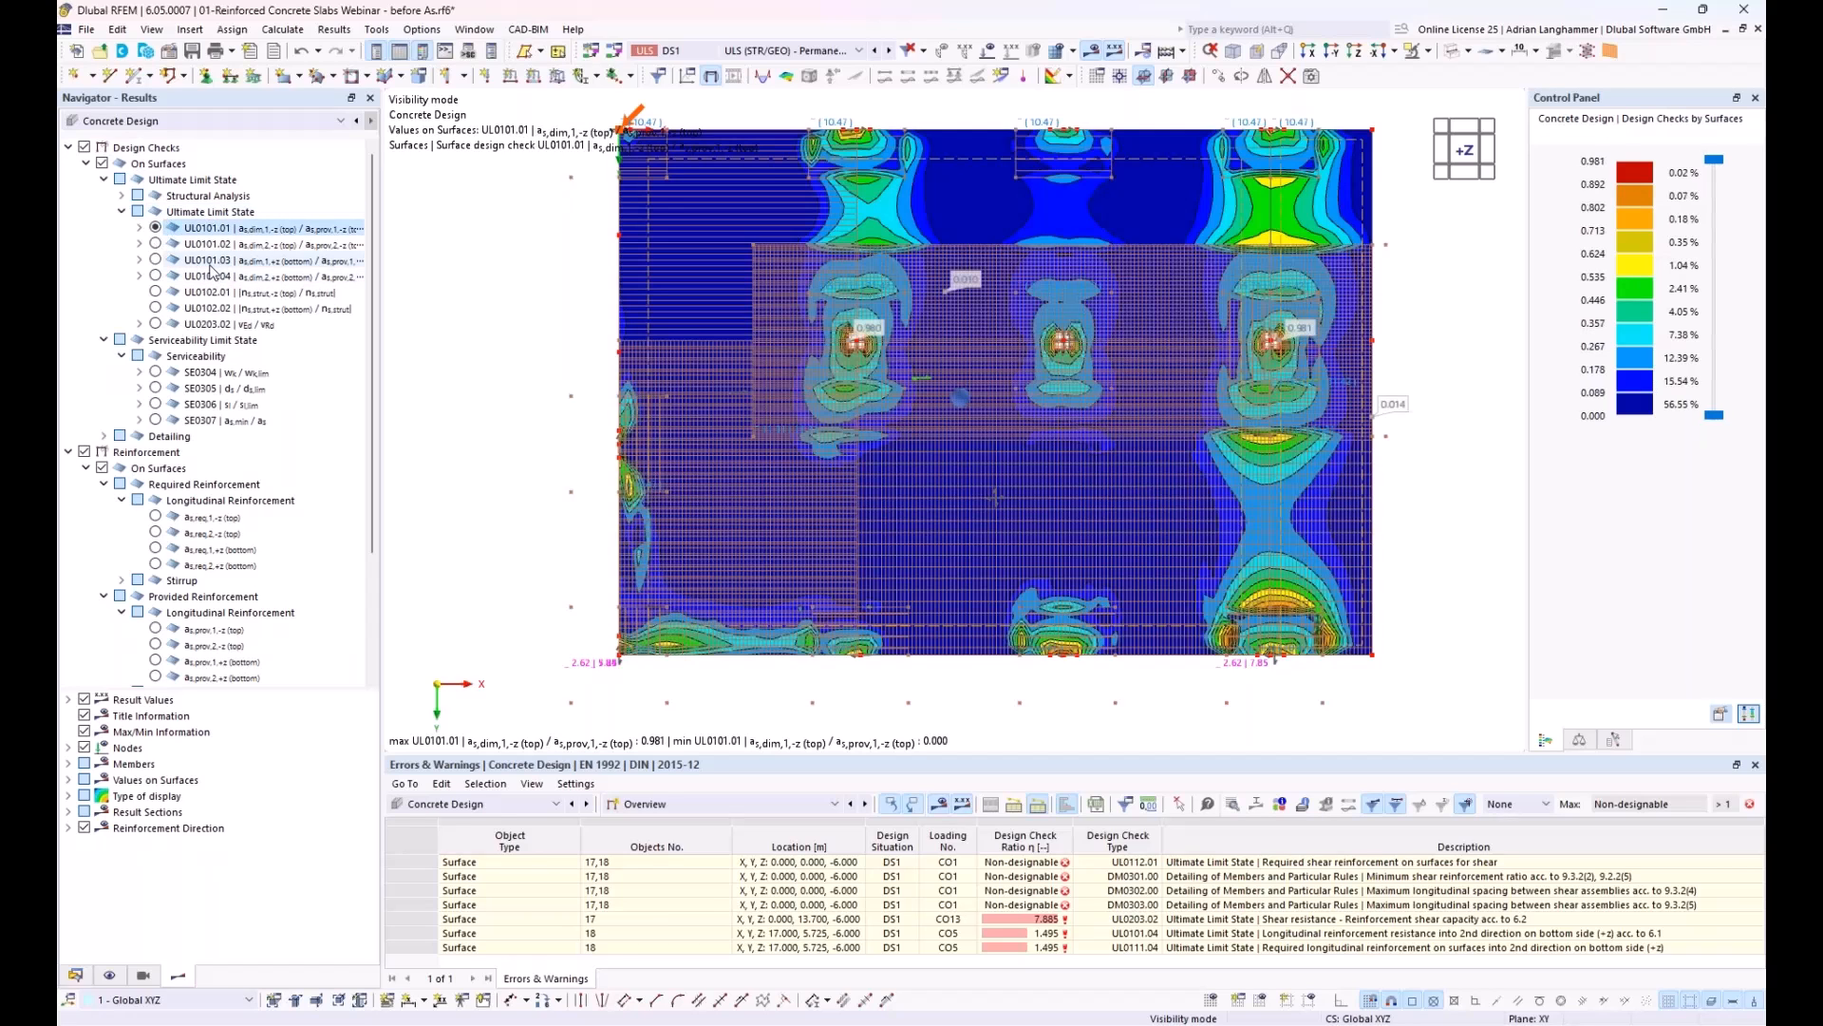
# Step: Hide the types for concrete design in the model display and show the UL0101.02 check for top reinforcement in direction 2
pyautogui.click(109, 975)
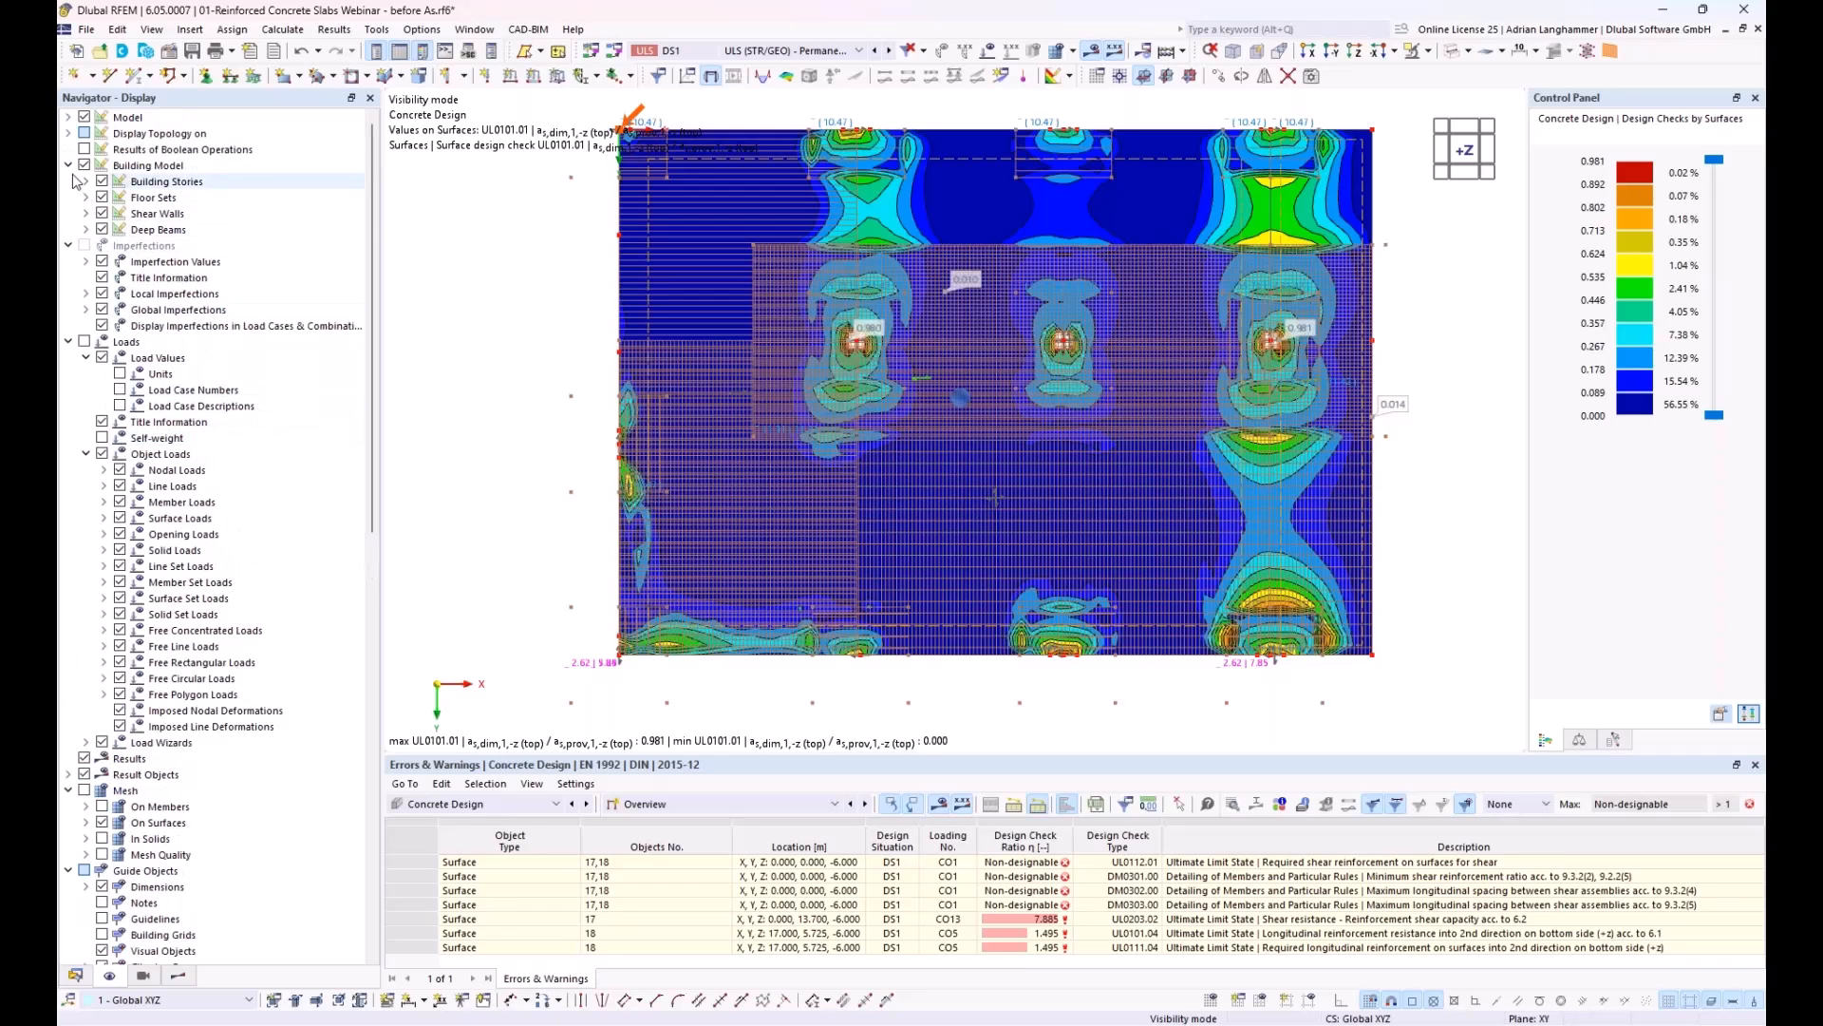
pyautogui.click(68, 117)
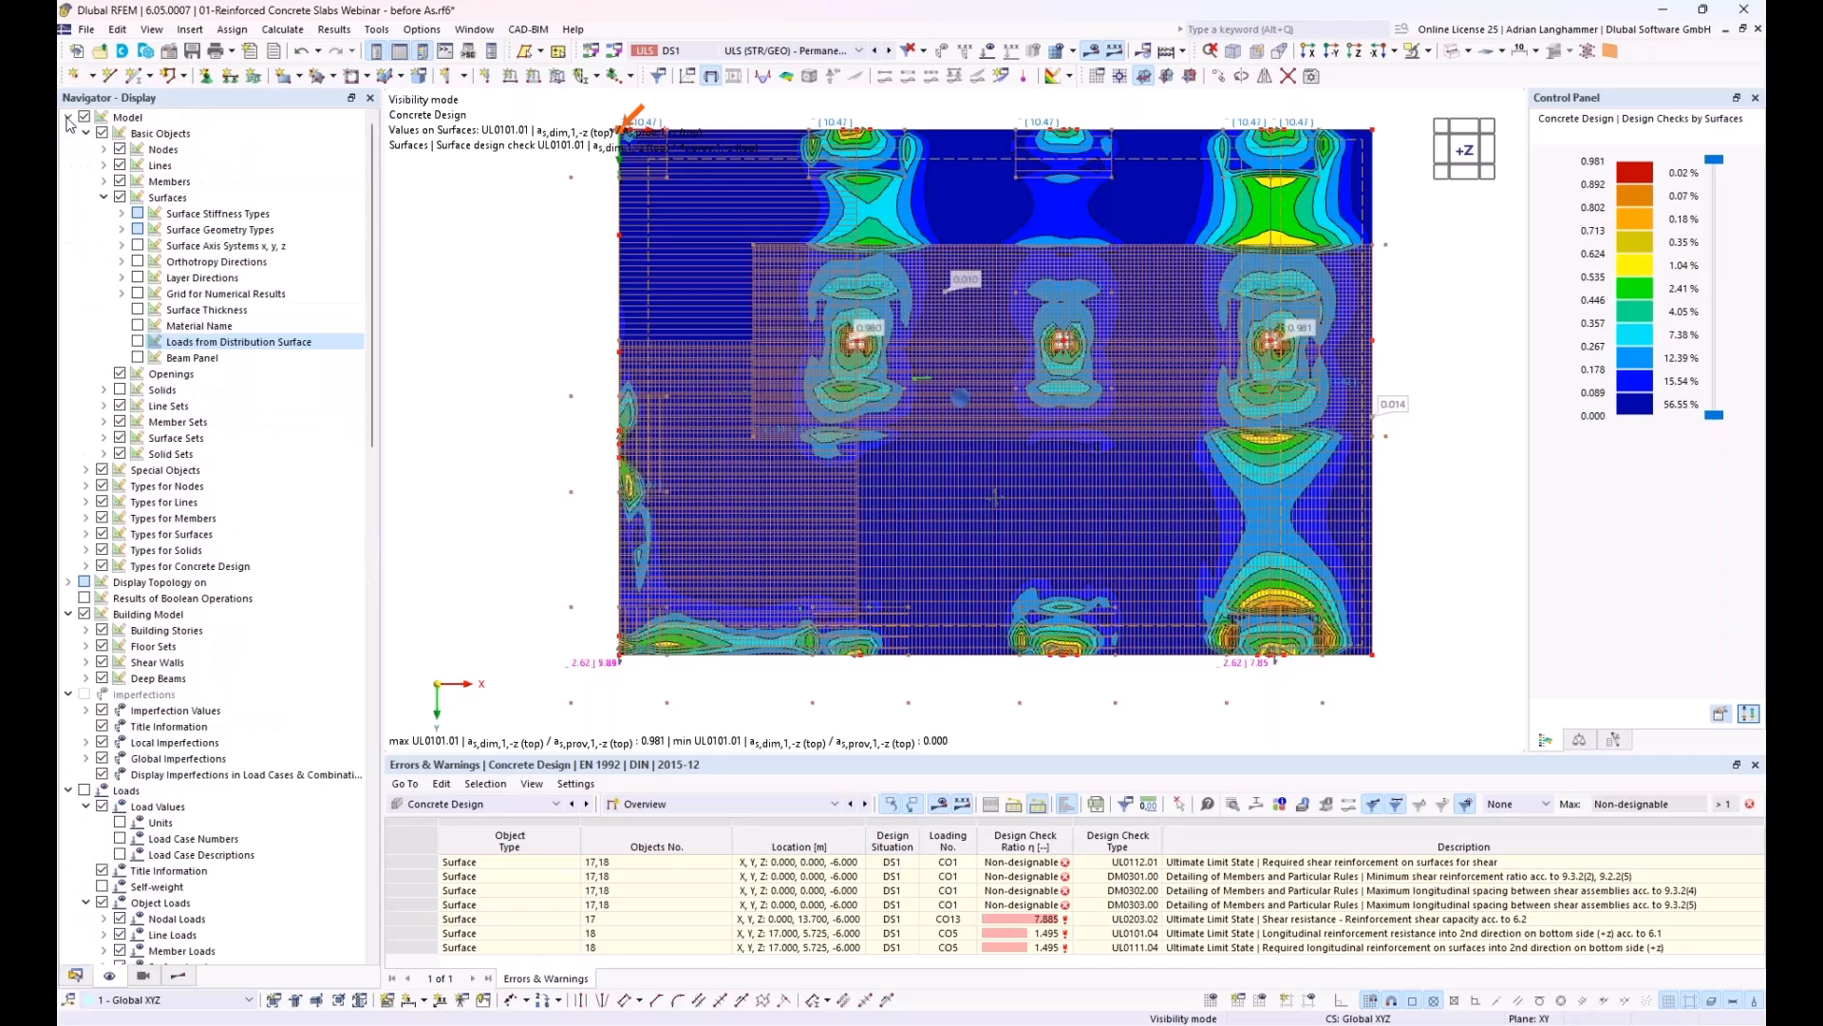
pyautogui.click(101, 567)
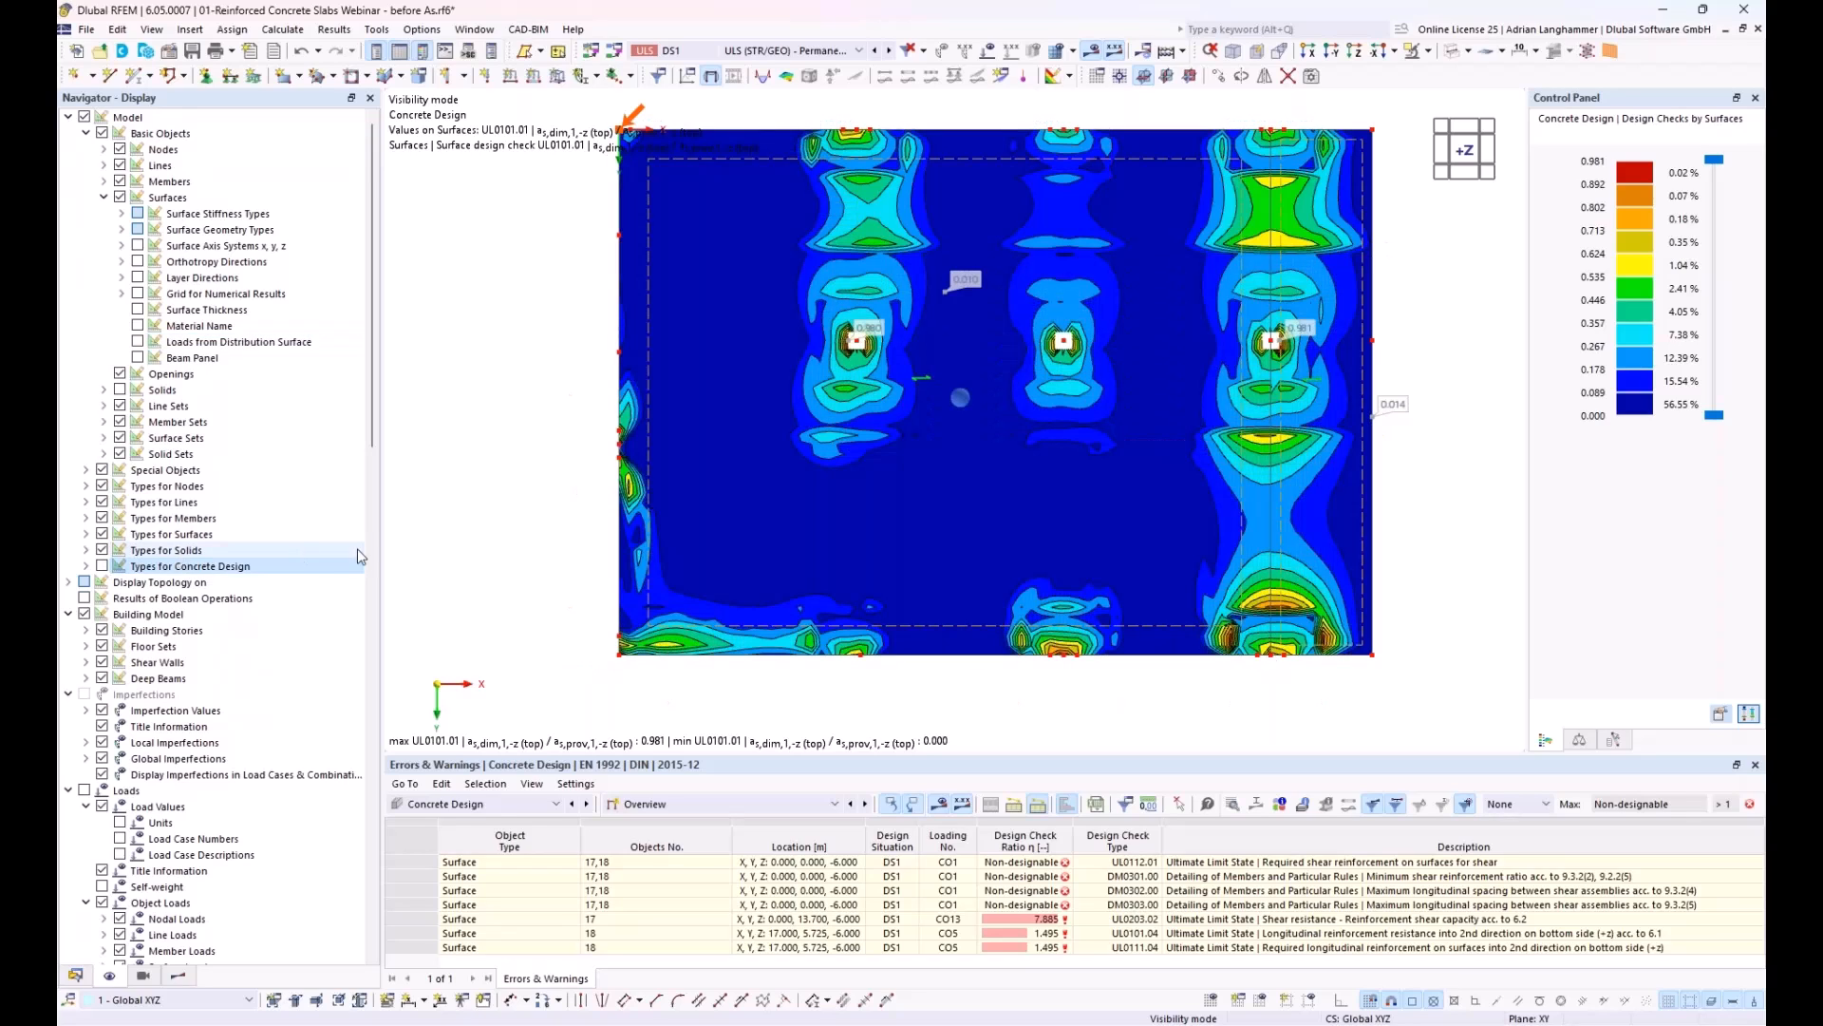
pyautogui.click(177, 976)
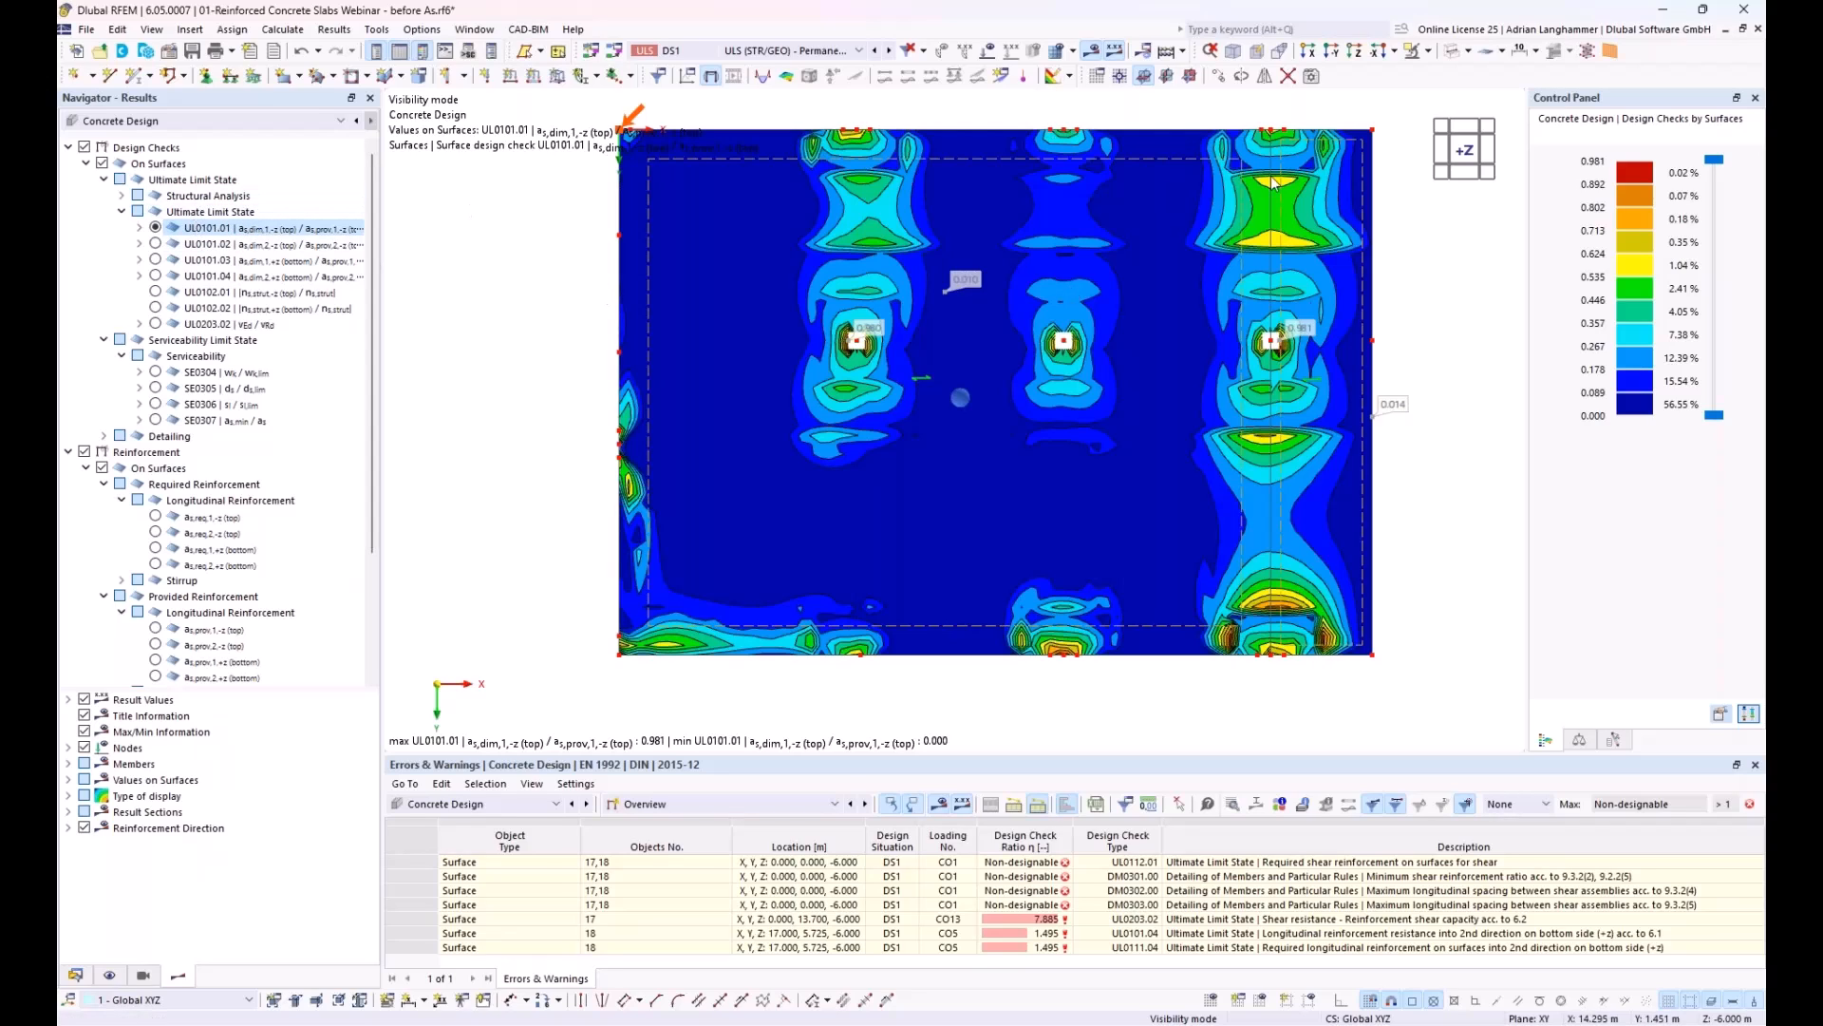
pyautogui.click(155, 244)
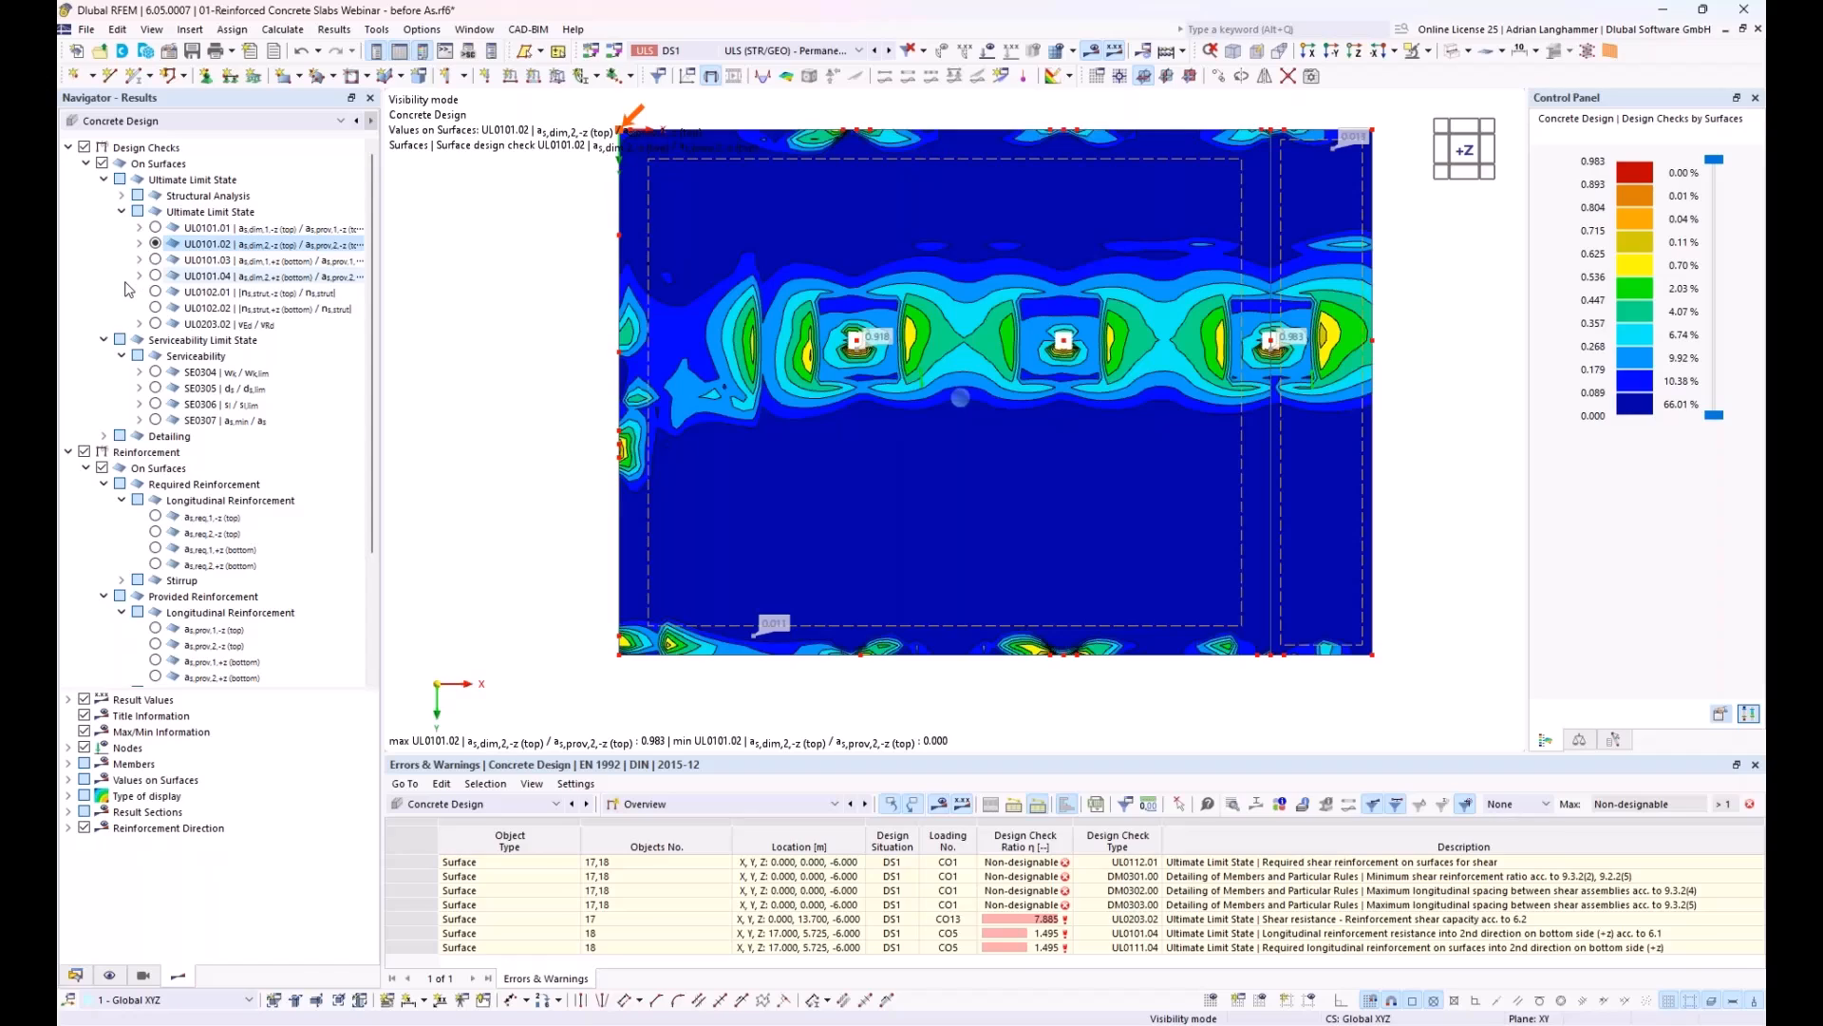
# Step: Examine the SE0304 serviceability check and the crack widths wk on the slab's top and bottom sides
pyautogui.click(139, 372)
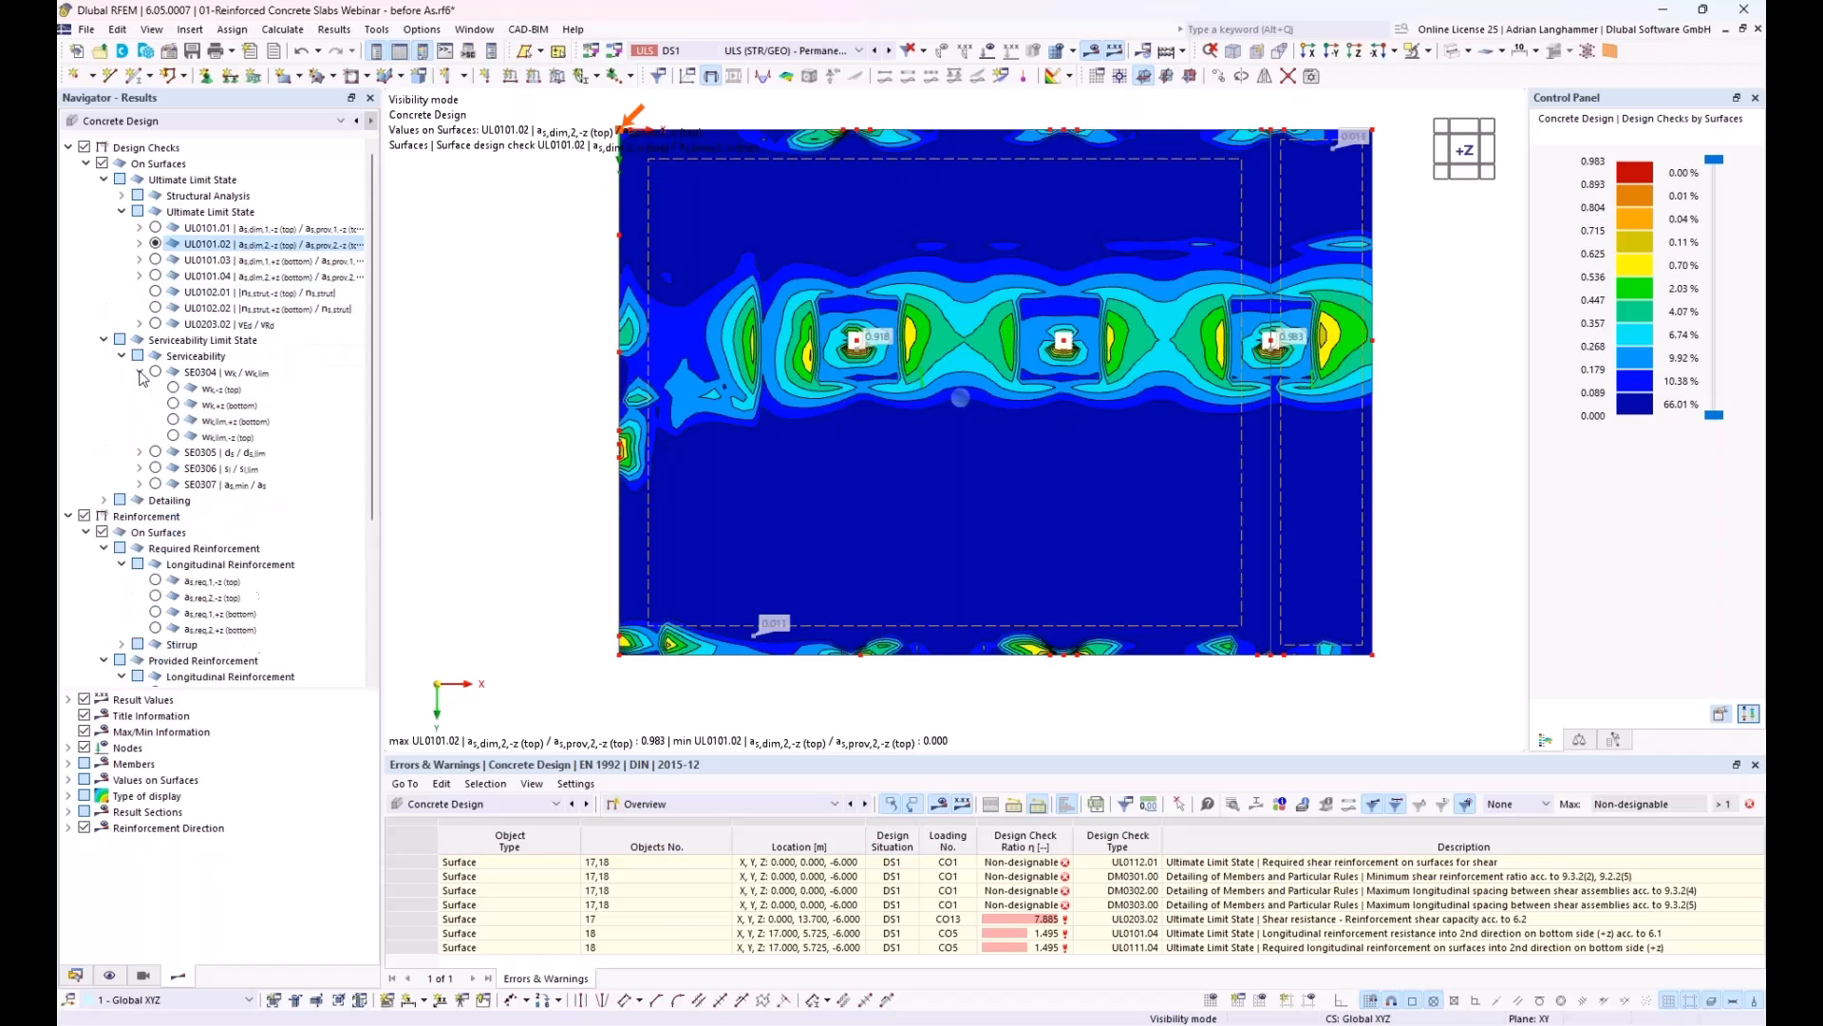
pyautogui.click(155, 371)
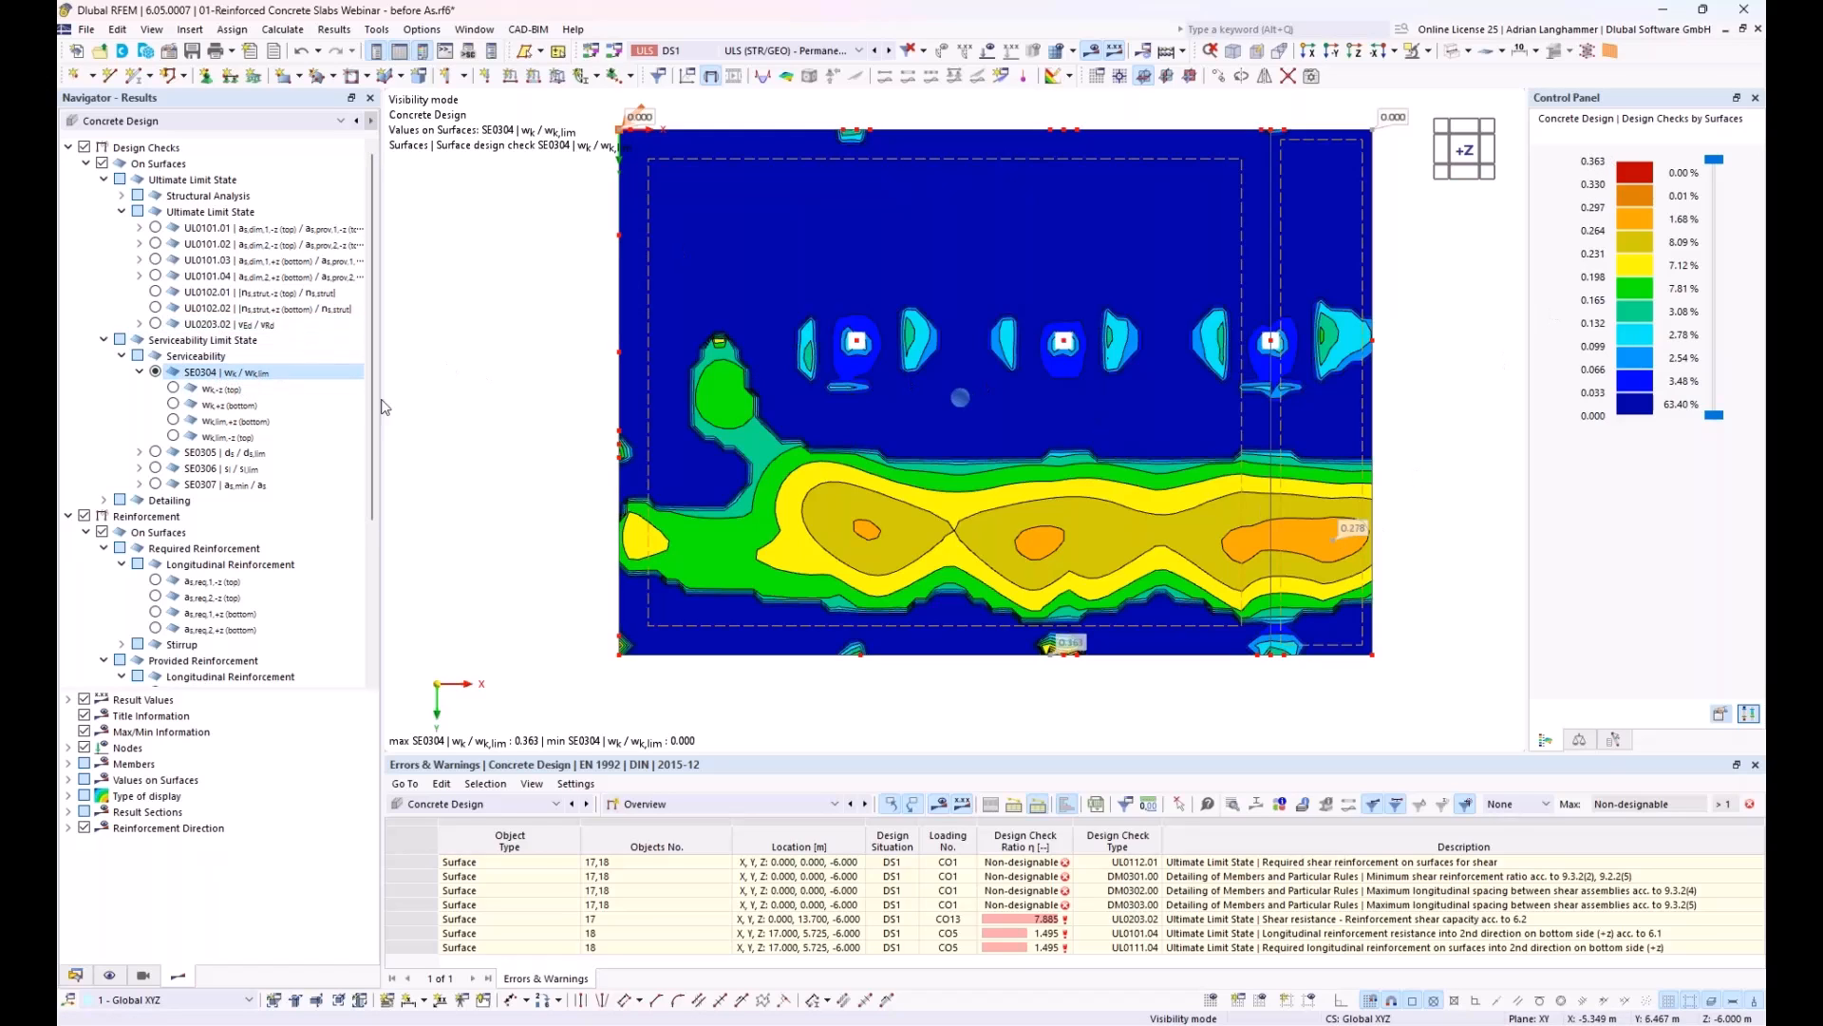
pyautogui.click(172, 390)
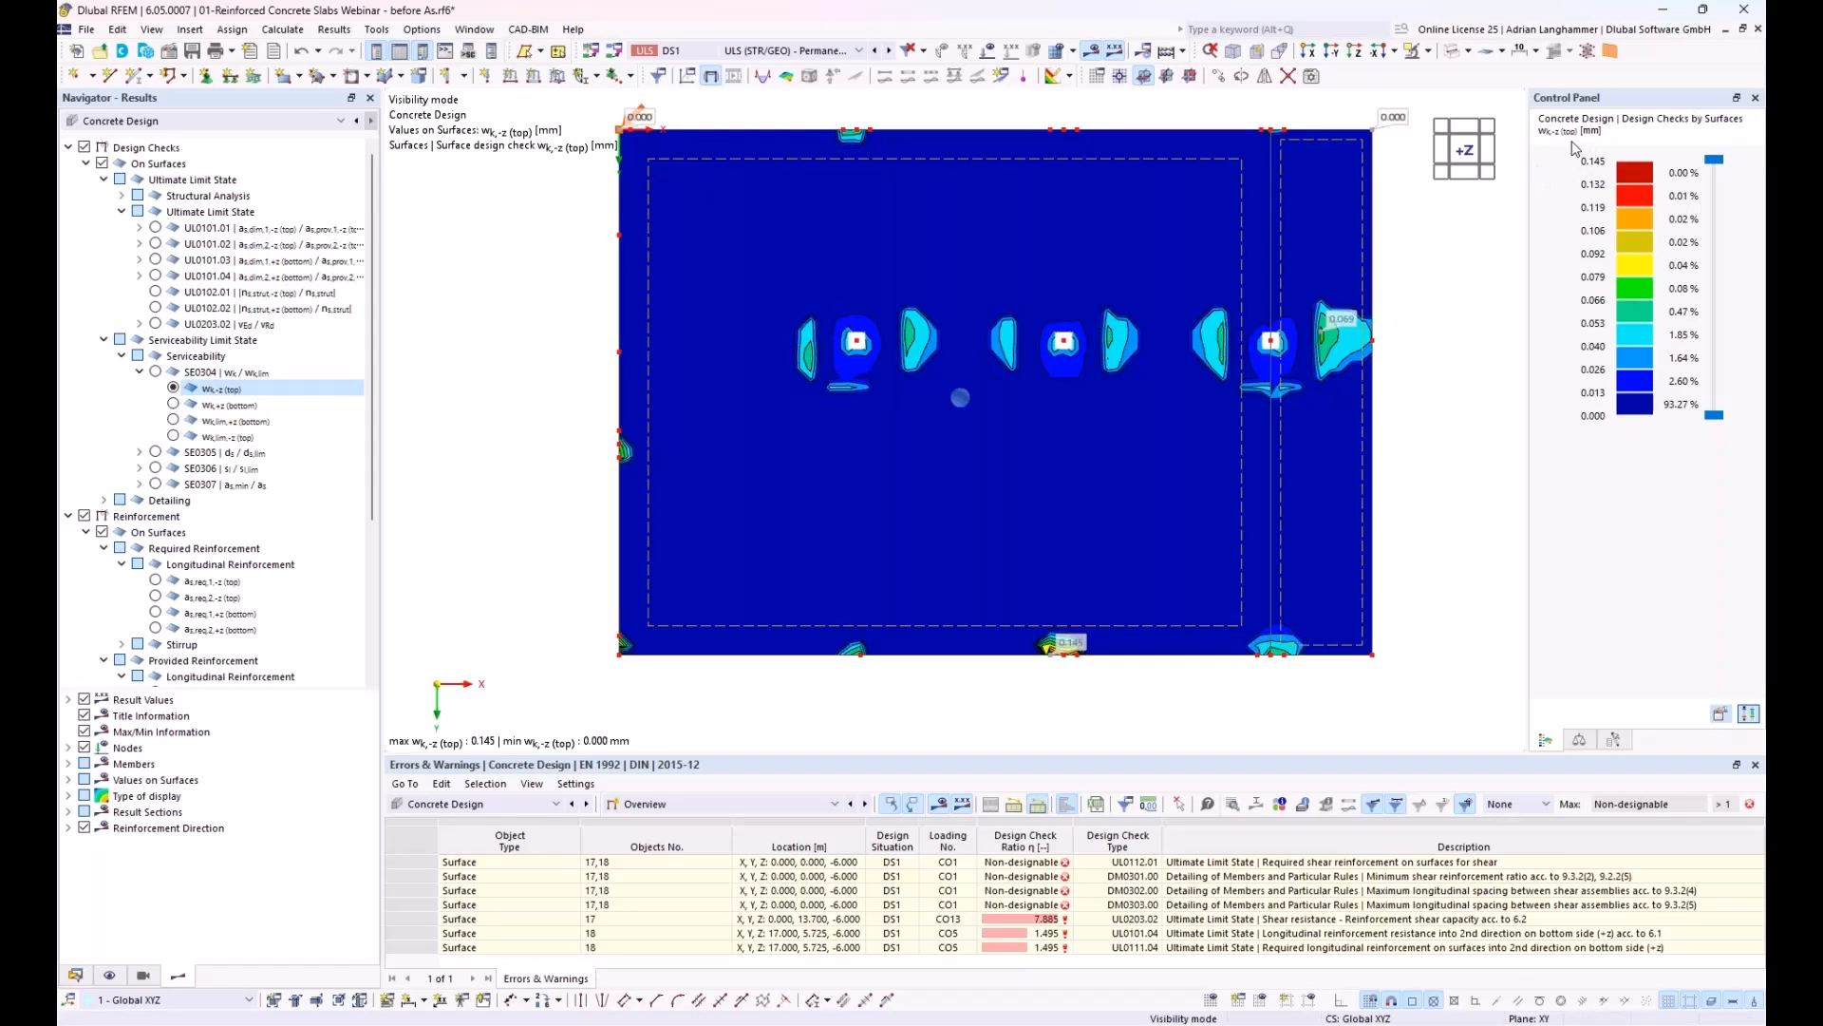
pyautogui.moveTo(1437, 293); pyautogui.dragTo(1386, 283, button='middle')
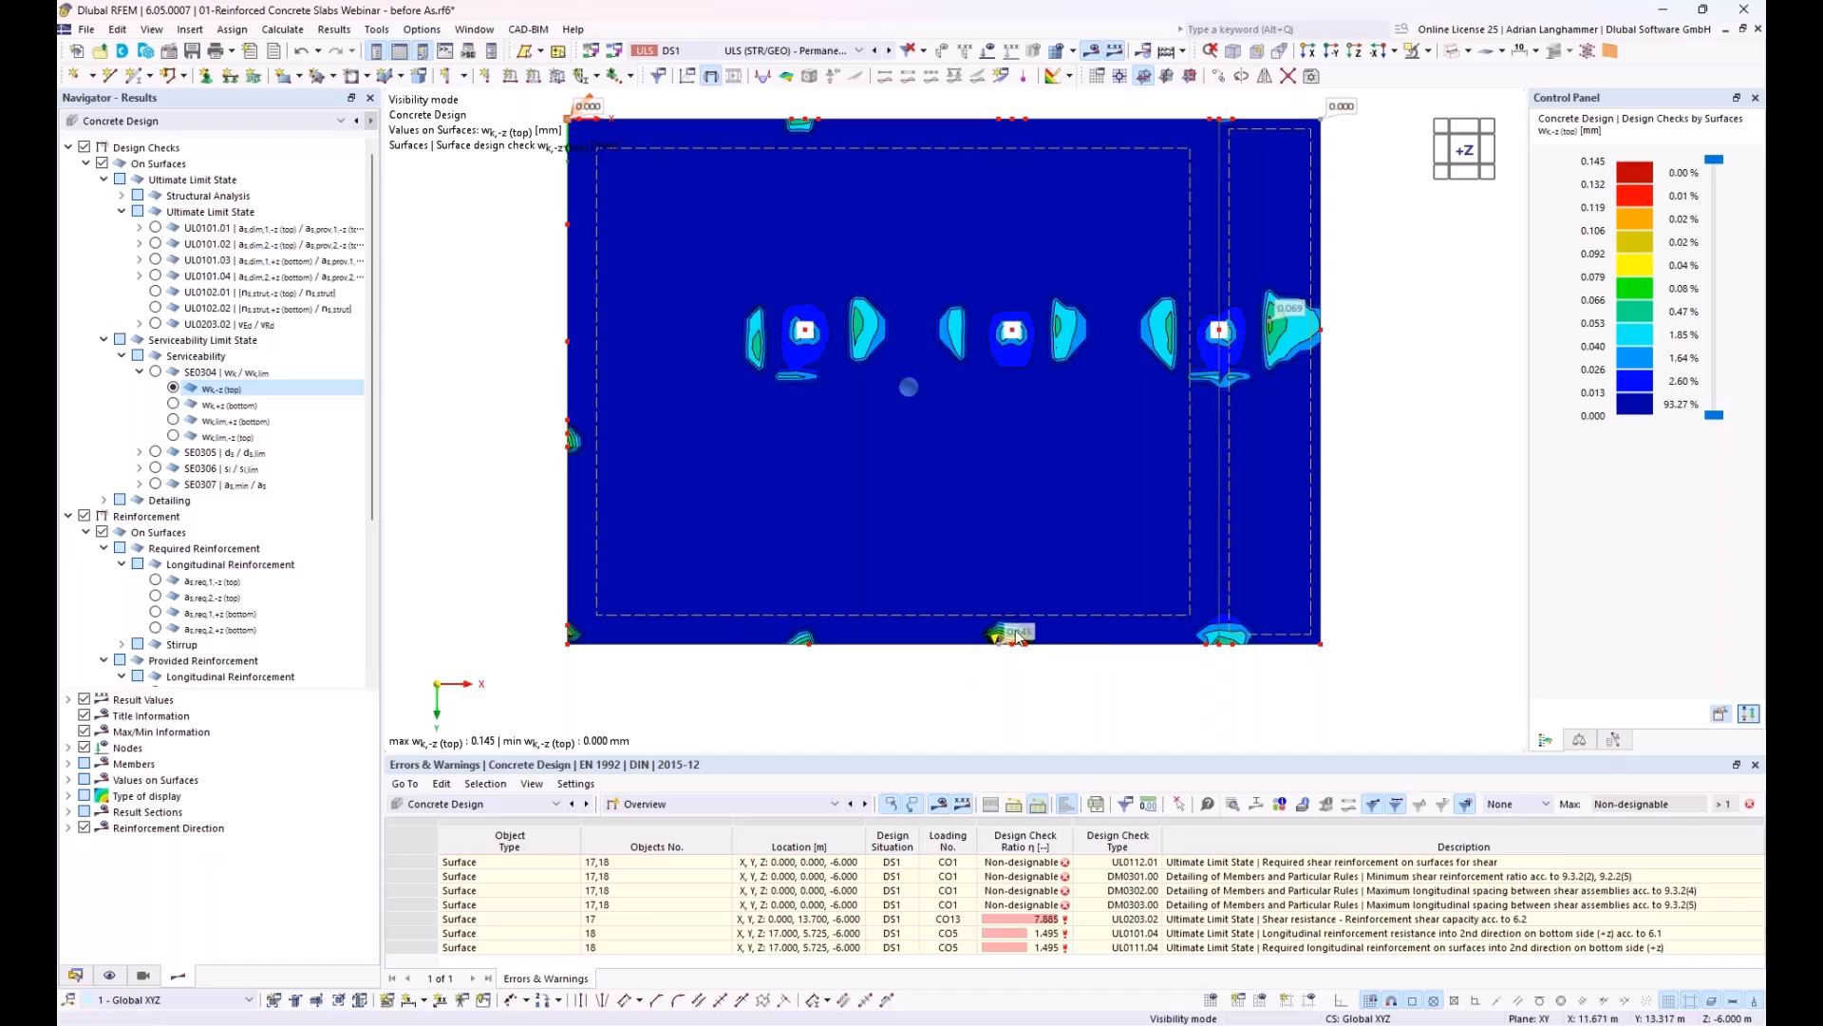
pyautogui.scroll(1, 1012, 638)
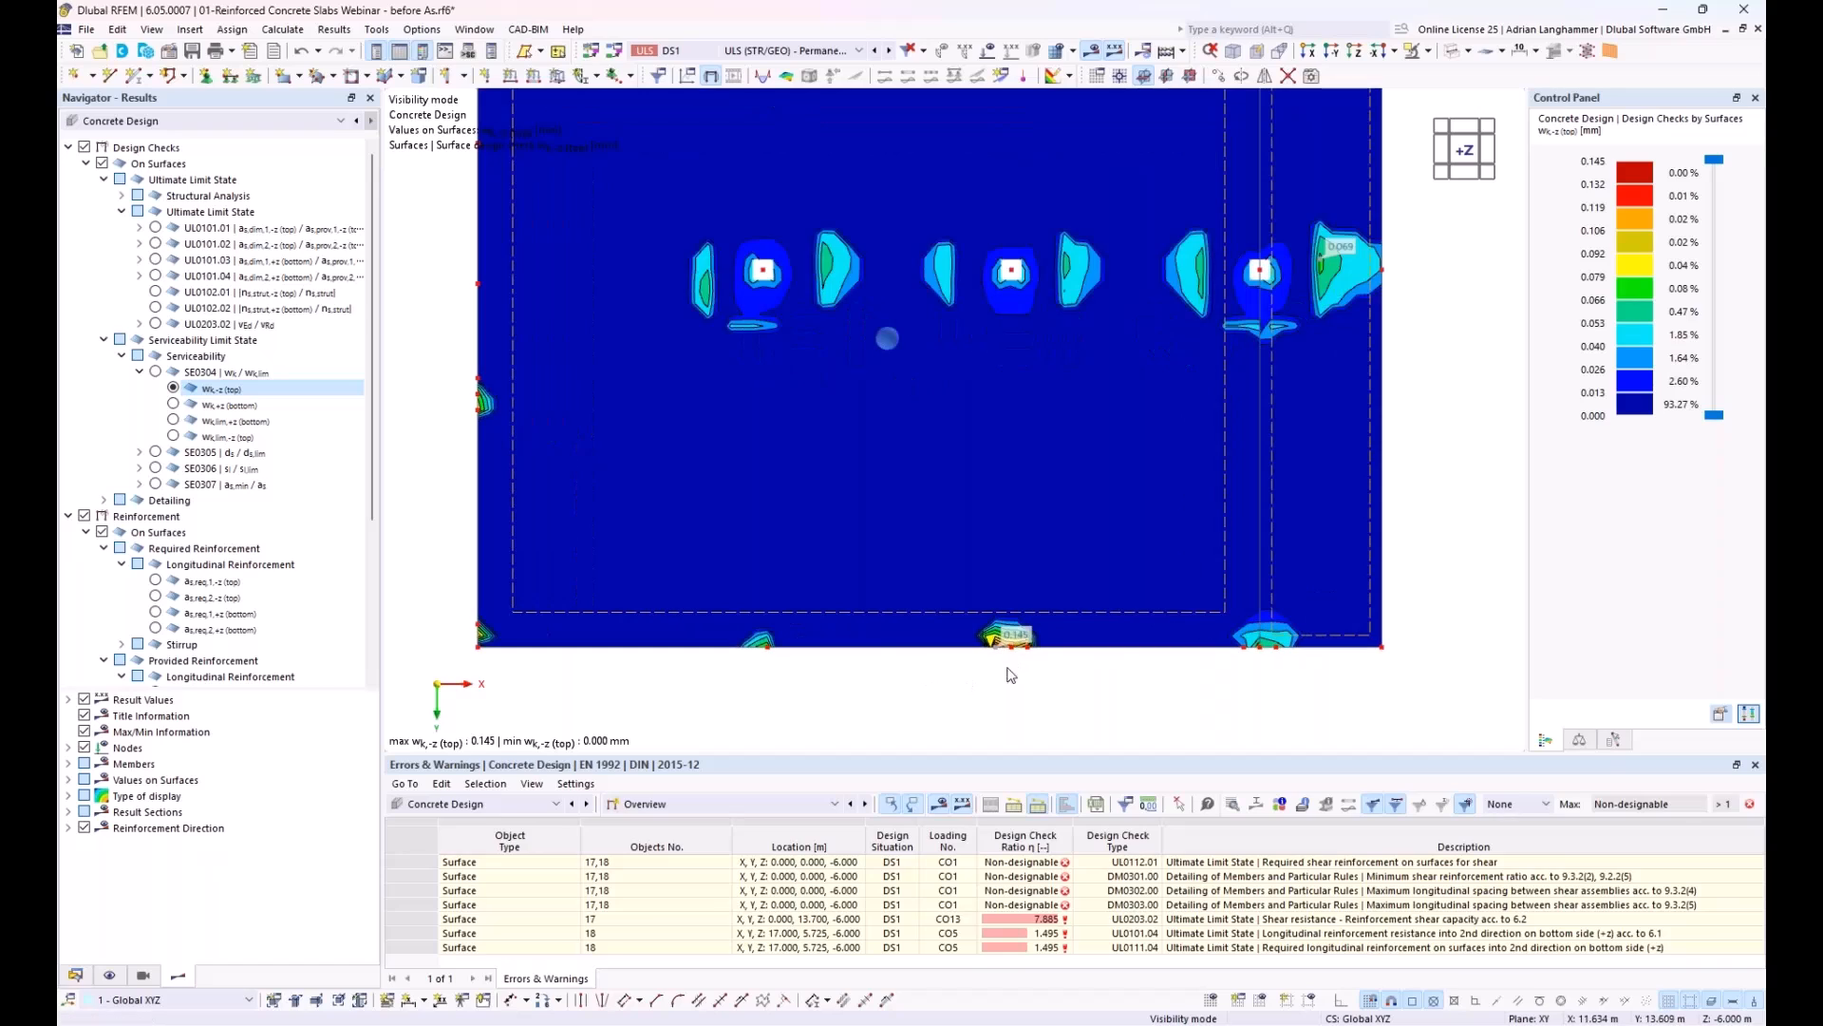
pyautogui.click(172, 403)
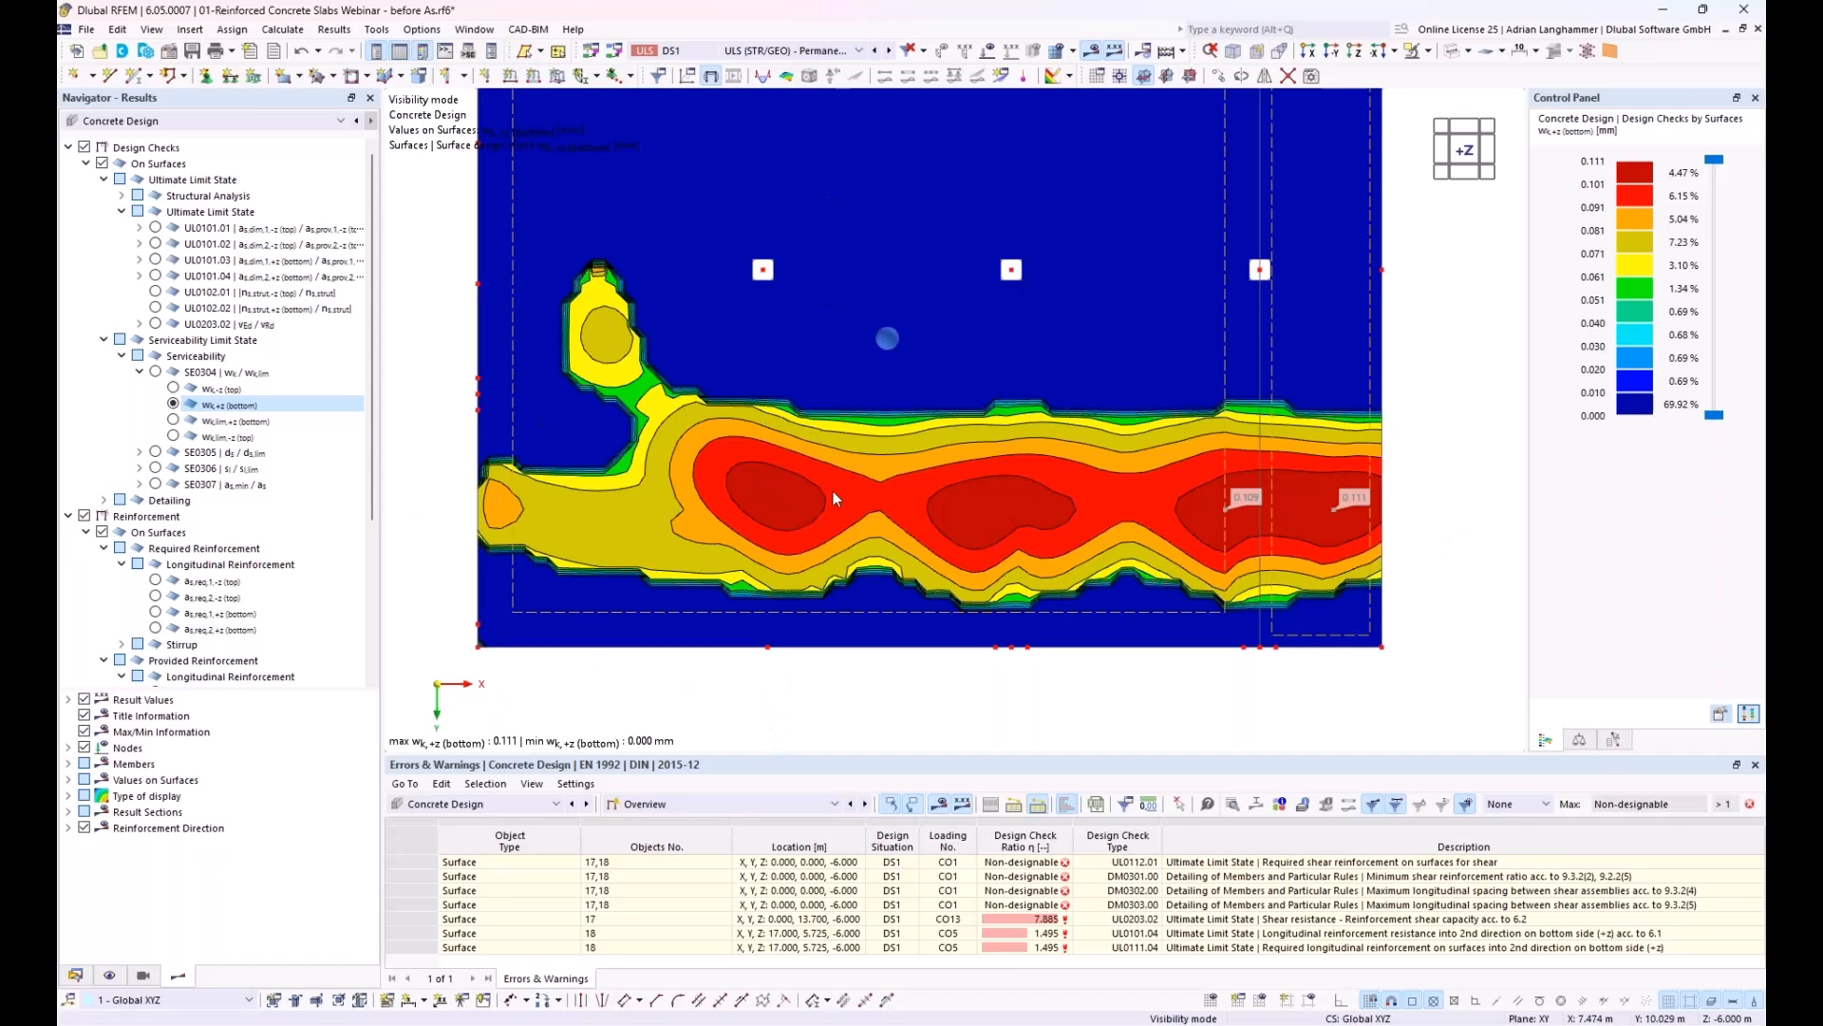
pyautogui.moveTo(843, 490); pyautogui.dragTo(858, 554, button='middle')
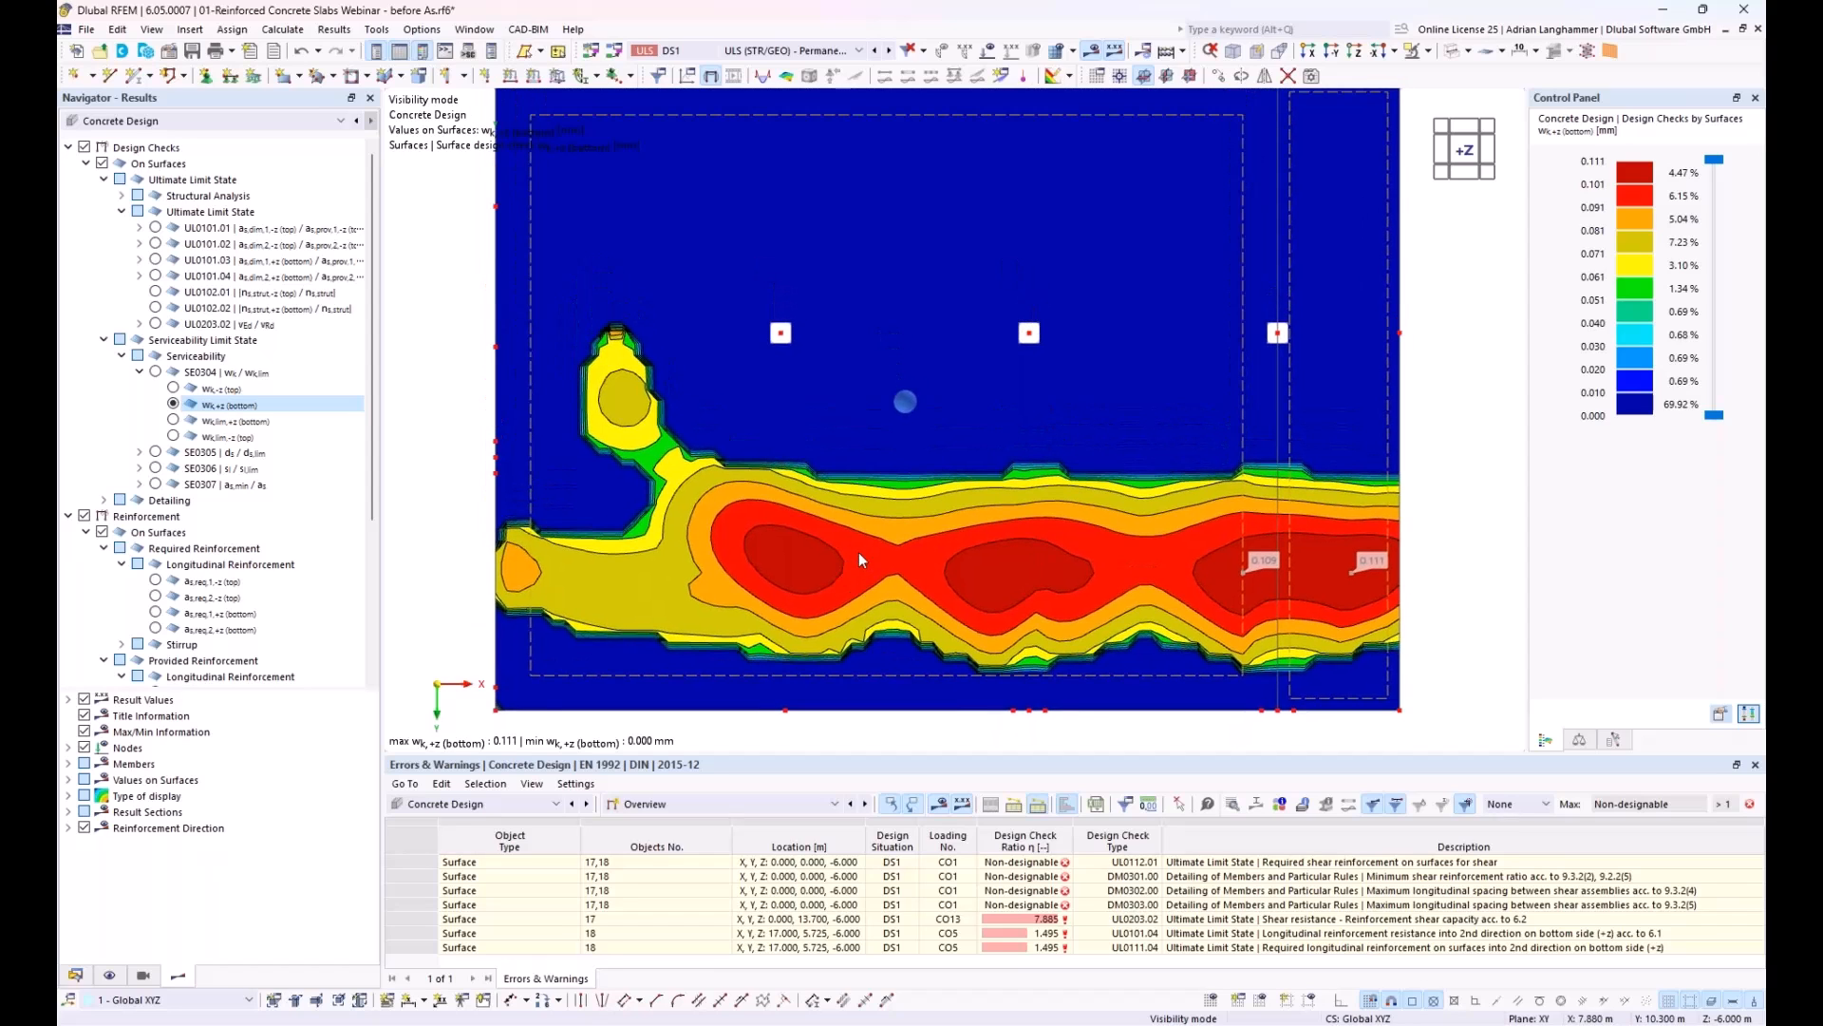
pyautogui.scroll(-1, 858, 554)
# Step: Adopt the auto-calculated rebar spacings for free rectangular surface reinforcements 2 to 13, review reinforcements 2 to 6 and accept them
pyautogui.click(75, 976)
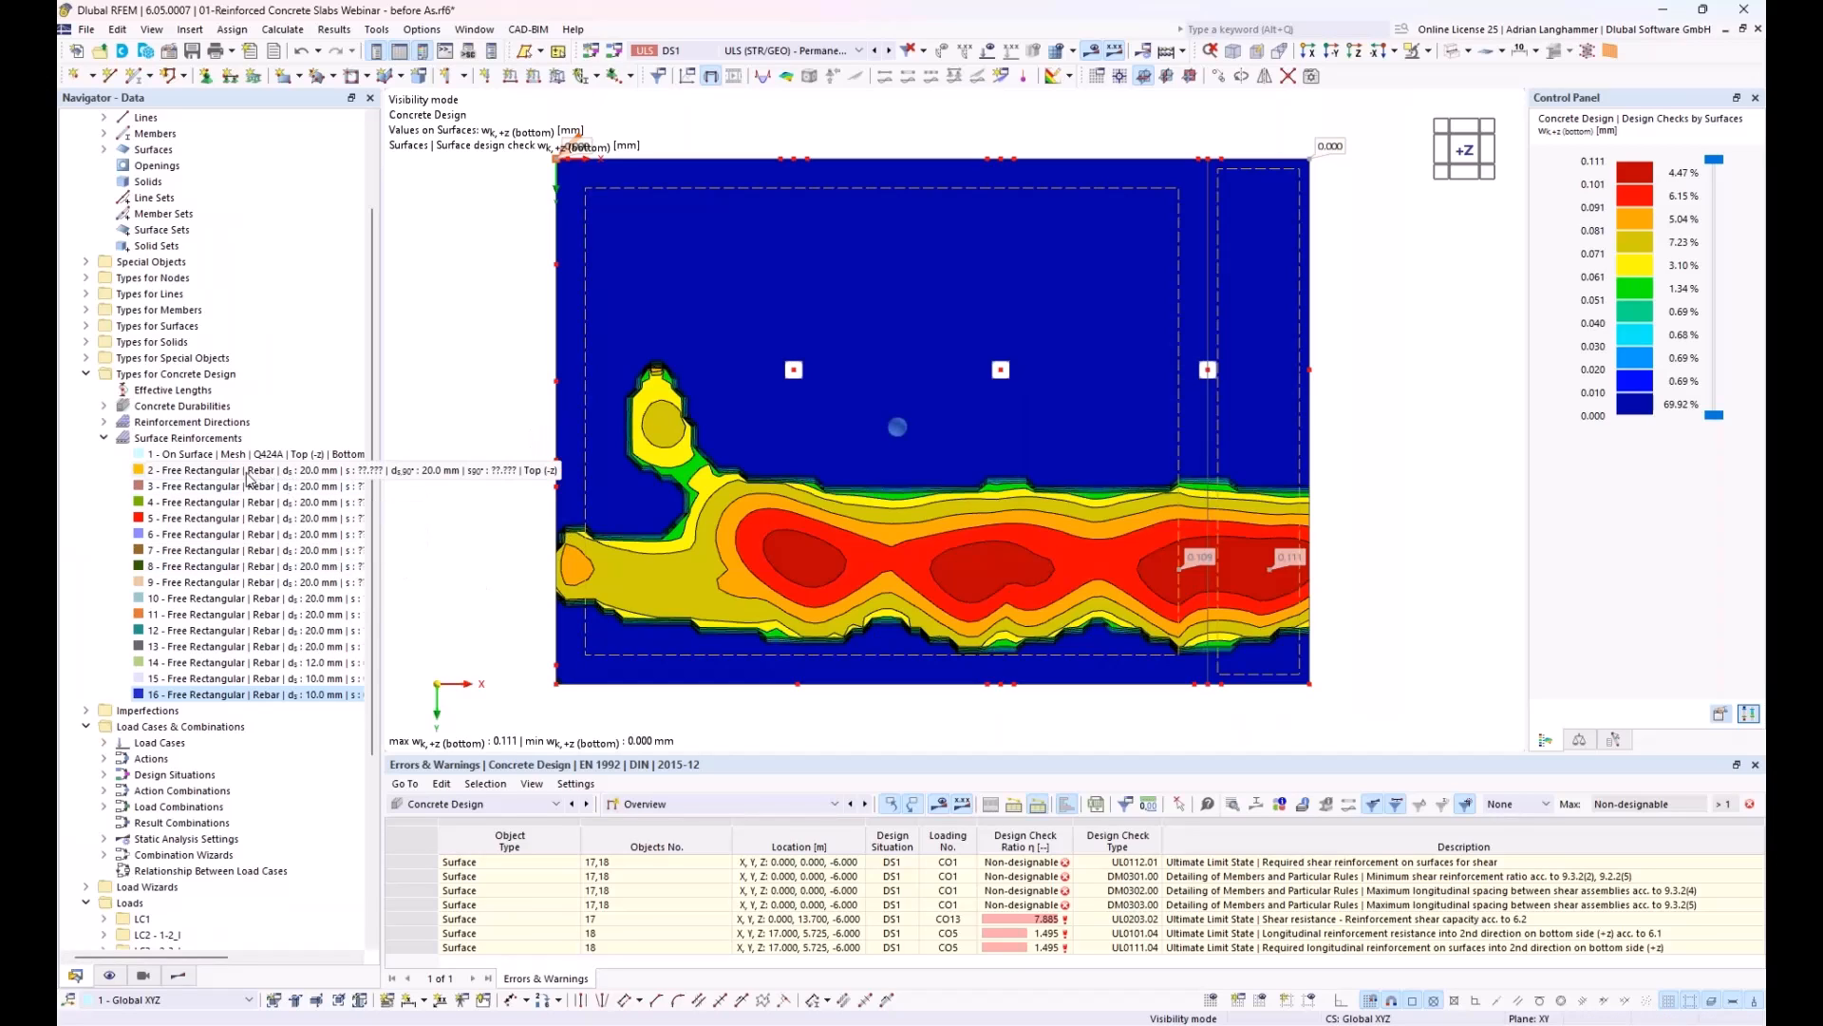
pyautogui.doubleClick(175, 477)
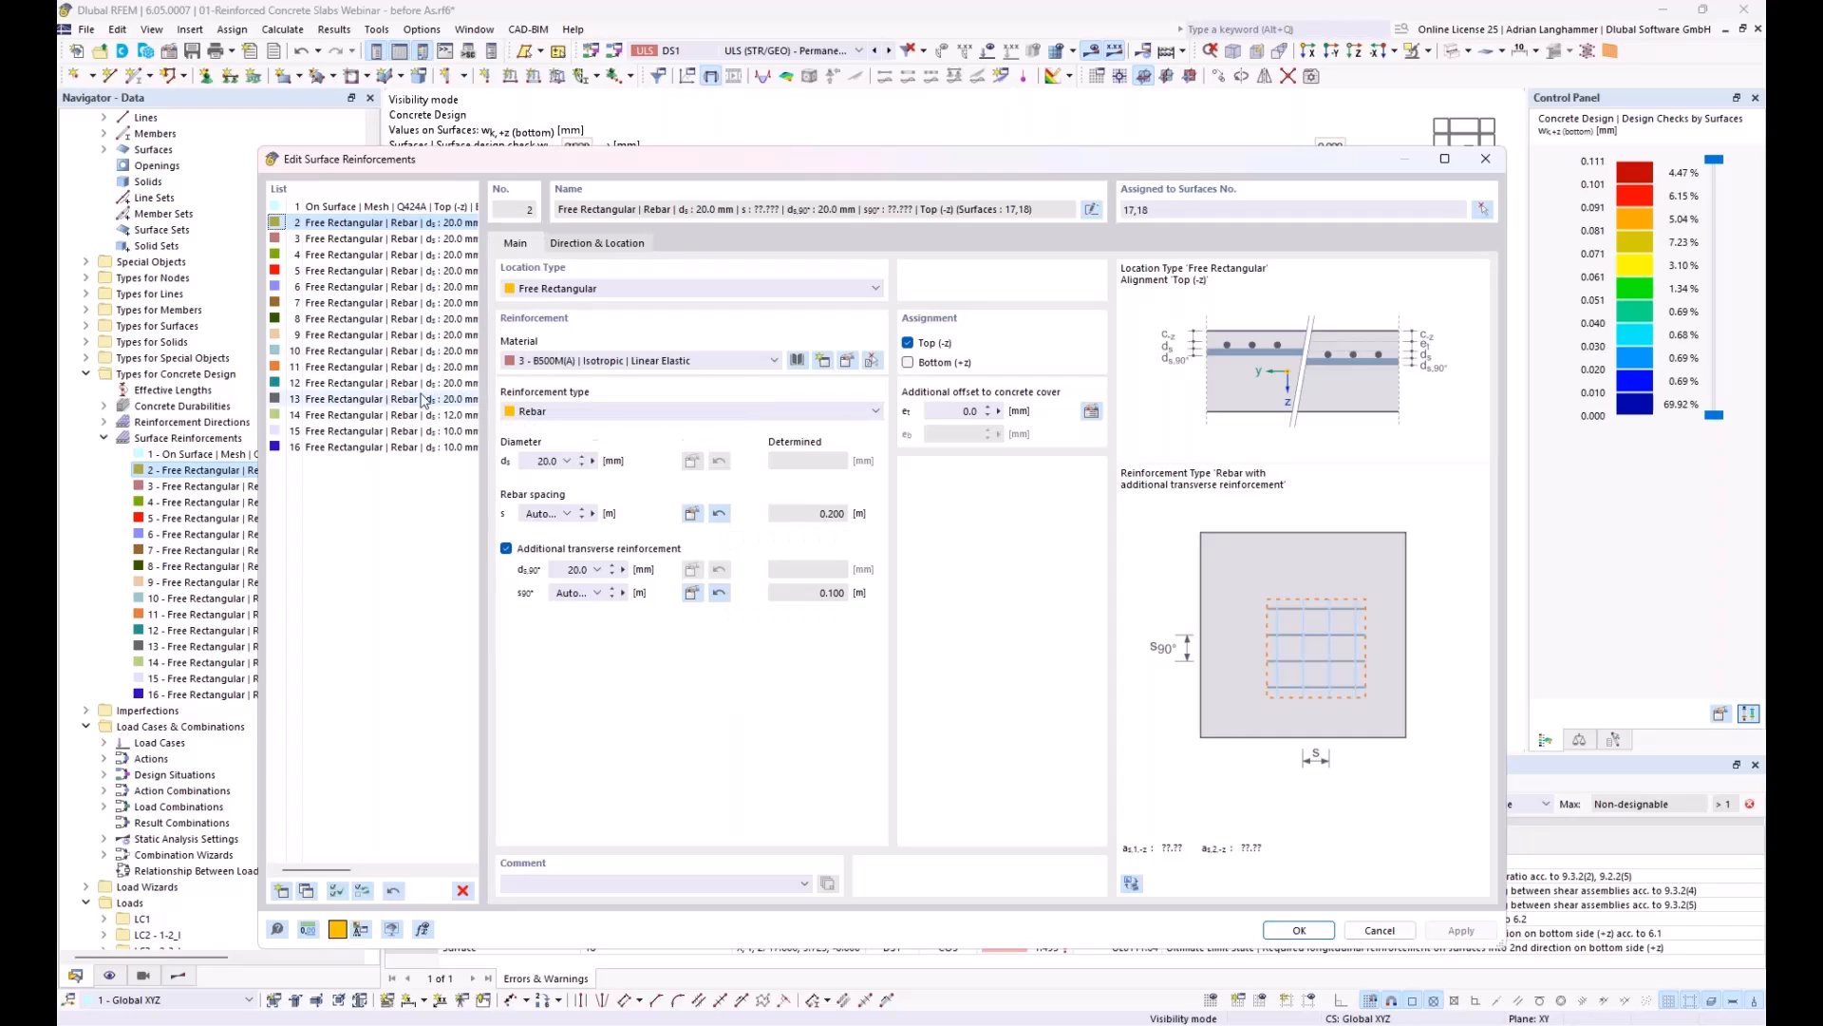
pyautogui.keyDown('shift'); pyautogui.click(389, 402); pyautogui.keyUp('shift')
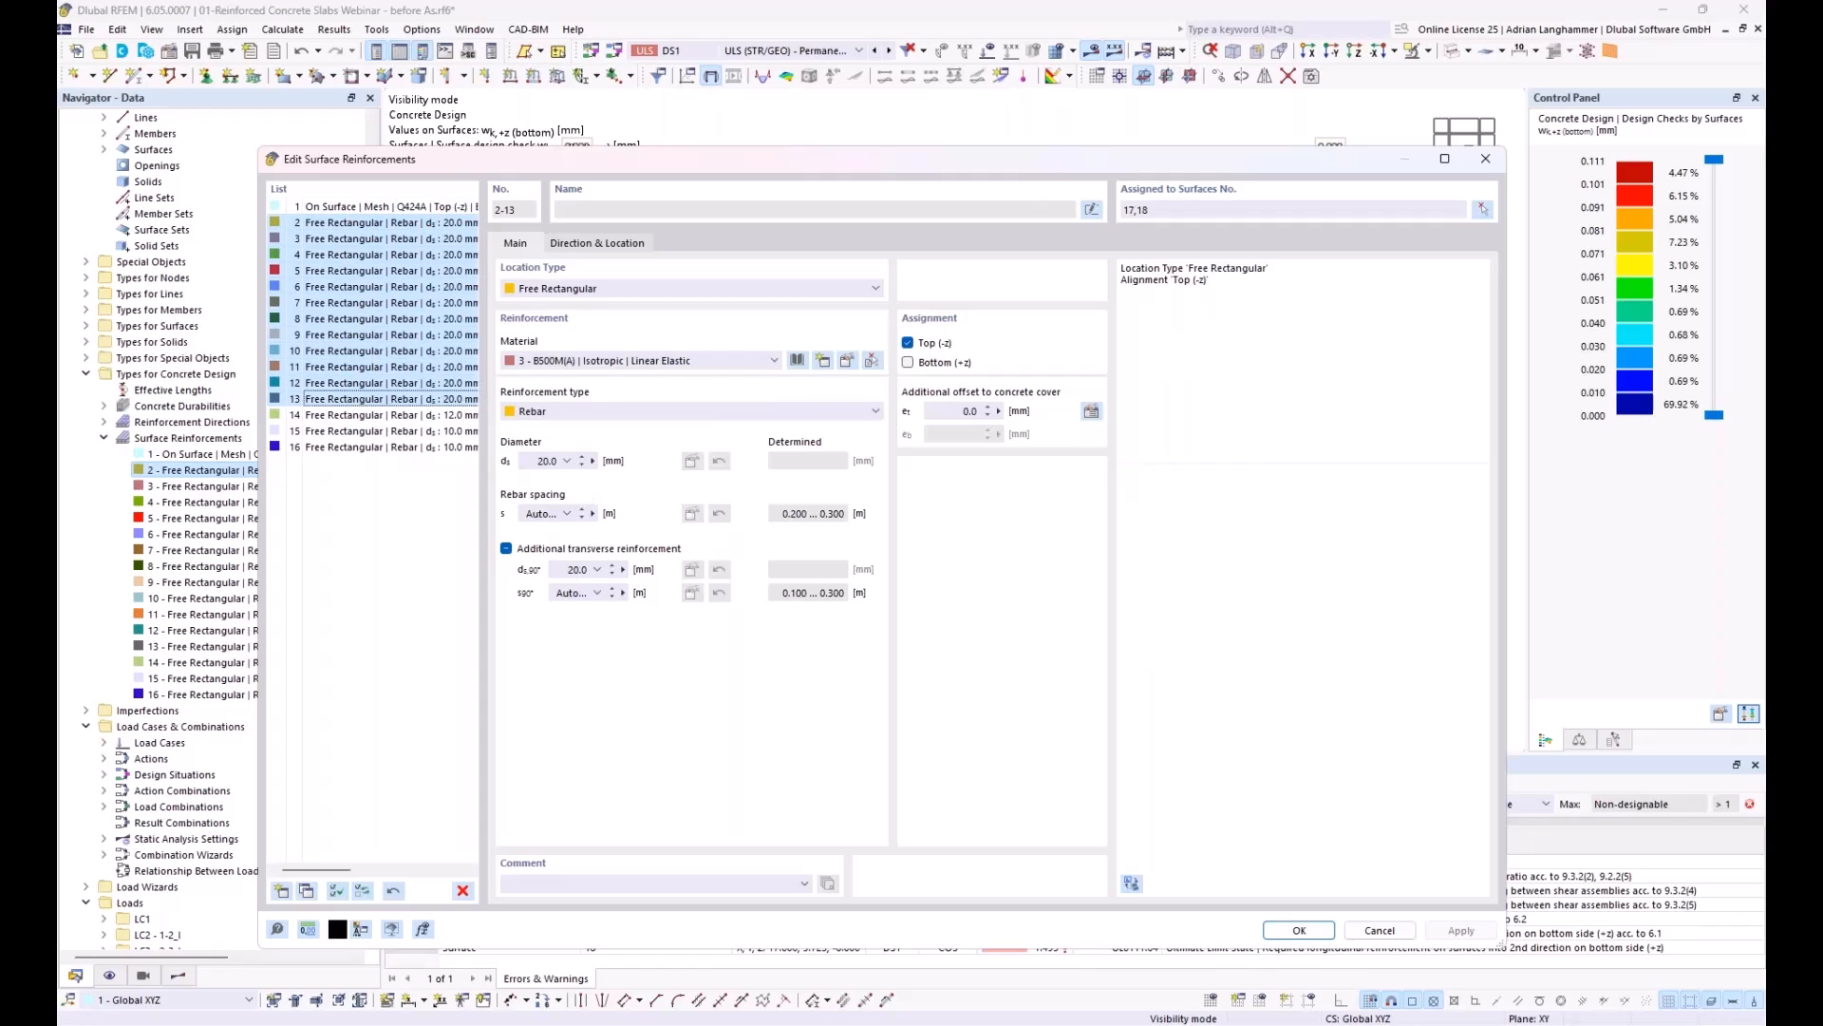
pyautogui.click(393, 891)
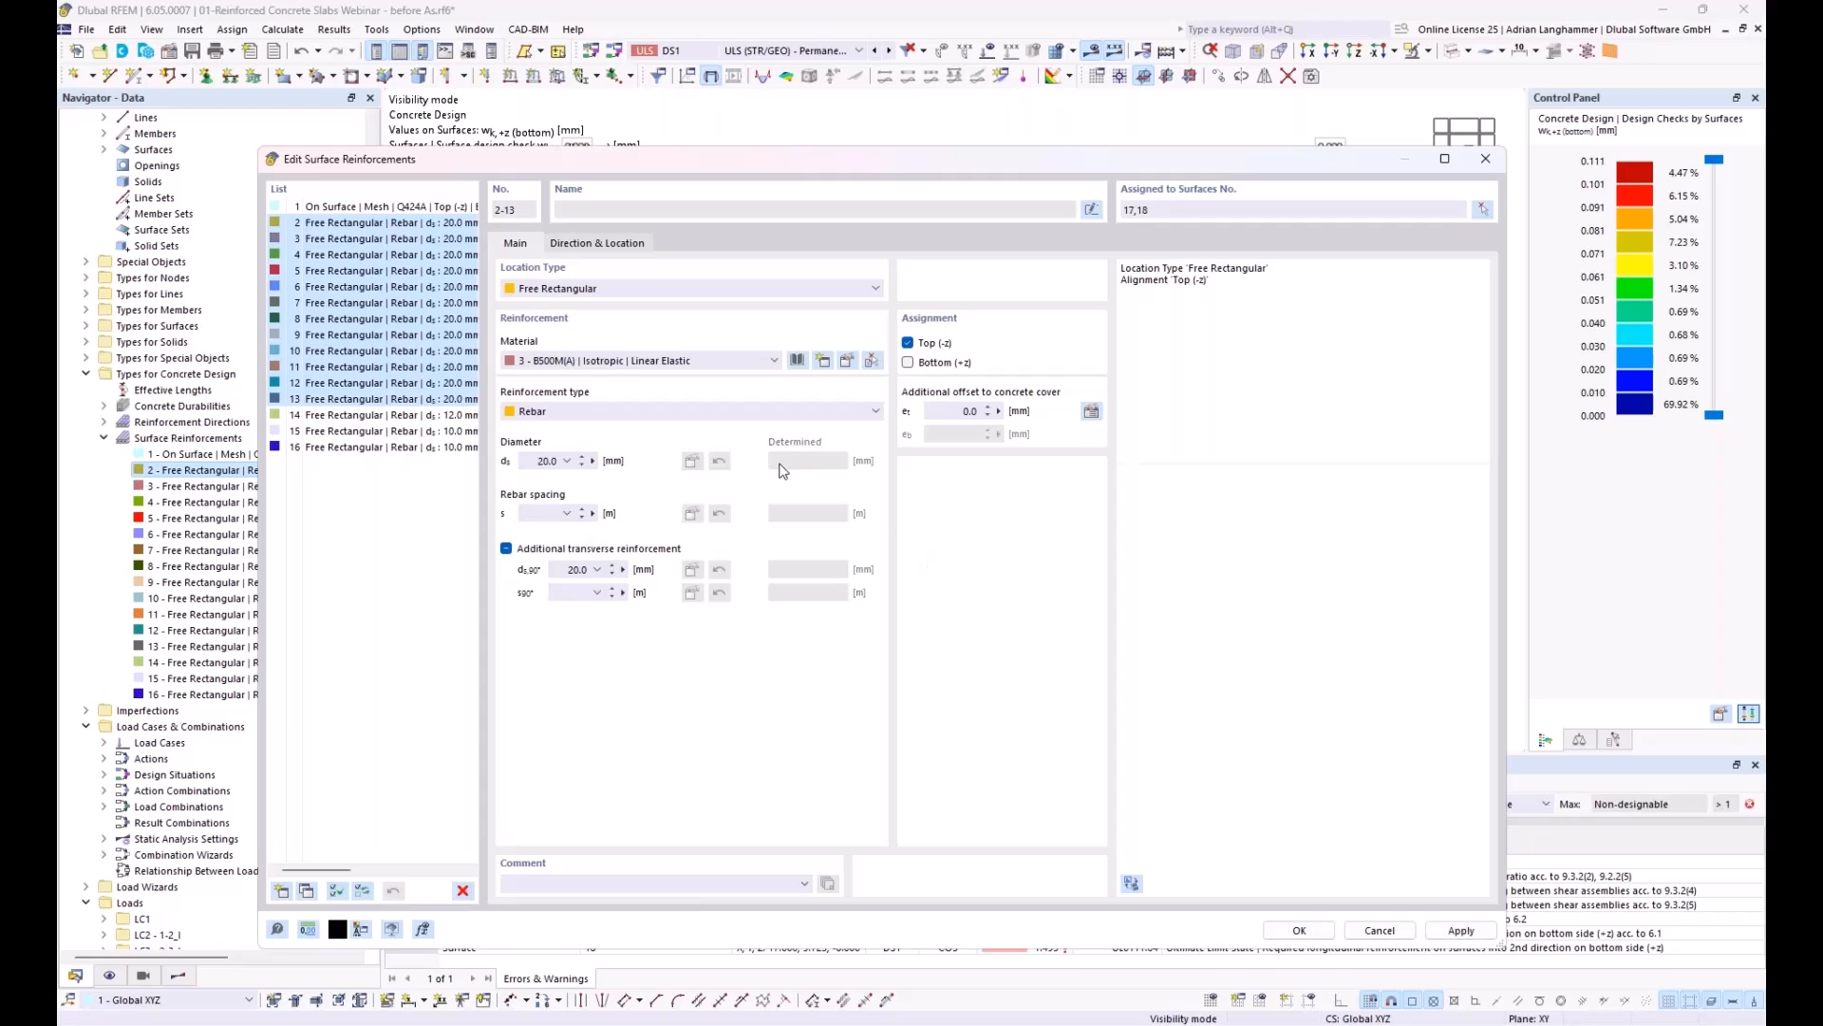
pyautogui.click(404, 225)
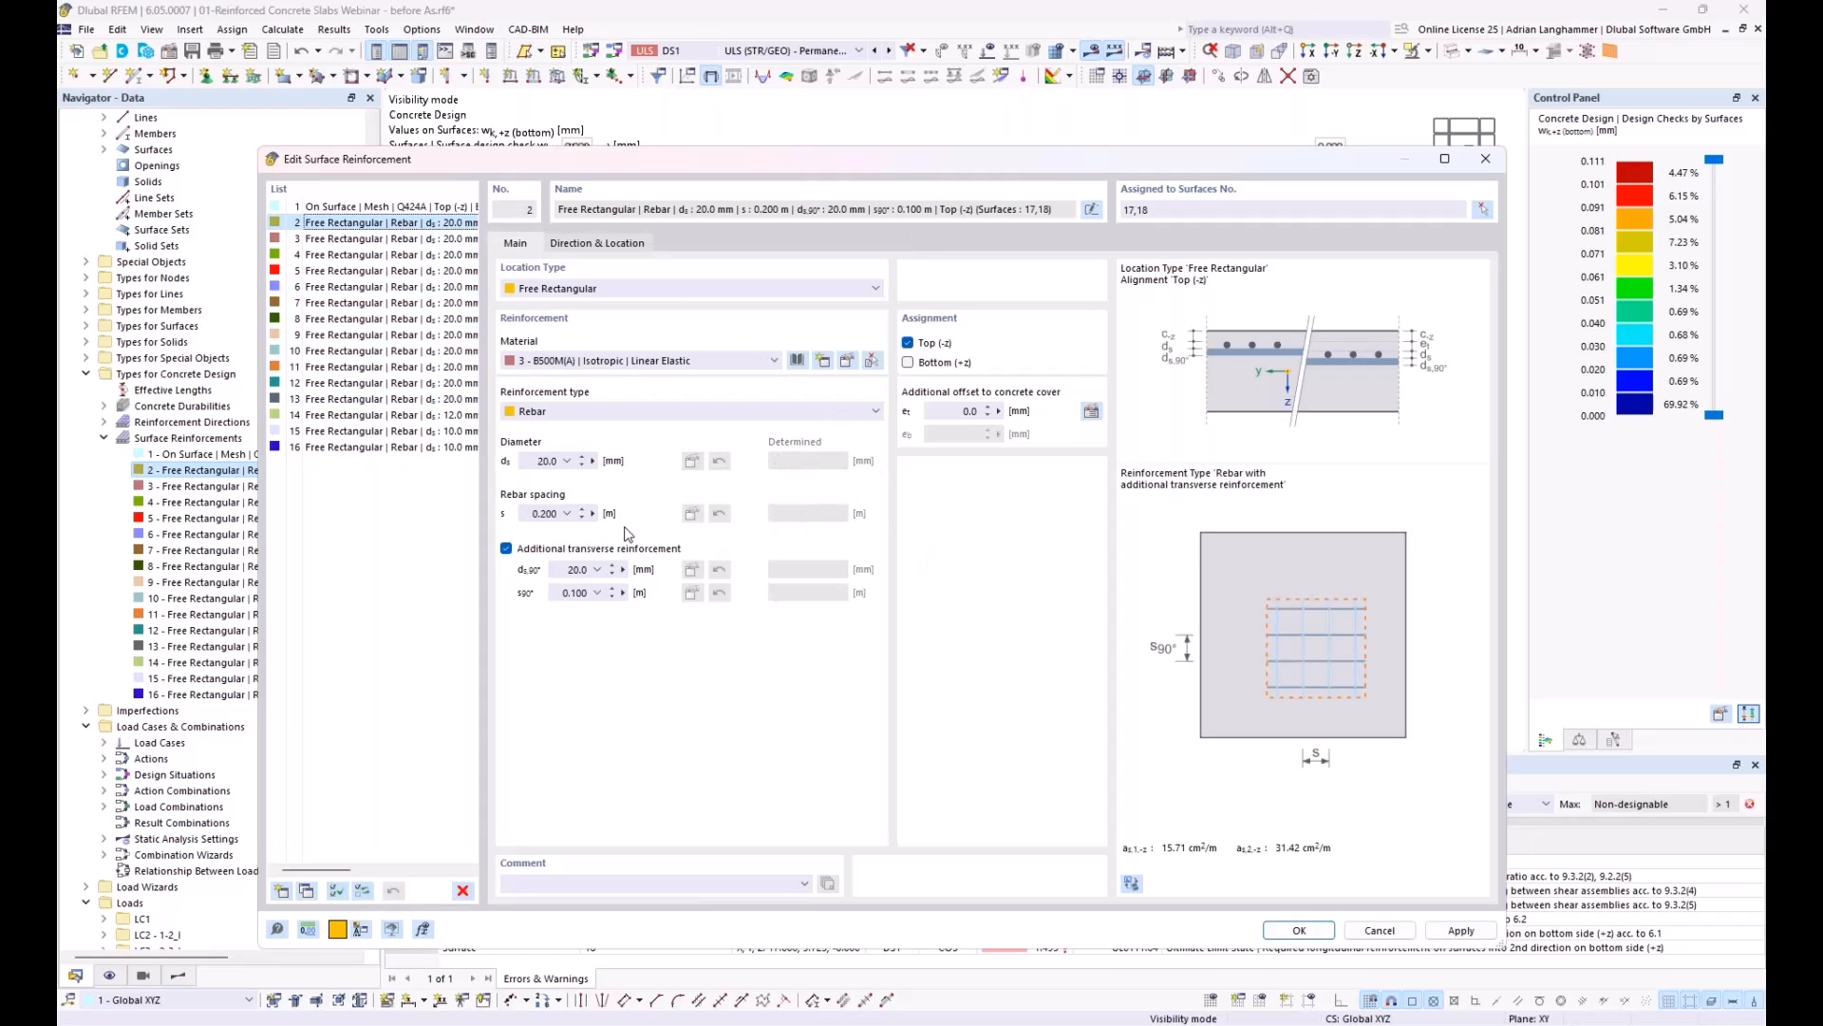
pyautogui.click(408, 239)
pyautogui.click(413, 256)
pyautogui.click(411, 271)
pyautogui.click(411, 287)
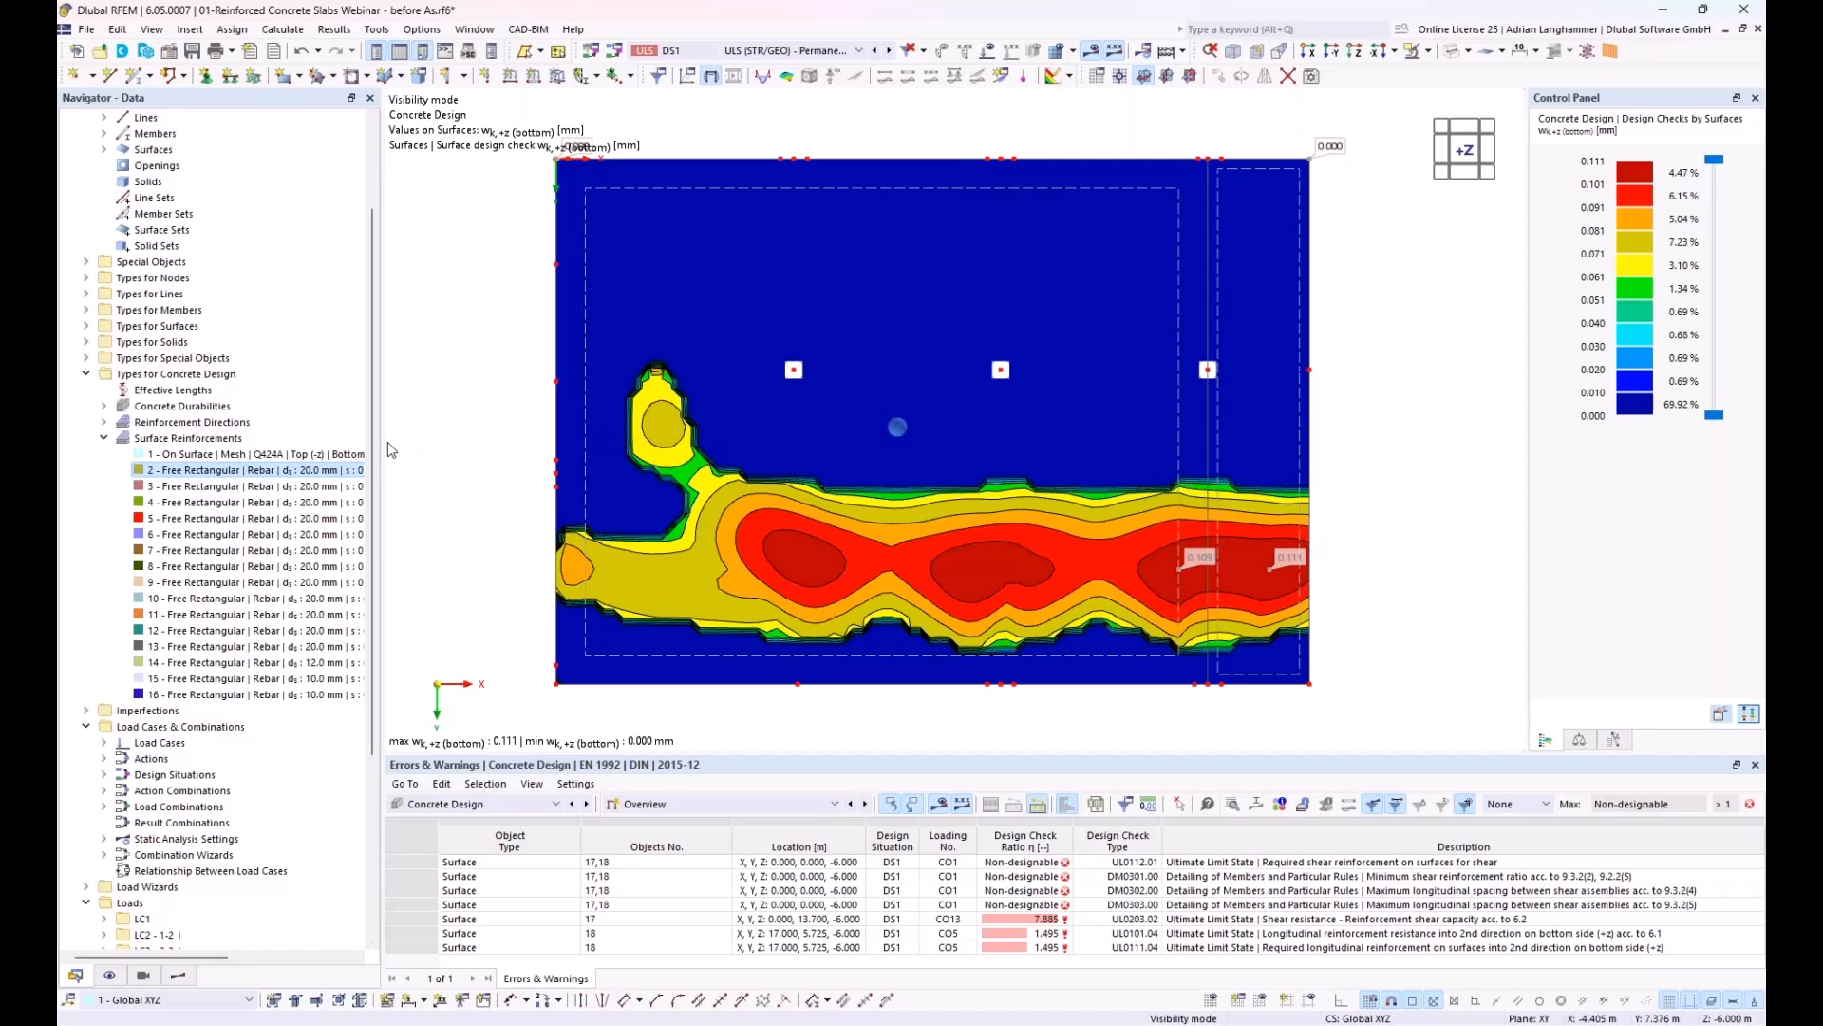
# Step: Widen the navigator to give the surface reinforcement descriptions more room
pyautogui.moveTo(384, 442); pyautogui.dragTo(481, 450)
pyautogui.rightClick(481, 450)
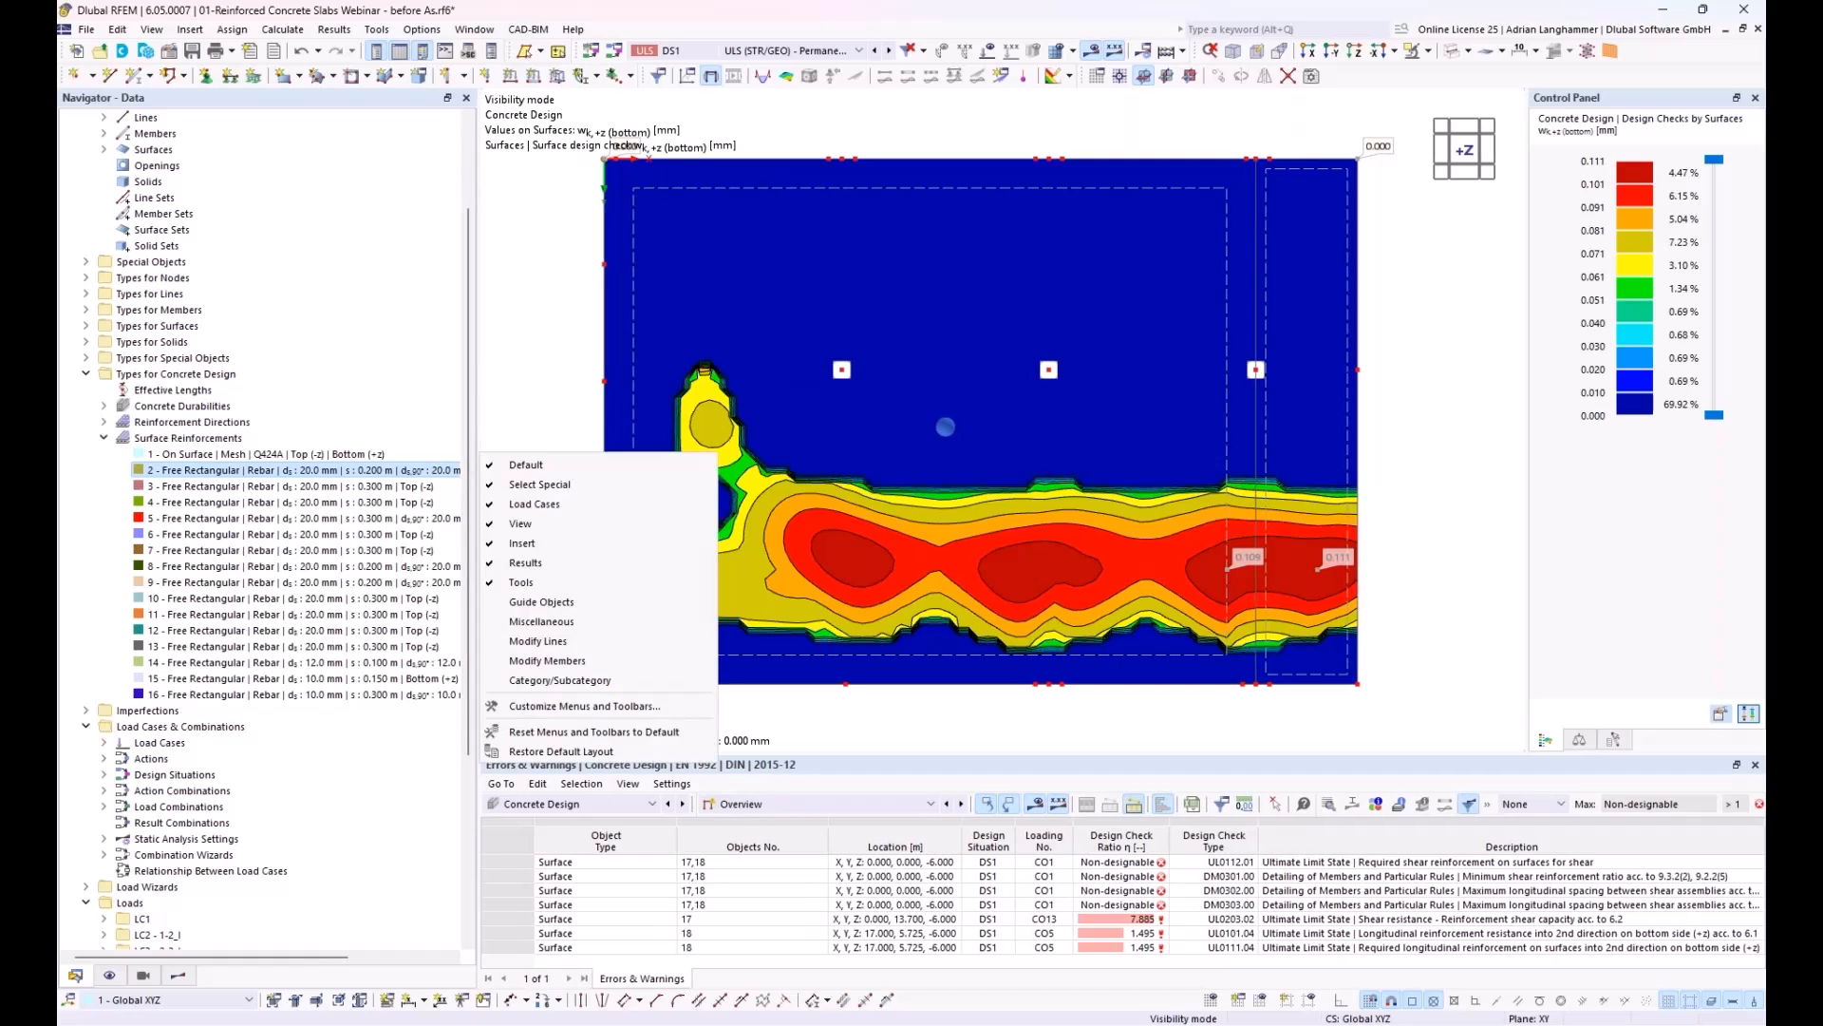
pyautogui.click(509, 346)
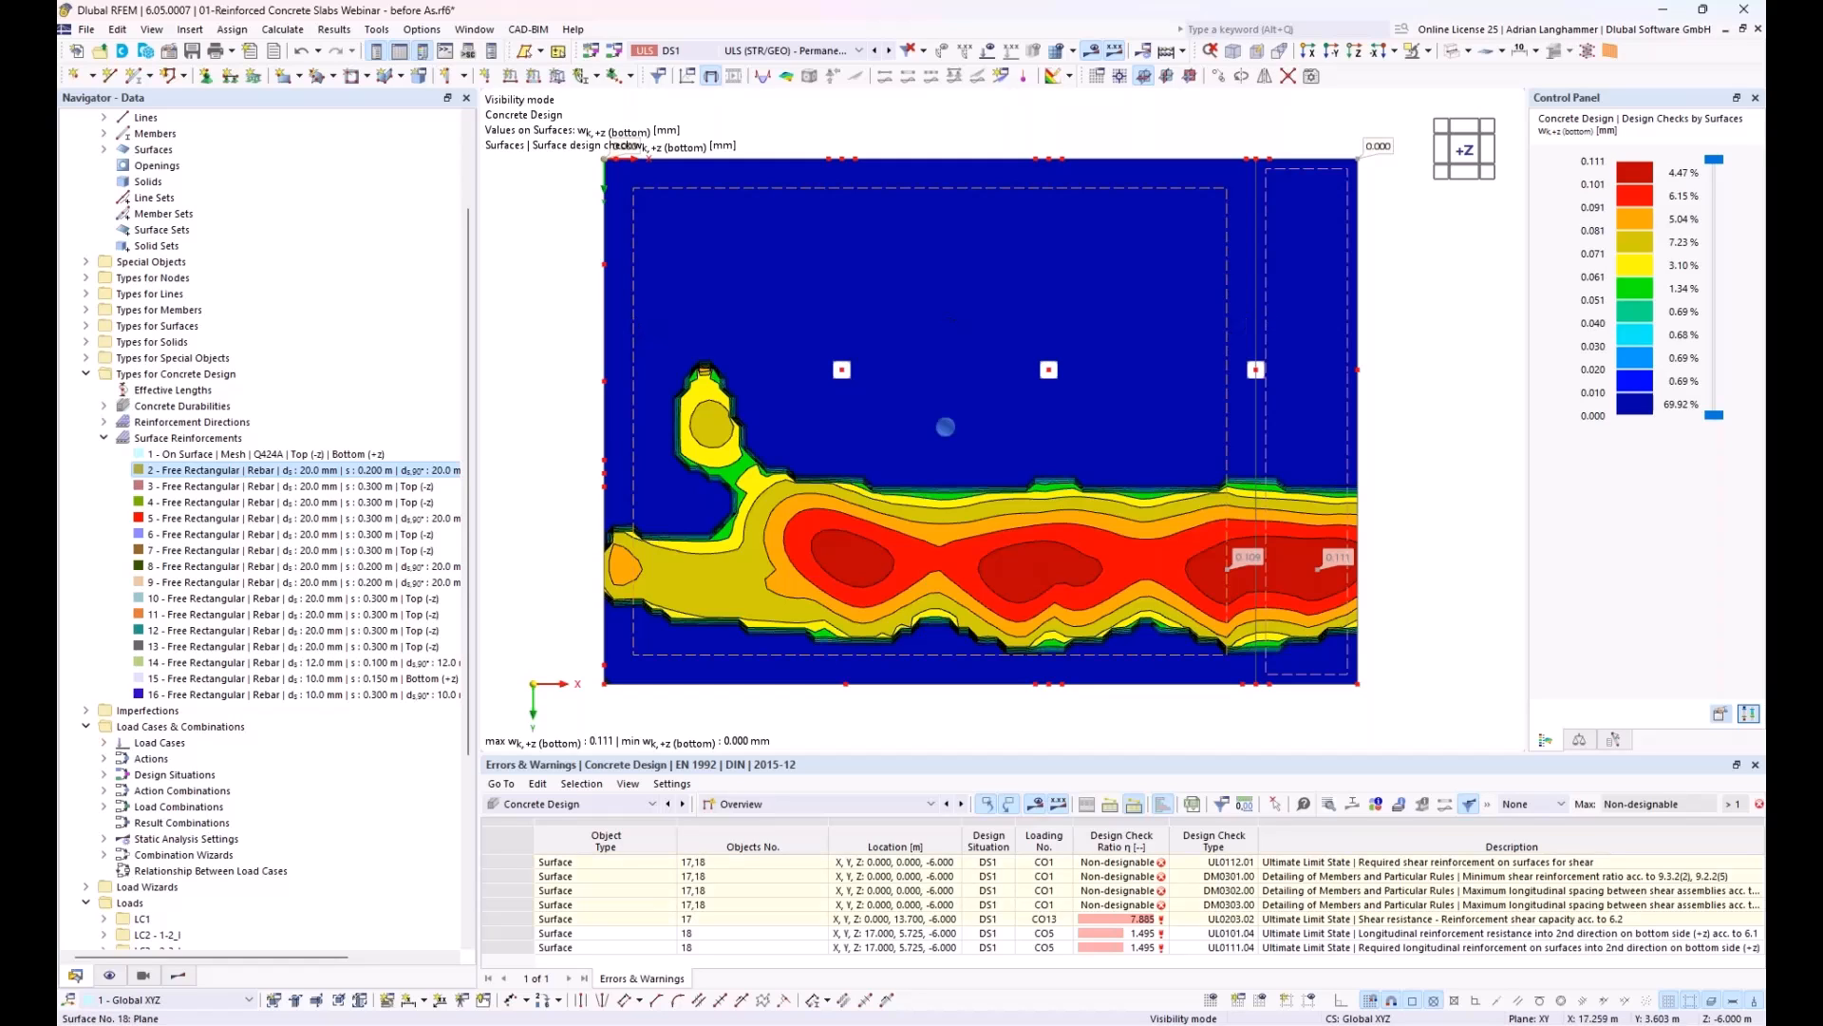
# Step: Examine the deflection analysis settings of slab surface 17, including surface type, displacement reference and reference length
pyautogui.doubleClick(1273, 302)
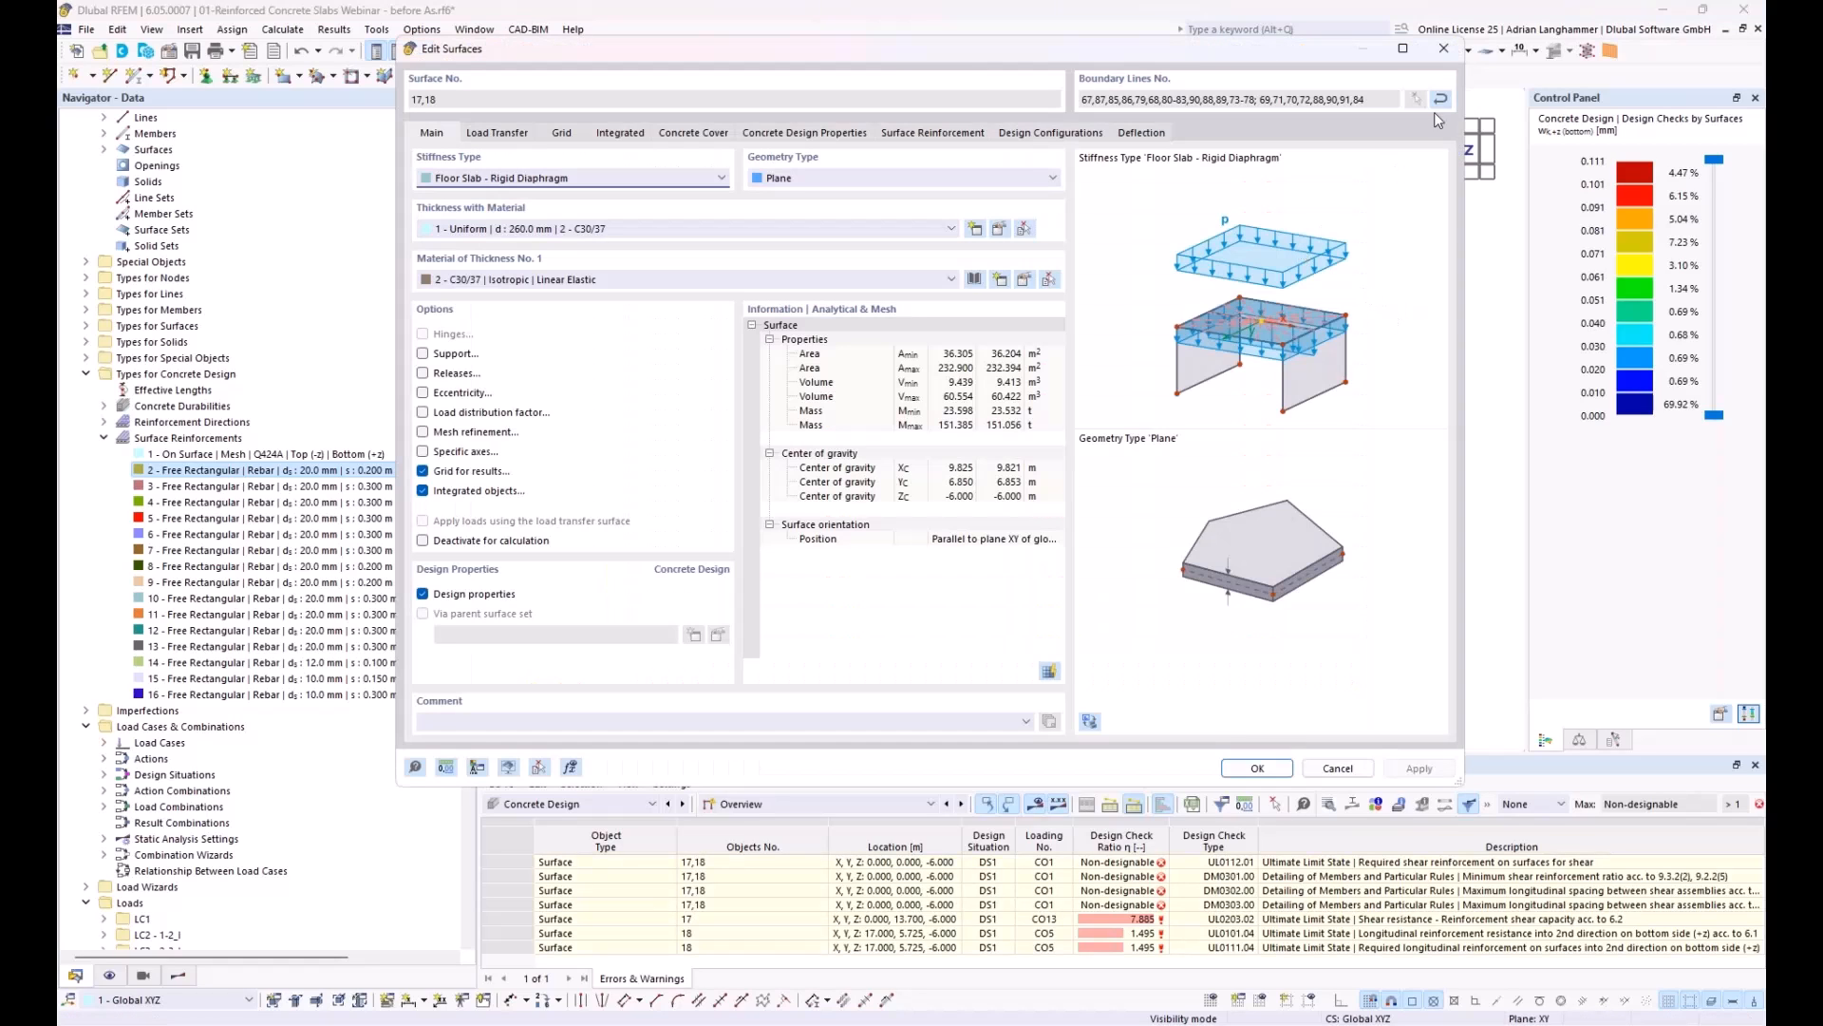
pyautogui.click(1444, 47)
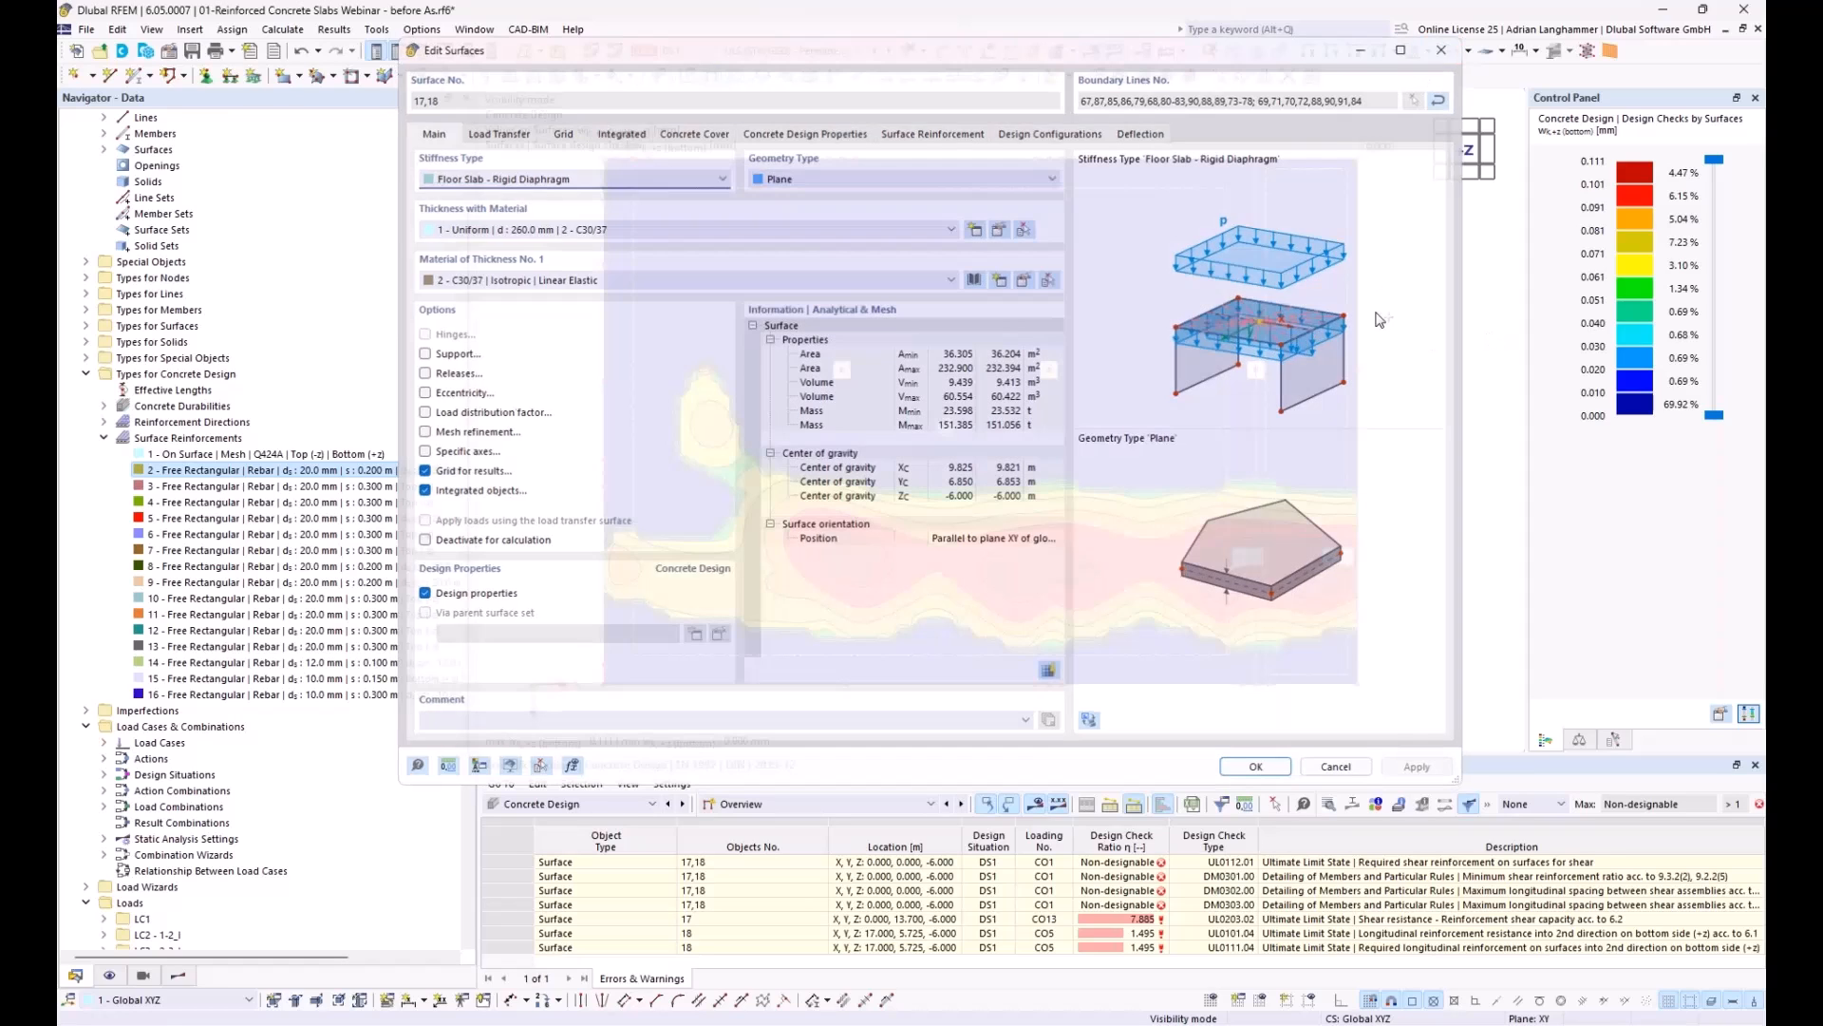
pyautogui.doubleClick(1227, 294)
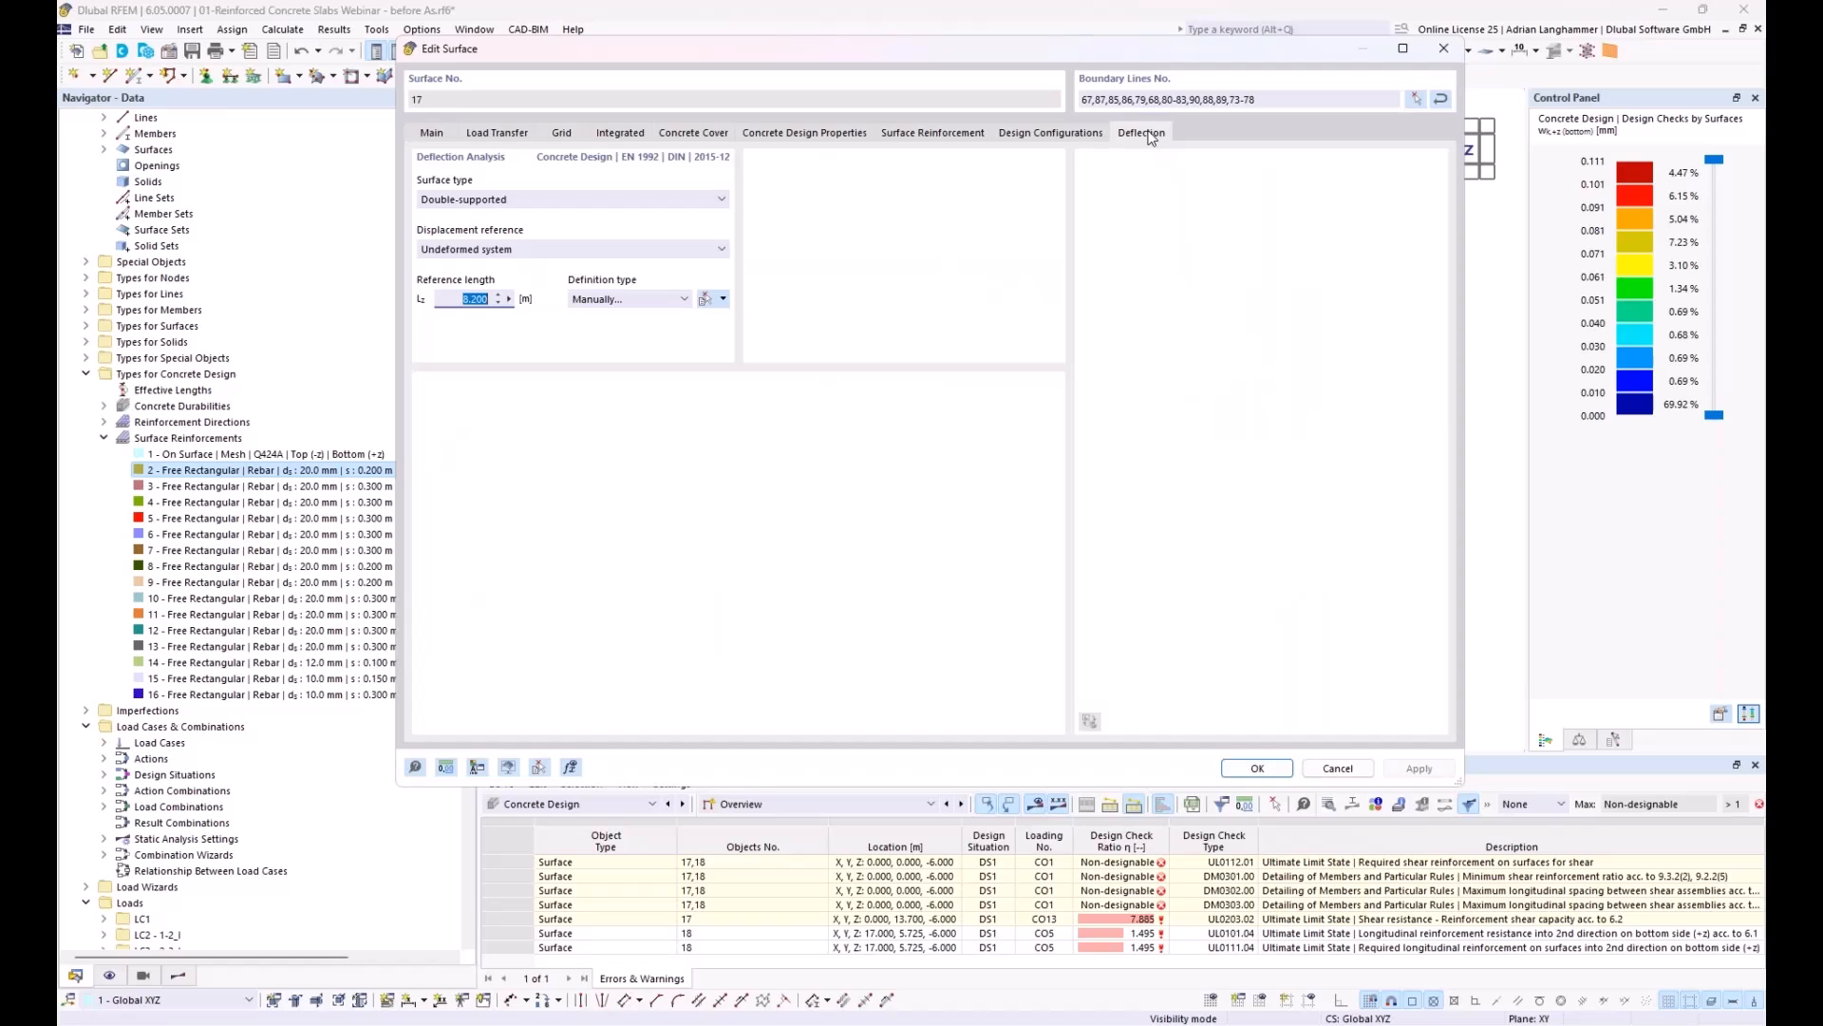
pyautogui.moveTo(1045, 49); pyautogui.dragTo(1138, 338)
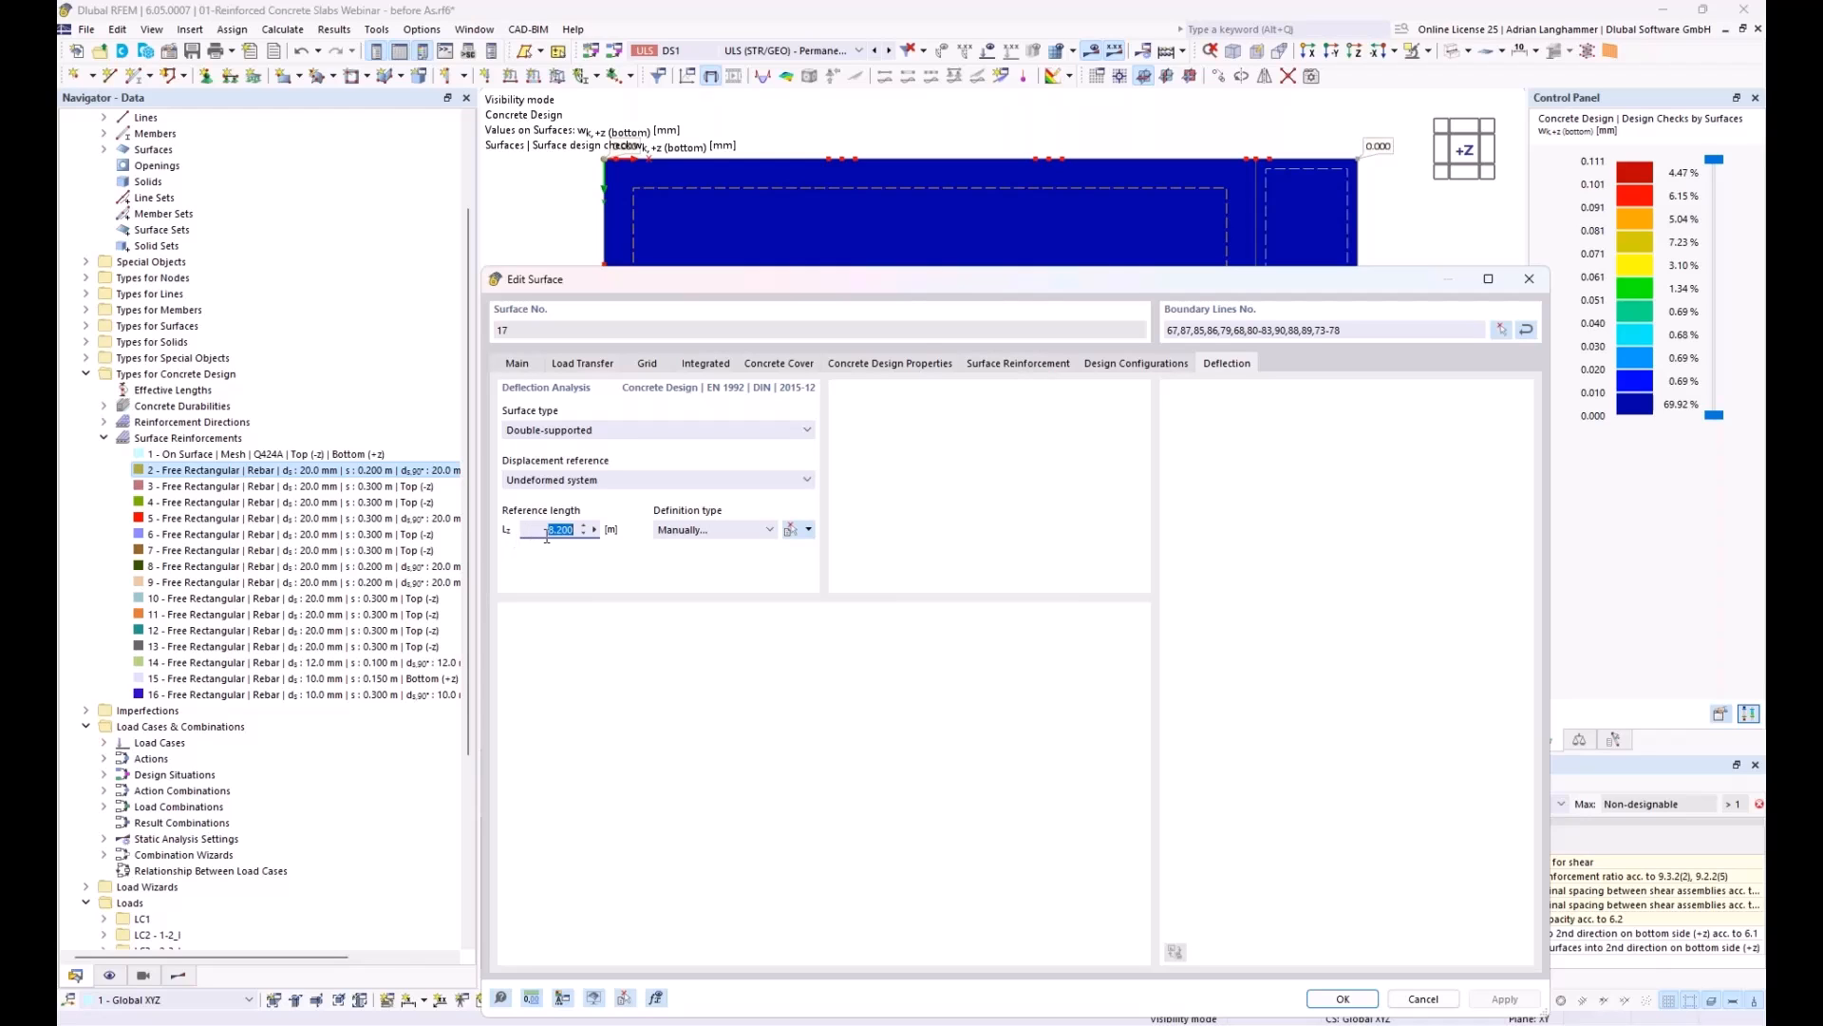
pyautogui.moveTo(972, 277); pyautogui.dragTo(855, 768)
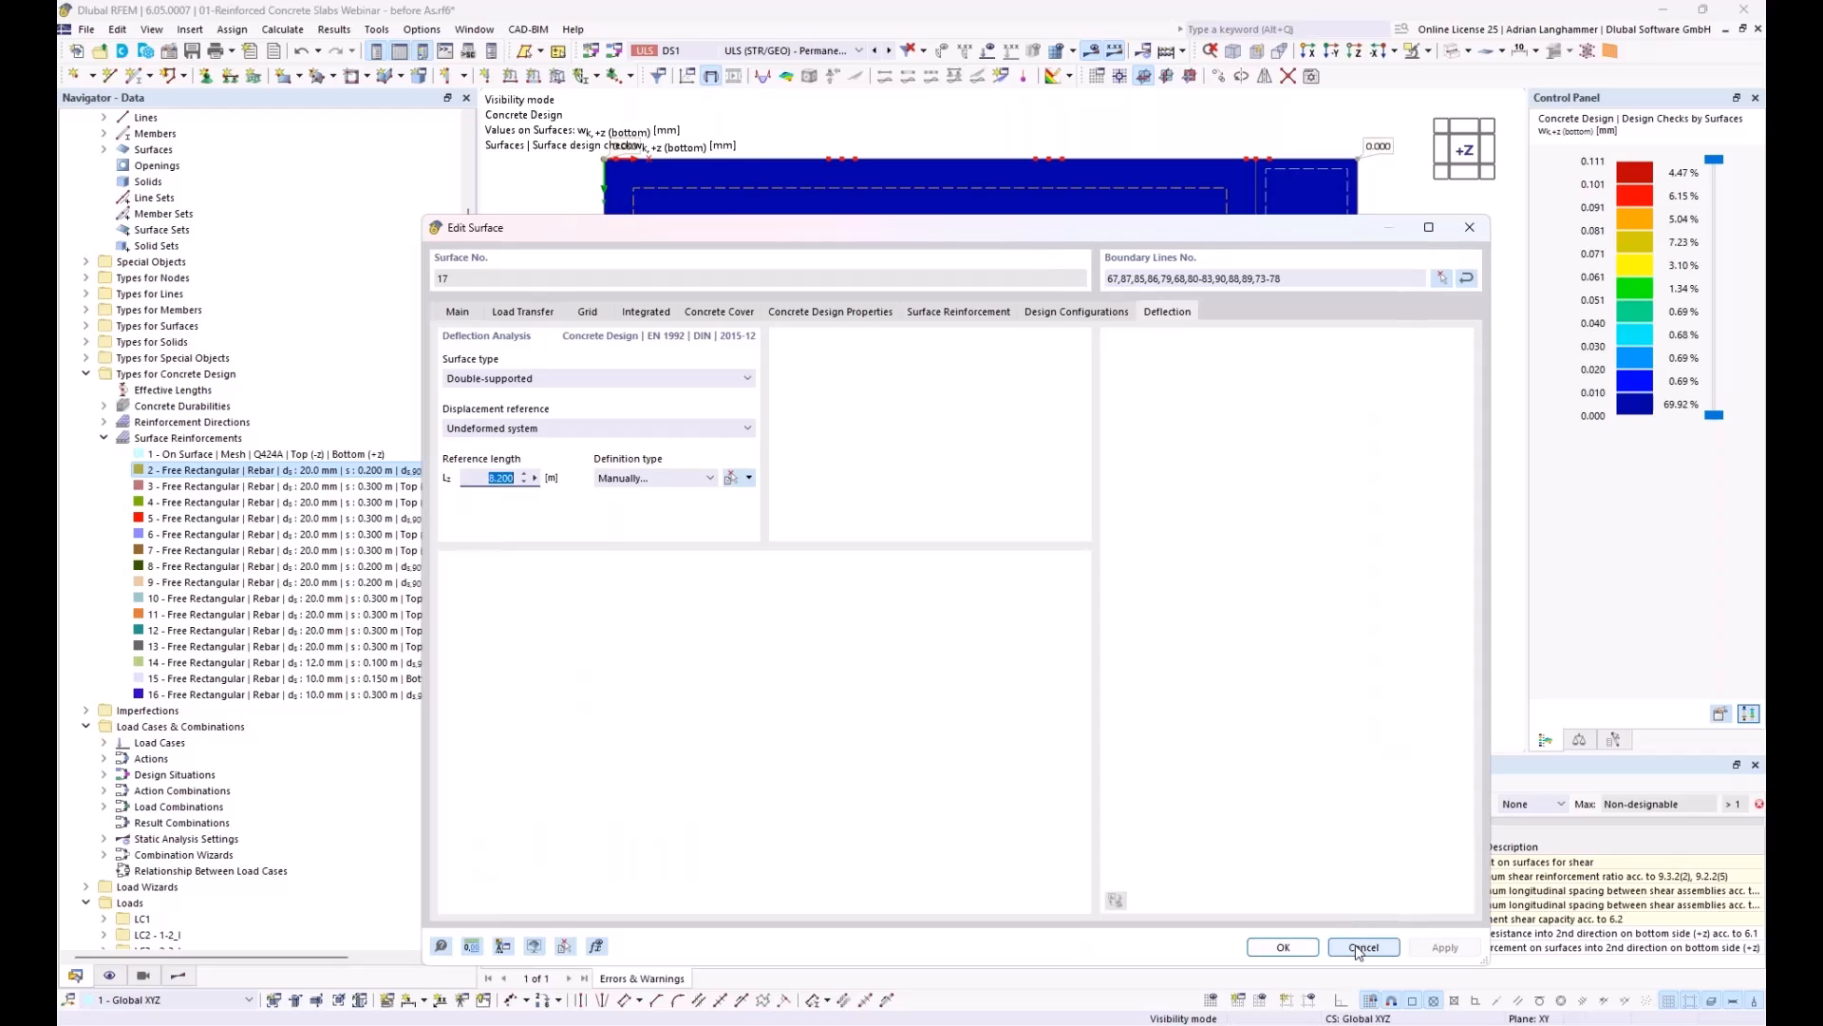
pyautogui.click(1354, 934)
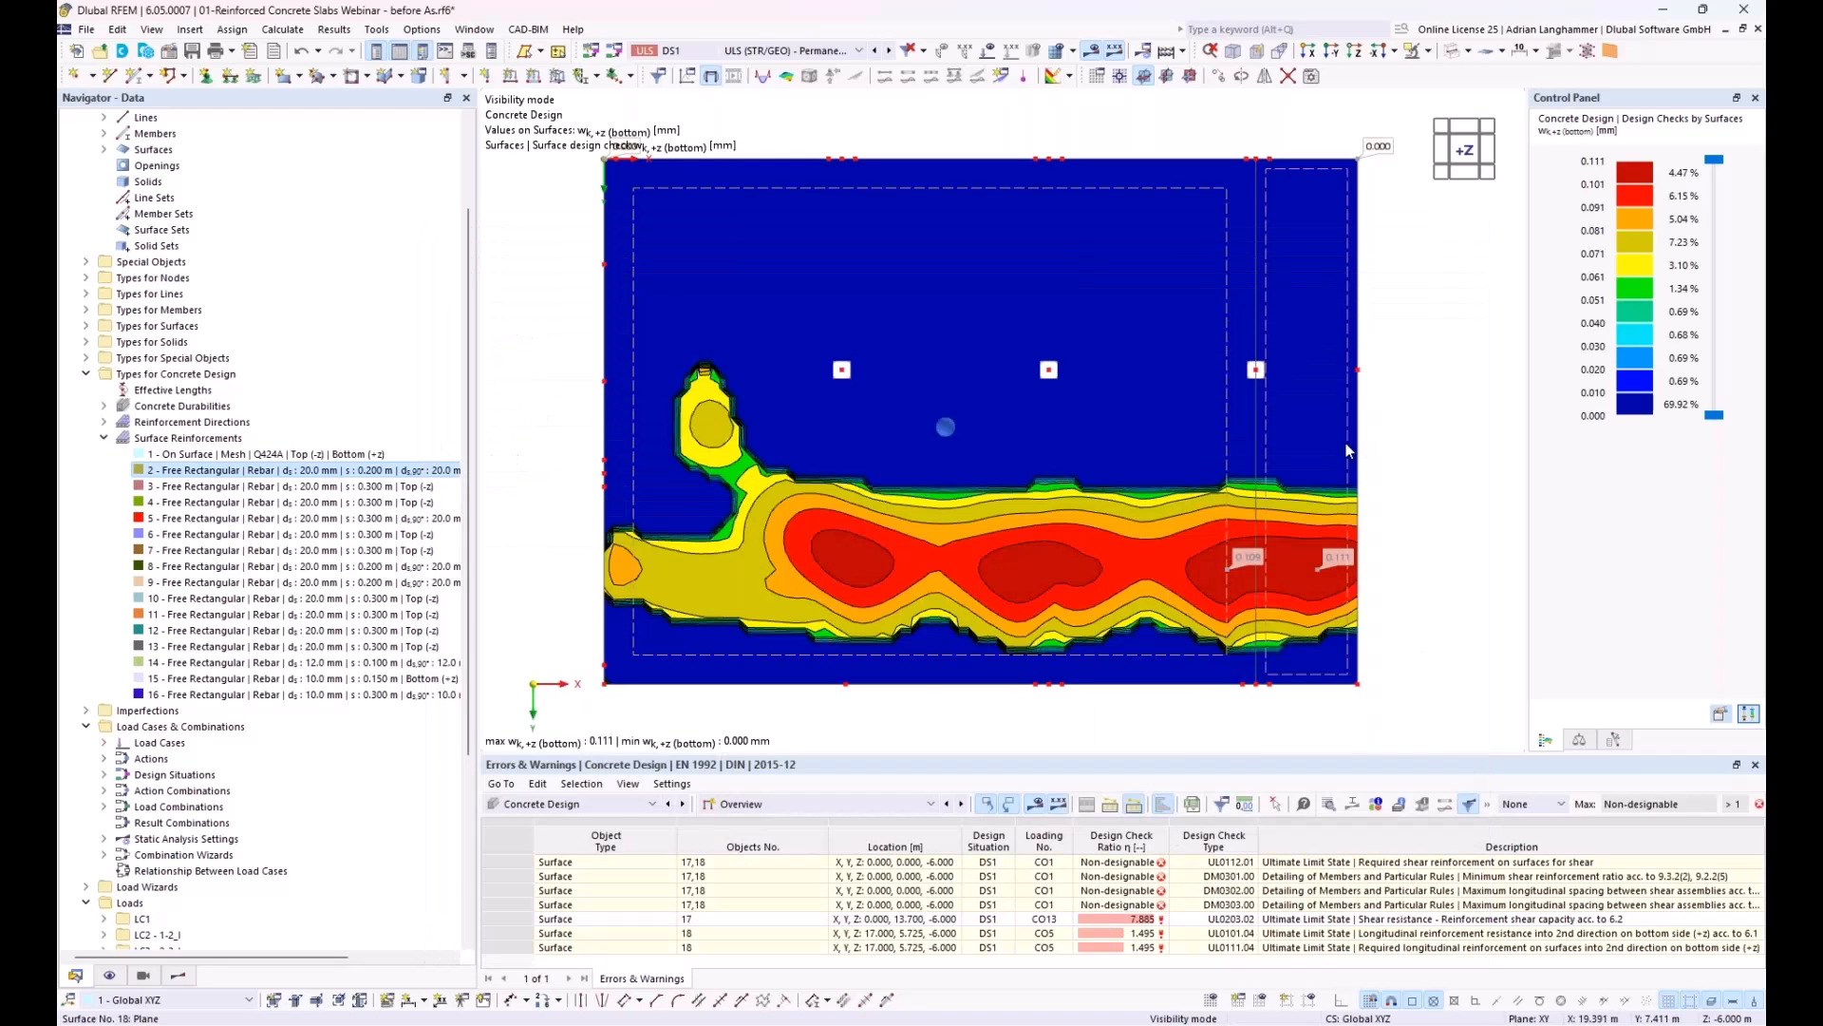
# Step: Examine the deflection analysis settings of slab surface 18, including its surface type, displacement reference and reference length
pyautogui.doubleClick(1280, 425)
pyautogui.click(1167, 313)
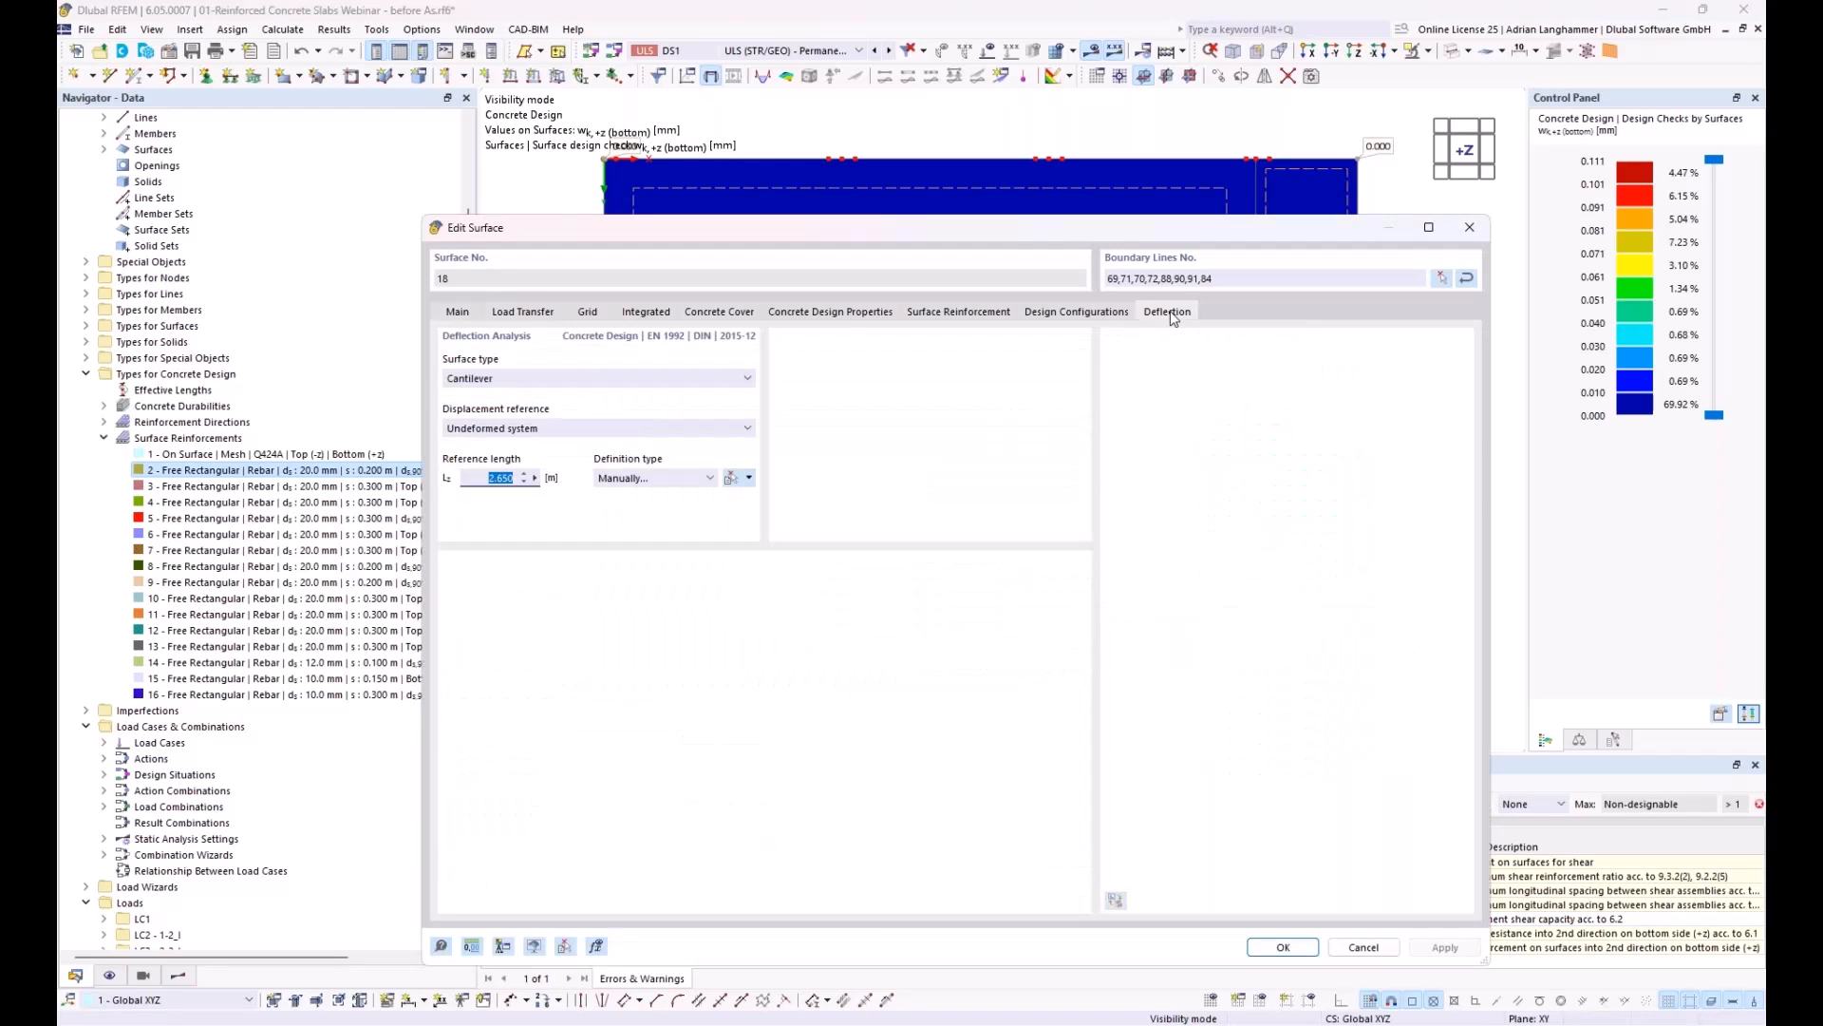
pyautogui.moveTo(1080, 228); pyautogui.dragTo(1060, 811)
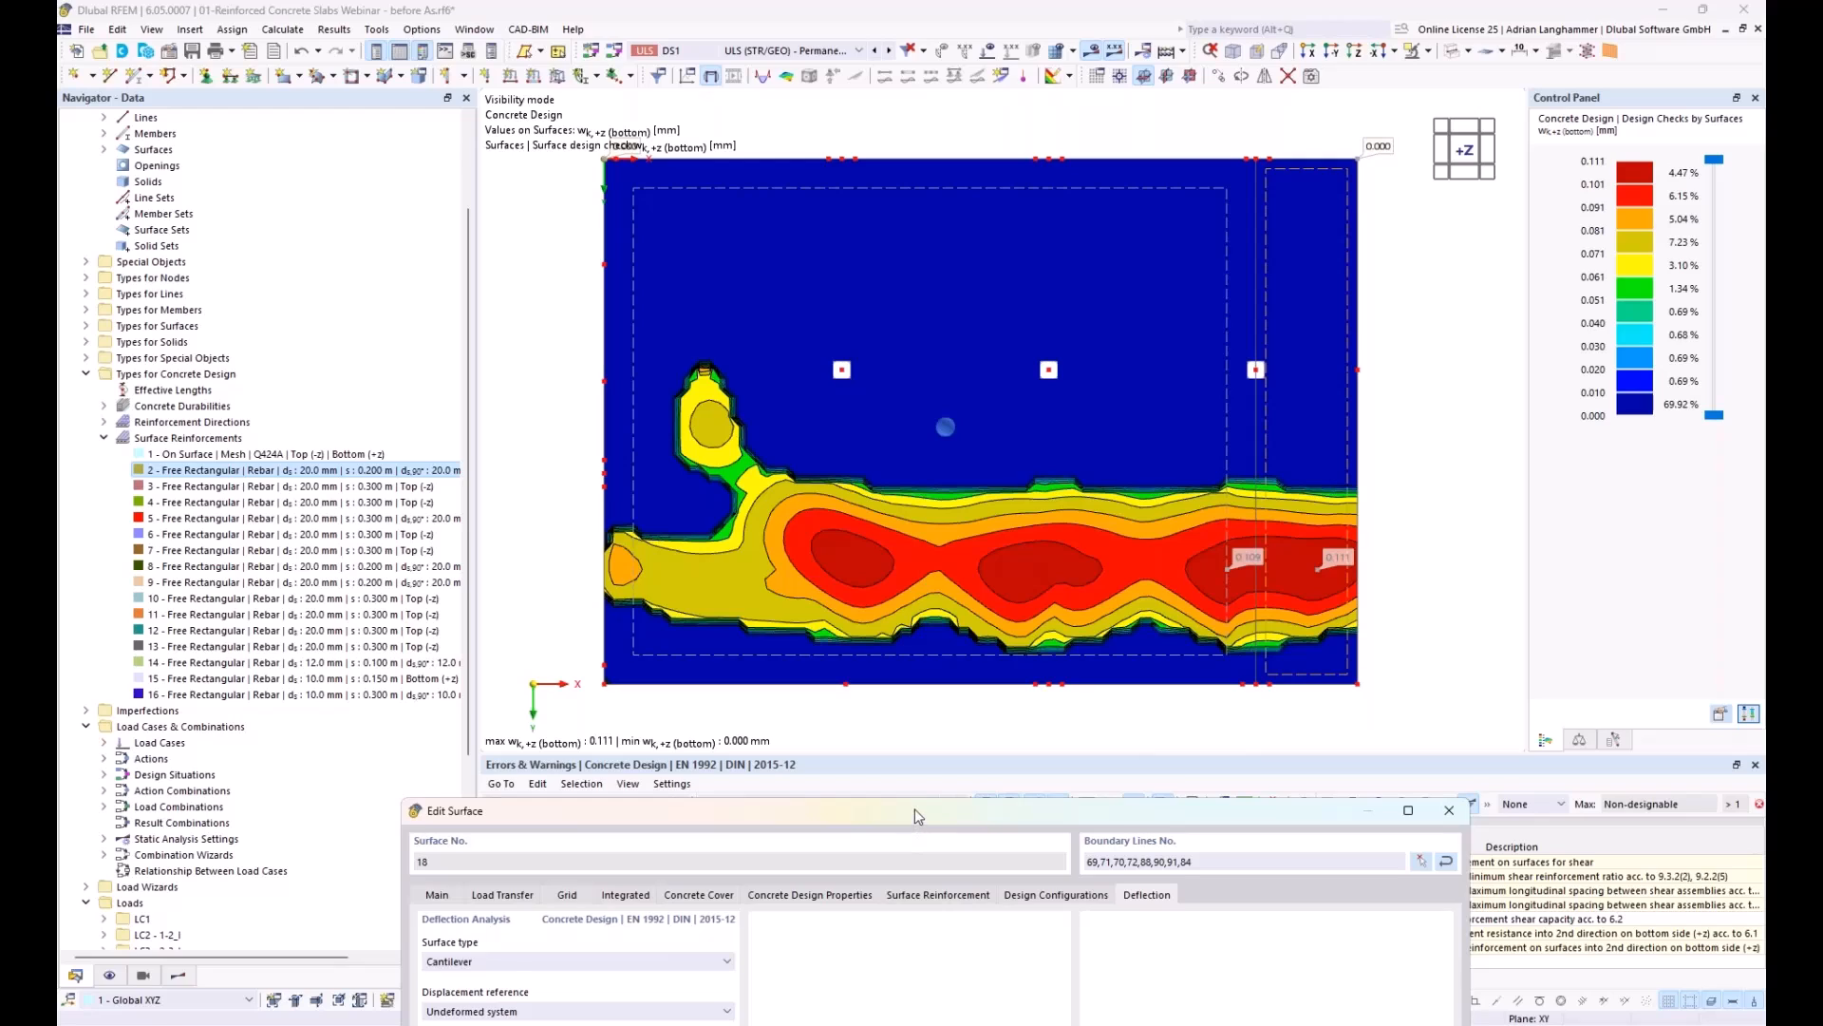
pyautogui.moveTo(915, 807); pyautogui.dragTo(938, 635)
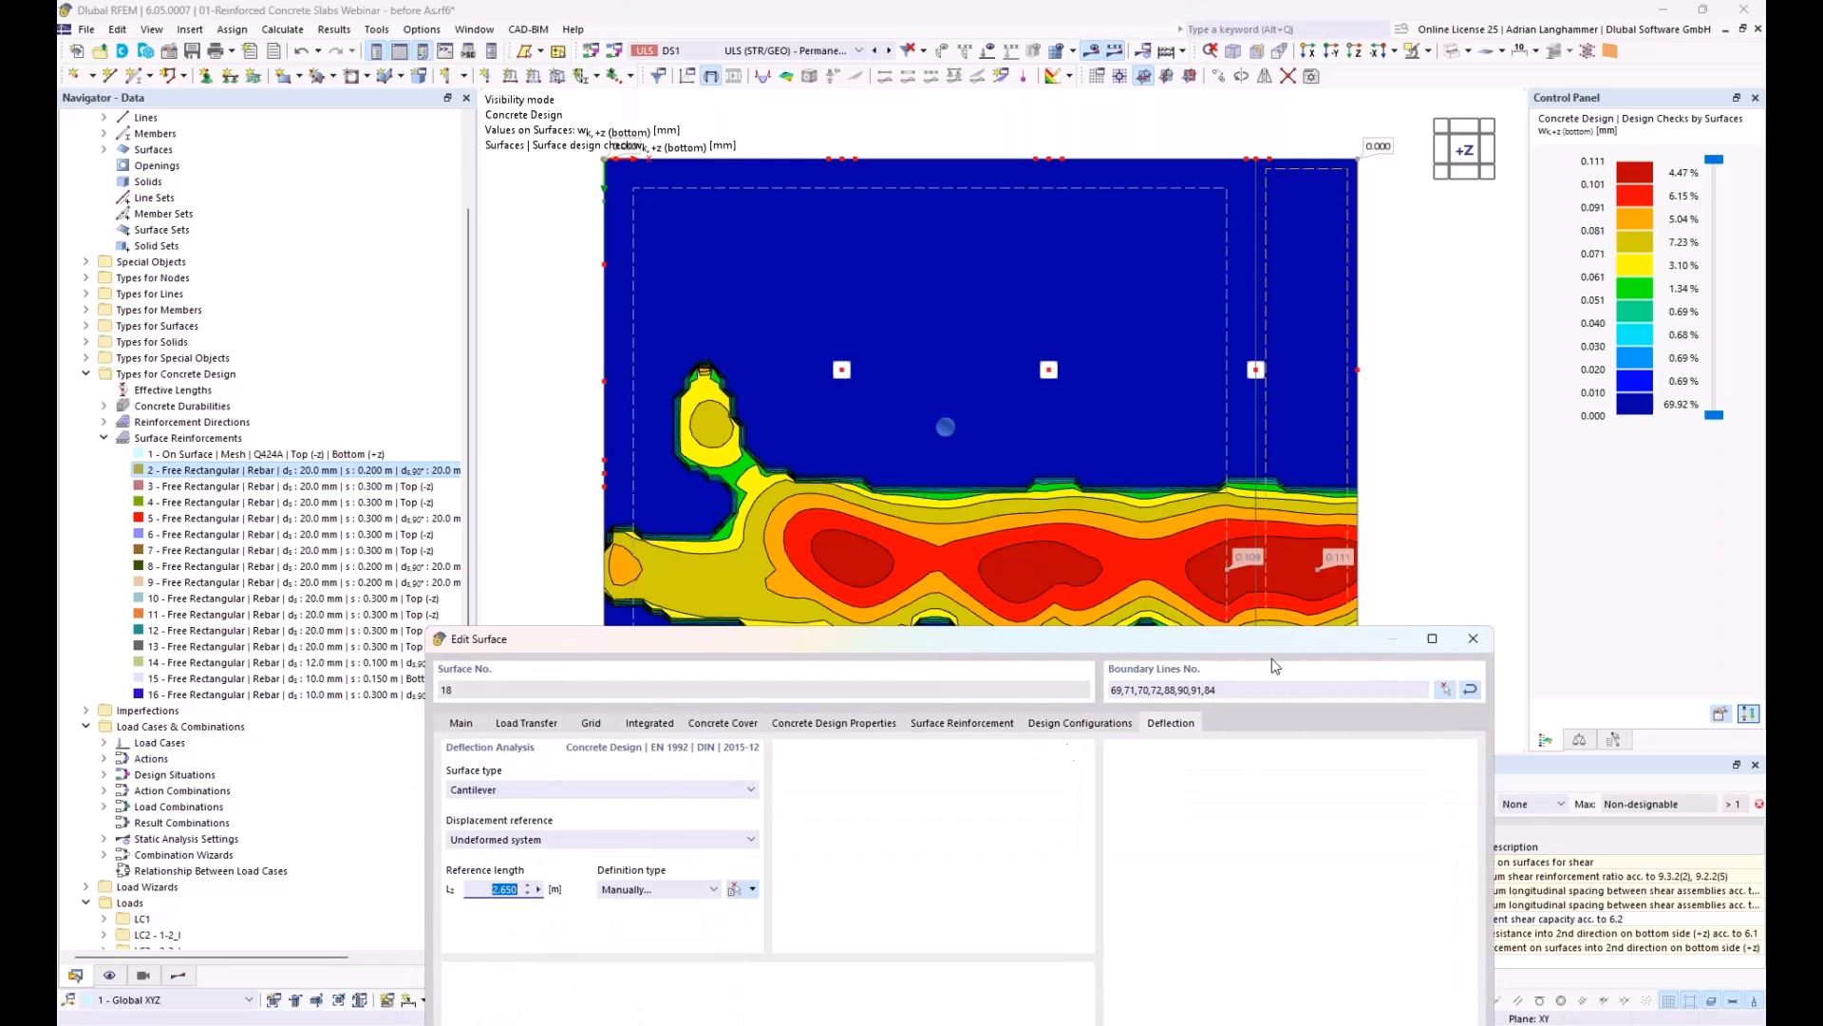
pyautogui.click(1473, 642)
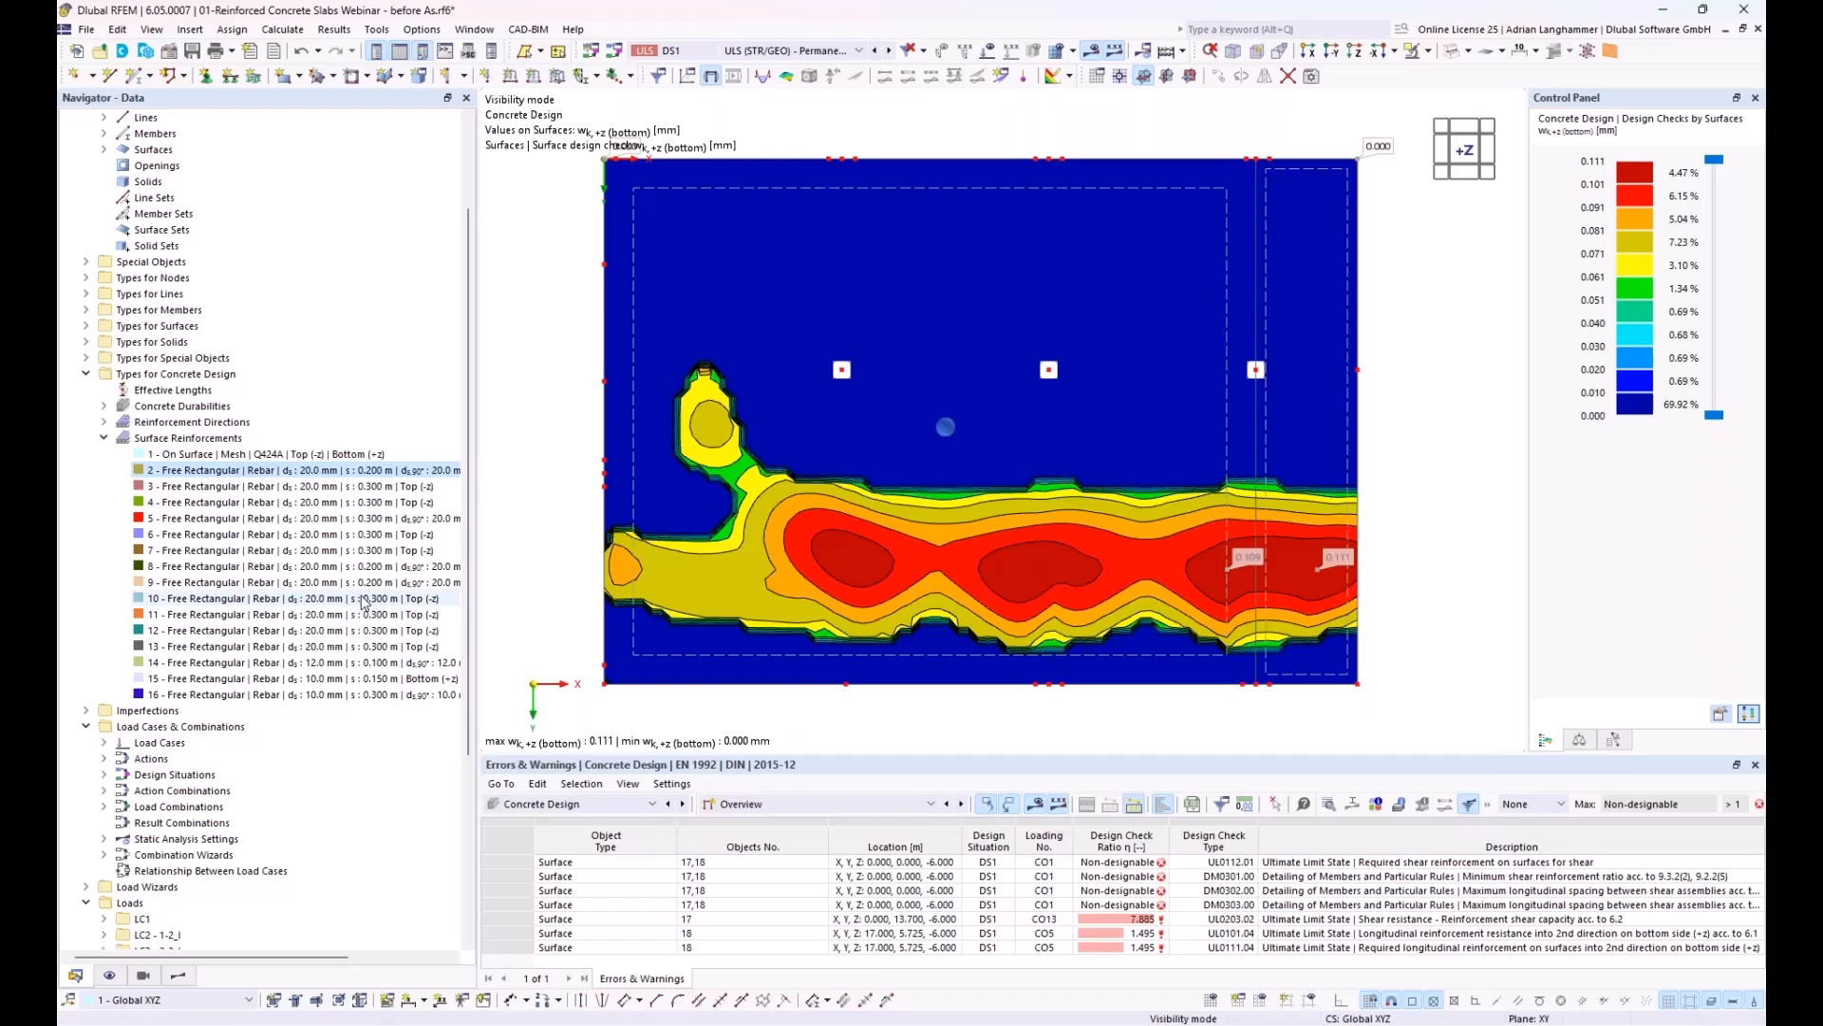
# Step: Examine the time-dependent properties of concrete material 2, including creep, shrinkage, humidity, concrete ages and the creep coefficient diagram
pyautogui.scroll(3, 285, 446)
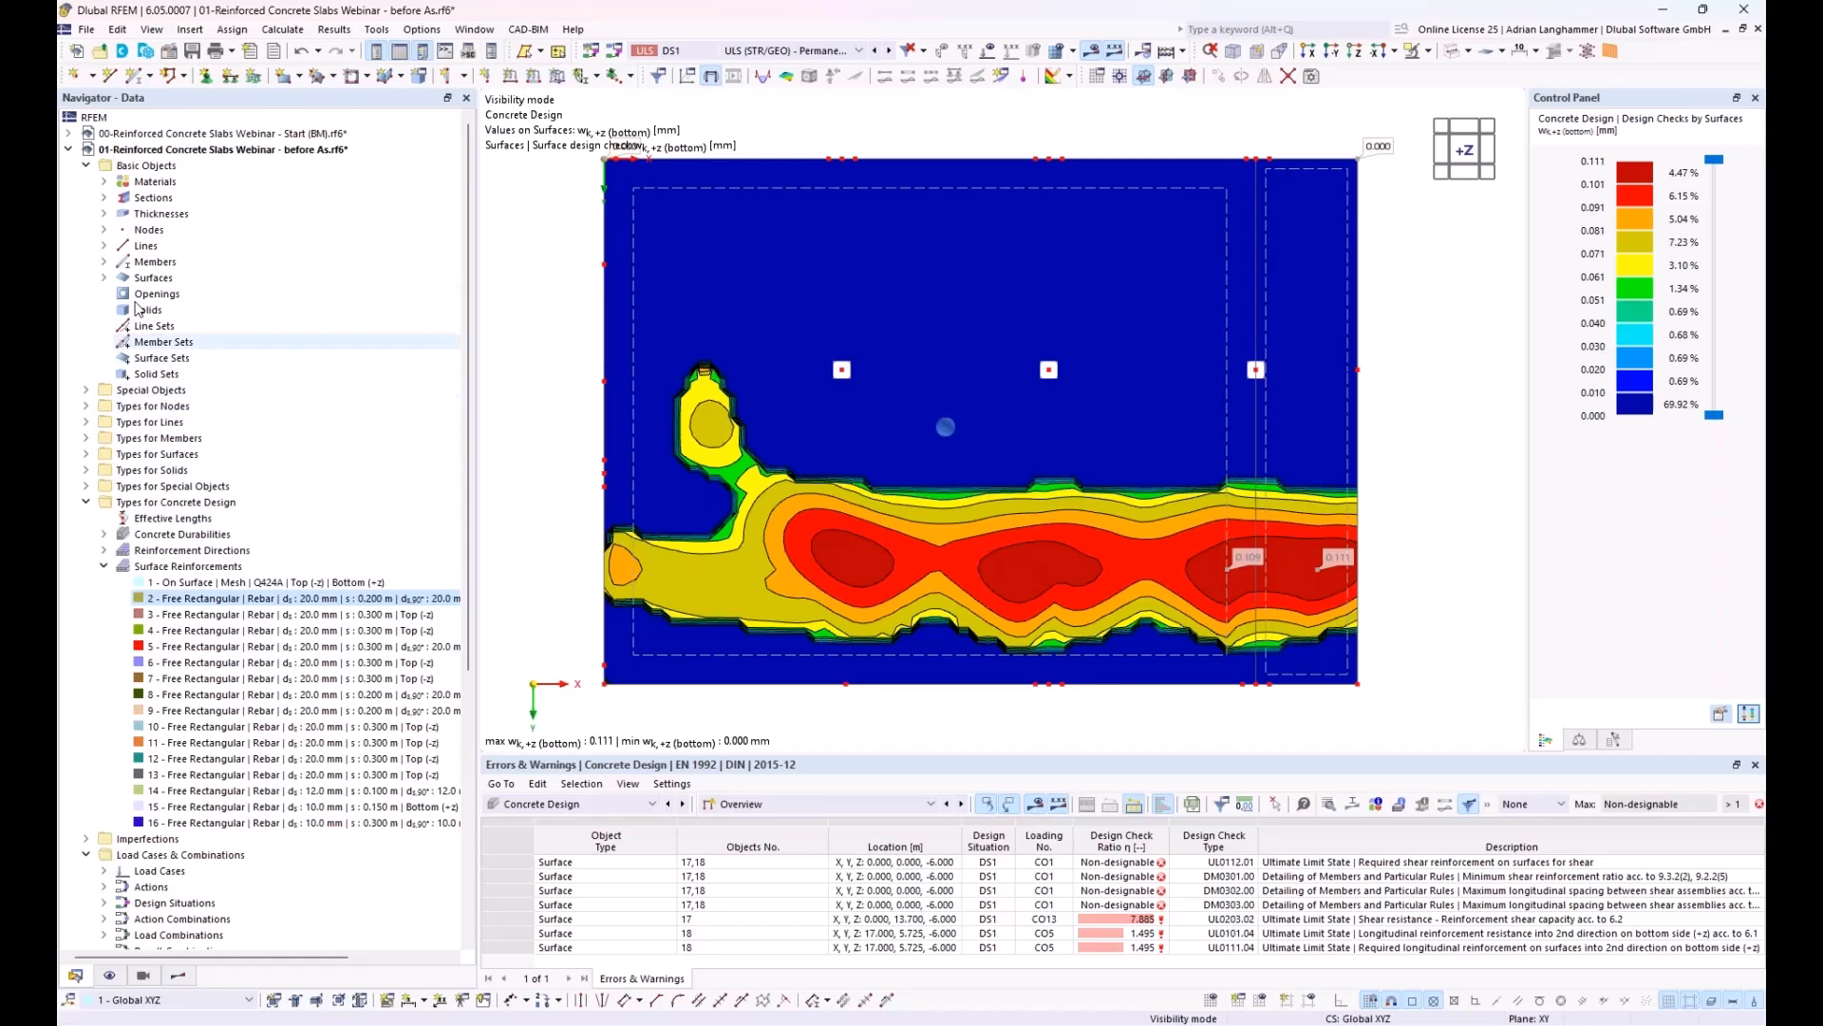
pyautogui.click(105, 183)
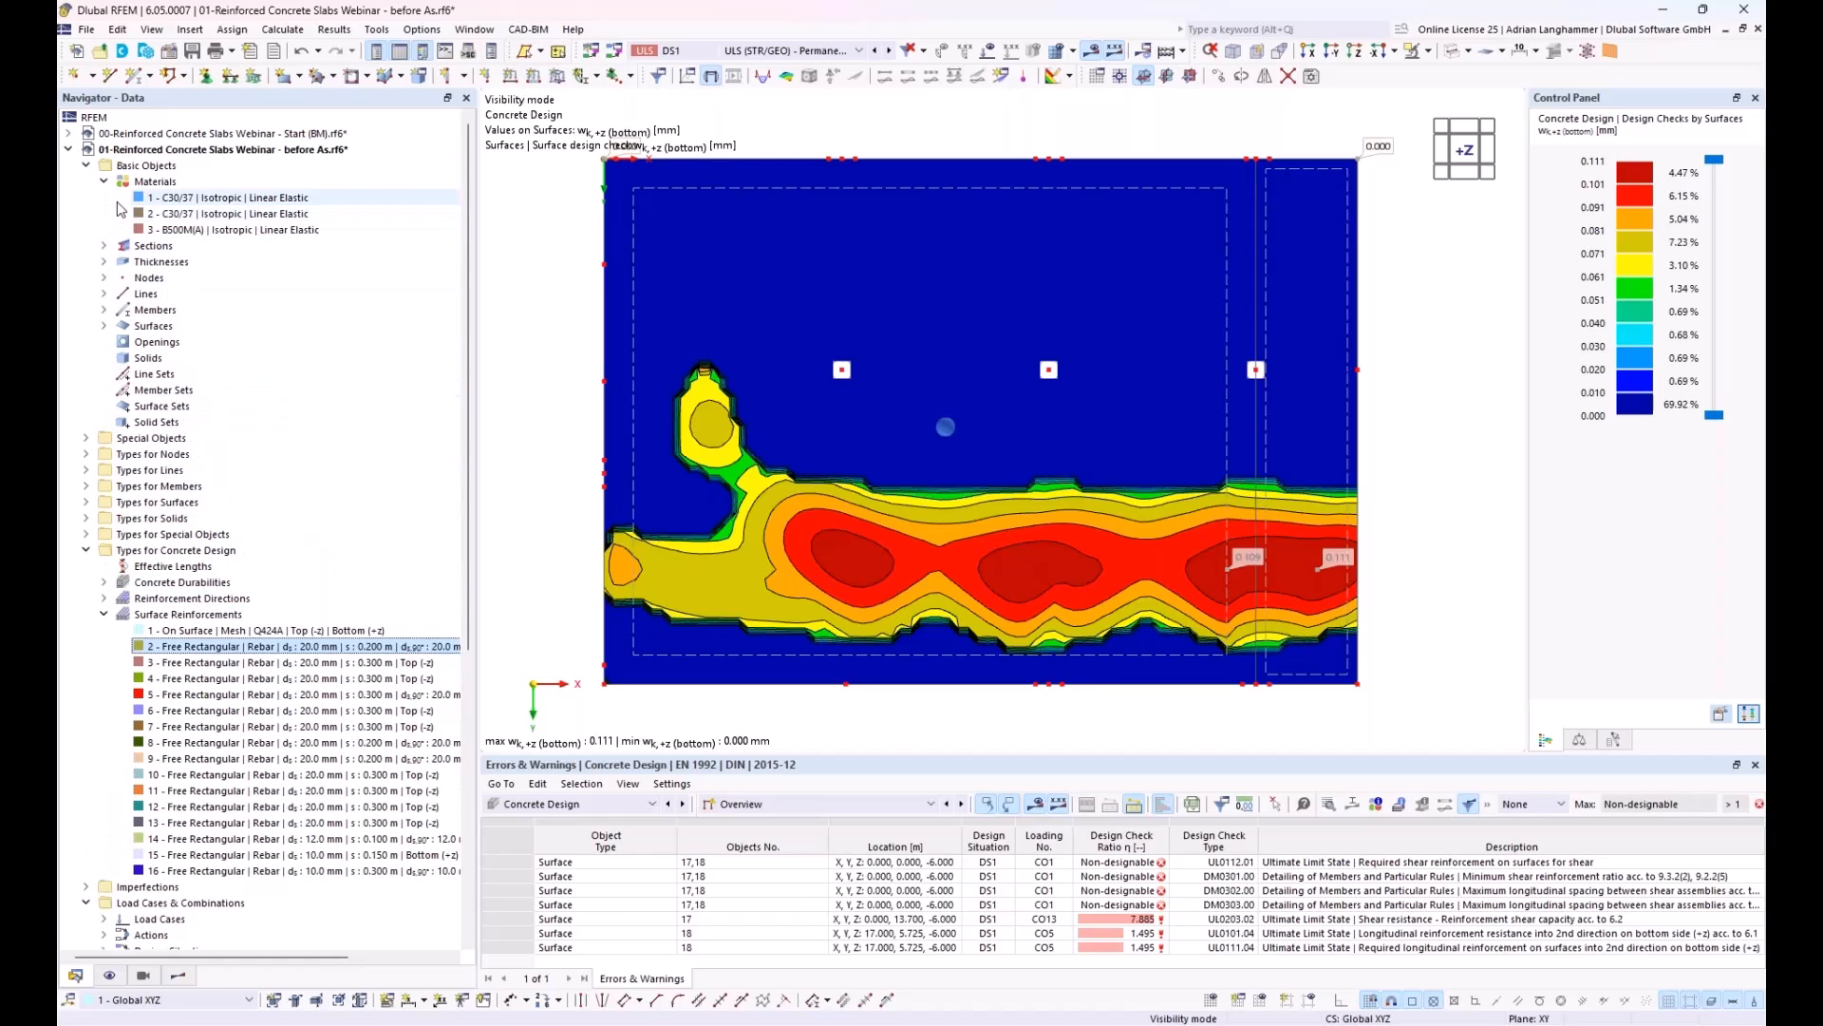
pyautogui.click(164, 217)
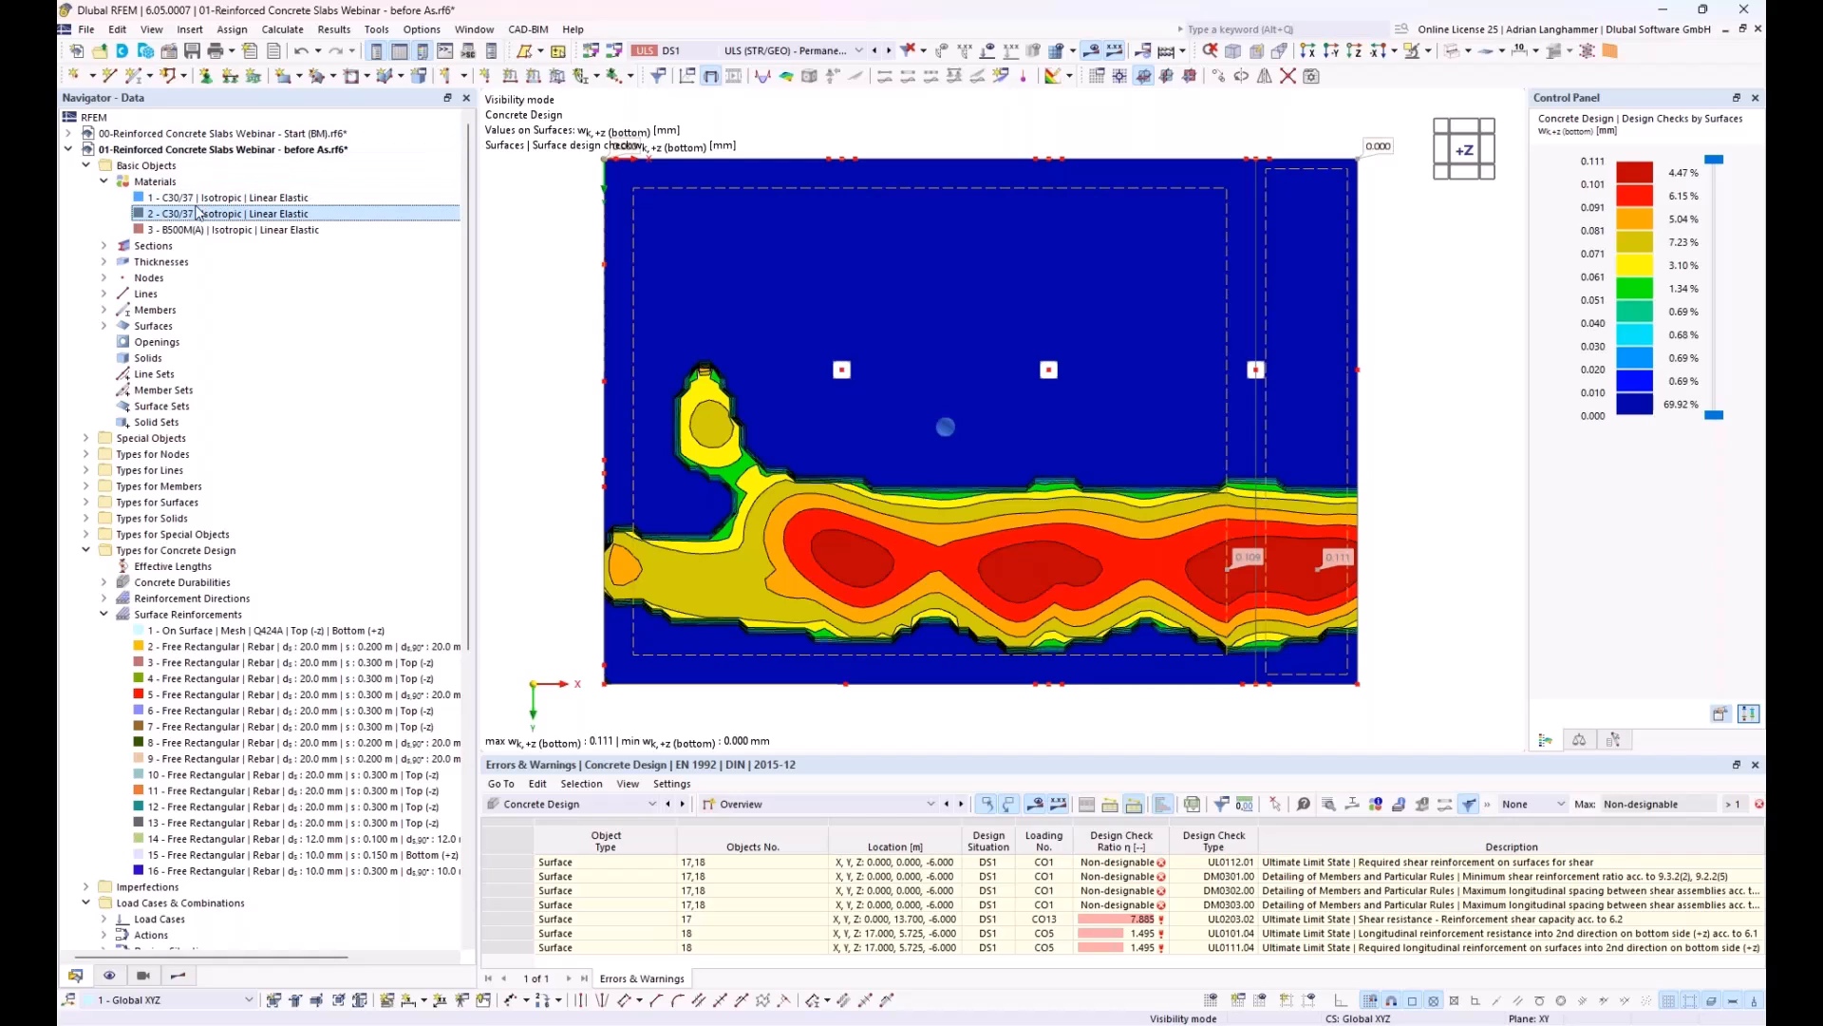
pyautogui.doubleClick(186, 216)
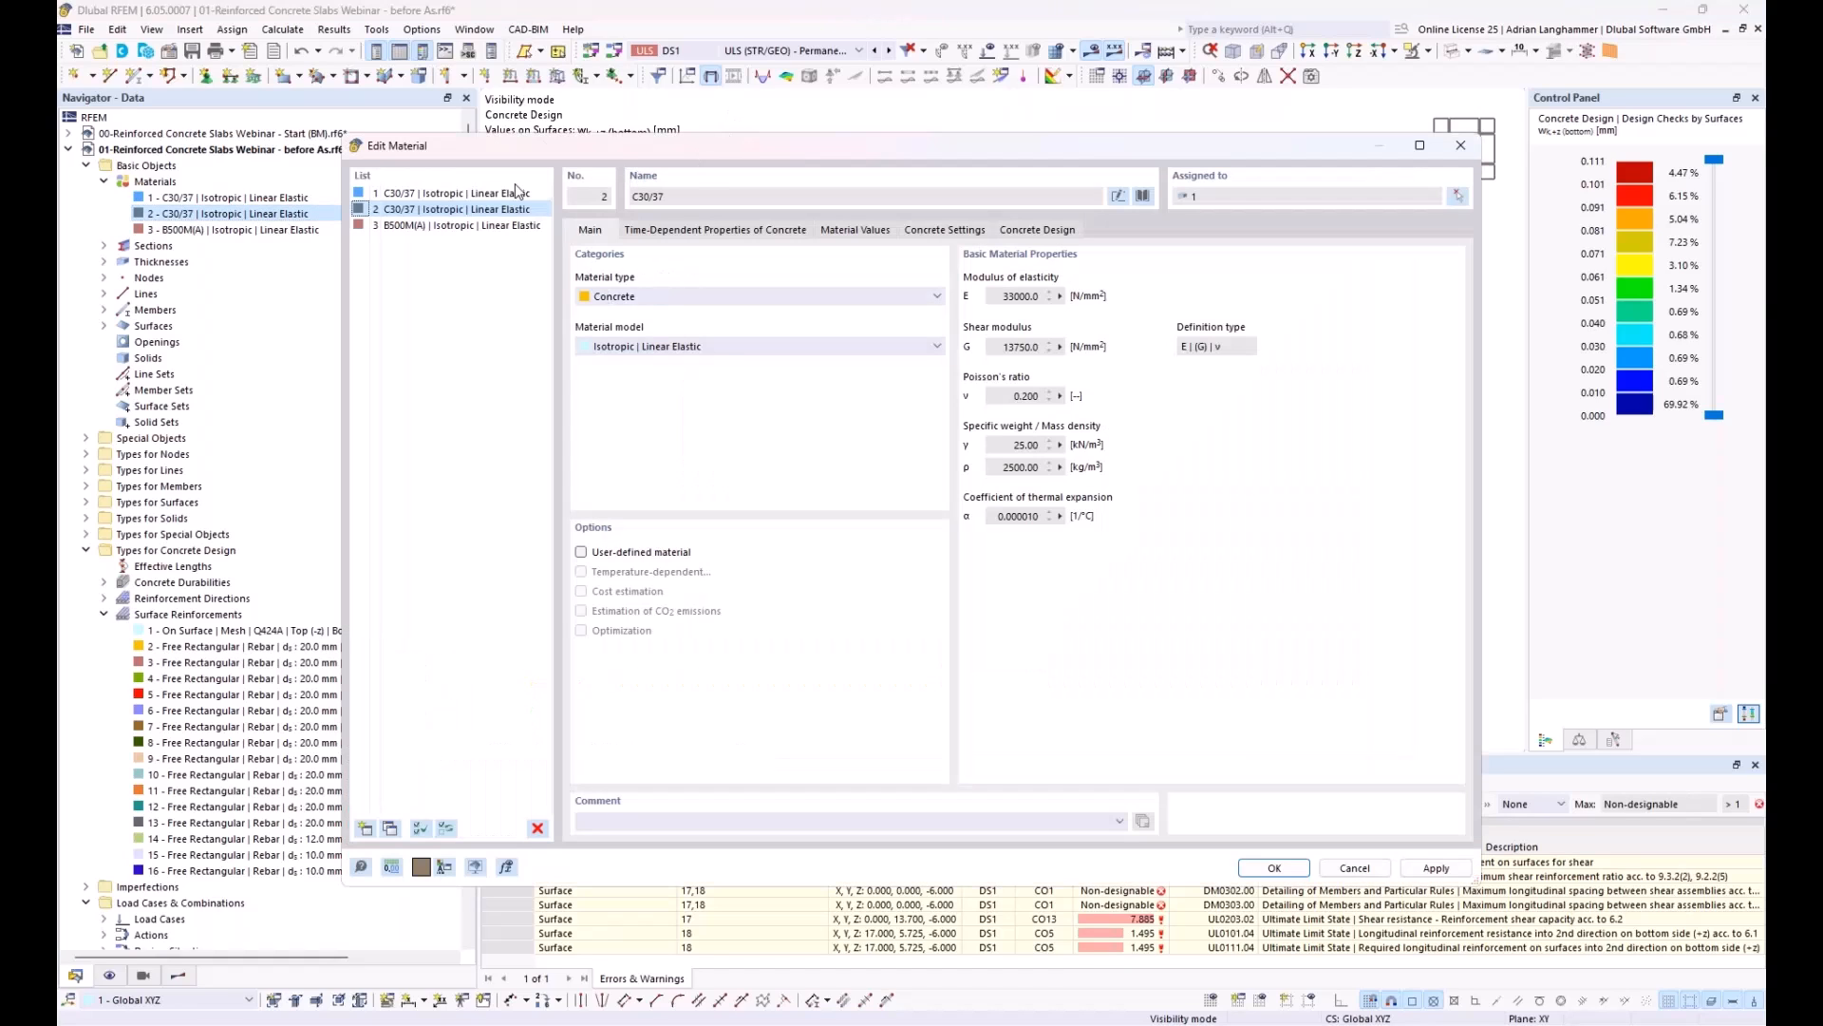
pyautogui.moveTo(888, 149); pyautogui.dragTo(756, 406)
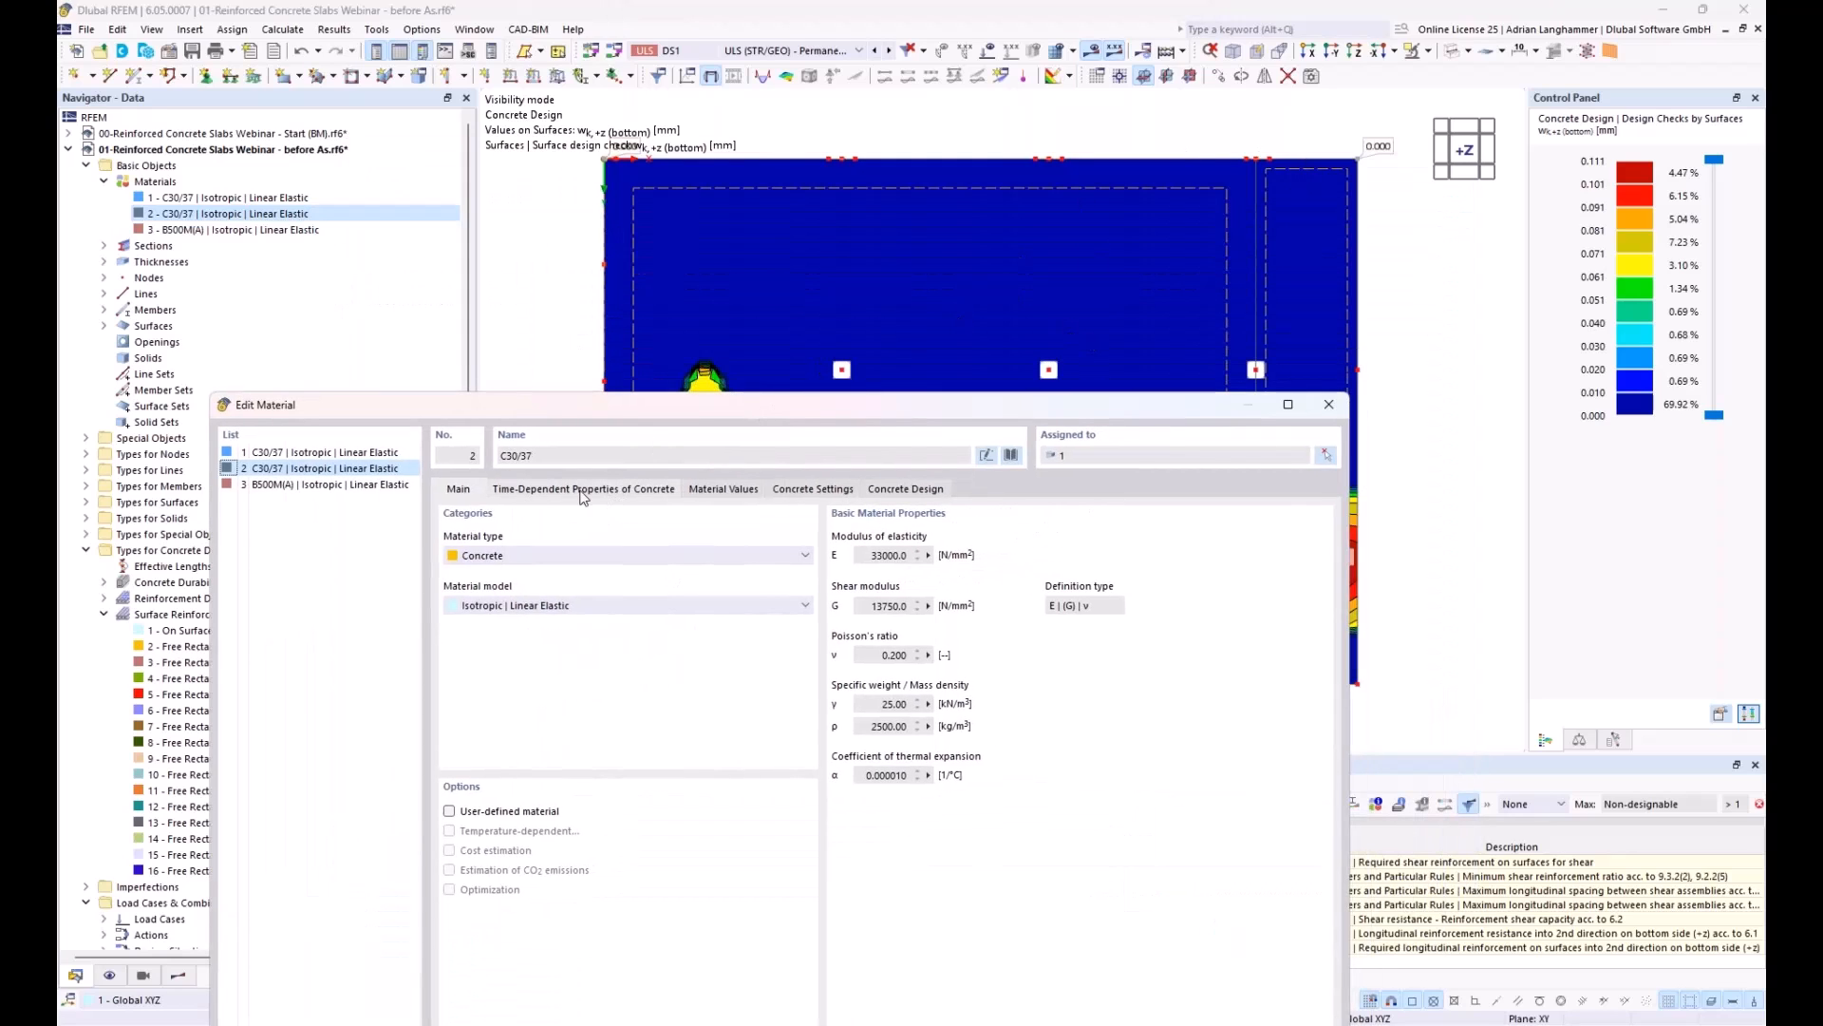
pyautogui.click(543, 491)
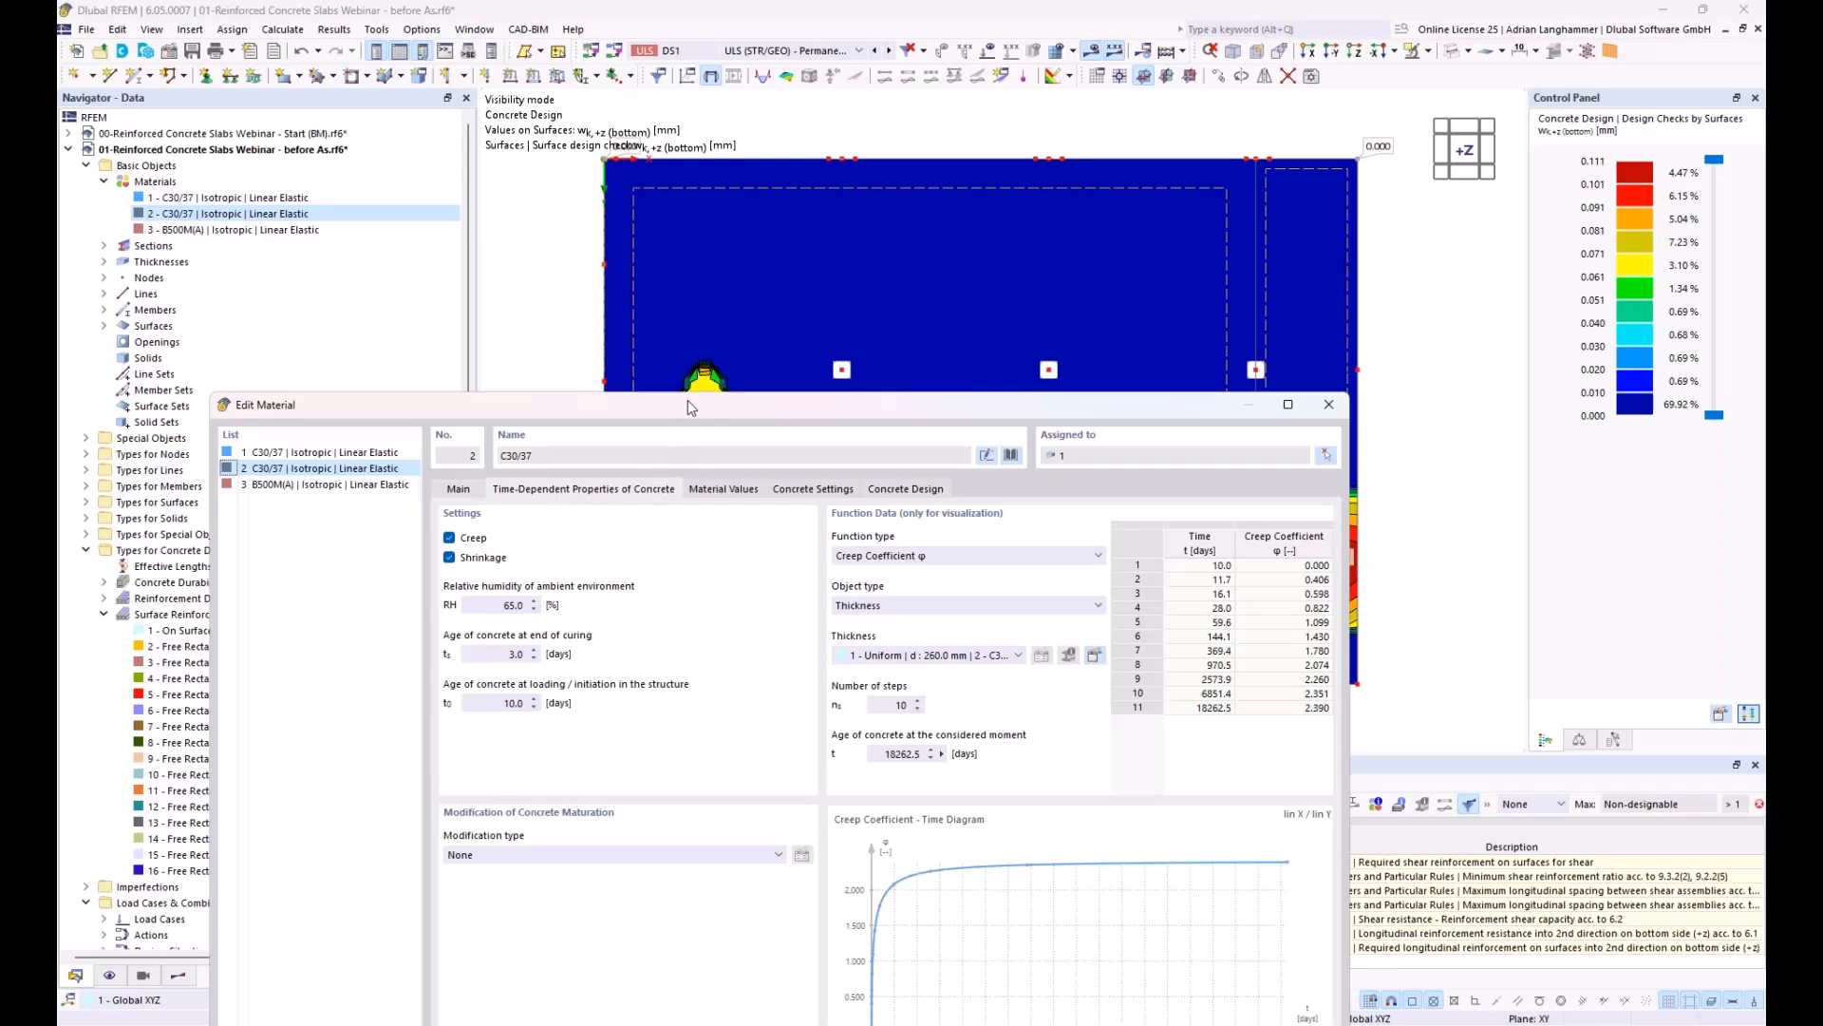
pyautogui.moveTo(690, 405); pyautogui.dragTo(726, 268)
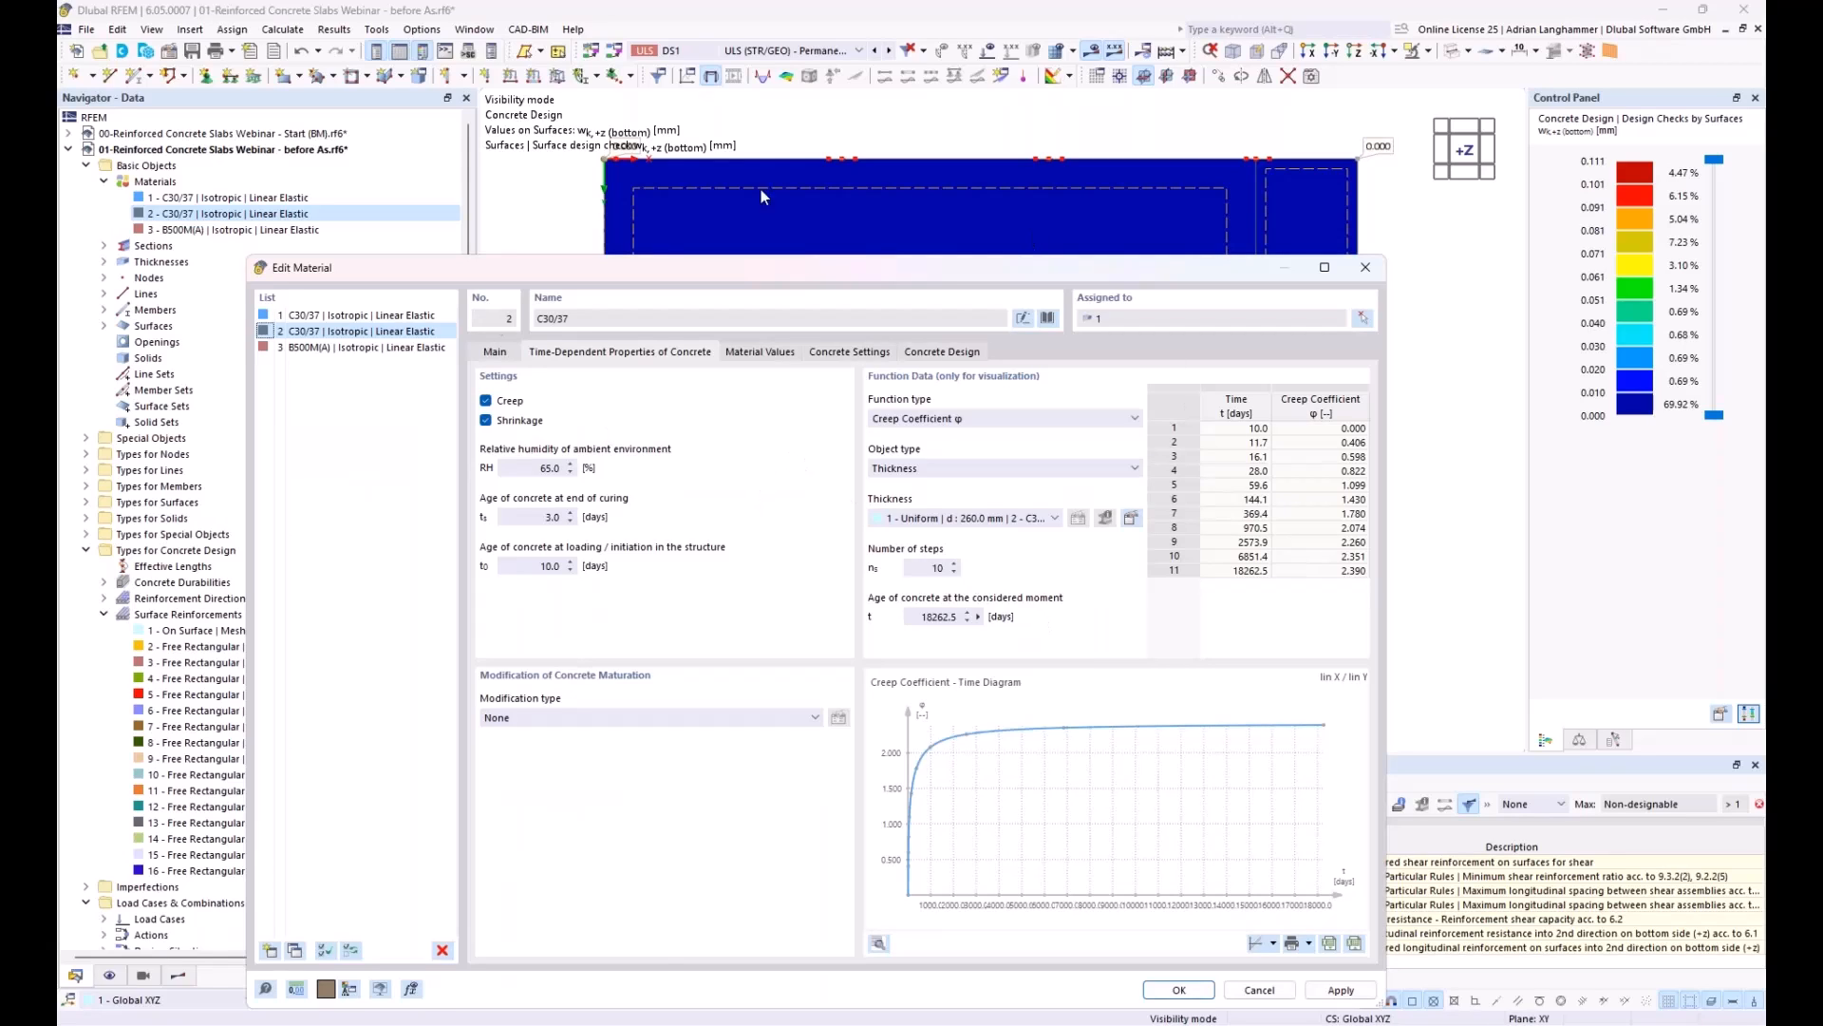
pyautogui.moveTo(714, 268); pyautogui.dragTo(706, 155)
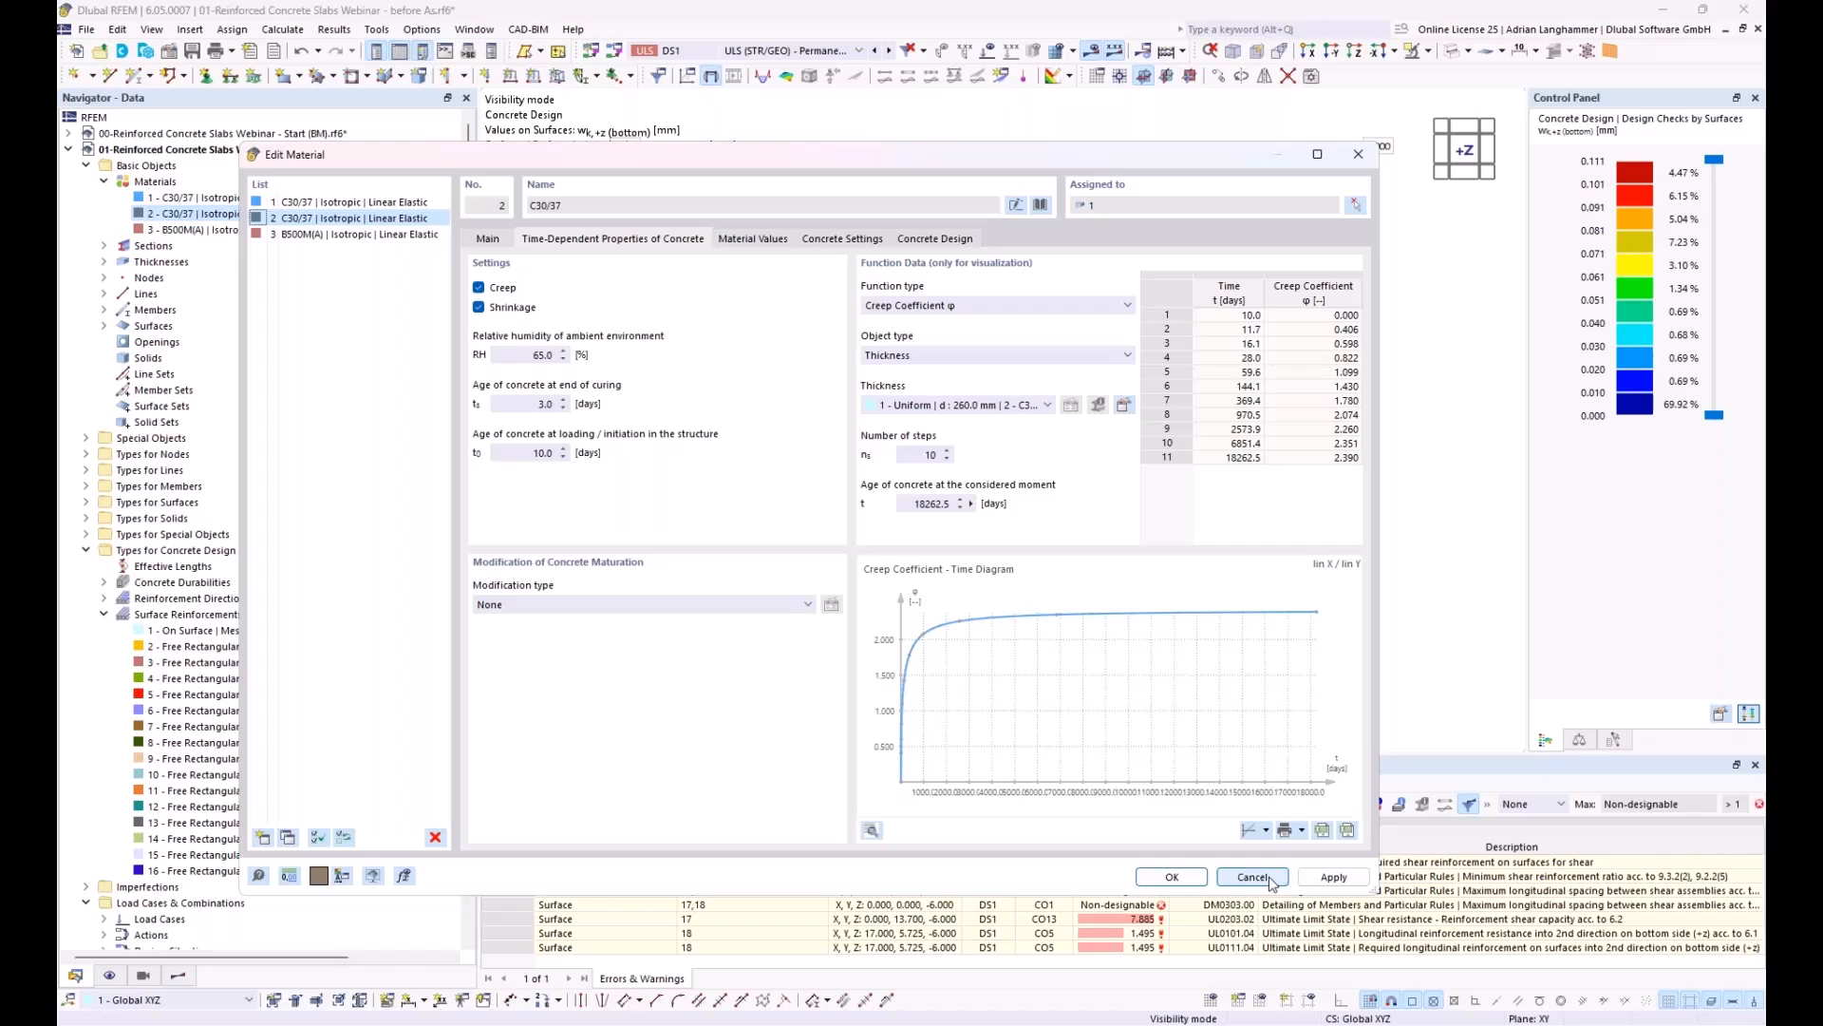
pyautogui.click(1253, 877)
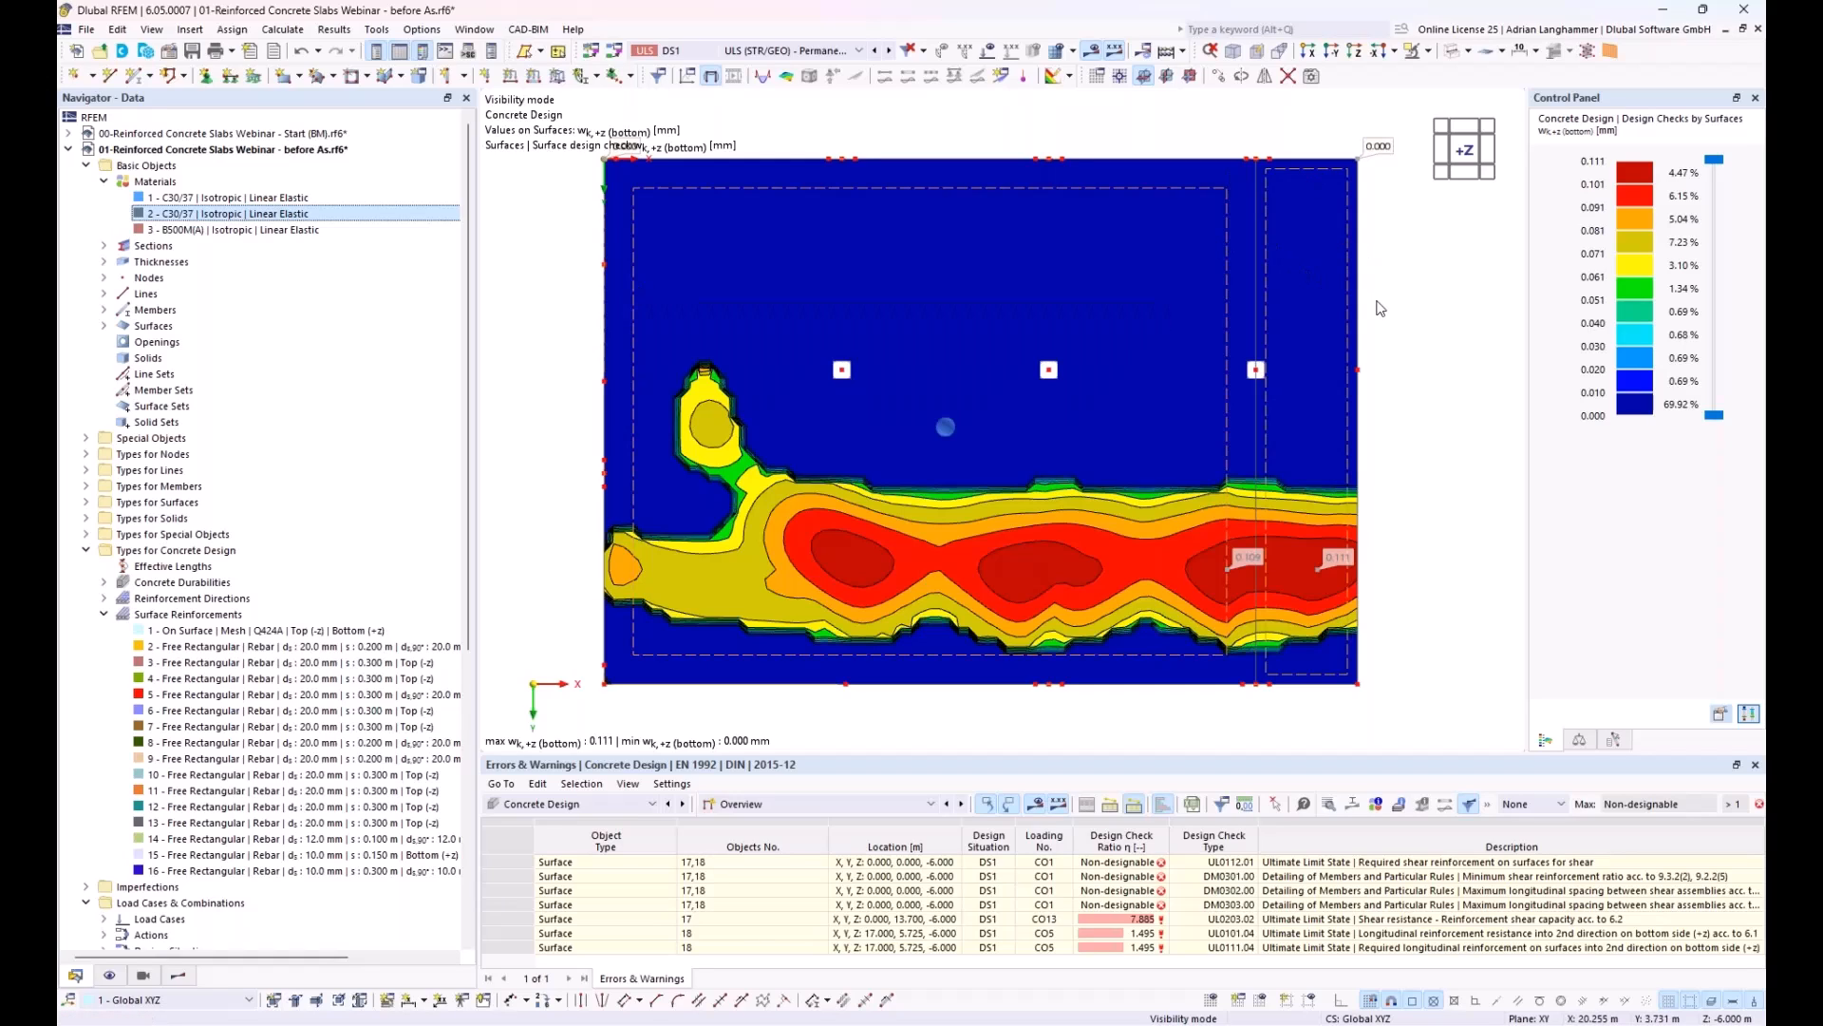
# Step: Enable the limitation of deflection in the standard serviceability configuration and review the quasi-permanent limits for both-sided and one-sided support
pyautogui.scroll(-9, 197, 711)
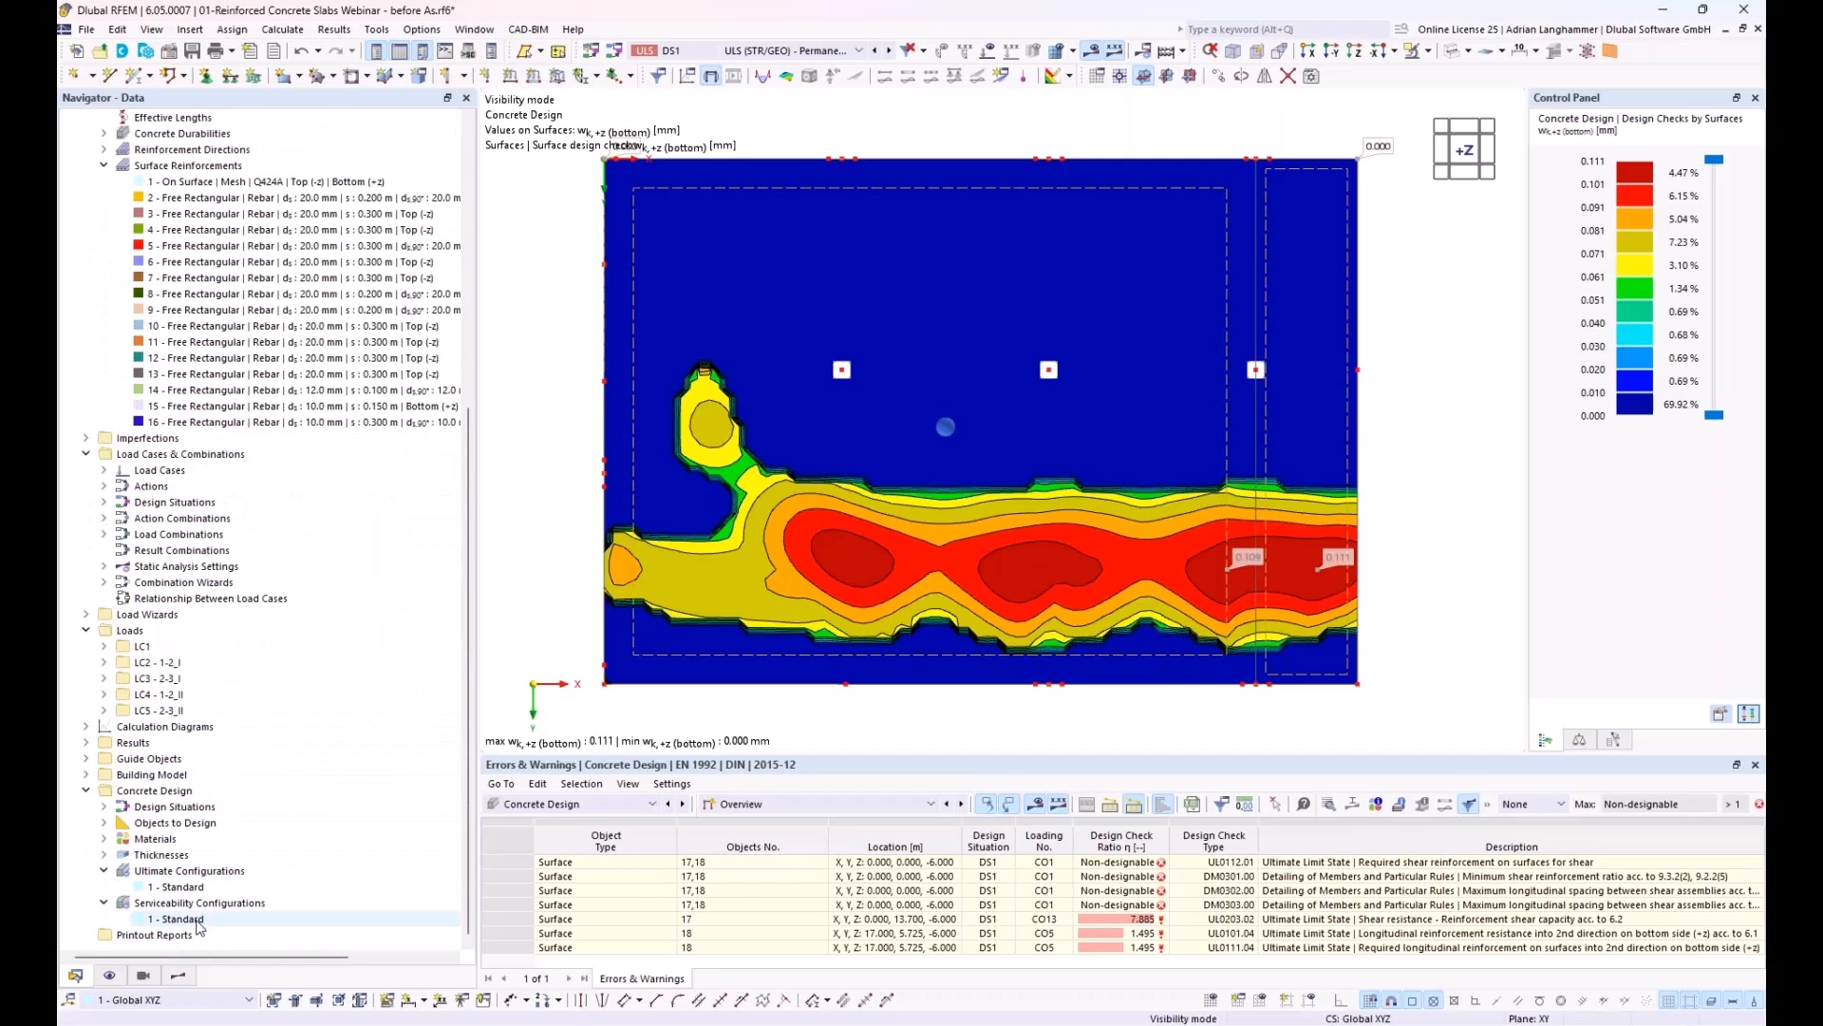
pyautogui.doubleClick(197, 922)
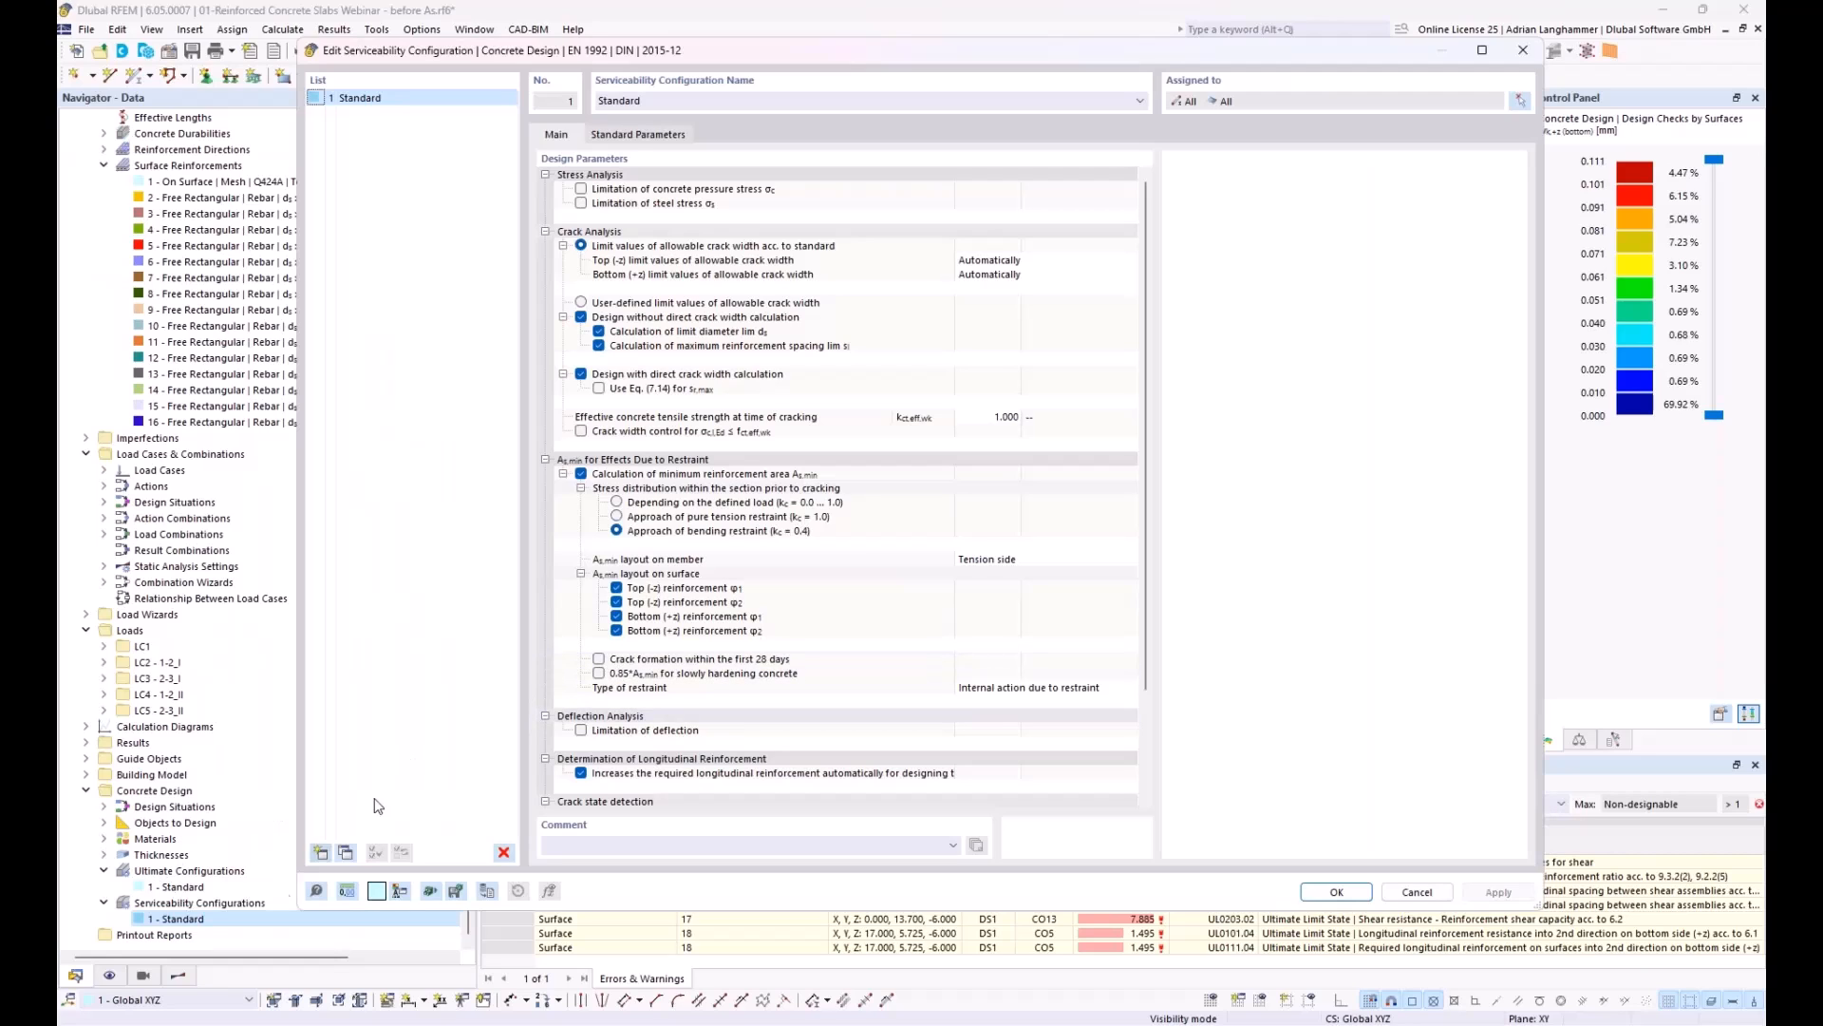
pyautogui.scroll(-2, 619, 234)
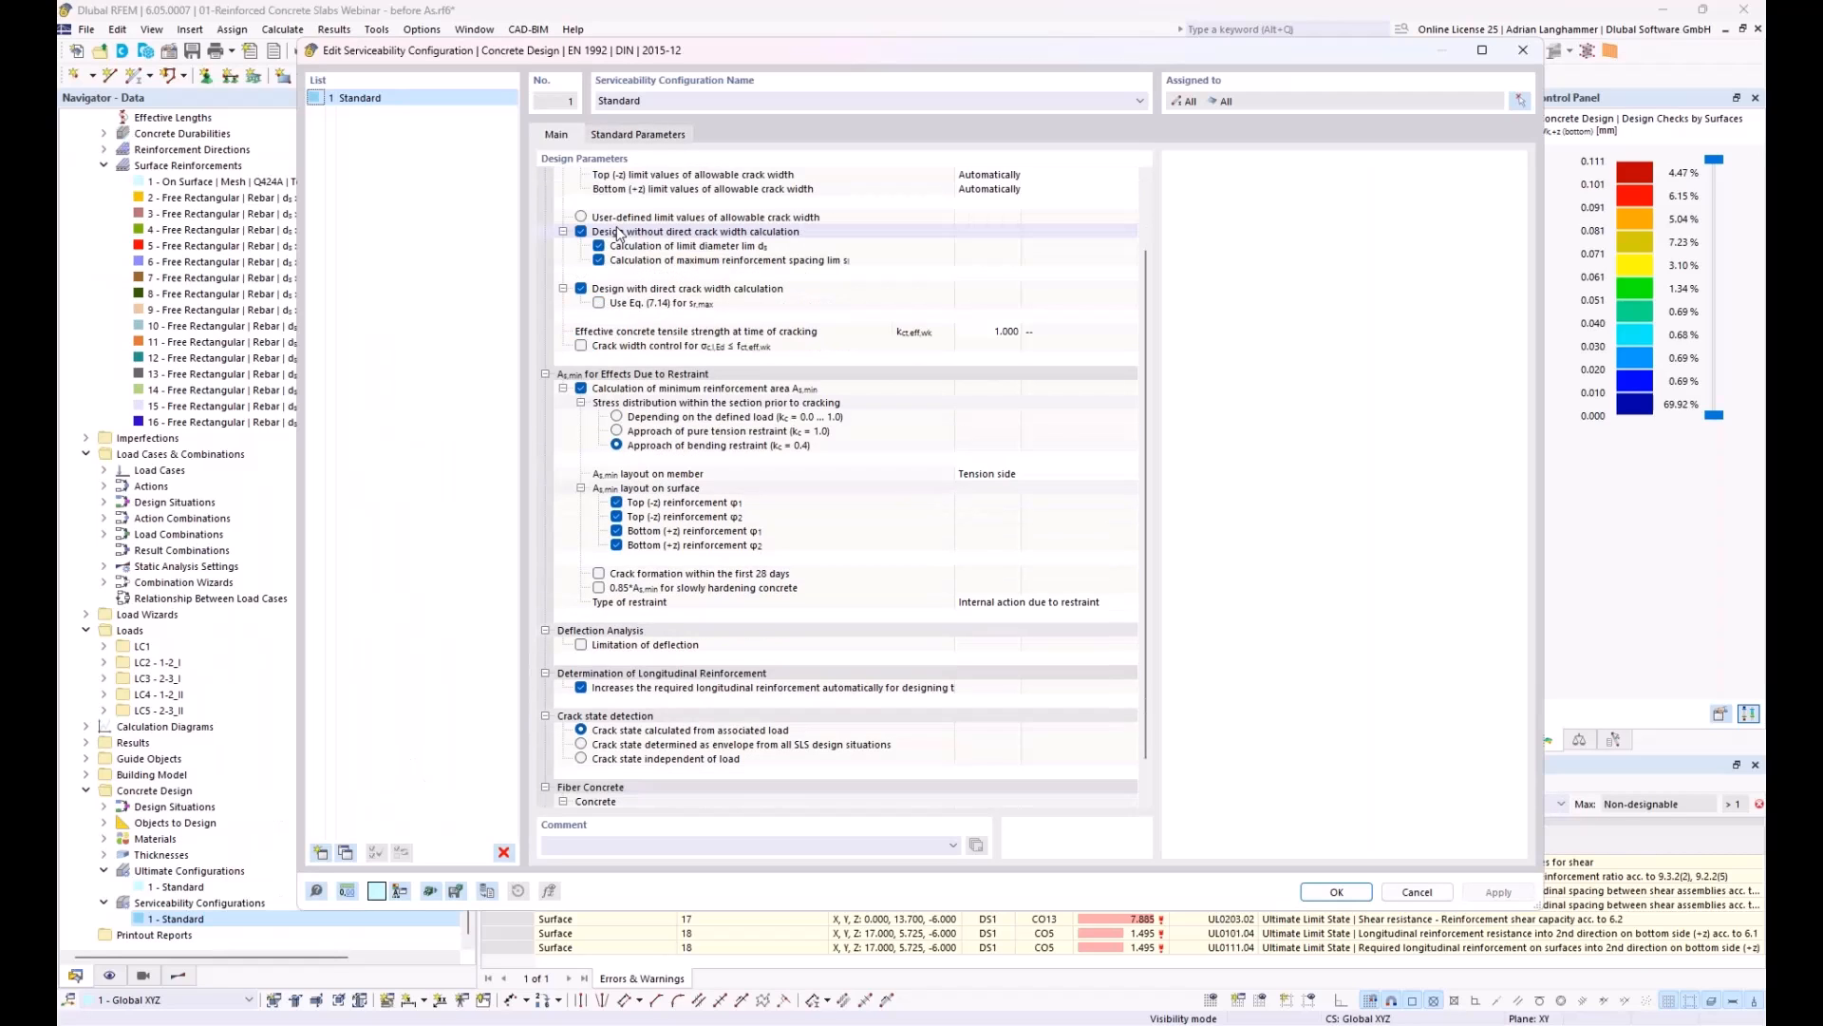
pyautogui.scroll(-1, 619, 234)
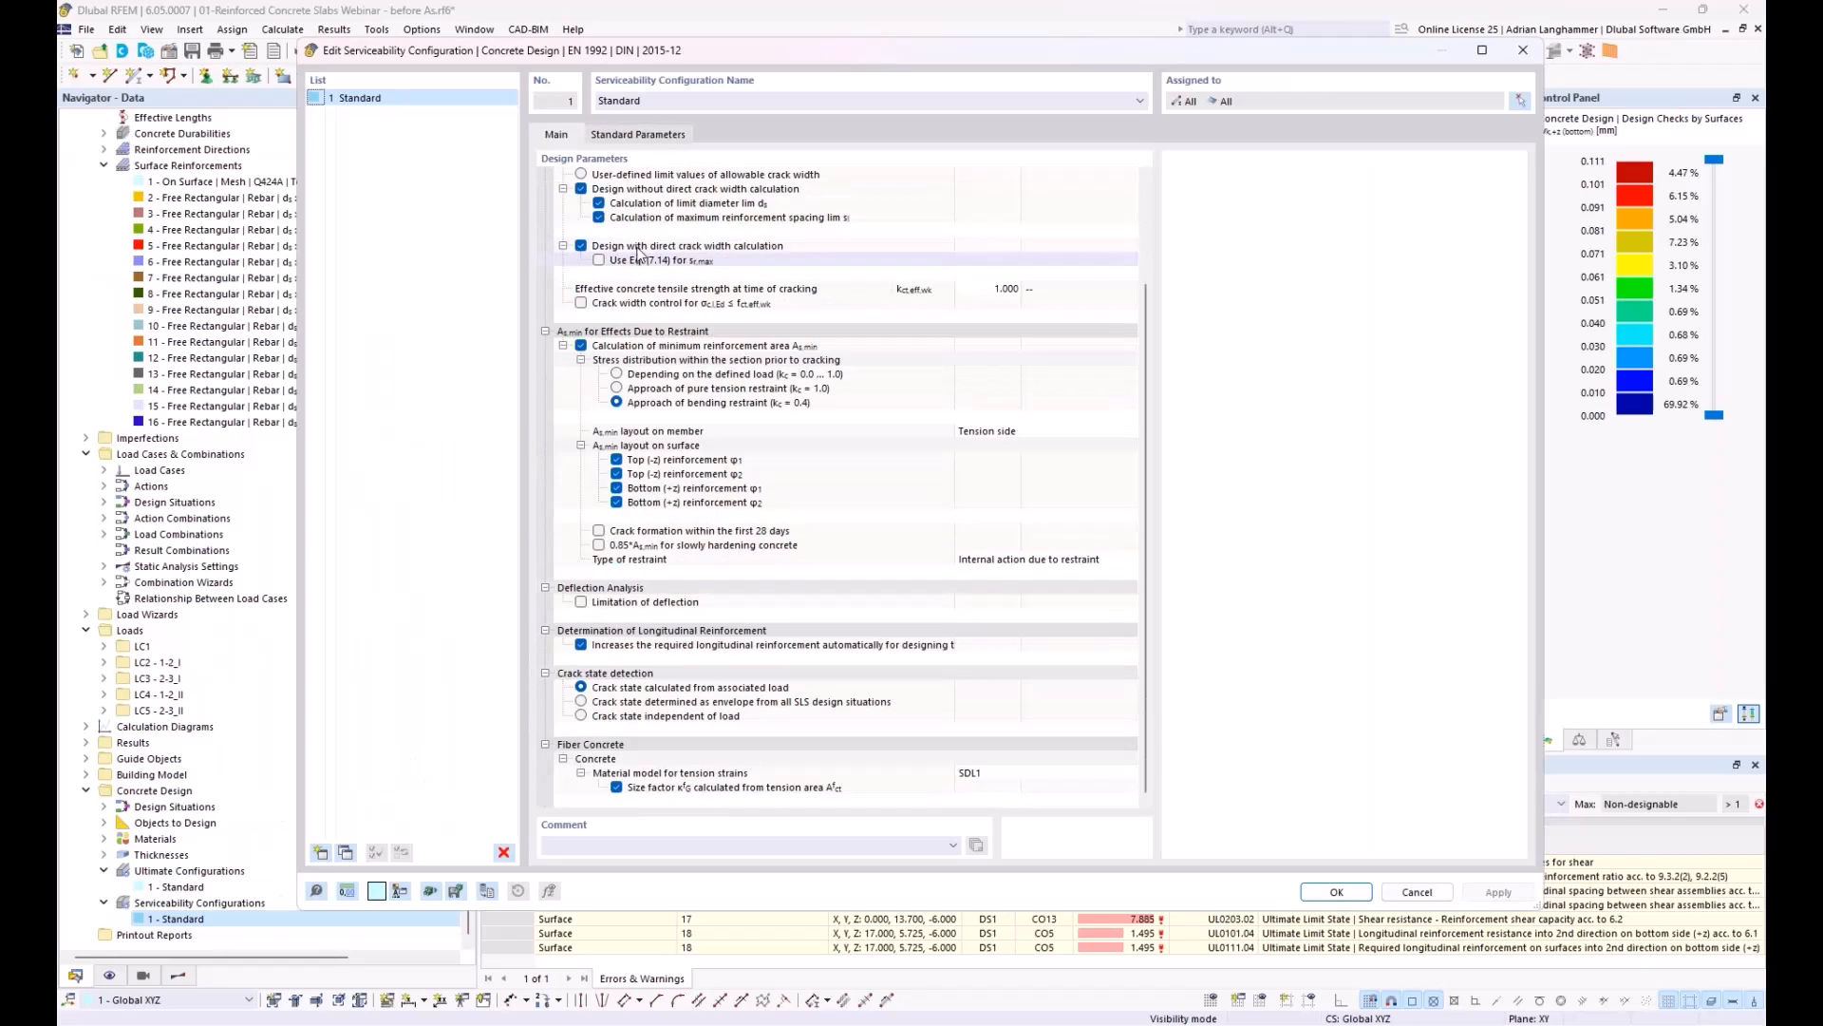
pyautogui.click(581, 602)
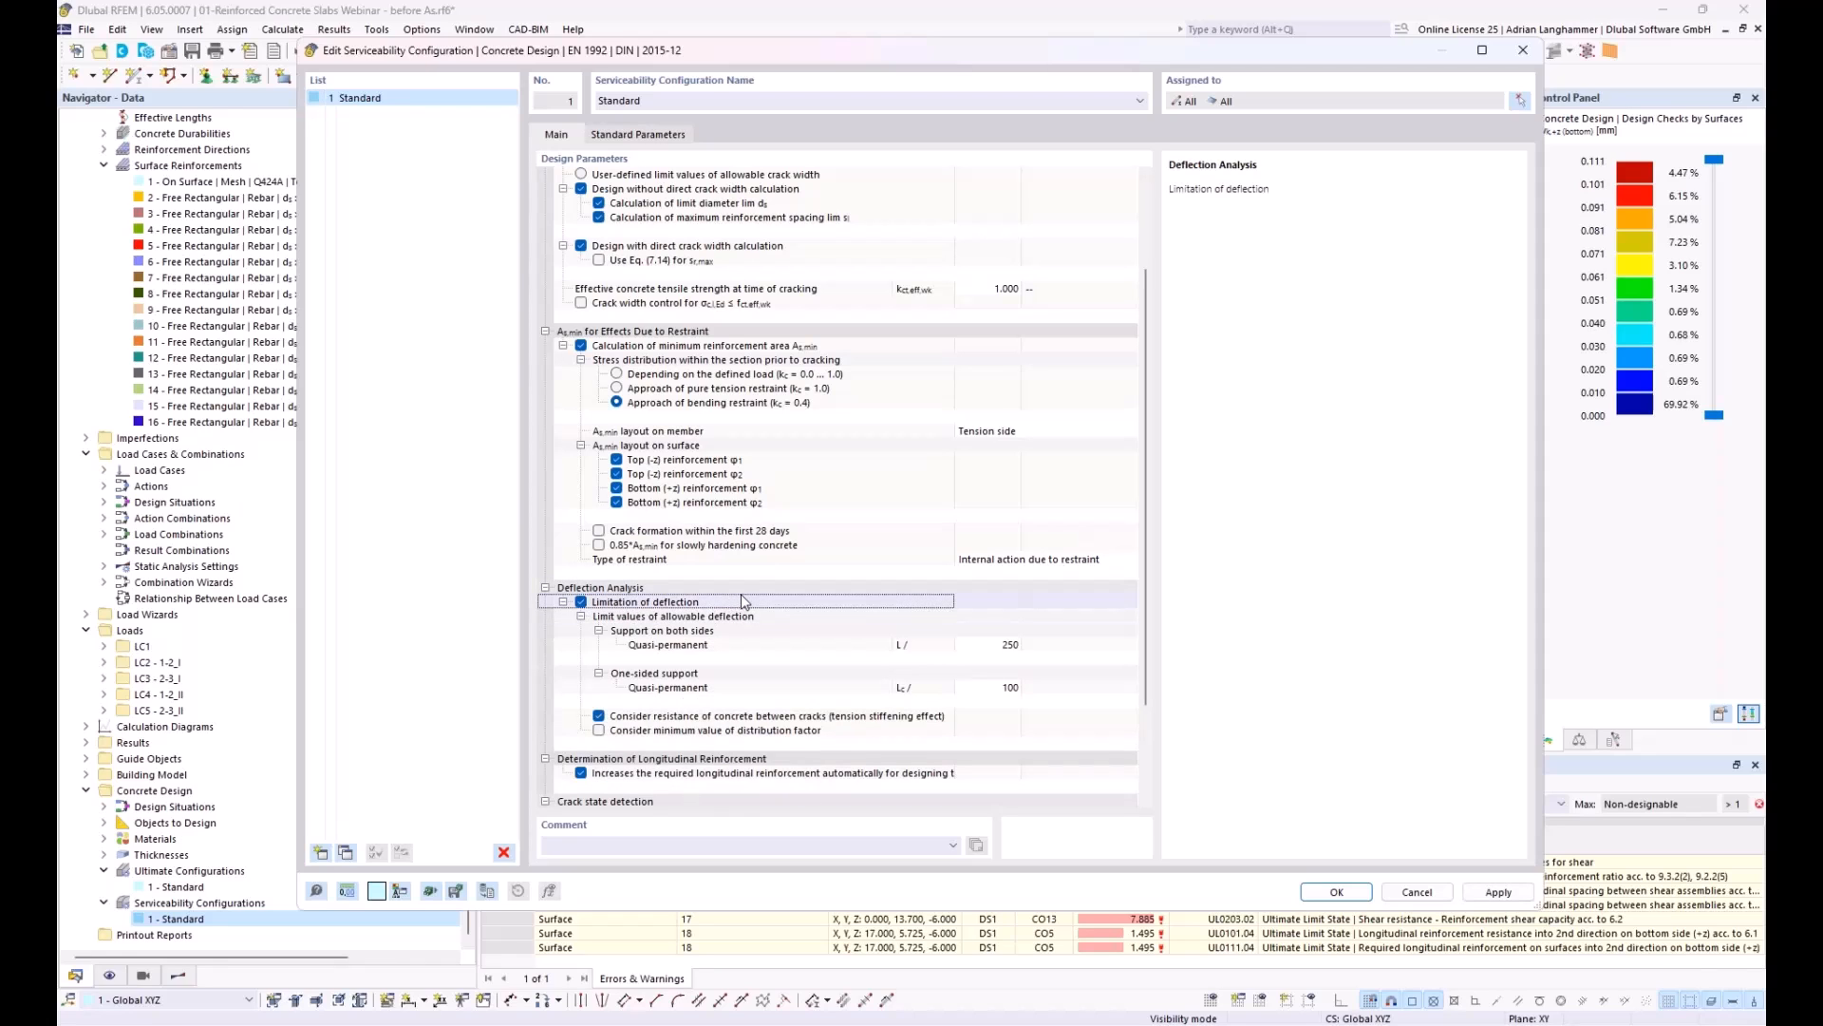
pyautogui.click(674, 645)
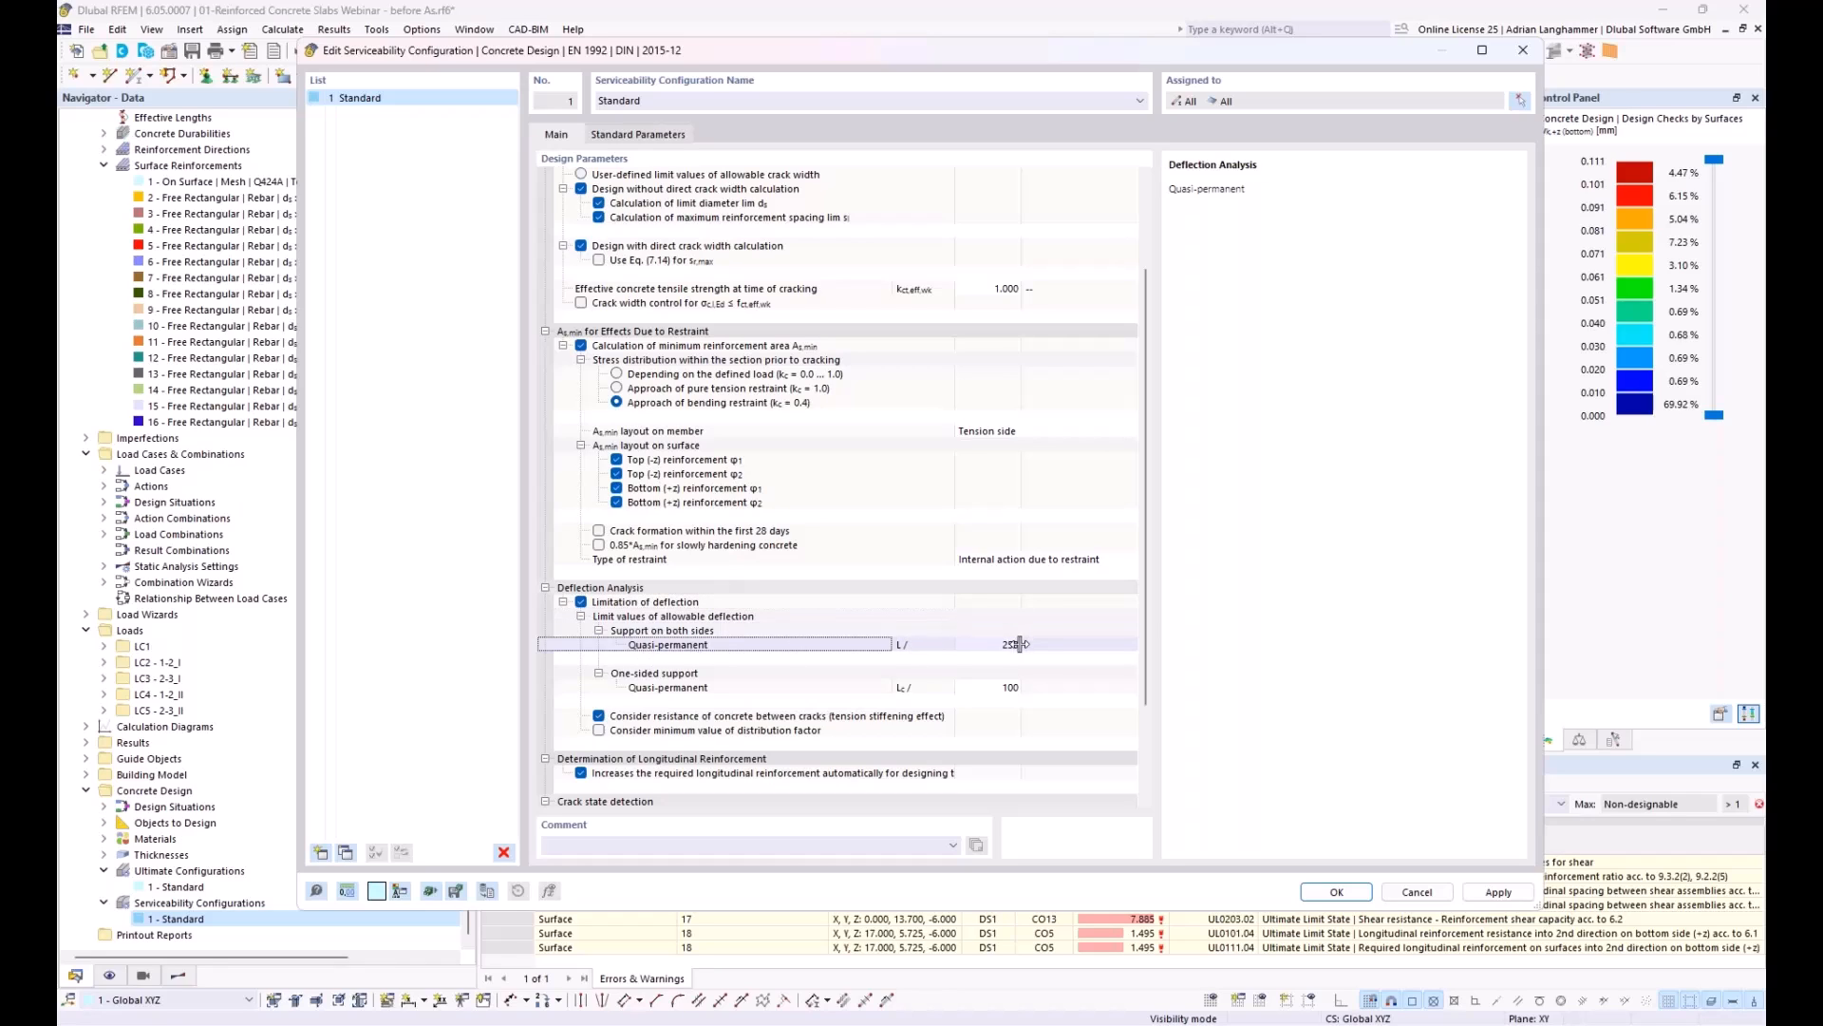
pyautogui.click(1006, 645)
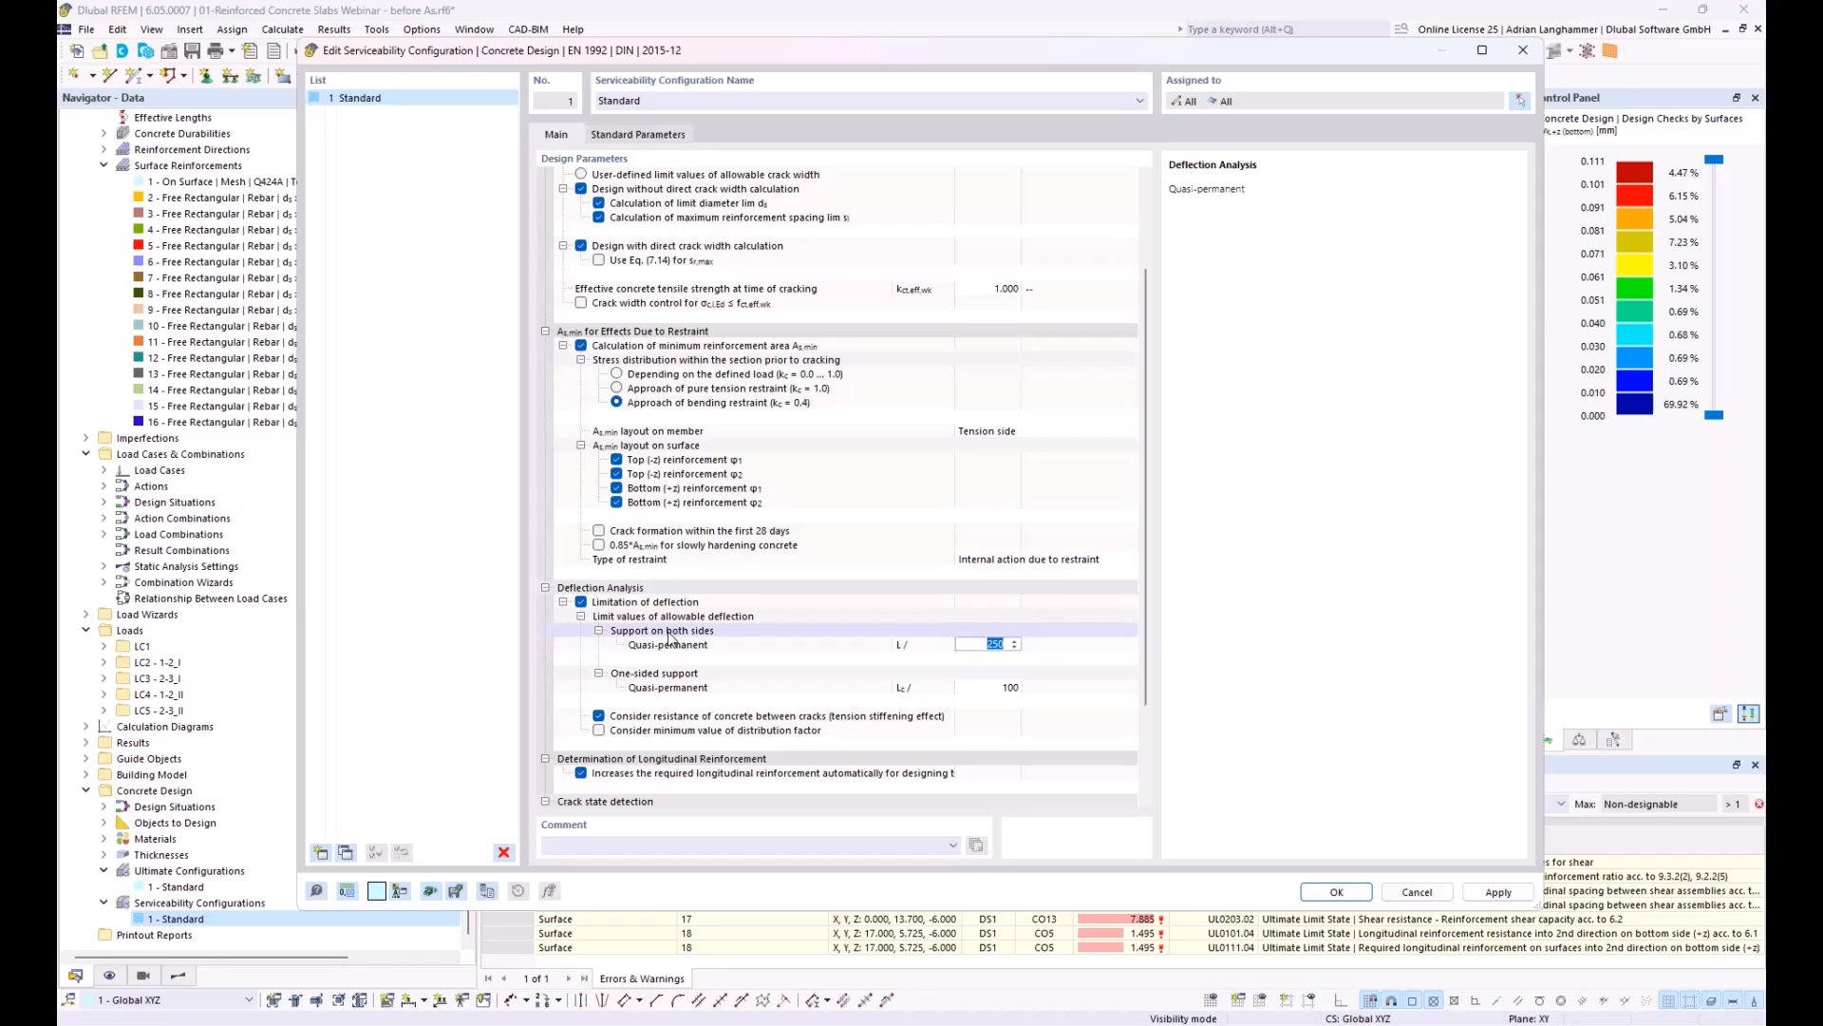
pyautogui.click(698, 688)
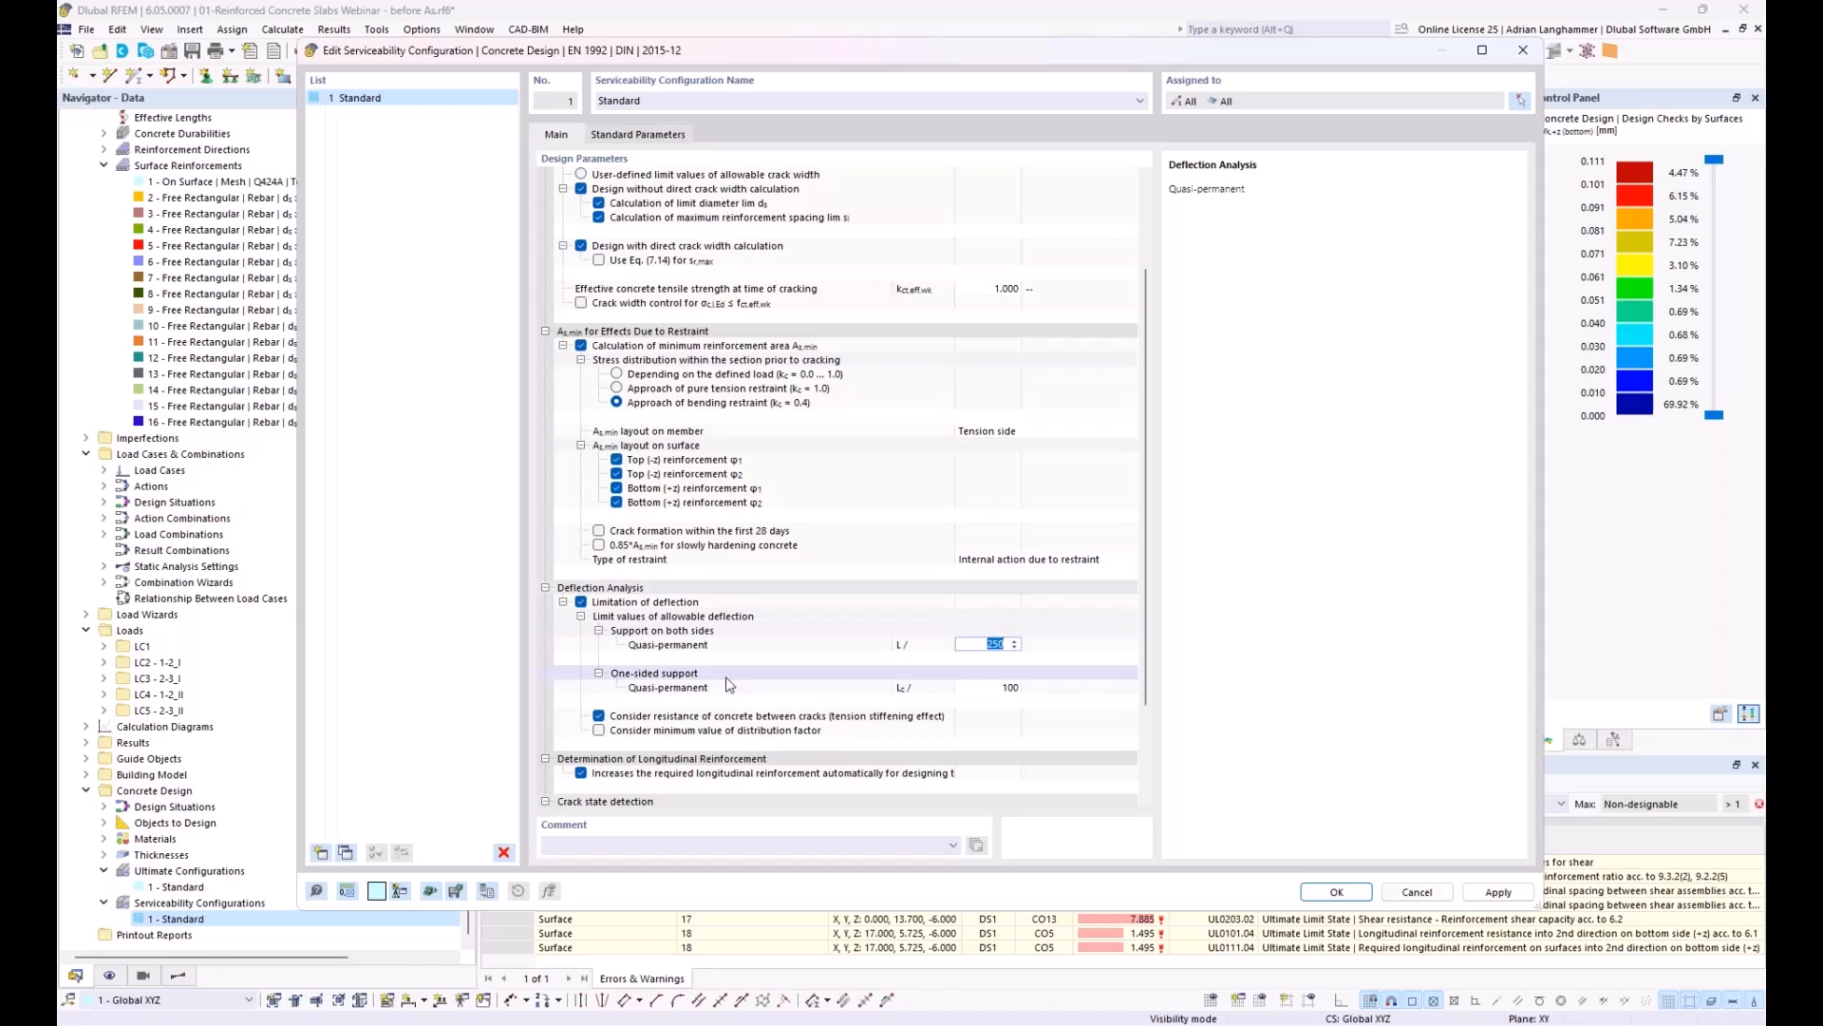
pyautogui.click(701, 634)
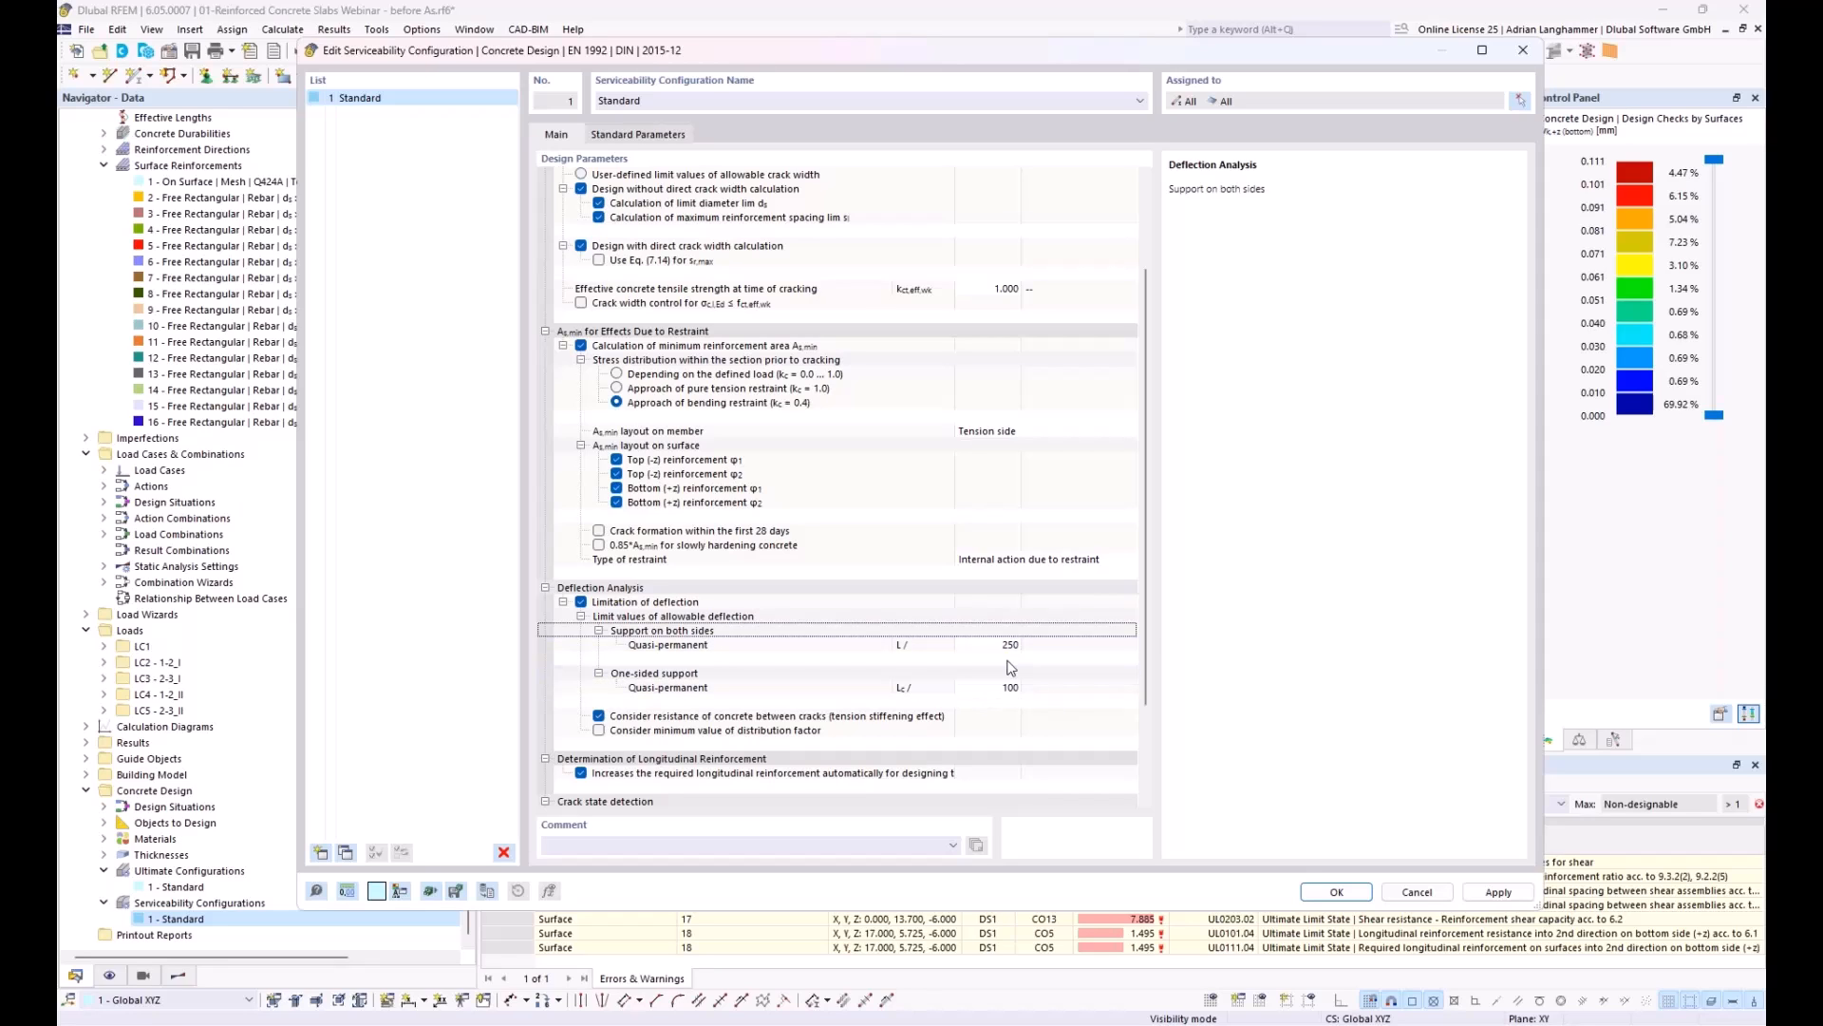
# Step: Turn off the automatic increase of required longitudinal reinforcement for serviceability design and accept the configuration, allowing the Concrete Design results to be deleted
pyautogui.scroll(-3, 950, 646)
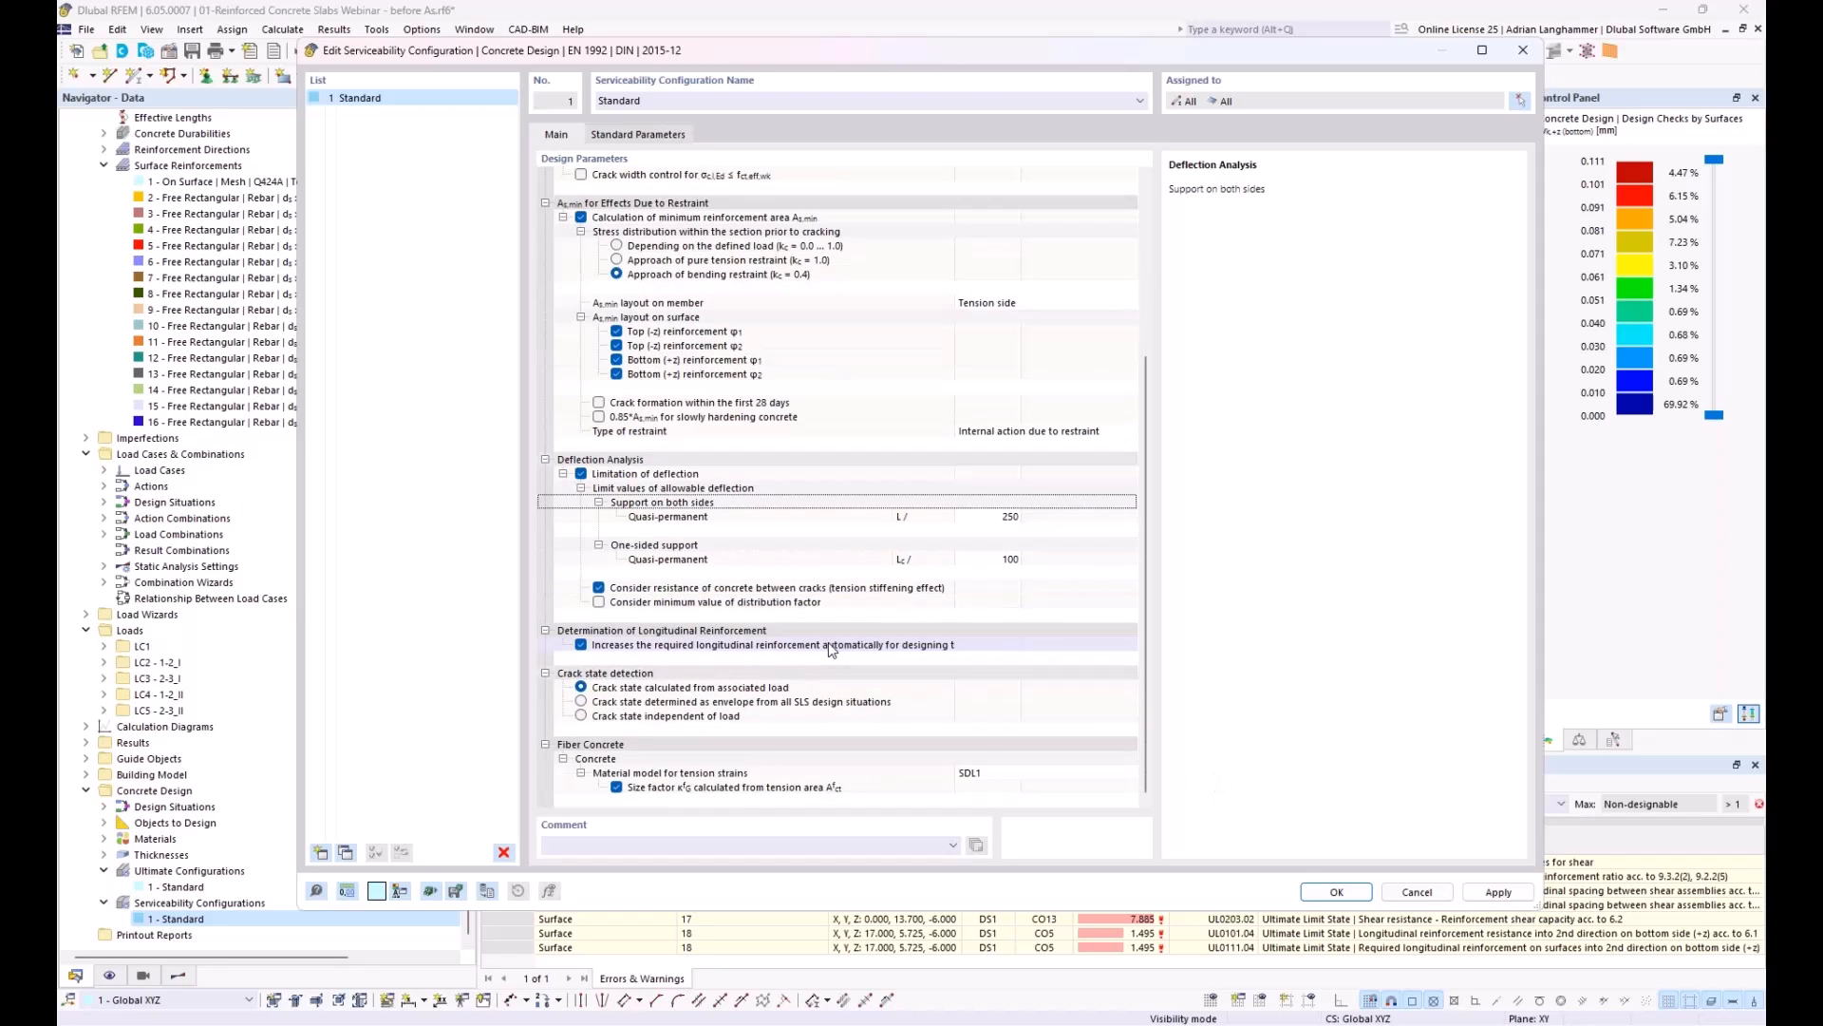
pyautogui.click(582, 644)
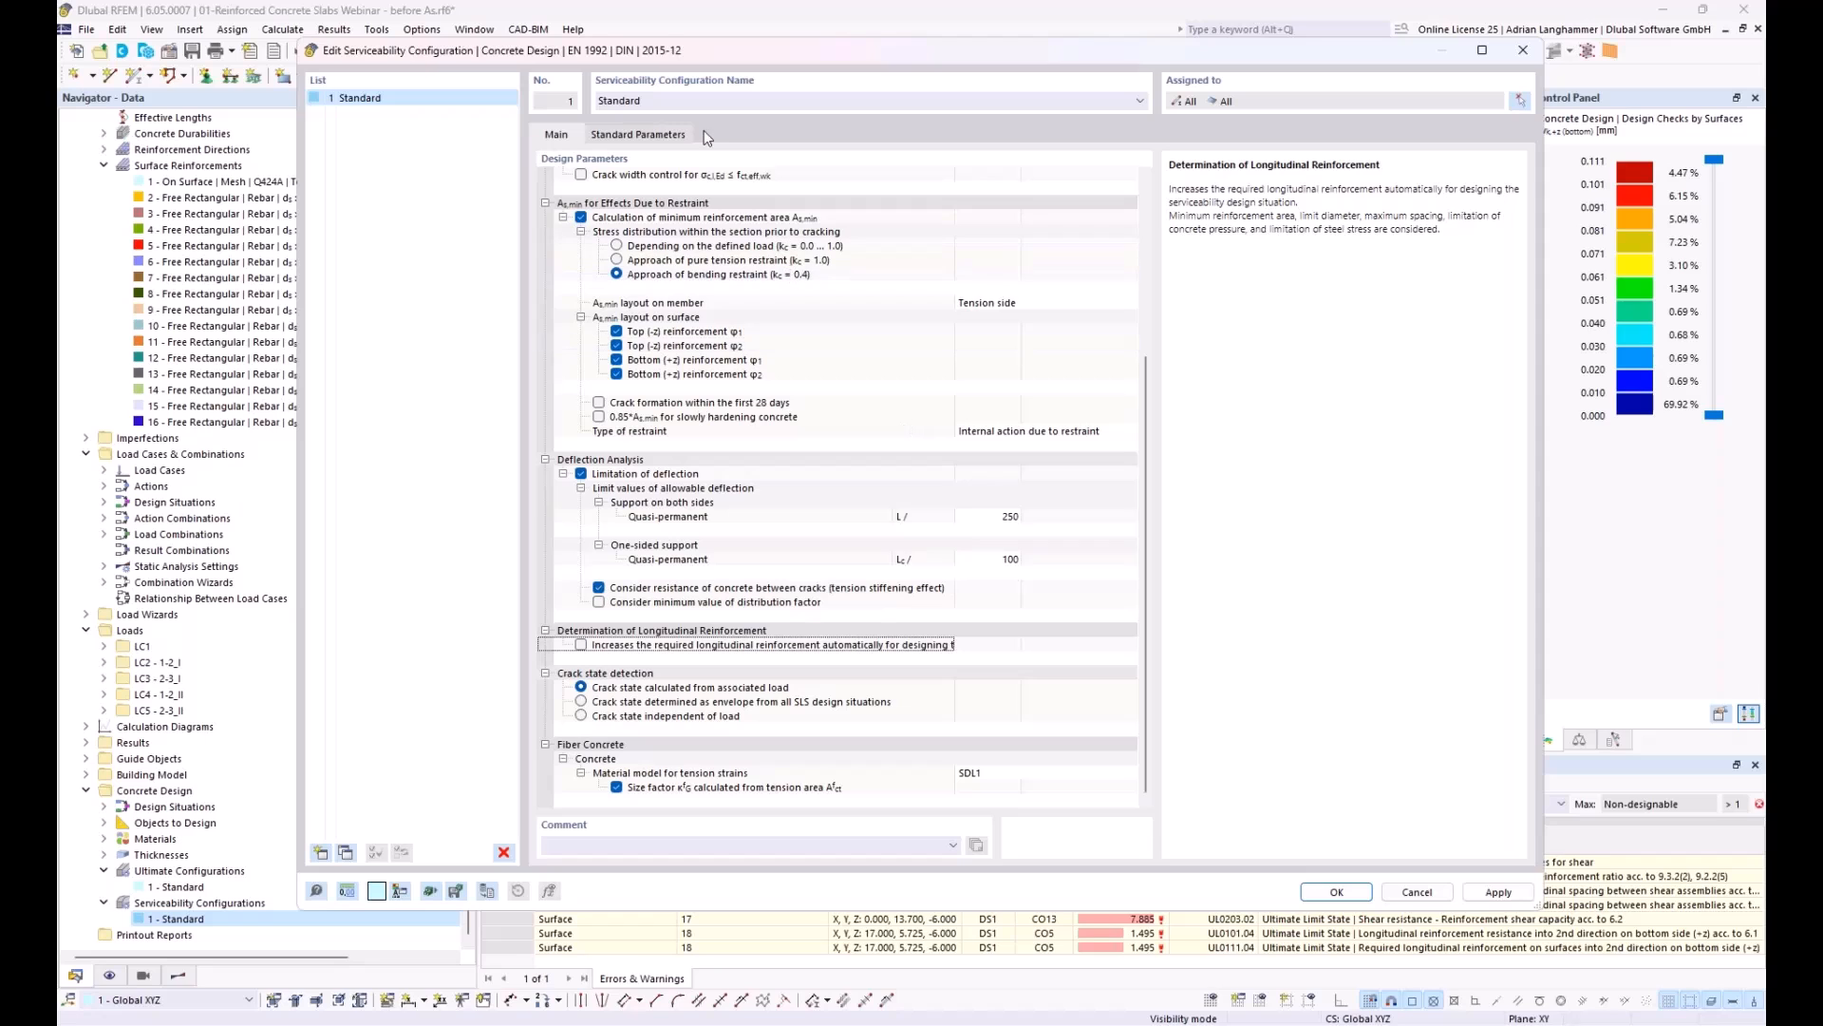
pyautogui.moveTo(768, 46); pyautogui.dragTo(631, 19)
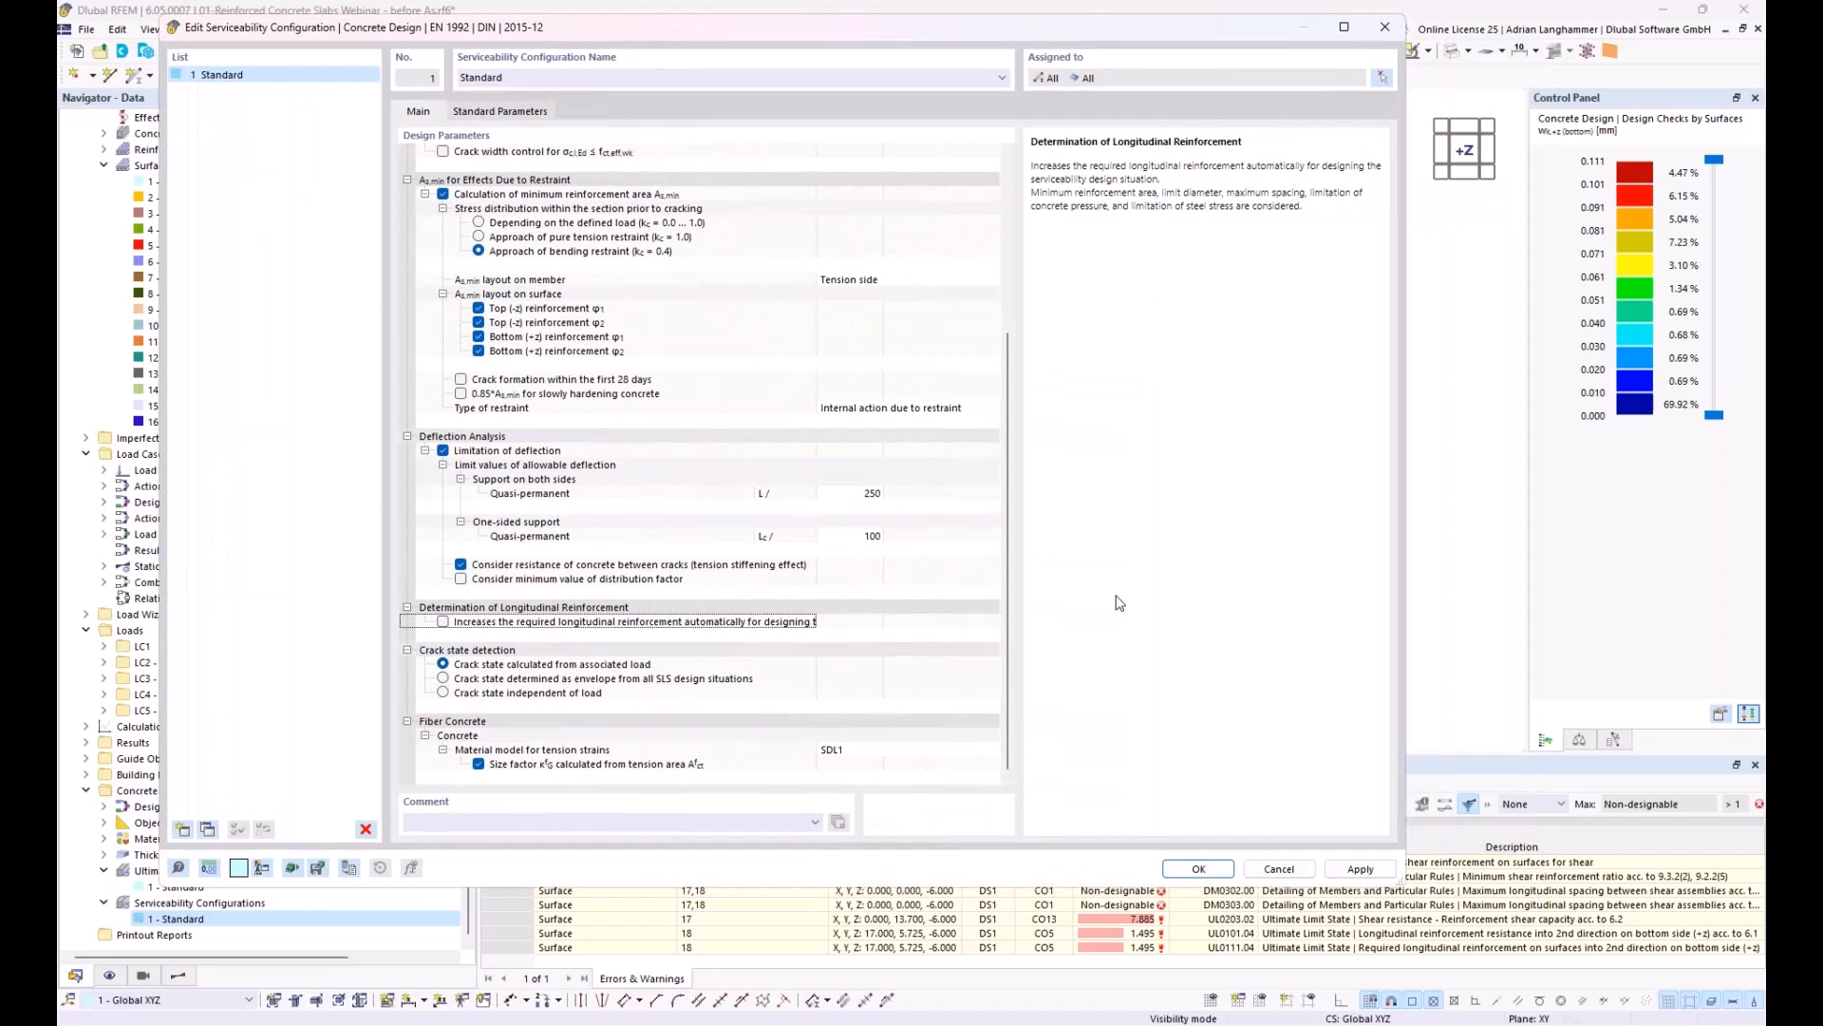
pyautogui.click(1198, 868)
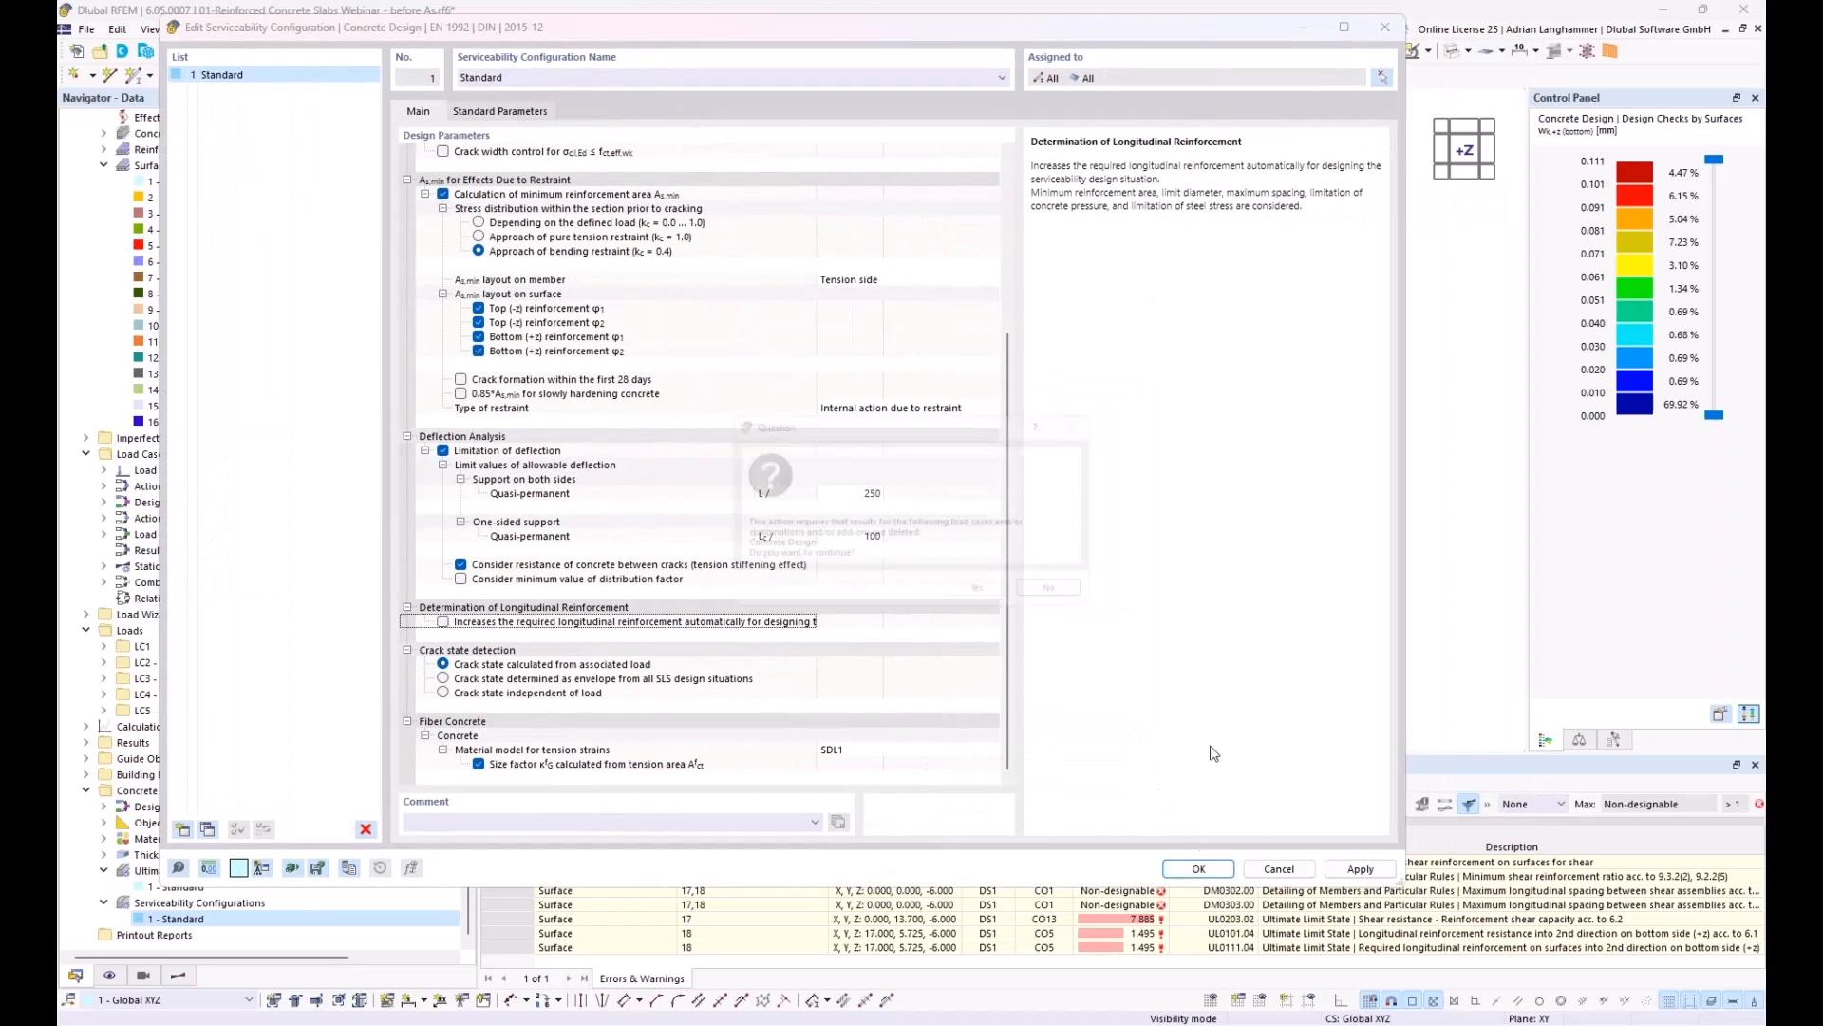
pyautogui.click(986, 599)
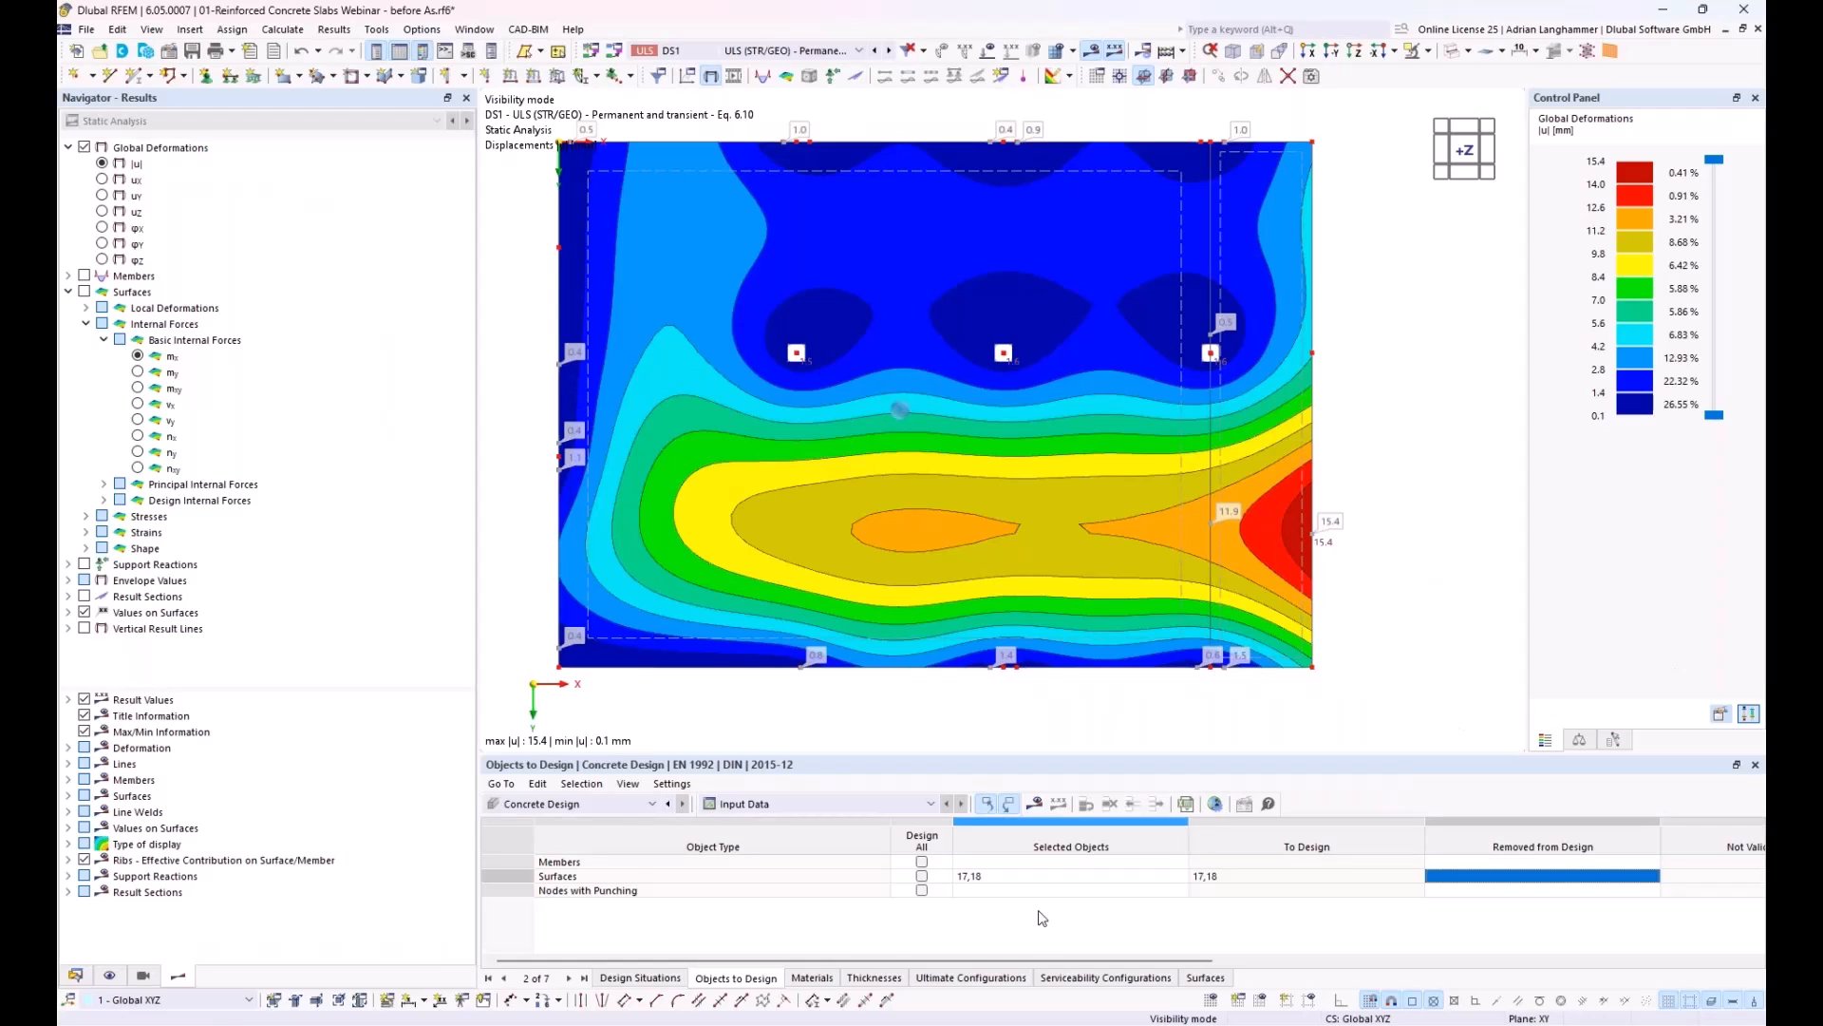
# Step: Add the three column nodes 71-73 to the nodes with punching in the concrete design objects
pyautogui.click(874, 805)
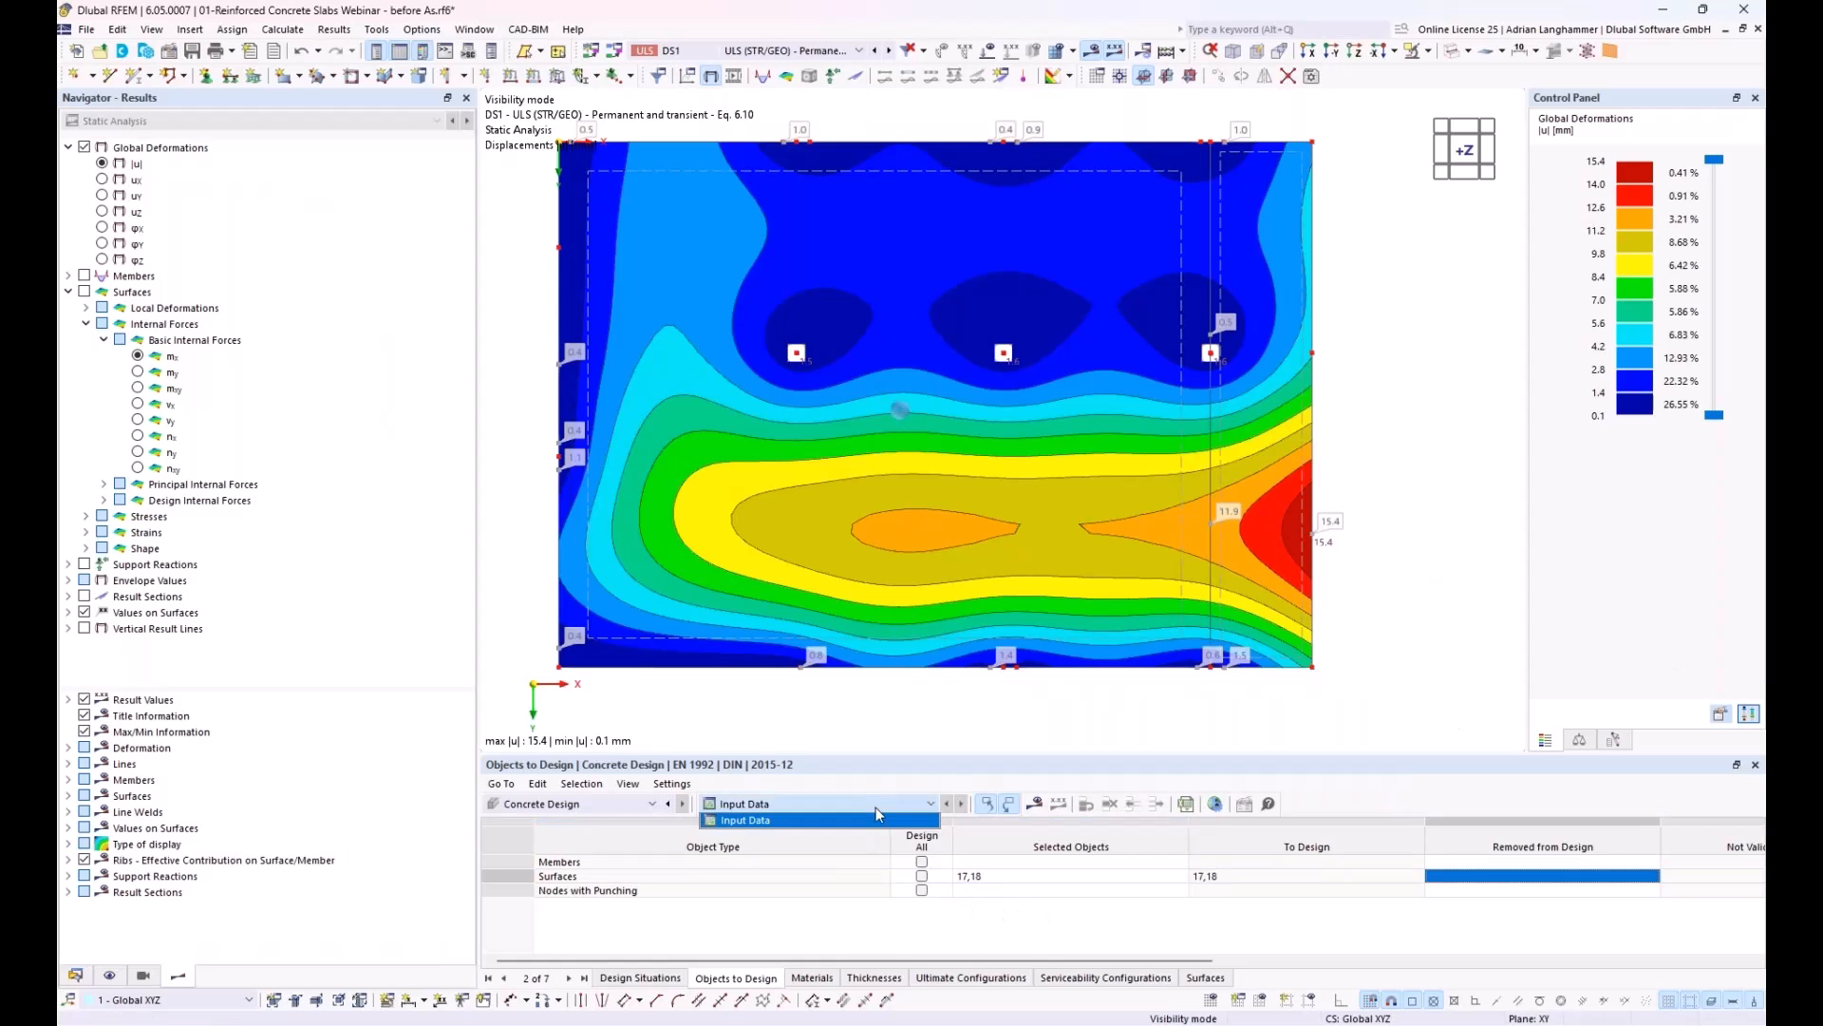
pyautogui.click(875, 816)
pyautogui.click(988, 891)
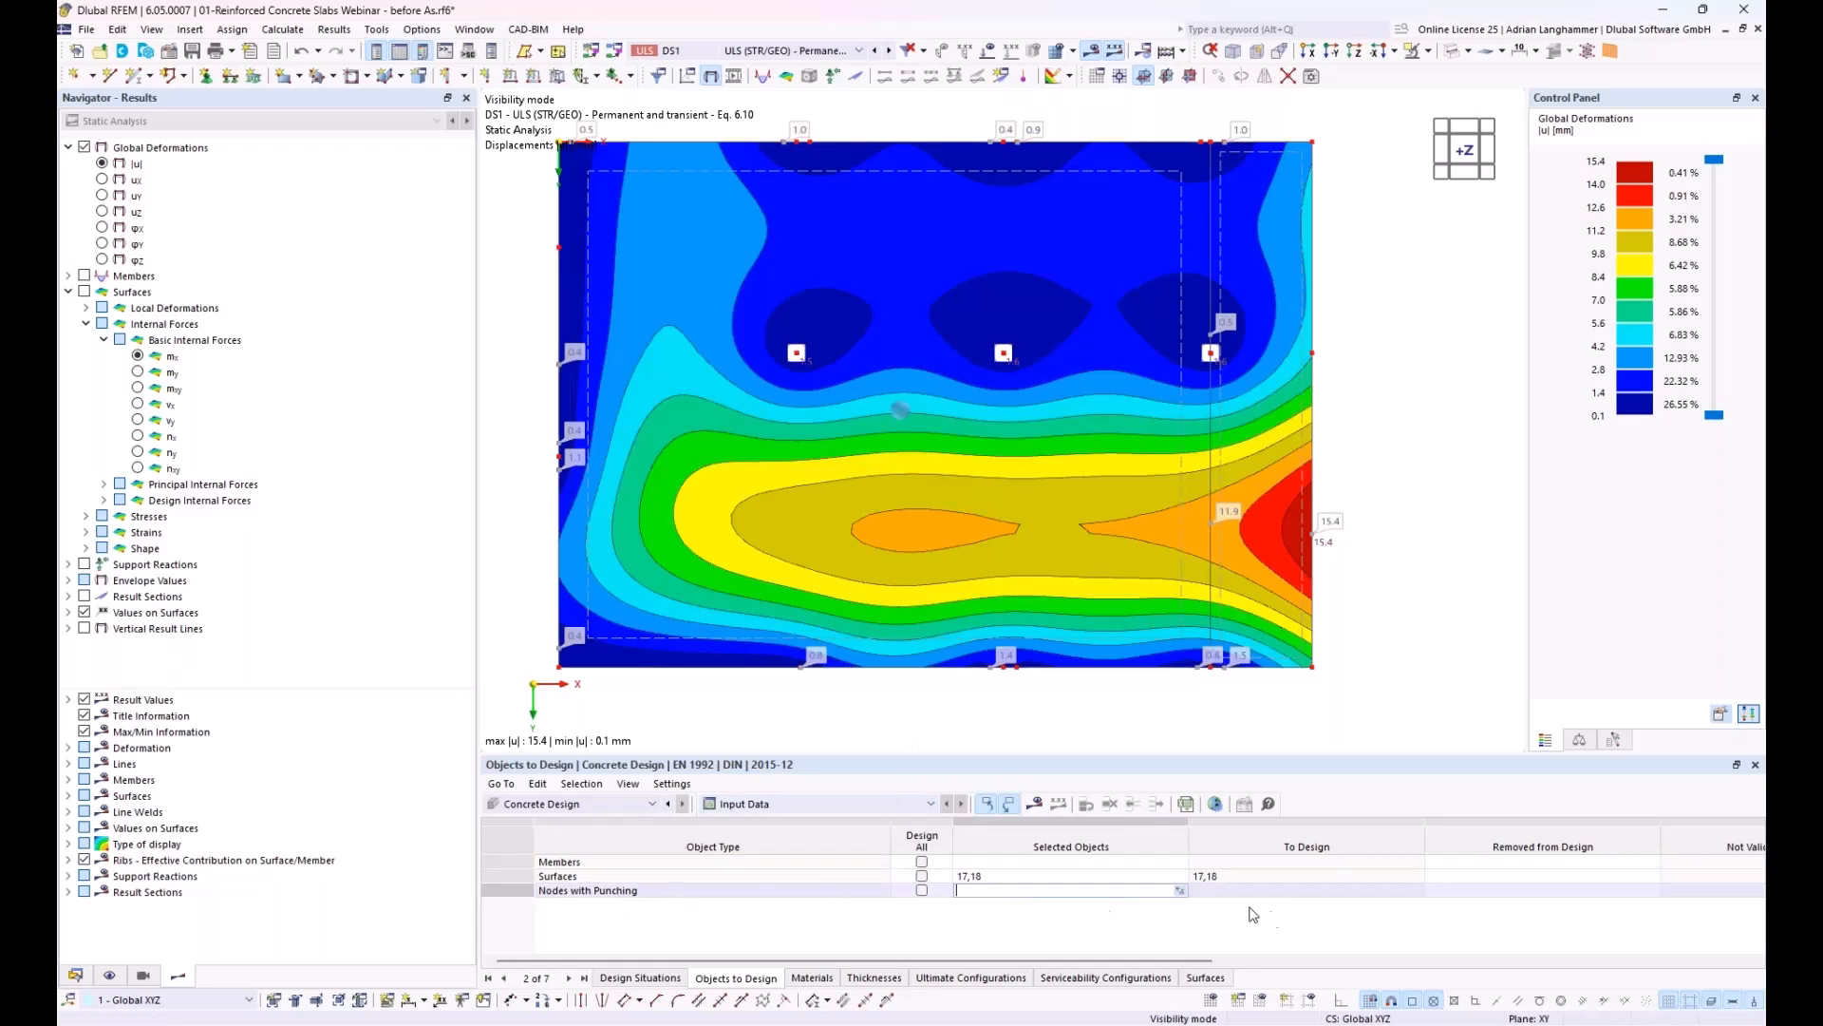
pyautogui.click(1179, 889)
pyautogui.click(798, 355)
pyautogui.click(1003, 353)
pyautogui.click(1212, 354)
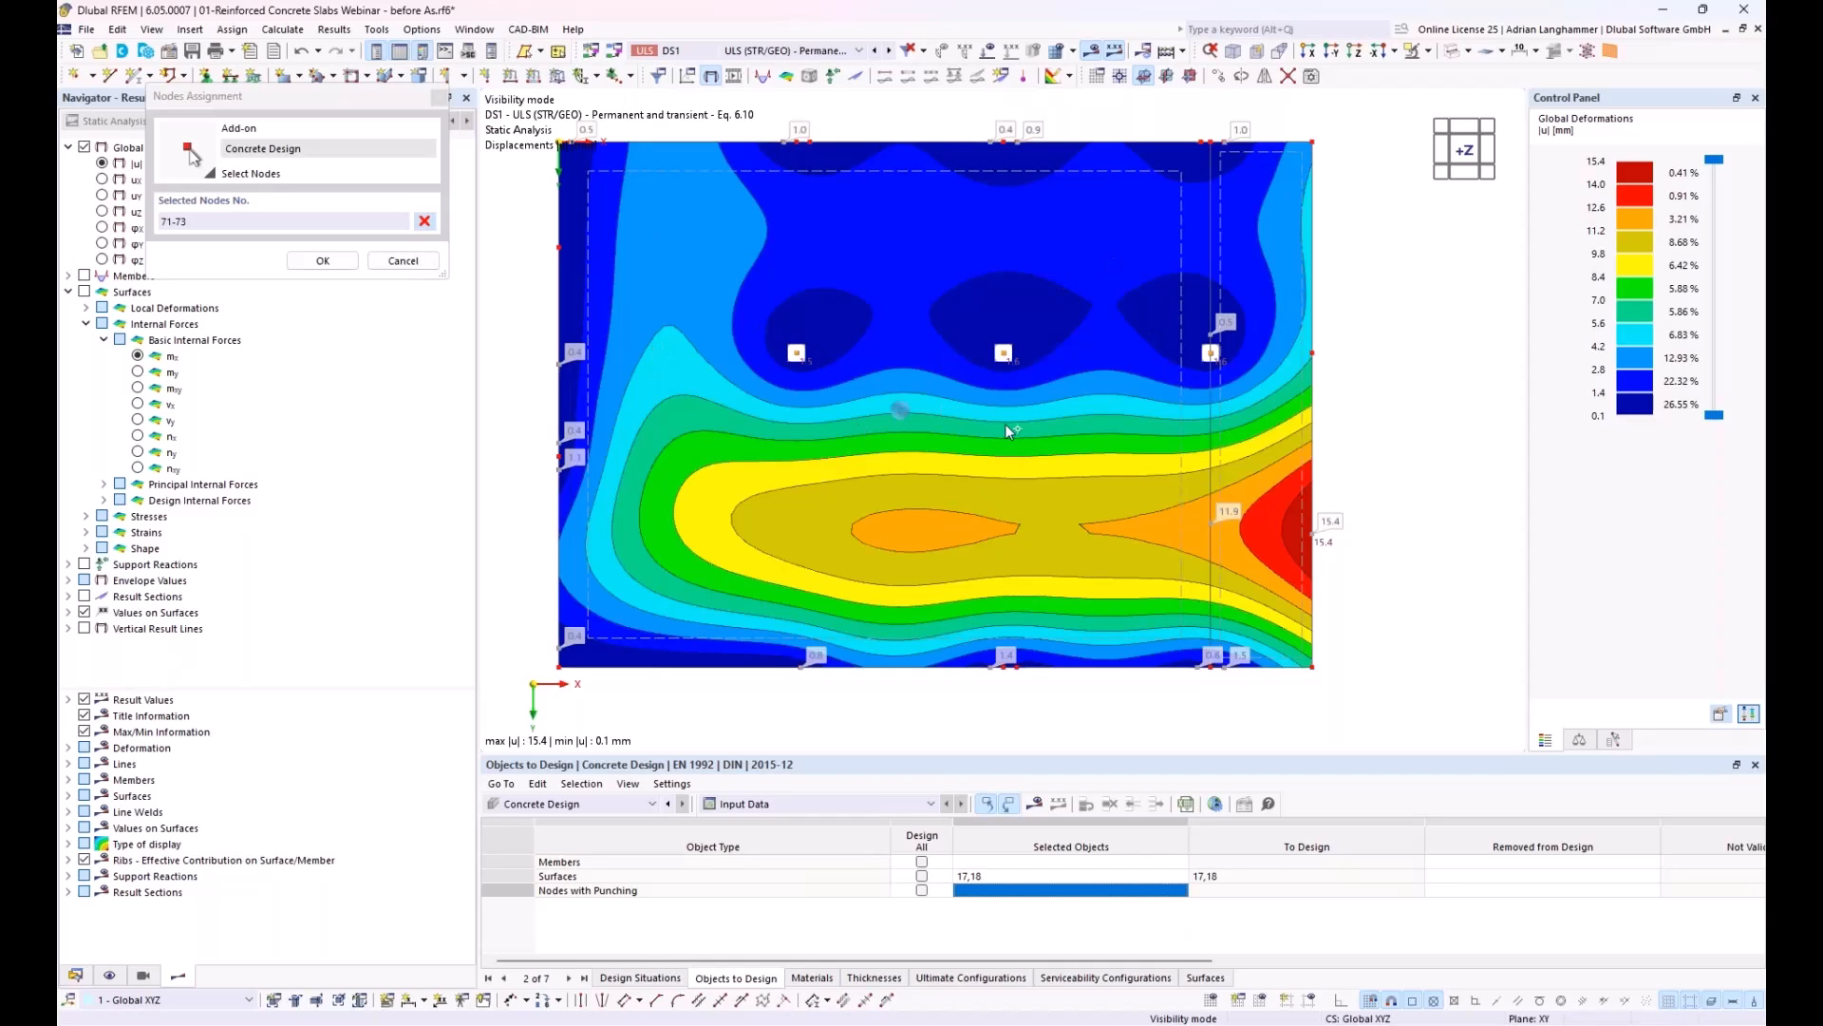
pyautogui.click(323, 261)
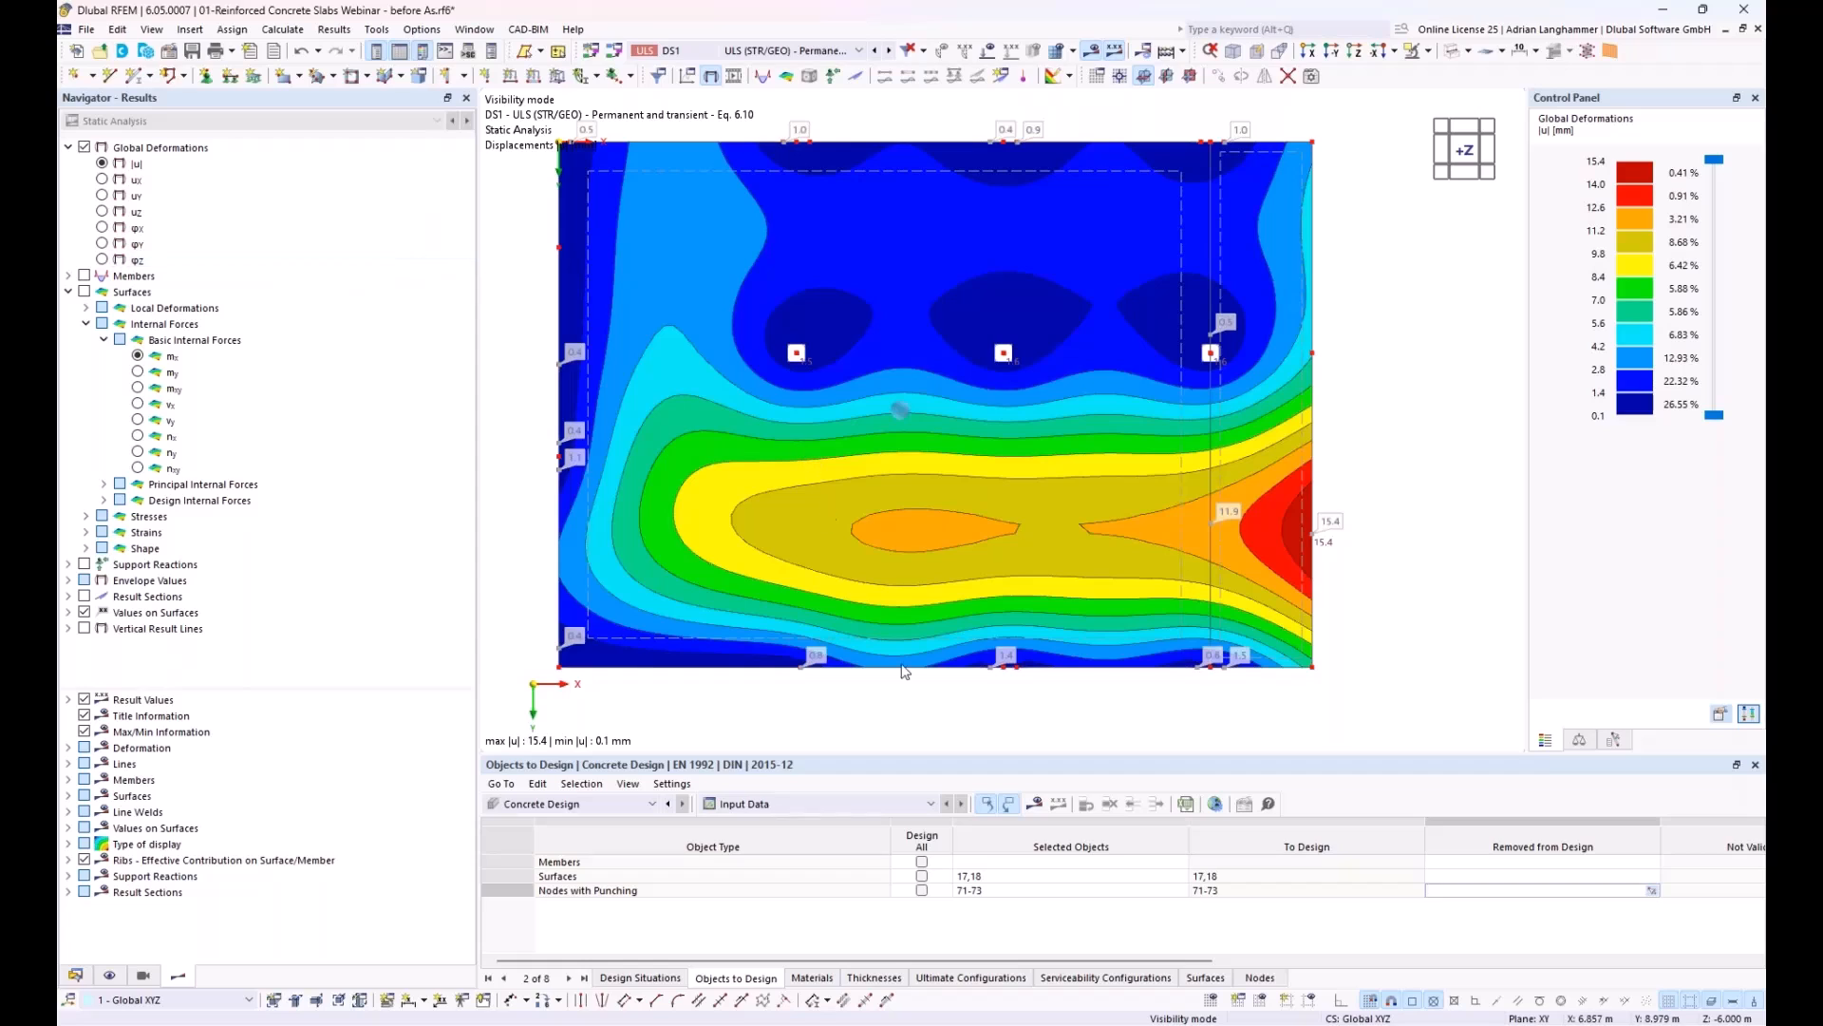
# Step: Examine the punching design option and assigned ultimate configuration of node 71, and return to the model data tree
pyautogui.doubleClick(798, 354)
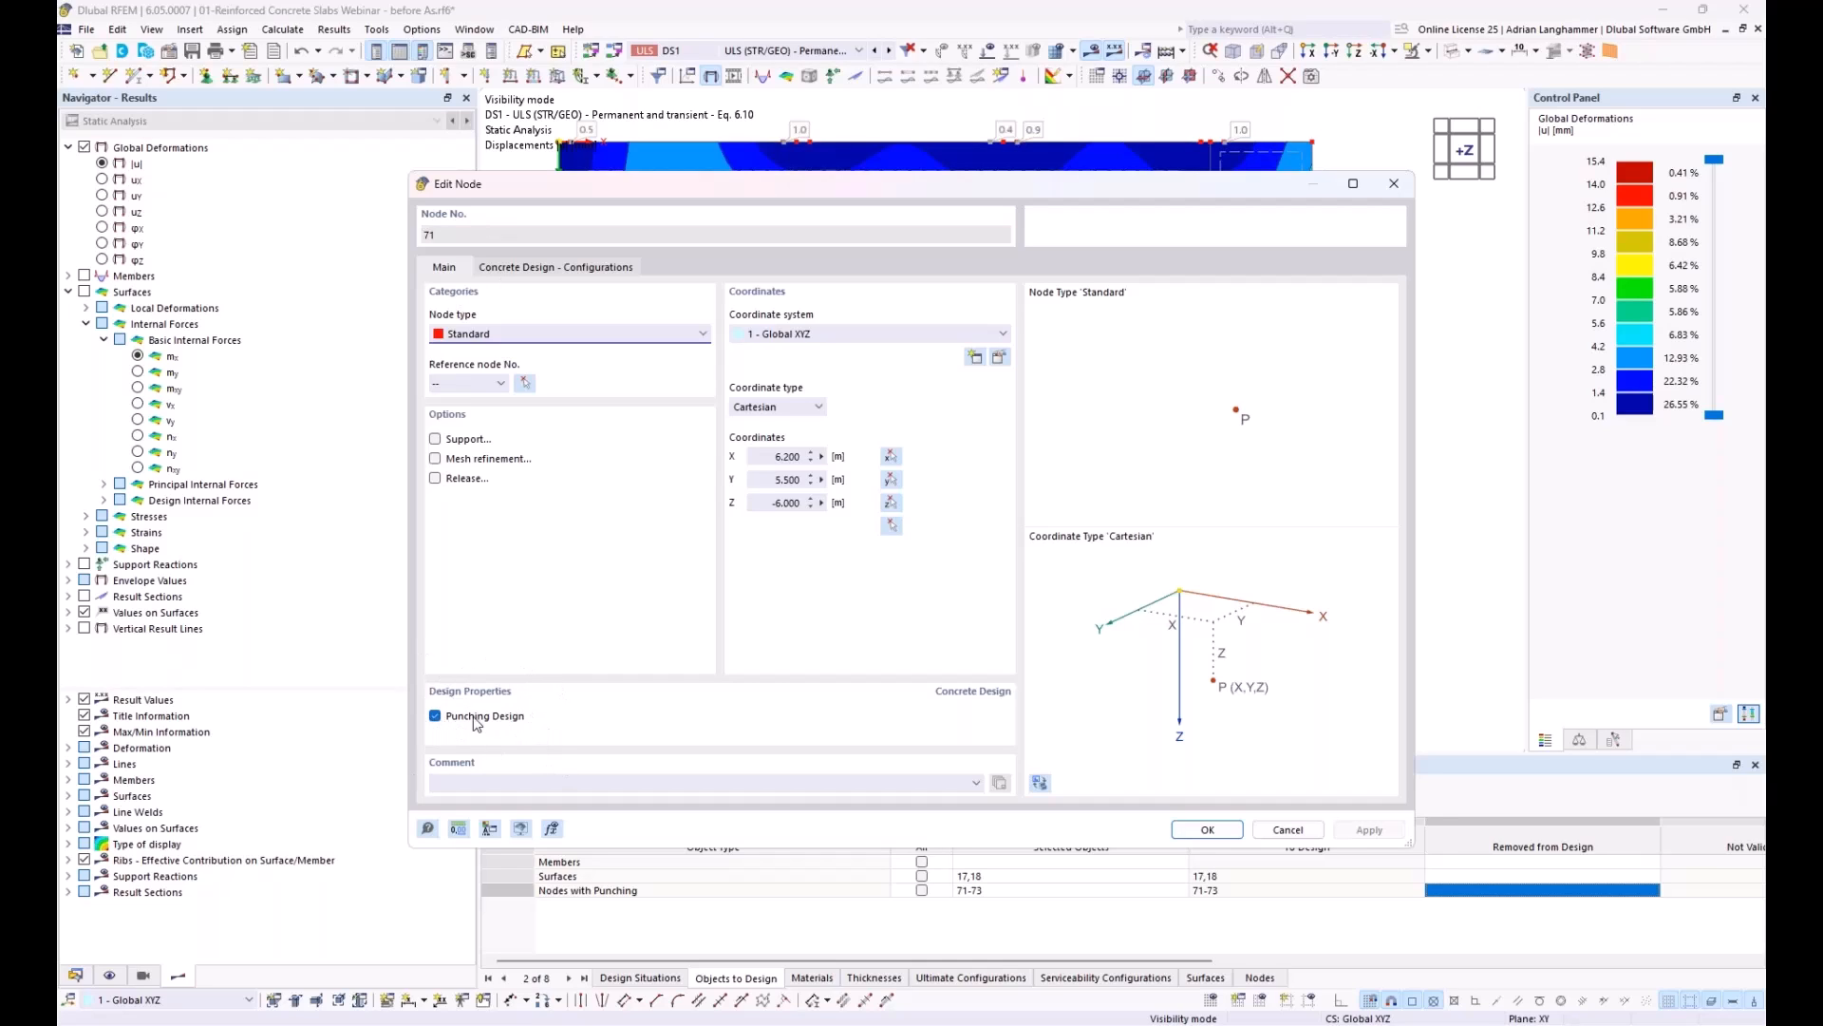
pyautogui.click(544, 269)
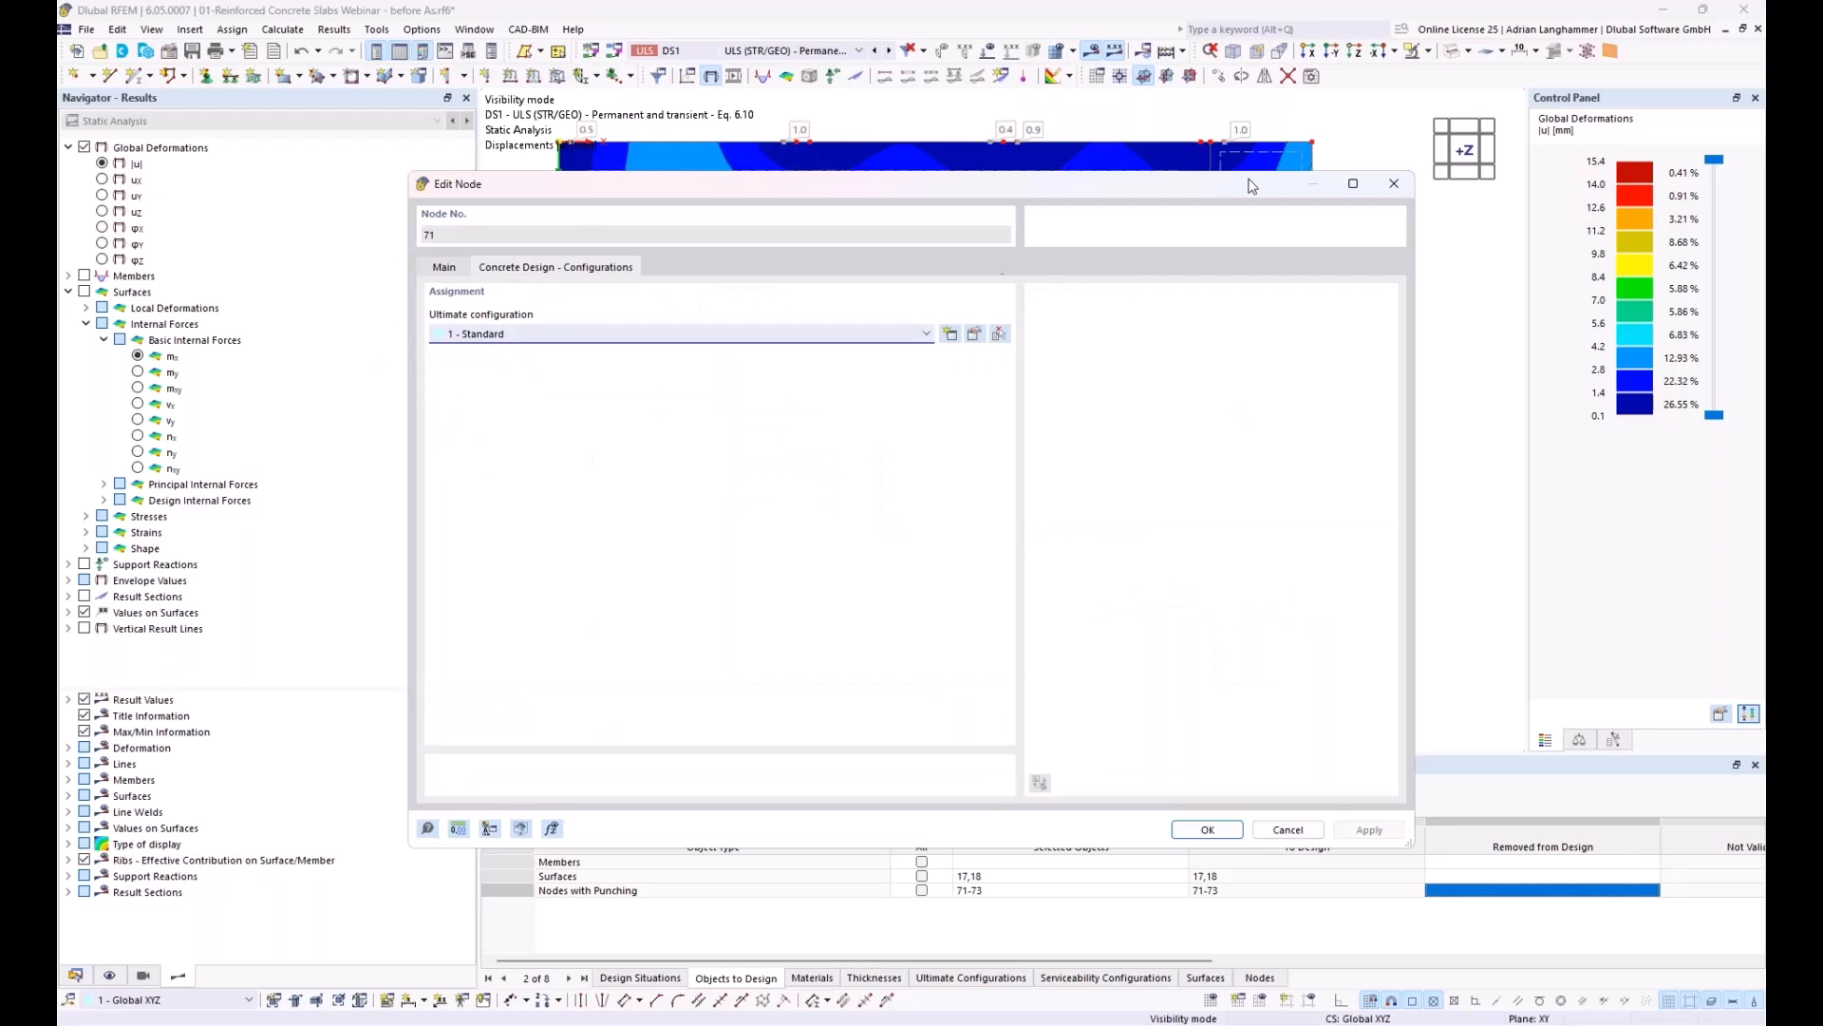
pyautogui.click(1375, 194)
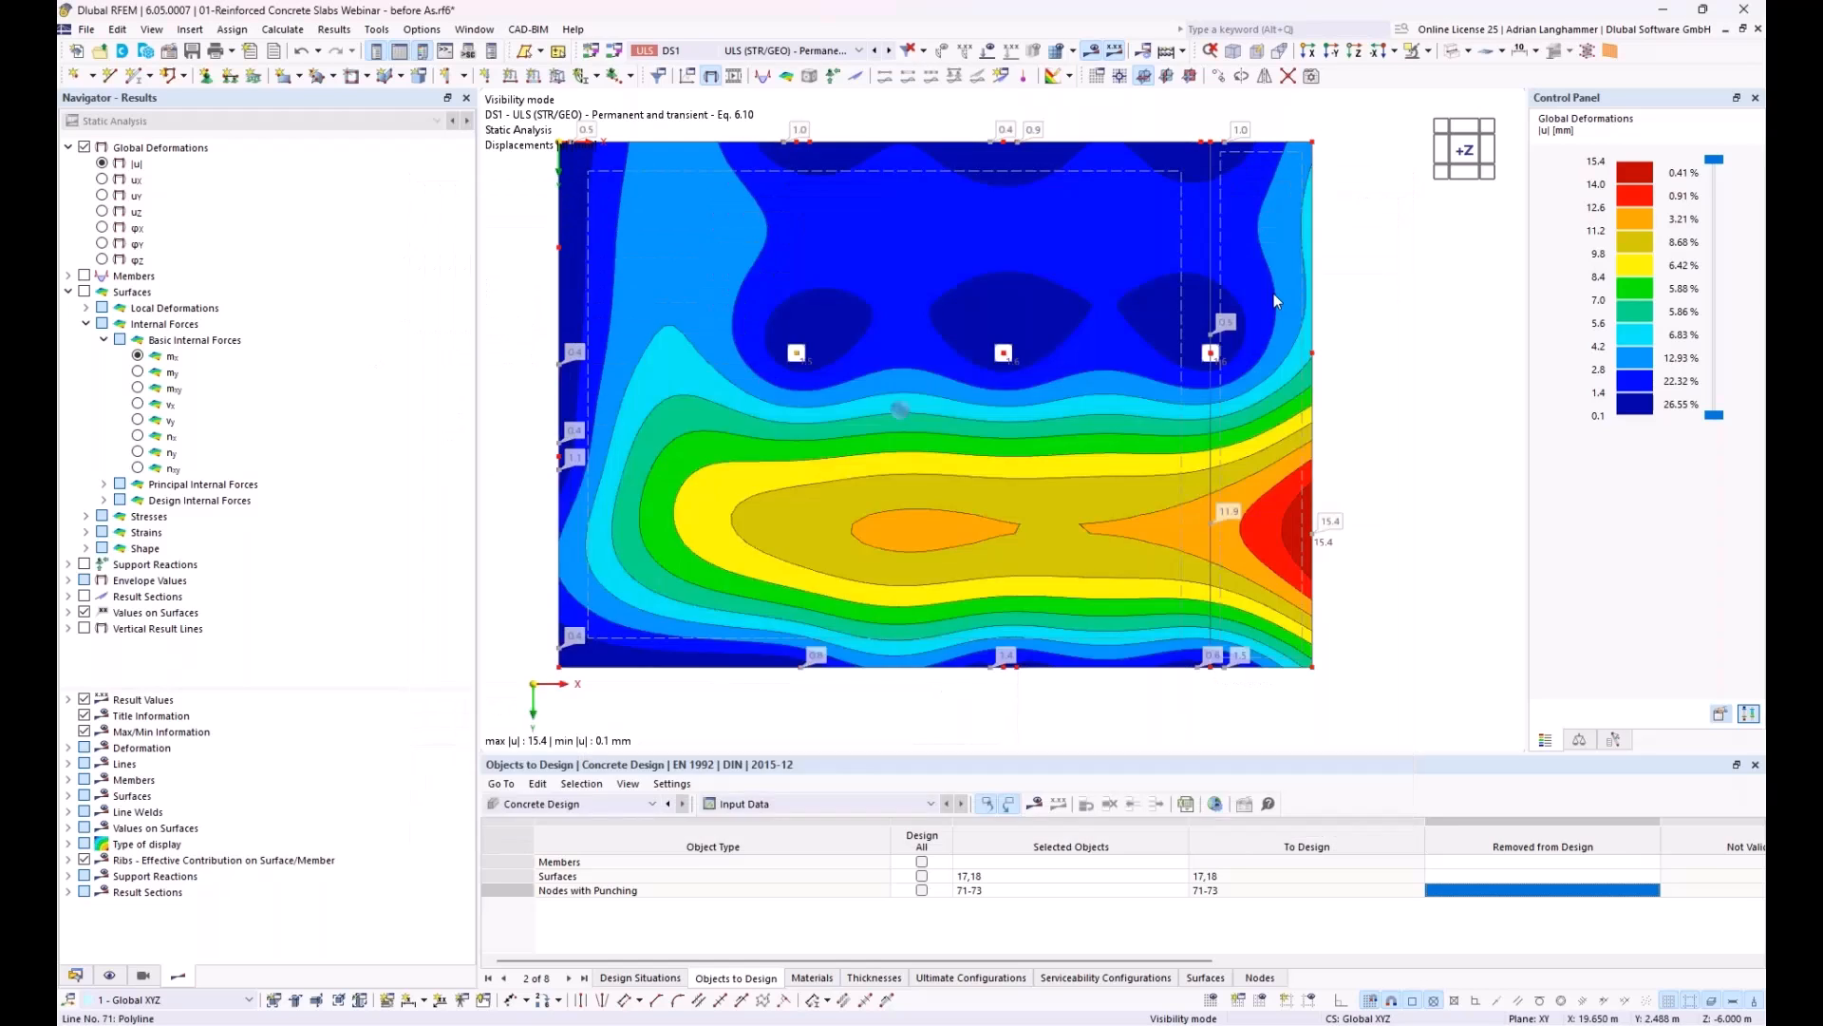
pyautogui.click(76, 976)
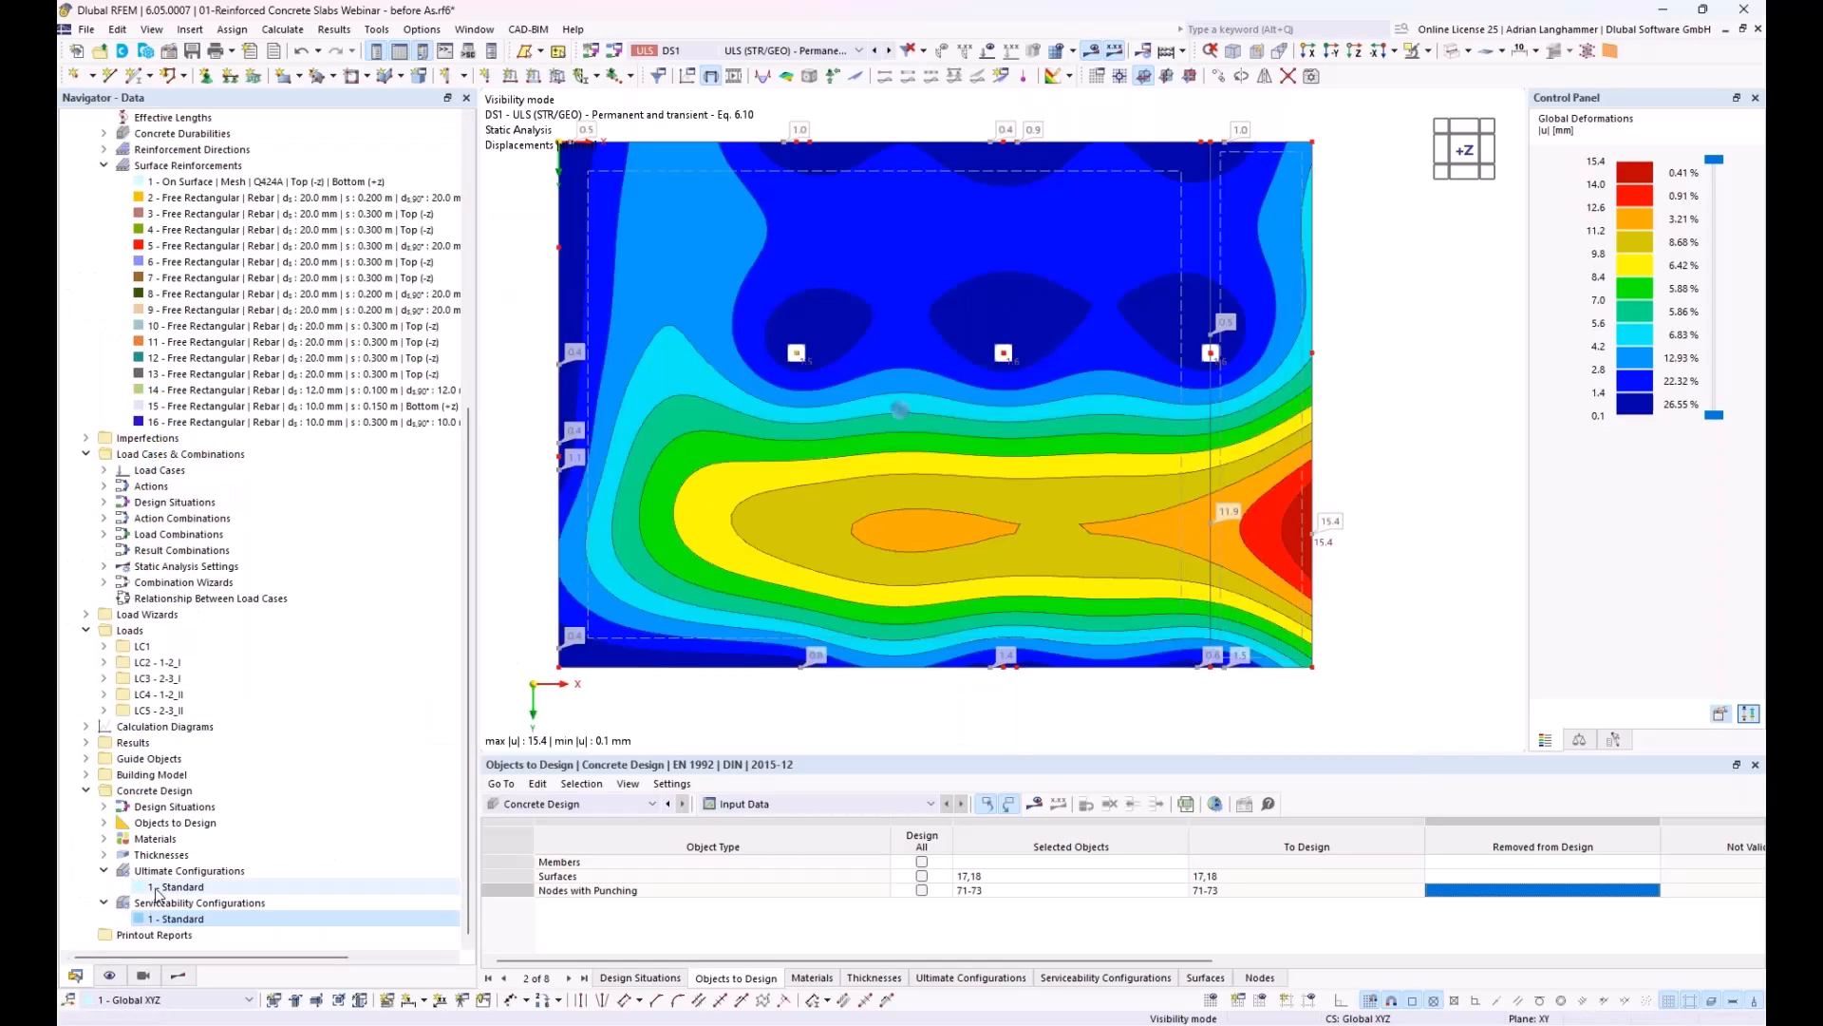
# Step: Review the punching design parameters in the standard ultimate configuration, including punching load, factor β and required punching reinforcement, and accept the configuration
pyautogui.doubleClick(157, 888)
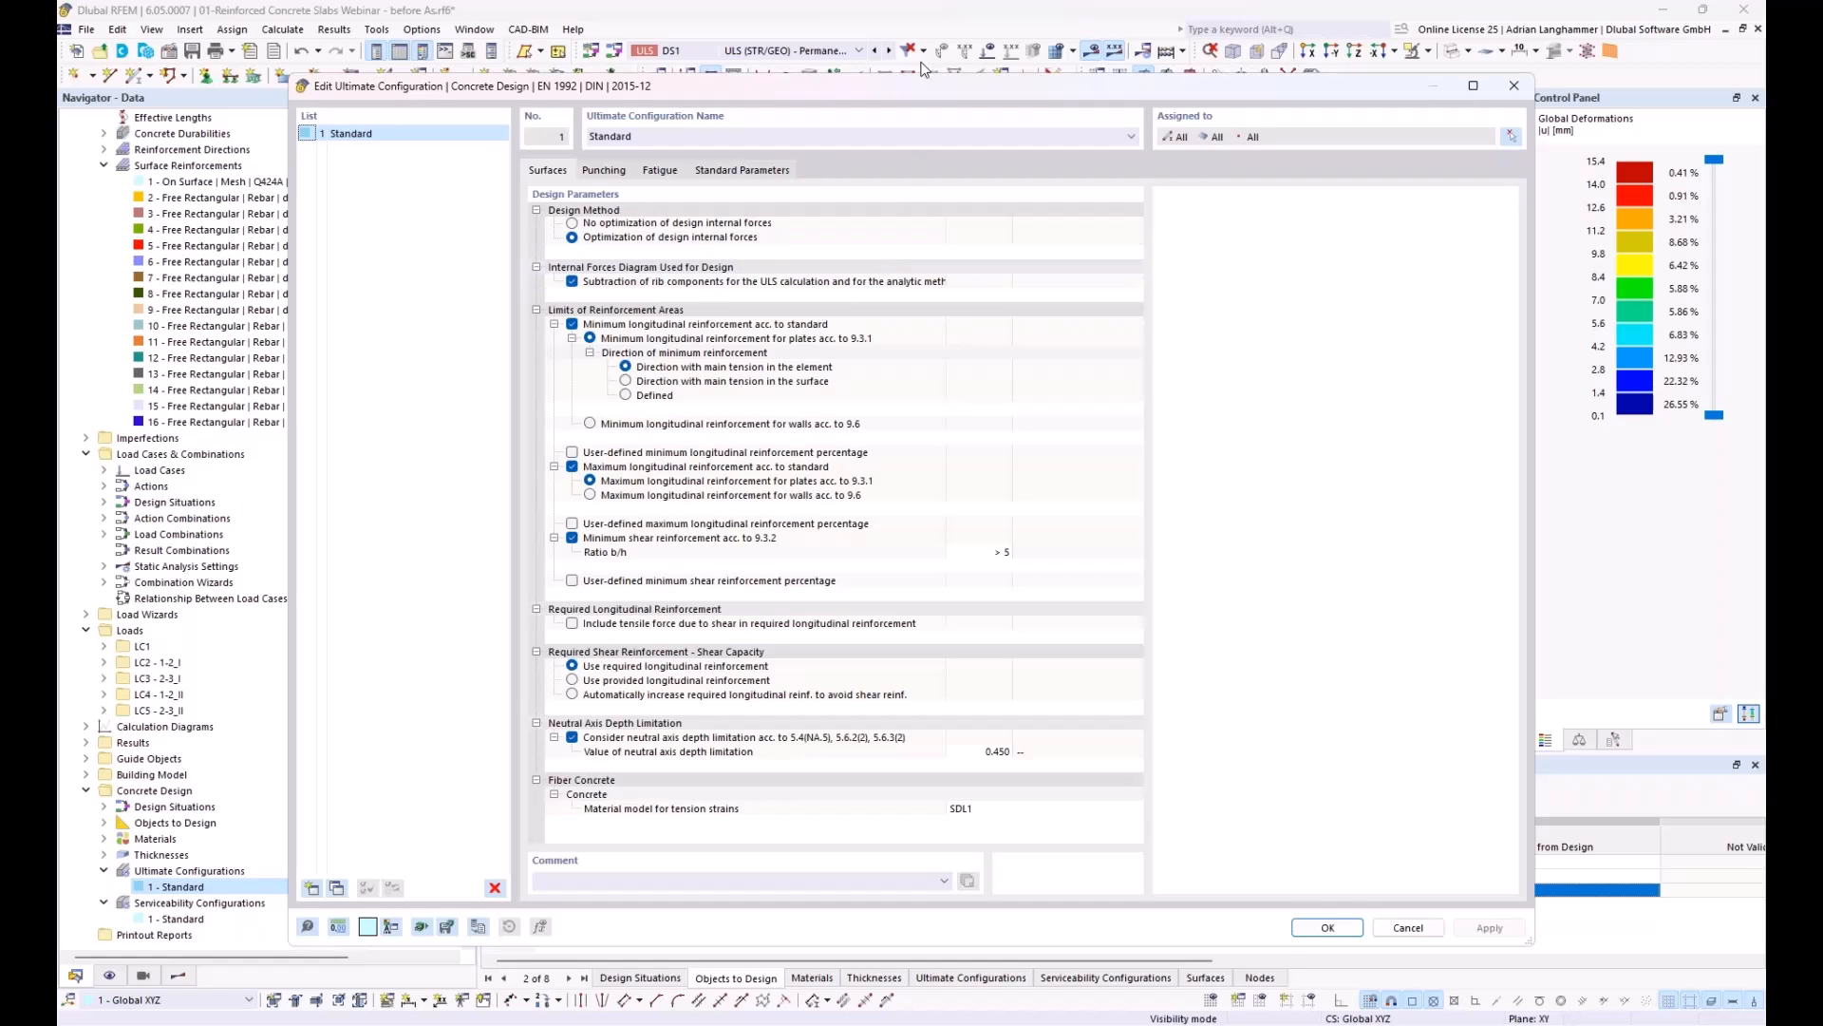
pyautogui.moveTo(915, 83); pyautogui.dragTo(855, 912)
pyautogui.moveTo(991, 915); pyautogui.dragTo(1076, 118)
pyautogui.click(630, 202)
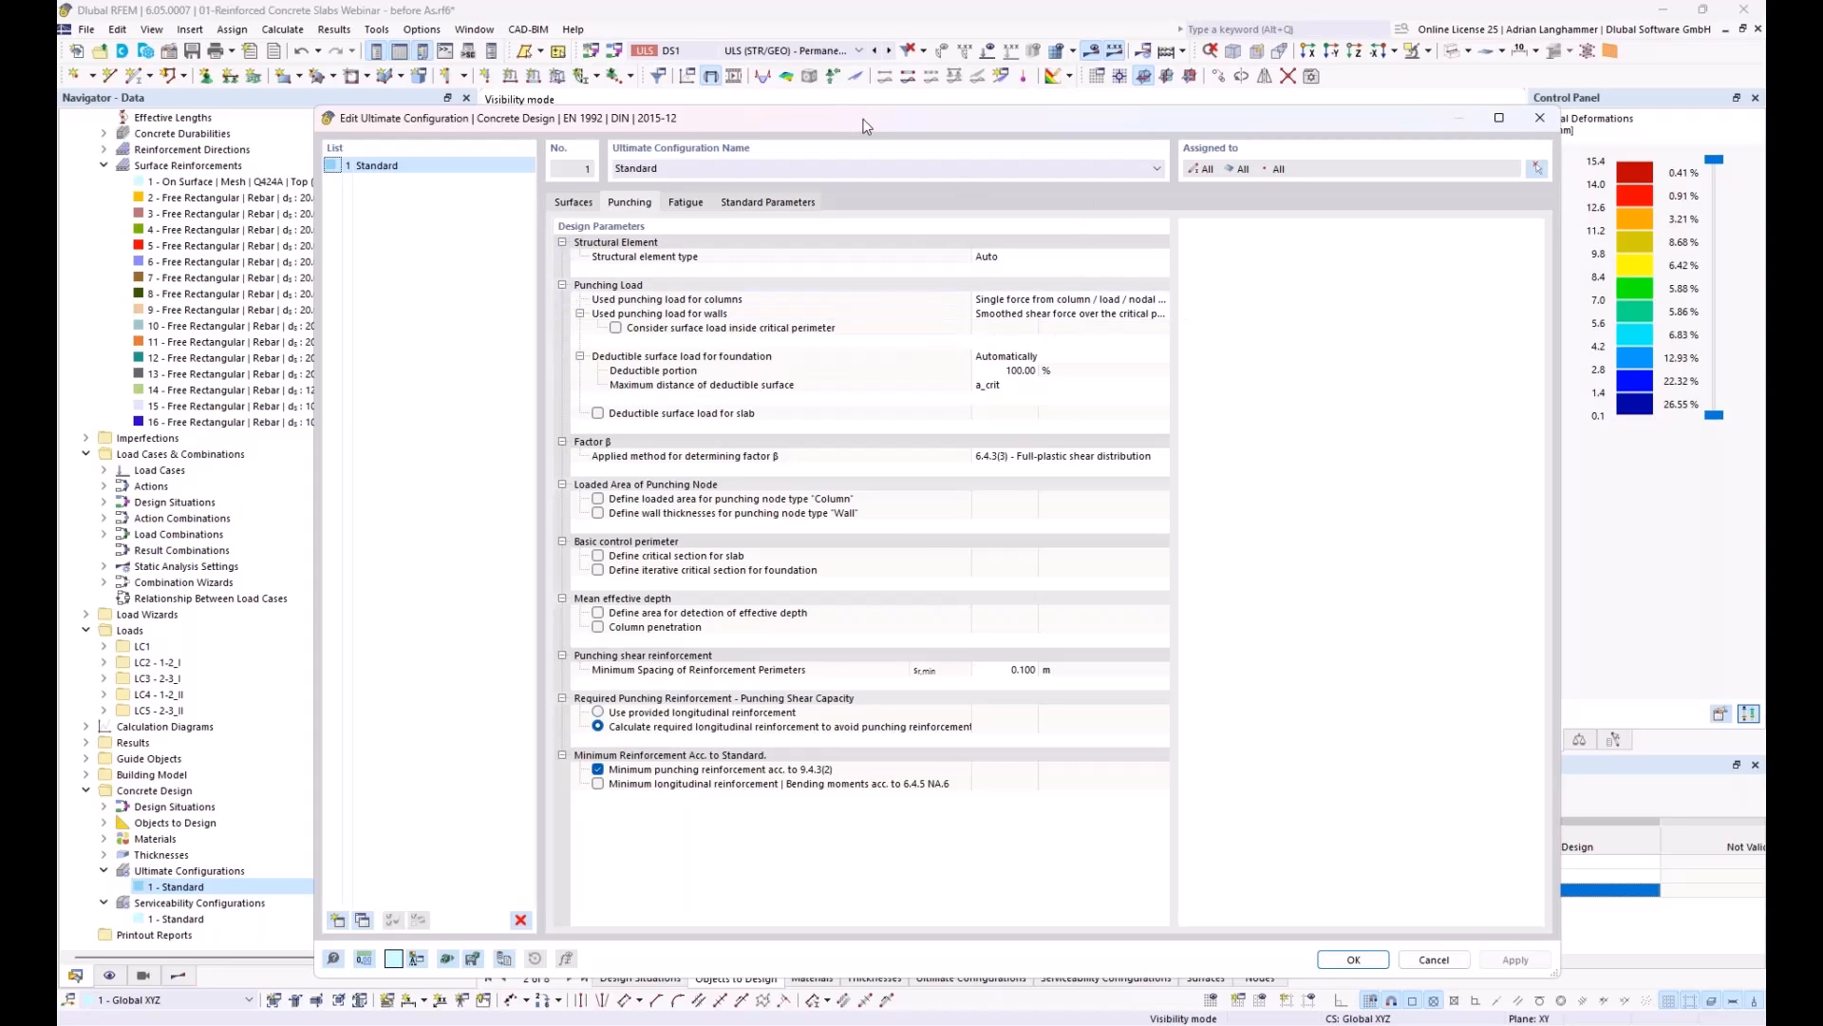
pyautogui.moveTo(841, 131); pyautogui.dragTo(693, 91)
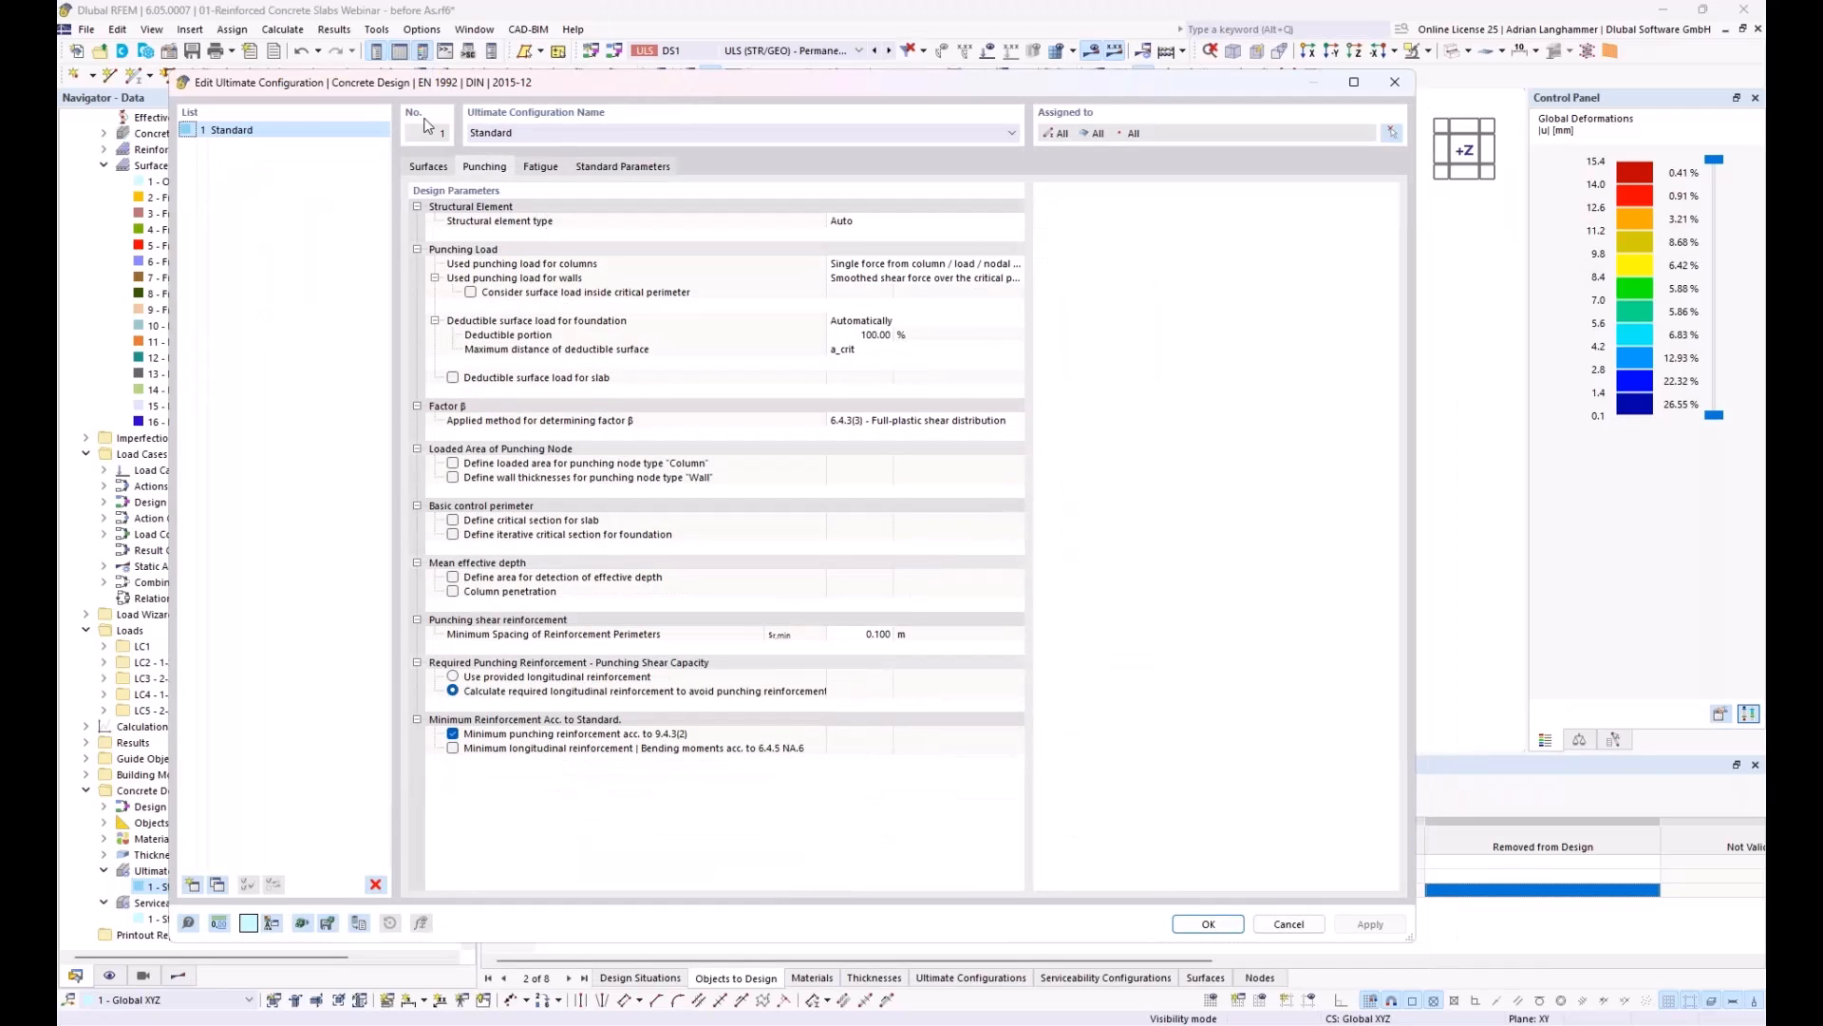
pyautogui.click(1208, 926)
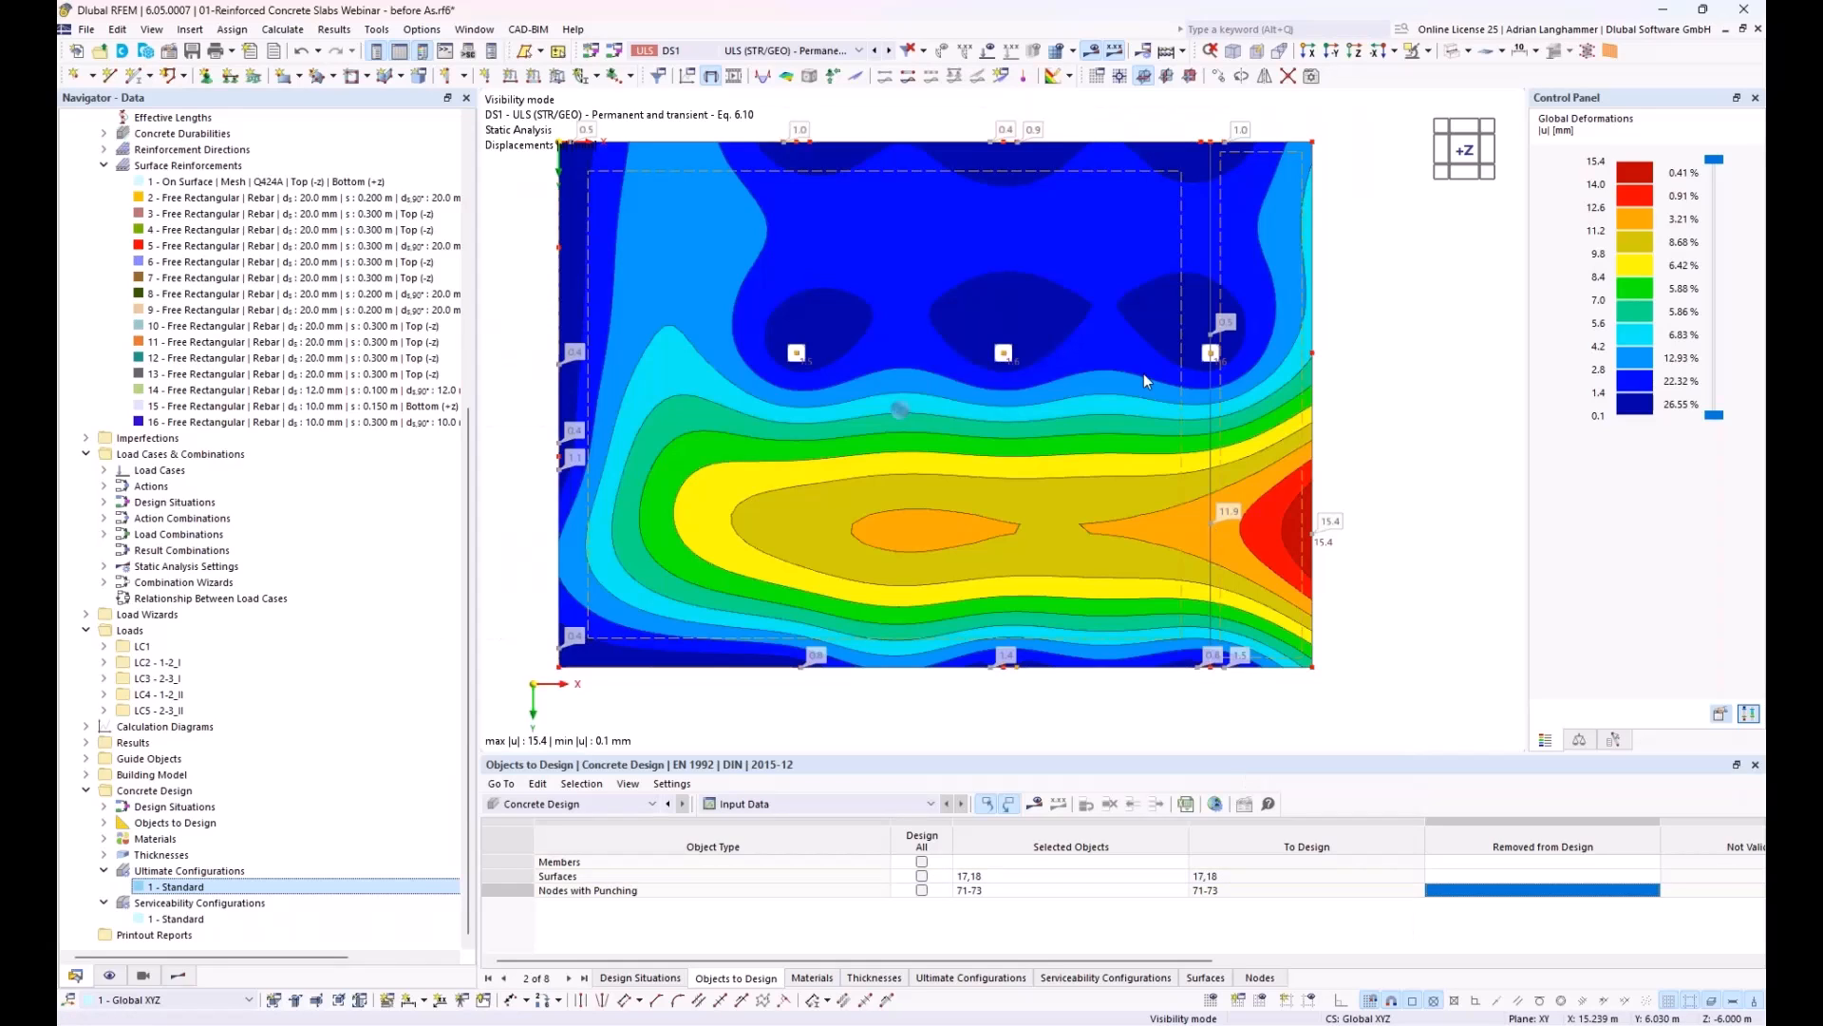
# Step: Run the Concrete Design calculation for surfaces 17 and 18 and punching nodes 71-73
pyautogui.click(1037, 806)
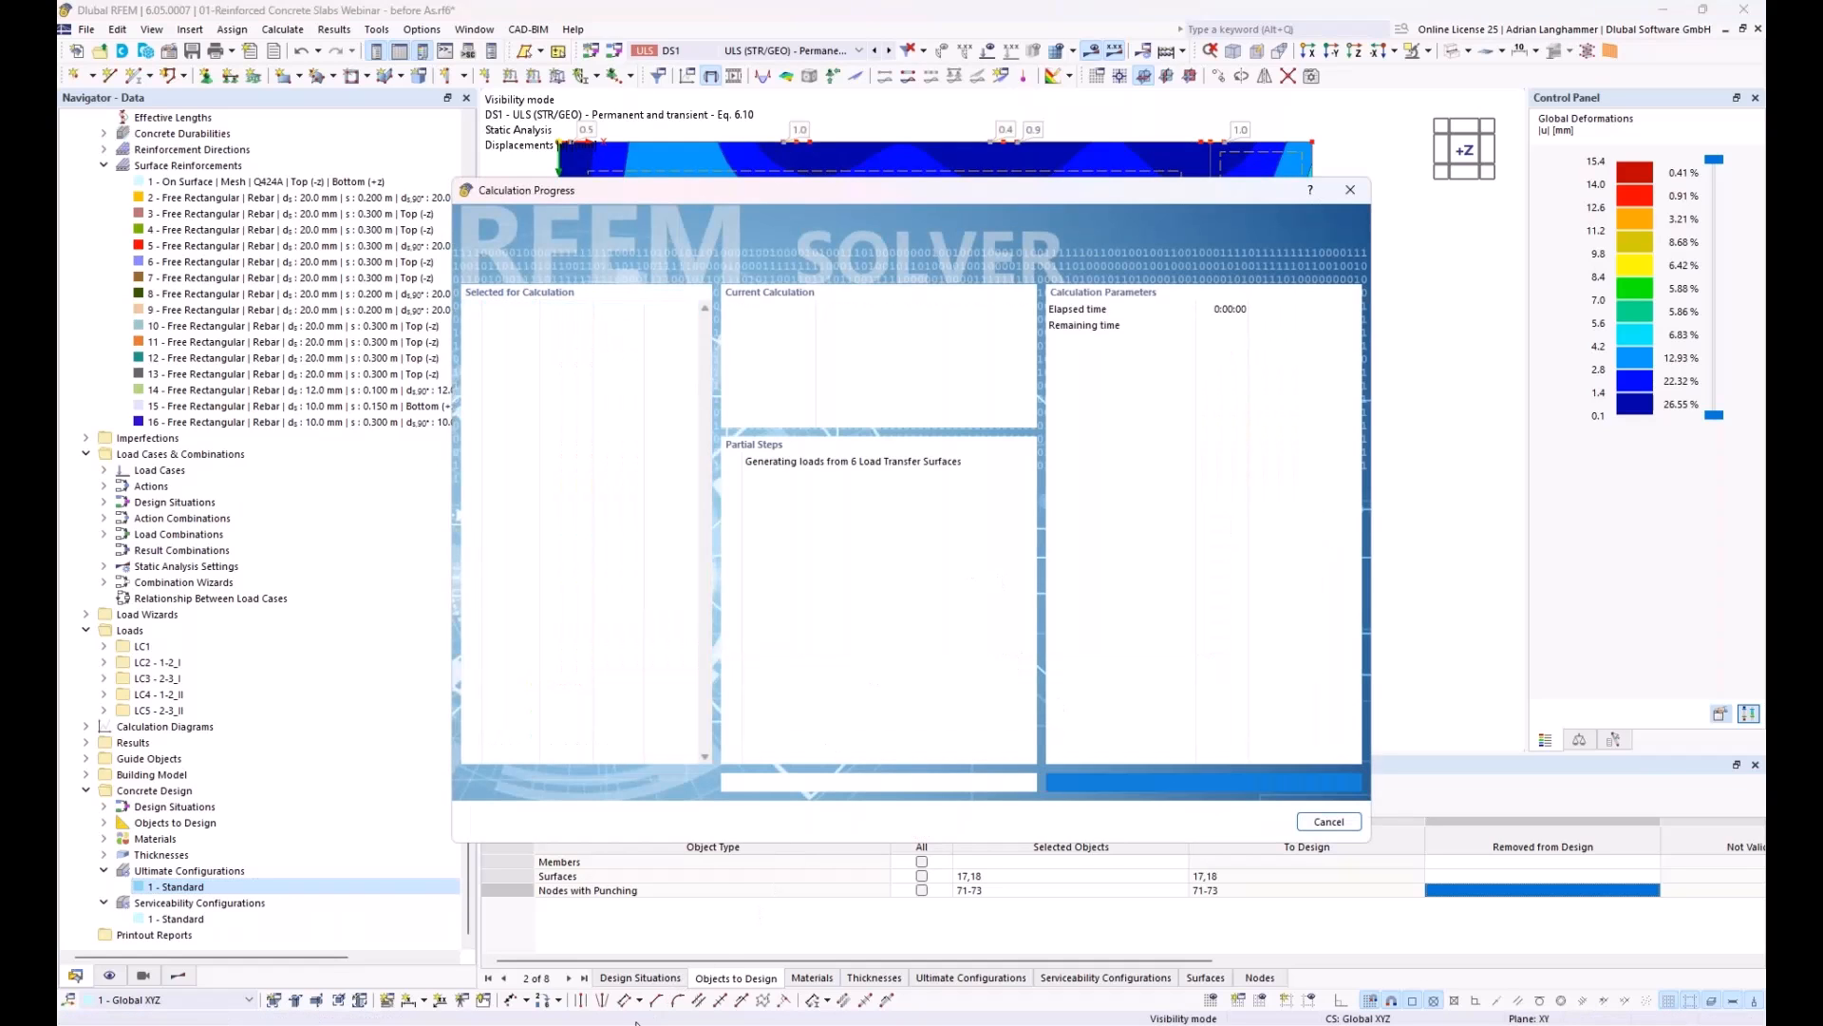
# Step: Switch to the PowerPoint slide show and advance to the slide on deflection calculation according to EN 1992-1-1 7.4.3
pyautogui.moveTo(650, 1021)
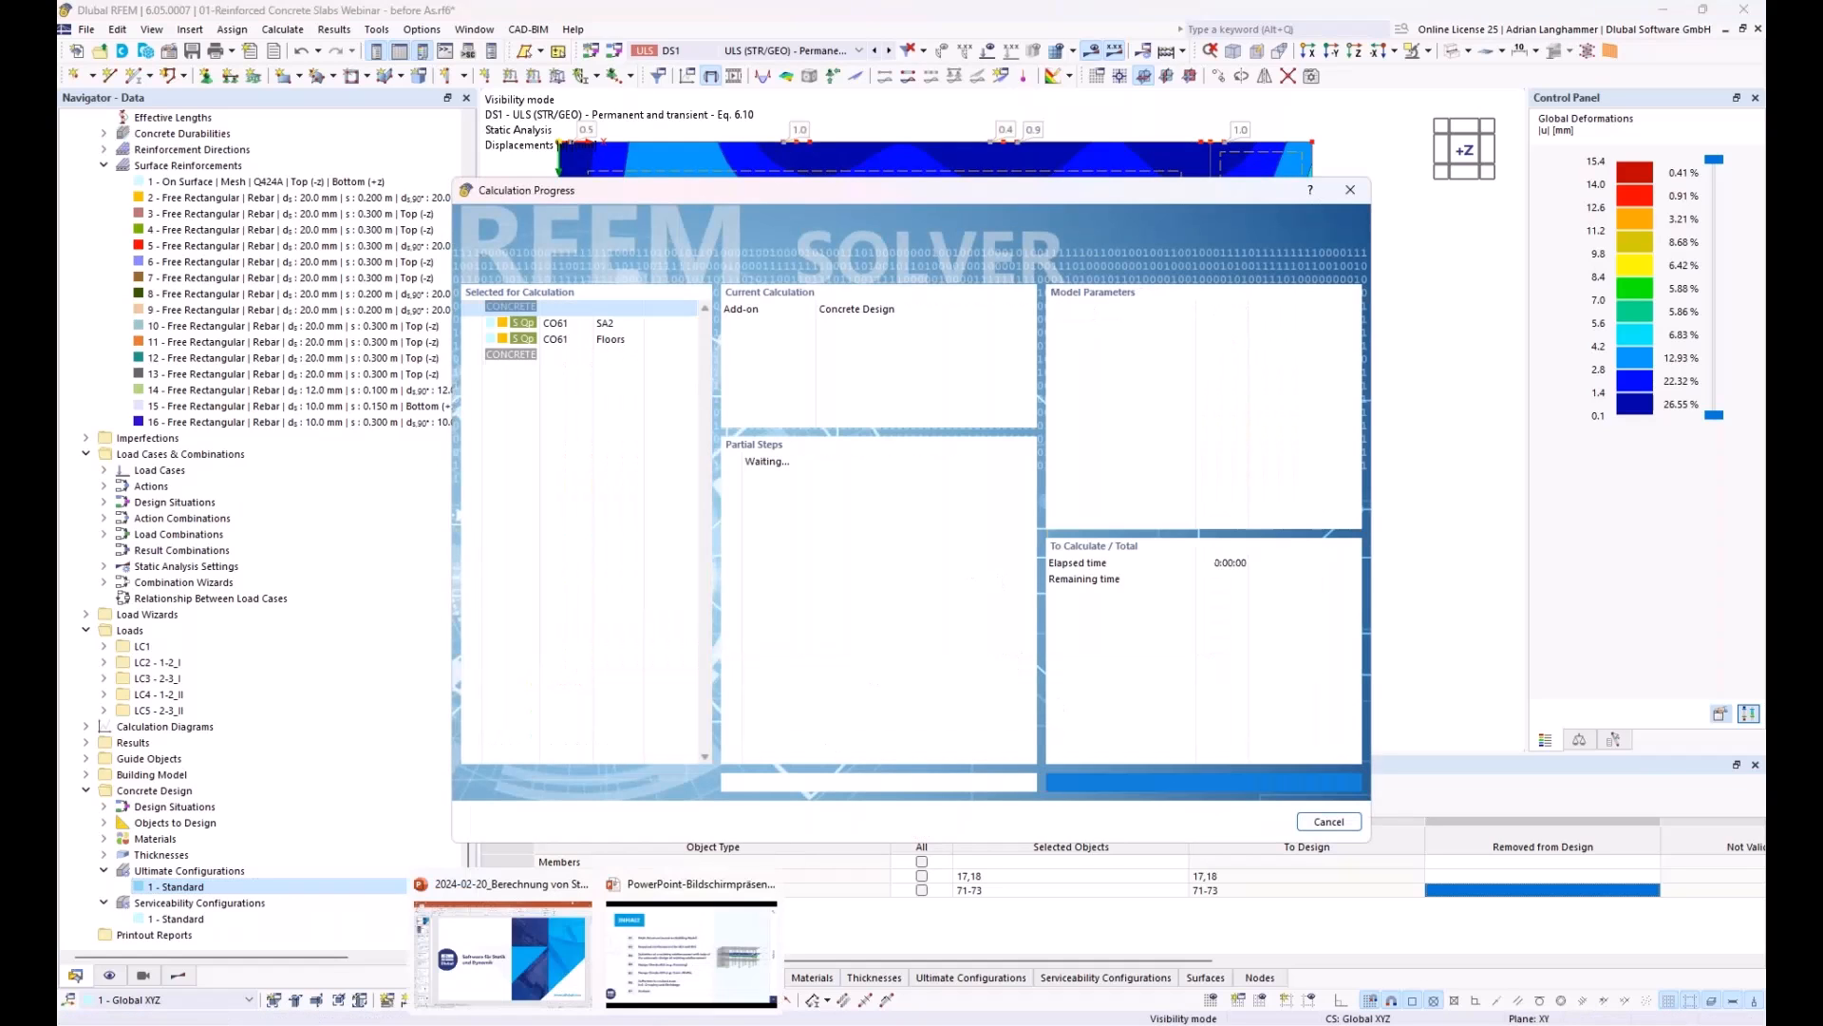
pyautogui.click(655, 985)
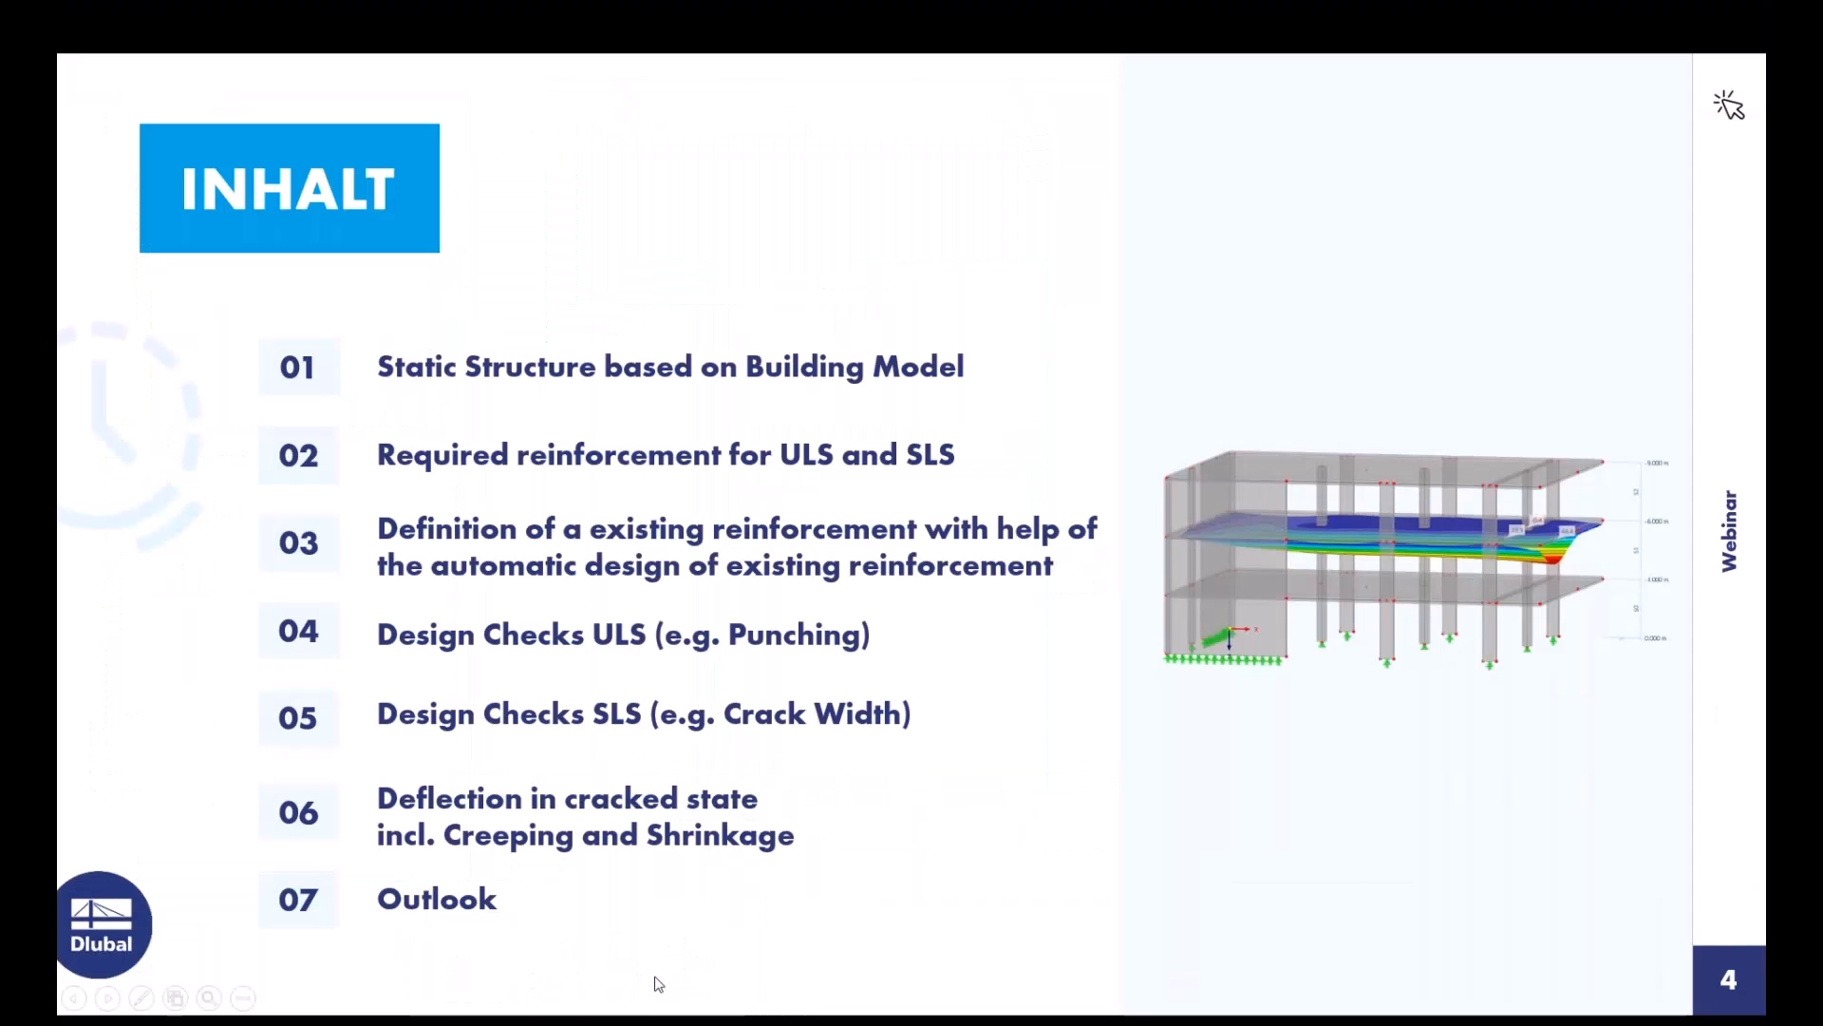
pyautogui.click(864, 679)
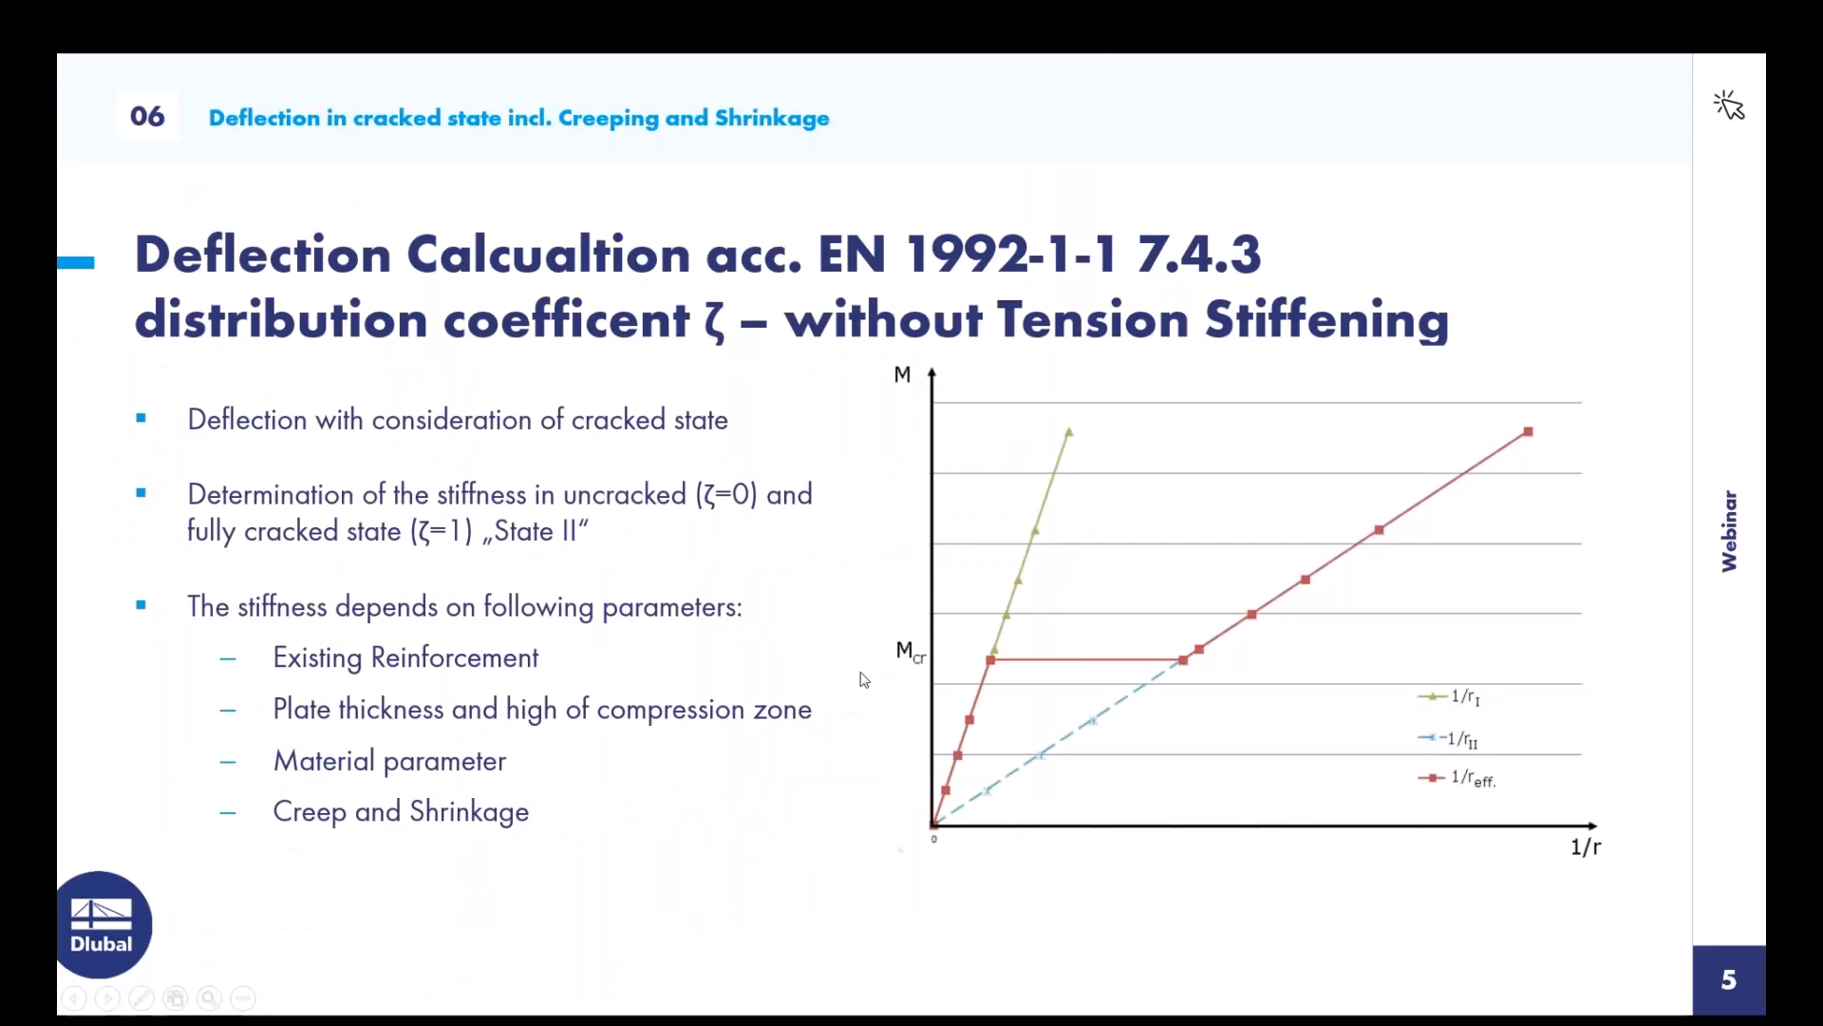
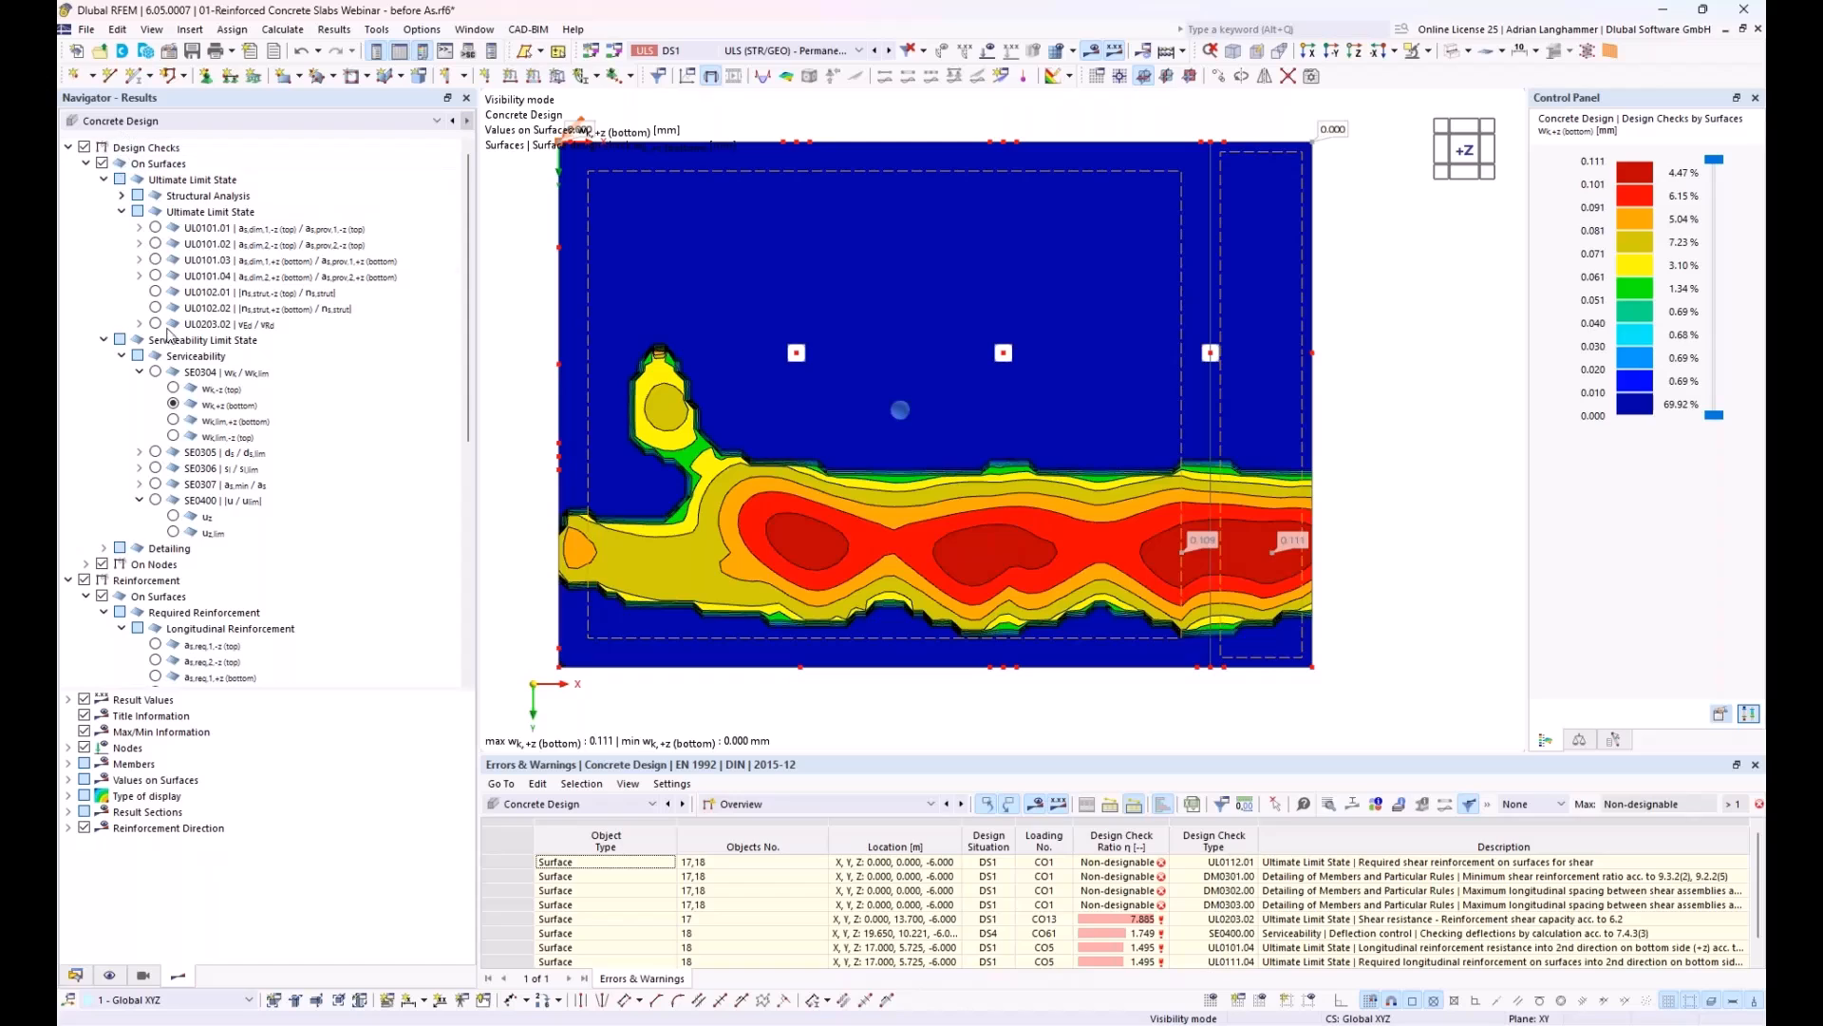
# Step: Display the SE0400 deflection design check ratio on the slab surfaces and view the slab obliquely
pyautogui.click(213, 502)
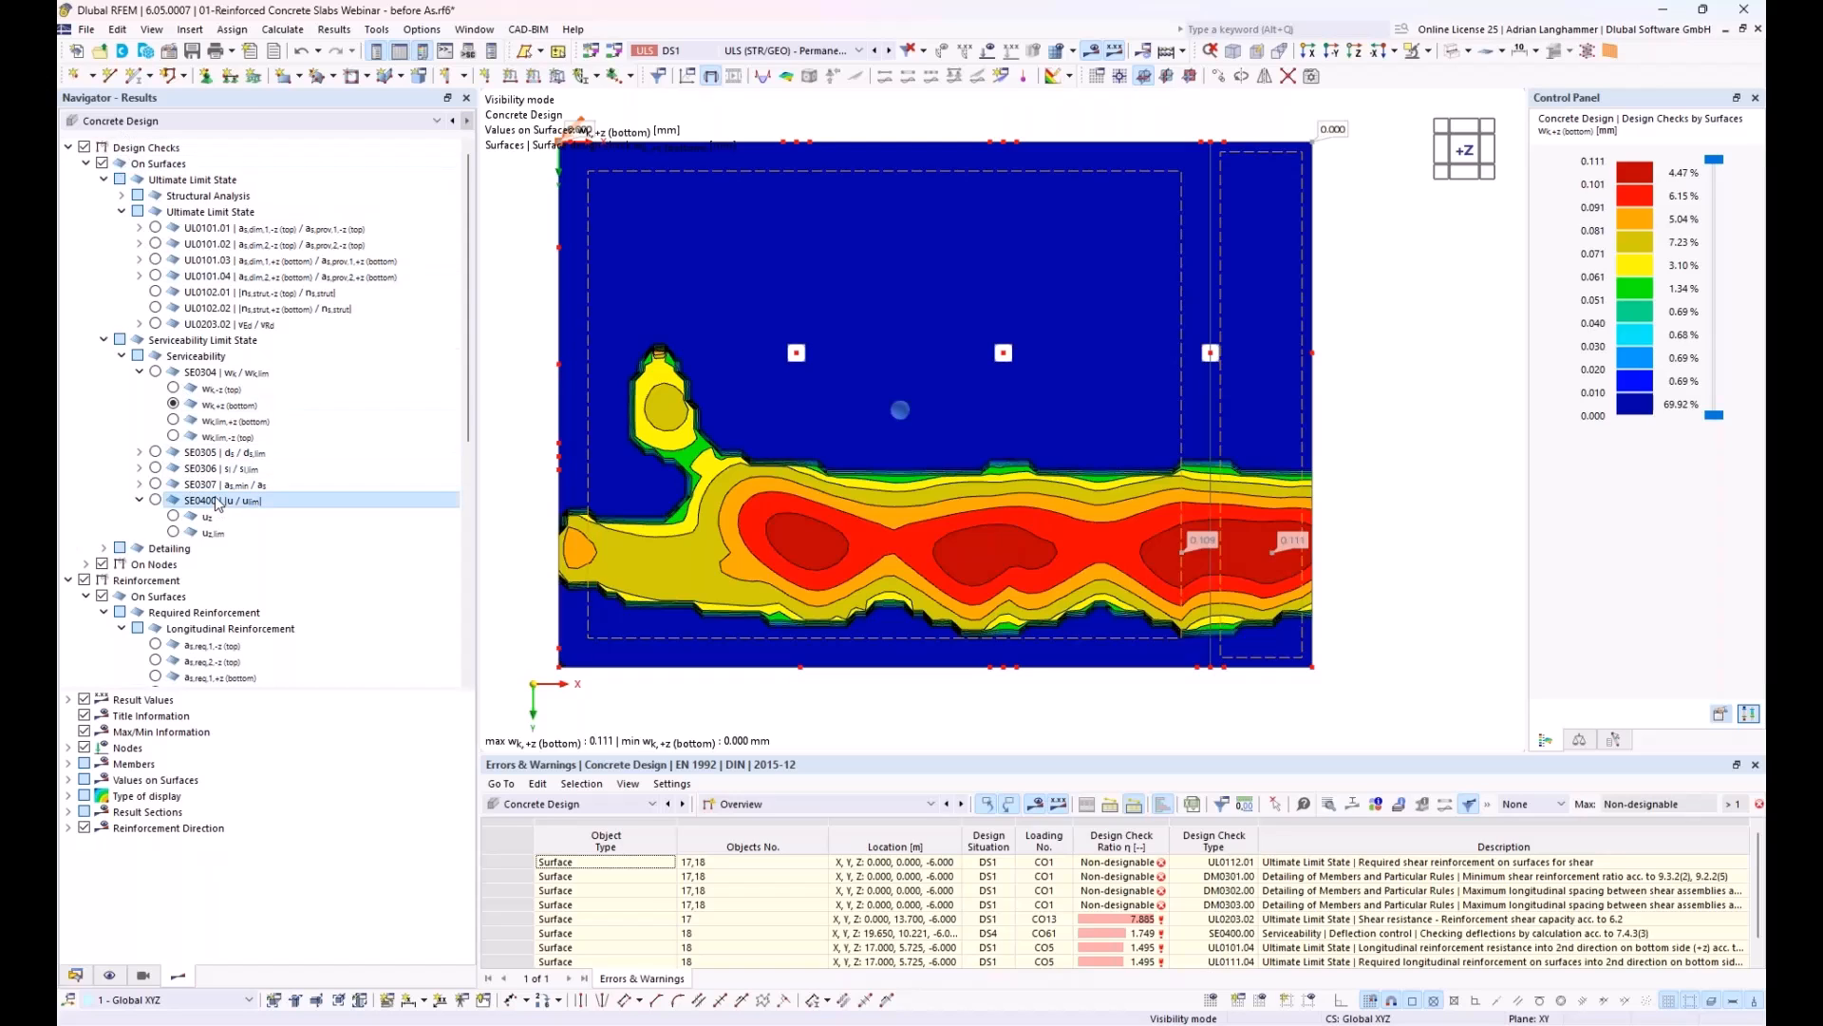
pyautogui.click(157, 500)
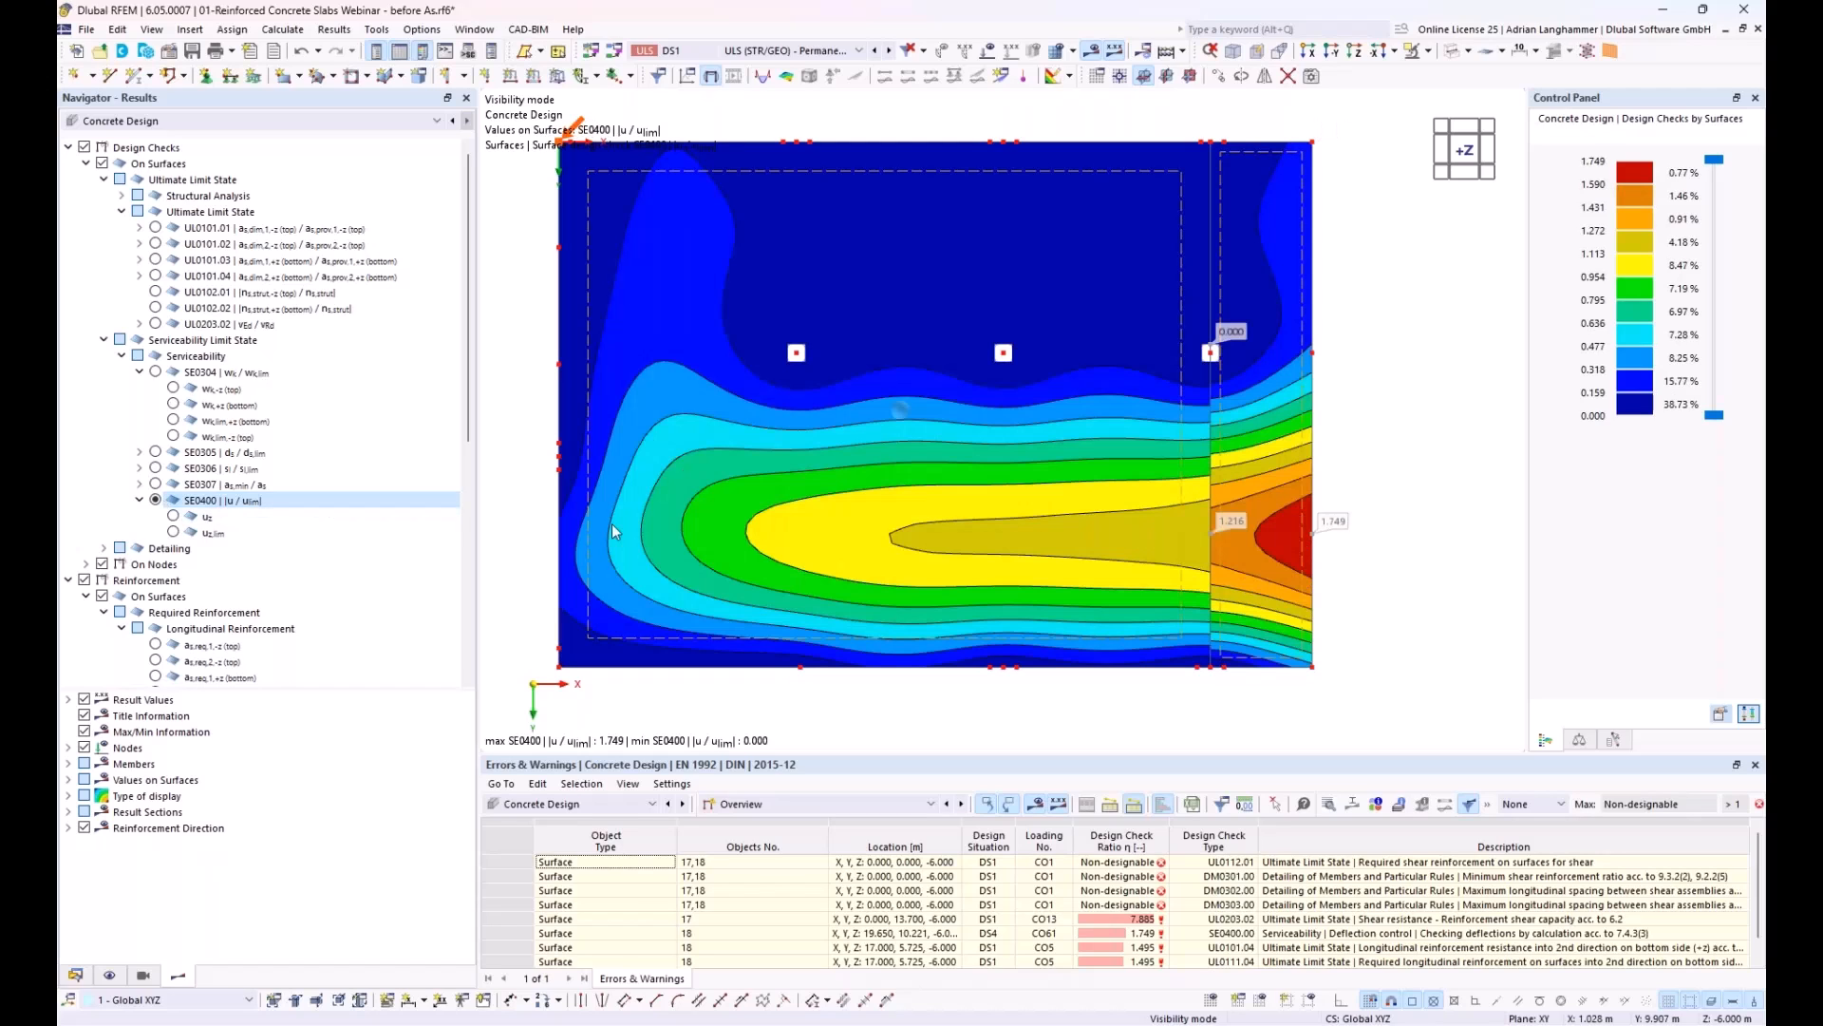
pyautogui.moveTo(826, 469); pyautogui.dragTo(796, 453, button='middle')
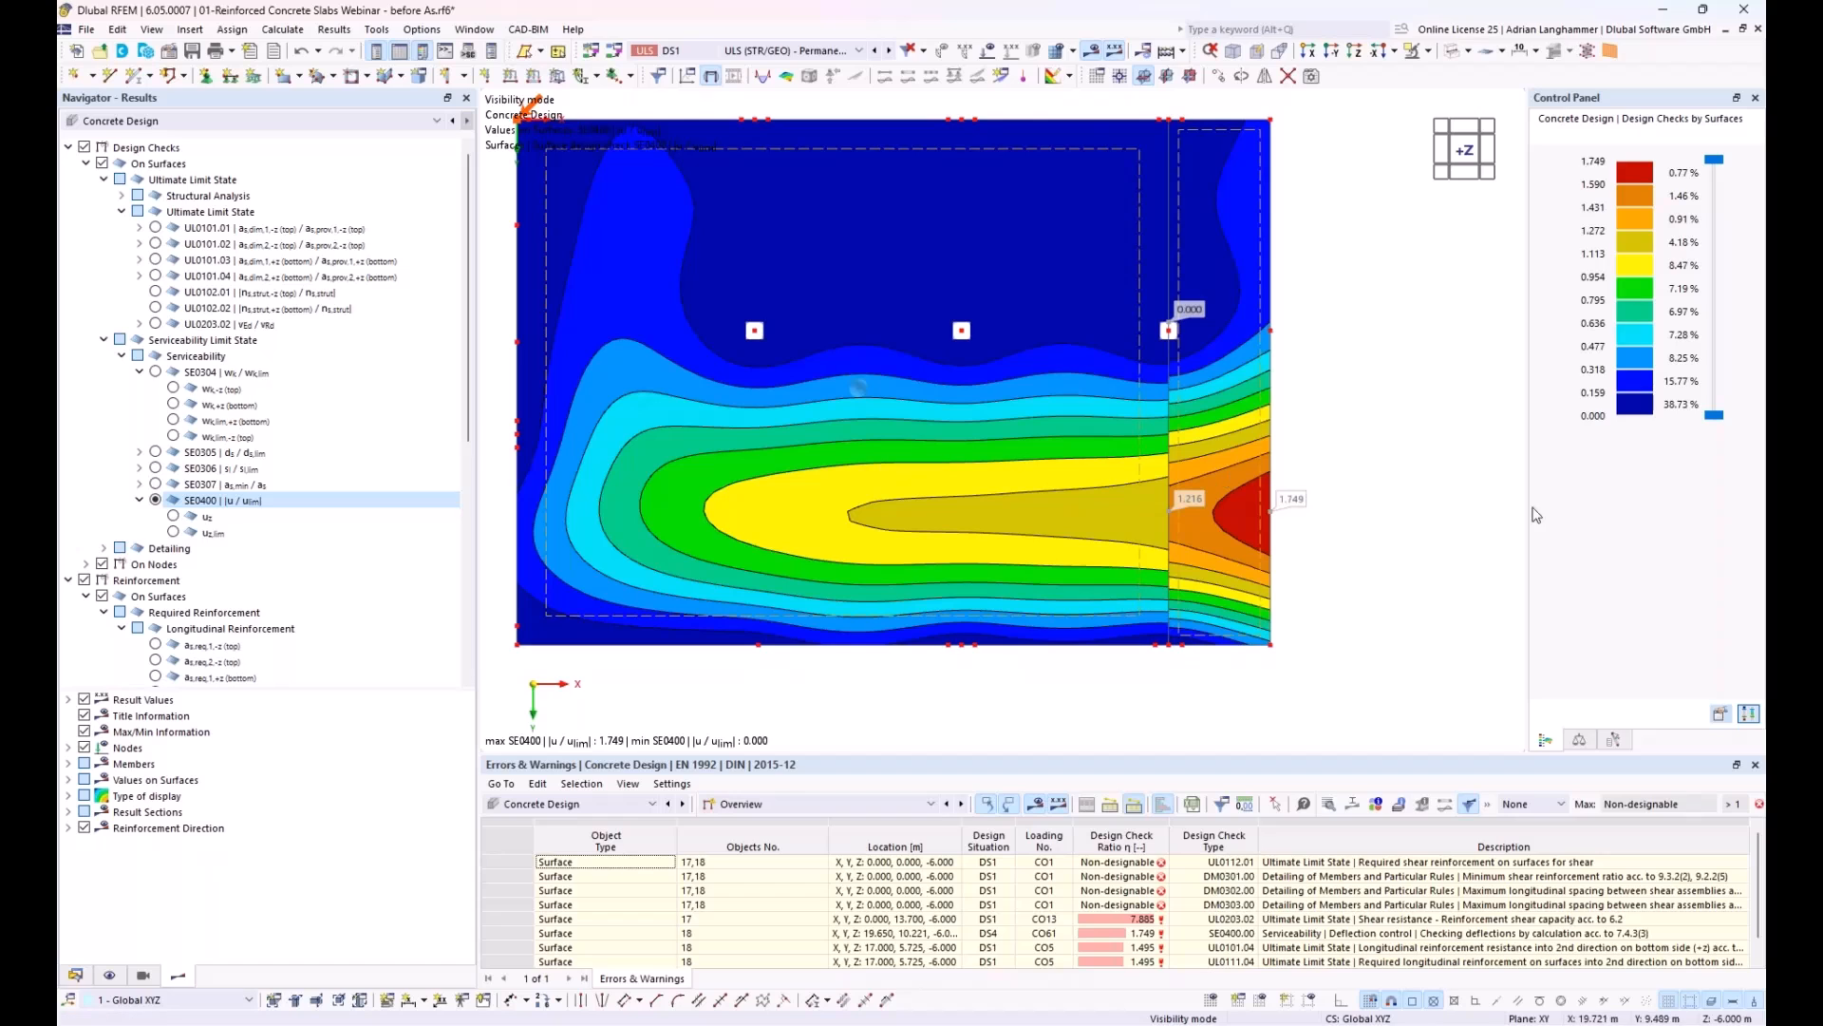
pyautogui.moveTo(1367, 583); pyautogui.dragTo(1324, 464, button='middle')
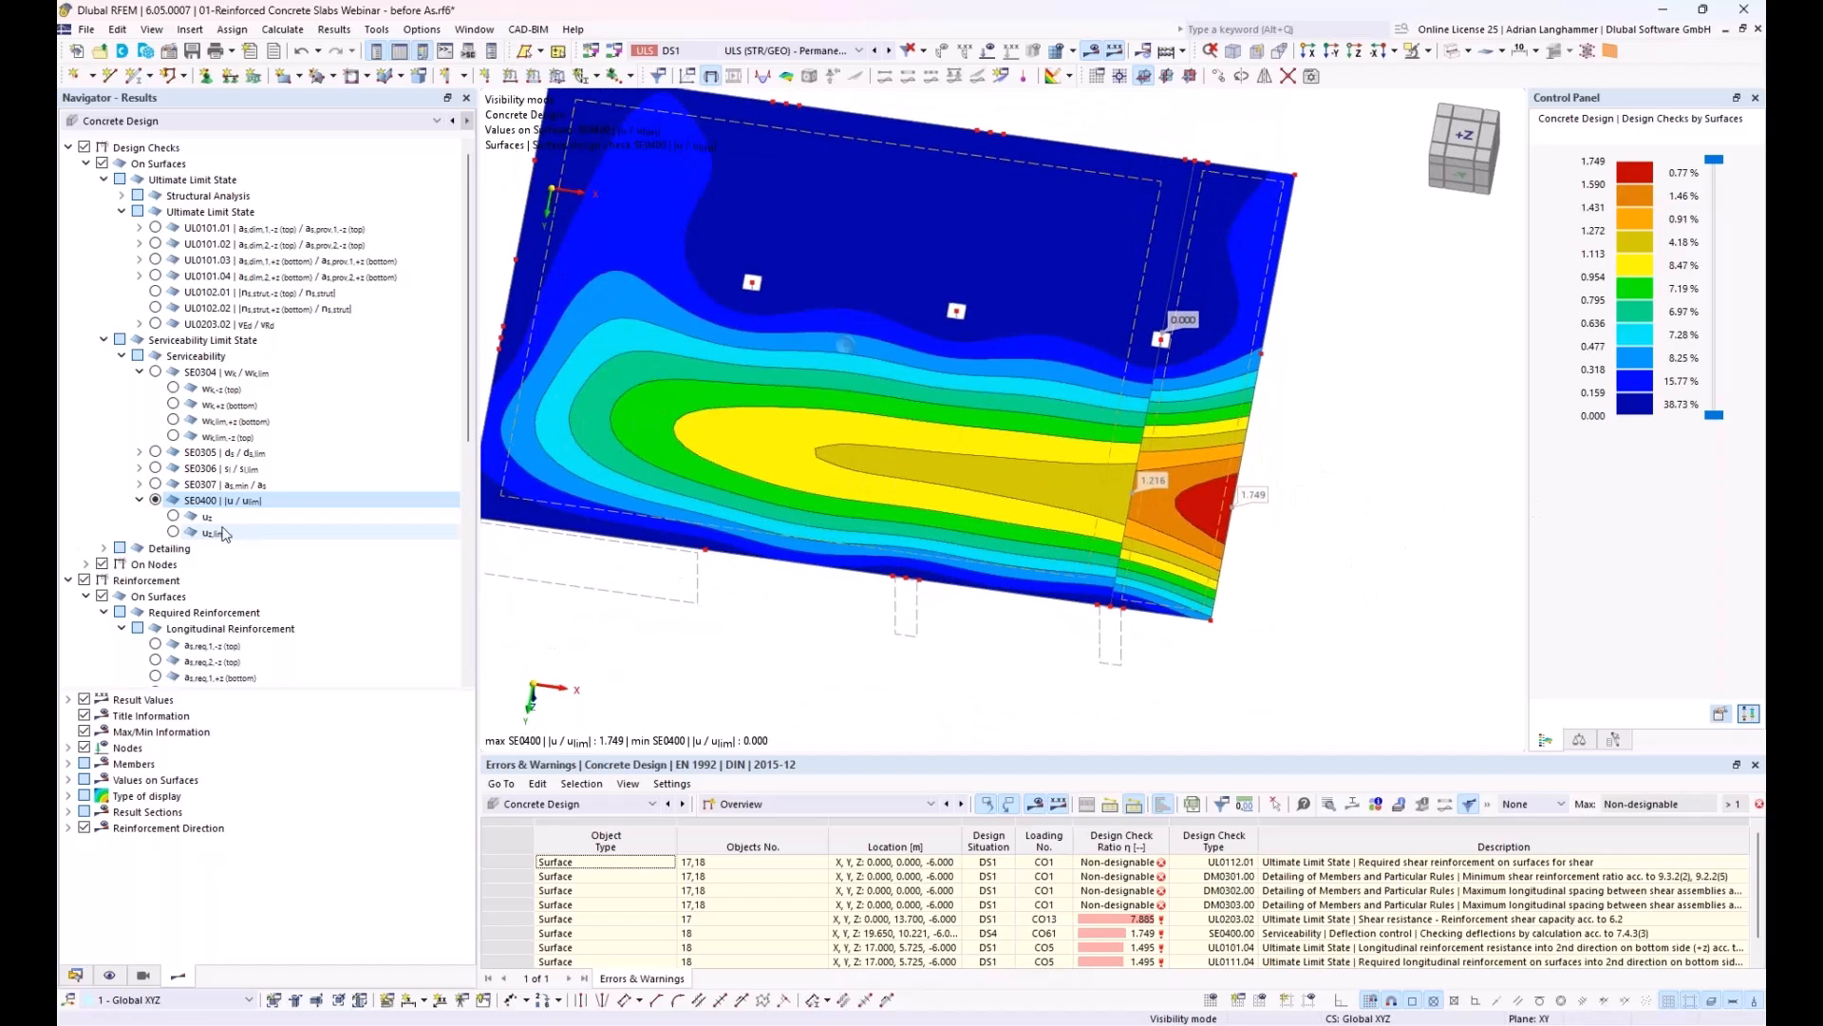
# Step: Display the deflection u_z of the serviceability check SE0400 and examine it closely around the slab's free edge
pyautogui.click(173, 518)
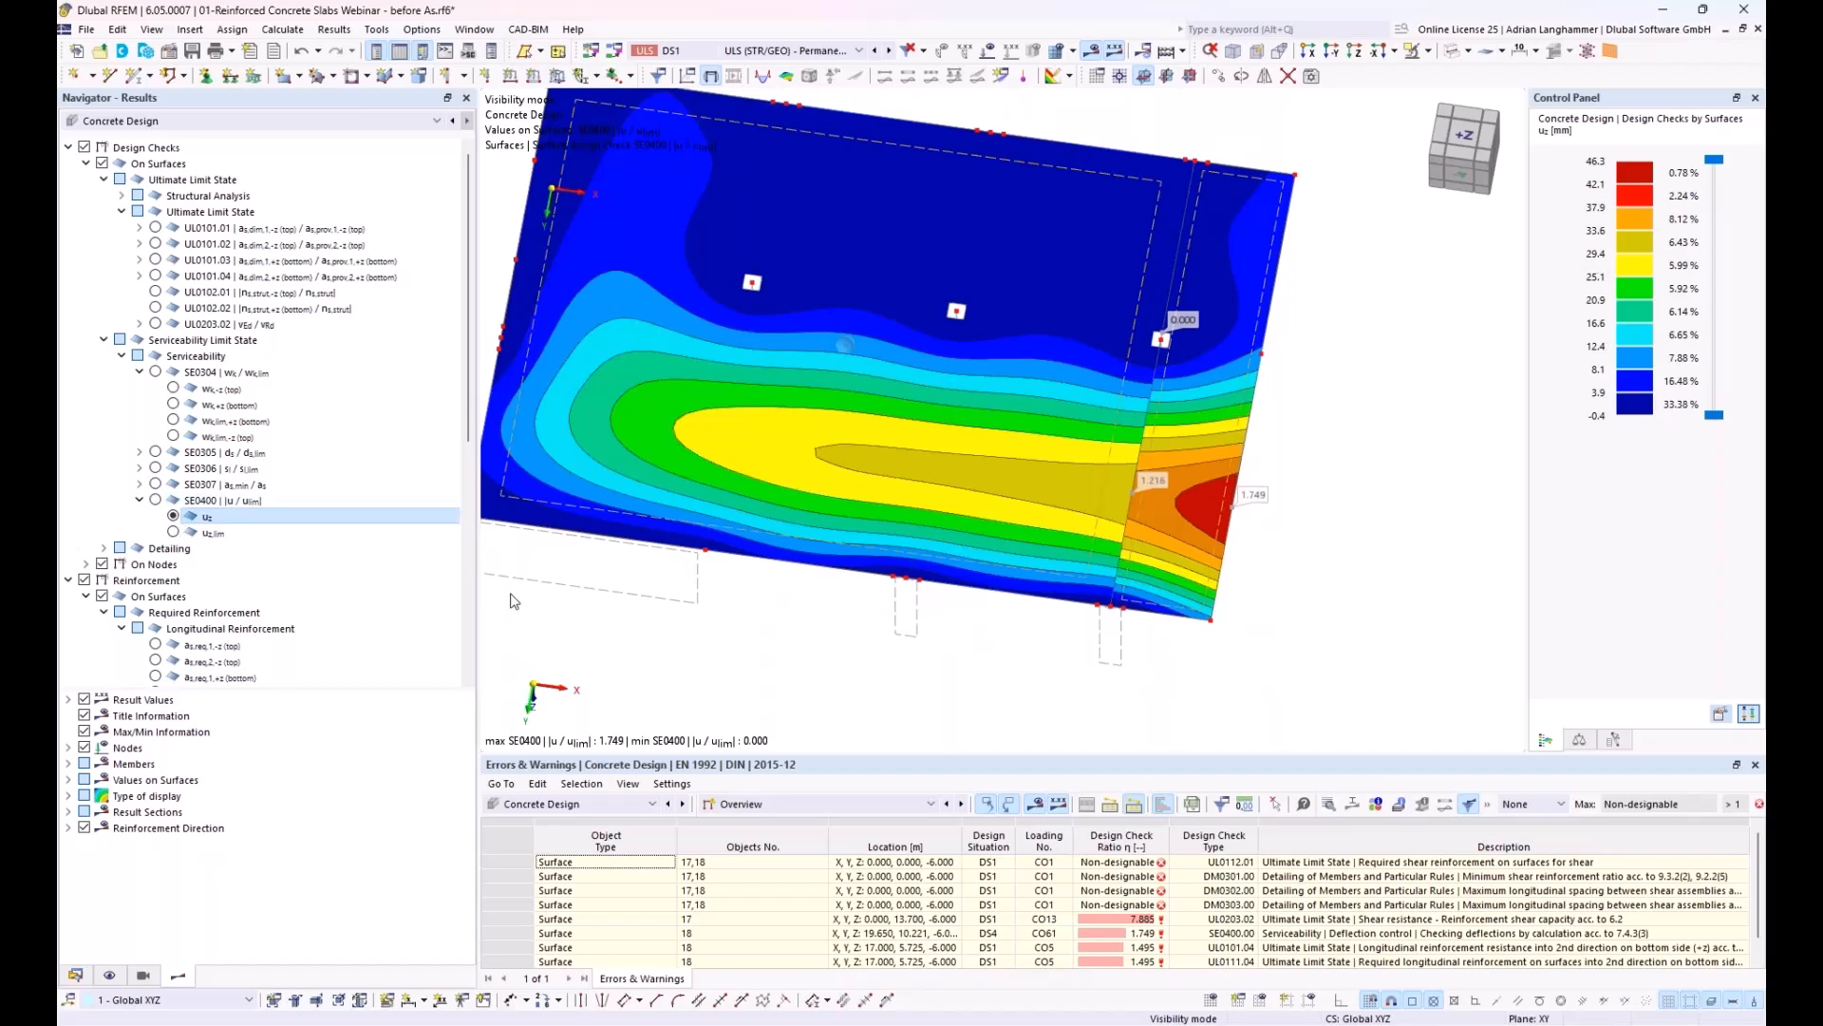
pyautogui.moveTo(1302, 583); pyautogui.dragTo(1195, 595, button='middle')
pyautogui.keyDown('ctrl'); pyautogui.moveTo(1195, 595); pyautogui.dragTo(1286, 497, button='middle'); pyautogui.keyUp('ctrl')
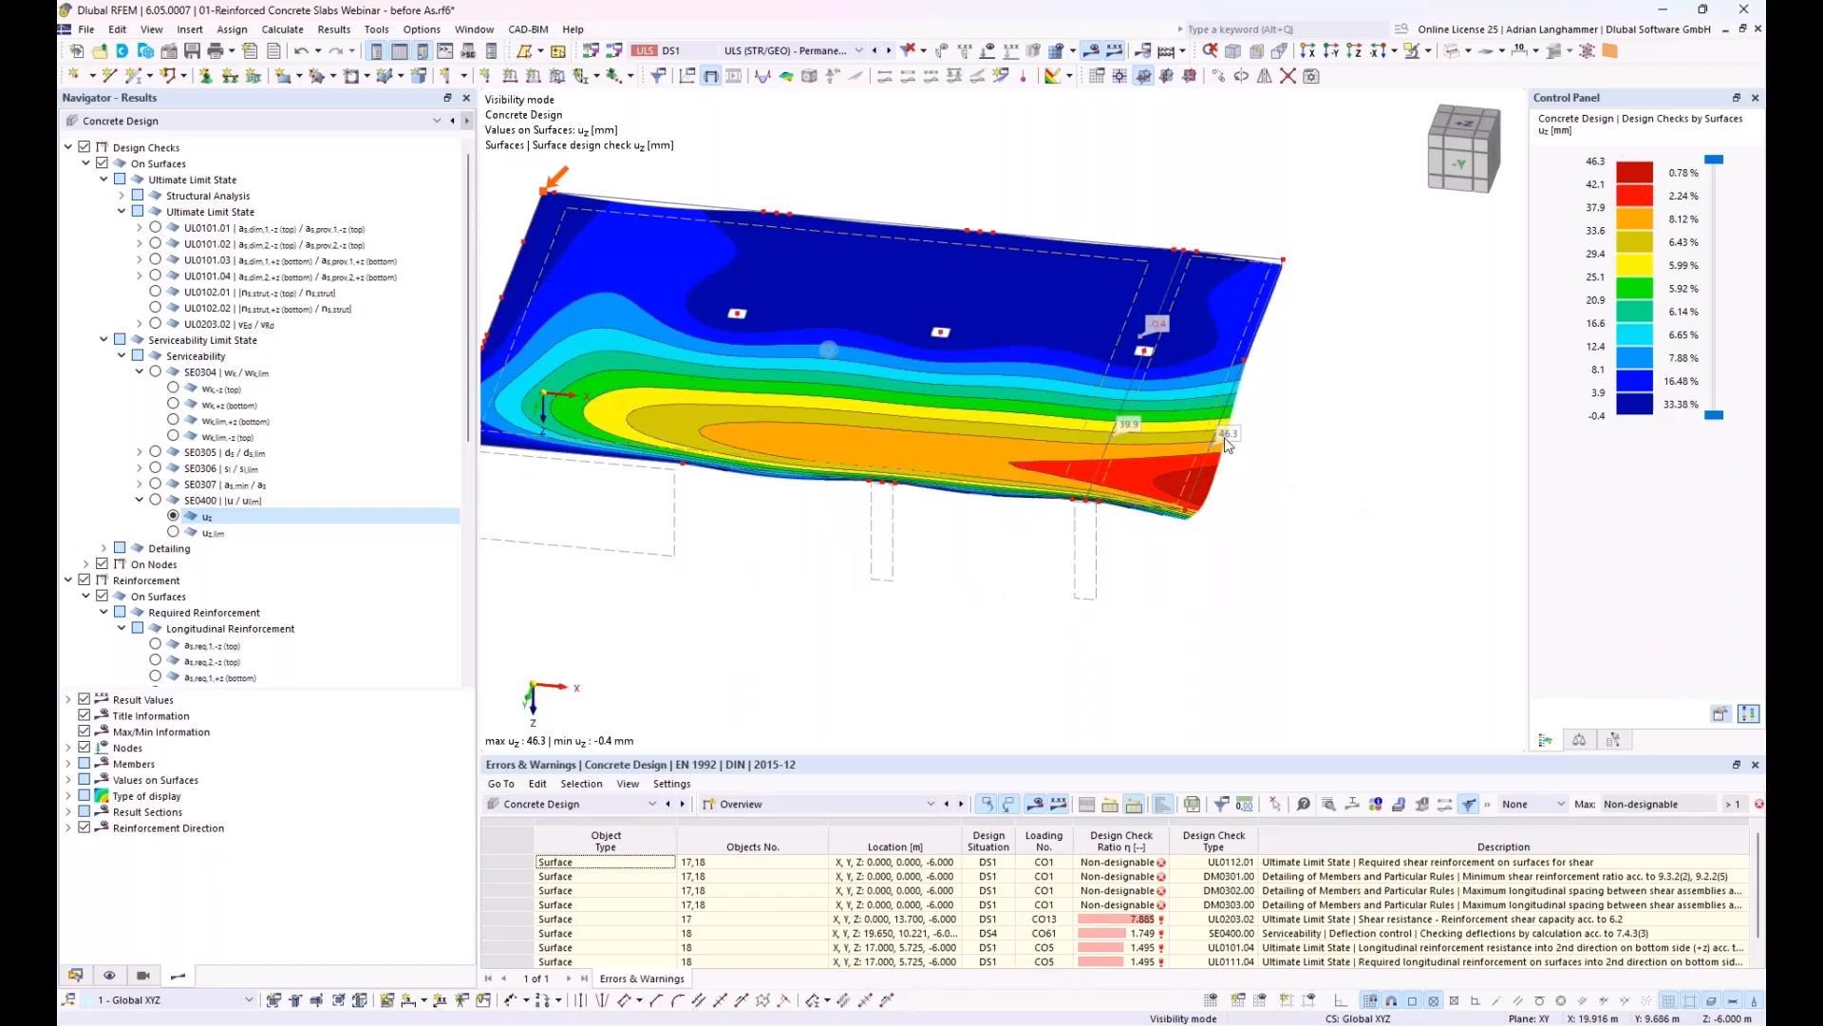
pyautogui.scroll(3, 1232, 443)
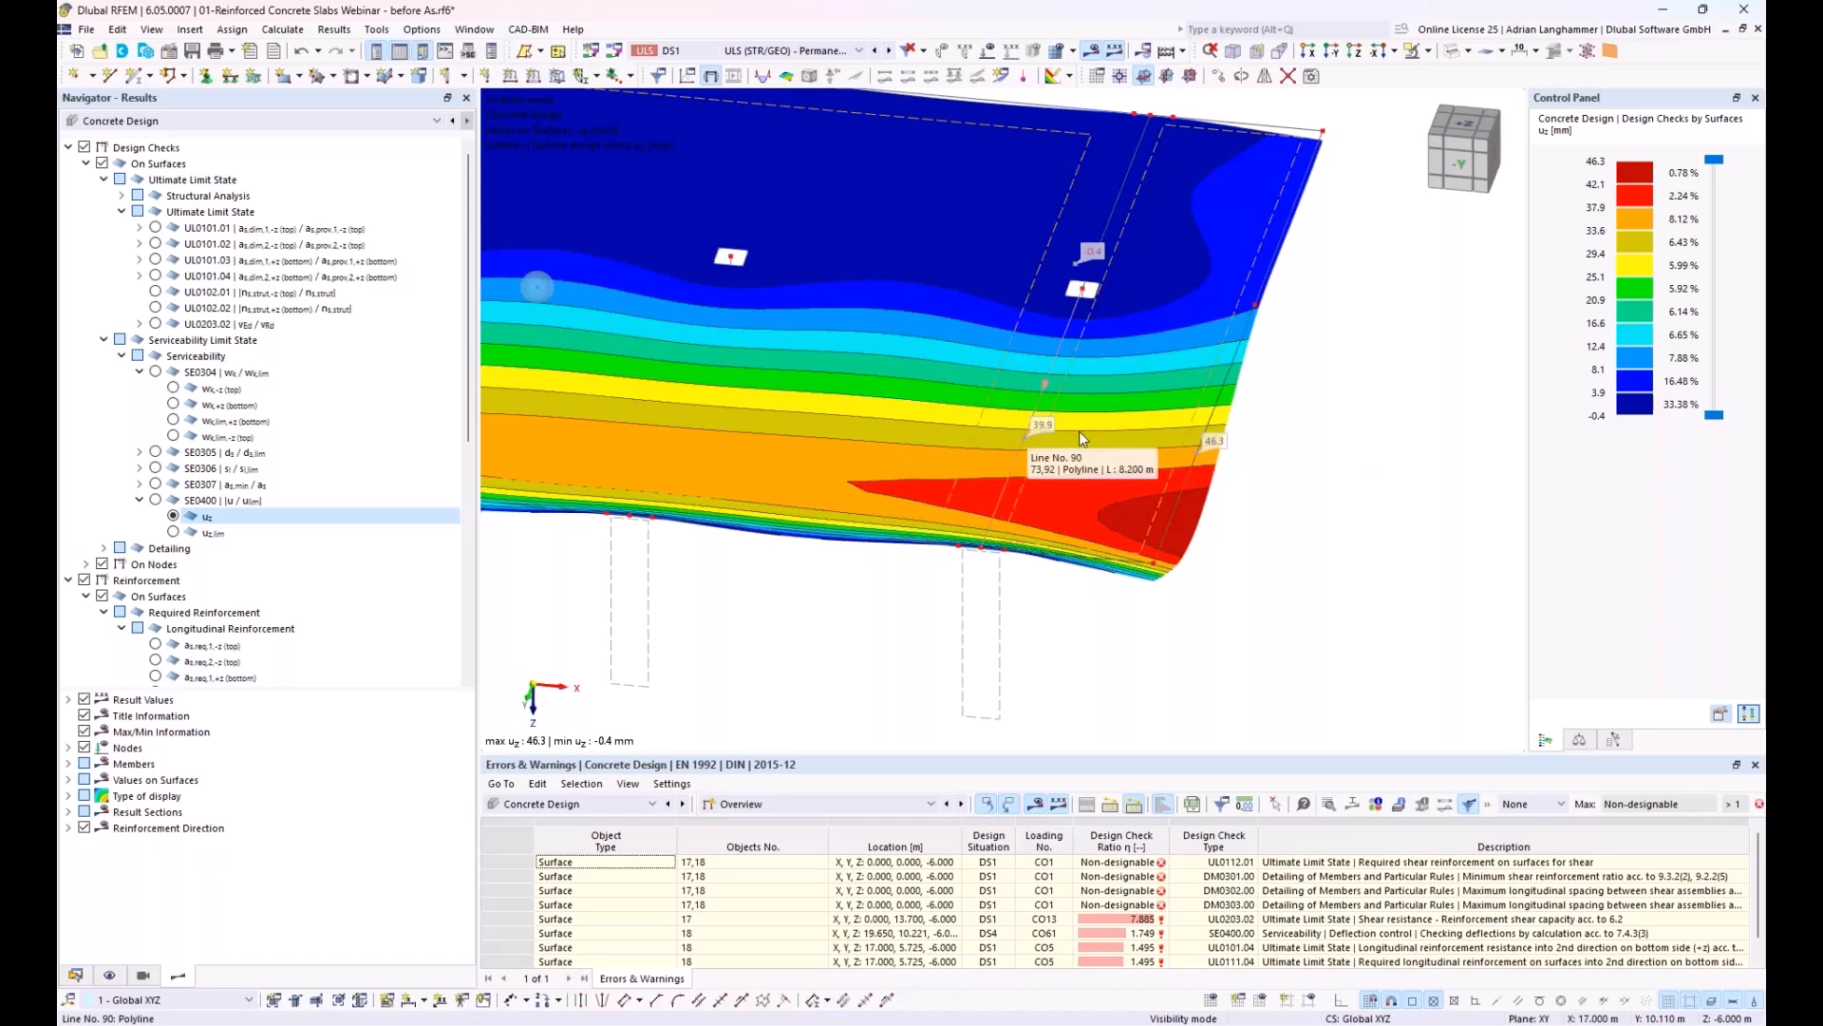
pyautogui.moveTo(959, 453); pyautogui.dragTo(1279, 448, button='middle')
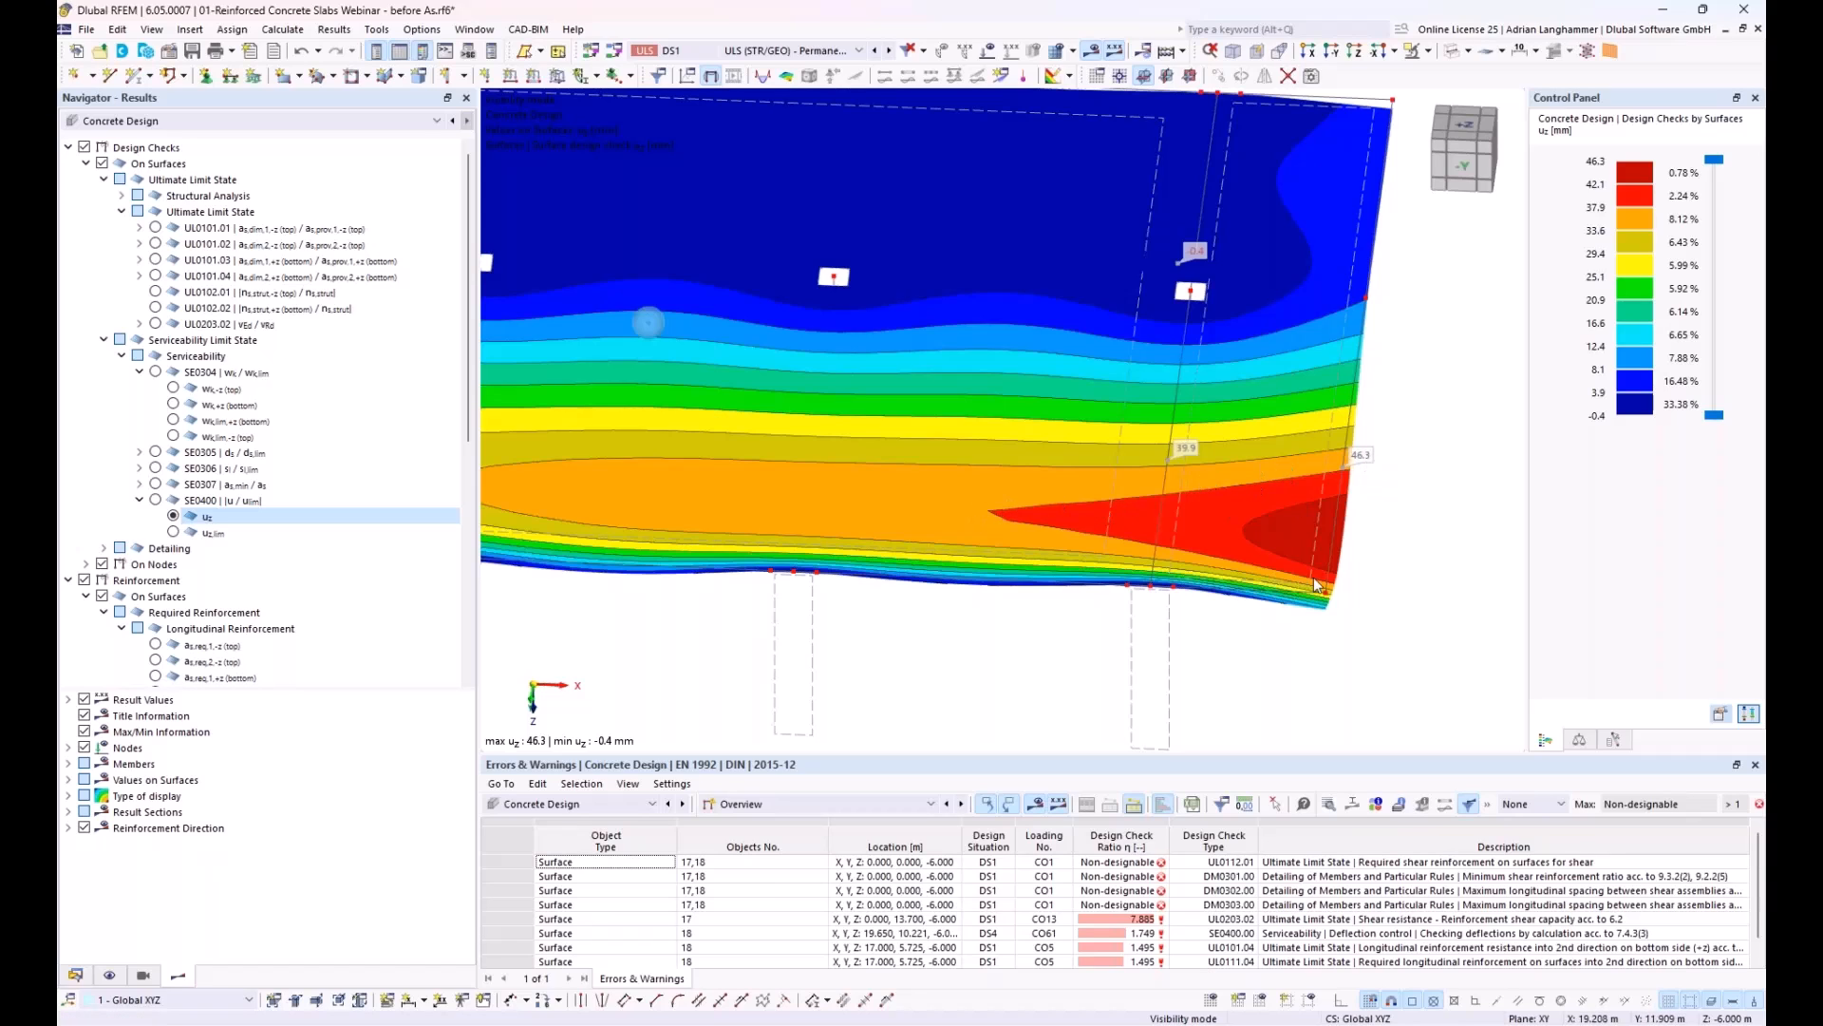
# Step: Examine the deflected slab shape at the free edge from the side and at an angle, and return to the +Z top view
pyautogui.moveTo(1333, 555); pyautogui.dragTo(1265, 528, button='middle')
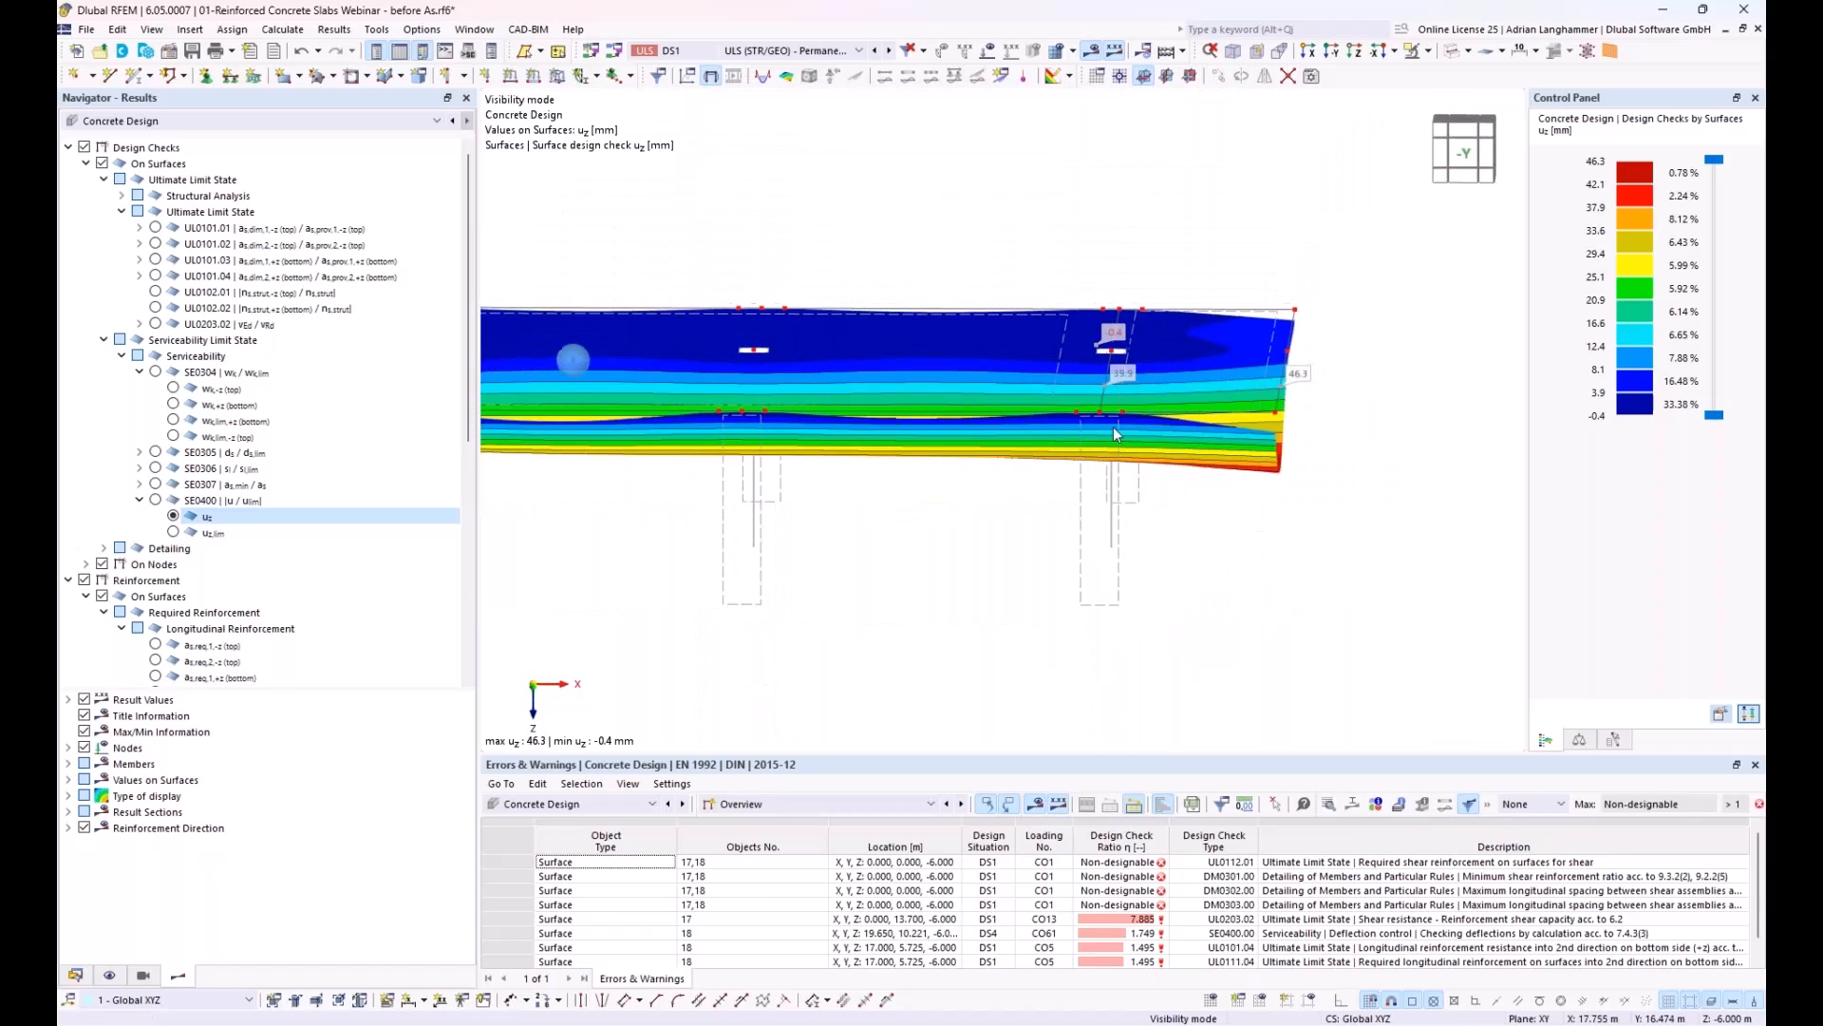
pyautogui.keyDown('ctrl'); pyautogui.moveTo(1295, 406); pyautogui.dragTo(1239, 429, button='middle'); pyautogui.keyUp('ctrl')
pyautogui.keyDown('ctrl'); pyautogui.moveTo(1329, 494); pyautogui.dragTo(1227, 503, button='middle'); pyautogui.keyUp('ctrl')
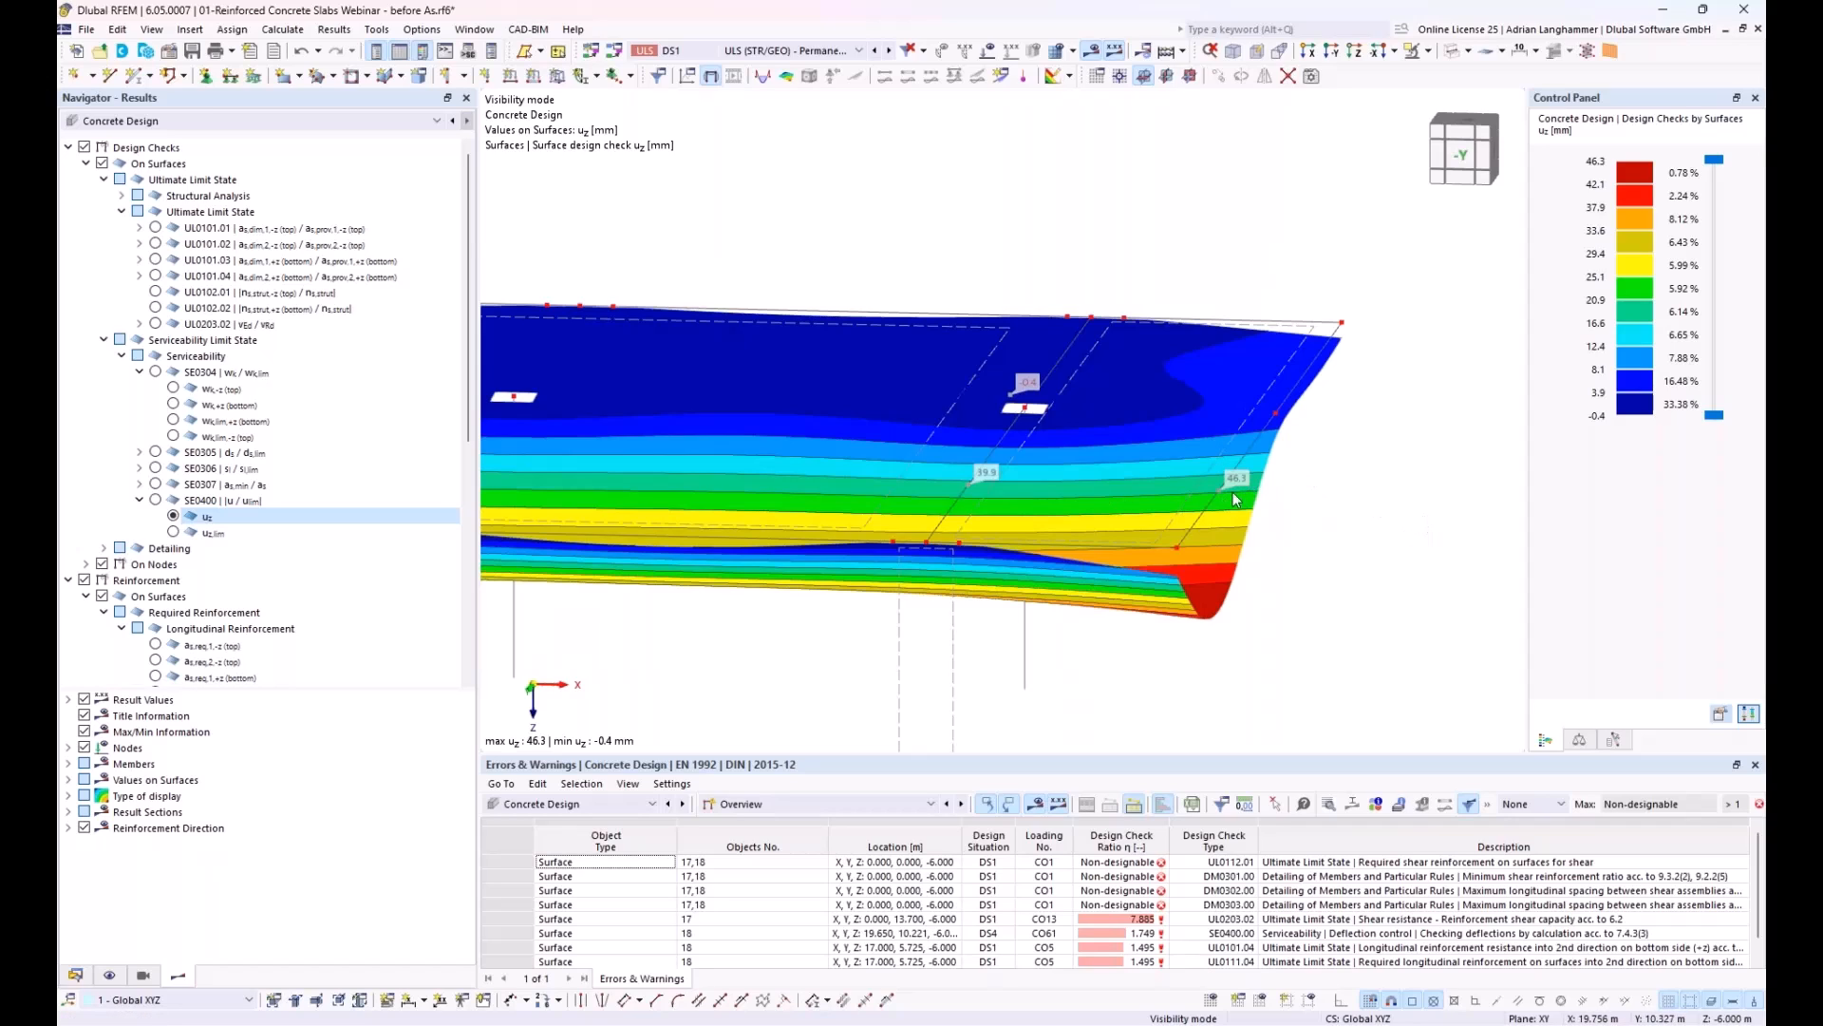
pyautogui.keyDown('ctrl'); pyautogui.moveTo(1406, 490); pyautogui.dragTo(1189, 499, button='middle'); pyautogui.keyUp('ctrl')
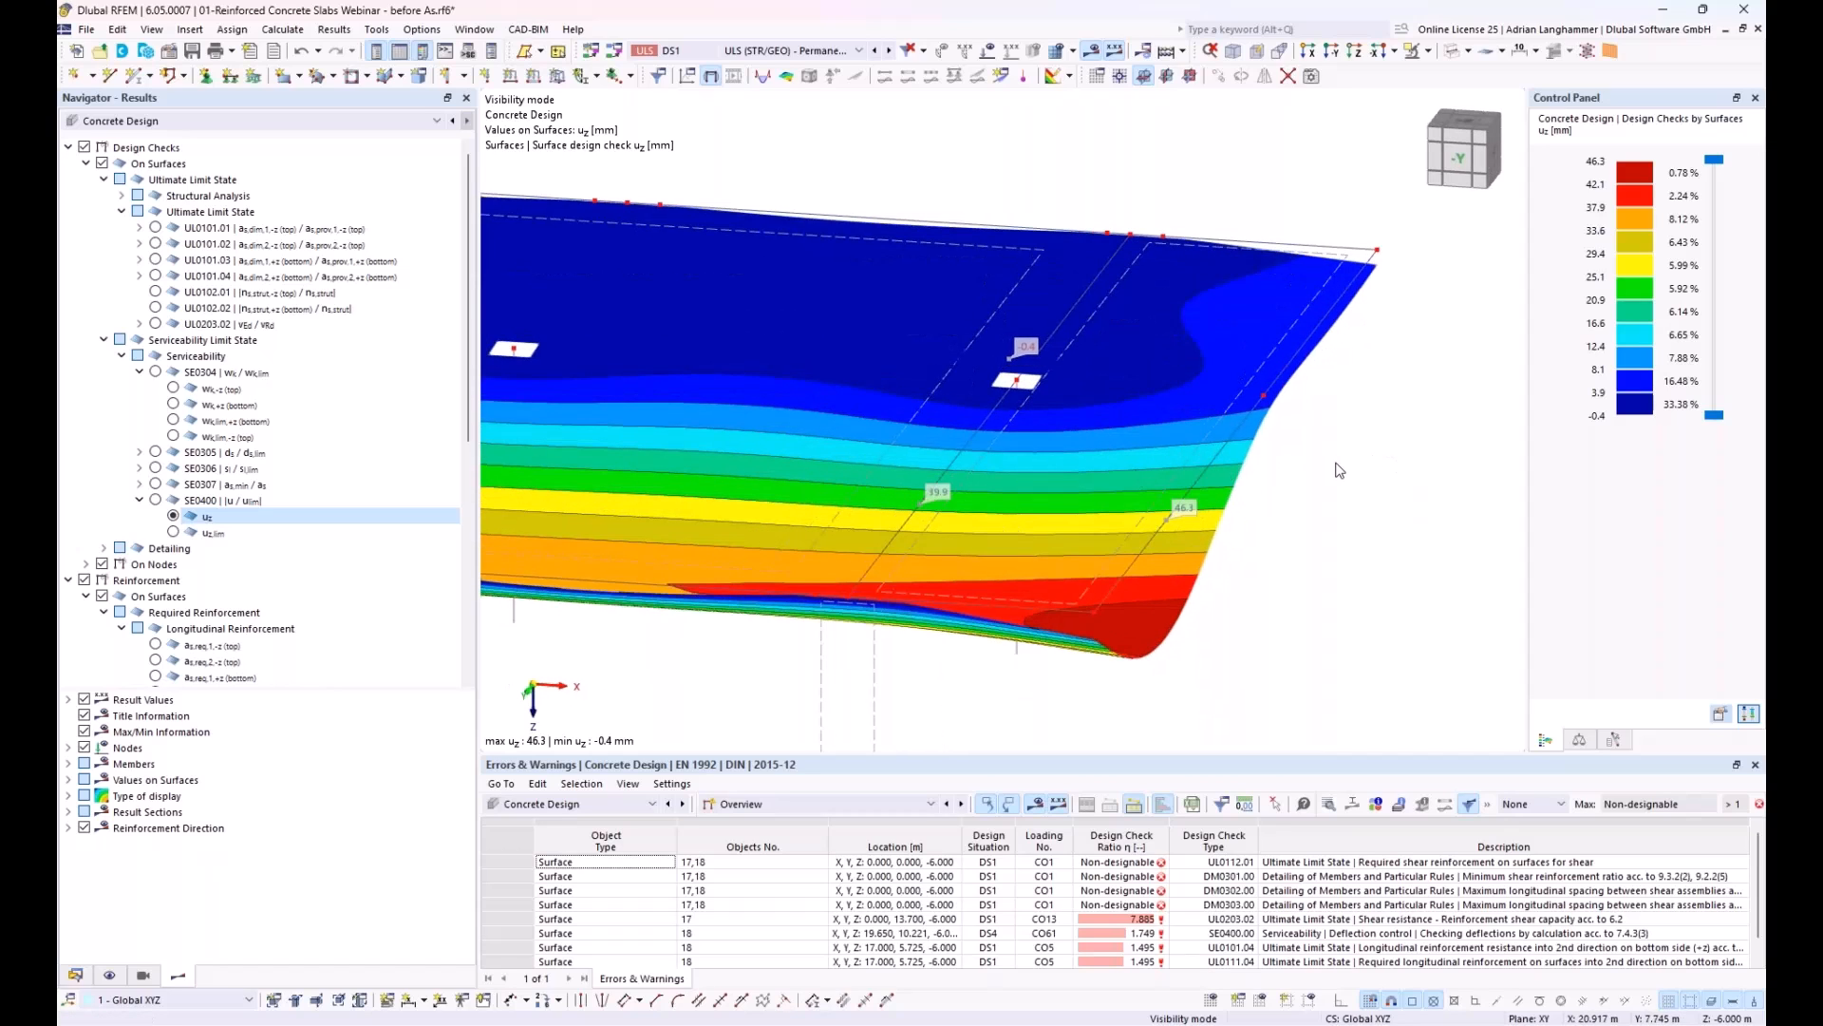
pyautogui.moveTo(1331, 445); pyautogui.dragTo(1331, 398, button='middle')
pyautogui.scroll(-1, 1316, 478)
pyautogui.moveTo(857, 506); pyautogui.dragTo(1087, 513, button='middle')
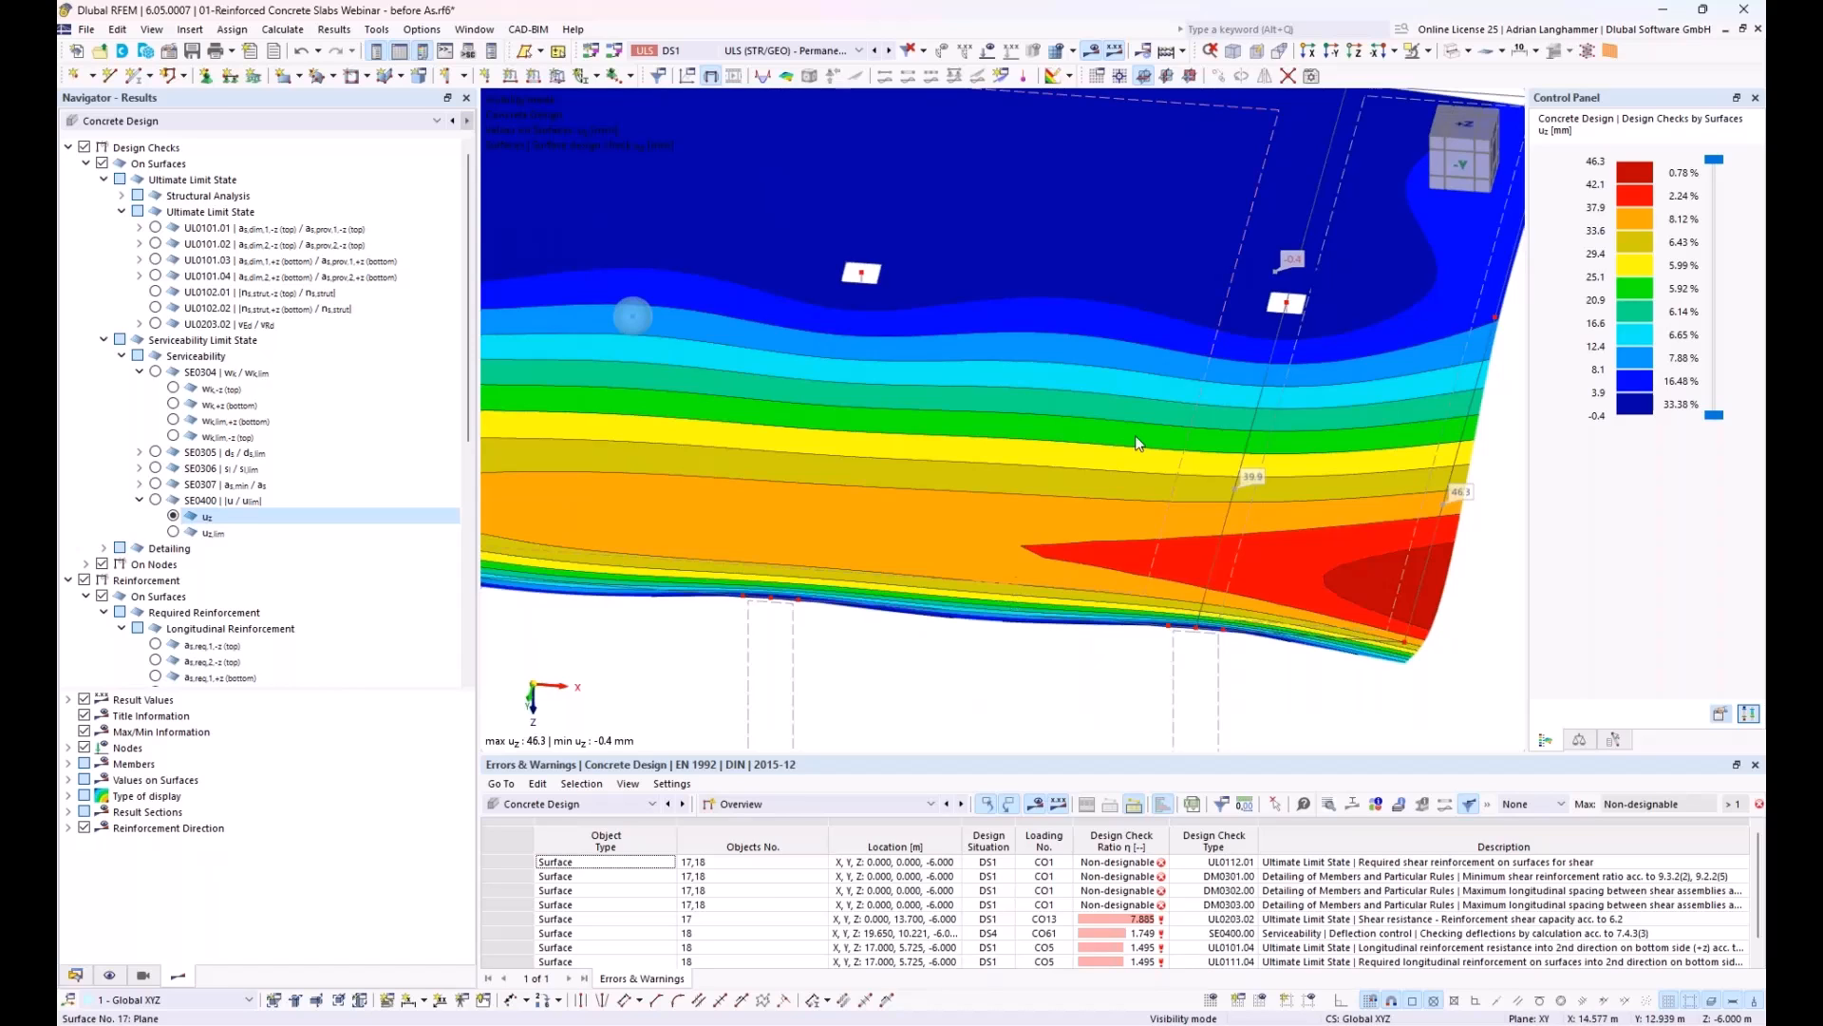
pyautogui.click(1460, 127)
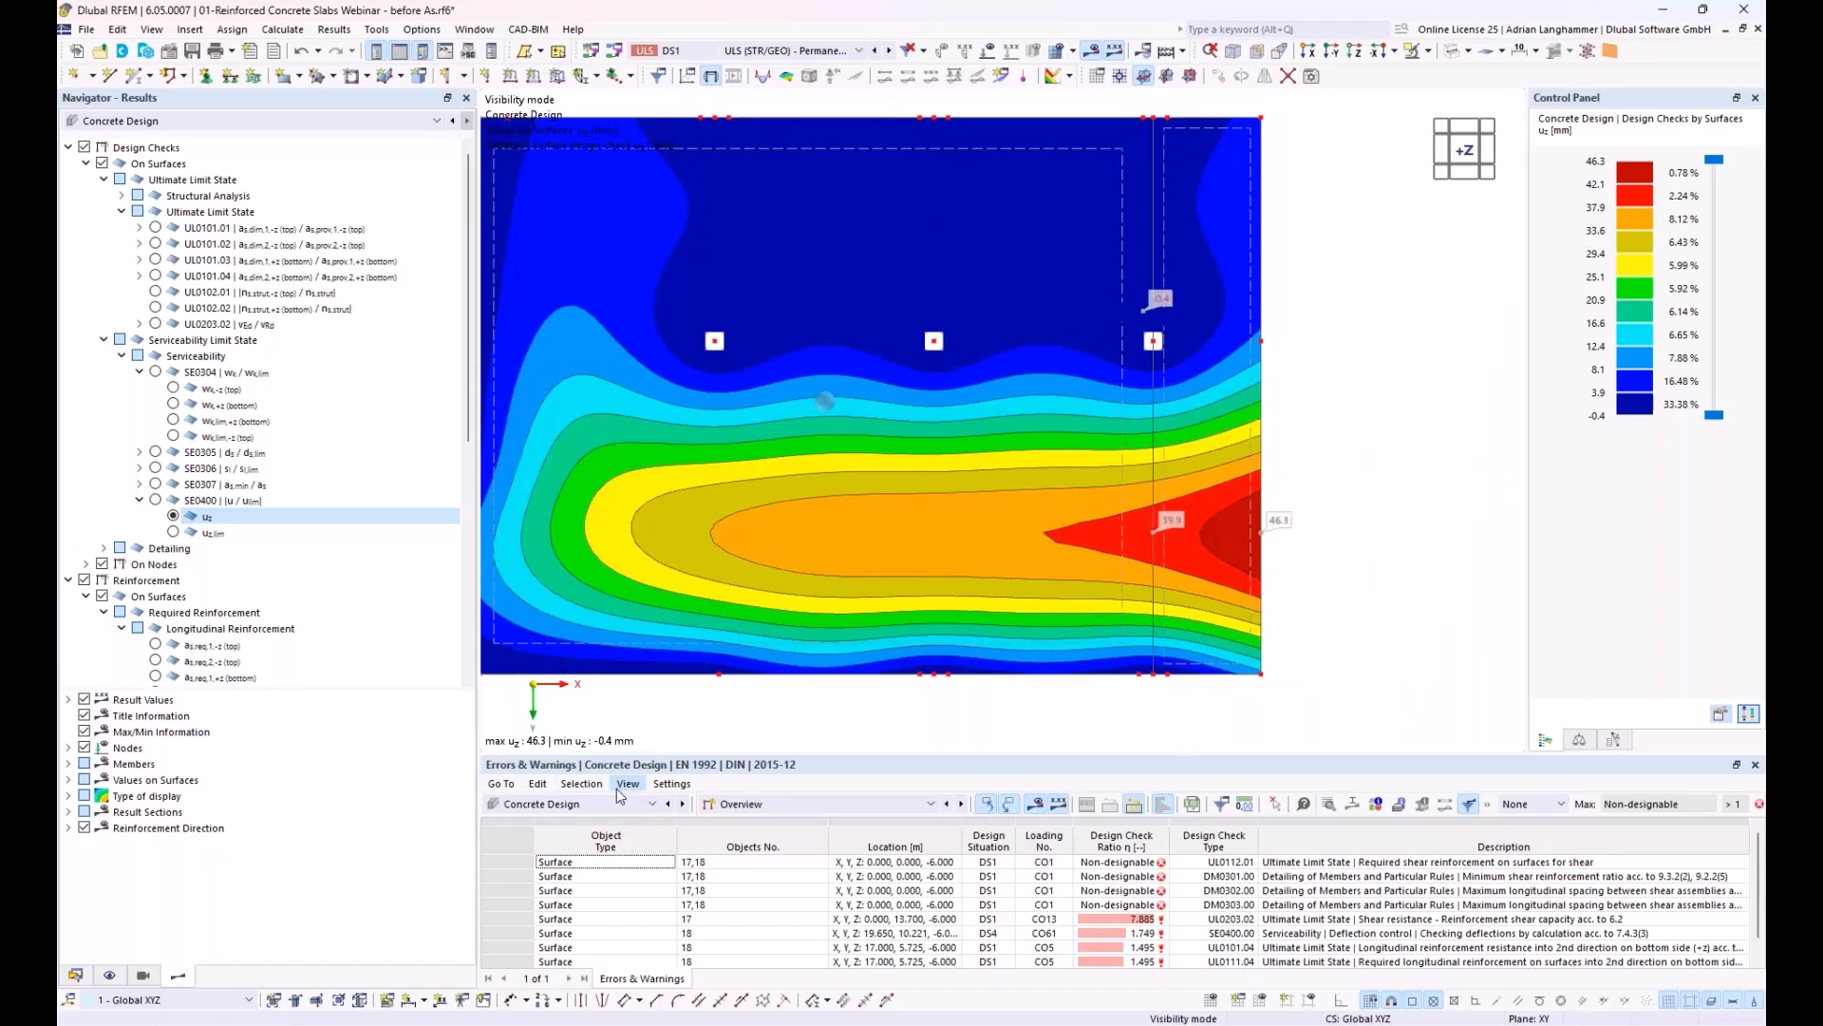
# Step: Show the static analysis global deformations |u| for design situation DS4, SLS - Quasi-permanent
pyautogui.click(860, 52)
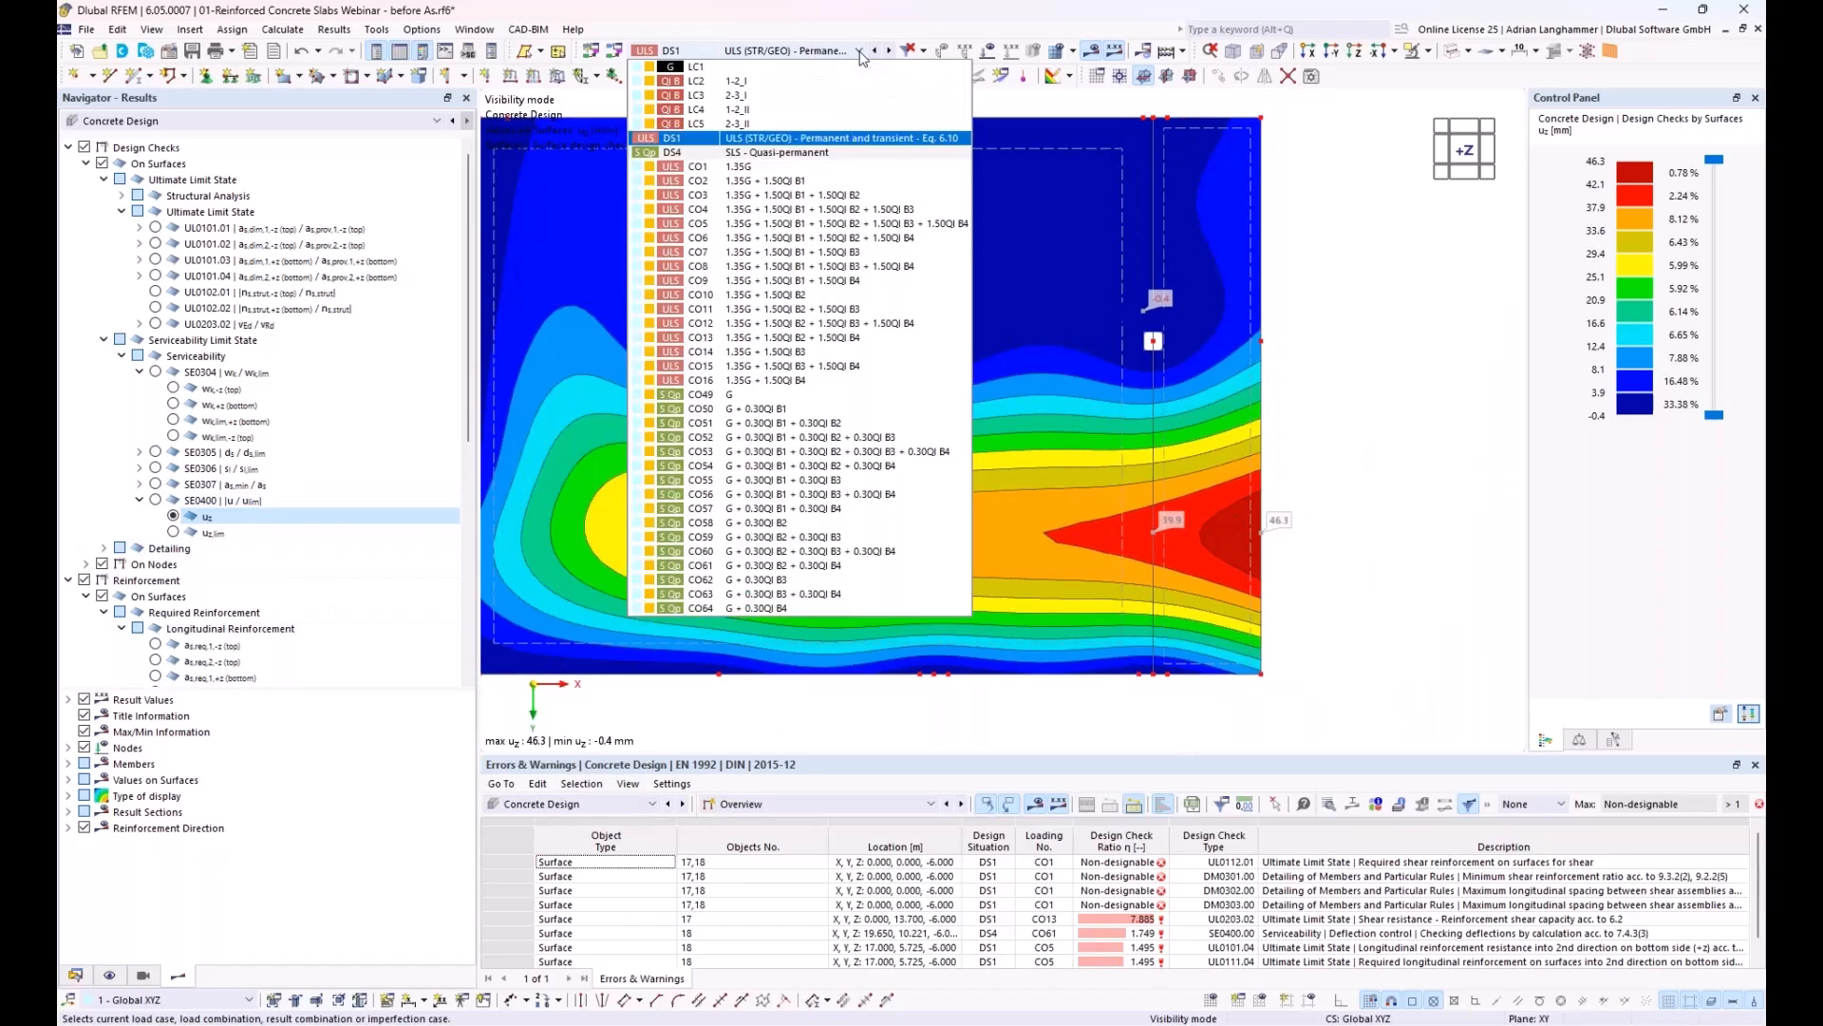
pyautogui.click(830, 153)
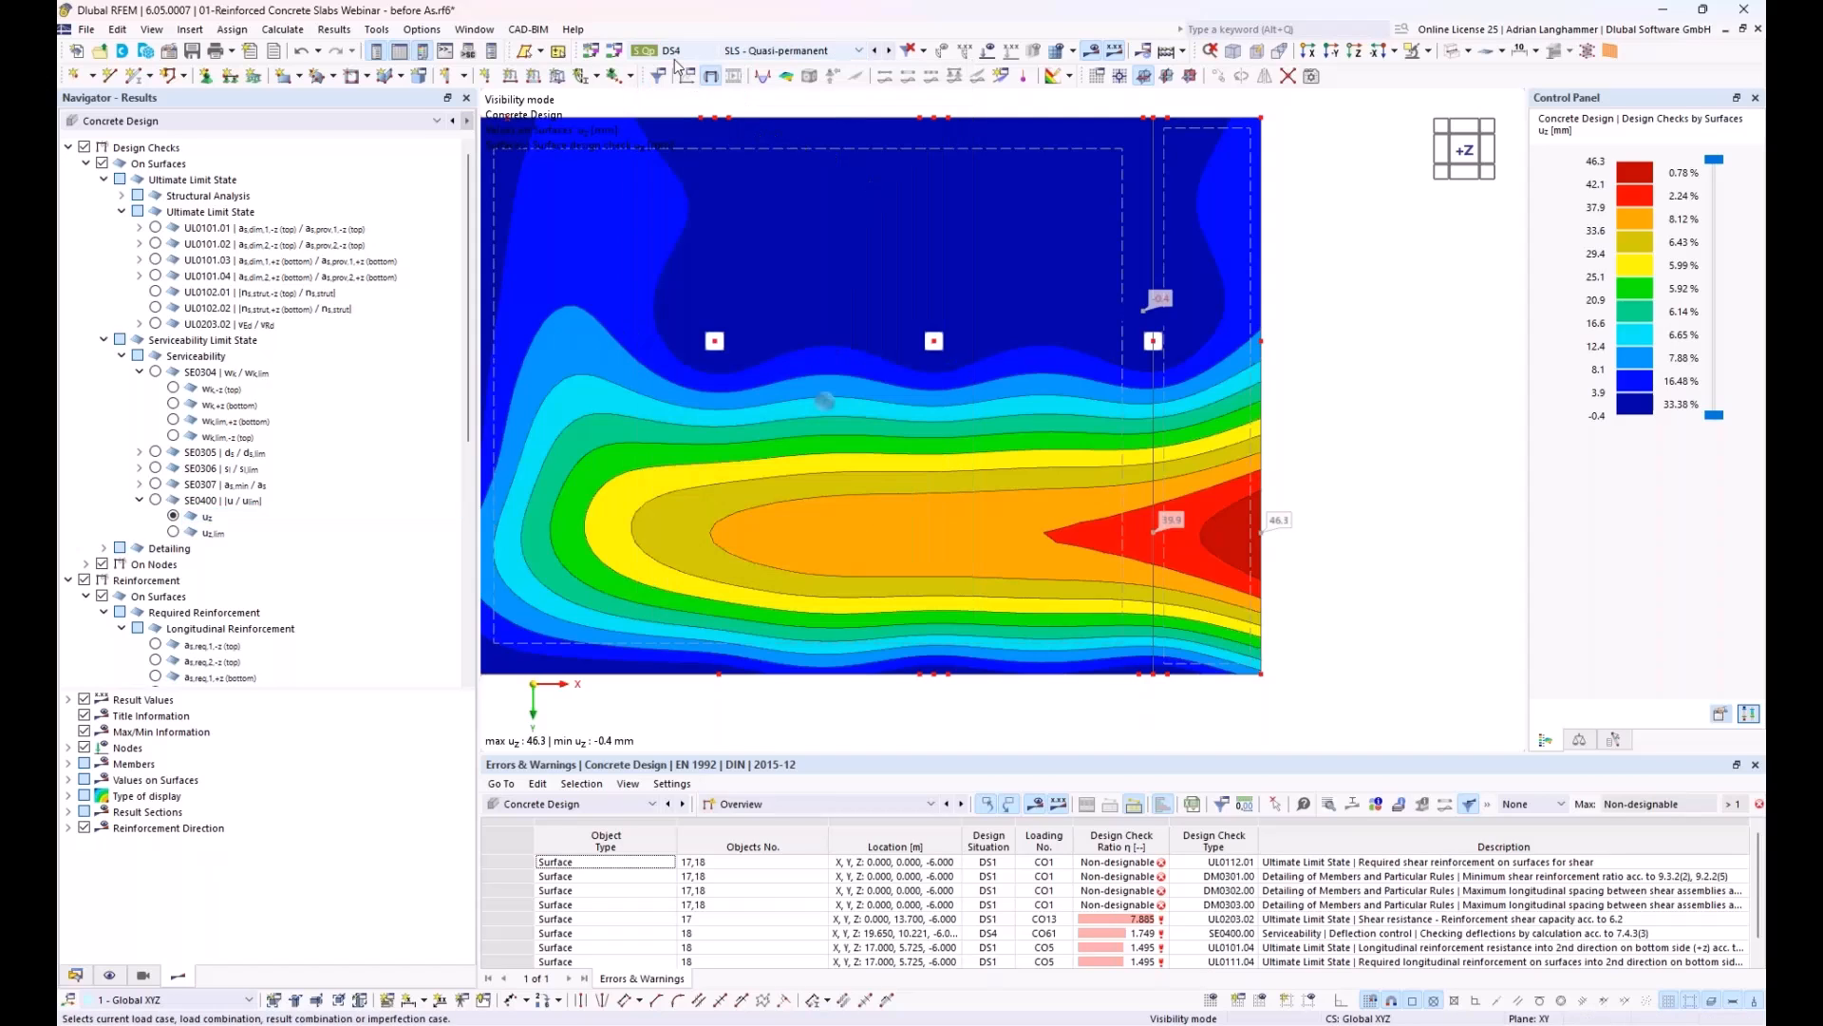
pyautogui.click(597, 805)
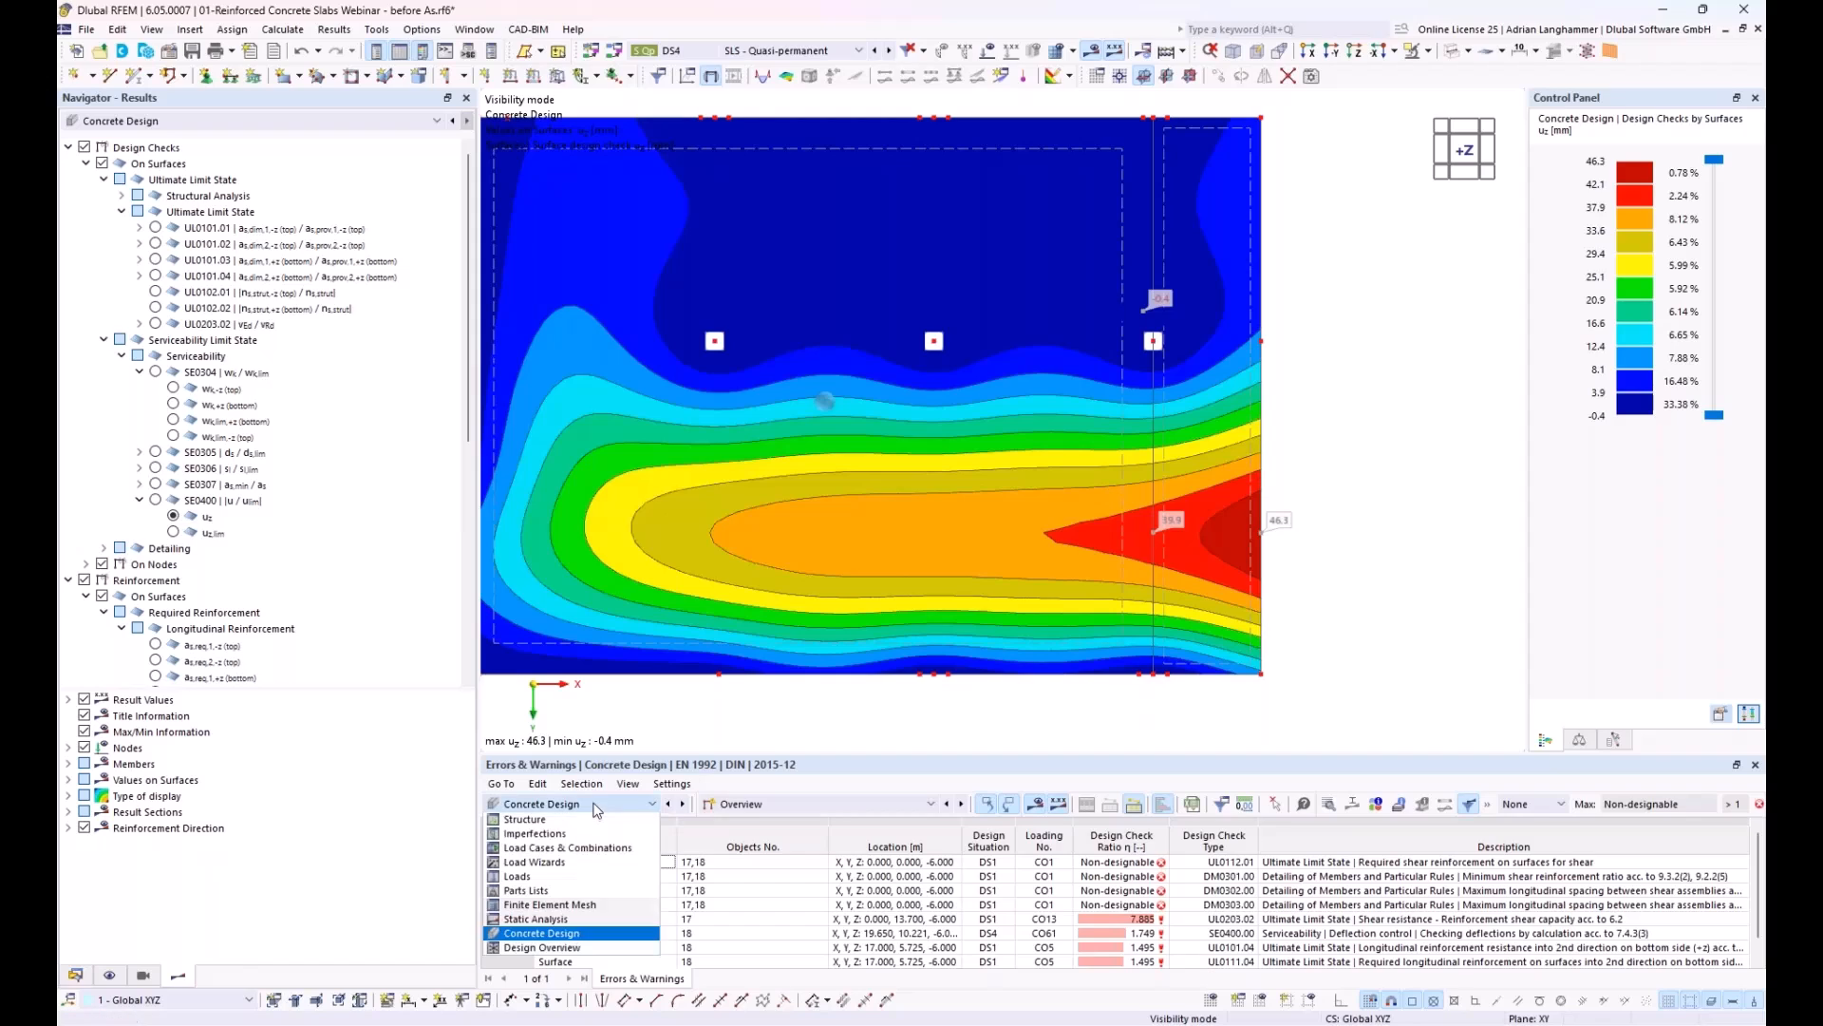
pyautogui.click(559, 927)
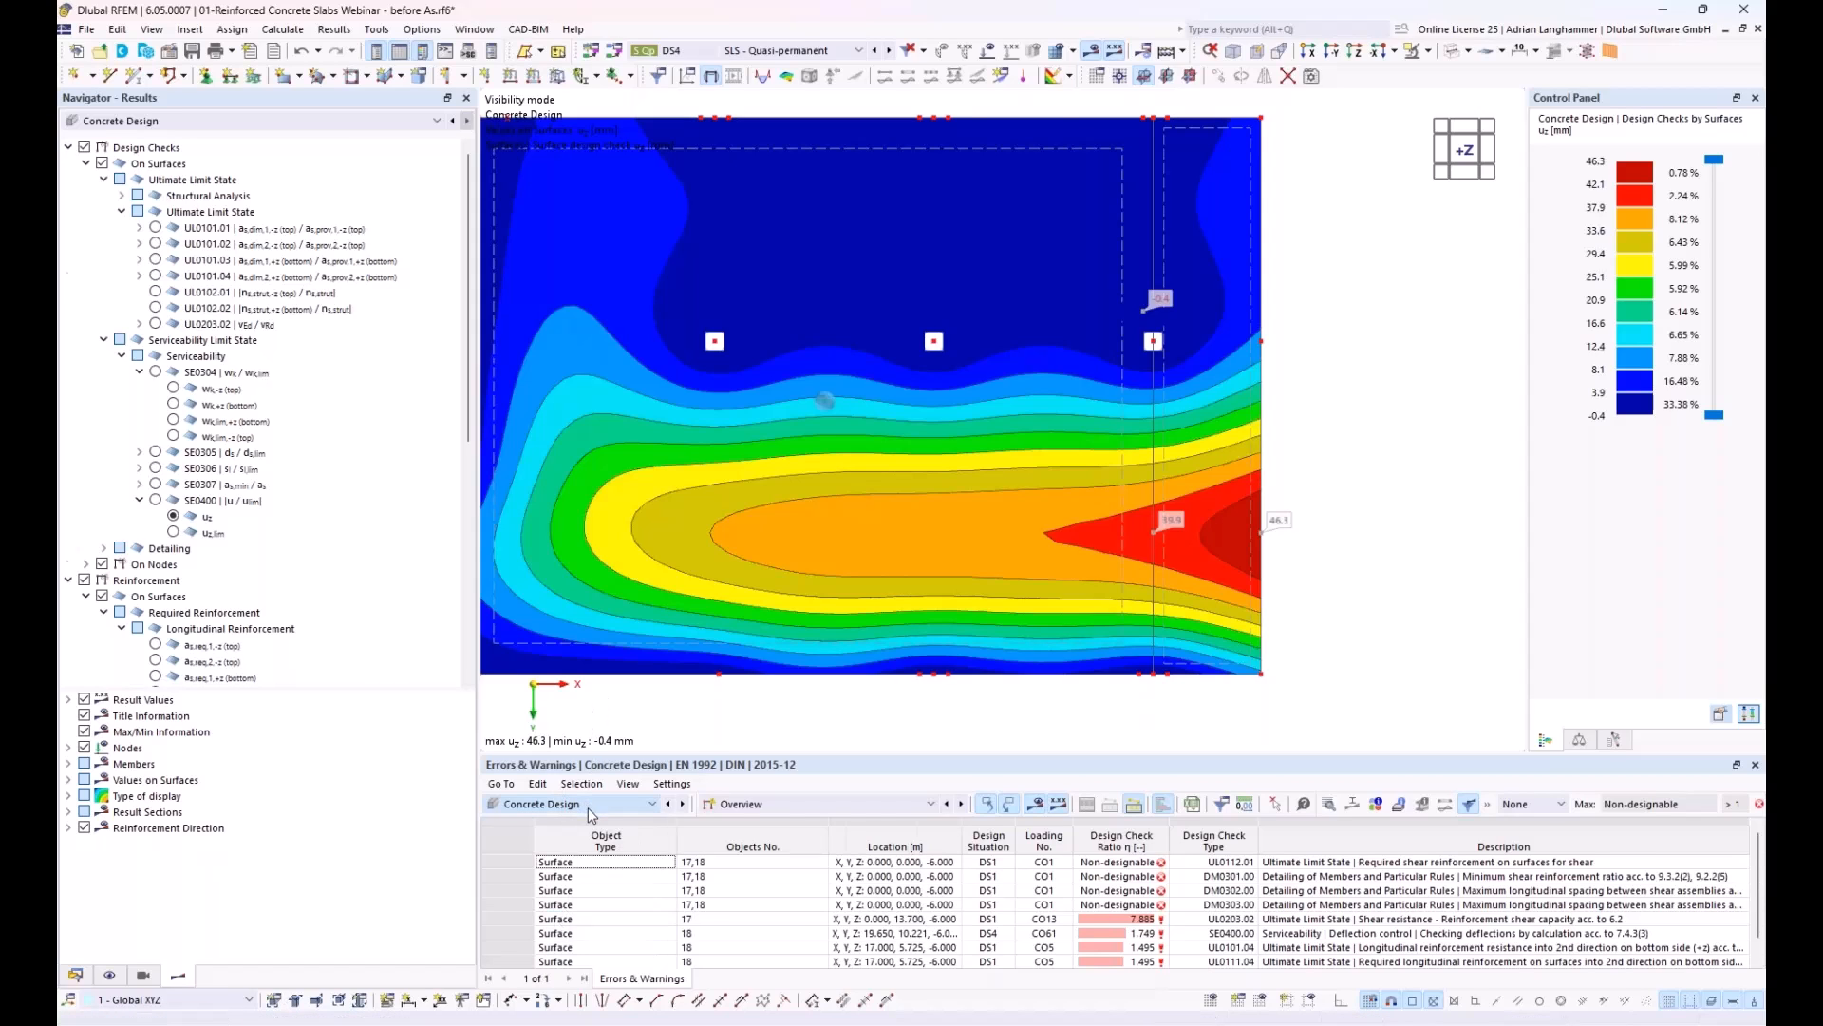
pyautogui.click(737, 50)
pyautogui.click(725, 152)
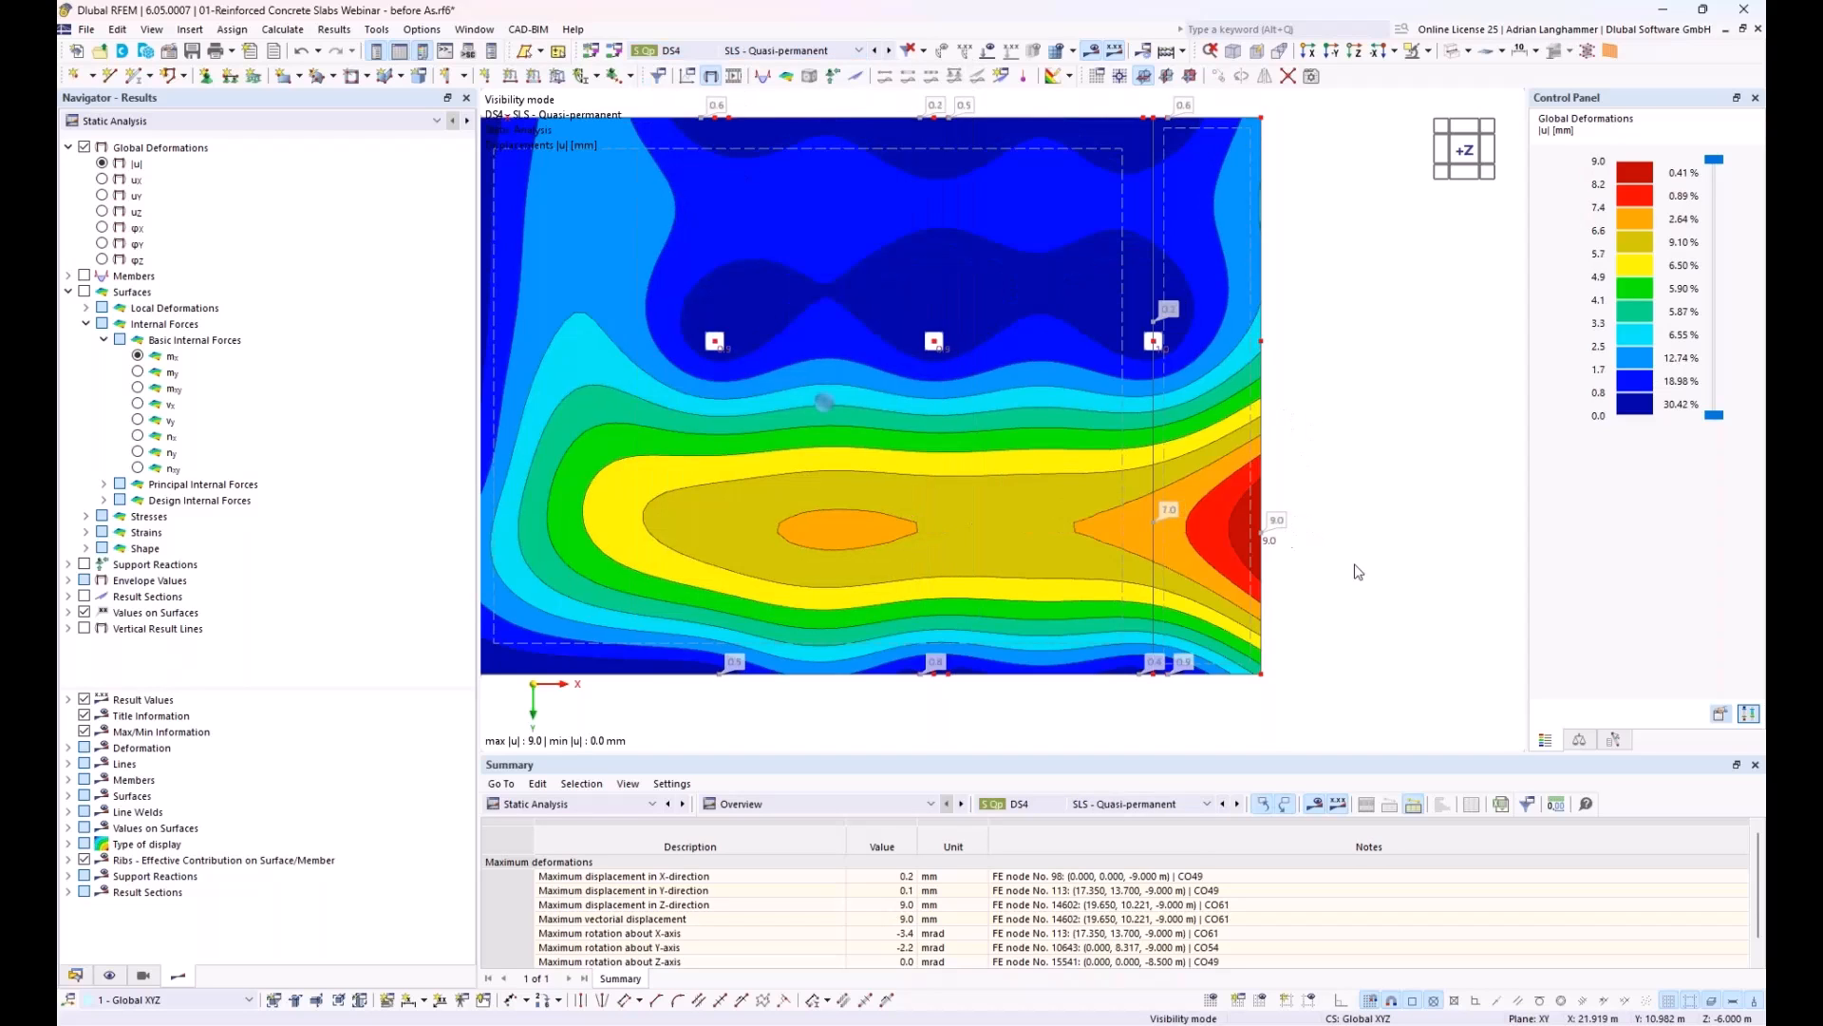
pyautogui.moveTo(1352, 568); pyautogui.dragTo(1324, 560, button='middle')
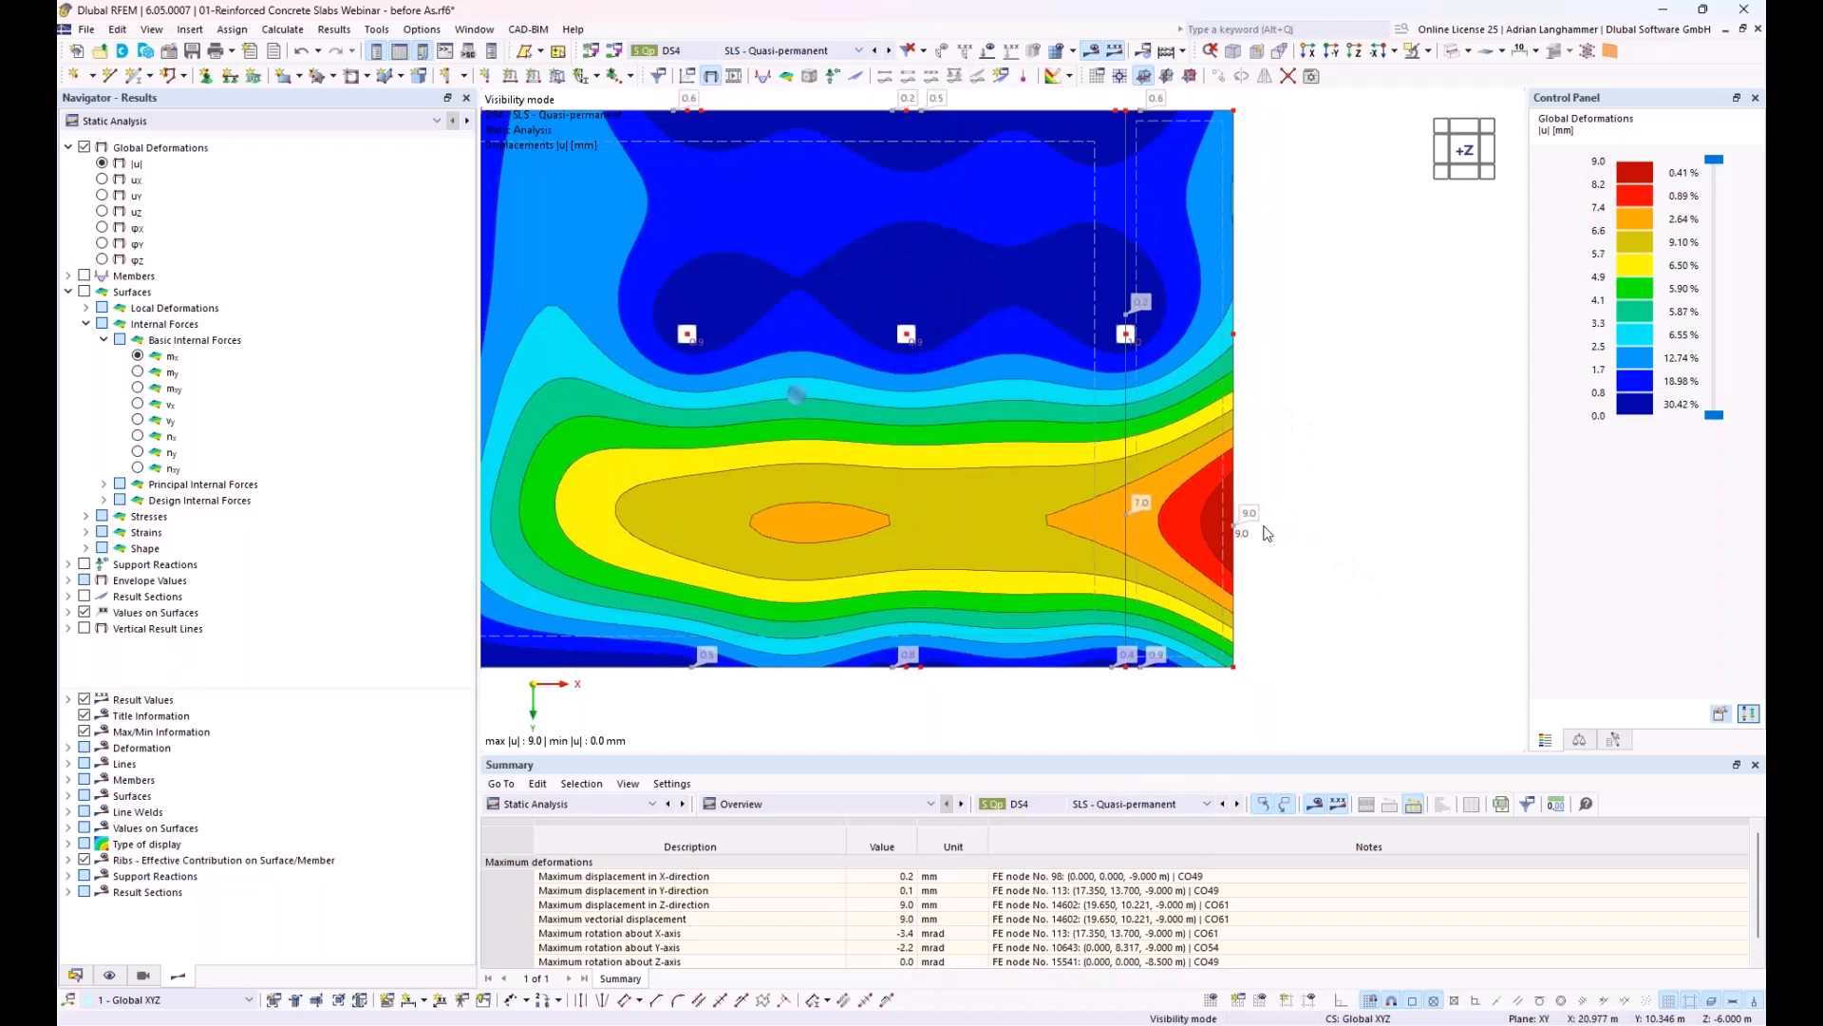
# Step: Return to the Concrete Design results and examine the u_z deflection of the slab obliquely for comparison
pyautogui.click(570, 804)
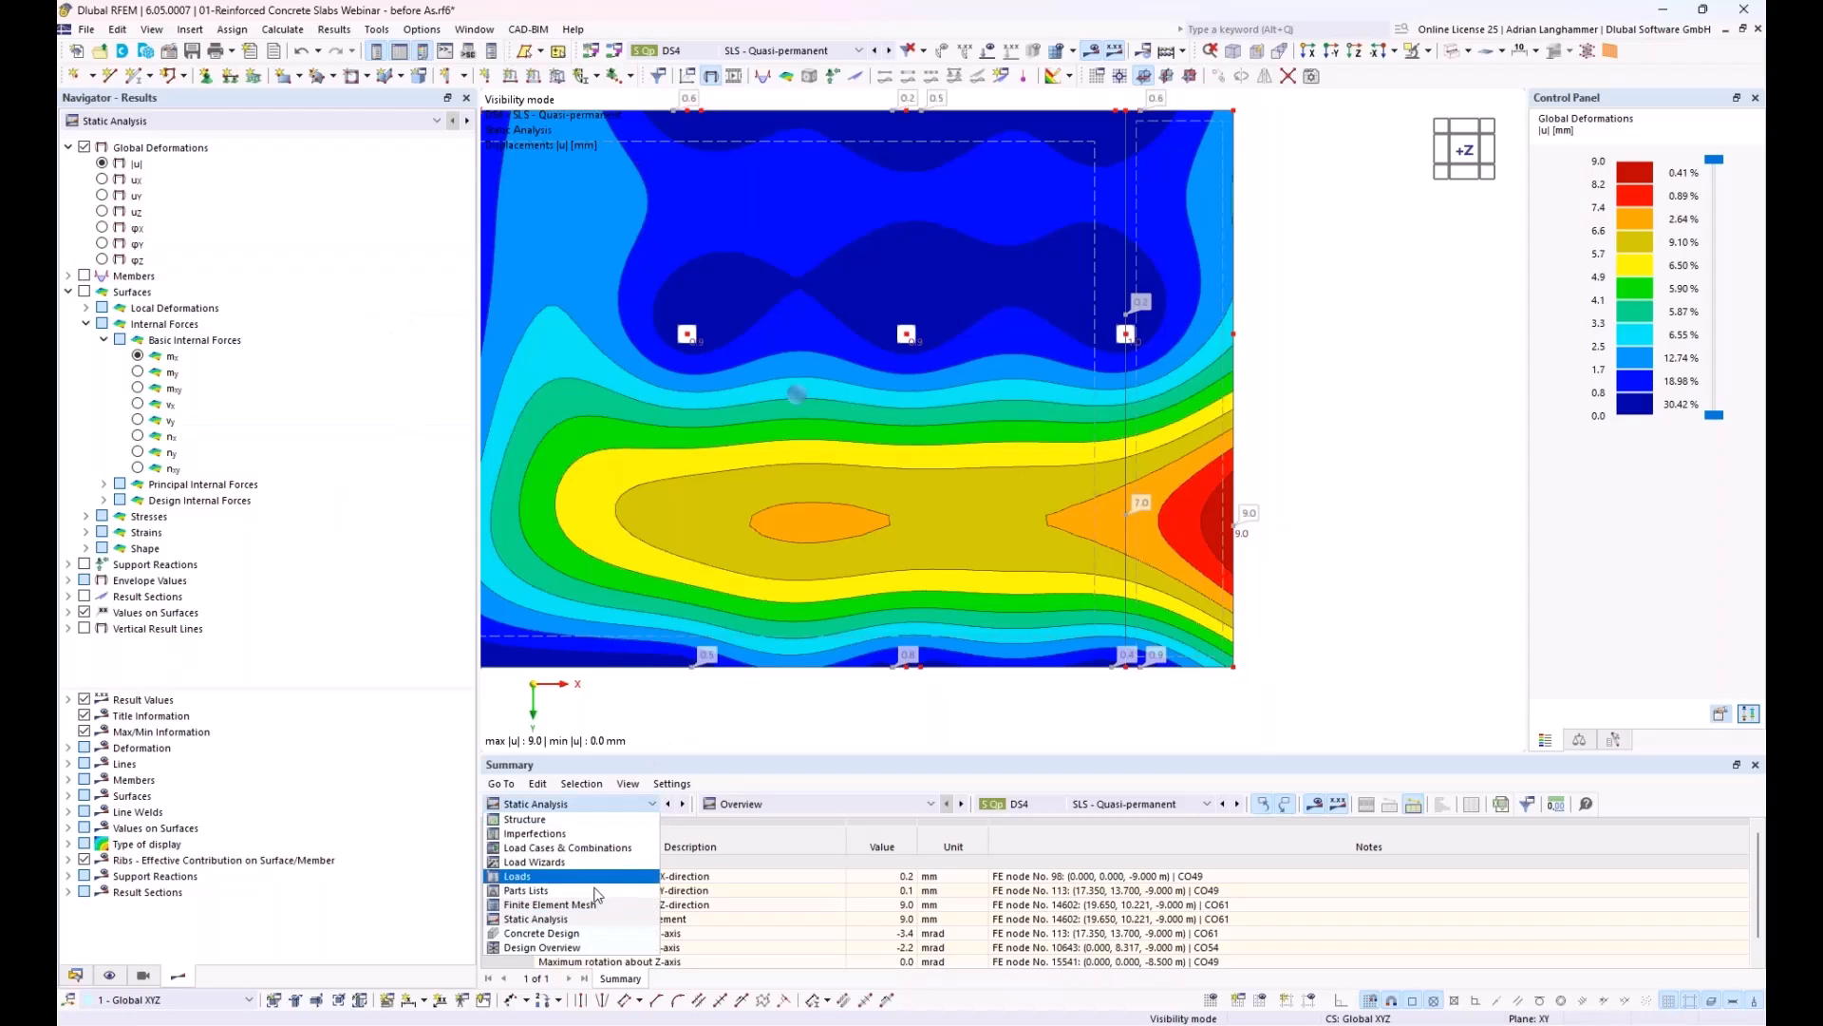
pyautogui.click(604, 935)
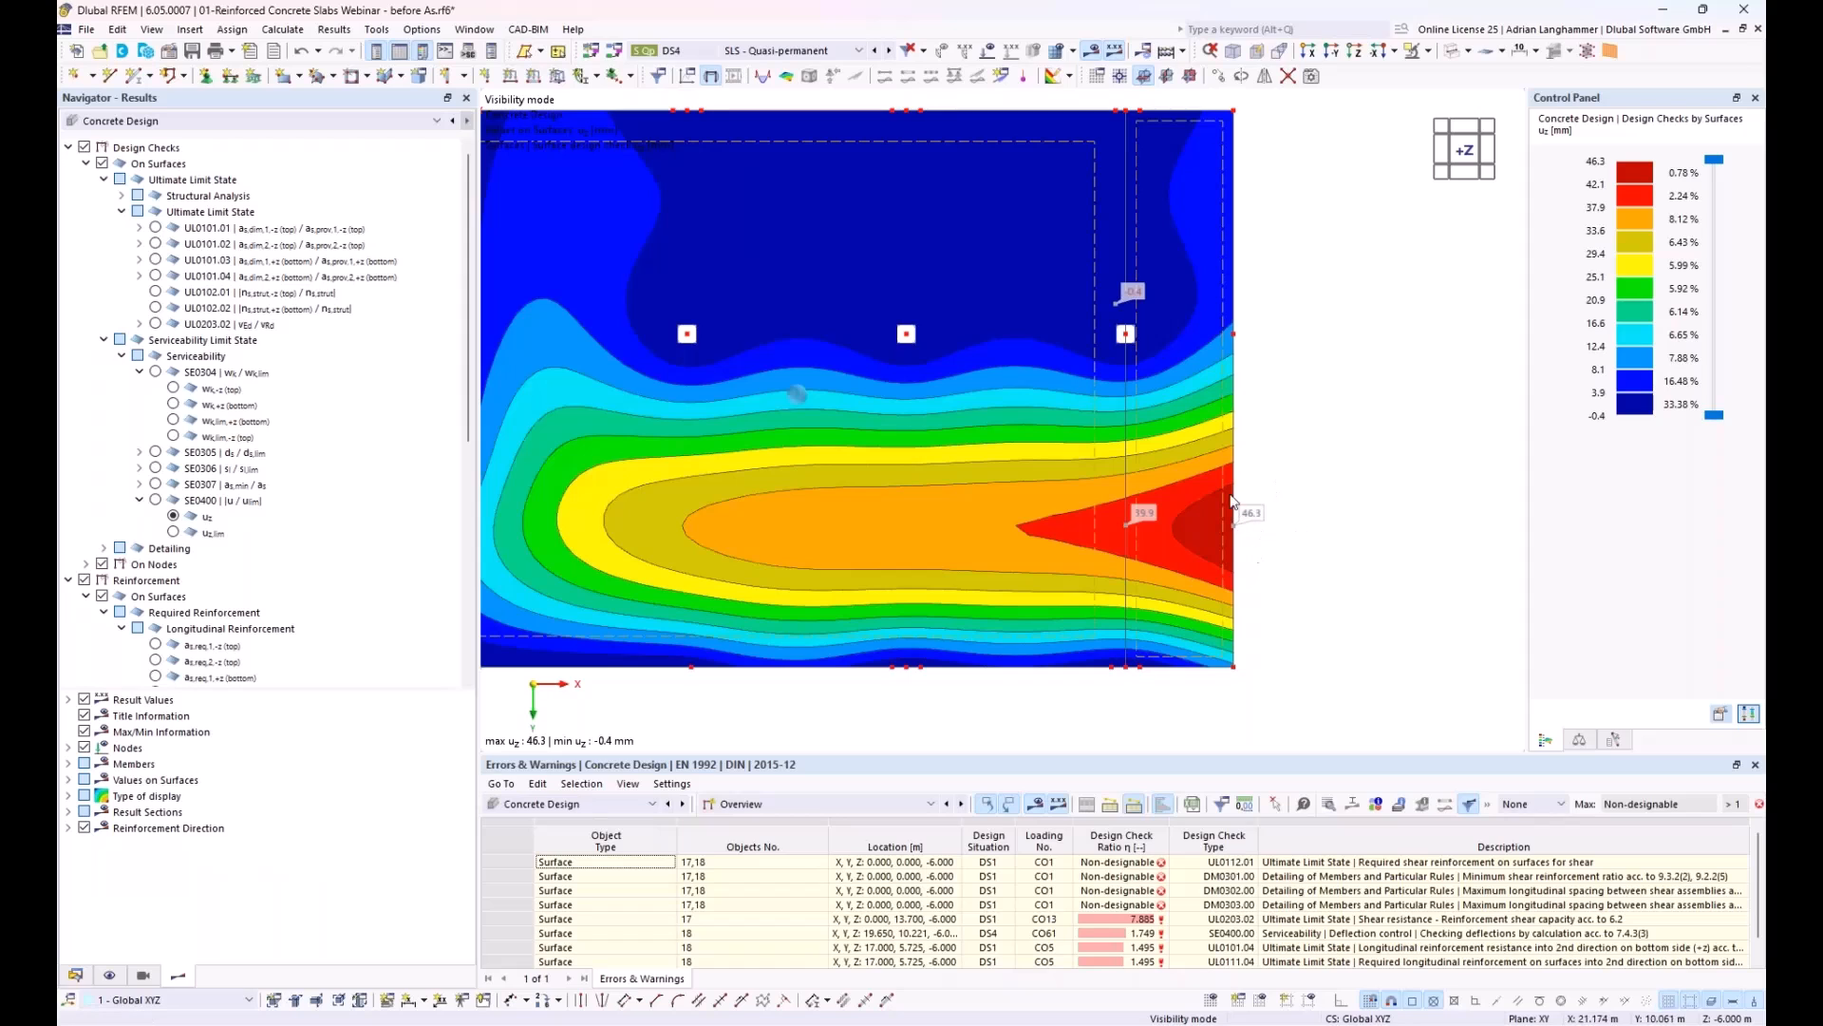
pyautogui.keyDown('ctrl'); pyautogui.moveTo(1330, 500); pyautogui.dragTo(1327, 434, button='middle'); pyautogui.keyUp('ctrl')
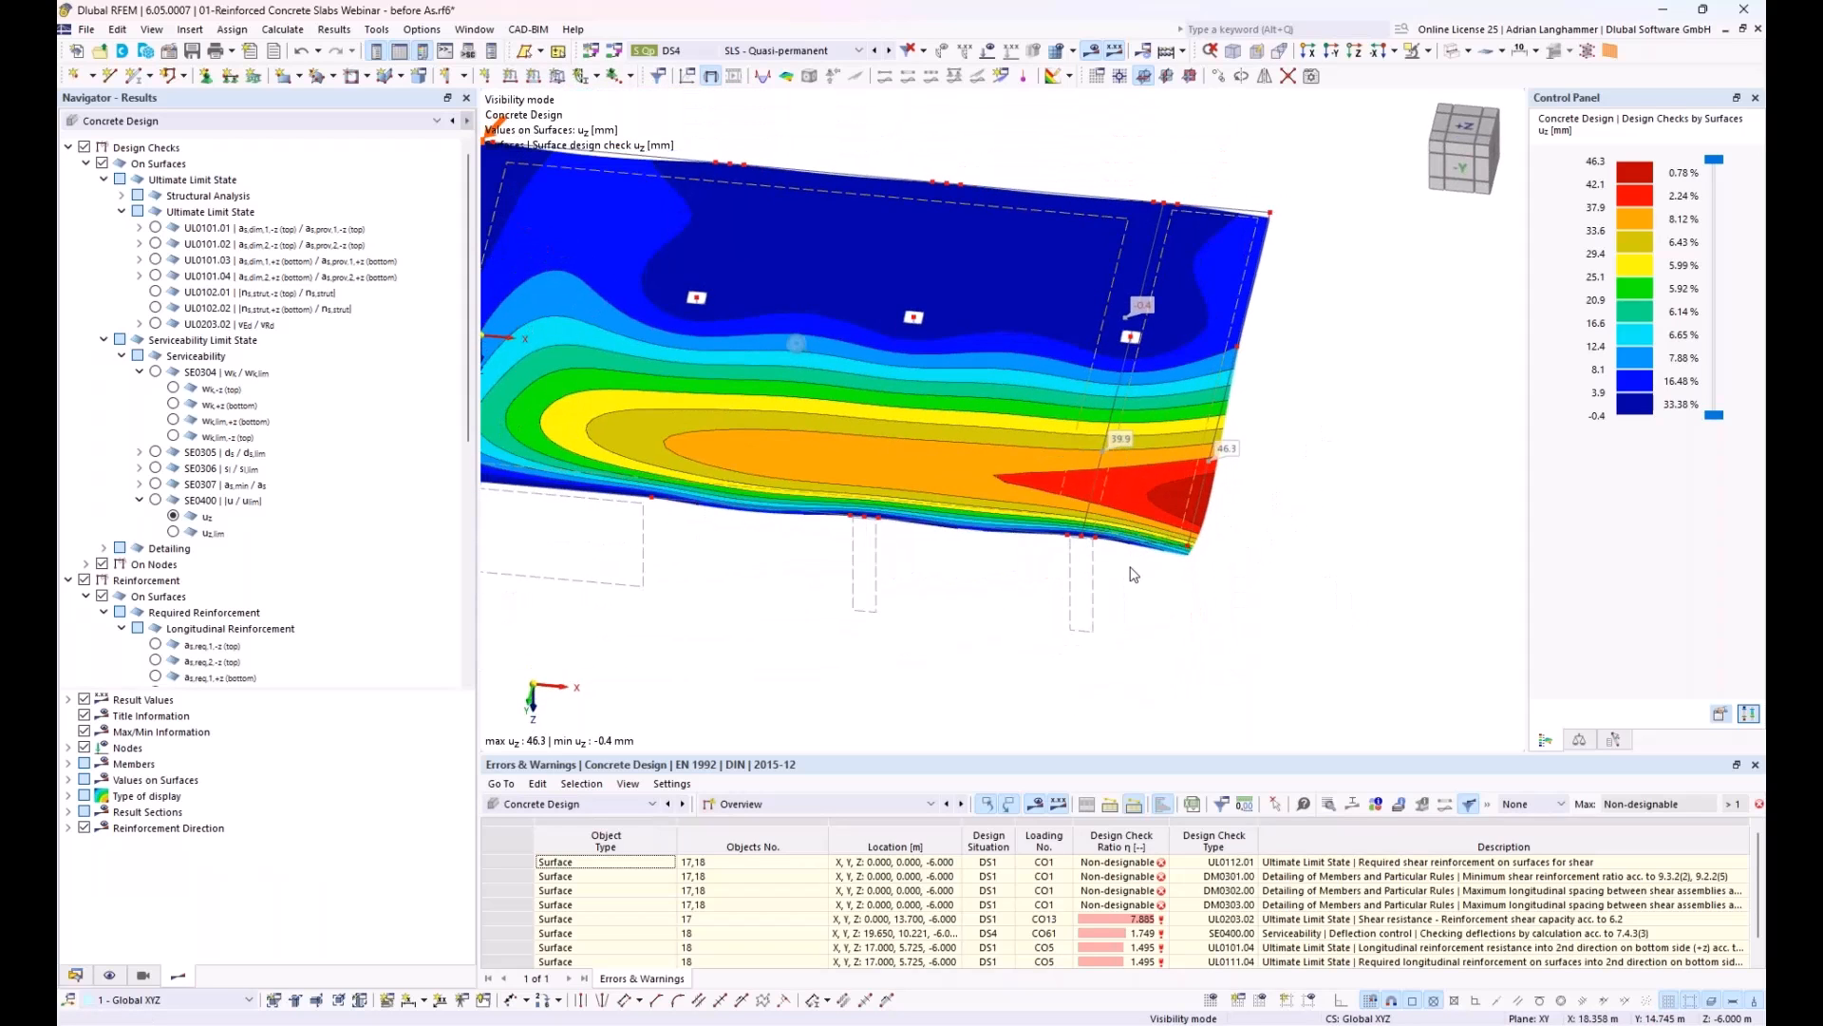
pyautogui.moveTo(1007, 634); pyautogui.dragTo(924, 643, button='middle')
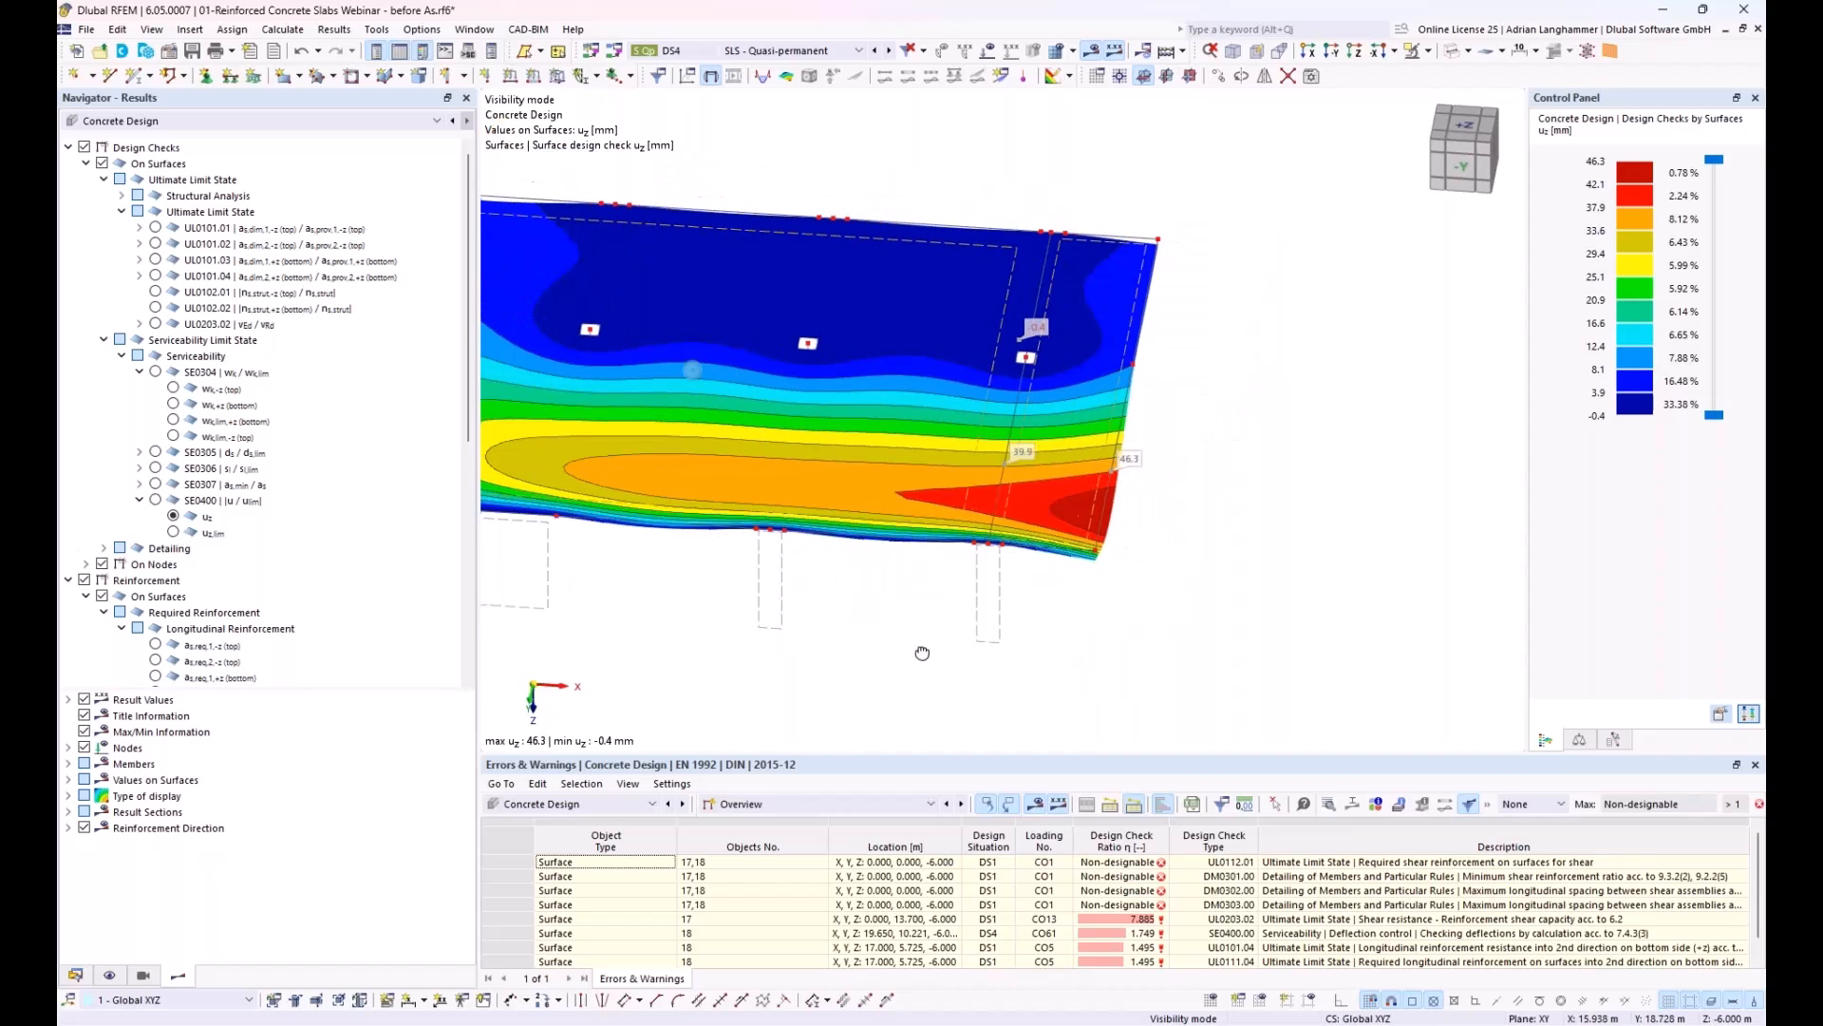
# Step: List the design ratios on surfaces by design situation in an enlarged table and select the SE0400 deflection control check of DS4
pyautogui.click(771, 806)
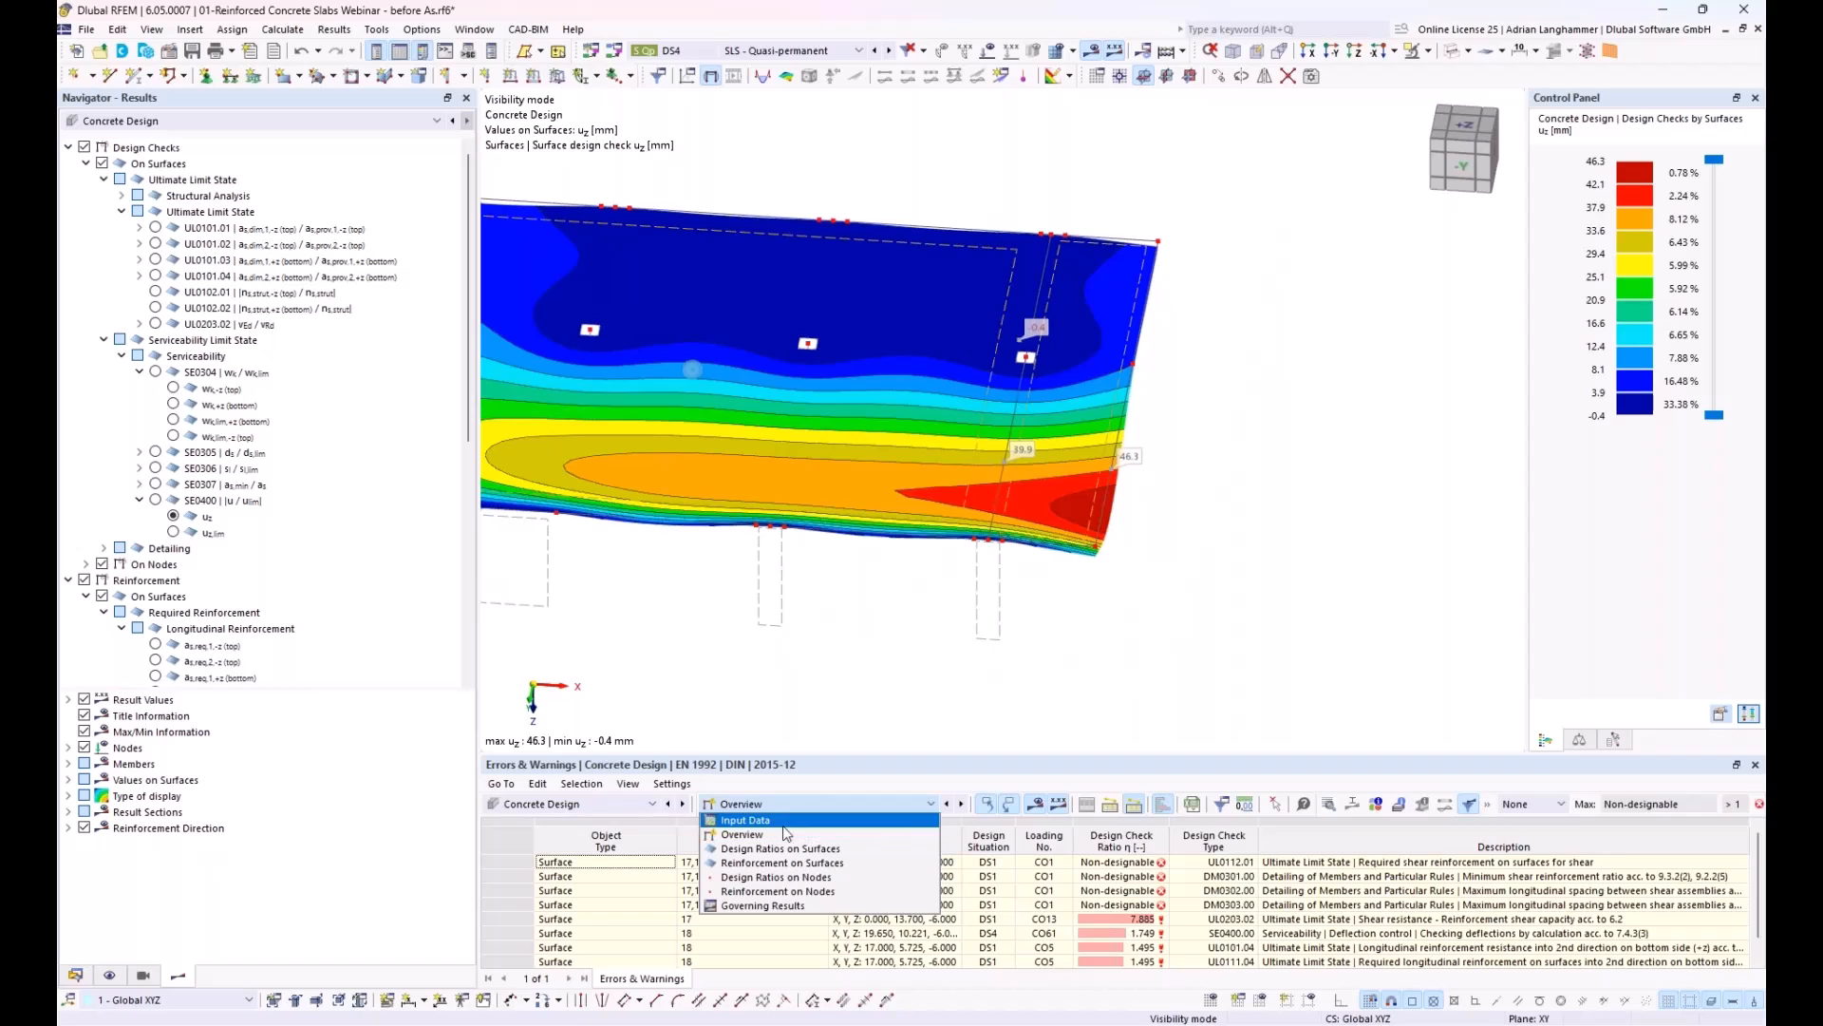
pyautogui.click(841, 849)
pyautogui.moveTo(903, 754); pyautogui.dragTo(889, 637)
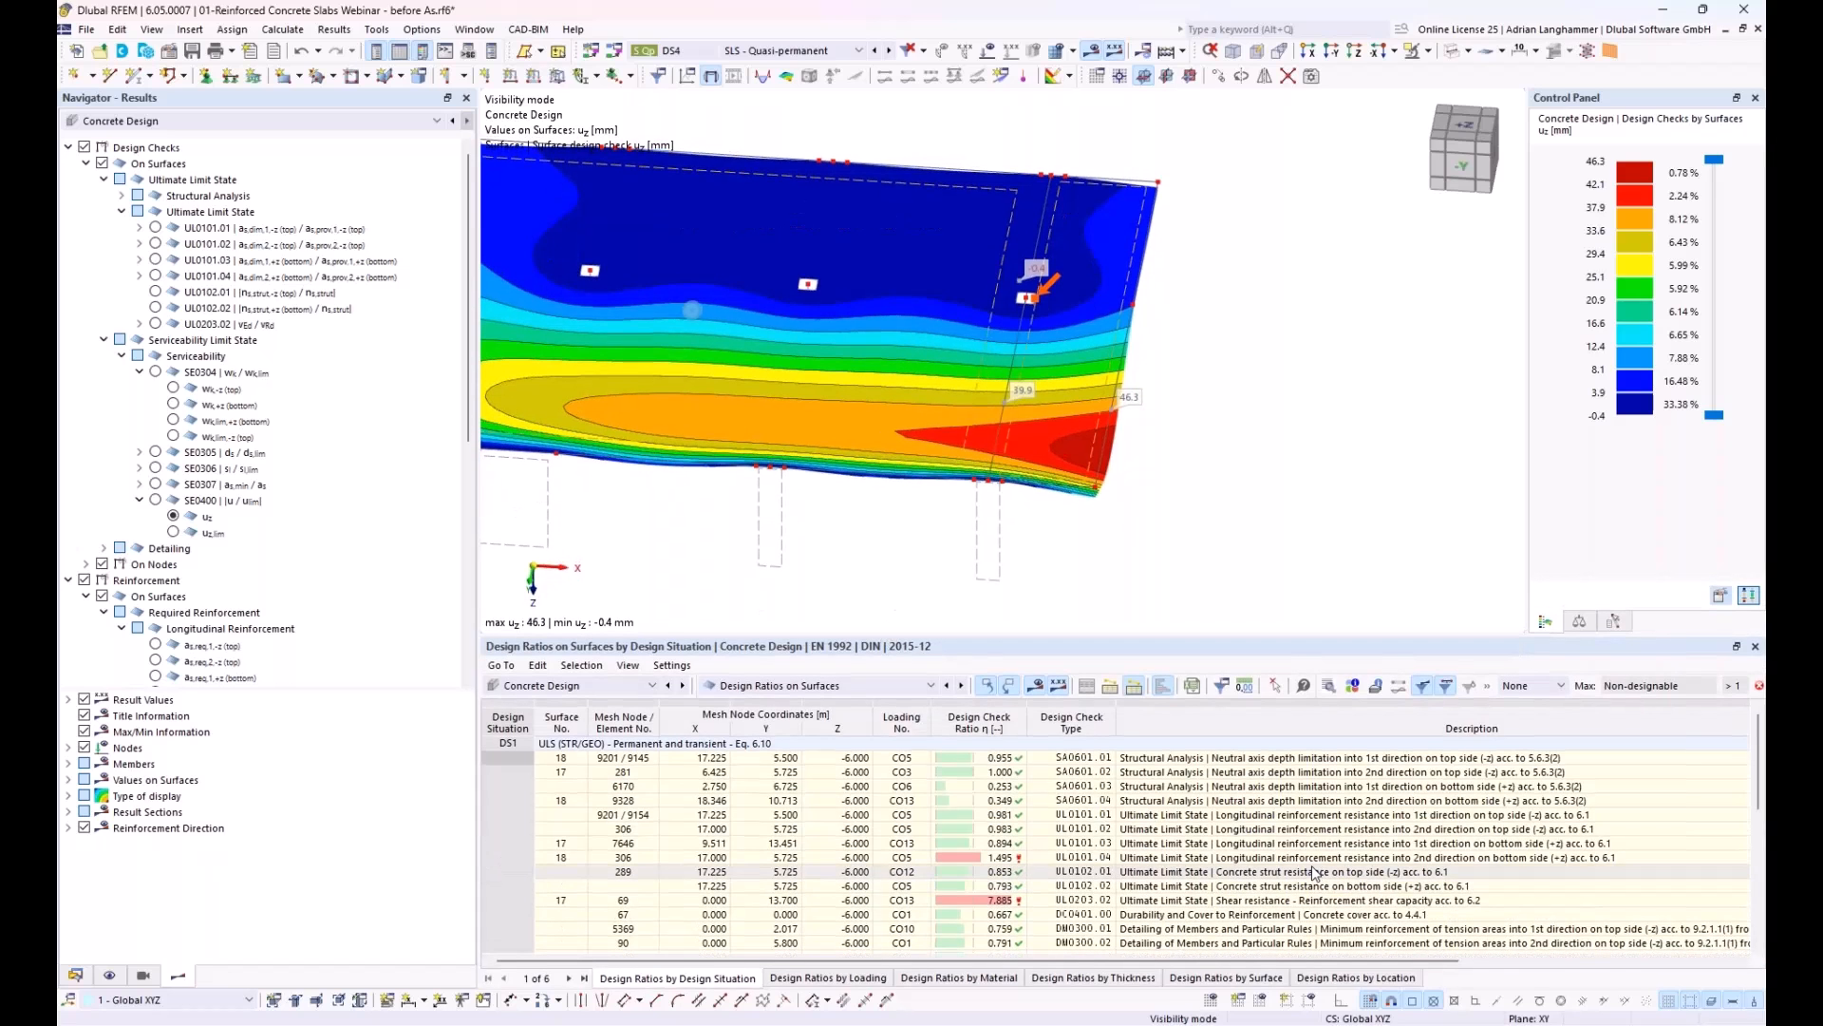
pyautogui.click(1309, 900)
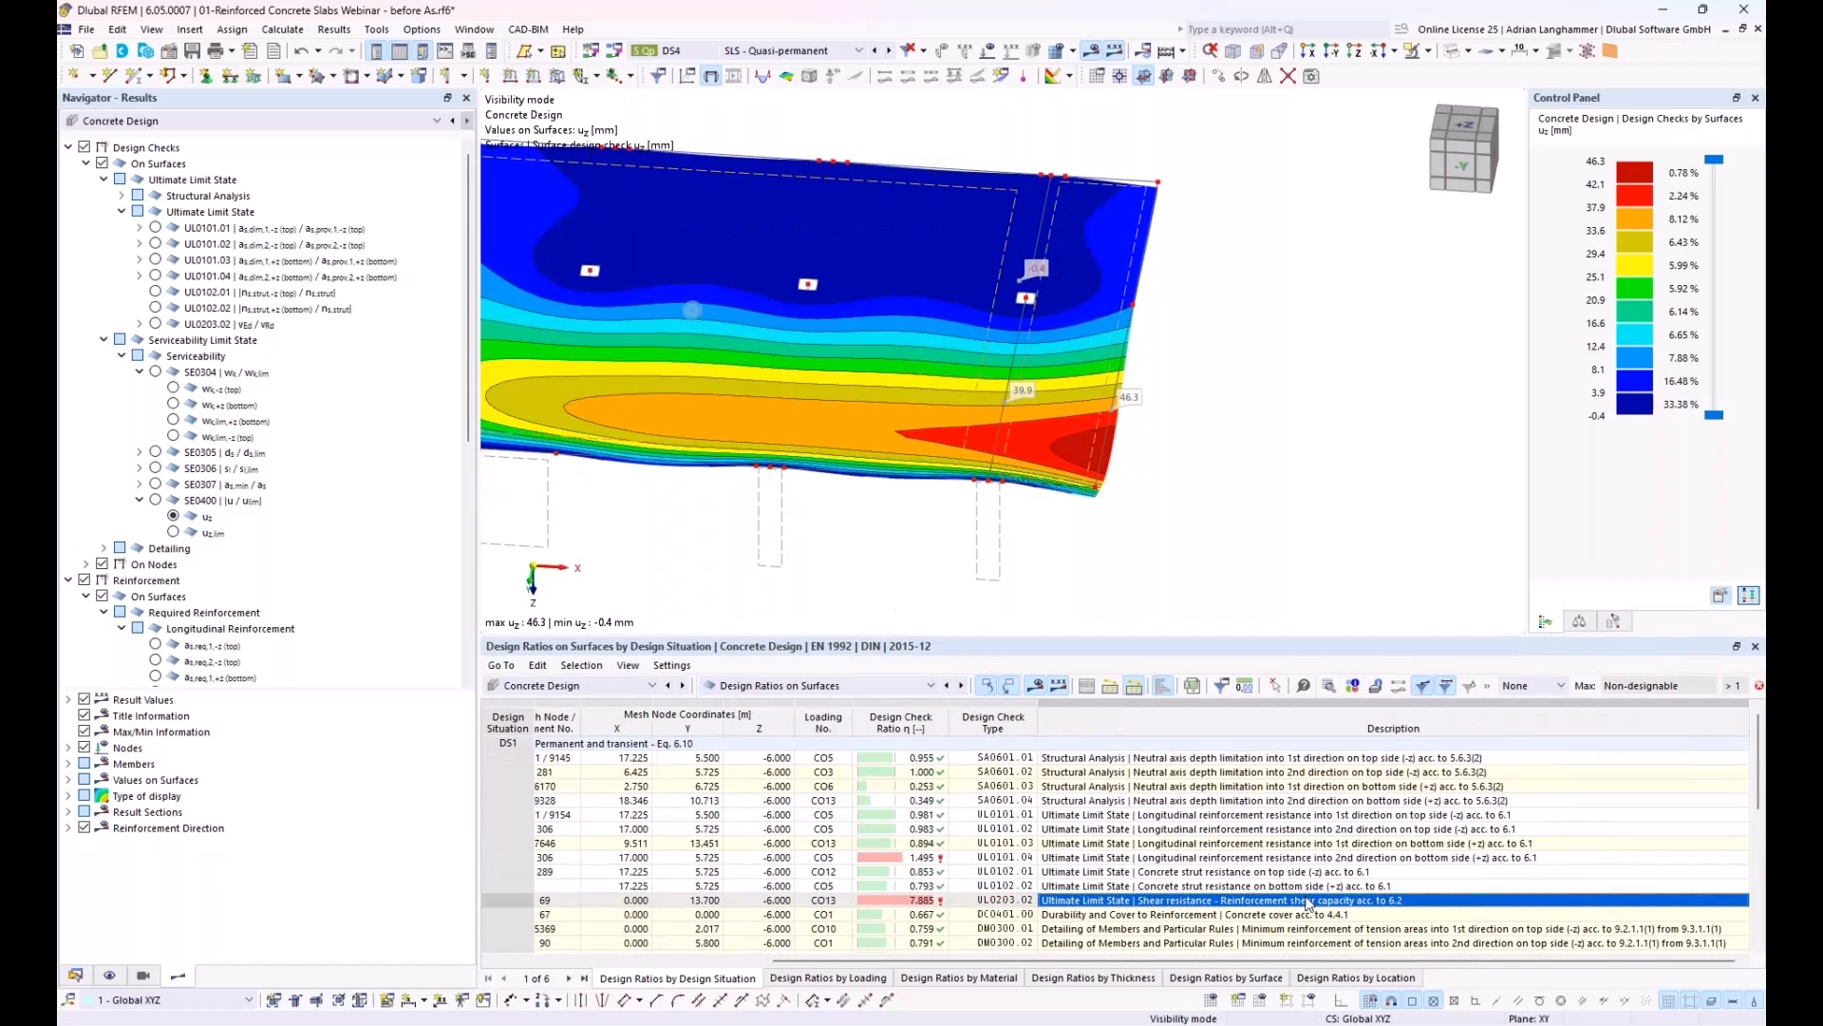
pyautogui.scroll(-4, 1309, 900)
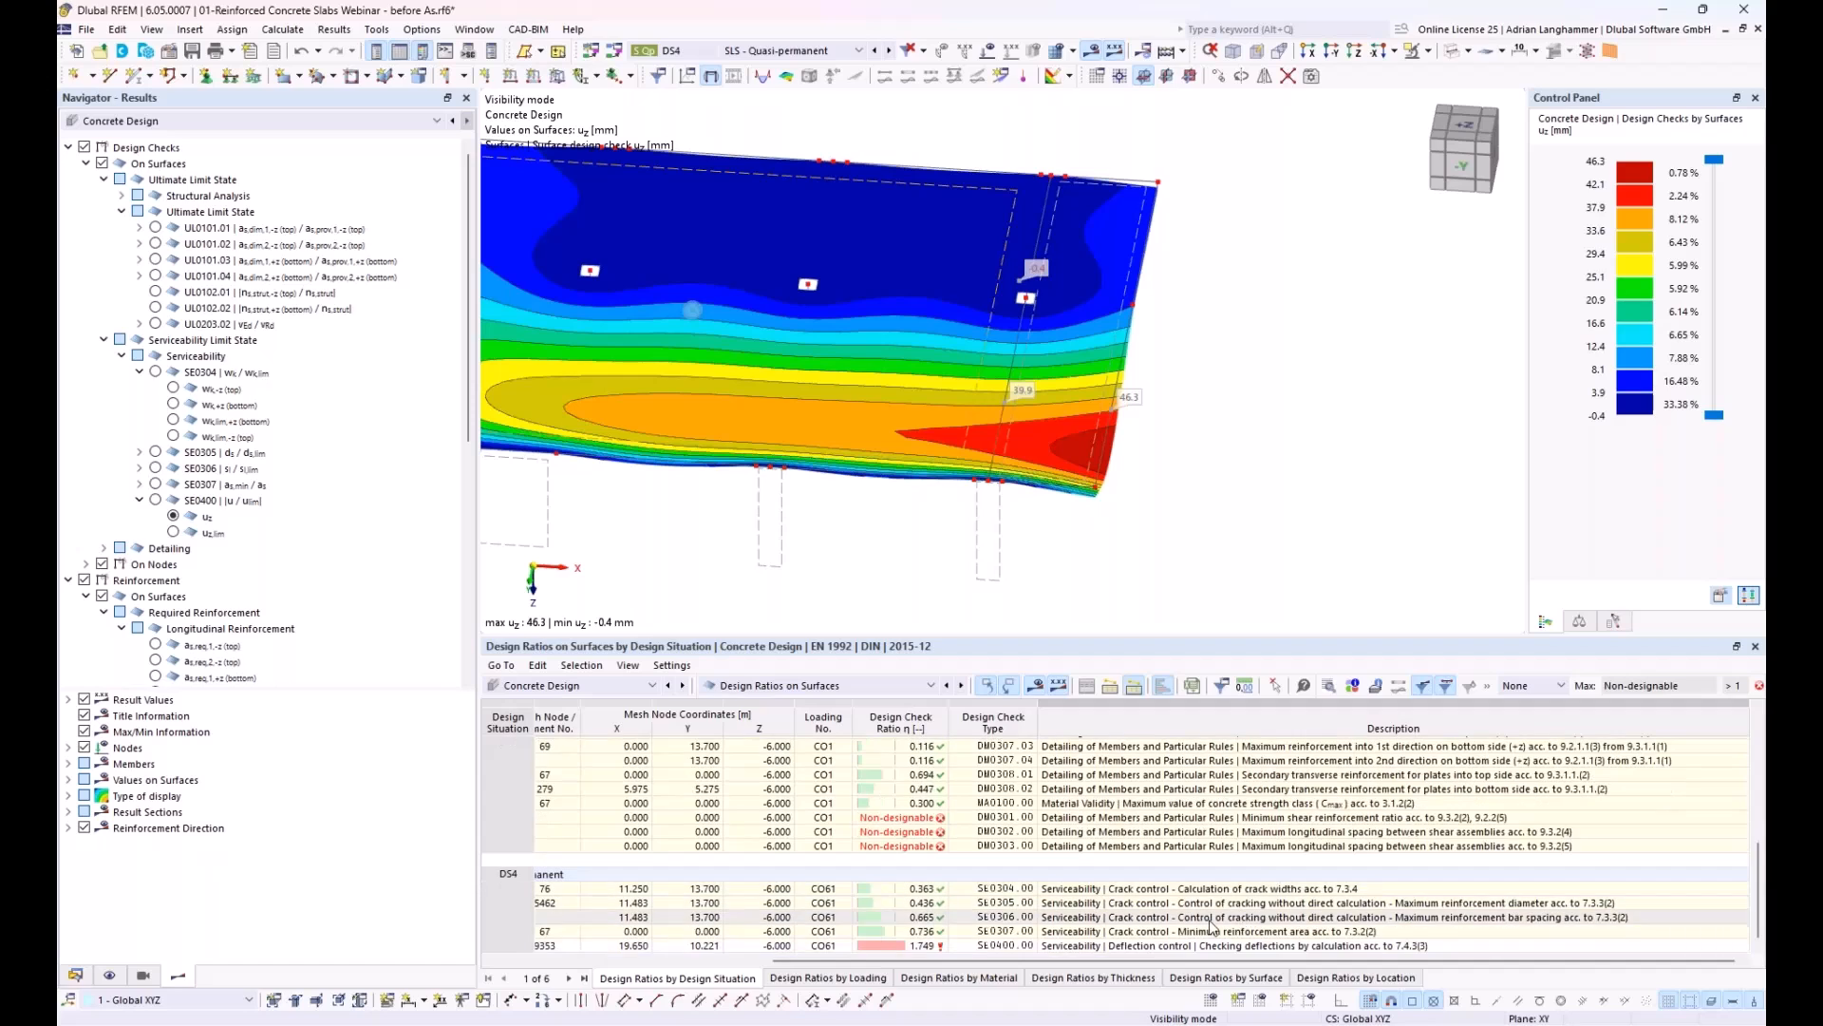
pyautogui.click(1189, 946)
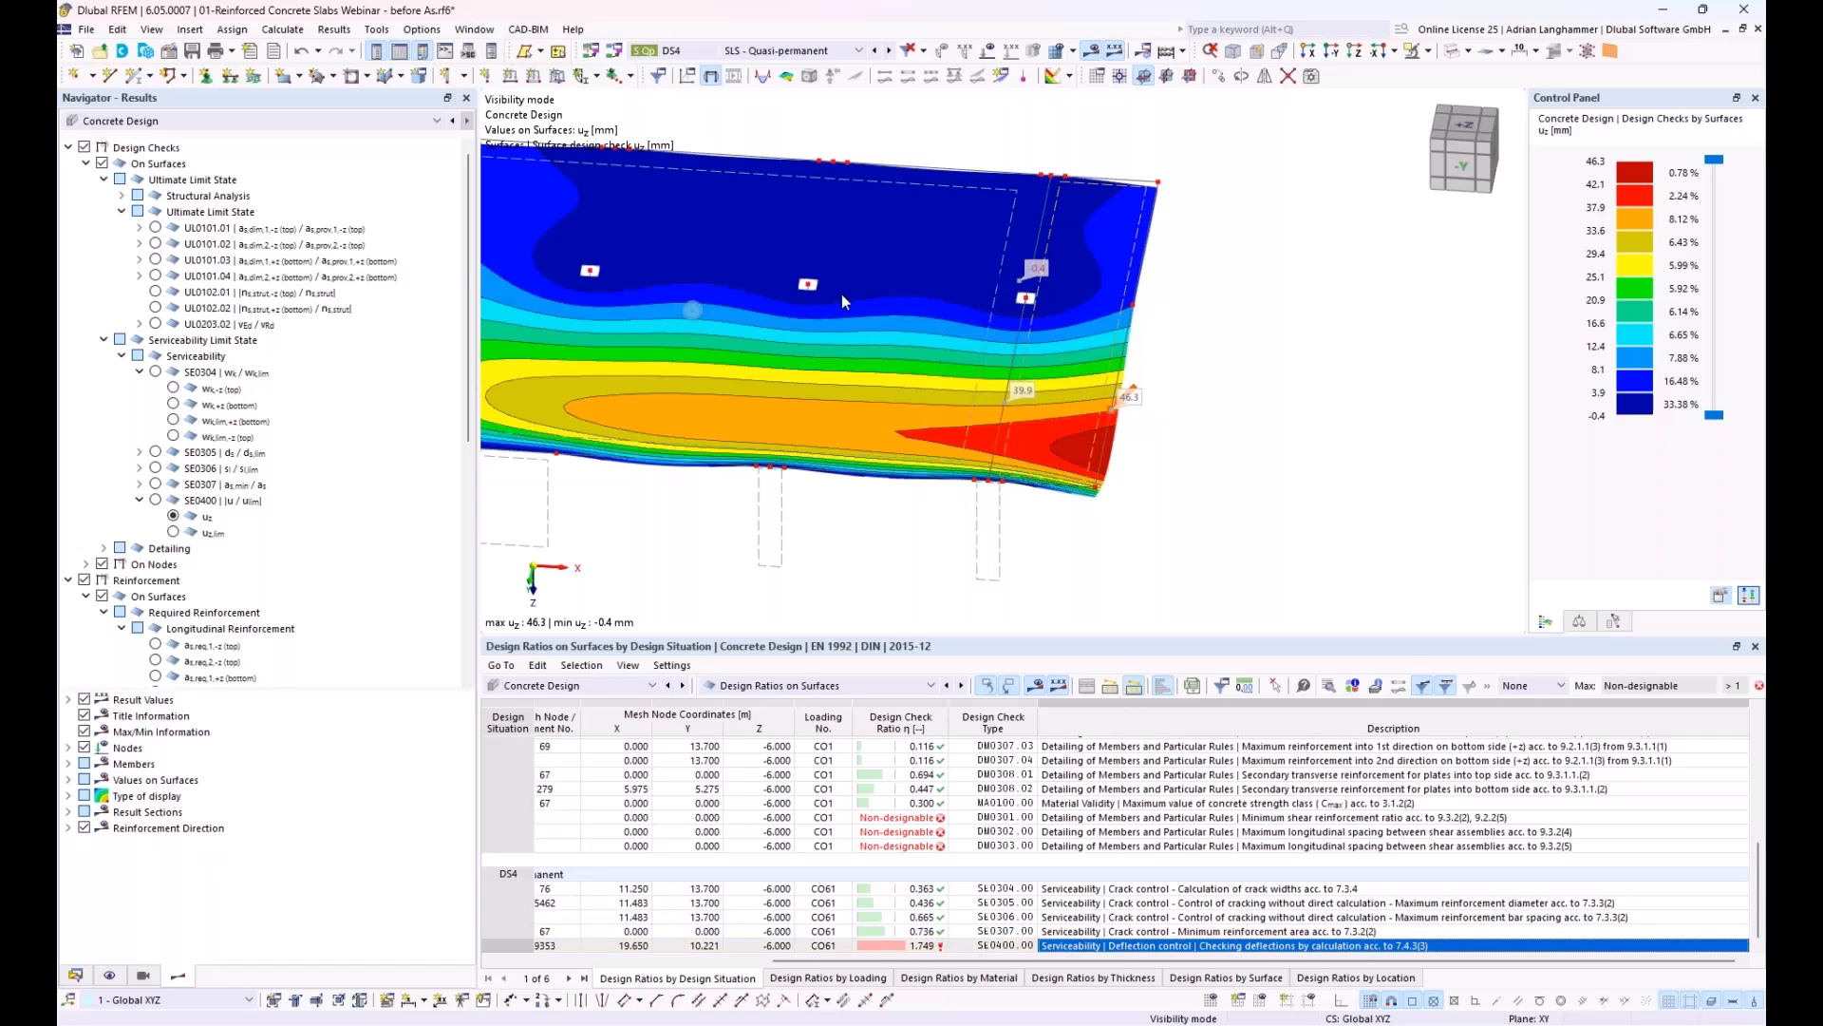
# Step: Open the design check details of the SE0400 deflection check and expand the analytical bending calculation under Calculation of Stiffnesses
pyautogui.click(1328, 685)
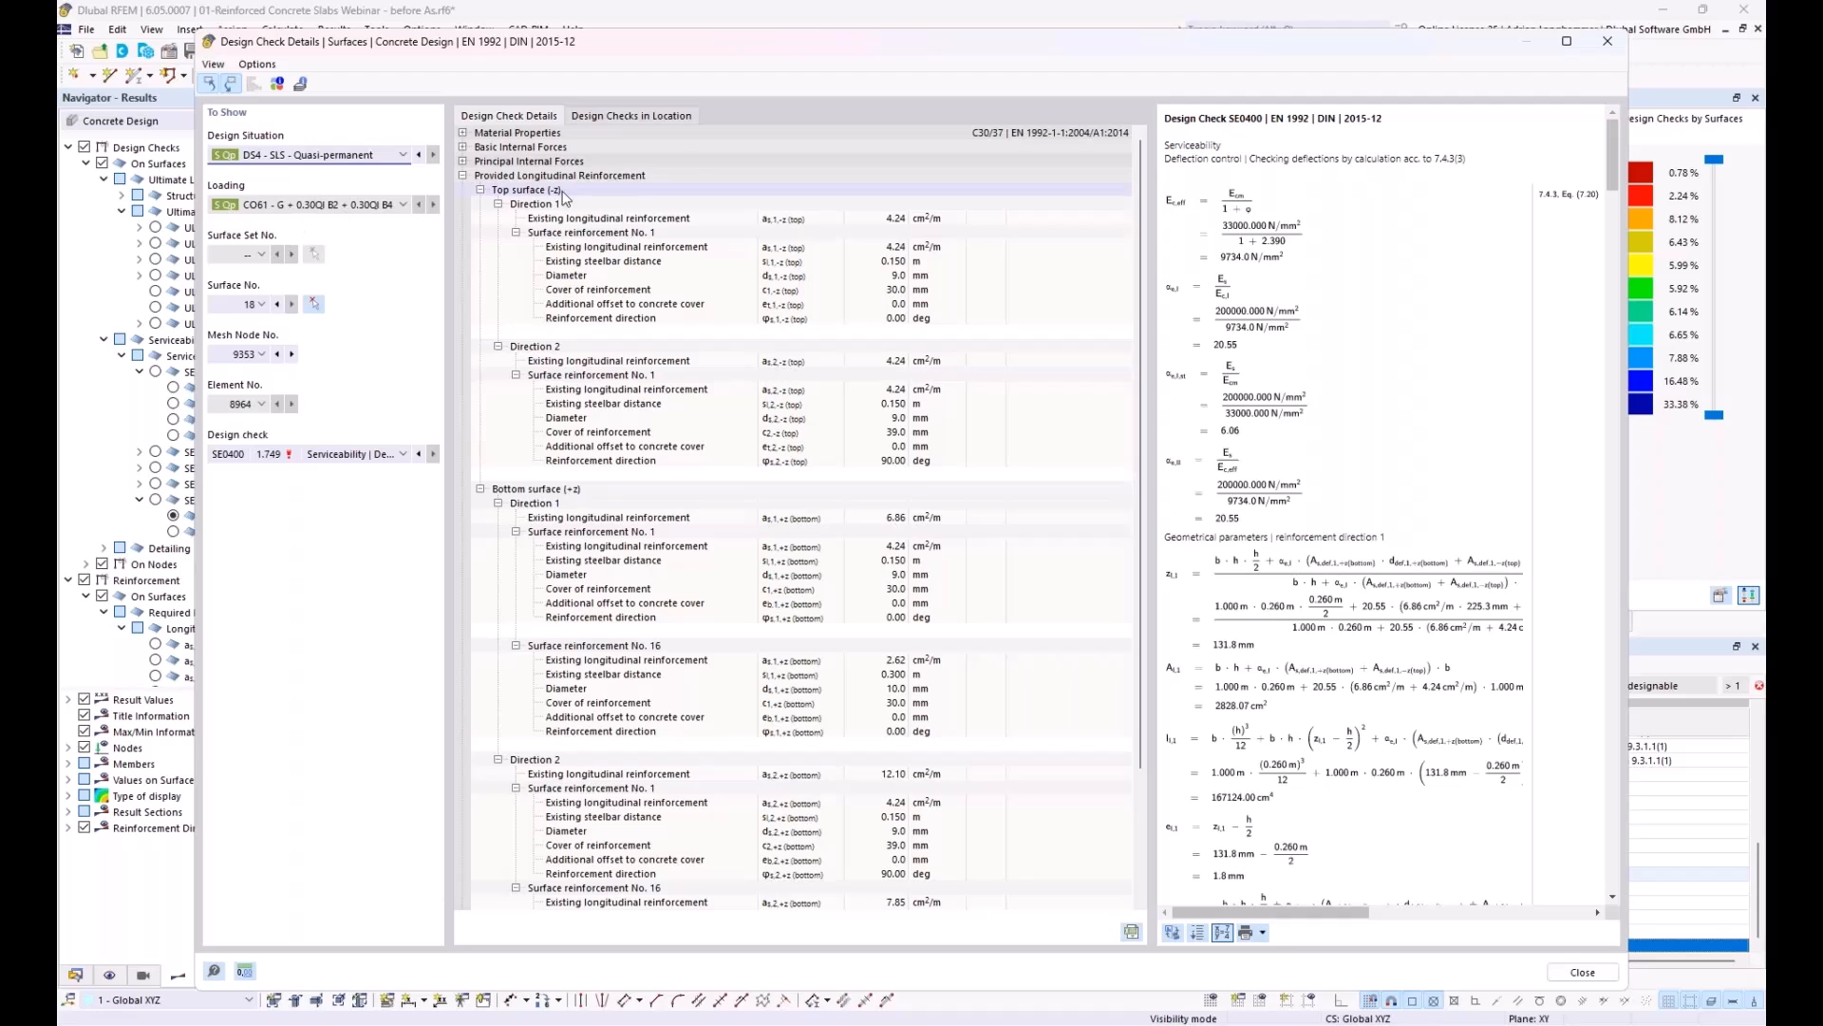
pyautogui.moveTo(1147, 225); pyautogui.dragTo(1097, 224)
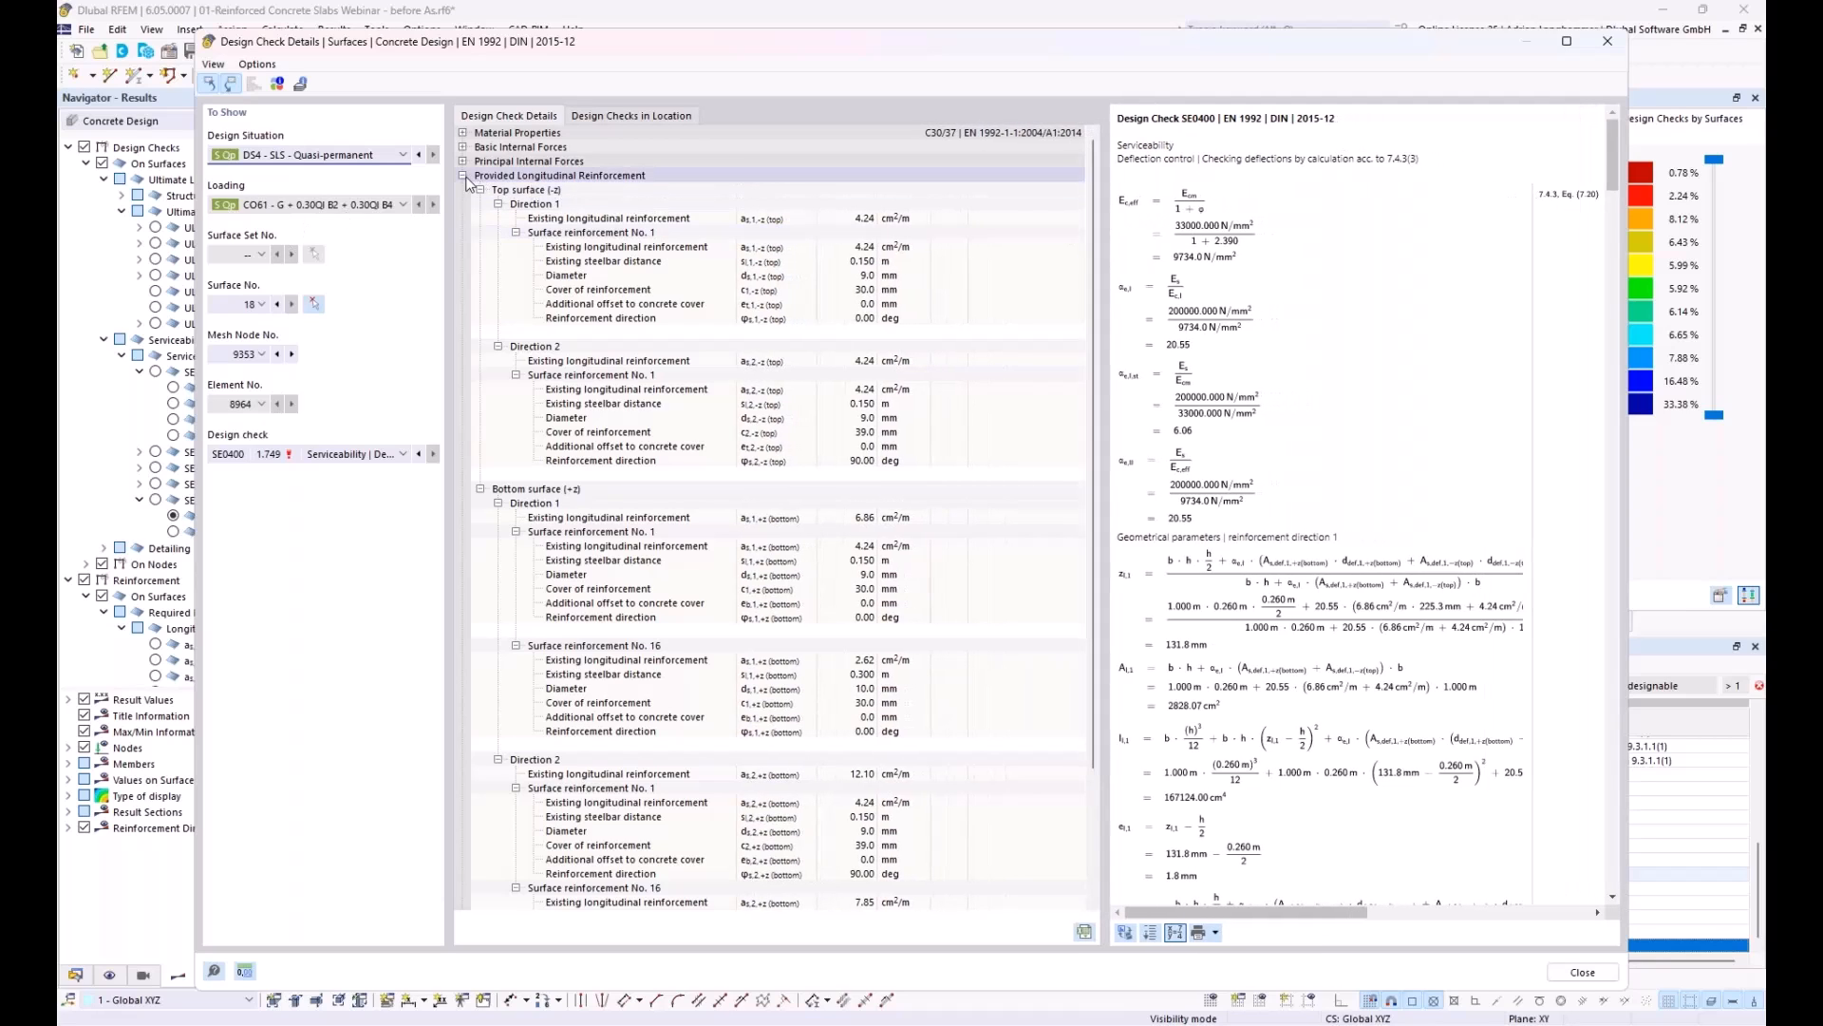
pyautogui.click(463, 175)
pyautogui.click(480, 204)
pyautogui.click(497, 233)
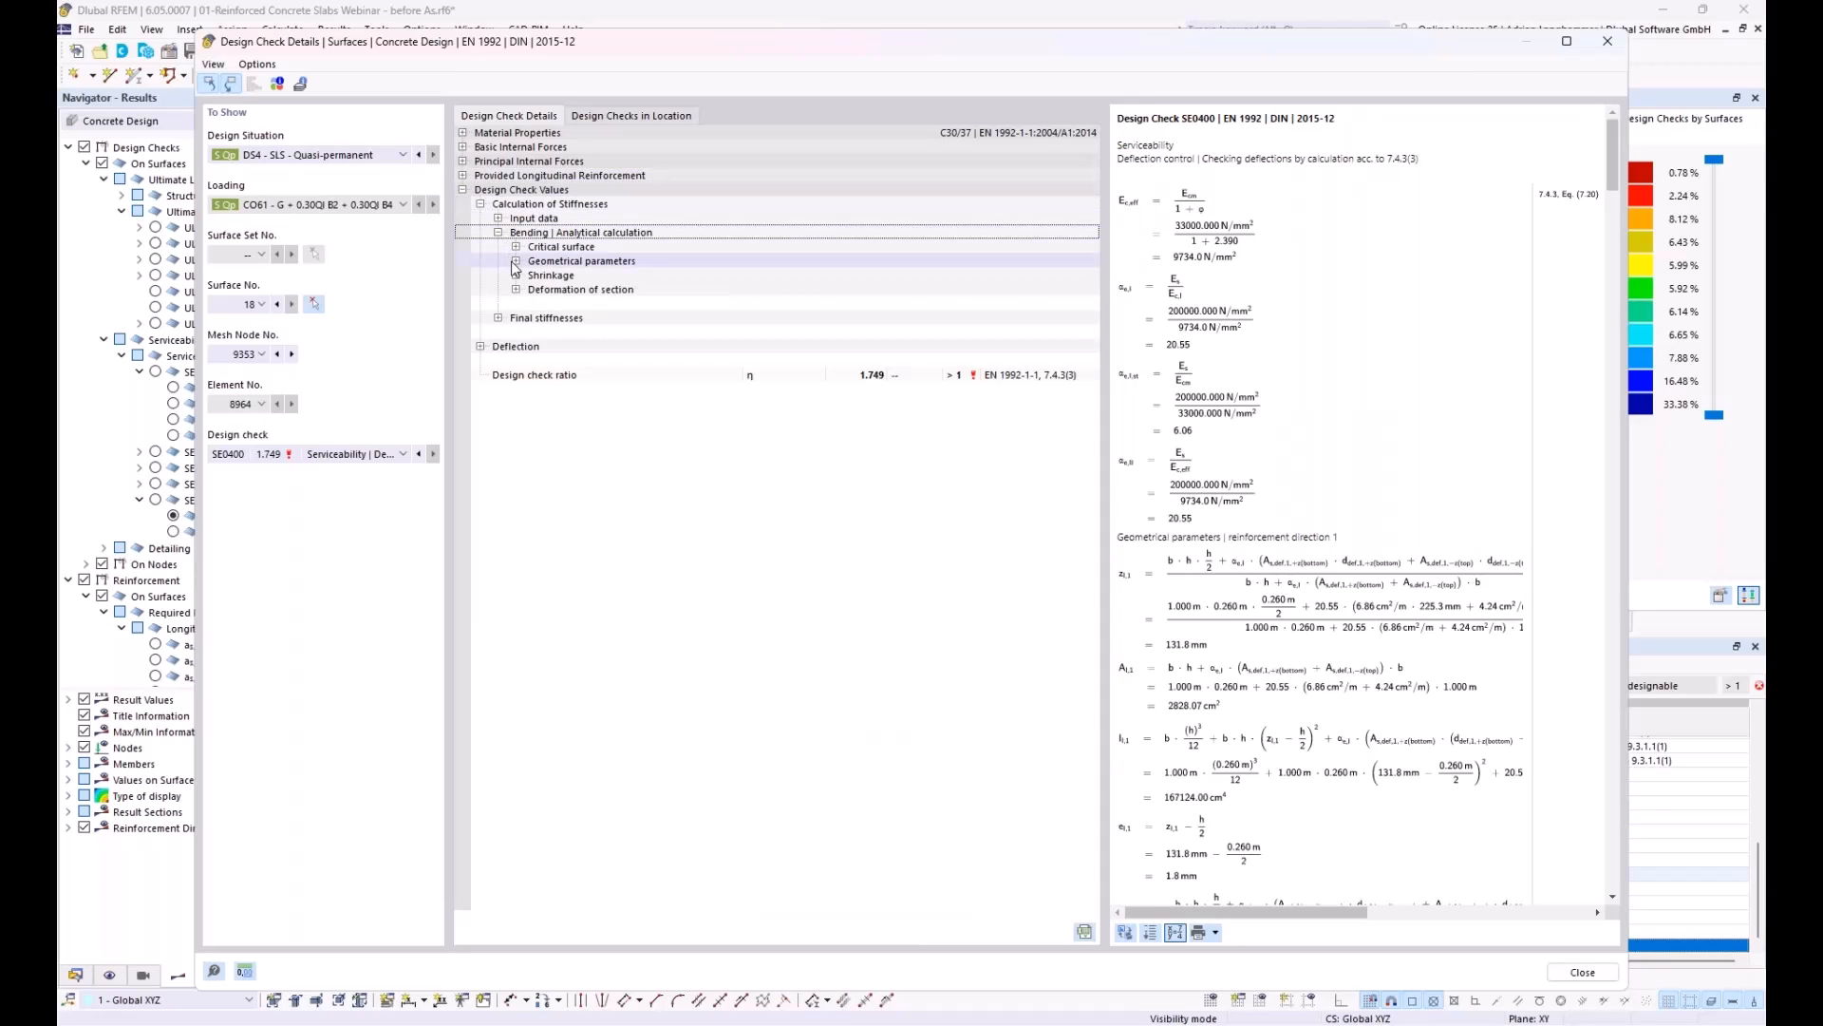
# Step: Review the State I uncracked geometrical parameters for reinforcement direction 1, including short-term loading, and close the design check details
pyautogui.click(517, 261)
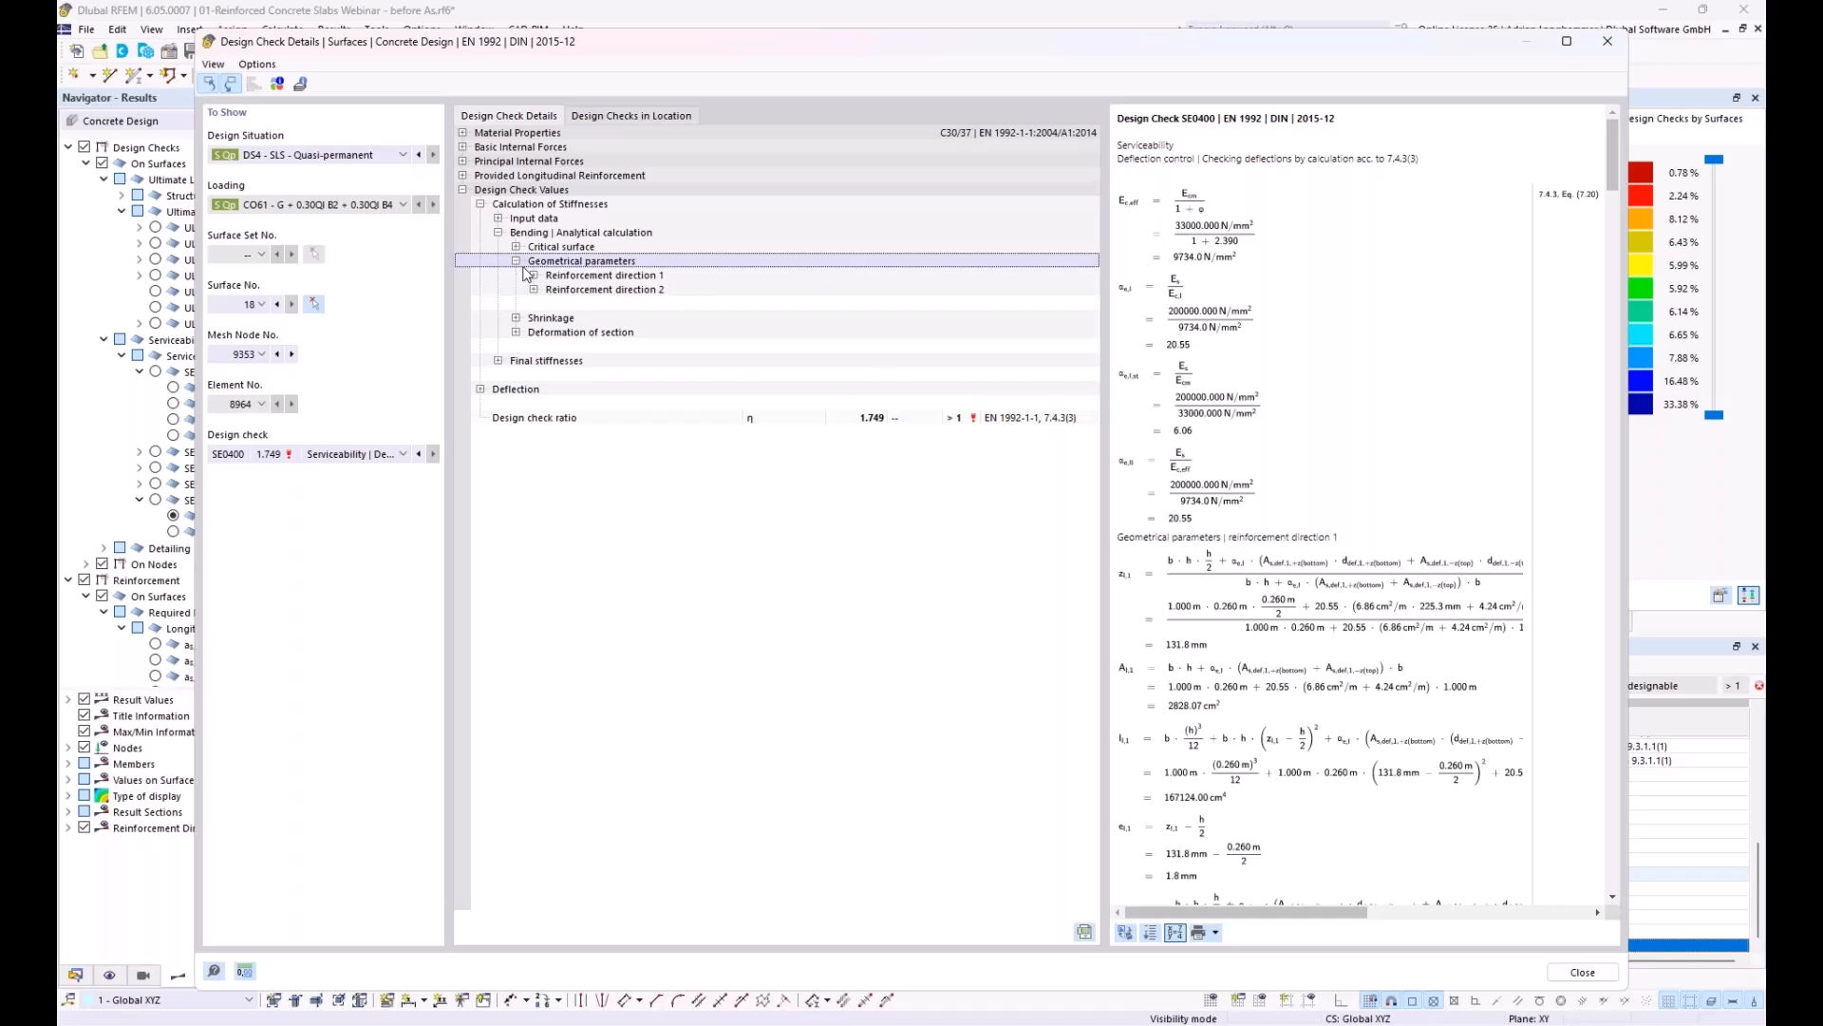
pyautogui.click(533, 276)
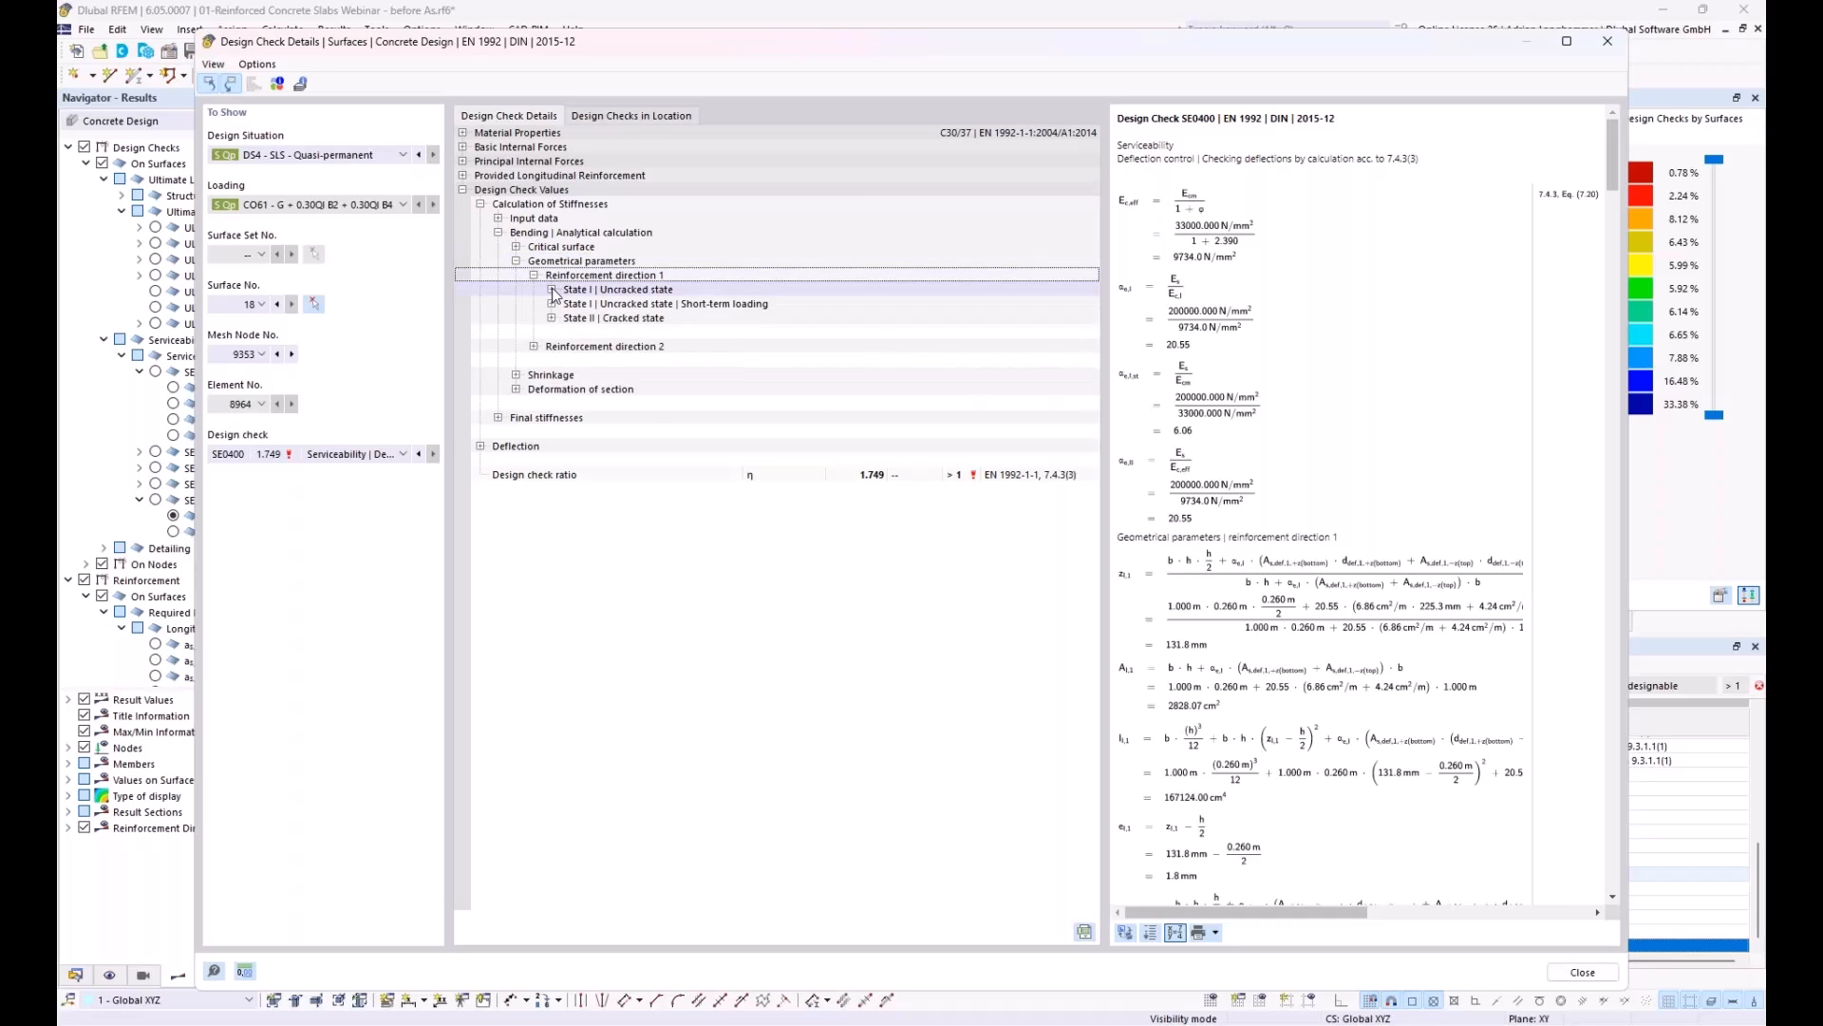
pyautogui.click(551, 290)
pyautogui.click(550, 375)
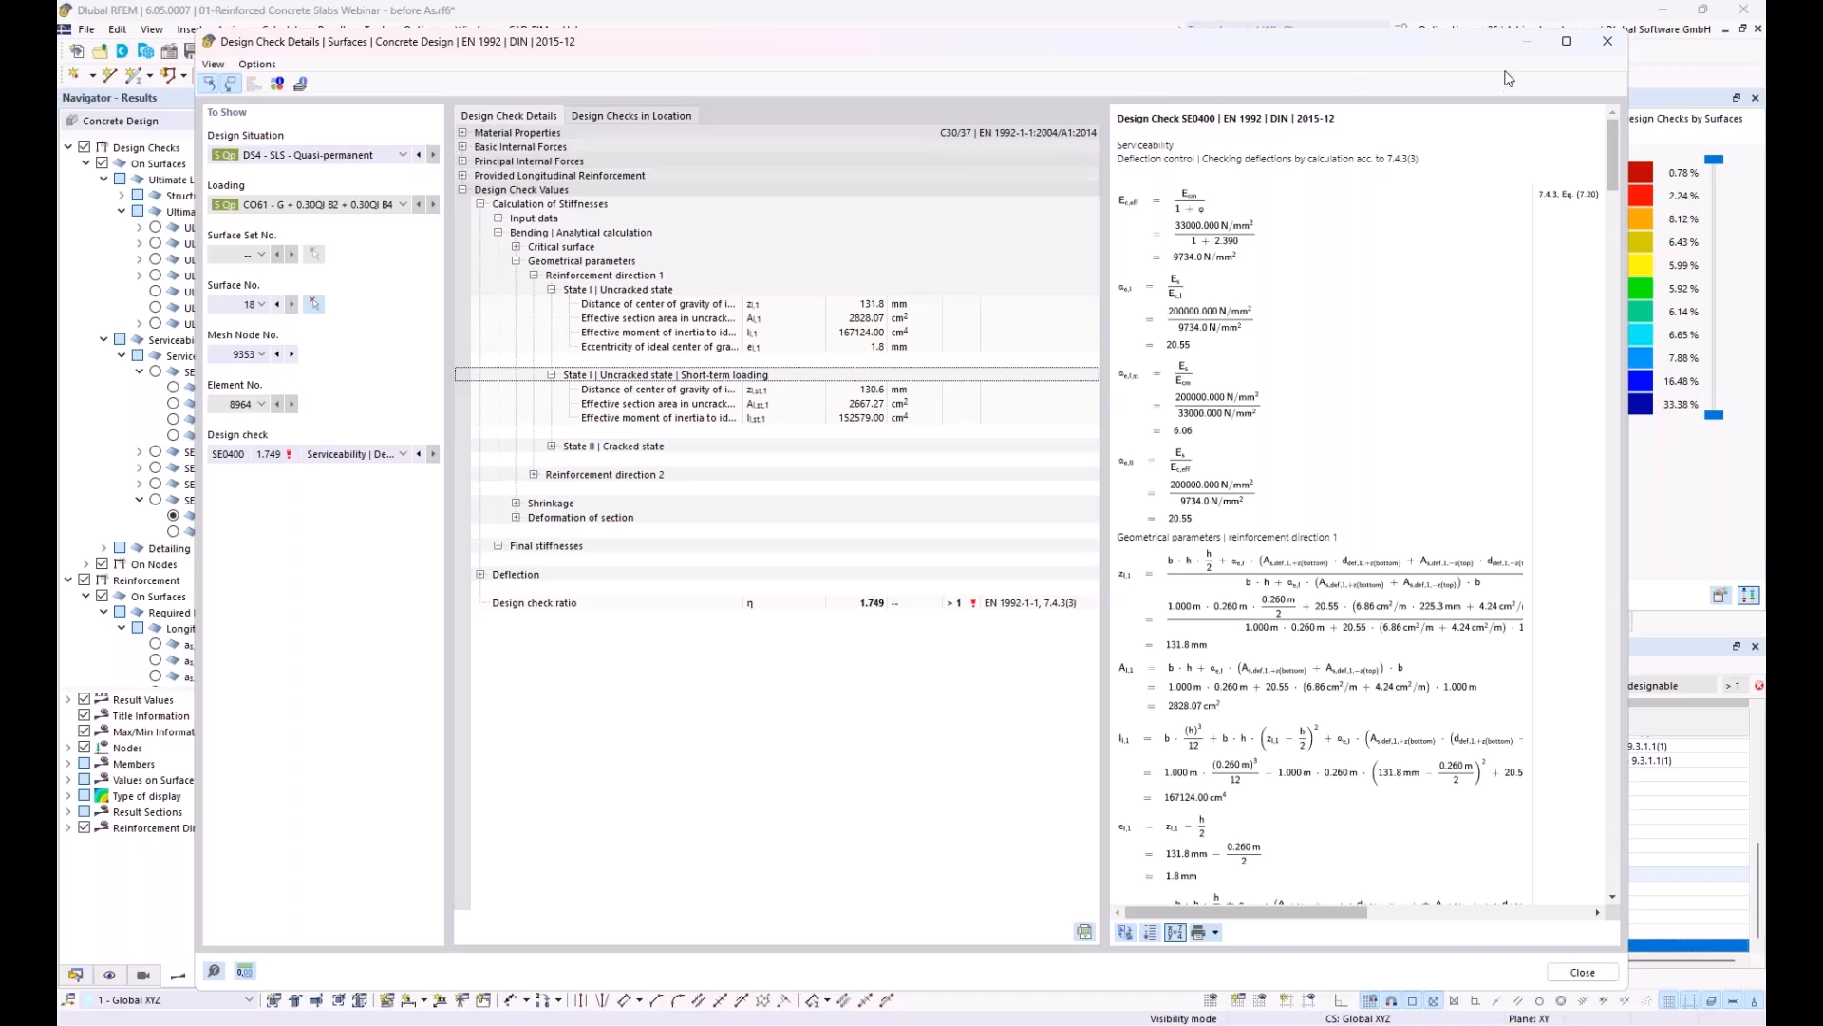
pyautogui.click(1608, 40)
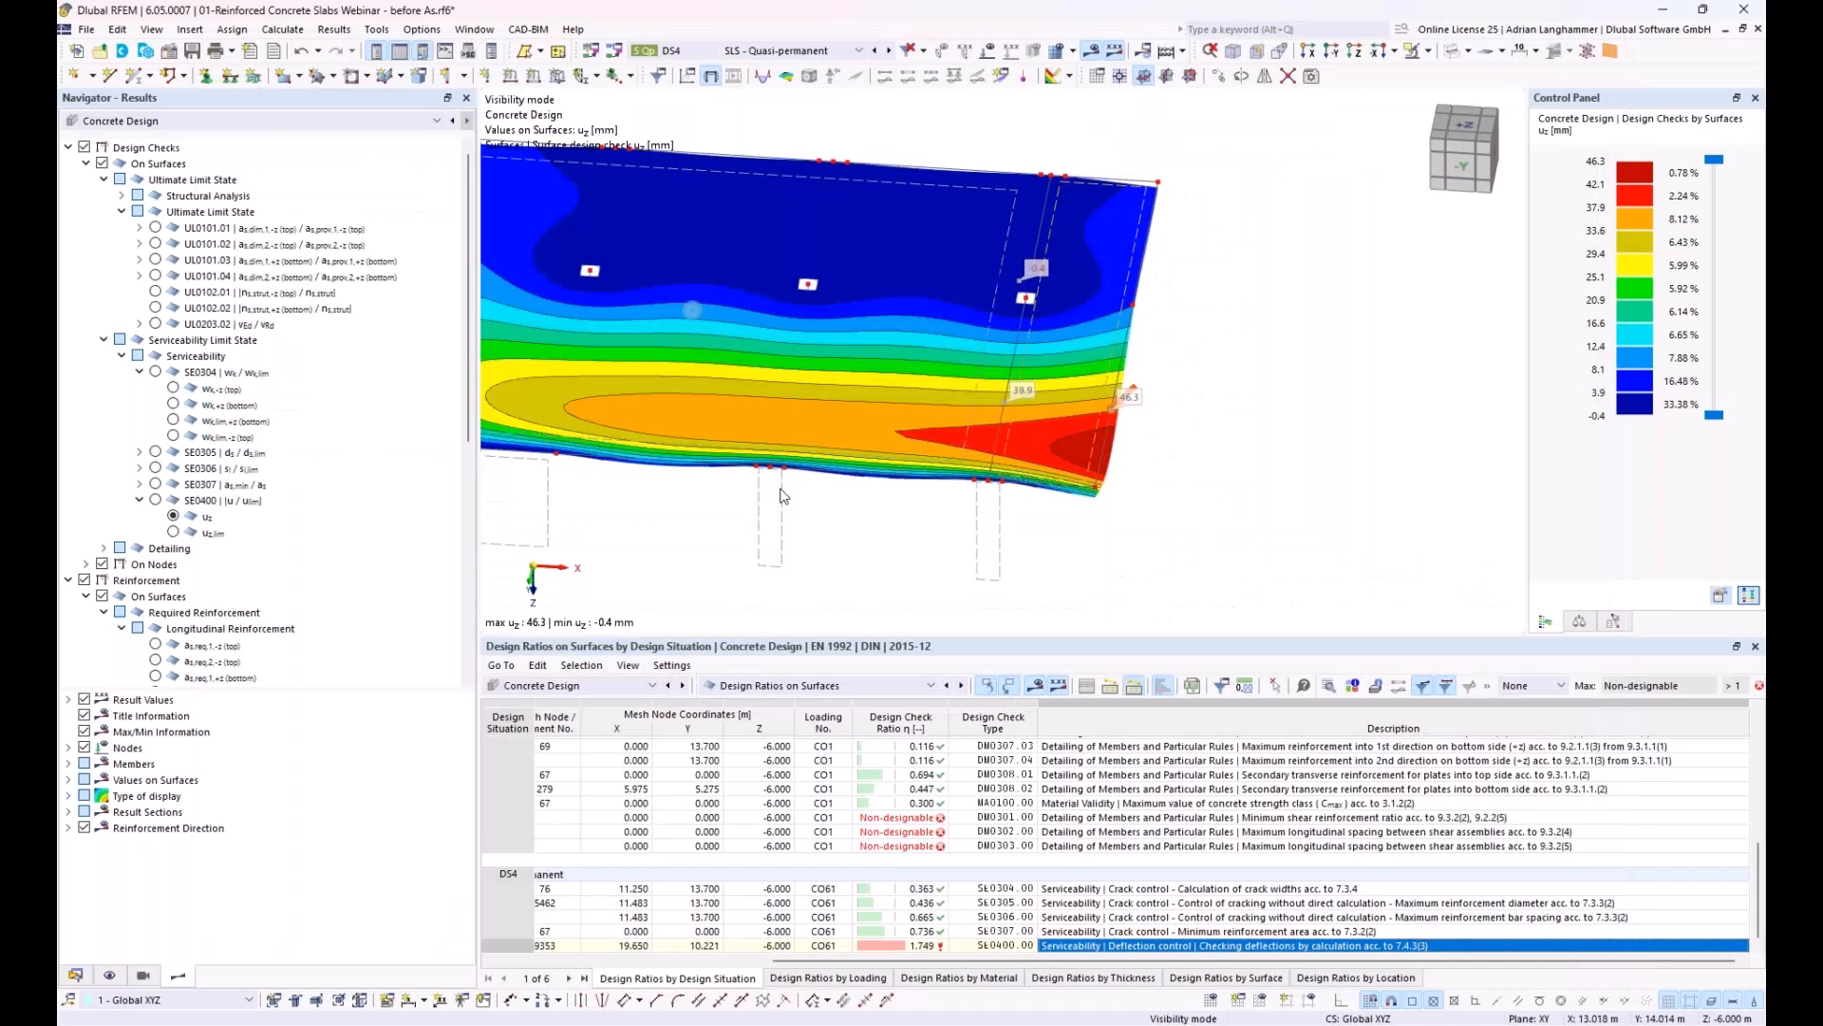
# Step: Hide the design check results and expand the required and provided reinforcement groups under On Nodes
pyautogui.moveTo(815, 495); pyautogui.dragTo(950, 486, button='middle')
pyautogui.moveTo(359, 689); pyautogui.dragTo(359, 852)
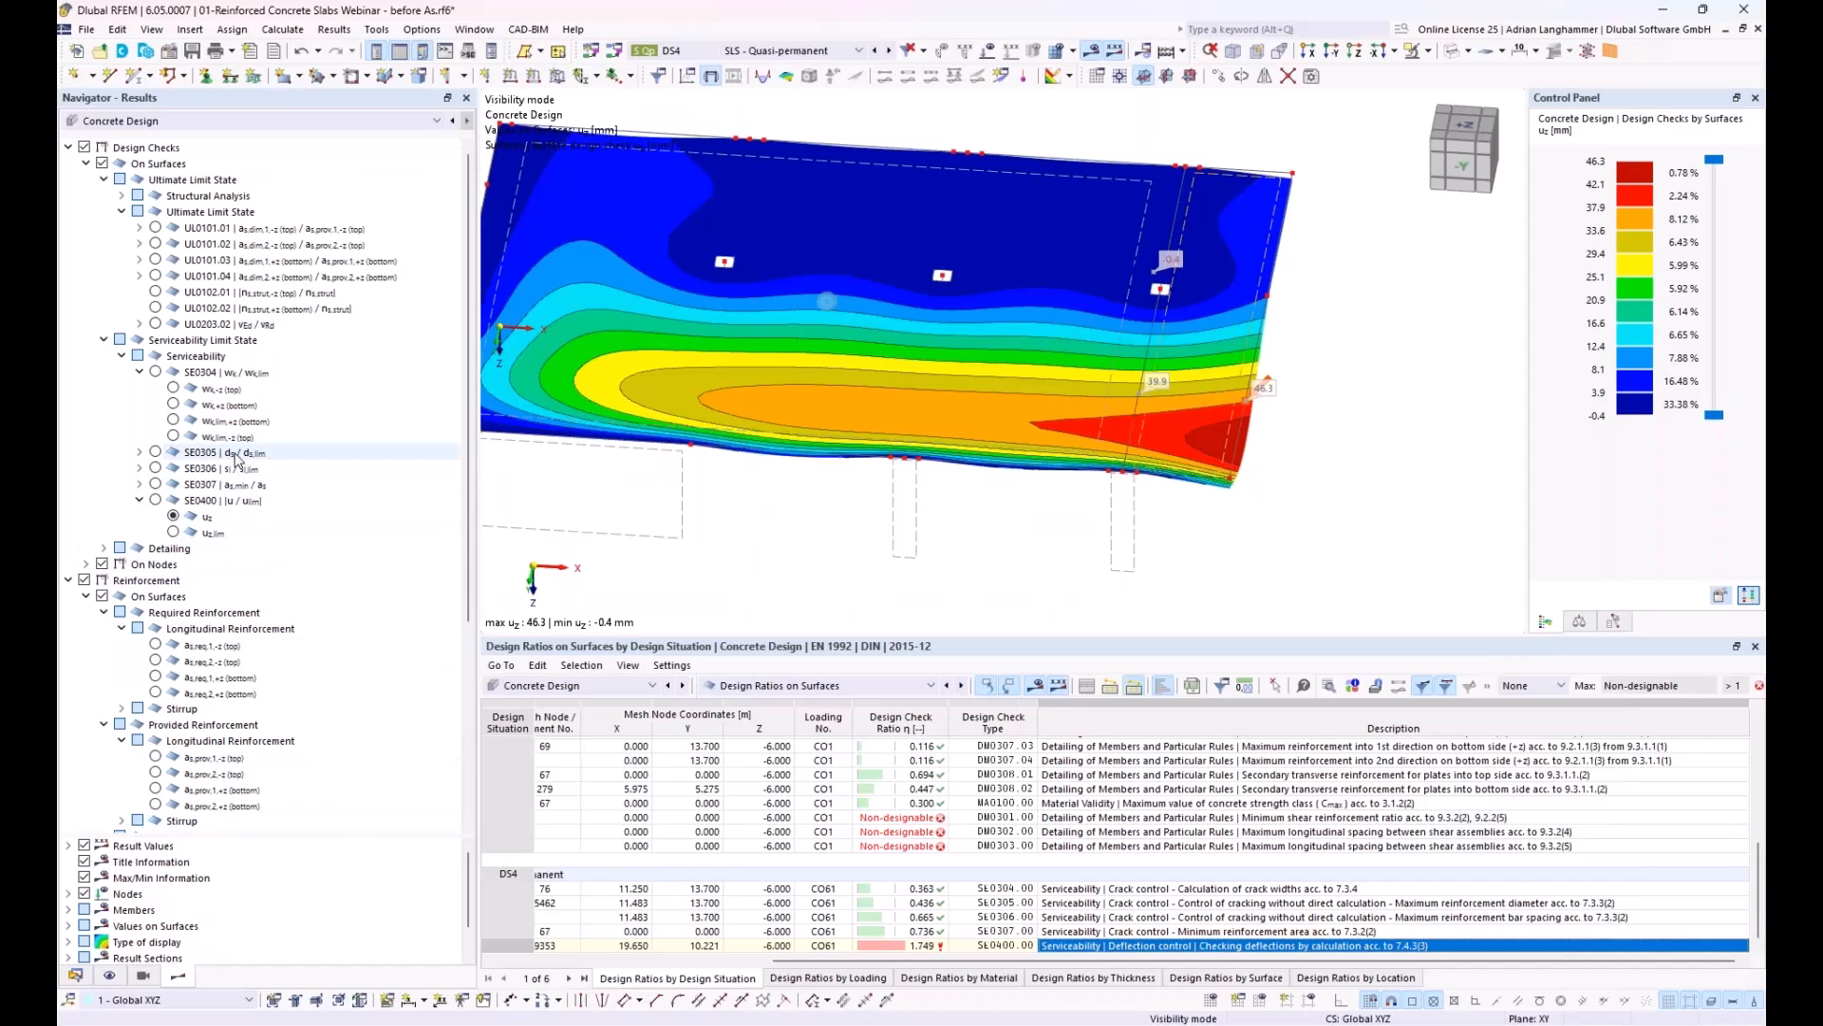
pyautogui.click(87, 164)
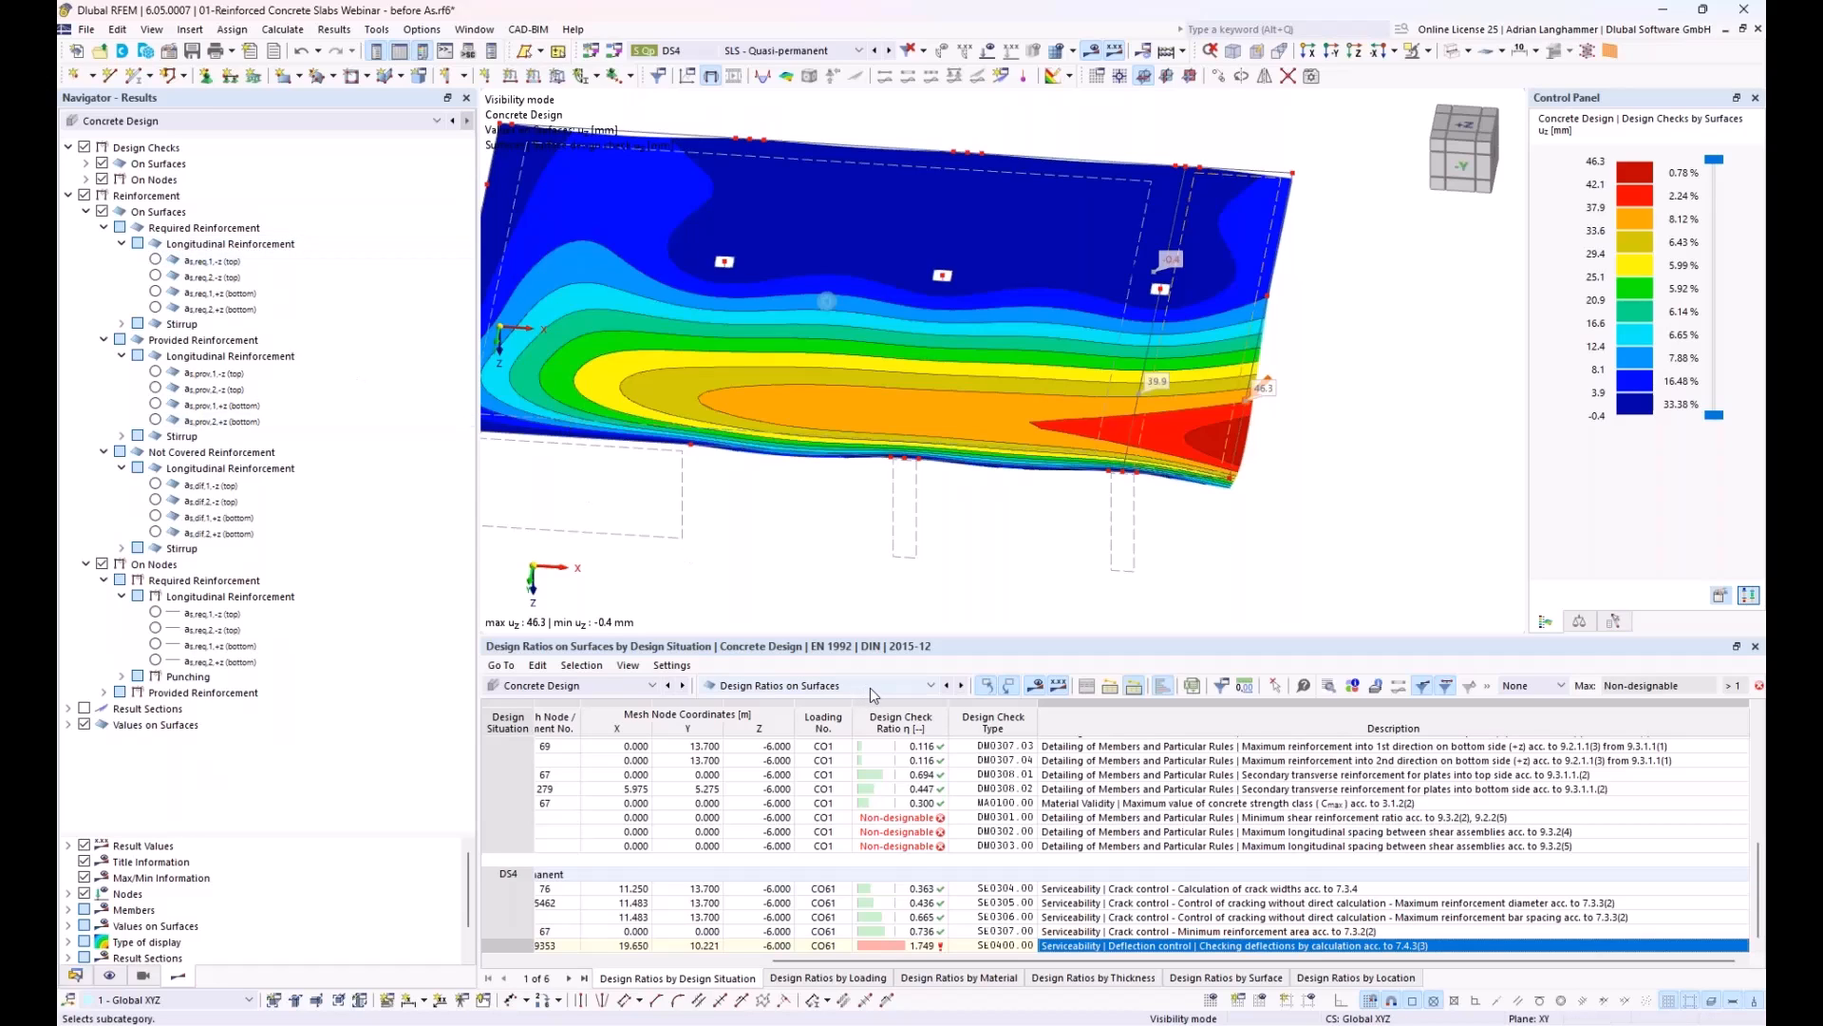
pyautogui.click(87, 211)
pyautogui.click(87, 228)
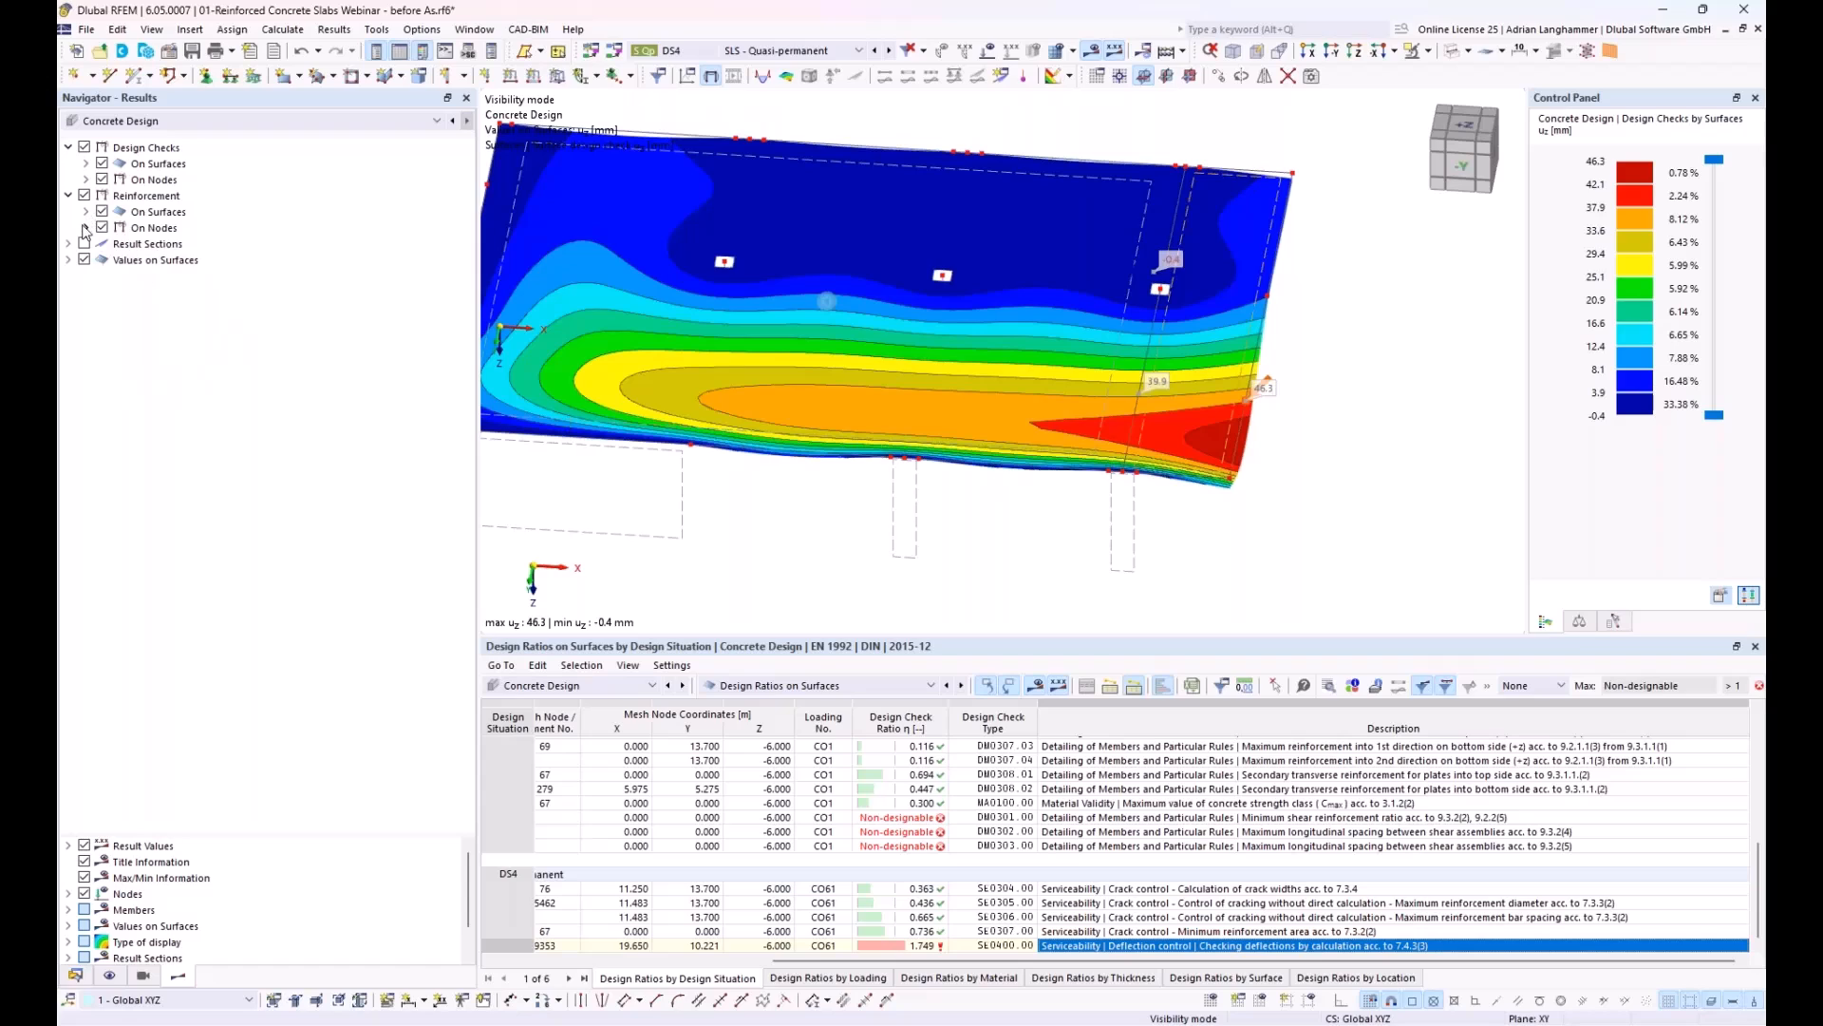
pyautogui.click(87, 228)
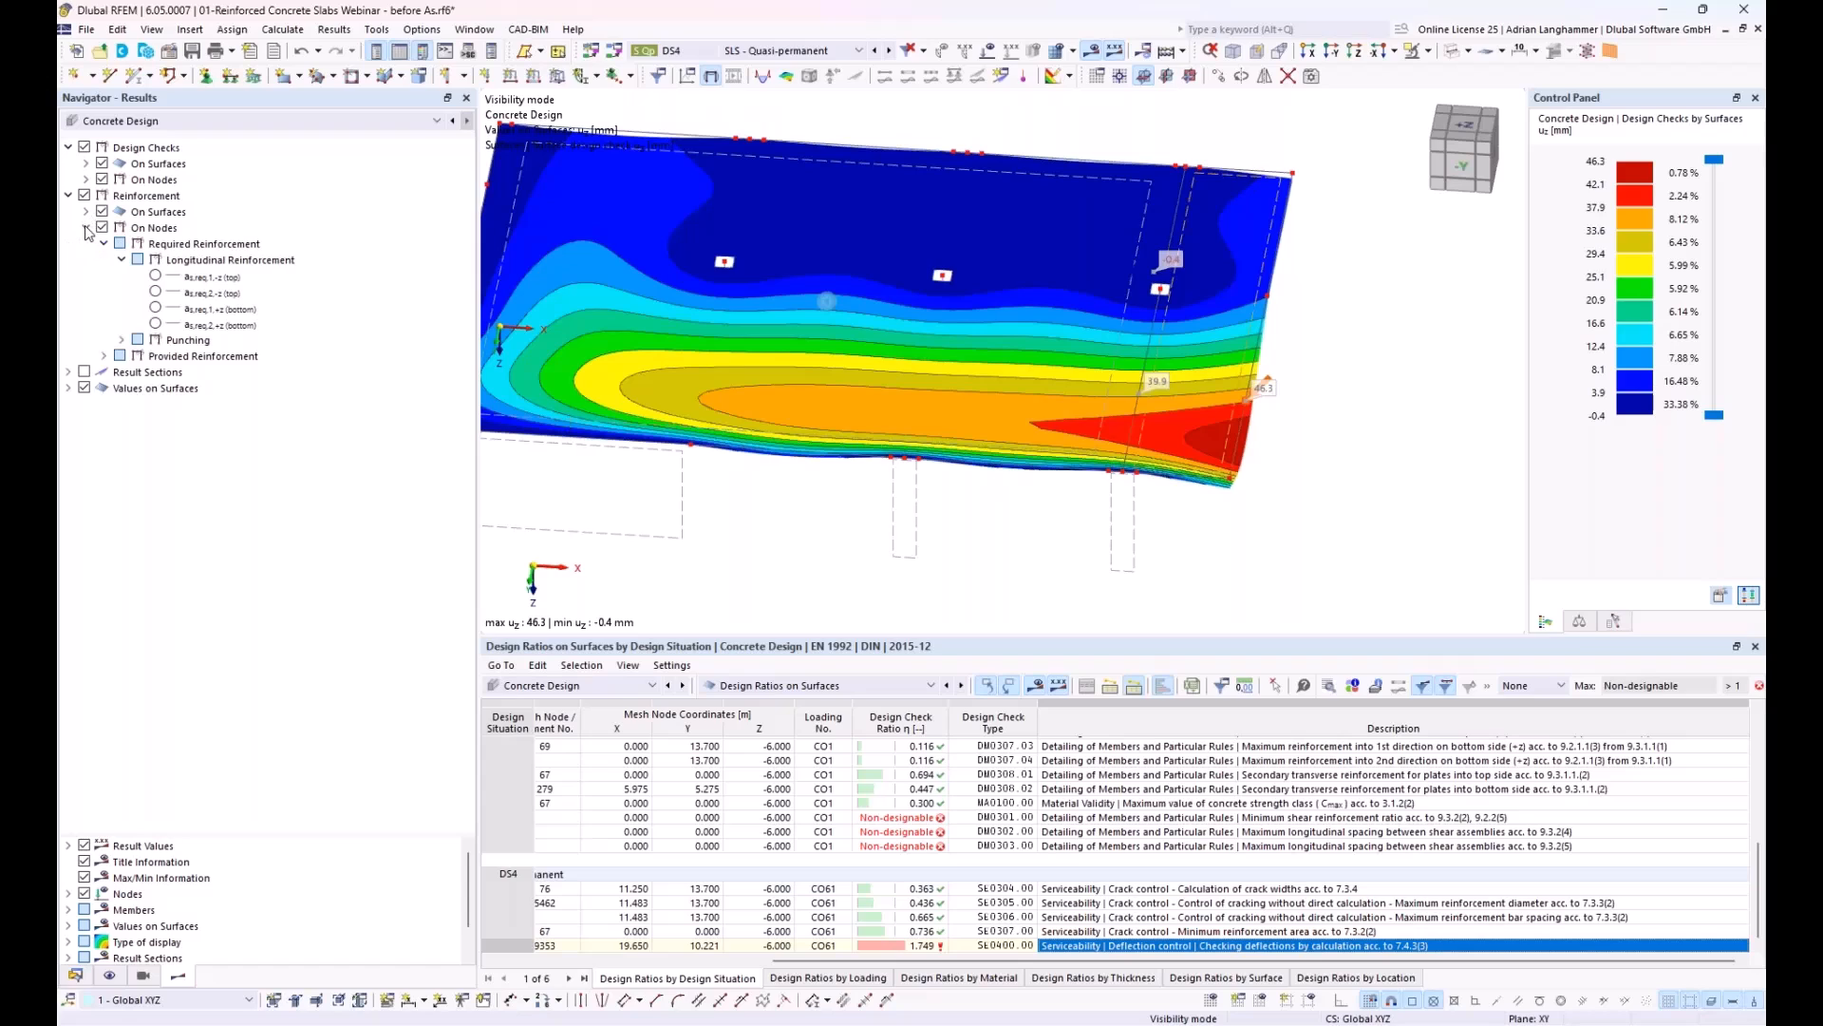
pyautogui.click(85, 148)
pyautogui.click(121, 340)
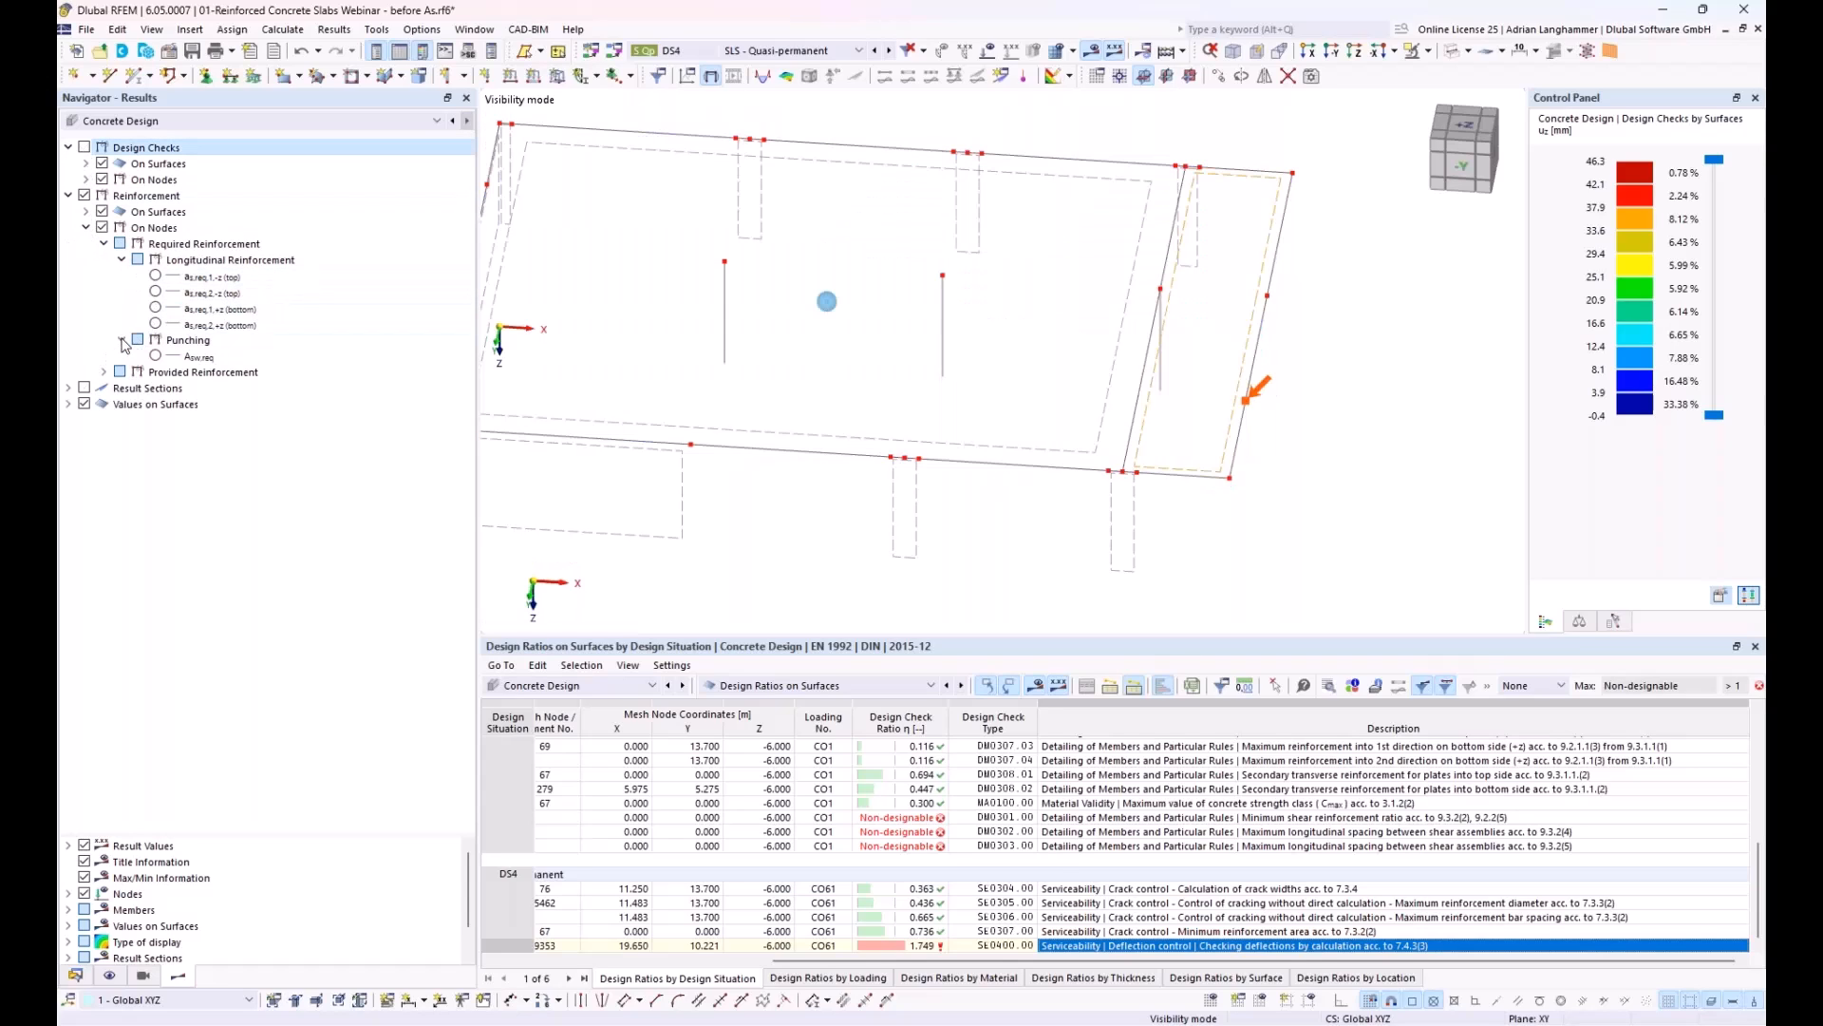
pyautogui.click(104, 372)
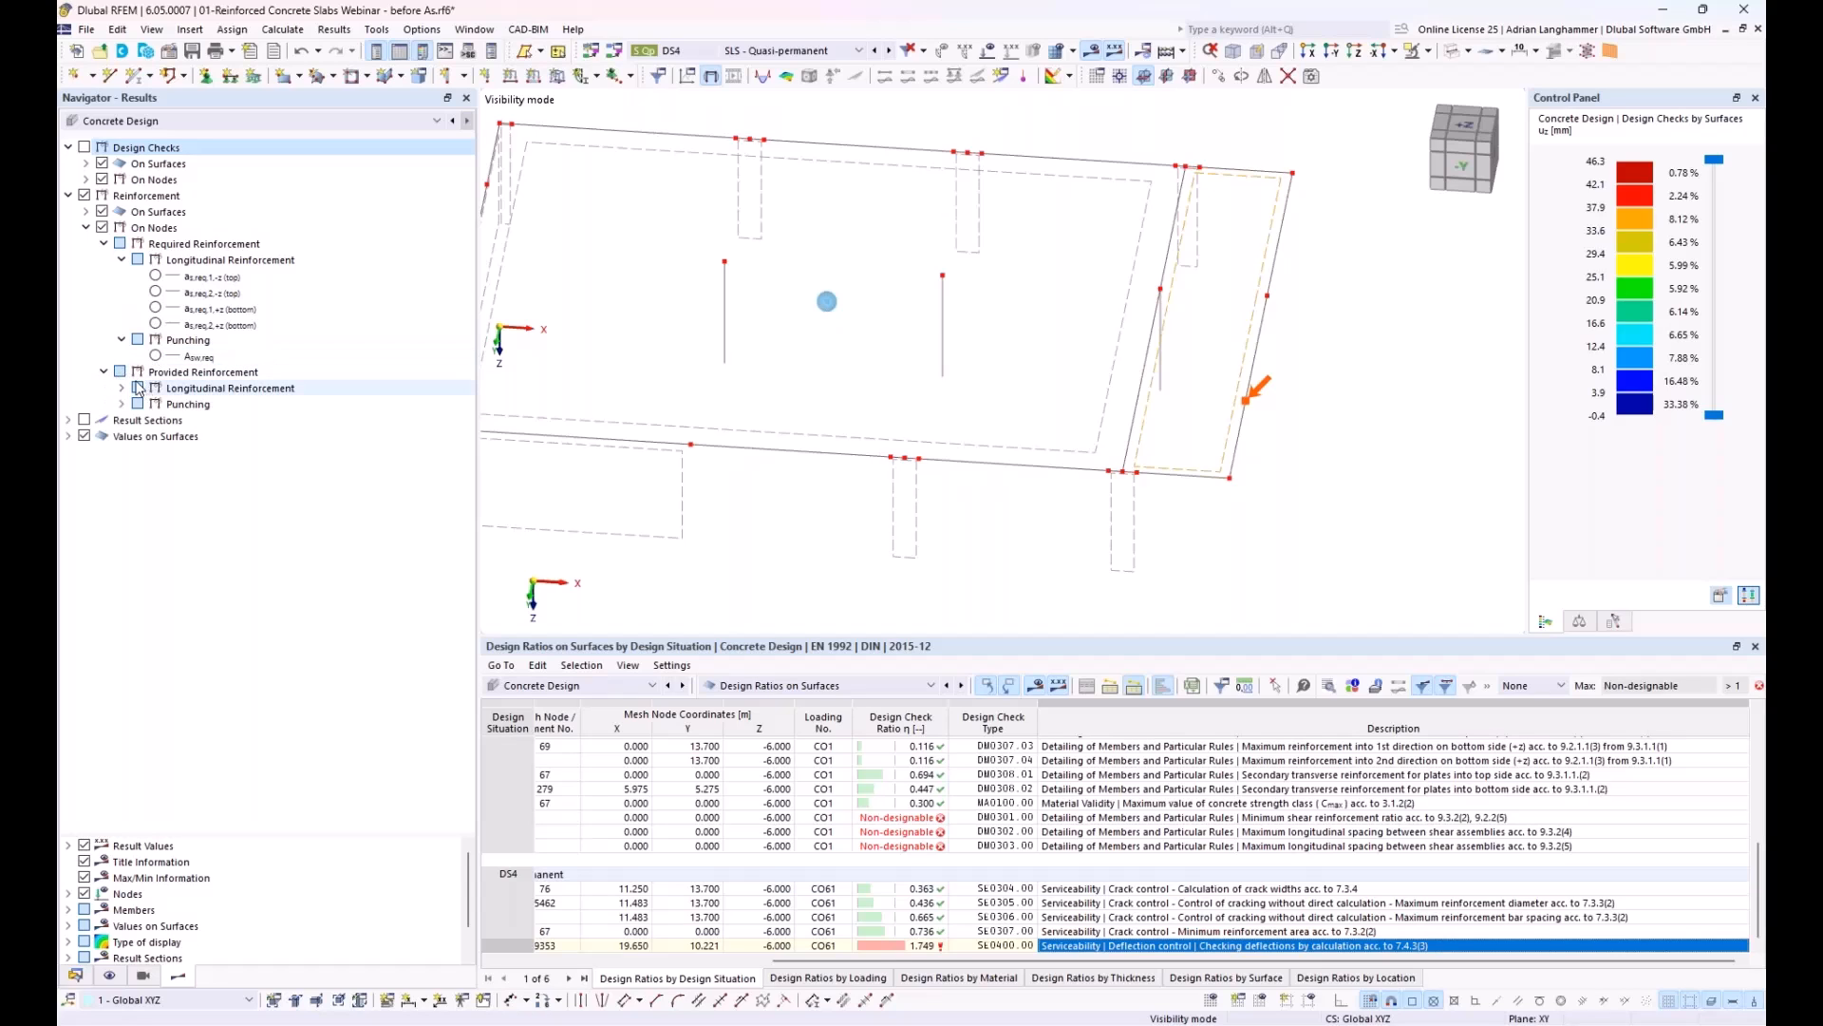
# Step: Display the required longitudinal reinforcement at the column nodes for a_s,req,1,-z (top) and a_s,req,2,-z (top)
pyautogui.click(211, 277)
pyautogui.moveTo(789, 307); pyautogui.dragTo(869, 394, button='middle')
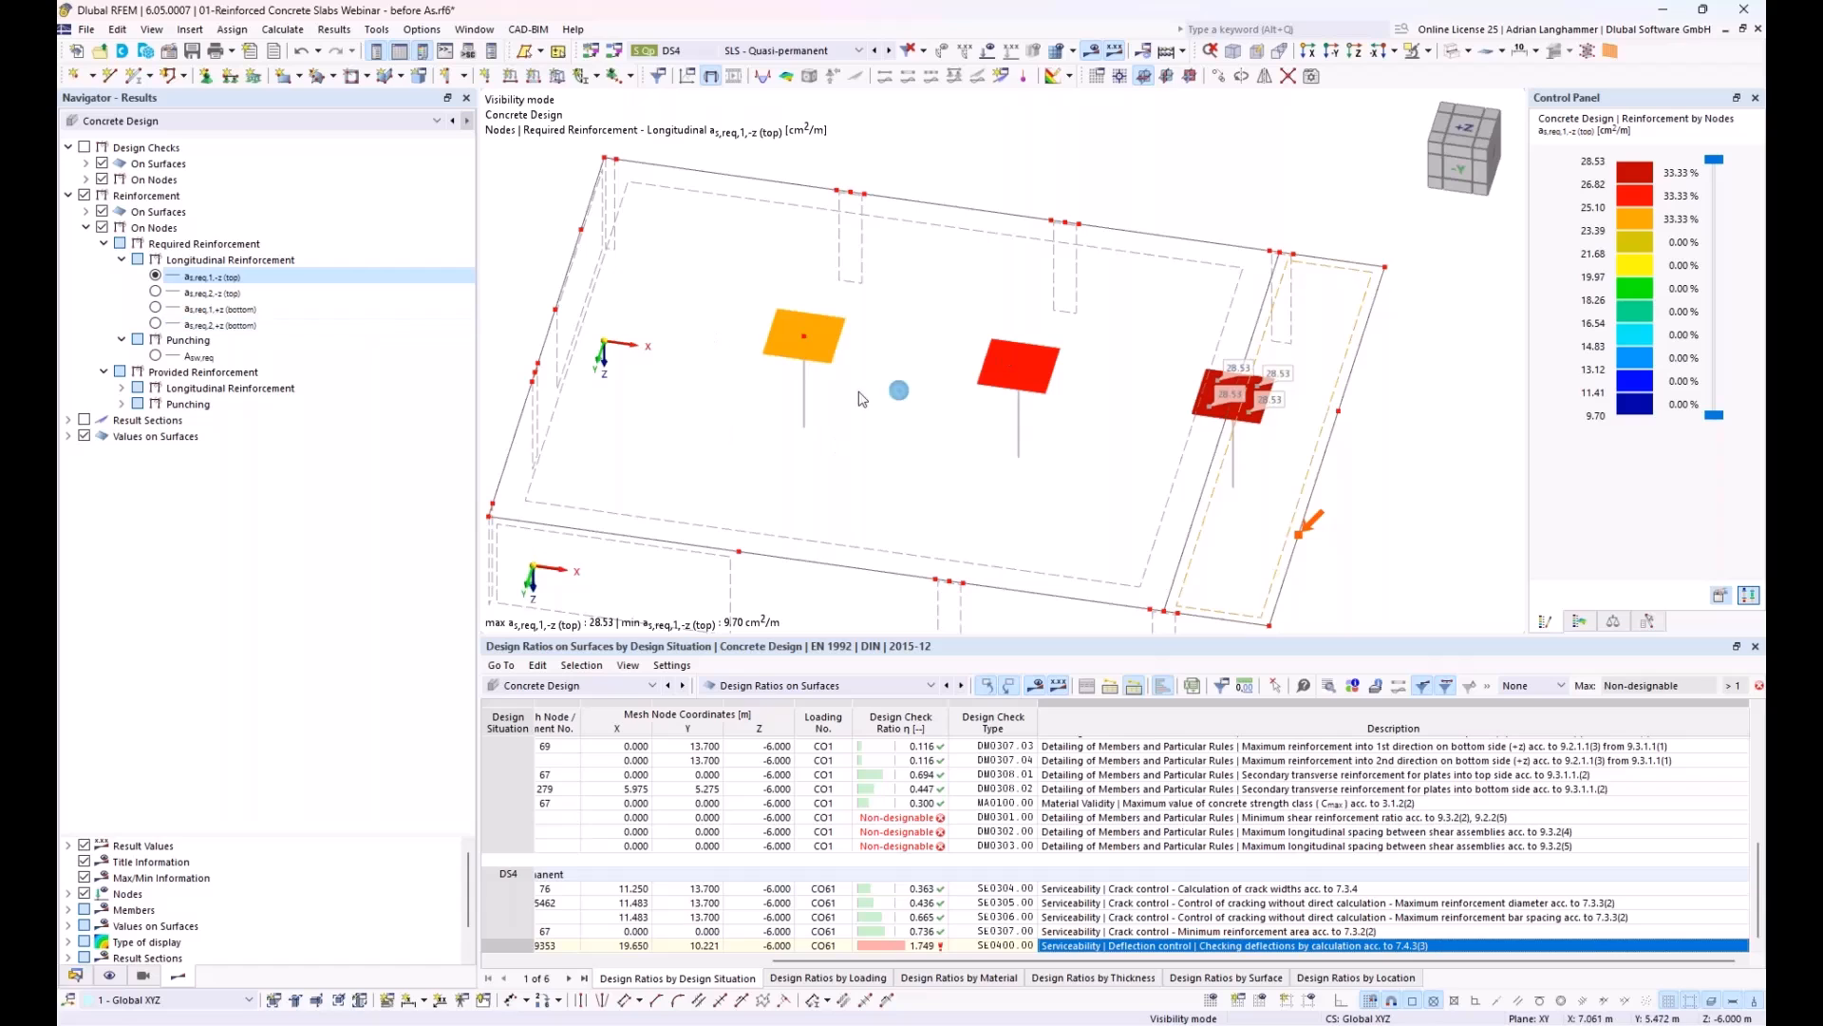
pyautogui.click(155, 291)
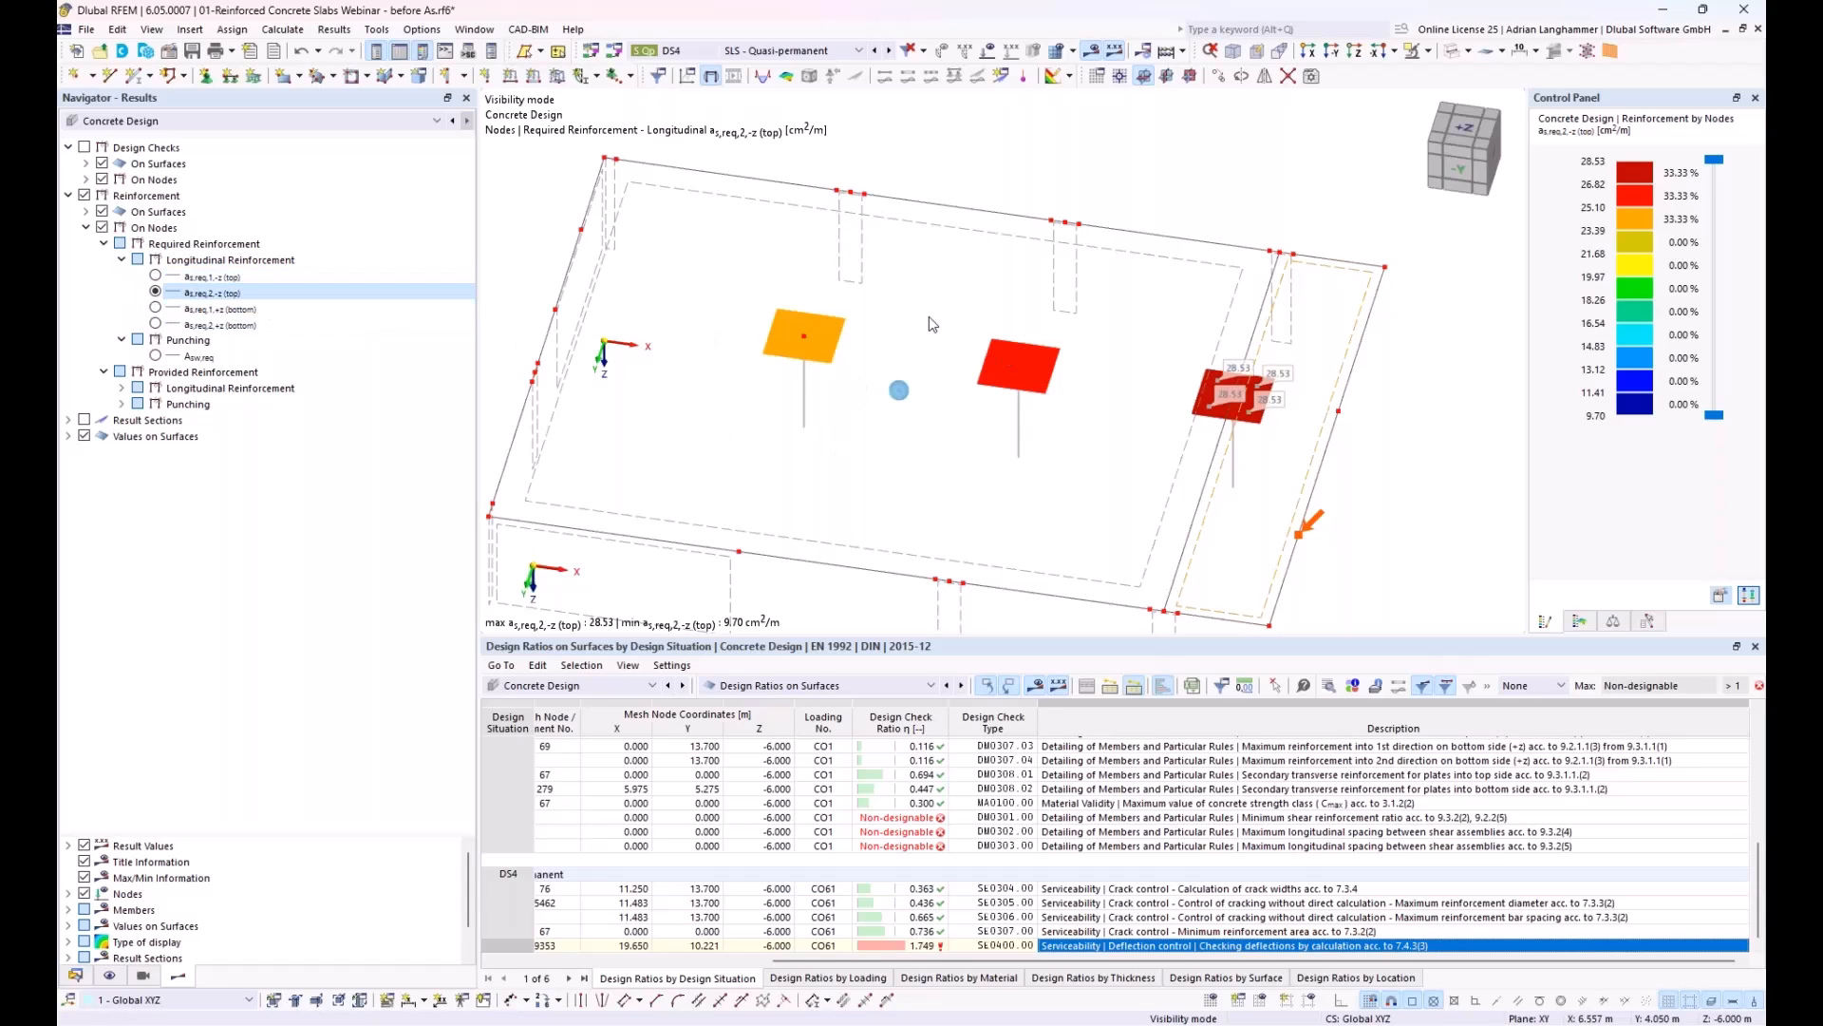
pyautogui.keyDown('ctrl'); pyautogui.moveTo(876, 415); pyautogui.dragTo(879, 347, button='middle'); pyautogui.keyUp('ctrl')
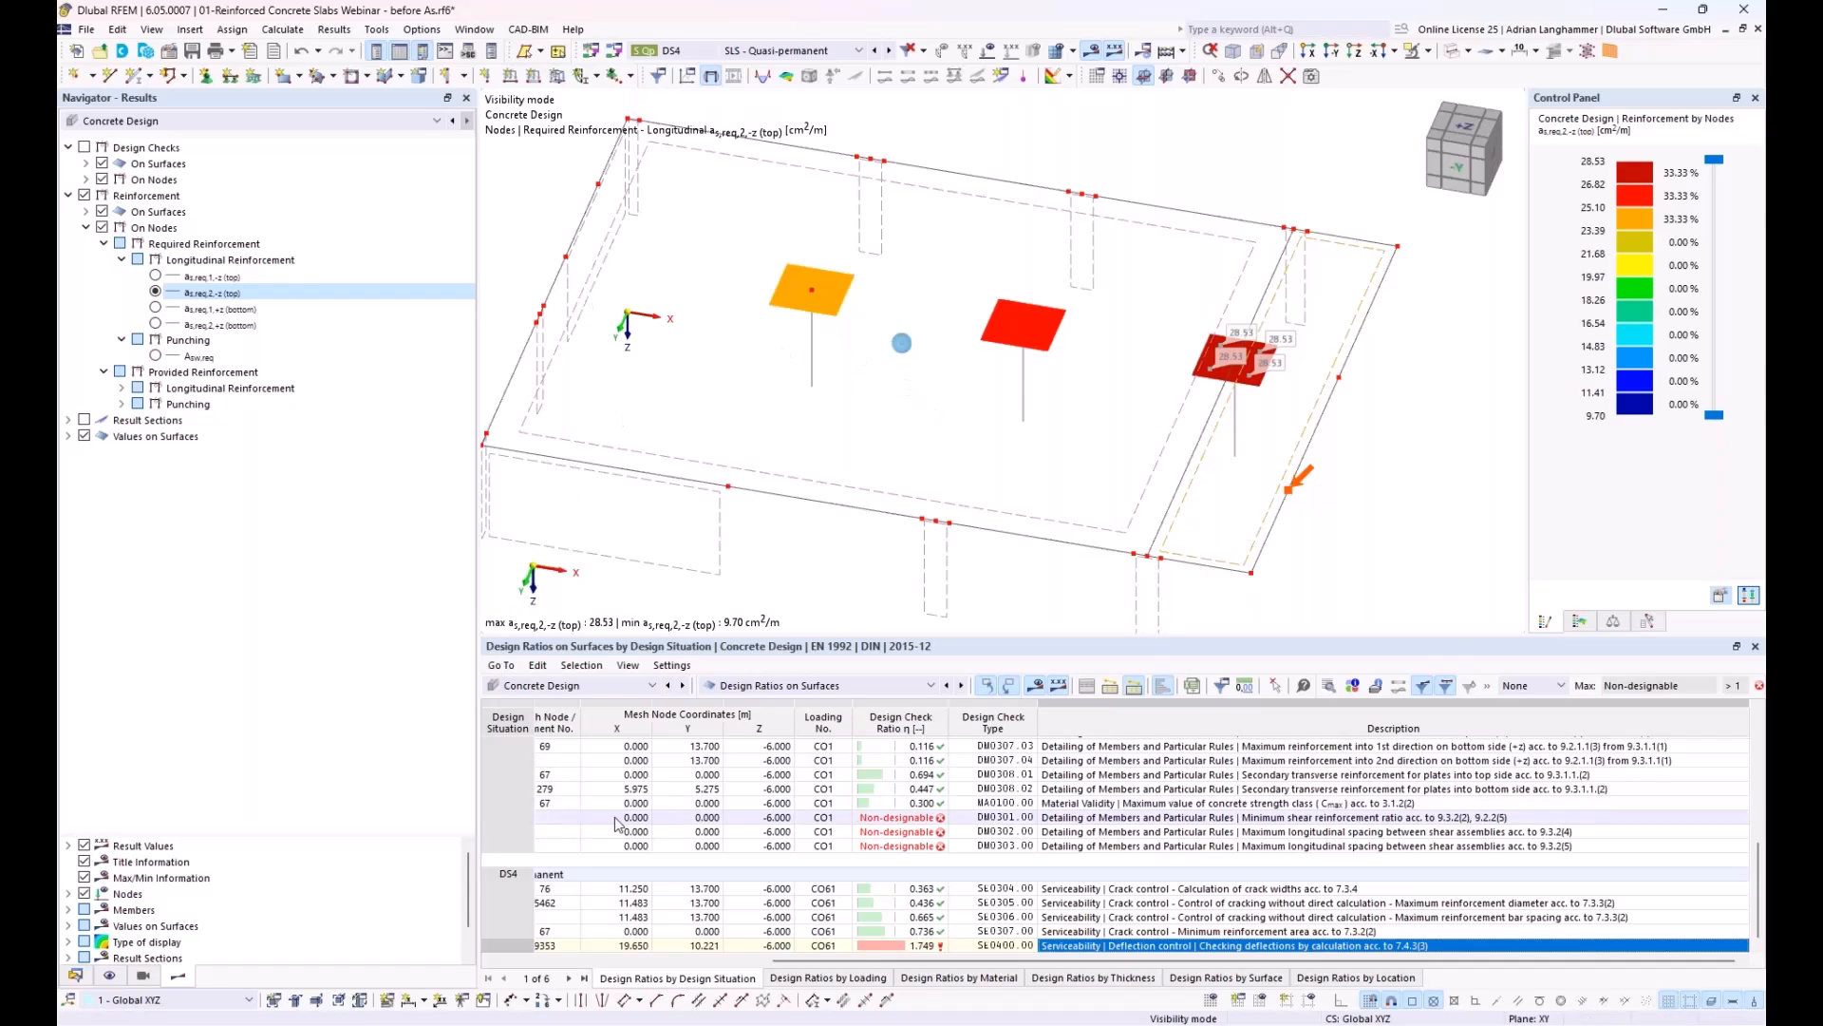
# Step: Switch to the RFEM Prerelease window with the Durchstanzen_Start model and inspect the available punching design checks on nodes
pyautogui.moveTo(518, 1023)
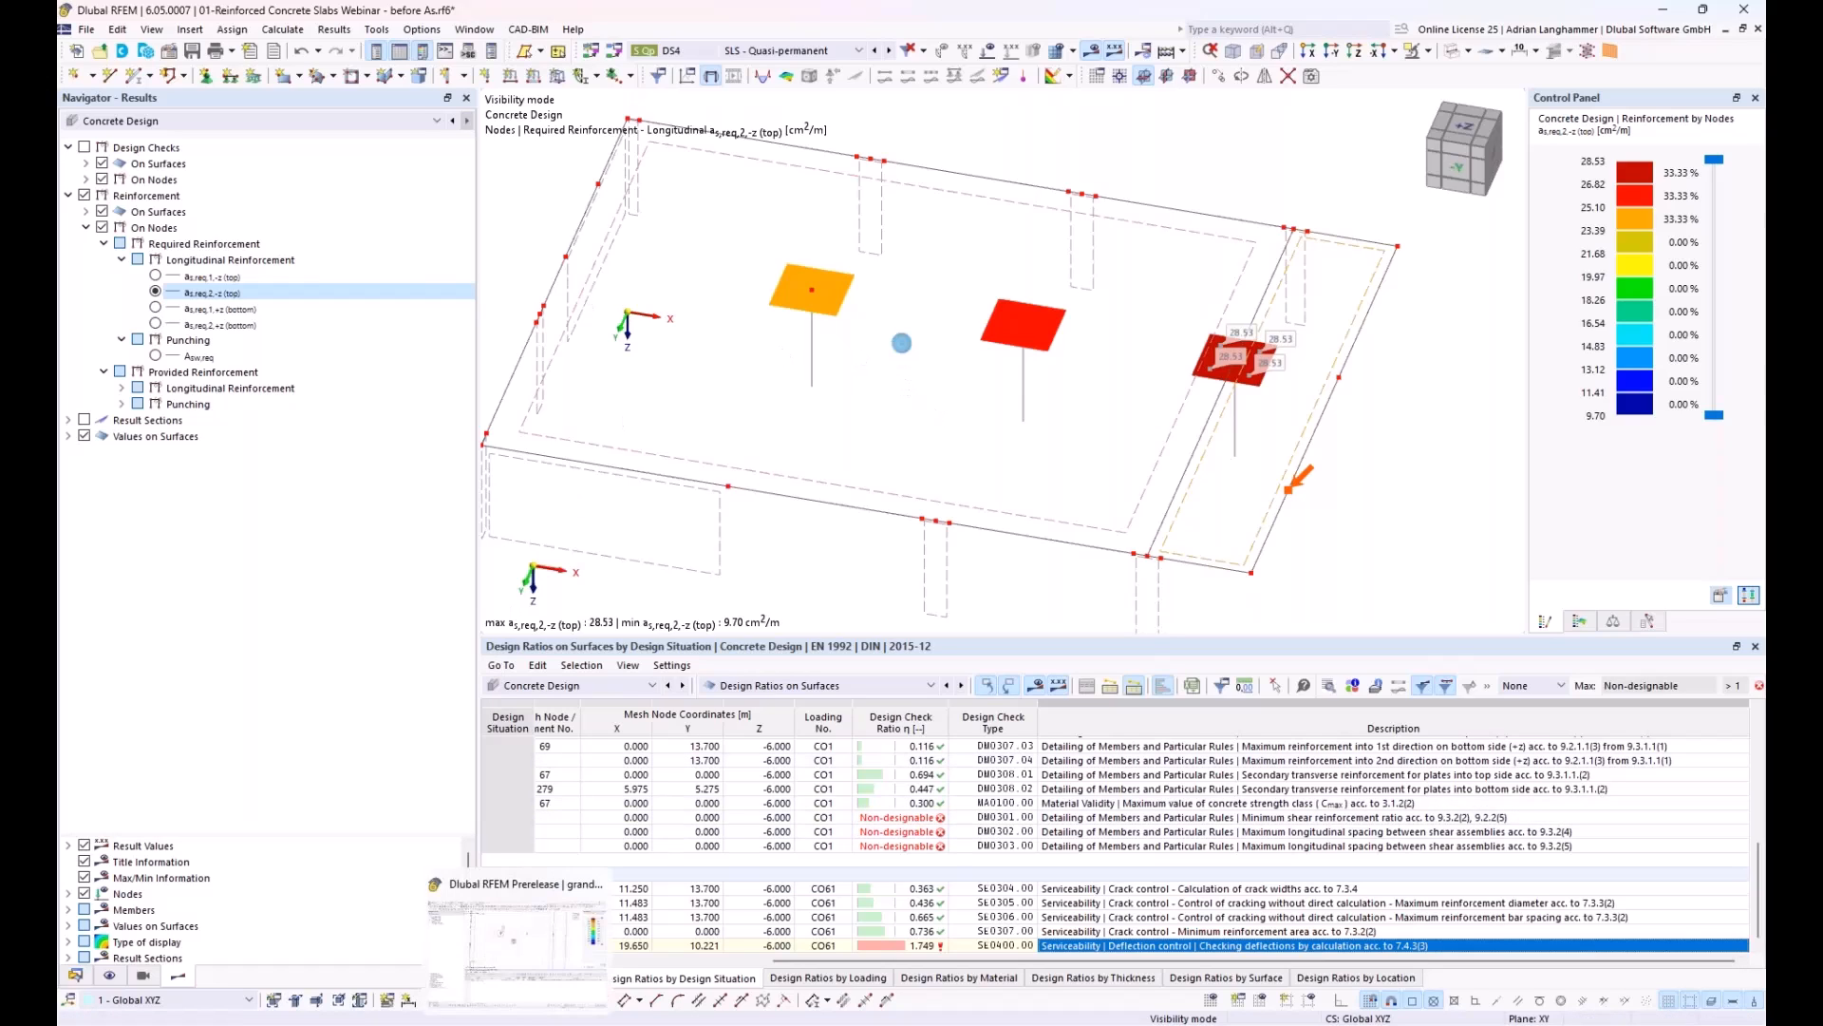
pyautogui.click(533, 936)
pyautogui.keyDown('ctrl'); pyautogui.moveTo(753, 484); pyautogui.dragTo(750, 438, button='middle'); pyautogui.keyUp('ctrl')
pyautogui.moveTo(1099, 486)
pyautogui.keyDown('ctrl'); pyautogui.mouseDown(button='middle')
pyautogui.moveTo(1111, 496)
pyautogui.moveTo(1090, 482)
pyautogui.mouseUp(button='middle'); pyautogui.keyUp('ctrl')
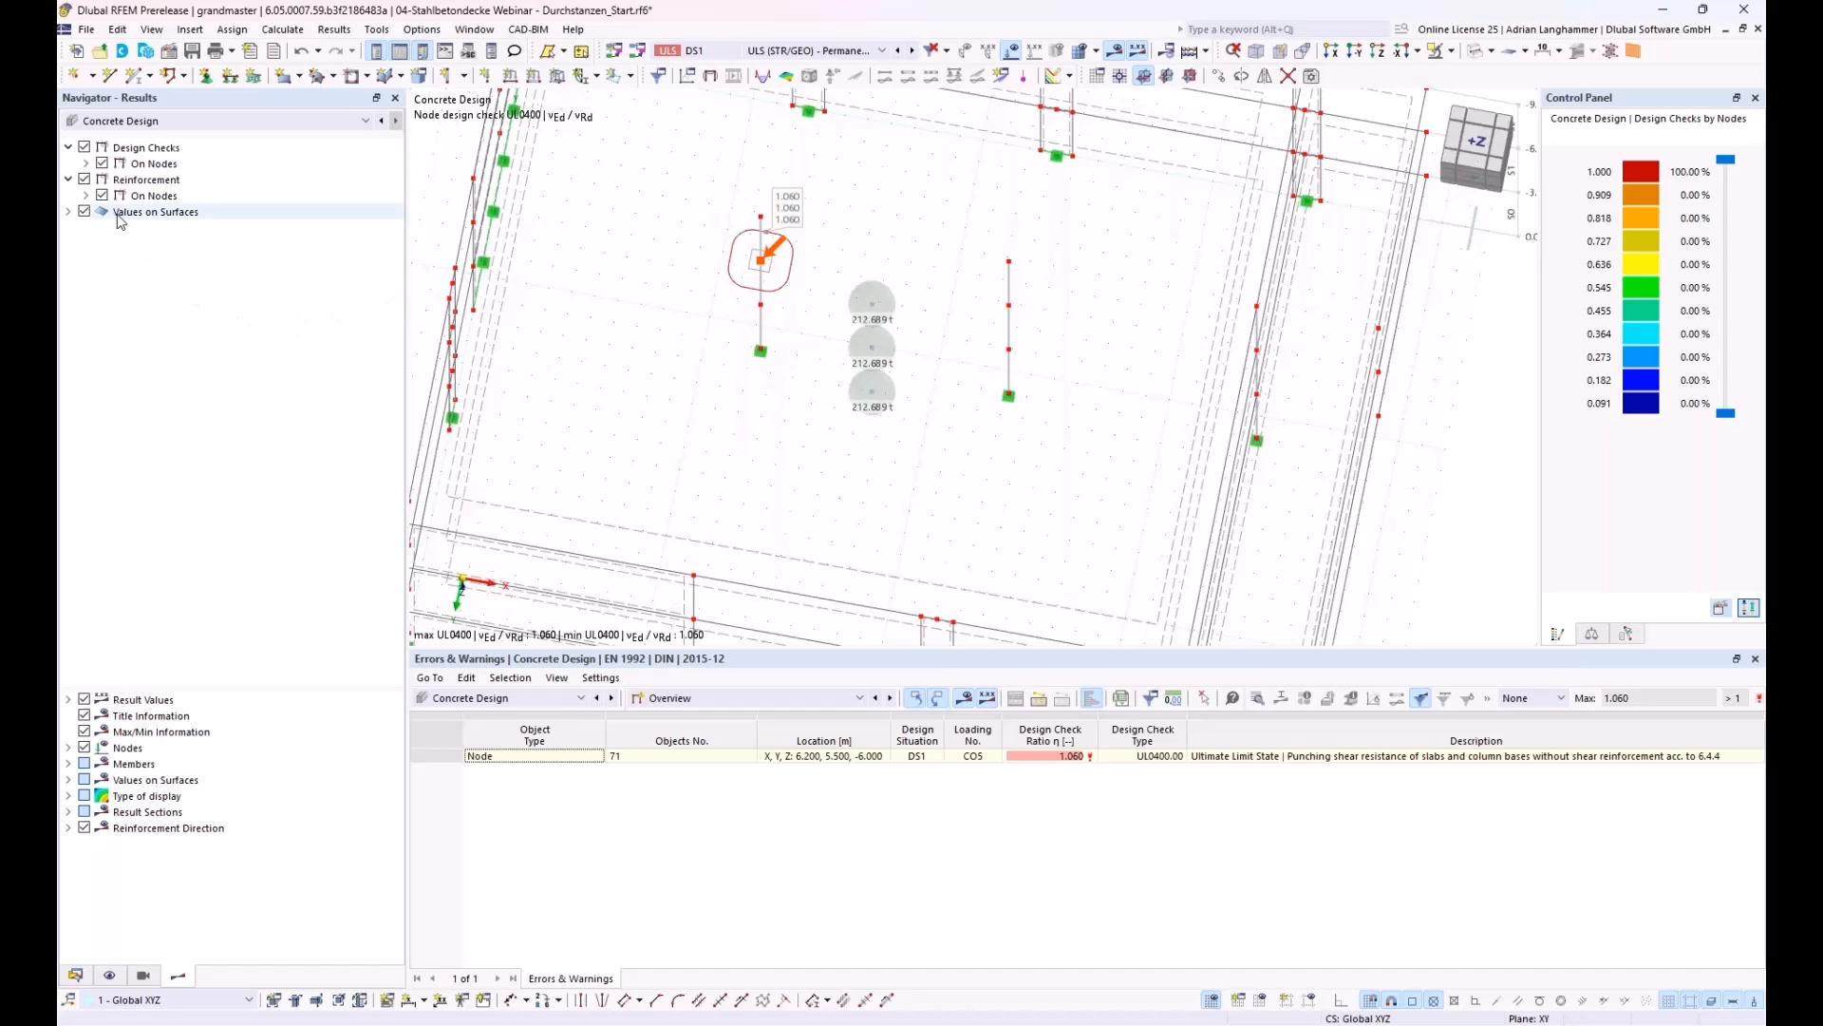
pyautogui.click(86, 163)
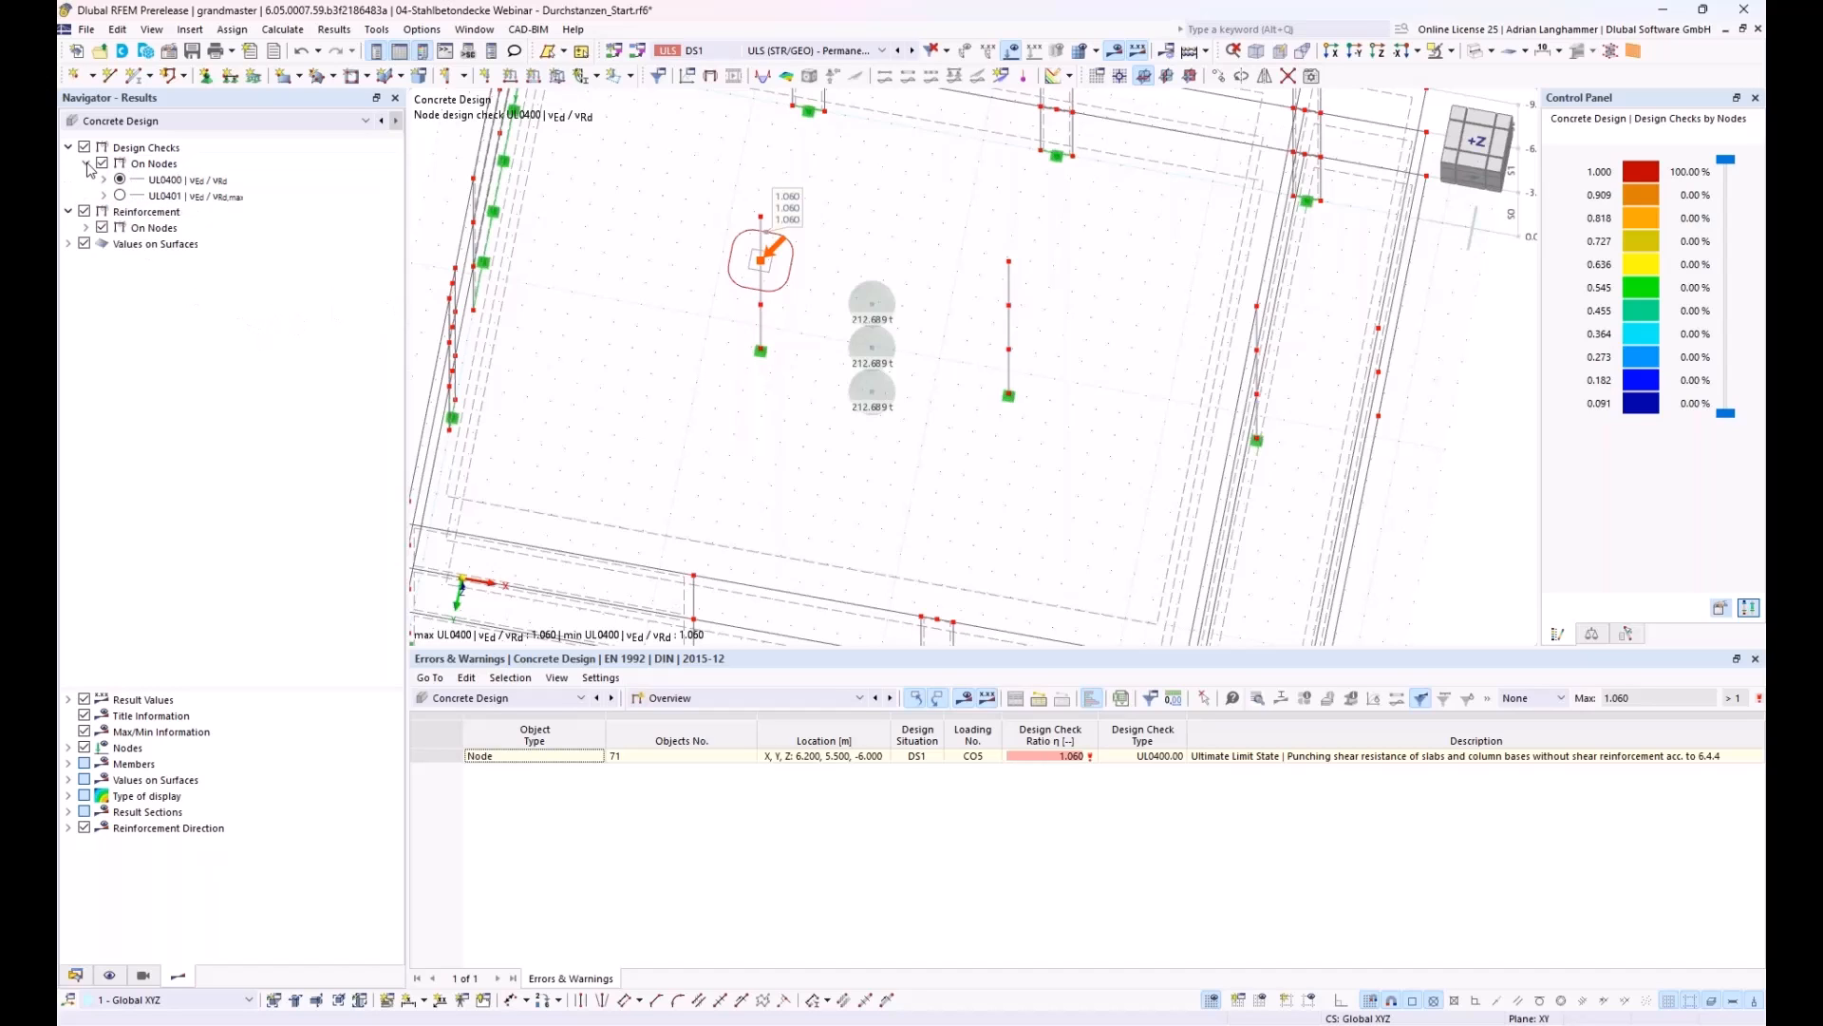
pyautogui.click(87, 163)
# Step: Display the required punching reinforcement A_sw,req on nodes and examine its perimeters around the column
pyautogui.click(86, 196)
pyautogui.click(103, 228)
pyautogui.click(104, 212)
pyautogui.click(122, 244)
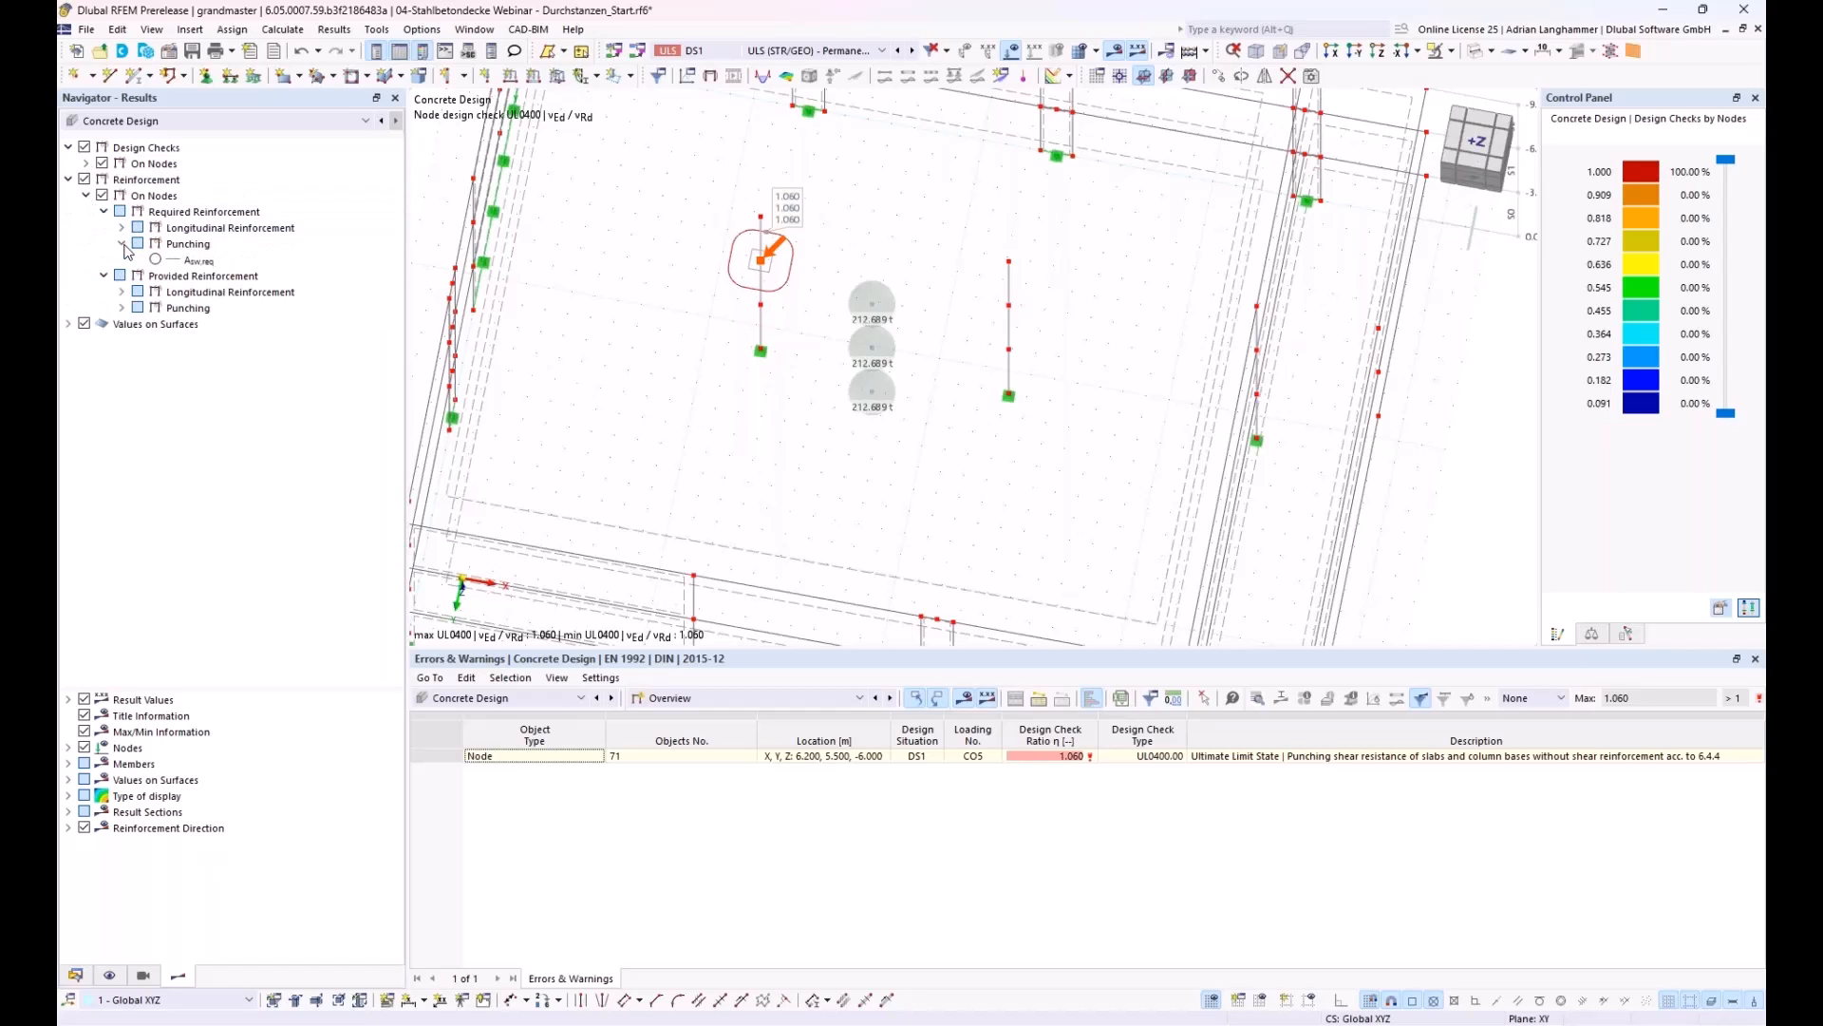
pyautogui.click(155, 260)
pyautogui.scroll(2, 746, 298)
pyautogui.moveTo(737, 313); pyautogui.dragTo(815, 385, button='middle')
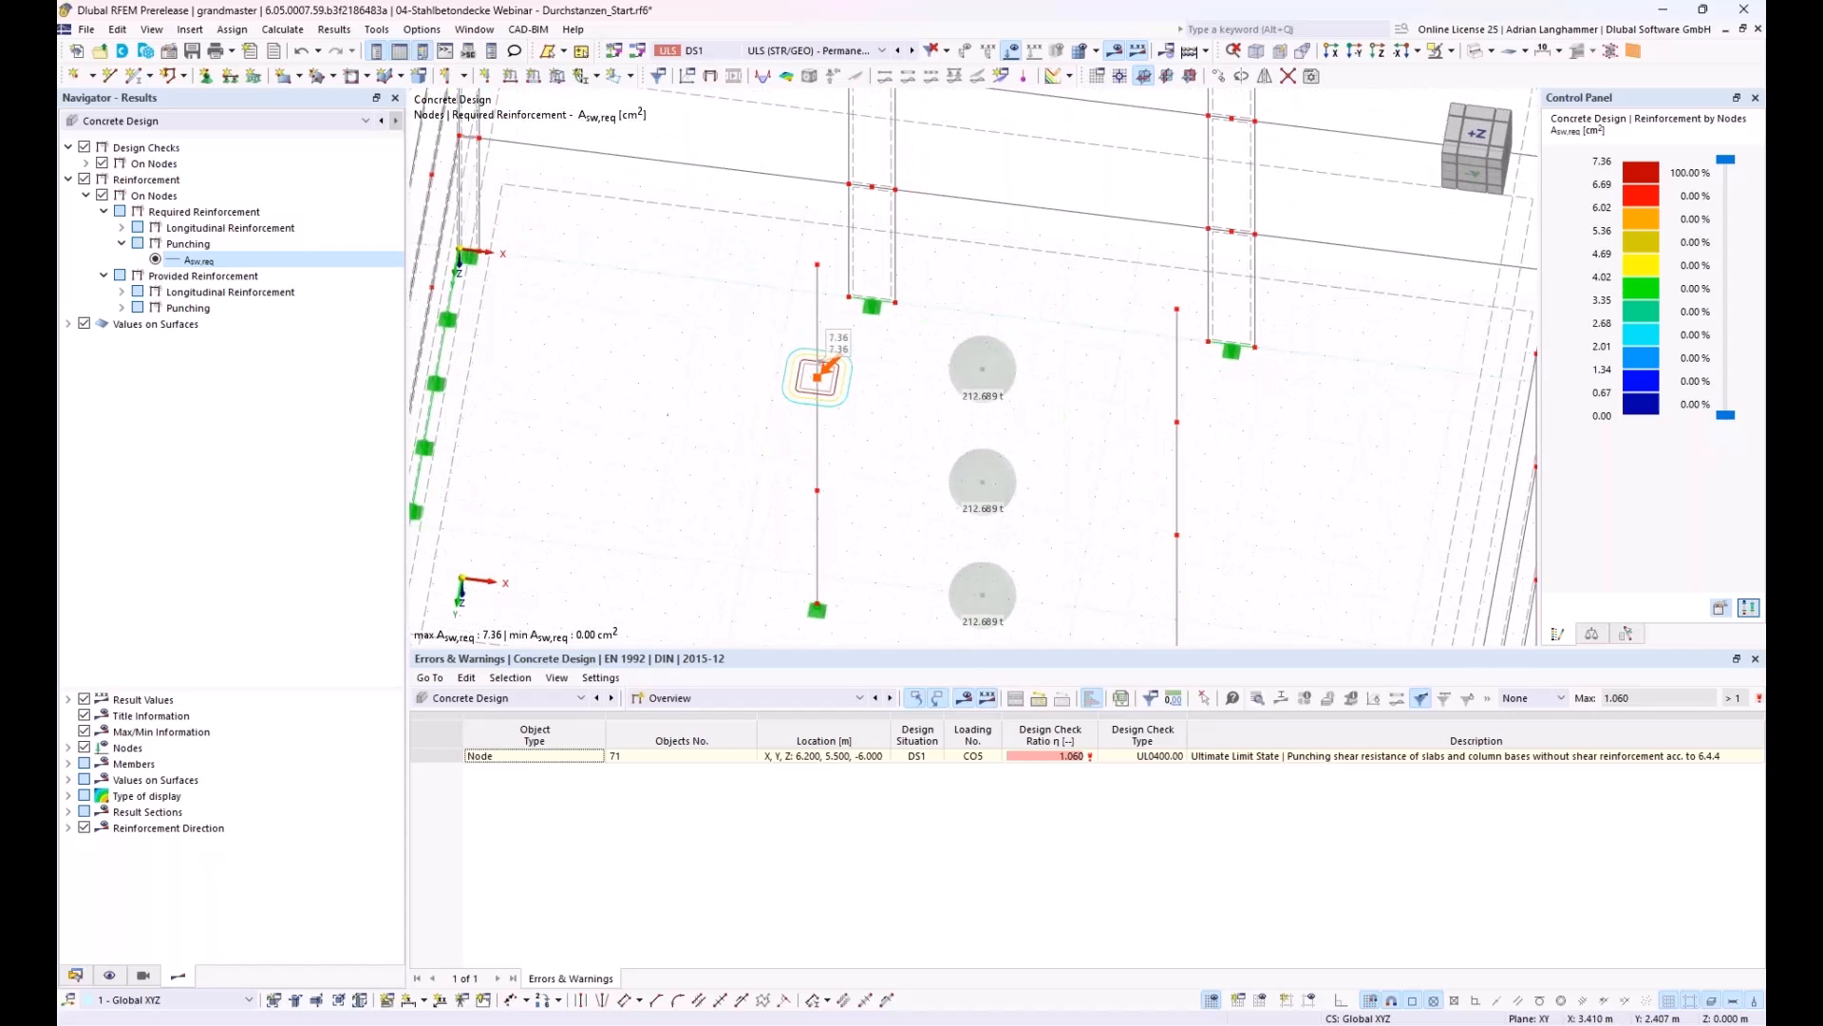
pyautogui.keyDown('ctrl'); pyautogui.moveTo(684, 414); pyautogui.dragTo(724, 402, button='middle'); pyautogui.keyUp('ctrl')
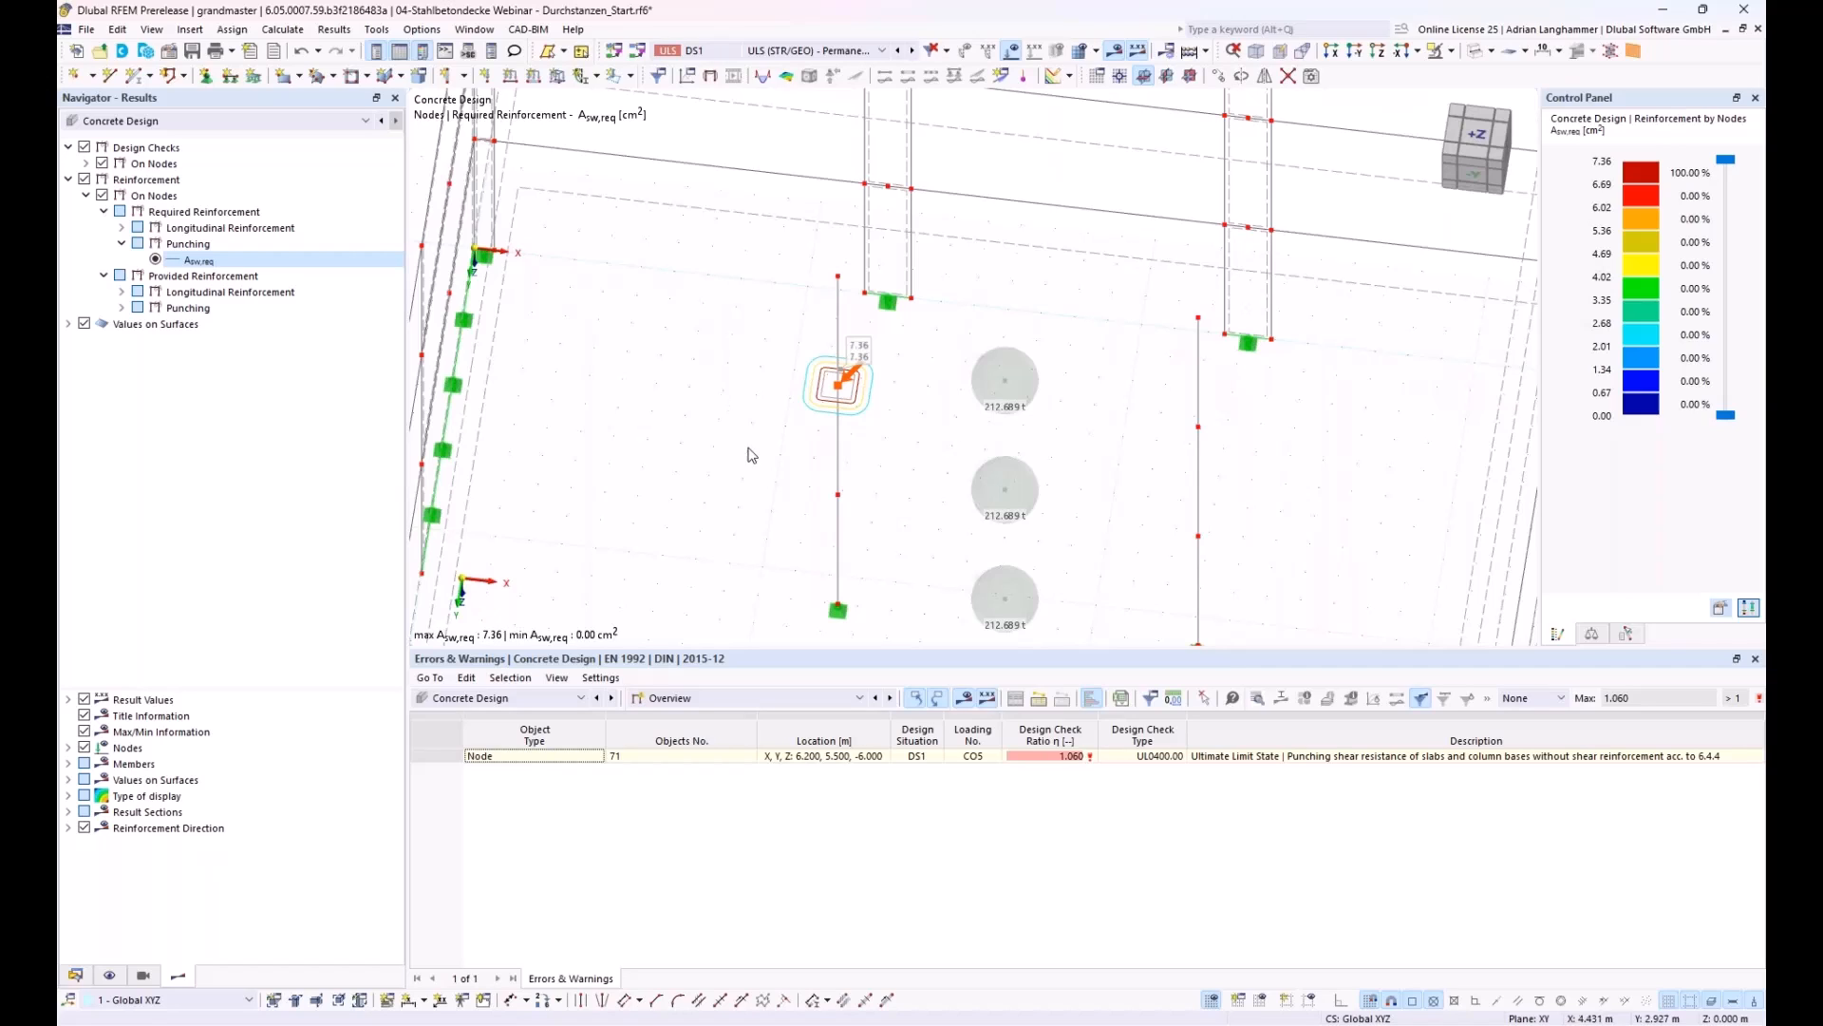
# Step: List the required reinforcement on nodes by surface and open the design check details of node 71's largest A_sw,req value
pyautogui.click(779, 698)
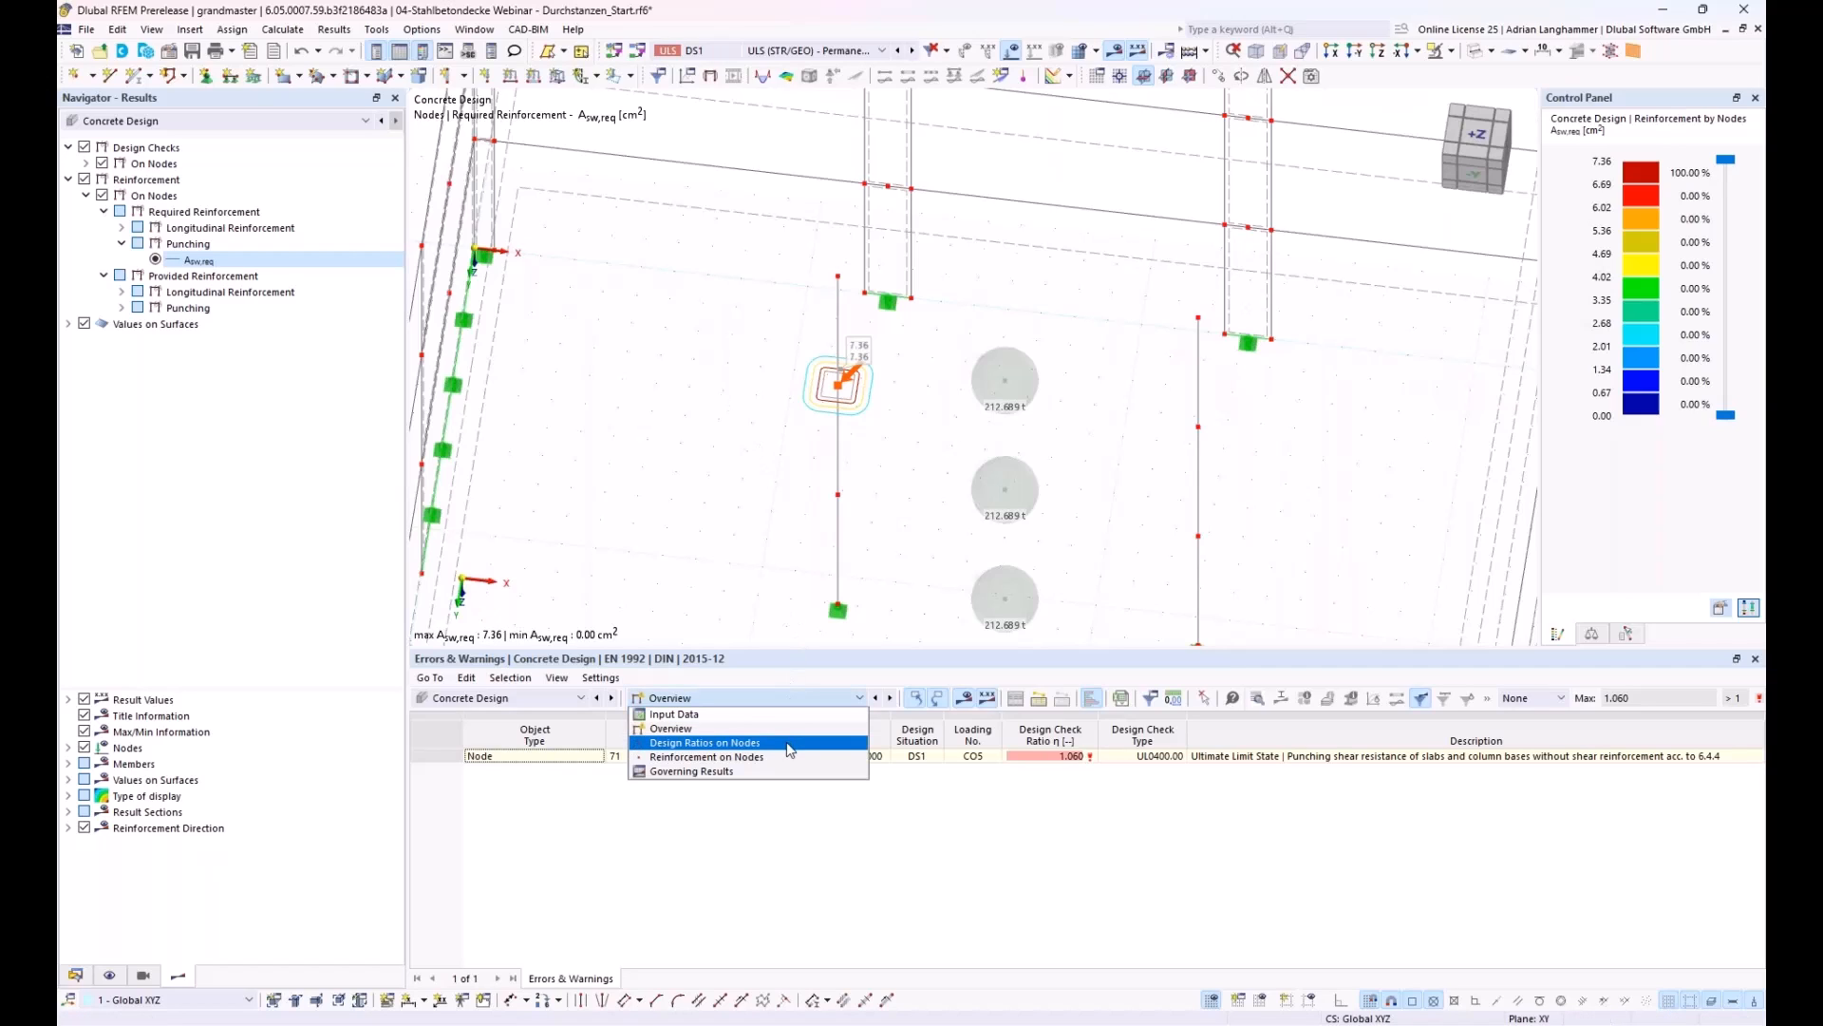
pyautogui.click(718, 757)
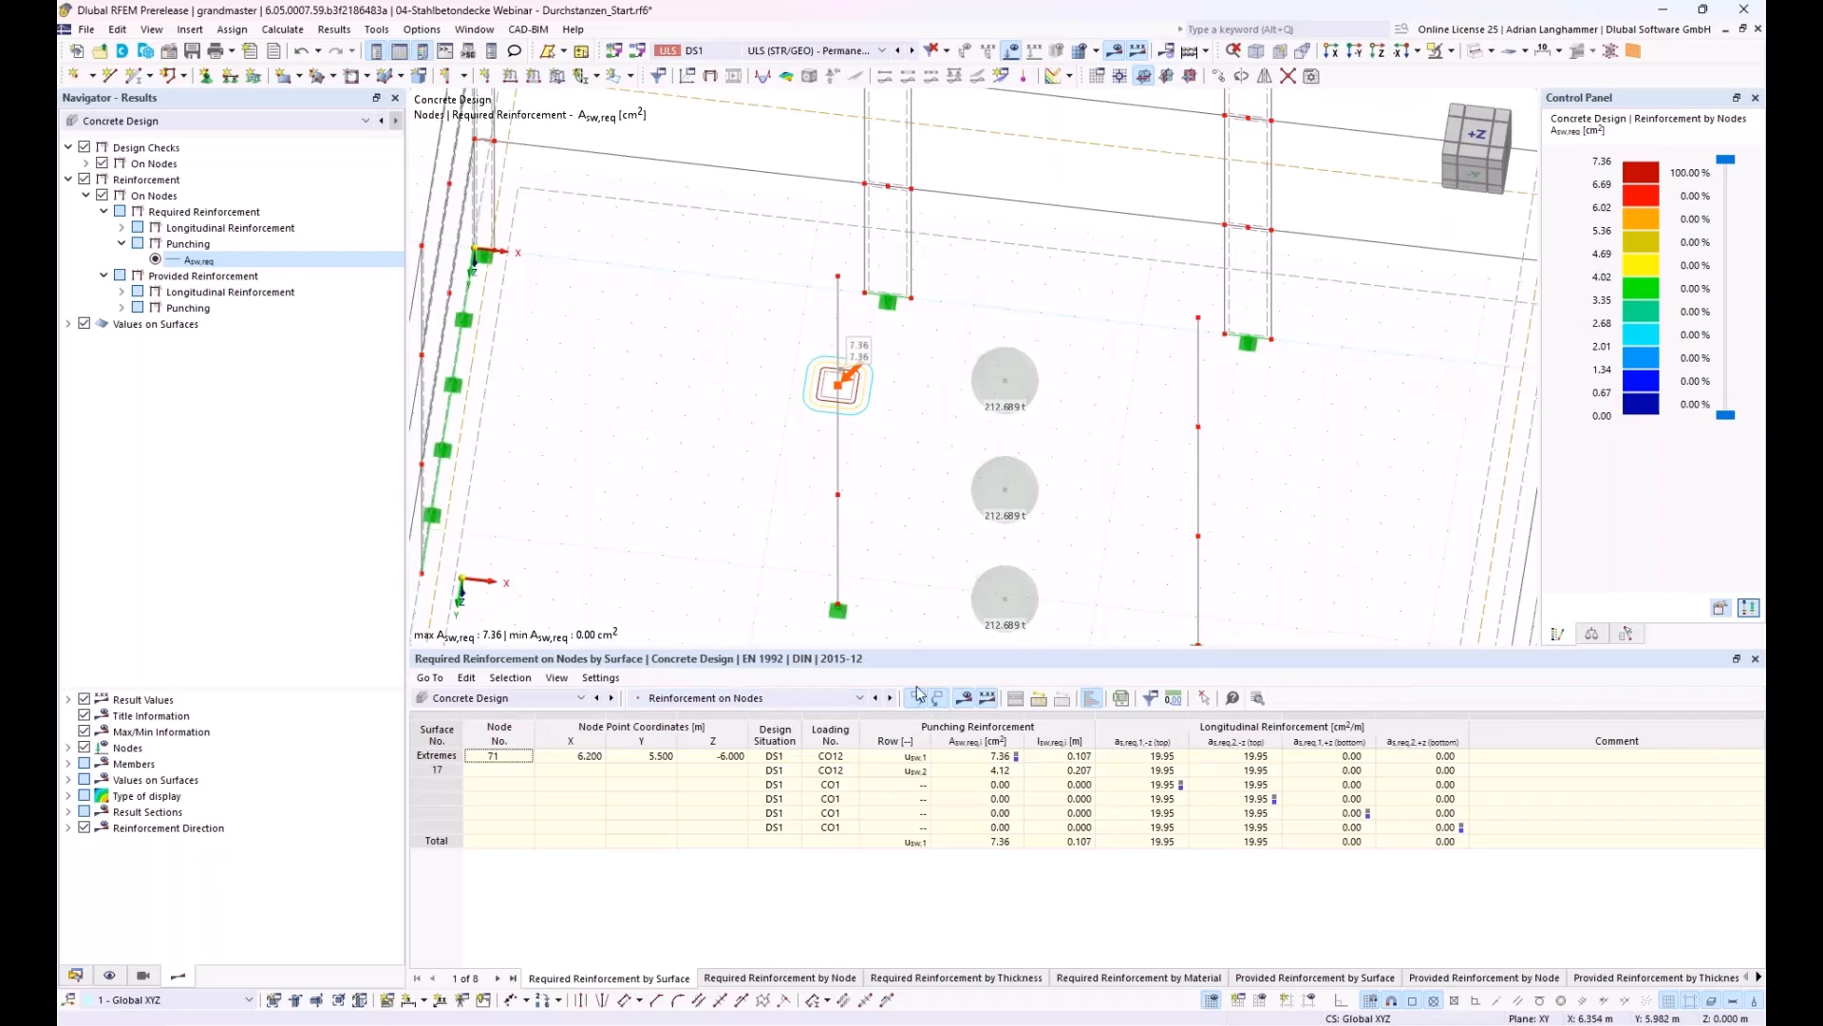
pyautogui.click(960, 758)
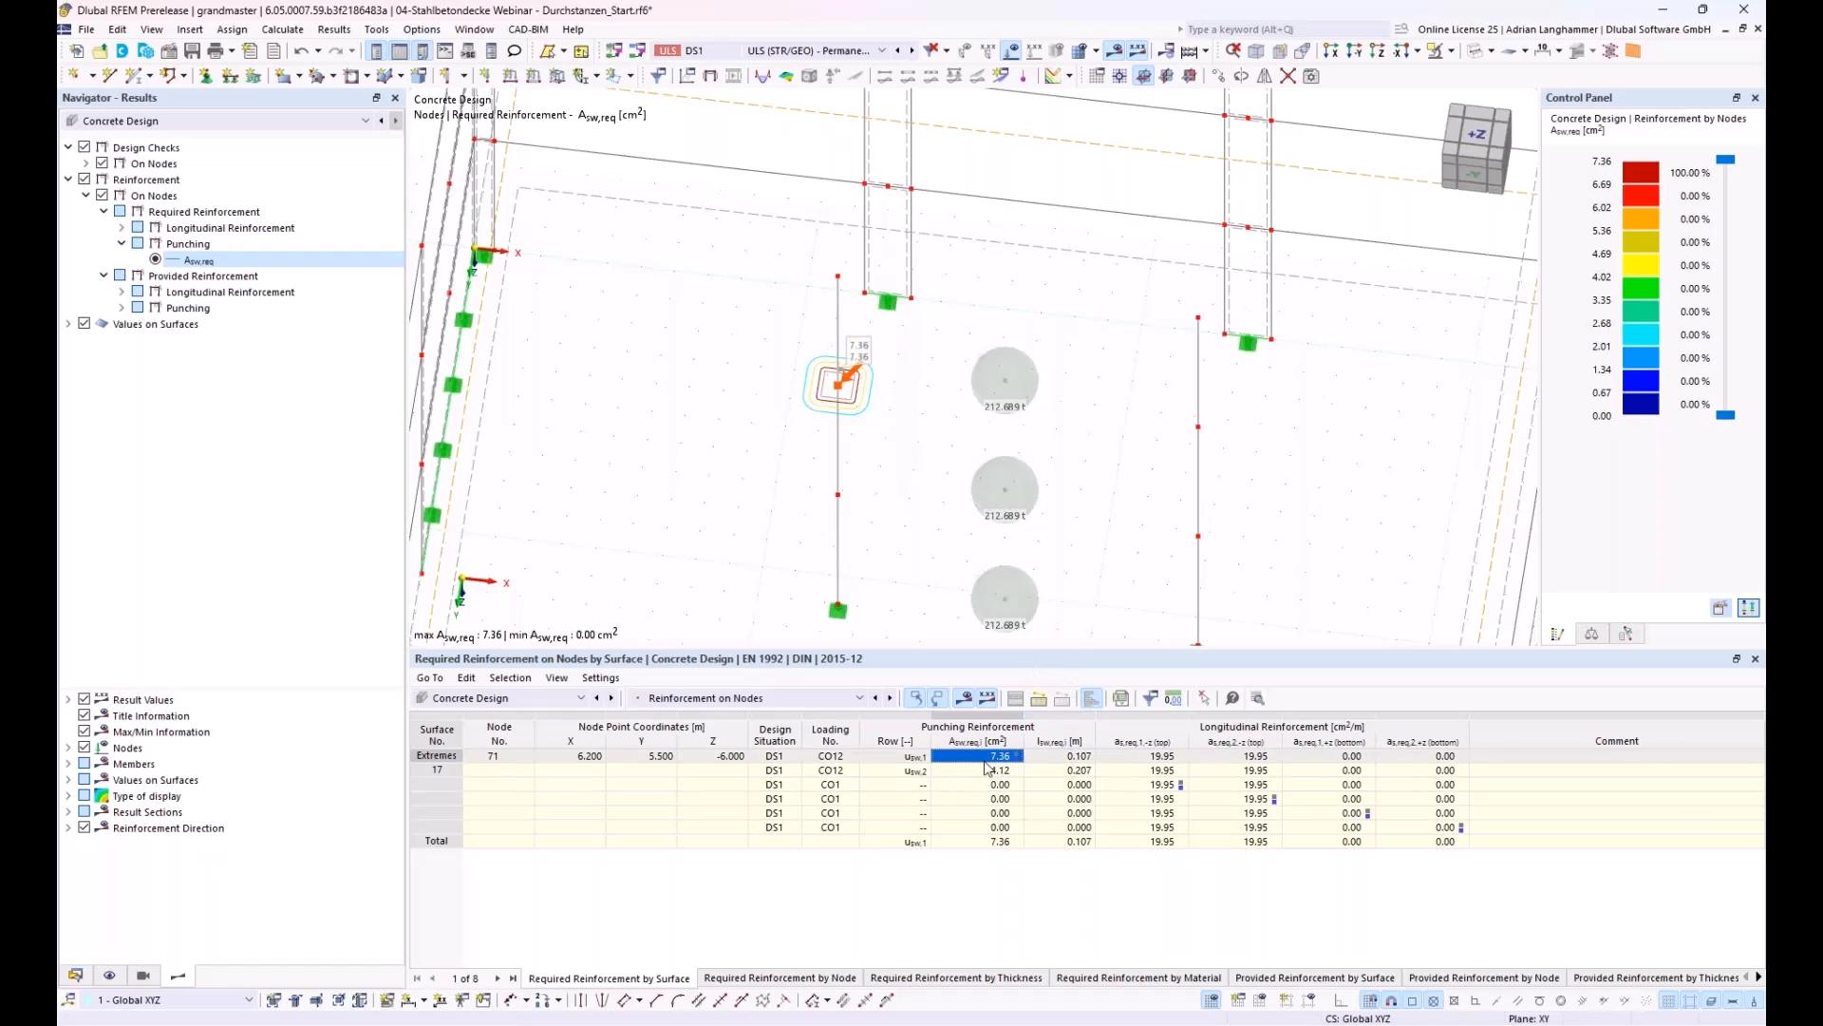
pyautogui.doubleClick(973, 760)
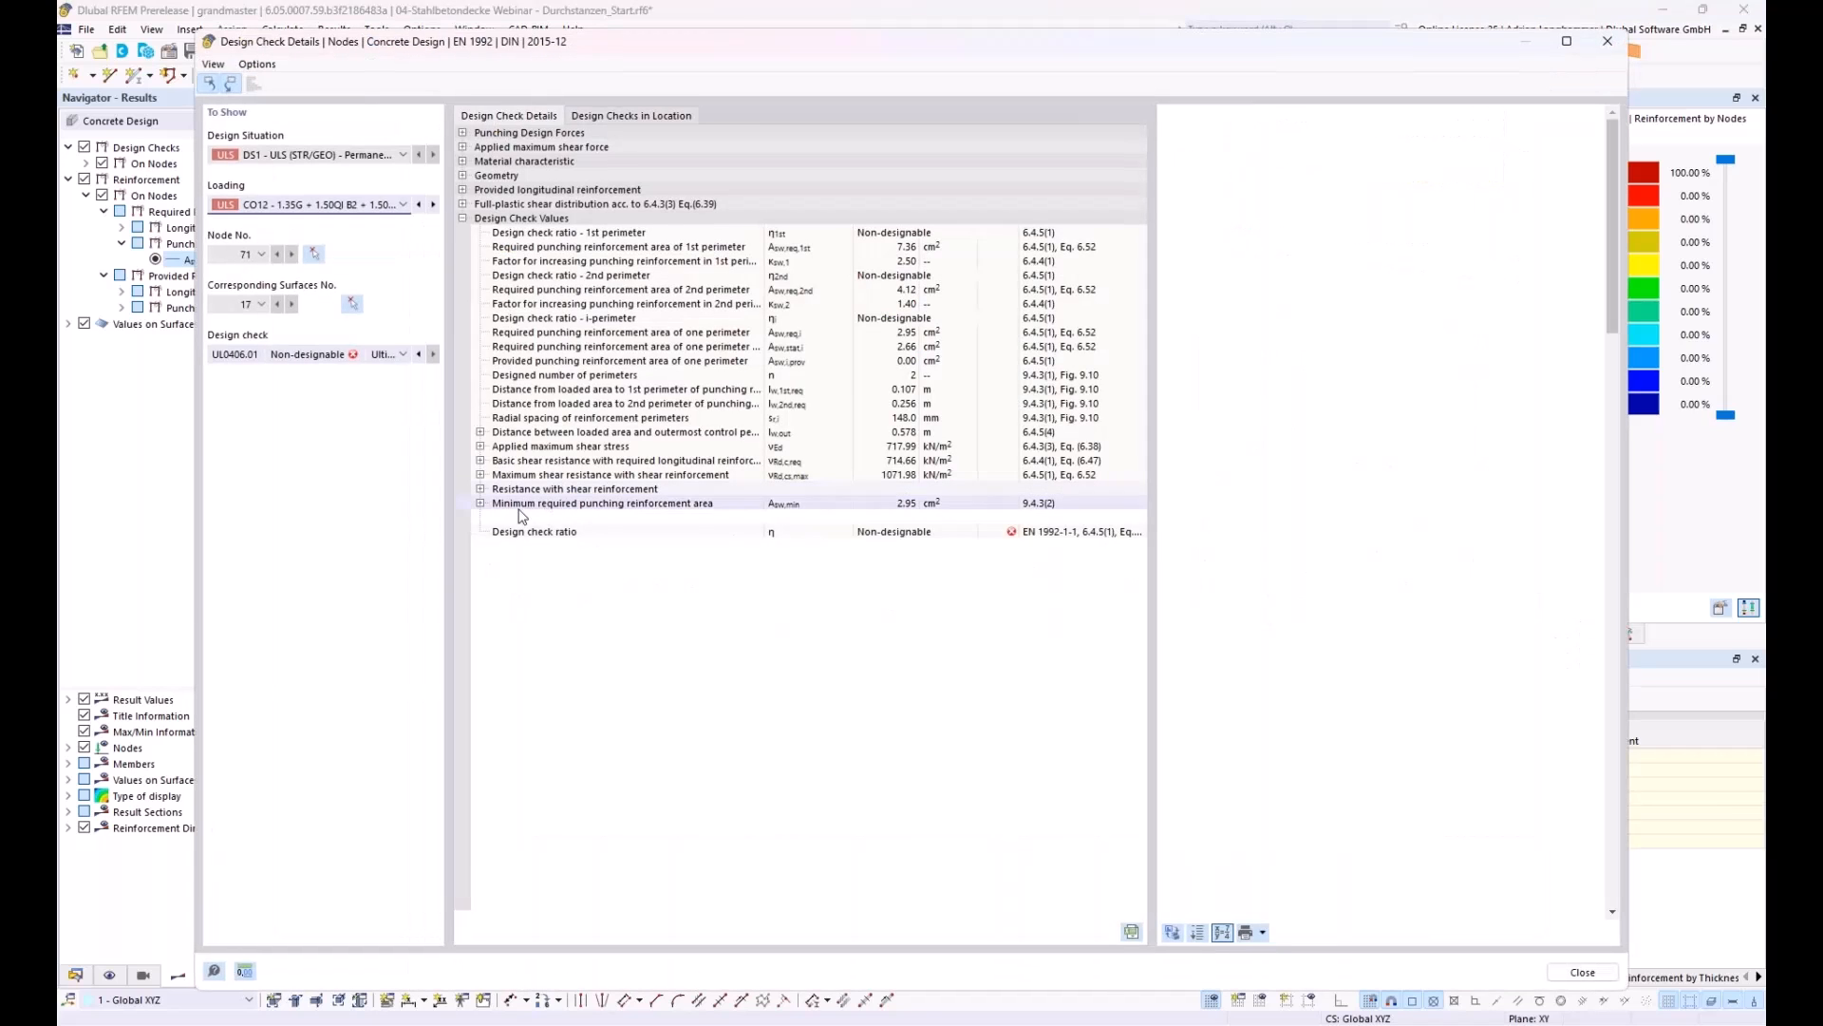
# Step: Review the minimum required punching reinforcement area and the designed number of link legs, and close the design check details
pyautogui.click(481, 503)
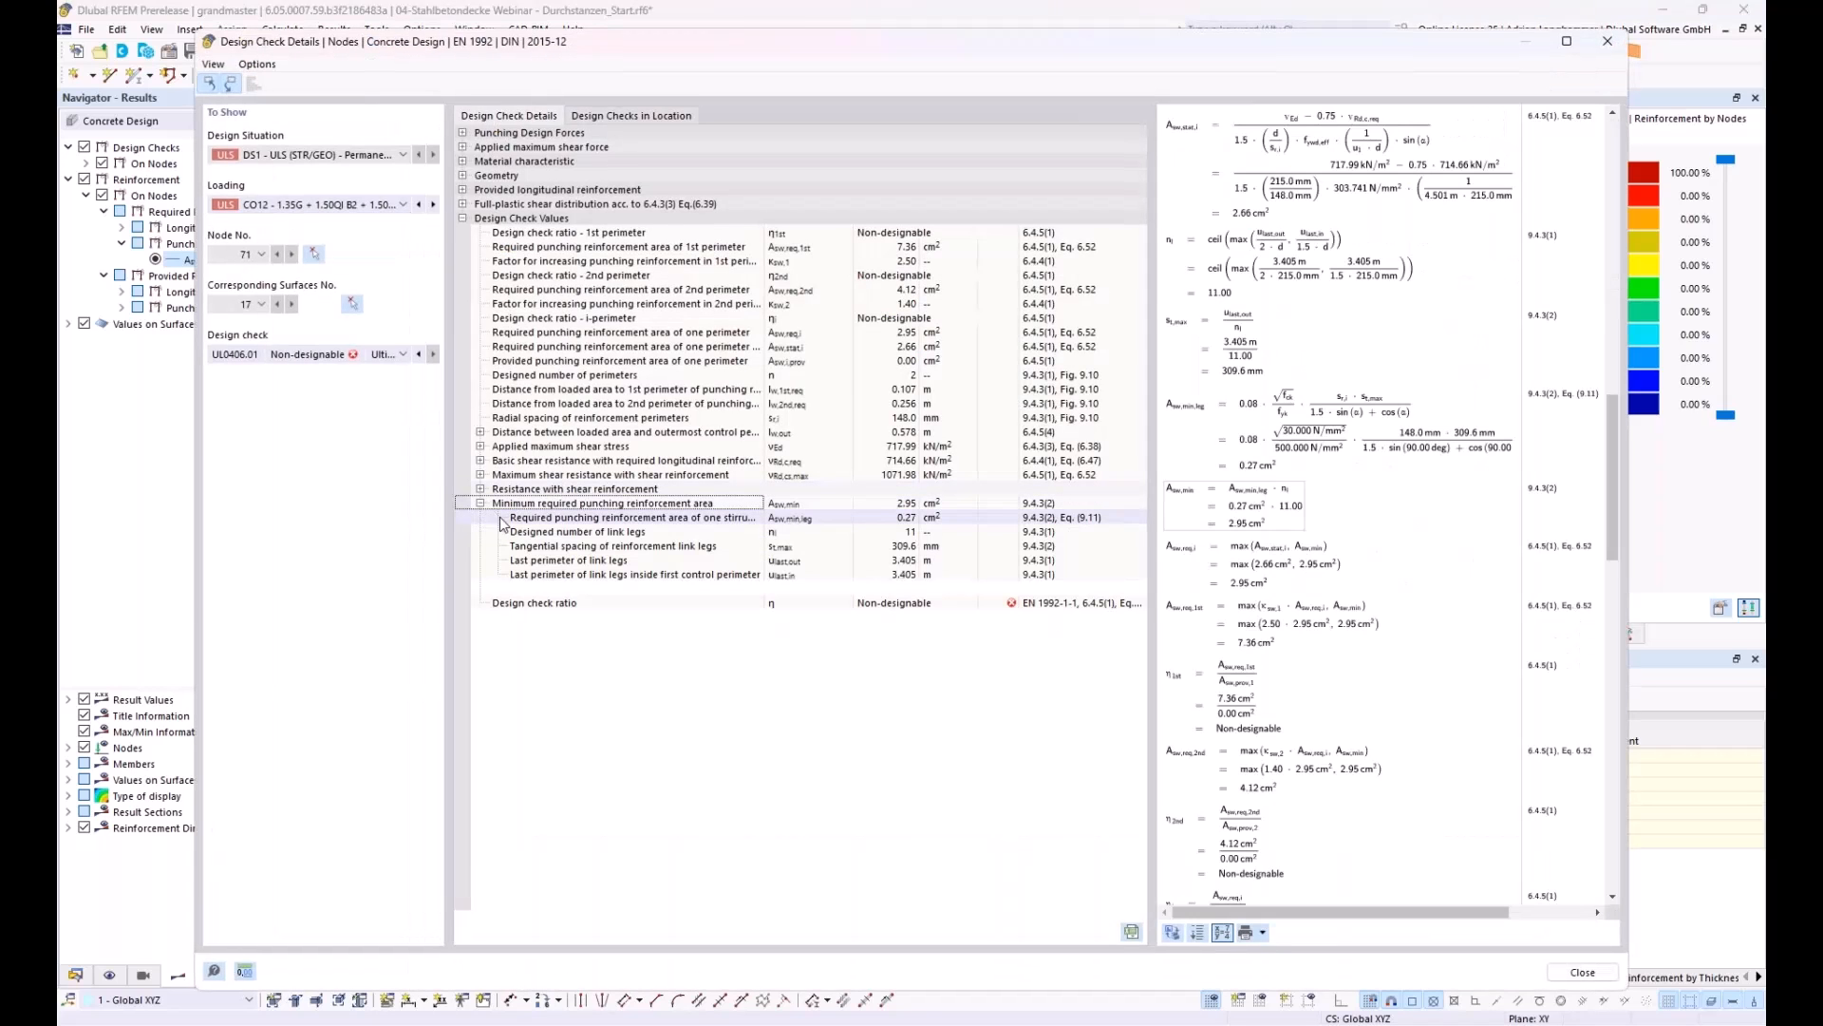
pyautogui.click(517, 532)
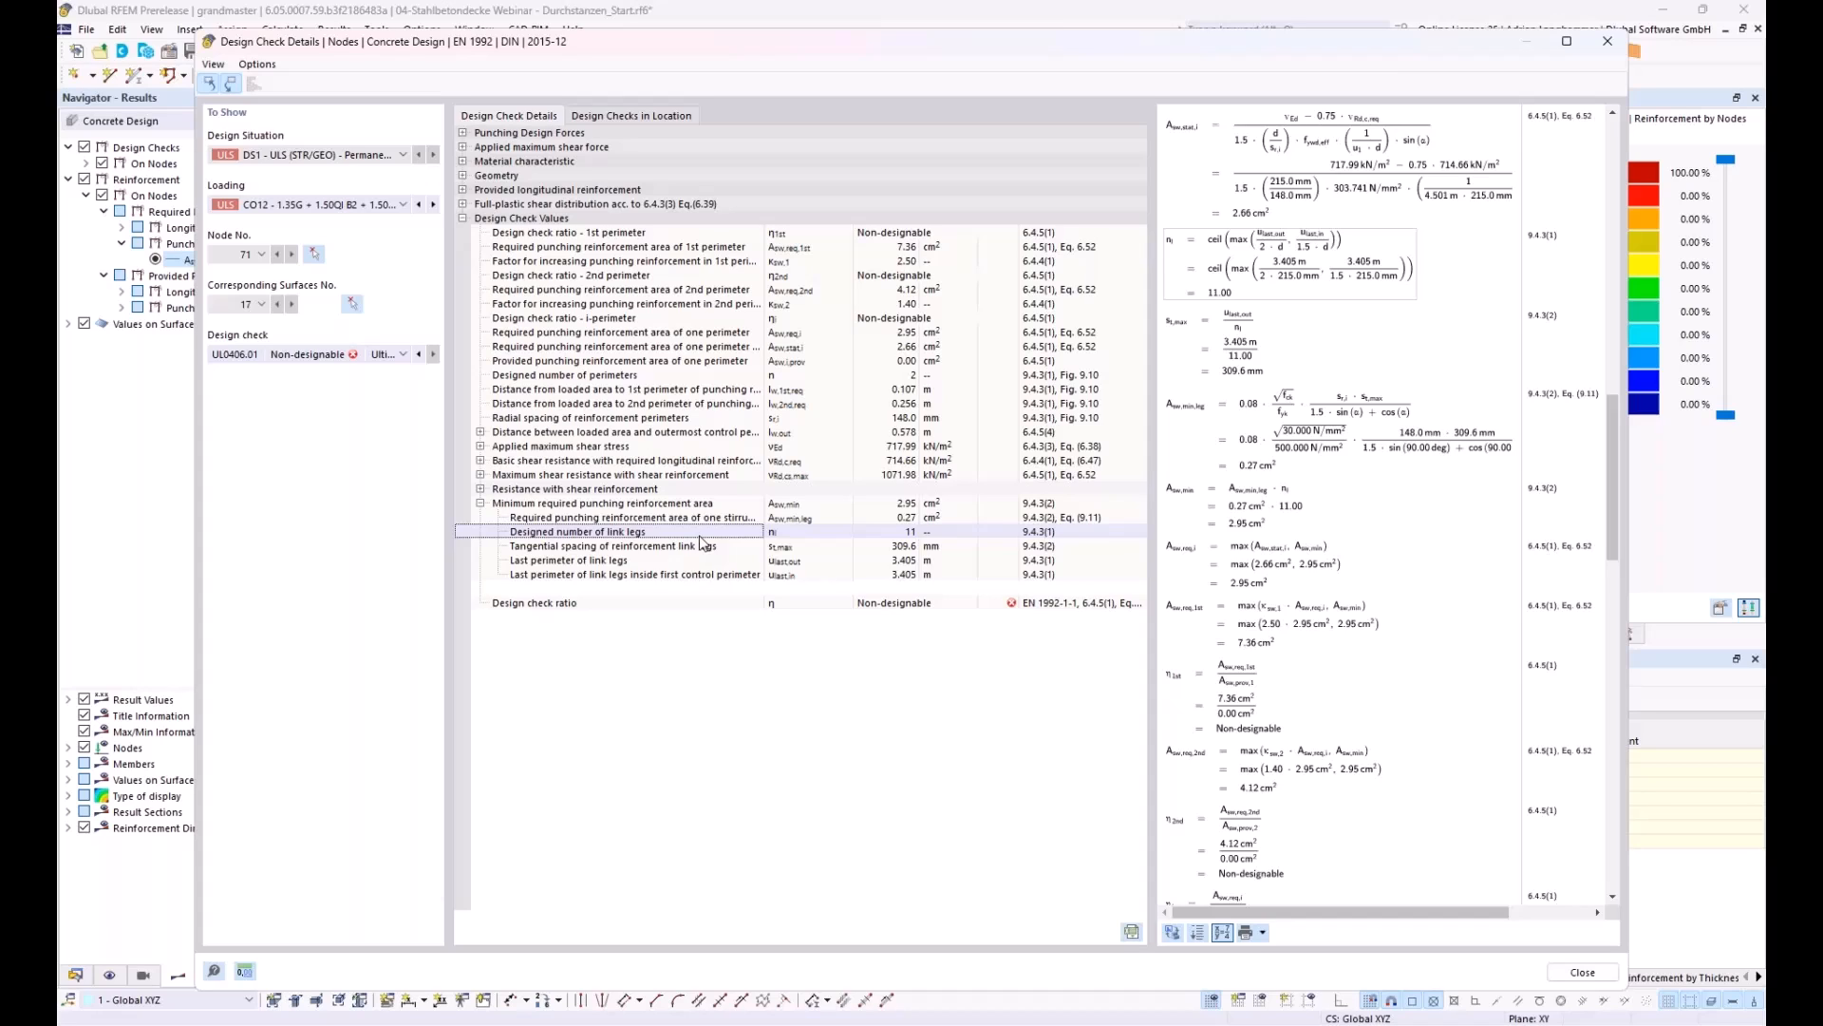
pyautogui.click(1591, 49)
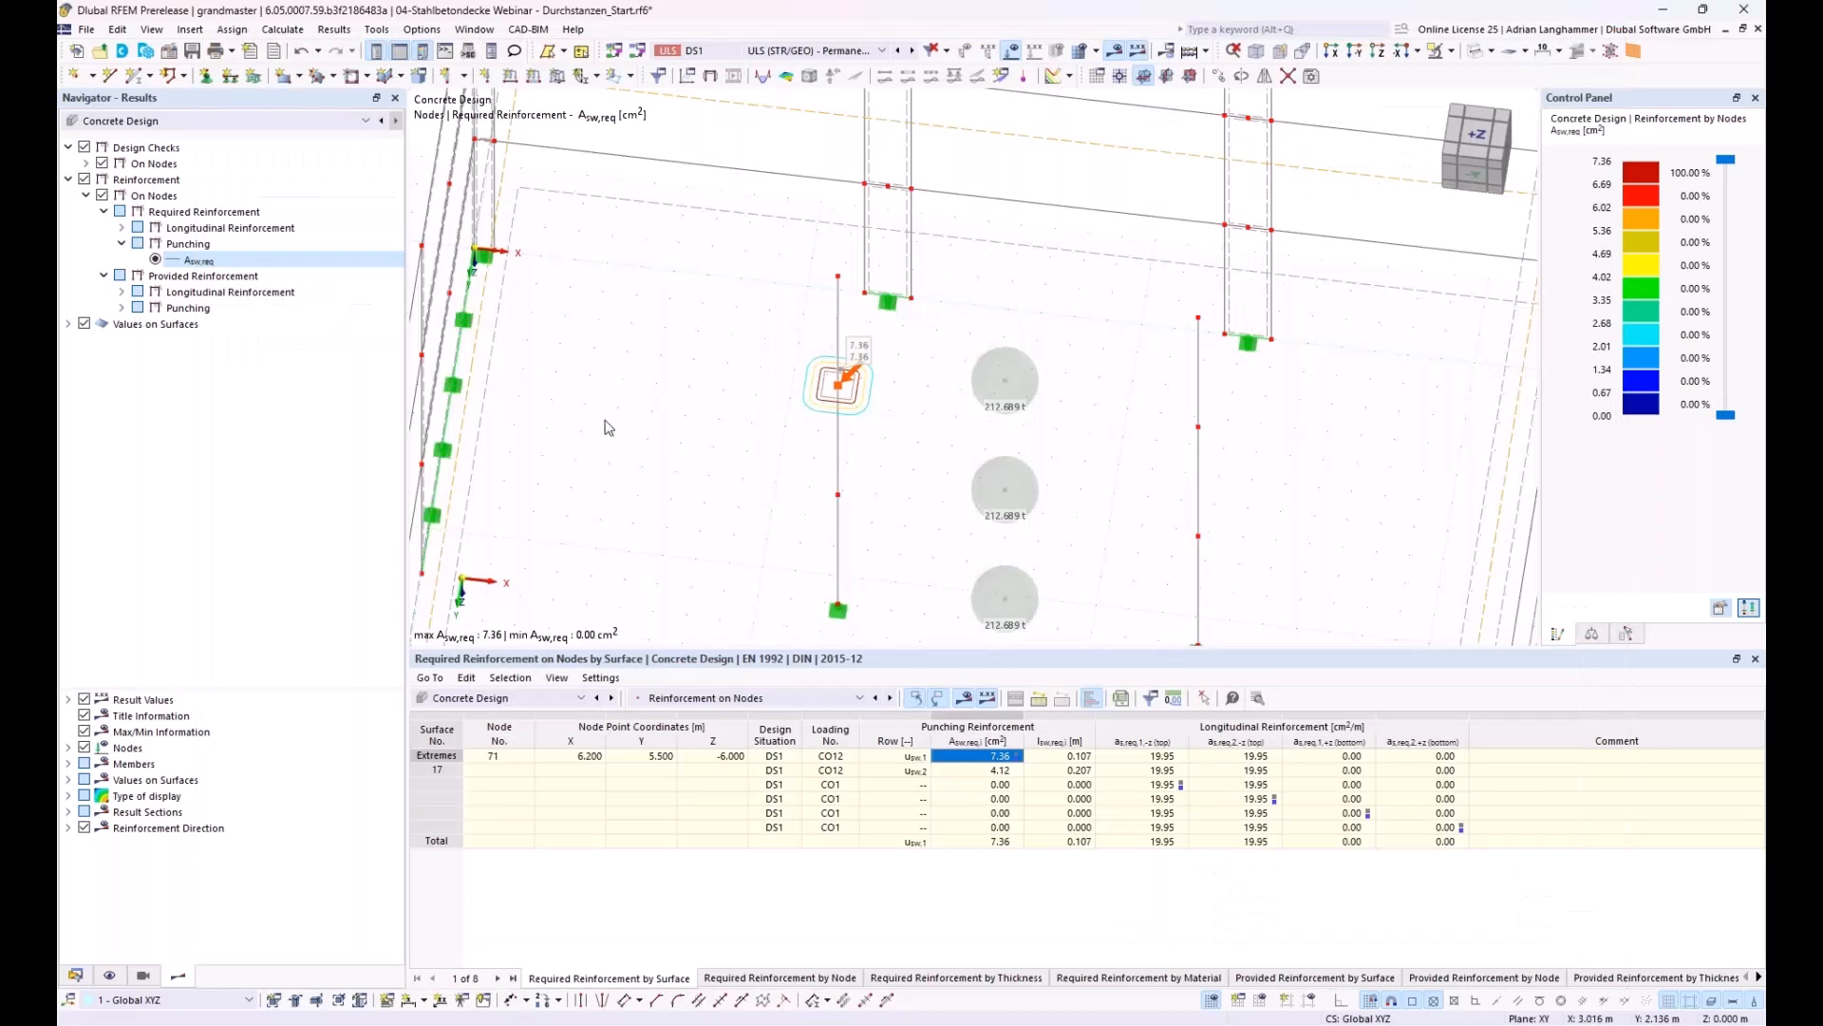
# Step: Create a new vertical punching reinforcement with uniform placement and assign it to column node 71
pyautogui.click(76, 975)
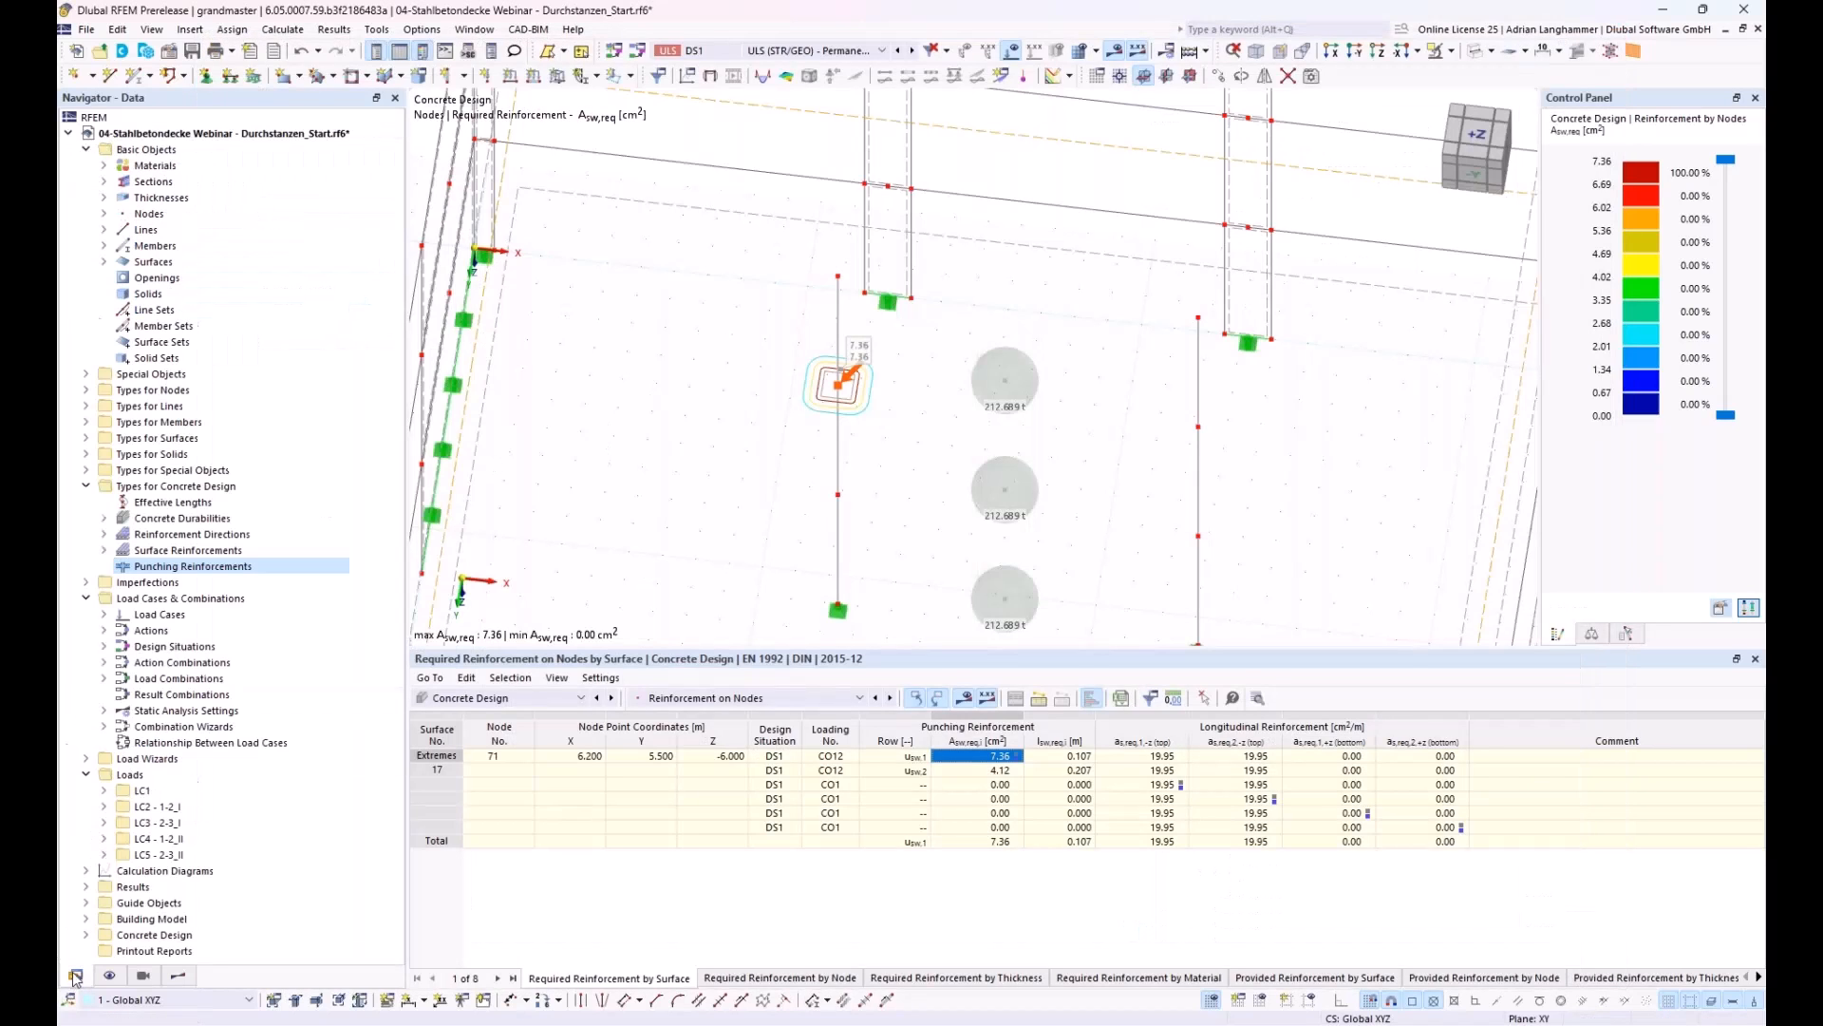
pyautogui.rightClick(205, 568)
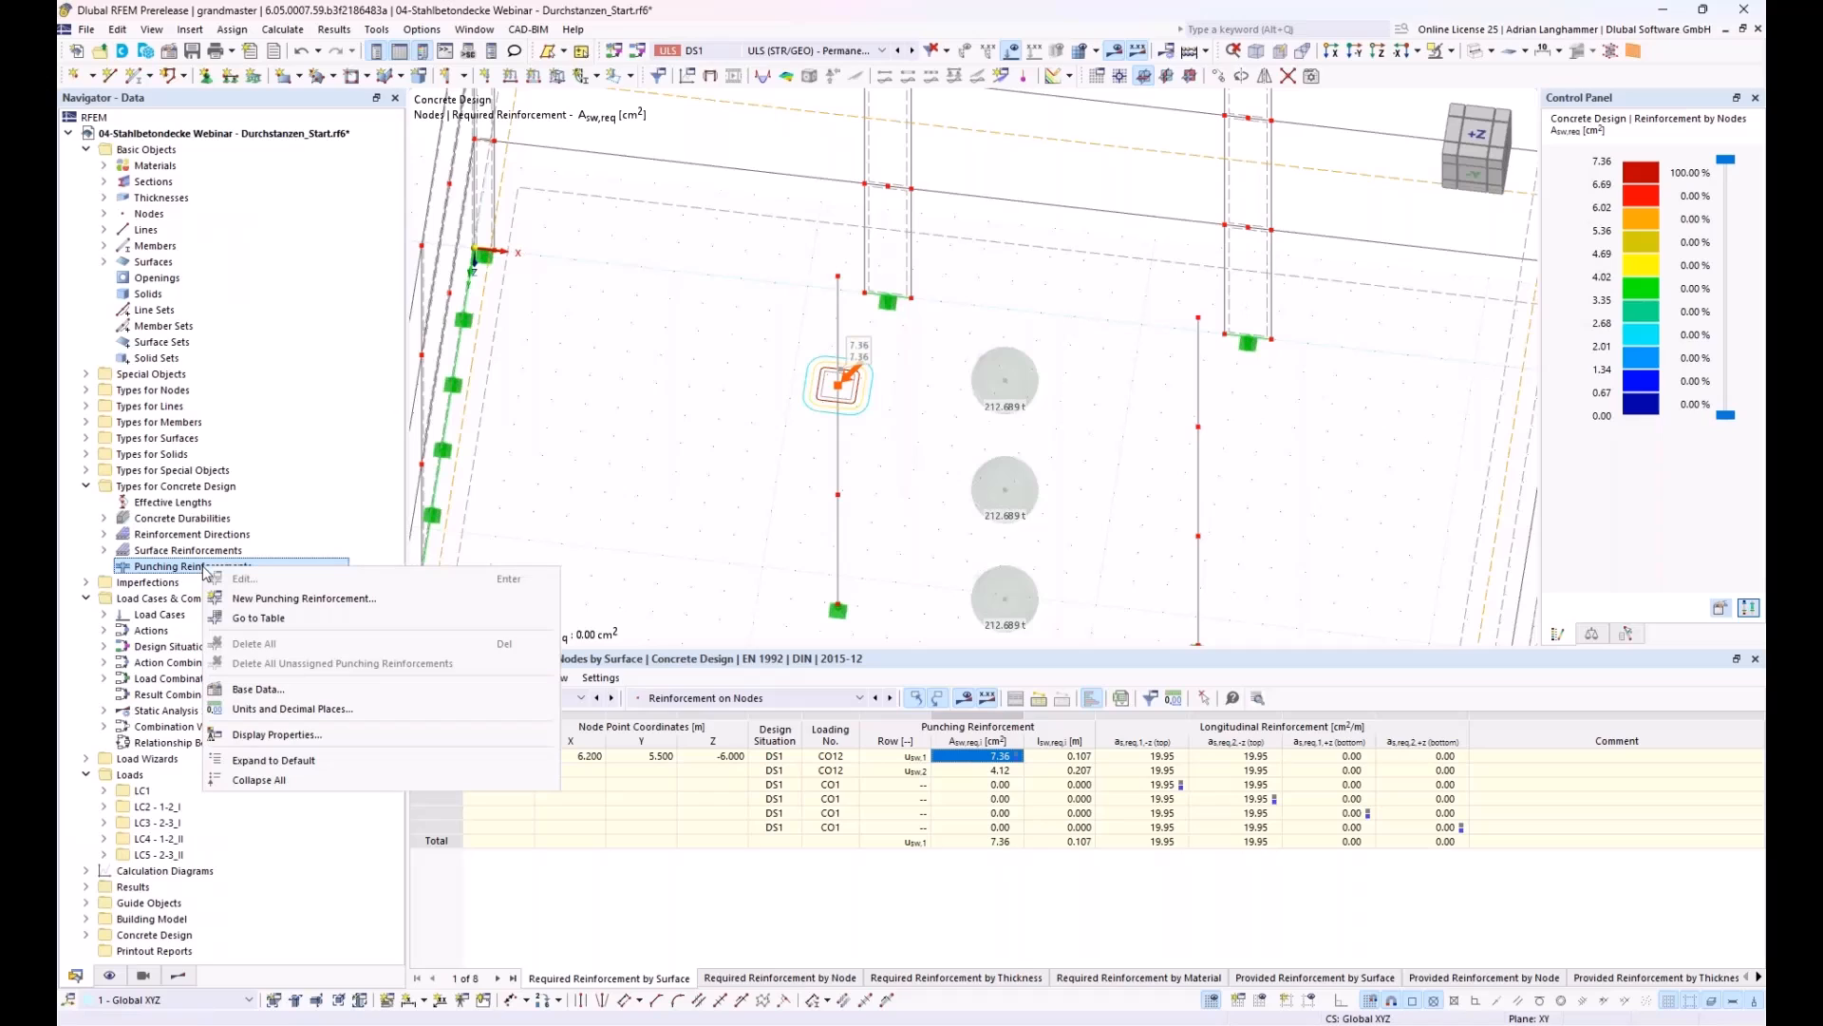
pyautogui.click(647, 480)
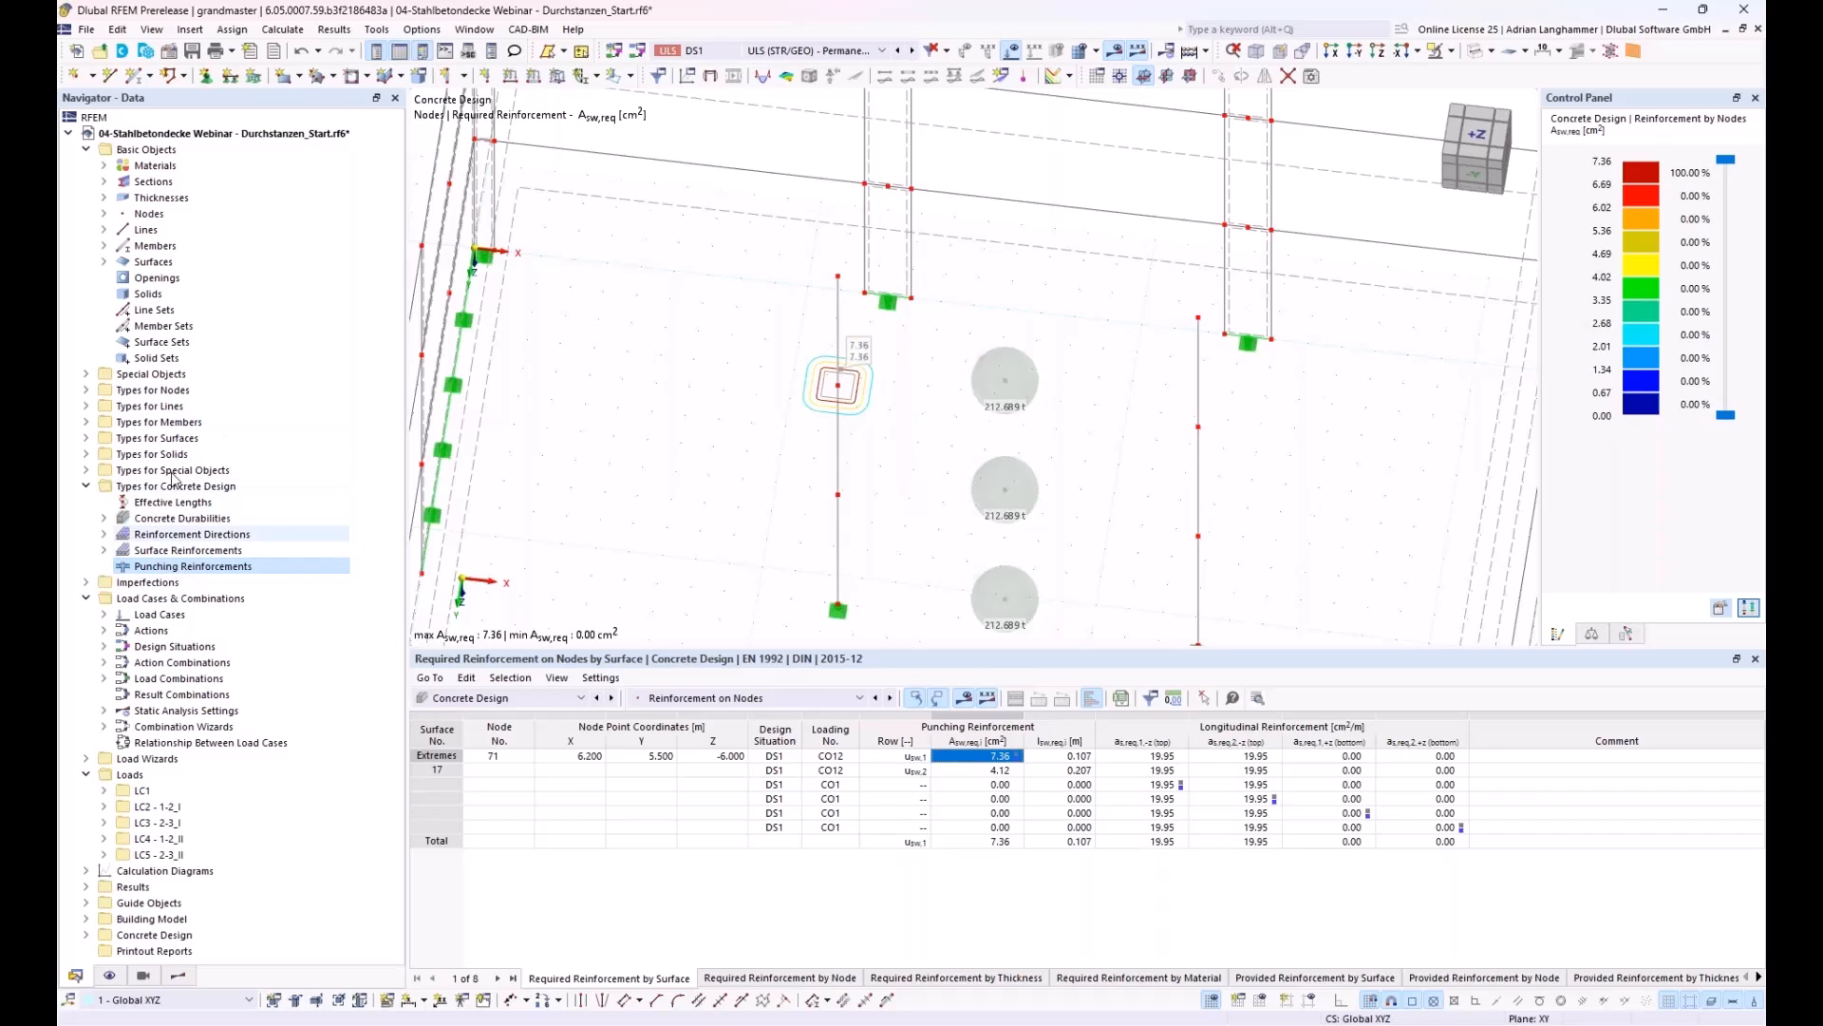
pyautogui.rightClick(158, 567)
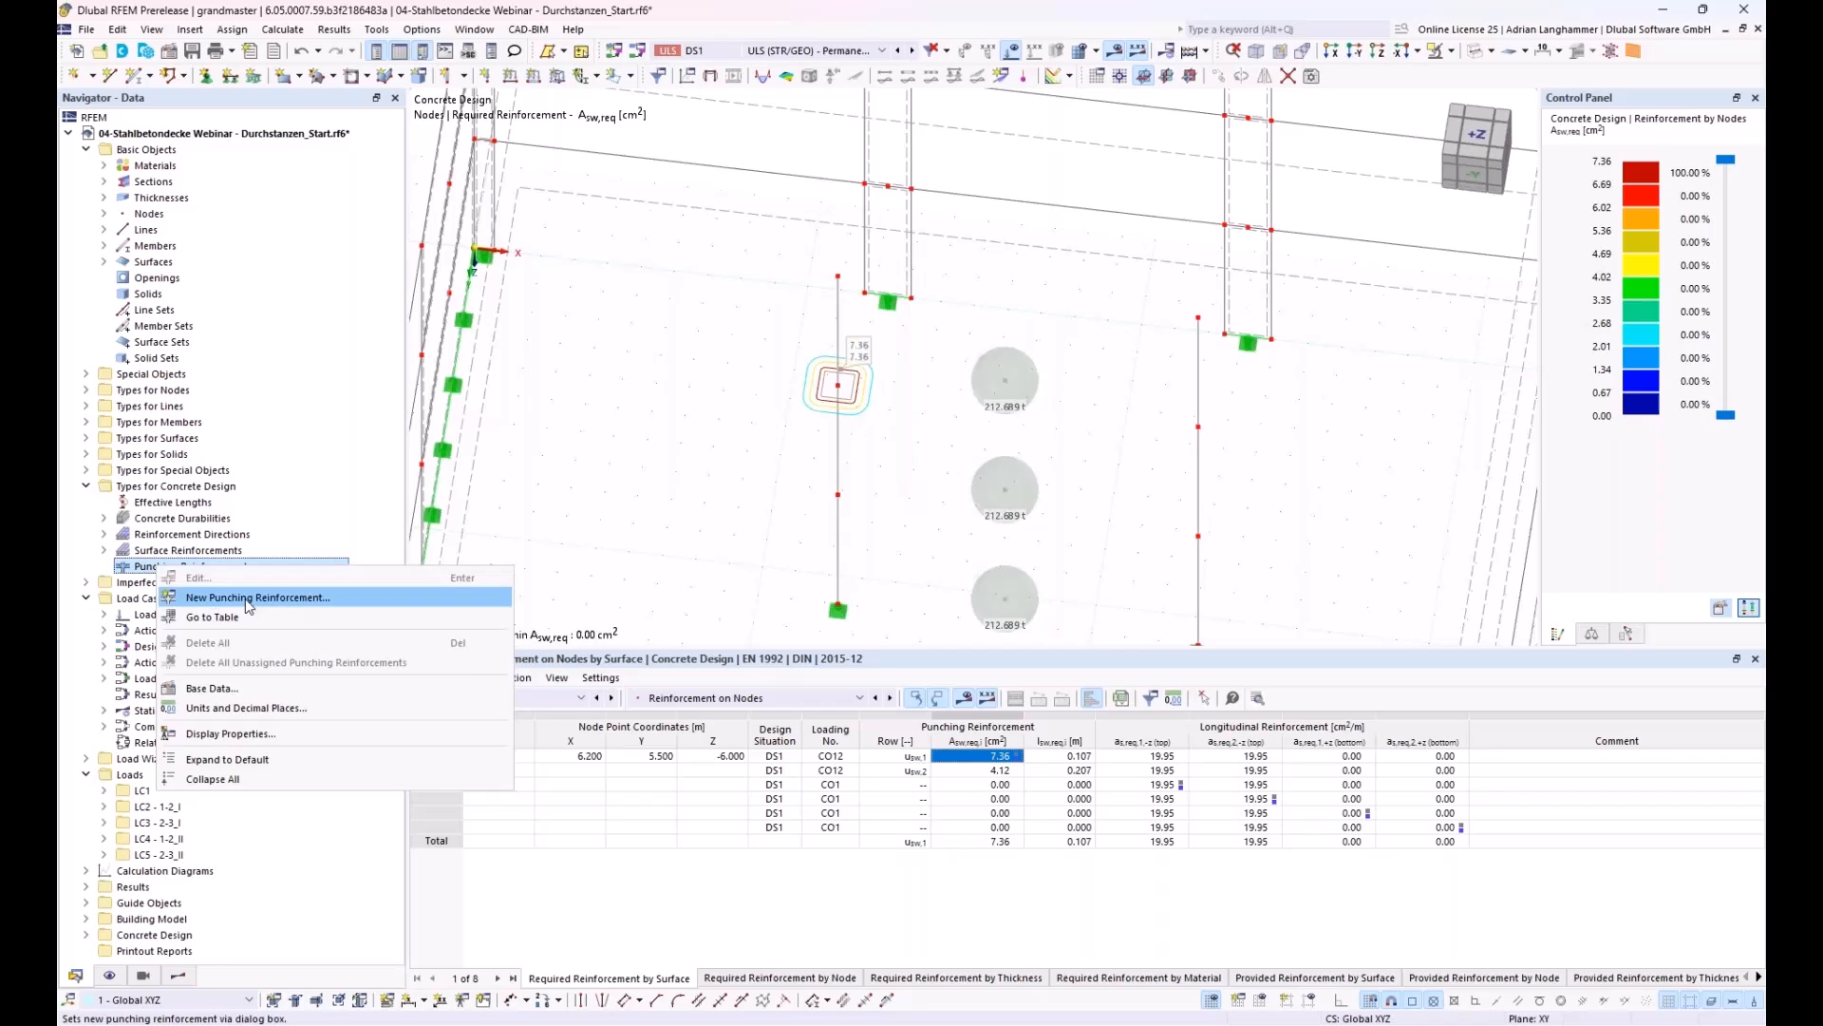
pyautogui.click(213, 598)
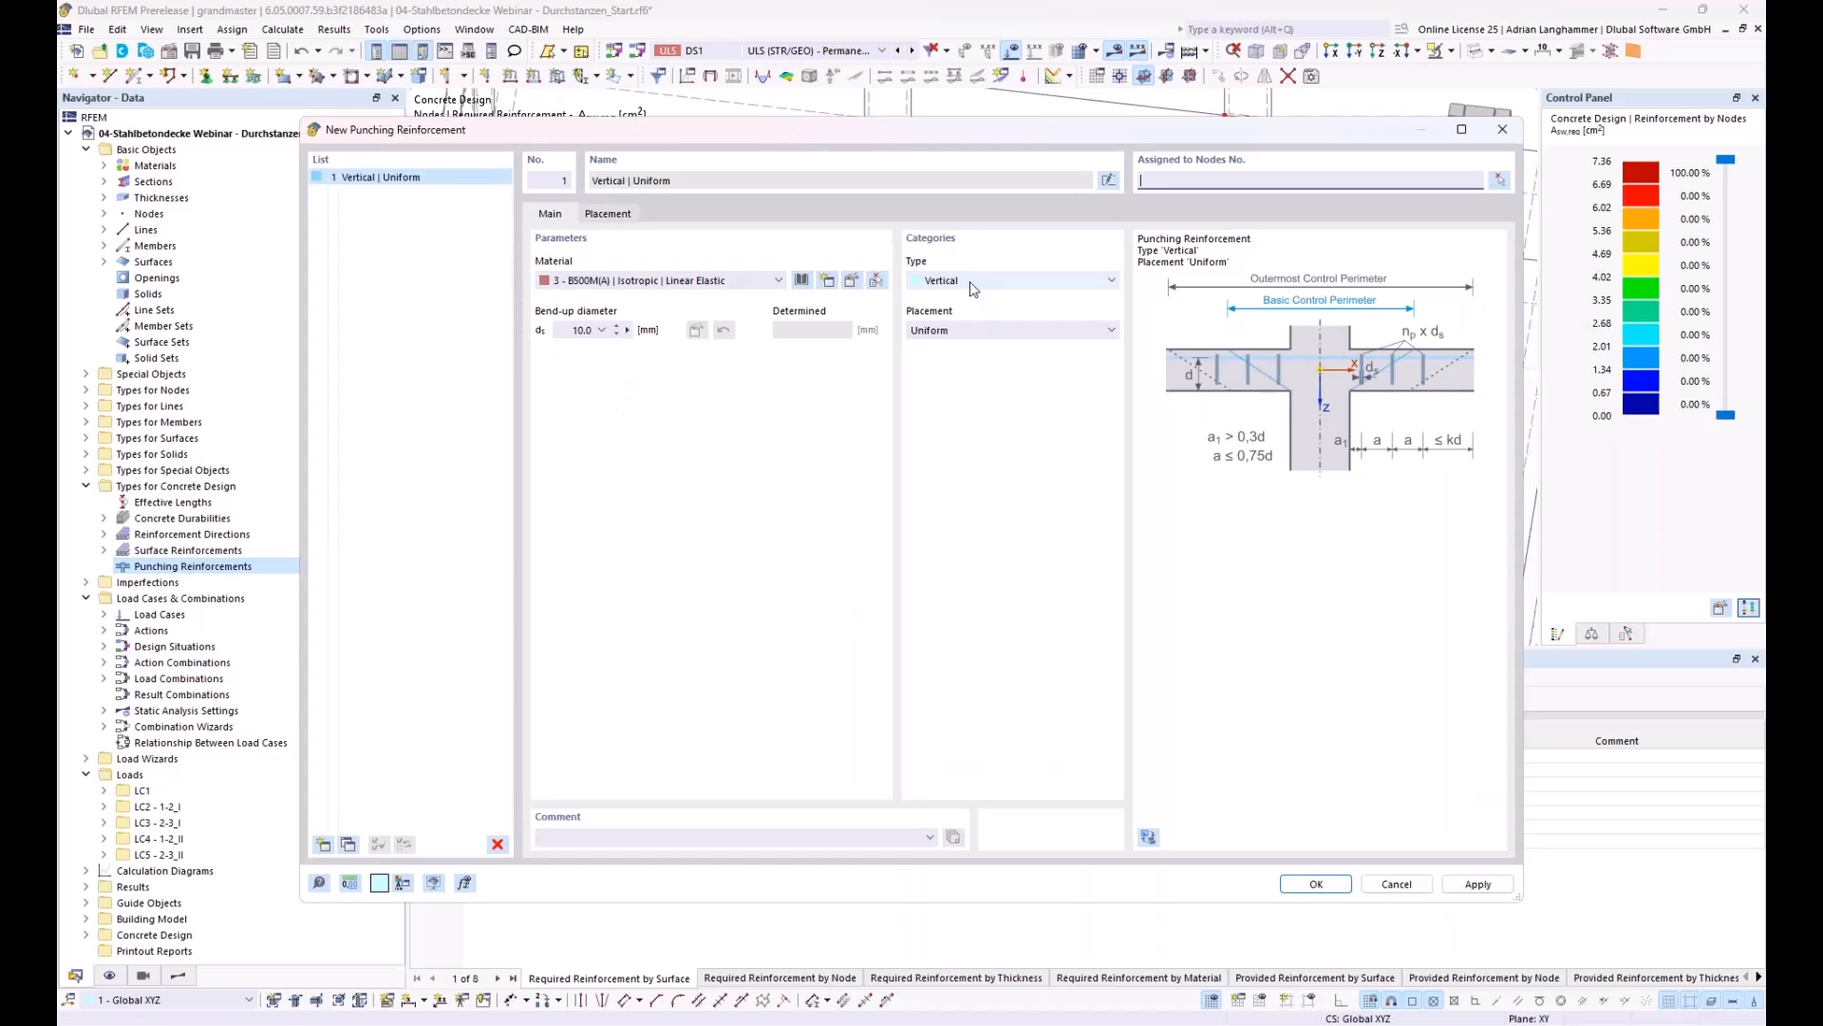
pyautogui.click(1499, 180)
pyautogui.click(837, 385)
pyautogui.click(323, 261)
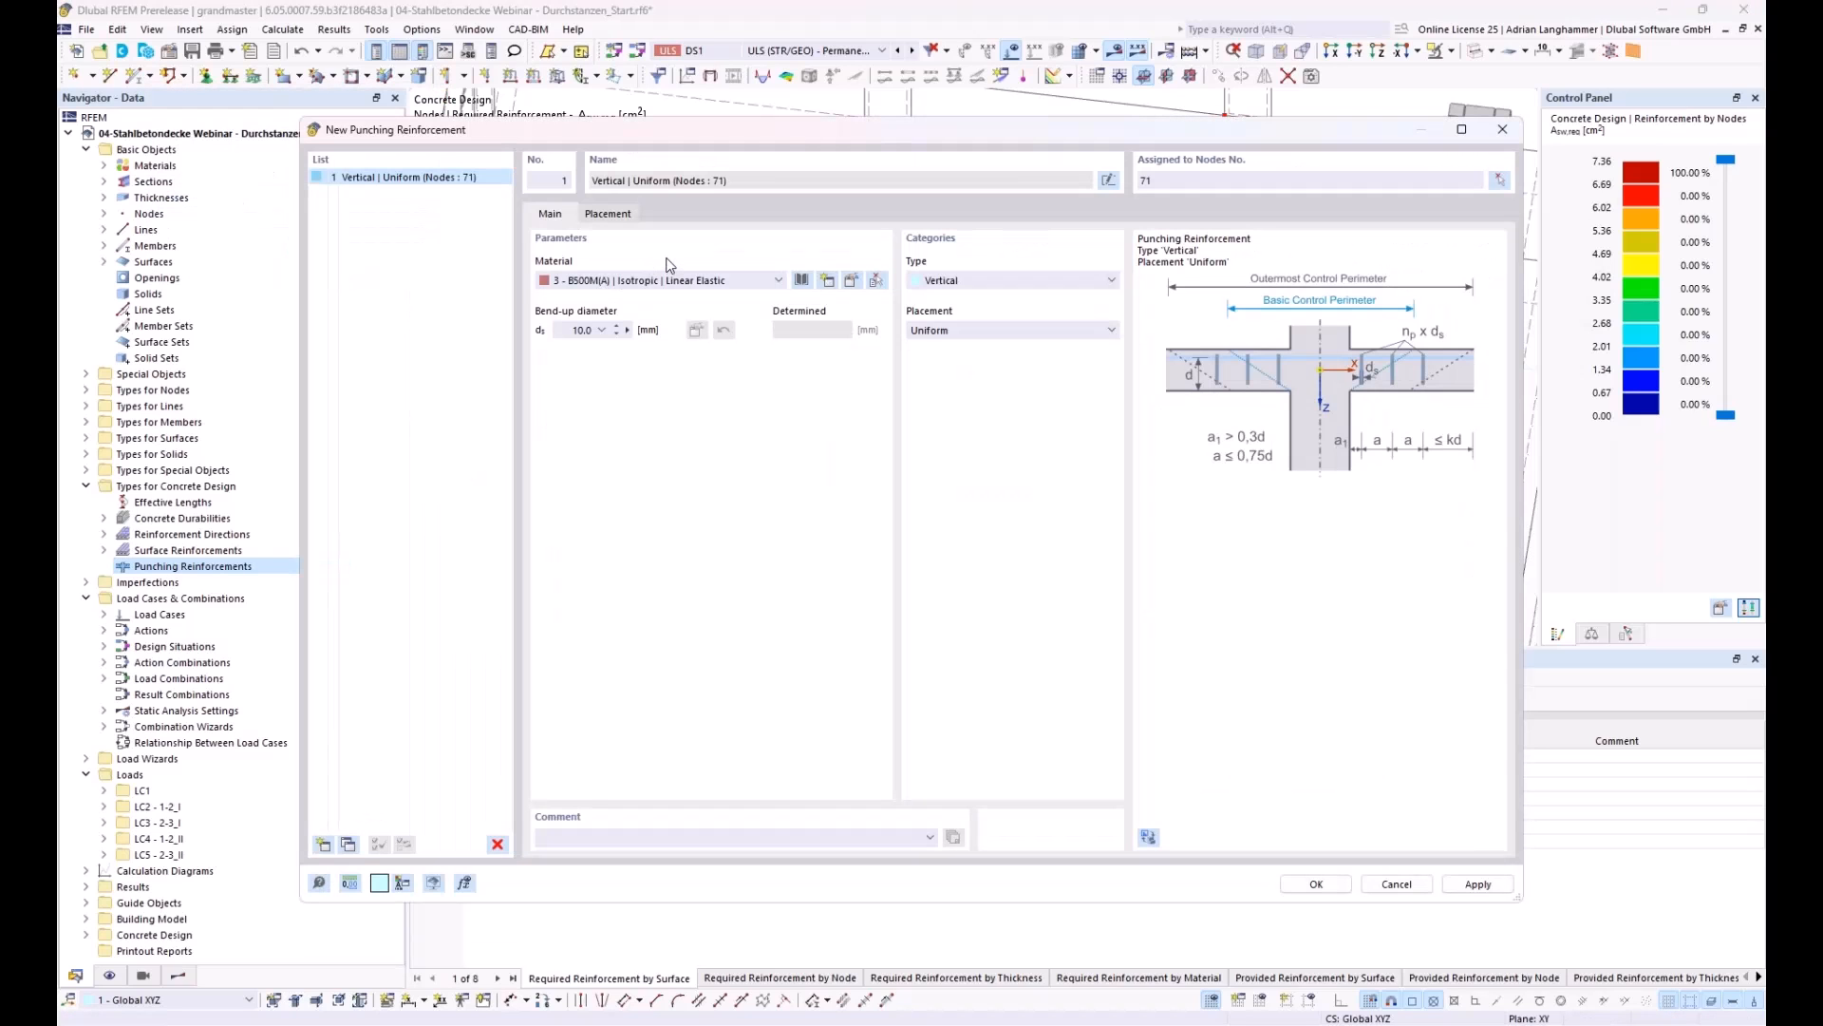
# Step: Set the punching reinforcement's placement to 3 perimeters with 12 legs in each perimeter
pyautogui.click(605, 217)
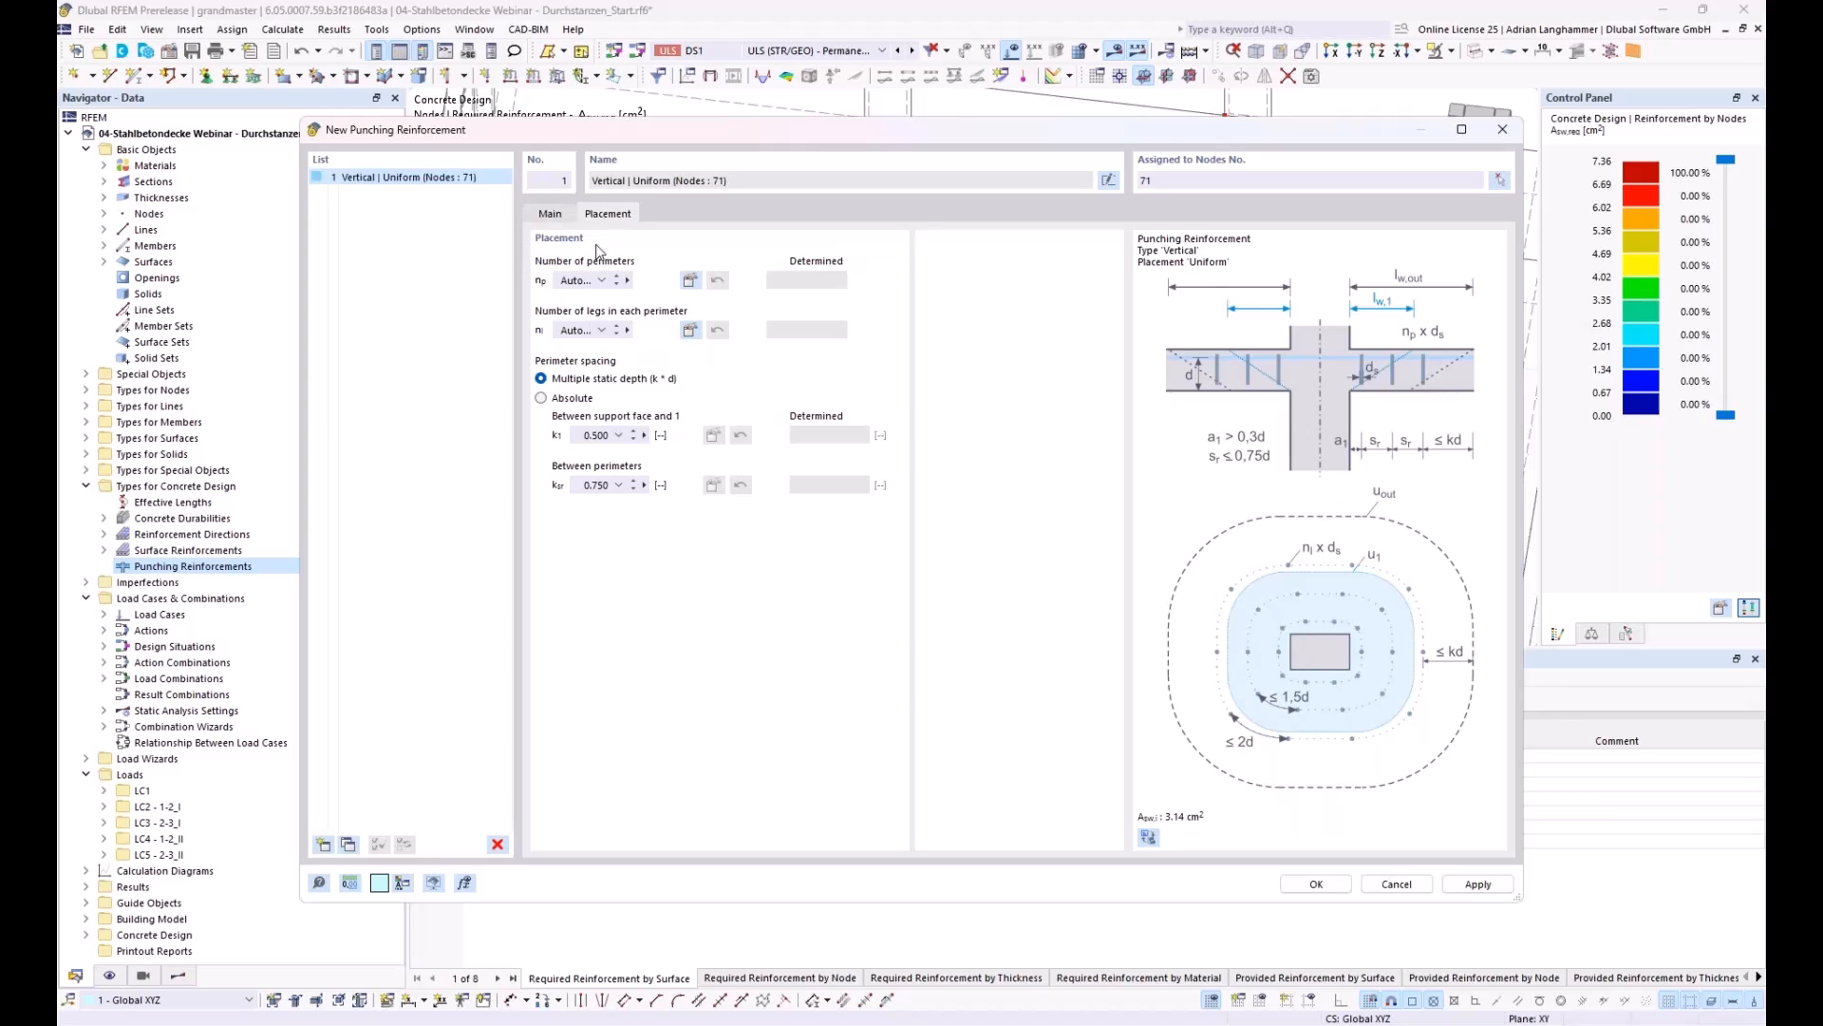
pyautogui.moveTo(560, 281); pyautogui.dragTo(596, 281)
pyautogui.write('3')
pyautogui.moveTo(559, 330); pyautogui.dragTo(581, 330)
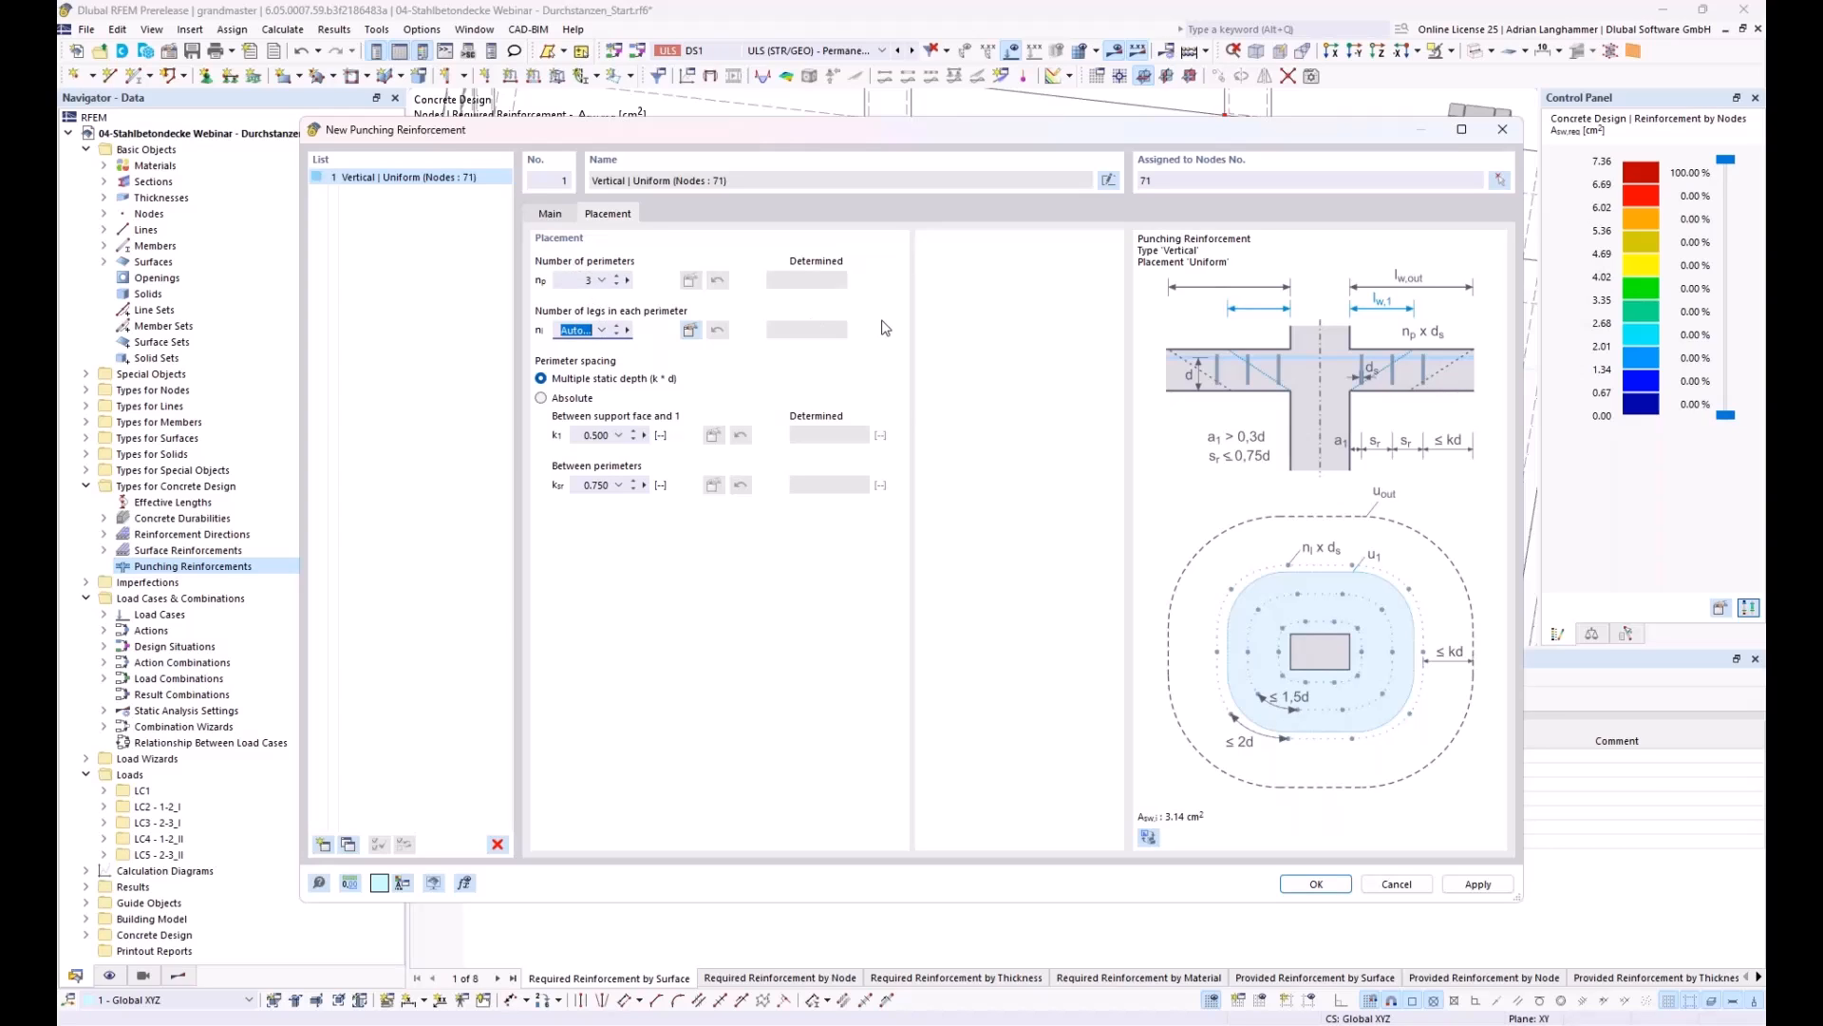
pyautogui.write('12')
# Step: Define absolute perimeter spacings of 0.100 m from the support face and 0.11 m between perimeters, and confirm the punching reinforcement
pyautogui.click(541, 398)
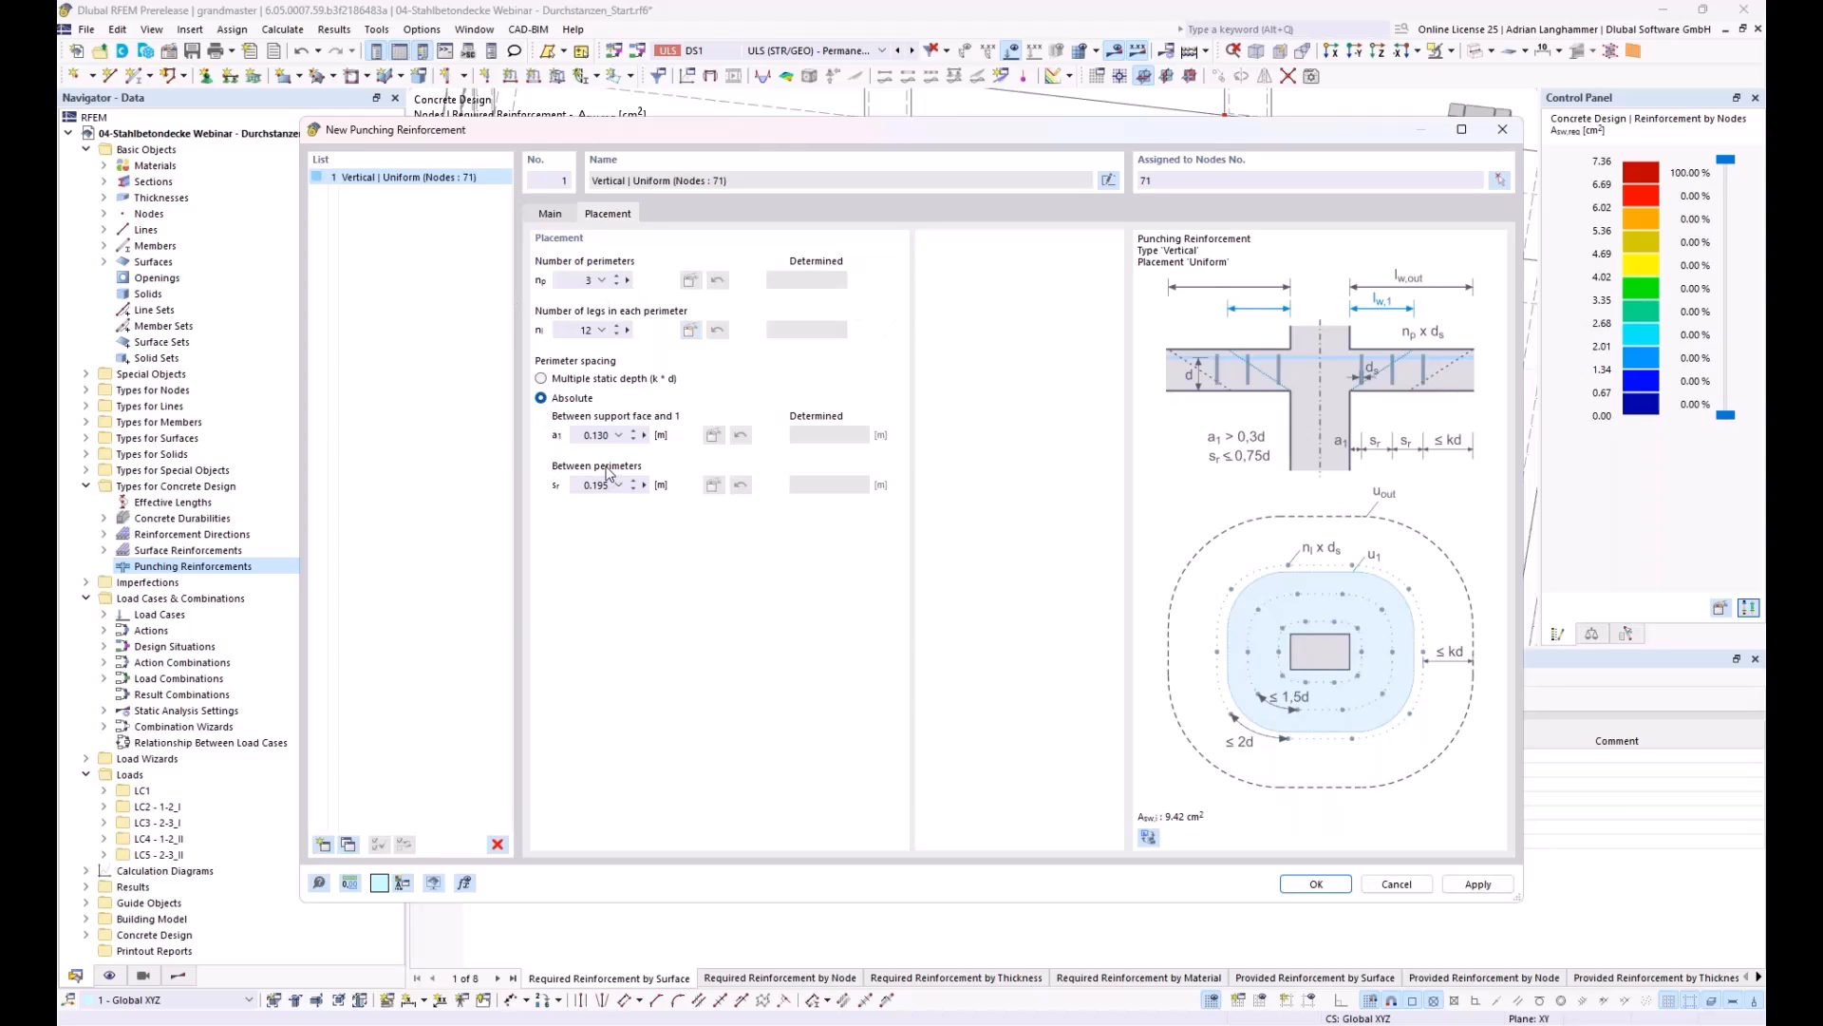
pyautogui.doubleClick(593, 435)
pyautogui.moveTo(1028, 127); pyautogui.dragTo(1003, 311)
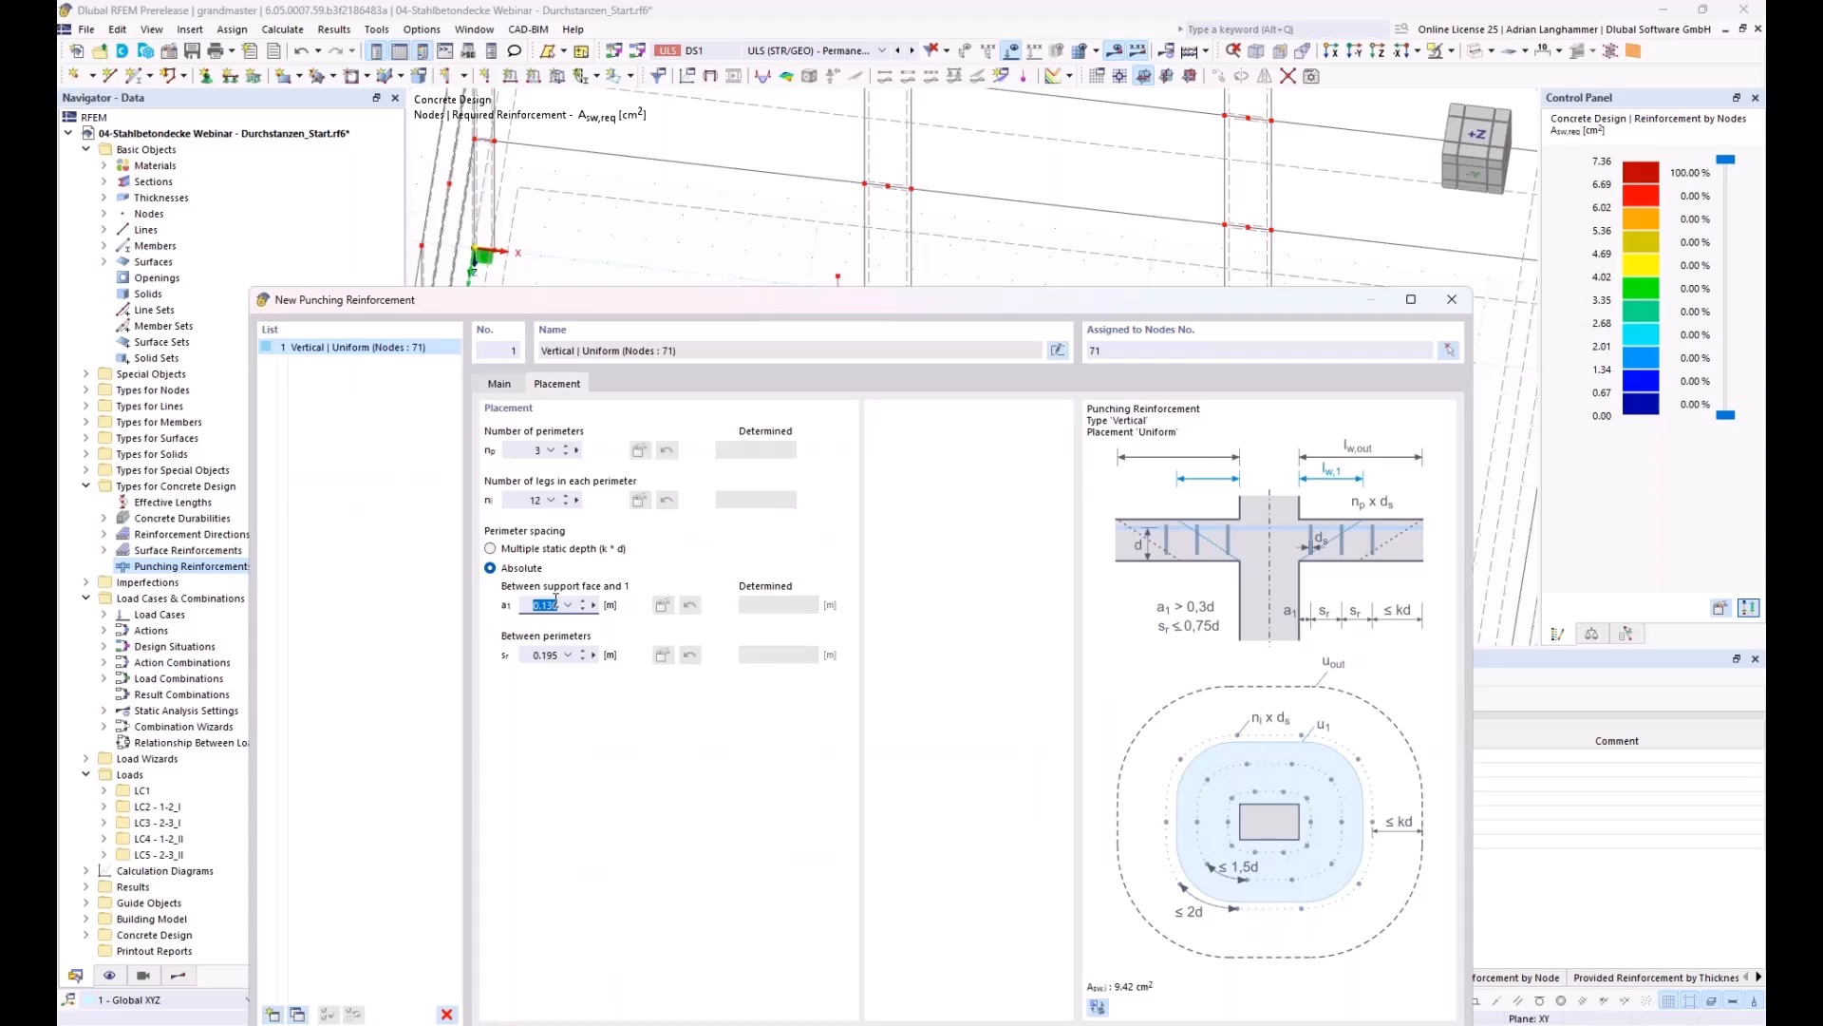
pyautogui.write('0,1')
pyautogui.click(523, 654)
pyautogui.write('0,11')
pyautogui.moveTo(662, 302); pyautogui.dragTo(618, 196)
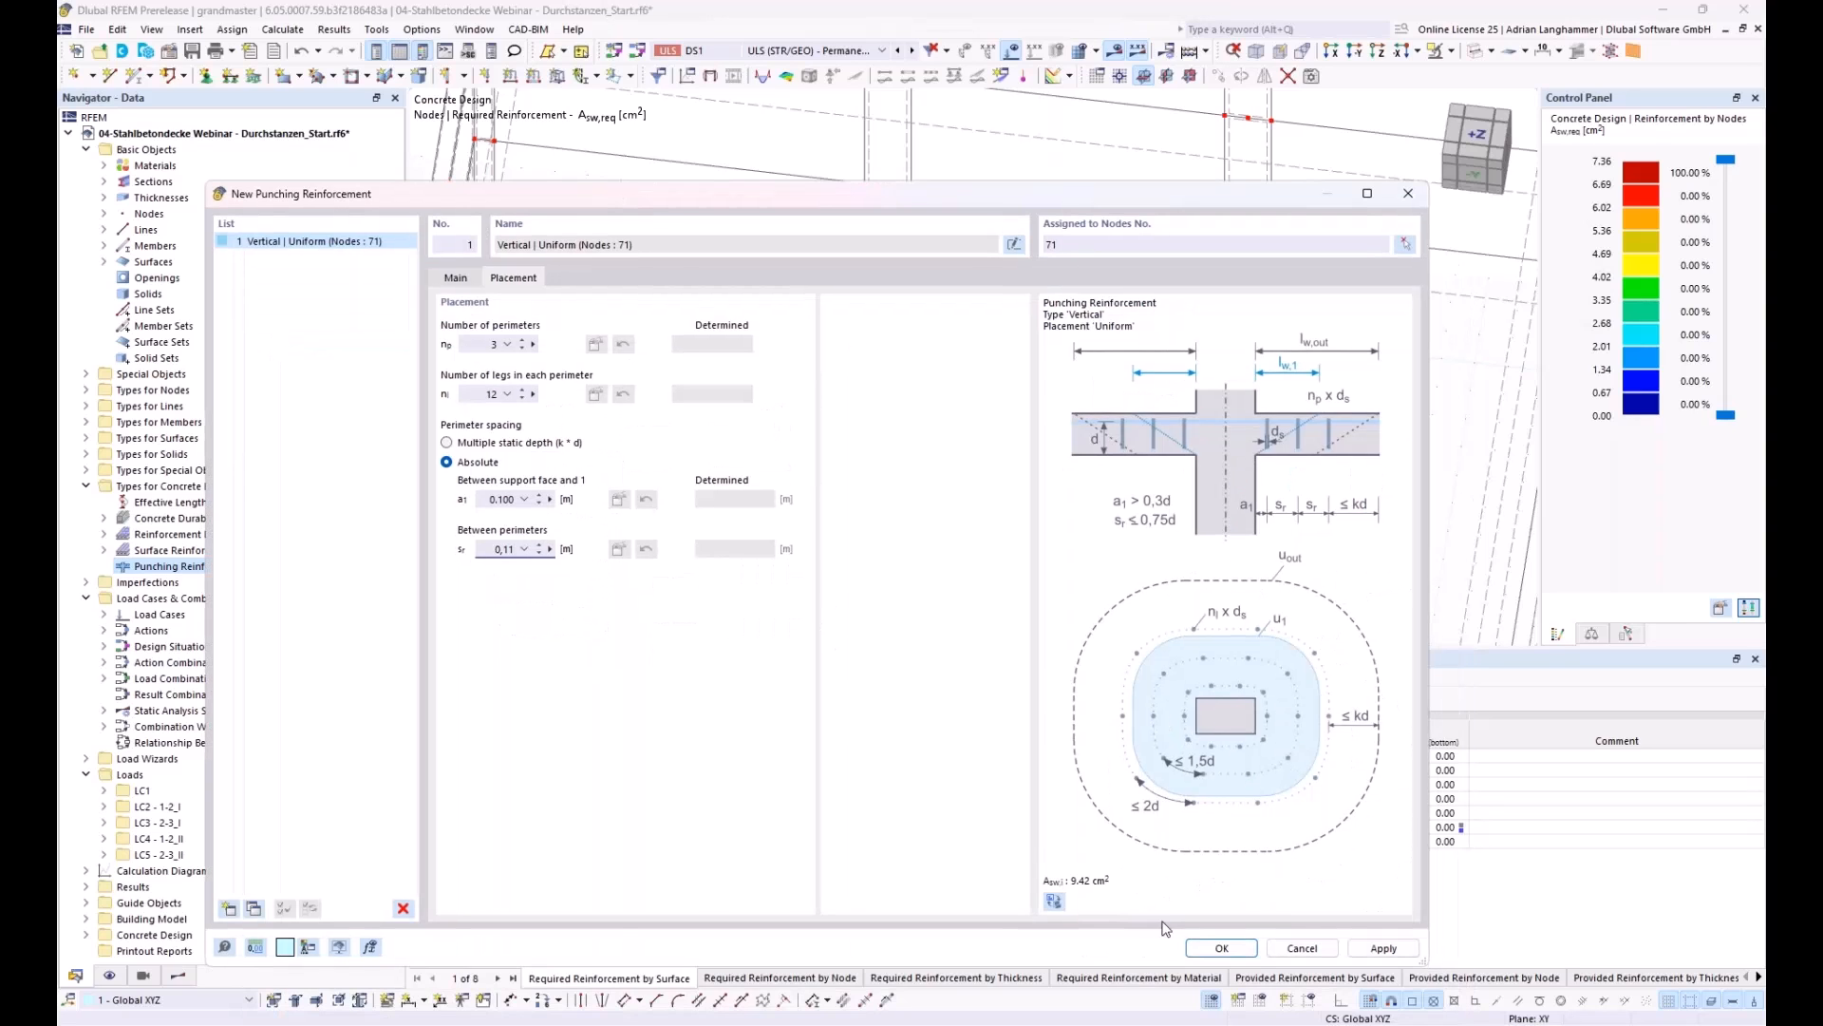
pyautogui.click(1220, 948)
pyautogui.click(973, 606)
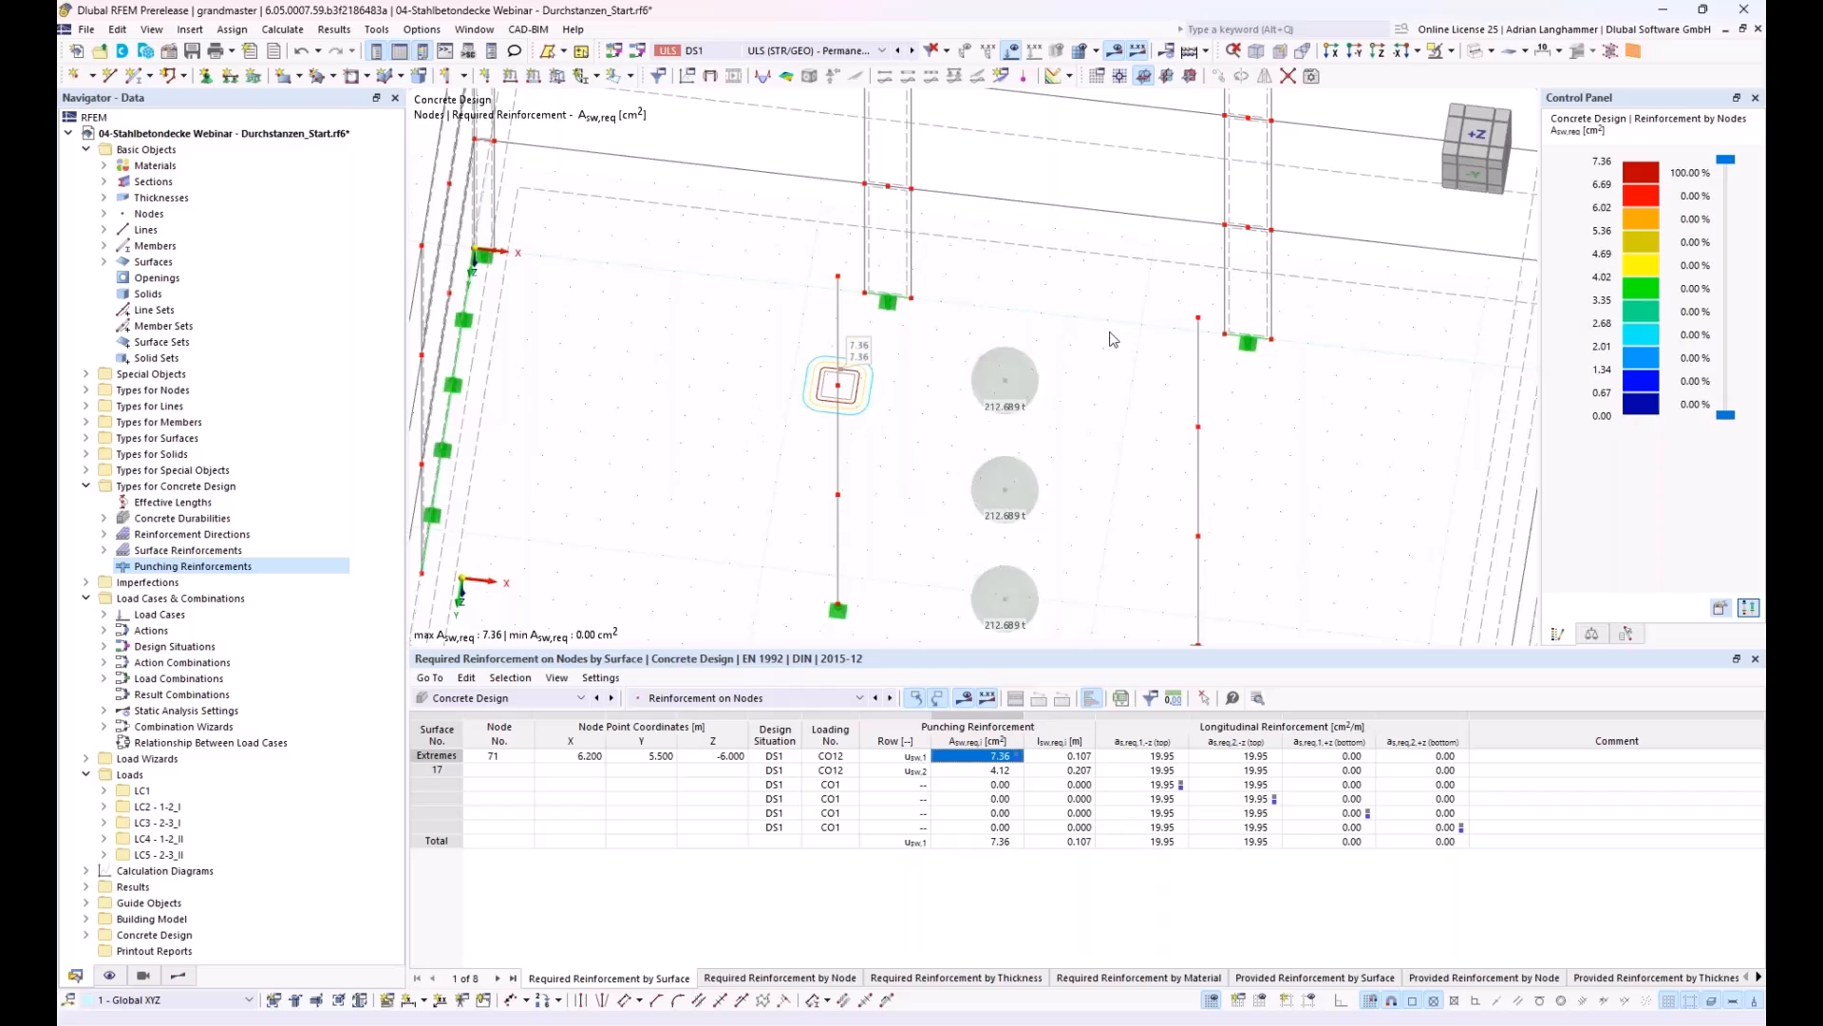
pyautogui.moveTo(817, 432)
pyautogui.mouseDown(button='middle')
pyautogui.moveTo(820, 447)
pyautogui.moveTo(788, 421)
pyautogui.mouseUp(button='middle')
pyautogui.scroll(3, 821, 447)
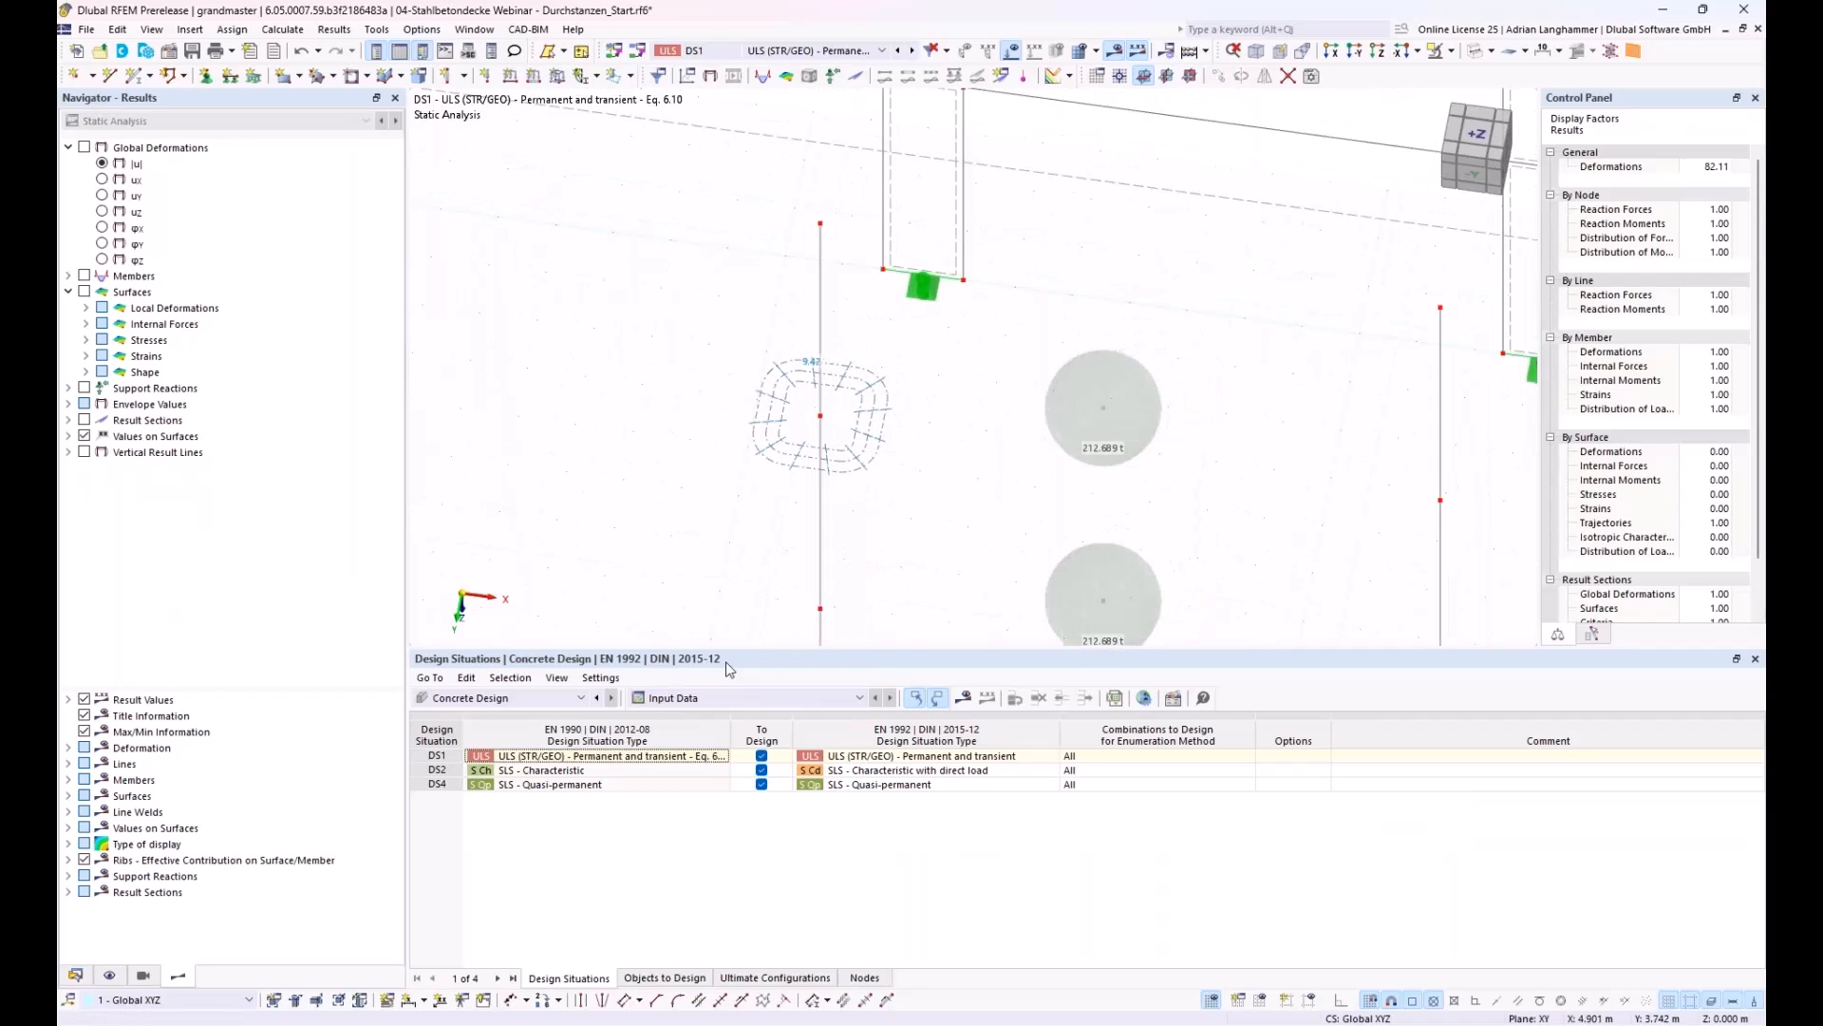
# Step: Run the concrete design with the new punching reinforcement and review the punching and detailing checks at node 71
pyautogui.click(963, 699)
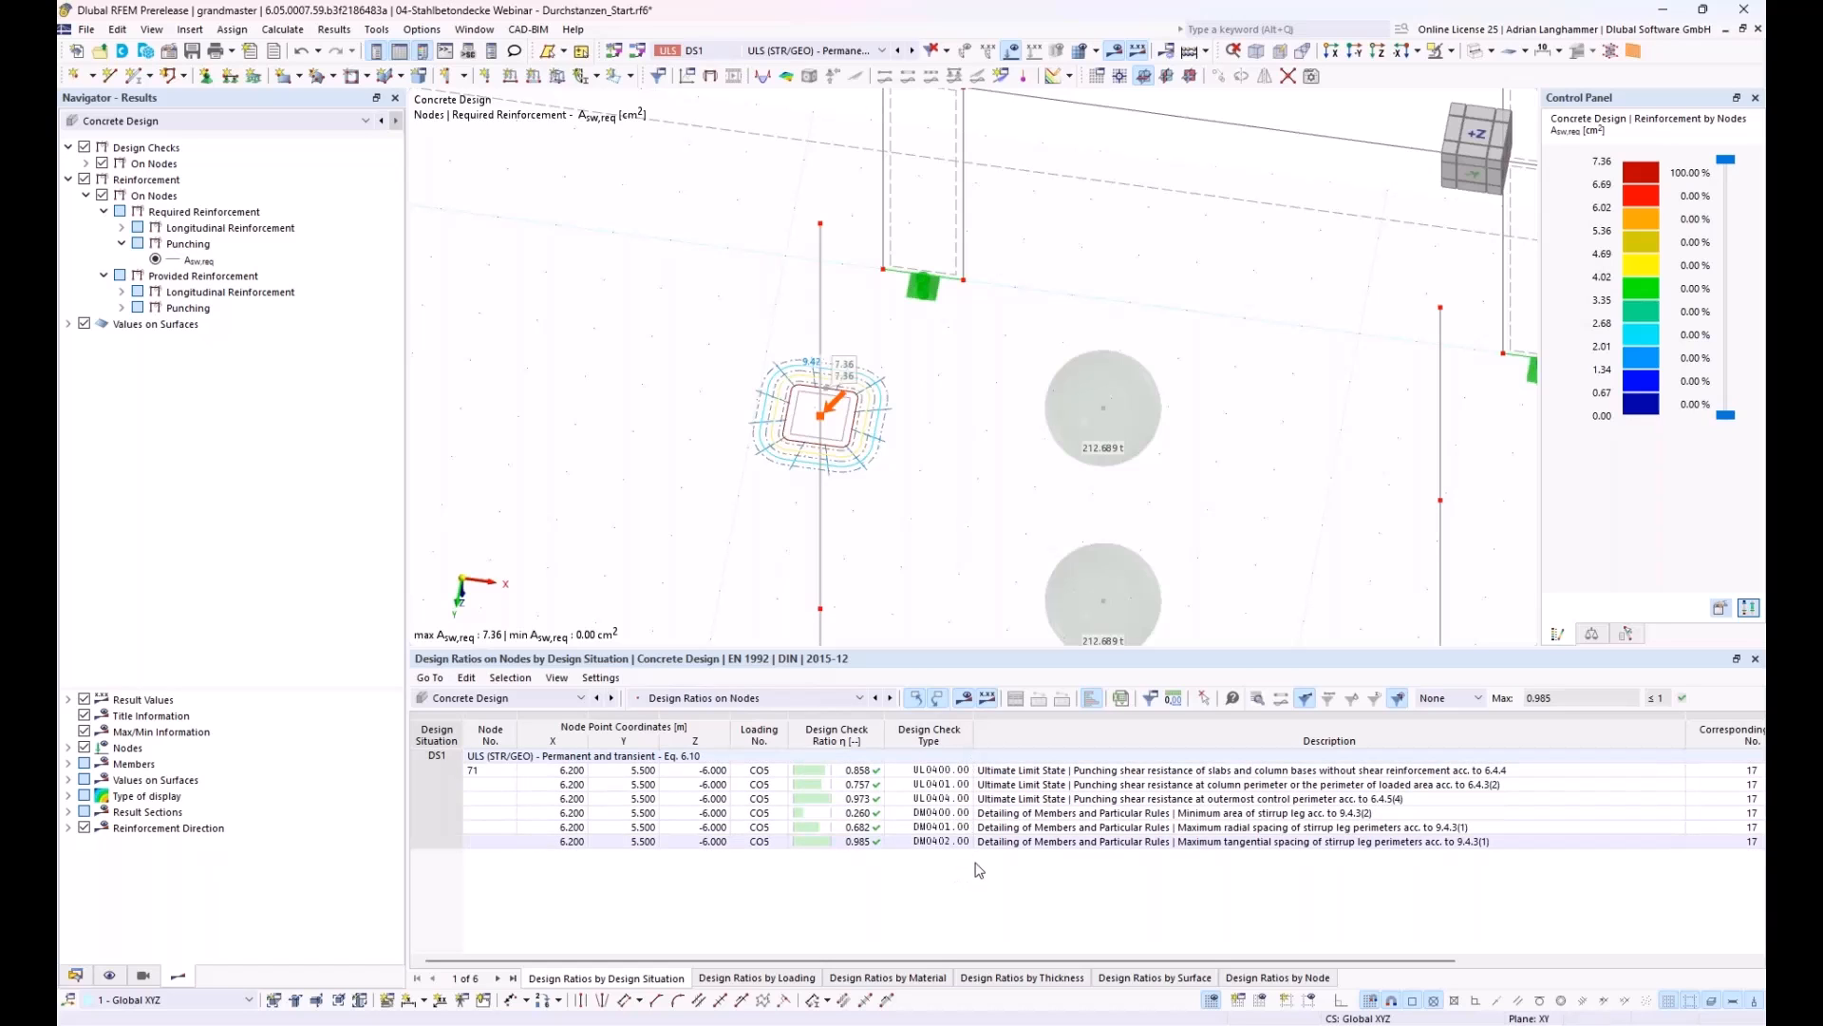
pyautogui.click(1044, 770)
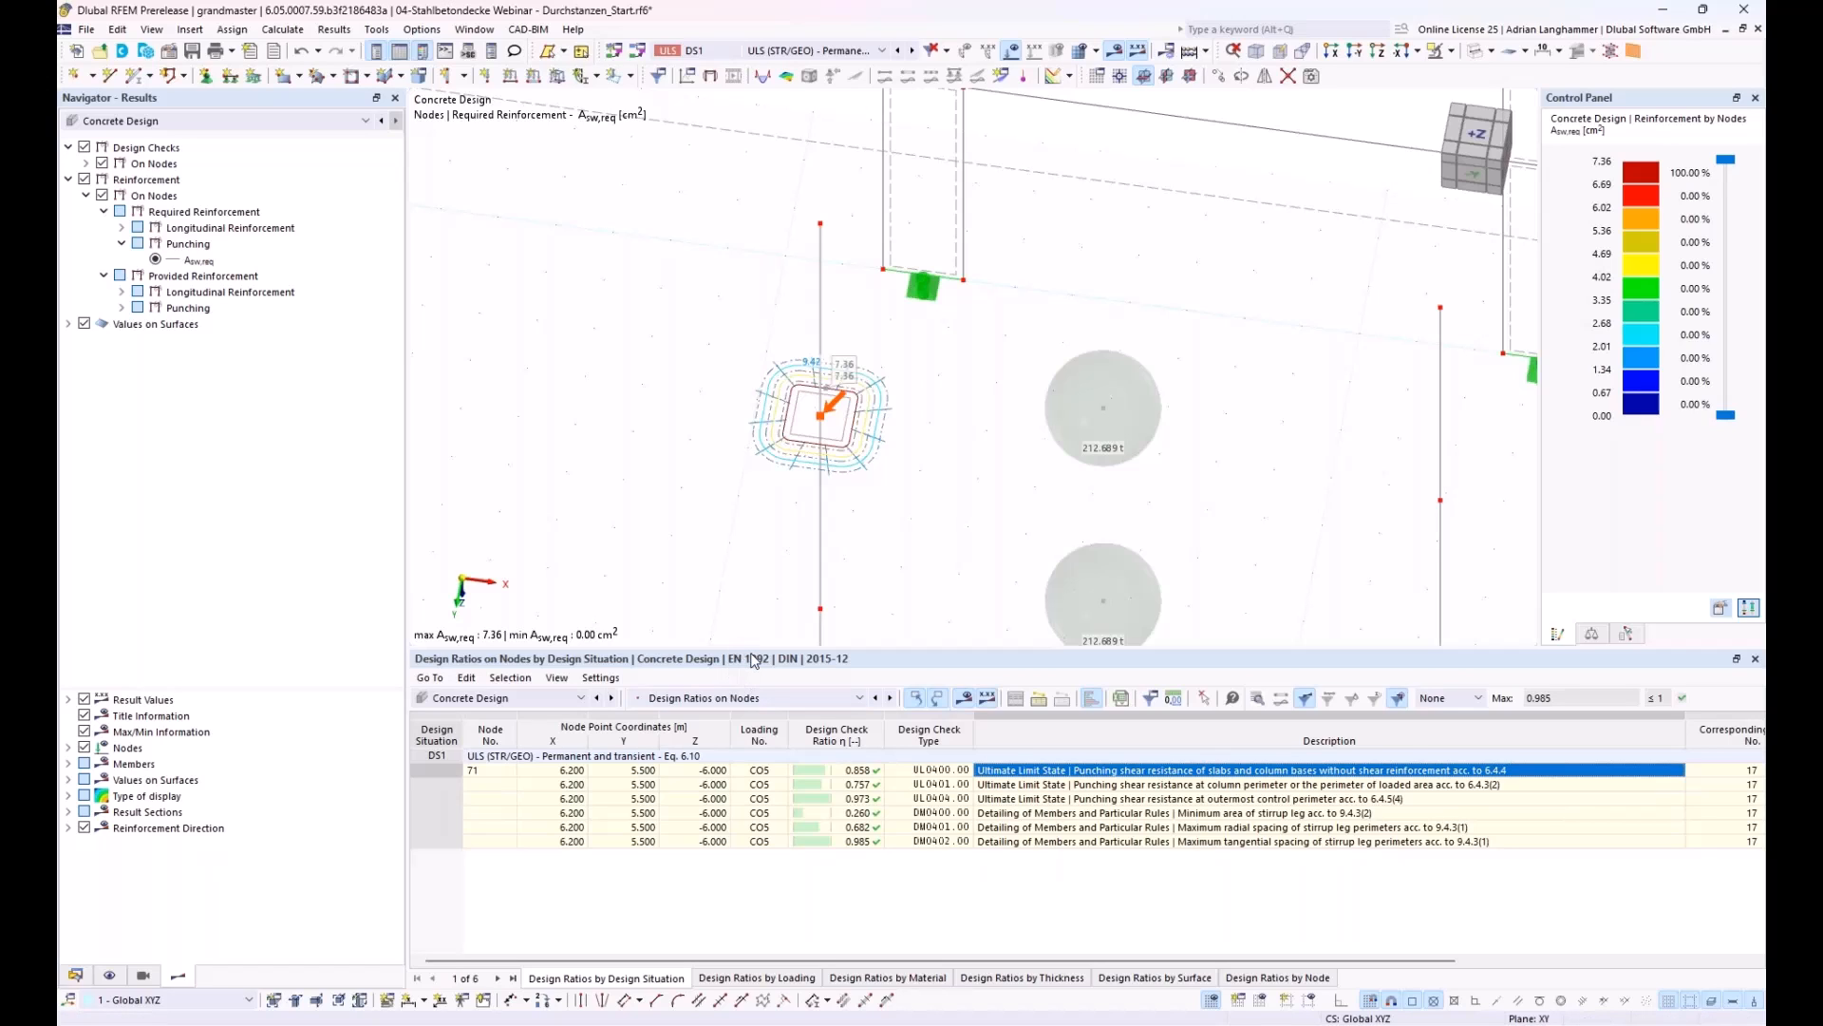
pyautogui.click(82, 975)
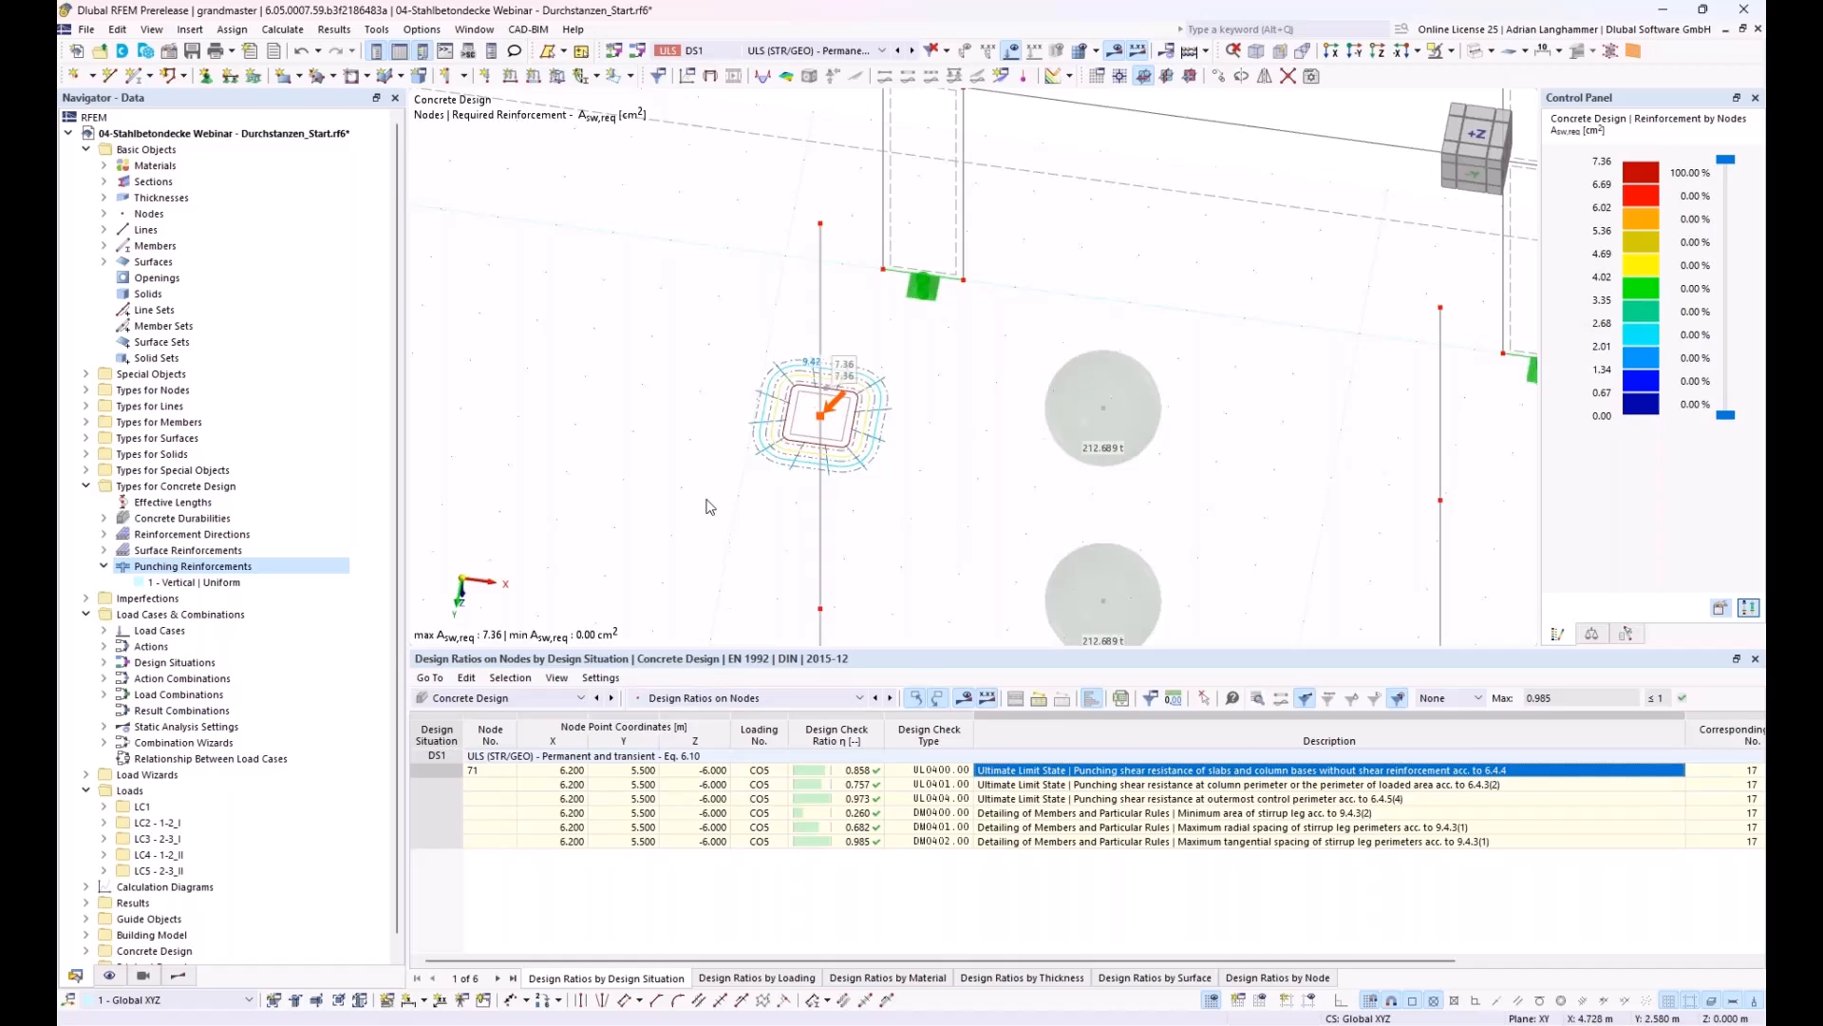
pyautogui.keyDown('ctrl'); pyautogui.moveTo(663, 437); pyautogui.dragTo(617, 532, button='middle'); pyautogui.keyUp('ctrl')
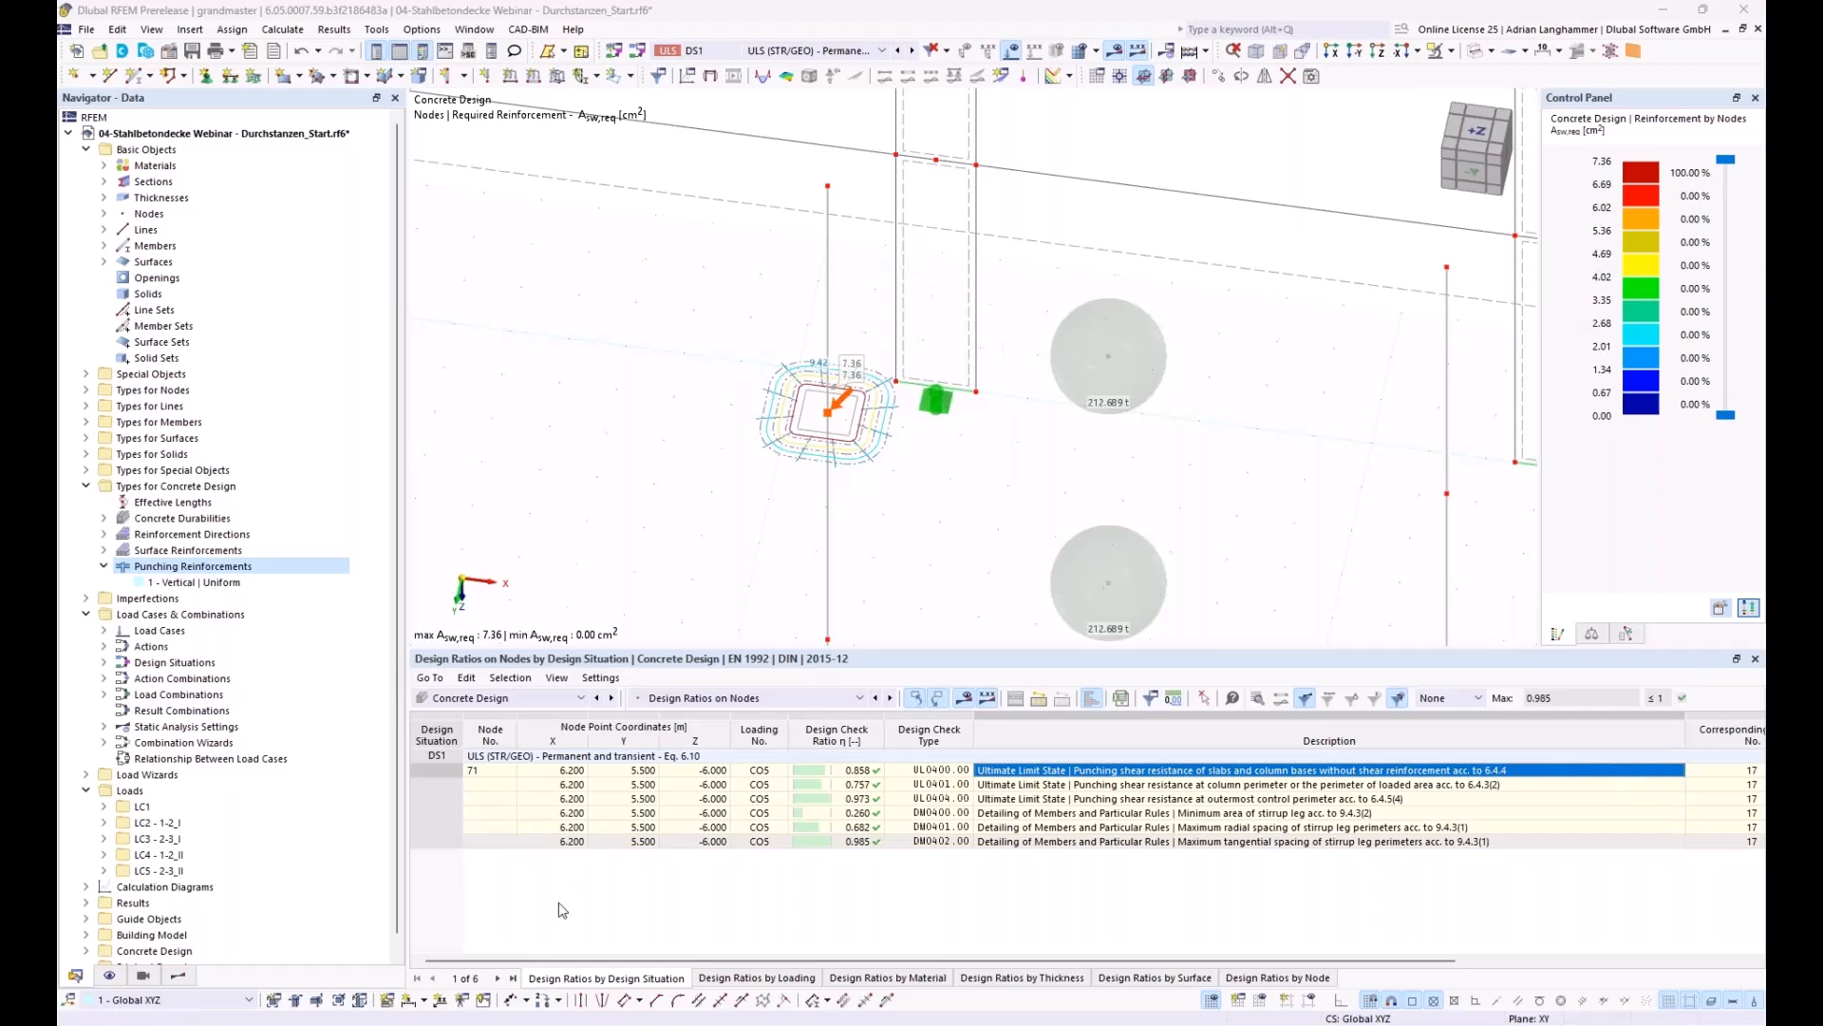
# Step: Switch to the open model file 01-Reinforced Concrete Slabs Webinar - before As and bring up its model data
pyautogui.moveTo(503, 1011)
pyautogui.click(501, 938)
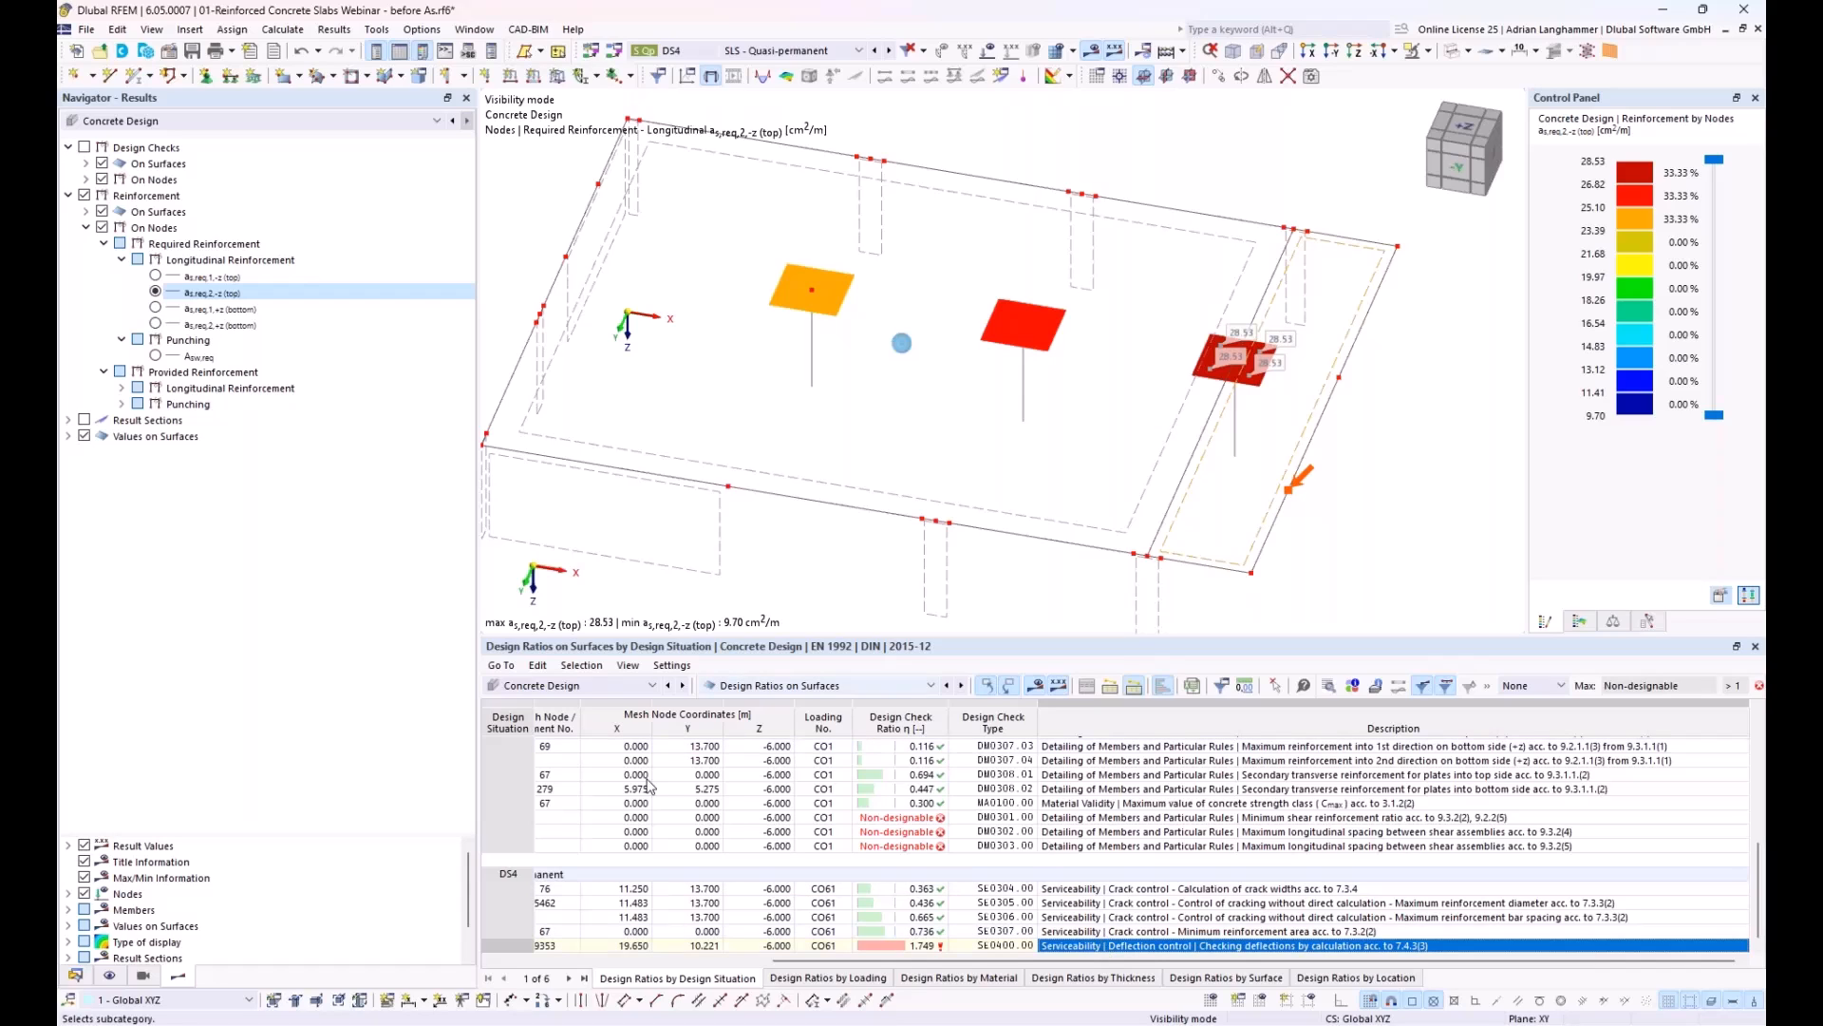
pyautogui.click(82, 976)
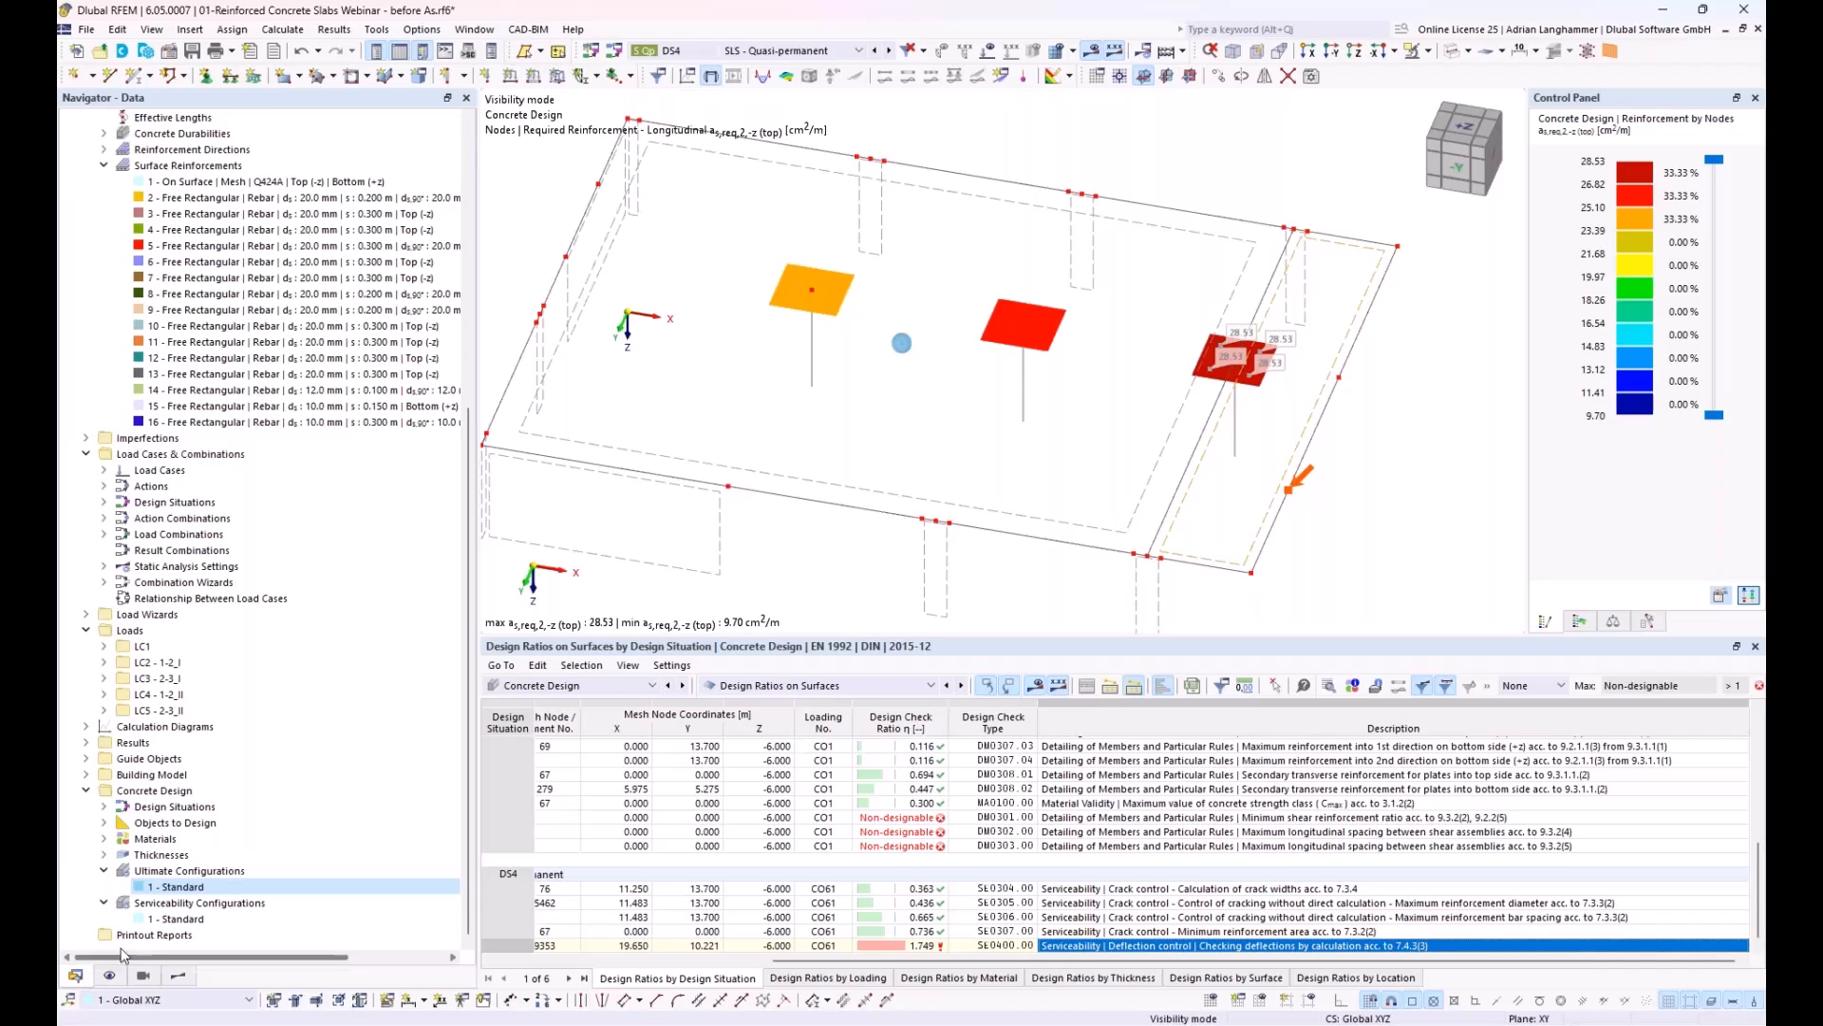
# Step: Review the deflection analysis and crack state detection options in the Standard serviceability configuration, and close it without changes
pyautogui.click(149, 919)
pyautogui.doubleClick(154, 921)
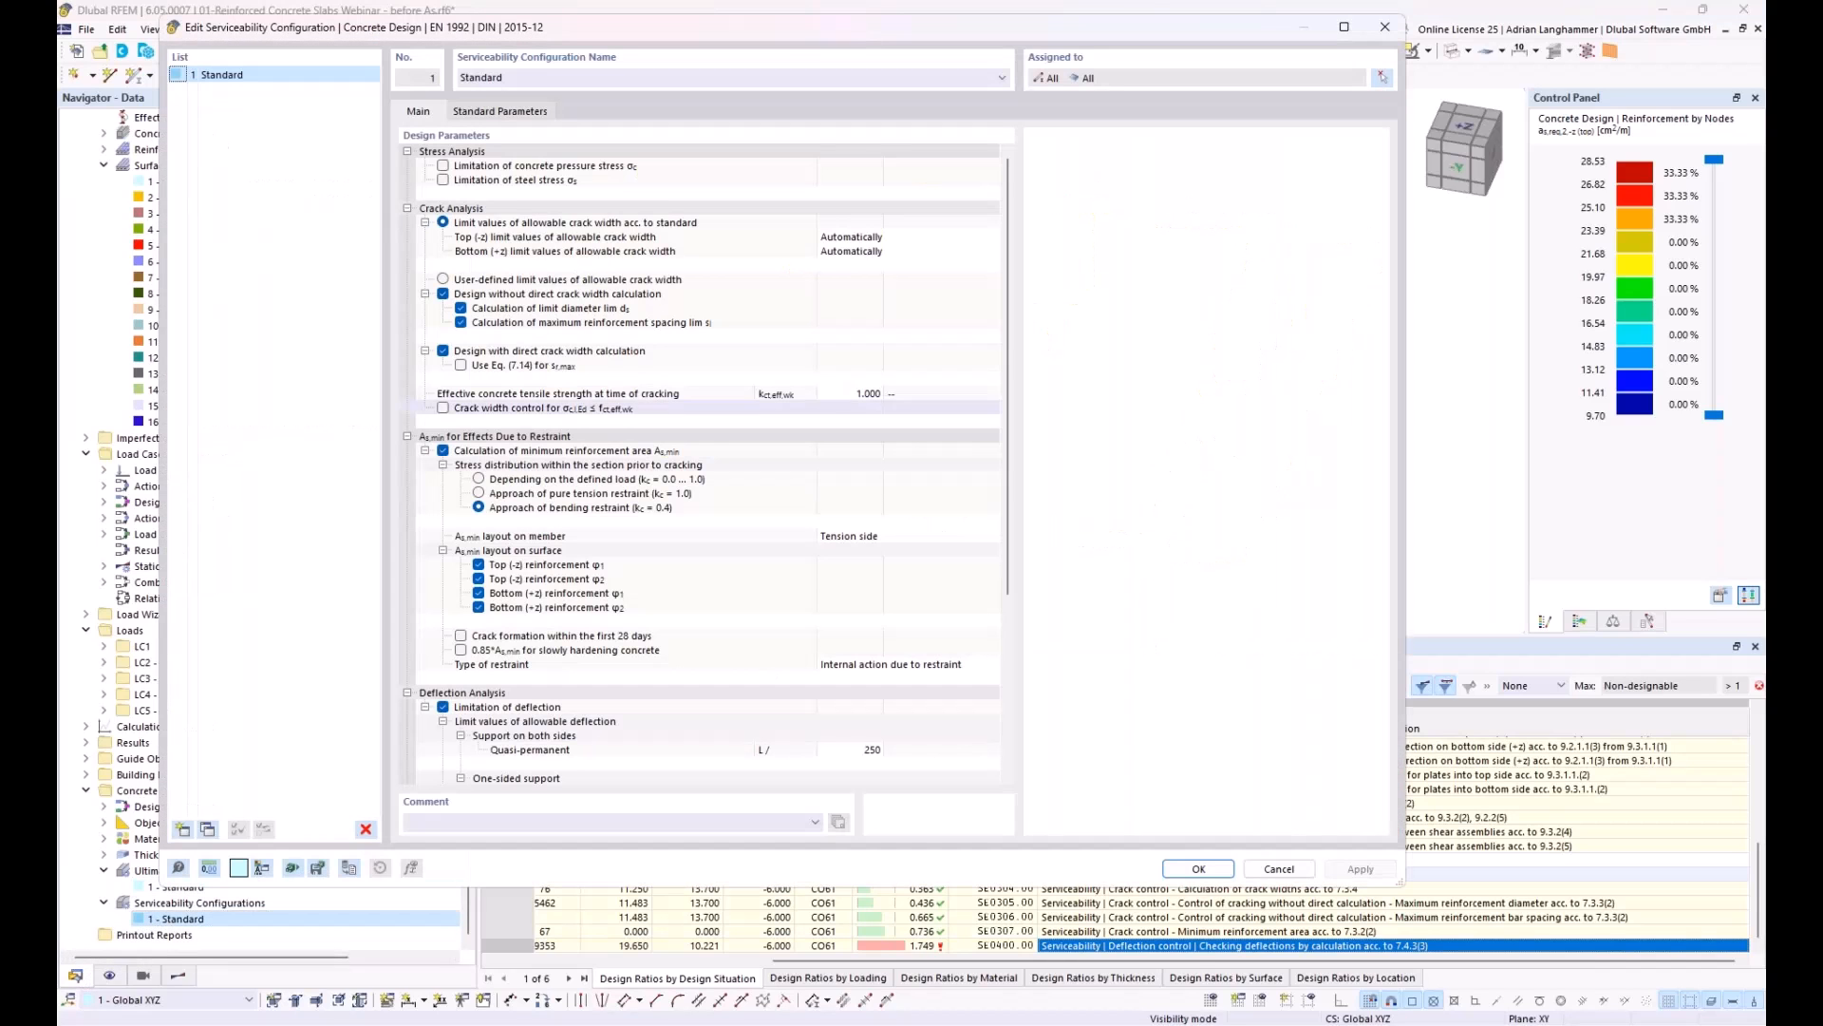
pyautogui.scroll(-6, 658, 659)
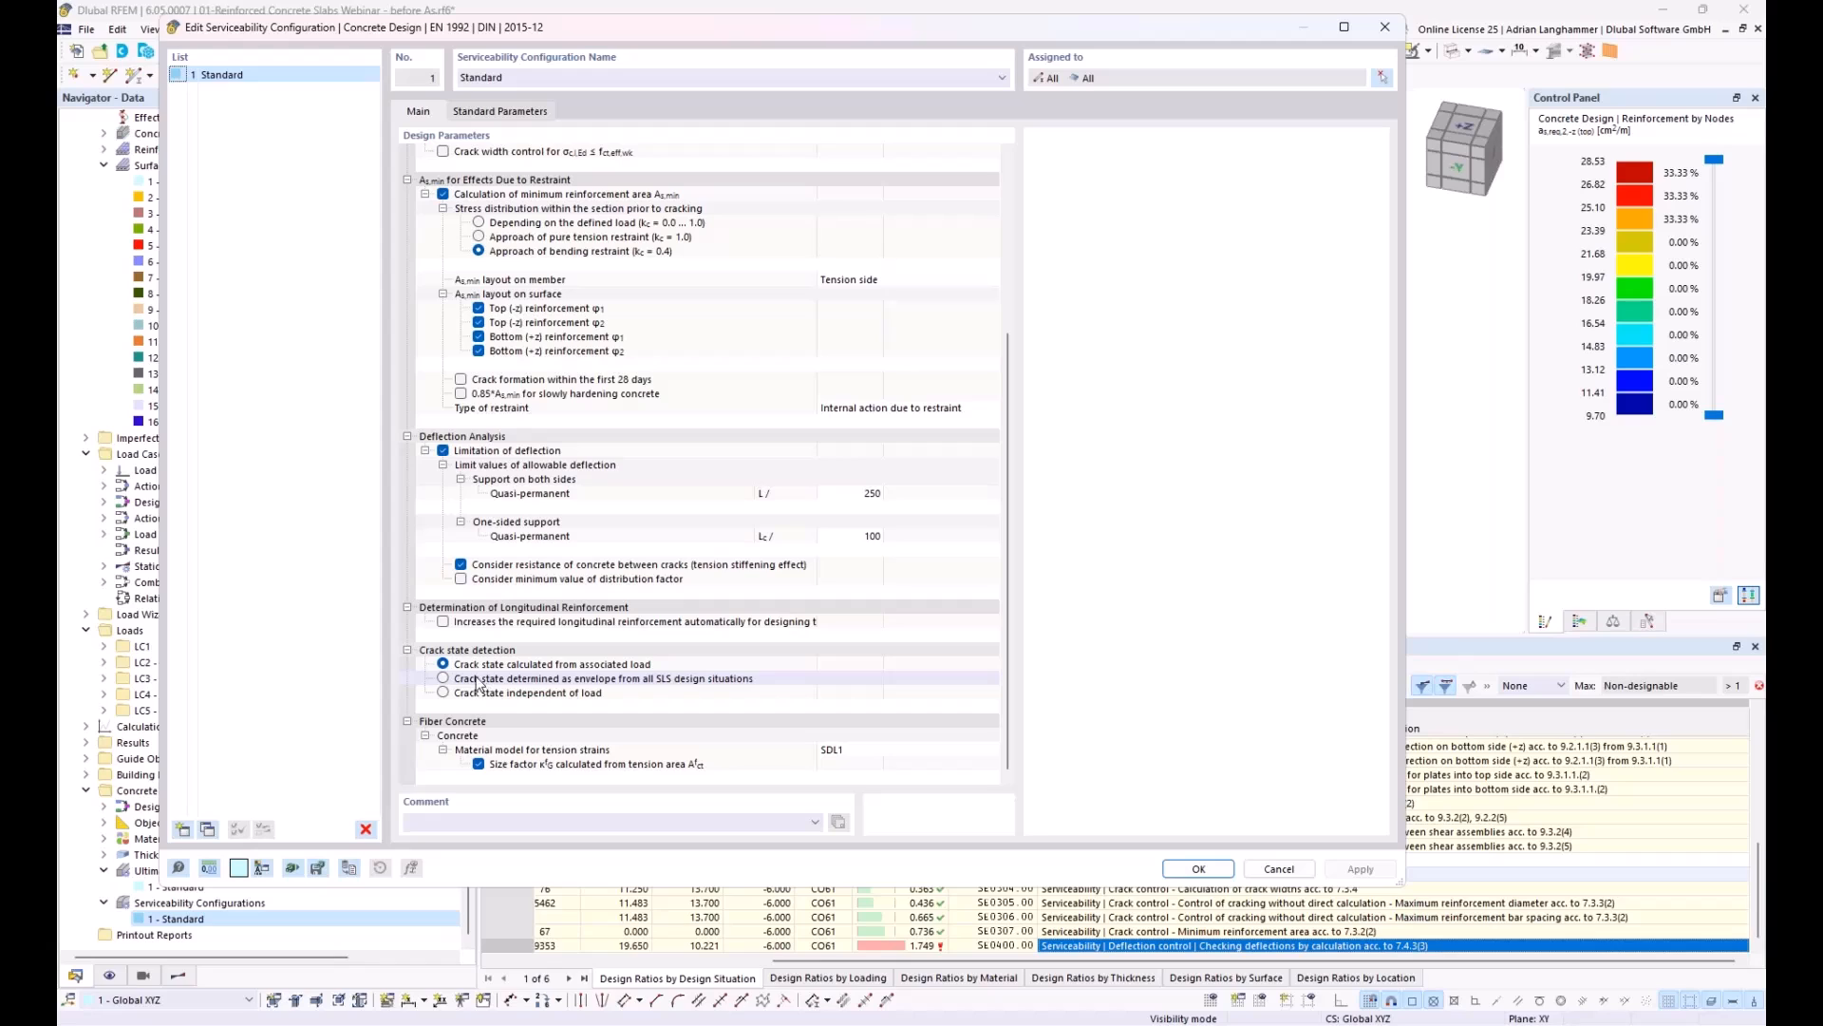
pyautogui.click(511, 682)
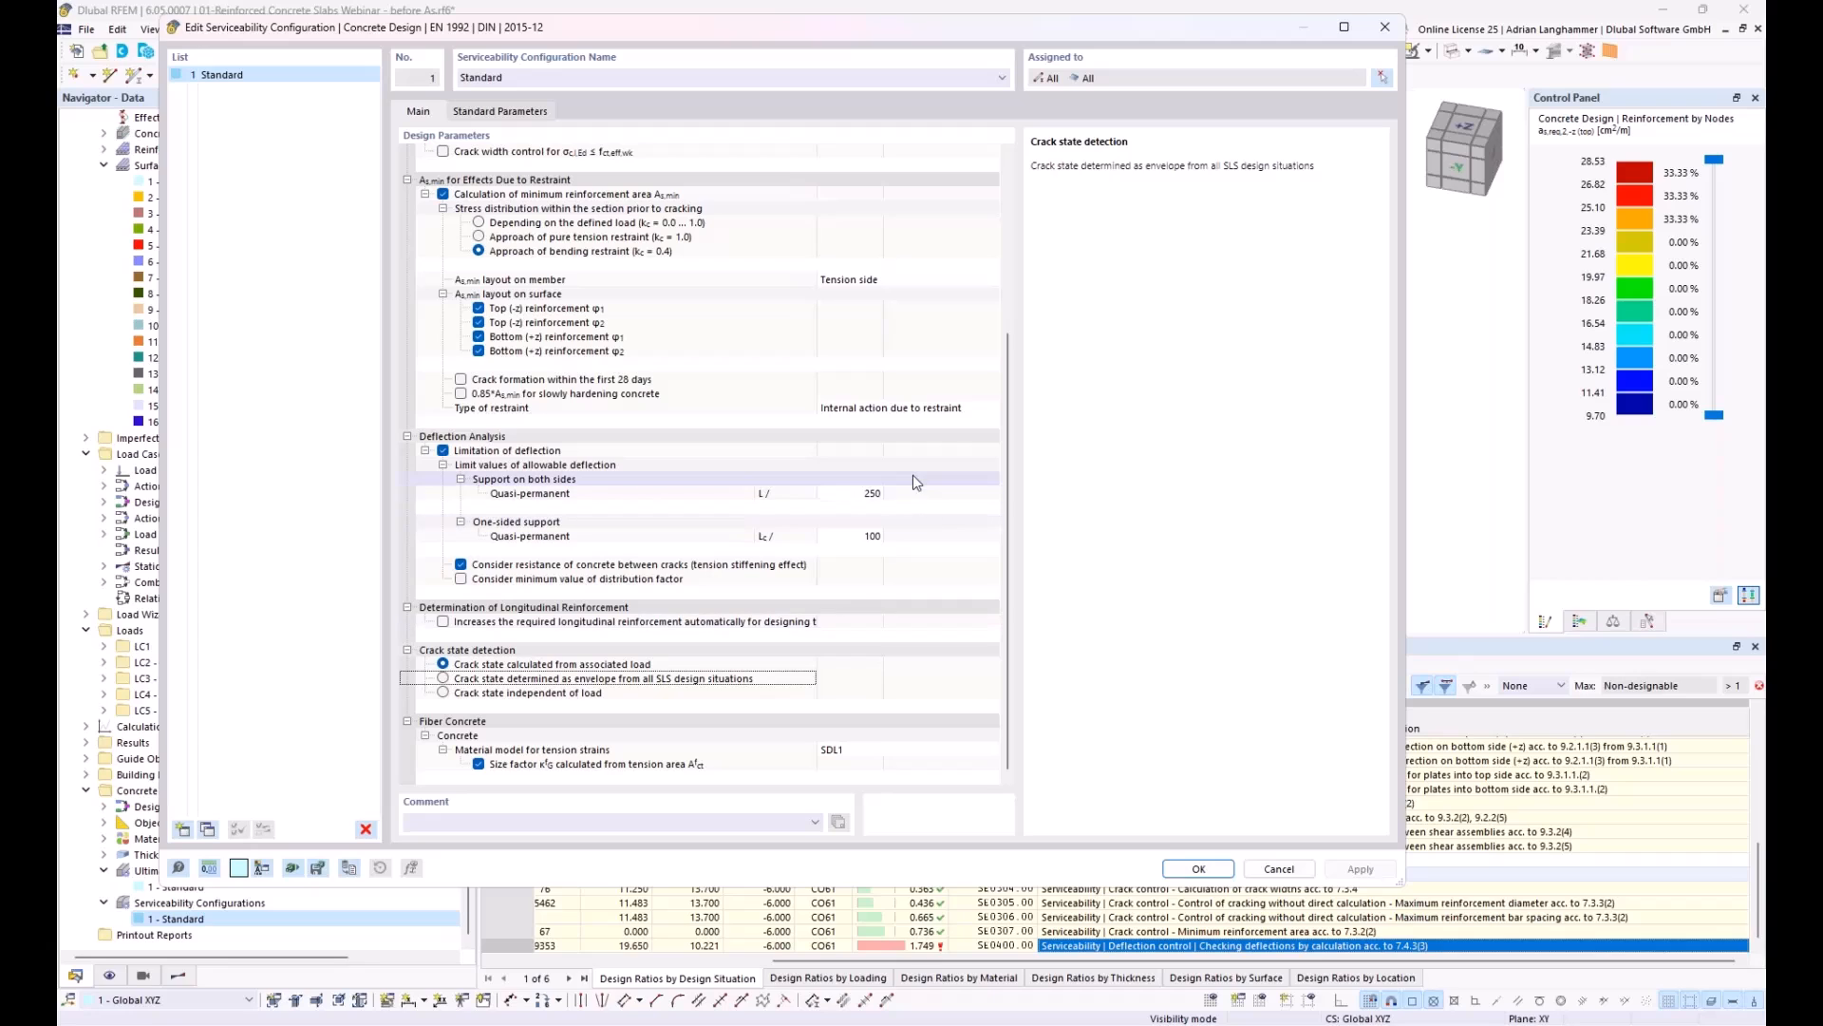
pyautogui.click(1277, 869)
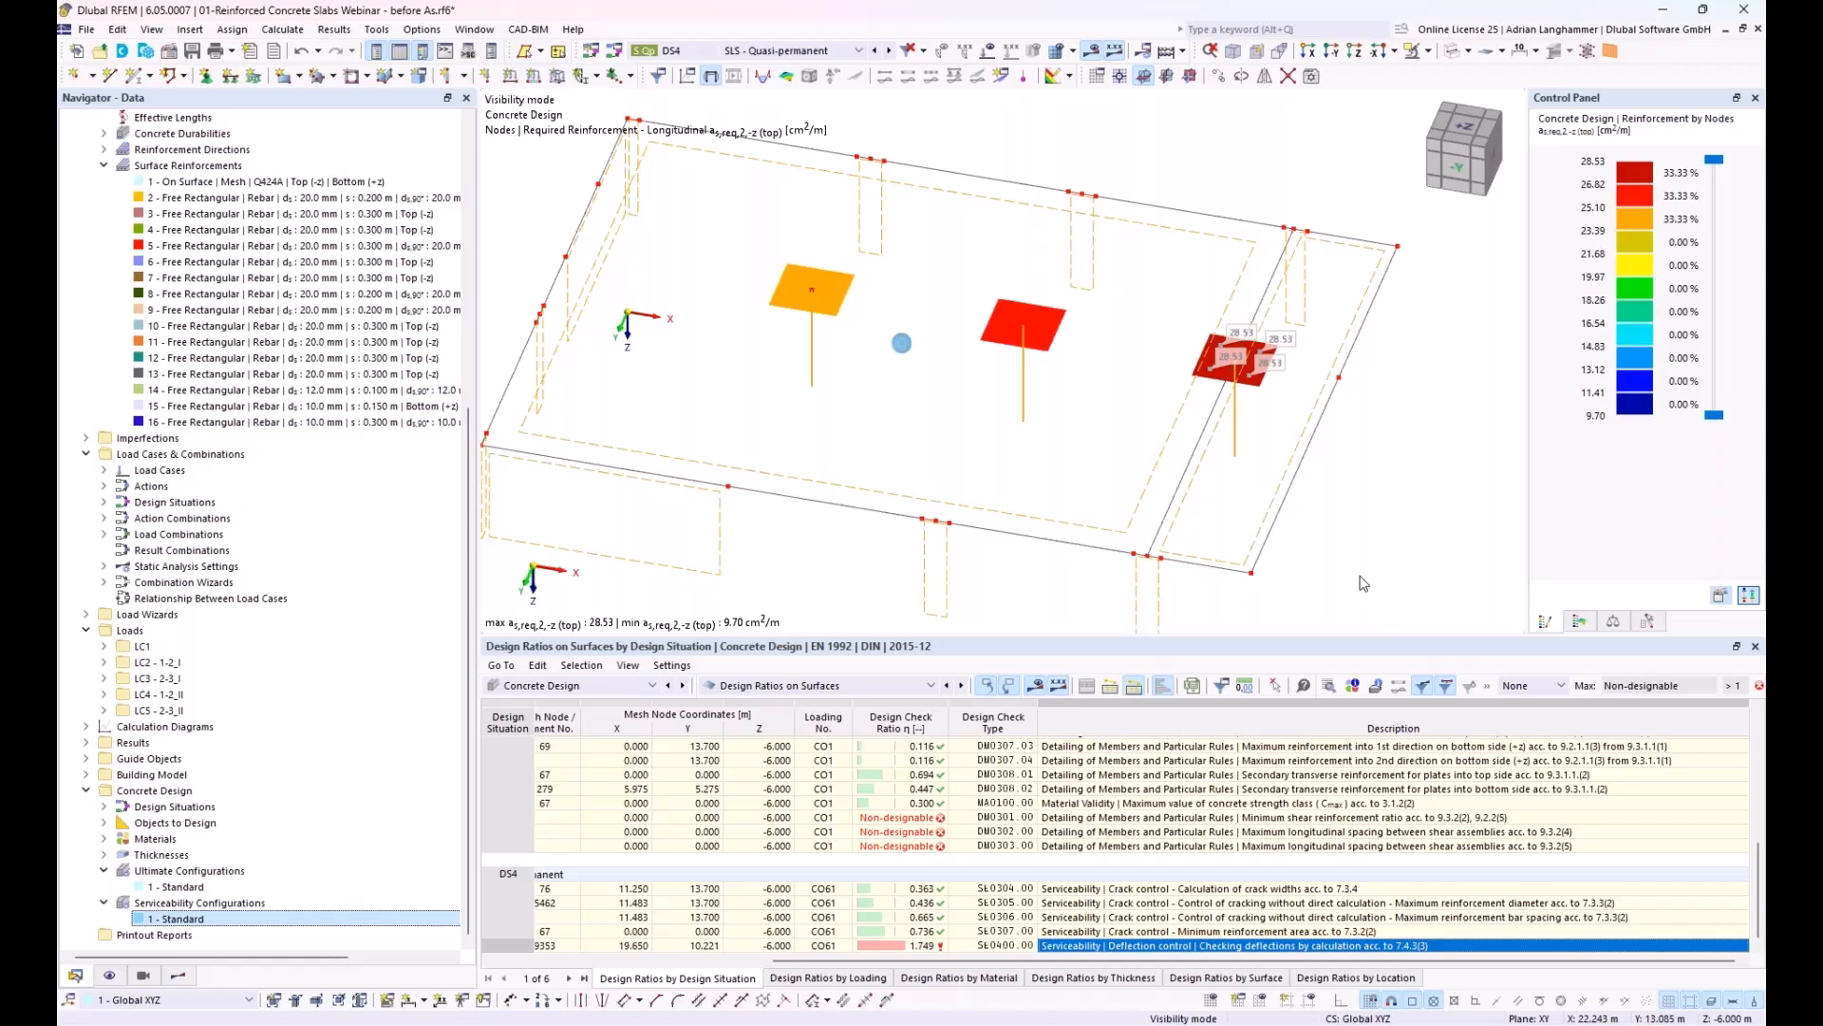
# Step: Display the concrete design input data for Objects to Design and access the selected surfaces entry
pyautogui.keyDown('ctrl'); pyautogui.moveTo(1443, 406); pyautogui.dragTo(1413, 365, button='middle'); pyautogui.keyUp('ctrl')
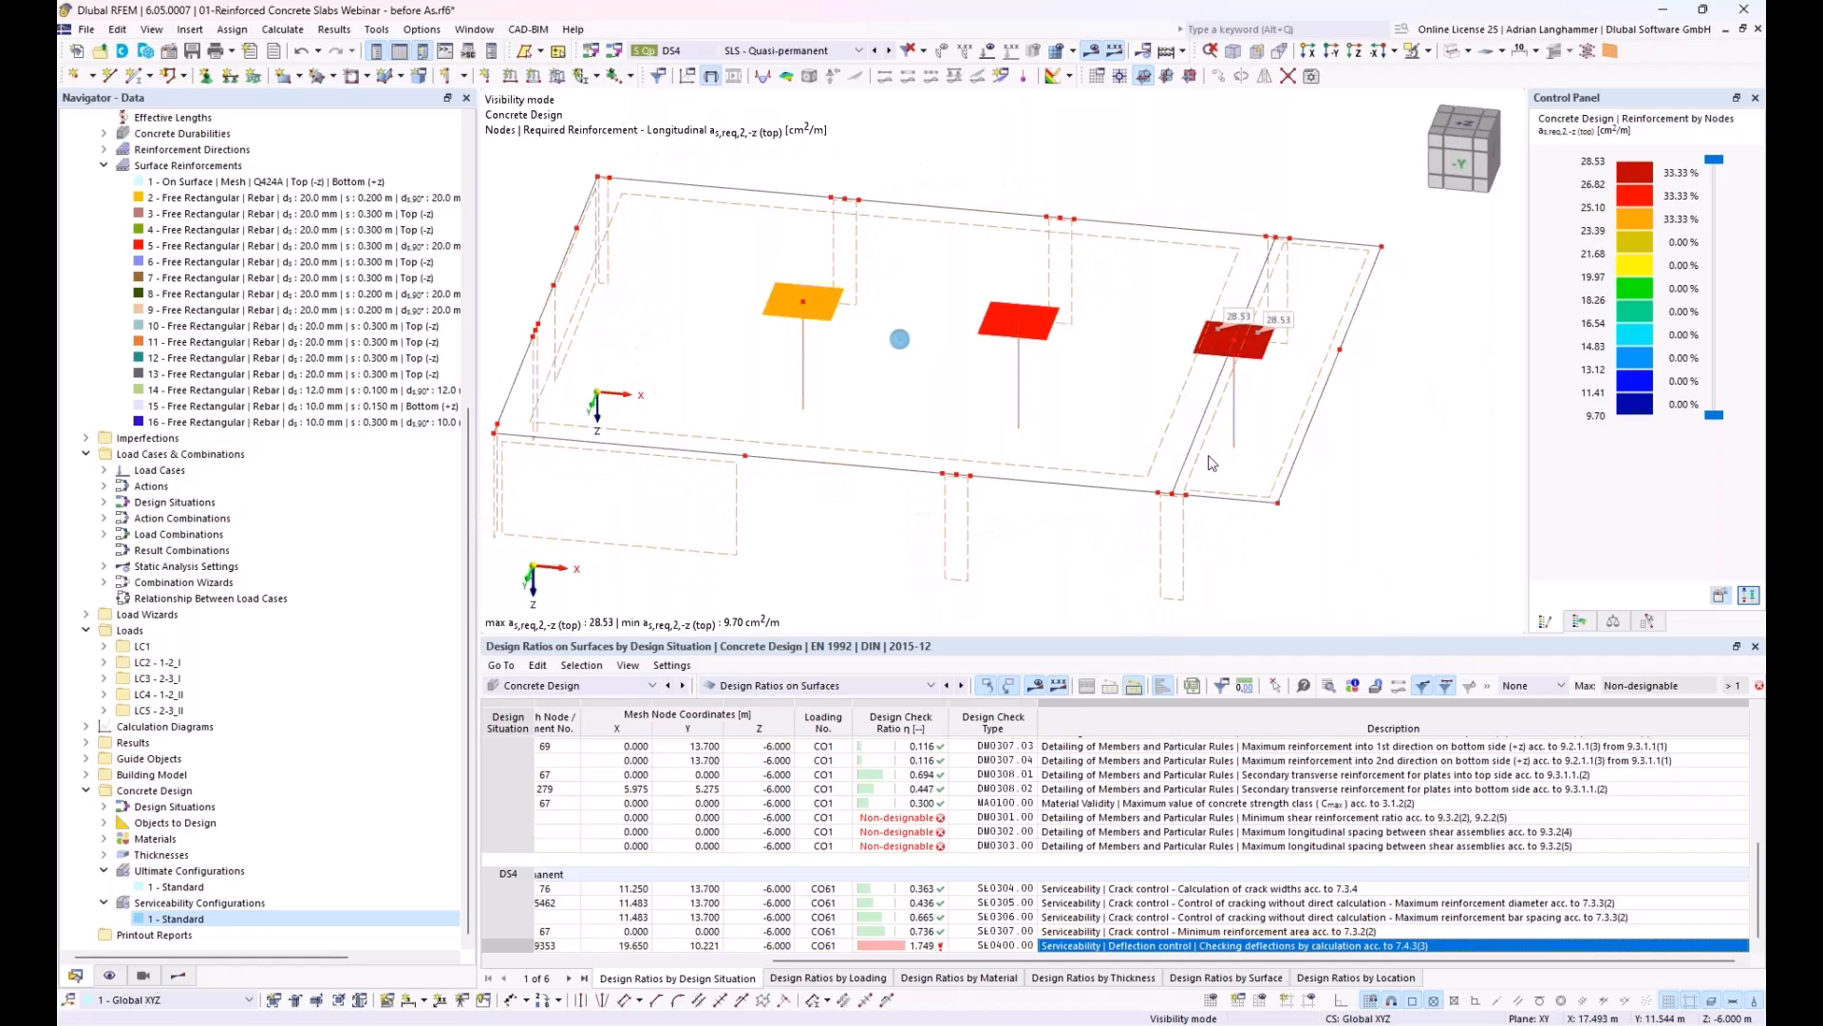
pyautogui.click(818, 685)
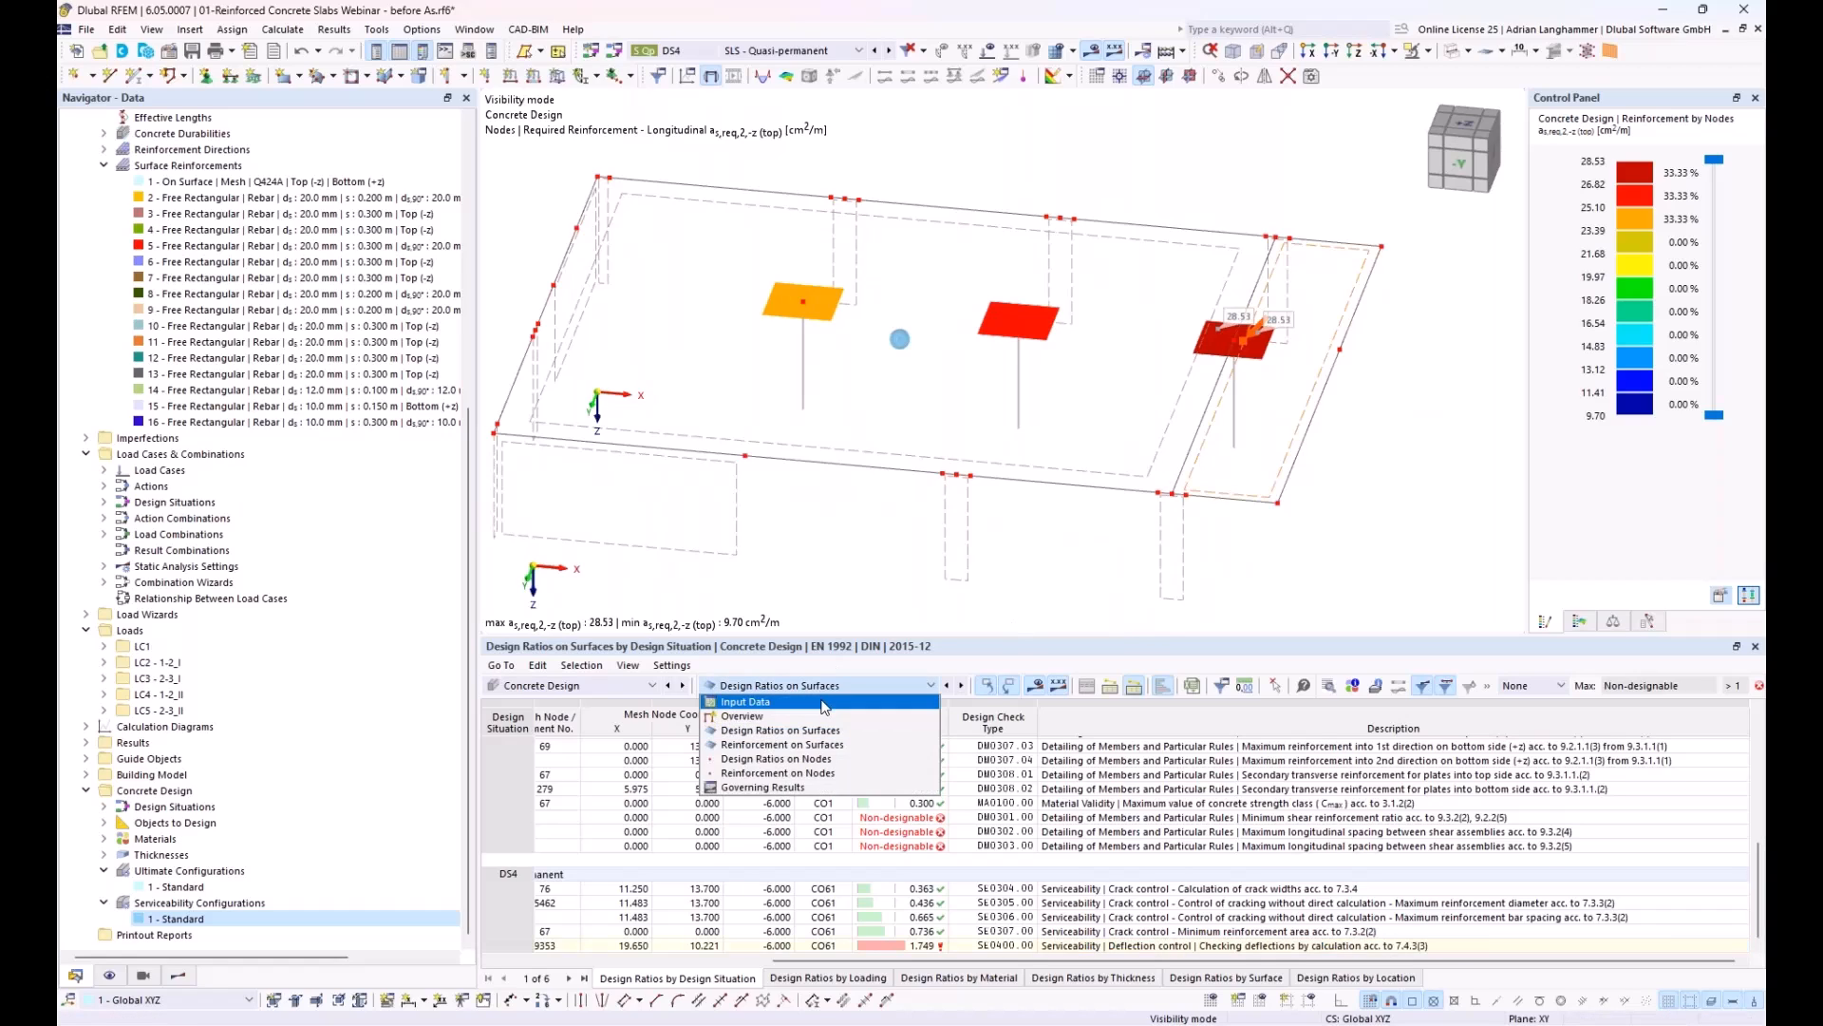
pyautogui.click(824, 701)
pyautogui.click(992, 757)
pyautogui.click(1005, 757)
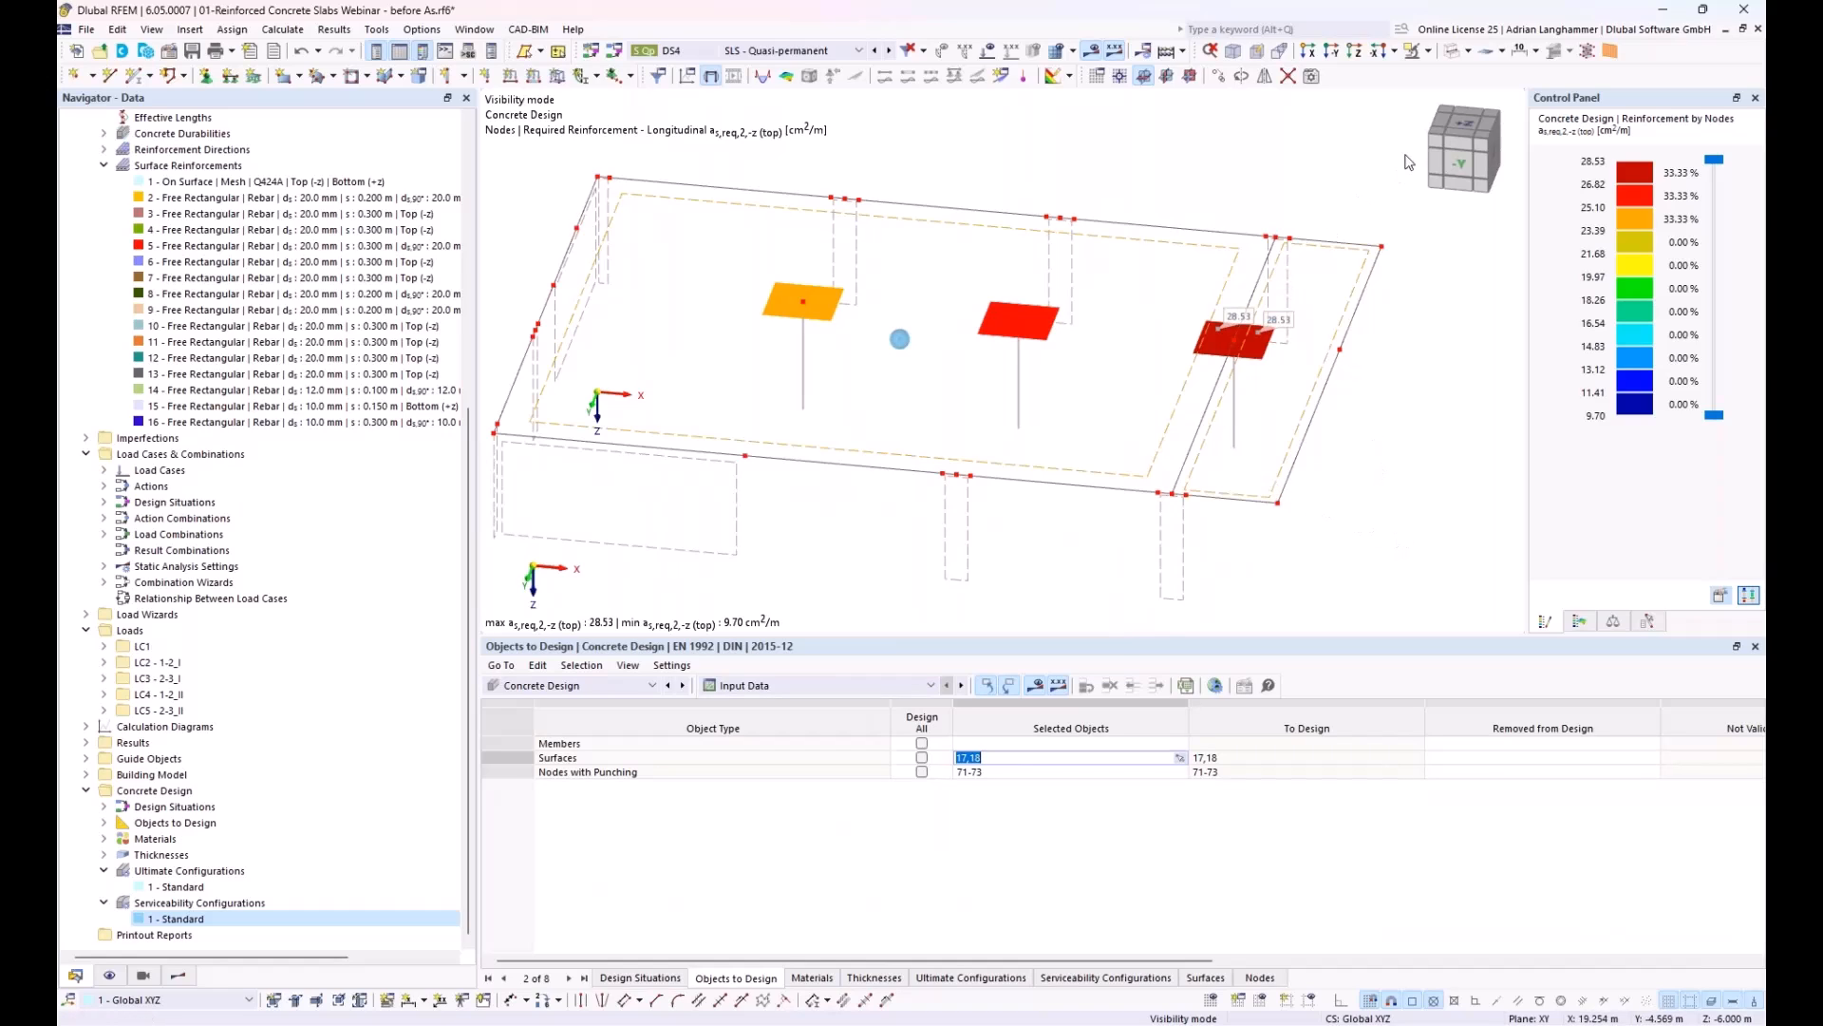
# Step: Cancel the visibility mode so that all storeys of the building are displayed
pyautogui.click(1470, 52)
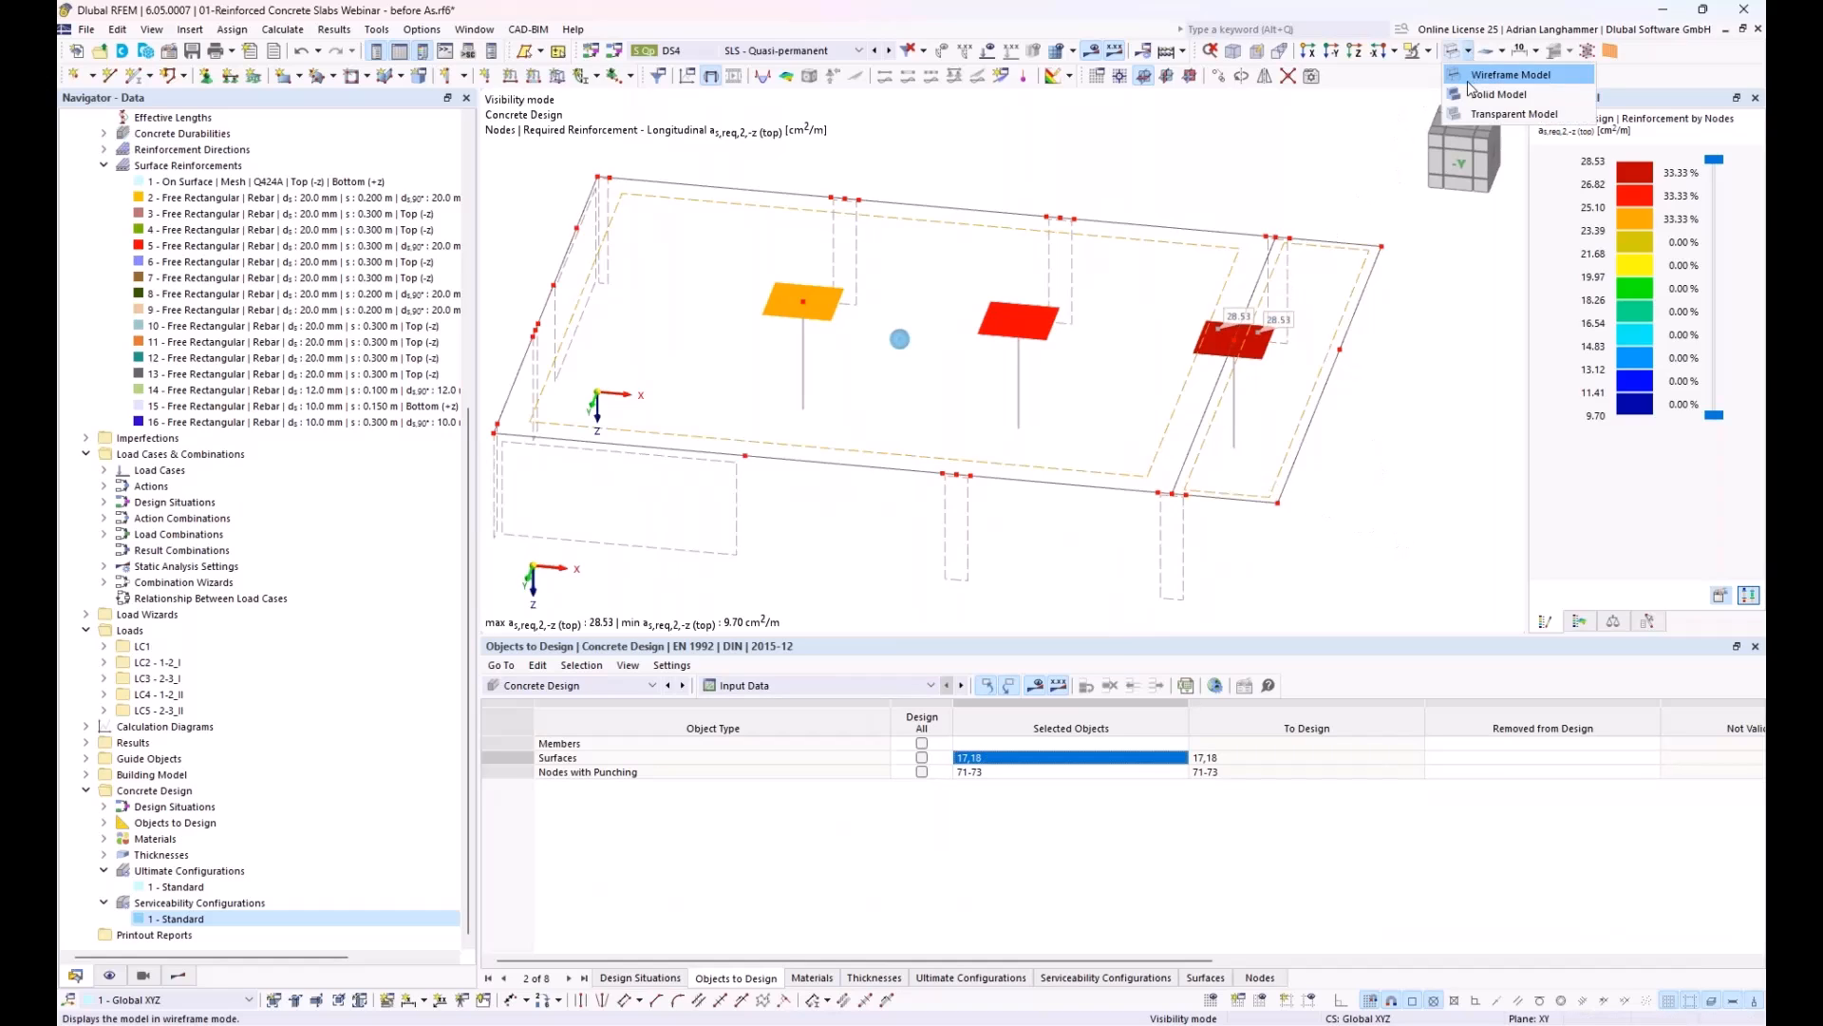
pyautogui.click(1441, 80)
pyautogui.click(1429, 55)
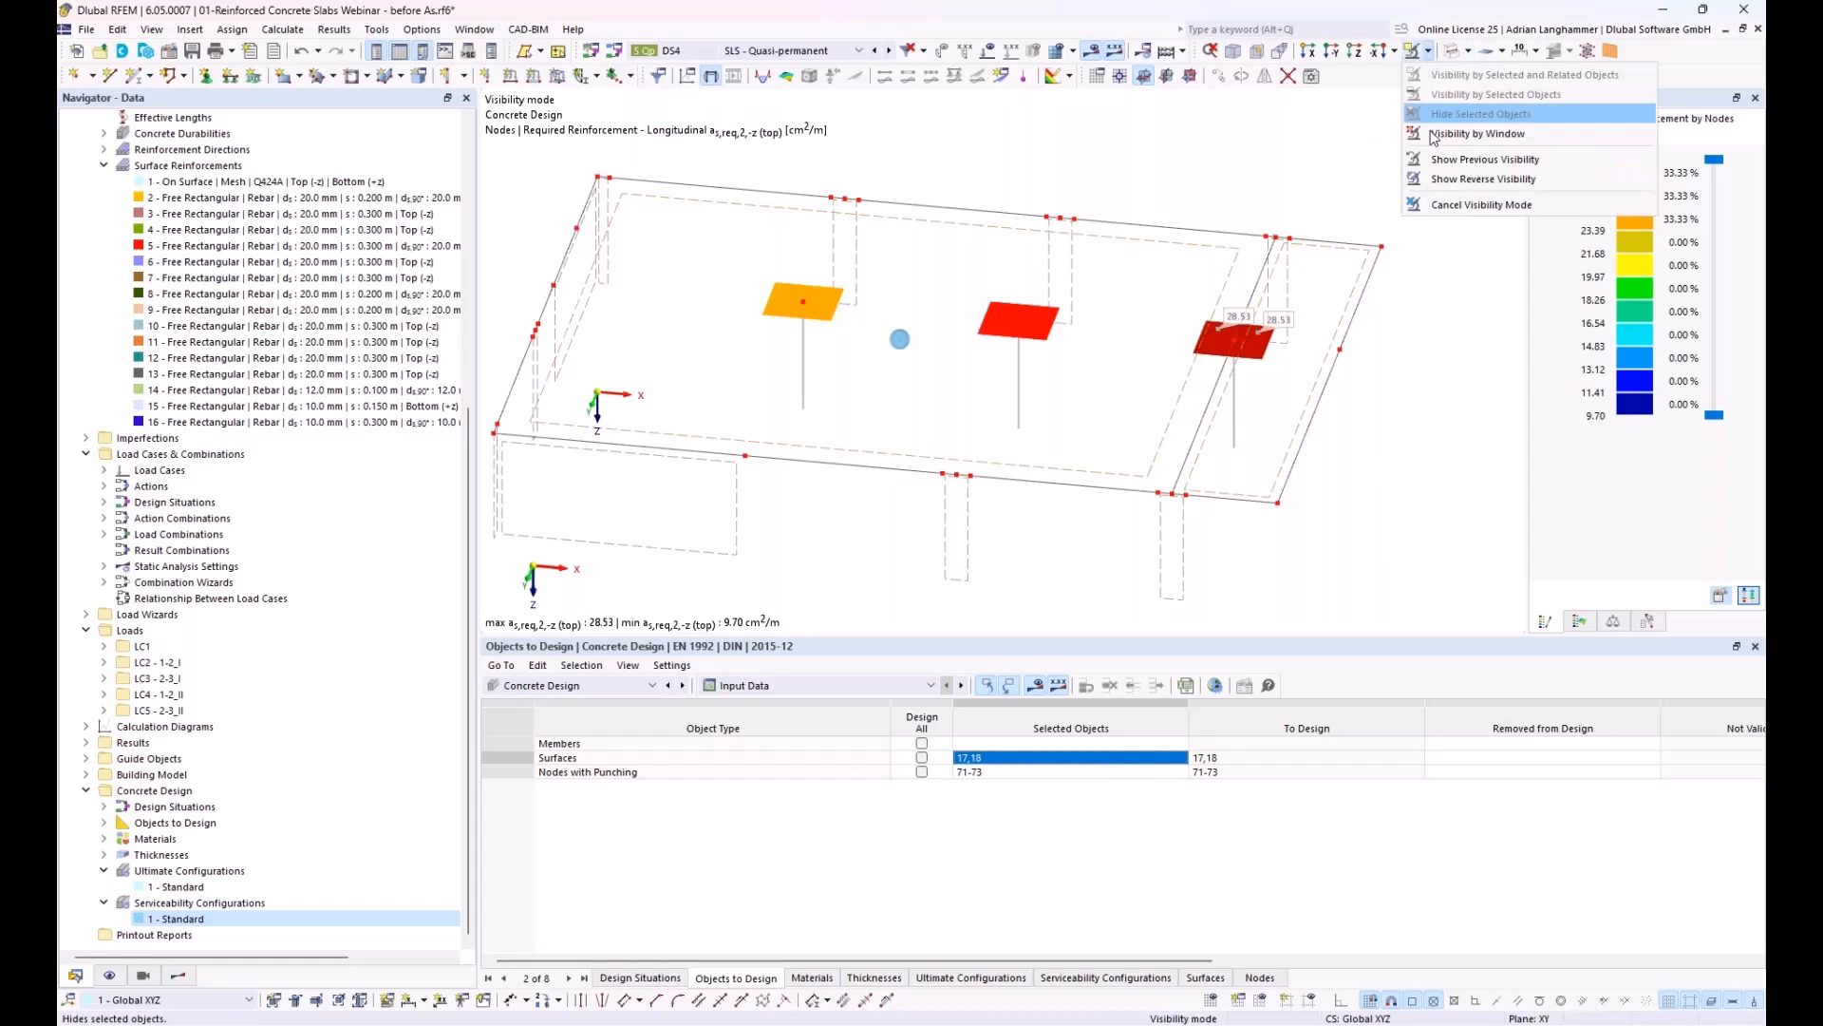
pyautogui.click(1443, 205)
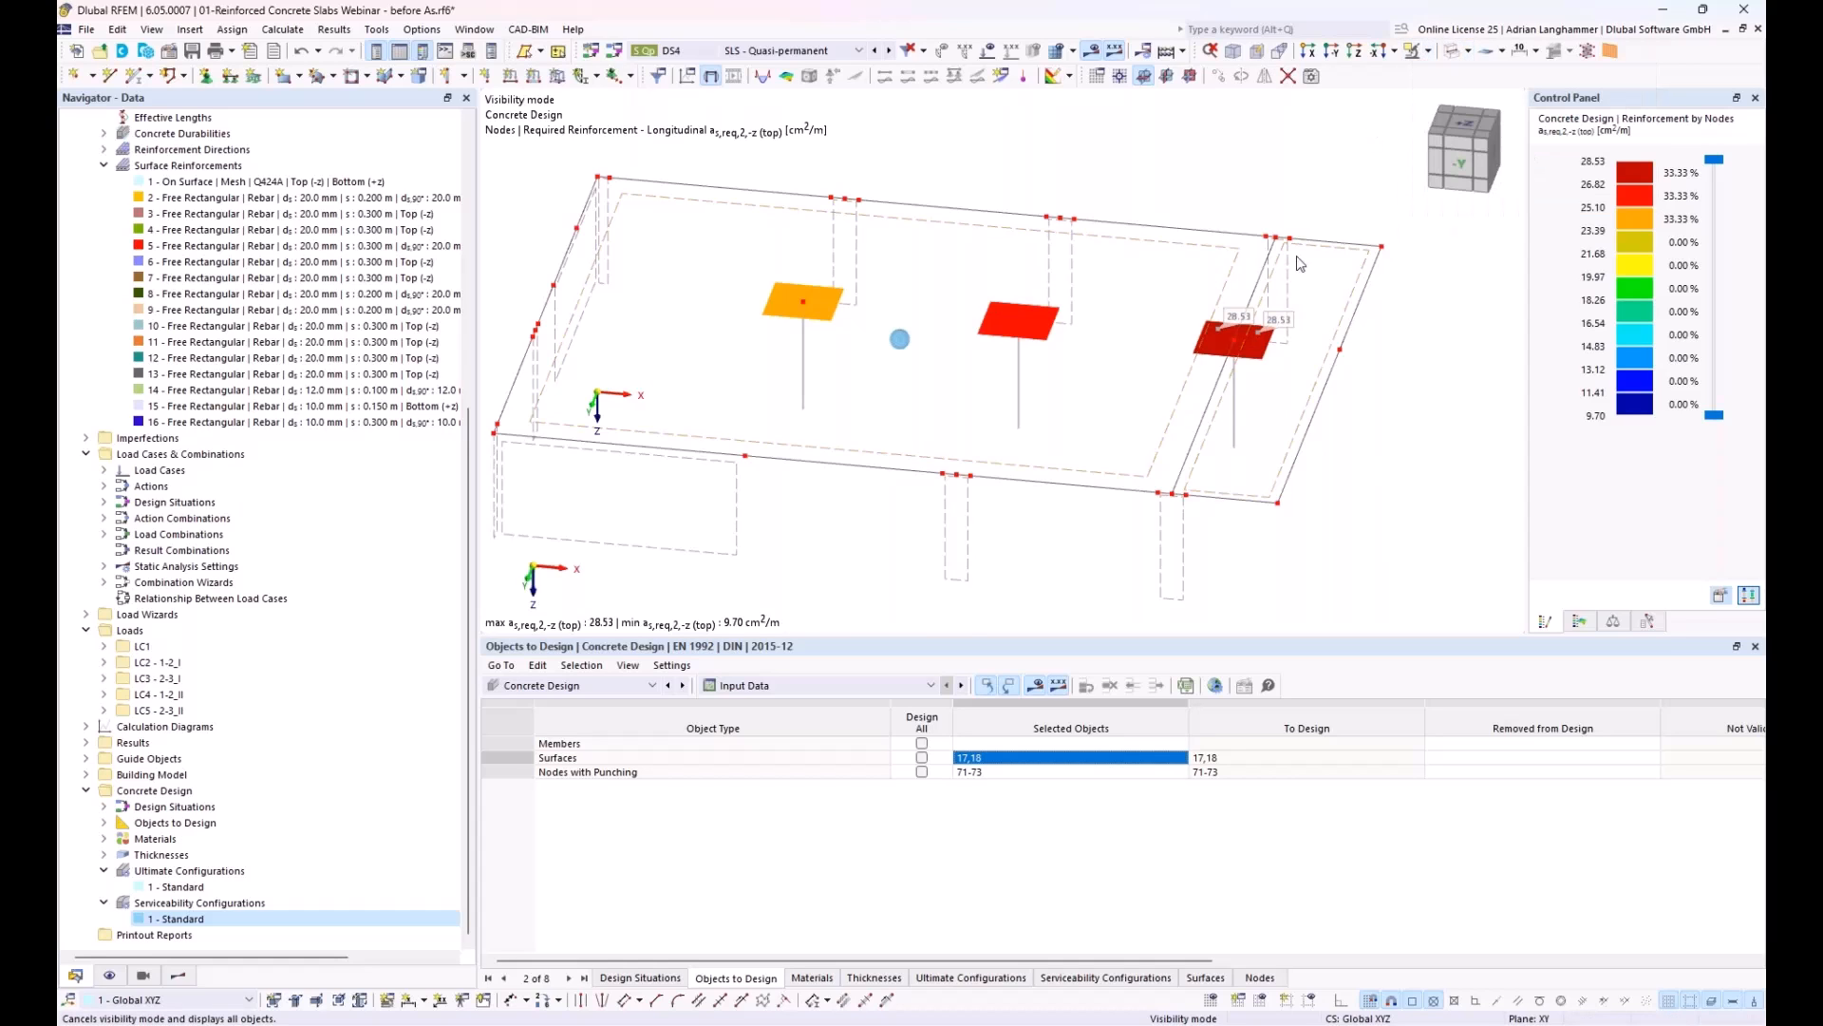
pyautogui.moveTo(1039, 432); pyautogui.dragTo(1102, 314, button='middle')
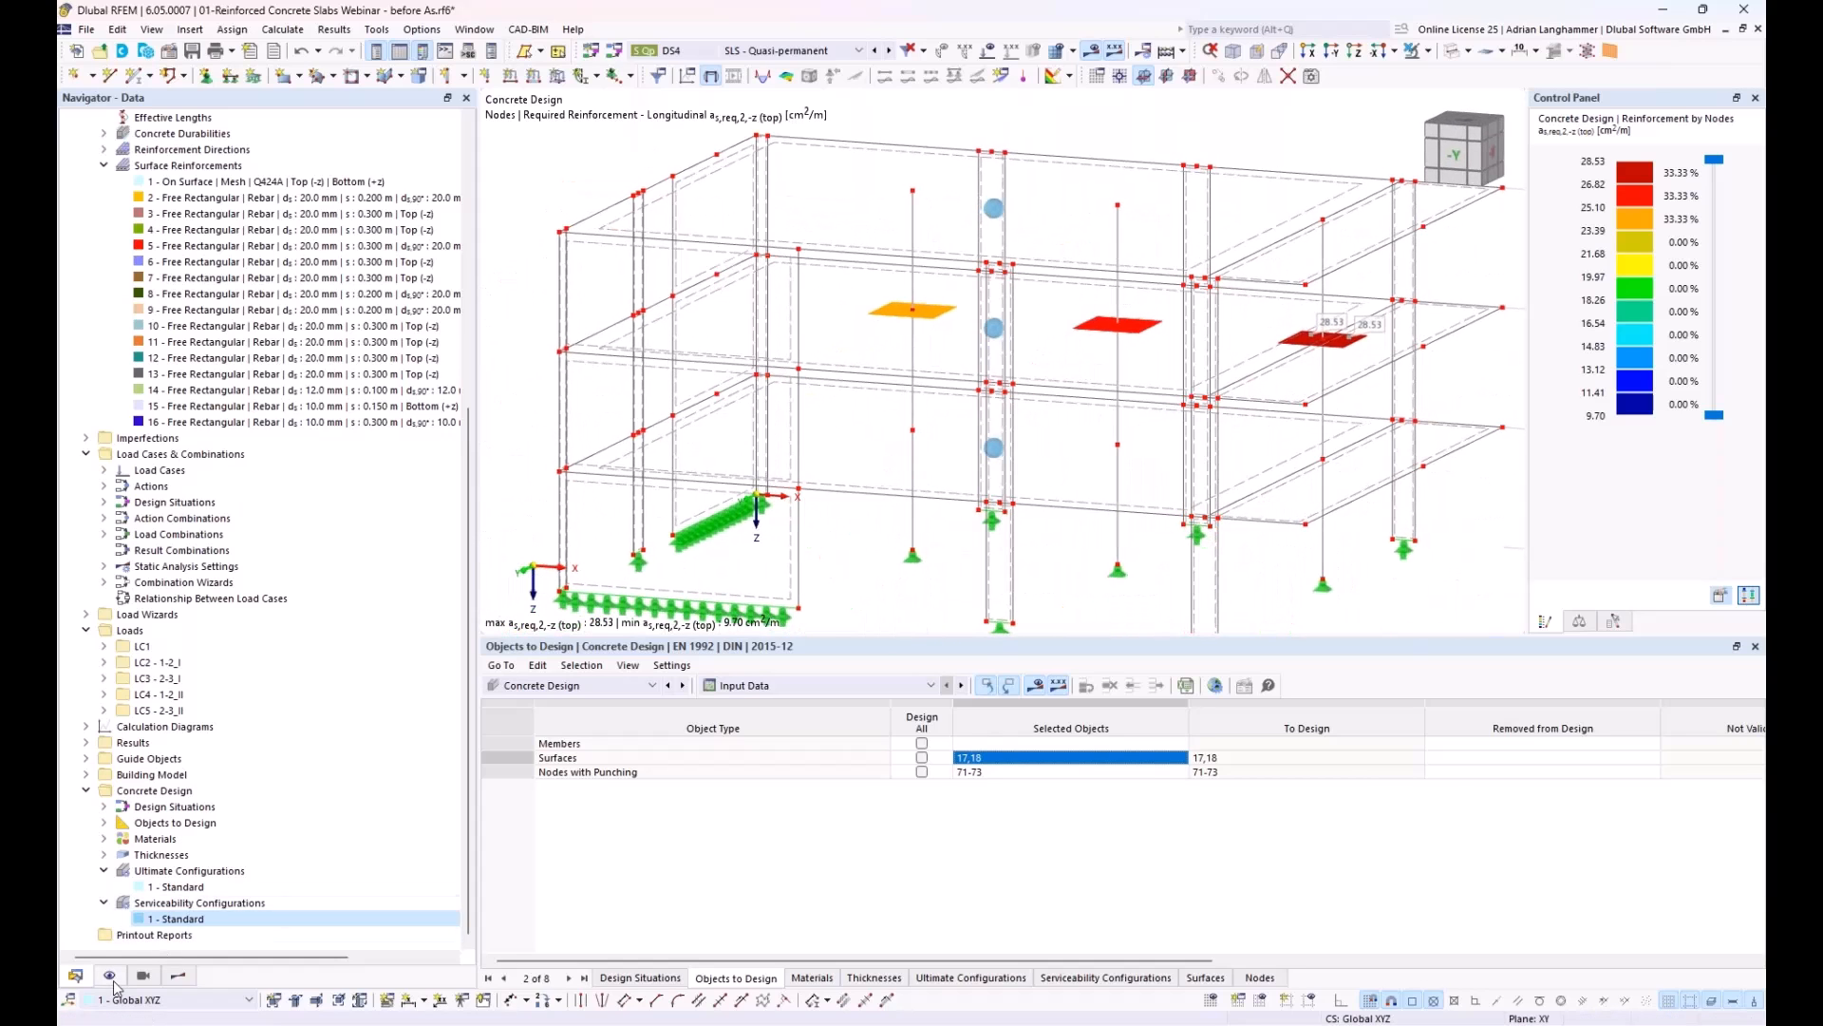
# Step: Turn on the model display of Types for Concrete Design to show the defined reinforcement
pyautogui.click(109, 975)
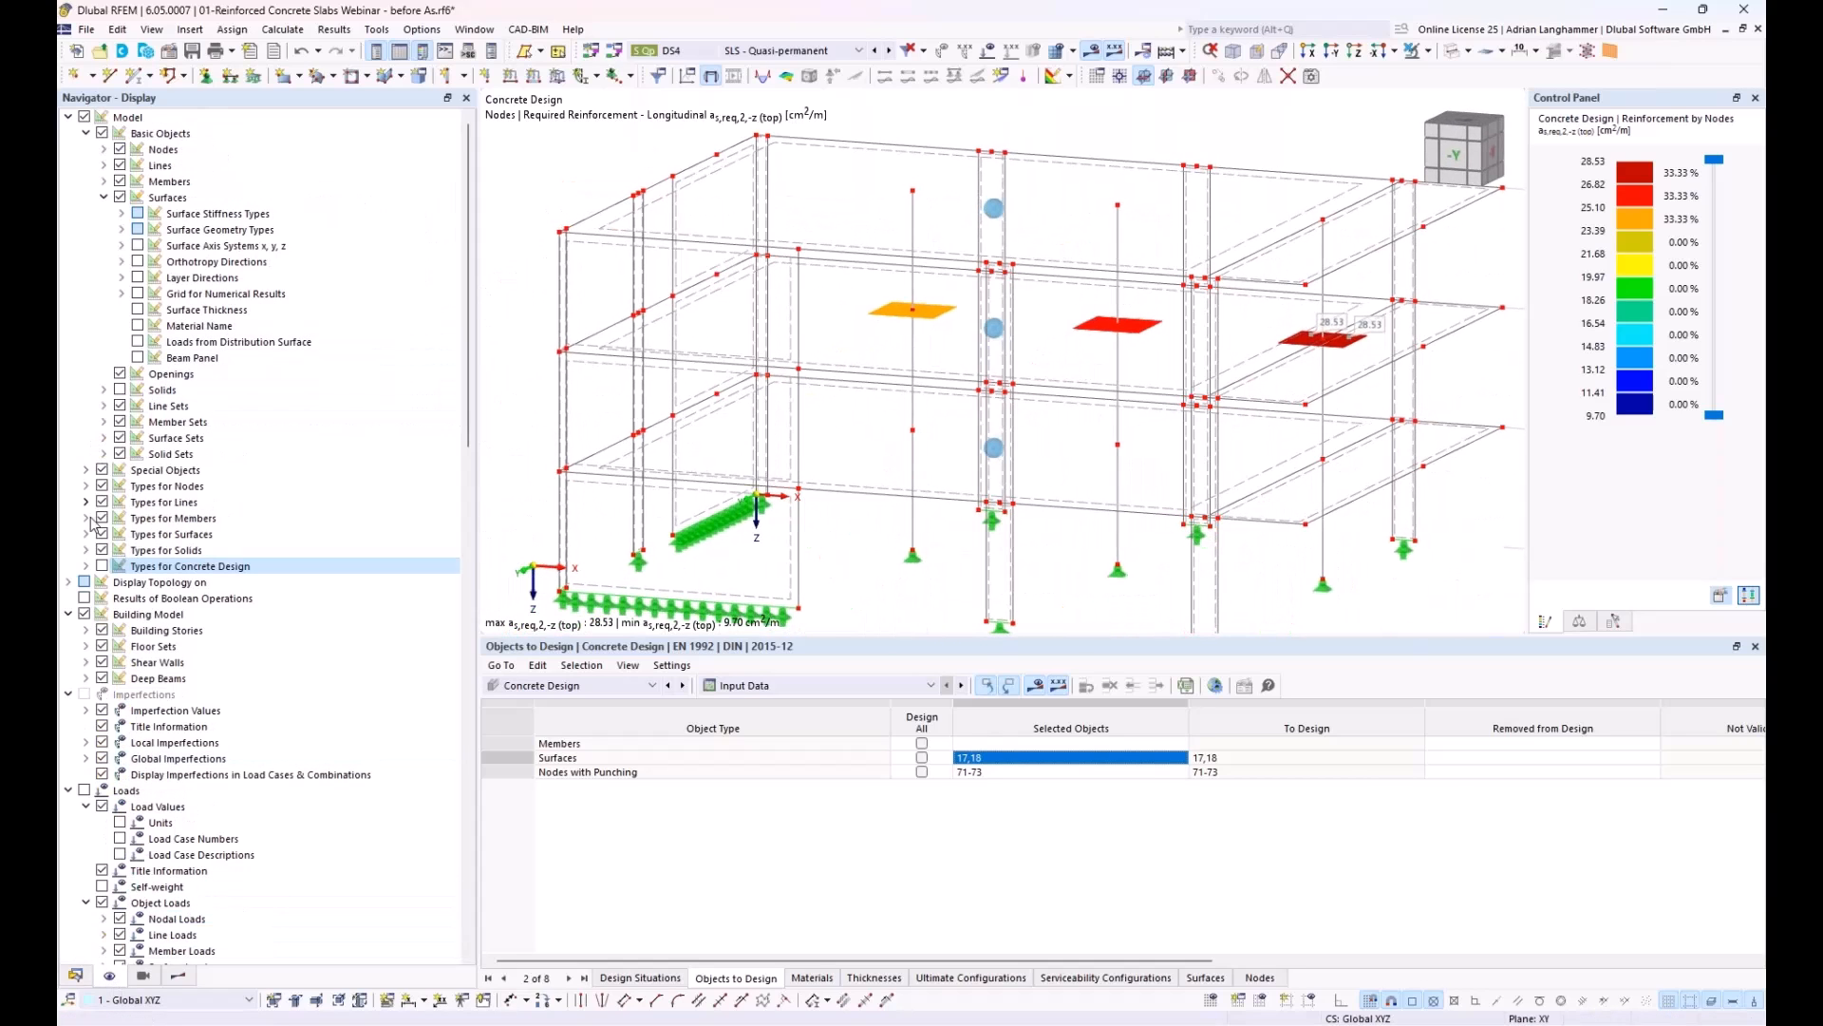
pyautogui.click(102, 565)
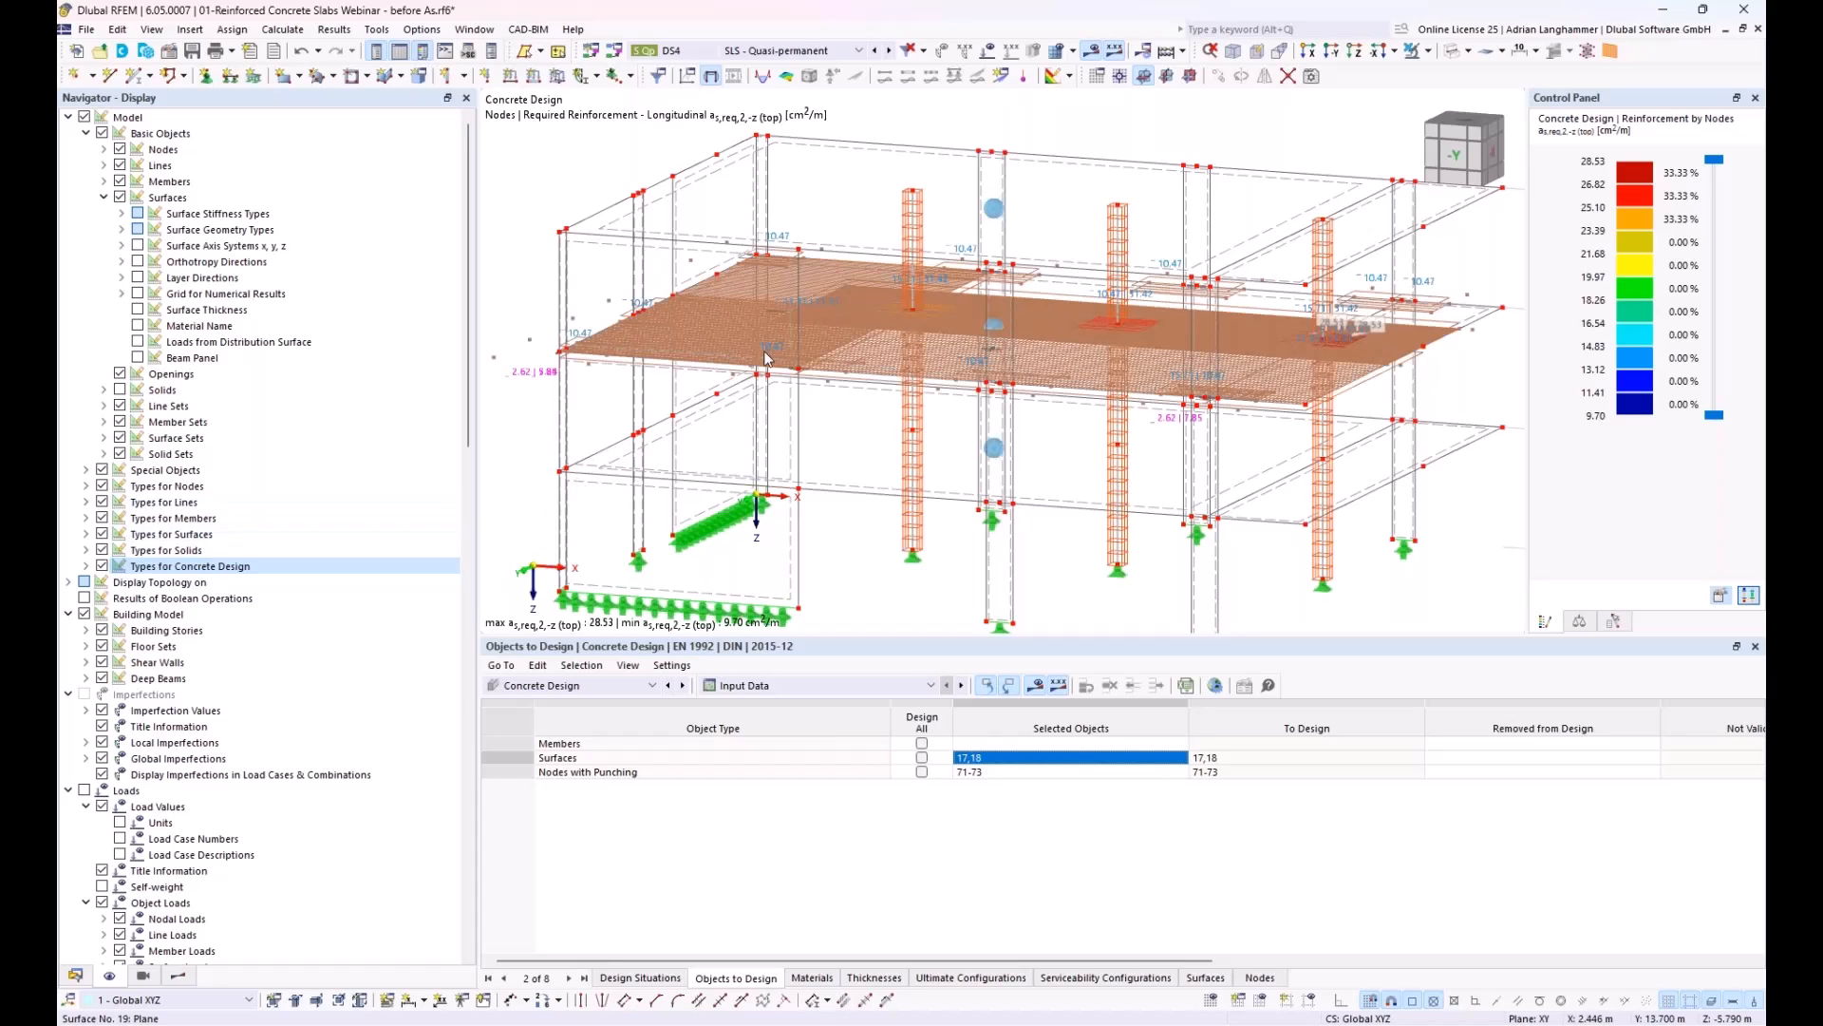
pyautogui.scroll(-3, 766, 357)
pyautogui.moveTo(765, 357); pyautogui.dragTo(763, 311, button='middle')
# Step: Select all surface reinforcements from 1 to 16 and open them together for editing
pyautogui.click(75, 975)
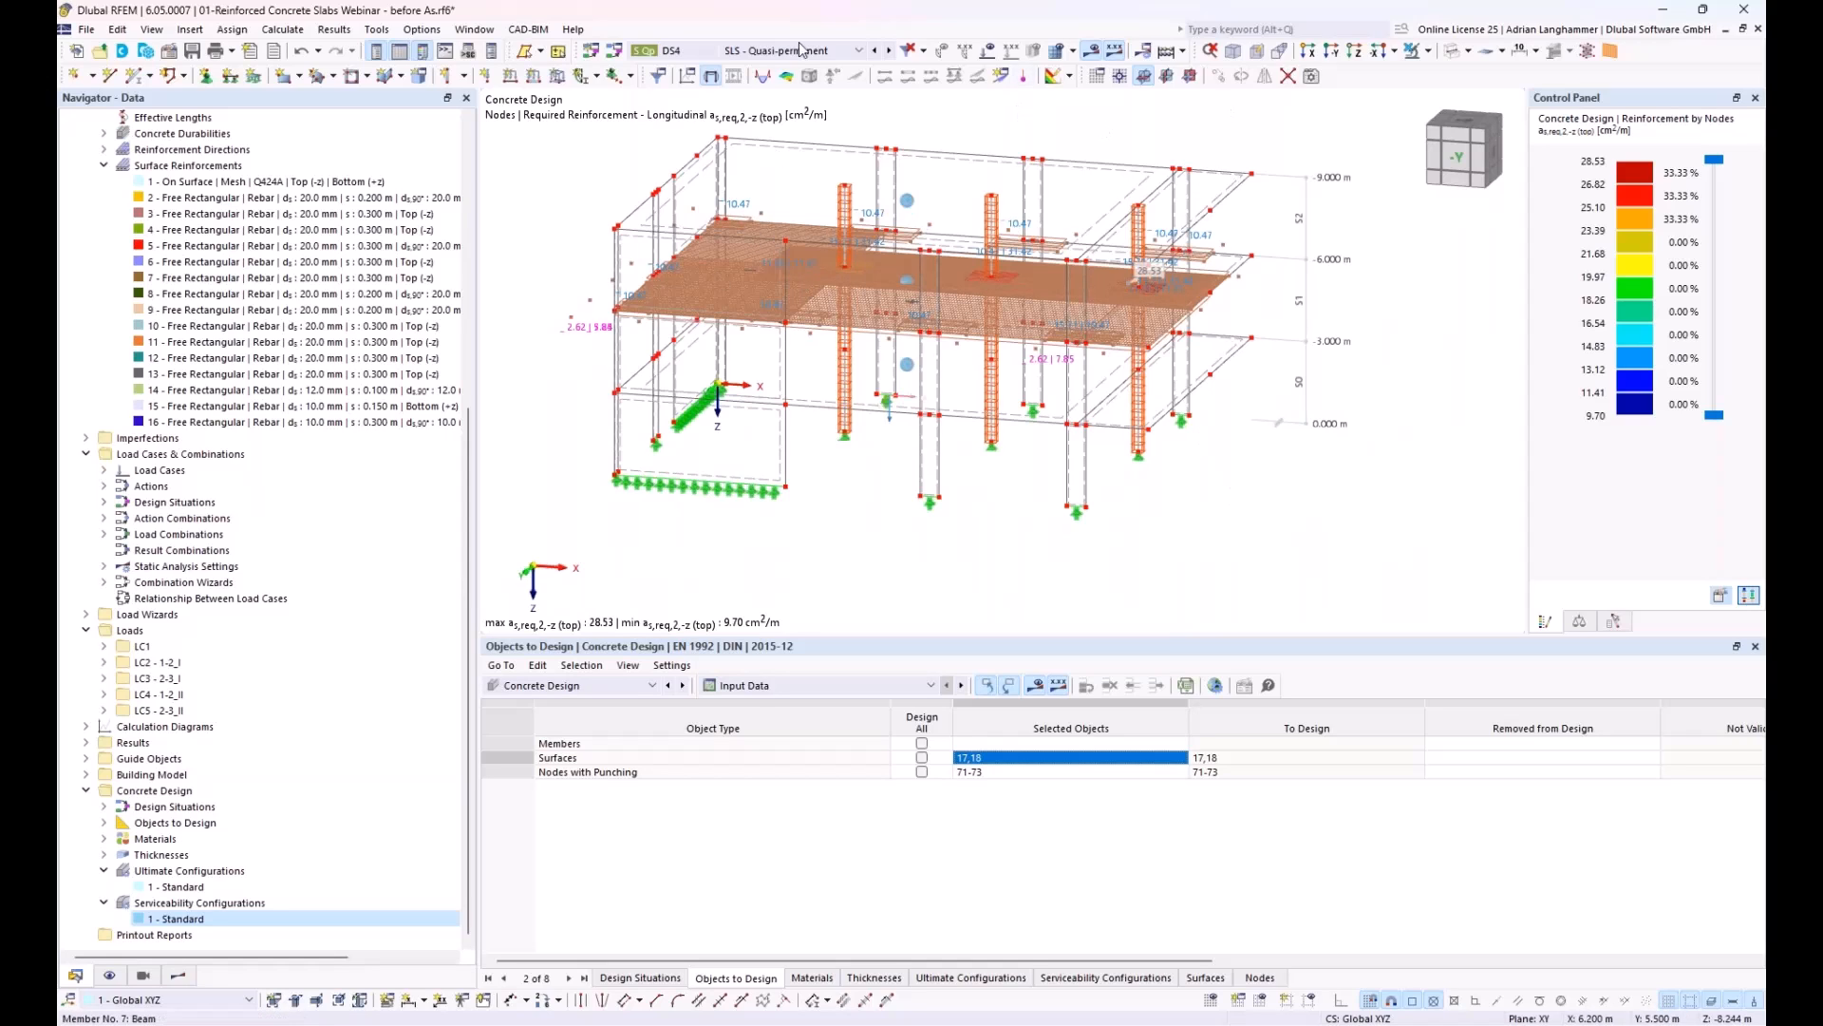
pyautogui.click(274, 181)
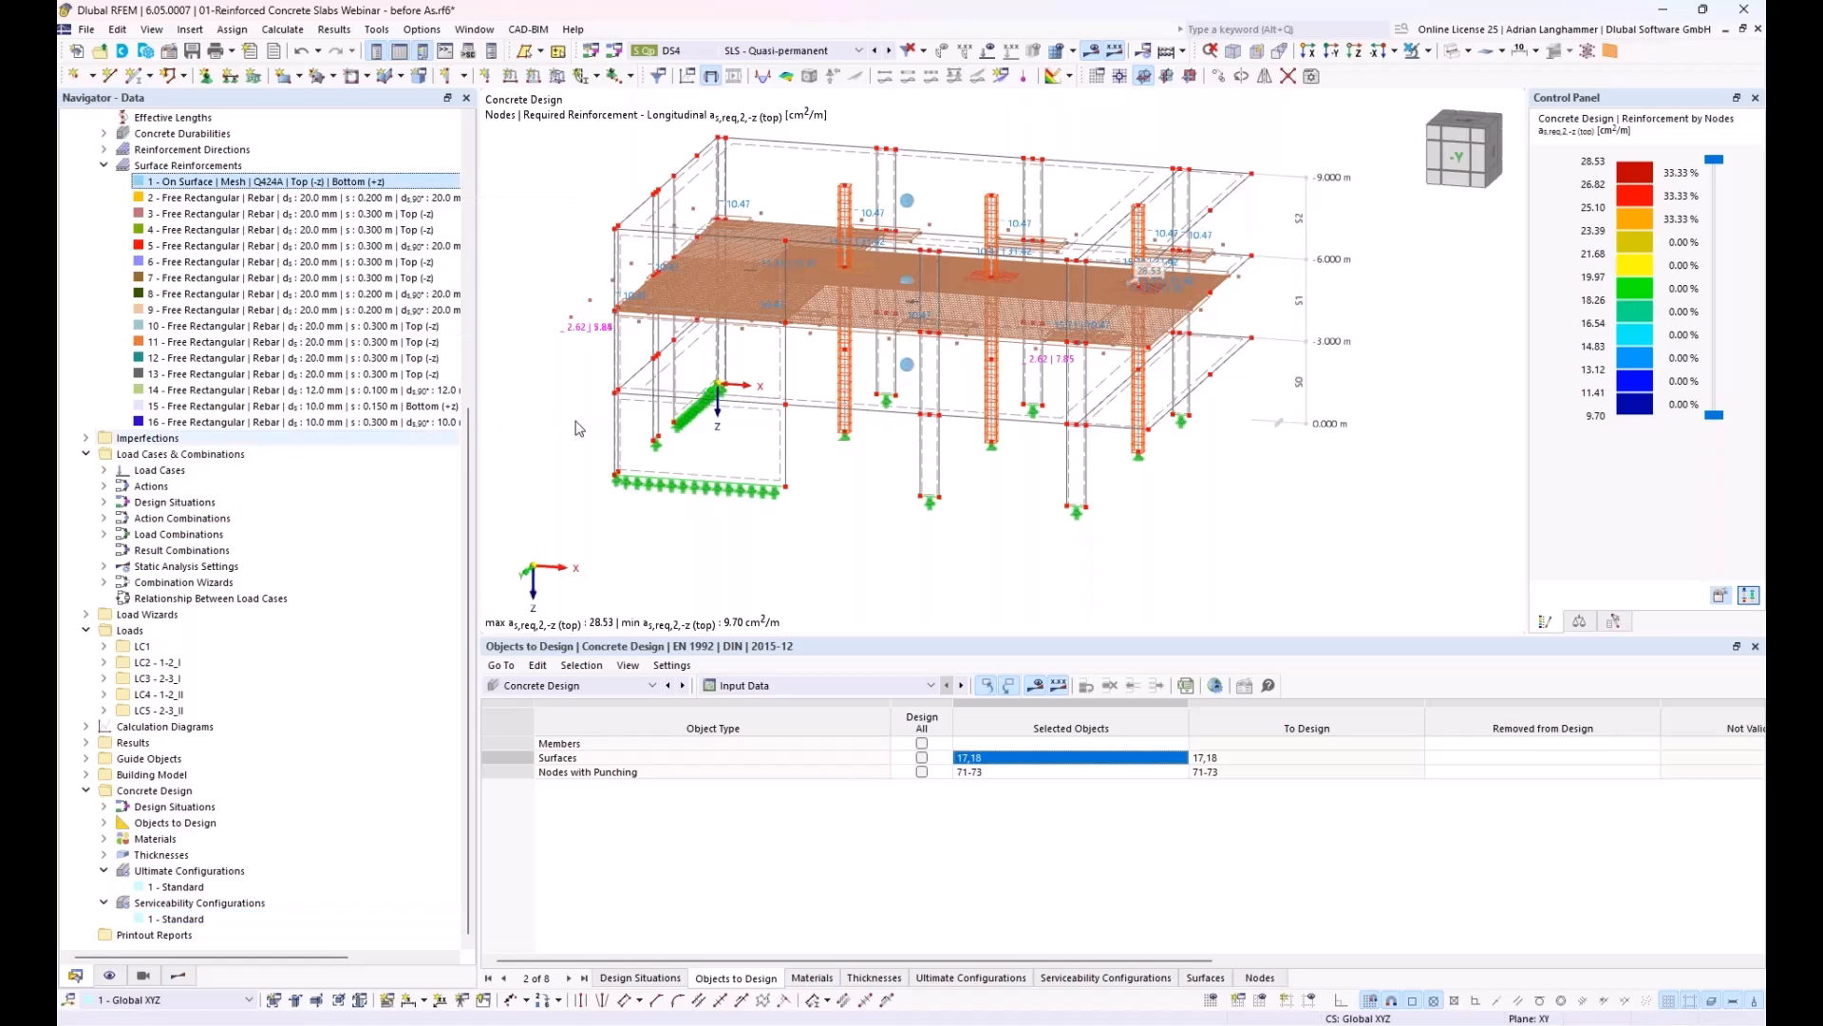
pyautogui.keyDown('ctrl'); pyautogui.moveTo(779, 427); pyautogui.dragTo(807, 405, button='middle'); pyautogui.keyUp('ctrl')
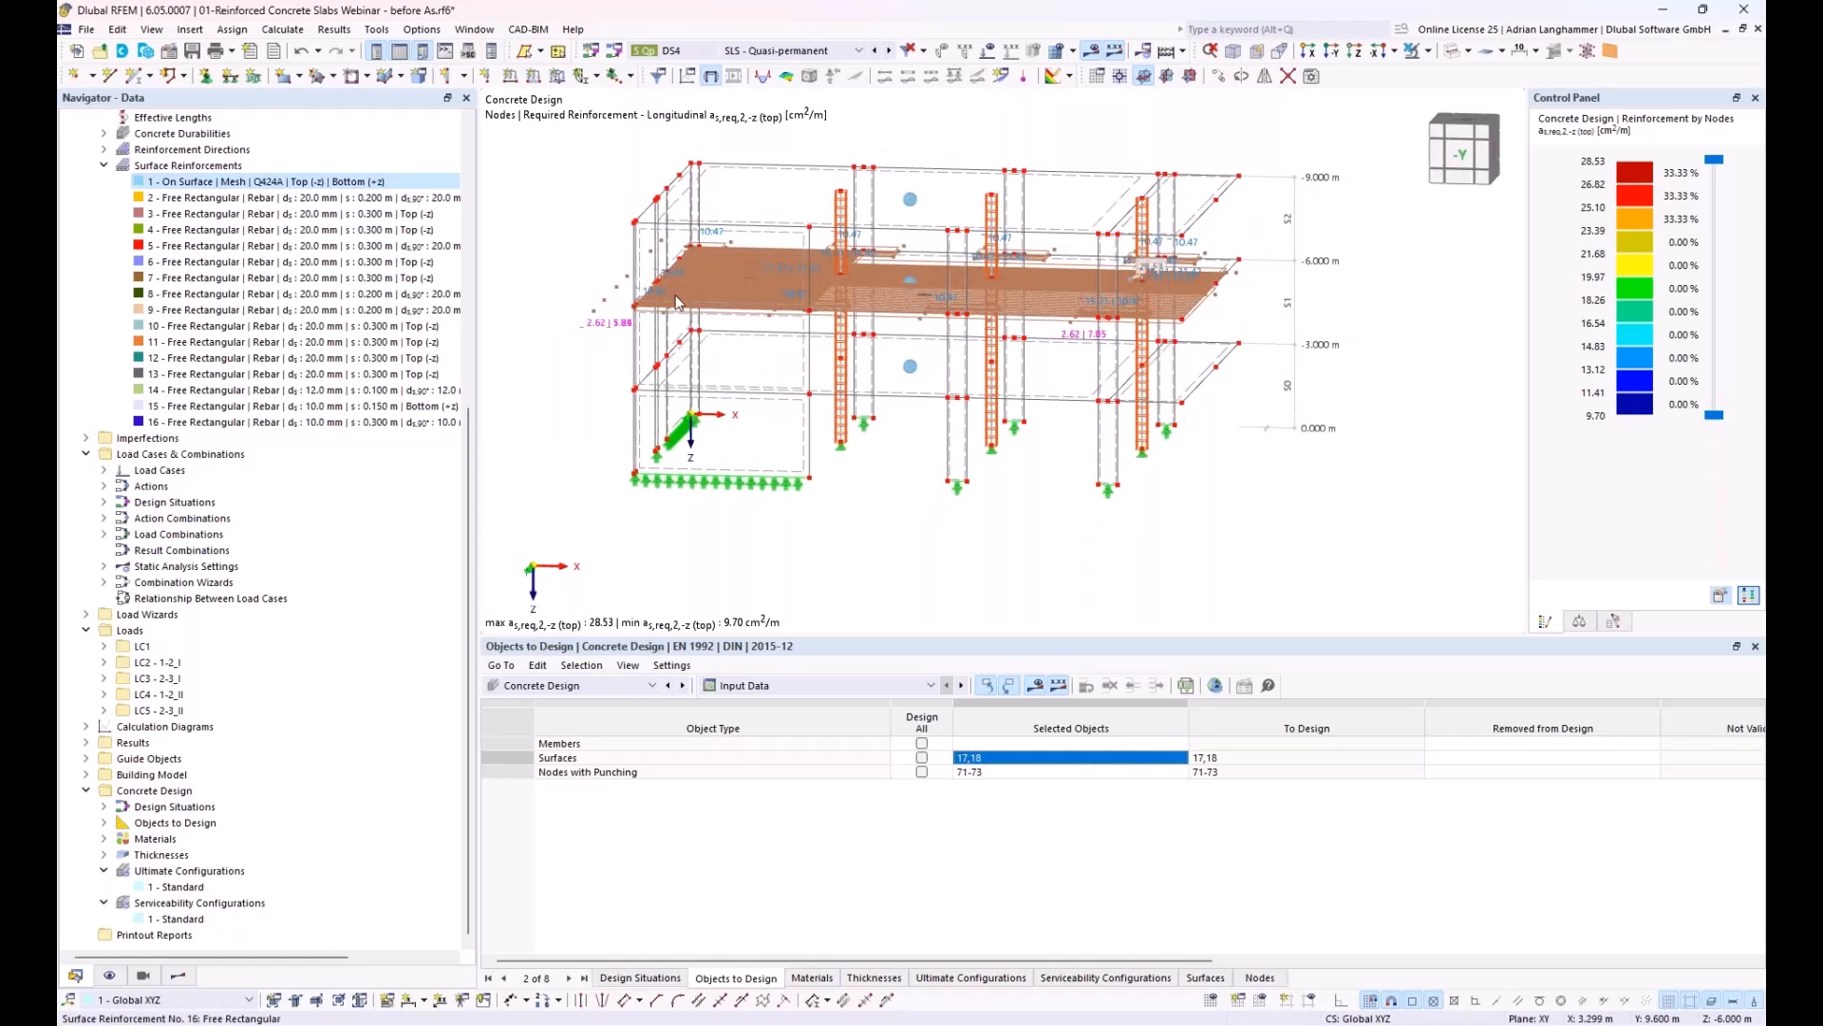
pyautogui.keyDown('shift'); pyautogui.click(371, 430); pyautogui.keyUp('shift')
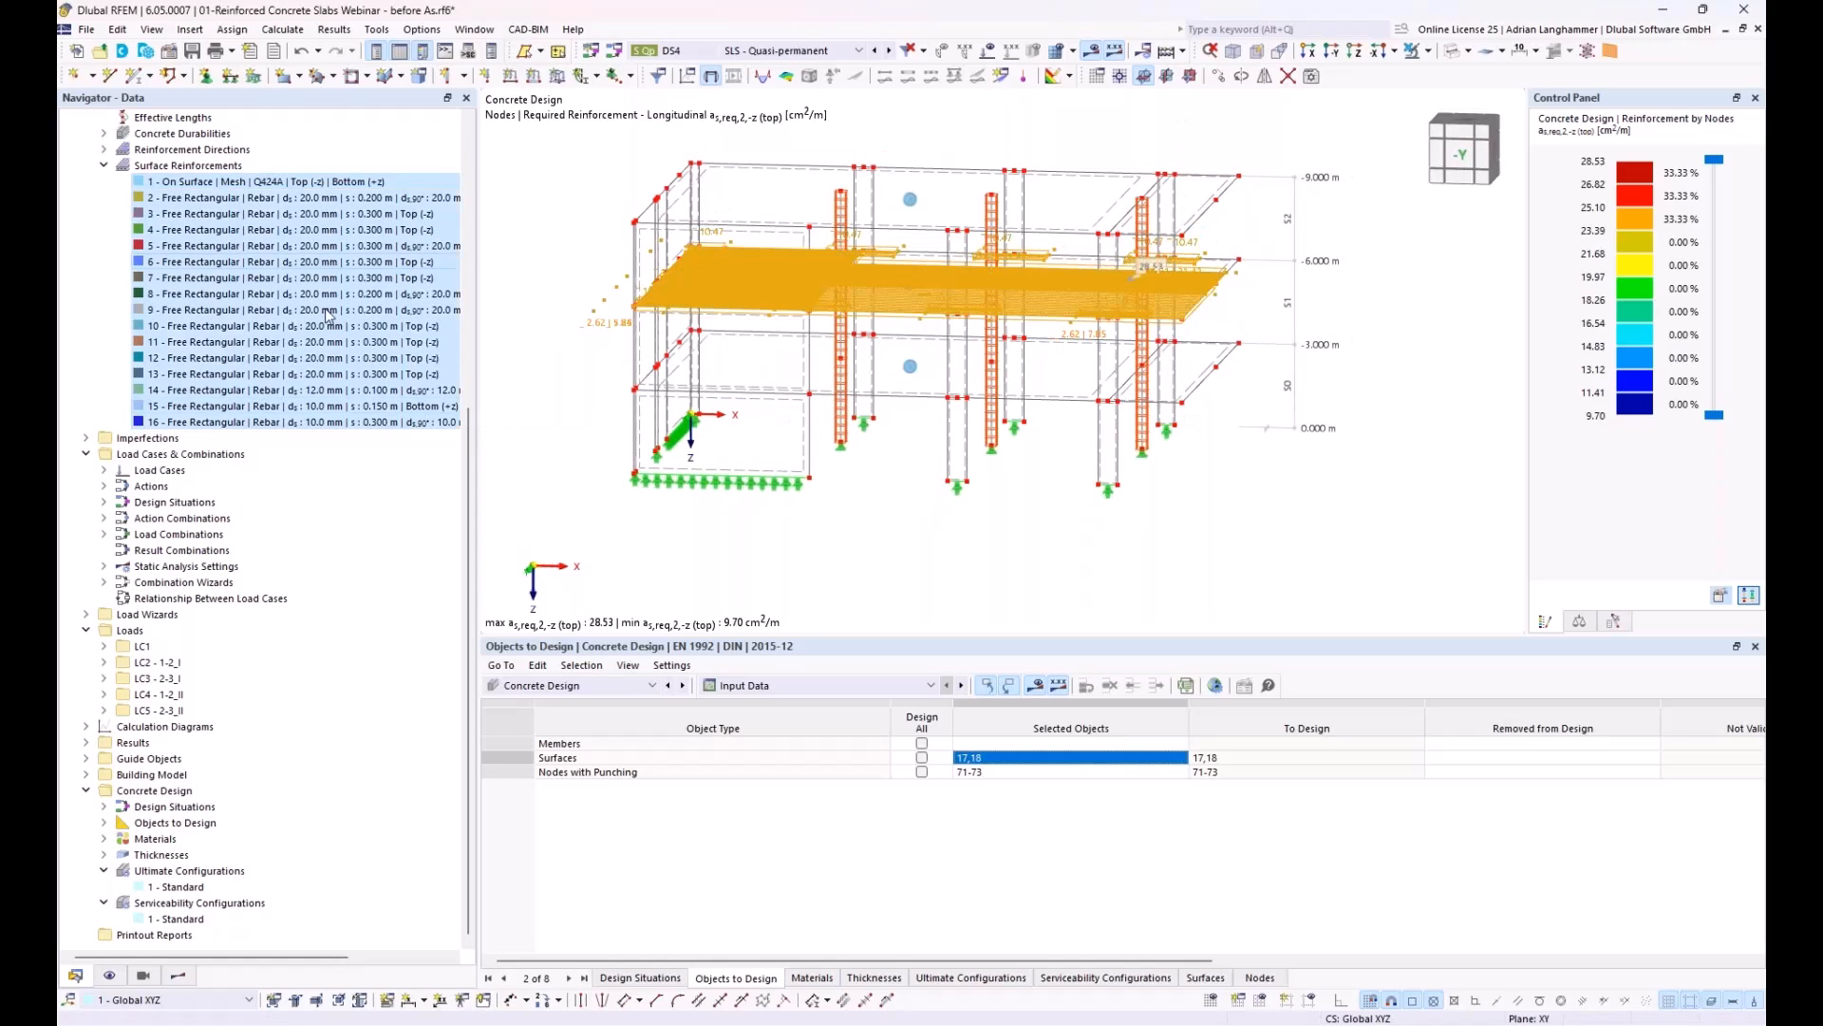
pyautogui.rightClick(284, 186)
pyautogui.click(309, 195)
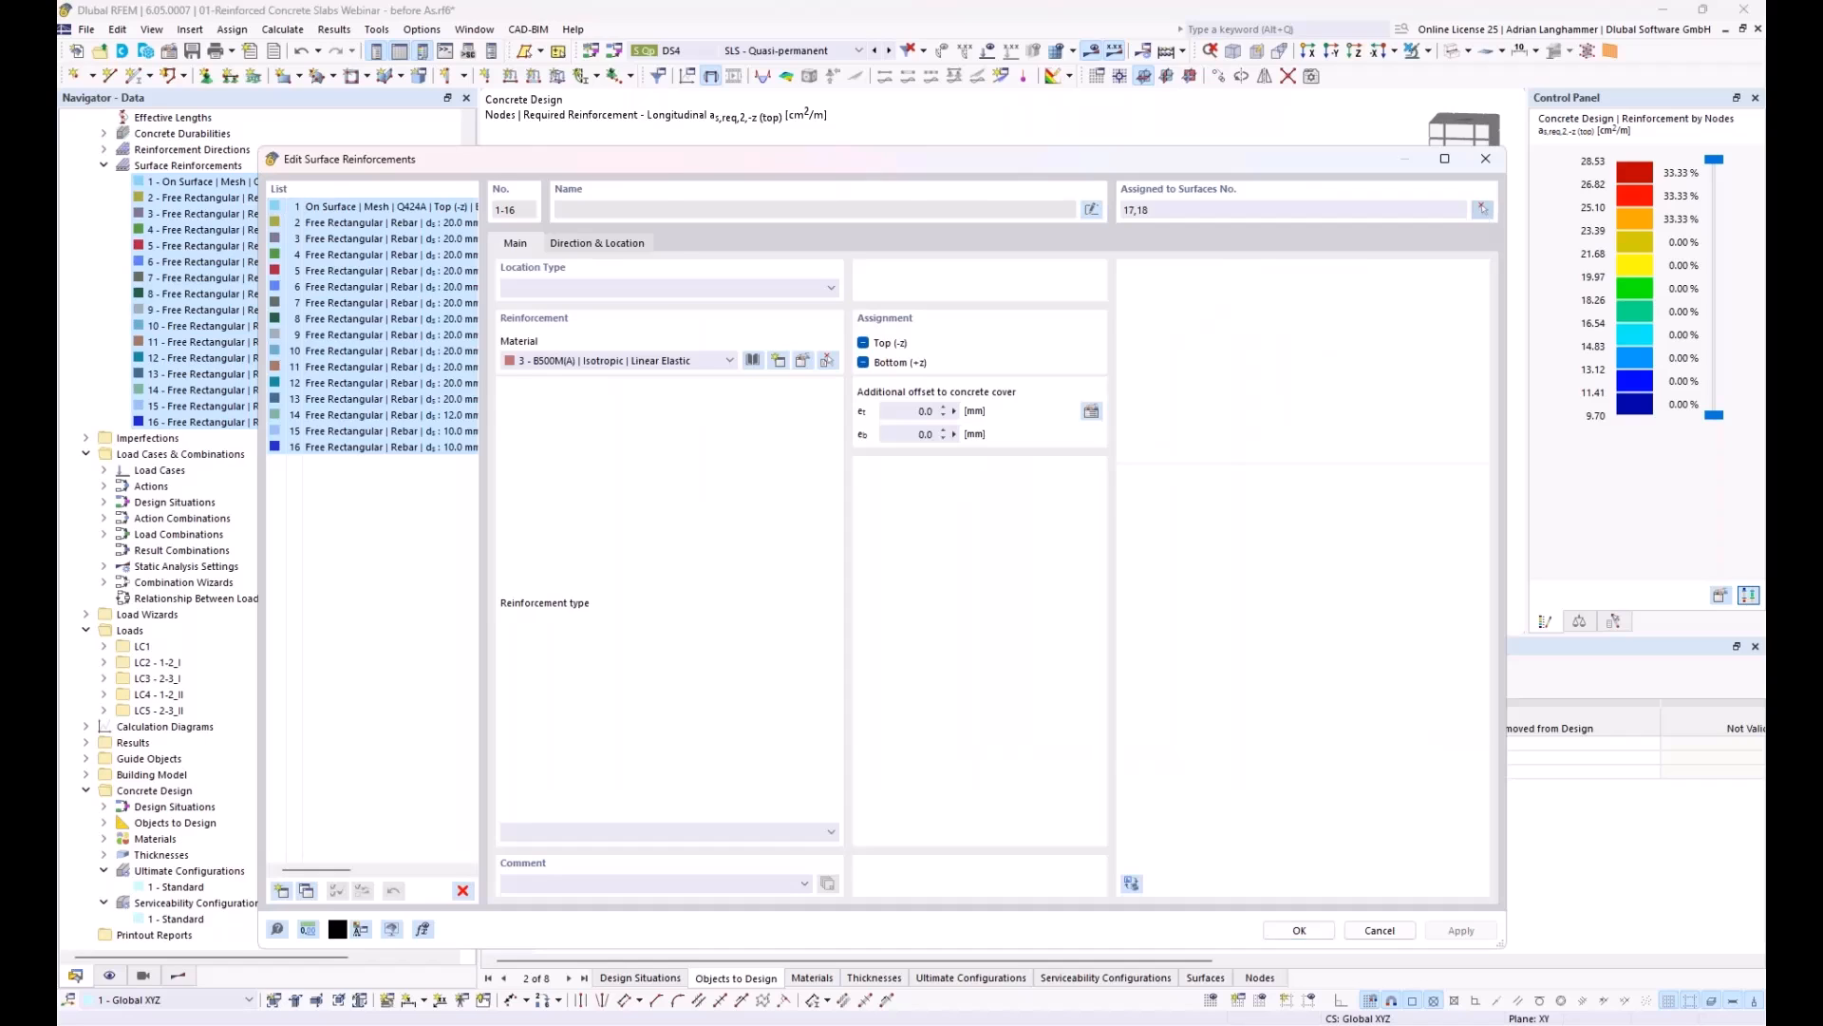
# Step: Assign the selected surface reinforcements additionally to slab surfaces 1, 2, 29 and 30 of the other storeys, and confirm
pyautogui.click(1483, 210)
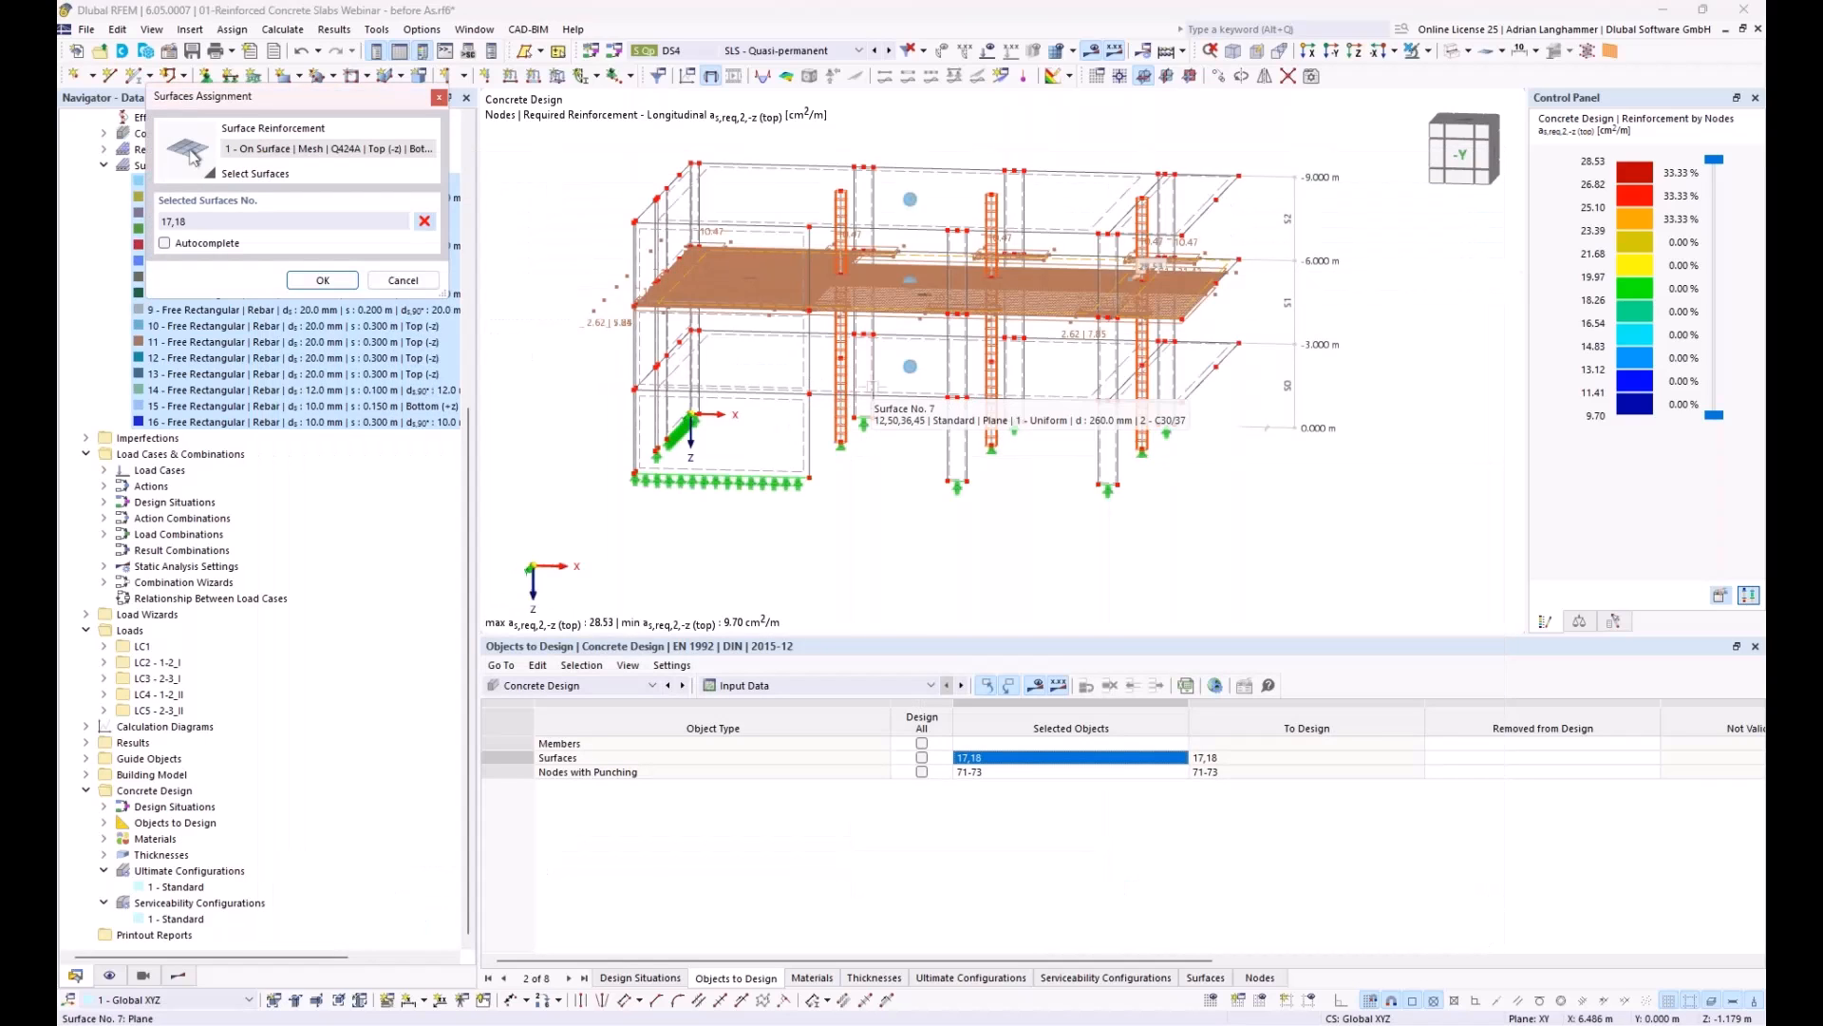
pyautogui.click(885, 390)
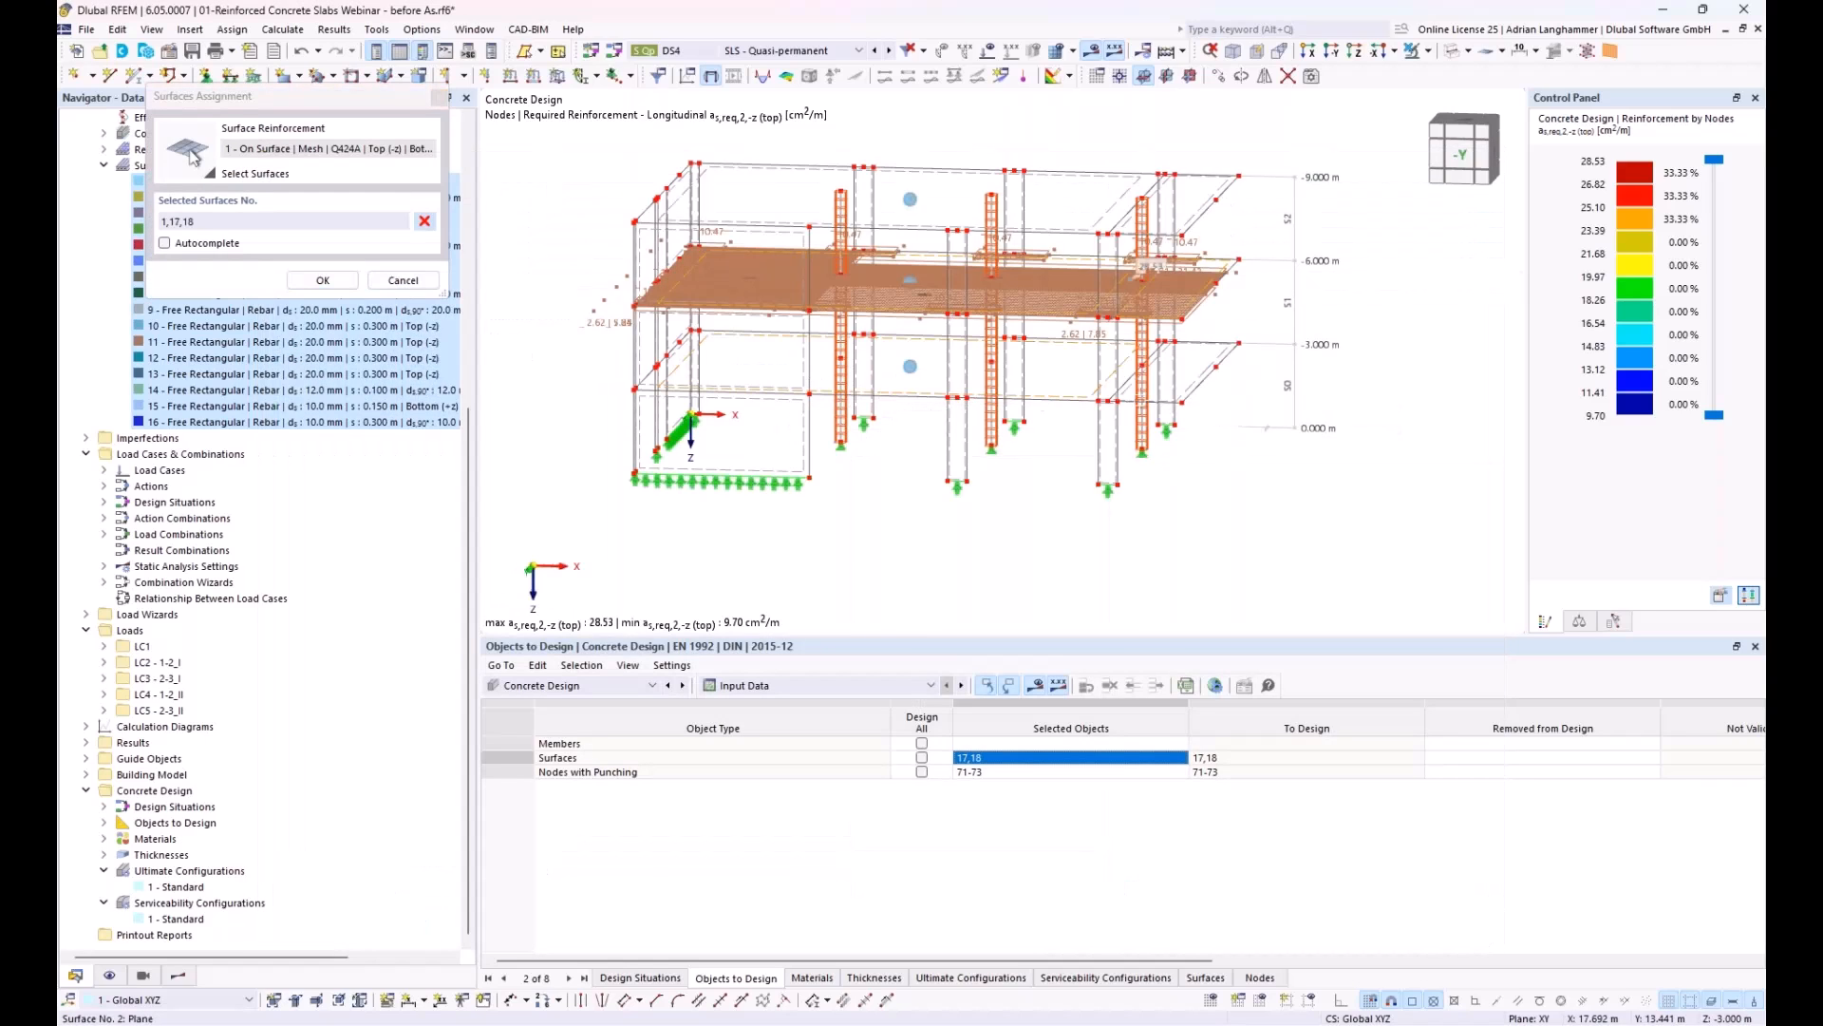
pyautogui.click(1183, 388)
pyautogui.click(1157, 231)
pyautogui.click(1063, 231)
pyautogui.click(333, 281)
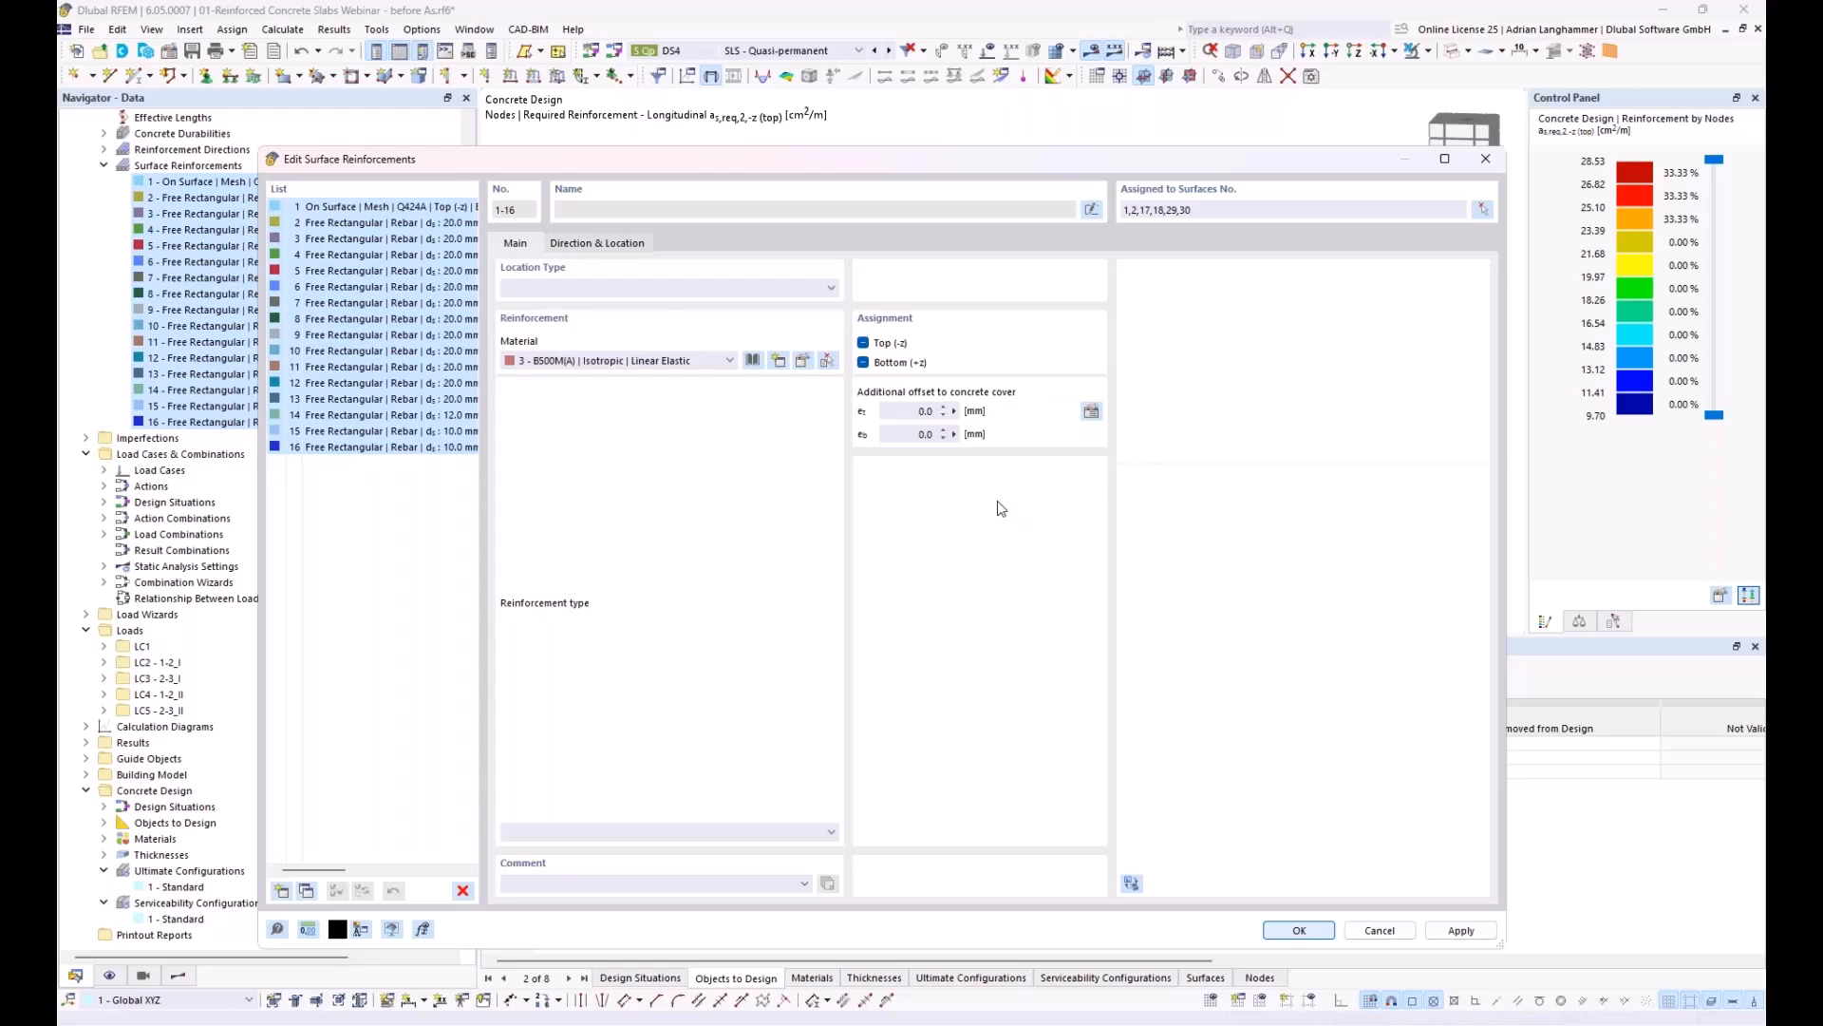
pyautogui.press('Return')
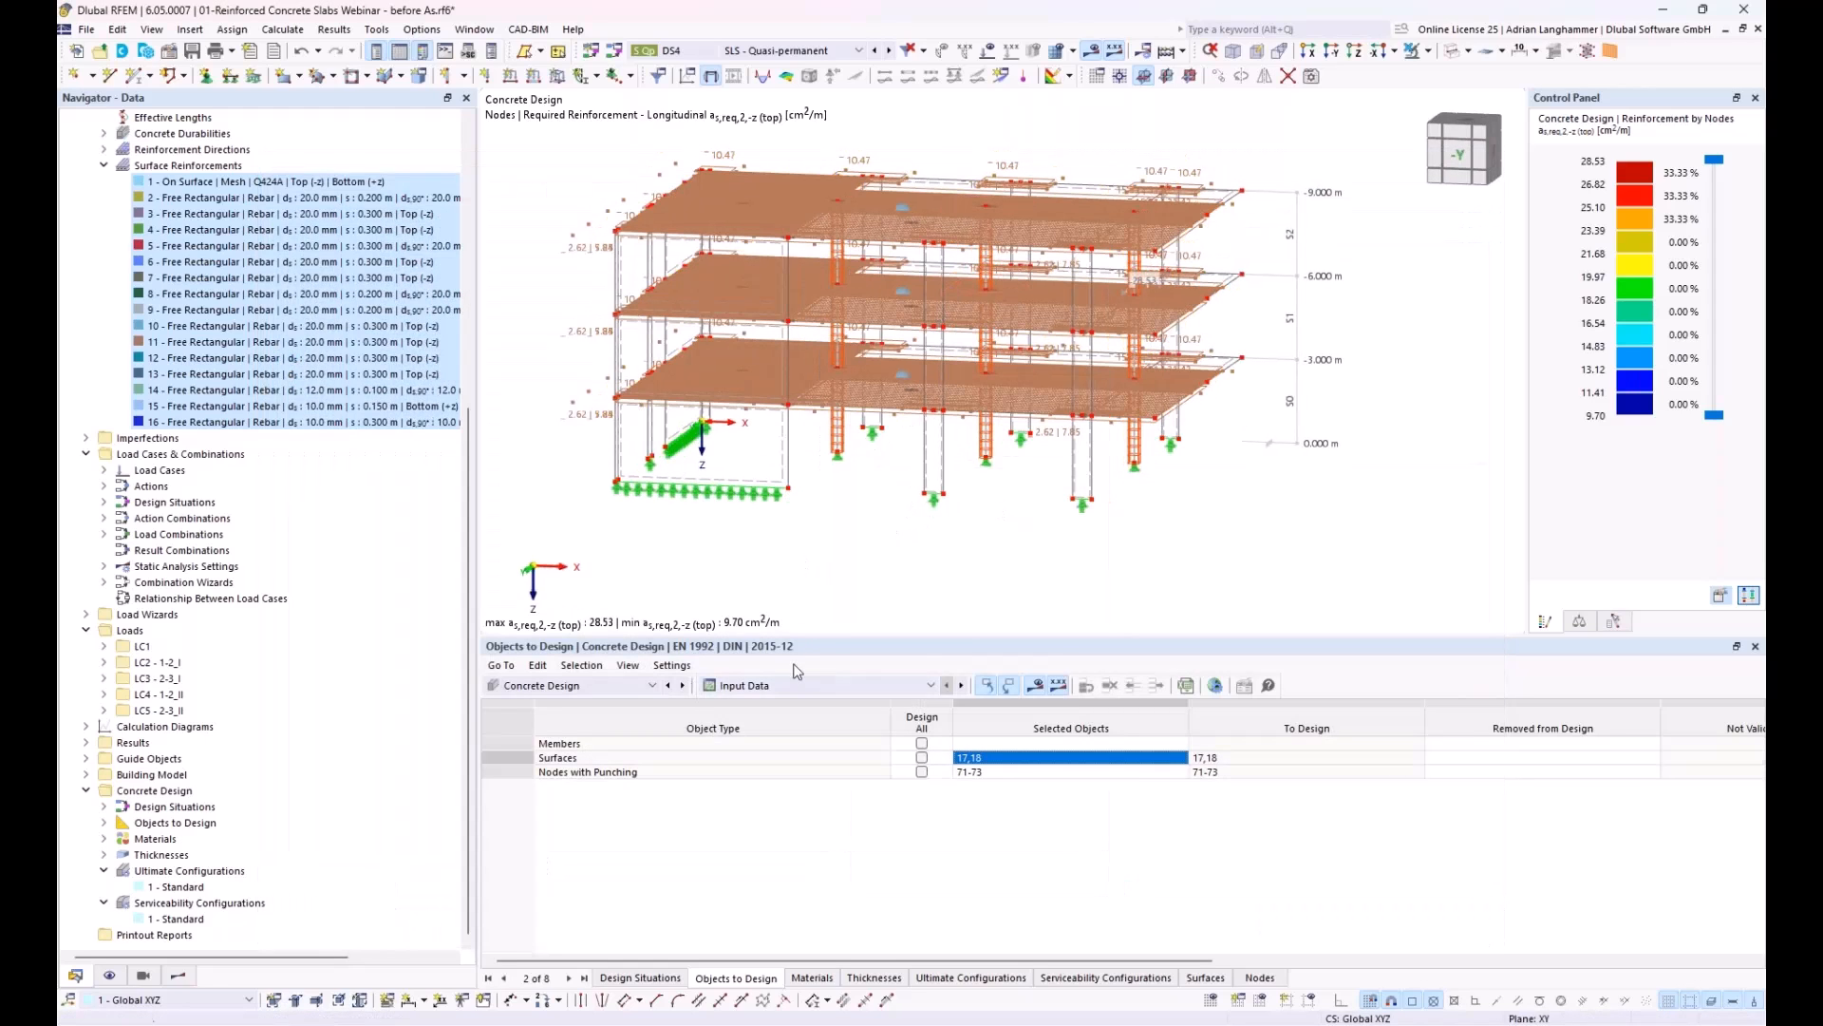
# Step: Open the list of surfaces selected for concrete design for editing
pyautogui.click(969, 757)
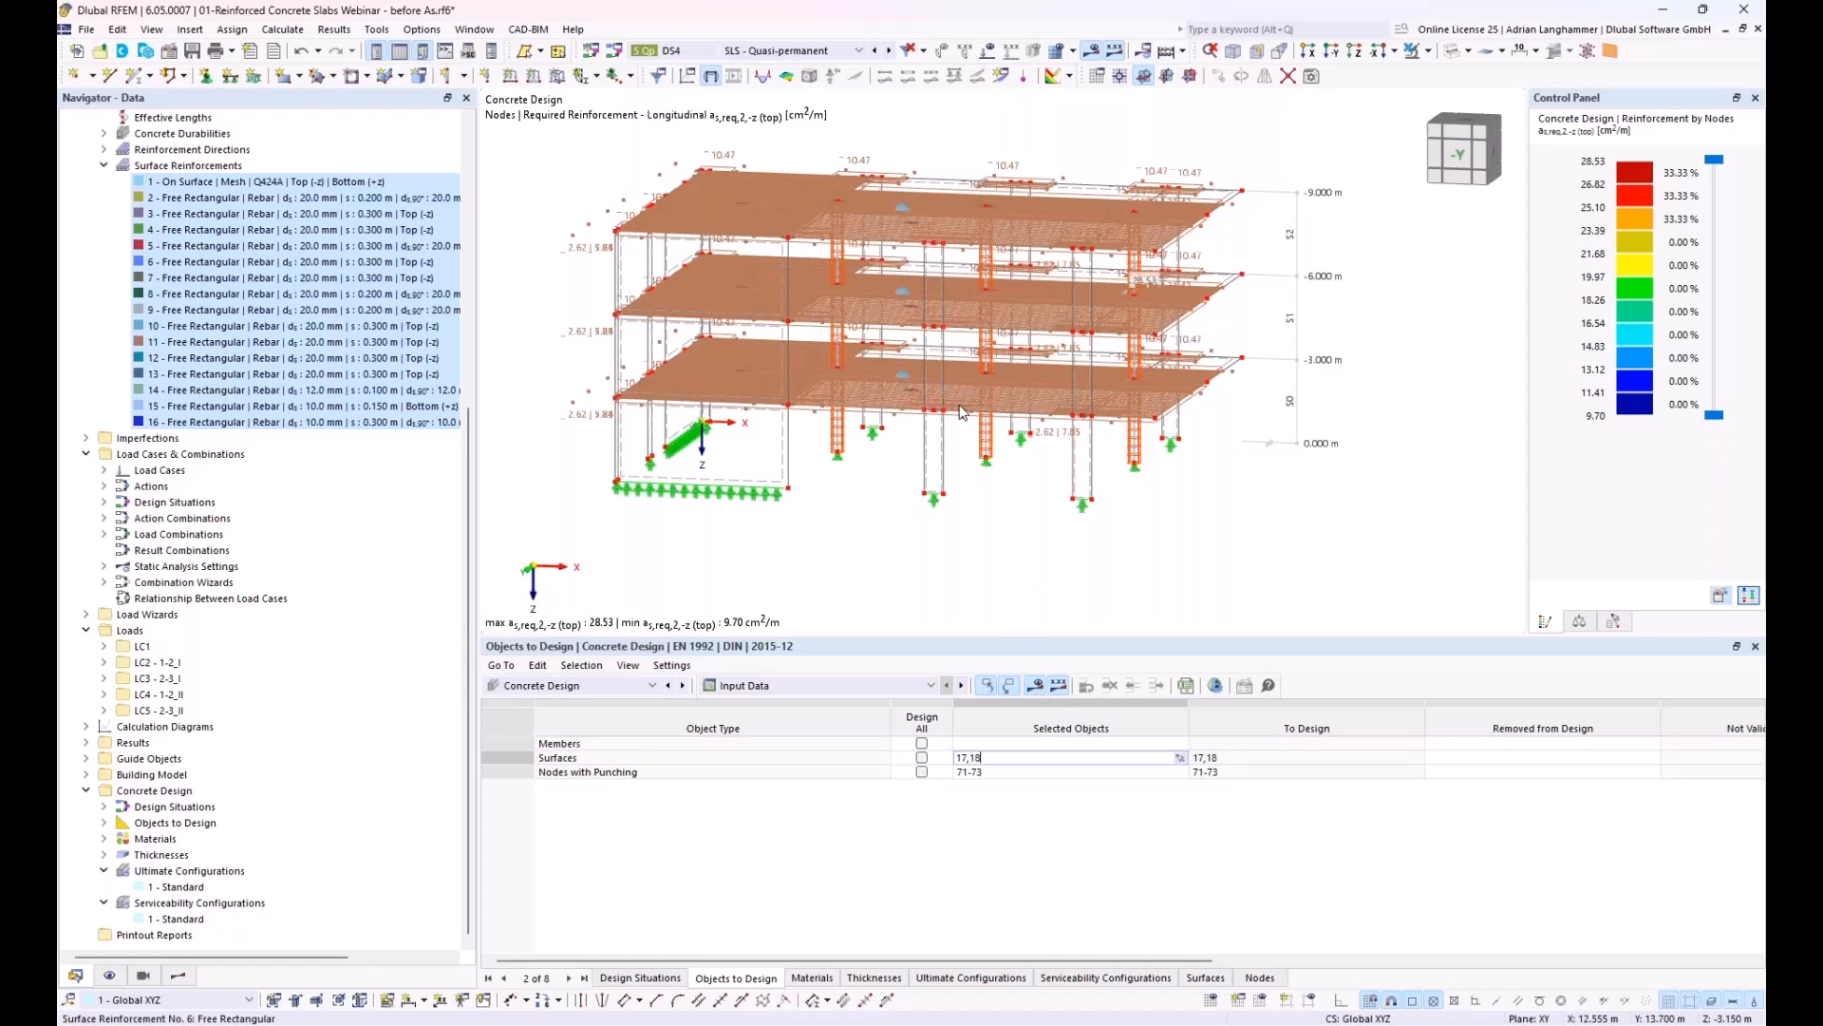
pyautogui.keyDown('ctrl'); pyautogui.moveTo(960, 413); pyautogui.dragTo(936, 401, button='middle'); pyautogui.keyUp('ctrl')
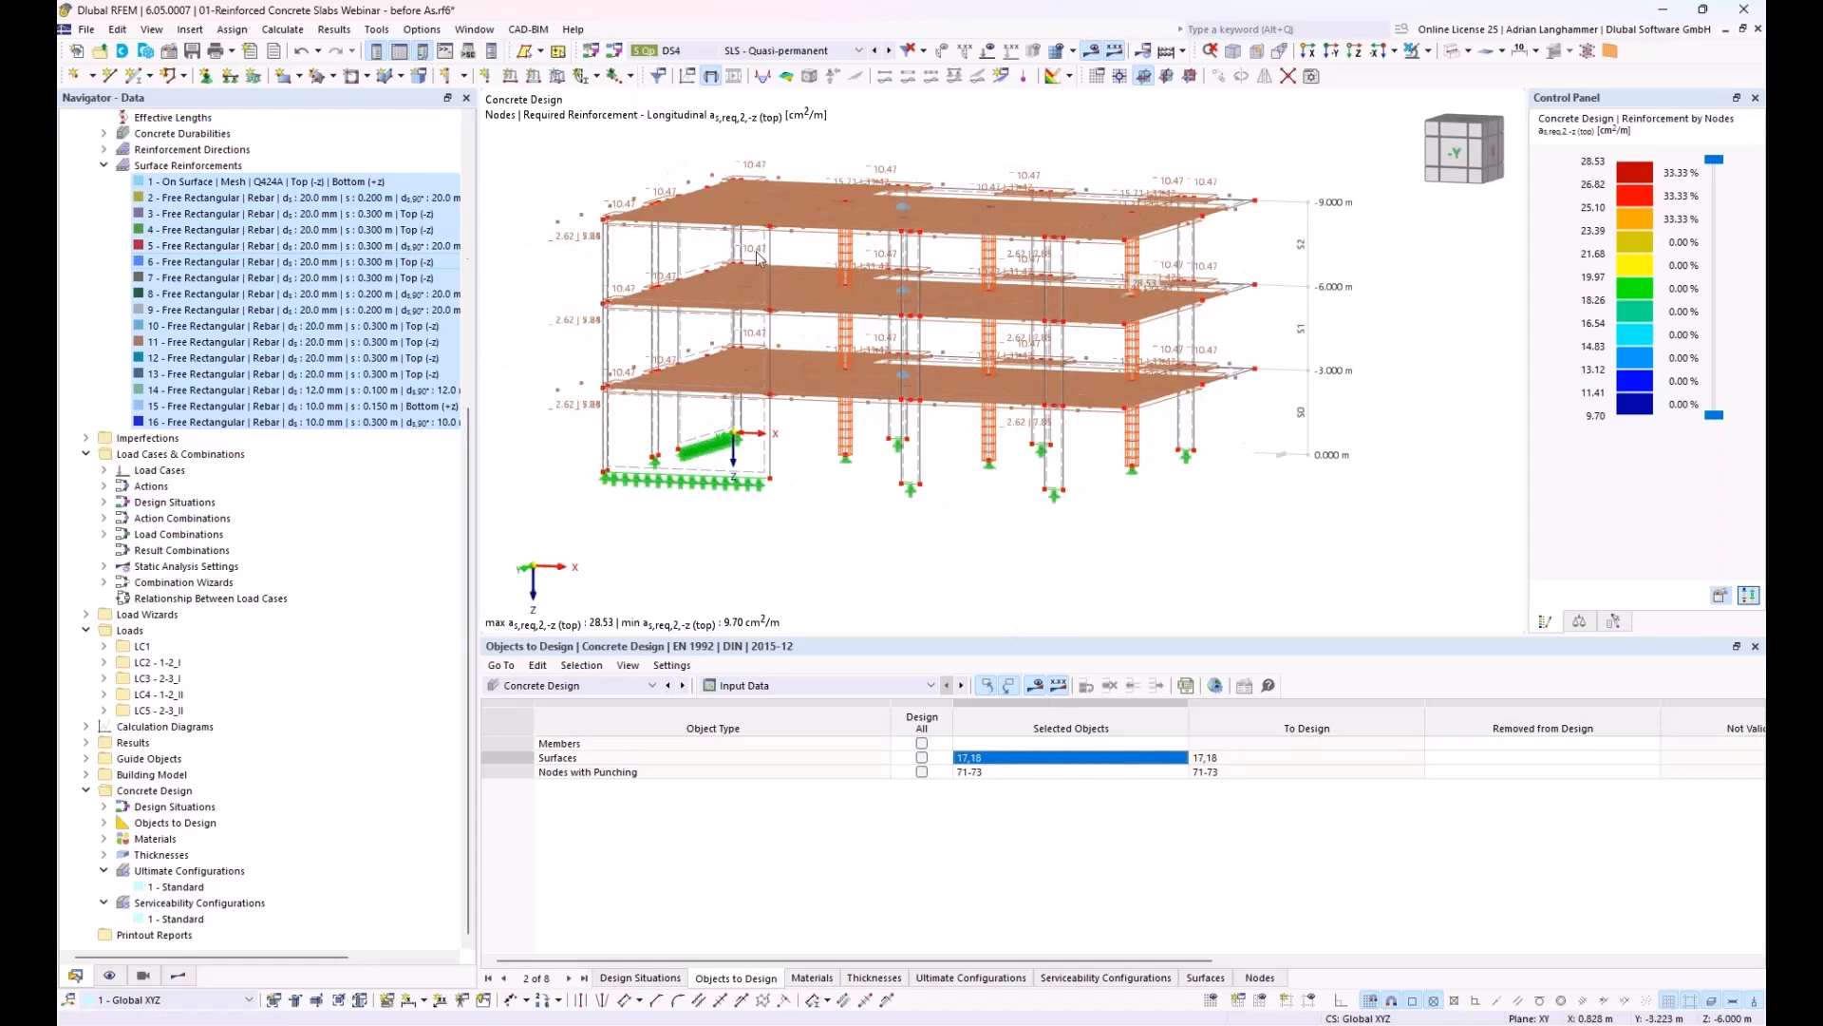